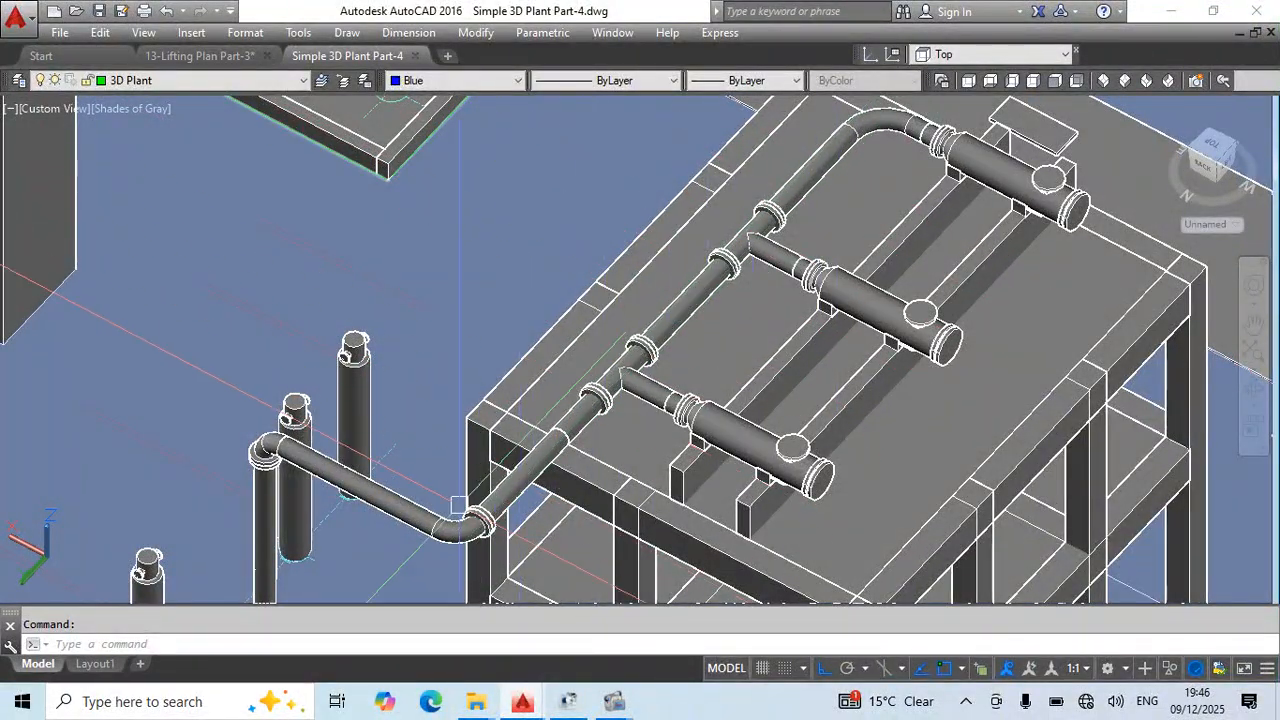
# - Examine the 3D plant's pipe run from the vertical vessel to the three horizontal vessels on the structure, from both sides
pyautogui.moveTo(541, 404); pyautogui.dragTo(552, 323, button='middle')
pyautogui.moveTo(383, 371); pyautogui.dragTo(413, 257, button='middle')
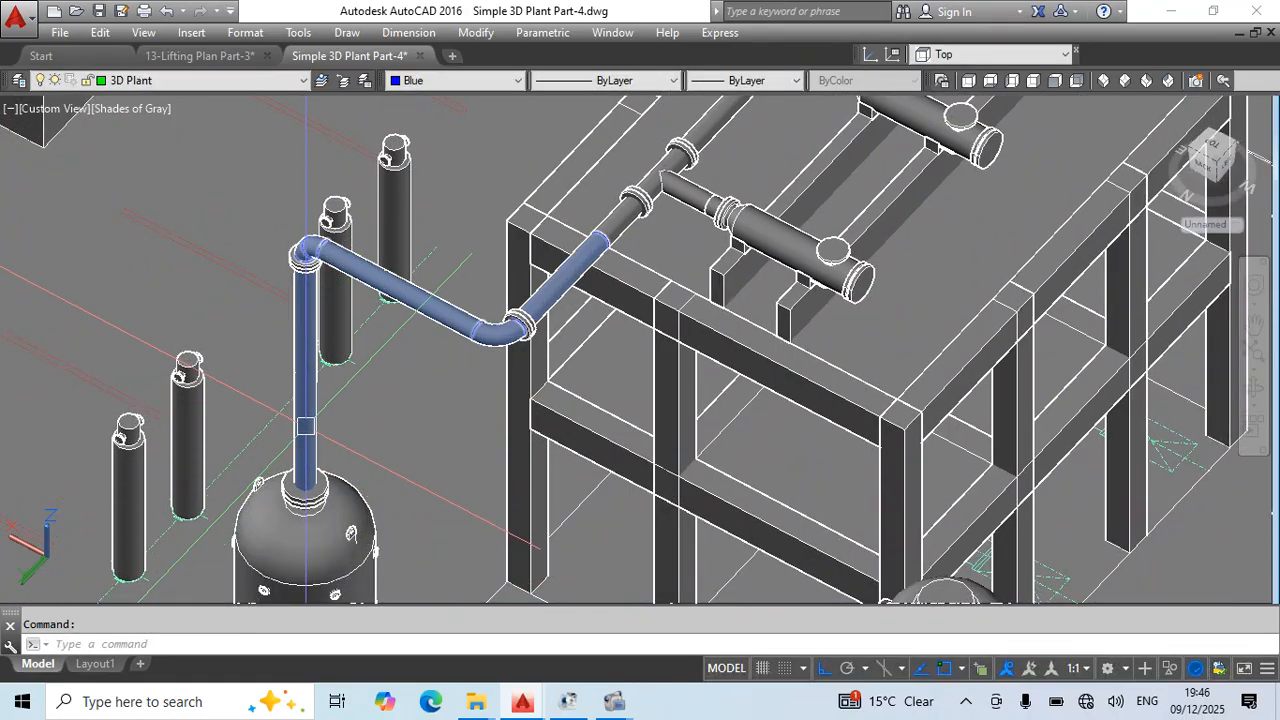
pyautogui.keyDown('shift'); pyautogui.moveTo(344, 382); pyautogui.dragTo(269, 399, button='middle'); pyautogui.keyUp('shift')
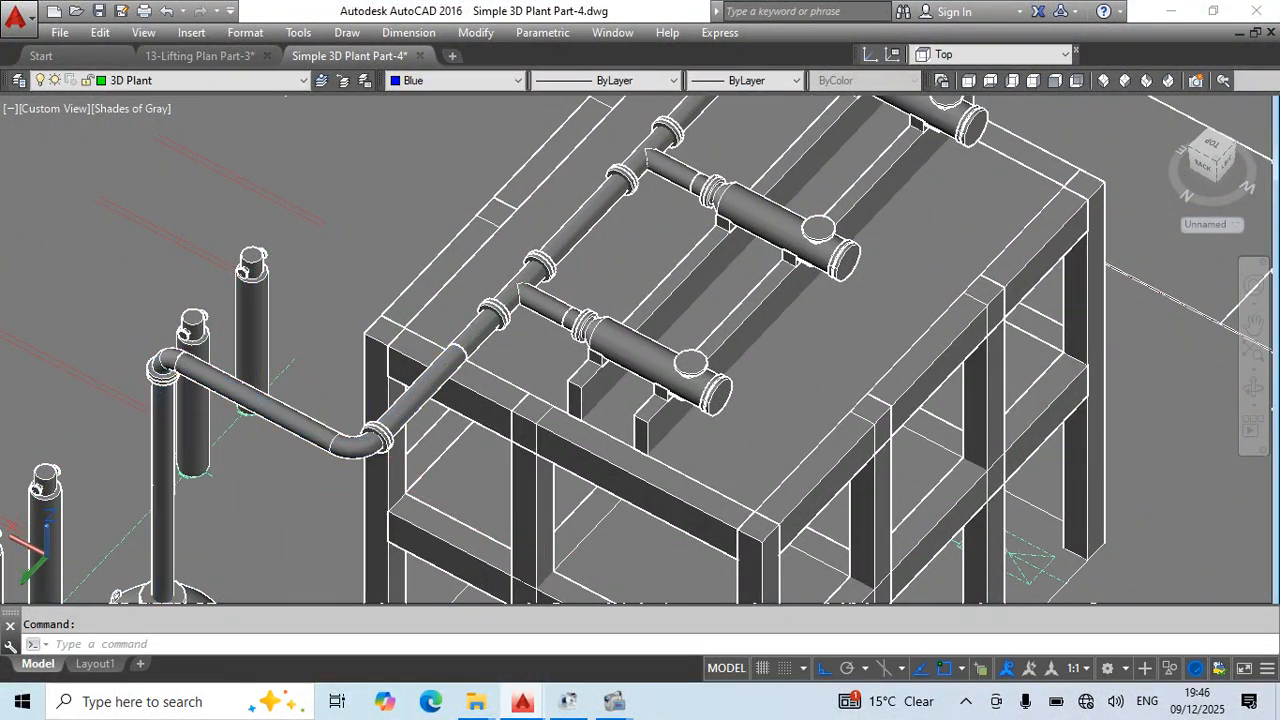
pyautogui.moveTo(372, 437); pyautogui.dragTo(318, 495, button='middle')
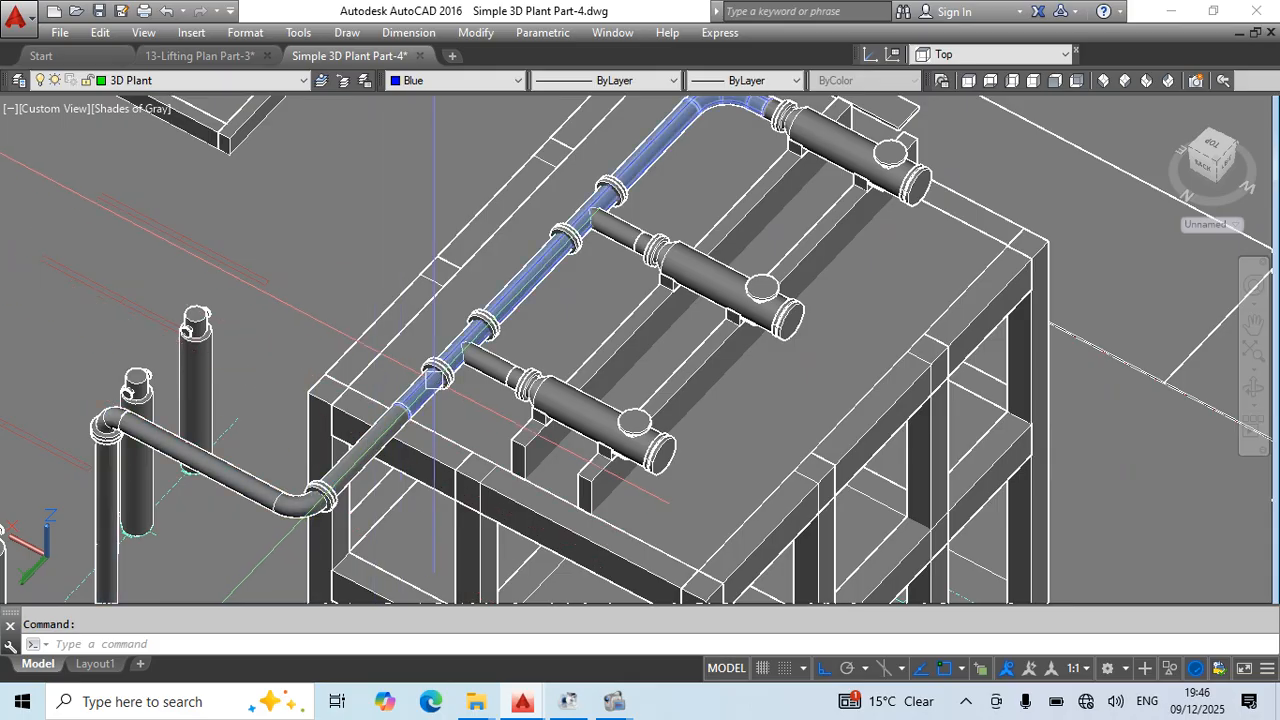
pyautogui.moveTo(434, 378); pyautogui.dragTo(374, 458, button='middle')
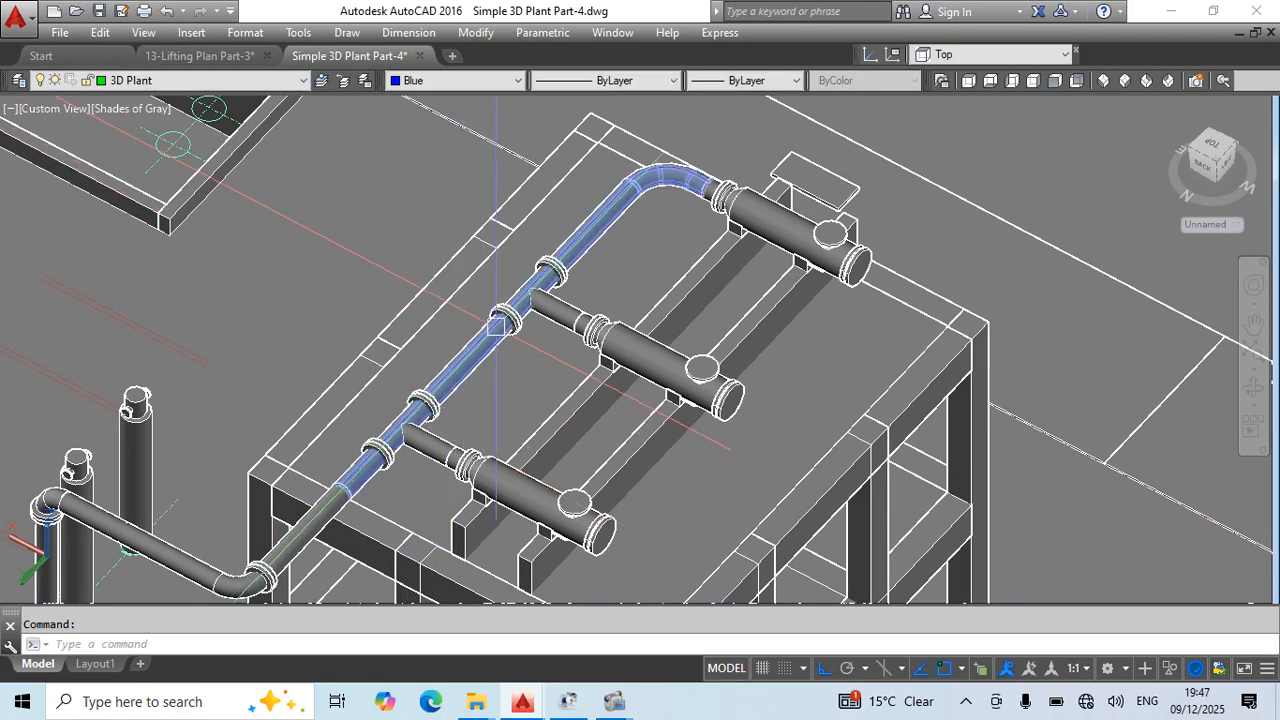
pyautogui.moveTo(450, 380); pyautogui.dragTo(486, 352, button='middle')
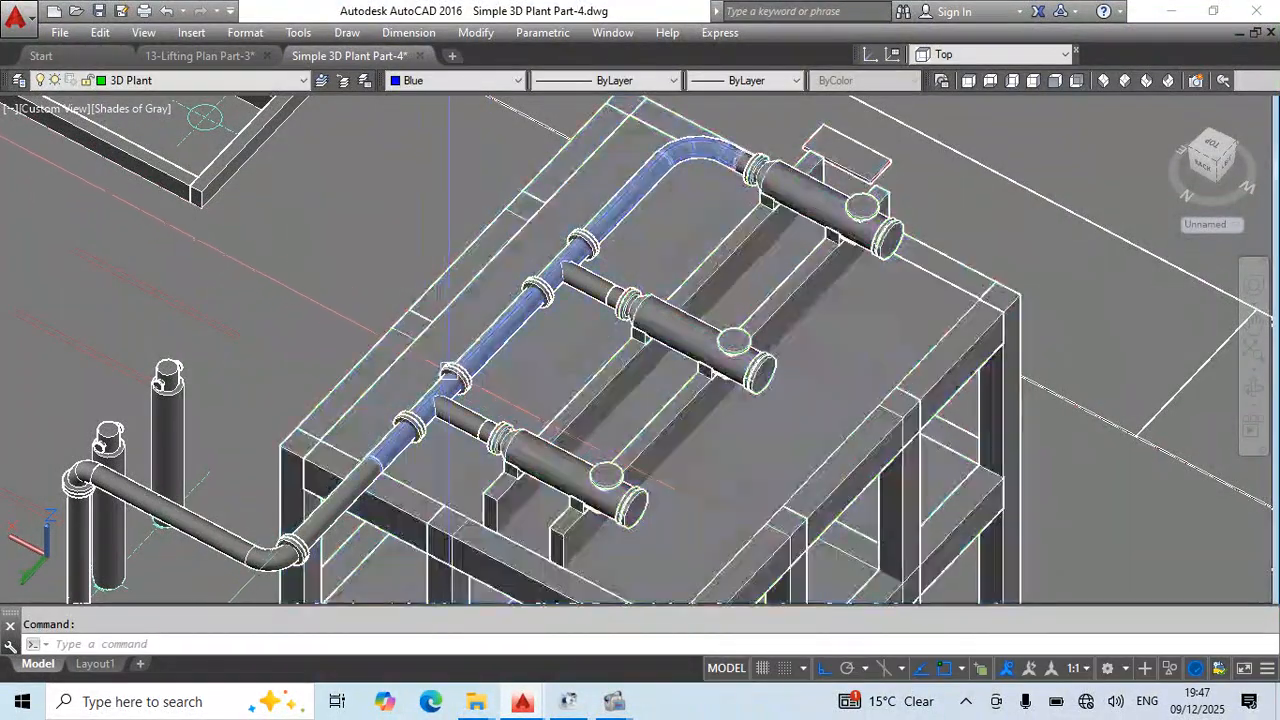
pyautogui.scroll(3, 419, 402)
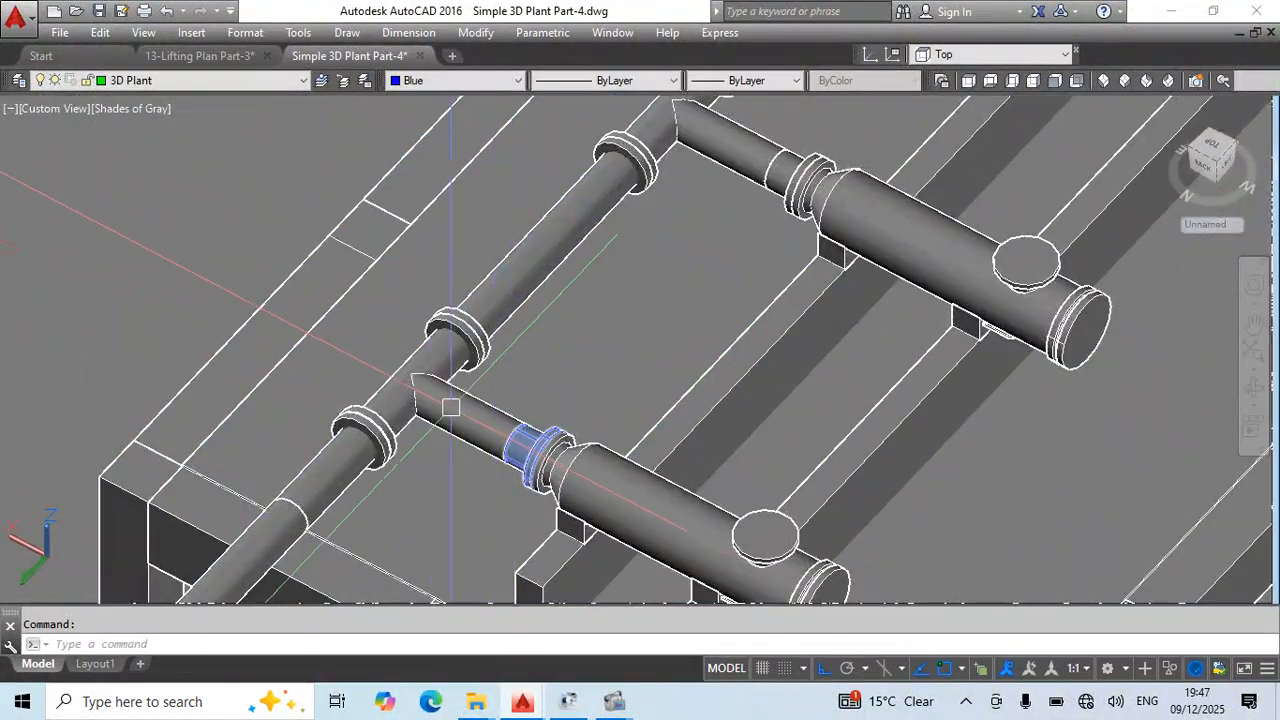
pyautogui.scroll(-2, 400, 370)
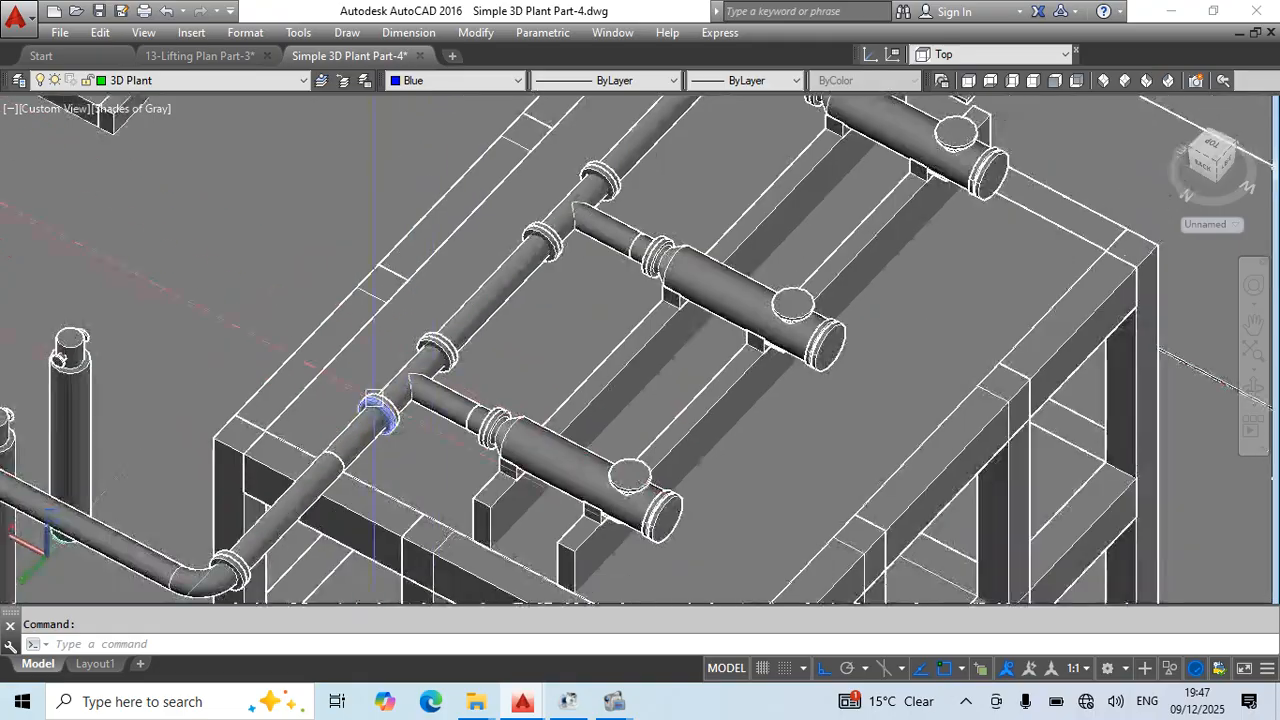
pyautogui.moveTo(483, 343); pyautogui.dragTo(427, 454, button='middle')
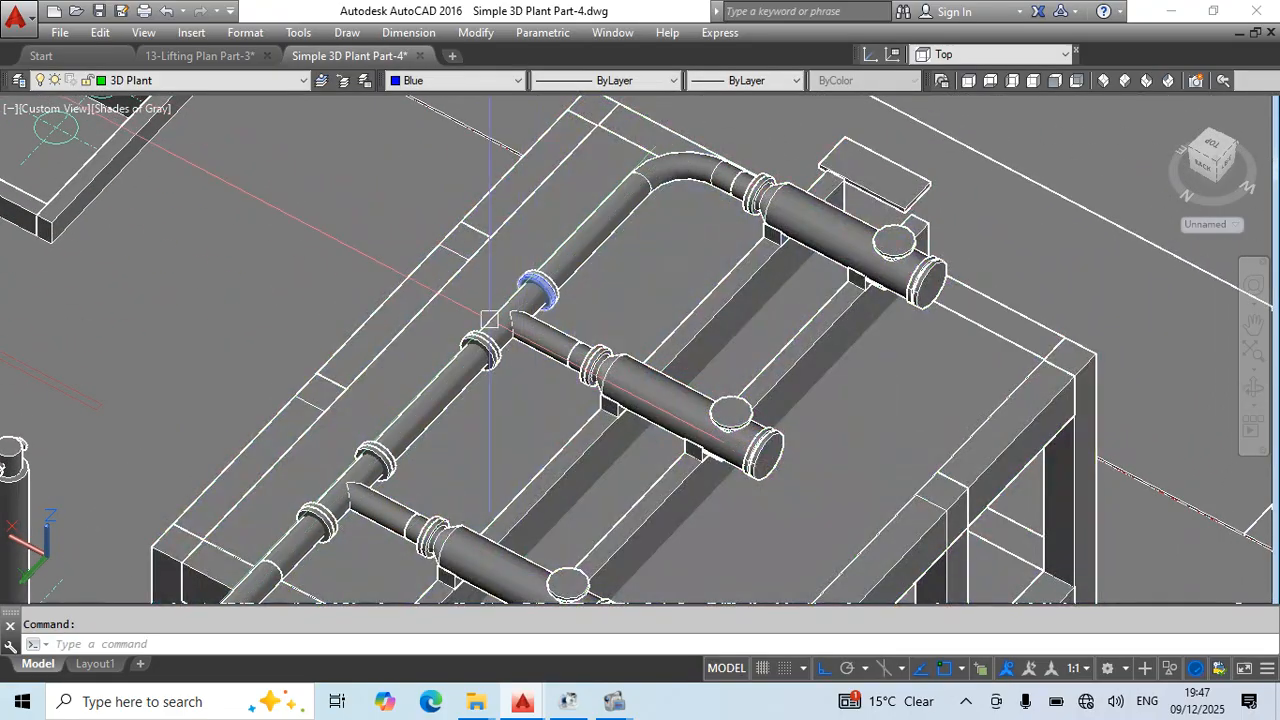
pyautogui.moveTo(489, 318); pyautogui.dragTo(408, 377, button='middle')
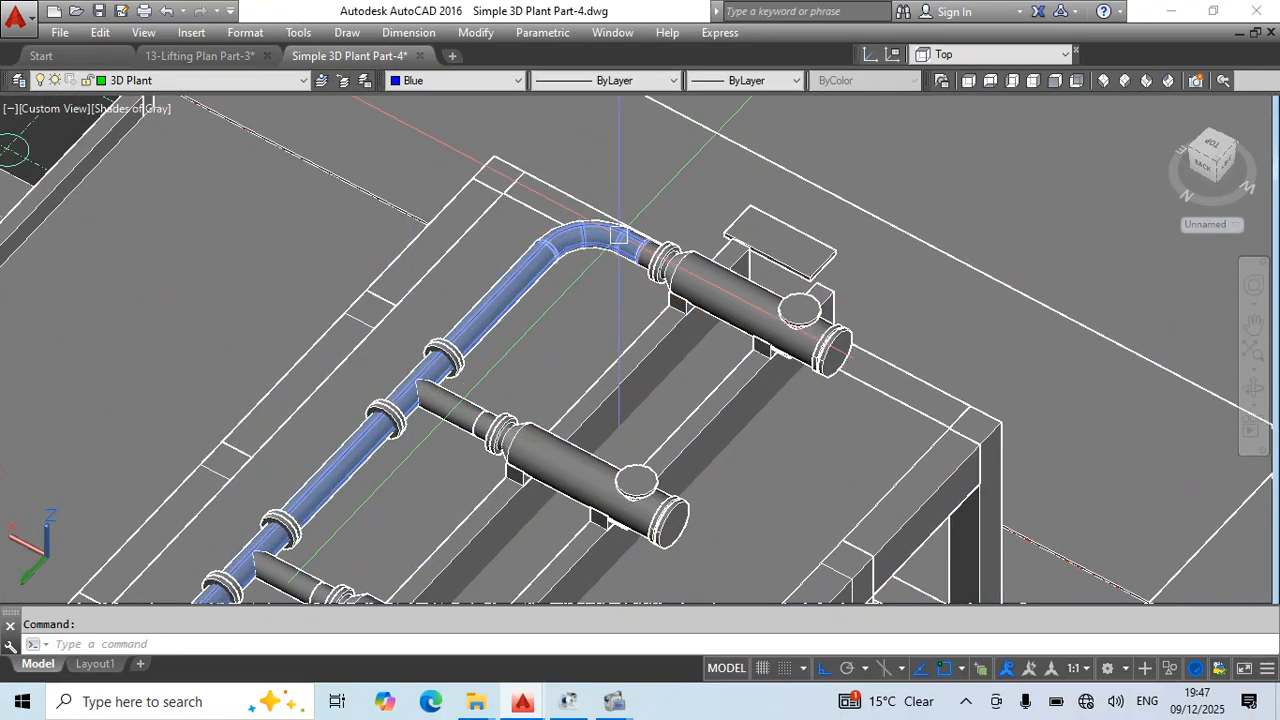
pyautogui.scroll(2, 640, 240)
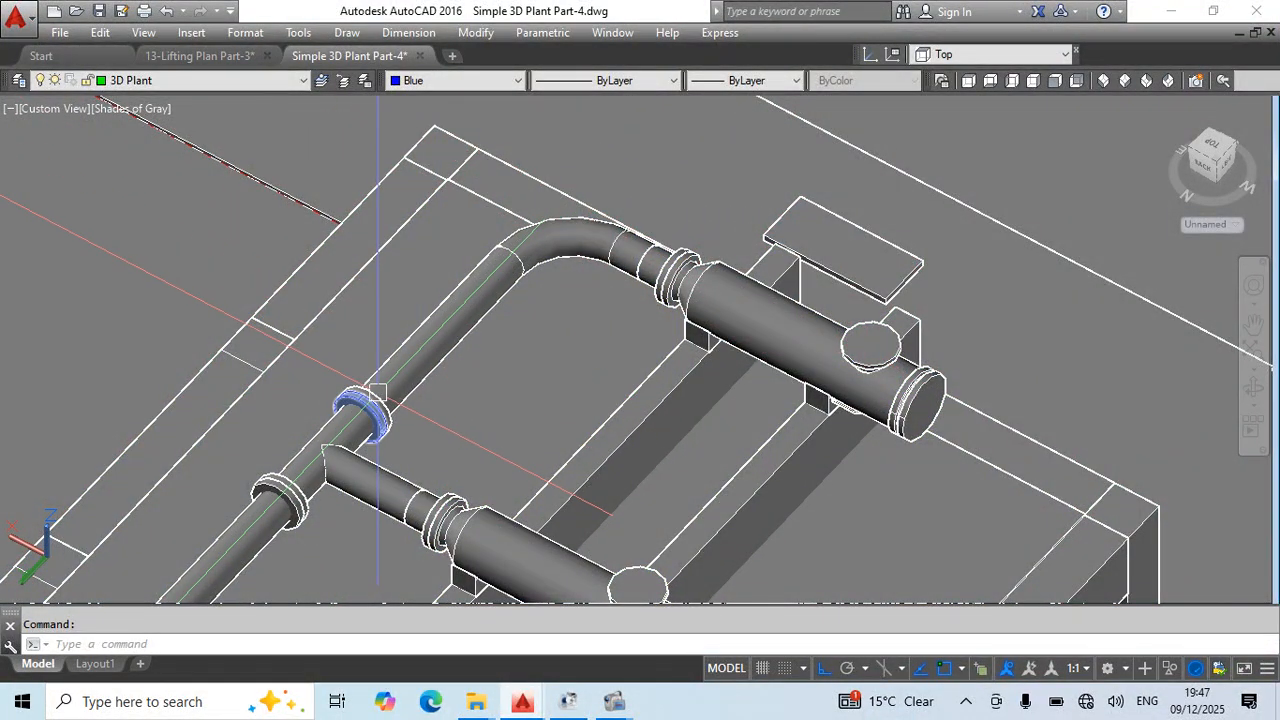
pyautogui.scroll(-5, 580, 262)
pyautogui.keyDown('shift'); pyautogui.moveTo(466, 380); pyautogui.dragTo(912, 354, button='middle'); pyautogui.keyUp('shift')
pyautogui.scroll(3, 520, 232)
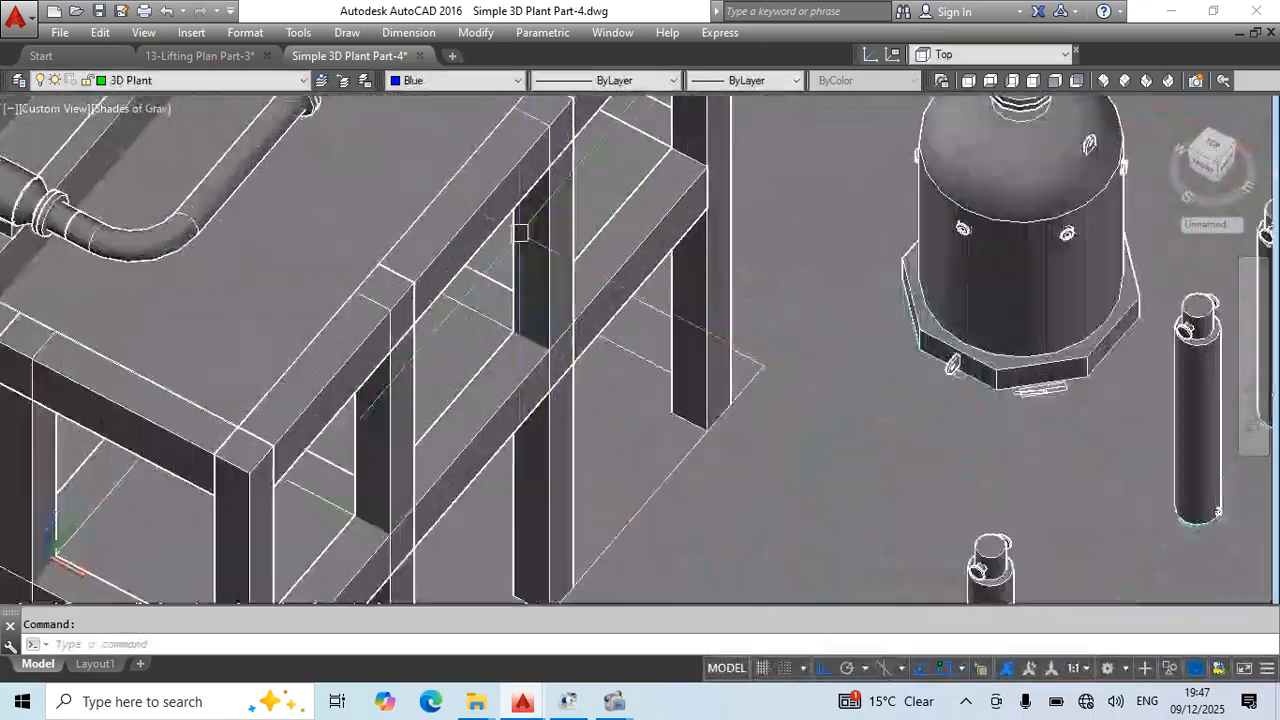
pyautogui.moveTo(520, 236); pyautogui.dragTo(719, 525, button='middle')
pyautogui.scroll(-3, 715, 350)
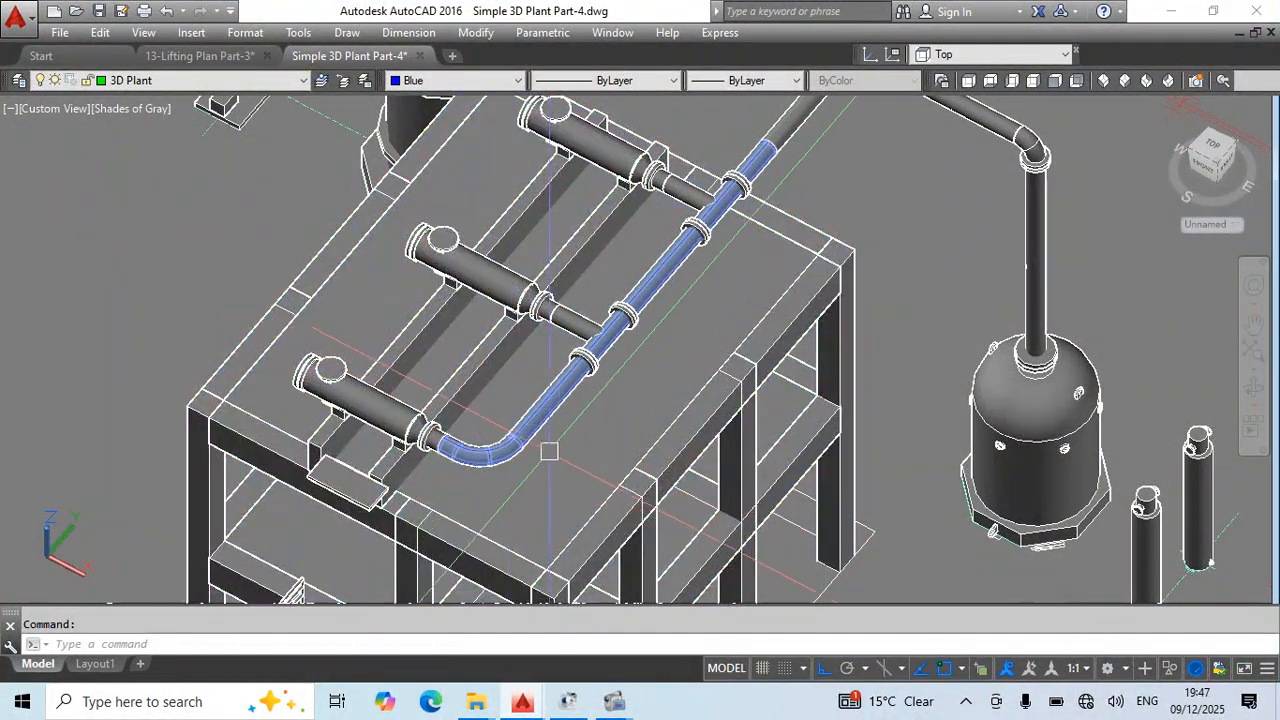
pyautogui.scroll(-2, 626, 354)
pyautogui.keyDown('shift'); pyautogui.moveTo(626, 356); pyautogui.dragTo(643, 557, button='middle'); pyautogui.keyUp('shift')
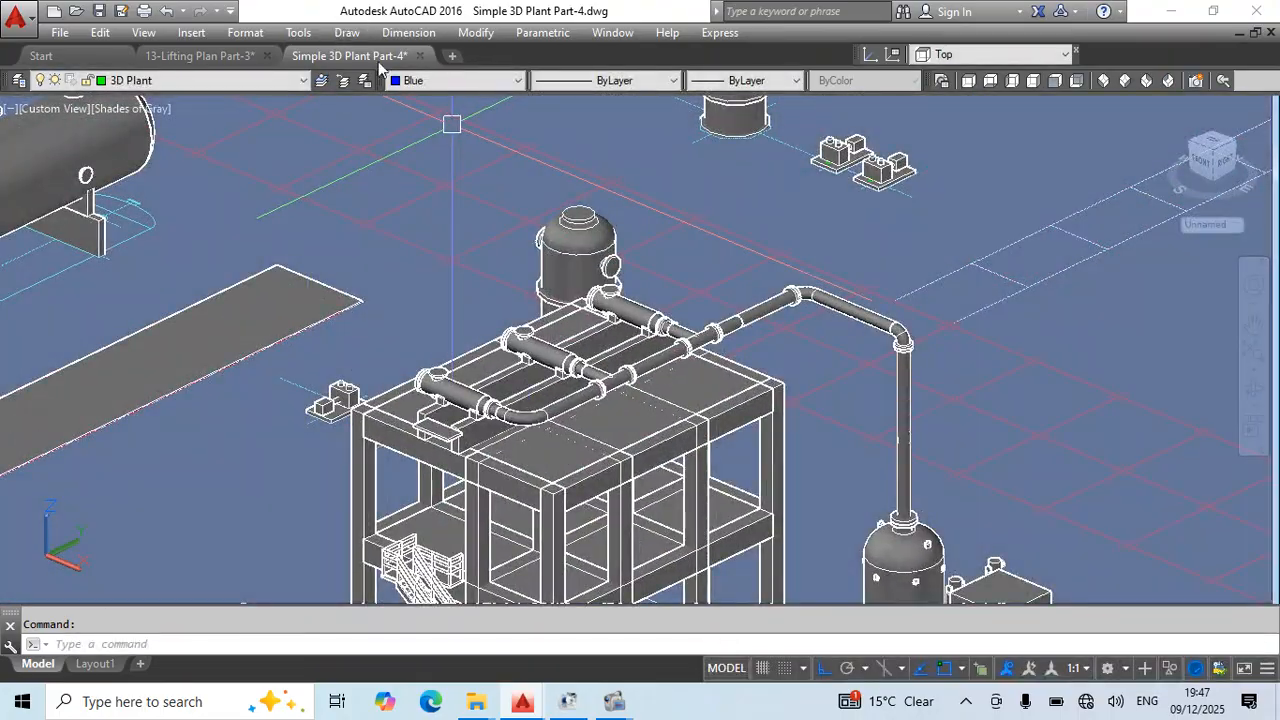
# - Close the Simple 3D Plant Part-4 drawing without saving its changes
pyautogui.click(421, 55)
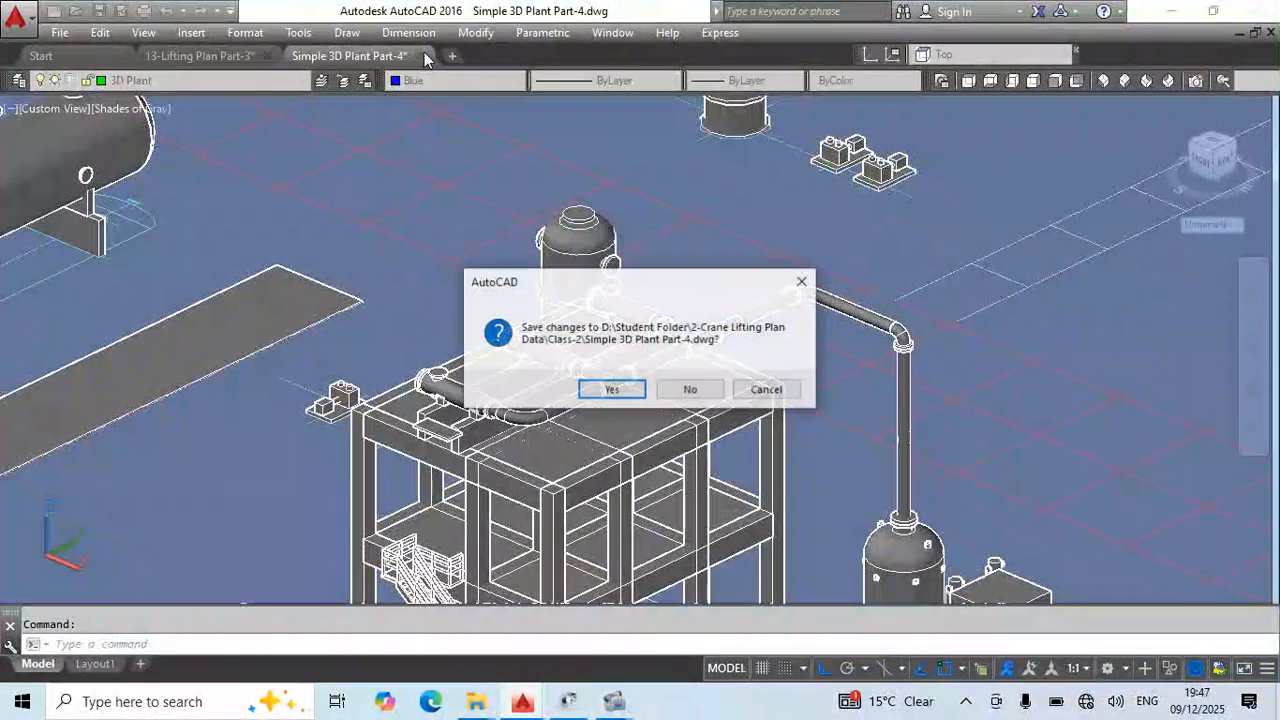
pyautogui.click(690, 386)
# - Examine the rigging arrangements for PIPE SPOOL-2, PIPE SPOOL-3 and PIPE SPOOL-5 in the lifting plan drawing
pyautogui.scroll(4, 470, 366)
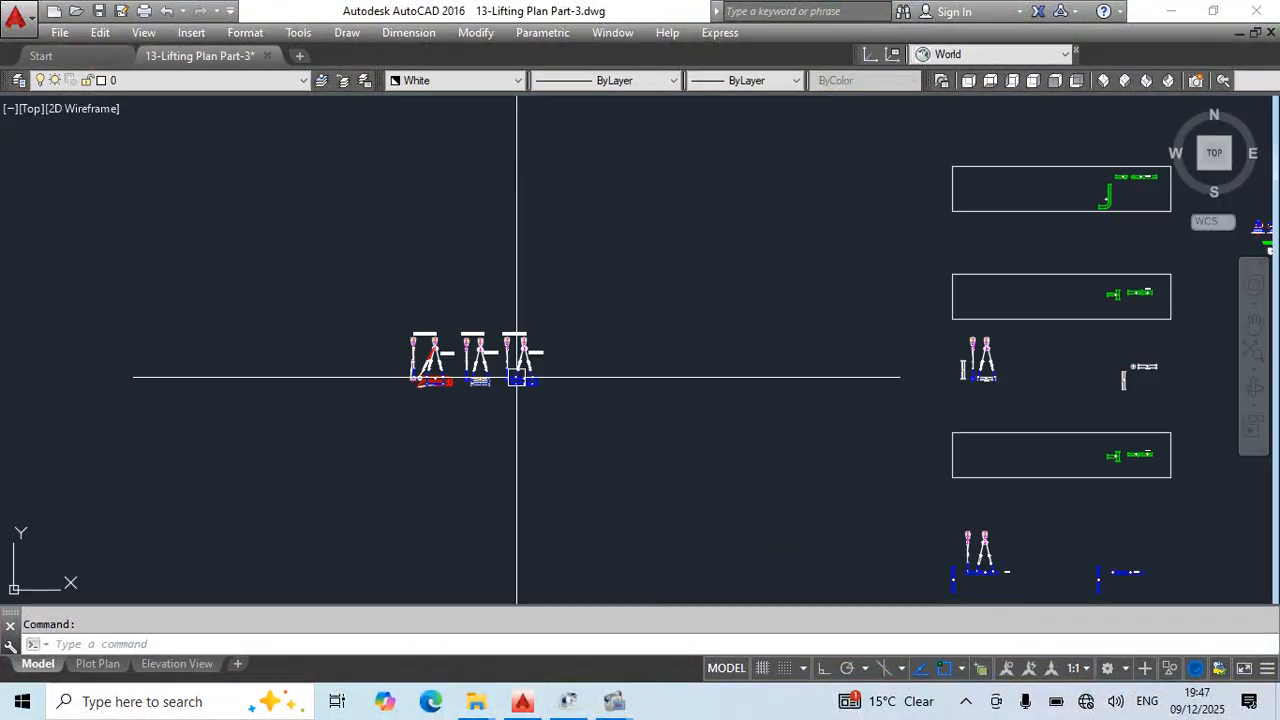
pyautogui.click(294, 291)
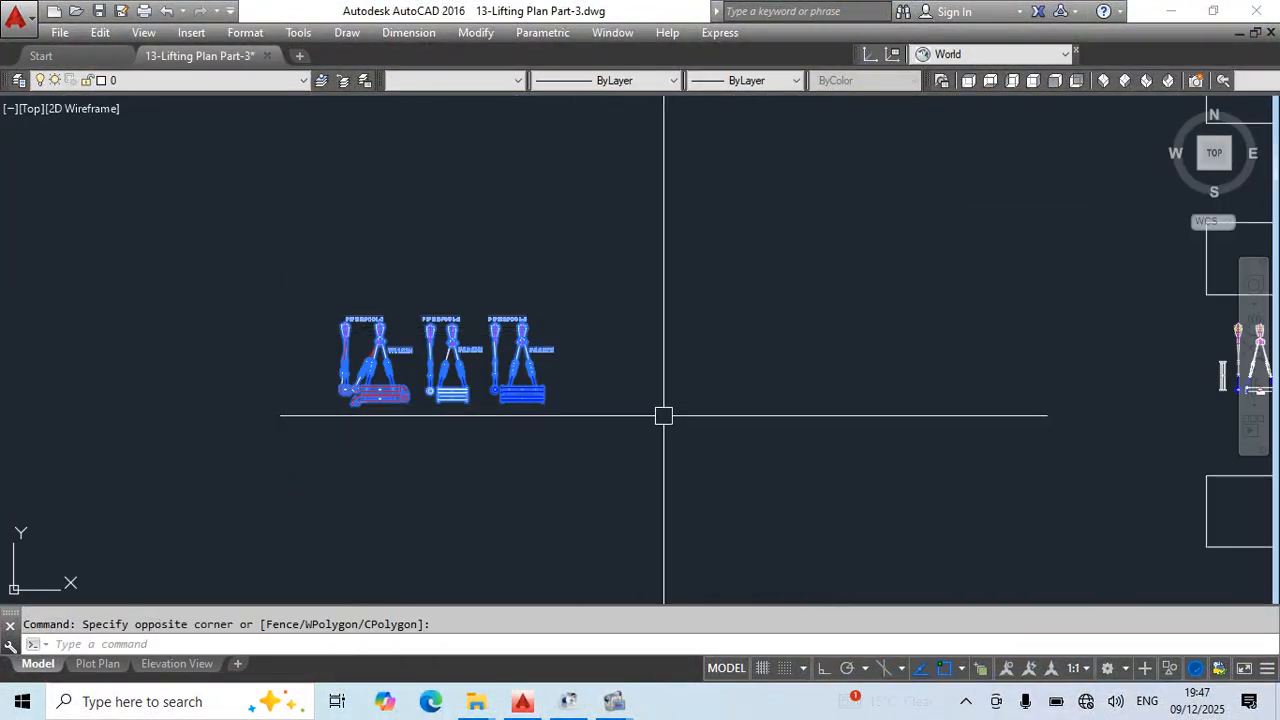
pyautogui.scroll(5, 548, 398)
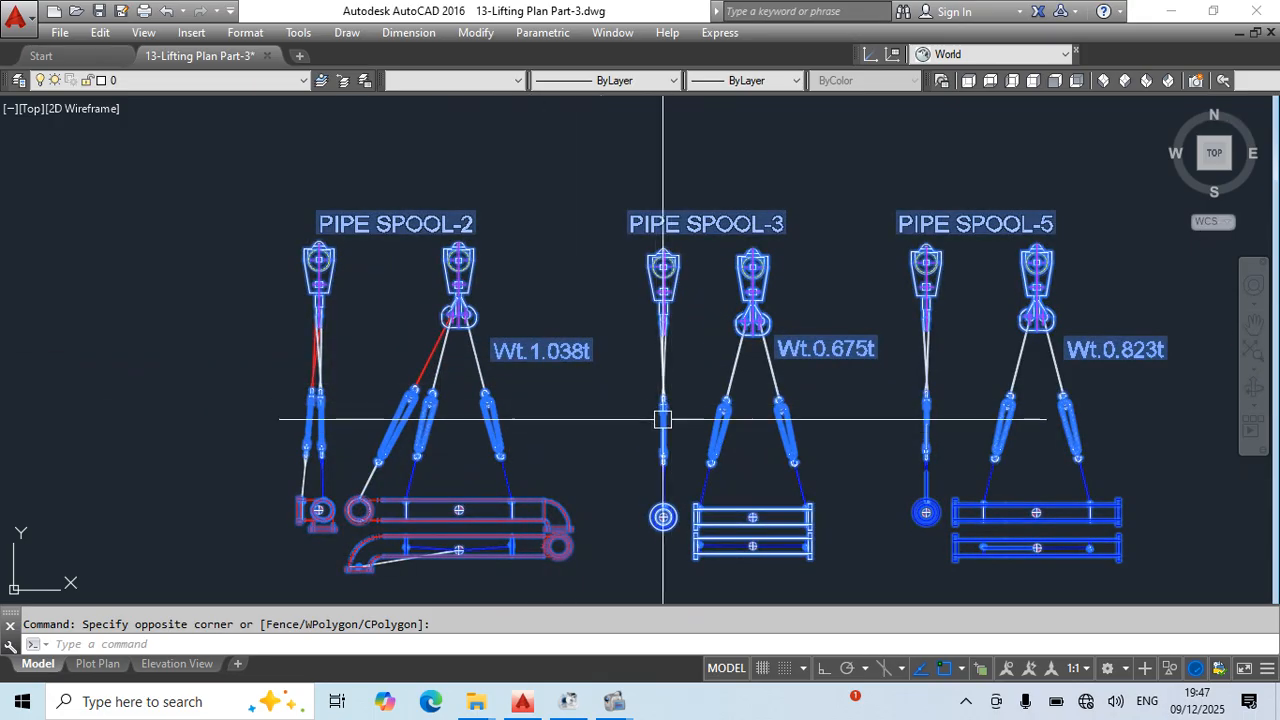
pyautogui.scroll(-4, 777, 317)
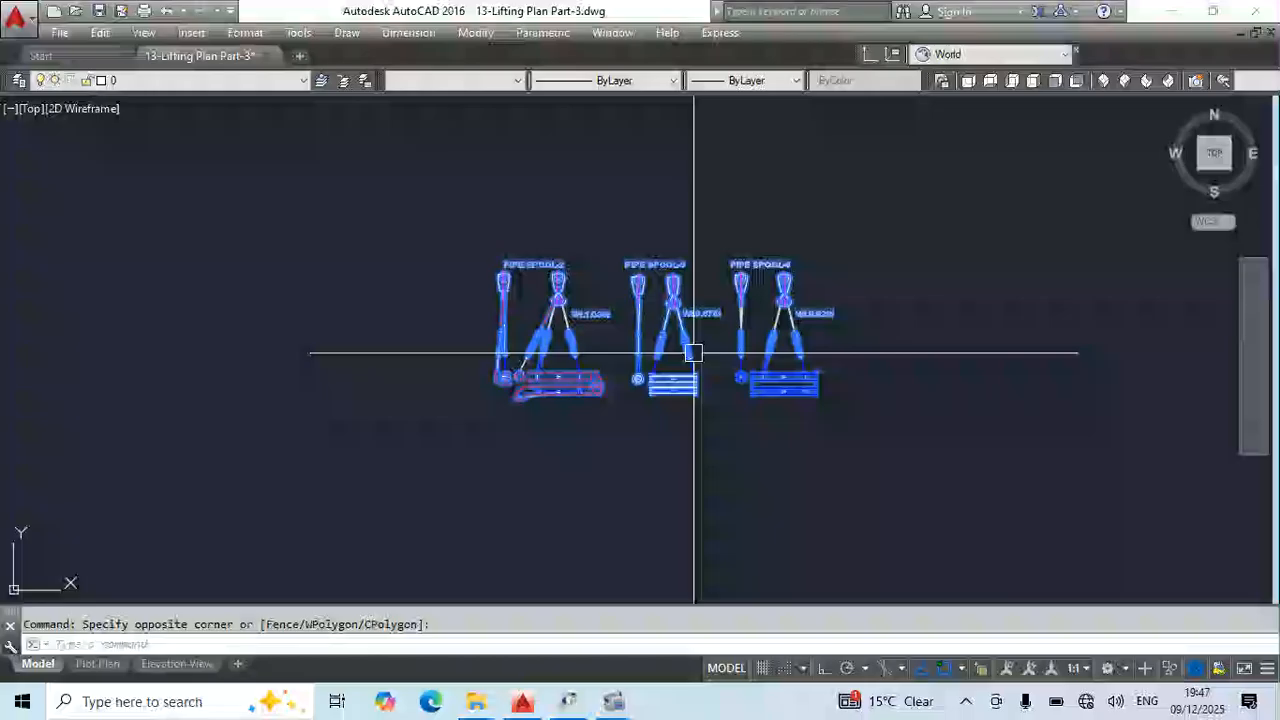
pyautogui.press('Escape')
pyautogui.scroll(5, 790, 330)
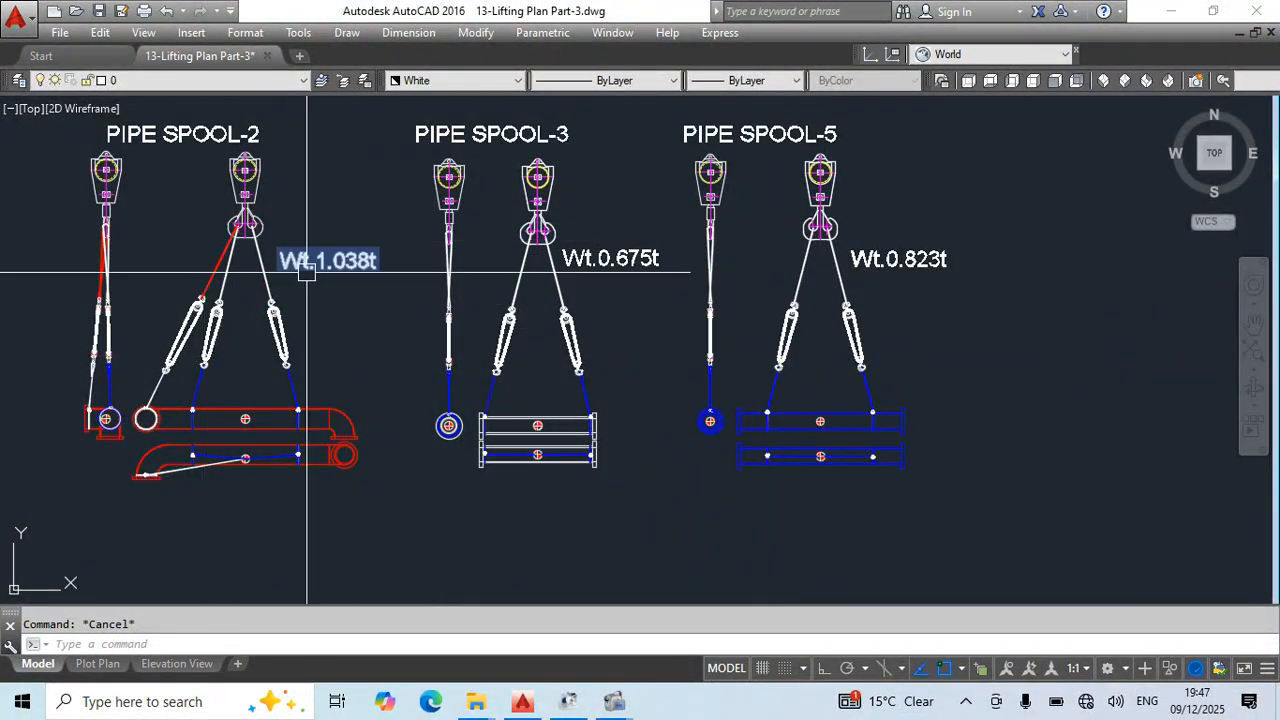
pyautogui.scroll(-4, 403, 296)
pyautogui.scroll(-2, 540, 300)
pyautogui.moveTo(723, 357); pyautogui.dragTo(343, 400, button='middle')
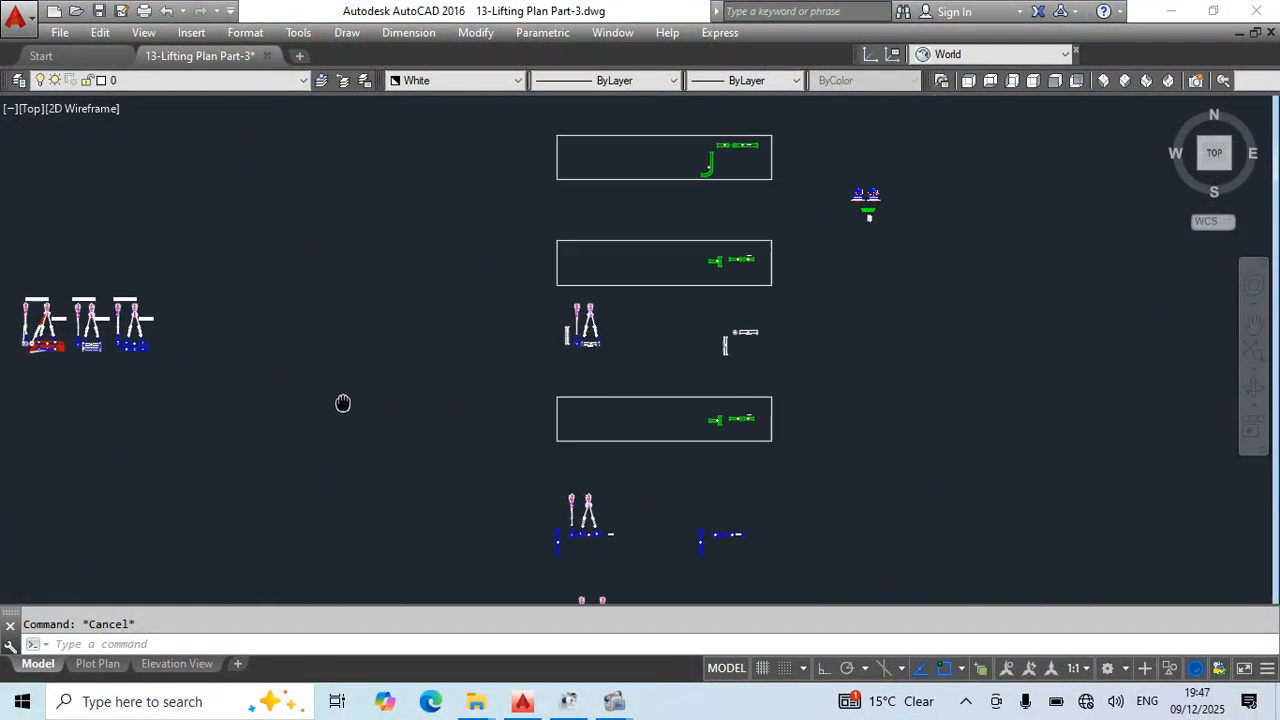
pyautogui.moveTo(748, 374)
pyautogui.mouseDown(button='middle')
pyautogui.moveTo(722, 180)
pyautogui.moveTo(780, 323)
pyautogui.moveTo(763, 454)
pyautogui.mouseUp(button='middle')
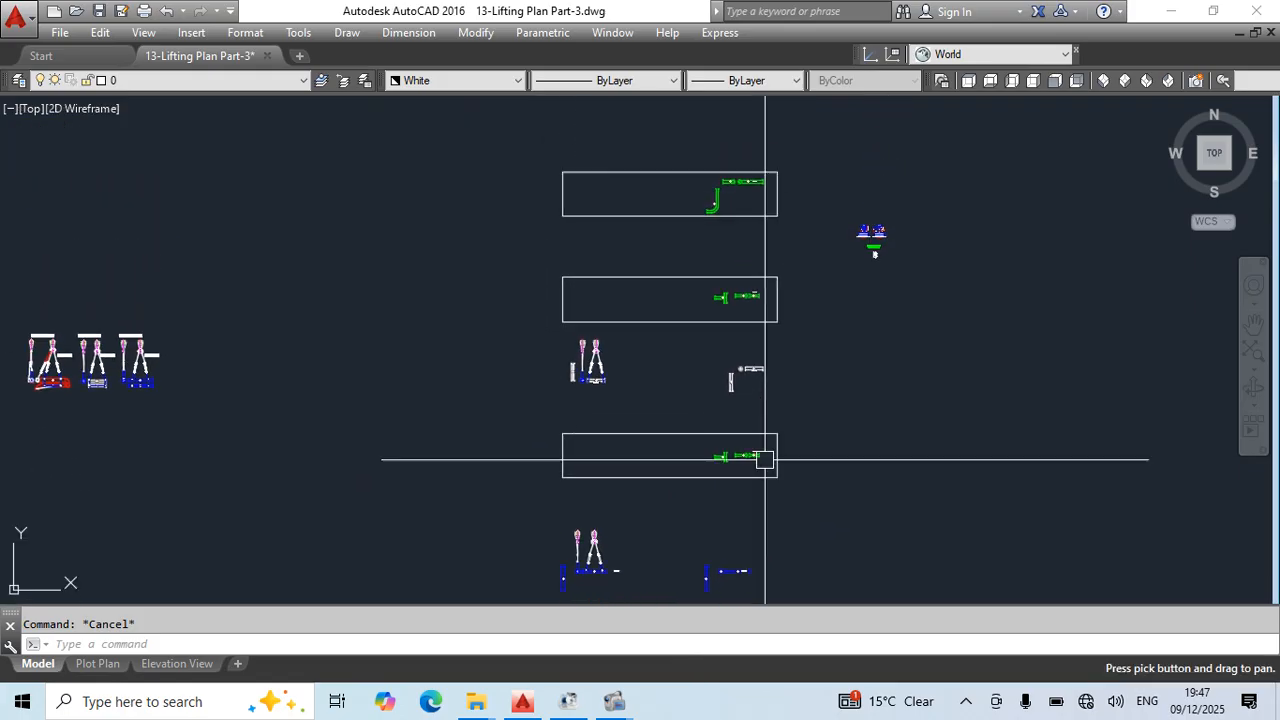
# - Review the green pipe spool views inside the three rectangular frames by highlighting them, leaving nothing selected
pyautogui.scroll(4, 750, 455)
pyautogui.click(623, 432)
pyautogui.moveTo(879, 395); pyautogui.dragTo(866, 588, button='middle')
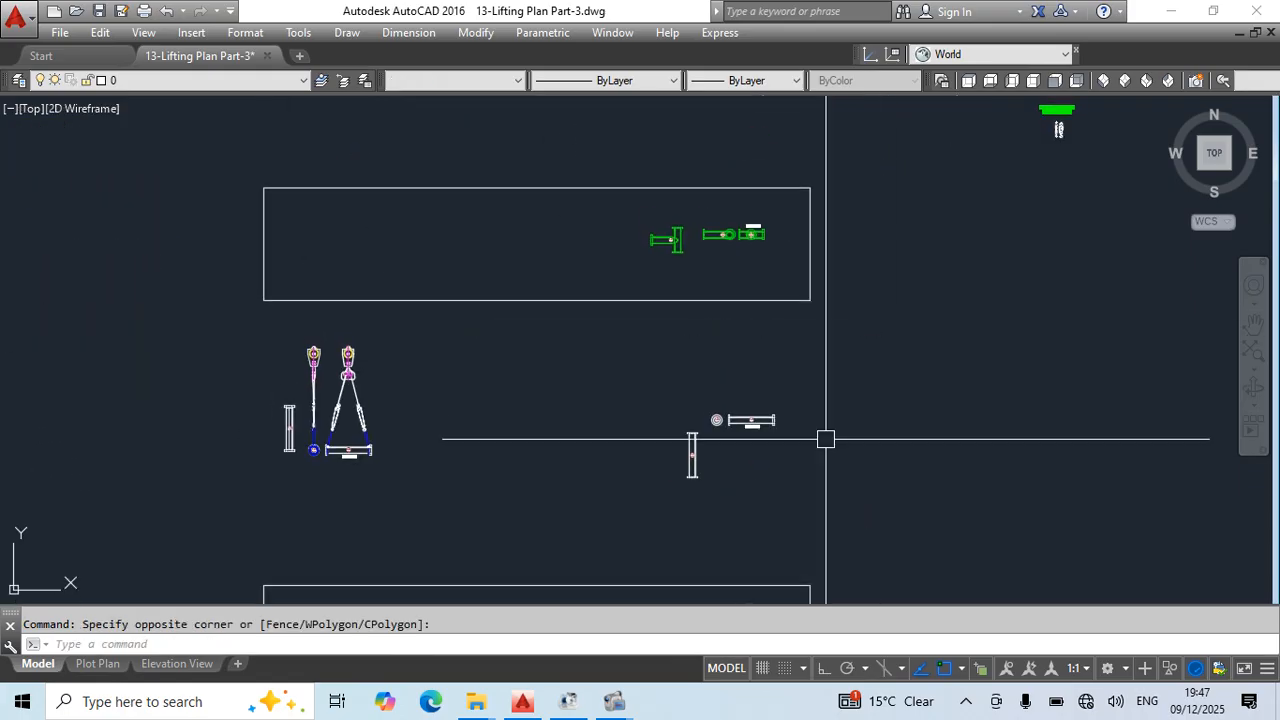
pyautogui.click(620, 206)
pyautogui.click(876, 287)
pyautogui.moveTo(899, 301); pyautogui.dragTo(893, 575, button='middle')
pyautogui.click(589, 157)
pyautogui.click(785, 328)
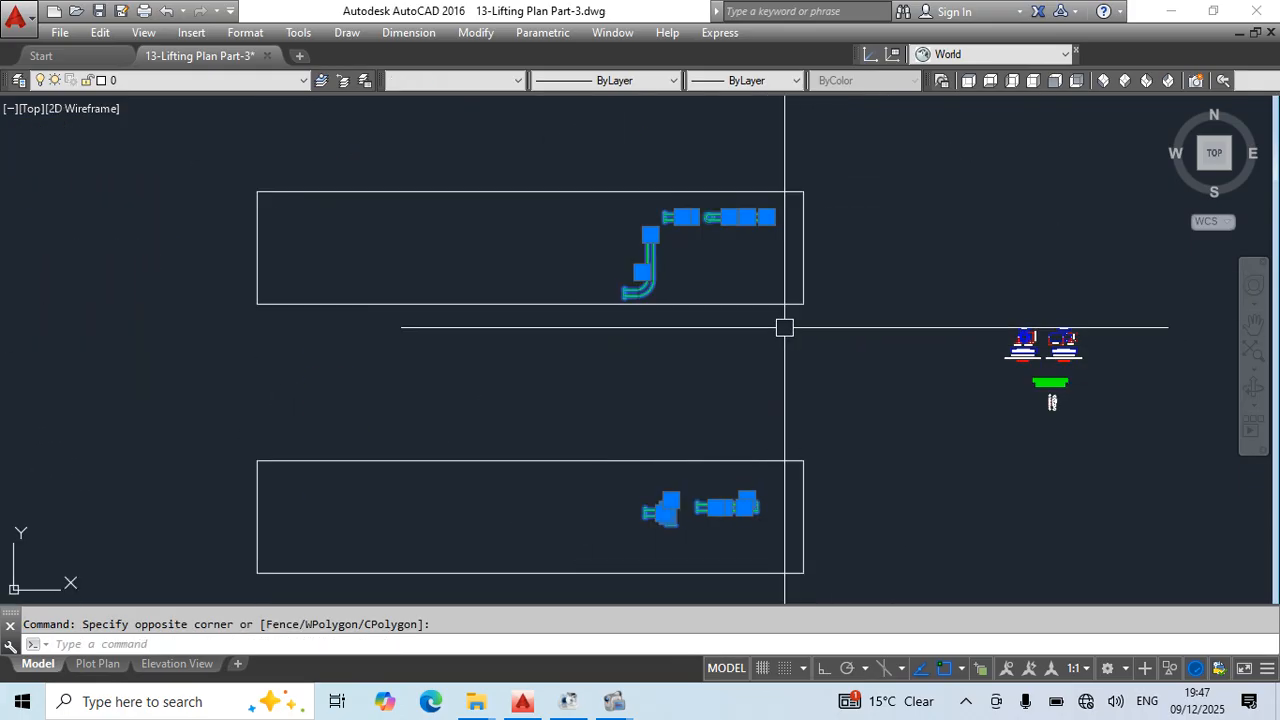
pyautogui.press('Escape')
# - Copy the centre-of-gravity marker of the green T-pipe plan view in the lowest frame, using a base point
pyautogui.moveTo(857, 432); pyautogui.dragTo(854, 125, button='middle')
pyautogui.moveTo(769, 465); pyautogui.dragTo(830, 255, button='middle')
pyautogui.scroll(2, 744, 386)
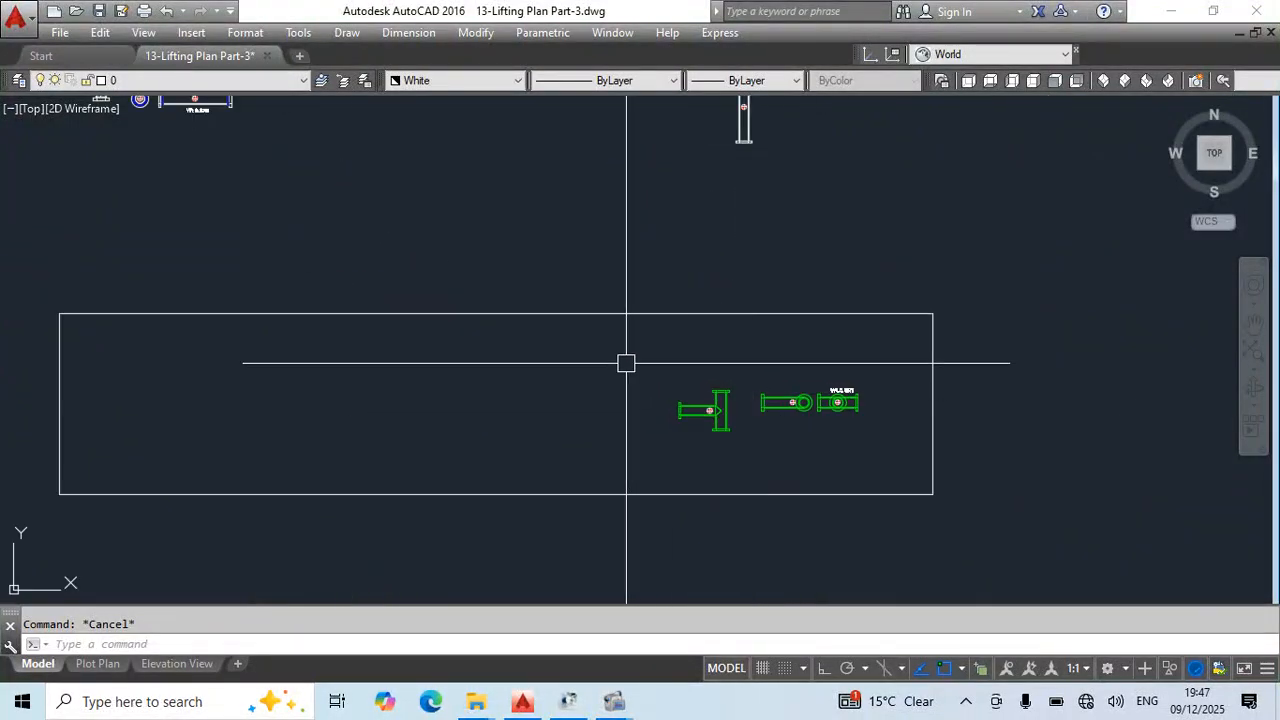
pyautogui.scroll(2, 687, 388)
pyautogui.moveTo(714, 461); pyautogui.dragTo(670, 385, button='middle')
pyautogui.scroll(5, 670, 385)
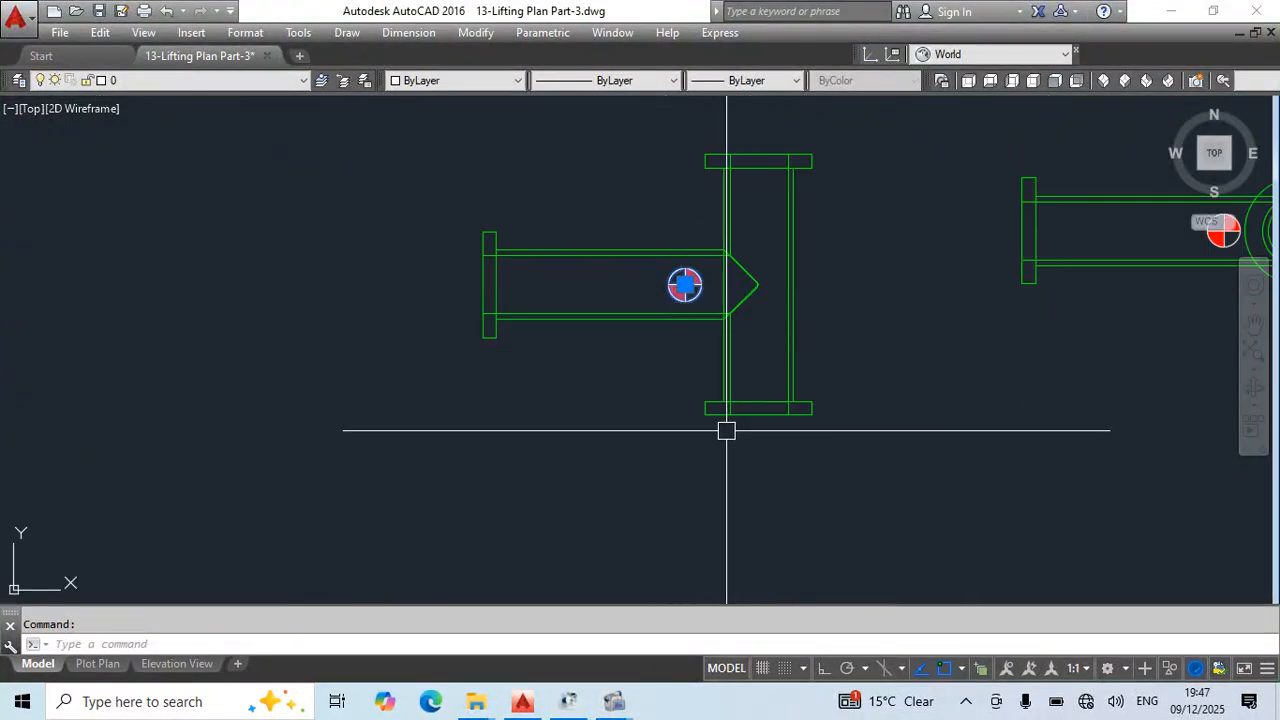
pyautogui.hotkey('ctrl', 'shift', 'c')
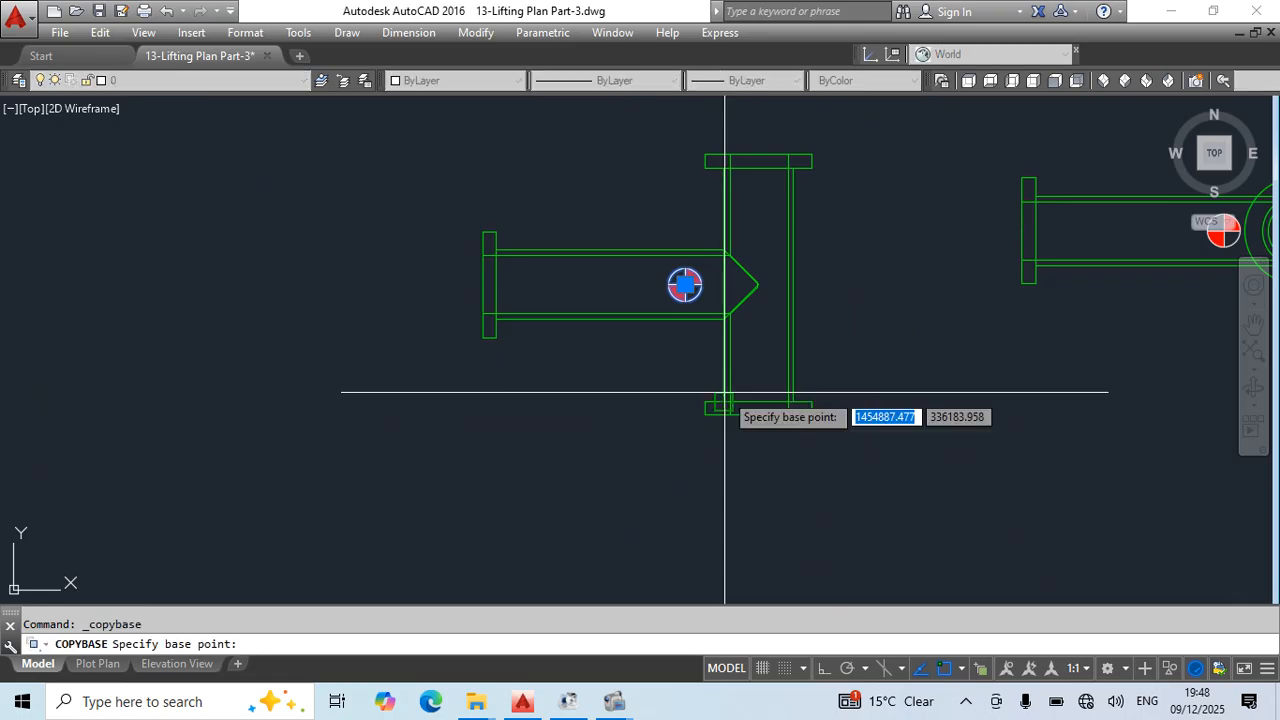
pyautogui.press('Escape')
# - Open the T Pipe-4 block for editing and paste the centre-of-gravity marker at the middle of its upper flange edge
pyautogui.doubleClick(705, 257)
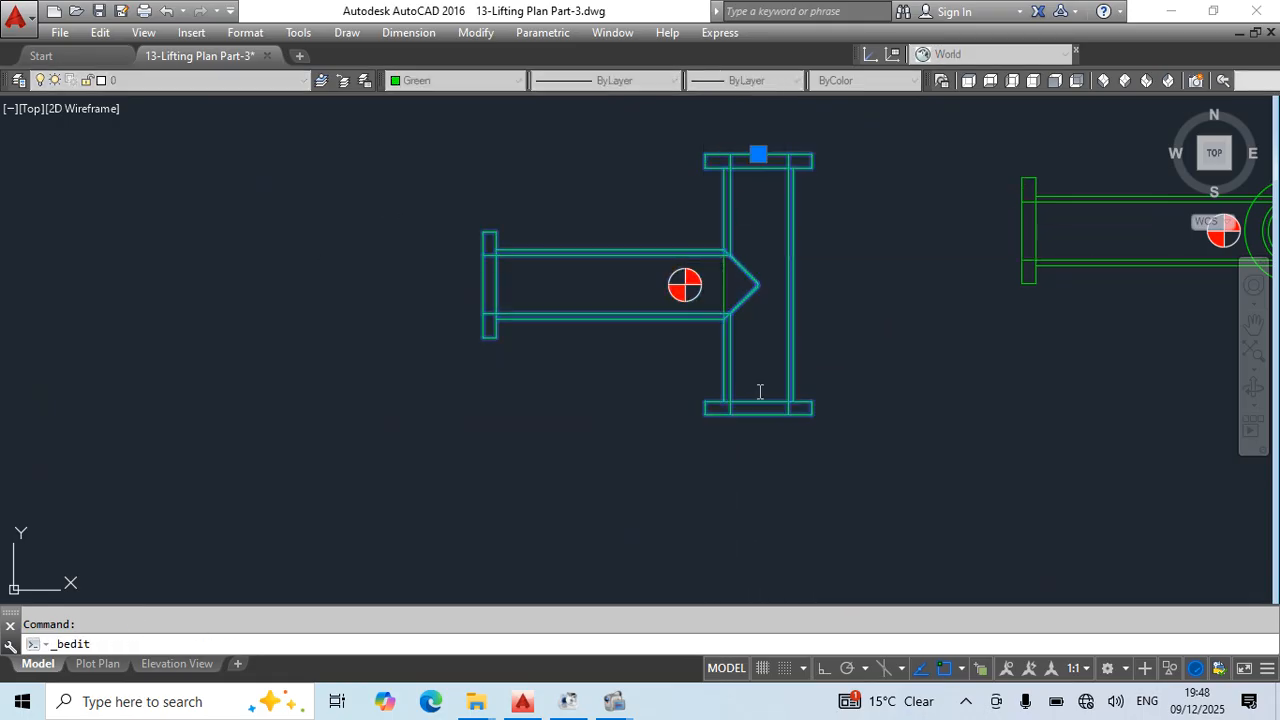
pyautogui.click(632, 477)
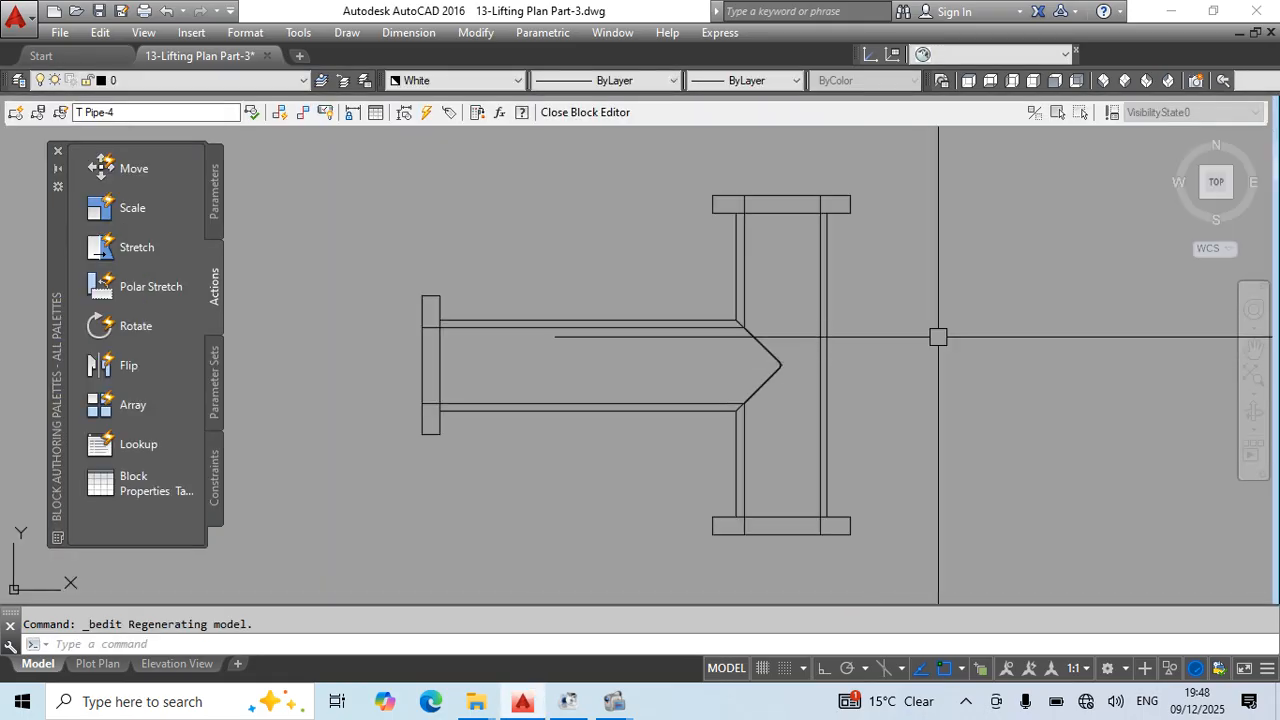
pyautogui.hotkey('ctrl', 'v')
pyautogui.click(782, 196)
pyautogui.scroll(-5, 978, 225)
pyautogui.press('Escape')
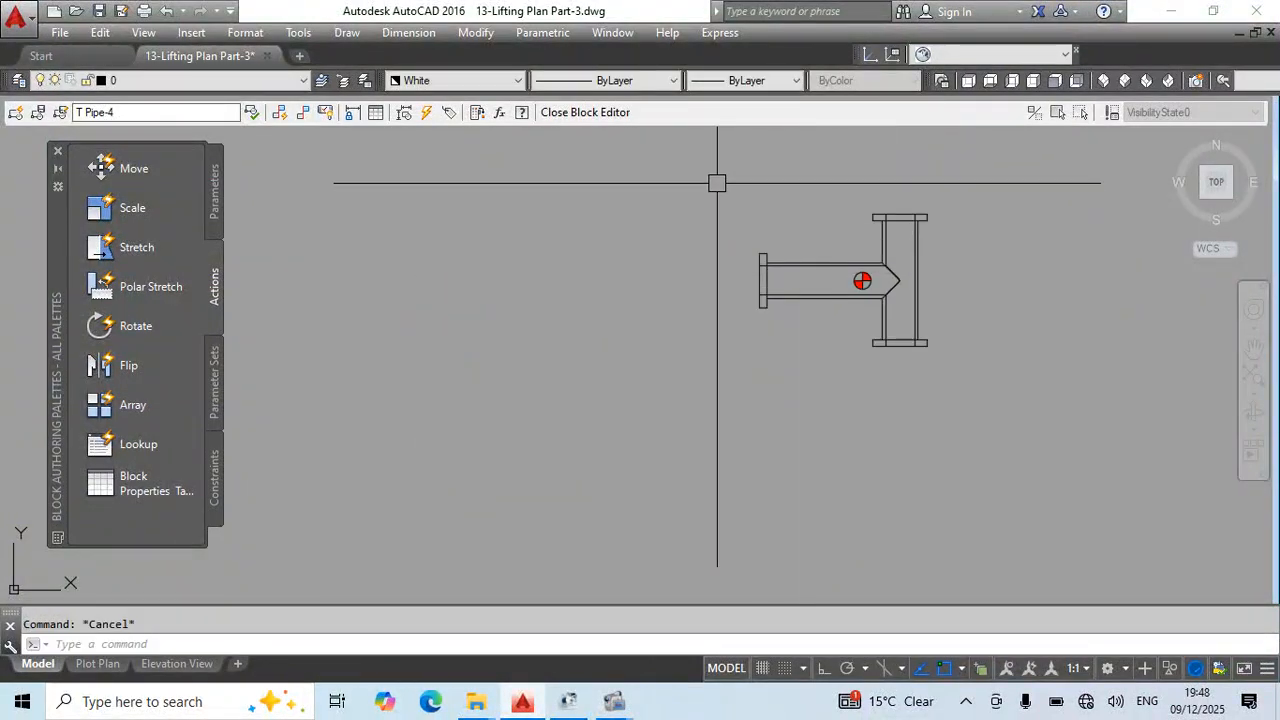
# - Set the colour of all objects in the T Pipe-4 block to White
pyautogui.click(717, 183)
pyautogui.click(696, 173)
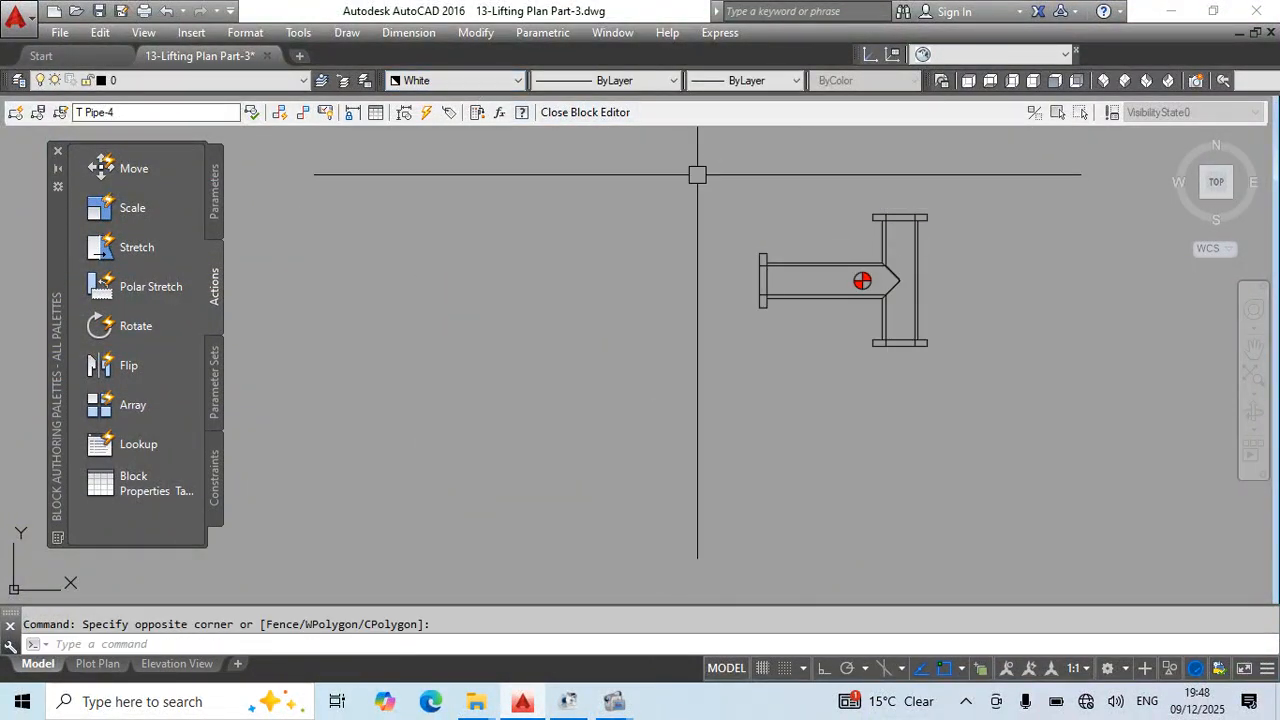
pyautogui.click(664, 161)
pyautogui.click(1012, 487)
pyautogui.click(474, 81)
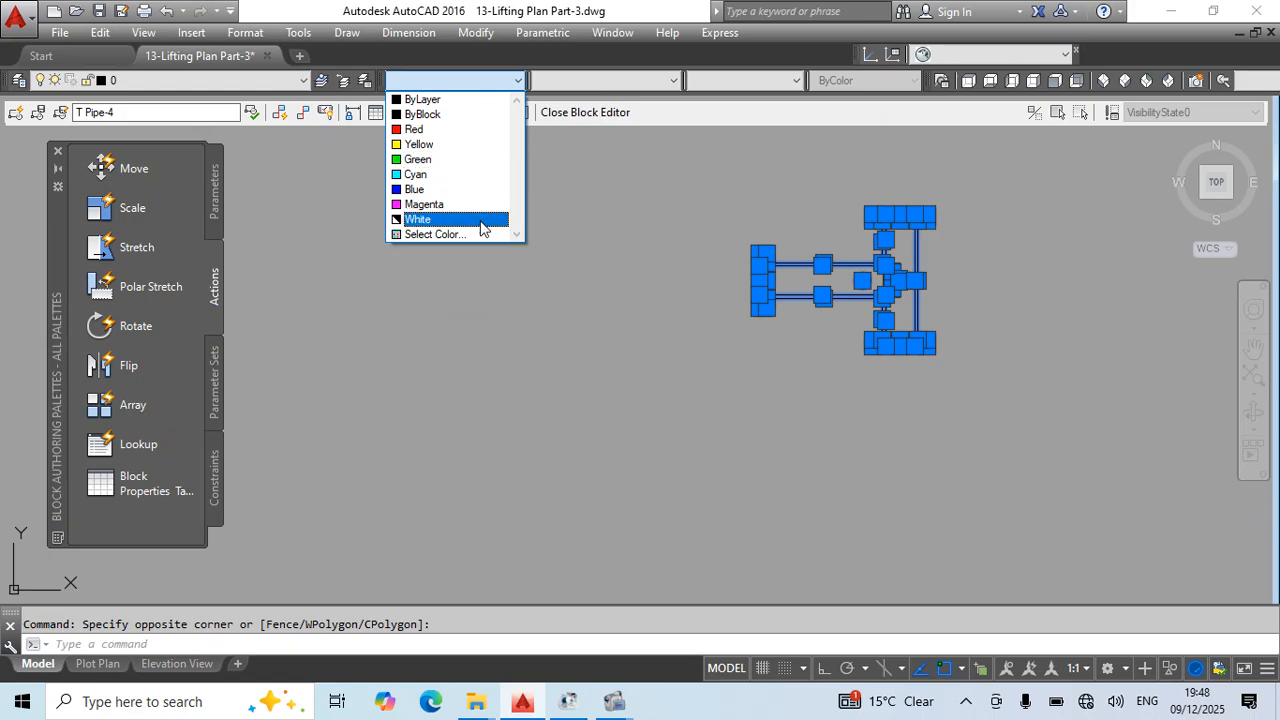
pyautogui.click(489, 221)
pyautogui.press('Escape')
# - Close the block editor and save the changes to the T Pipe-4 block
pyautogui.write('bc')
pyautogui.press('Return')
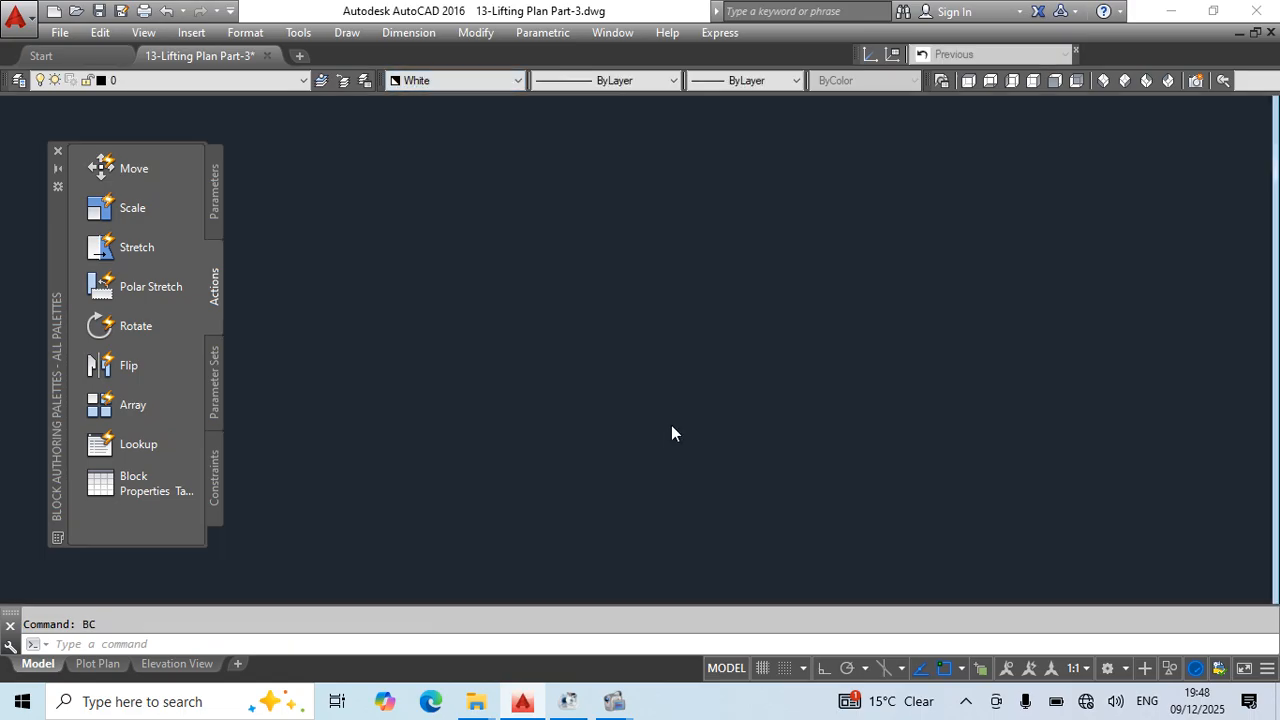
pyautogui.press('Return')
pyautogui.scroll(4, 708, 309)
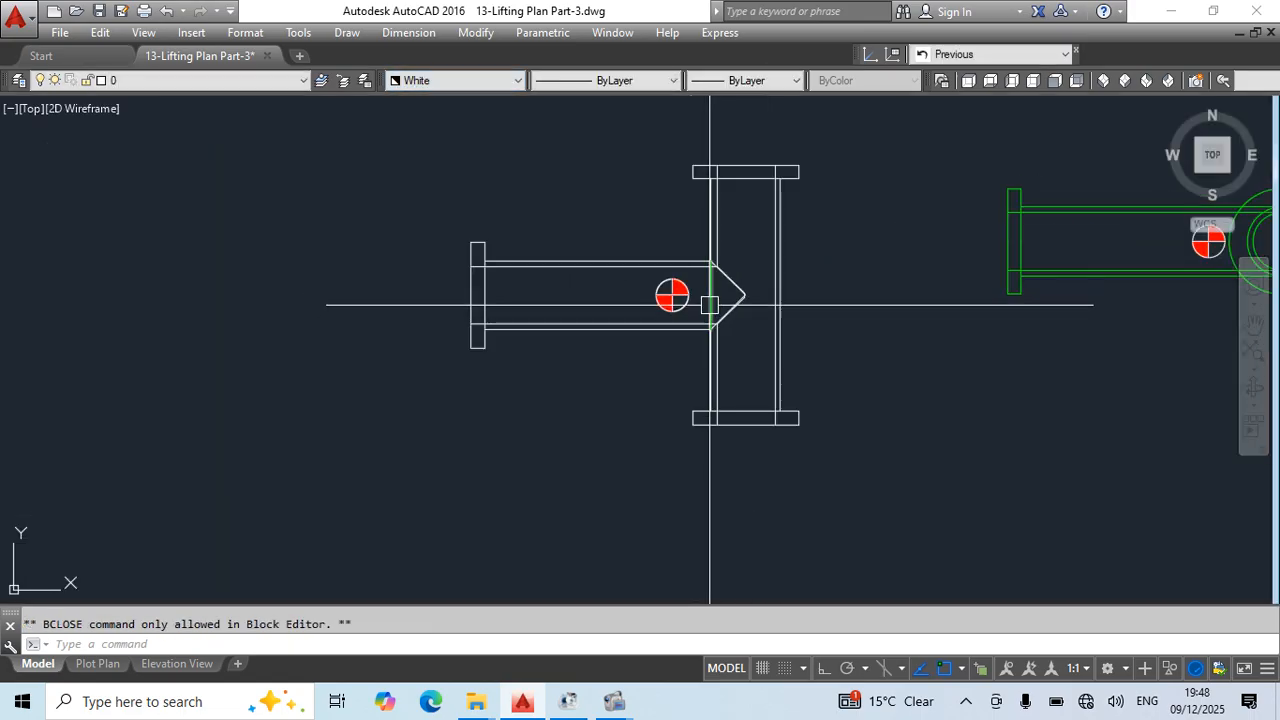
# - Erase the separate green vertical line at the T-pipe's branch junction
pyautogui.click(709, 305)
pyautogui.write('e')
pyautogui.press('Return')
# - Copy the side view's centre-of-gravity marker using the centre of the pipe's concentric circles as the base point
pyautogui.scroll(-4, 785, 392)
pyautogui.moveTo(885, 453); pyautogui.dragTo(641, 428, button='middle')
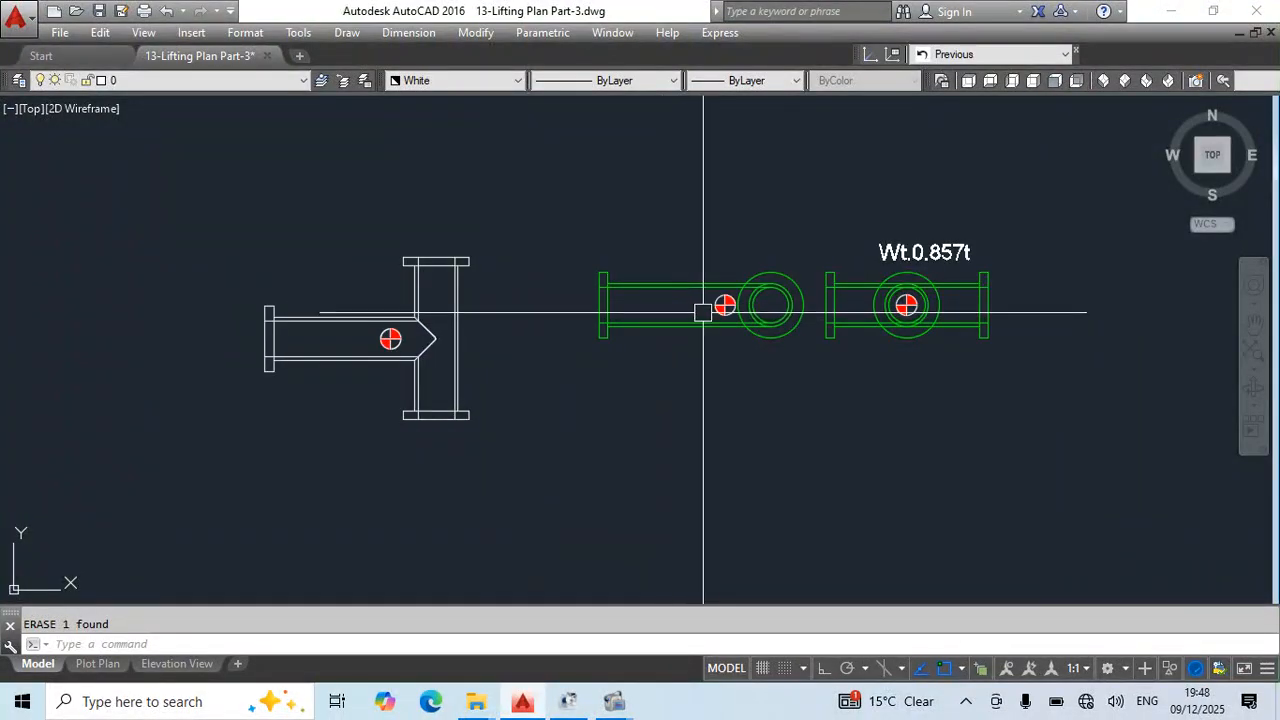
pyautogui.scroll(4, 705, 305)
pyautogui.hotkey('ctrl', 'shift', 'c')
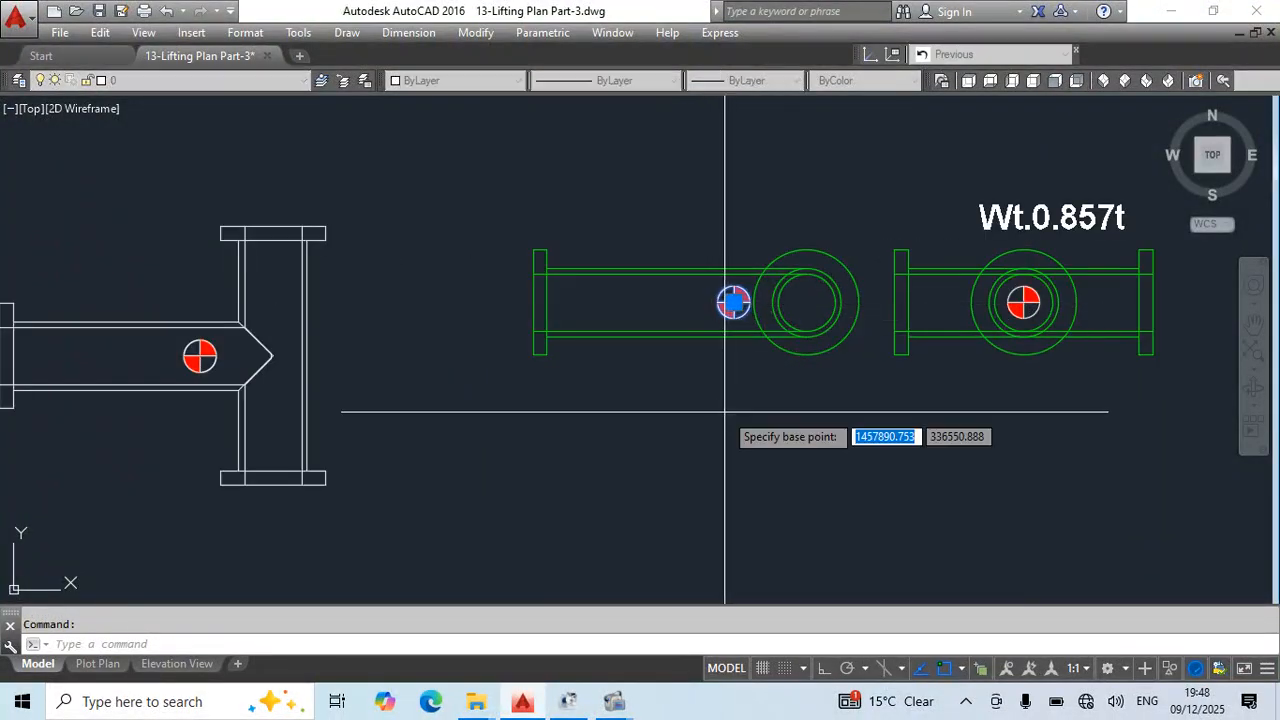
pyautogui.click(806, 302)
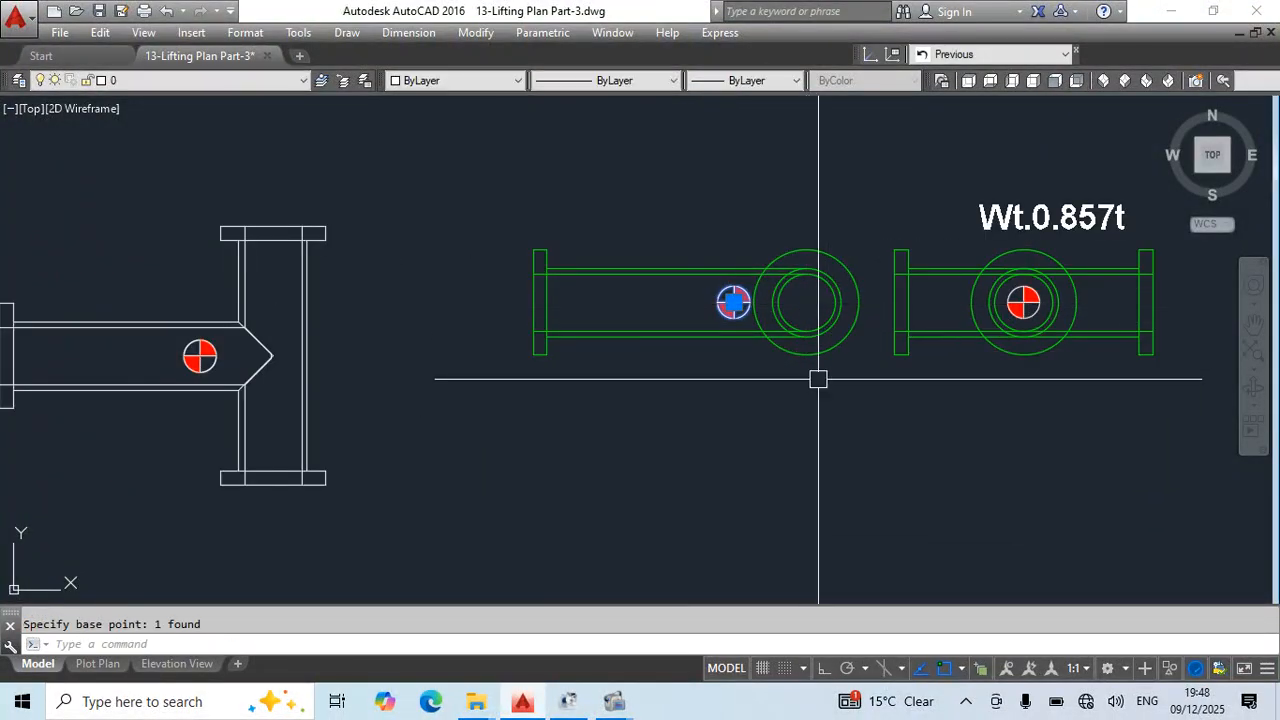
# - Open the S Pipe-4 block for editing and paste the centre-of-gravity marker with its base point at the concentric circles' centre
pyautogui.press('Escape')
pyautogui.doubleClick(766, 336)
pyautogui.click(653, 474)
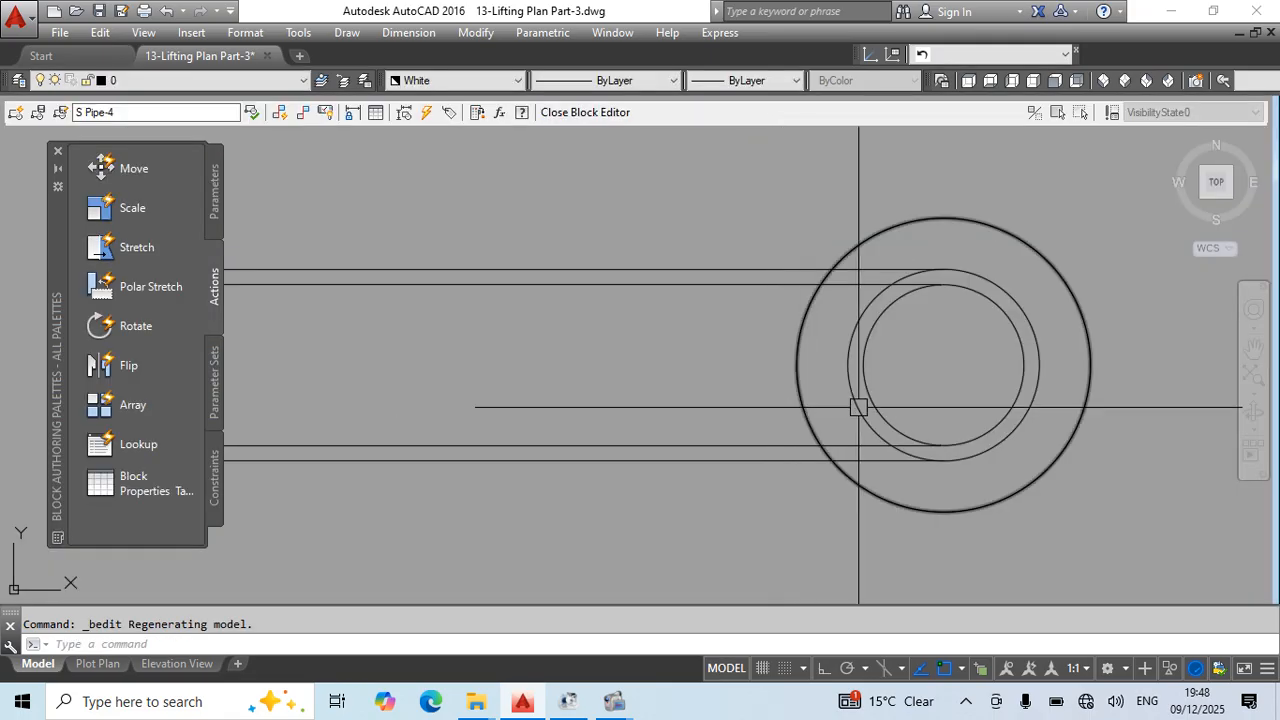
pyautogui.hotkey('ctrl', 'v')
pyautogui.click(943, 365)
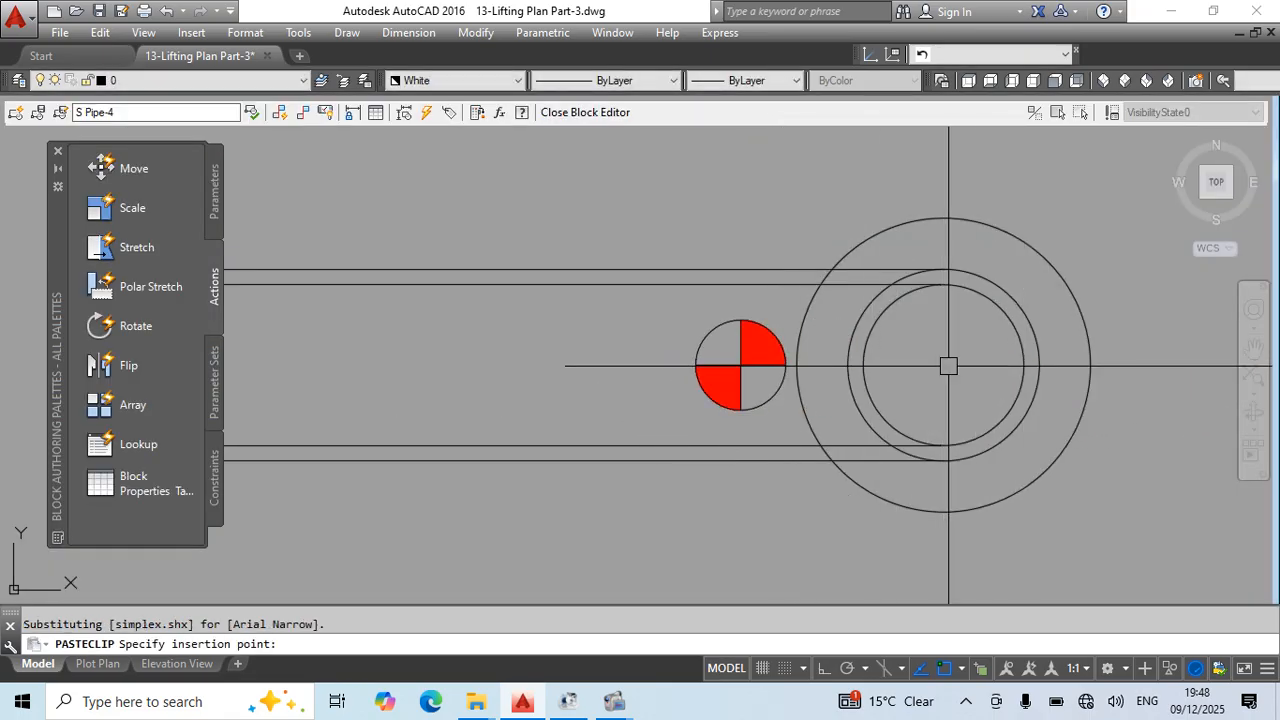
# - Set the colour of all objects in the S Pipe-4 block to White
pyautogui.scroll(-4, 943, 365)
pyautogui.press('Escape')
pyautogui.moveTo(600, 194); pyautogui.dragTo(1051, 457)
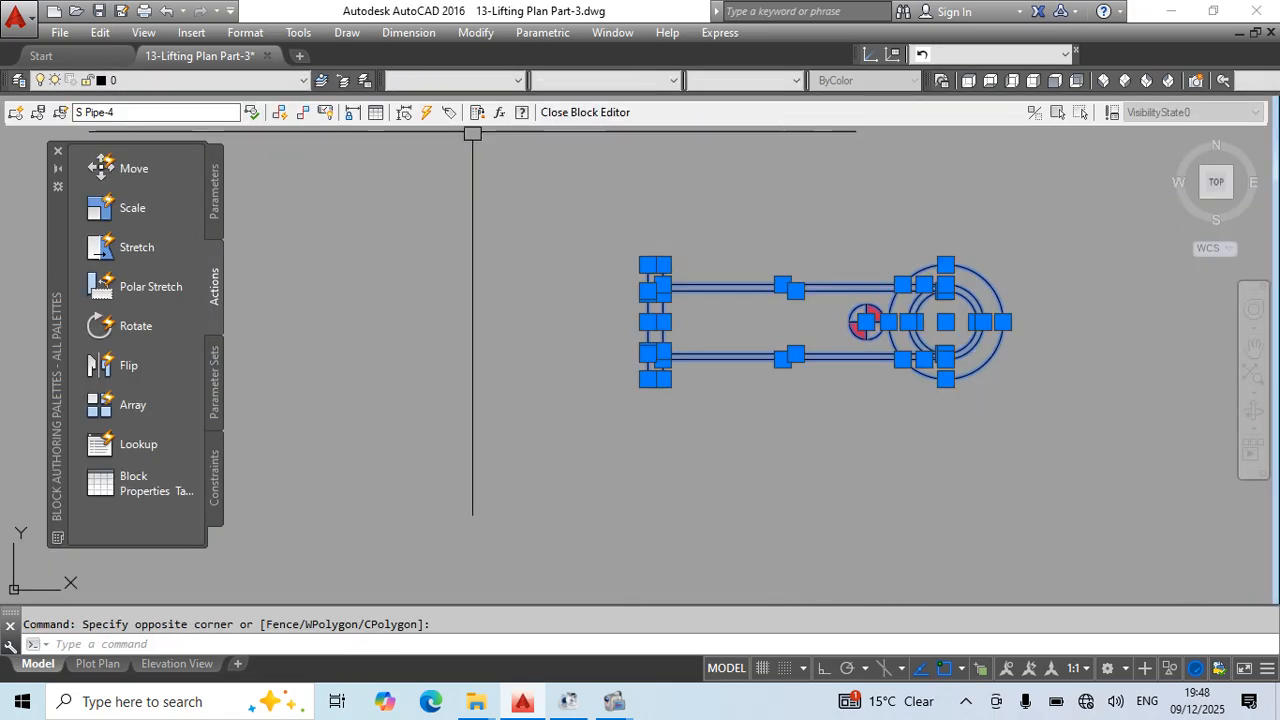
pyautogui.click(460, 80)
pyautogui.click(440, 220)
pyautogui.press('Escape')
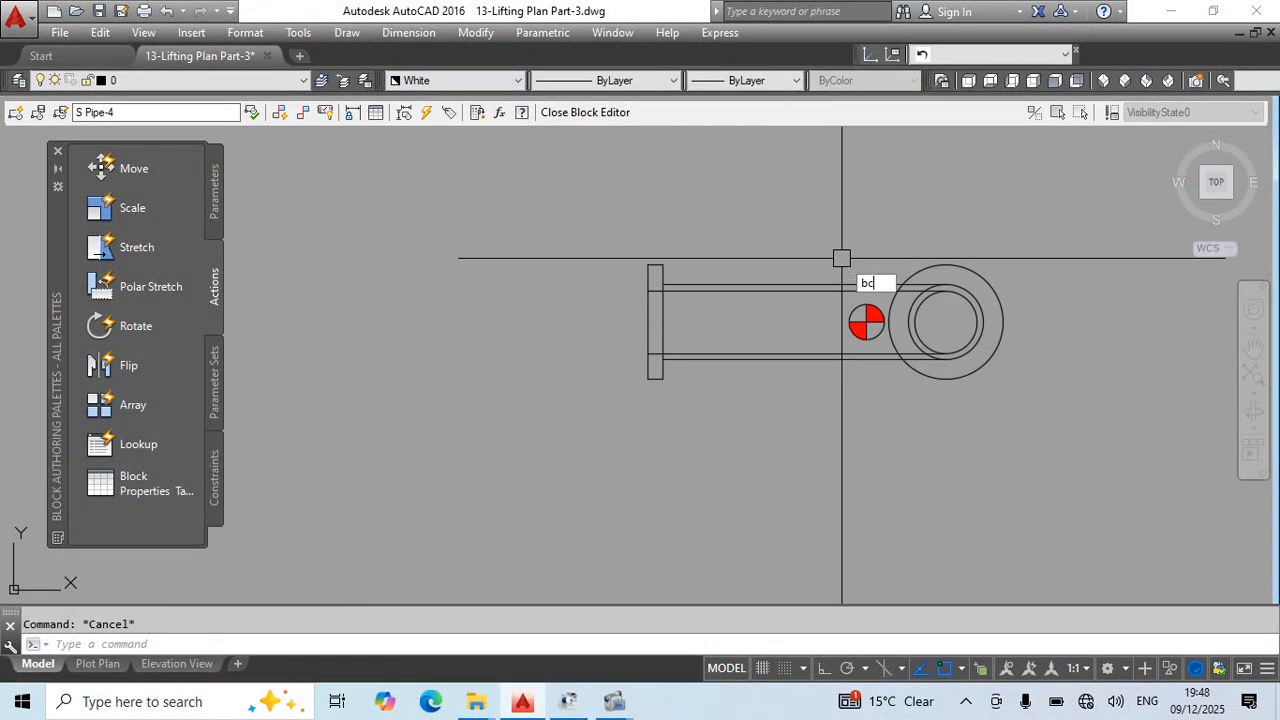
# - Close the block editor and save the changes to the S Pipe-4 block
pyautogui.write('bc')
pyautogui.press('Return')
pyautogui.press('Return')
# - Erase the loose duplicate centre-of-gravity markers lying over the side view and the T-pipe view
pyautogui.click(681, 242)
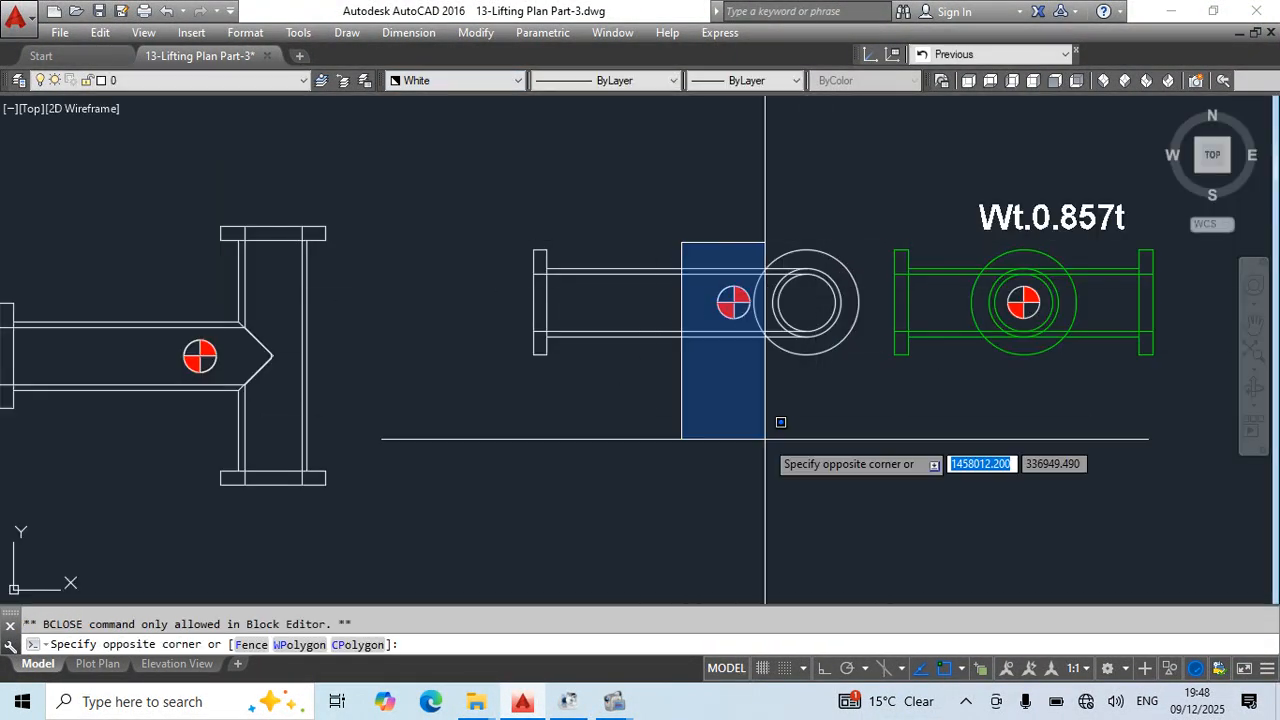
pyautogui.click(765, 439)
pyautogui.write('e')
pyautogui.click(303, 309)
pyautogui.press('Escape')
pyautogui.click(200, 355)
pyautogui.write('e')
# - Move the Wt.0.857t label up and to the right, clear of the front view
pyautogui.moveTo(680, 475); pyautogui.dragTo(352, 464, button='middle')
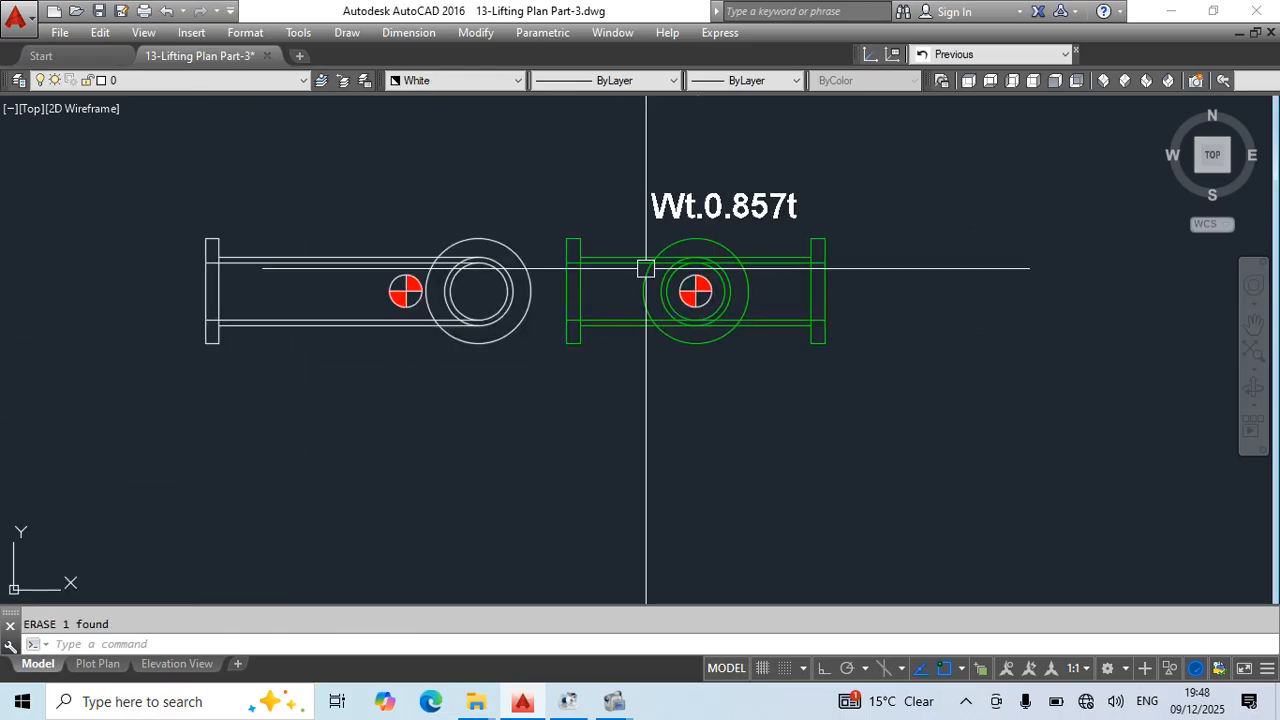
pyautogui.moveTo(706, 250); pyautogui.dragTo(686, 286, button='middle')
pyautogui.click(691, 250)
pyautogui.moveTo(840, 370); pyautogui.dragTo(818, 382, button='middle')
pyautogui.write('m')
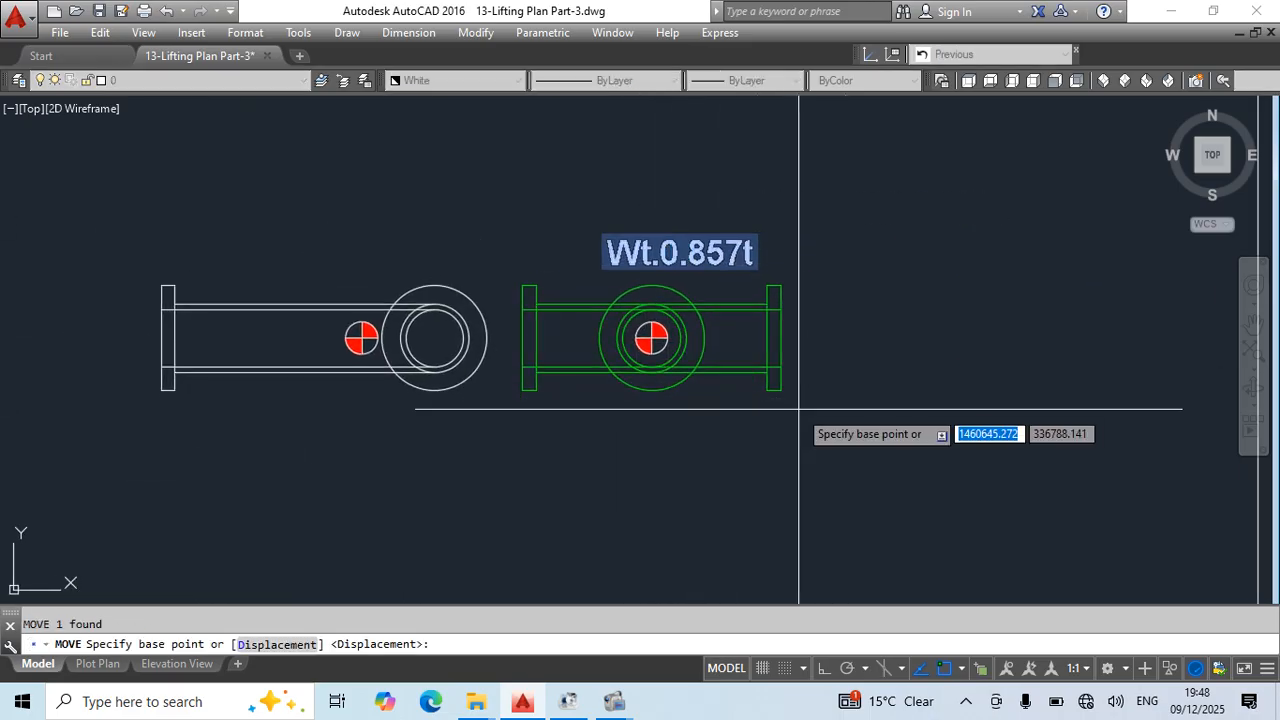
pyautogui.click(800, 406)
pyautogui.click(912, 360)
pyautogui.press('Escape')
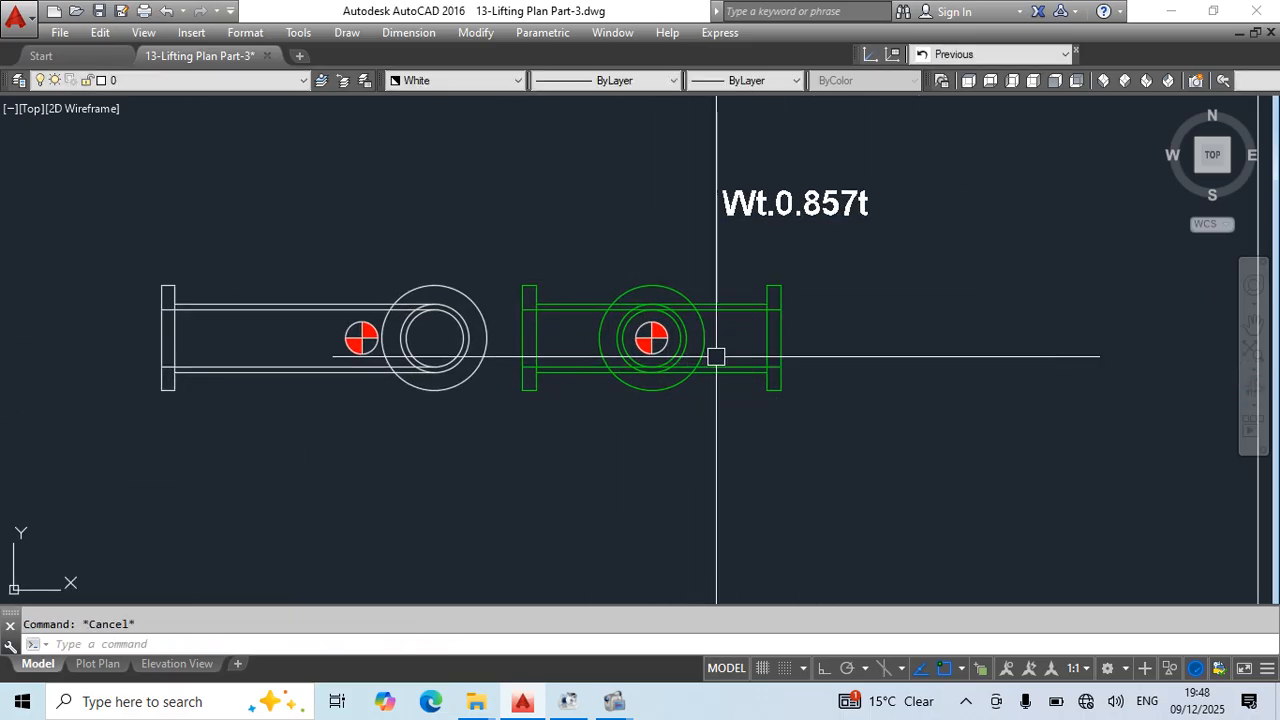
# - Copy the front view's centre-of-gravity marker with its centre as the base point
pyautogui.hotkey('ctrl', 'shift', 'c')
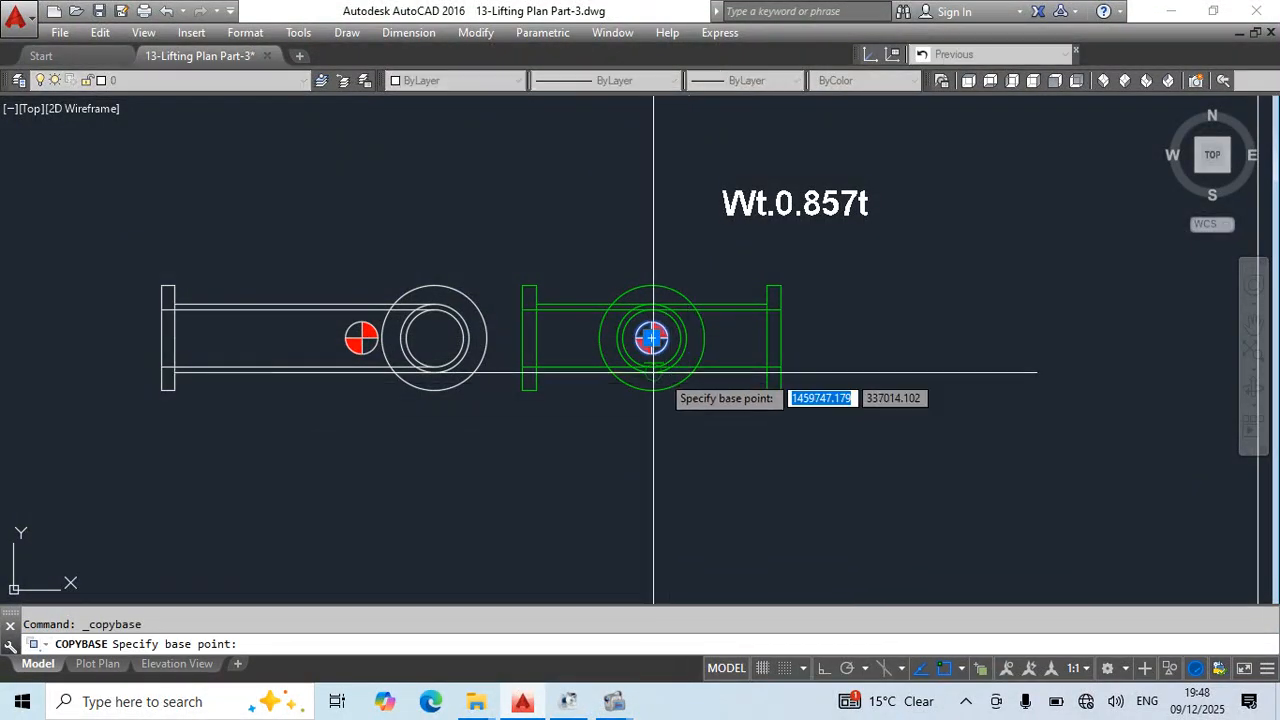
pyautogui.write('ce')
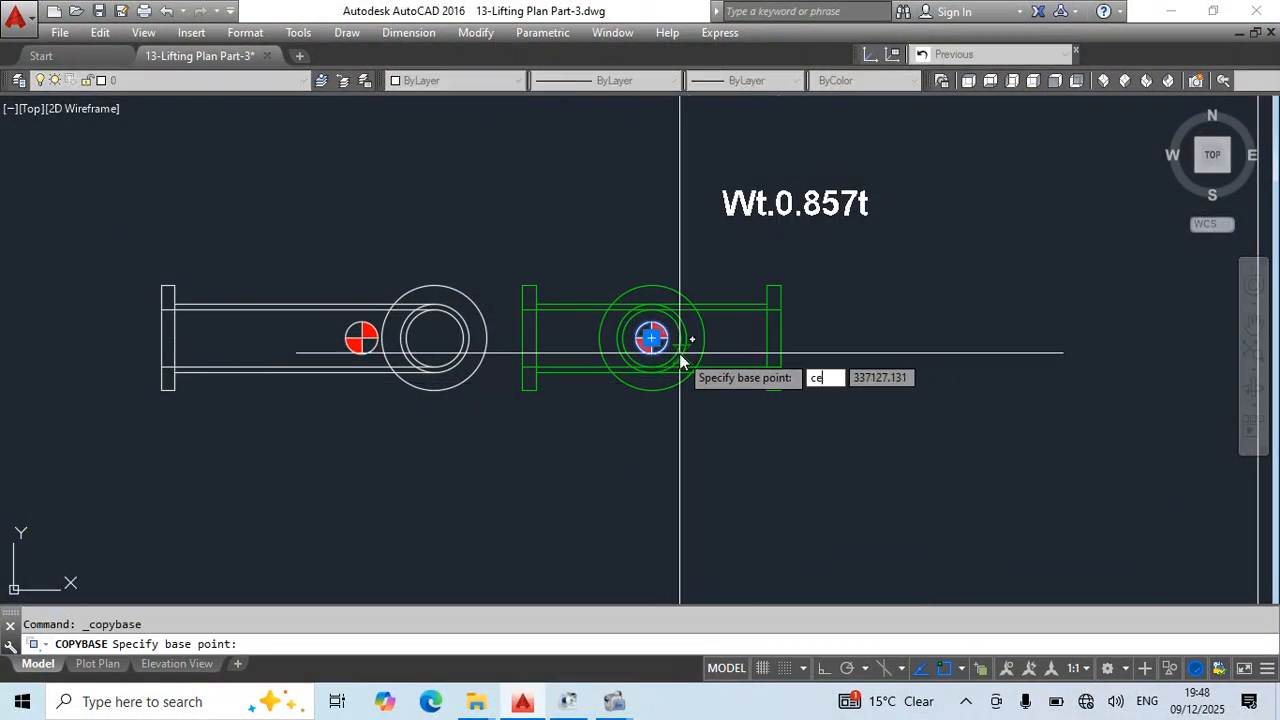
pyautogui.write('n')
pyautogui.click(651, 338)
# - Open the F Pipe-4 block for editing and paste the centre-of-gravity marker at the centre of its concentric circles
pyautogui.doubleClick(711, 300)
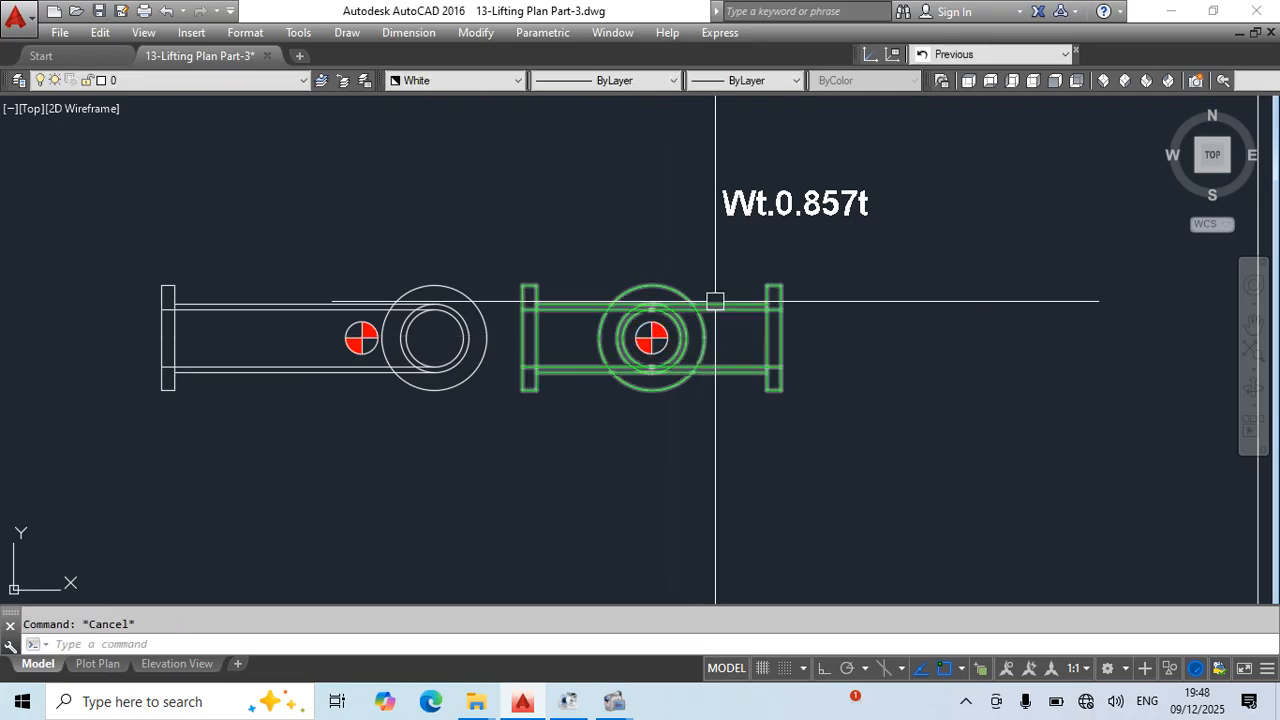
pyautogui.click(637, 480)
pyautogui.hotkey('ctrl', 'v')
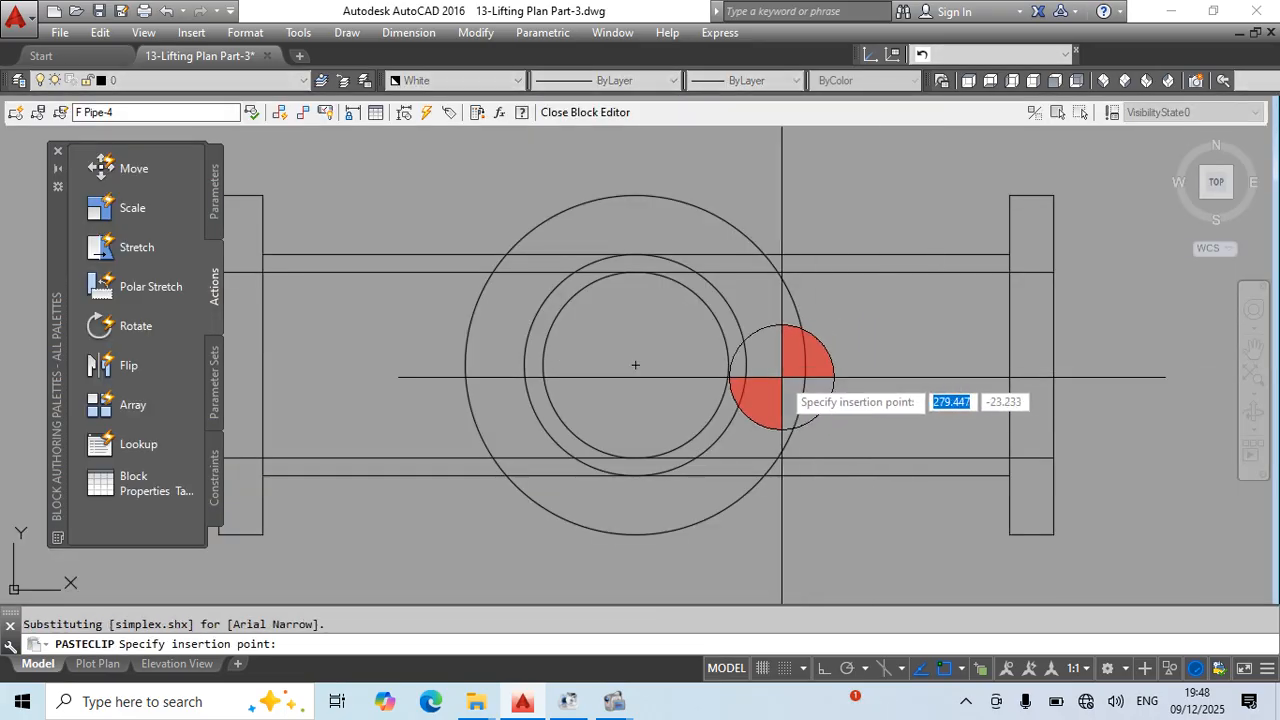
pyautogui.click(637, 366)
pyautogui.press('Escape')
# - Set the colour of all objects in the F Pipe-4 block to White
pyautogui.scroll(-5, 967, 320)
pyautogui.click(652, 217)
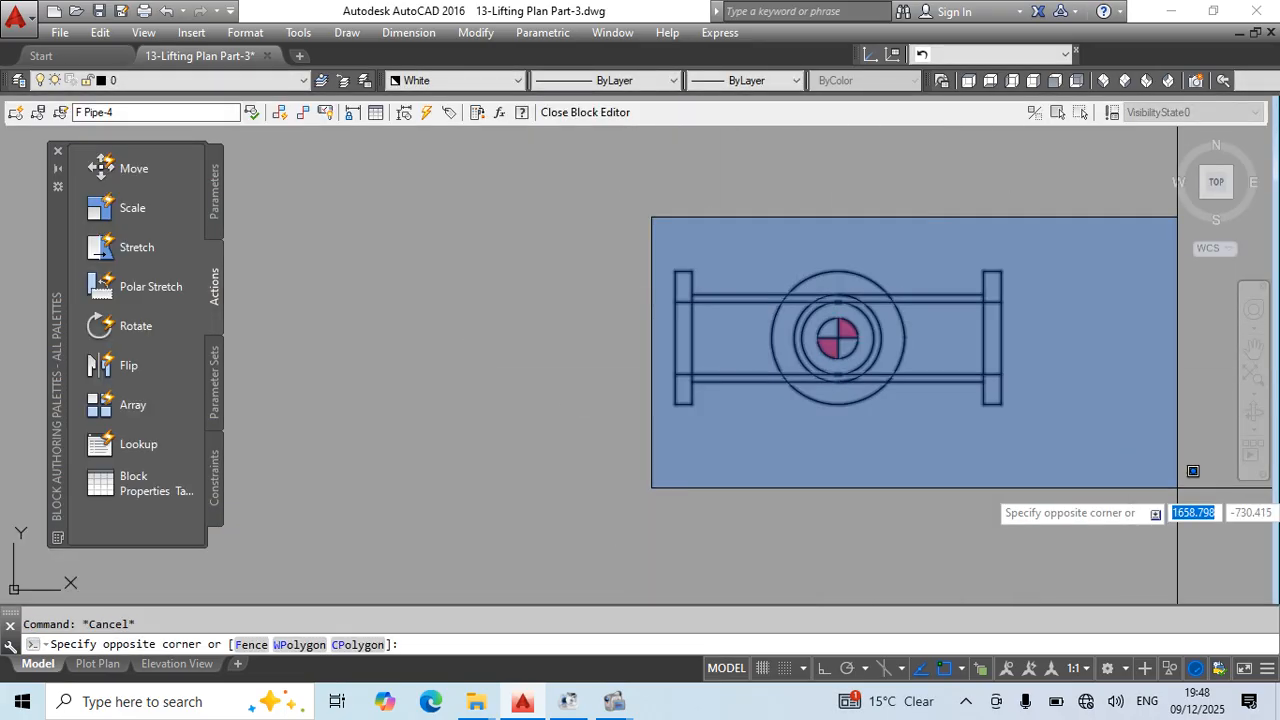
pyautogui.click(1178, 488)
pyautogui.click(455, 79)
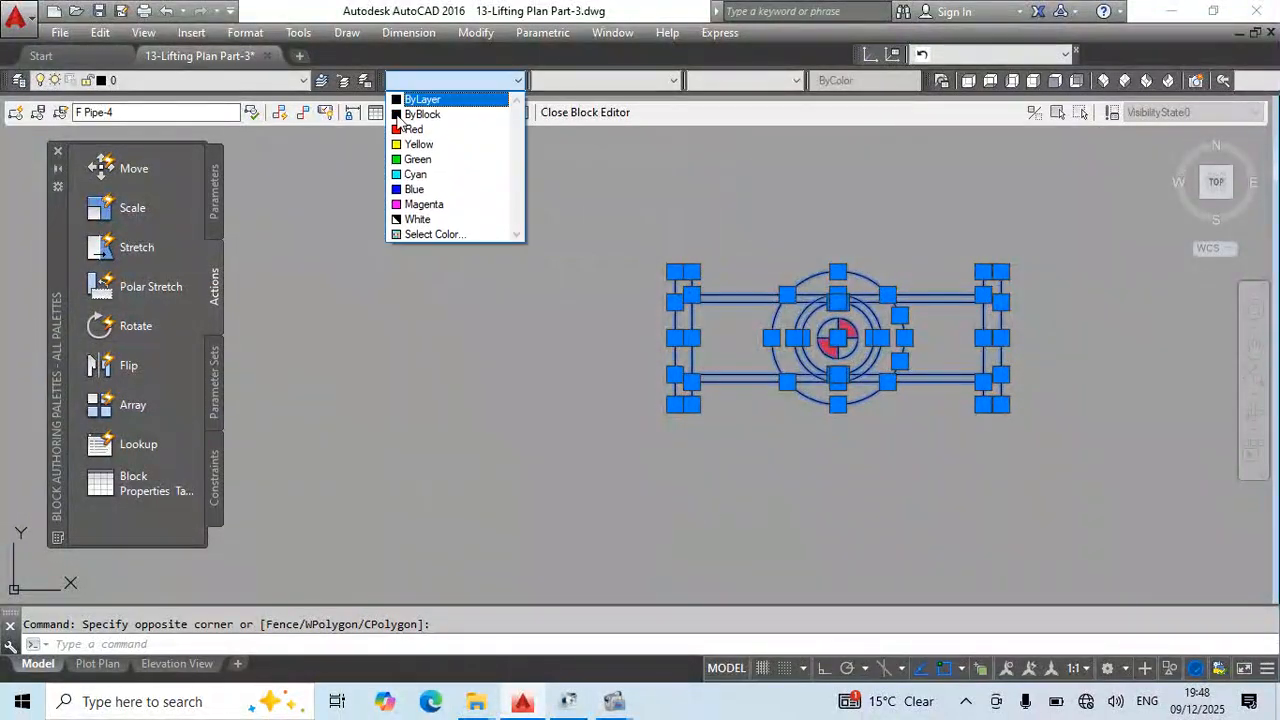
pyautogui.click(427, 221)
pyautogui.press('Escape')
# - Close the block editor and save the changes to the F Pipe-4 block
pyautogui.write('bc')
pyautogui.press('Return')
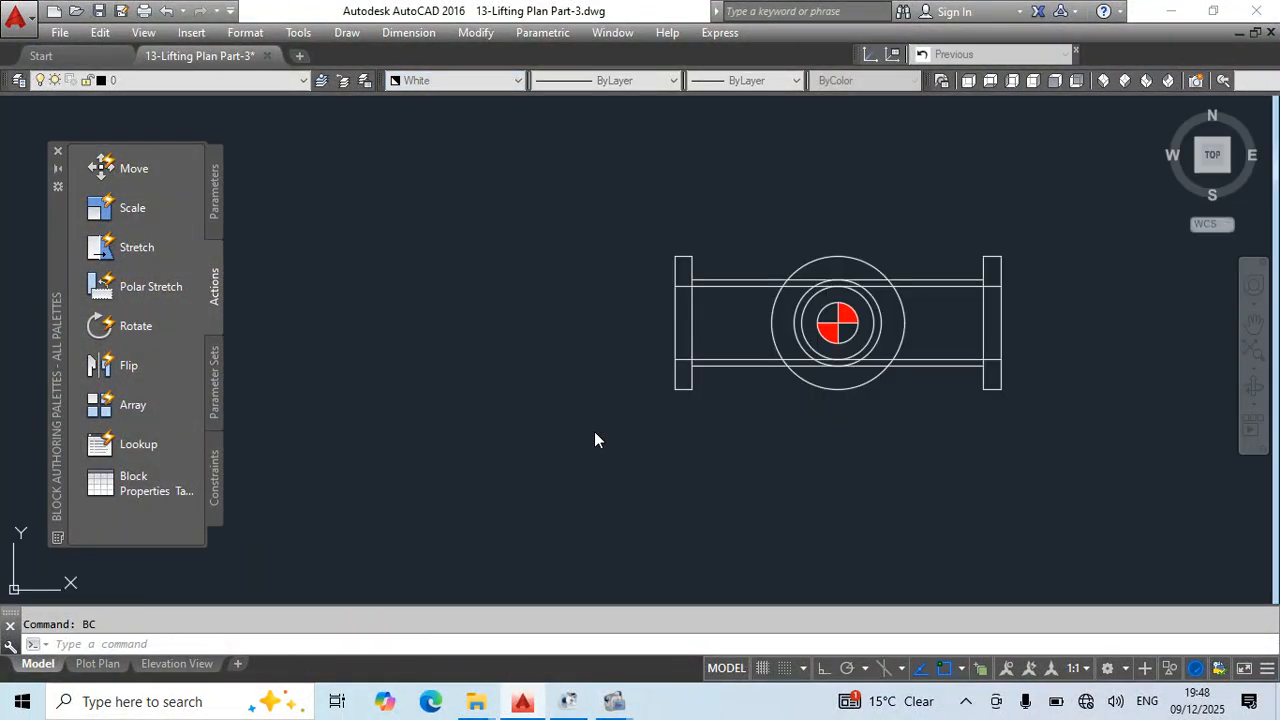
pyautogui.press('Return')
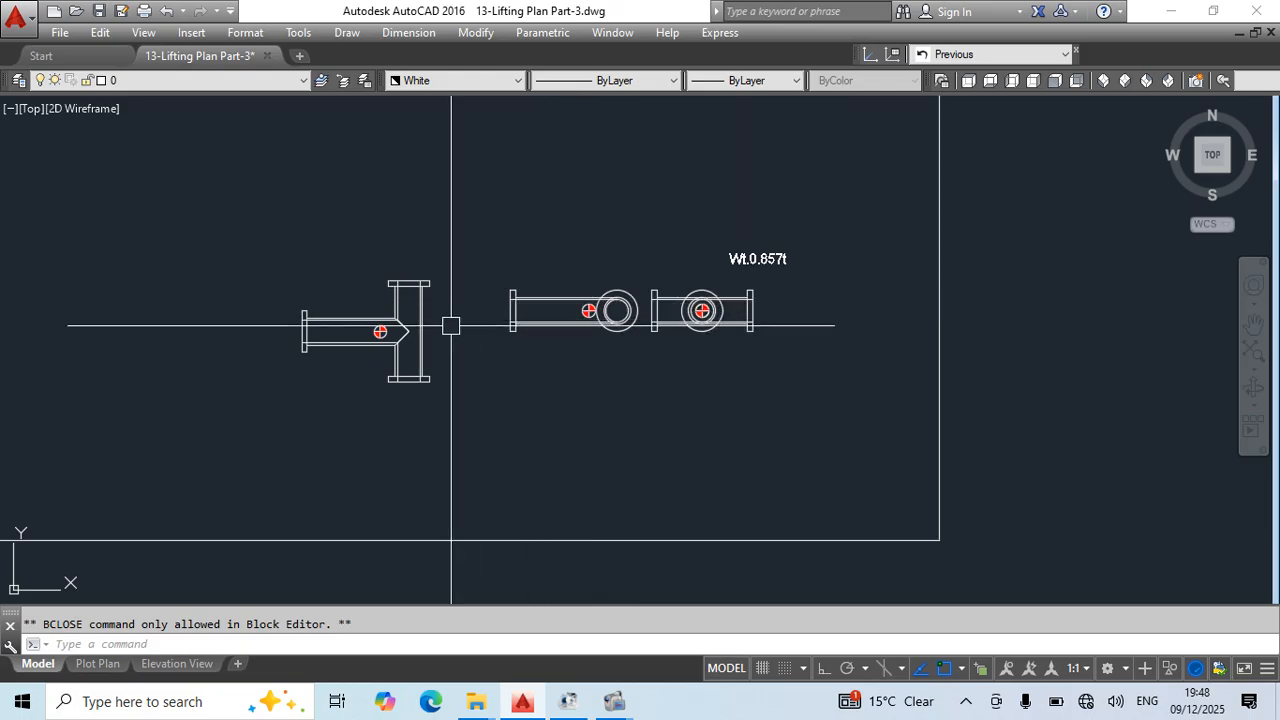
# - Copy the three white pipe views and their weight label to the left part of the same rectangular frame
pyautogui.scroll(-3, 845, 349)
pyautogui.scroll(2, 714, 347)
pyautogui.moveTo(714, 347)
pyautogui.mouseDown(button='middle')
pyautogui.moveTo(1077, 383)
pyautogui.moveTo(1095, 335)
pyautogui.mouseUp(button='middle')
pyautogui.scroll(-5, 836, 336)
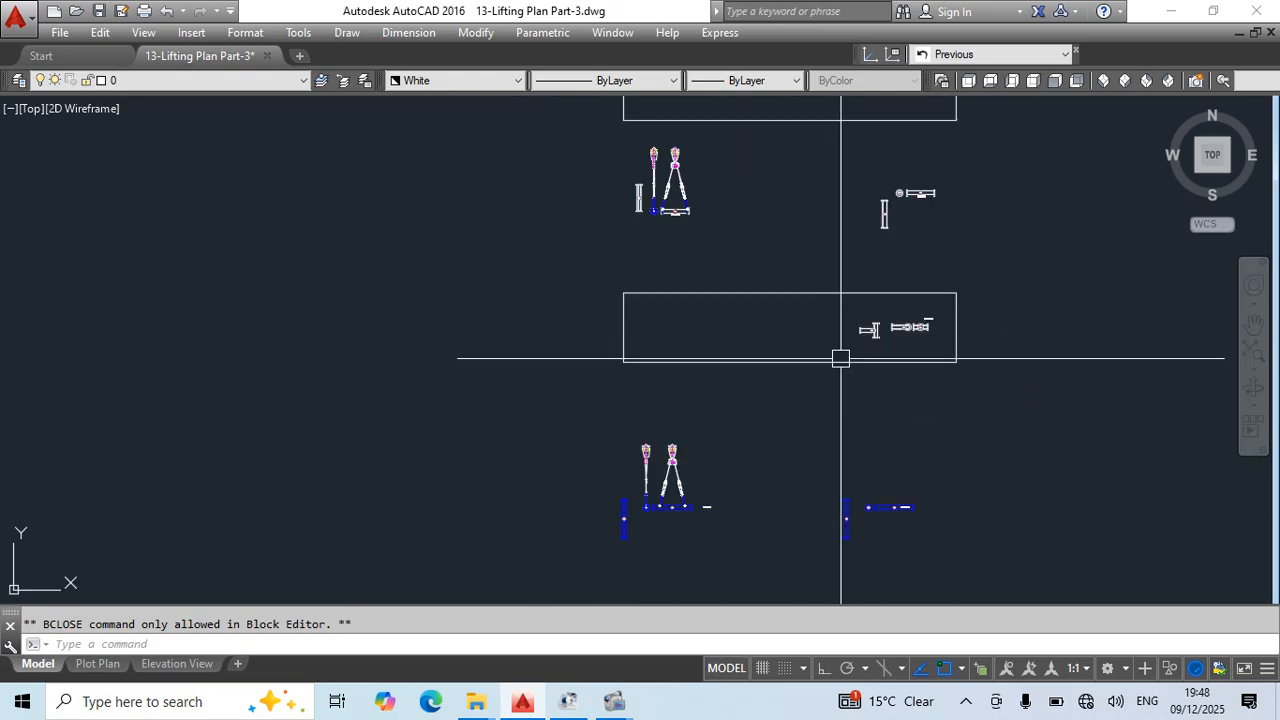
pyautogui.scroll(4, 850, 320)
pyautogui.click(848, 304)
pyautogui.click(1056, 381)
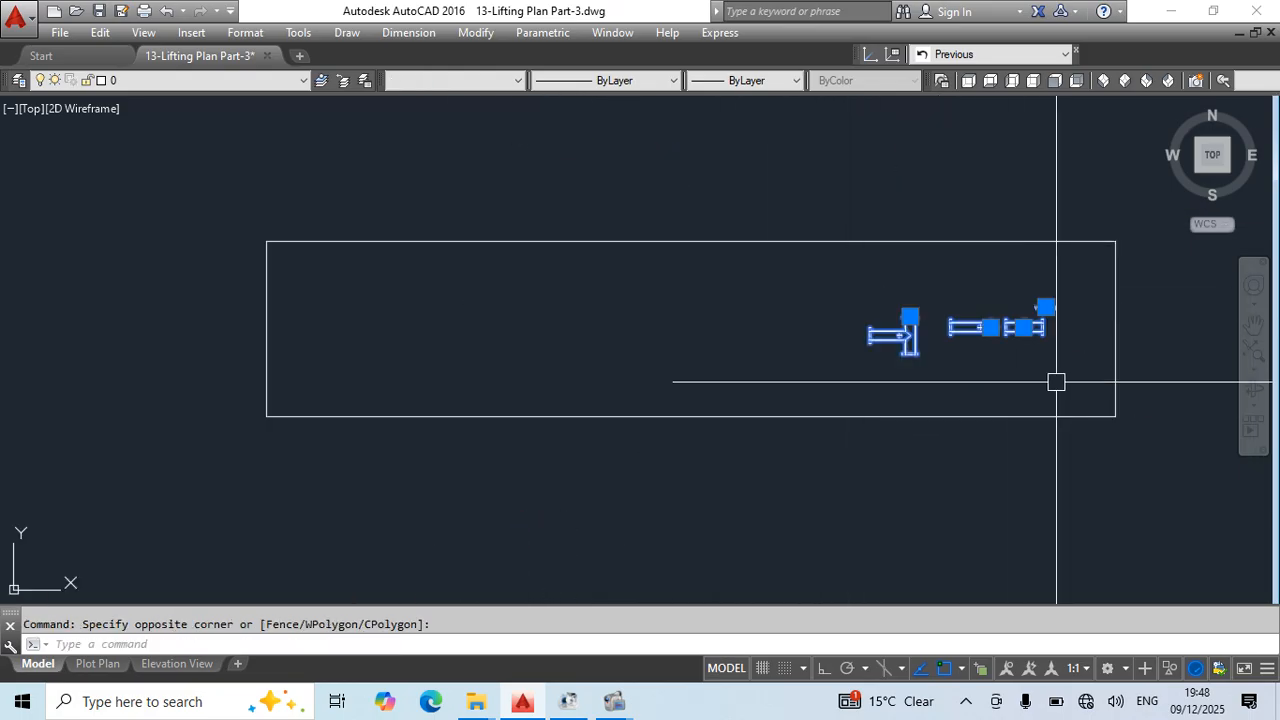
pyautogui.write('co')
pyautogui.press('Return')
pyautogui.click(1037, 363)
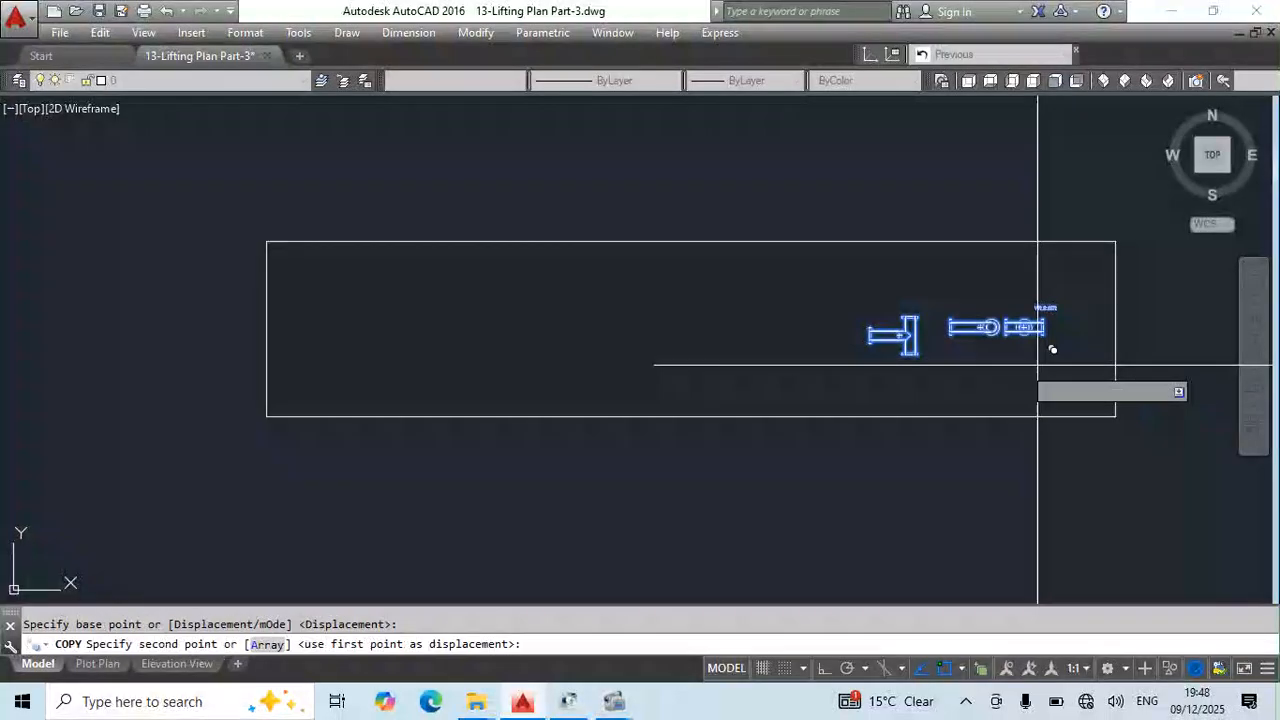
pyautogui.click(497, 377)
pyautogui.press('Escape')
# - Erase the rectangular frame around the pipe views and the copied weight label above the left-hand set
pyautogui.click(643, 469)
pyautogui.click(601, 384)
pyautogui.press('Delete')
pyautogui.scroll(4, 506, 340)
pyautogui.click(513, 290)
pyautogui.press('Delete')
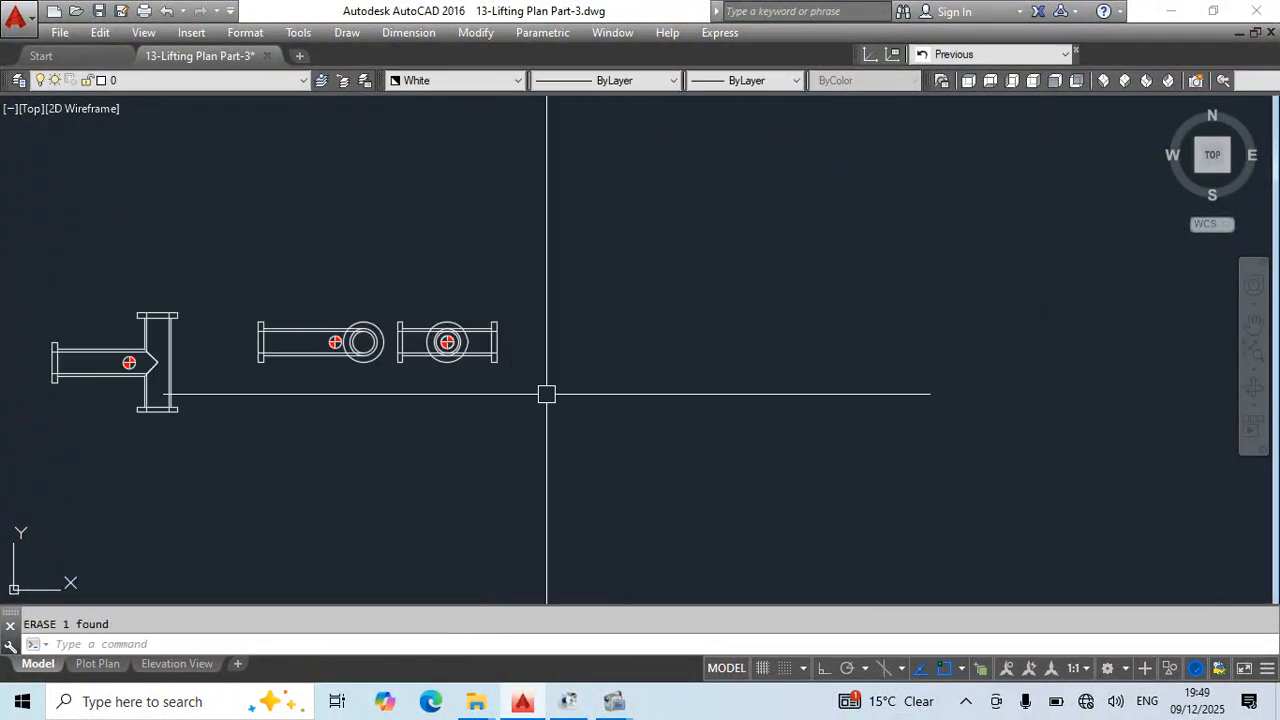
# - Turn on Ortho and draw a horizontal line from the copied T-pipe's centre-of-gravity marker to beyond the pipe's right side
pyautogui.moveTo(564, 388); pyautogui.dragTo(788, 396, button='middle')
pyautogui.scroll(2, 456, 387)
pyautogui.moveTo(572, 409); pyautogui.dragTo(685, 415, button='middle')
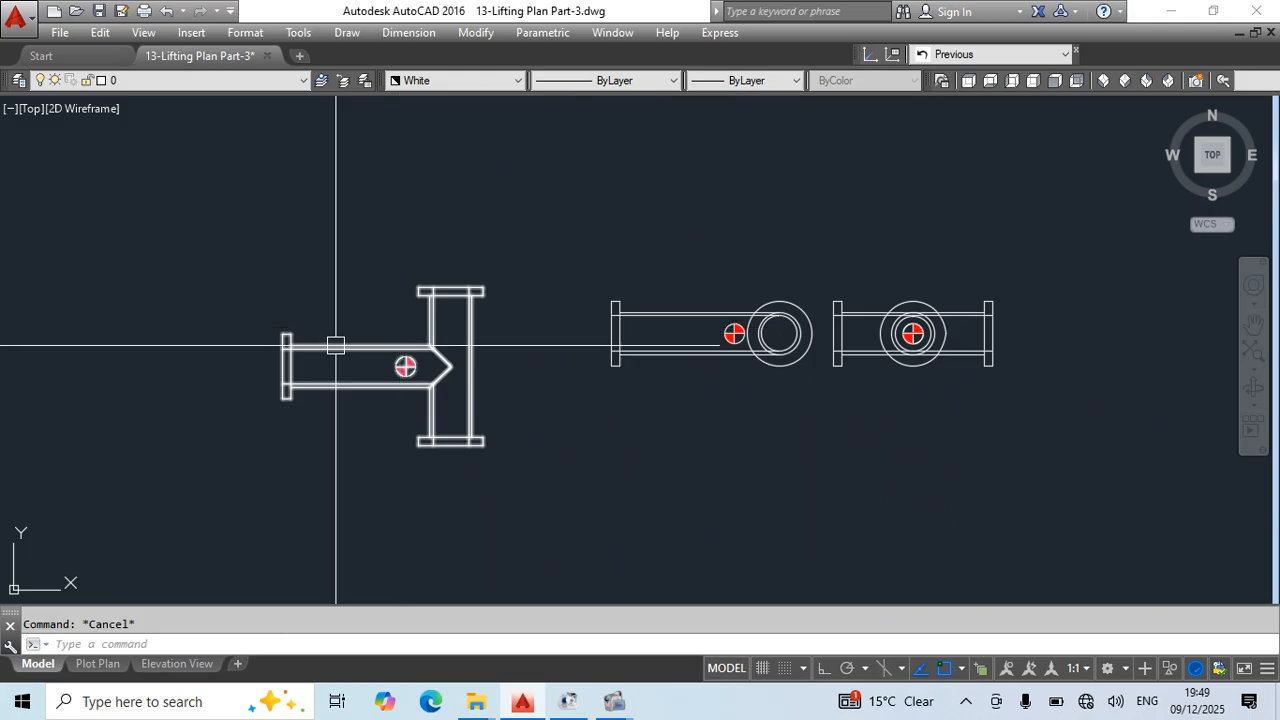
pyautogui.moveTo(359, 390); pyautogui.dragTo(401, 377, button='middle')
pyautogui.scroll(2, 466, 306)
pyautogui.moveTo(660, 335); pyautogui.dragTo(669, 360, button='middle')
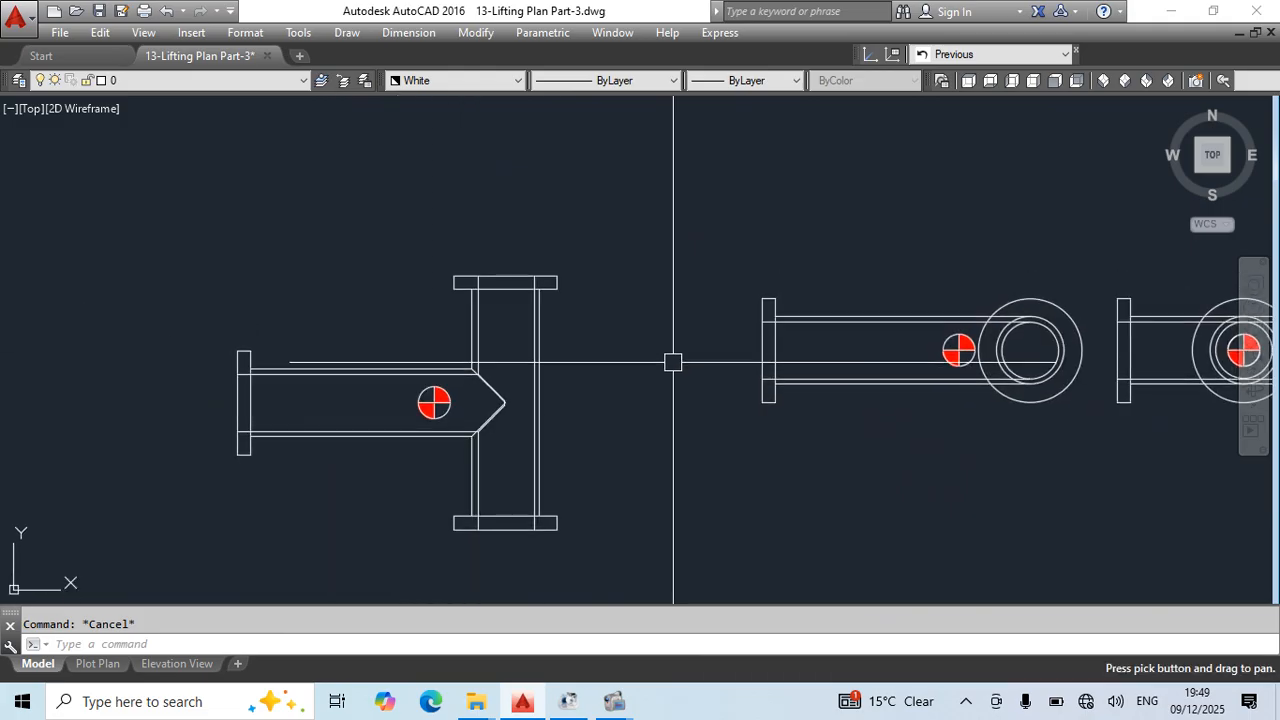
pyautogui.scroll(2, 453, 415)
pyautogui.write('l')
pyautogui.press('Return')
pyautogui.click(421, 397)
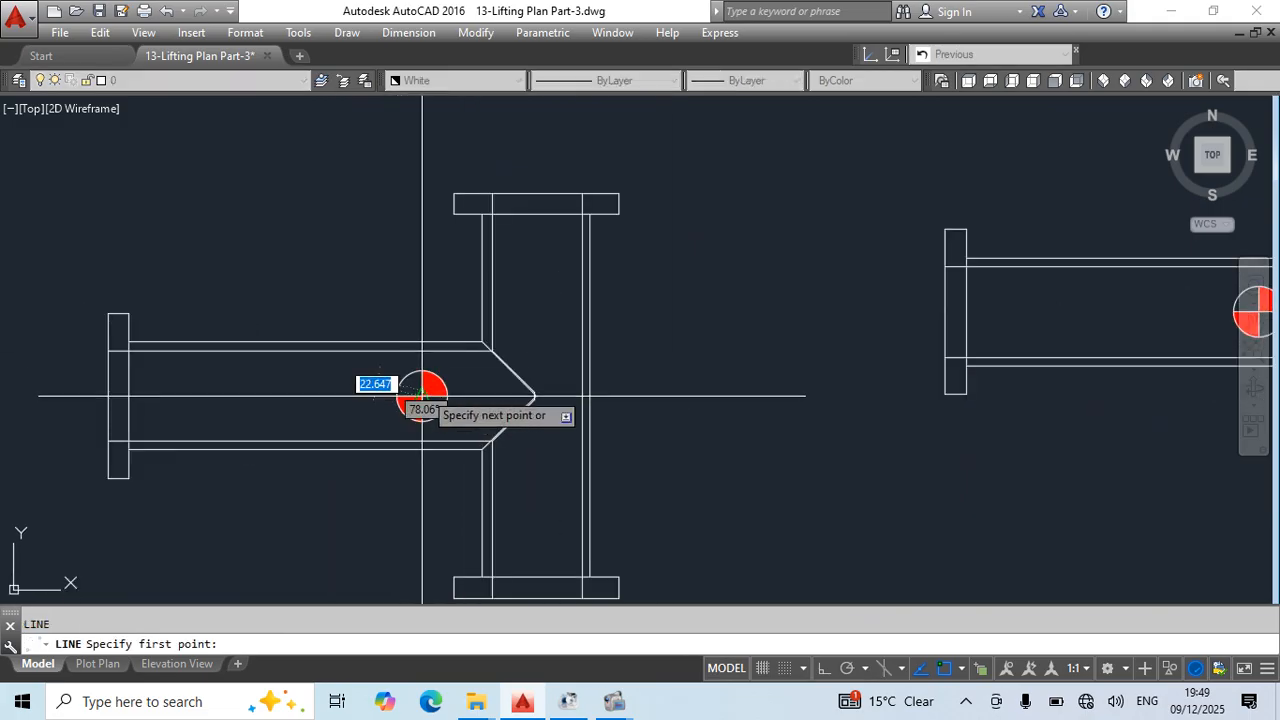
pyautogui.click(822, 668)
pyautogui.click(760, 396)
pyautogui.press('Escape')
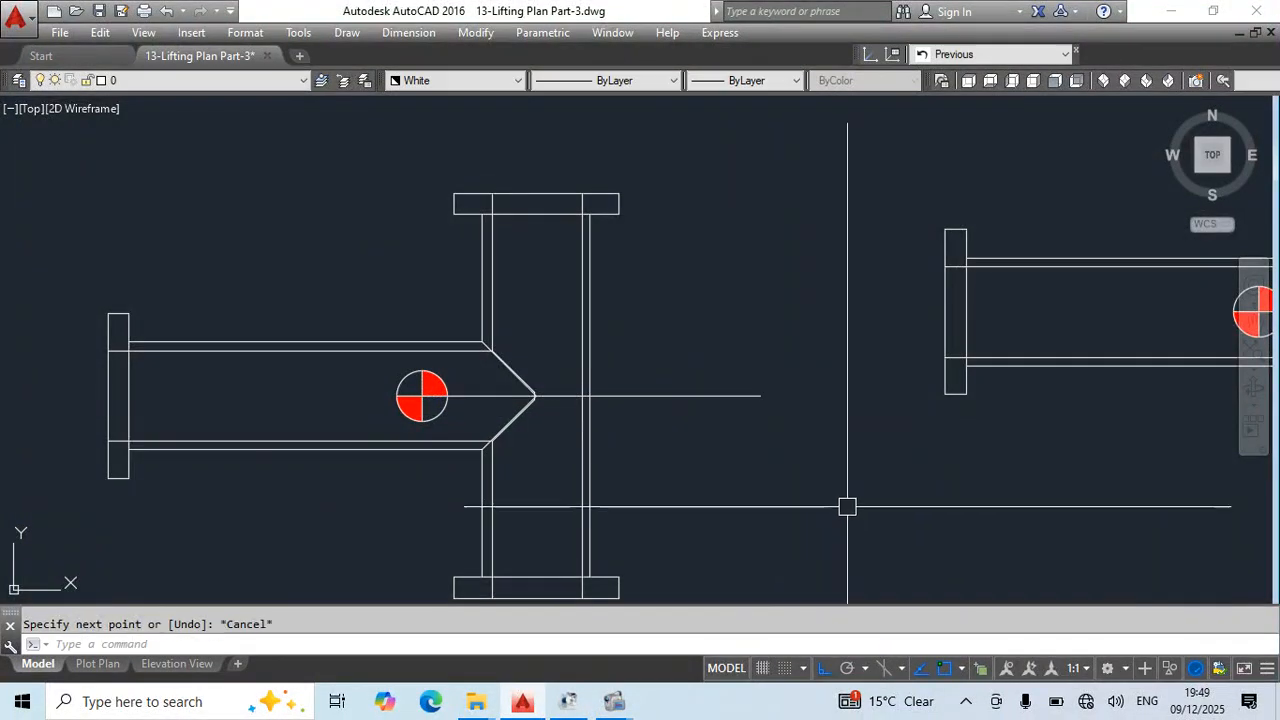
pyautogui.write('o')
pyautogui.press('Return')
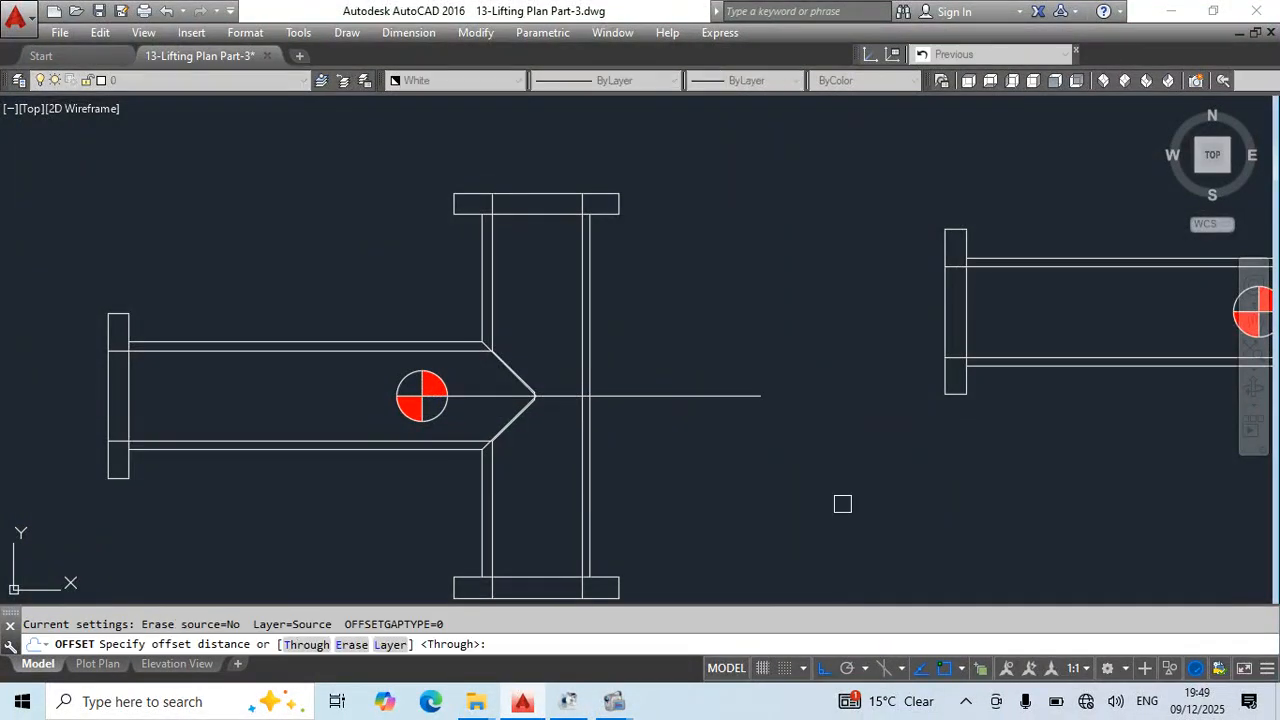
pyautogui.write('1000')
pyautogui.press('Return')
pyautogui.click(713, 397)
pyautogui.click(736, 268)
pyautogui.press('Escape')
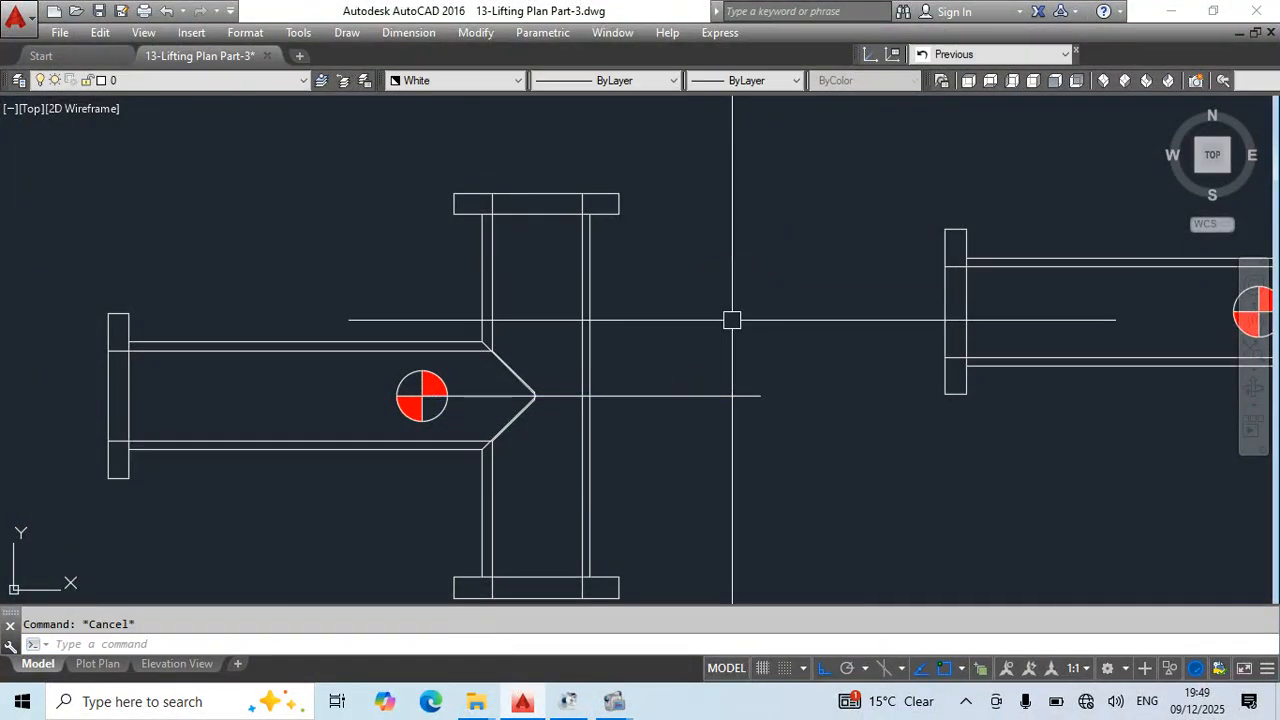
pyautogui.press('Return')
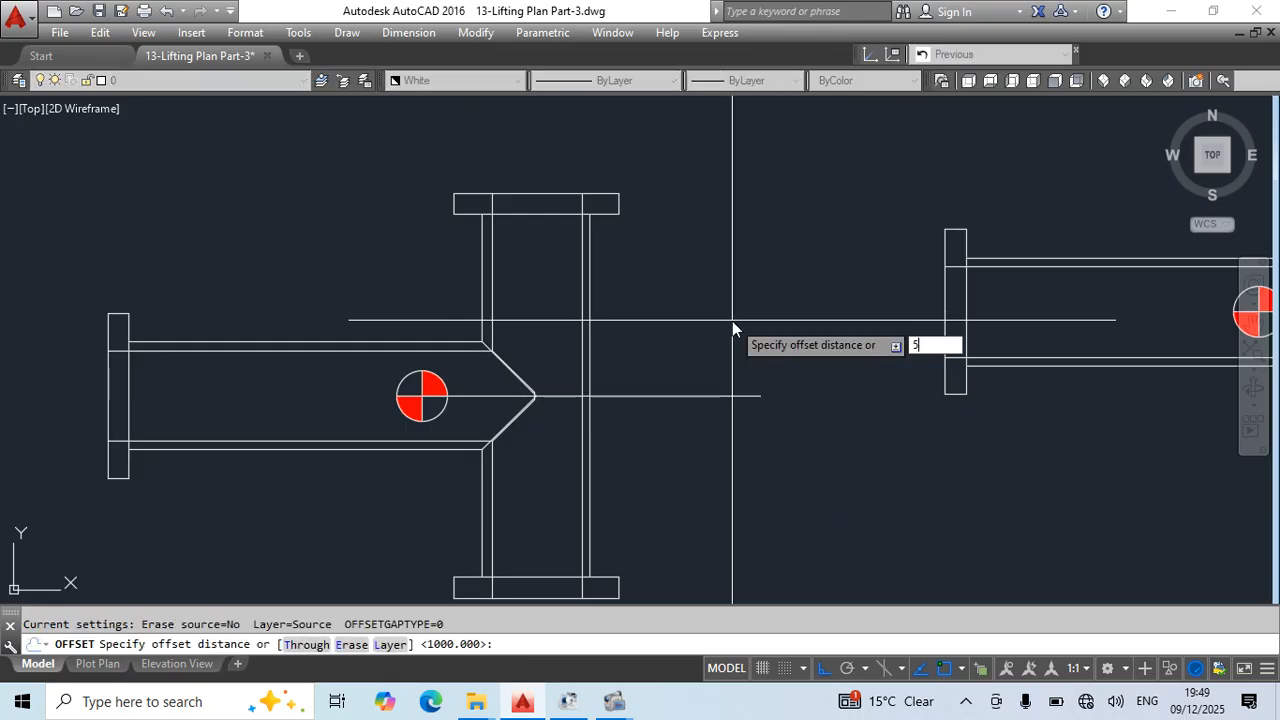
pyautogui.click(700, 396)
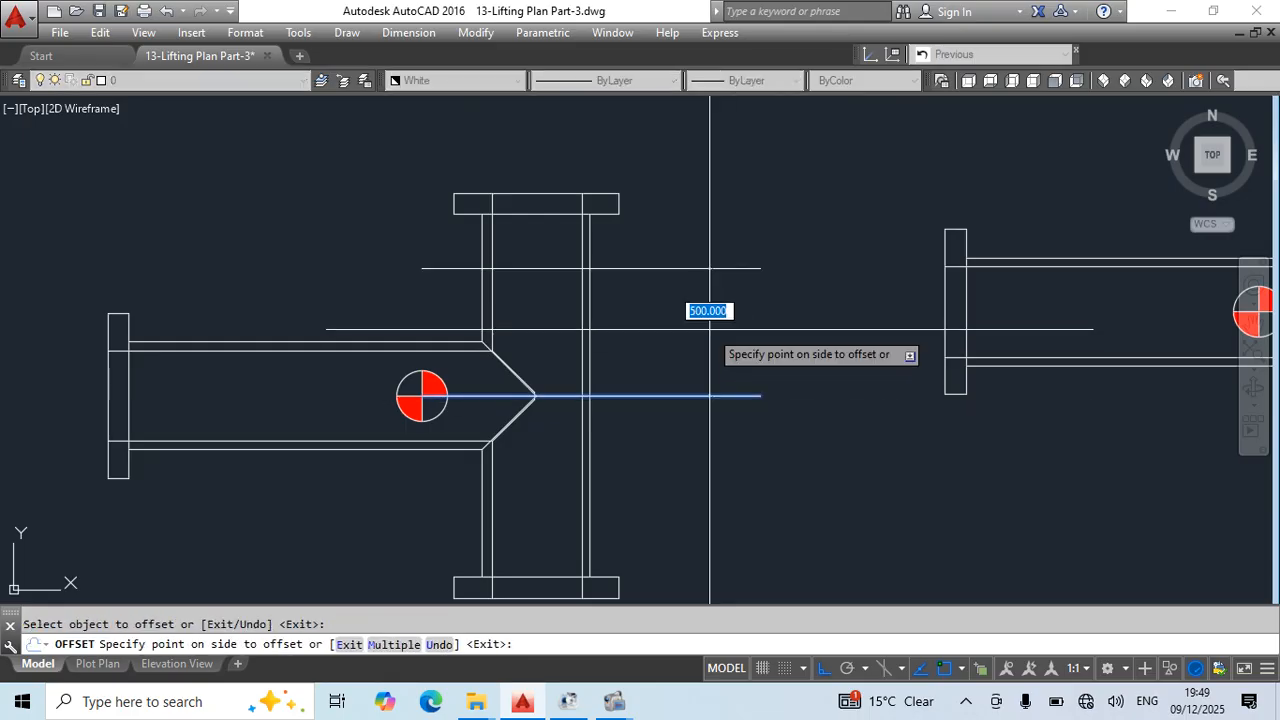
pyautogui.press('Escape')
# - Offset the horizontal centre-of-gravity line 700 upward, towards the T-pipe's upper flange
pyautogui.press('Return')
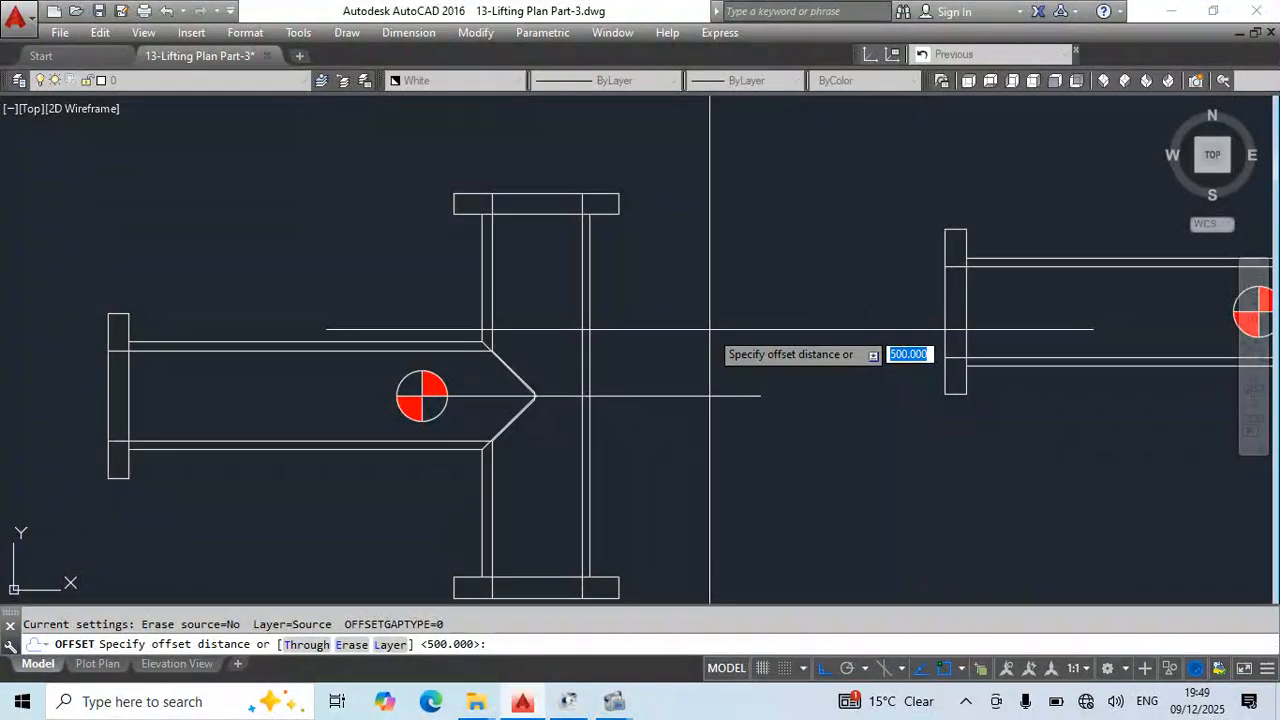
pyautogui.write('700')
pyautogui.press('Return')
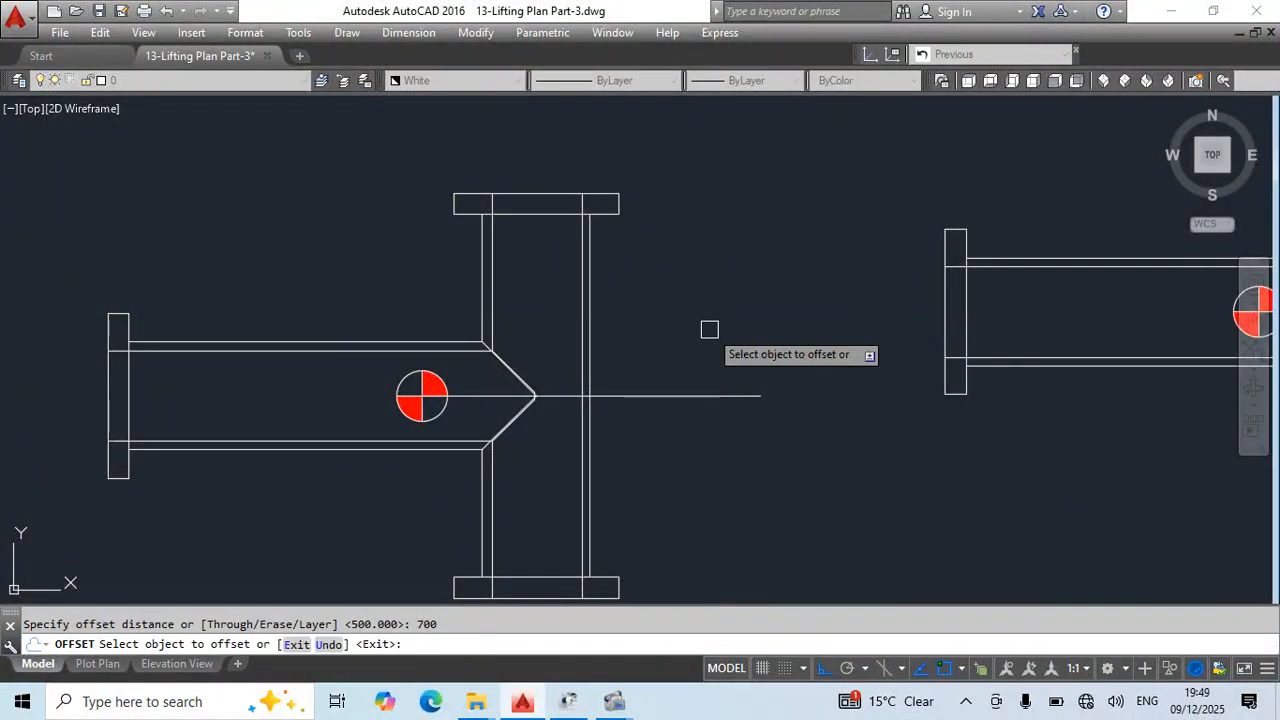
pyautogui.click(720, 396)
pyautogui.click(716, 280)
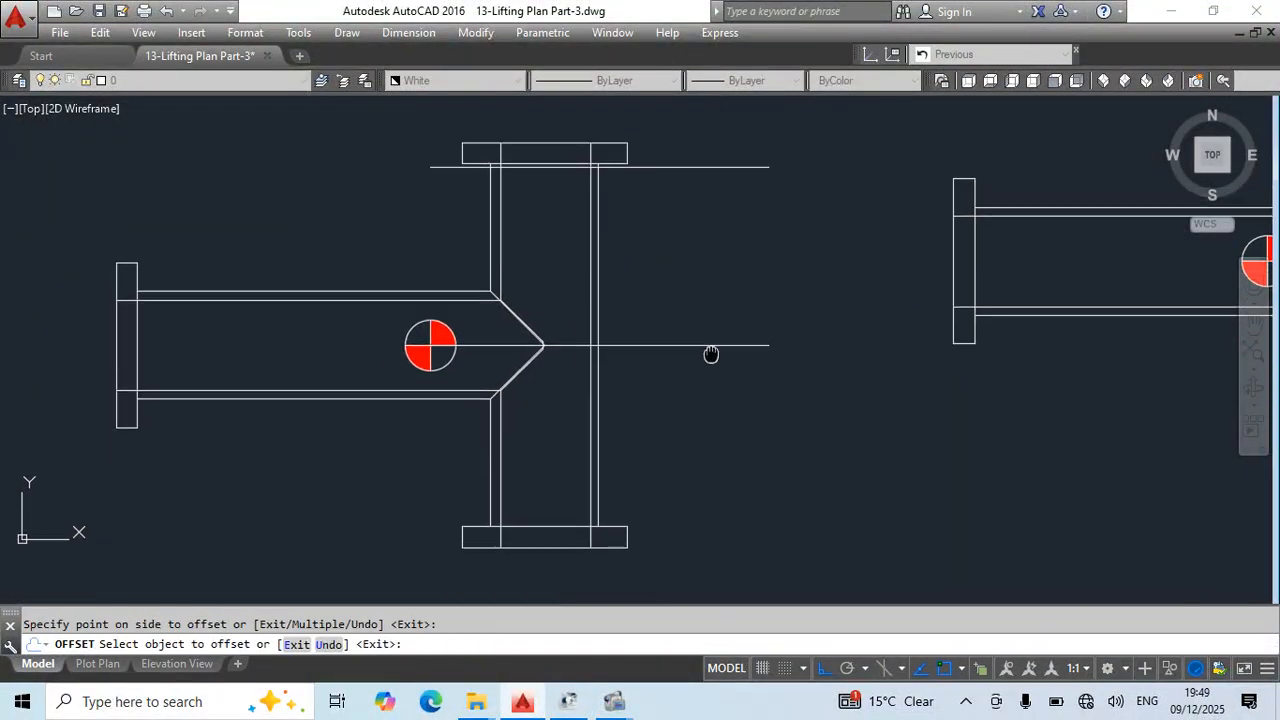
pyautogui.press('Escape')
# - Mirror the upper offset line about the horizontal centre-of-gravity line of the T-pipe, keeping the source line
pyautogui.moveTo(650, 221); pyautogui.dragTo(656, 168, button='middle')
pyautogui.click(786, 123)
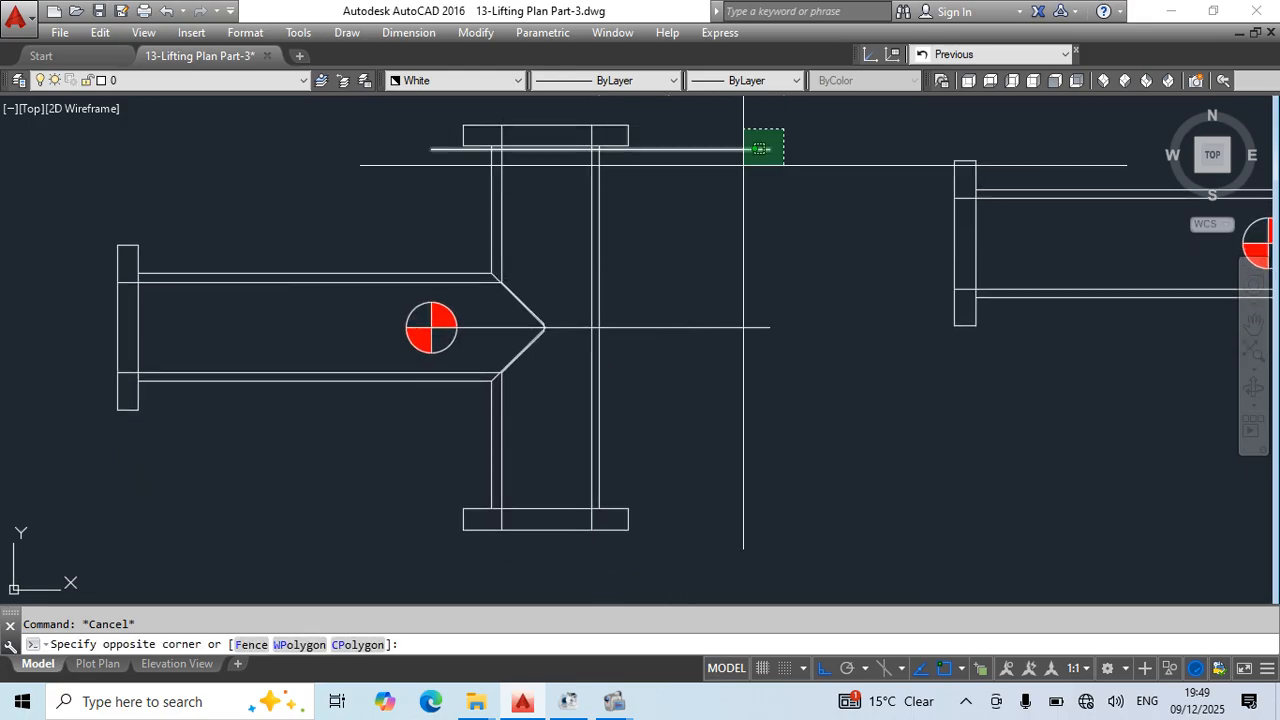
pyautogui.click(749, 165)
pyautogui.write('mi')
pyautogui.press('Return')
pyautogui.click(686, 328)
pyautogui.click(736, 340)
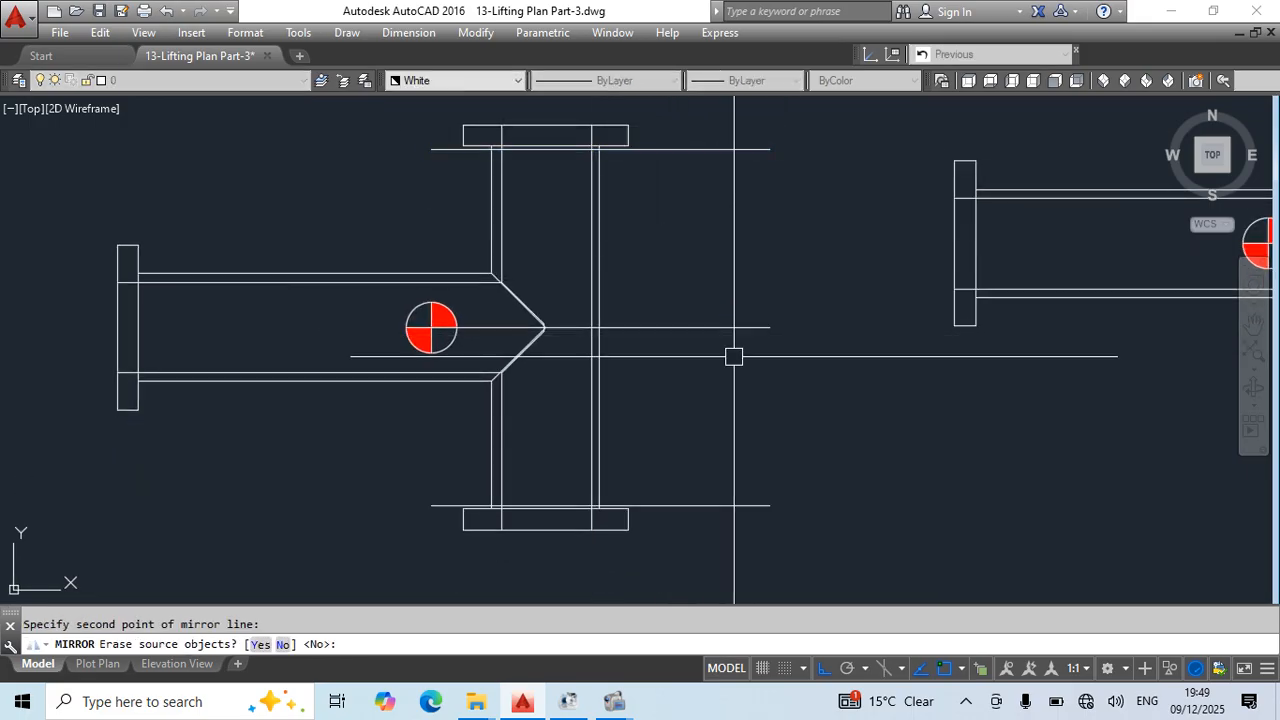
pyautogui.press('Return')
pyautogui.scroll(-3, 683, 369)
pyautogui.press('Escape')
# - Draw a vertical line from the T-pipe's centre-of-gravity marker down to below the lower flange
pyautogui.moveTo(610, 365); pyautogui.dragTo(649, 370, button='middle')
pyautogui.write('l')
pyautogui.press('Return')
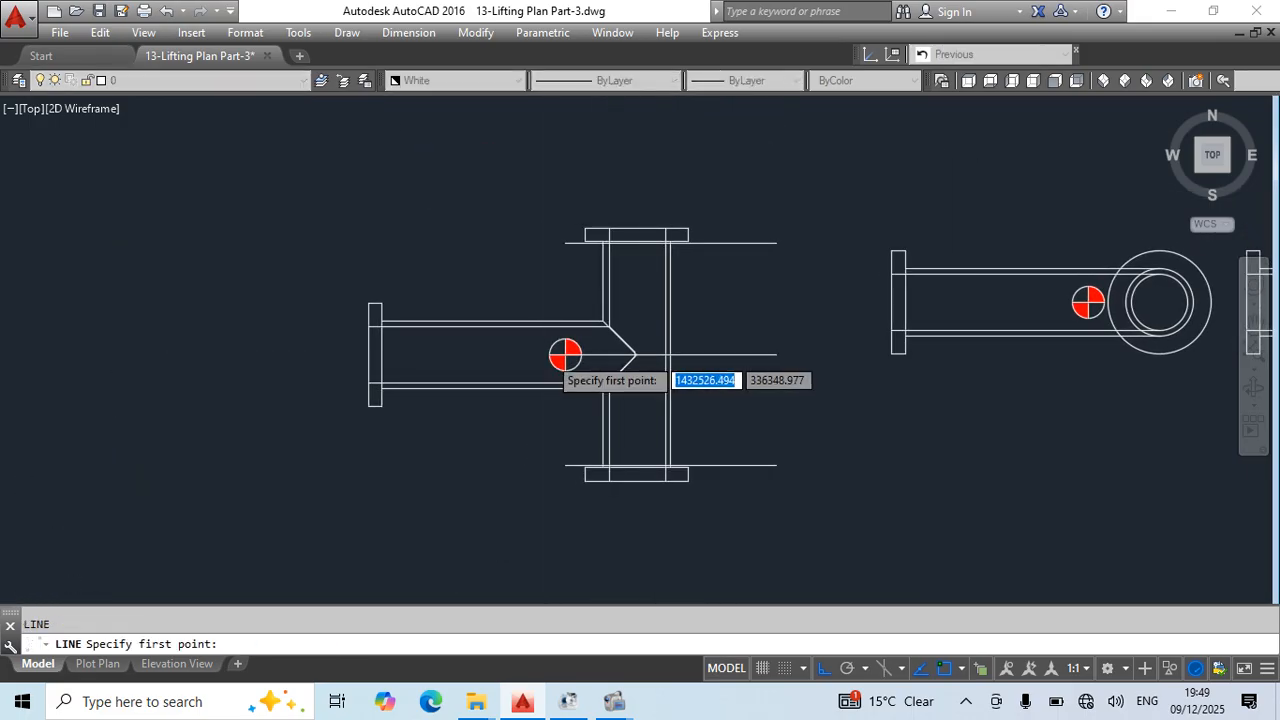
pyautogui.scroll(3, 554, 354)
pyautogui.click(572, 380)
pyautogui.moveTo(573, 530); pyautogui.dragTo(610, 352, button='middle')
pyautogui.click(611, 510)
pyautogui.press('Escape')
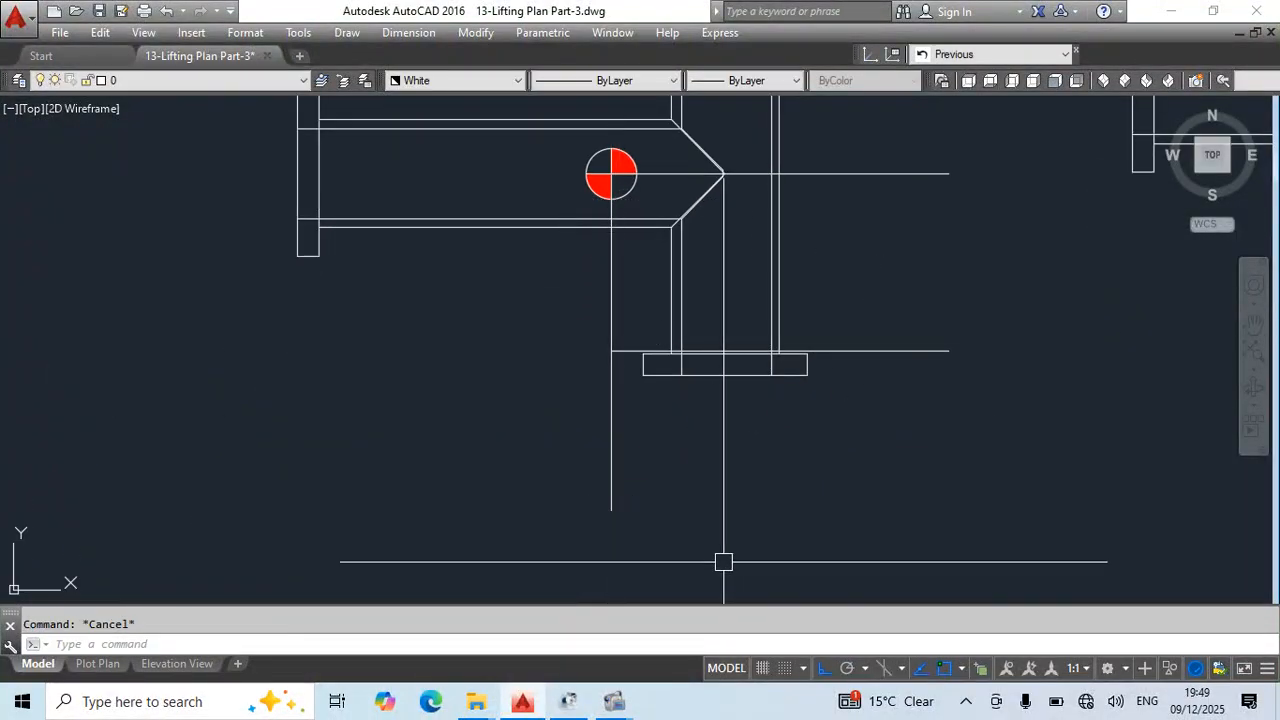
# - Offset the vertical centre-of-gravity line 700 toward the branch pipe's flange
pyautogui.write('o')
pyautogui.press('Return')
pyautogui.write('700')
pyautogui.press('Return')
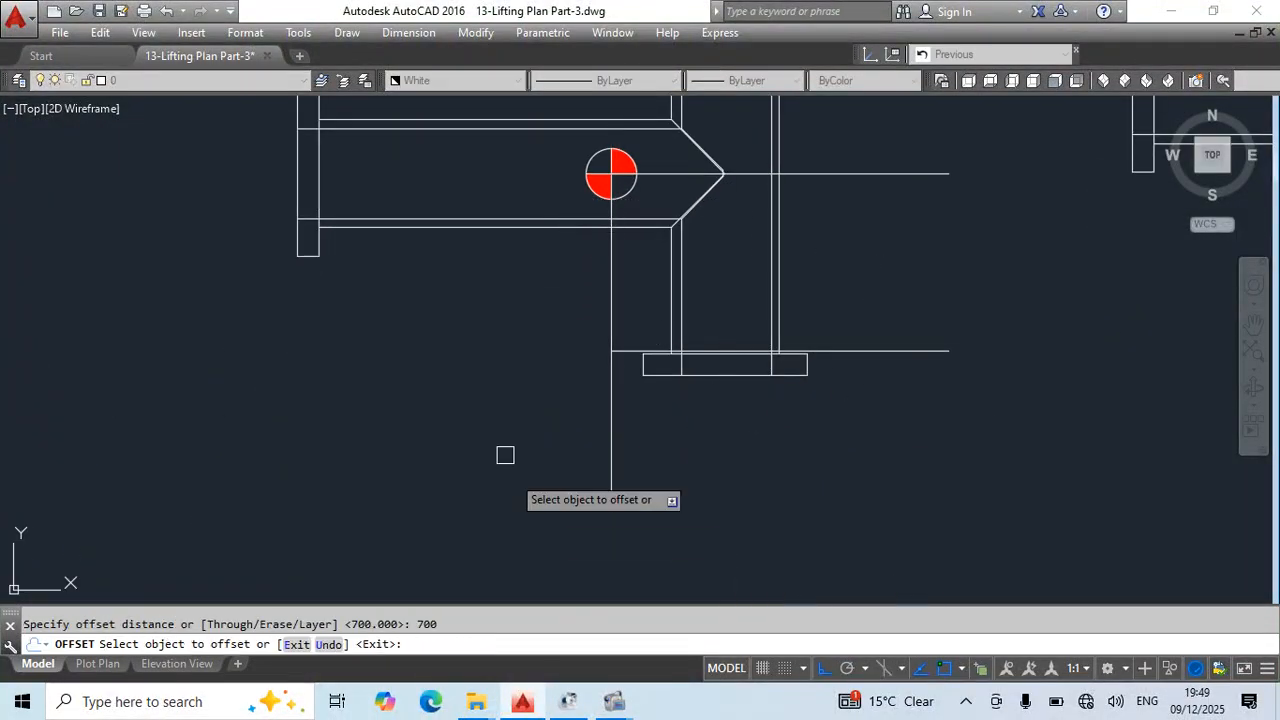
pyautogui.click(612, 388)
pyautogui.click(514, 386)
pyautogui.press('Escape')
pyautogui.scroll(-2, 609, 307)
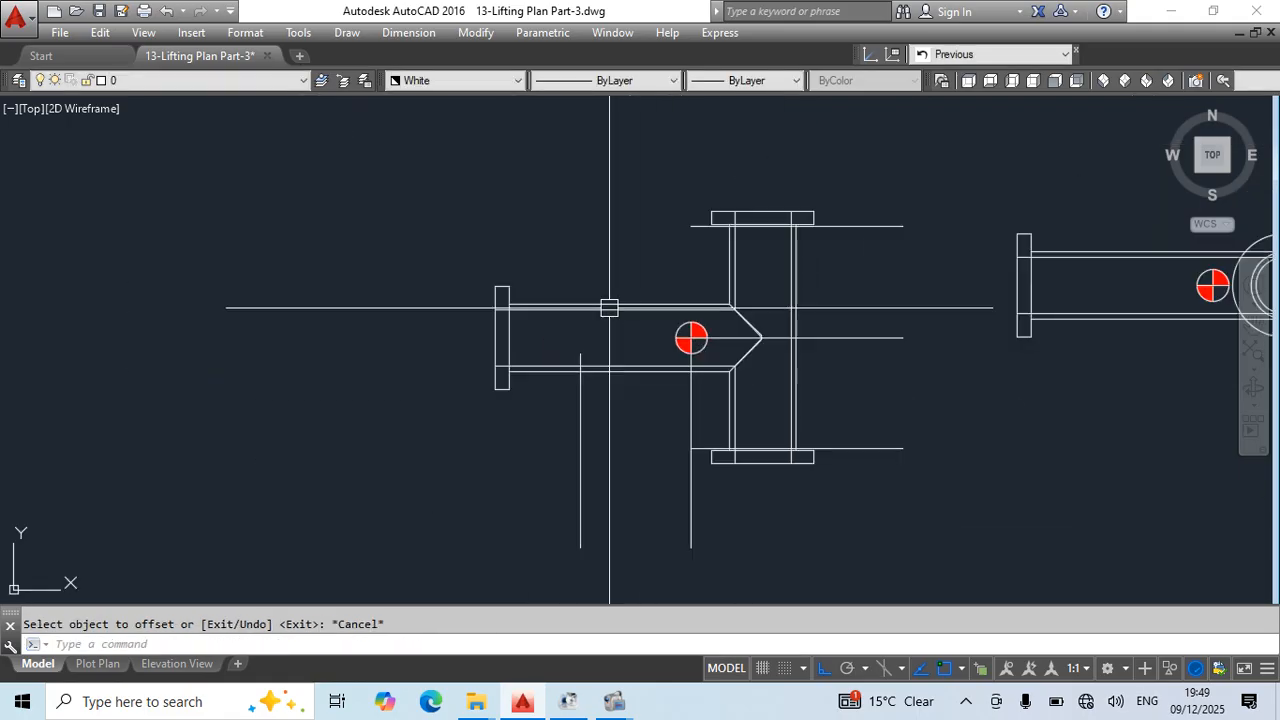
# - Move the 700-offset vertical line another 200 toward the branch flange, and erase it
pyautogui.scroll(2, 560, 362)
pyautogui.click(593, 417)
pyautogui.moveTo(666, 463); pyautogui.dragTo(657, 434, button='middle')
pyautogui.write('m')
pyautogui.press('Return')
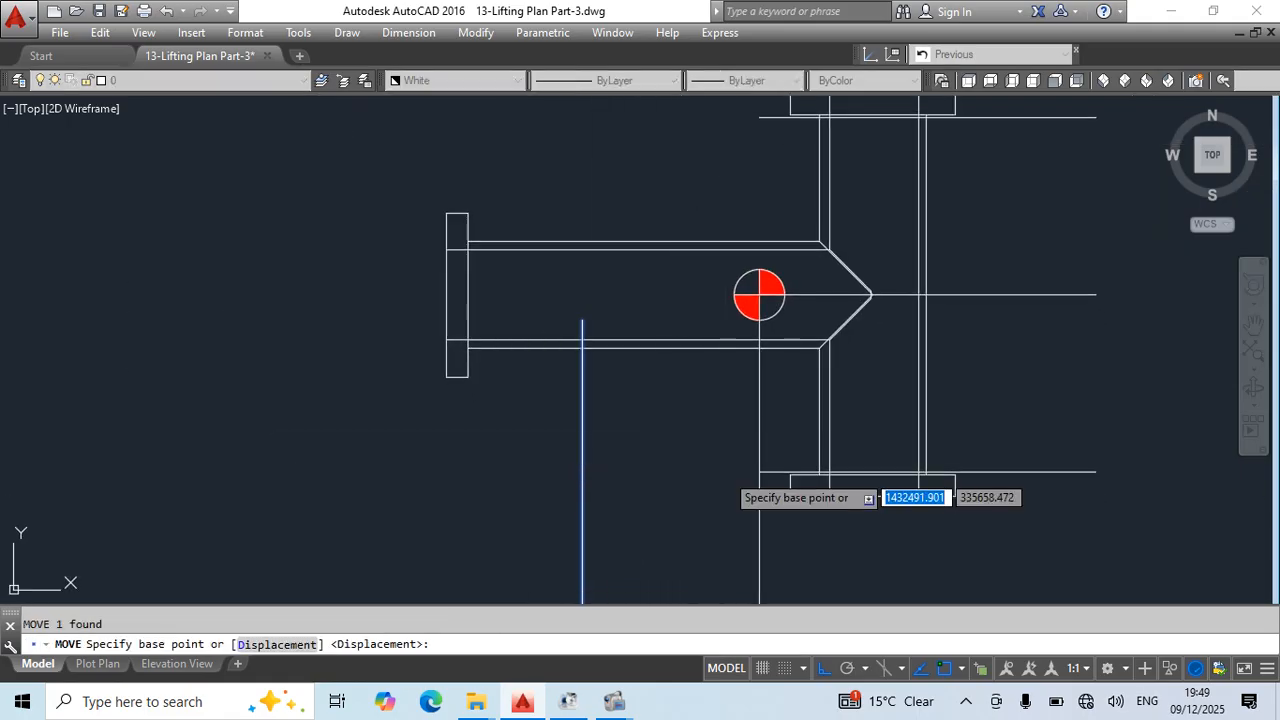
pyautogui.click(726, 473)
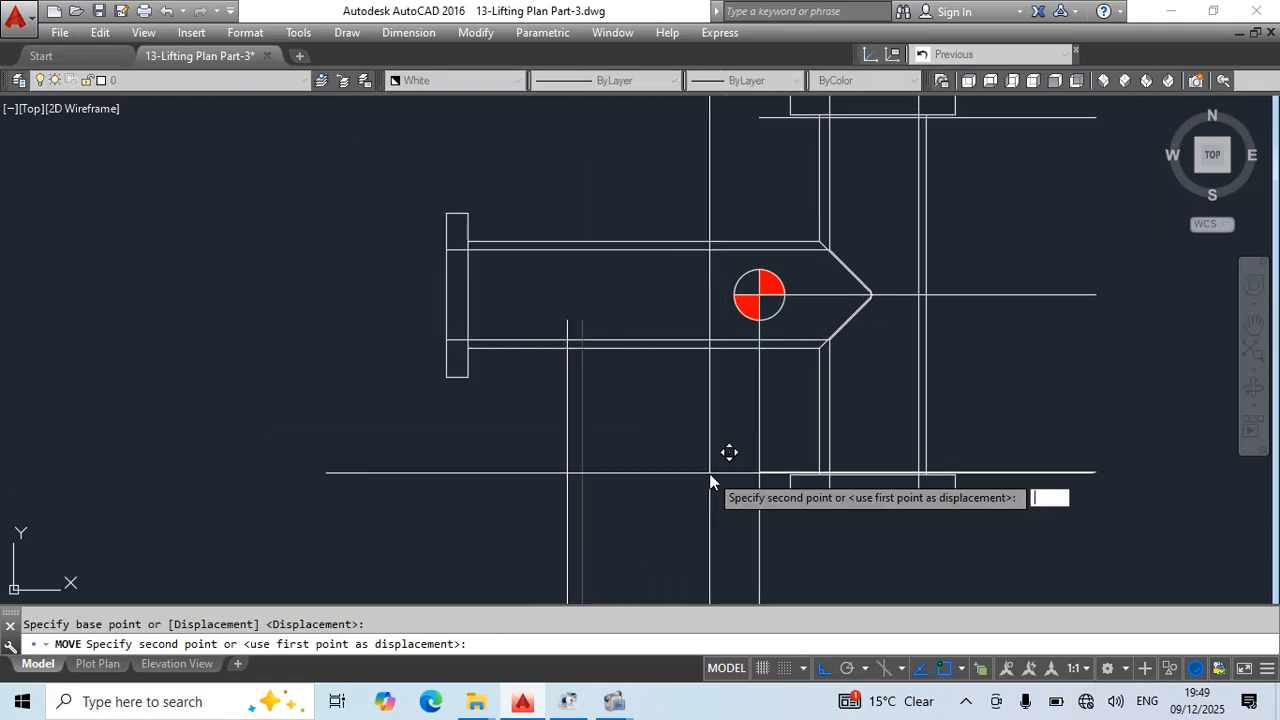
pyautogui.write('200')
pyautogui.press('Return')
pyautogui.press('Escape')
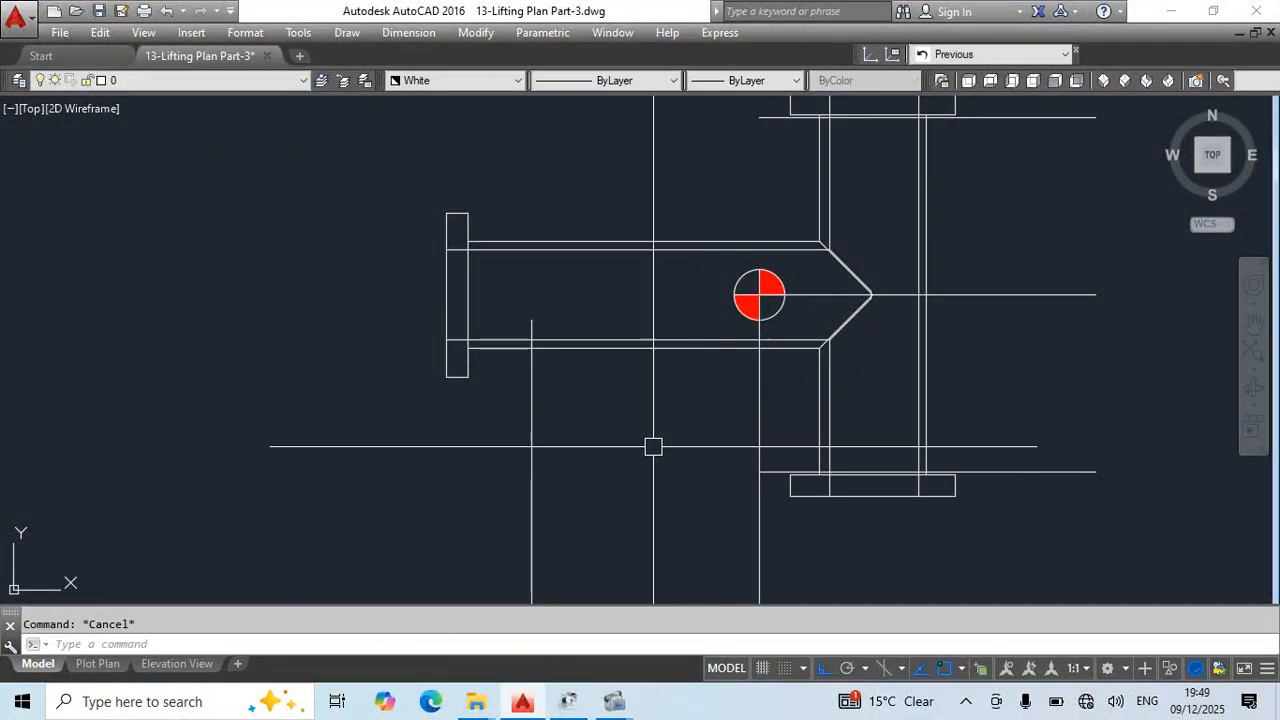
pyautogui.click(528, 500)
pyautogui.press('Delete')
# - Offset the vertical centre-of-gravity line 1000 toward the branch pipe's flange
pyautogui.write('o')
pyautogui.press('Return')
pyautogui.write('1000')
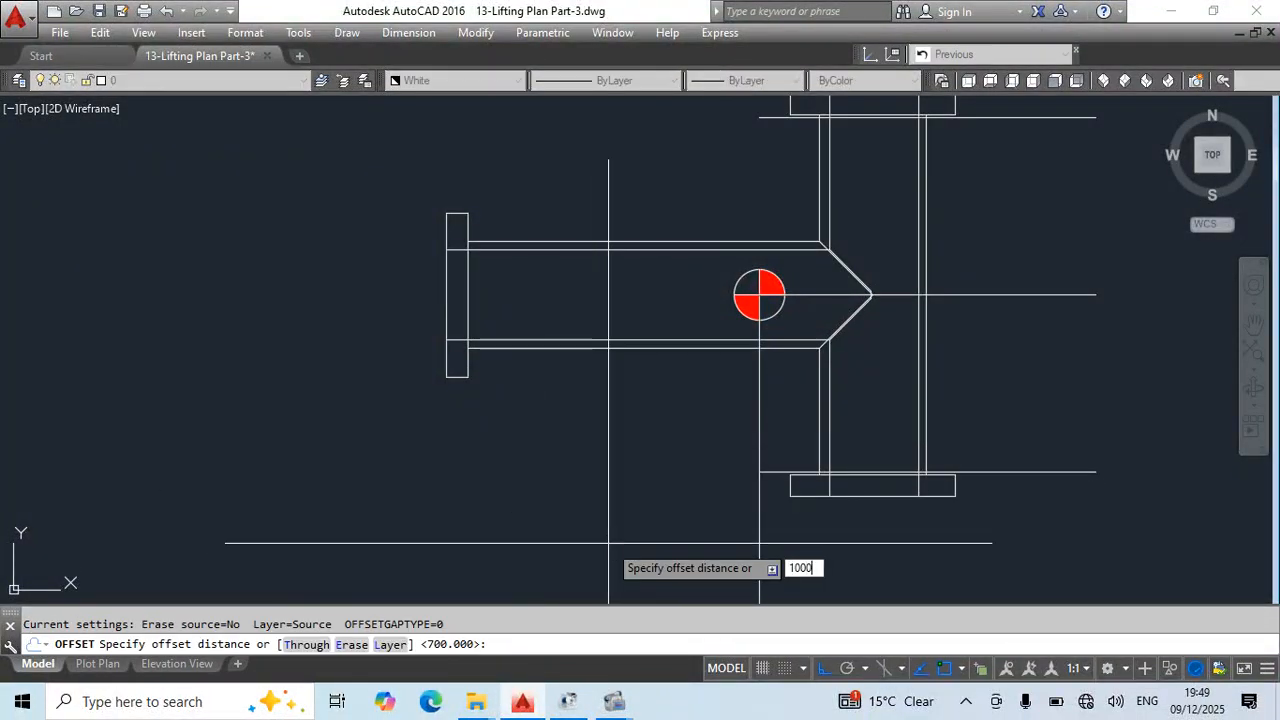
pyautogui.press('Return')
pyautogui.click(762, 547)
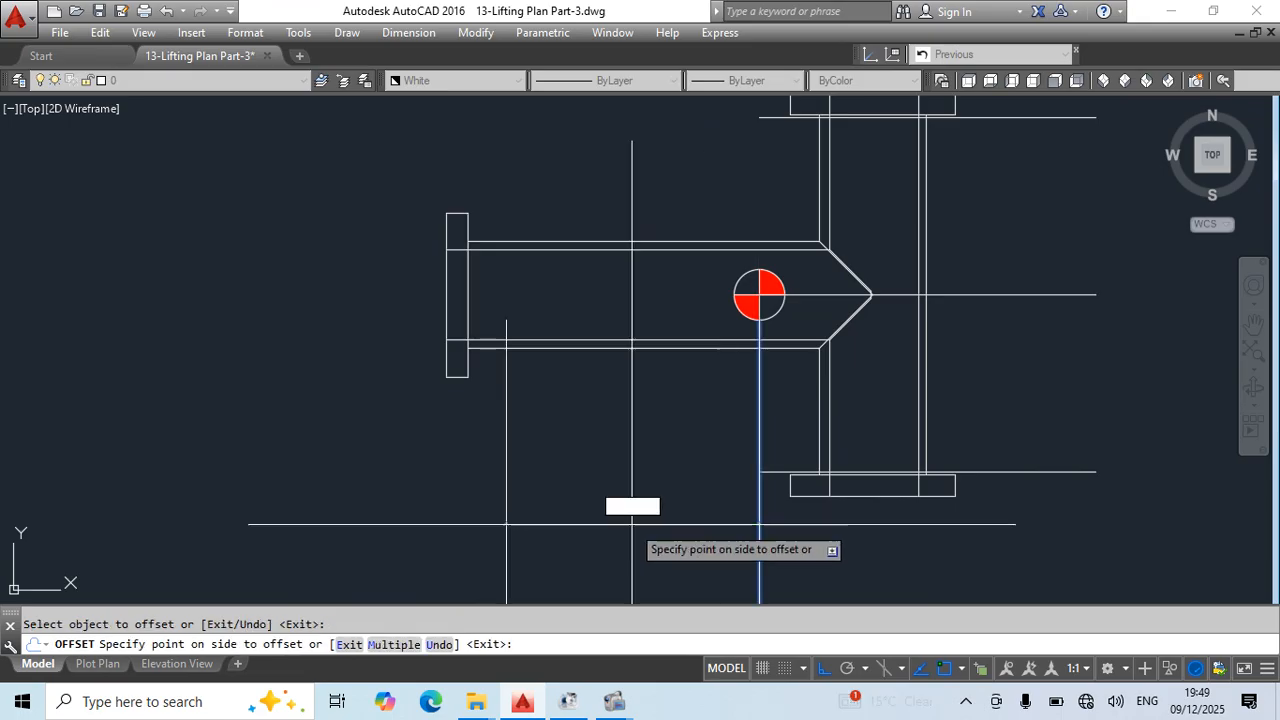
pyautogui.click(629, 503)
pyautogui.press('Escape')
# - Stretch the upper end of the 1000-offset vertical line to above the branch pipe
pyautogui.click(506, 410)
pyautogui.click(506, 320)
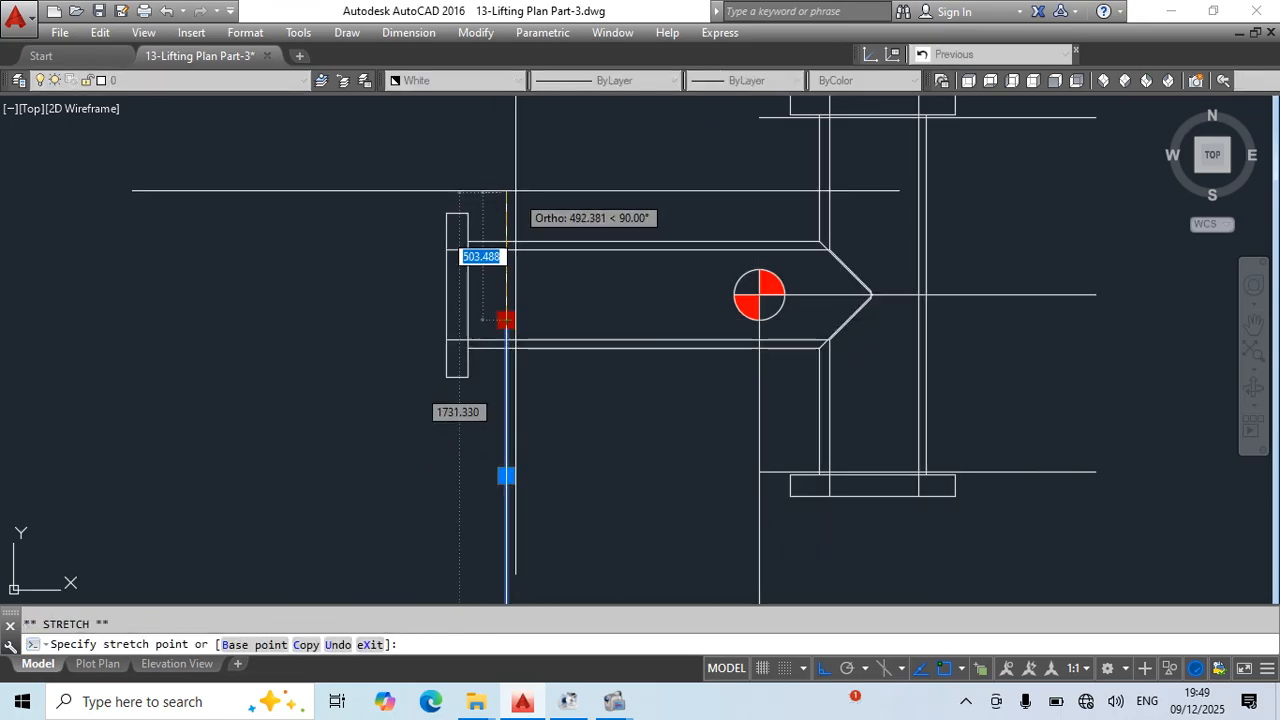
pyautogui.press('Escape')
# - Trim the 1000-offset vertical line to the branch pipe's outer upper and lower edges
pyautogui.press('Return')
pyautogui.click(506, 216)
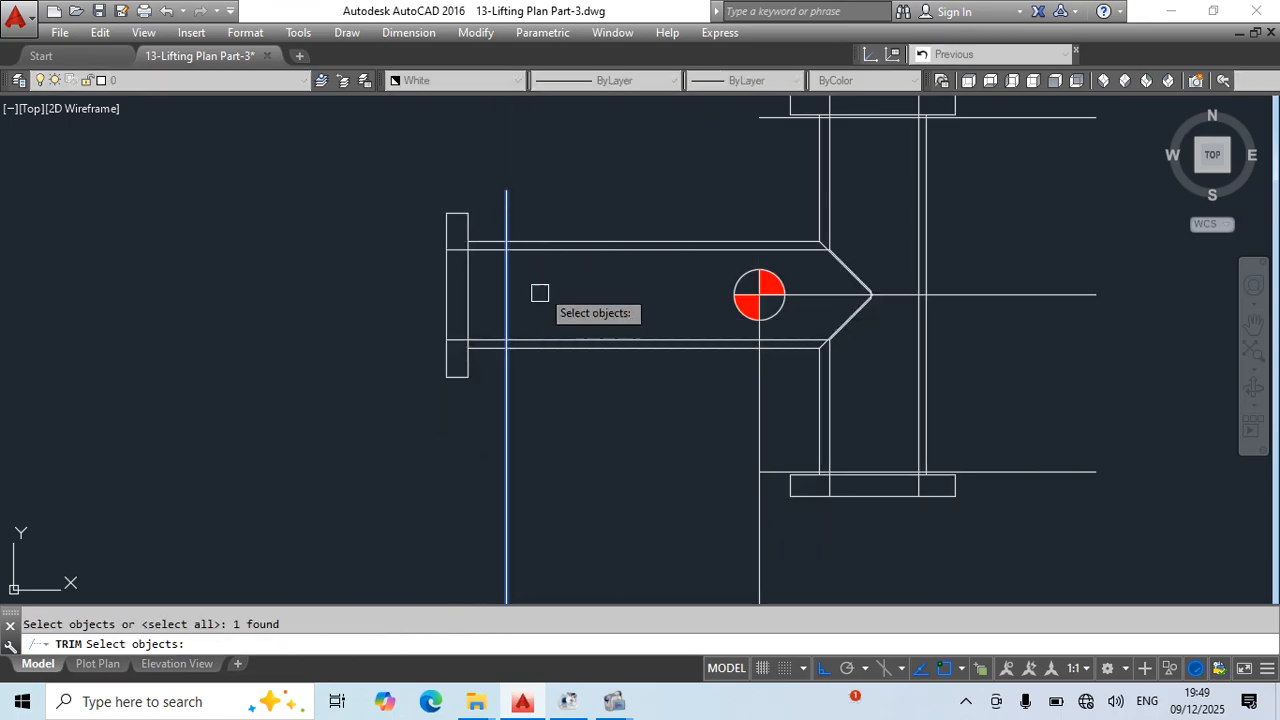
pyautogui.press('Escape')
pyautogui.write('tr')
pyautogui.press('Return')
pyautogui.press('Return')
pyautogui.click(508, 217)
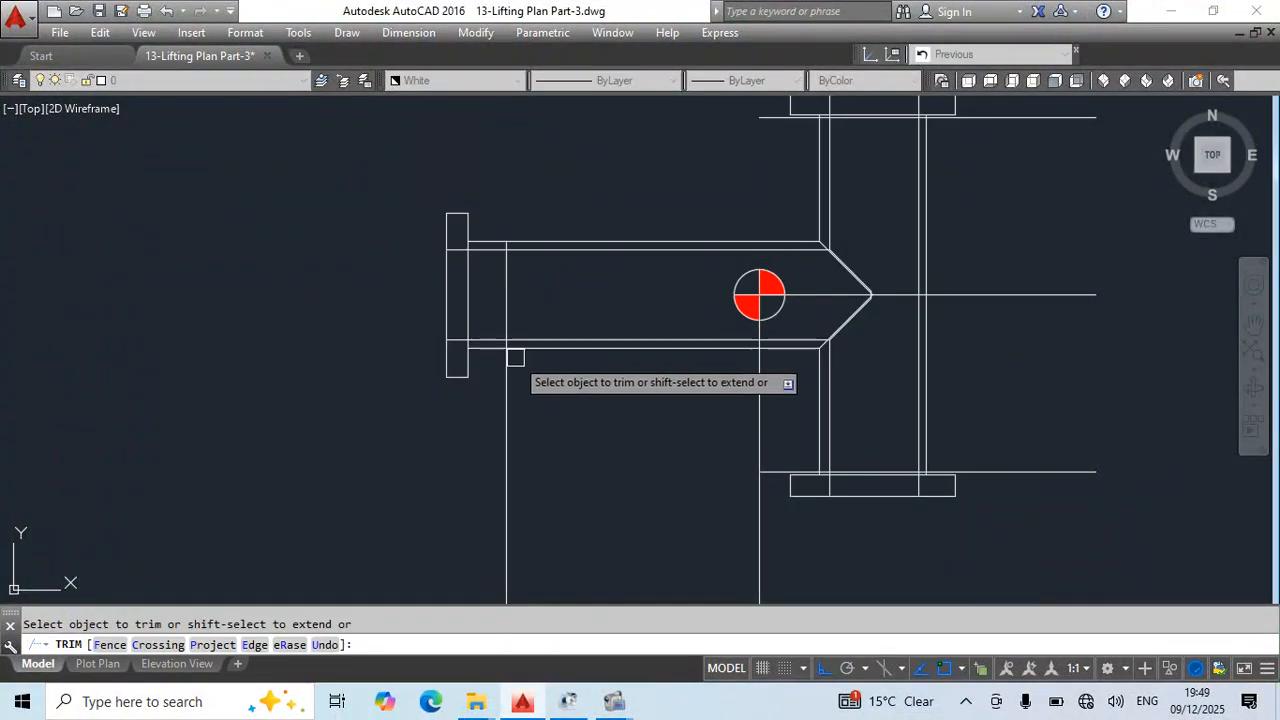
pyautogui.click(508, 362)
# - Trim the two horizontal offset lines near the upper and lower flanges to the vertical pipe's outer walls
pyautogui.scroll(5, 947, 462)
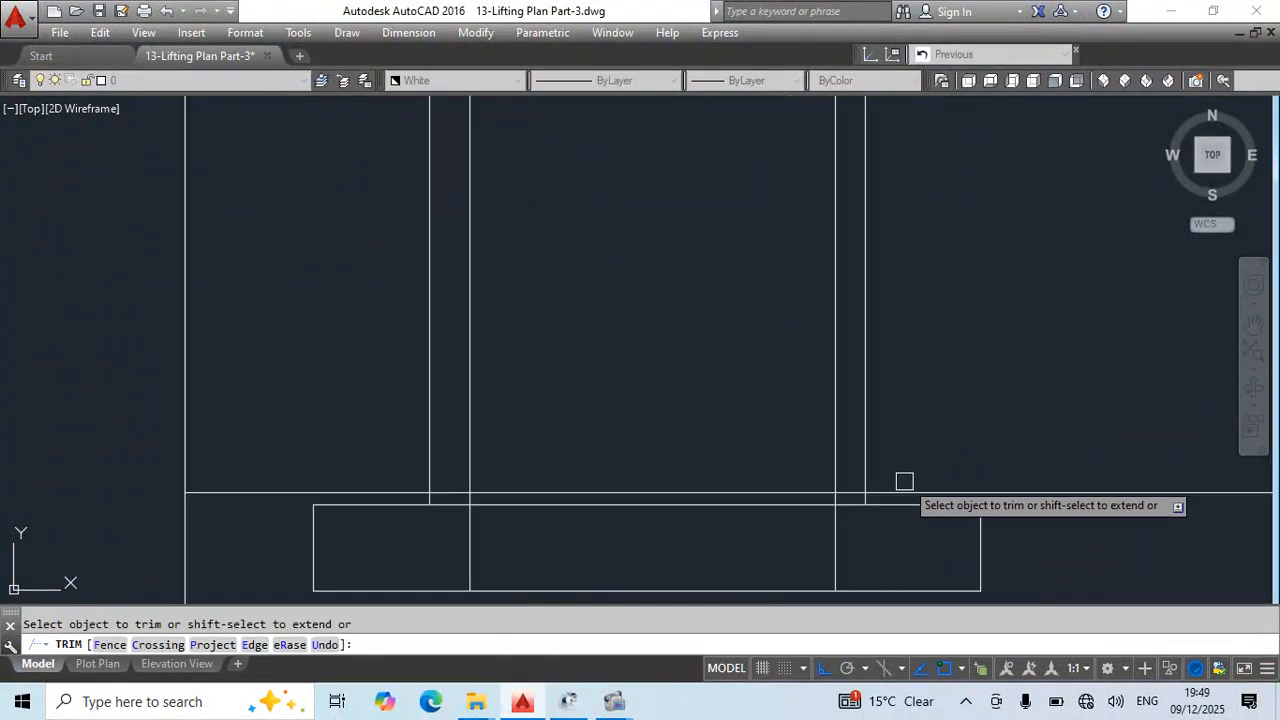
pyautogui.click(289, 487)
pyautogui.scroll(-5, 578, 323)
pyautogui.moveTo(729, 303); pyautogui.dragTo(727, 593, button='middle')
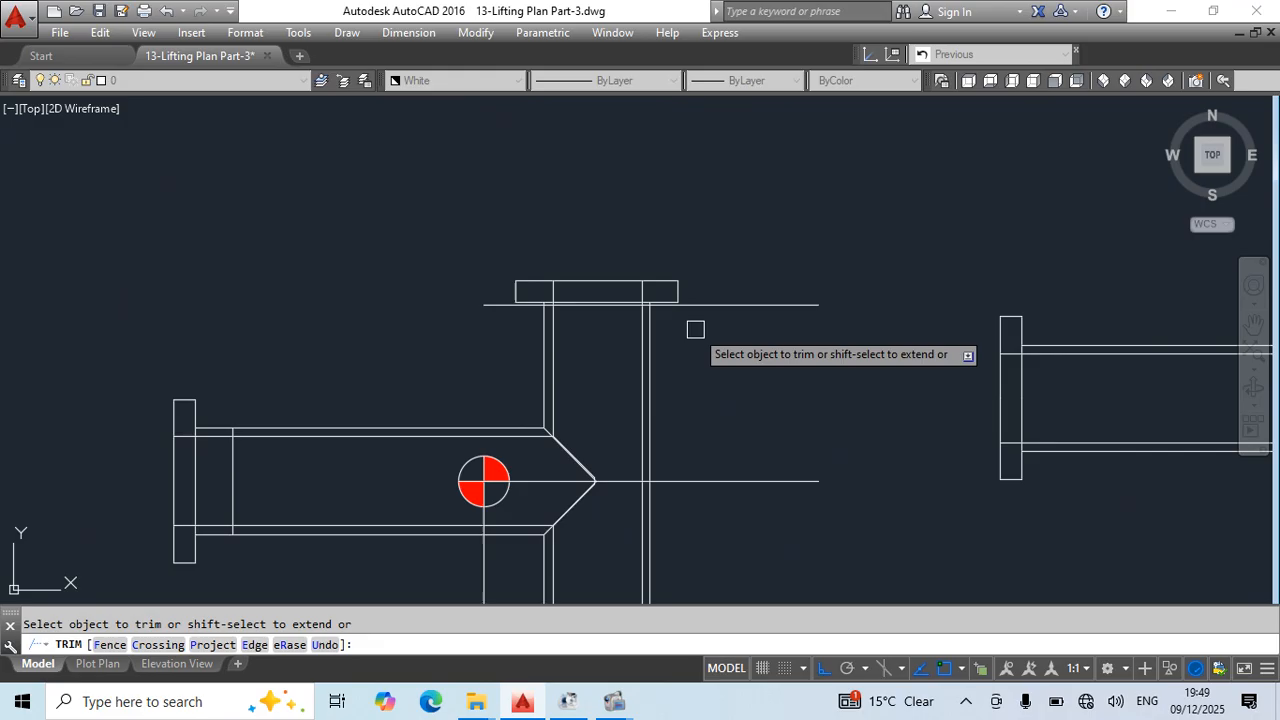
pyautogui.click(680, 312)
pyautogui.click(500, 311)
pyautogui.press('Escape')
# - Erase the horizontal and vertical construction lines running out from the T-pipe's centre-of-gravity marker
pyautogui.moveTo(757, 457); pyautogui.dragTo(783, 368, button='middle')
pyautogui.click(808, 331)
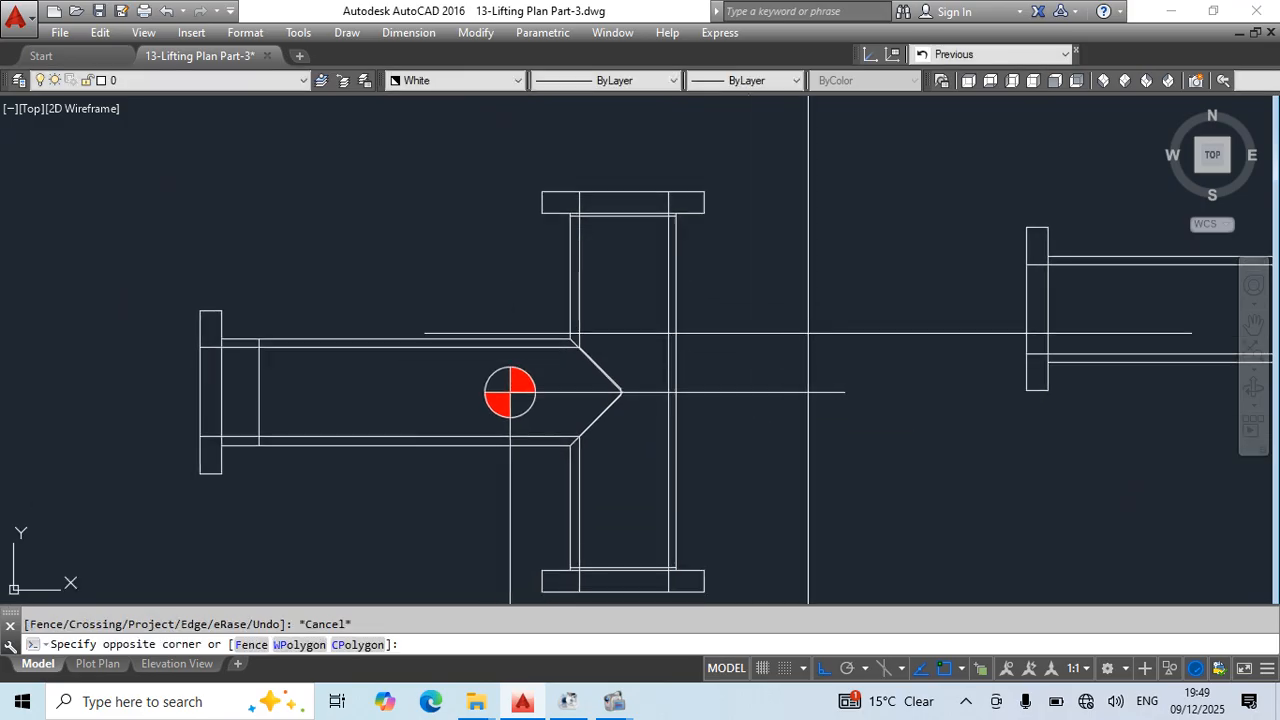
pyautogui.click(745, 428)
pyautogui.press('Delete')
pyautogui.click(547, 487)
pyautogui.click(651, 257)
# - Move the cross line below the T-pipe's upper flange 50 downward
pyautogui.scroll(5, 652, 237)
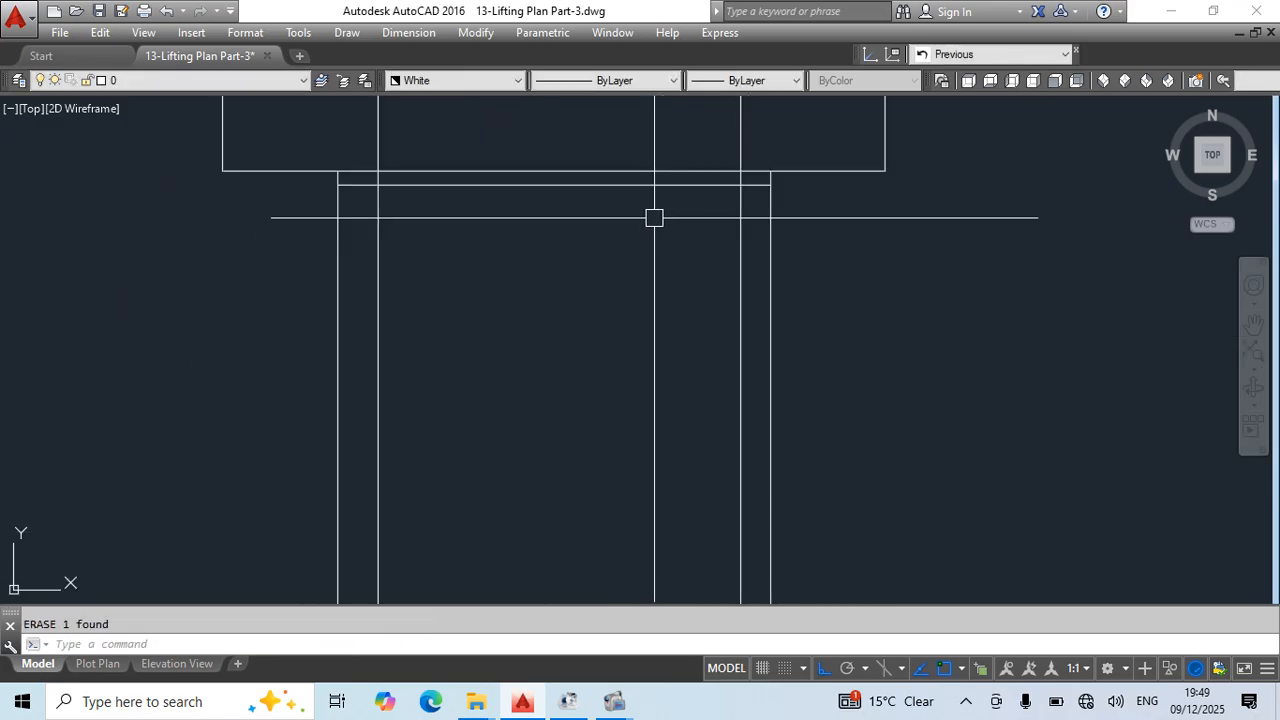
pyautogui.click(679, 190)
pyautogui.scroll(-4, 766, 322)
pyautogui.moveTo(807, 399); pyautogui.dragTo(763, 372, button='middle')
pyautogui.write('m')
pyautogui.press('Return')
pyautogui.click(881, 292)
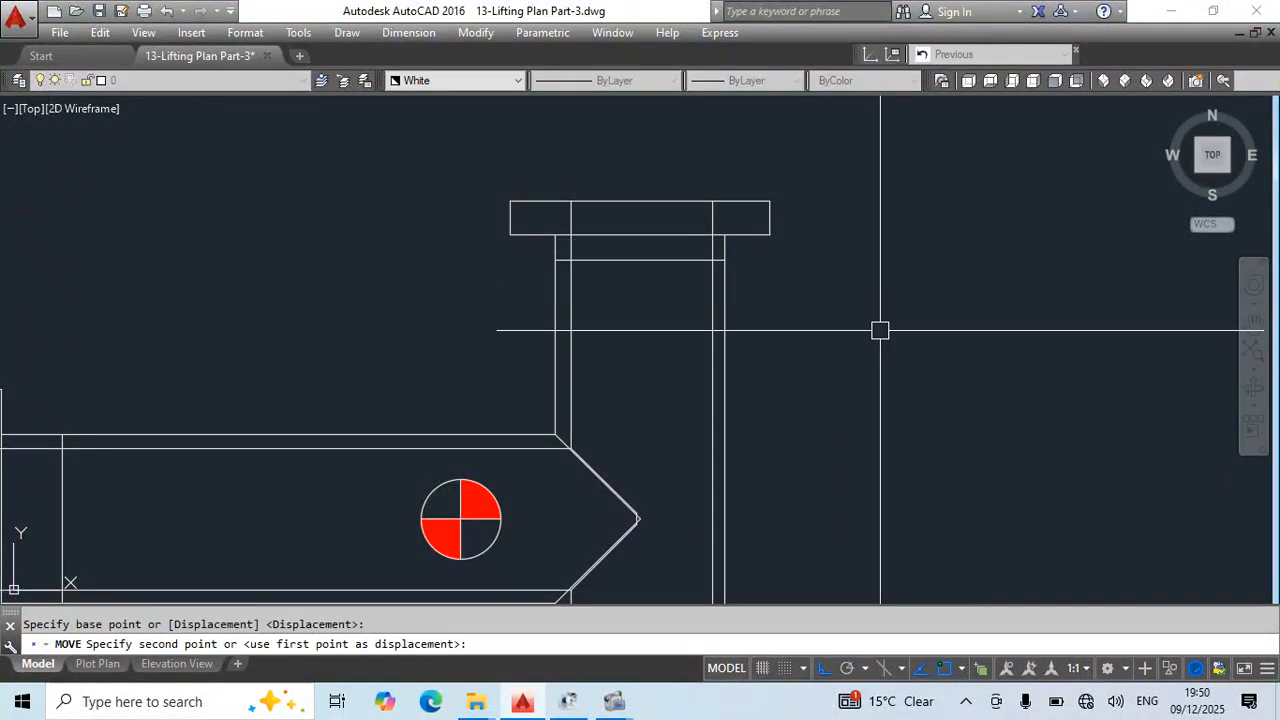
pyautogui.write('50')
pyautogui.press('Return')
# - Move the cross line above the T-pipe's lower flange 50 upward
pyautogui.scroll(-5, 700, 105)
pyautogui.scroll(6, 735, 420)
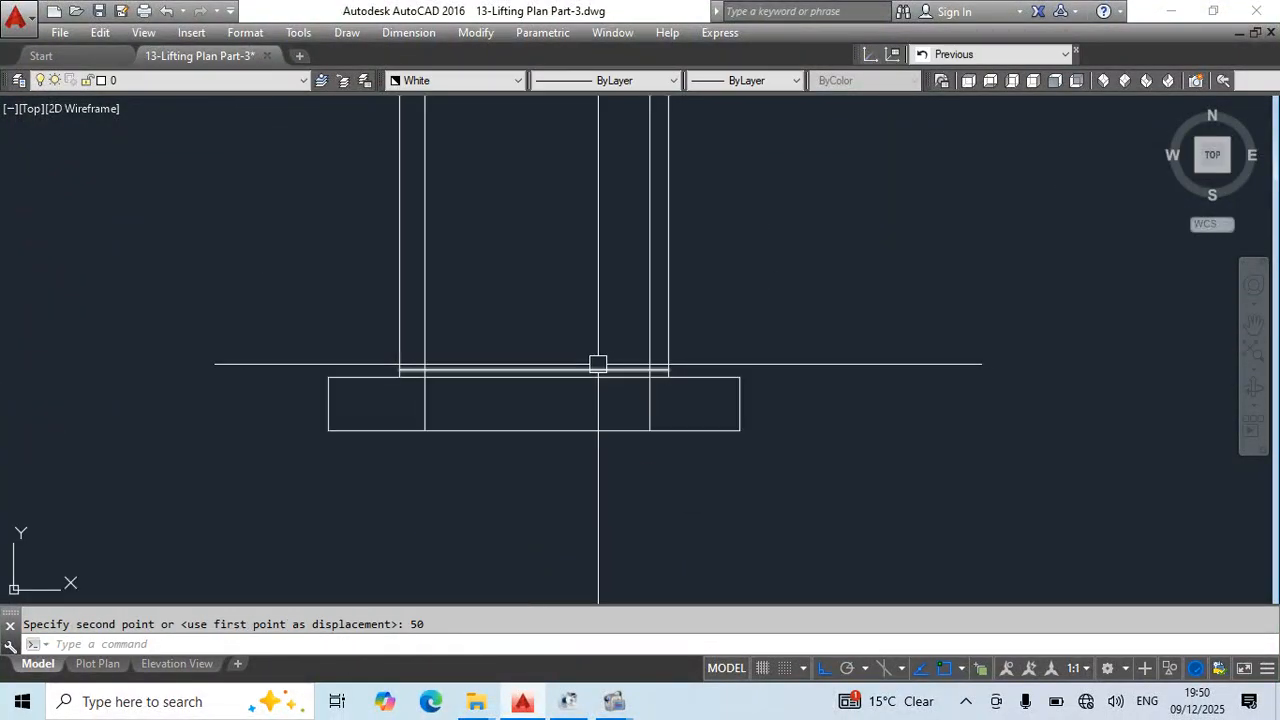
pyautogui.moveTo(810, 376); pyautogui.dragTo(805, 416, button='middle')
pyautogui.write('m')
pyautogui.press('Return')
pyautogui.click(829, 397)
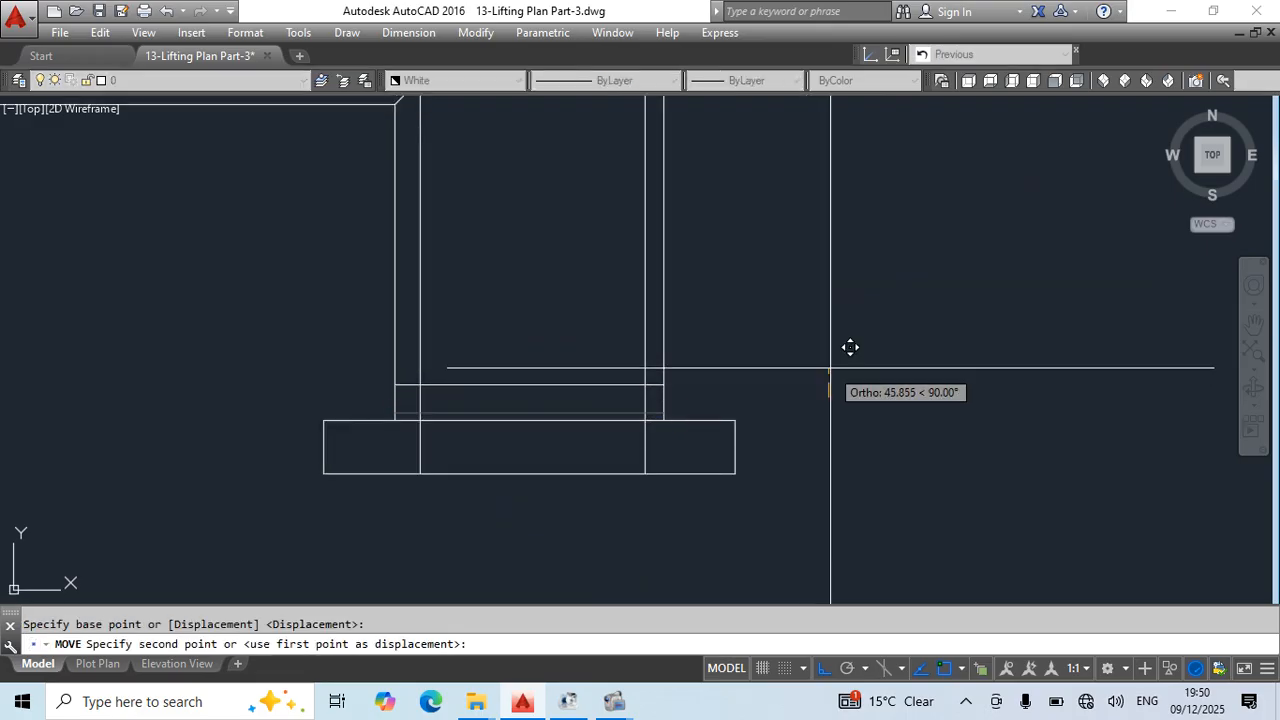
pyautogui.write('50')
pyautogui.press('Return')
# - Draw a polyline from the midpoint of the upper cross line to the centre of the centre-of-gravity marker
pyautogui.scroll(-5, 824, 369)
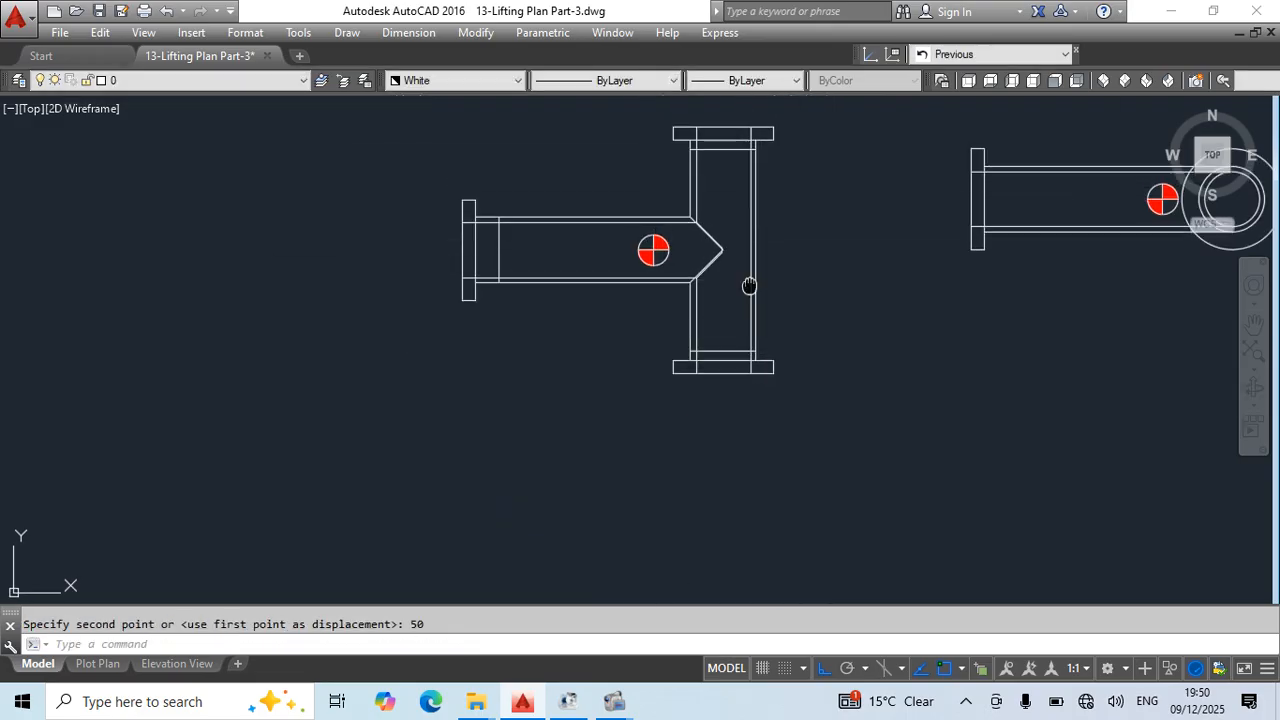
pyautogui.press('Return')
pyautogui.scroll(2, 735, 165)
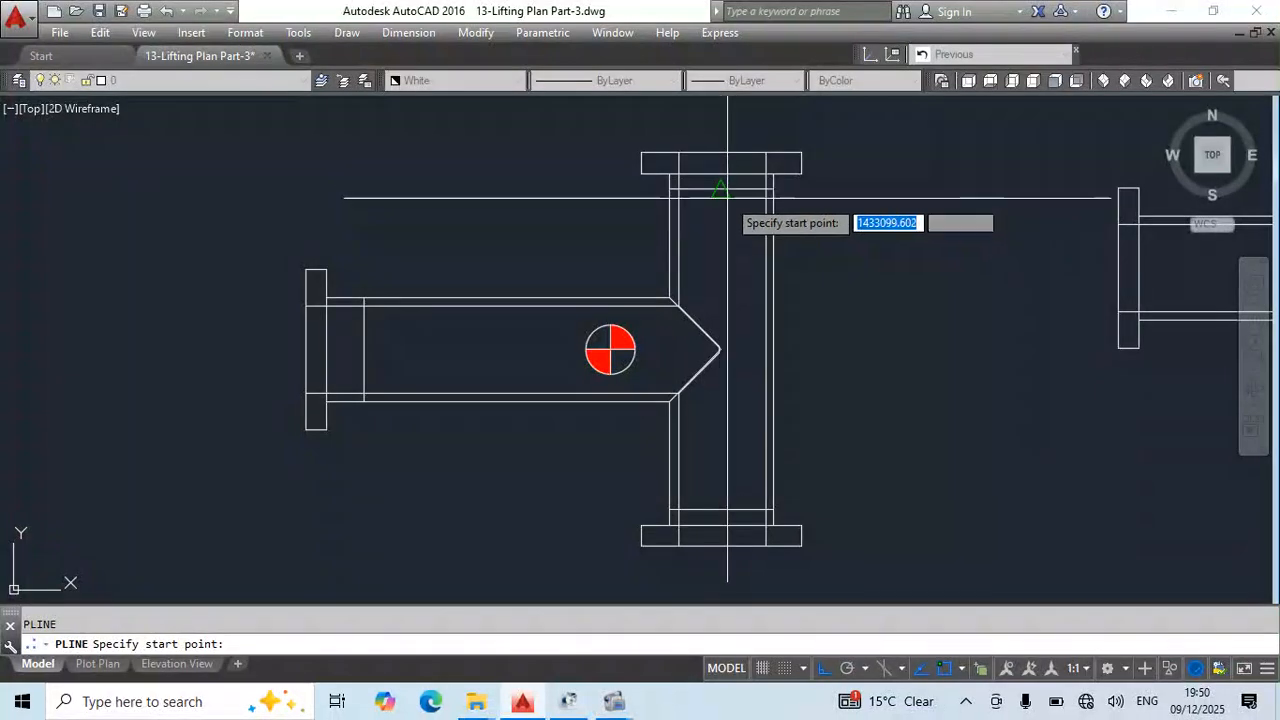
pyautogui.click(720, 188)
pyautogui.scroll(3, 616, 342)
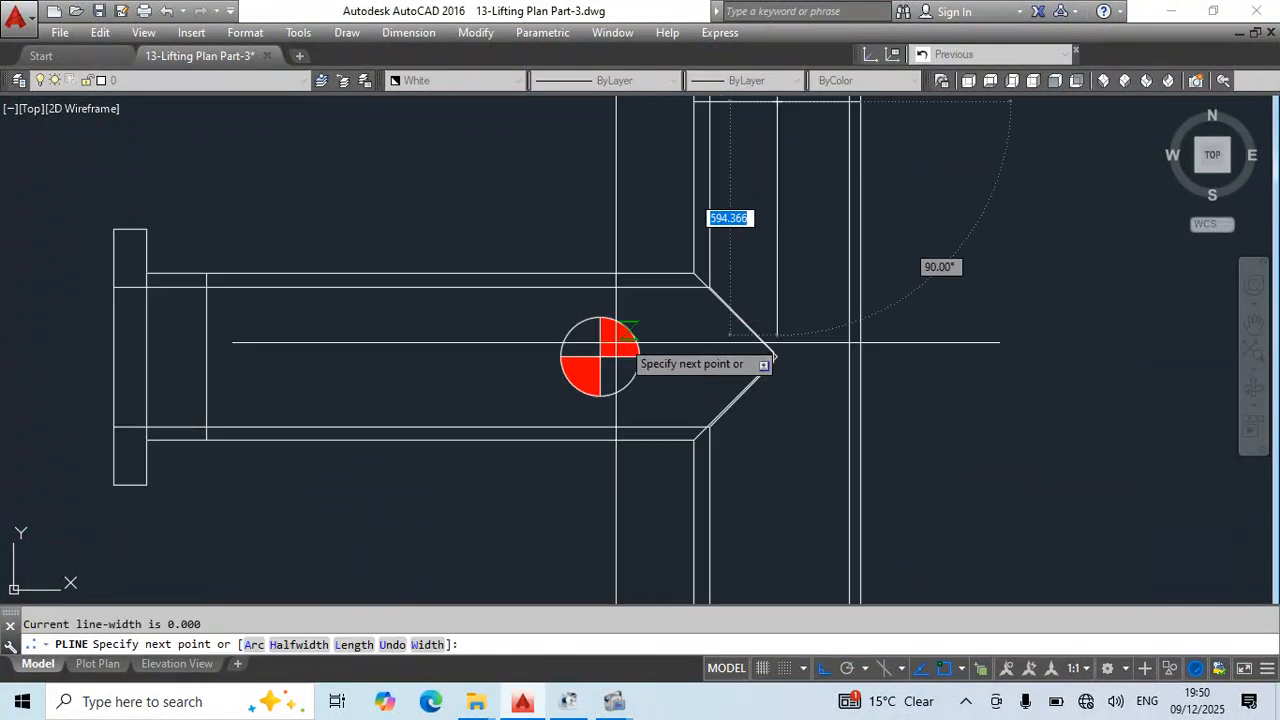
pyautogui.press('Escape')
# - Draw a line from the centre-of-gravity marker's centre to the midpoint of the lower cross line
pyautogui.scroll(-3, 610, 330)
pyautogui.write('l')
pyautogui.press('Return')
pyautogui.scroll(3, 609, 294)
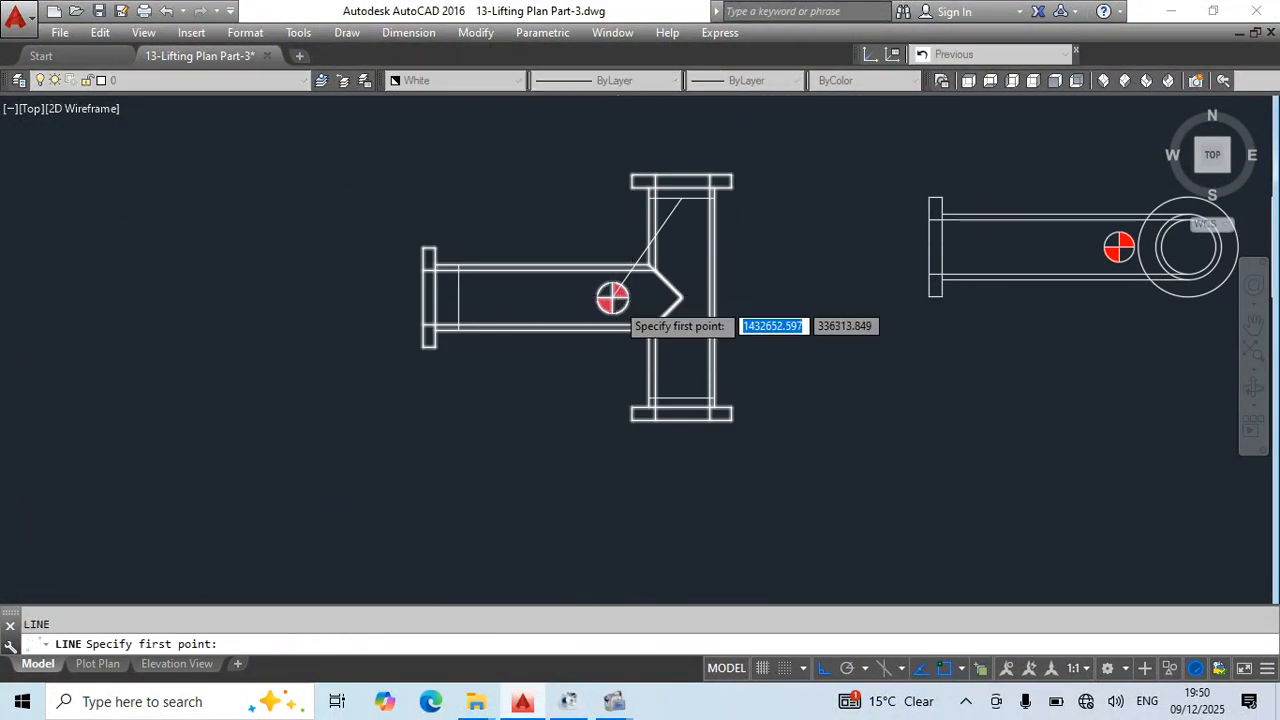
pyautogui.moveTo(659, 390); pyautogui.dragTo(634, 273, button='middle')
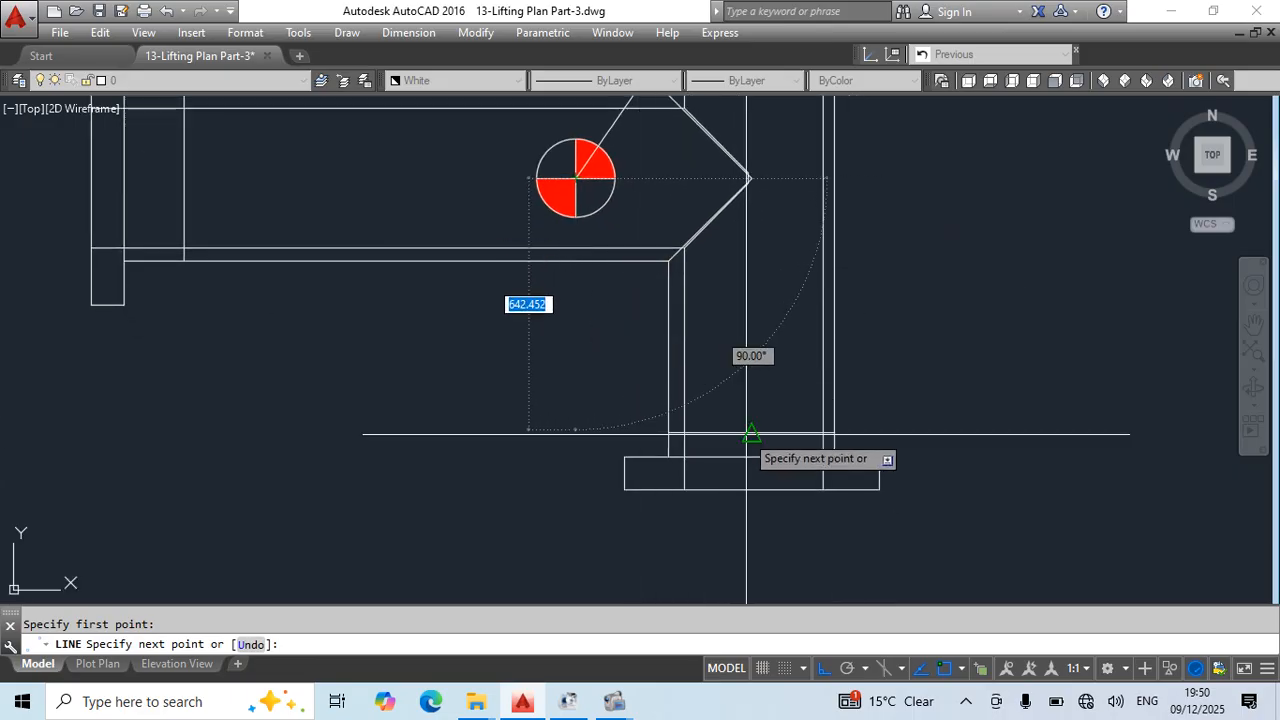
pyautogui.press('Escape')
# - Draw a line from the midpoint of the branch pipe's cross line to the centre-of-gravity marker's centre
pyautogui.moveTo(497, 215); pyautogui.dragTo(689, 366, button='middle')
pyautogui.press('Return')
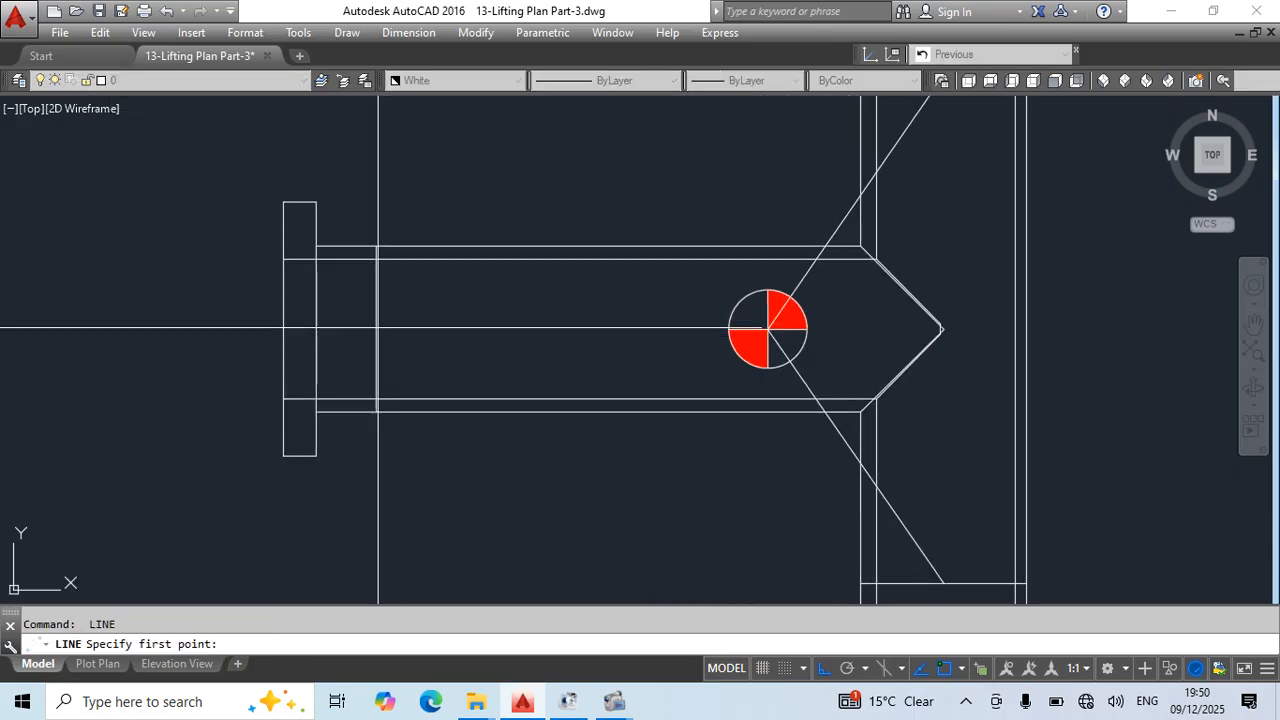
pyautogui.click(377, 328)
pyautogui.click(768, 329)
pyautogui.press('Escape')
# - Set the two diagonal lines to Blue and the horizontal line from the branch to the marker to Red
pyautogui.scroll(-6, 802, 309)
pyautogui.moveTo(938, 464); pyautogui.dragTo(854, 486, button='middle')
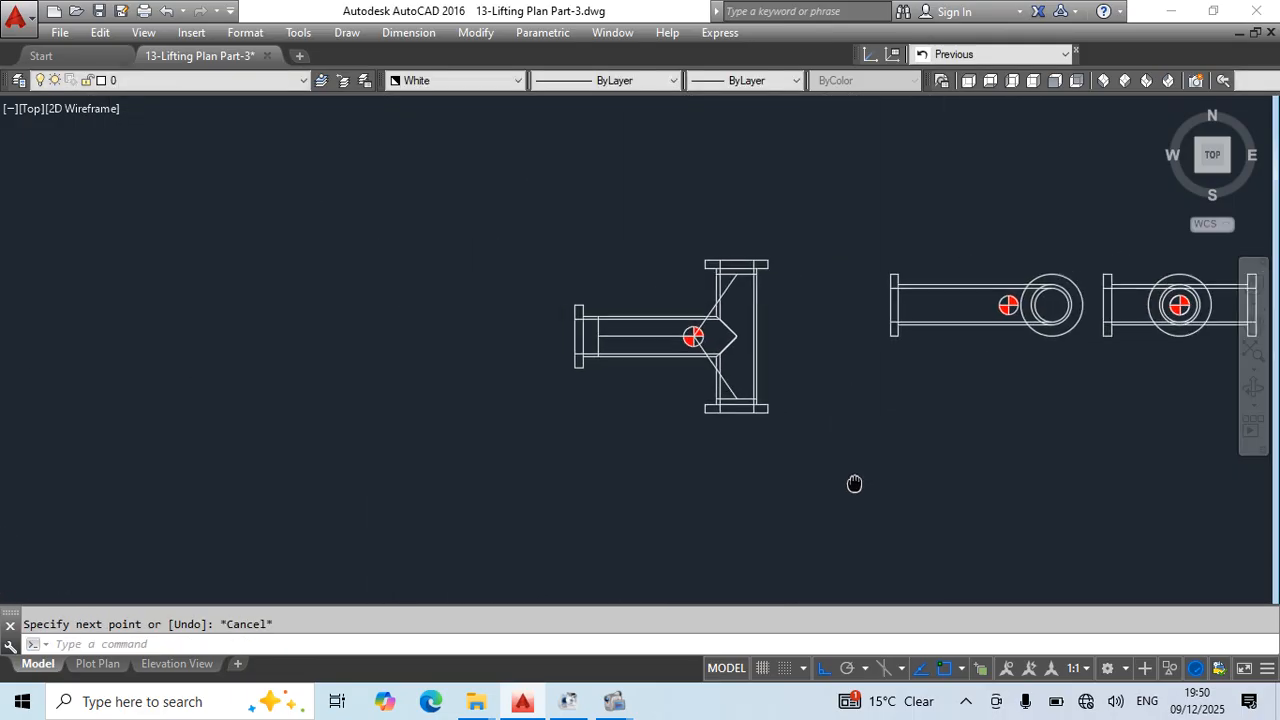
pyautogui.scroll(2, 715, 299)
pyautogui.click(721, 299)
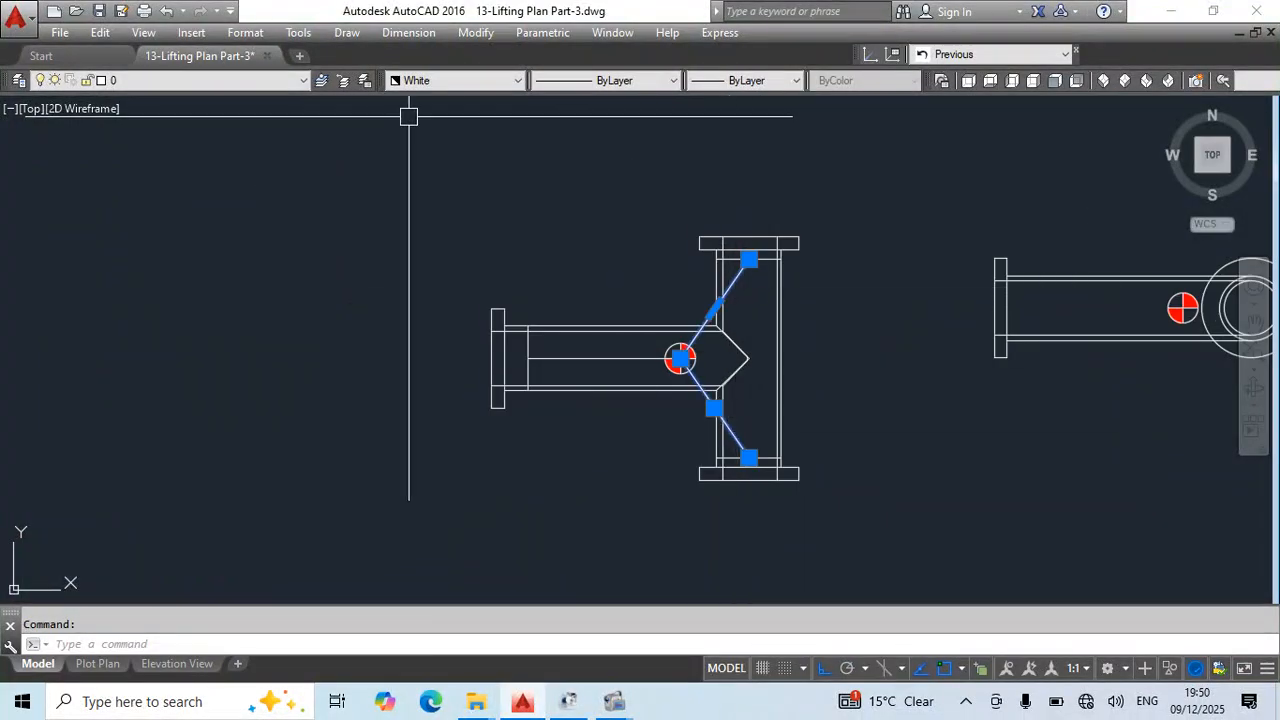
pyautogui.click(447, 82)
pyautogui.click(420, 190)
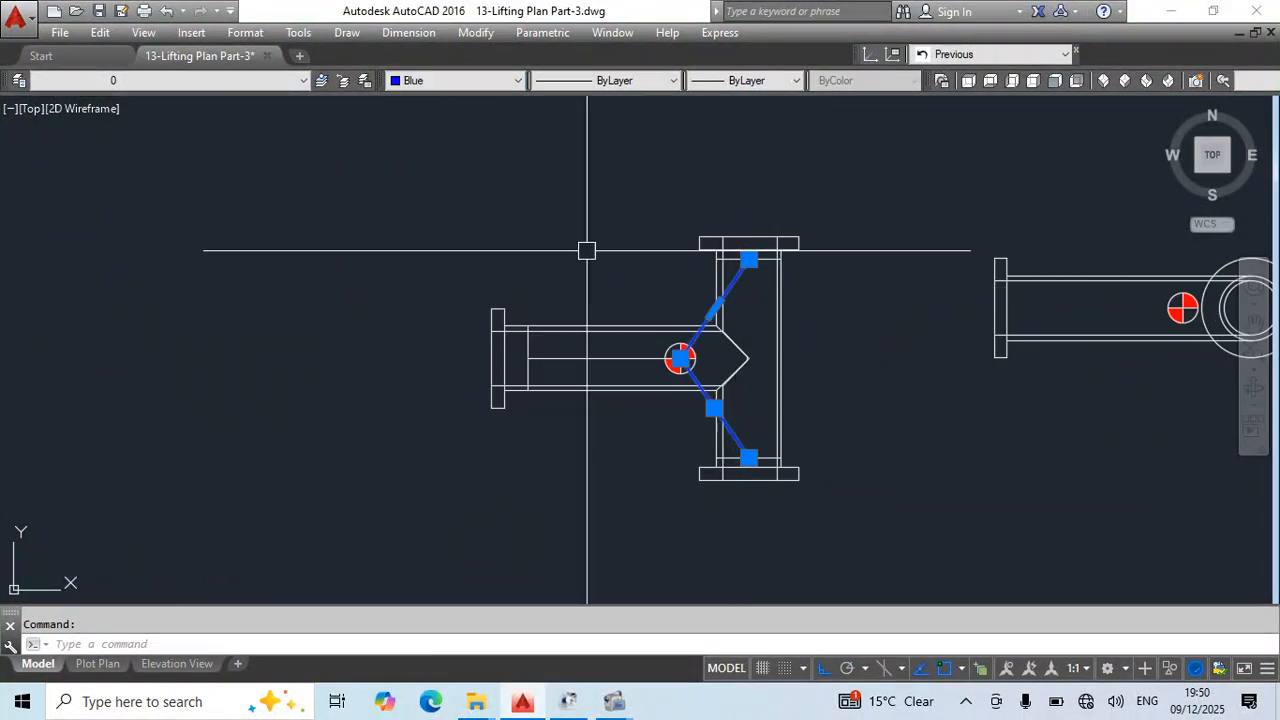
pyautogui.click(403, 82)
pyautogui.click(416, 129)
pyautogui.press('Escape')
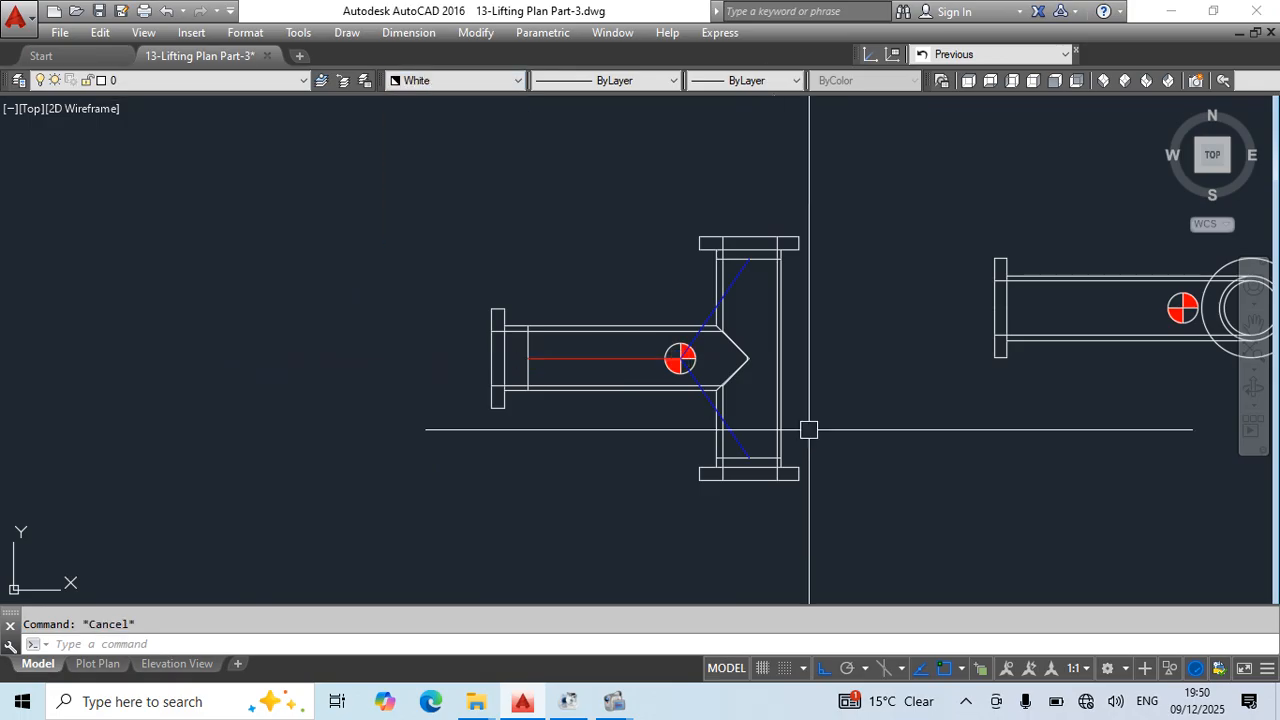
# - Match the red horizontal line's properties onto the vertical cross line in the branch pipe
pyautogui.scroll(4, 515, 369)
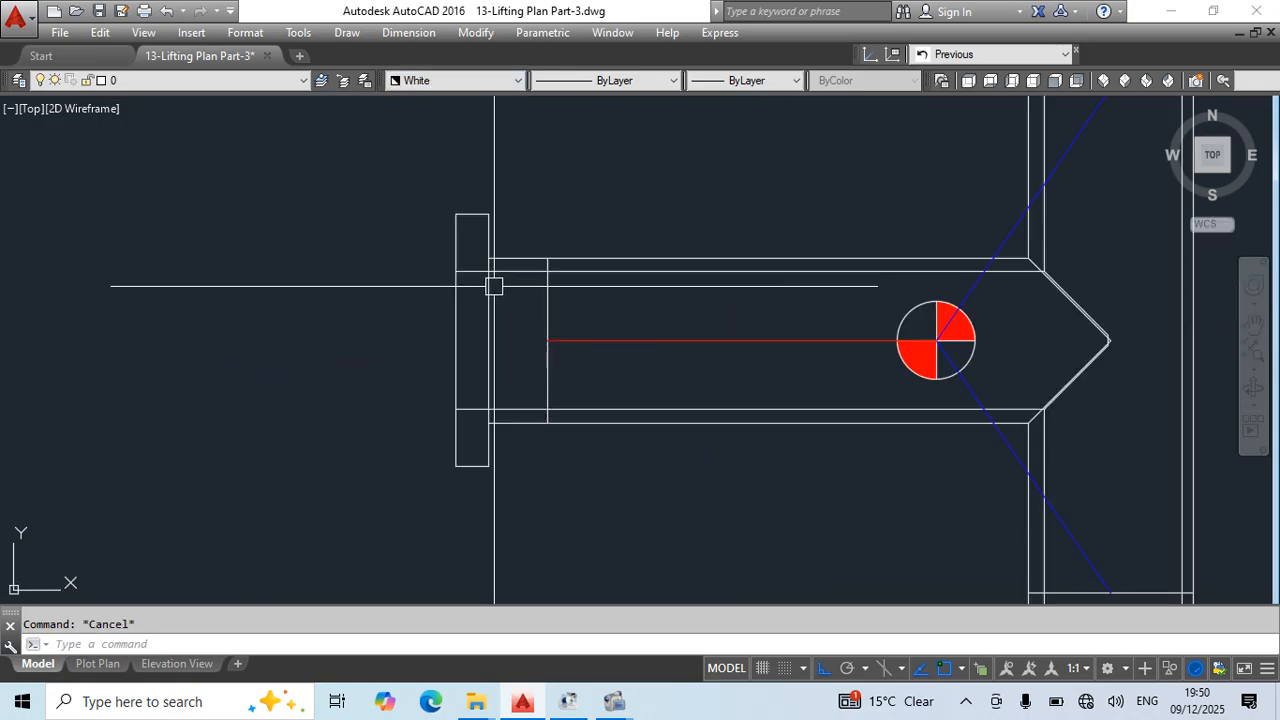
pyautogui.write('ma')
pyautogui.press('Return')
pyautogui.click(591, 342)
pyautogui.click(571, 303)
pyautogui.click(541, 313)
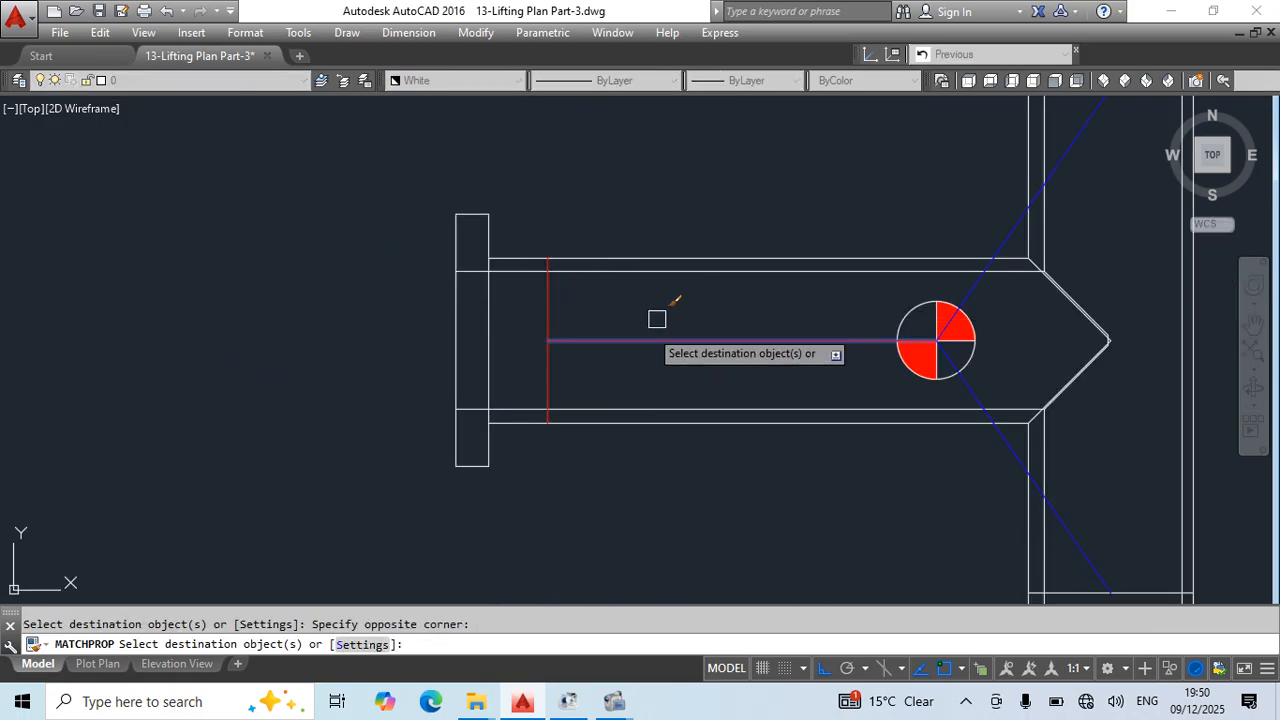
pyautogui.scroll(-2, 660, 315)
pyautogui.moveTo(756, 380); pyautogui.dragTo(647, 407, button='middle')
pyautogui.press('Escape')
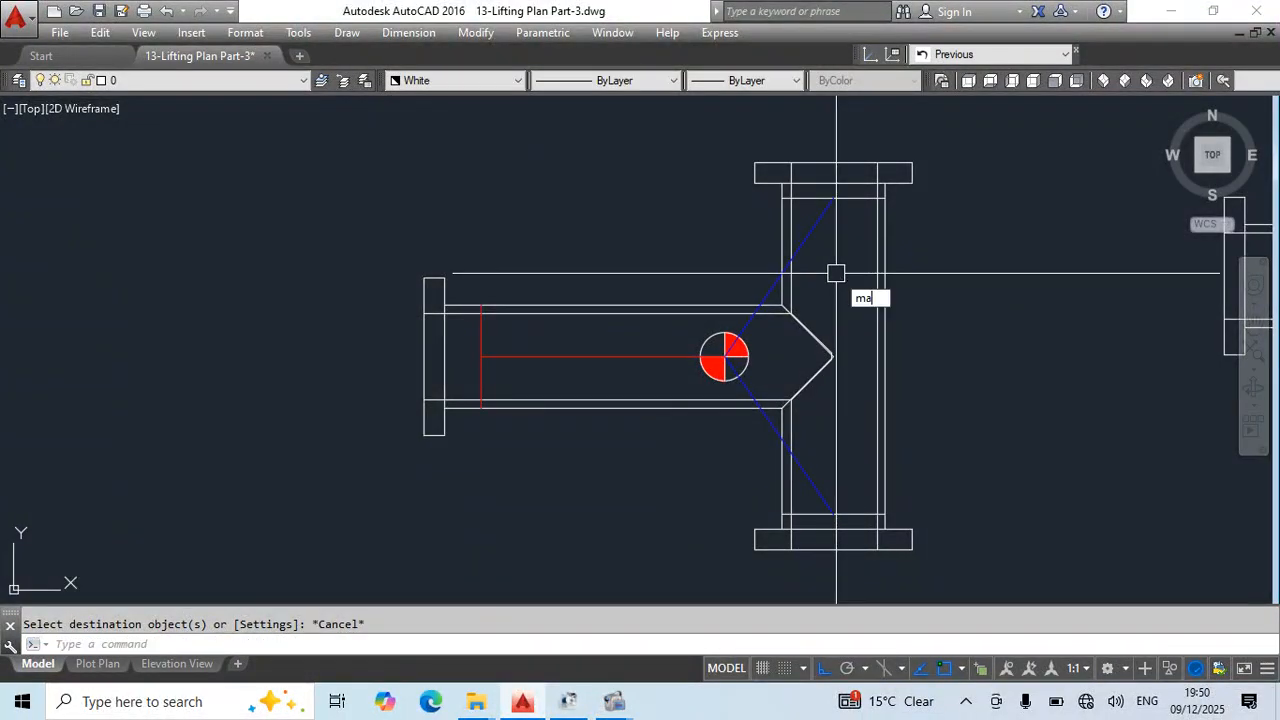
# - Match the blue diagonal's properties onto the cross lines near the T-pipe's upper and lower flanges
pyautogui.write('ma')
pyautogui.press('Return')
pyautogui.click(823, 214)
pyautogui.press('Escape')
pyautogui.scroll(-2, 849, 514)
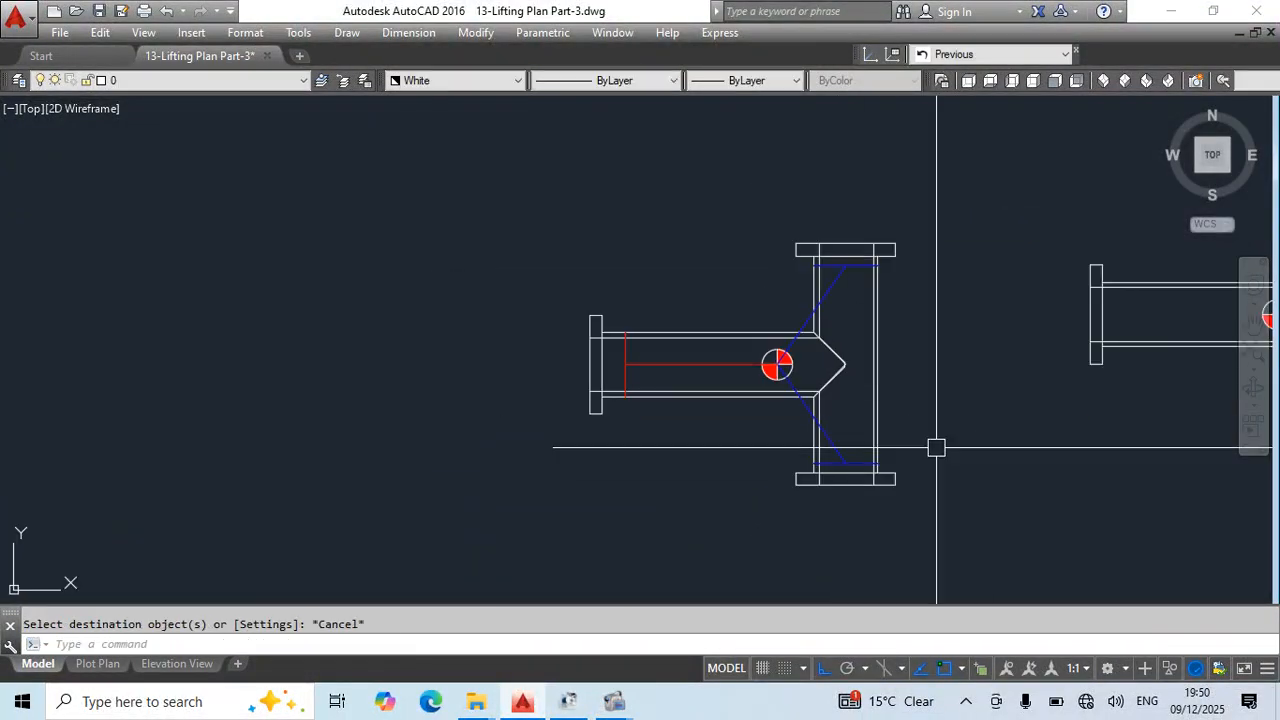
pyautogui.moveTo(934, 443); pyautogui.dragTo(575, 445, button='middle')
pyautogui.moveTo(902, 487); pyautogui.dragTo(784, 485, button='middle')
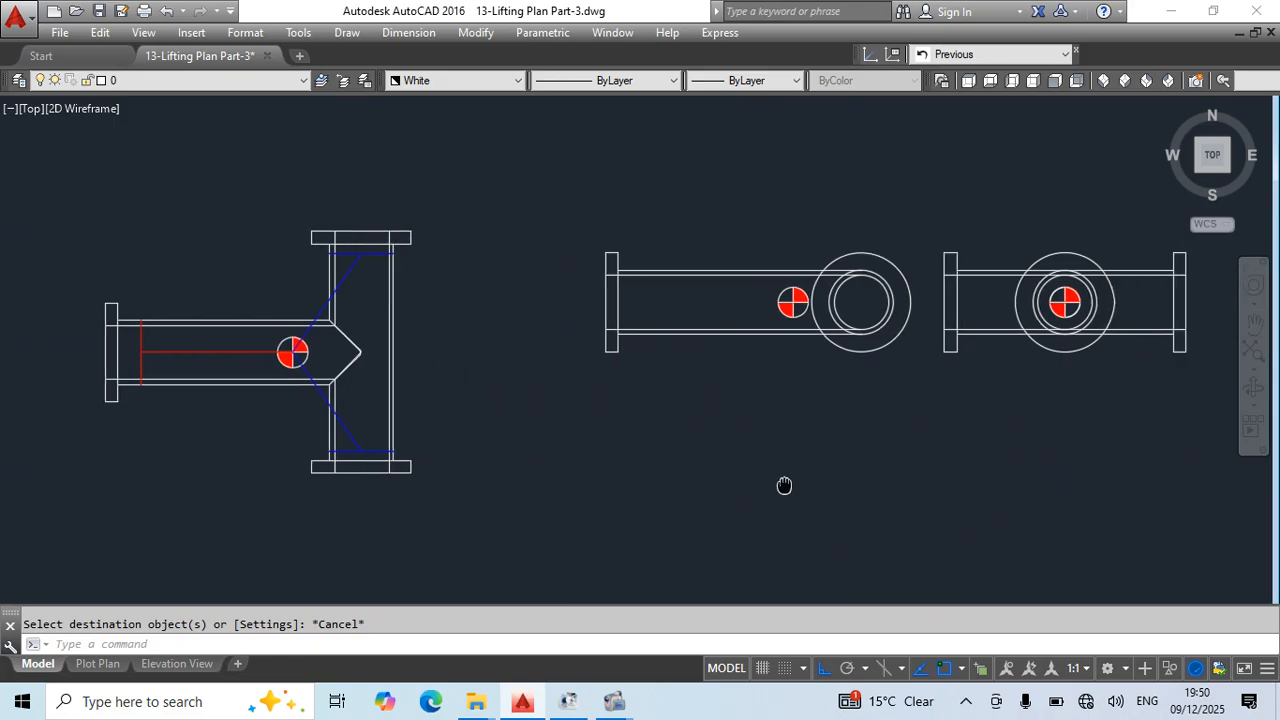
pyautogui.moveTo(903, 477); pyautogui.dragTo(756, 486, button='middle')
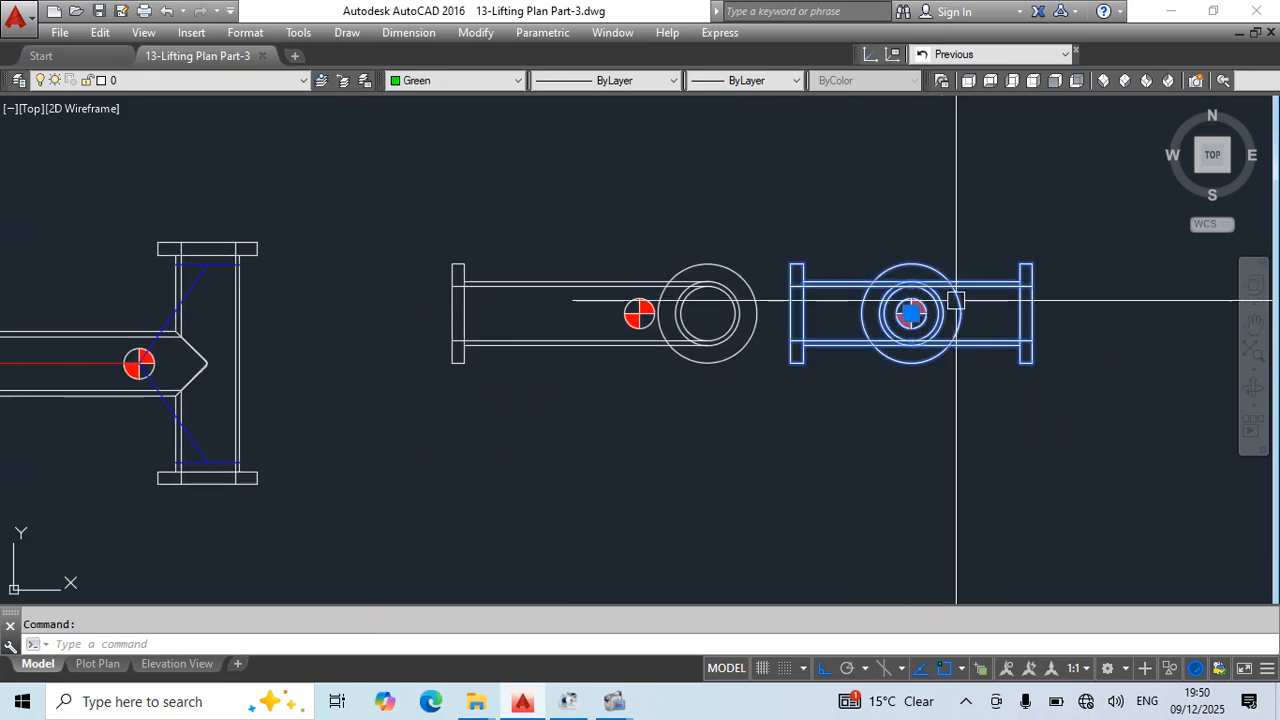
pyautogui.press('Escape')
pyautogui.click(724, 277)
pyautogui.moveTo(815, 427); pyautogui.dragTo(596, 406, button='middle')
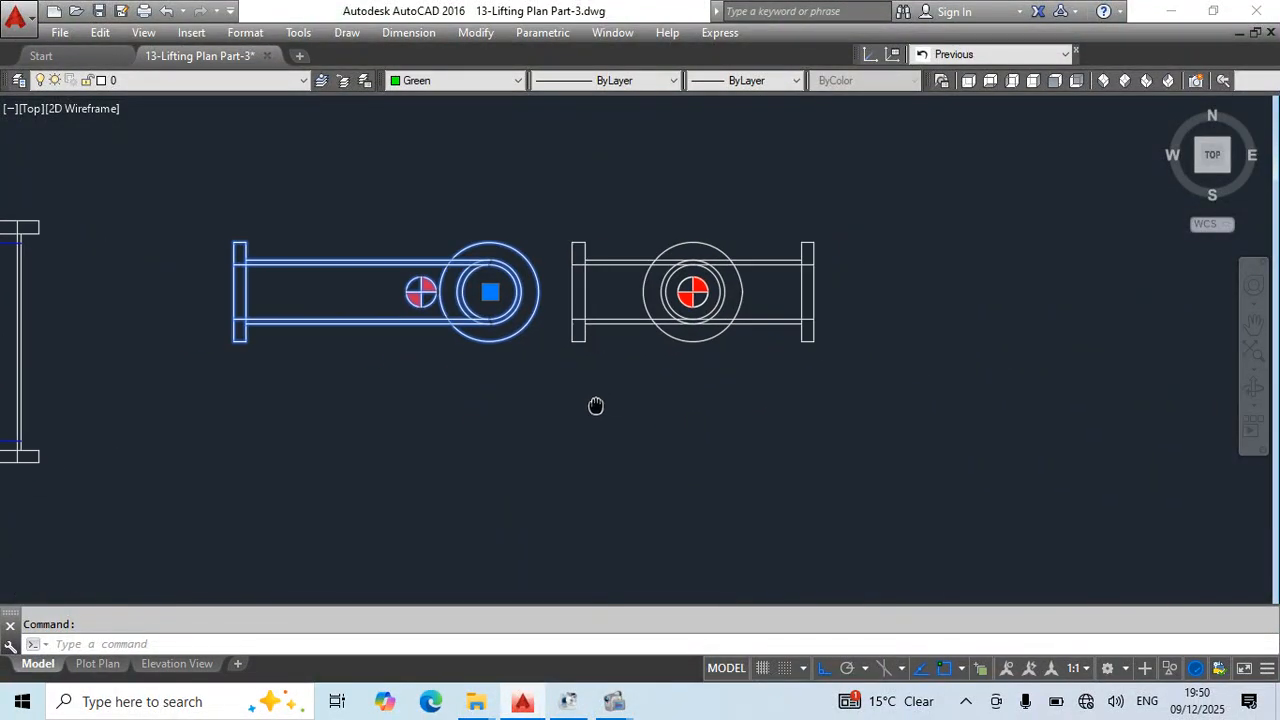
pyautogui.write('m')
pyautogui.press('space')
pyautogui.press('Escape')
# - Draw a vertical line downward from the centre of the end view's centre-of-gravity marker to well below the pipe
pyautogui.moveTo(766, 300); pyautogui.dragTo(851, 300, button='middle')
pyautogui.scroll(2, 774, 300)
pyautogui.write('l')
pyautogui.press('space')
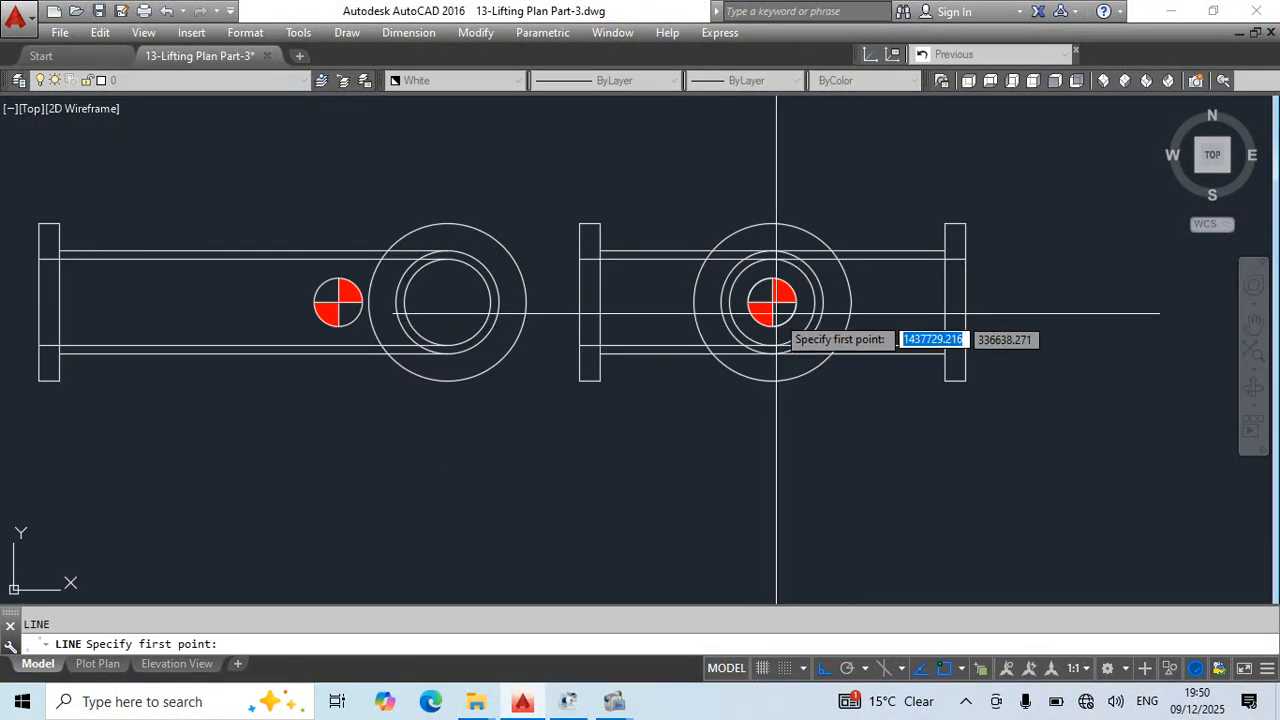
pyautogui.click(771, 302)
pyautogui.scroll(-4, 824, 320)
pyautogui.press('Escape')
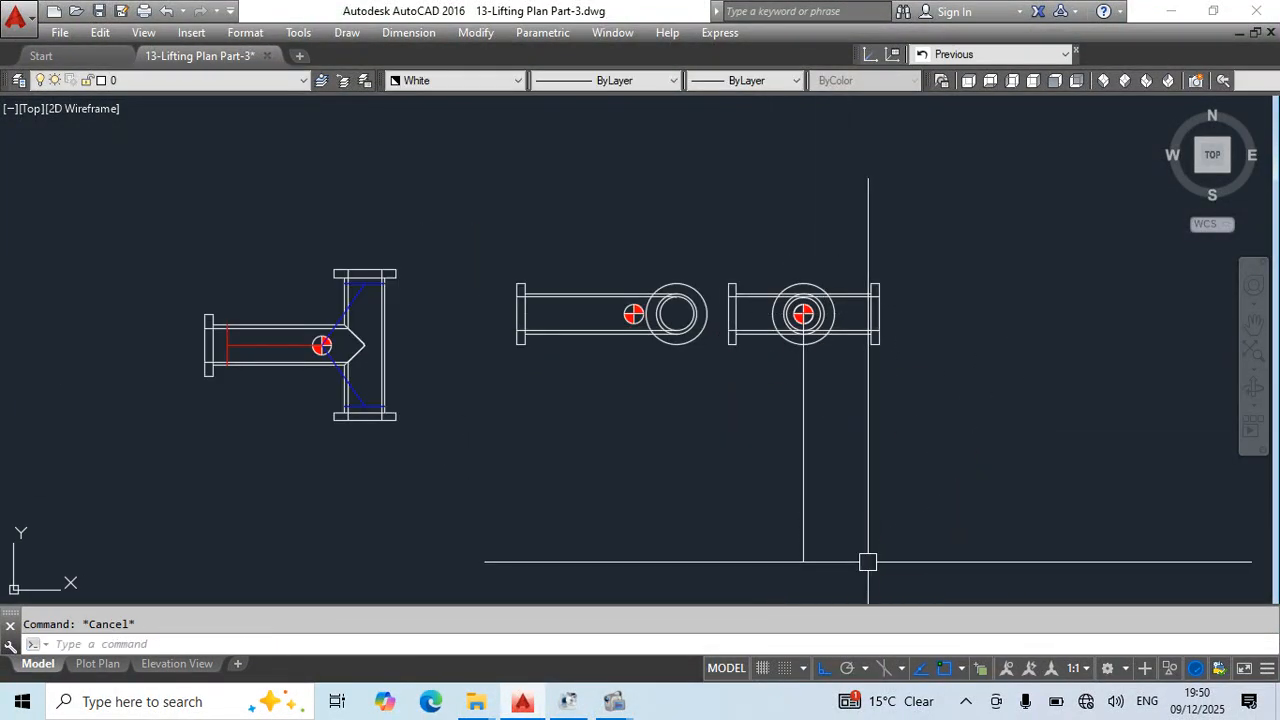
# - Offset the vertical line through the end view's centre-of-gravity marker by 650 to both sides
pyautogui.write('o')
pyautogui.press('space')
pyautogui.write('650')
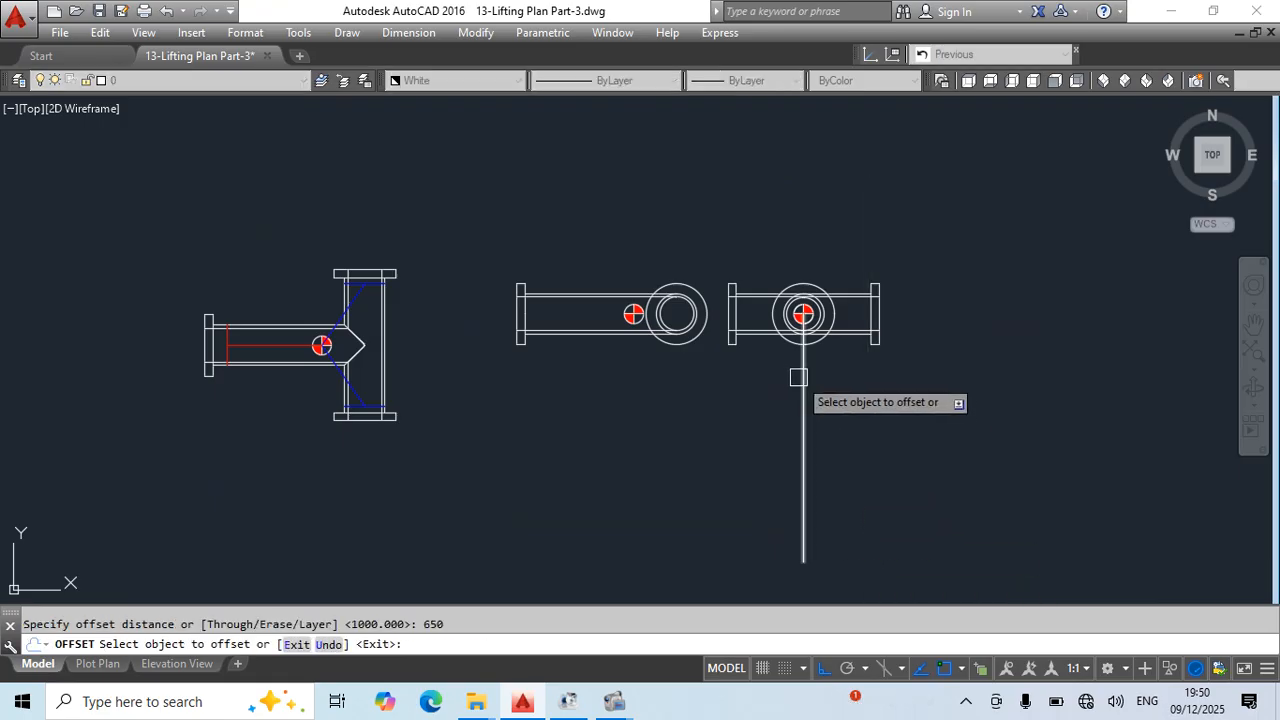
pyautogui.click(800, 377)
pyautogui.click(818, 390)
pyautogui.click(806, 377)
pyautogui.click(766, 366)
pyautogui.press('Escape')
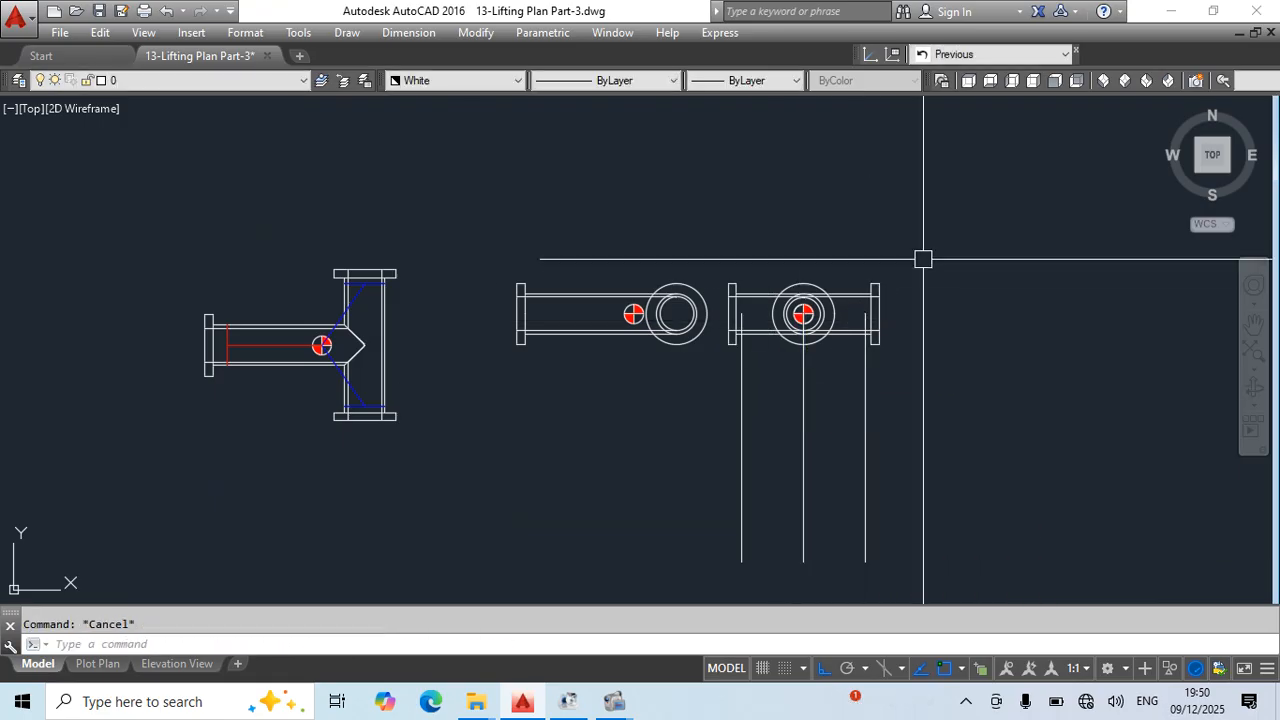
# - Move the end view together with its three vertical lines horizontally to the right, away from the side view
pyautogui.click(923, 260)
pyautogui.click(720, 400)
pyautogui.moveTo(902, 456); pyautogui.dragTo(671, 458, button='middle')
pyautogui.write('m')
pyautogui.press('space')
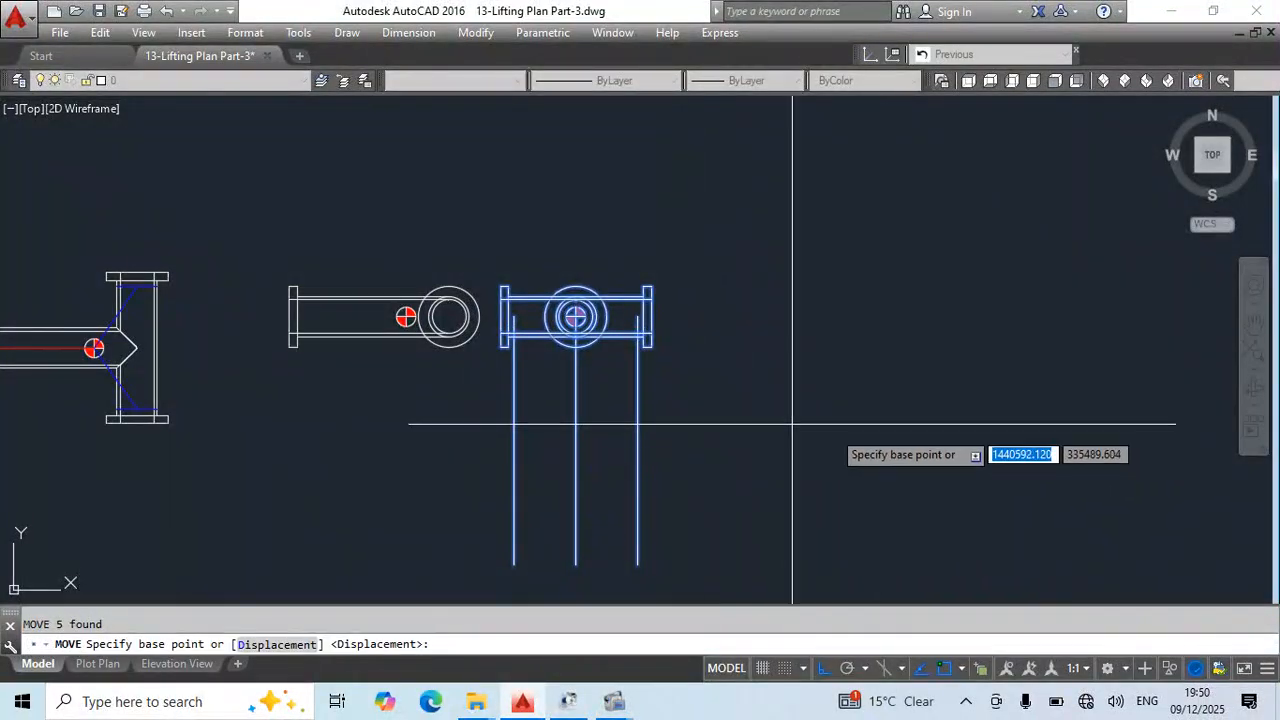
pyautogui.click(761, 427)
pyautogui.click(993, 440)
pyautogui.press('Escape')
pyautogui.scroll(-6, 659, 231)
pyautogui.scroll(6, 659, 231)
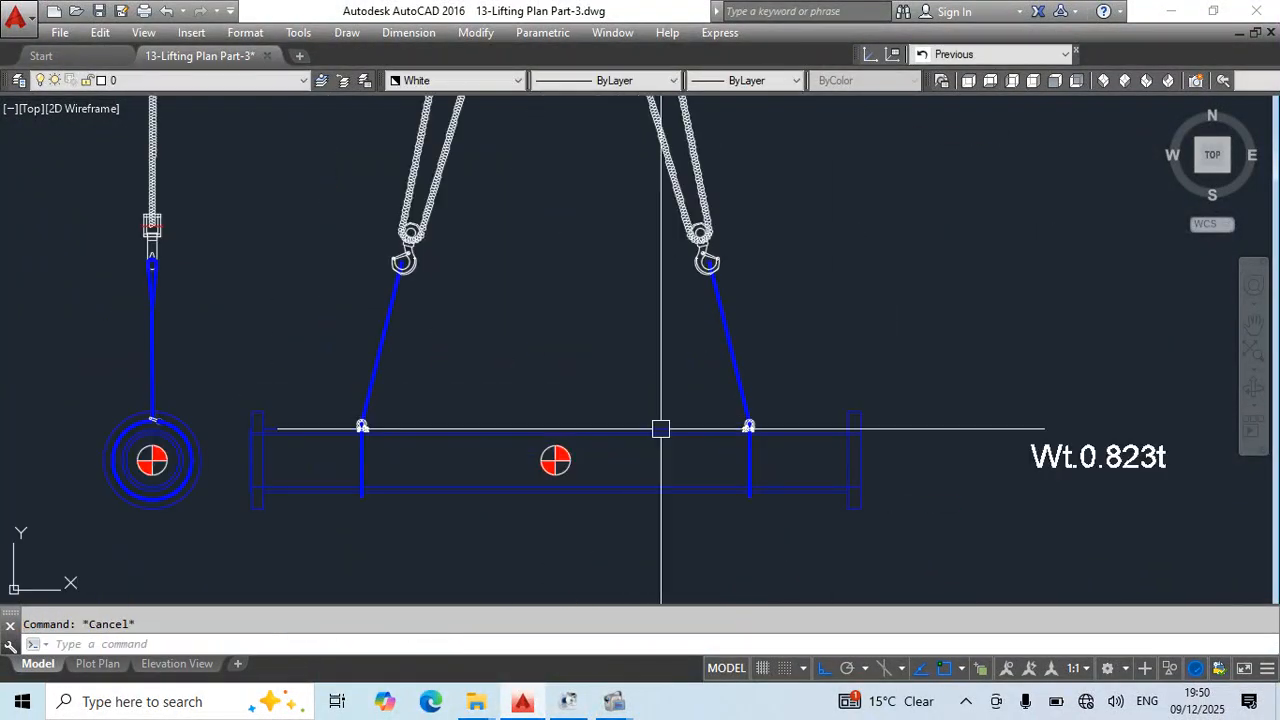
pyautogui.click(744, 343)
pyautogui.click(723, 357)
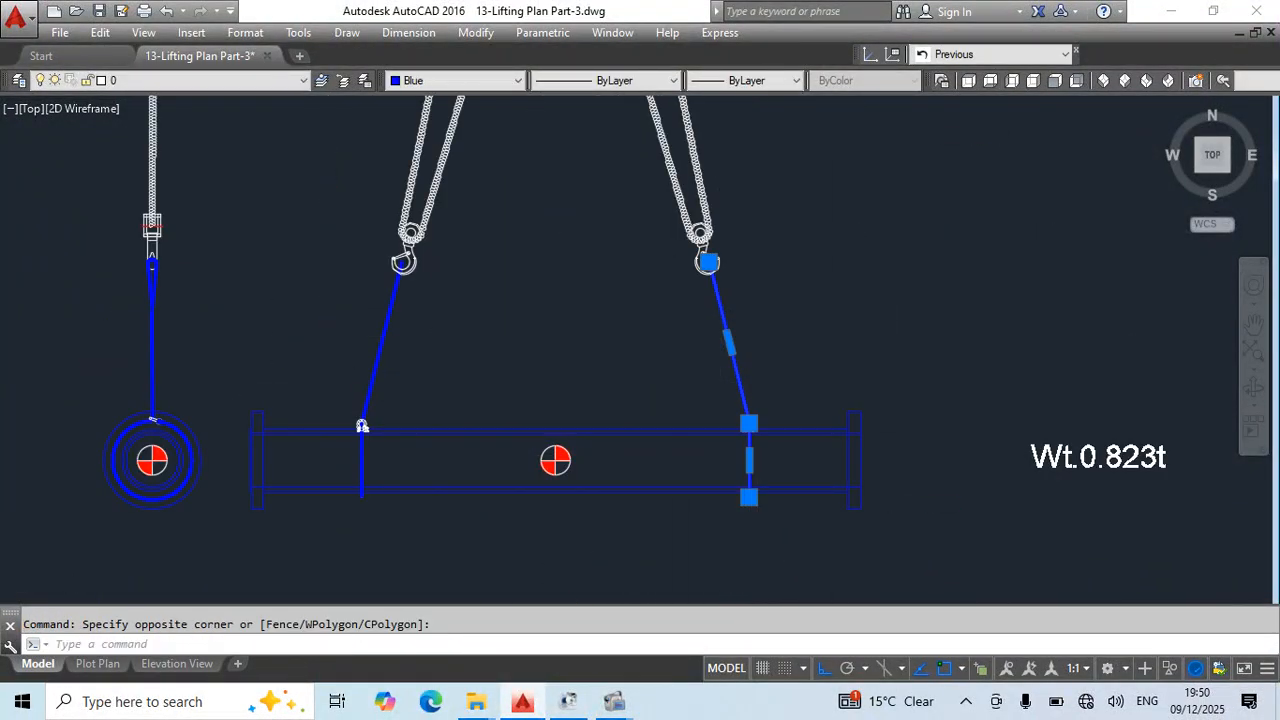
pyautogui.scroll(4, 756, 435)
pyautogui.scroll(-4, 690, 352)
pyautogui.click(668, 337)
pyautogui.click(723, 463)
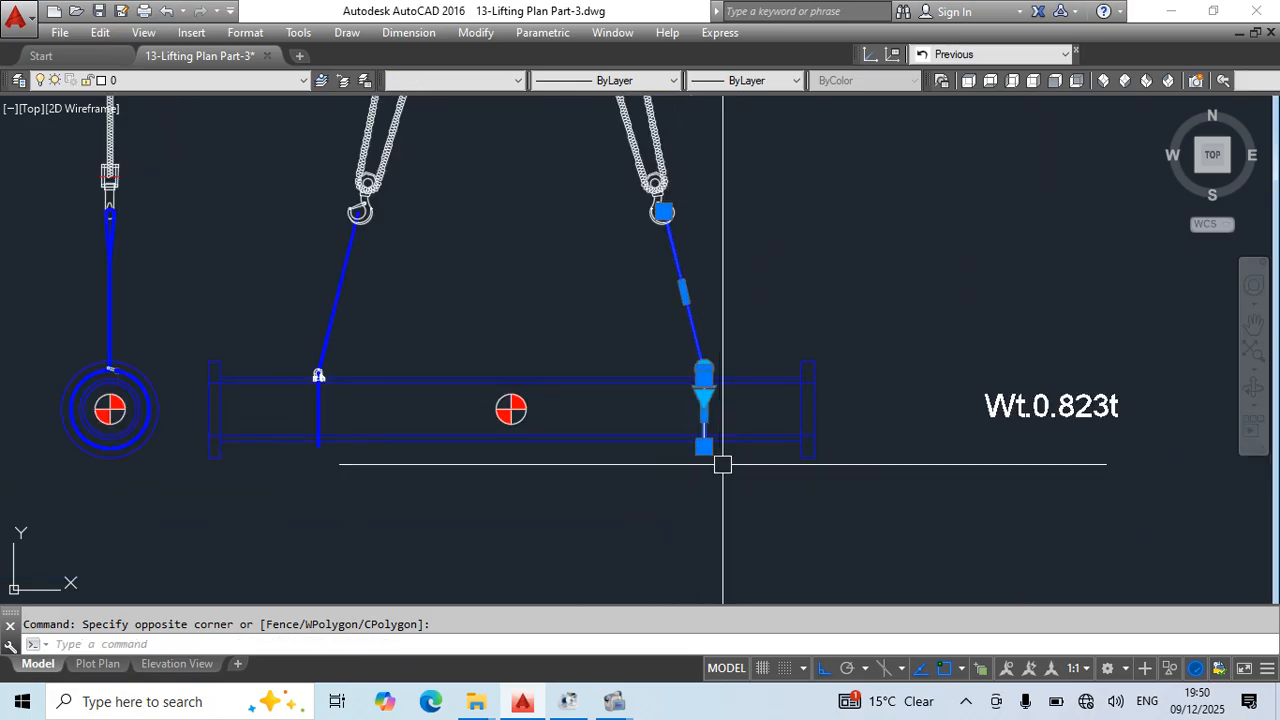
pyautogui.moveTo(709, 283); pyautogui.dragTo(724, 399, button='middle')
pyautogui.click(643, 262)
pyautogui.moveTo(733, 216); pyautogui.dragTo(783, 504, button='middle')
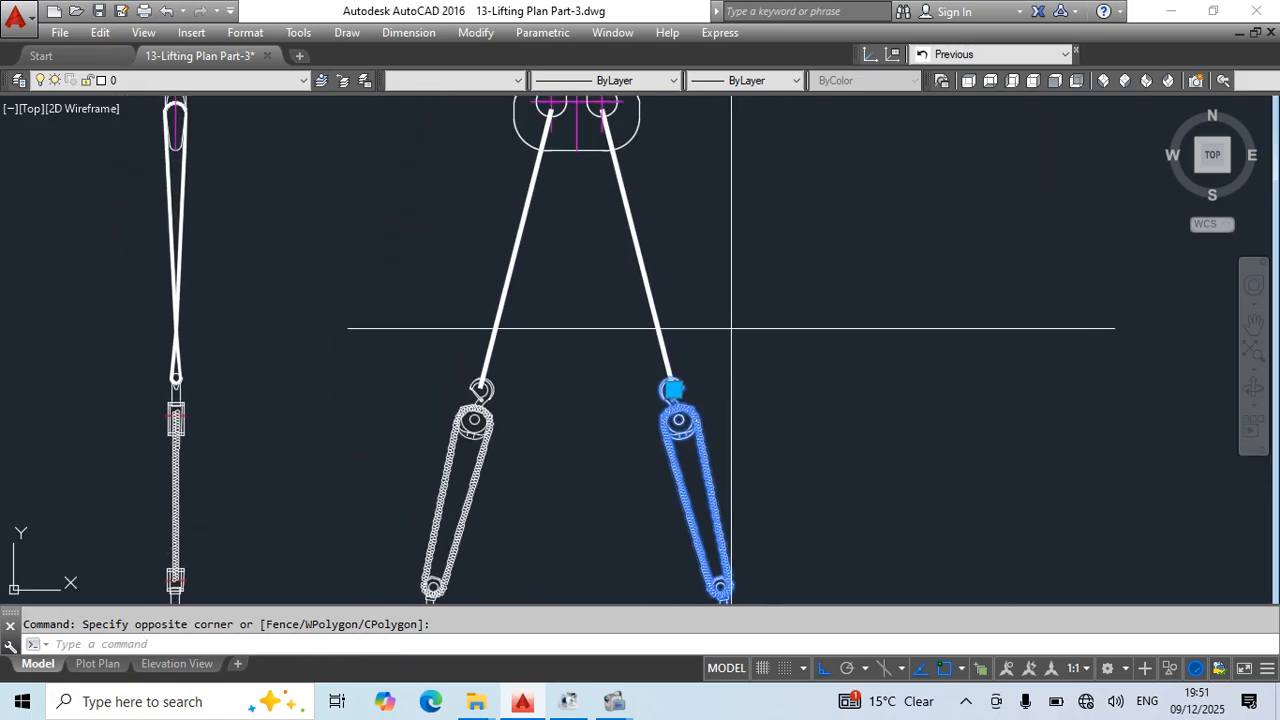
pyautogui.scroll(-4, 758, 287)
pyautogui.moveTo(769, 291); pyautogui.dragTo(782, 408, button='middle')
pyautogui.press('Escape')
# - Copy the hook block, slings, chain blocks and shackles of the 0.823t pipe from its centre-of-gravity marker onto the T-pipe end view's marker centre
pyautogui.click(603, 186)
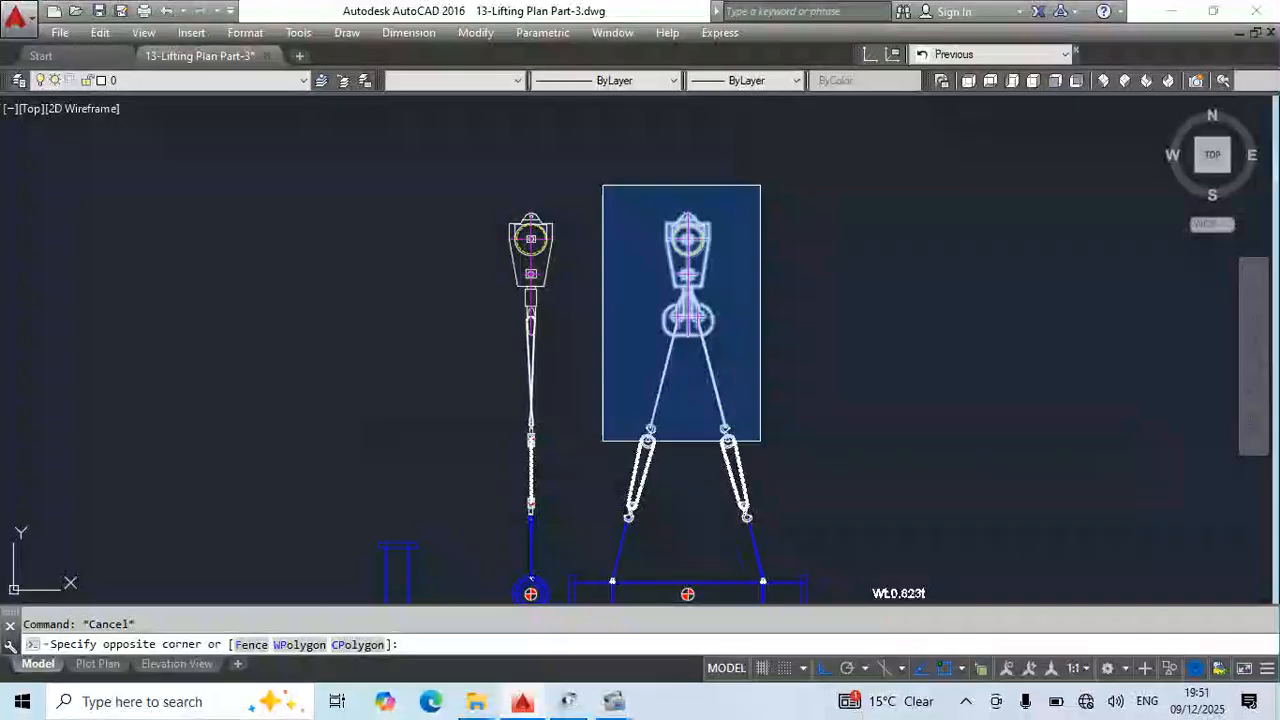
pyautogui.click(766, 443)
pyautogui.click(781, 179)
pyautogui.click(594, 523)
pyautogui.moveTo(594, 523); pyautogui.dragTo(623, 324, button='middle')
pyautogui.click(870, 478)
pyautogui.moveTo(865, 482); pyautogui.dragTo(837, 537, button='middle')
pyautogui.write('co')
pyautogui.press('space')
pyautogui.scroll(8, 697, 423)
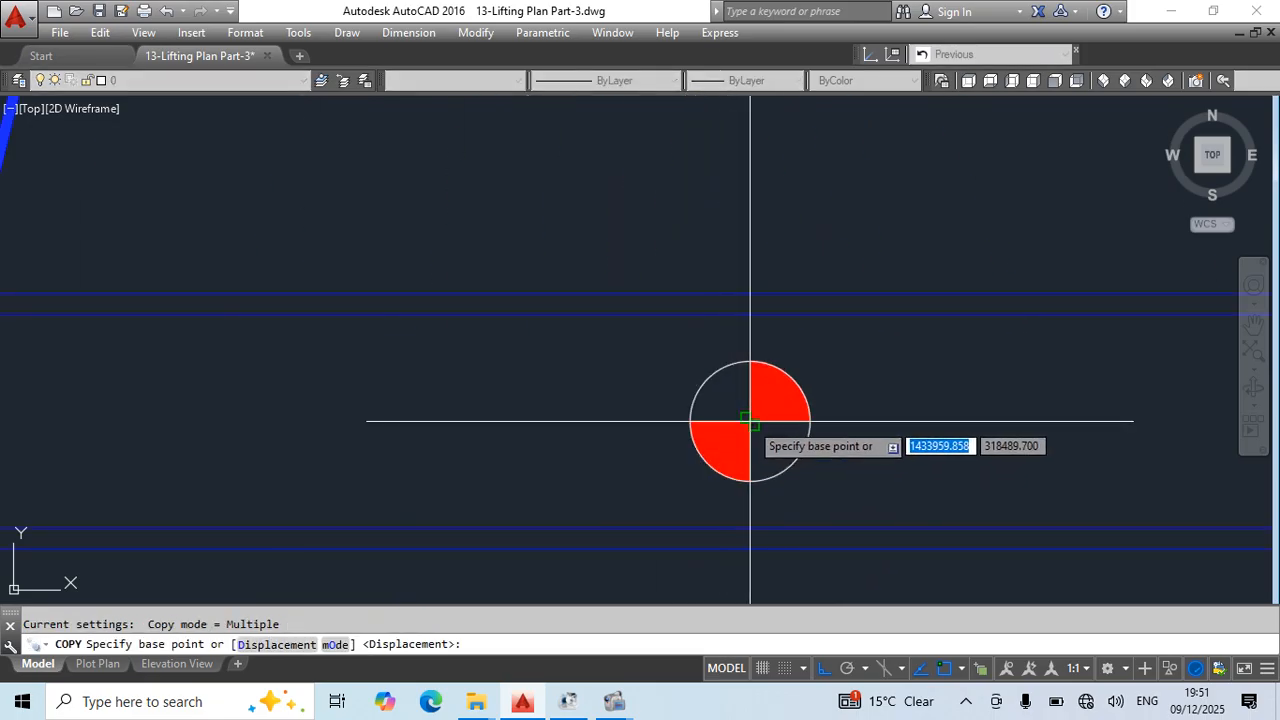
pyautogui.click(750, 421)
pyautogui.scroll(-6, 766, 414)
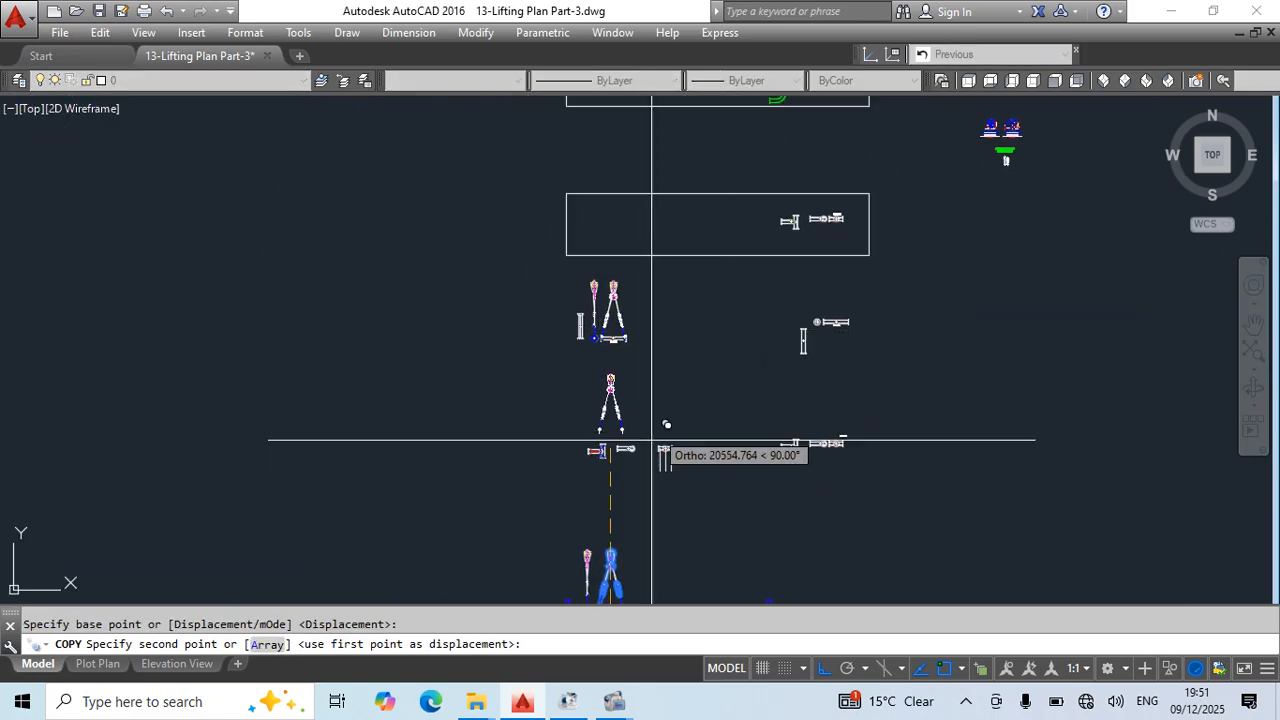
pyautogui.scroll(10, 666, 425)
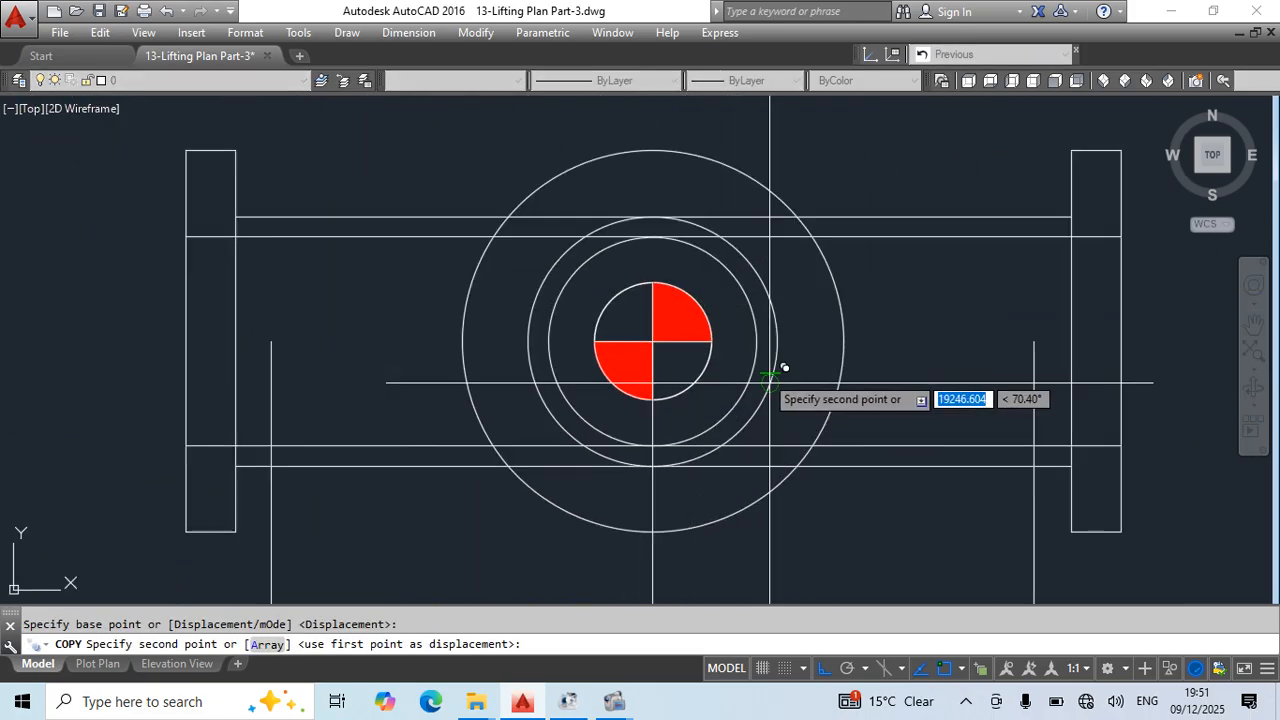
pyautogui.press('Escape')
# - Draw a circle of about 5117 radius, centred on the crane hook's right prong and reaching down to the right blue sling's lower end
pyautogui.scroll(-8, 675, 398)
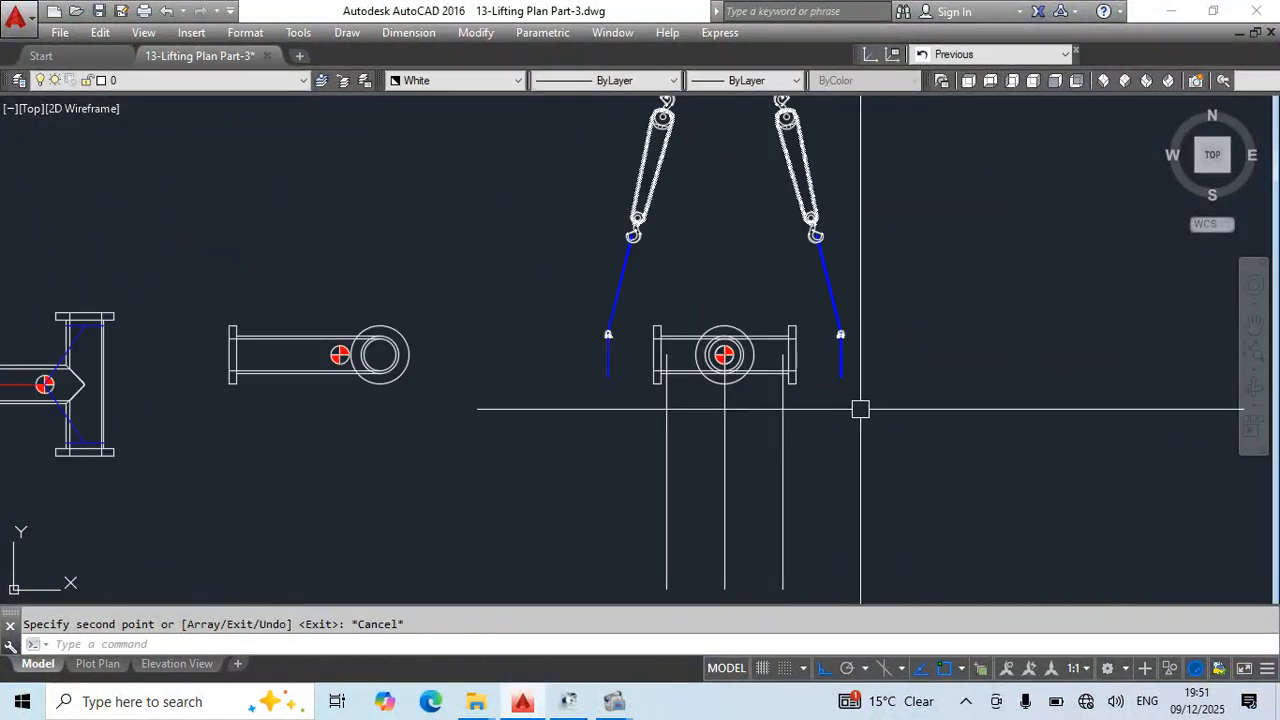
pyautogui.moveTo(775, 303); pyautogui.dragTo(786, 511, button='middle')
pyautogui.scroll(-3, 768, 330)
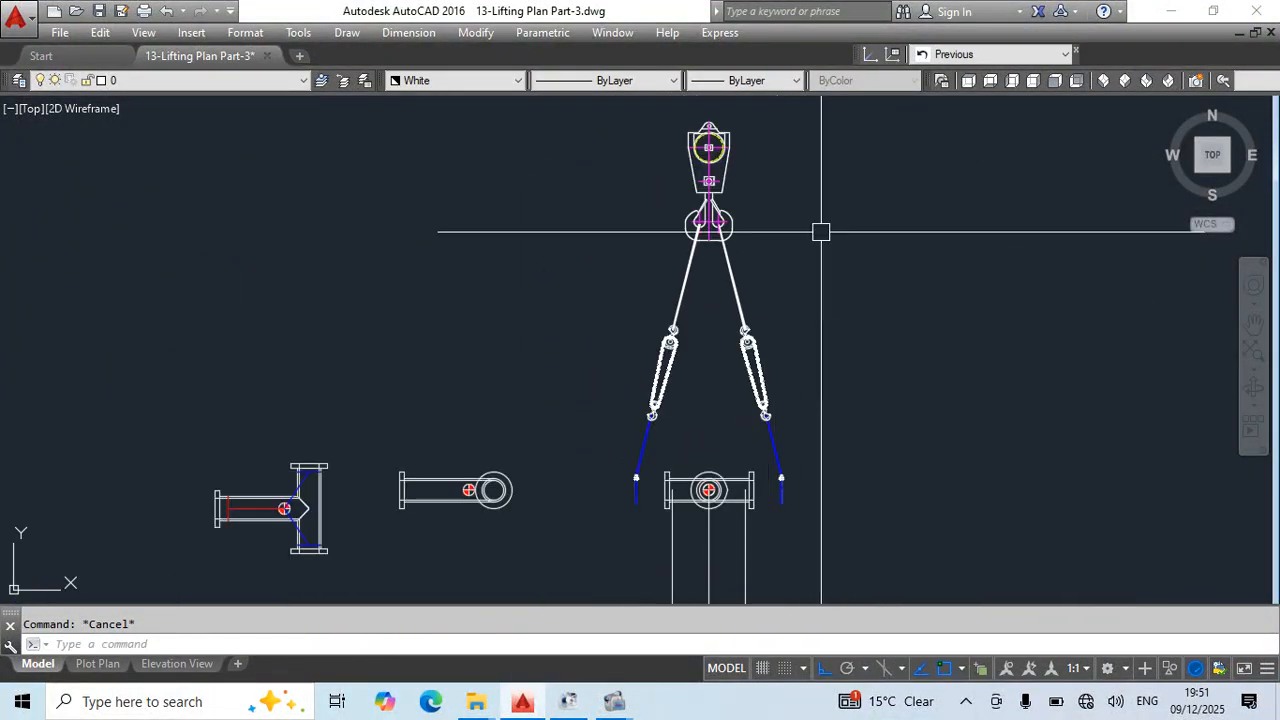
pyautogui.write('c')
pyautogui.press('Return')
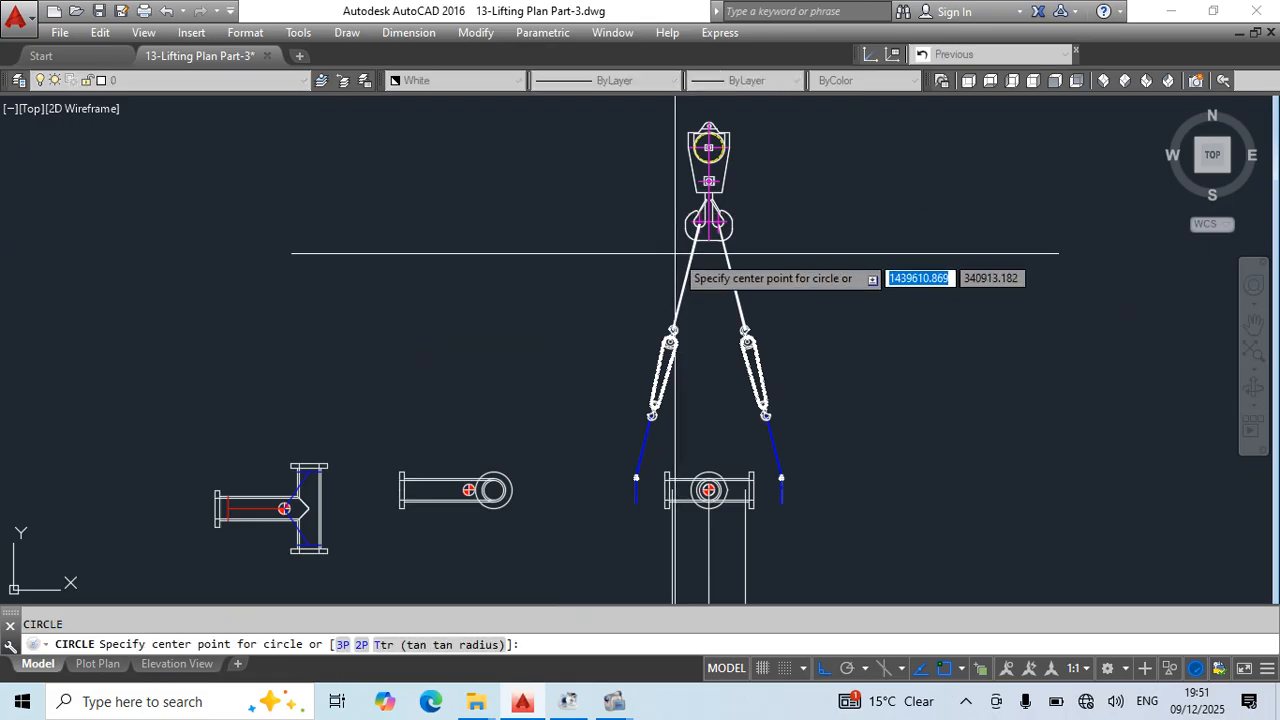
pyautogui.scroll(8, 713, 214)
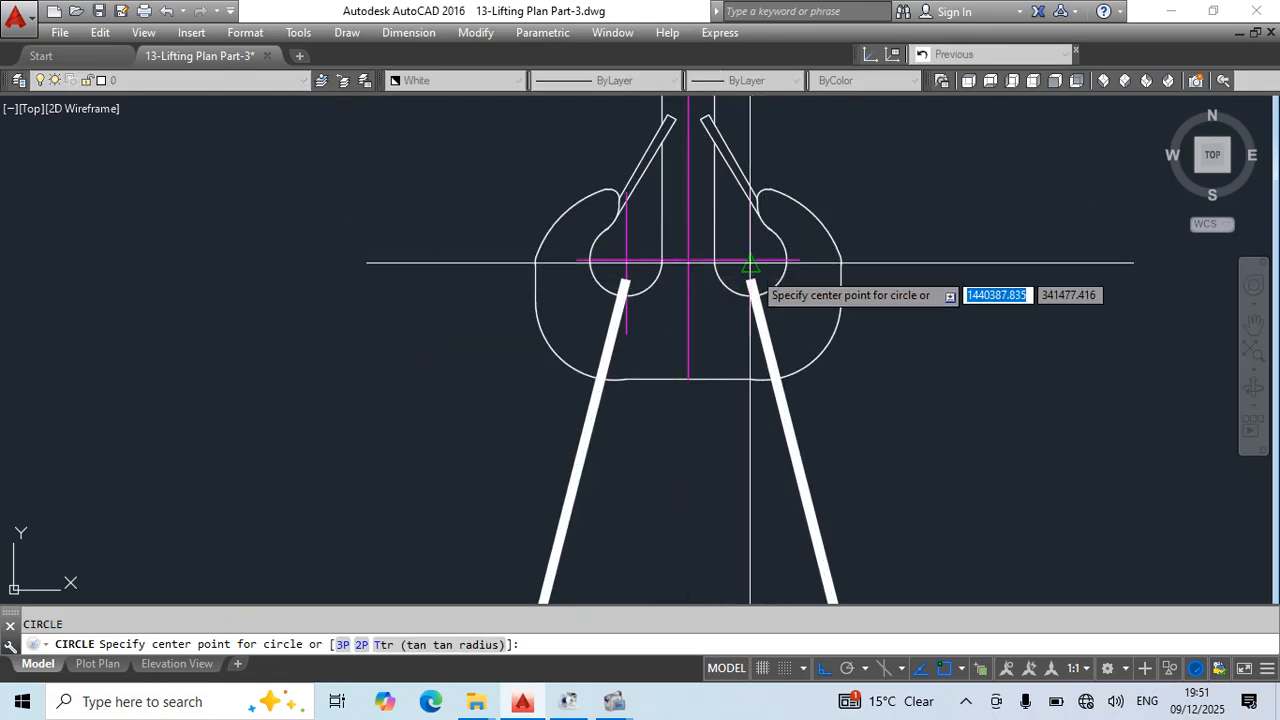
pyautogui.click(750, 264)
pyautogui.scroll(-5, 750, 220)
pyautogui.scroll(6, 806, 432)
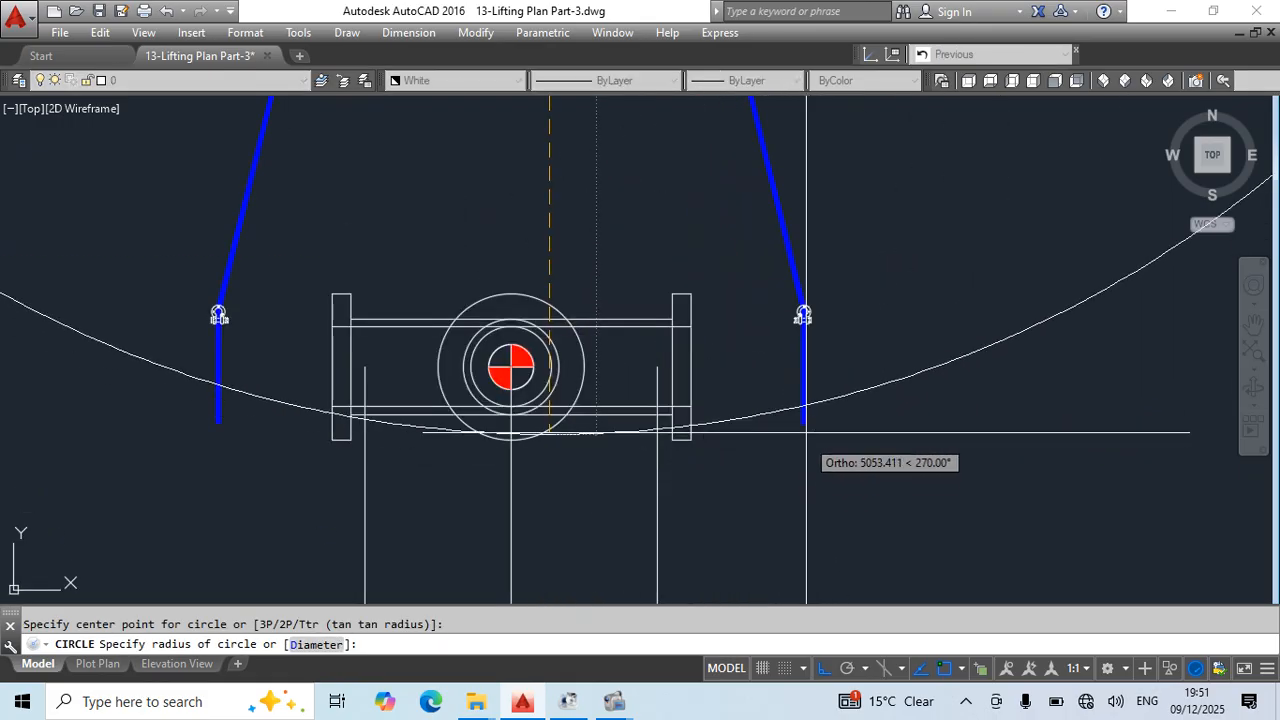
pyautogui.click(808, 428)
pyautogui.scroll(-6, 815, 400)
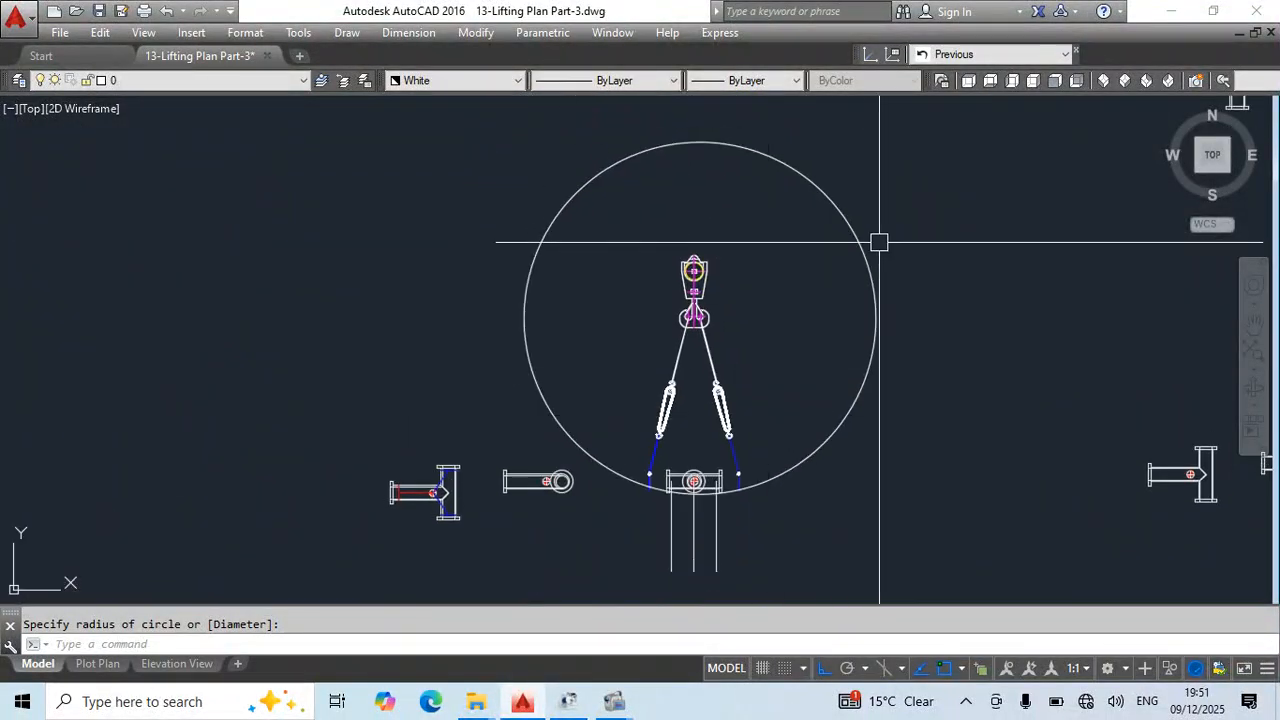
# - Move the copied rigging and the circle straight up until the circle meets the right offset line at the pipe's bottom edge
pyautogui.click(949, 203)
pyautogui.click(629, 437)
pyautogui.scroll(8, 670, 481)
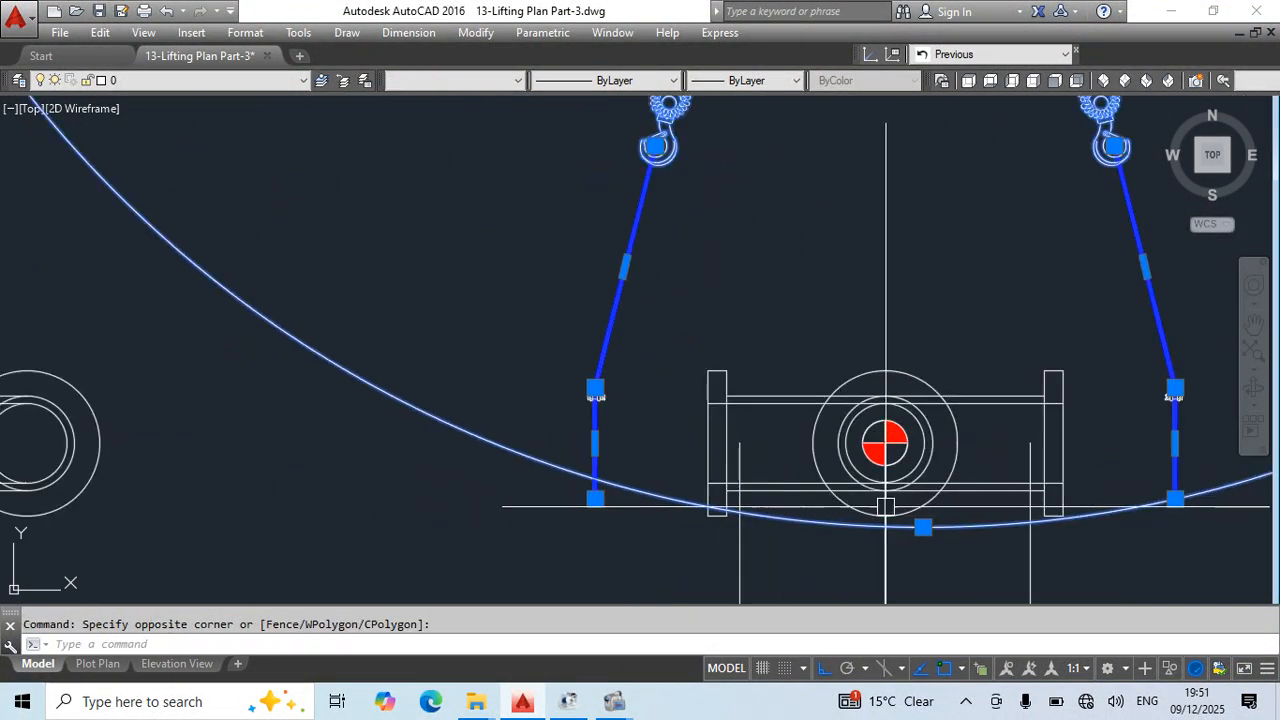
pyautogui.moveTo(994, 539); pyautogui.dragTo(600, 478, button='middle')
pyautogui.write('m')
pyautogui.press('space')
pyautogui.click(863, 537)
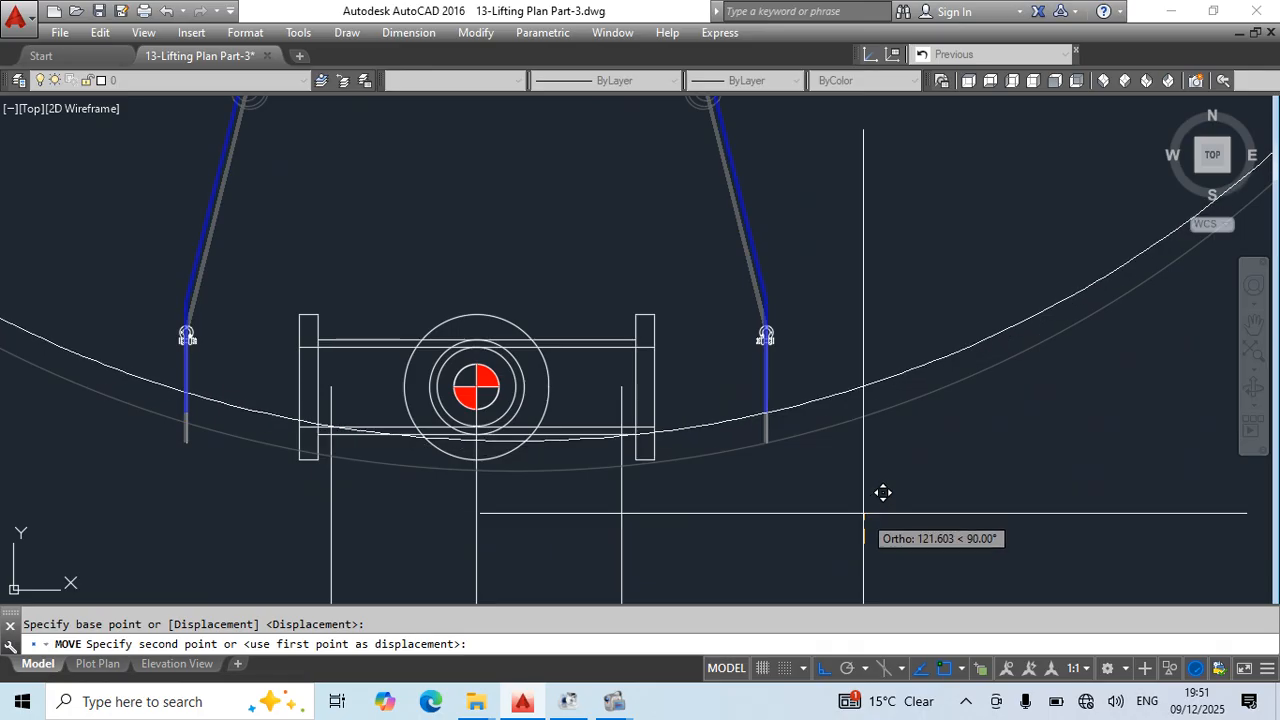
pyautogui.press('Escape')
# - Stretch the right blue sling's lower end to the intersection of the right offset line and the pipe's bottom edge
pyautogui.click(772, 391)
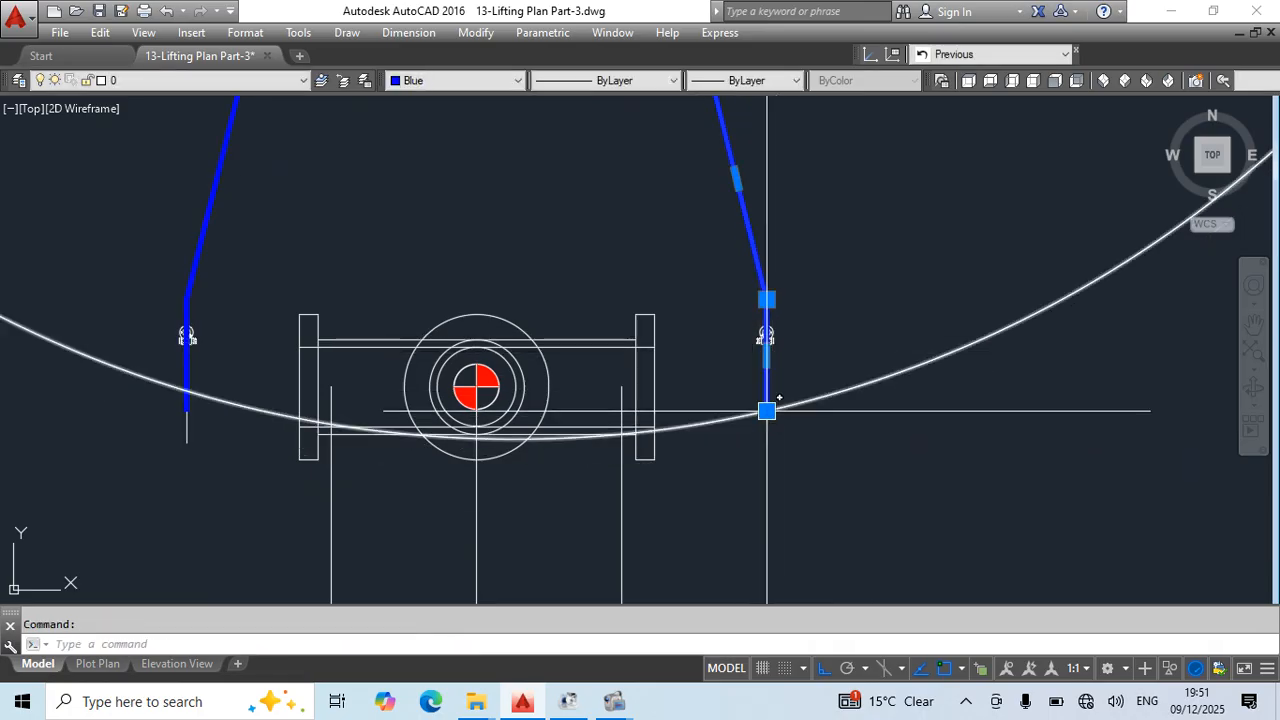
pyautogui.click(766, 411)
pyautogui.scroll(6, 625, 430)
pyautogui.press('Escape')
pyautogui.scroll(-5, 643, 411)
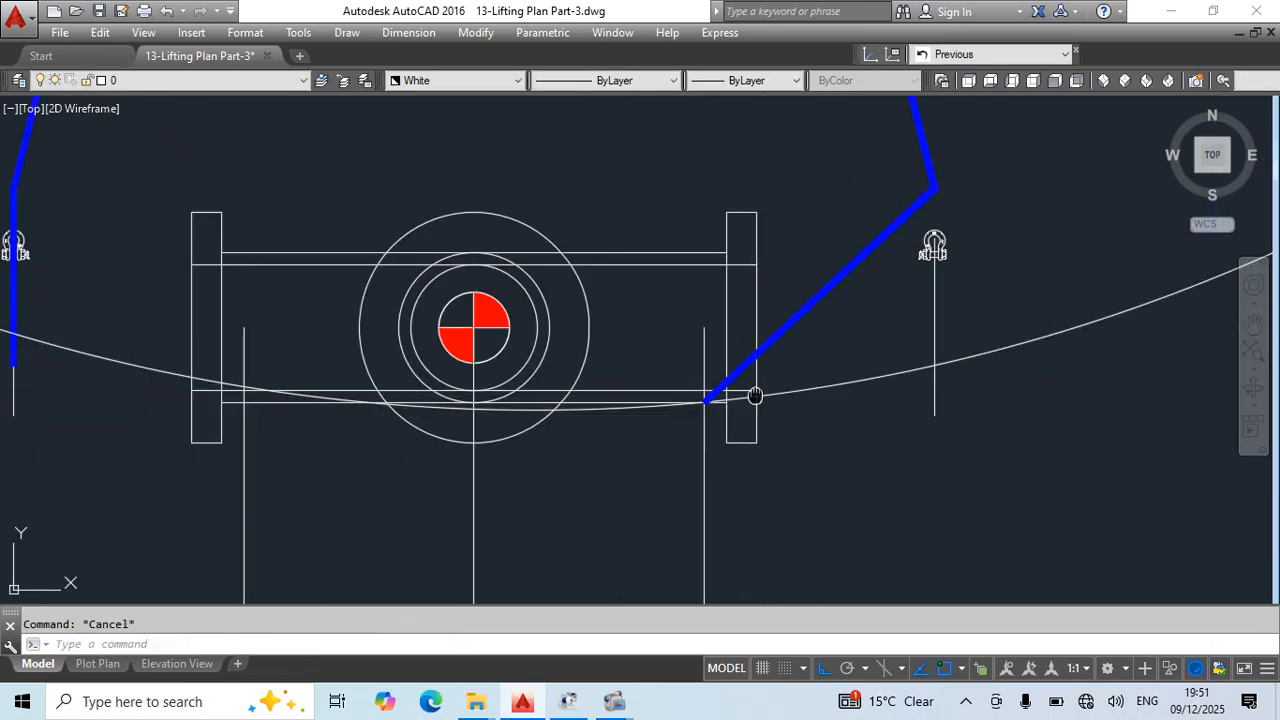
# - Extend the right offset line up to the pipe's top edge and move the right shackle horizontally onto that line
pyautogui.click(695, 397)
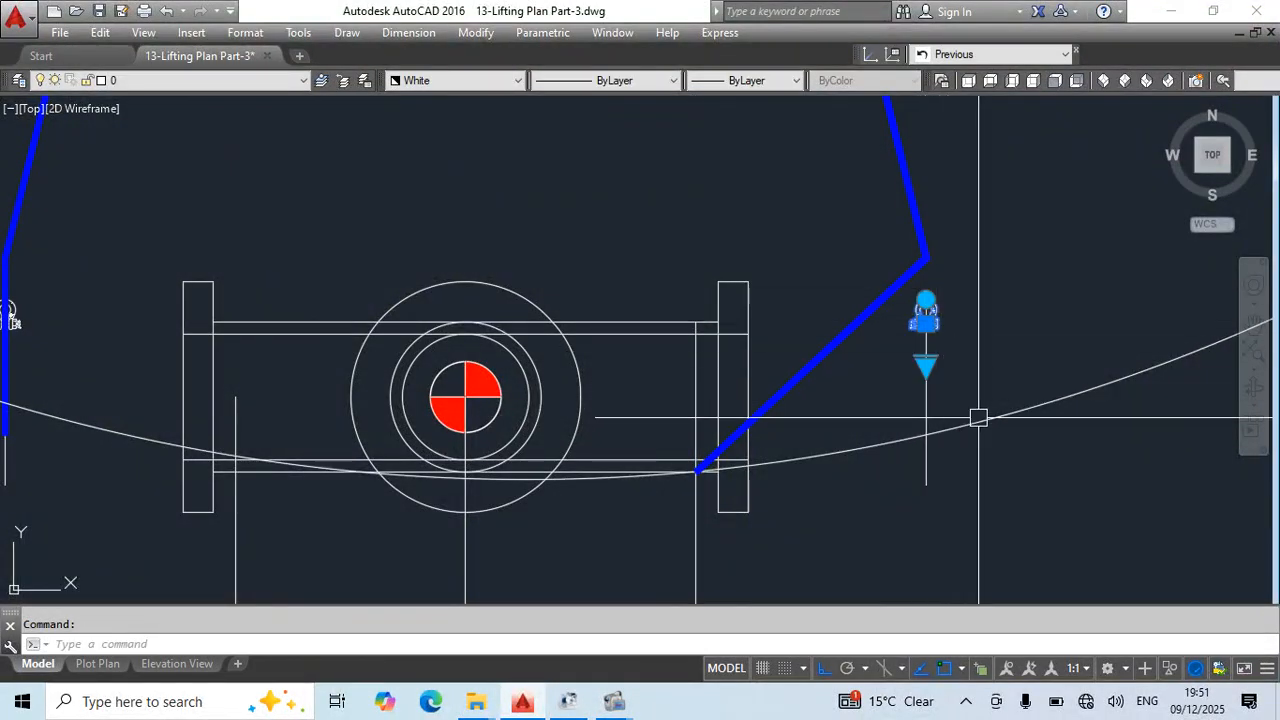
pyautogui.write('m')
pyautogui.press('Return')
pyautogui.click(926, 417)
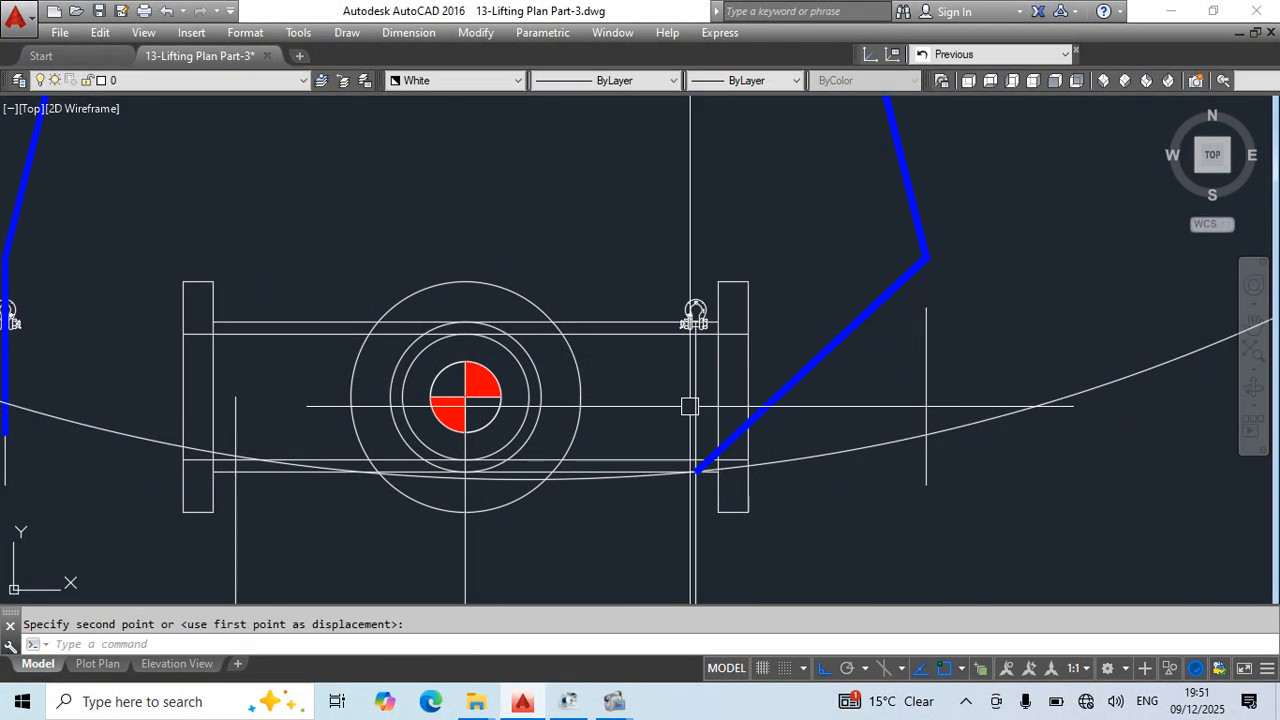
# - Stretch the bend point of the right blue sling into the bow of the relocated shackle
pyautogui.click(926, 258)
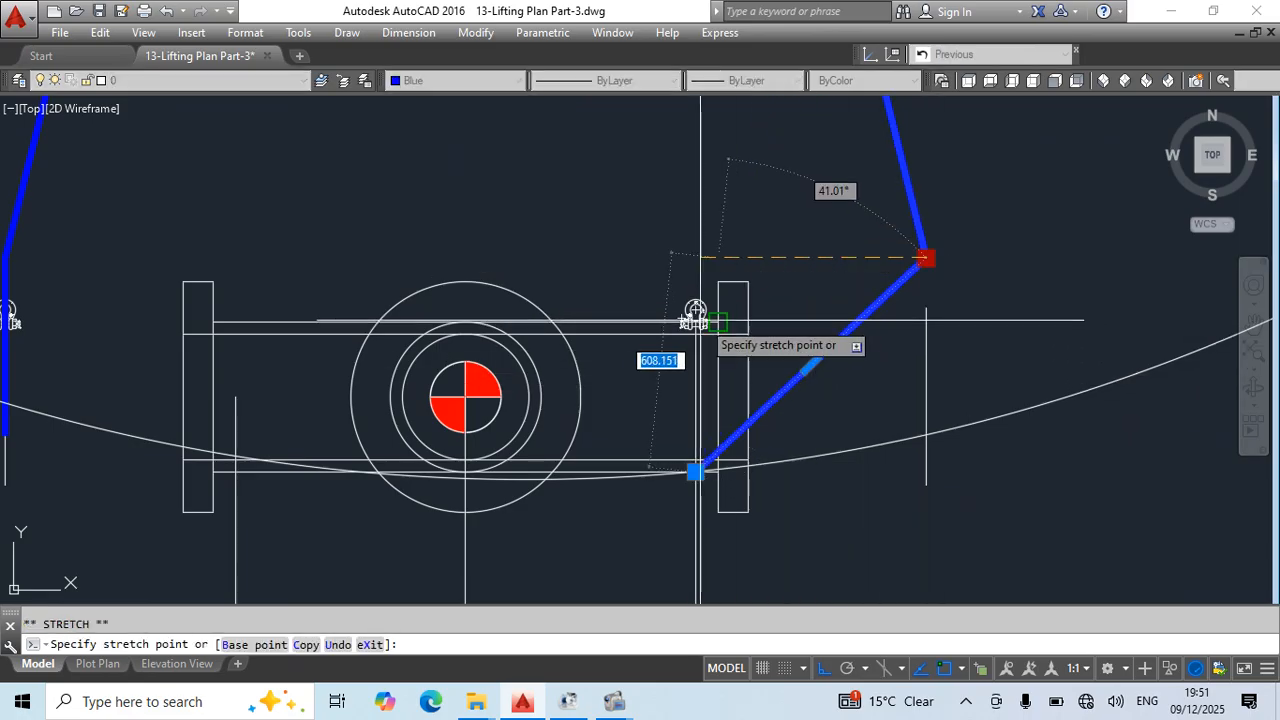
pyautogui.scroll(7, 697, 314)
pyautogui.scroll(-7, 551, 270)
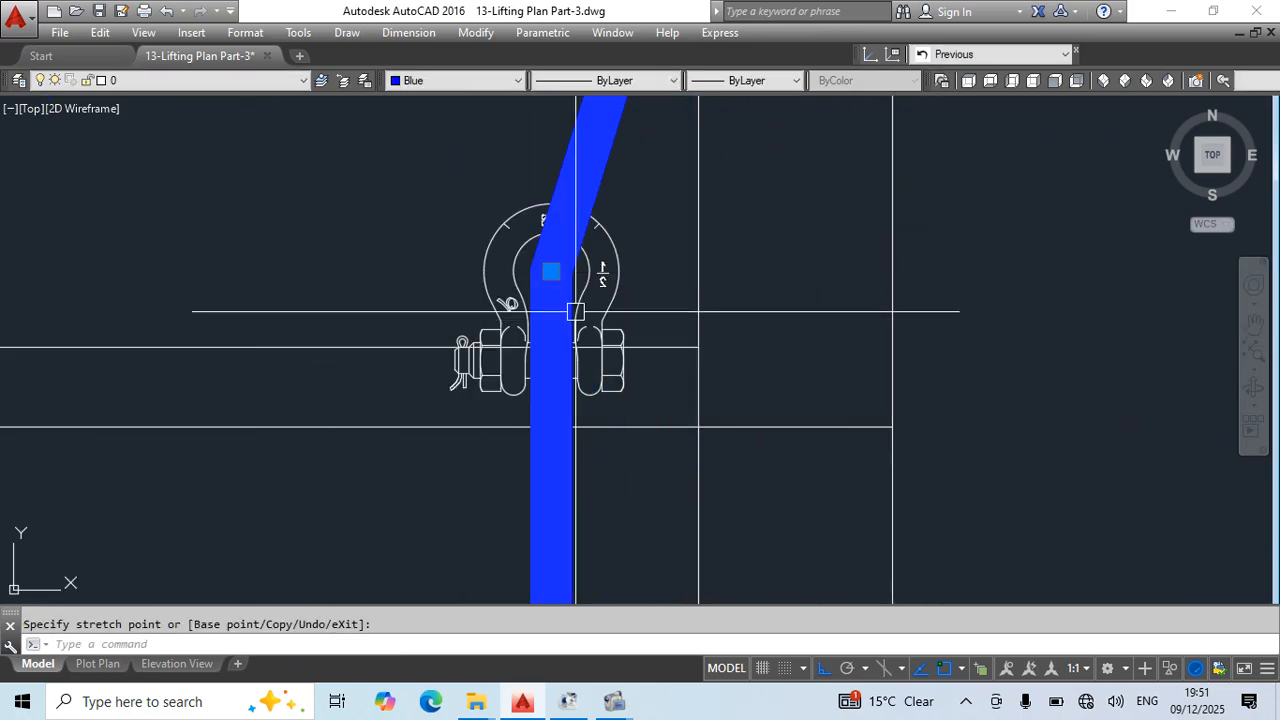
pyautogui.press('Escape')
pyautogui.scroll(2, 803, 507)
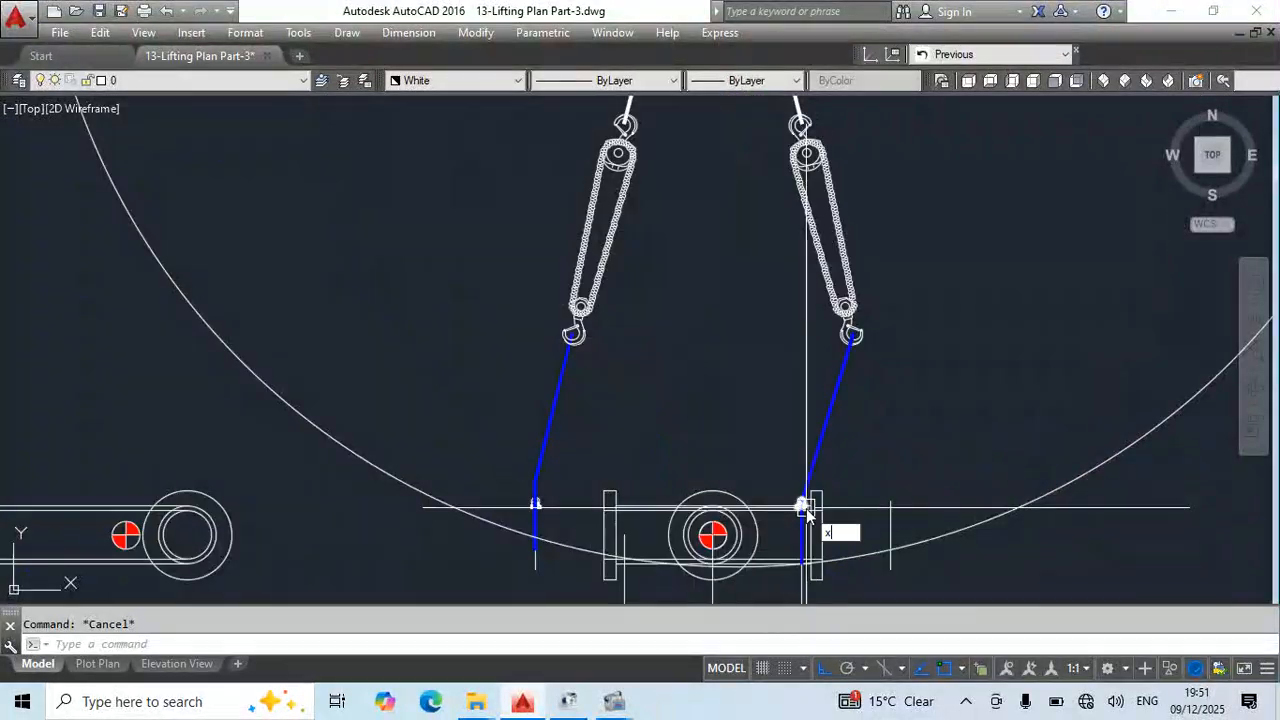
pyautogui.write('xl')
pyautogui.press('Return')
pyautogui.scroll(8, 803, 507)
pyautogui.press('Escape')
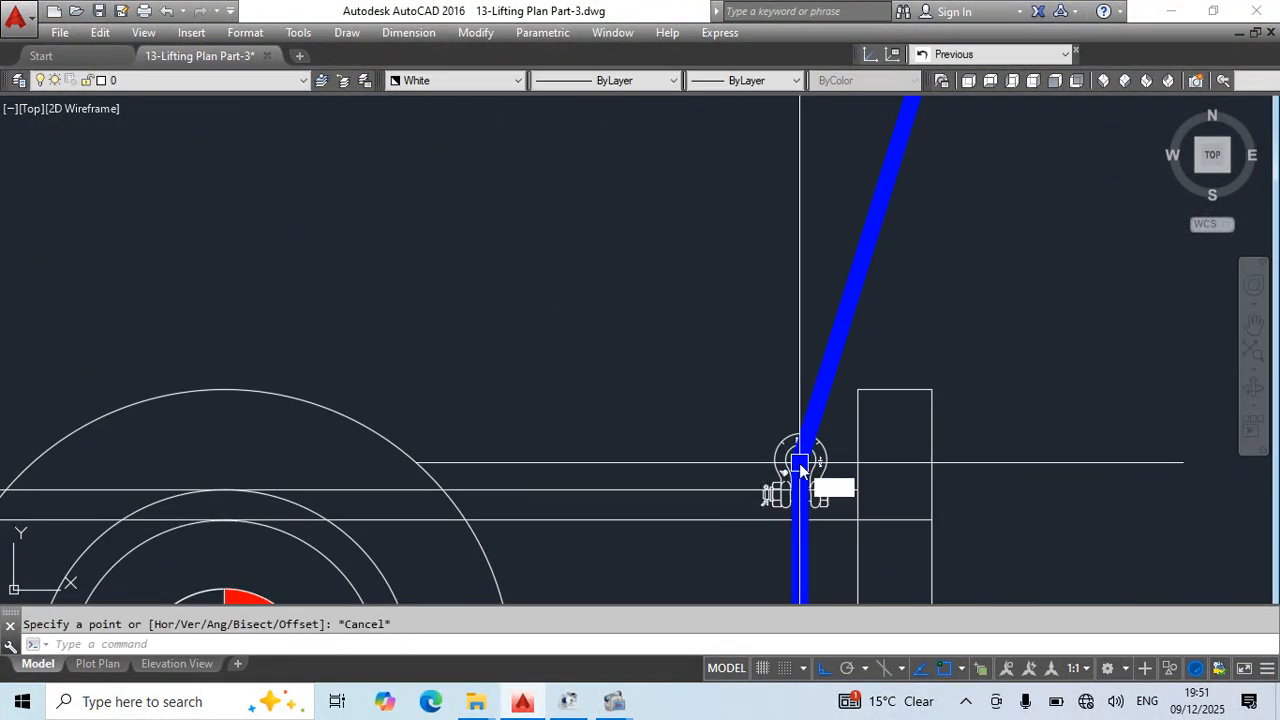
# - Draw a circle centred on the right sling's bend point in the shackle, with its radius reaching the sling's upper end at the chain-block hook
pyautogui.write('c')
pyautogui.press('Return')
pyautogui.click(800, 460)
pyautogui.scroll(-8, 820, 290)
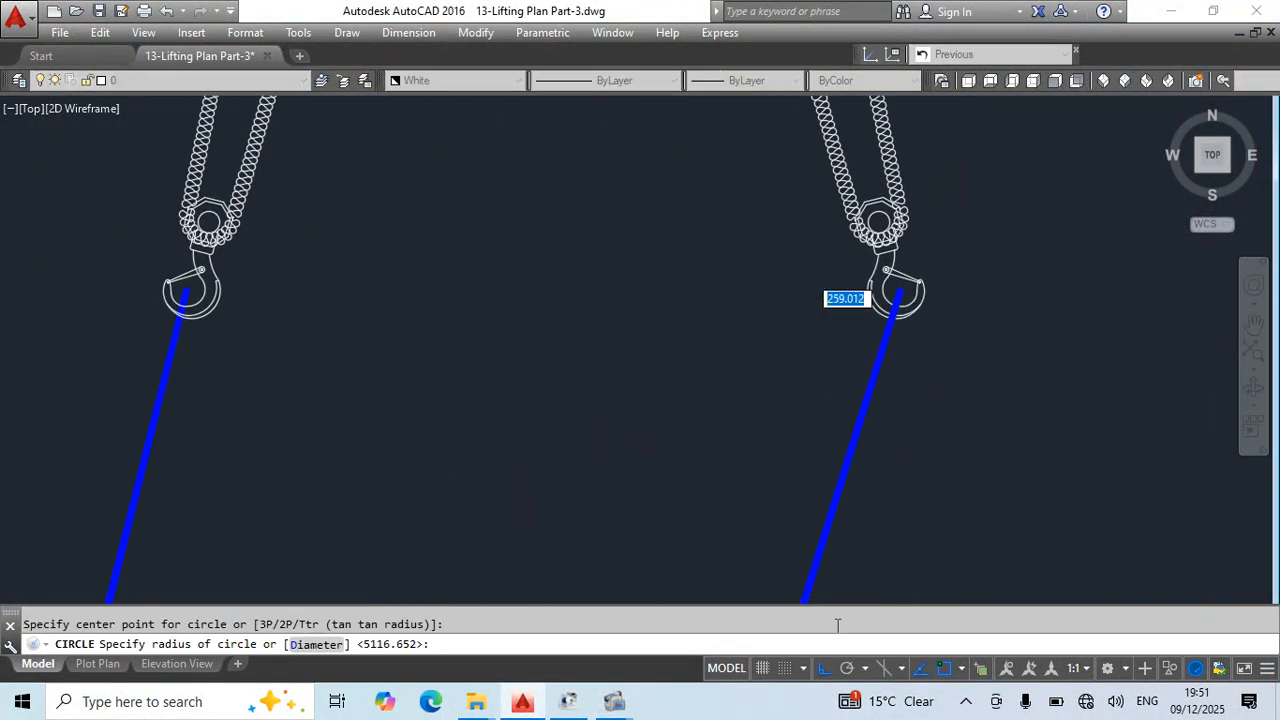
pyautogui.click(899, 295)
pyautogui.press('Escape')
# - Draw a construction line from the right blue sling's bend point in the shackle through the centre of the crane block's right hook
pyautogui.scroll(-3, 692, 318)
pyautogui.write('xl')
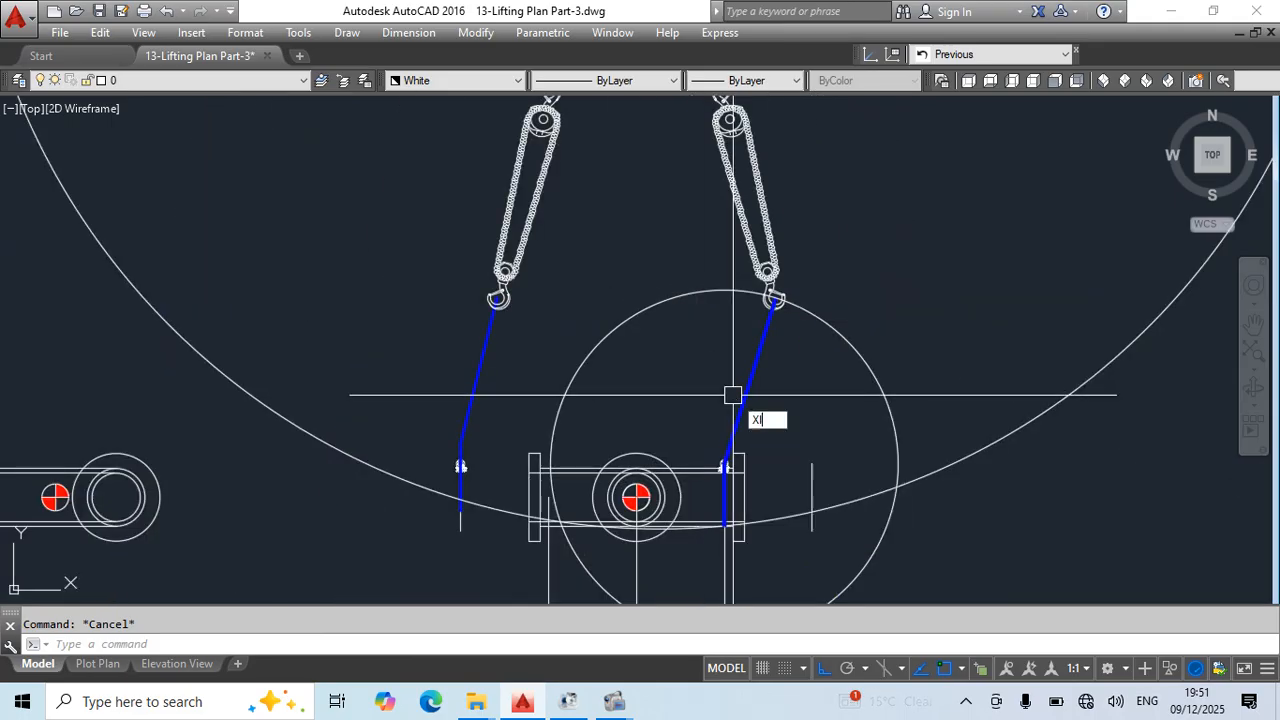
pyautogui.press('Return')
pyautogui.scroll(8, 723, 470)
pyautogui.click(735, 428)
pyautogui.scroll(-6, 729, 312)
pyautogui.moveTo(731, 342); pyautogui.dragTo(713, 482, button='middle')
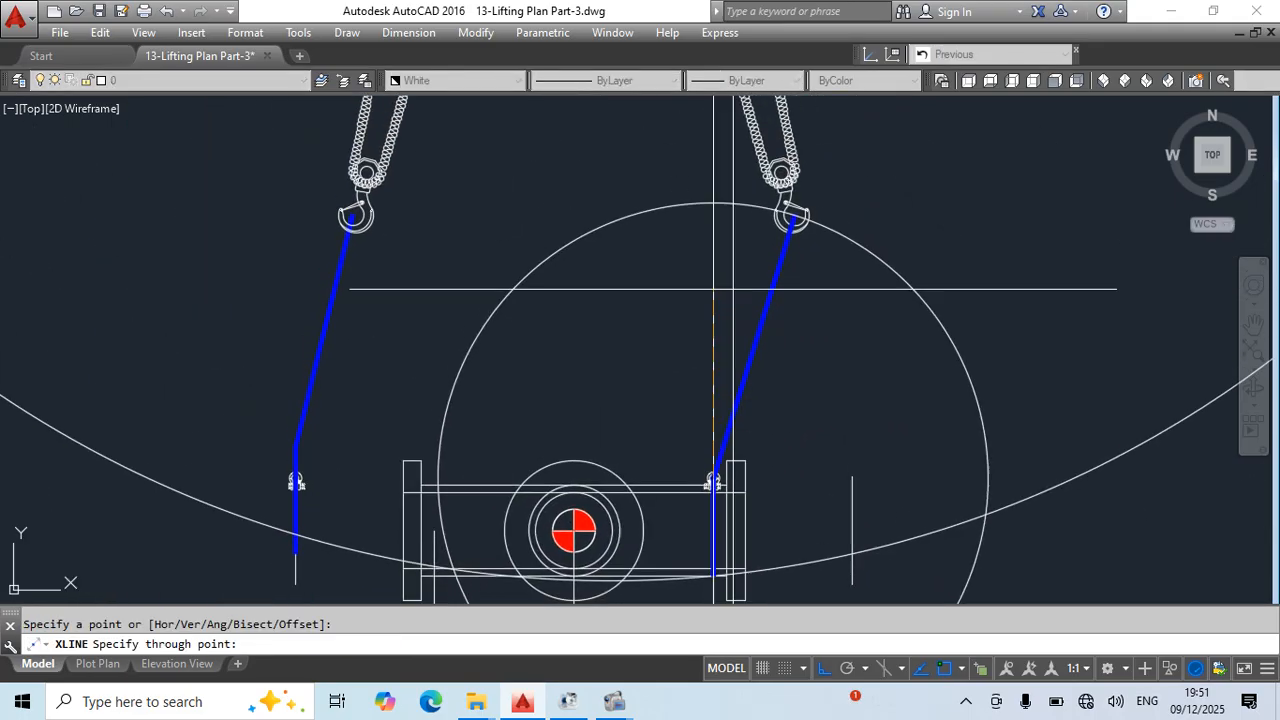
pyautogui.click(824, 668)
pyautogui.scroll(5, 750, 360)
pyautogui.scroll(-5, 705, 400)
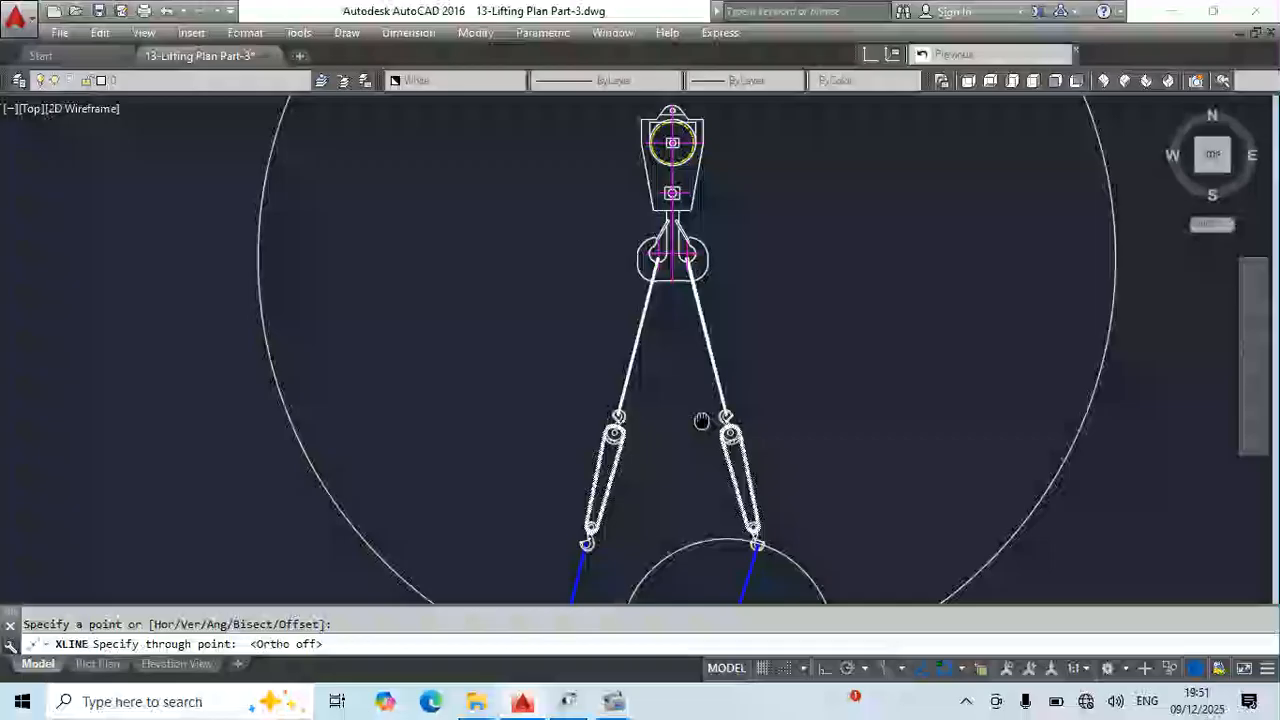
pyautogui.scroll(3, 690, 300)
pyautogui.scroll(5, 690, 255)
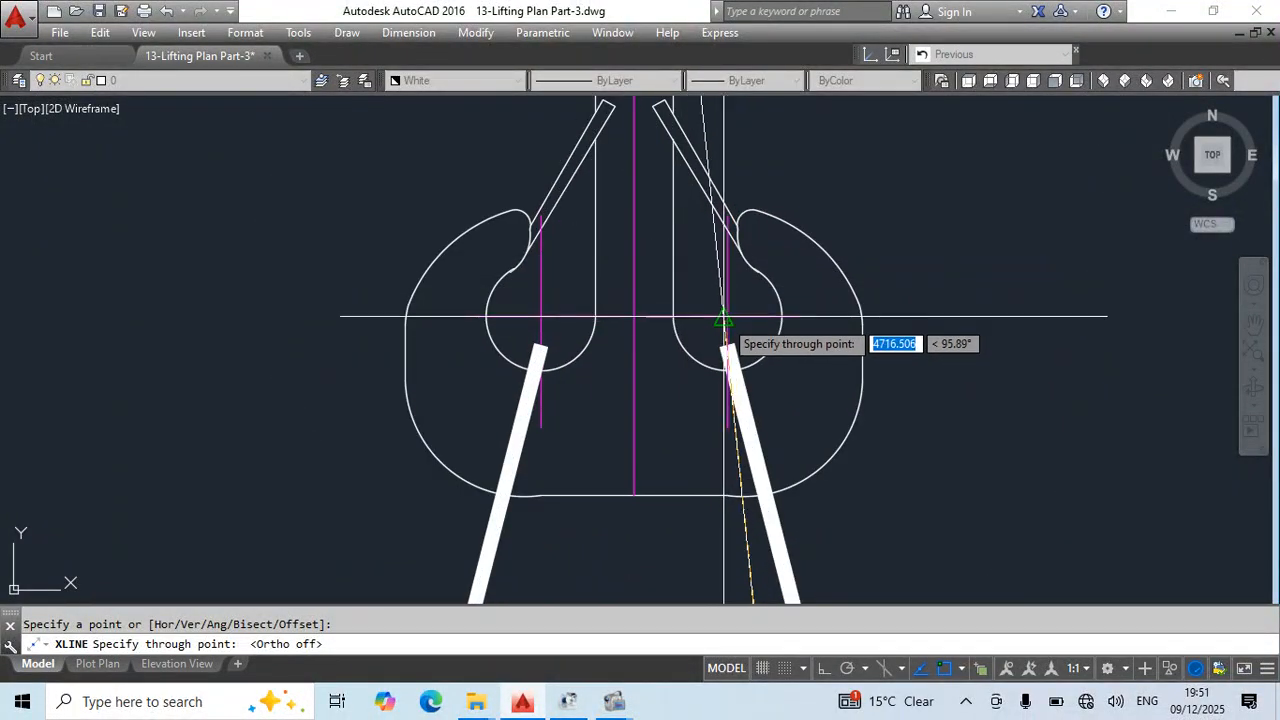
pyautogui.click(727, 316)
pyautogui.press('Escape')
# - Draw a circle about the right white sling's upper end through its lower end, and stretch that lower end to the circle's intersection with the construction line
pyautogui.scroll(-5, 712, 235)
pyautogui.moveTo(794, 418); pyautogui.dragTo(736, 379, button='middle')
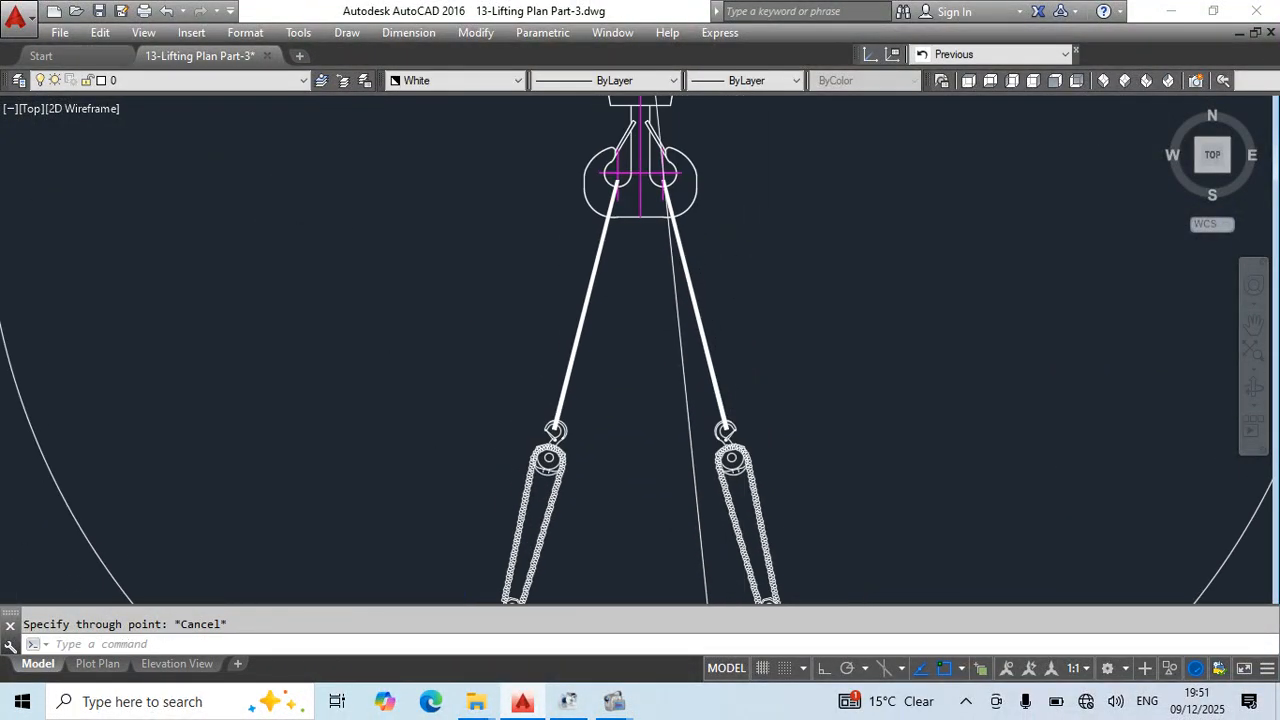
pyautogui.press('Return')
pyautogui.scroll(5, 669, 187)
pyautogui.click(643, 176)
pyautogui.scroll(-5, 692, 194)
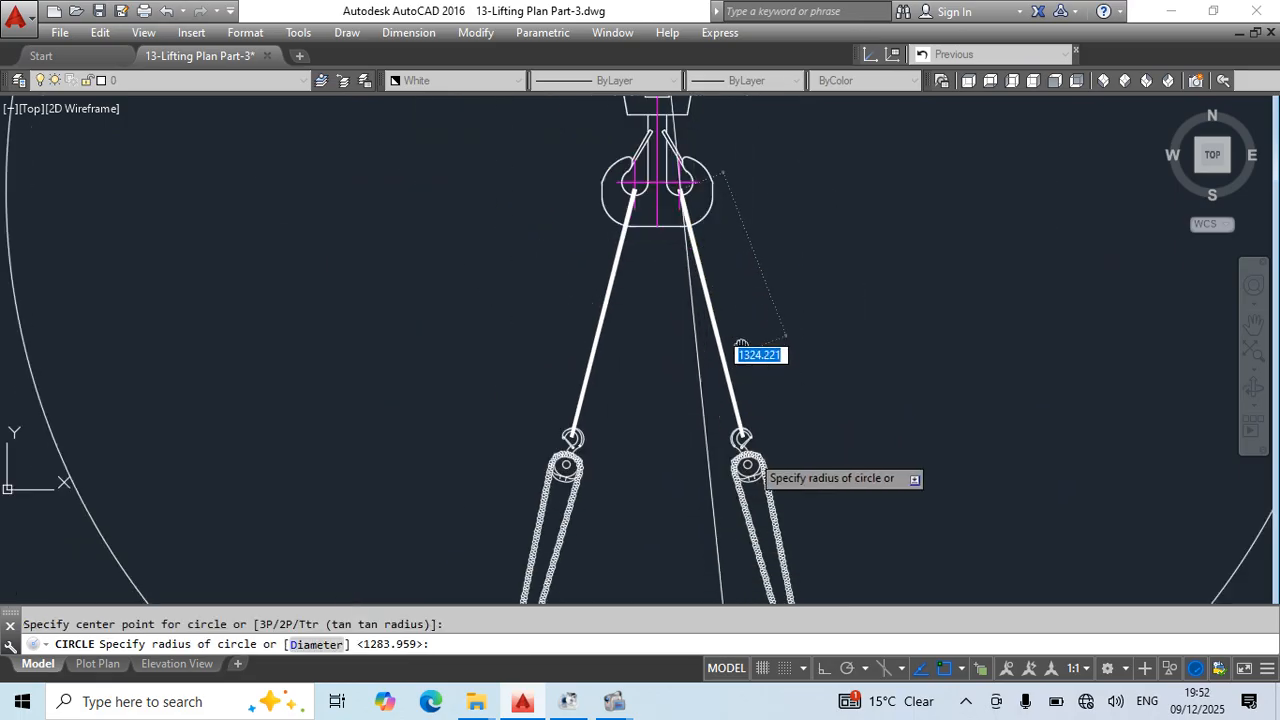
pyautogui.scroll(5, 742, 457)
pyautogui.click(754, 360)
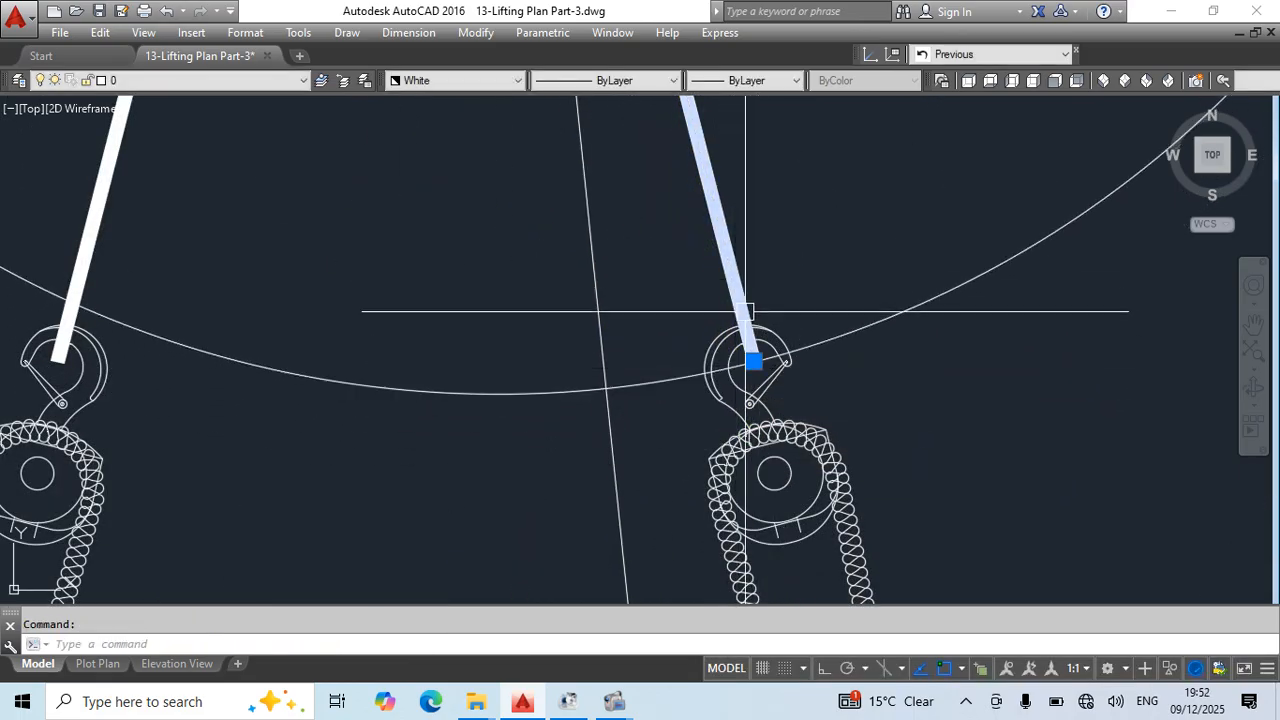
pyautogui.click(606, 388)
pyautogui.press('Escape')
# - Stretch the right blue sling's upper end to the intersection of the small circle and construction line, and delete that circle
pyautogui.scroll(-5, 765, 420)
pyautogui.moveTo(802, 562); pyautogui.dragTo(722, 226, button='middle')
pyautogui.click(765, 367)
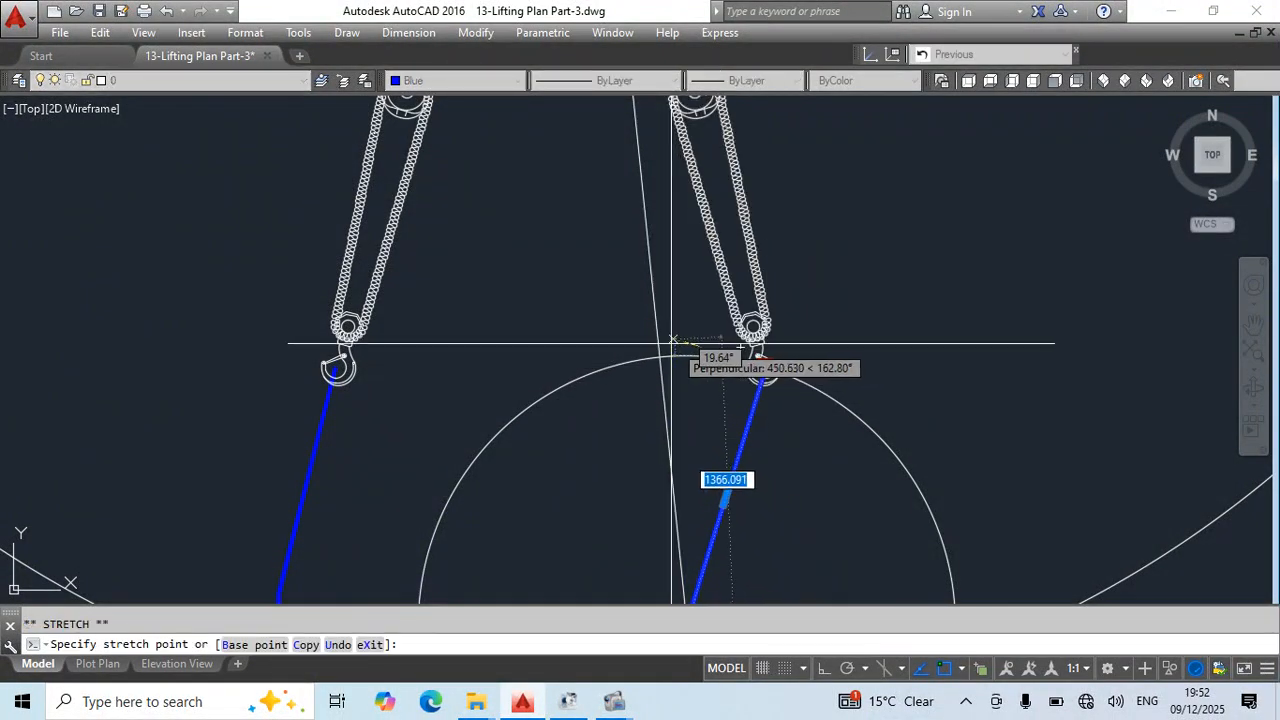
pyautogui.press('Escape')
pyautogui.click(886, 380)
pyautogui.click(849, 429)
pyautogui.press('Delete')
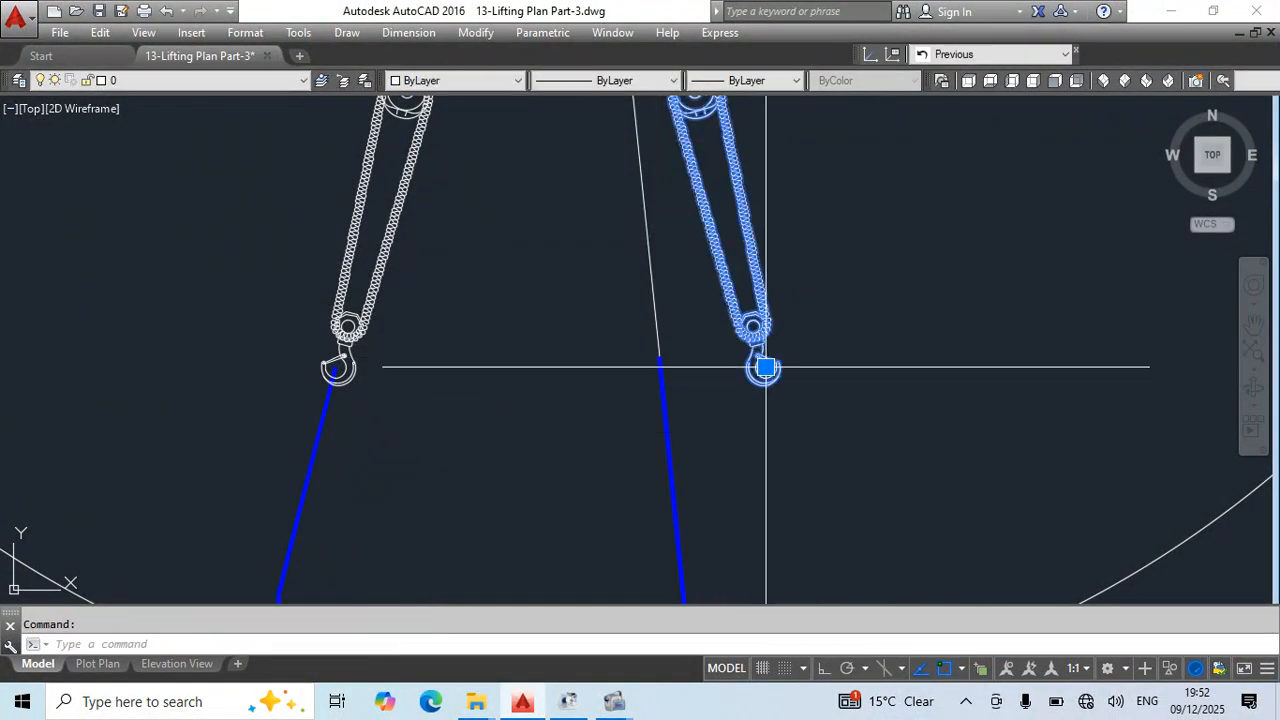
# - Fit the right chain block between the slings, placing its lower hook at the blue sling's top and its upper hook at the white sling's end
pyautogui.click(765, 367)
pyautogui.click(659, 357)
pyautogui.scroll(-4, 574, 142)
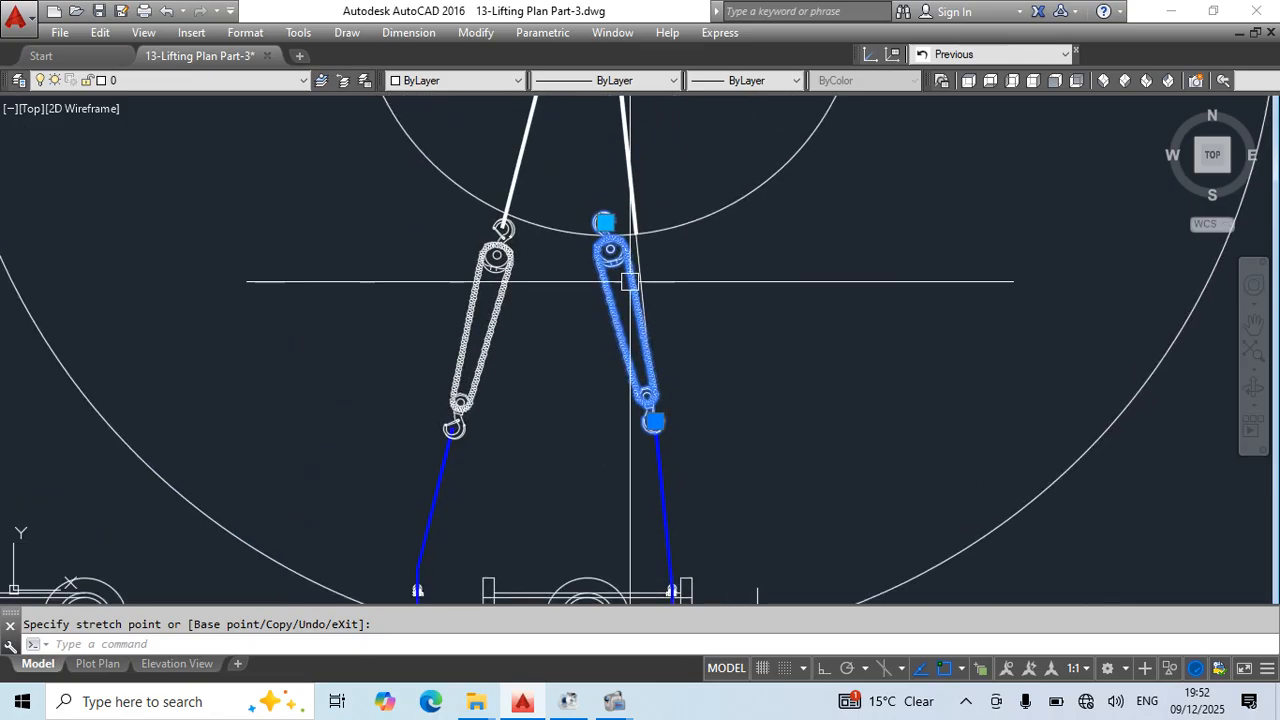
pyautogui.scroll(5, 607, 243)
pyautogui.click(601, 167)
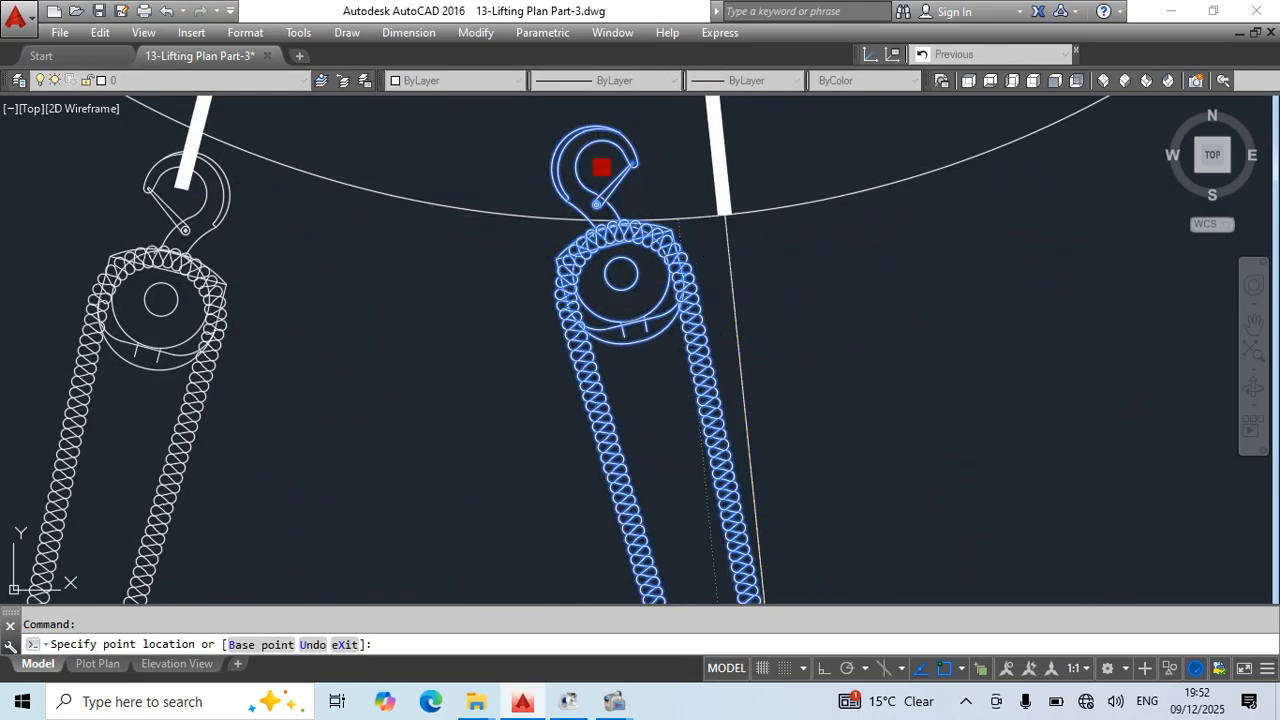
pyautogui.click(725, 215)
pyautogui.press('Escape')
# - Erase the construction circle around the crane block's right hook
pyautogui.scroll(-6, 831, 252)
pyautogui.moveTo(903, 300); pyautogui.dragTo(854, 346, button='middle')
pyautogui.click(903, 314)
pyautogui.click(854, 234)
pyautogui.write('e')
# - Erase the old left-hand rigging: white sling, chain block, blue sling and shackle
pyautogui.moveTo(691, 251); pyautogui.dragTo(526, 350)
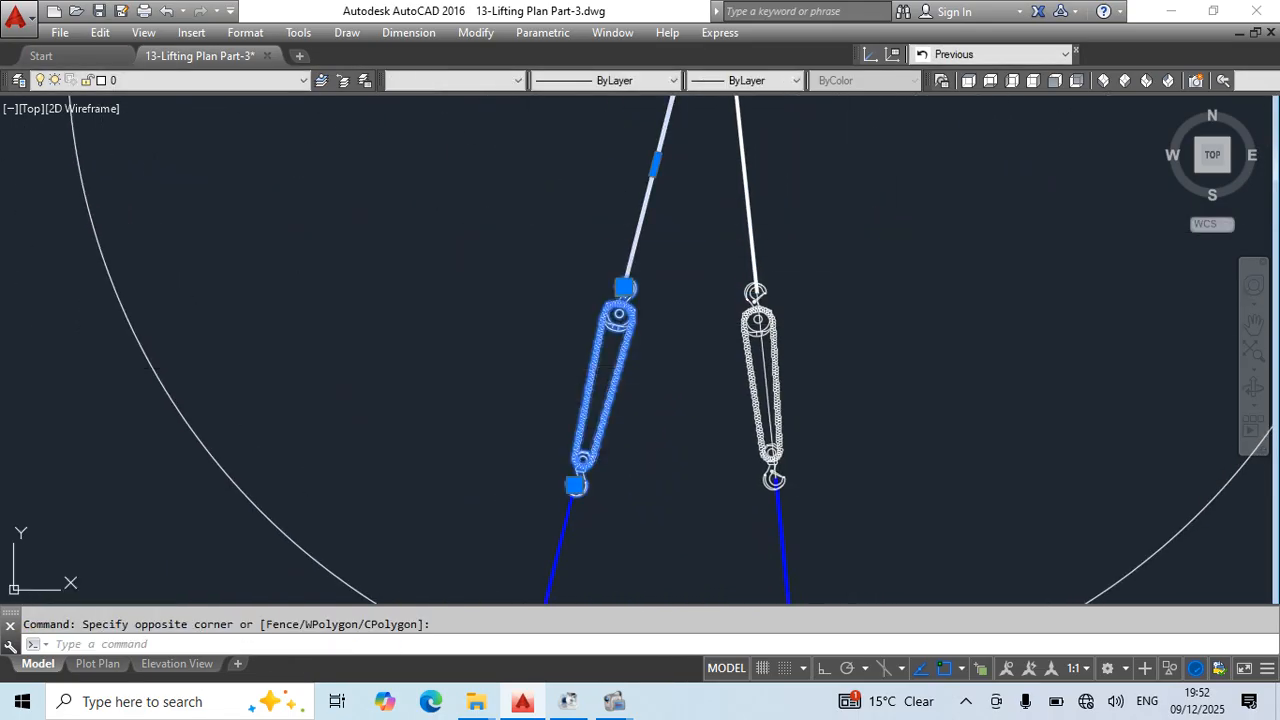
pyautogui.write('e')
pyautogui.scroll(-4, 652, 344)
pyautogui.scroll(6, 606, 423)
pyautogui.click(605, 493)
pyautogui.click(558, 552)
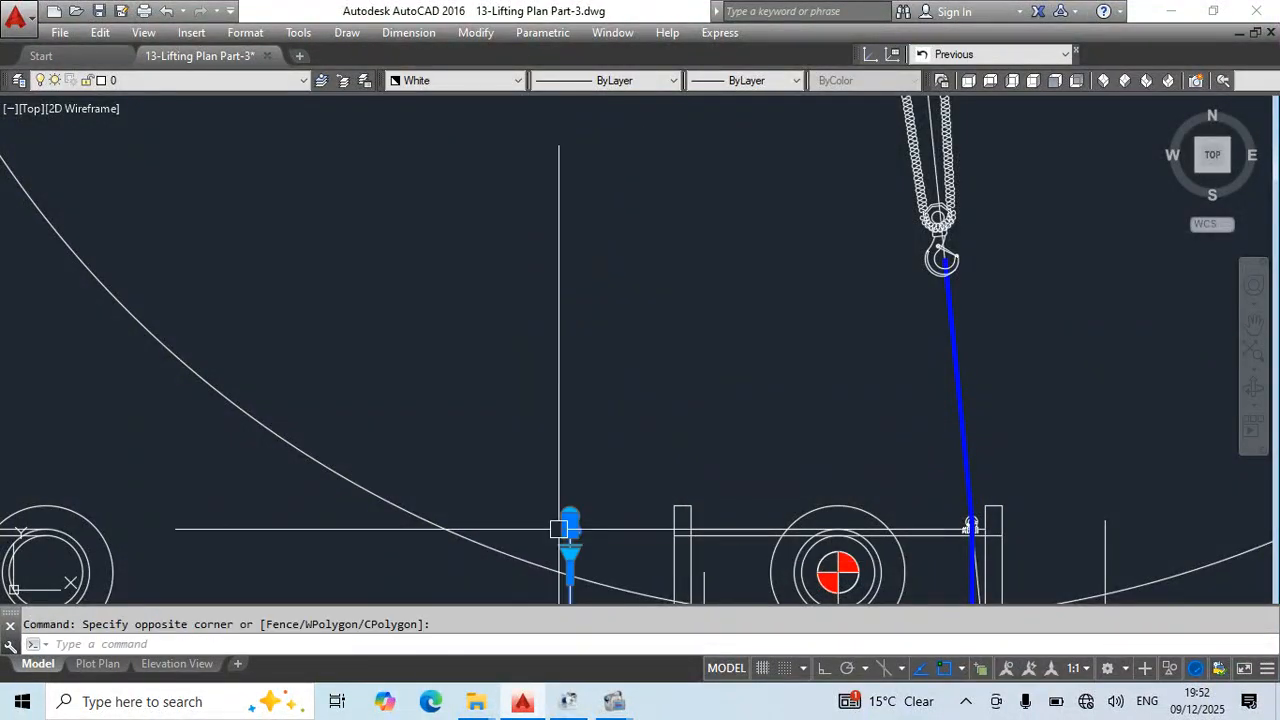
pyautogui.write('e')
# - Erase the large construction circle surrounding the rigging
pyautogui.scroll(-4, 708, 345)
pyautogui.moveTo(760, 368); pyautogui.dragTo(700, 571, button='middle')
pyautogui.moveTo(1049, 307); pyautogui.dragTo(904, 178, button='middle')
pyautogui.click(951, 334)
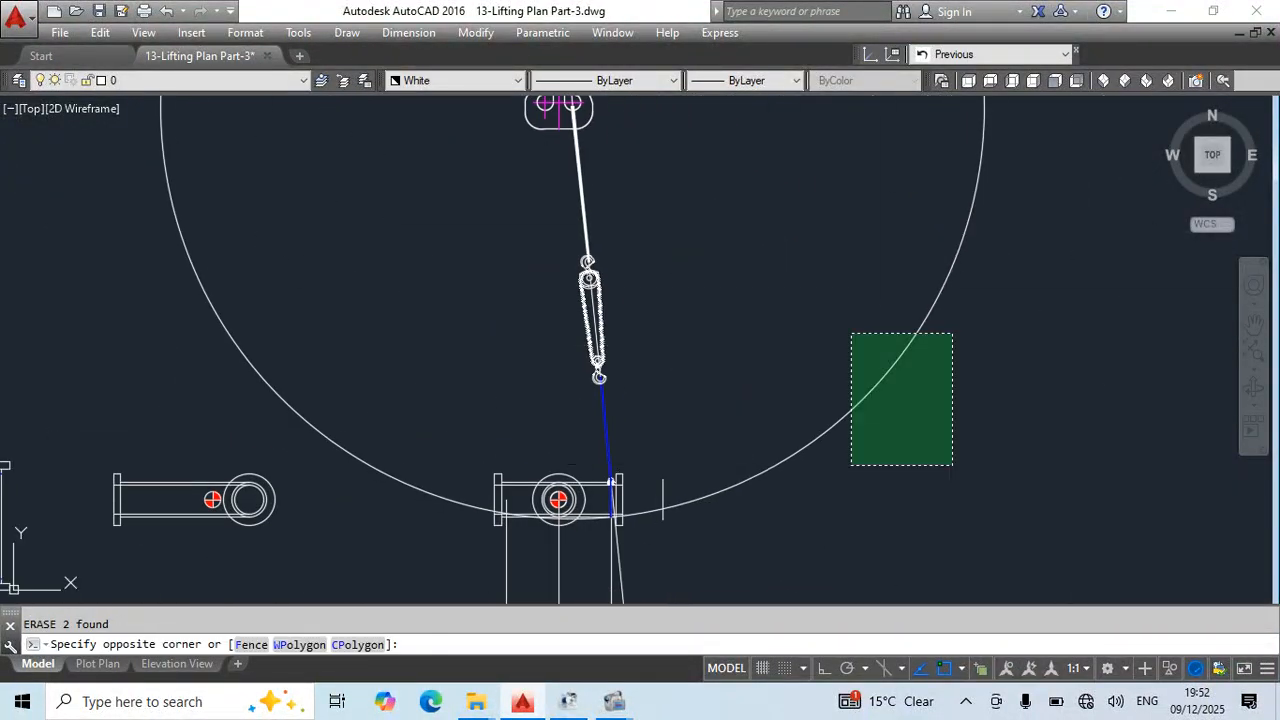
pyautogui.click(851, 466)
pyautogui.write('e')
# - Erase the sloping construction line and the vertical reference lines extending below the pipe spool
pyautogui.moveTo(720, 466); pyautogui.dragTo(831, 355, button='middle')
pyautogui.click(803, 471)
pyautogui.click(593, 526)
pyautogui.write('e')
pyautogui.press('space')
# - Move the right shackle slightly downward along the blue sling at the pipe's upper edge
pyautogui.scroll(4, 760, 355)
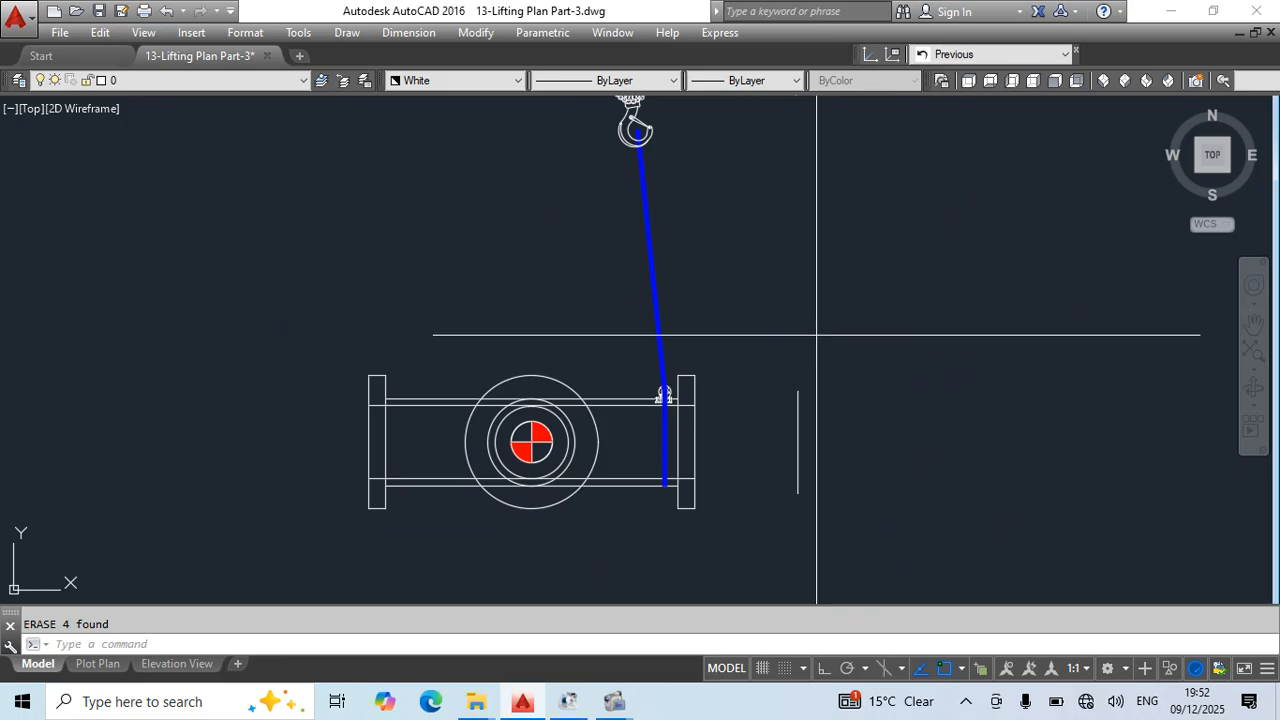
pyautogui.scroll(4, 652, 395)
pyautogui.moveTo(705, 470); pyautogui.dragTo(620, 325, button='middle')
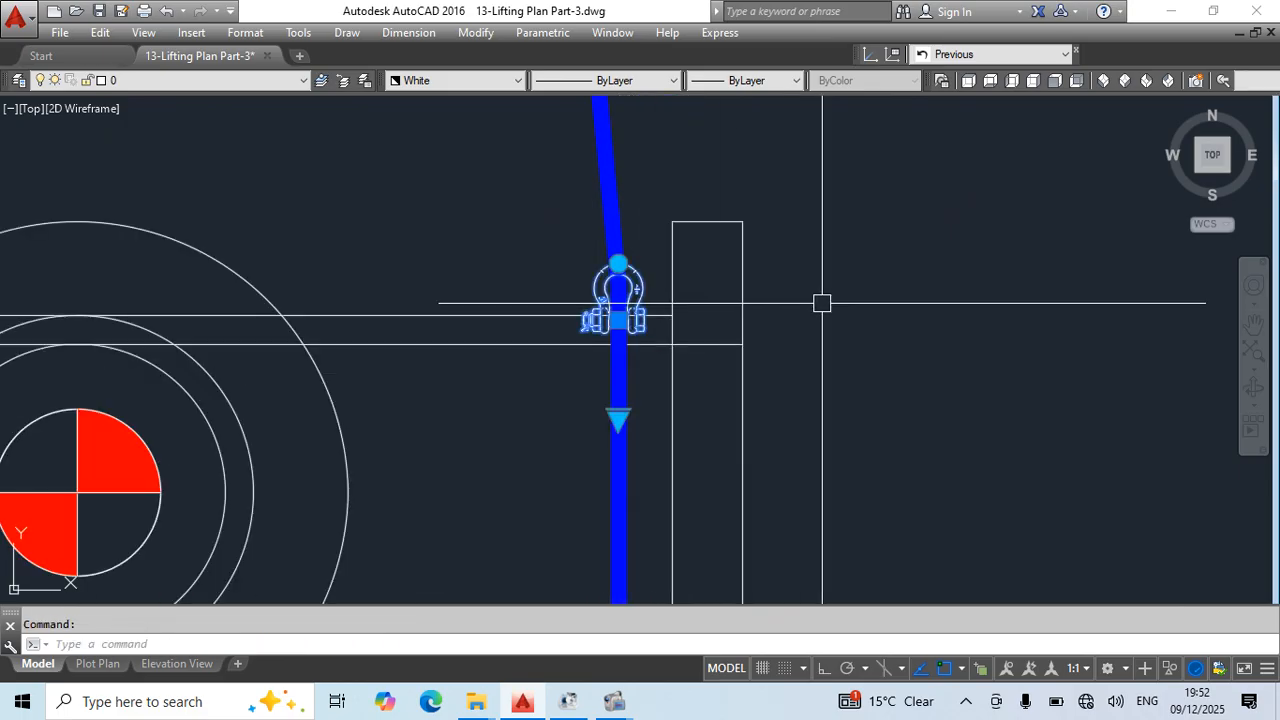
pyautogui.write('m')
pyautogui.click(845, 246)
pyautogui.click(847, 287)
pyautogui.press('Escape')
# - Mirror the right shackle, blue sling, chain block and white sling about the crane block's vertical centreline, keeping the source objects
pyautogui.scroll(-5, 798, 300)
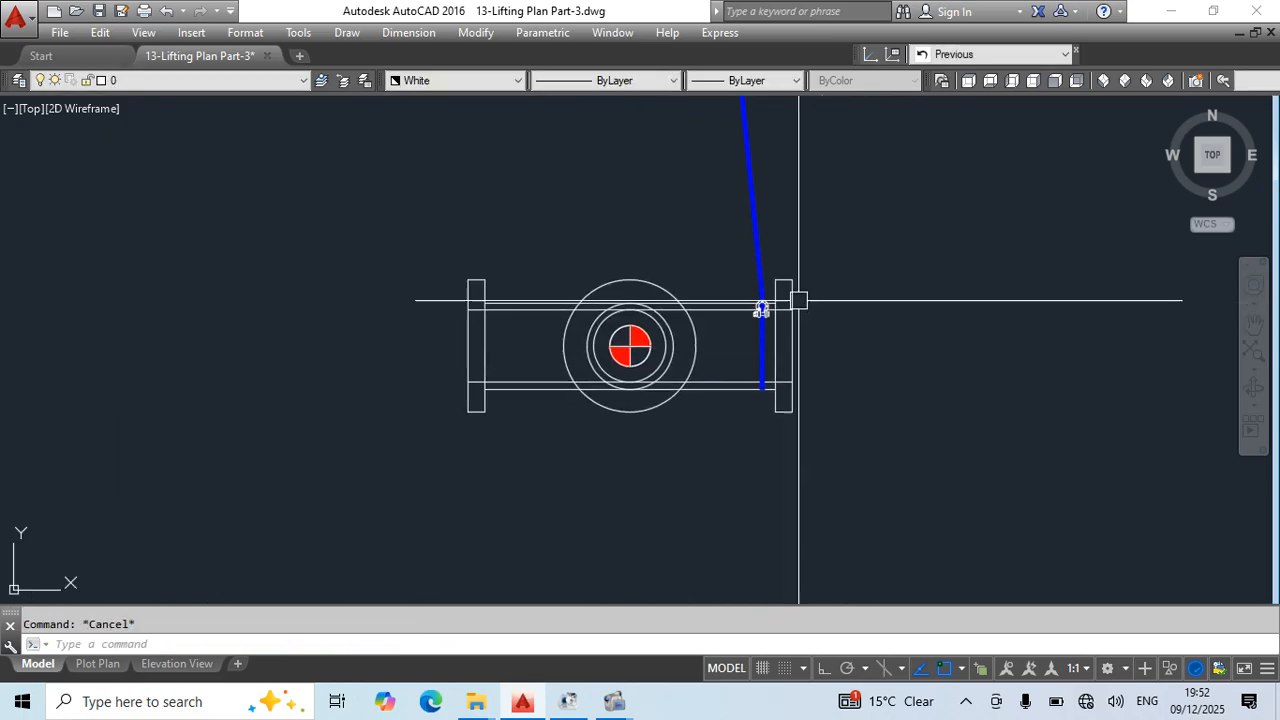
pyautogui.click(686, 247)
pyautogui.click(810, 438)
pyautogui.moveTo(931, 271); pyautogui.dragTo(943, 592, button='middle')
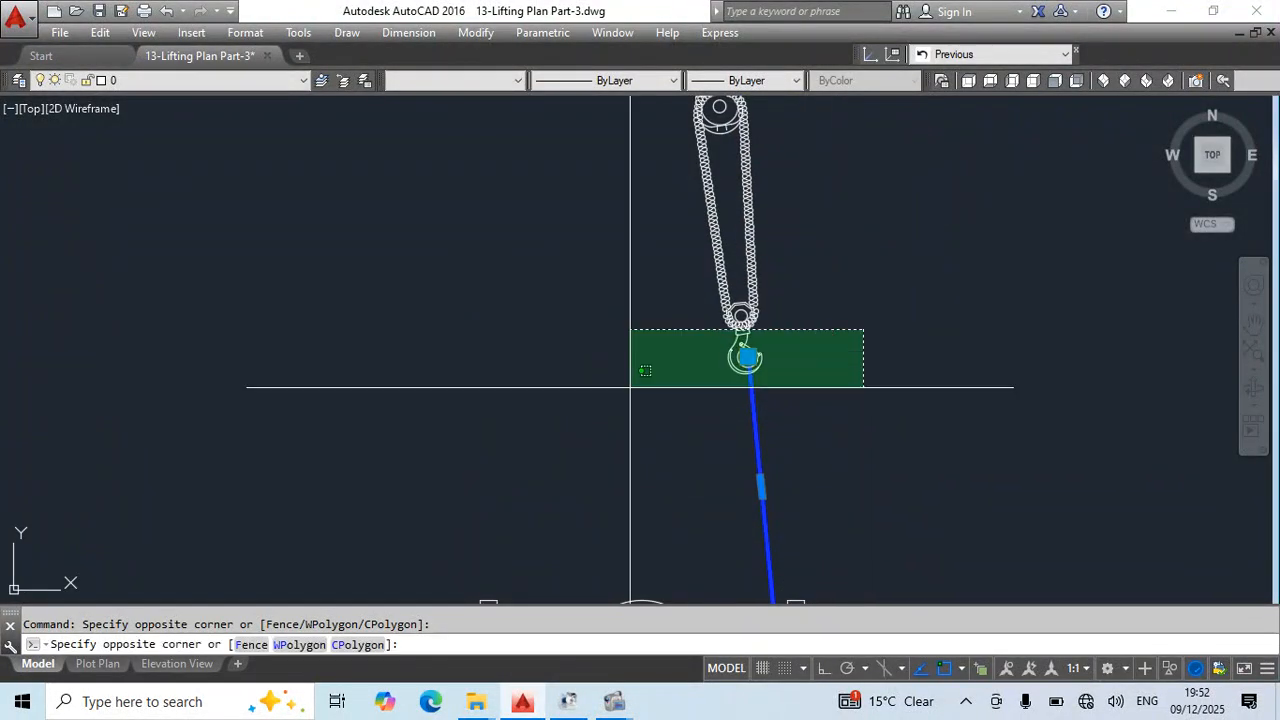
pyautogui.click(630, 387)
pyautogui.moveTo(862, 290); pyautogui.dragTo(837, 600, button='middle')
pyautogui.click(808, 300)
pyautogui.click(500, 420)
pyautogui.scroll(-5, 850, 306)
pyautogui.moveTo(906, 374); pyautogui.dragTo(856, 431, button='middle')
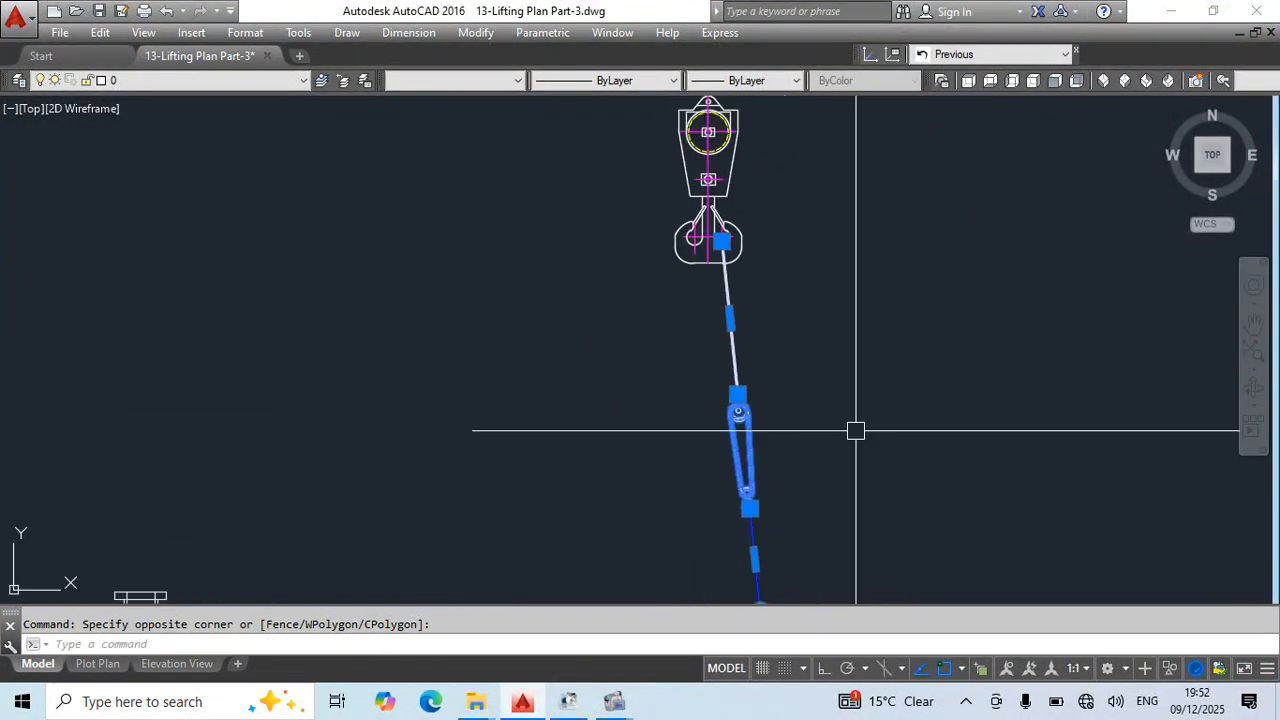
pyautogui.write('mi')
pyautogui.press('Return')
pyautogui.scroll(3, 740, 275)
pyautogui.click(737, 264)
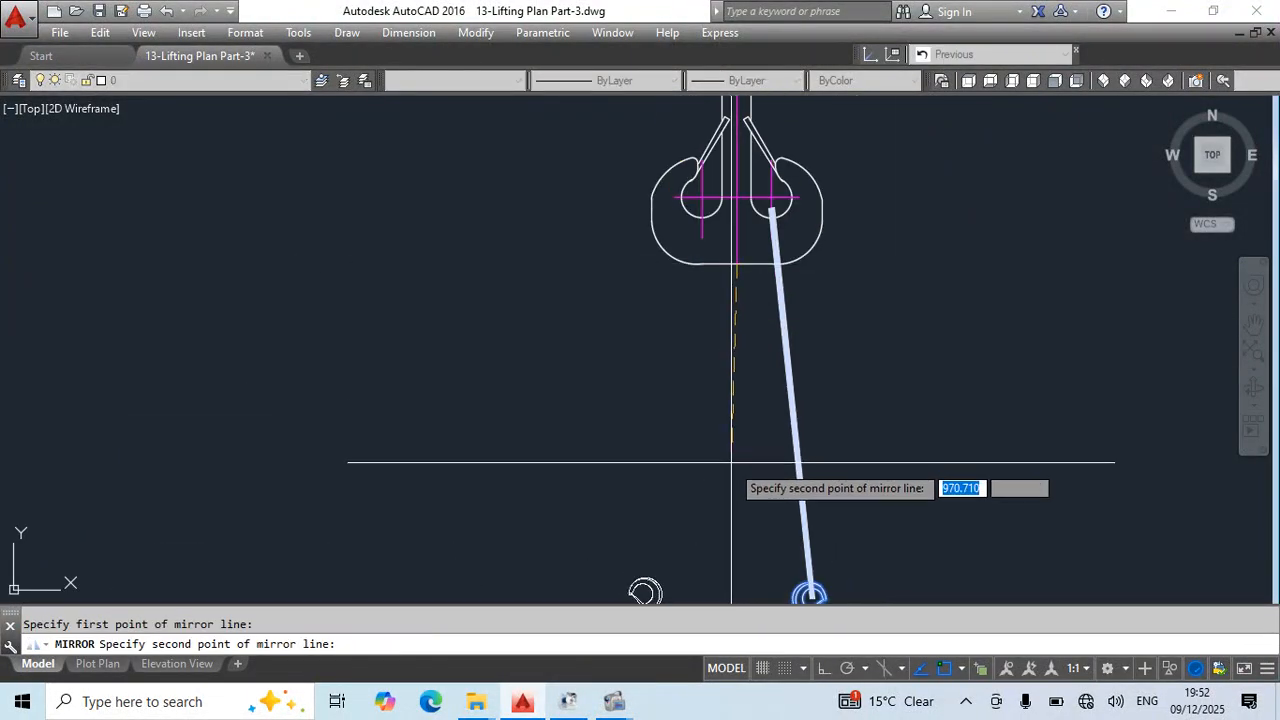
pyautogui.click(746, 453)
pyautogui.scroll(-5, 751, 251)
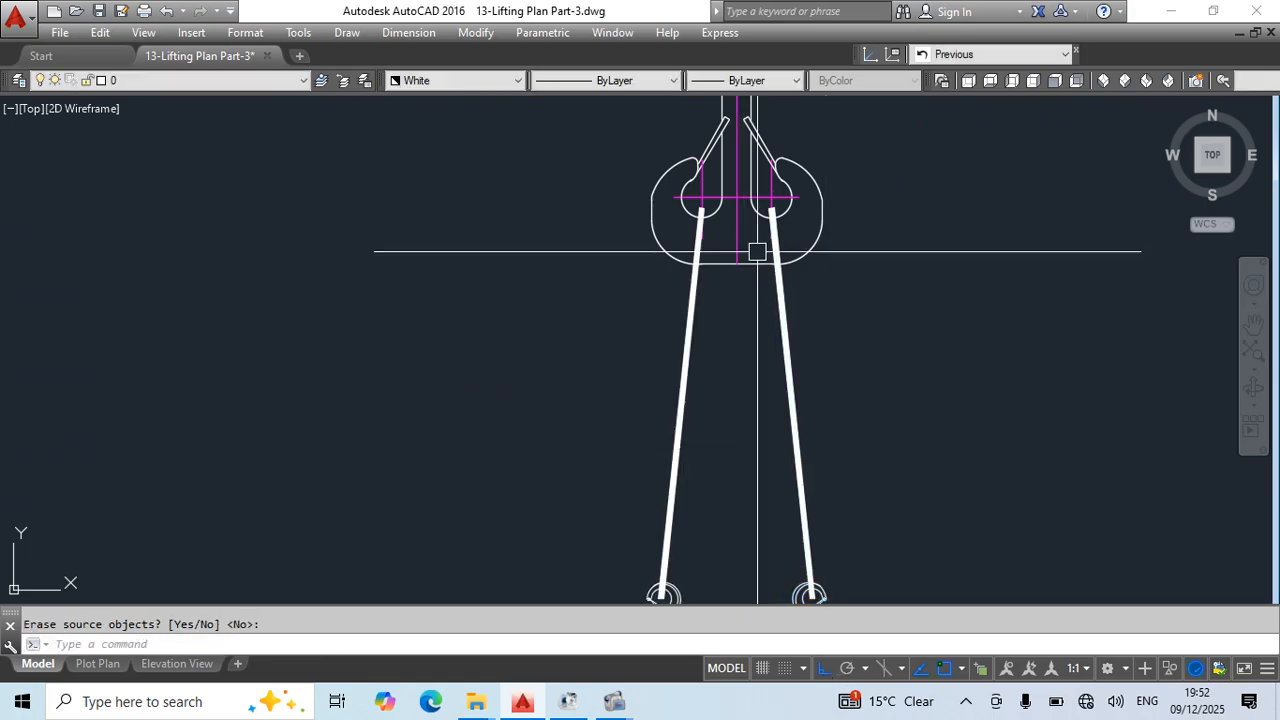
# - Move the spool's unrigged side view horizontally closer to the rigged end view and save the drawing
pyautogui.scroll(2, 770, 488)
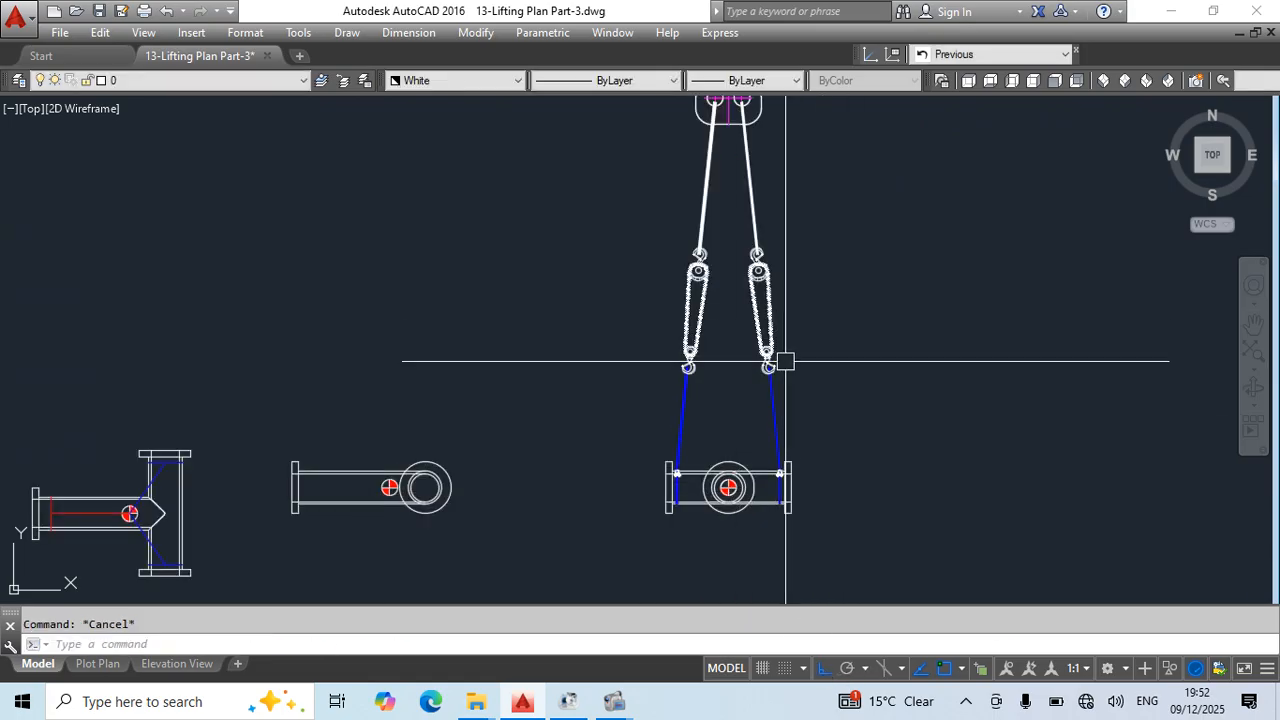
pyautogui.scroll(-2, 800, 365)
pyautogui.write('m')
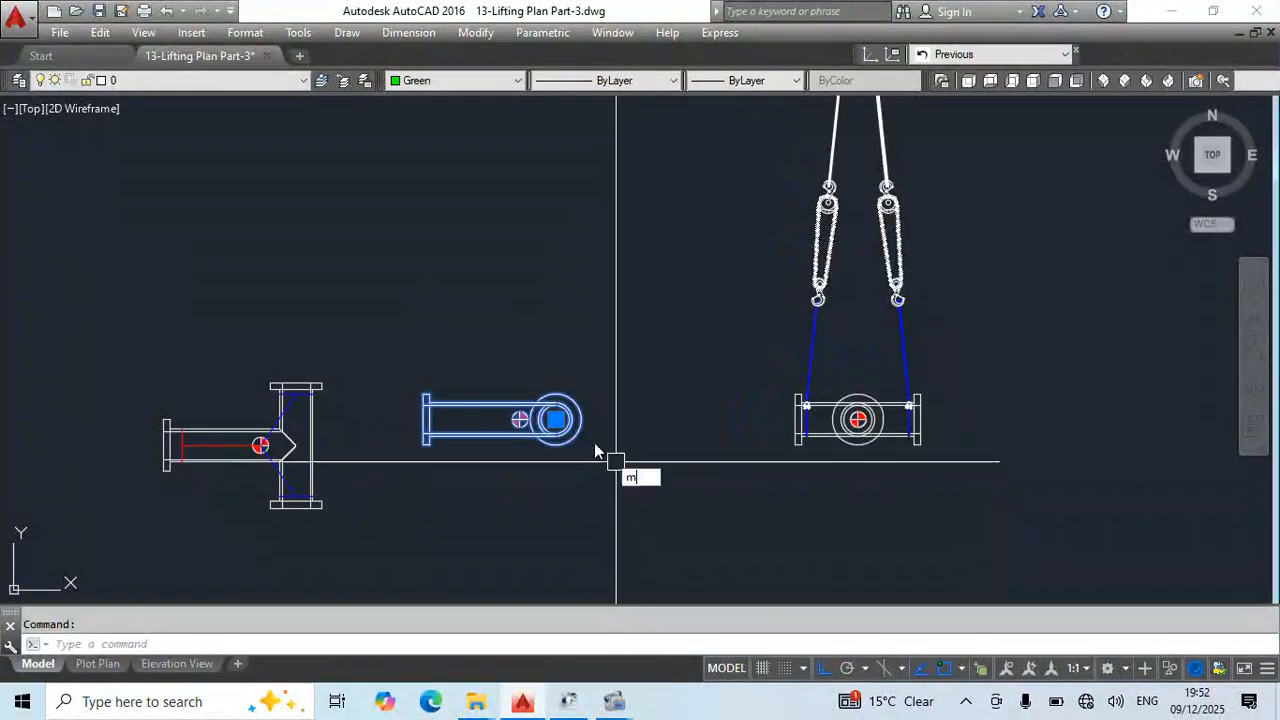
pyautogui.press('Return')
pyautogui.scroll(3, 600, 470)
pyautogui.click(501, 393)
pyautogui.moveTo(750, 423); pyautogui.dragTo(643, 428, button='middle')
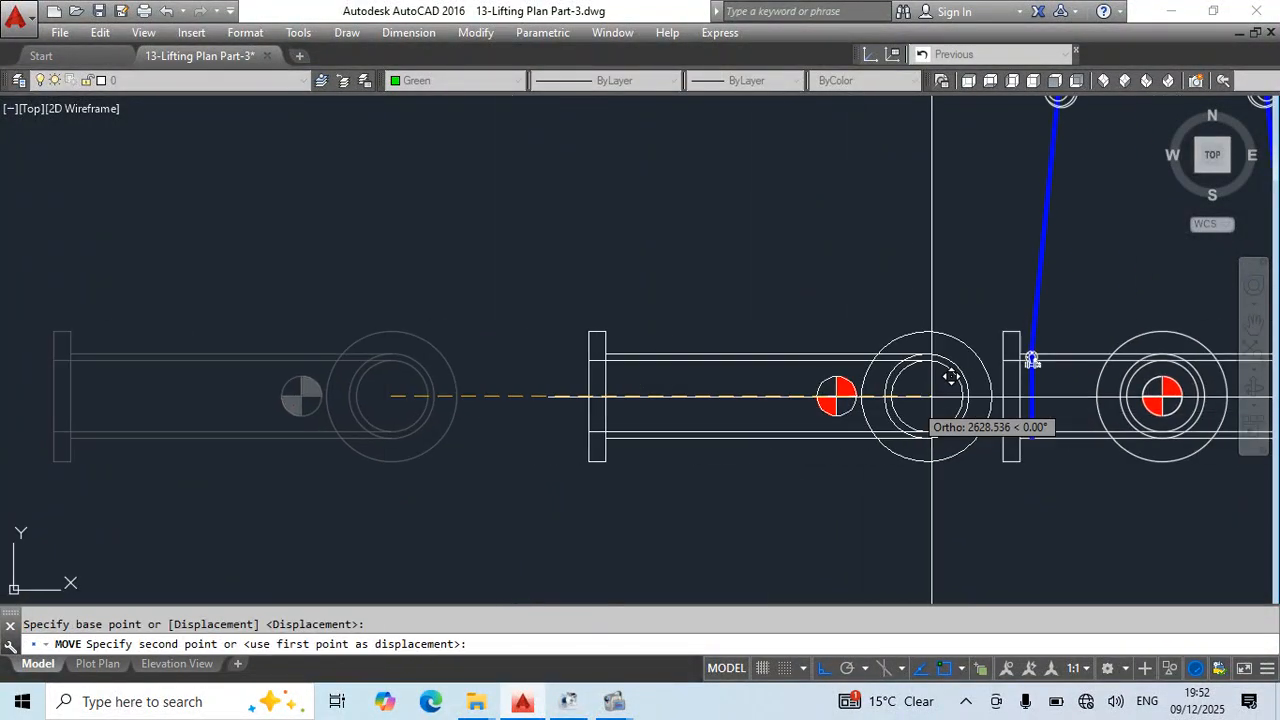
pyautogui.press('Escape')
pyautogui.scroll(-4, 839, 361)
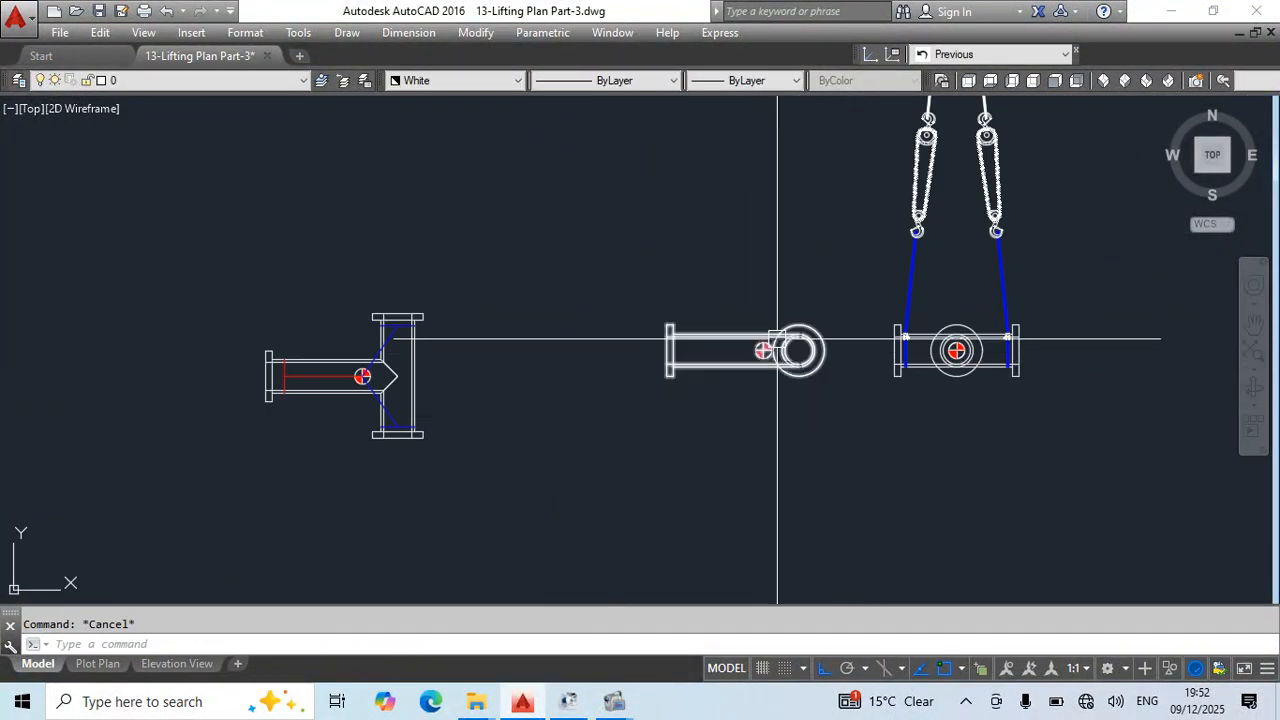
pyautogui.hotkey('ctrl', 's')
# - Move the T-pipe spool's plan view horizontally farther away from the side view to make room between them
pyautogui.click(440, 320)
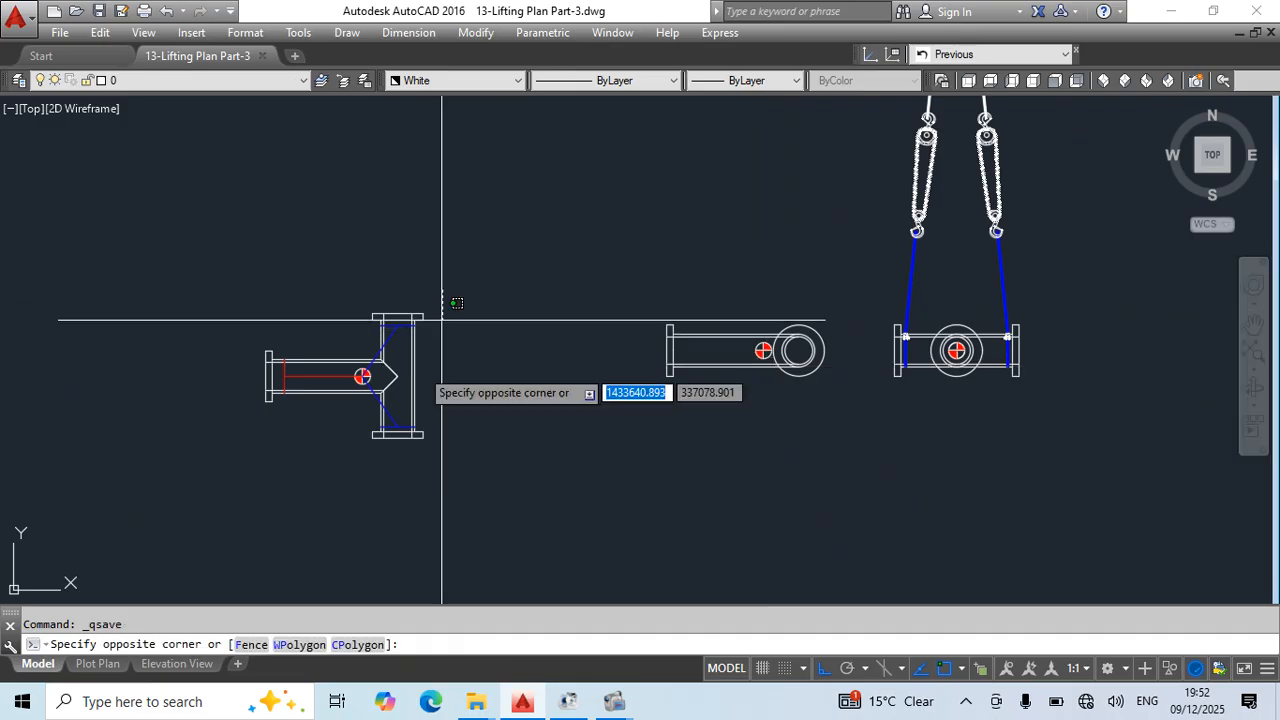
pyautogui.click(214, 467)
pyautogui.moveTo(540, 508); pyautogui.dragTo(625, 458, button='middle')
pyautogui.write('m')
pyautogui.press('space')
pyautogui.click(771, 467)
pyautogui.click(455, 477)
pyautogui.press('Escape')
# - Copy the rigged end view with its crane block horizontally into the space between the plan view and the side view
pyautogui.moveTo(922, 353); pyautogui.dragTo(651, 497, button='middle')
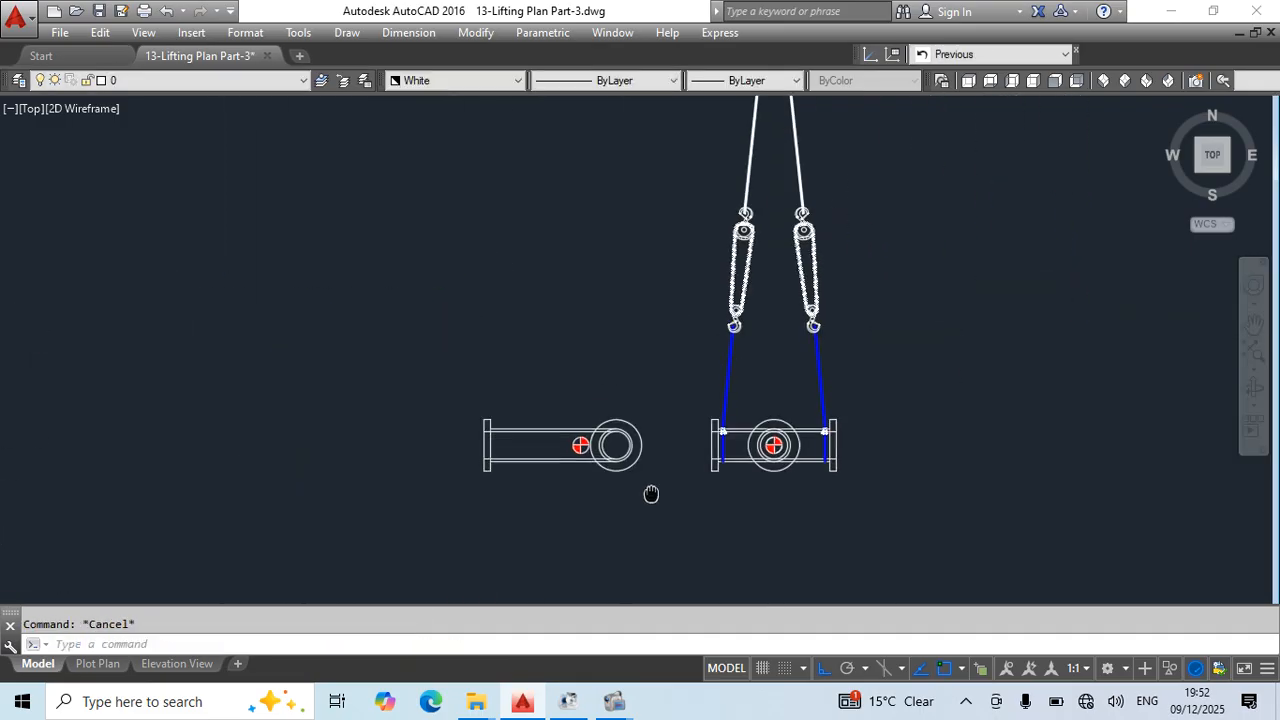
pyautogui.scroll(-5, 651, 503)
pyautogui.click(643, 222)
pyautogui.click(752, 467)
pyautogui.scroll(3, 714, 534)
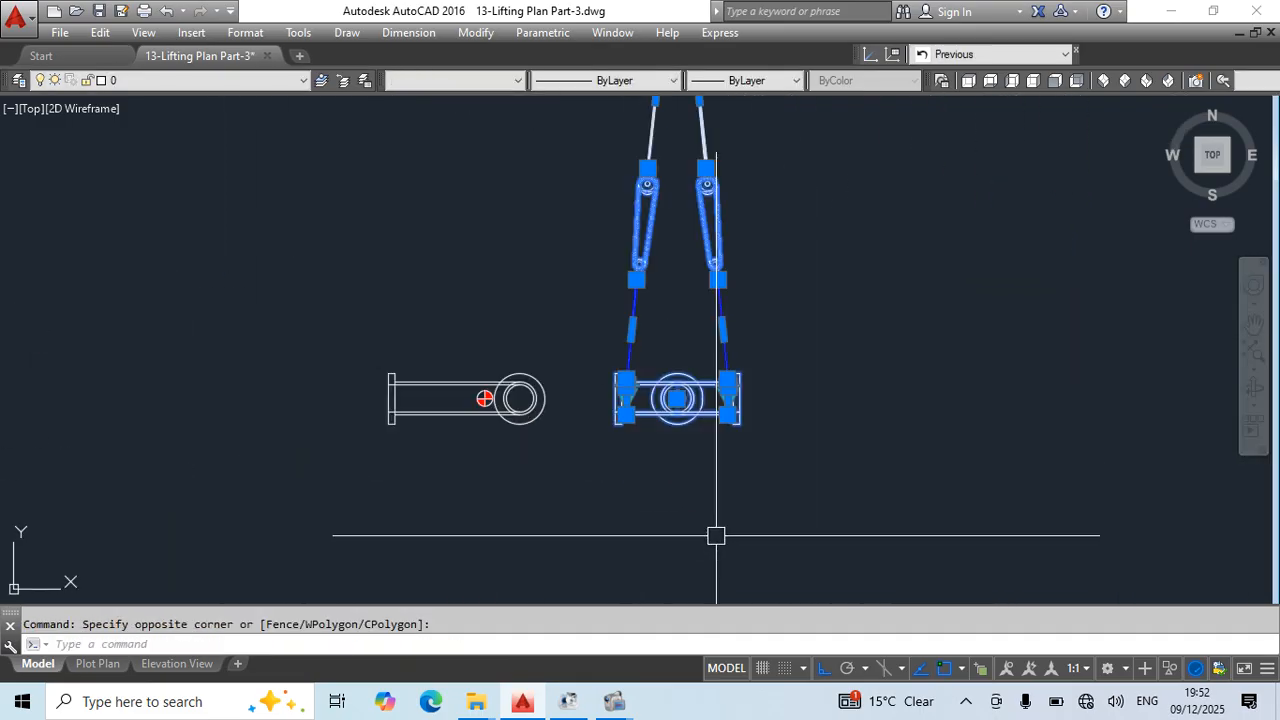
pyautogui.write('co')
pyautogui.press('space')
pyautogui.click(816, 487)
pyautogui.click(425, 470)
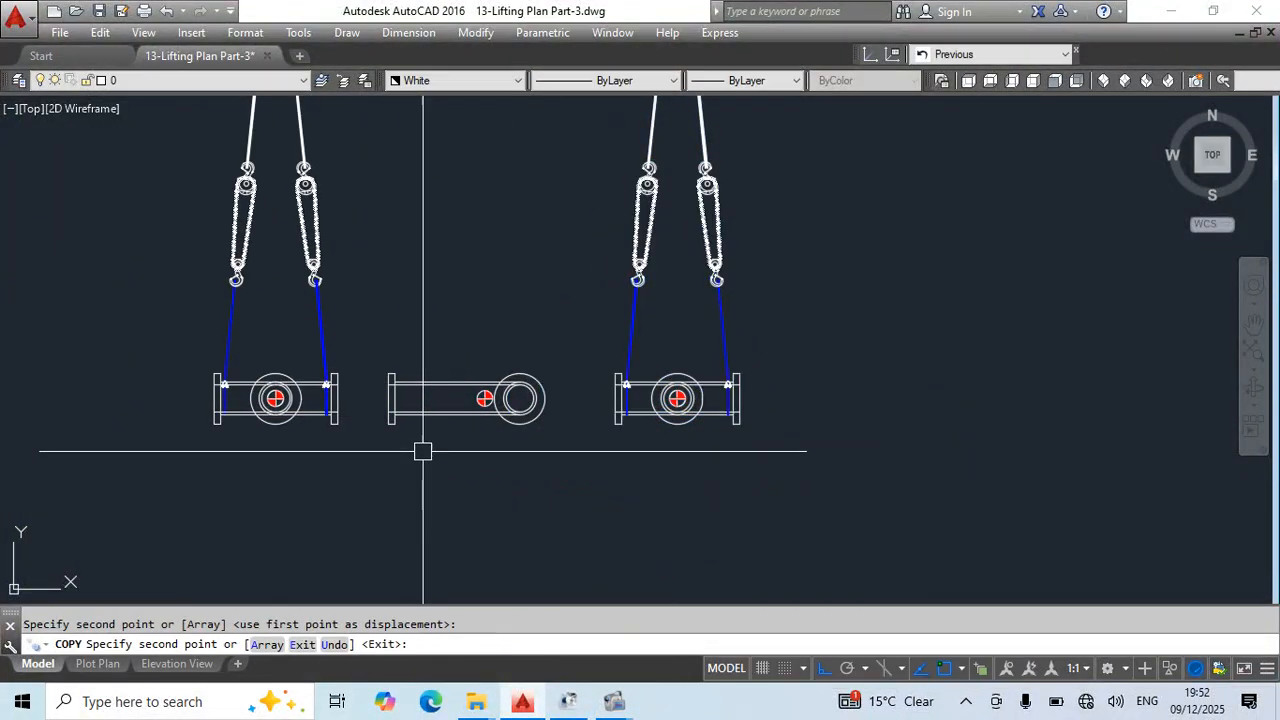
pyautogui.press('Escape')
# - Examine the rigging elevations in this and the earlier lifting plans for a side-on crane block and chain-block arrangement
pyautogui.scroll(3, 402, 400)
pyautogui.scroll(-3, 406, 368)
pyautogui.moveTo(400, 389); pyautogui.dragTo(757, 403, button='middle')
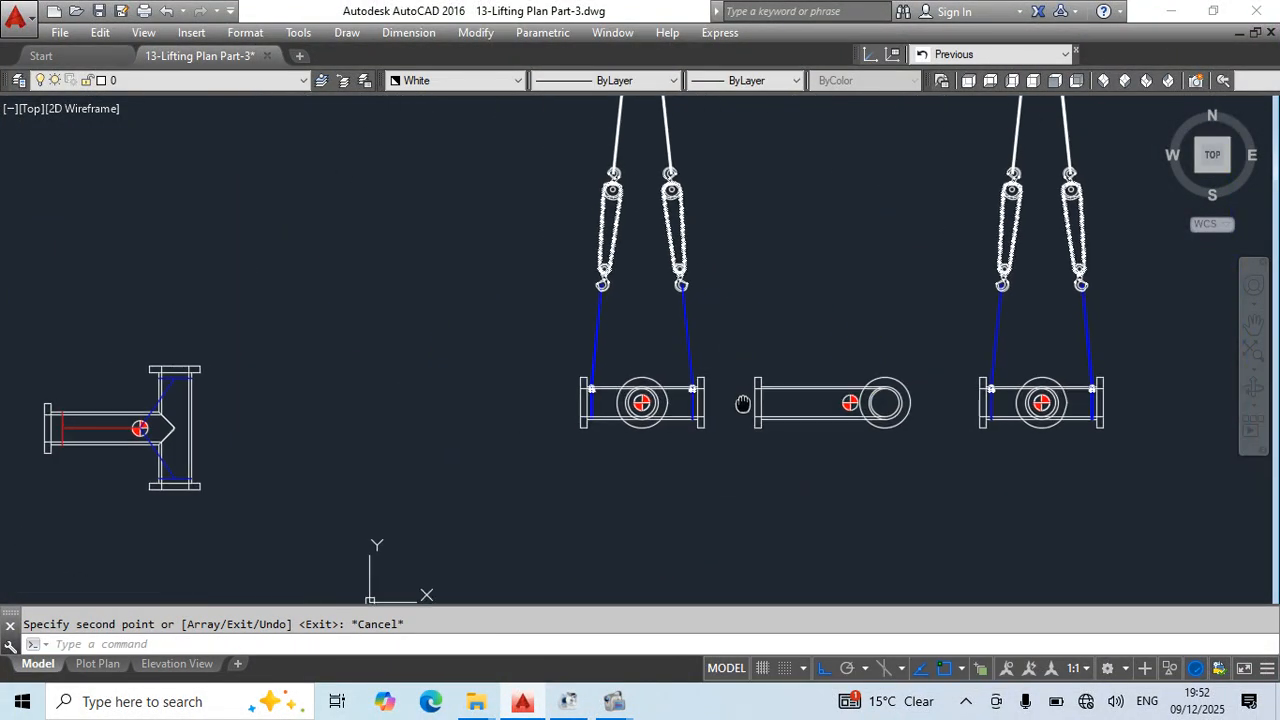
pyautogui.scroll(3, 645, 425)
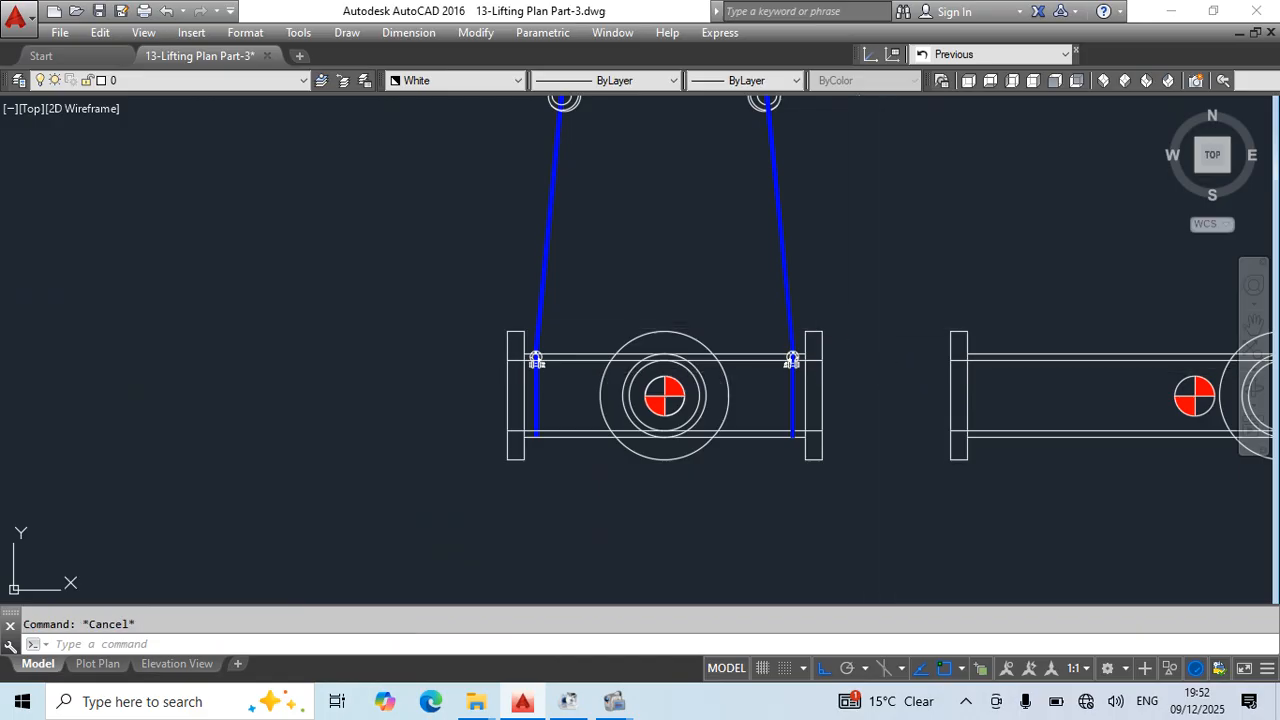
pyautogui.scroll(-4, 765, 345)
pyautogui.moveTo(868, 402); pyautogui.dragTo(676, 574, button='middle')
pyautogui.moveTo(588, 194); pyautogui.dragTo(634, 240, button='middle')
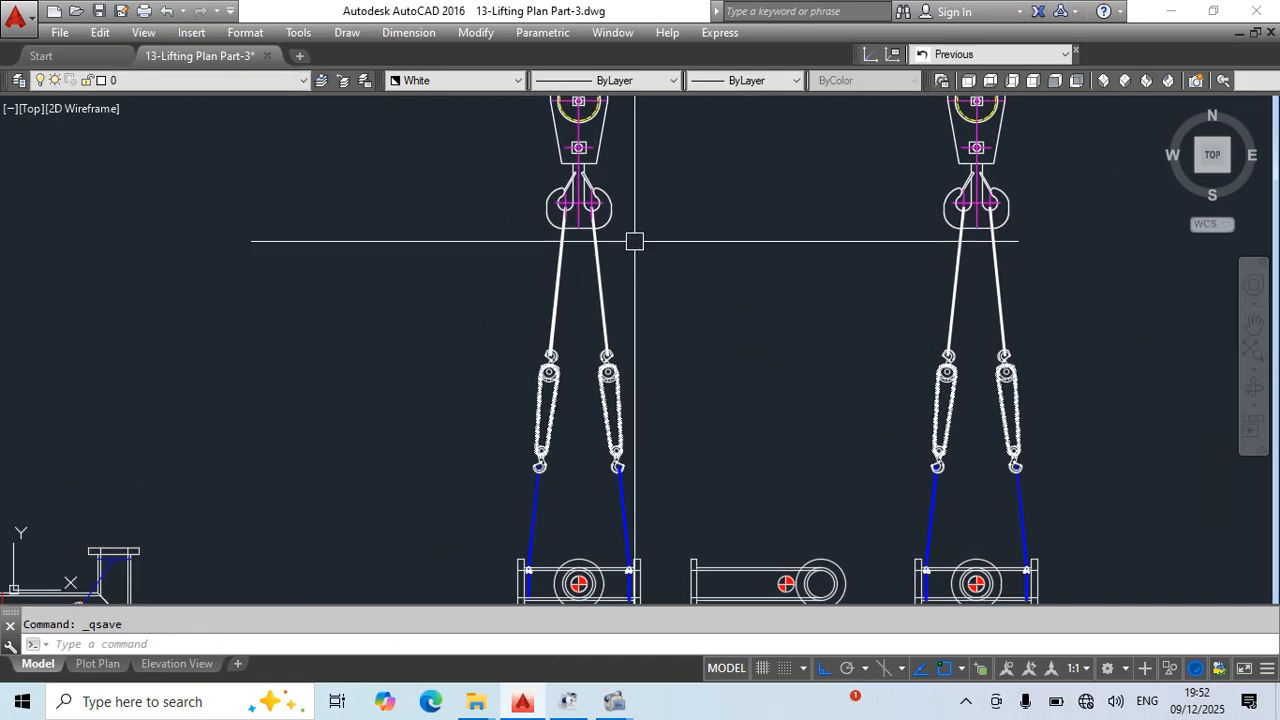
pyautogui.scroll(-8, 641, 190)
pyautogui.moveTo(688, 467); pyautogui.dragTo(694, 323, button='middle')
pyautogui.scroll(10, 610, 466)
pyautogui.moveTo(650, 488); pyautogui.dragTo(667, 354, button='middle')
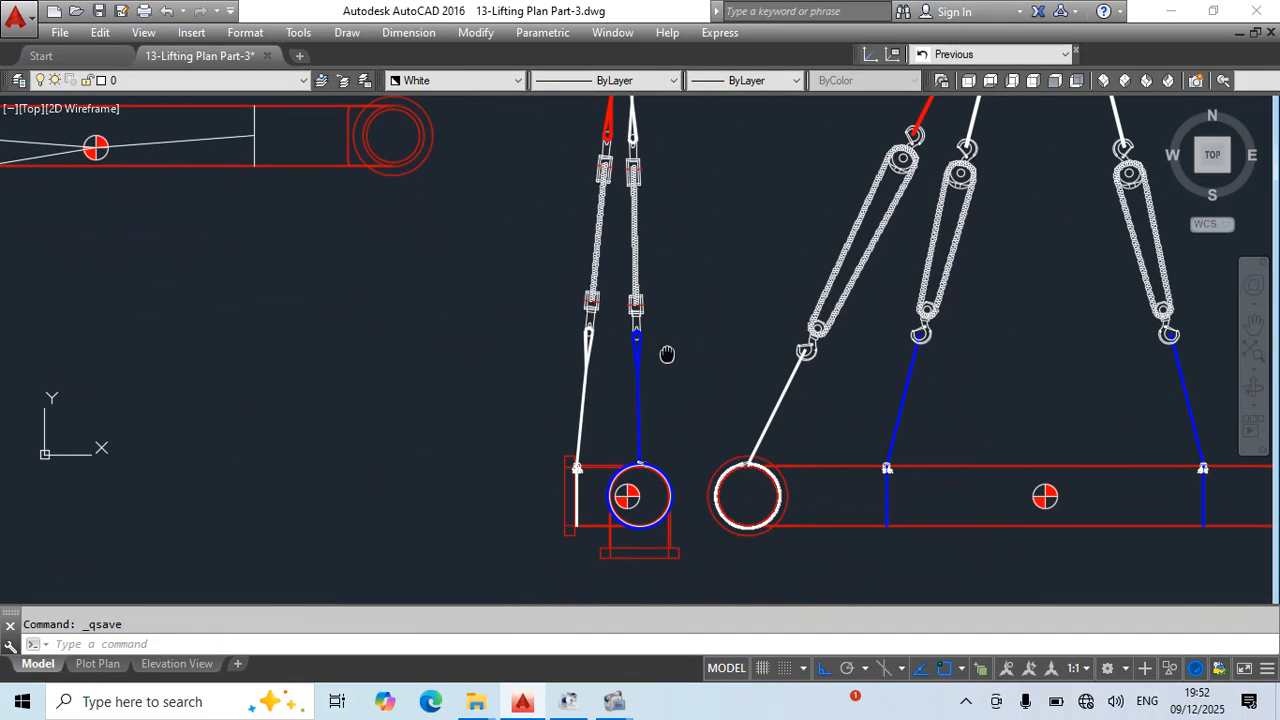
pyautogui.scroll(-5, 669, 333)
pyautogui.moveTo(694, 304); pyautogui.dragTo(671, 622, button='middle')
pyautogui.scroll(-5, 678, 319)
pyautogui.moveTo(752, 287); pyautogui.dragTo(720, 537, button='middle')
pyautogui.scroll(5, 592, 346)
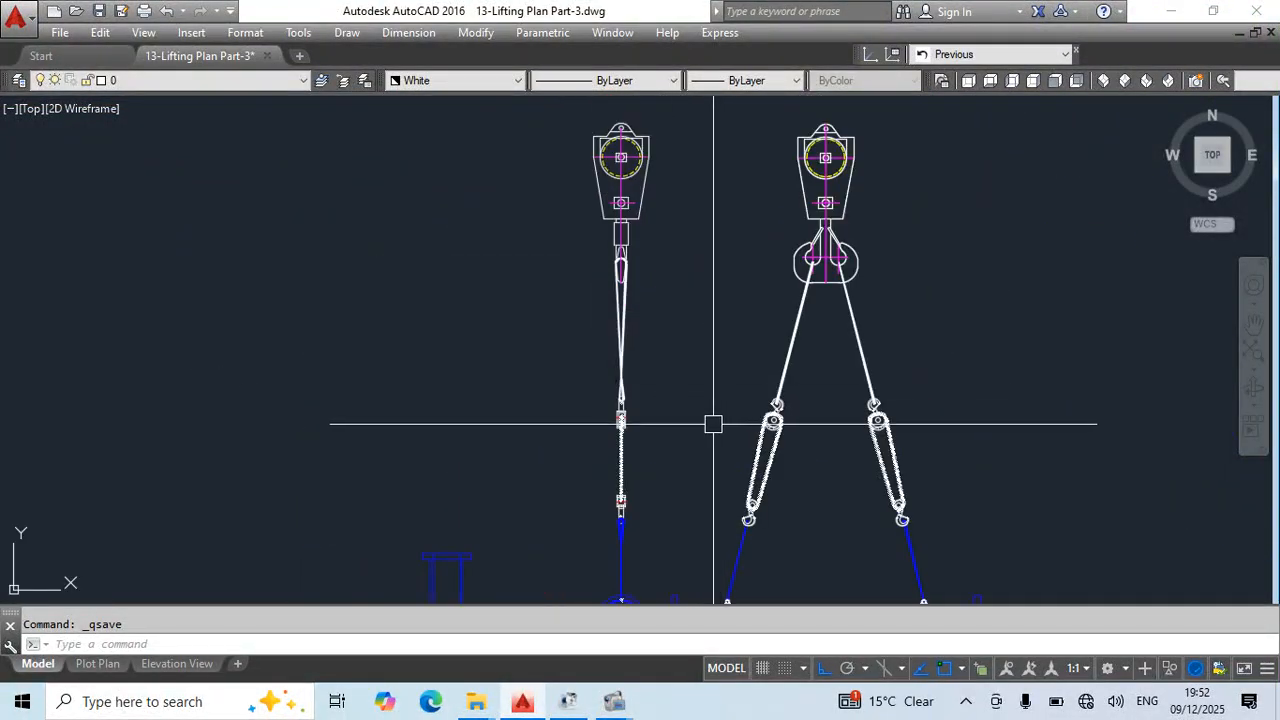
# - Copy the straight pipe's side-on crane block, slings, chain block and shackle by the centre-of-gravity mark onto the T-pipe's copied end view
pyautogui.click(661, 186)
pyautogui.click(597, 286)
pyautogui.moveTo(648, 452); pyautogui.dragTo(682, 285, button='middle')
pyautogui.click(620, 178)
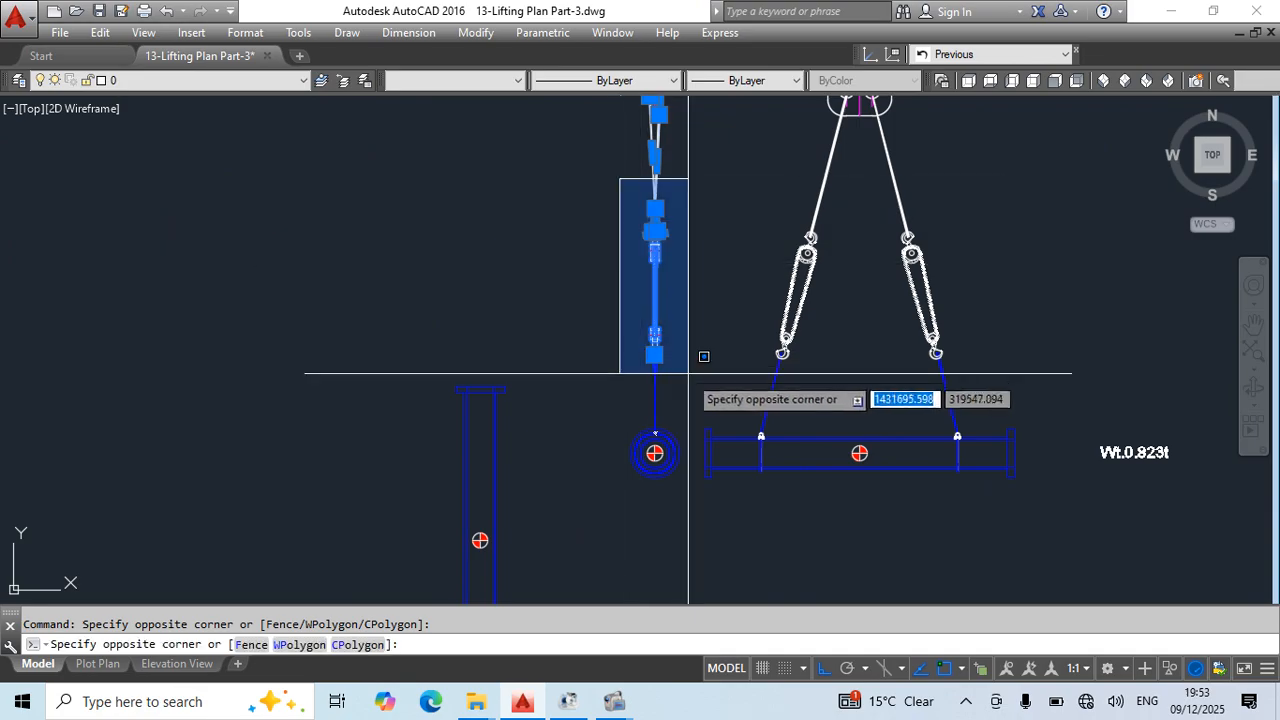
pyautogui.click(697, 391)
pyautogui.click(617, 410)
pyautogui.scroll(10, 660, 443)
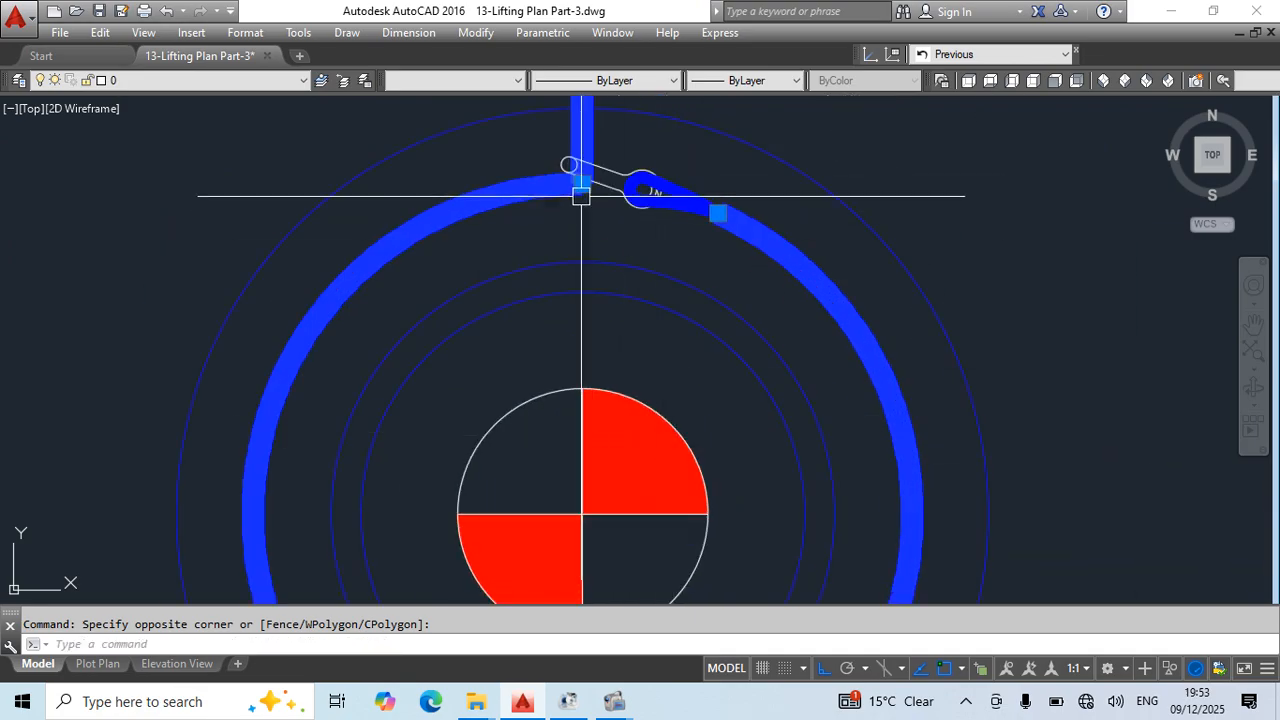
pyautogui.click(677, 170)
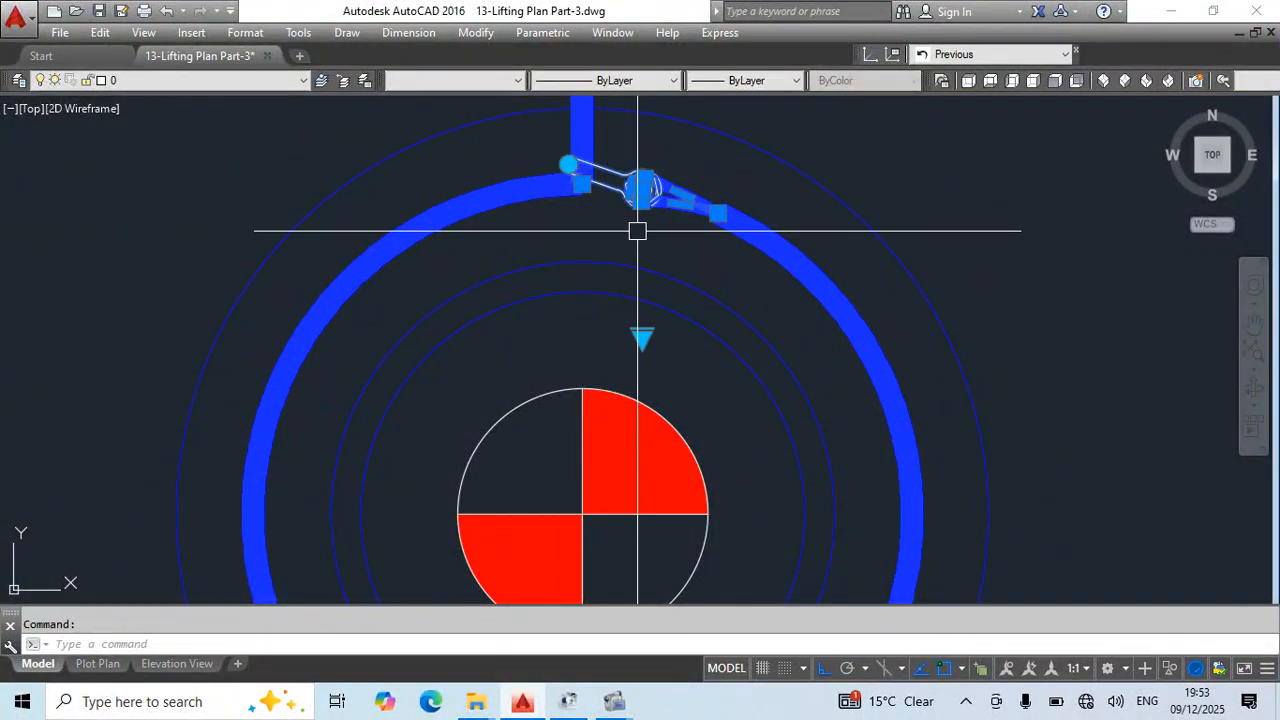
pyautogui.write('co')
pyautogui.press('Return')
pyautogui.click(582, 514)
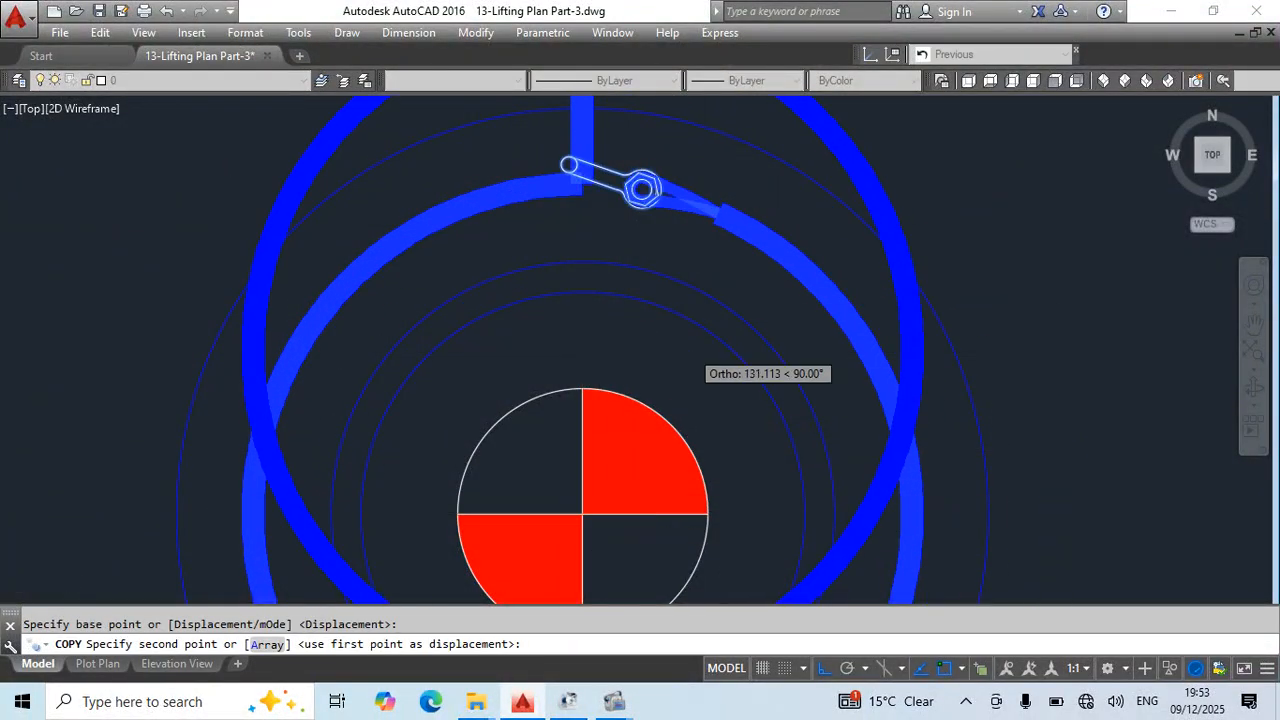
pyautogui.scroll(-10, 767, 292)
pyautogui.scroll(-2, 666, 383)
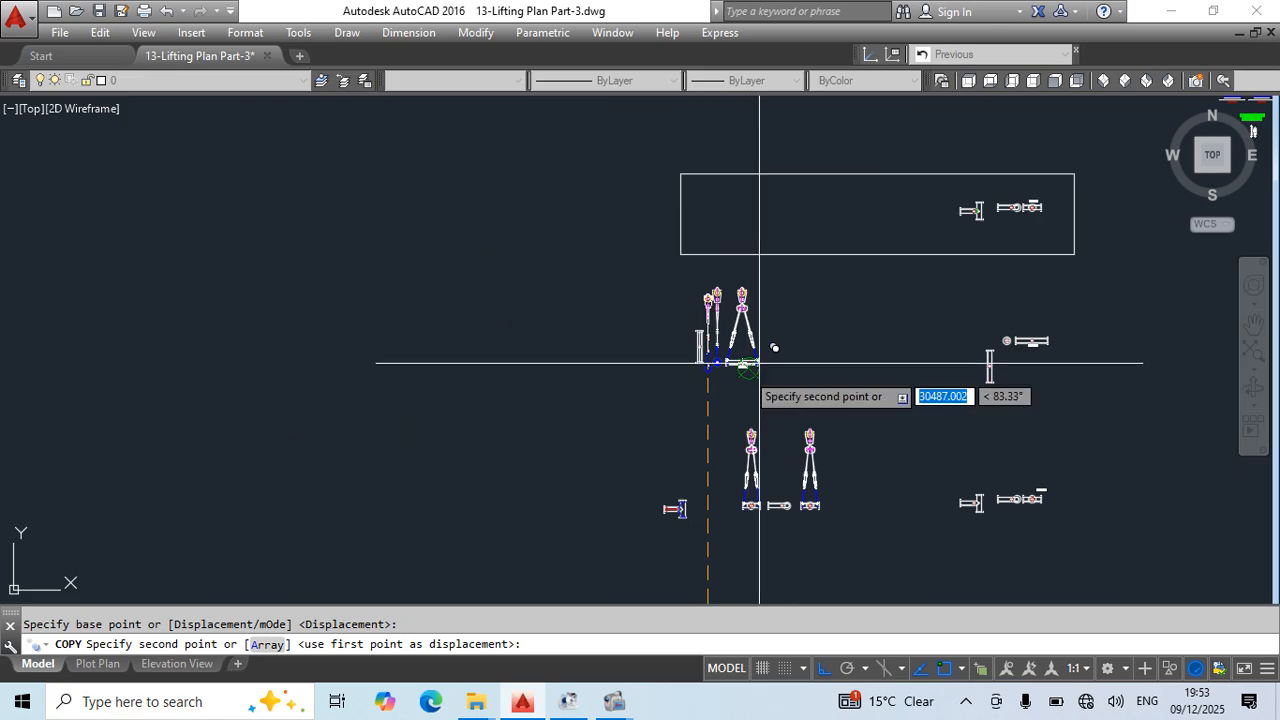
pyautogui.moveTo(757, 360)
pyautogui.mouseDown(button='middle')
pyautogui.moveTo(749, 560)
pyautogui.moveTo(767, 359)
pyautogui.mouseUp(button='middle')
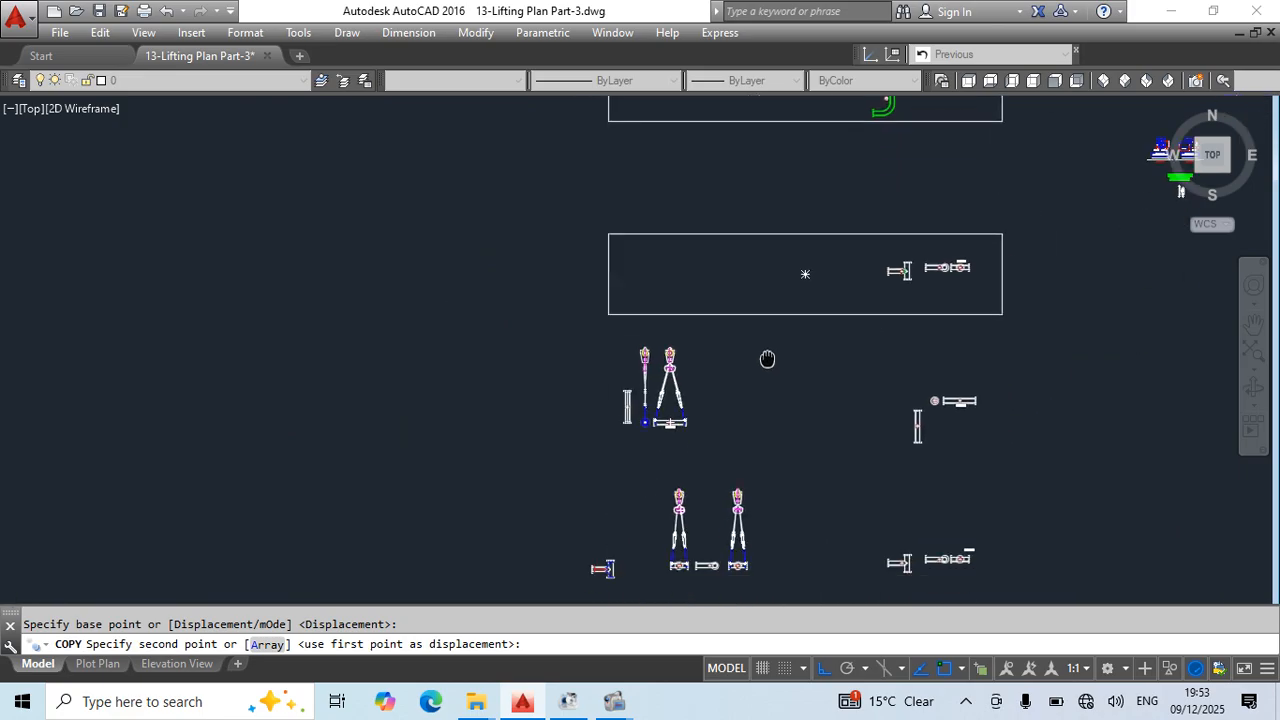
pyautogui.moveTo(676, 264)
pyautogui.mouseDown(button='middle')
pyautogui.moveTo(597, 414)
pyautogui.moveTo(673, 108)
pyautogui.mouseUp(button='middle')
pyautogui.scroll(5, 606, 434)
pyautogui.scroll(6, 851, 357)
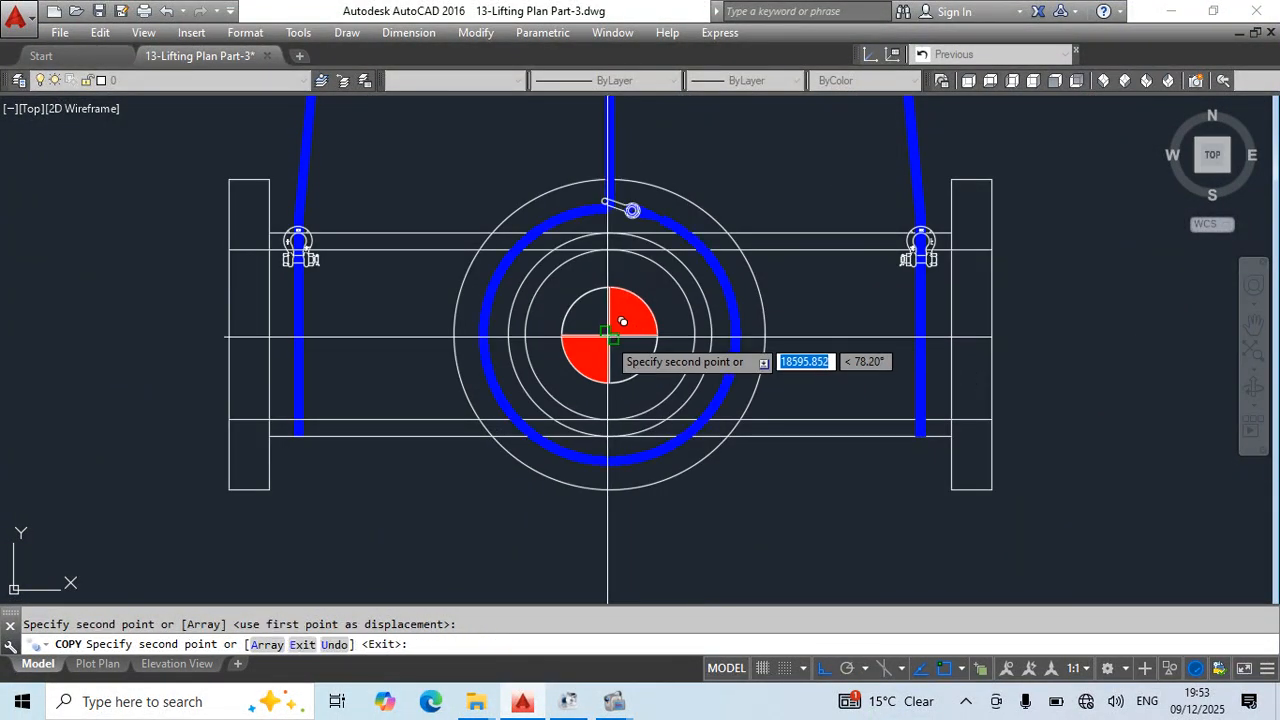
# - Delete the blue choker slings and shackles at both flange ends of the T-pipe's copied end view
pyautogui.press('Escape')
pyautogui.scroll(-2, 760, 354)
pyautogui.click(830, 197)
pyautogui.press('Delete')
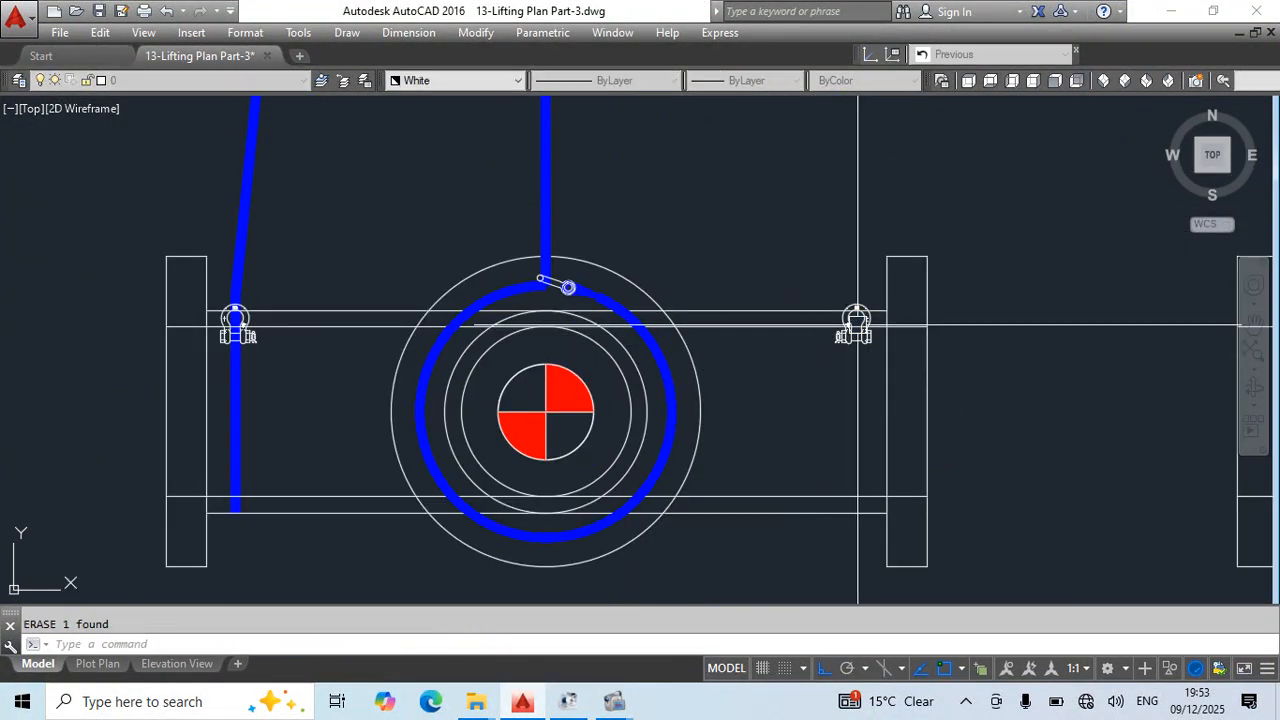
pyautogui.moveTo(525, 346); pyautogui.dragTo(874, 391, button='middle')
pyautogui.click(686, 240)
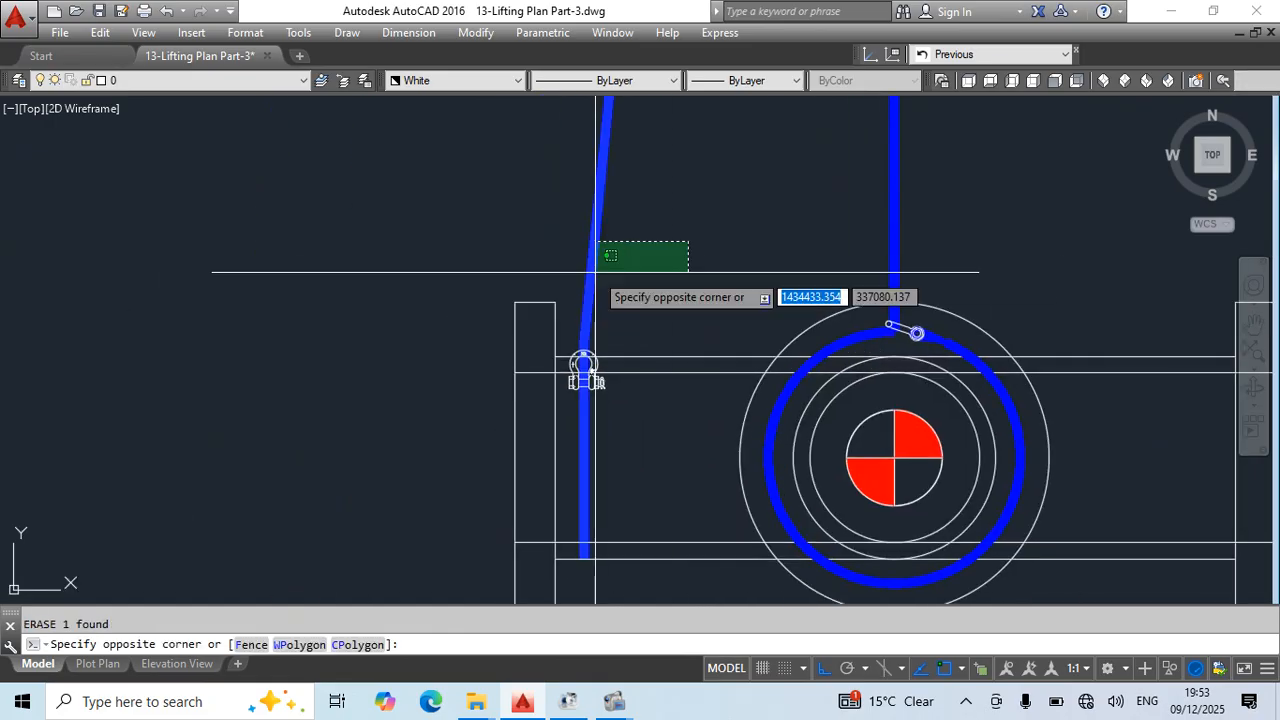
pyautogui.scroll(-5, 604, 389)
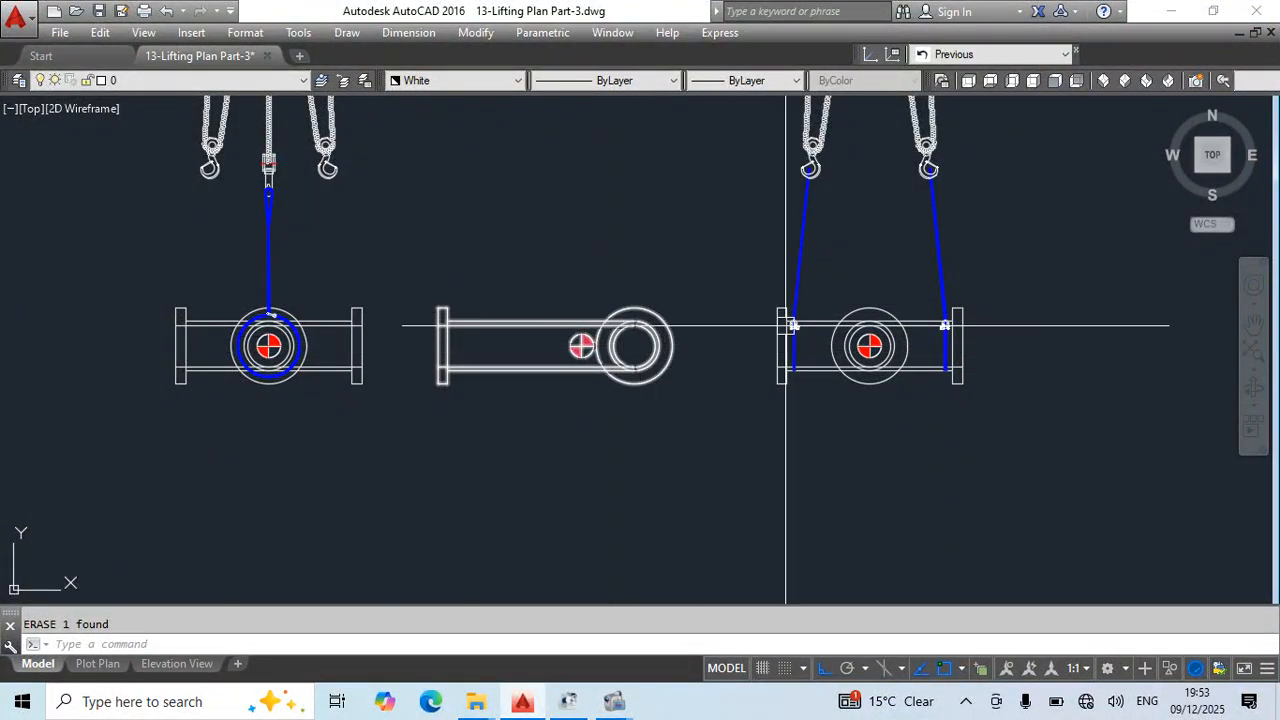
pyautogui.moveTo(631, 291); pyautogui.dragTo(879, 341, button='middle')
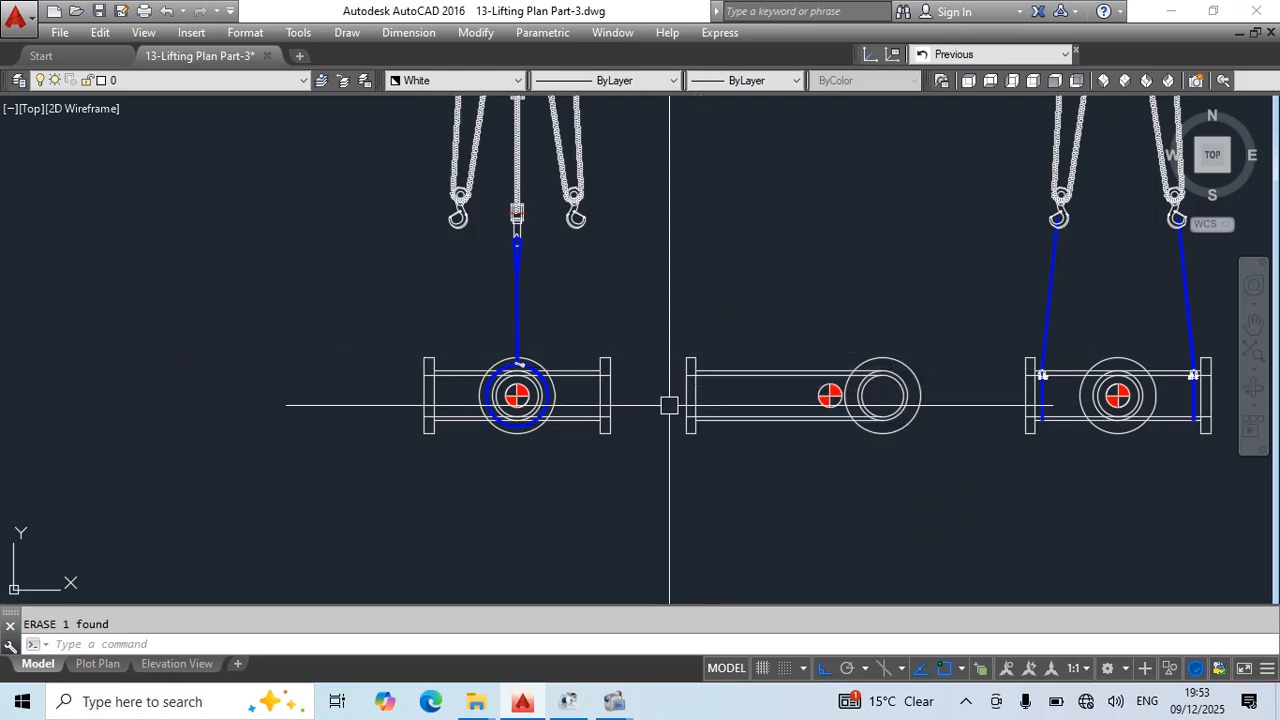
# - Delete the two angled chain blocks on either side of the vertical rigging above the copied end view
pyautogui.moveTo(632, 321); pyautogui.dragTo(657, 410, button='middle')
pyautogui.click(643, 195)
pyautogui.click(576, 323)
pyautogui.press('Delete')
pyautogui.scroll(4, 520, 146)
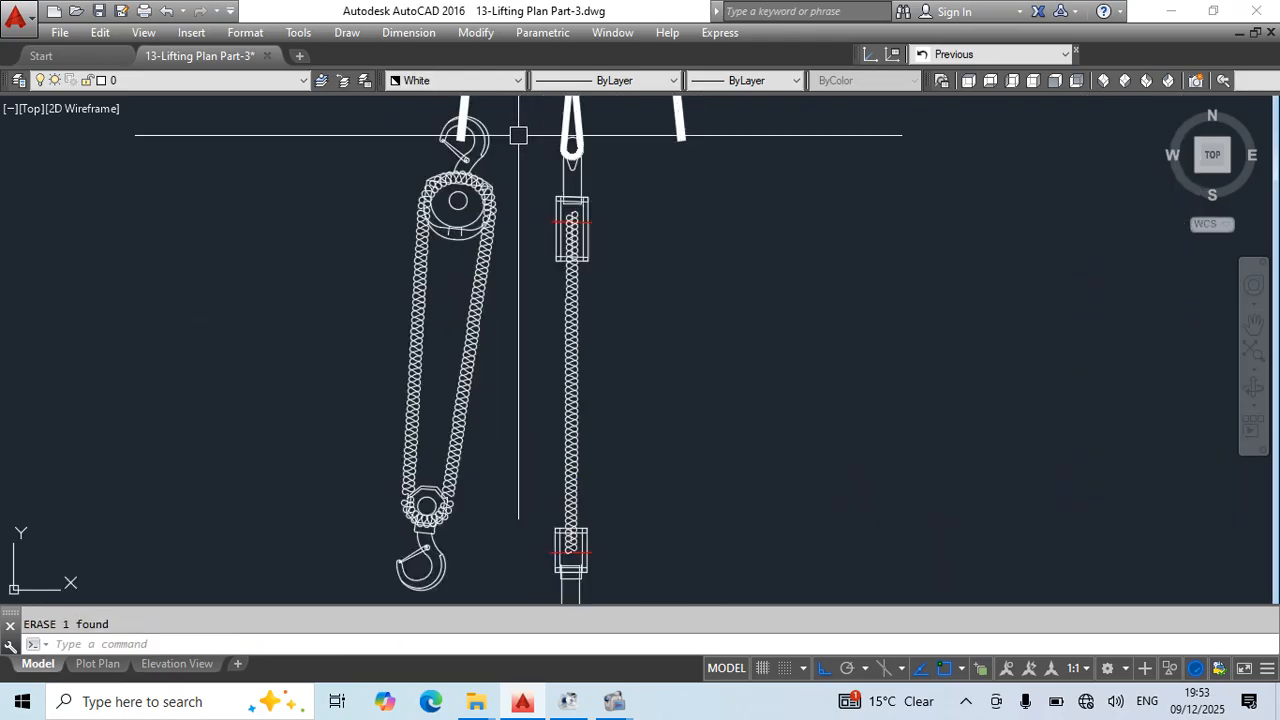
pyautogui.click(517, 135)
pyautogui.click(402, 207)
pyautogui.write('e')
pyautogui.press('Return')
# - Erase the angled upper slings and the overlapping double-hook crane block, keeping only the side-on rigging on the copied end view
pyautogui.scroll(-4, 645, 240)
pyautogui.moveTo(707, 243); pyautogui.dragTo(709, 417, button='middle')
pyautogui.scroll(2, 626, 231)
pyautogui.click(682, 222)
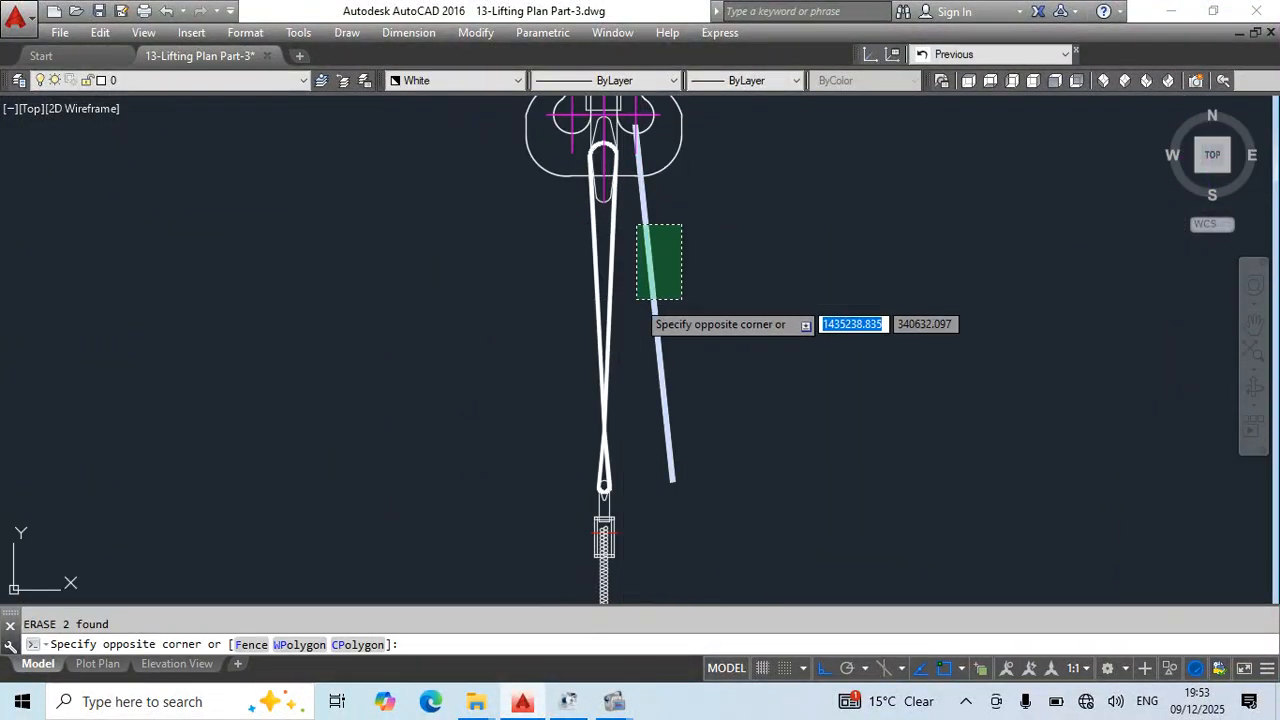
pyautogui.press('Escape')
pyautogui.scroll(-5, 603, 294)
pyautogui.scroll(4, 636, 265)
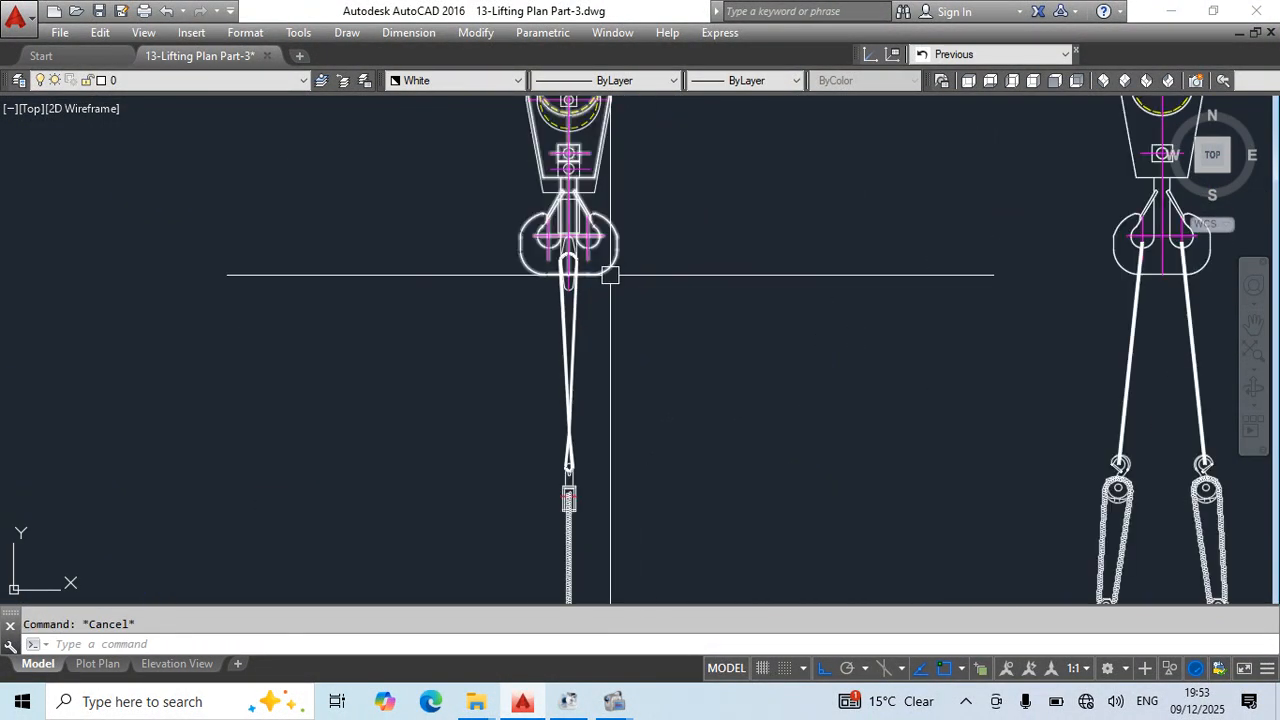
pyautogui.scroll(-4, 684, 335)
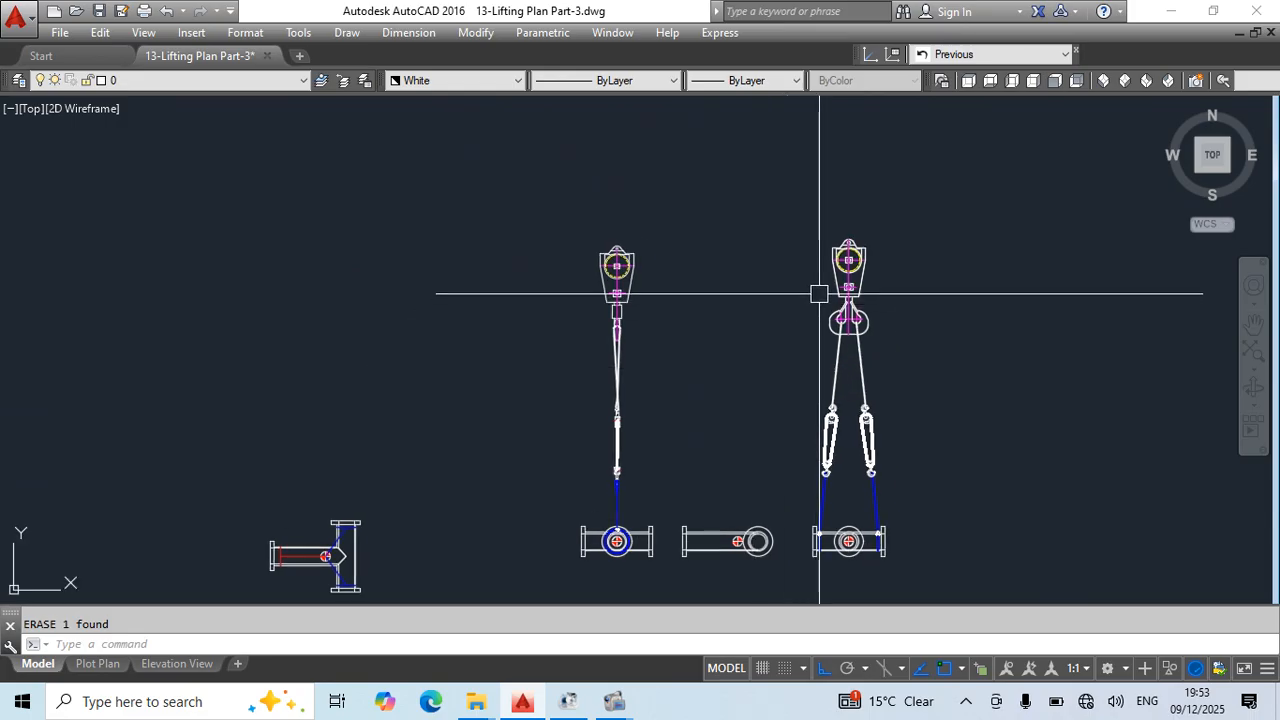
# - Draw a horizontal reference line from the top of the original end view's double-hook crane block past the side-on block
pyautogui.scroll(4, 852, 225)
pyautogui.write('l')
pyautogui.press('Return')
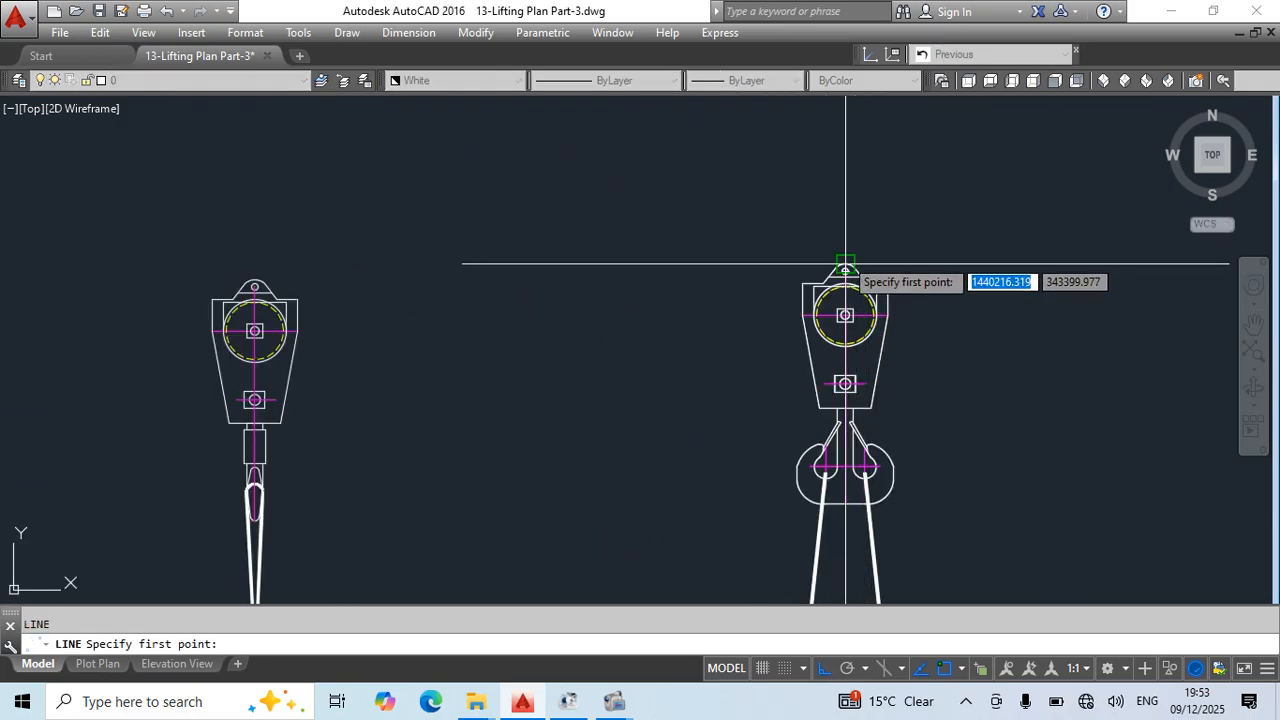
pyautogui.click(845, 265)
pyautogui.click(86, 263)
pyautogui.press('Escape')
# - Move the side-on crane block vertically from its top point up to the horizontal reference line
pyautogui.click(289, 290)
pyautogui.moveTo(331, 324)
pyautogui.mouseDown(button='middle')
pyautogui.moveTo(551, 344)
pyautogui.moveTo(620, 131)
pyautogui.moveTo(634, 354)
pyautogui.mouseUp(button='middle')
pyautogui.scroll(-4, 640, 317)
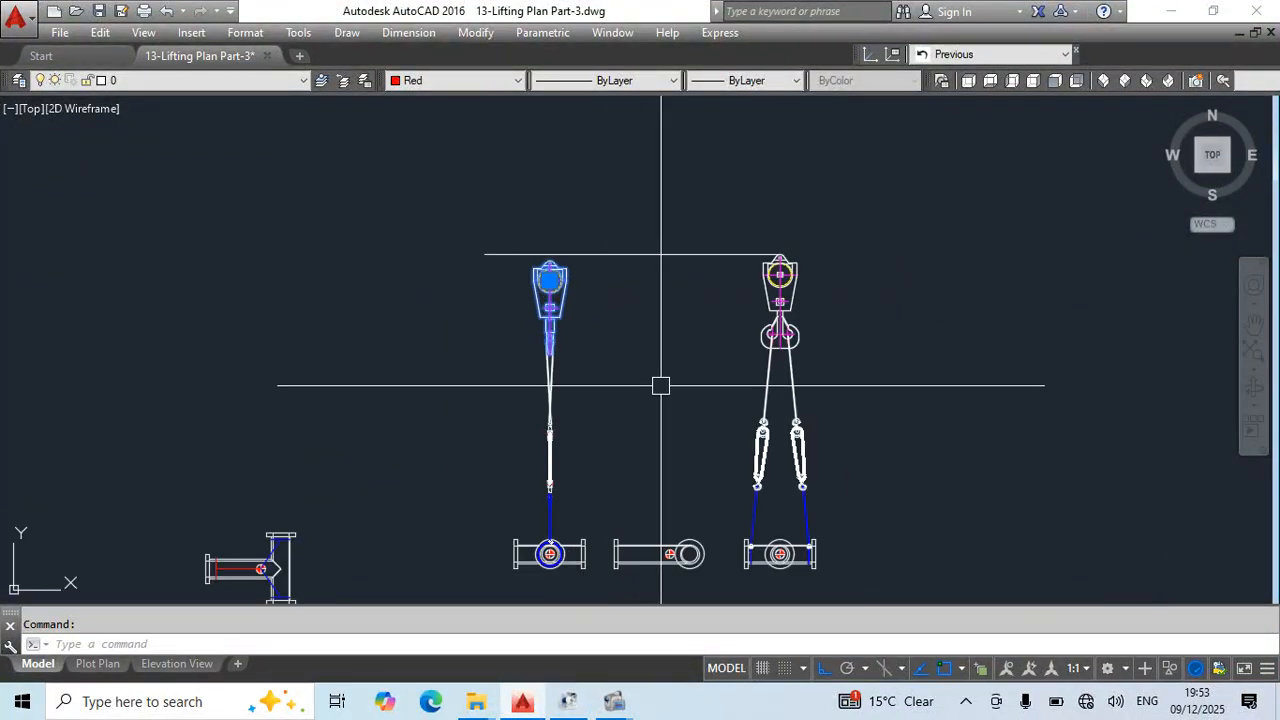
pyautogui.moveTo(593, 479); pyautogui.dragTo(553, 432, button='middle')
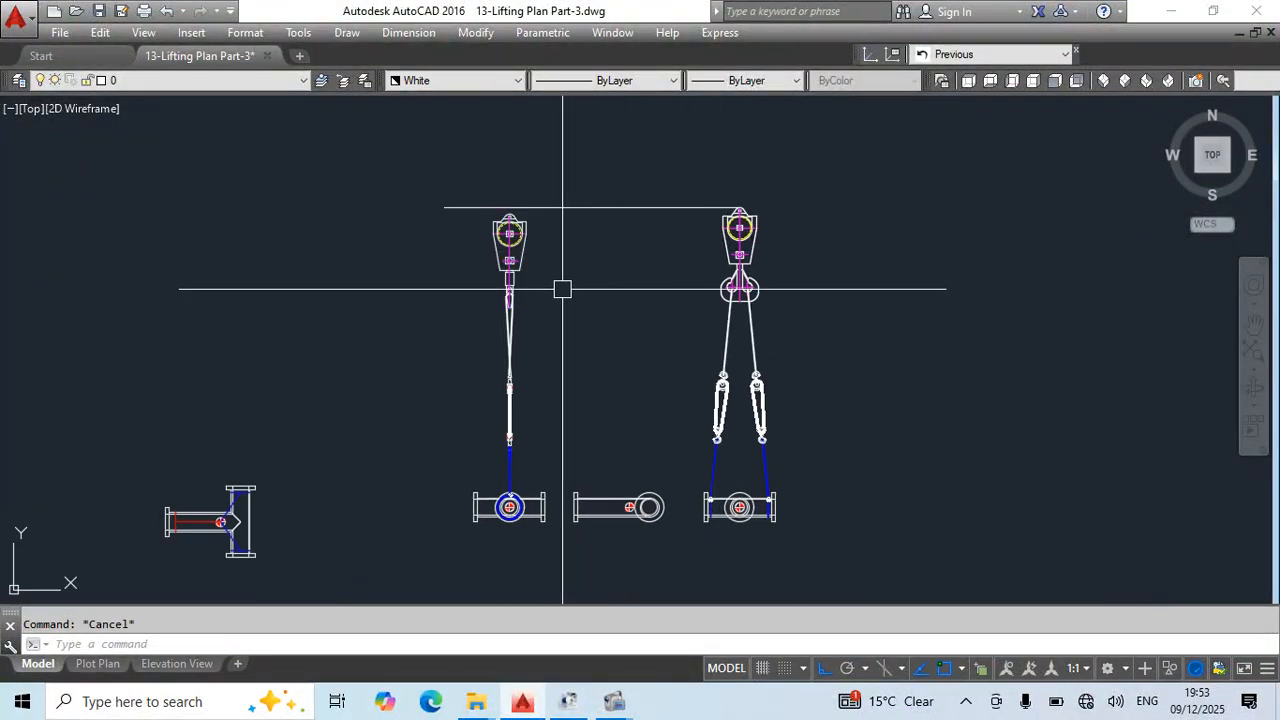
pyautogui.press('Return')
pyautogui.scroll(8, 509, 229)
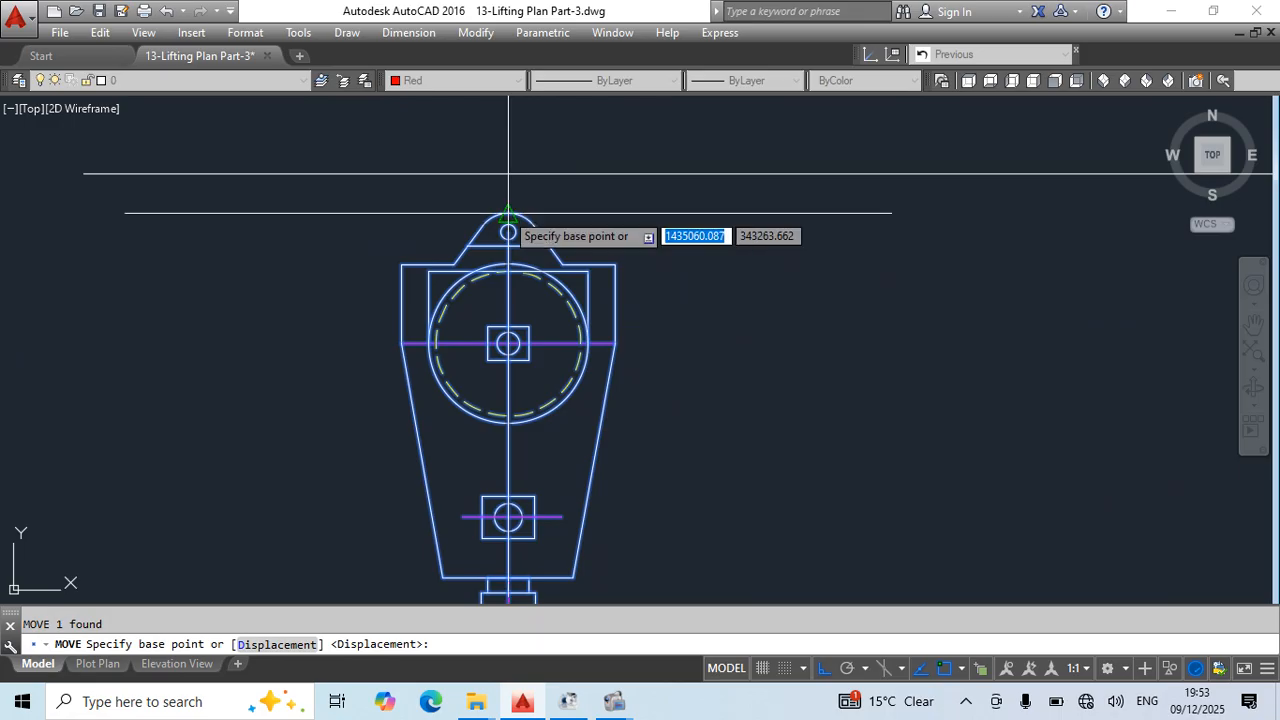
pyautogui.click(509, 228)
pyautogui.press('Escape')
# - Stretch the upper sling's top loop vertically up into the raised side-on hook and save the drawing
pyautogui.scroll(-6, 668, 313)
pyautogui.moveTo(811, 520); pyautogui.dragTo(651, 333, button='middle')
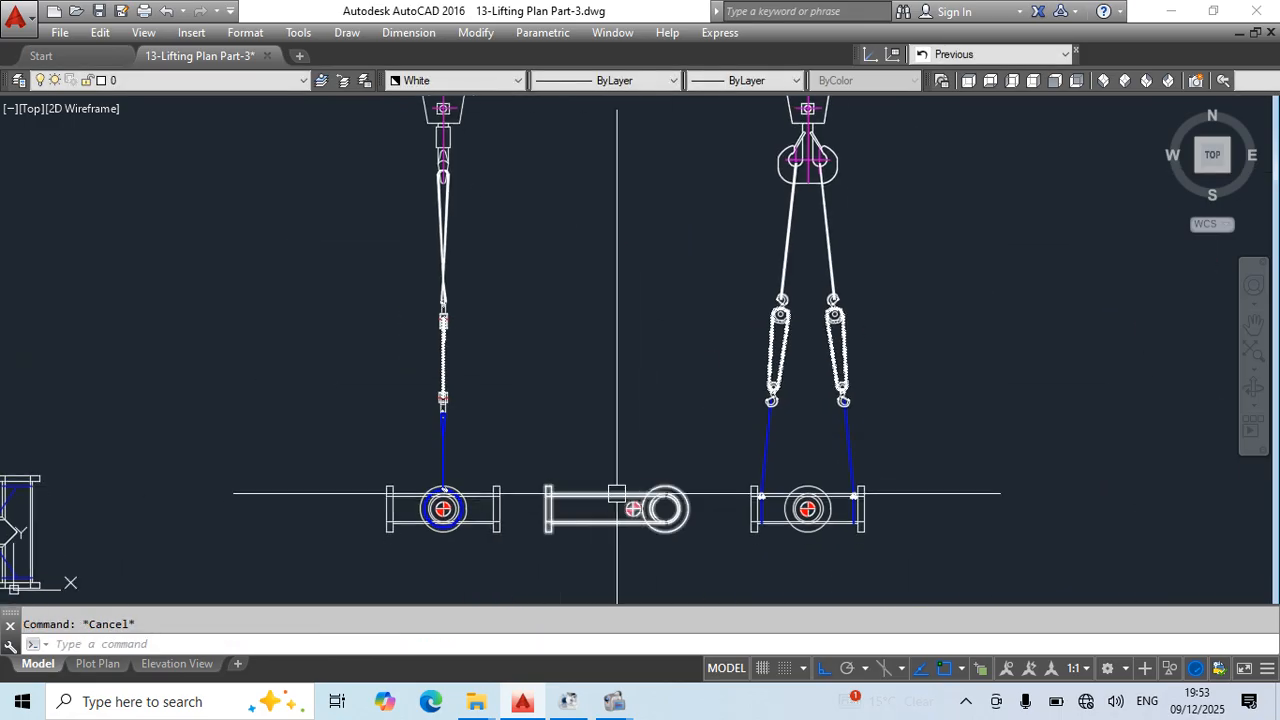
pyautogui.moveTo(492, 344)
pyautogui.mouseDown(button='middle')
pyautogui.moveTo(606, 409)
pyautogui.moveTo(624, 437)
pyautogui.mouseUp(button='middle')
pyautogui.scroll(6, 585, 397)
pyautogui.scroll(-5, 578, 396)
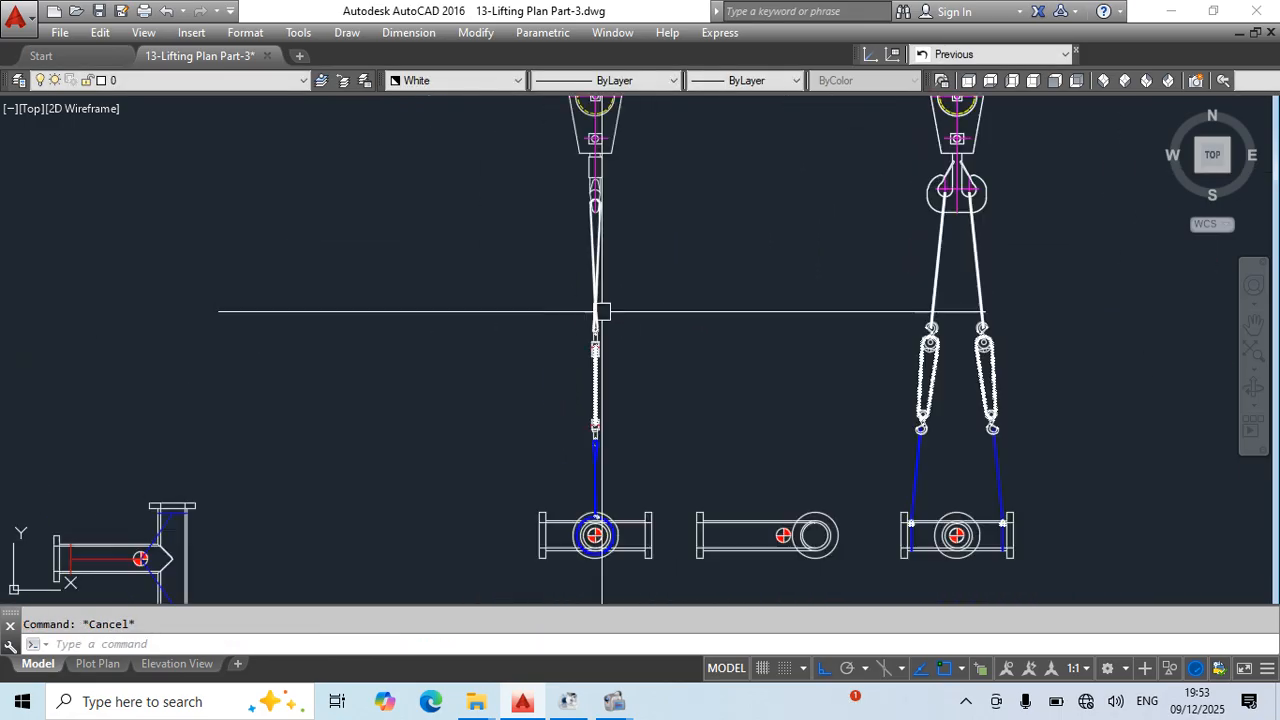
pyautogui.scroll(5, 731, 272)
pyautogui.click(731, 272)
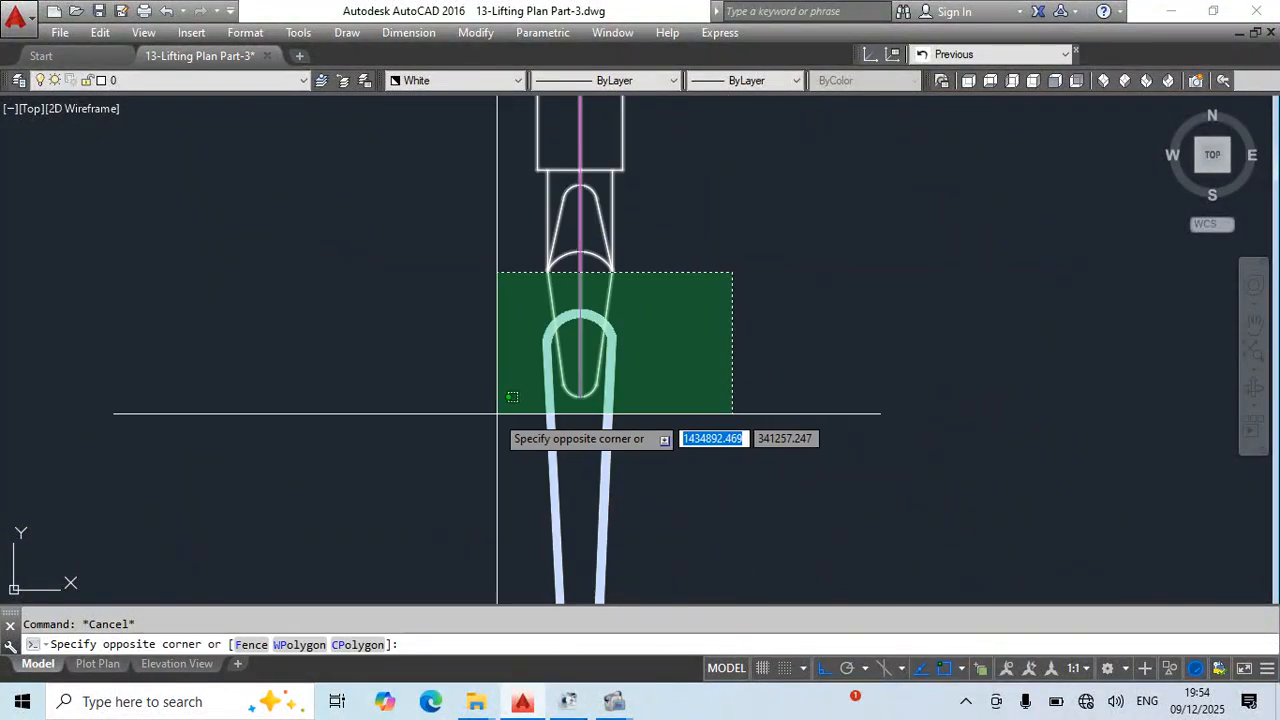
pyautogui.click(497, 413)
pyautogui.write('s')
pyautogui.press('space')
pyautogui.click(821, 457)
pyautogui.click(840, 389)
pyautogui.press('Escape')
pyautogui.scroll(-5, 691, 374)
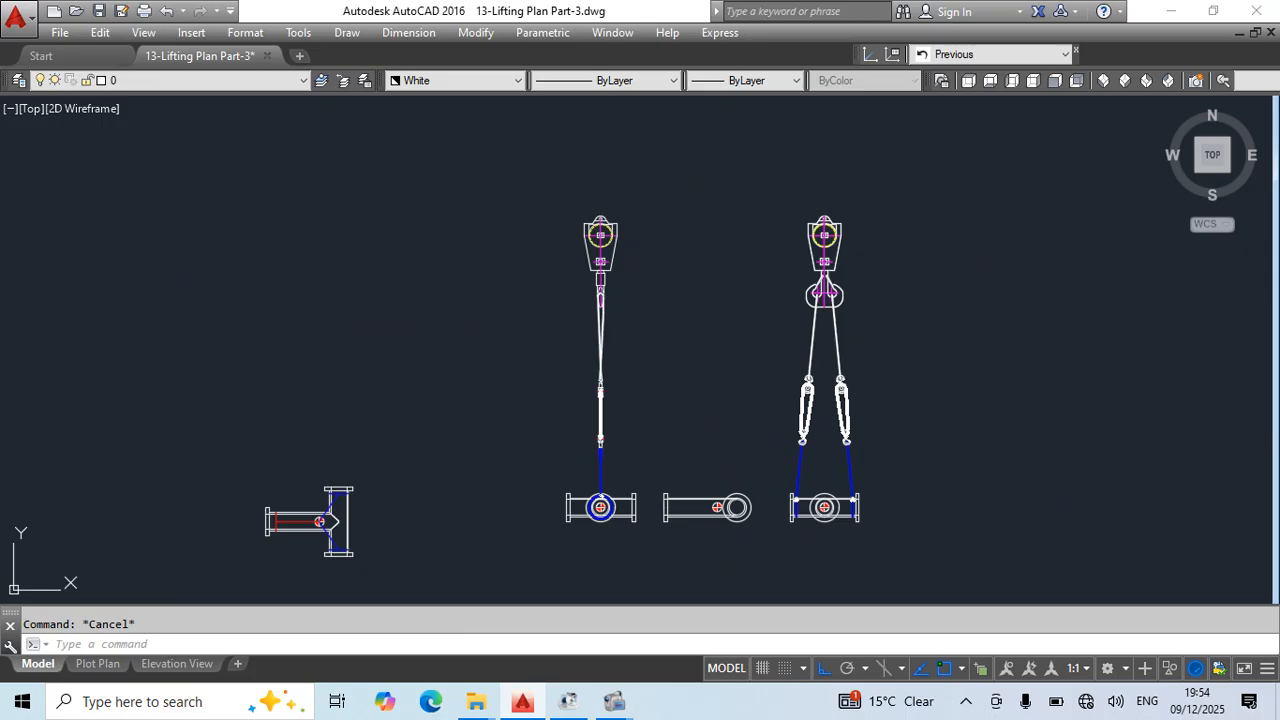
pyautogui.hotkey('ctrl', 's')
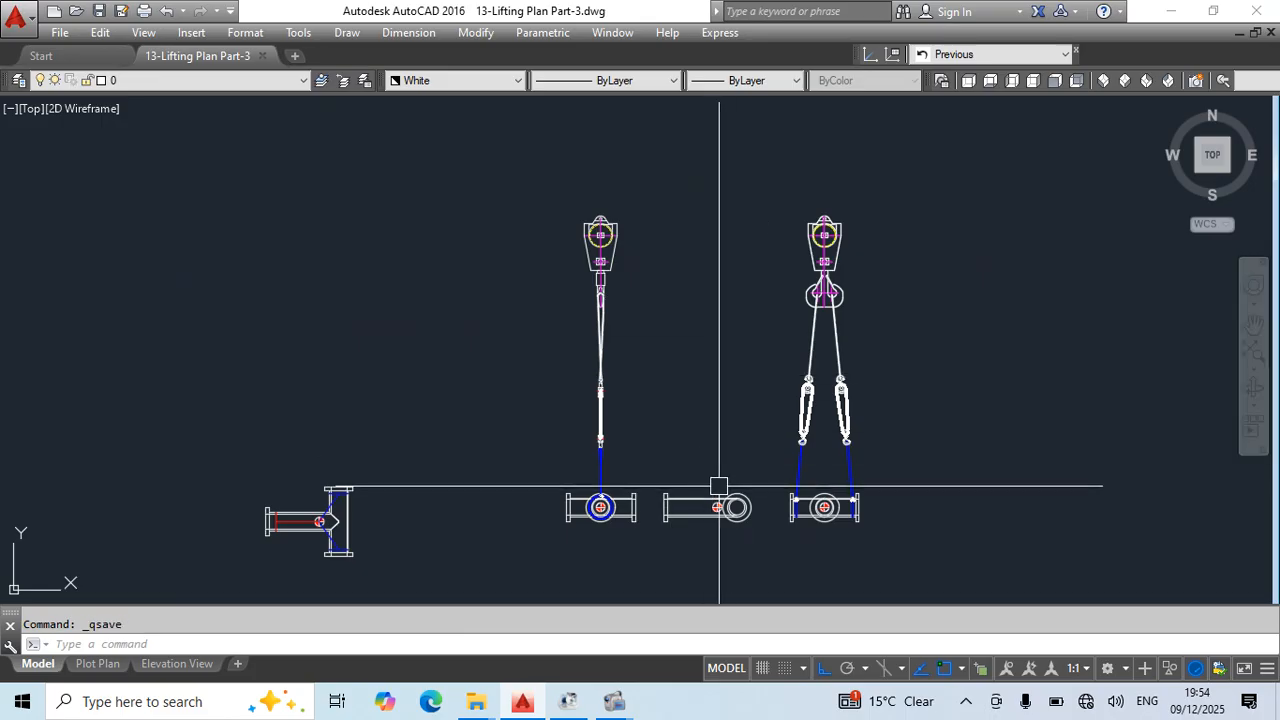
# - Try a horizontal copy of the double-hook crane block above the unrigged side view, and erase that copy
pyautogui.click(838, 232)
pyautogui.write('co')
pyautogui.press('Return')
pyautogui.click(1045, 346)
pyautogui.click(925, 348)
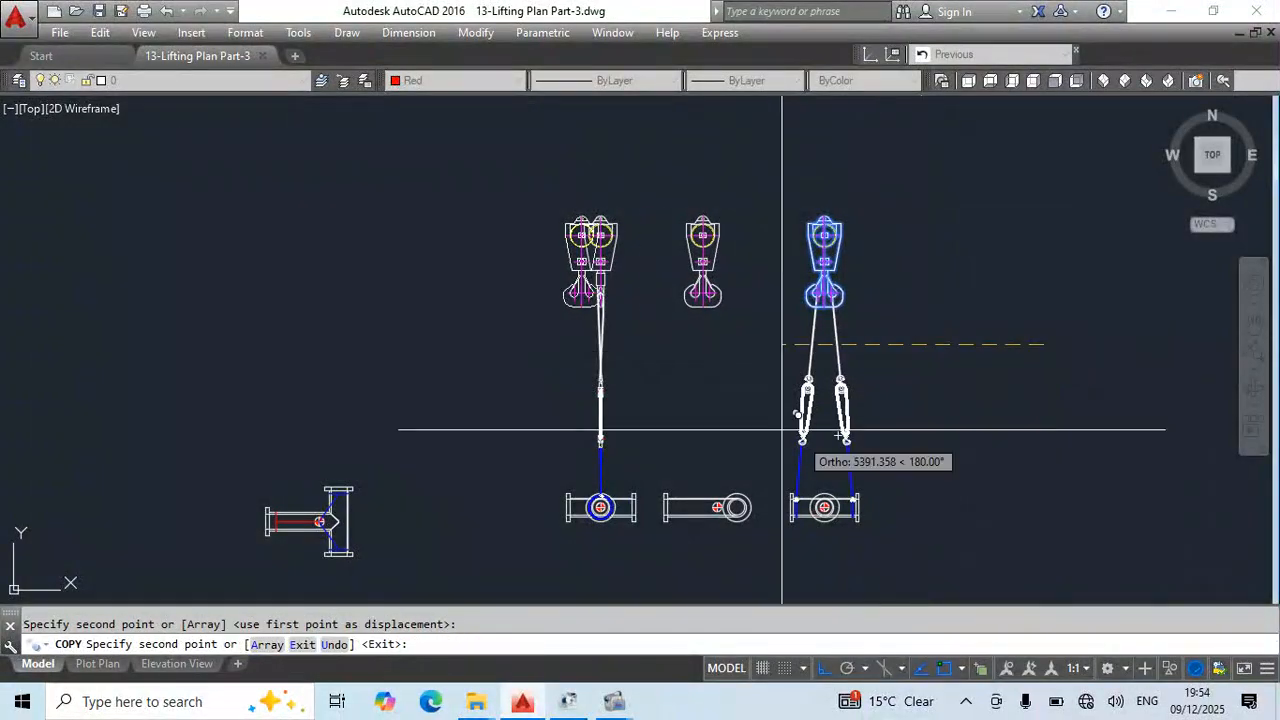
pyautogui.press('Escape')
pyautogui.scroll(4, 724, 310)
pyautogui.moveTo(748, 435); pyautogui.dragTo(772, 275, button='middle')
pyautogui.scroll(-3, 770, 290)
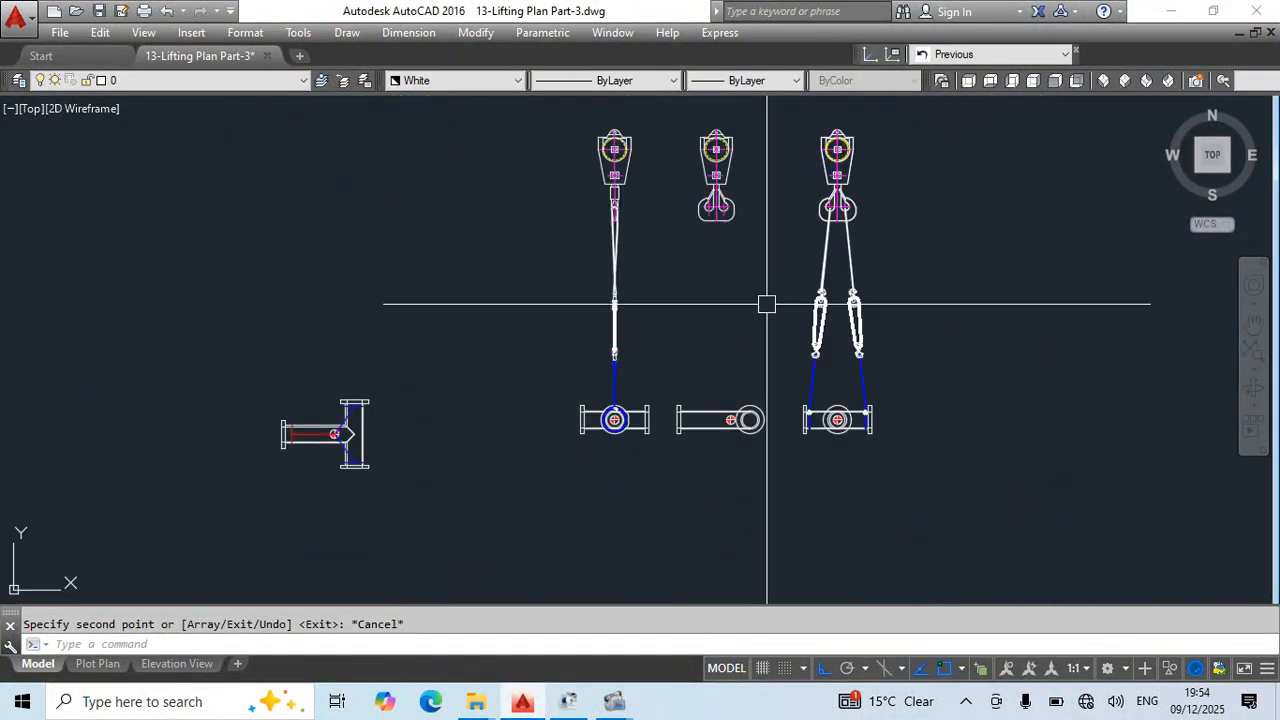
pyautogui.click(714, 210)
pyautogui.write('e')
# - Copy the side-on crane block horizontally to a position above the unrigged side view
pyautogui.moveTo(726, 274); pyautogui.dragTo(586, 298, button='middle')
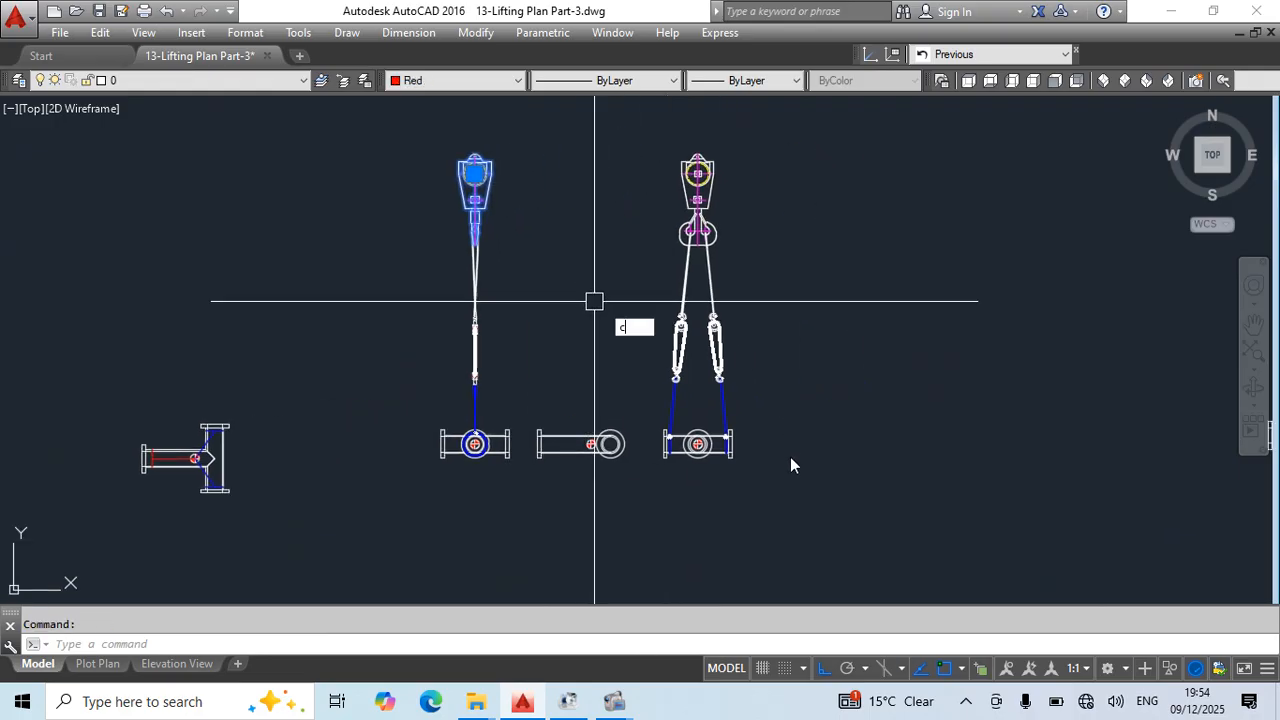
pyautogui.write('o')
pyautogui.press('Return')
pyautogui.click(662, 508)
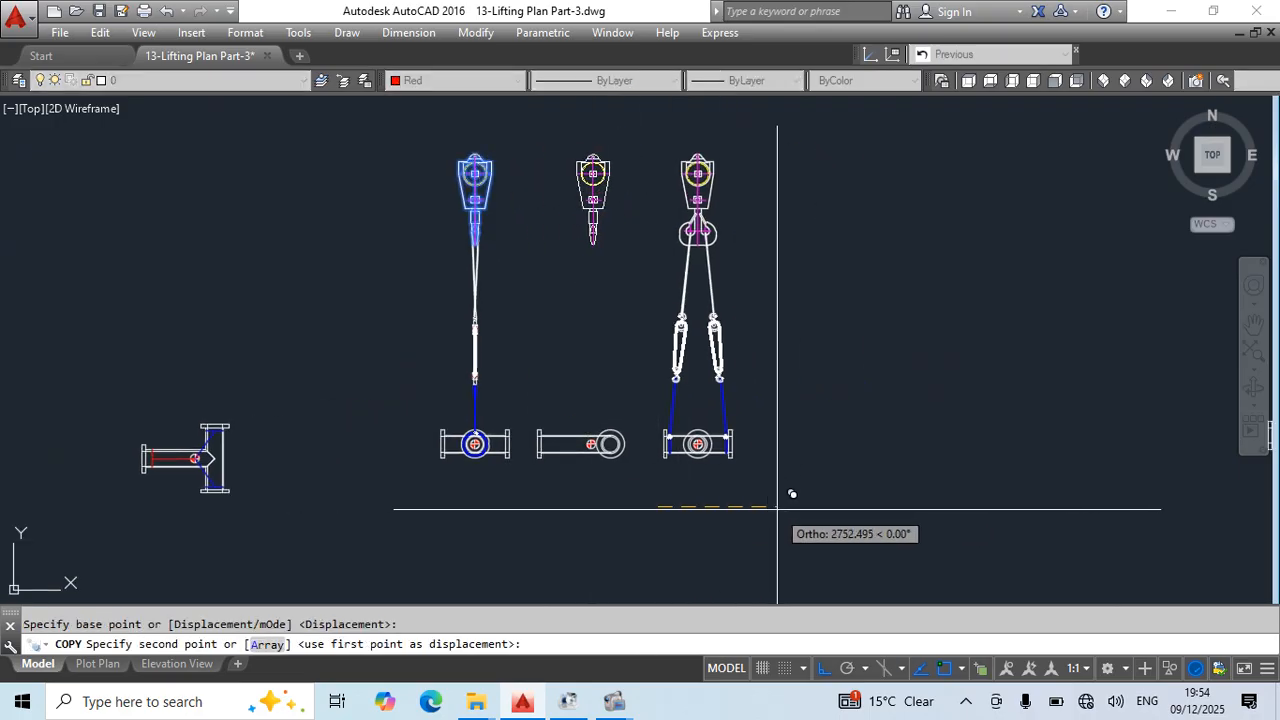
pyautogui.press('Escape')
# - Copy the double-hook crane block horizontally to a spot just beyond the single-sling rigging of the copied end view
pyautogui.press('Escape')
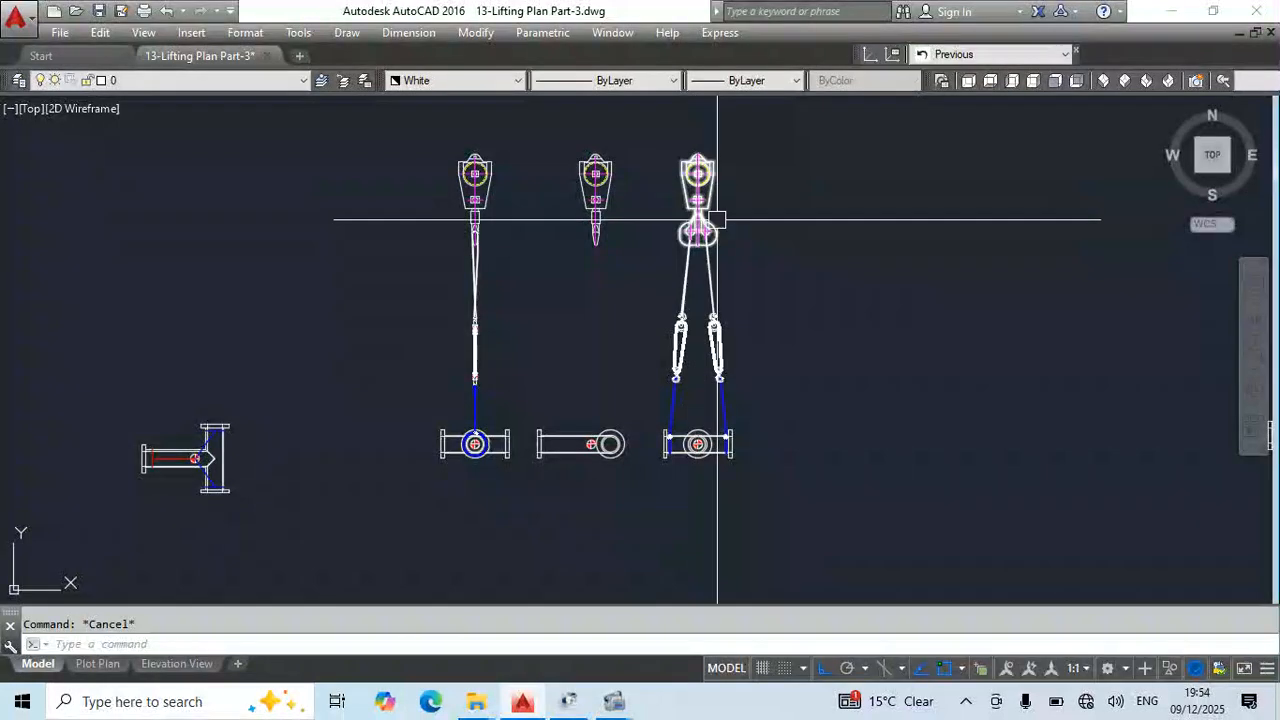
pyautogui.click(710, 200)
pyautogui.press('Escape')
pyautogui.click(717, 184)
pyautogui.moveTo(825, 329); pyautogui.dragTo(857, 405, button='middle')
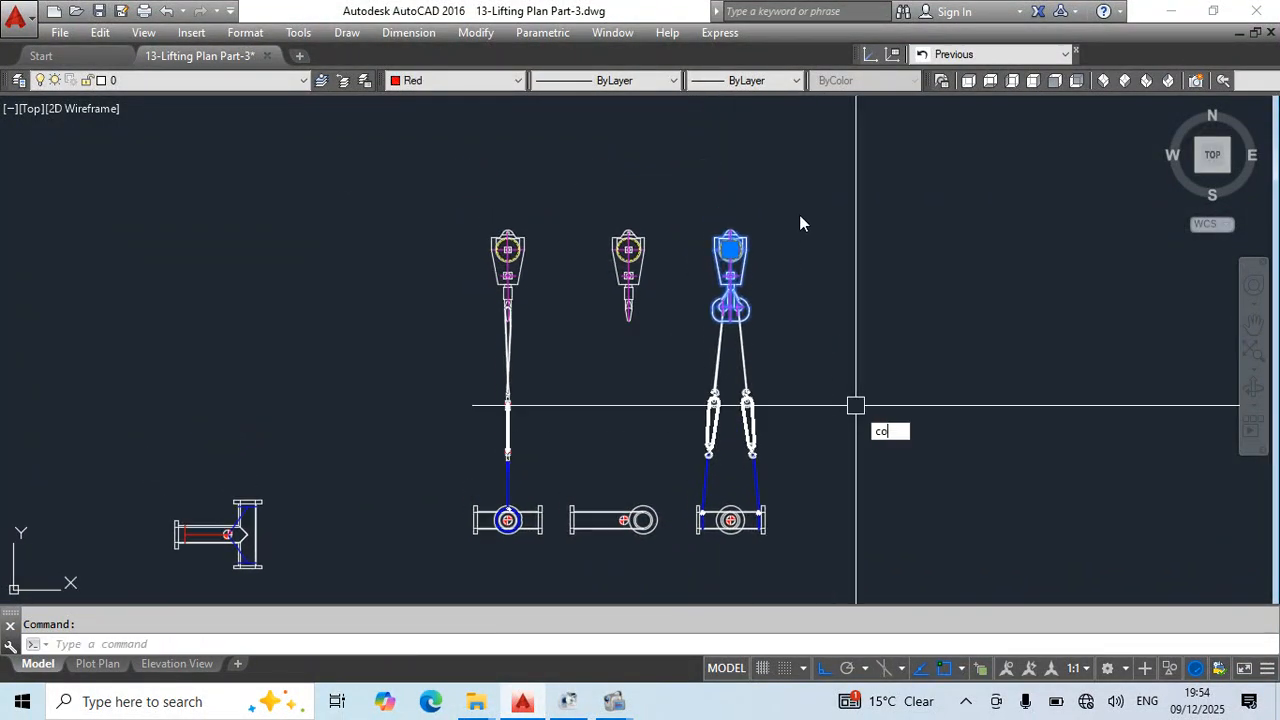
pyautogui.press('Return')
pyautogui.click(843, 188)
pyautogui.click(540, 188)
pyautogui.press('Escape')
# - Erase the side-on crane block above the copied end view and move the double-hook copy horizontally over its sling
pyautogui.click(524, 277)
pyautogui.write('e')
pyautogui.press('Return')
pyautogui.click(422, 280)
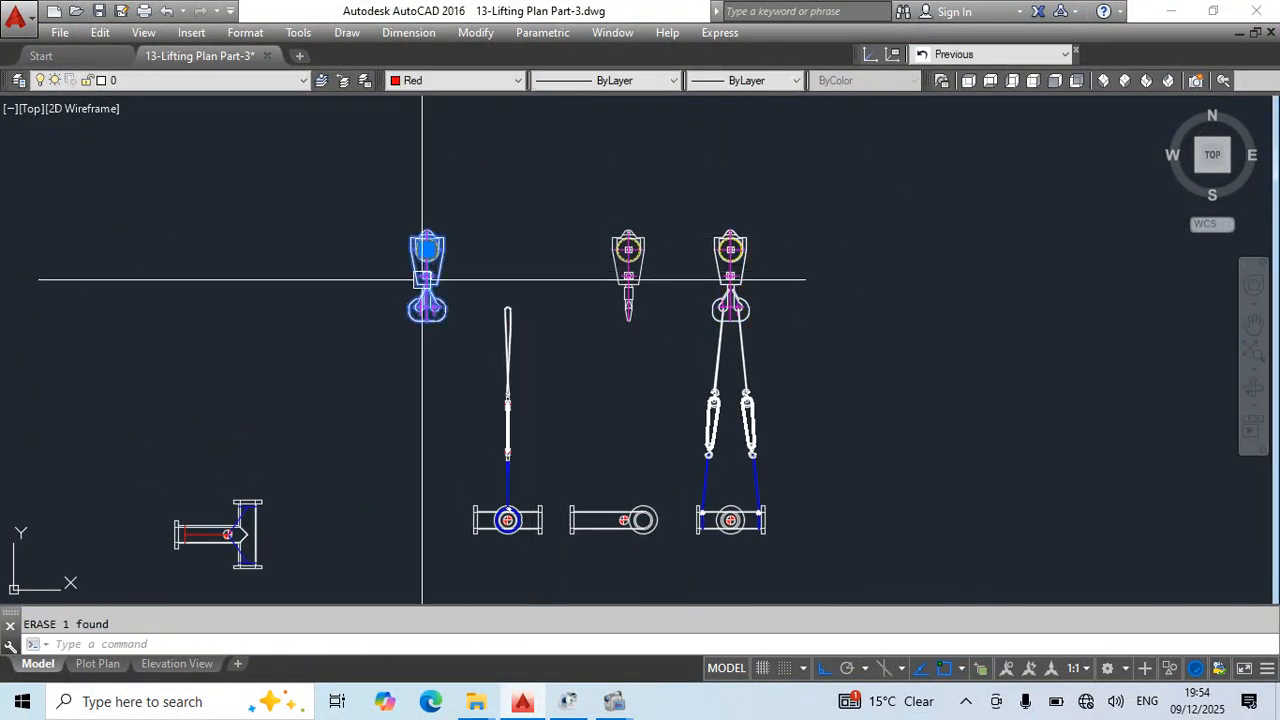
pyautogui.scroll(4, 503, 270)
pyautogui.write('m')
pyautogui.press('Return')
pyautogui.click(303, 170)
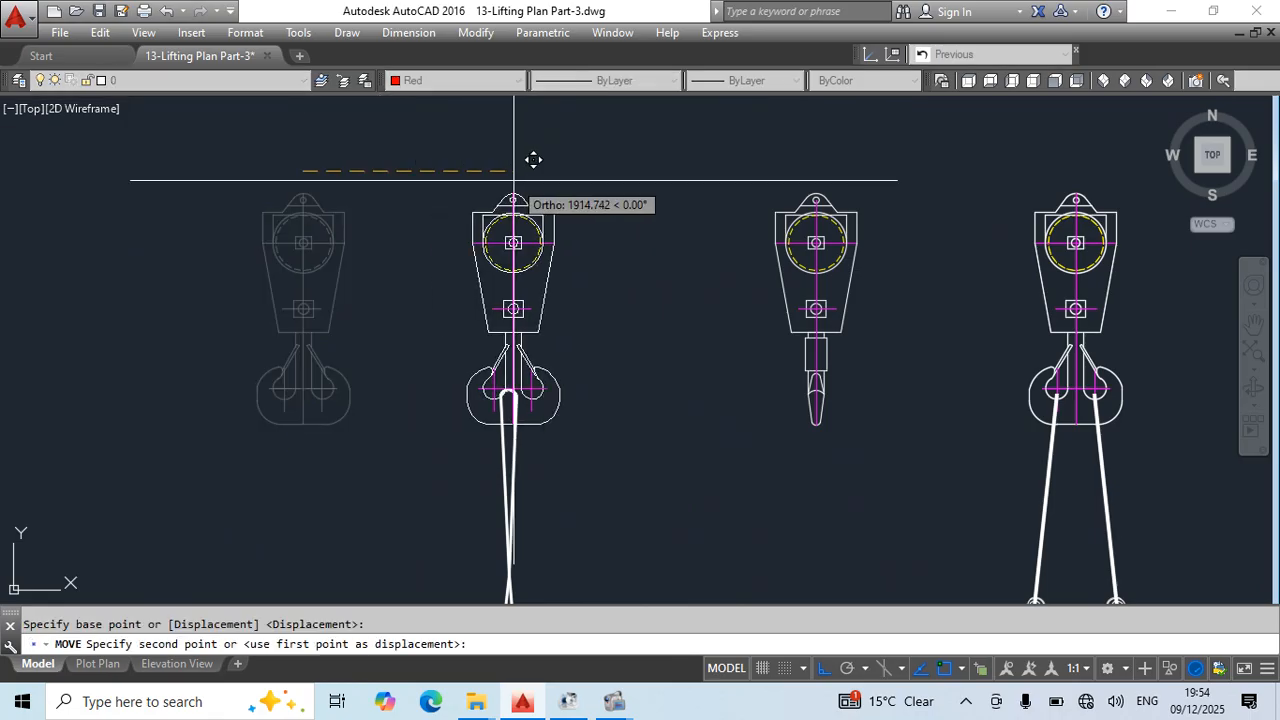
pyautogui.click(514, 181)
pyautogui.press('Escape')
# - Draw a horizontal alignment line from the original double-hook crane block's top point past the relocated block
pyautogui.write('l')
pyautogui.press('Return')
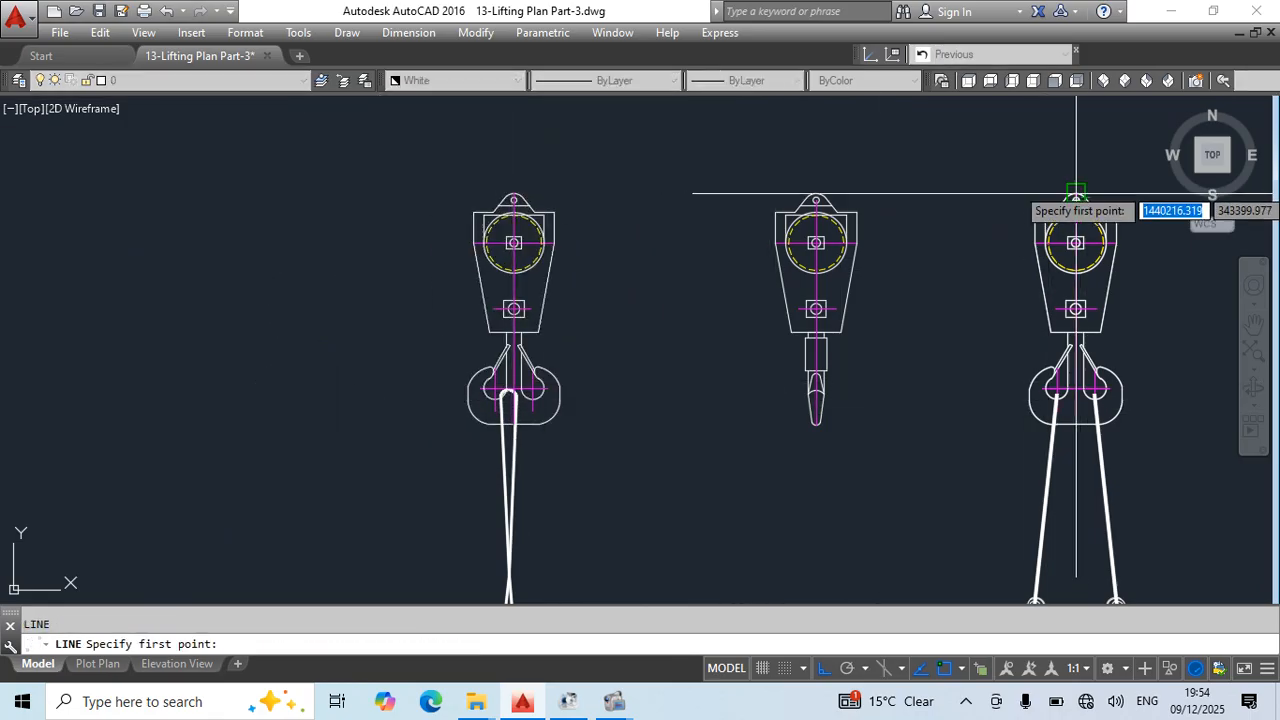
pyautogui.click(1076, 193)
pyautogui.click(227, 193)
pyautogui.press('Escape')
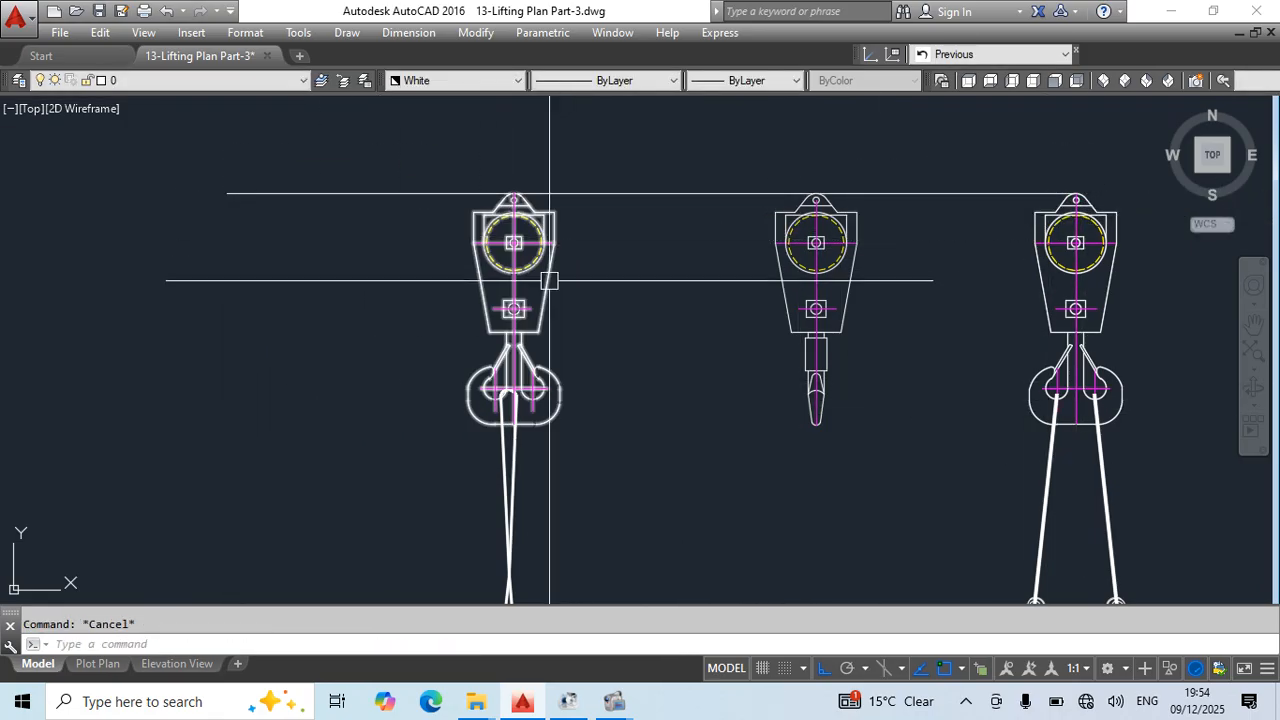
pyautogui.scroll(4, 509, 409)
pyautogui.scroll(-5, 543, 434)
pyautogui.moveTo(654, 437); pyautogui.dragTo(664, 332, button='middle')
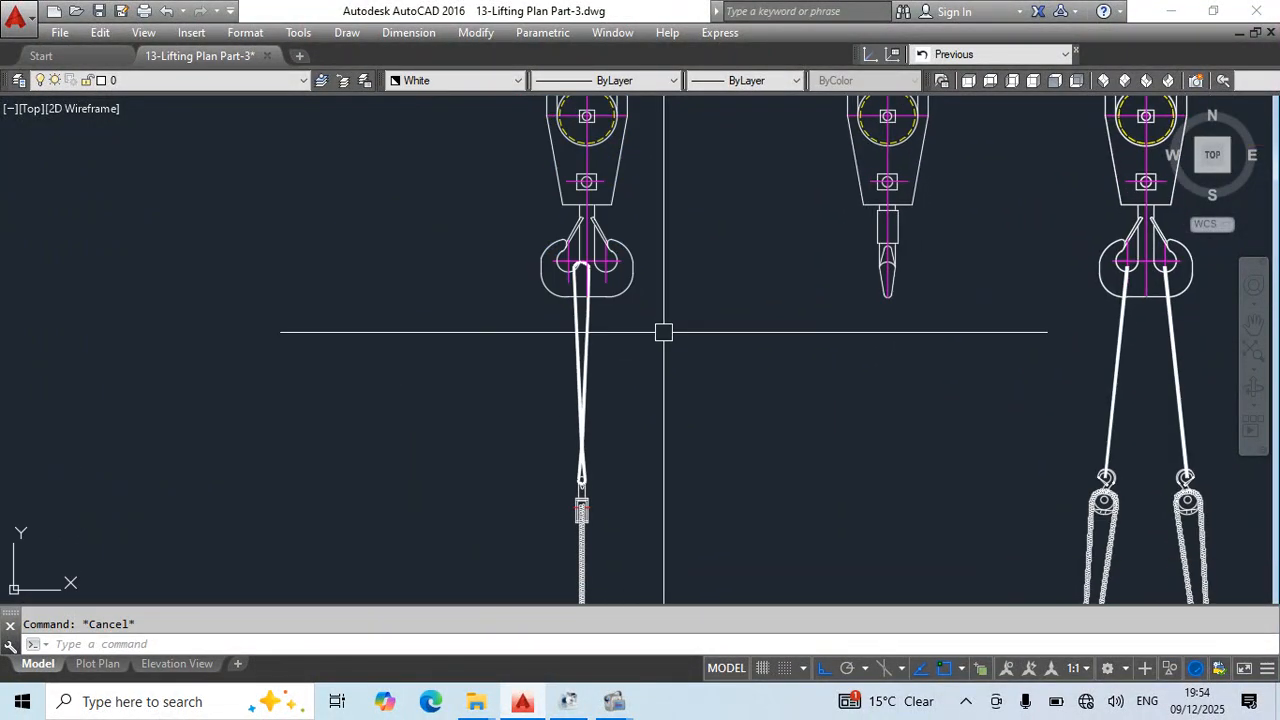
# - Draw a vertical construction line through the centre-of-gravity marker of the copied end view
pyautogui.write('xl')
pyautogui.press('Return')
pyautogui.moveTo(622, 447); pyautogui.dragTo(654, 134, button='middle')
pyautogui.scroll(7, 603, 496)
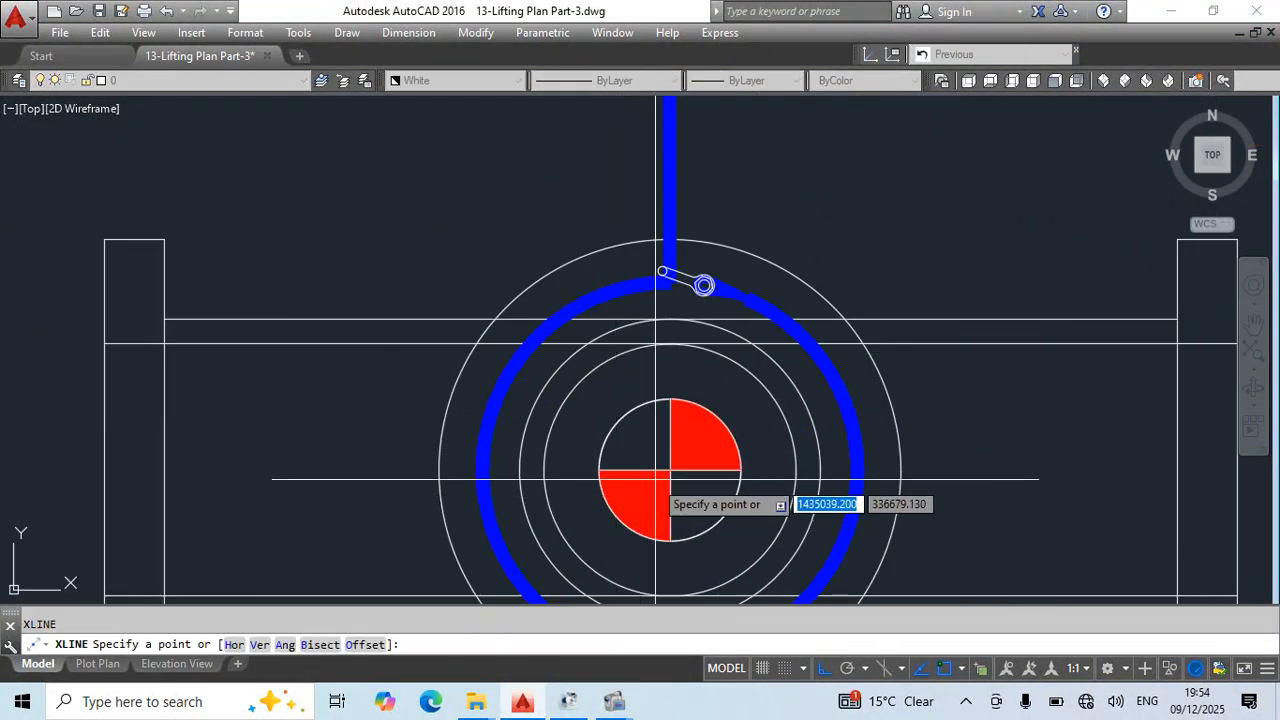
pyautogui.click(669, 470)
pyautogui.click(804, 182)
pyautogui.press('Escape')
pyautogui.scroll(-5, 770, 264)
pyautogui.moveTo(782, 247); pyautogui.dragTo(778, 560, button='middle')
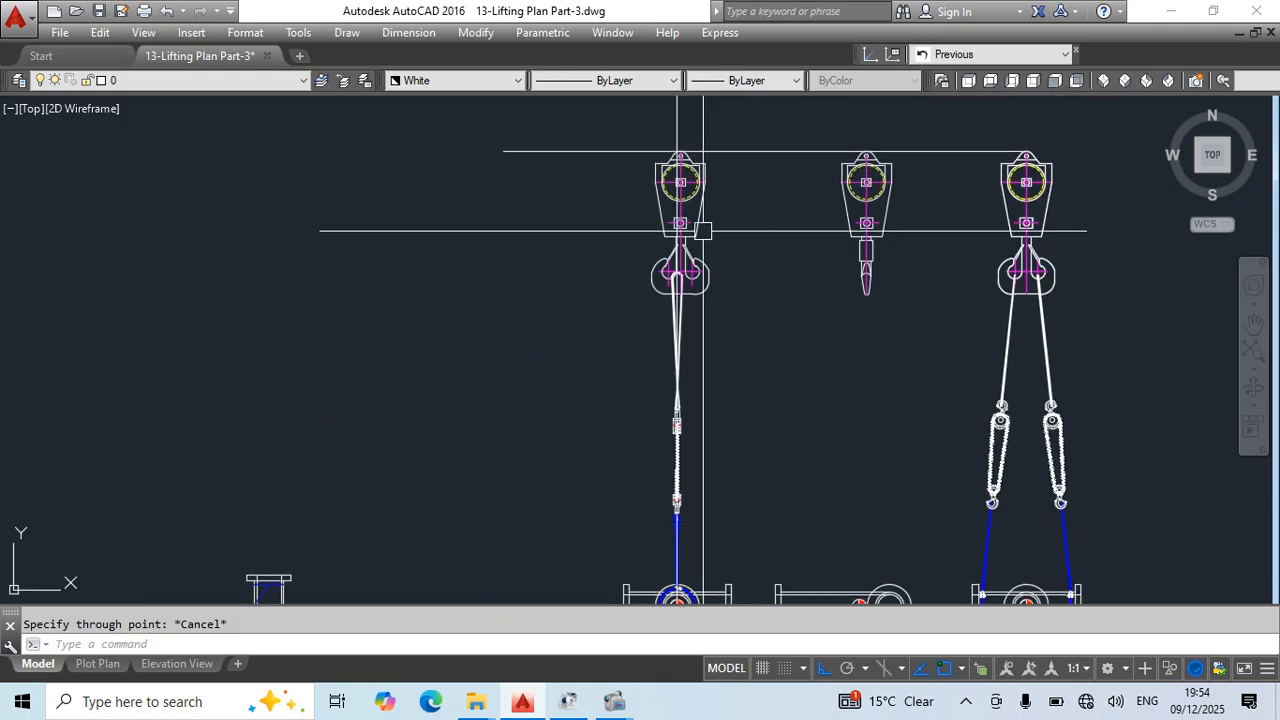
# - Move the double-hook crane block above the copied end view horizontally so its centreline sits on the vertical construction line
pyautogui.scroll(2, 703, 231)
pyautogui.scroll(6, 662, 303)
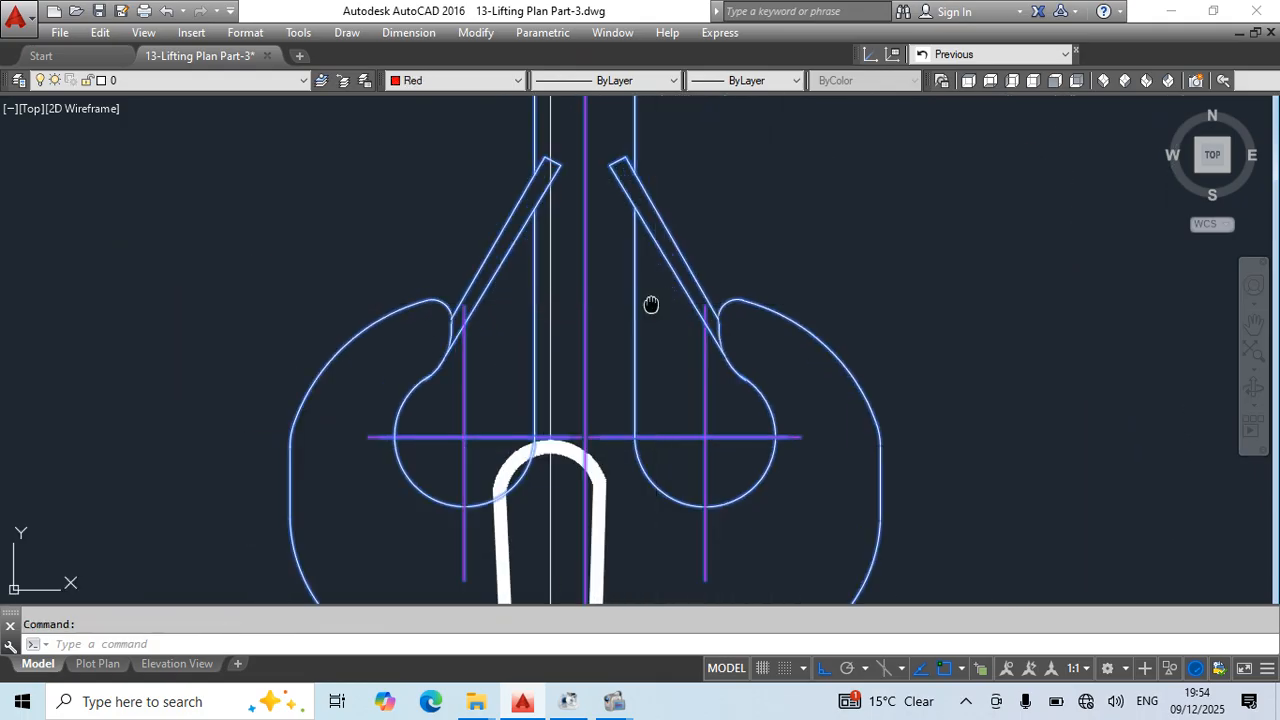
pyautogui.moveTo(651, 305); pyautogui.dragTo(689, 565, button='middle')
pyautogui.write('m')
pyautogui.press('Return')
pyautogui.click(624, 284)
pyautogui.click(590, 284)
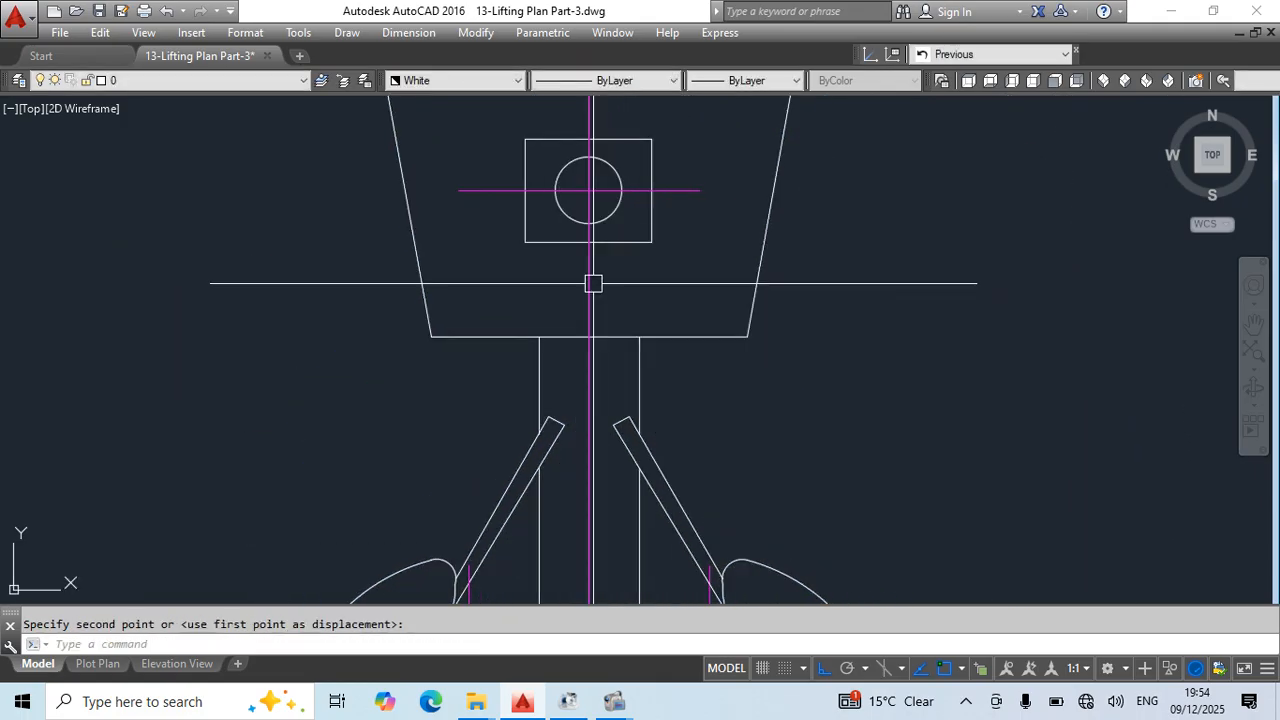
pyautogui.press('Escape')
# - Stretch both top corners of the upper sling loop outward to the centrelines of the two hooks
pyautogui.scroll(-6, 680, 394)
pyautogui.scroll(5, 655, 375)
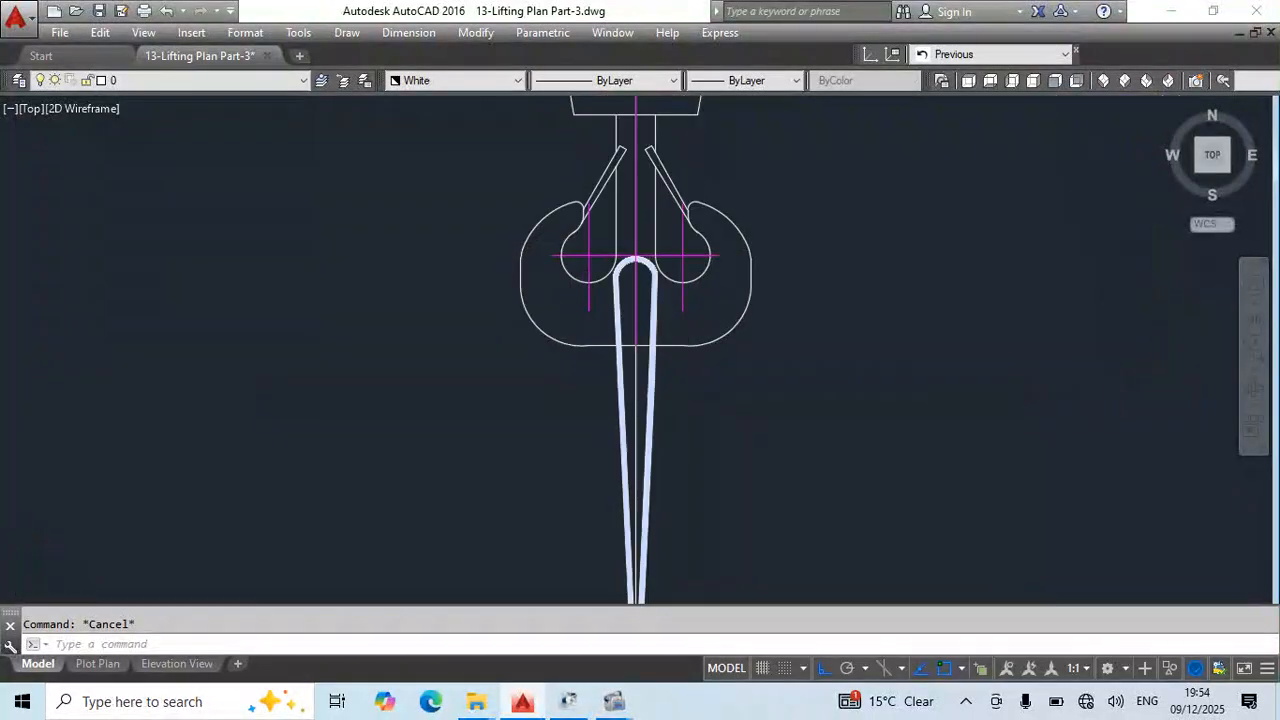
pyautogui.scroll(4, 641, 359)
pyautogui.click(632, 360)
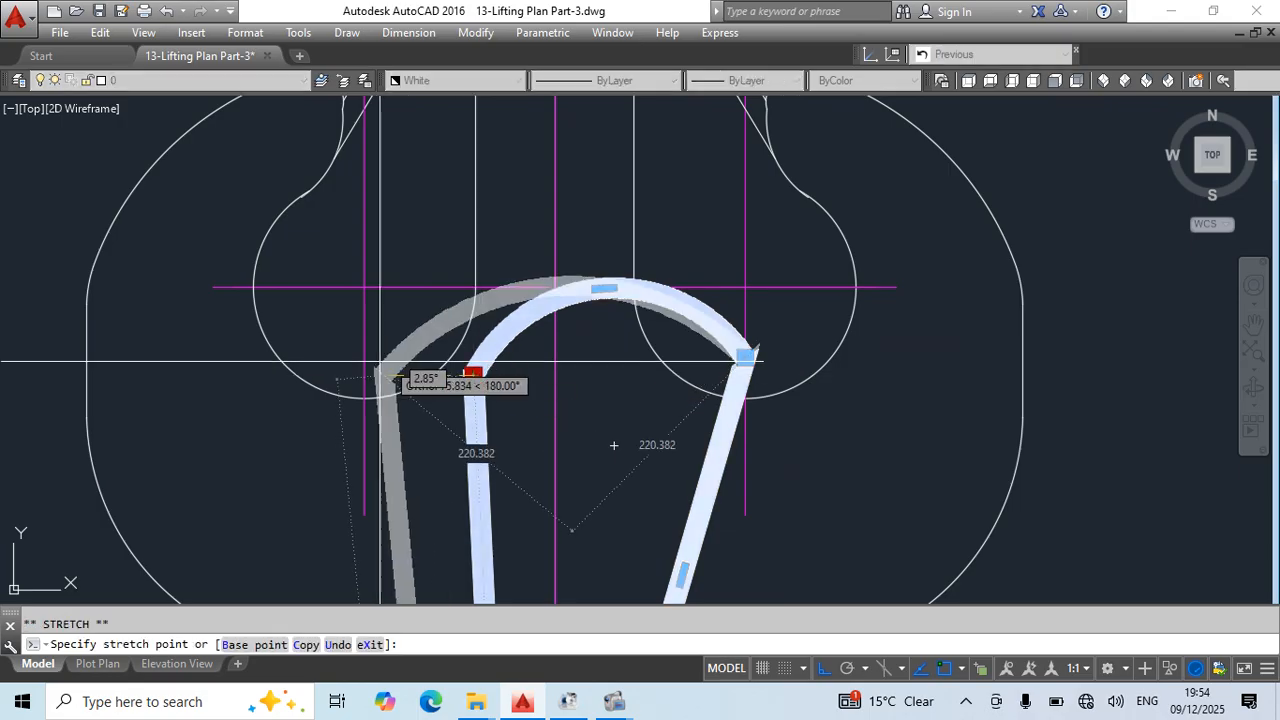
pyautogui.press('Escape')
pyautogui.press('Escape')
pyautogui.scroll(-4, 659, 311)
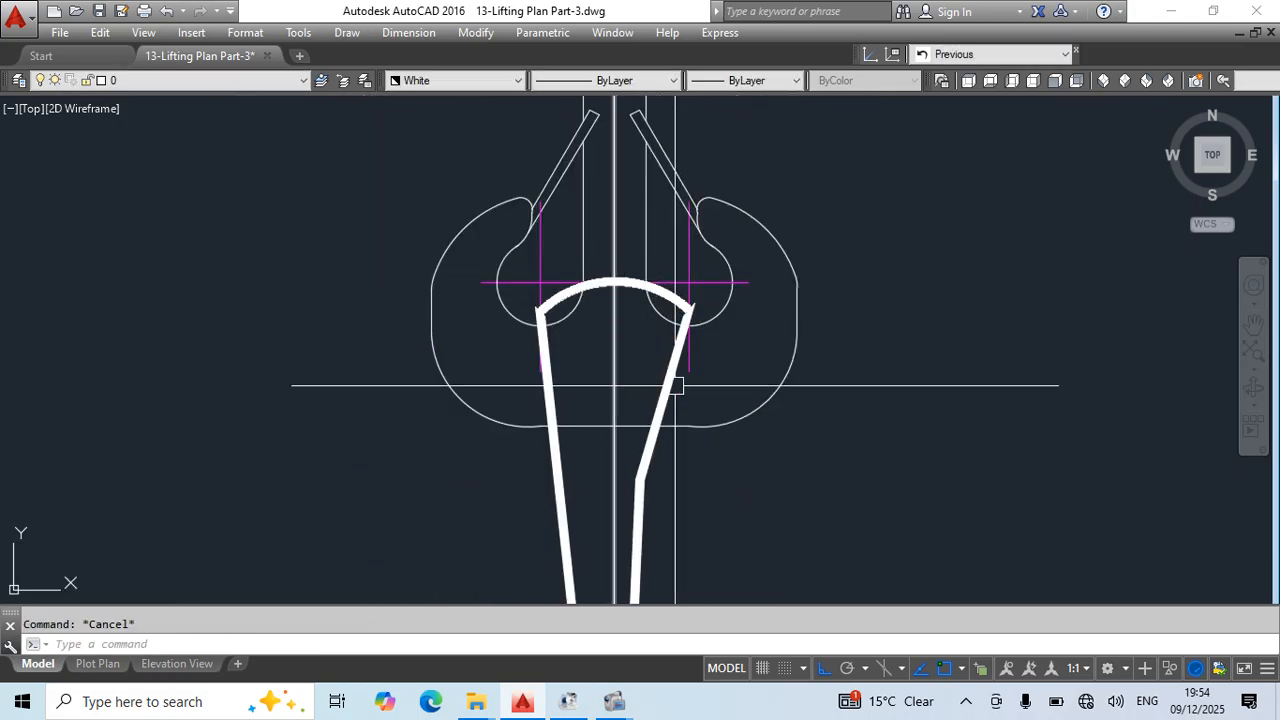
pyautogui.moveTo(659, 459); pyautogui.dragTo(675, 272, button='middle')
pyautogui.click(657, 292)
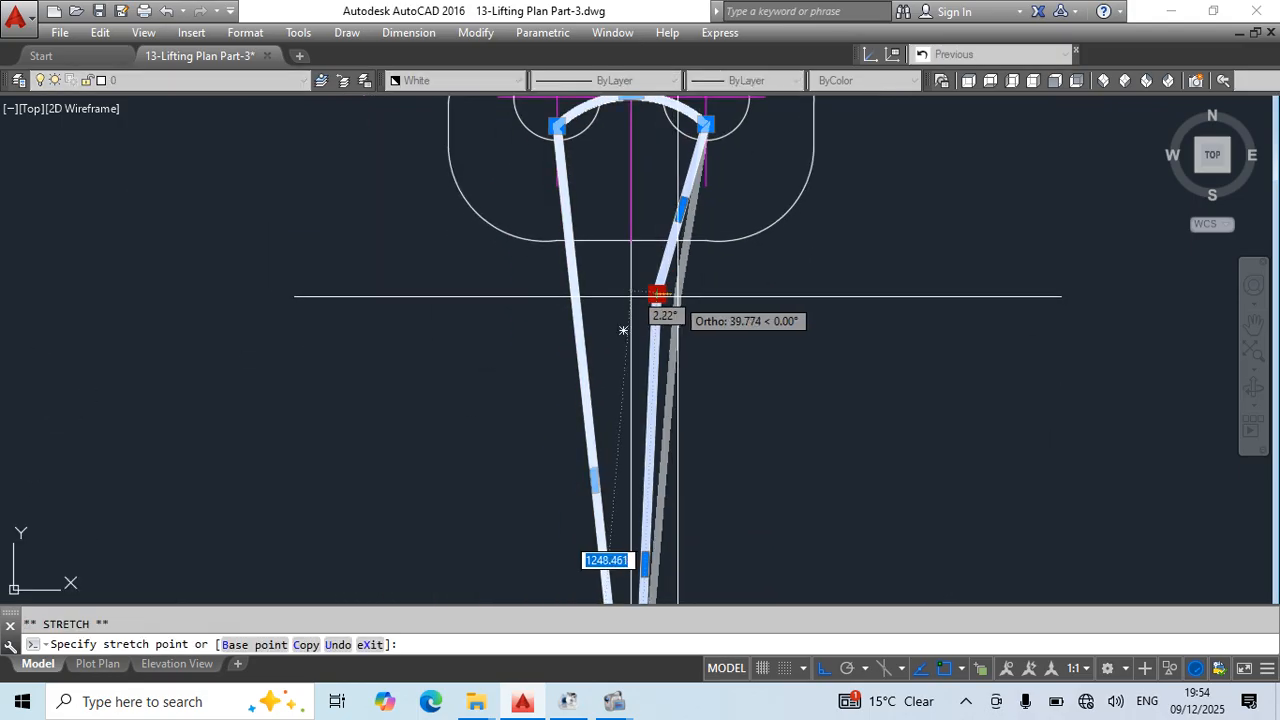
pyautogui.press('Escape')
pyautogui.press('Return')
pyautogui.press('Escape')
pyautogui.moveTo(657, 131); pyautogui.dragTo(660, 257, button='middle')
pyautogui.press('Escape')
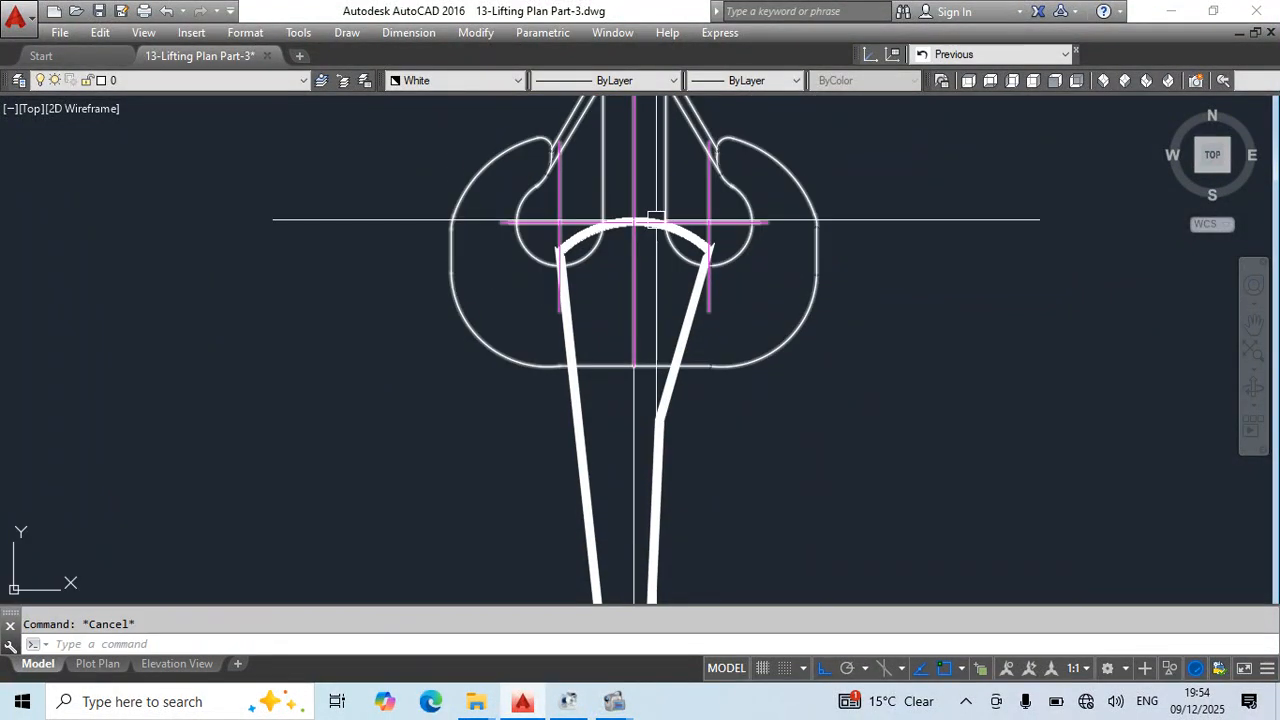
# - Trim the sling's top arc at the crane block's centreline and erase the cut-off right half of the sling
pyautogui.write('tr')
pyautogui.press('Return')
pyautogui.press('Return')
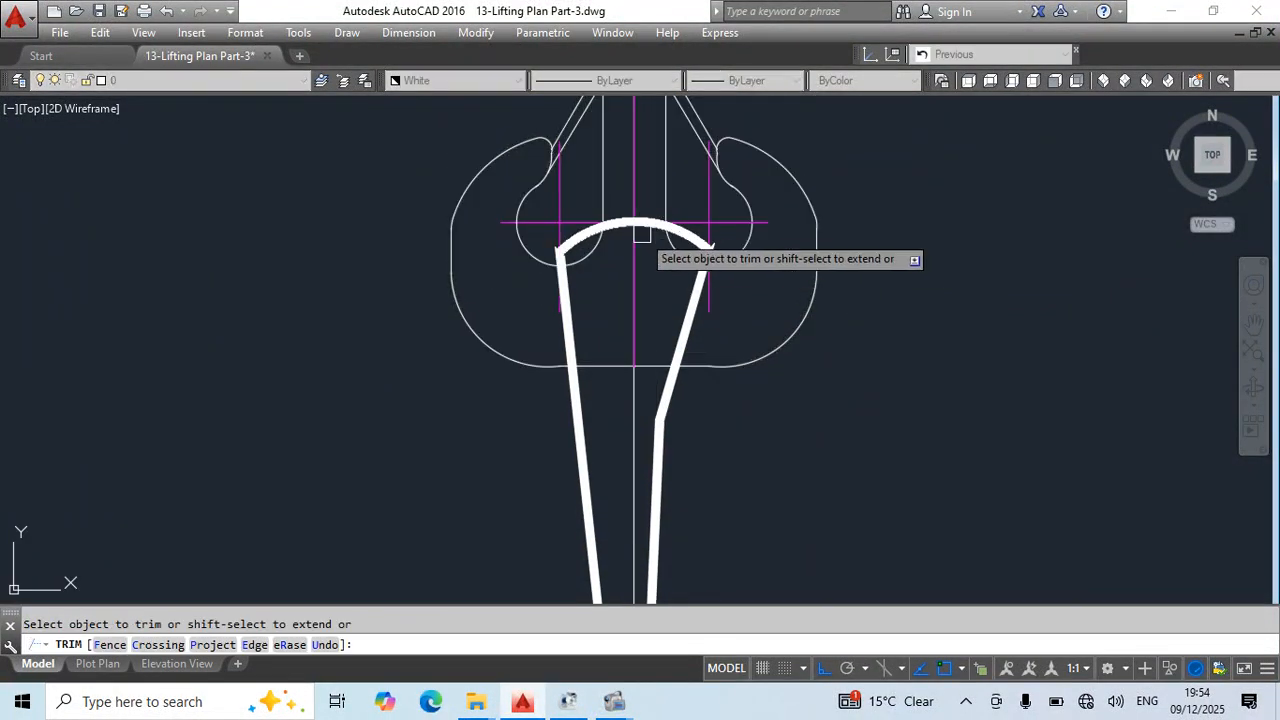
pyautogui.scroll(4, 641, 233)
pyautogui.press('Escape')
pyautogui.click(808, 284)
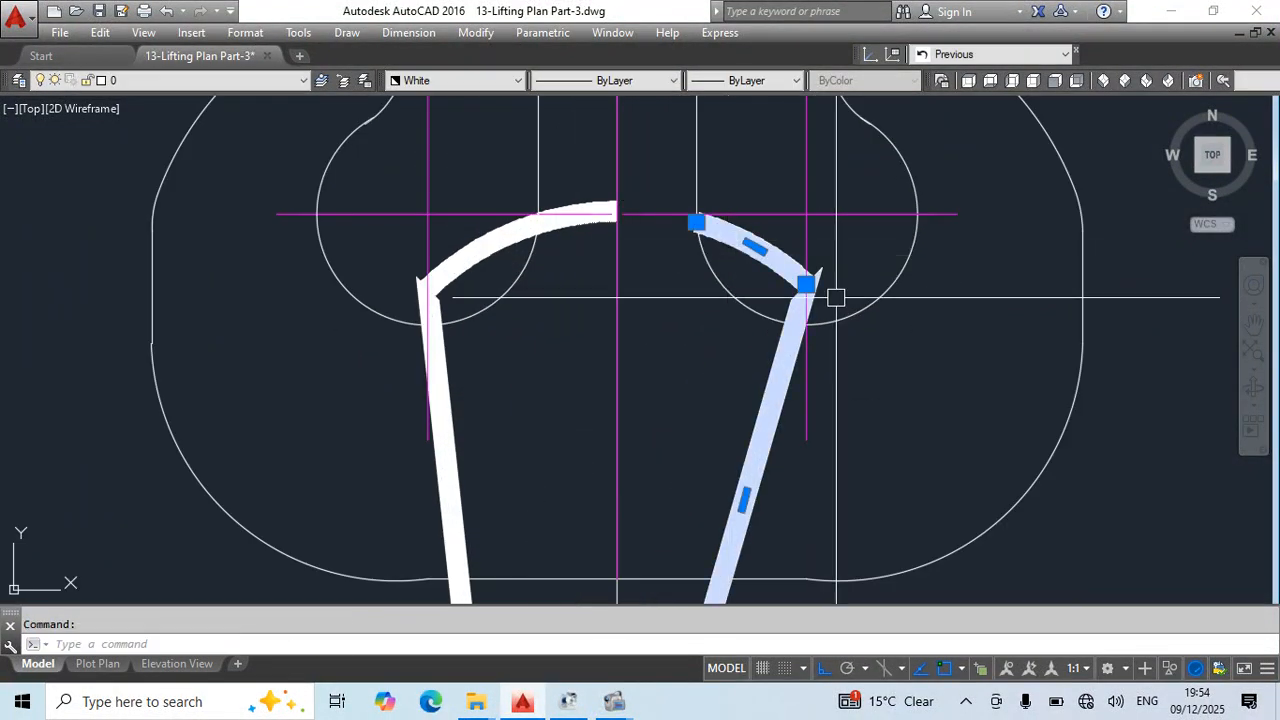
pyautogui.write('e')
pyautogui.press('Return')
pyautogui.scroll(-8, 724, 222)
# - Mirror the remaining left sling strand about the vertical construction line, keeping the original
pyautogui.scroll(2, 698, 277)
pyautogui.click(708, 335)
pyautogui.click(653, 410)
pyautogui.moveTo(808, 418); pyautogui.dragTo(780, 299, button='middle')
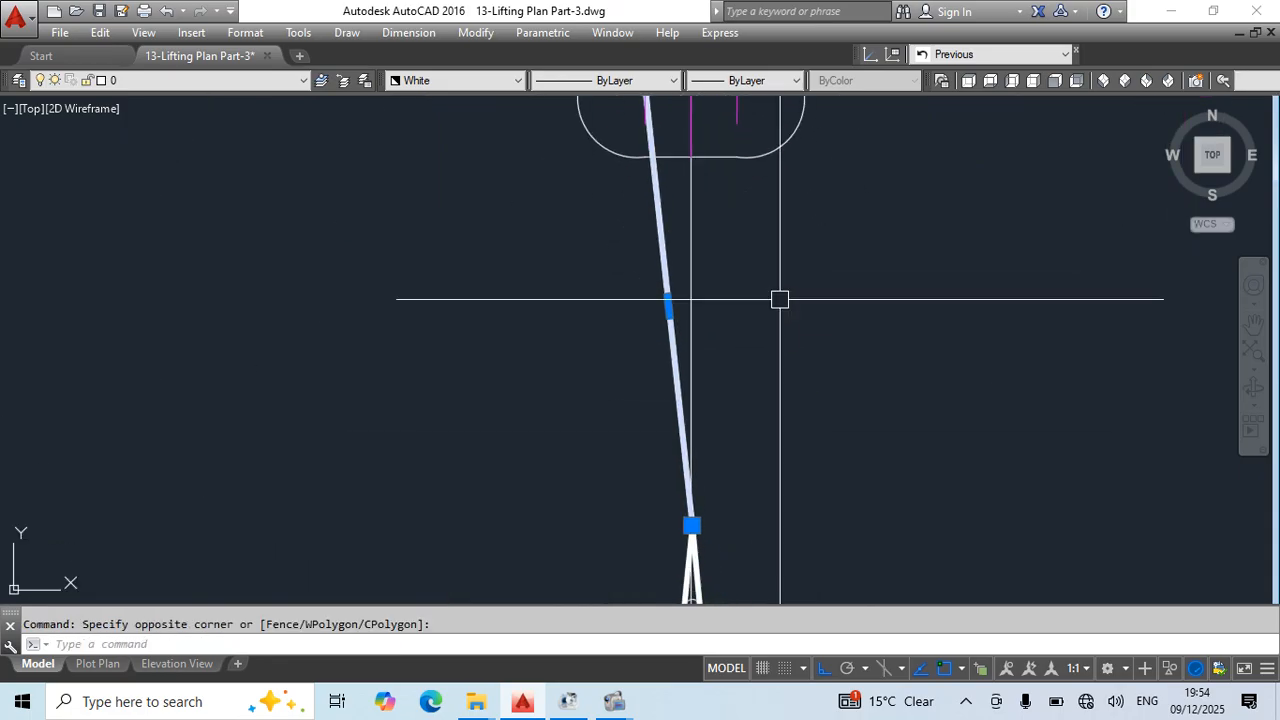
pyautogui.write('mi')
pyautogui.press('Return')
pyautogui.click(691, 200)
pyautogui.click(691, 257)
pyautogui.press('Return')
pyautogui.scroll(-4, 708, 248)
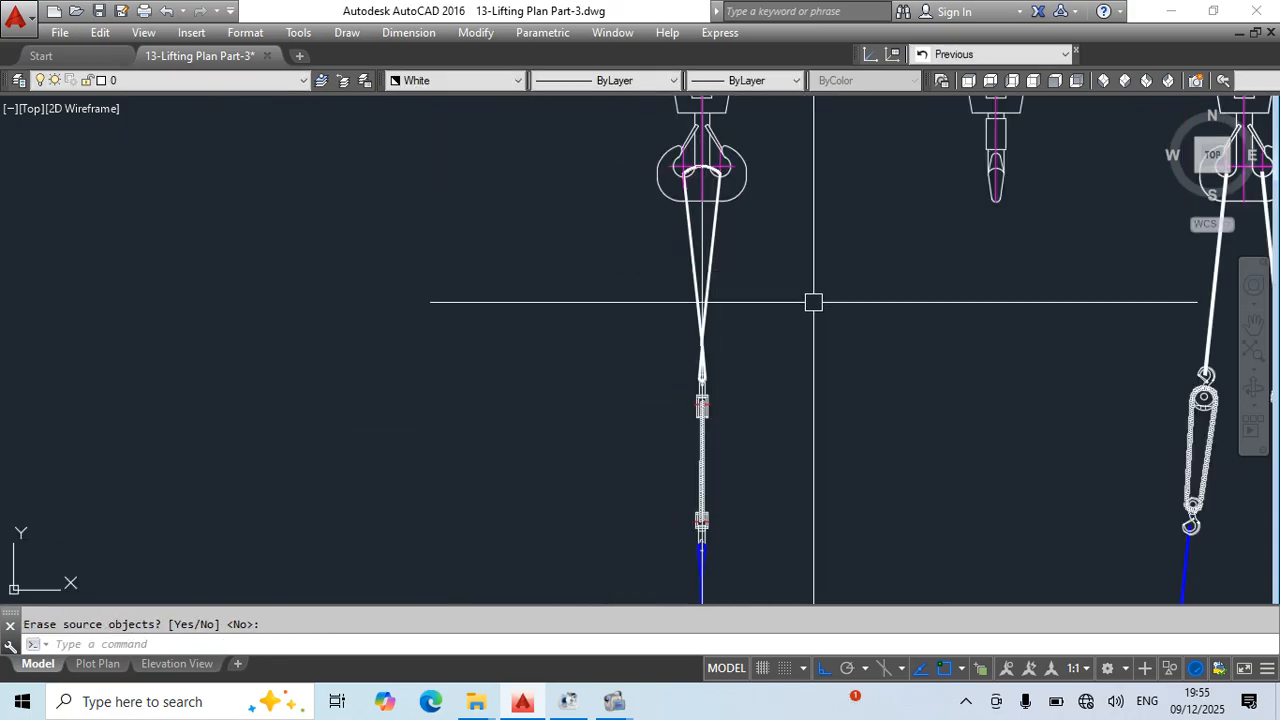
# - Adjust the lower end point of the mirrored sling strand where the strands cross
pyautogui.scroll(5, 703, 357)
pyautogui.press('Return')
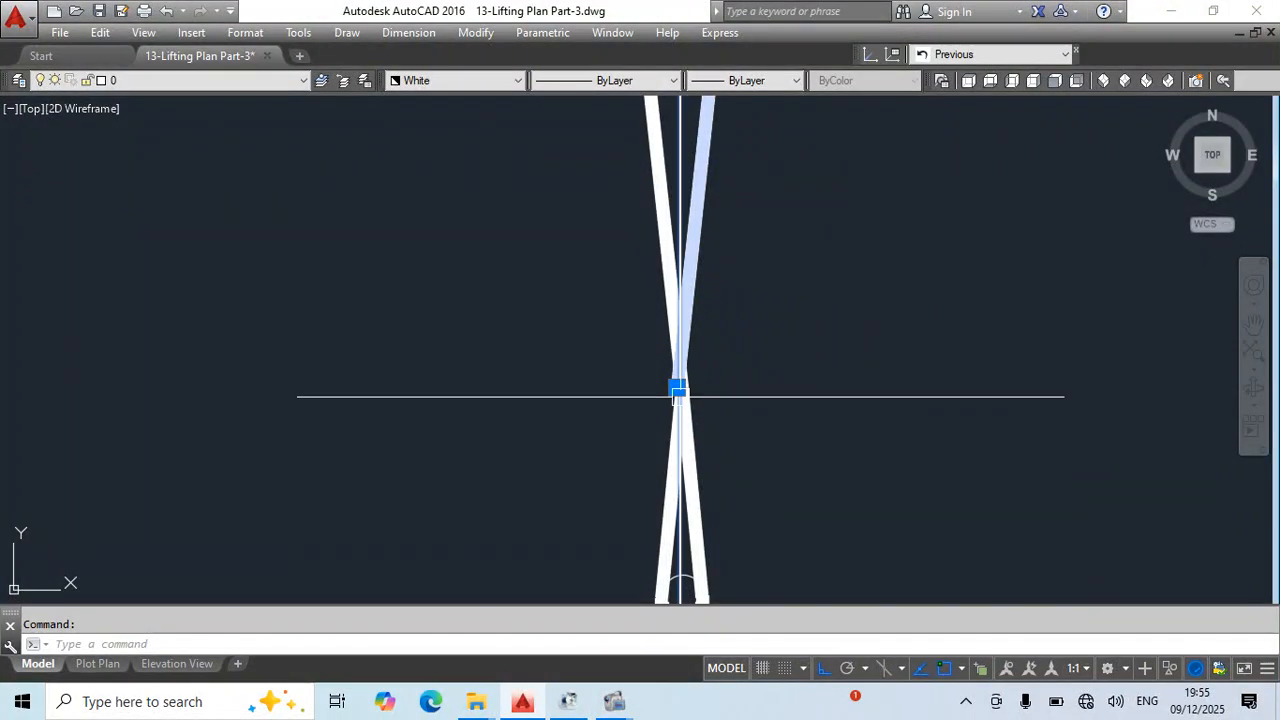
pyautogui.click(676, 387)
pyautogui.press('Escape')
pyautogui.scroll(-3, 751, 326)
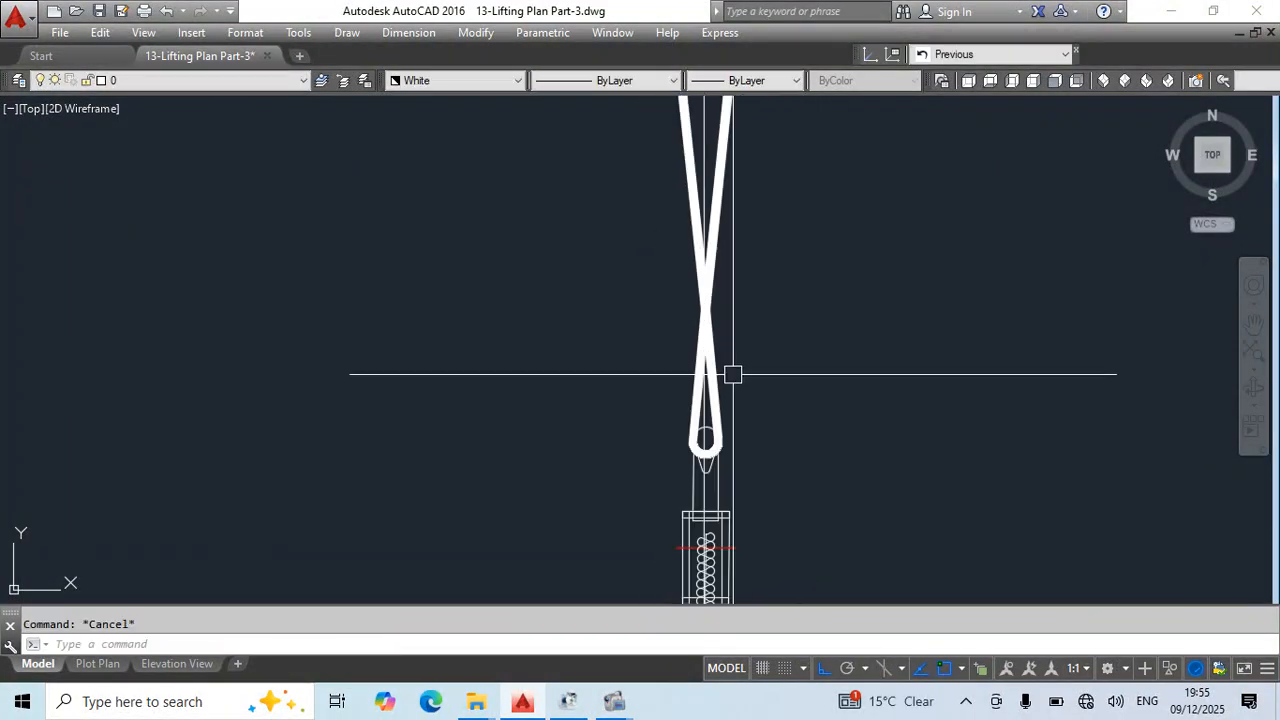
pyautogui.click(713, 405)
pyautogui.moveTo(797, 428); pyautogui.dragTo(786, 367, button='middle')
pyautogui.write('o')
pyautogui.press('Return')
pyautogui.scroll(5, 700, 420)
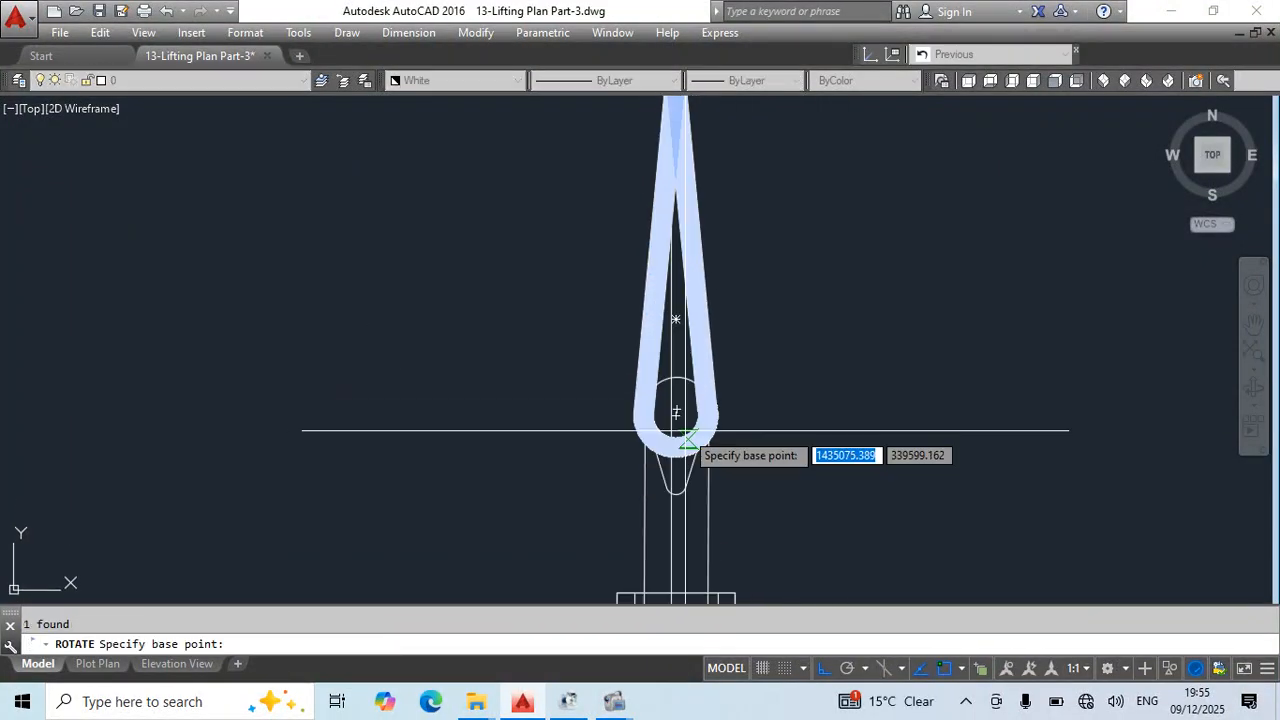
pyautogui.press('Escape')
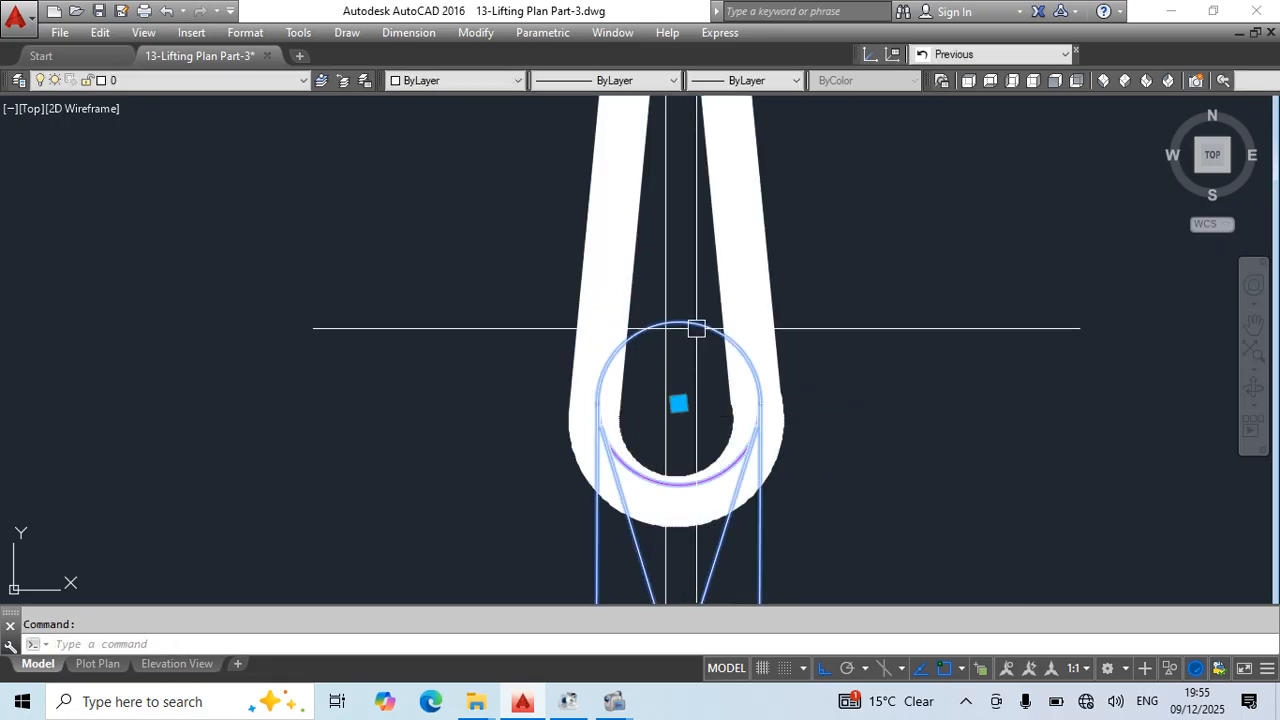
# - Move the chain block by its top ring's centre onto the vertical construction line
pyautogui.click(678, 403)
pyautogui.click(665, 412)
pyautogui.press('Escape')
# - Move the old lower sling loop horizontally clear of the chain block
pyautogui.click(721, 292)
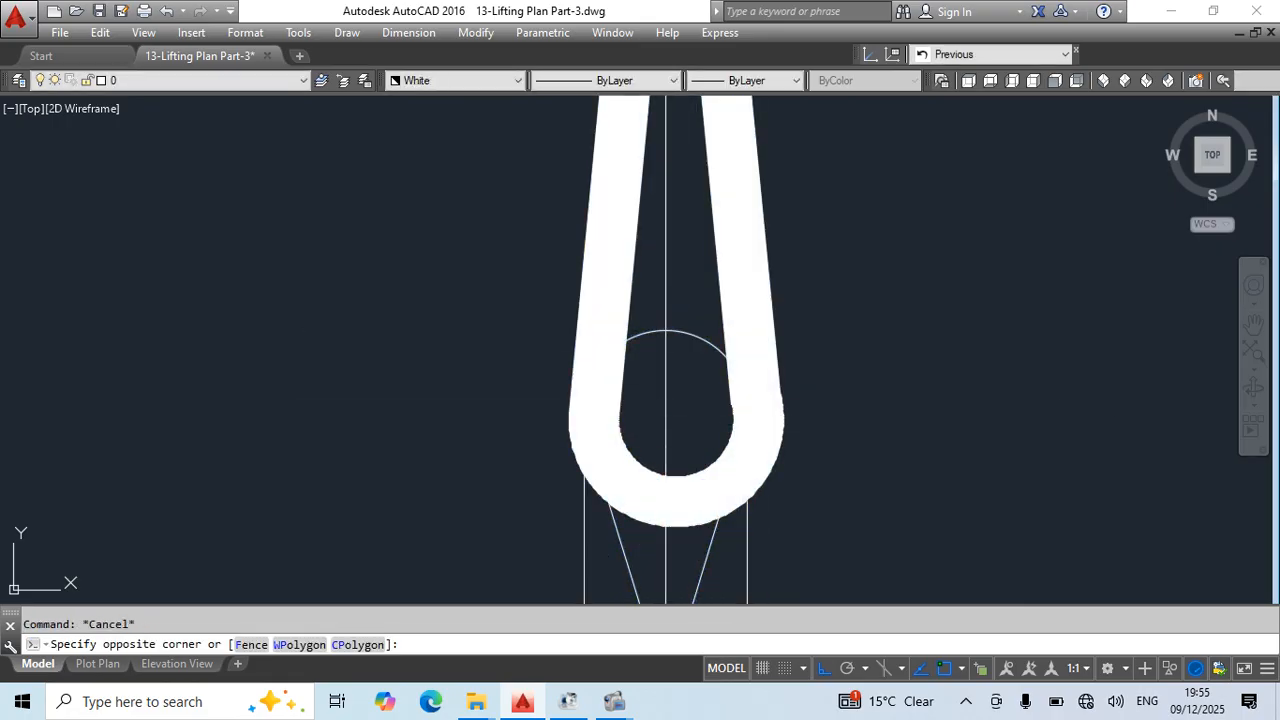
pyautogui.click(721, 292)
pyautogui.moveTo(748, 426); pyautogui.dragTo(648, 390, button='middle')
pyautogui.write('m')
pyautogui.press('Return')
pyautogui.click(630, 420)
pyautogui.click(981, 447)
pyautogui.press('Escape')
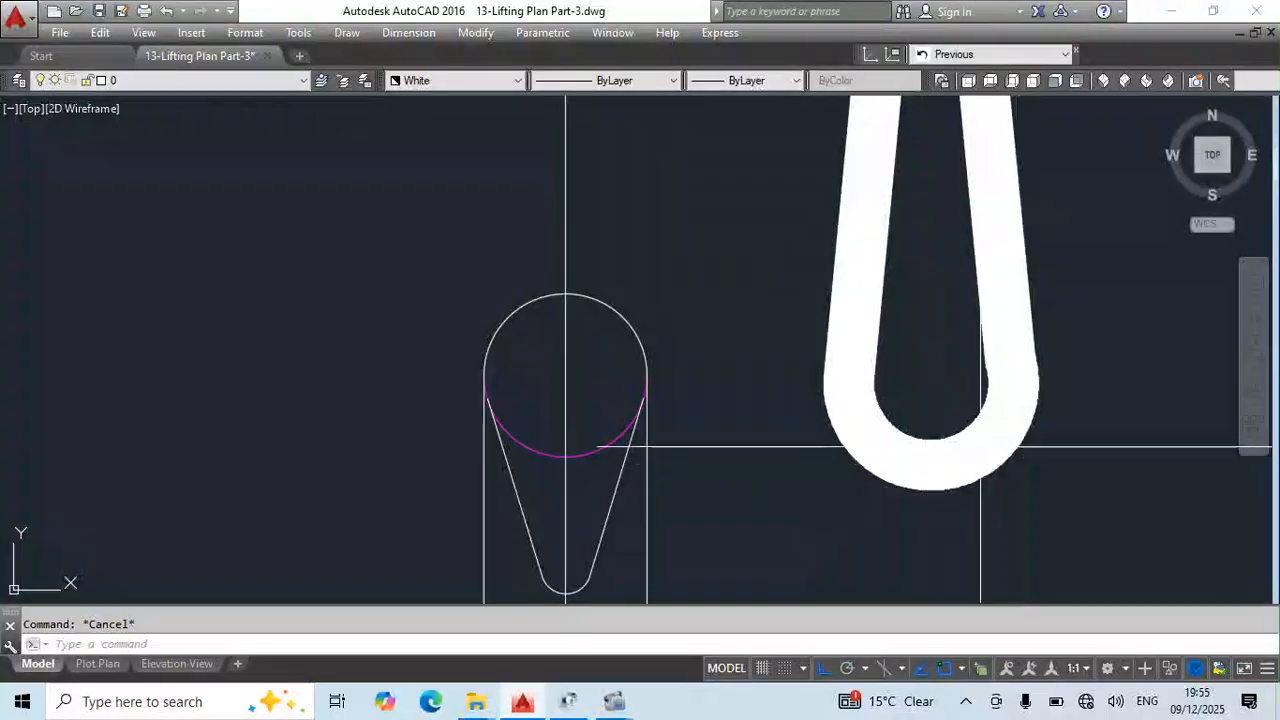
# - Erase the old lower sling loop beside the chain block
pyautogui.click(1062, 356)
pyautogui.click(937, 463)
pyautogui.write('e')
pyautogui.press('Return')
pyautogui.scroll(-5, 923, 383)
pyautogui.press('Escape')
# - Erase the mirrored right sling strand
pyautogui.moveTo(794, 116); pyautogui.dragTo(763, 277, button='middle')
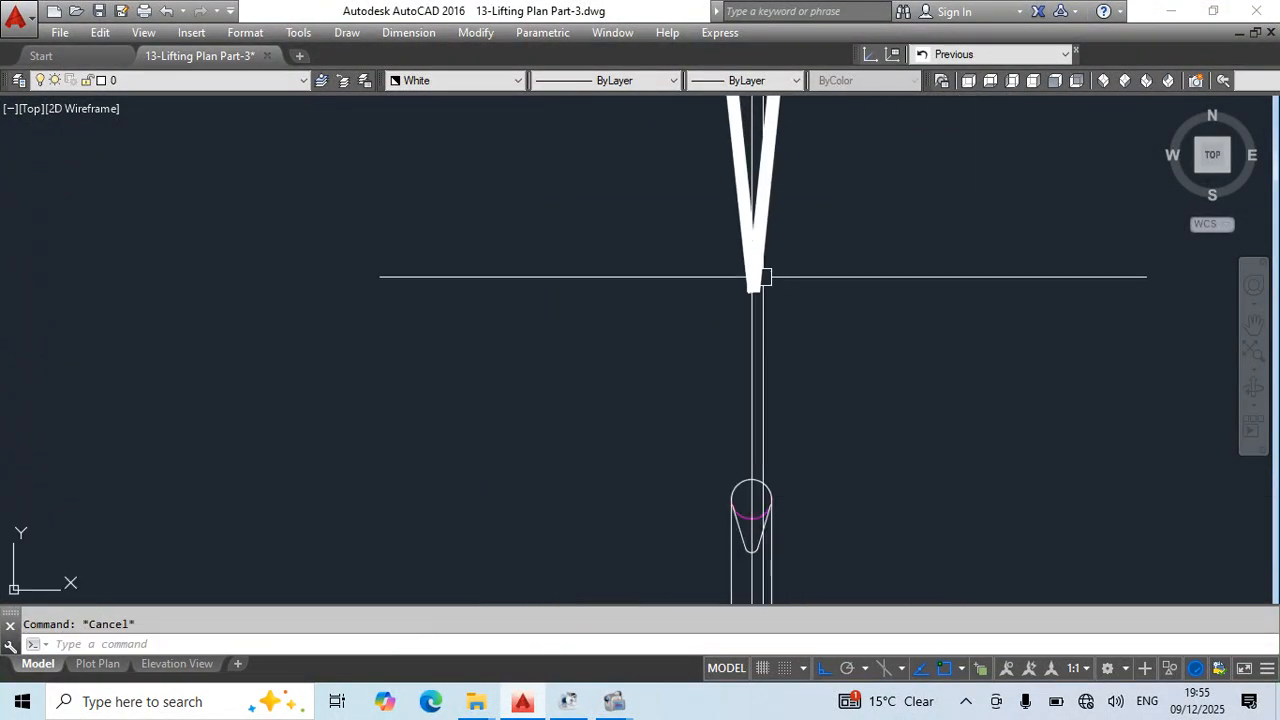
pyautogui.scroll(2, 758, 238)
pyautogui.scroll(-3, 868, 312)
pyautogui.moveTo(884, 318)
pyautogui.mouseDown(button='middle')
pyautogui.moveTo(894, 337)
pyautogui.moveTo(875, 492)
pyautogui.mouseUp(button='middle')
pyautogui.write('e')
pyautogui.press('Return')
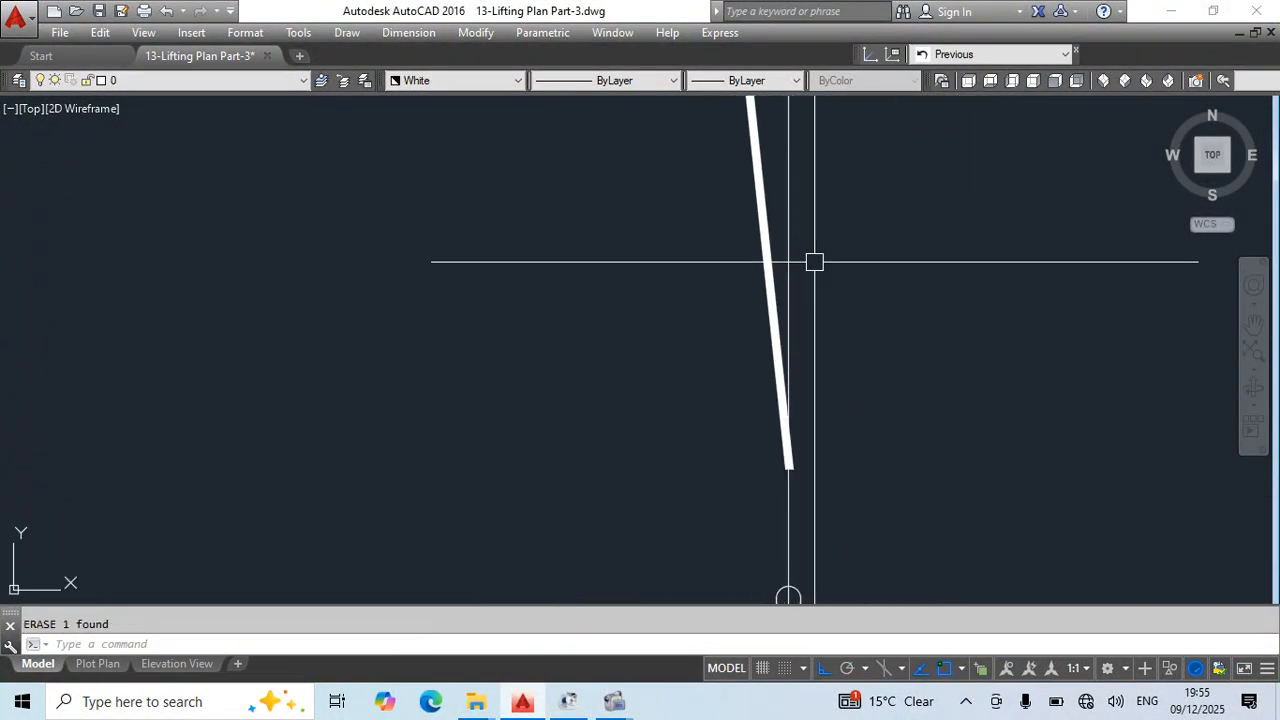
# - Stretch the lower end of the left sling strand down to the centre of the chain block's top ring
pyautogui.scroll(-4, 808, 282)
pyautogui.press('Escape')
pyautogui.scroll(4, 809, 360)
pyautogui.click(745, 224)
pyautogui.click(766, 297)
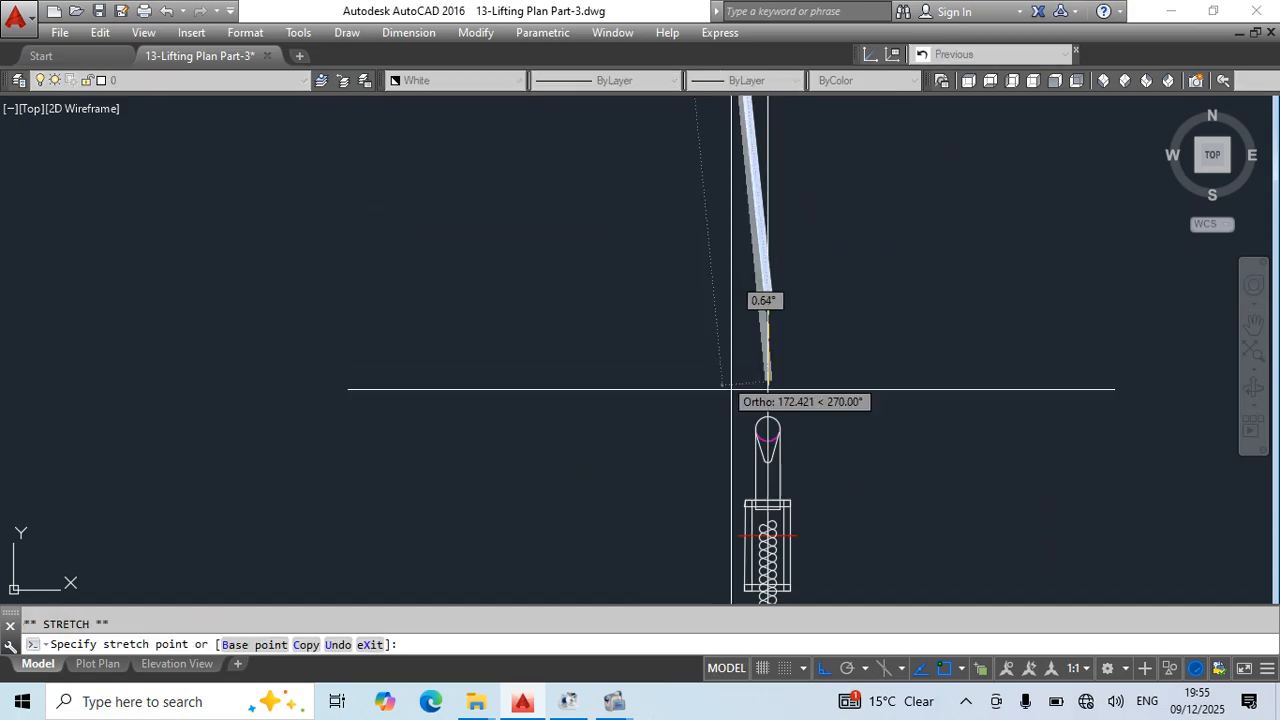
pyautogui.scroll(4, 829, 449)
pyautogui.click(856, 520)
pyautogui.press('Escape')
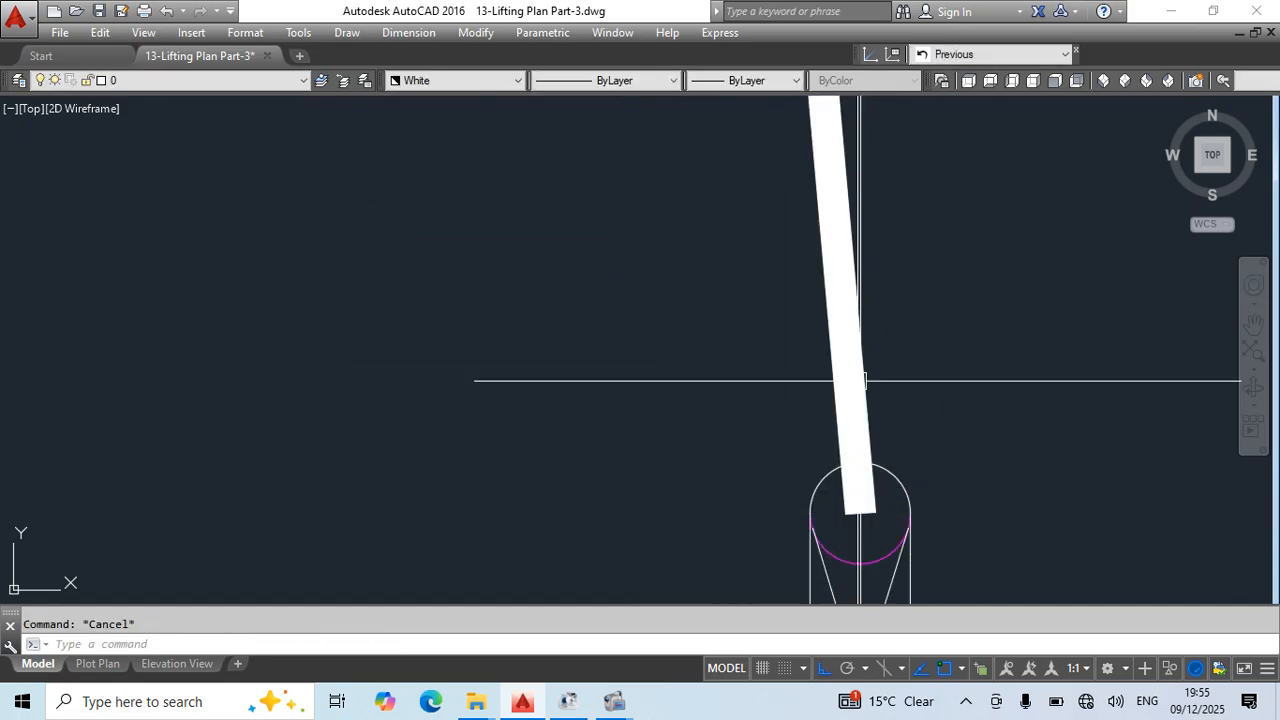
# - Draw a polyline loop from the sling strand down to the ring's edge, around its underside with an arc, and straight back to the start
pyautogui.moveTo(858, 380); pyautogui.dragTo(738, 354, button='middle')
pyautogui.scroll(-2, 738, 354)
pyautogui.press('Return')
pyautogui.scroll(-4, 707, 198)
pyautogui.moveTo(725, 215); pyautogui.dragTo(726, 248, button='middle')
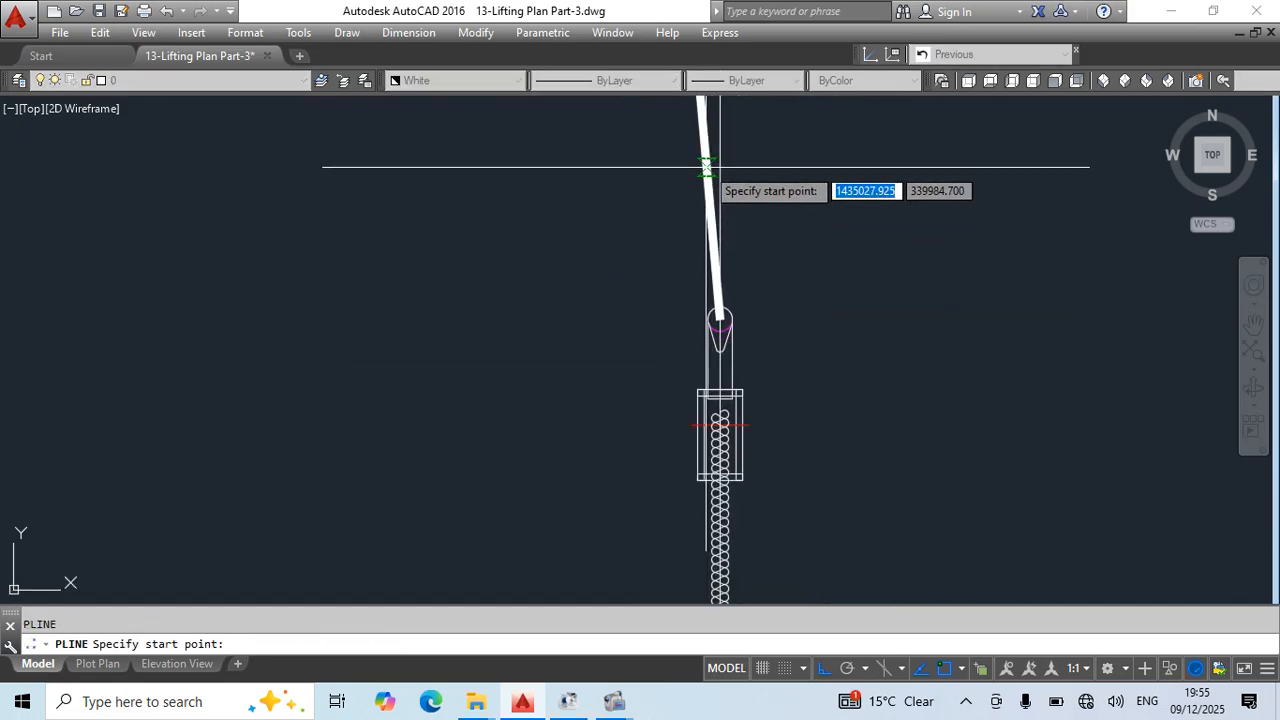
pyautogui.click(706, 170)
pyautogui.scroll(6, 732, 280)
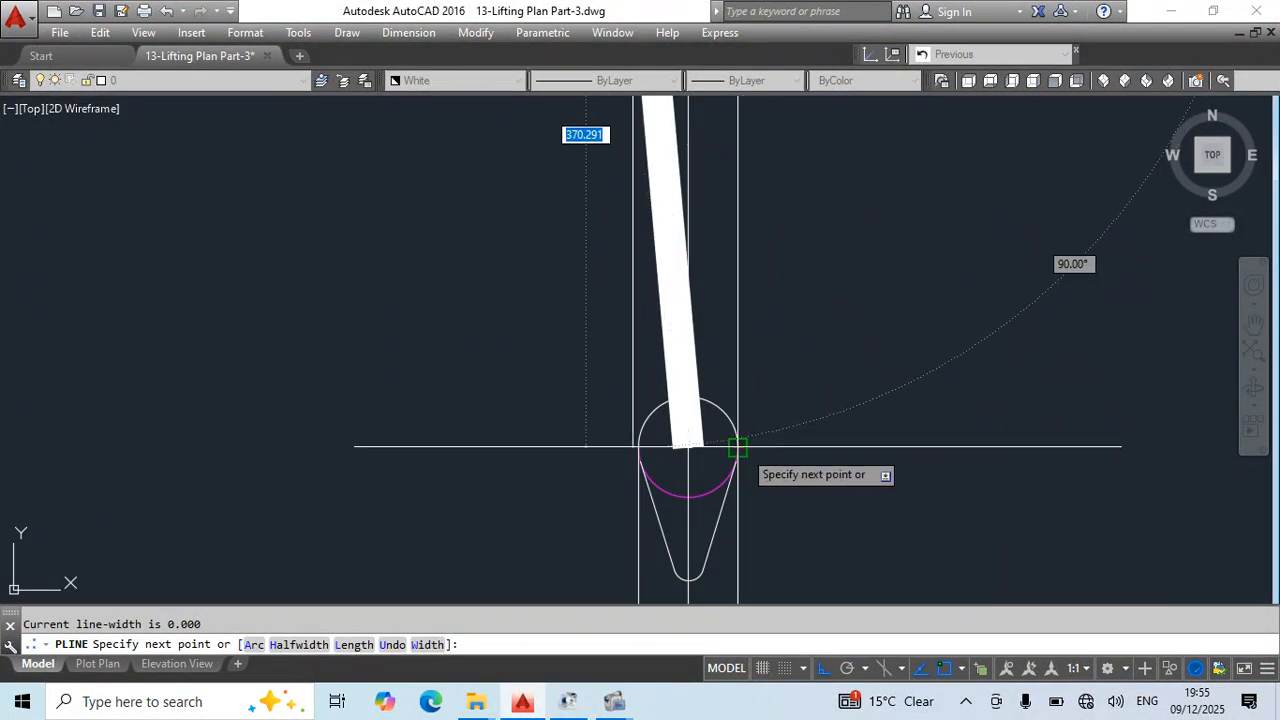
pyautogui.click(737, 447)
pyautogui.write('a')
pyautogui.press('Return')
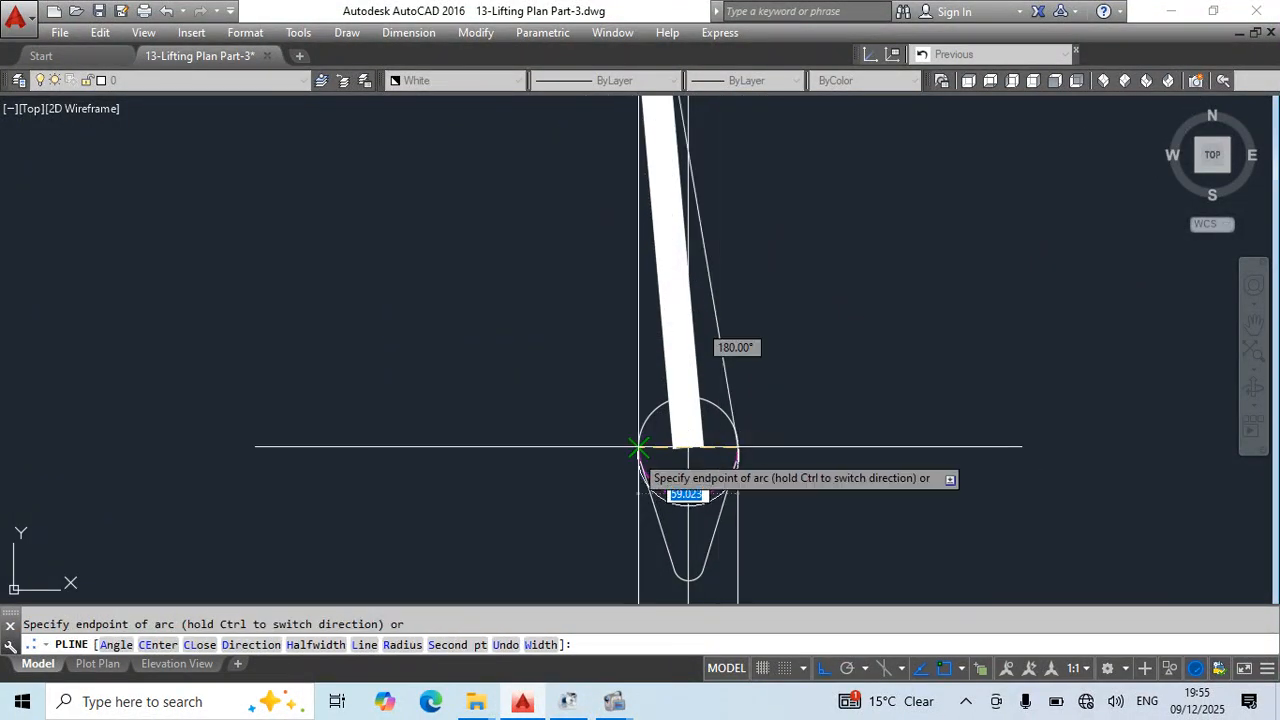
pyautogui.write('l')
pyautogui.press('Return')
pyautogui.scroll(-5, 628, 470)
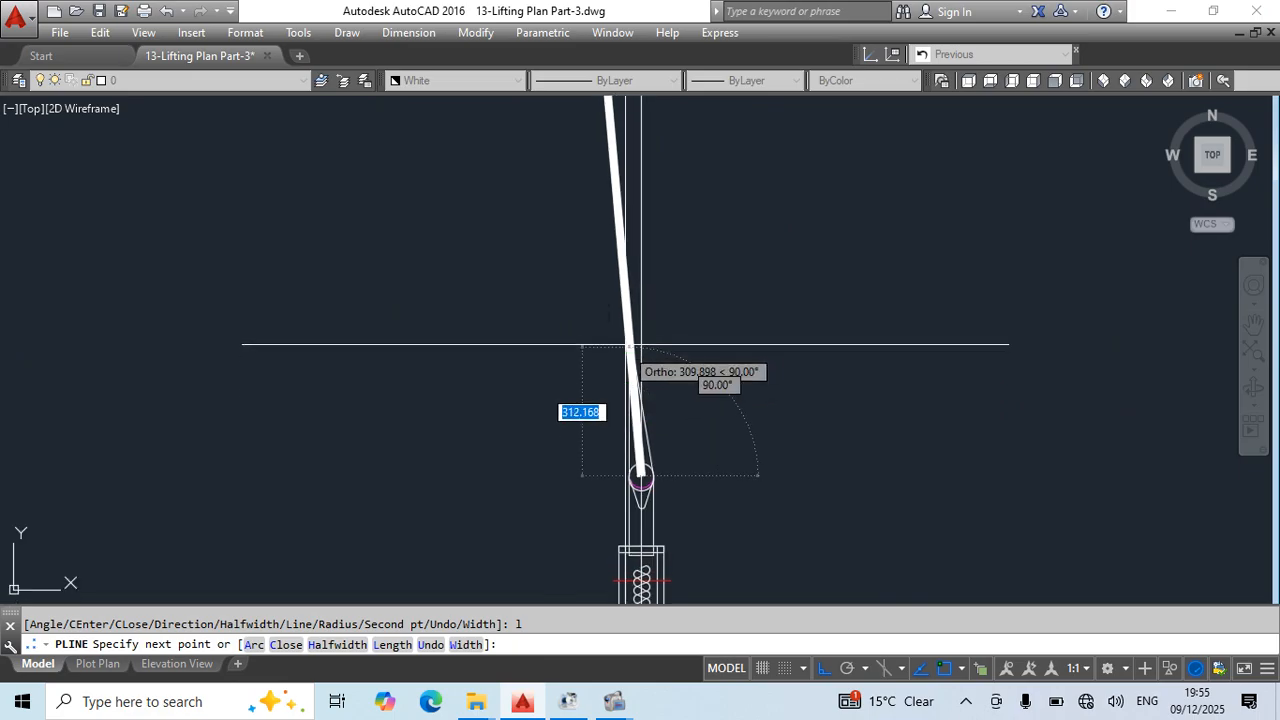
pyautogui.scroll(4, 648, 437)
pyautogui.press('Escape')
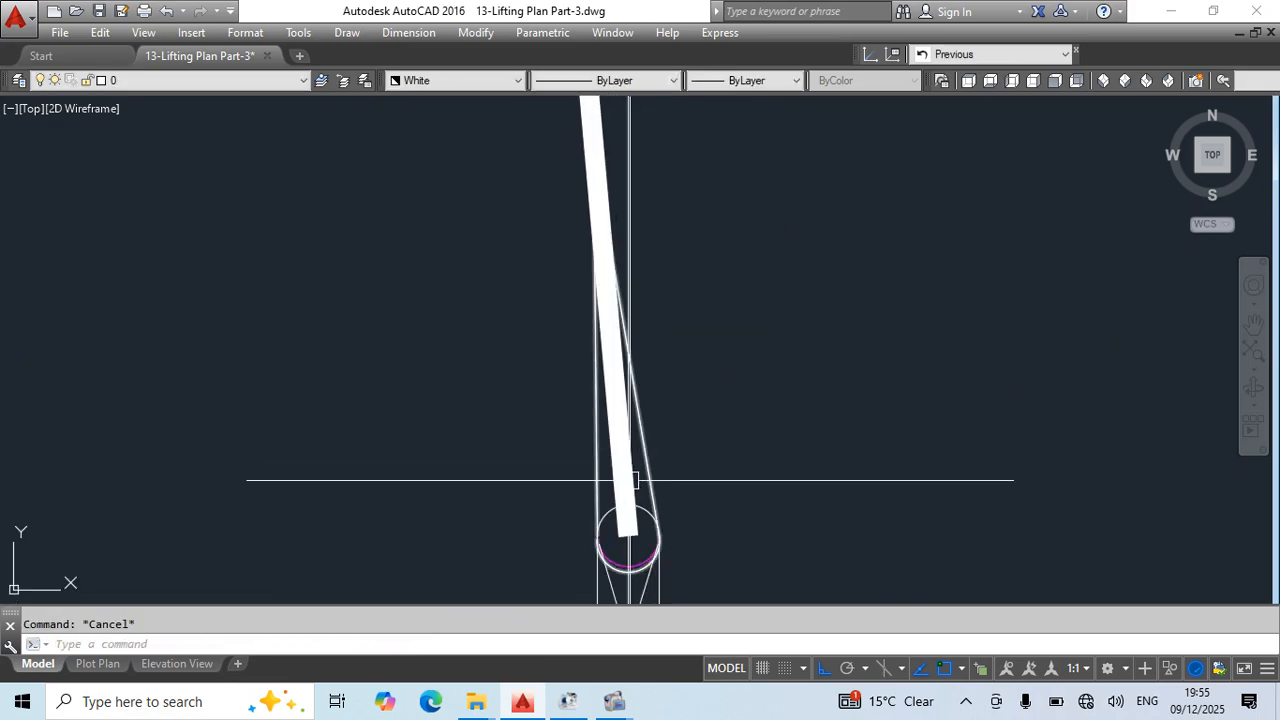
# - Stretch the sling strand's lower end back up to the top vertex of the new loop
pyautogui.click(628, 536)
pyautogui.click(755, 294)
pyautogui.moveTo(763, 311); pyautogui.dragTo(826, 468, button='middle')
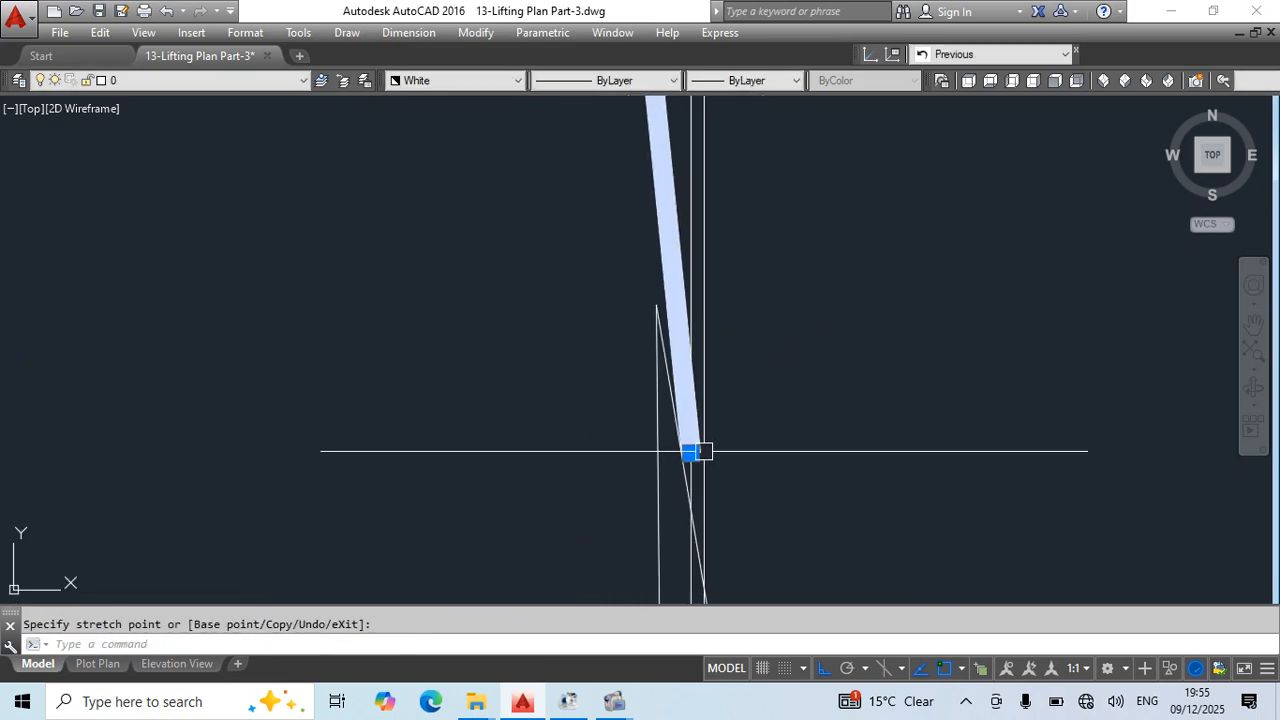
pyautogui.click(691, 451)
pyautogui.click(655, 305)
pyautogui.press('Escape')
# - Try to match properties between the thin loop polyline and the thick sling strand
pyautogui.write('m')
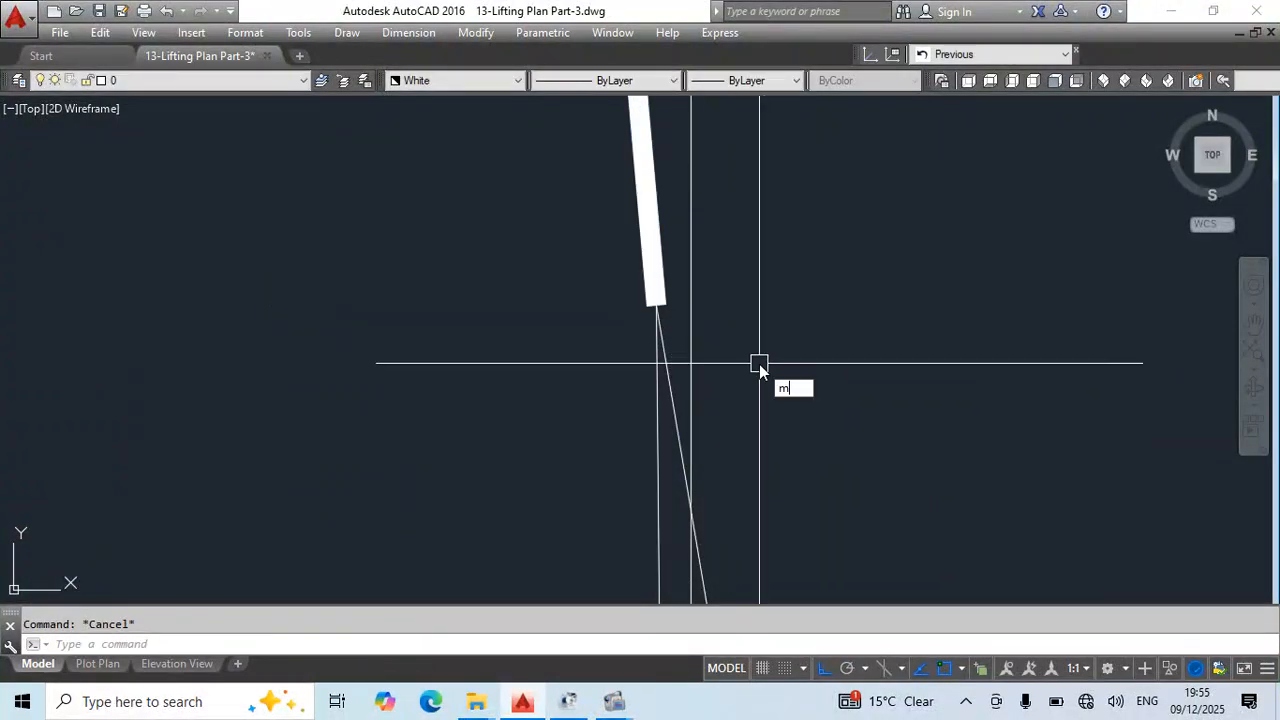
pyautogui.write('a')
pyautogui.press('Return')
pyautogui.press('Escape')
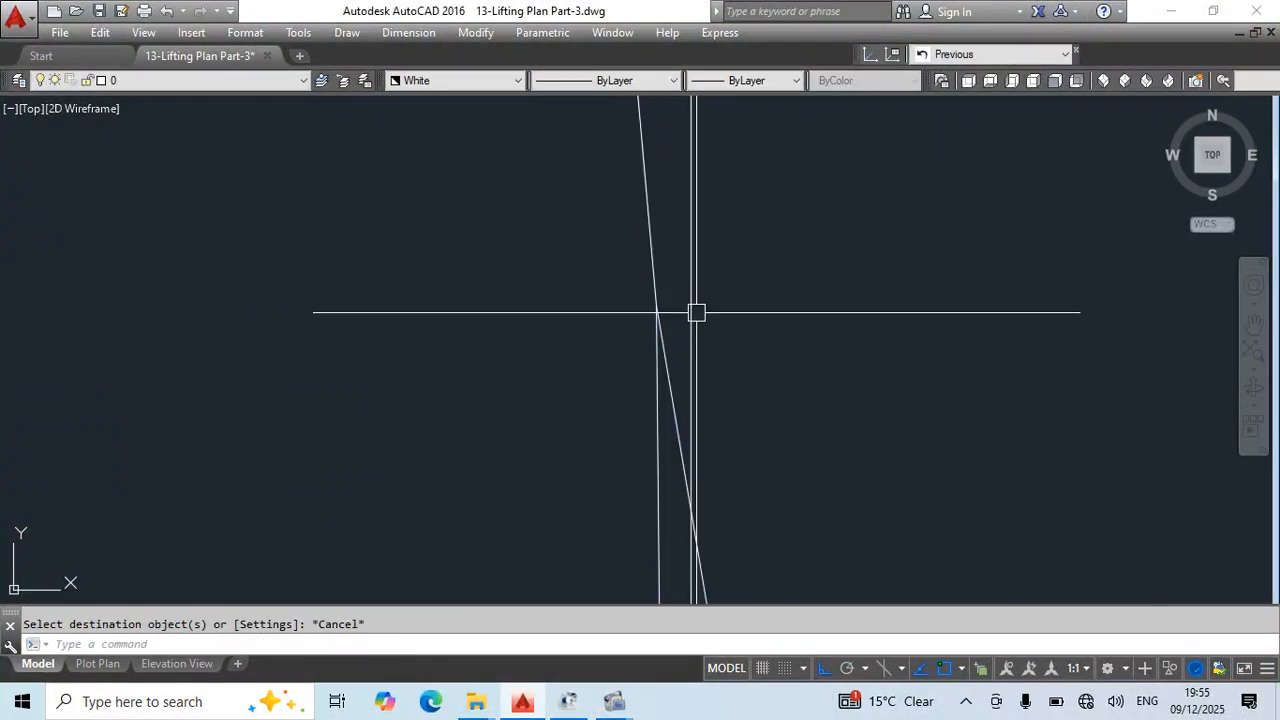
pyautogui.write('ma')
# - Match the new loop polyline's properties to the thick sling strand
pyautogui.press('Return')
pyautogui.click(664, 282)
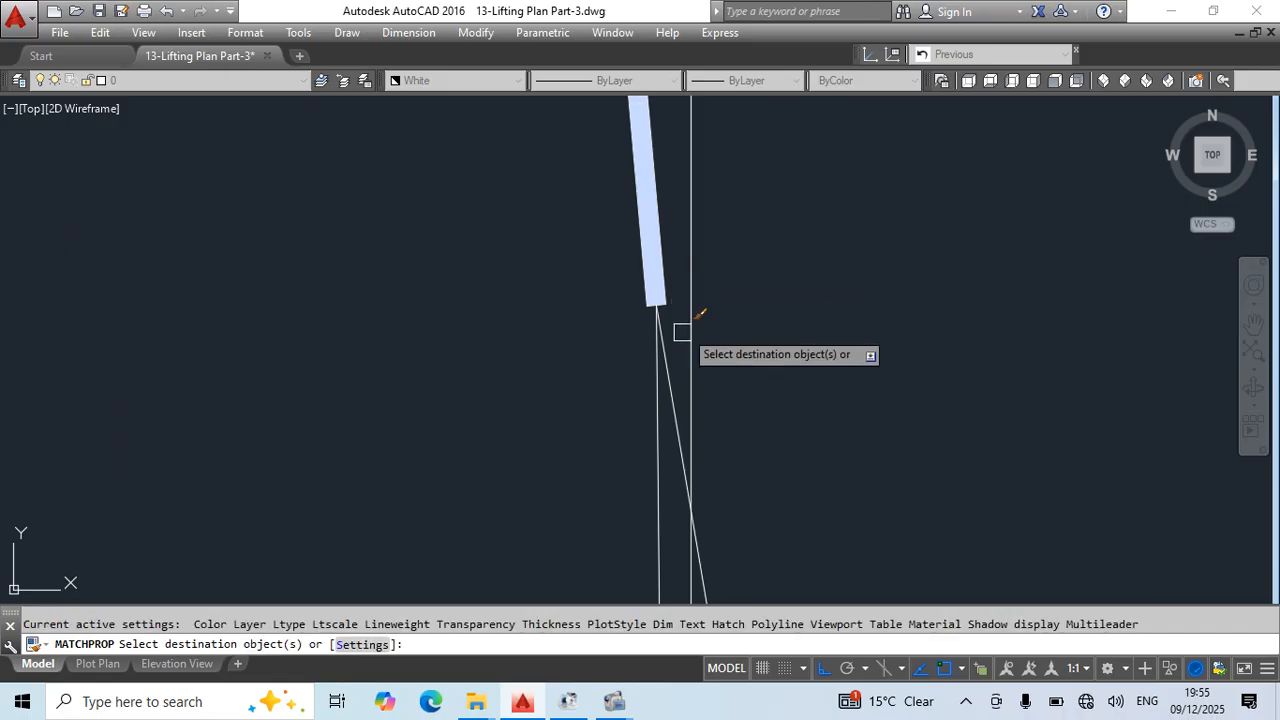
pyautogui.click(663, 340)
pyautogui.press('Escape')
pyautogui.scroll(-2, 708, 310)
pyautogui.moveTo(805, 401); pyautogui.dragTo(722, 431, button='middle')
pyautogui.scroll(-6, 729, 308)
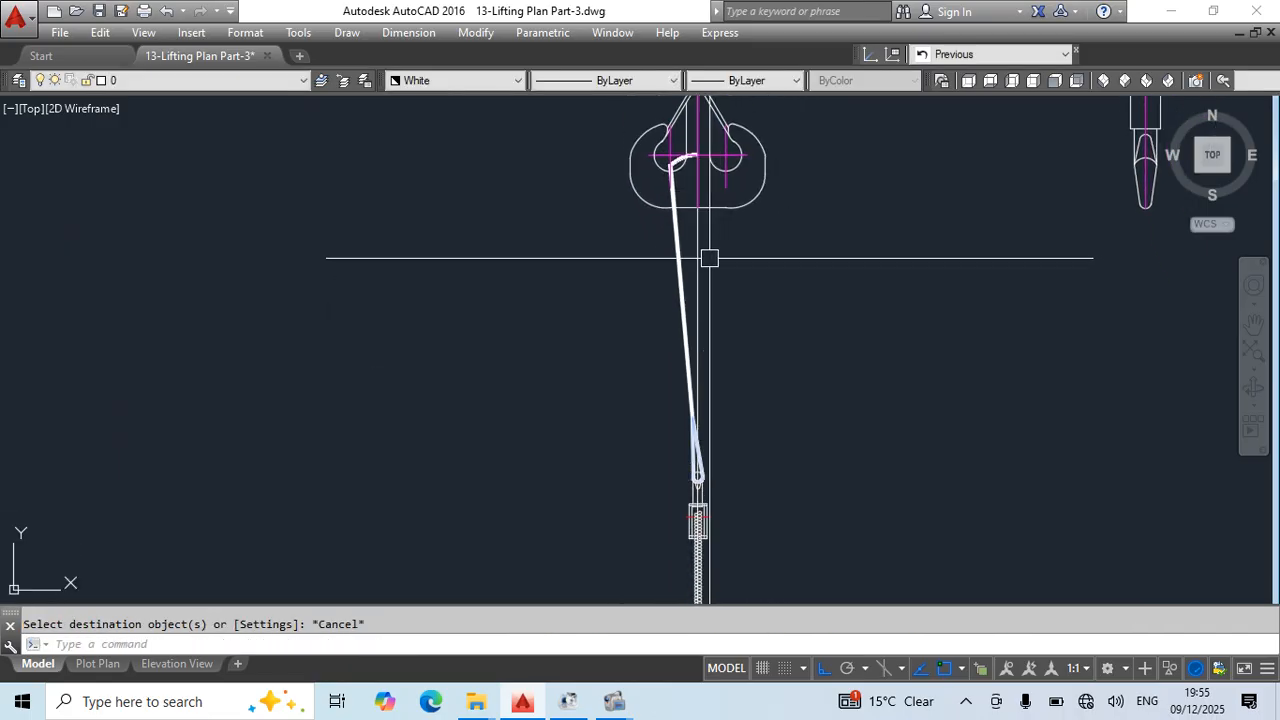
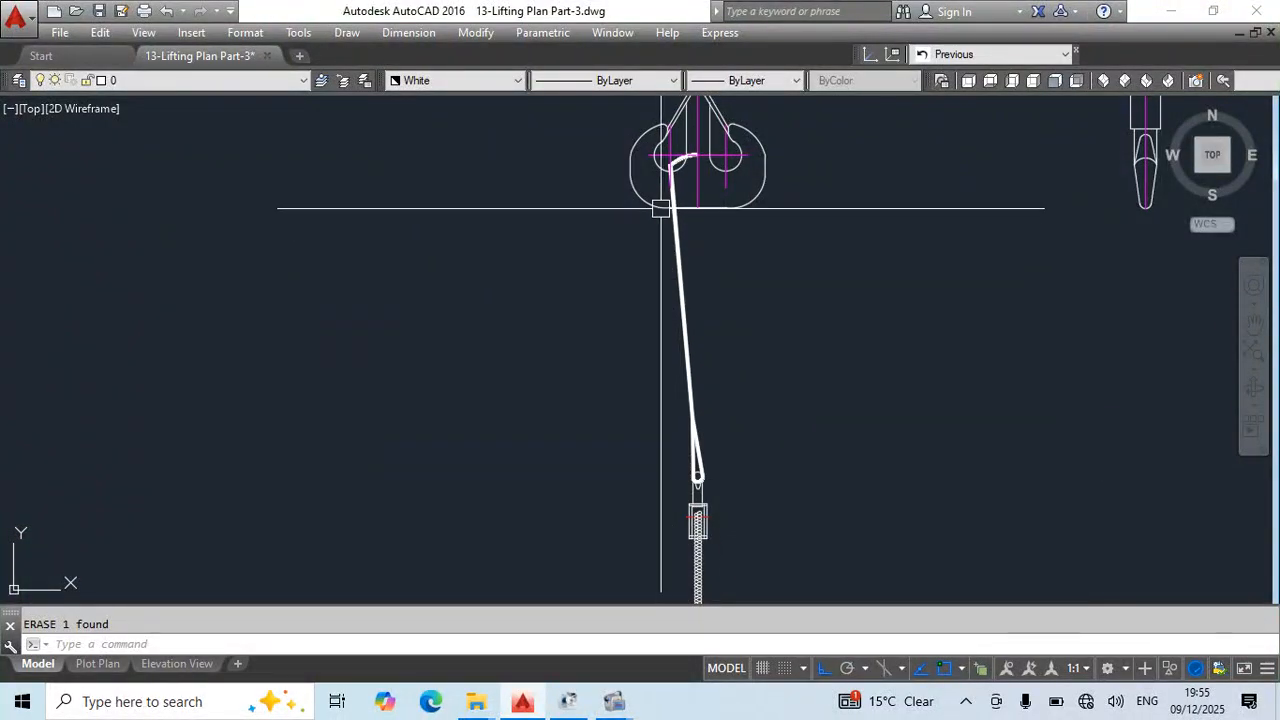
pyautogui.scroll(5, 661, 208)
pyautogui.click(738, 176)
pyautogui.click(699, 199)
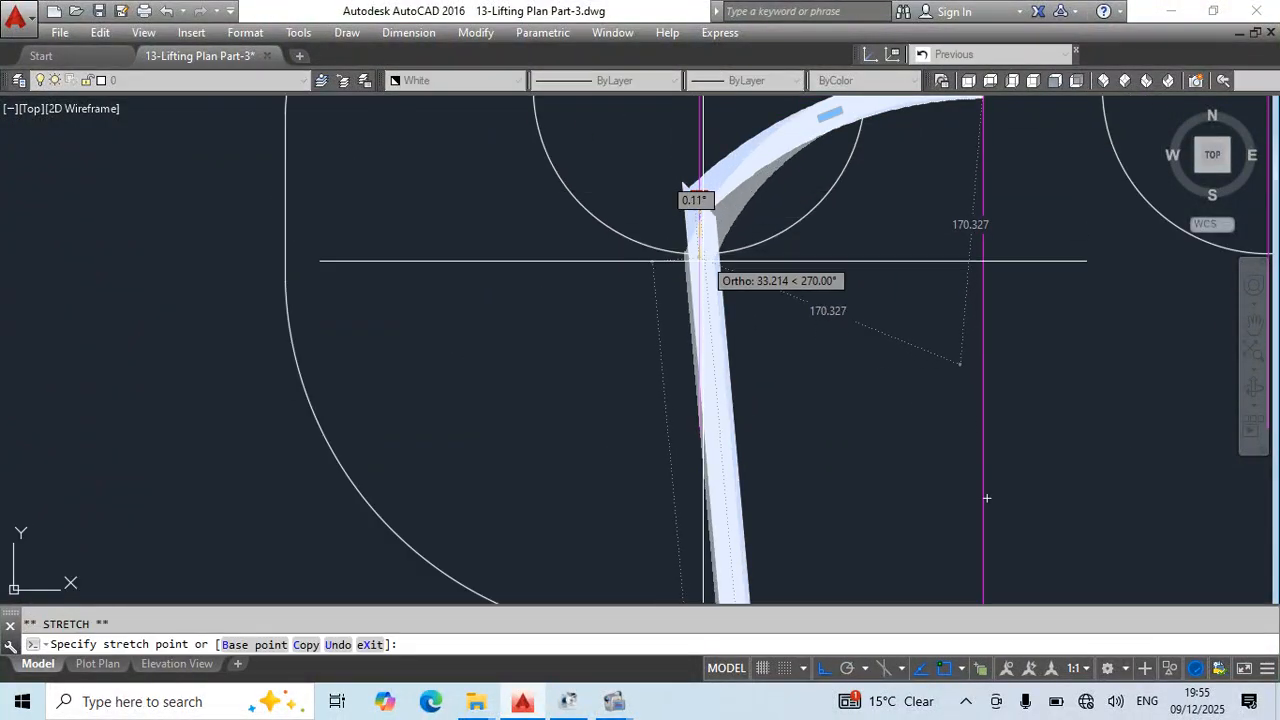
pyautogui.press('Escape')
pyautogui.scroll(-5, 800, 363)
pyautogui.scroll(4, 769, 286)
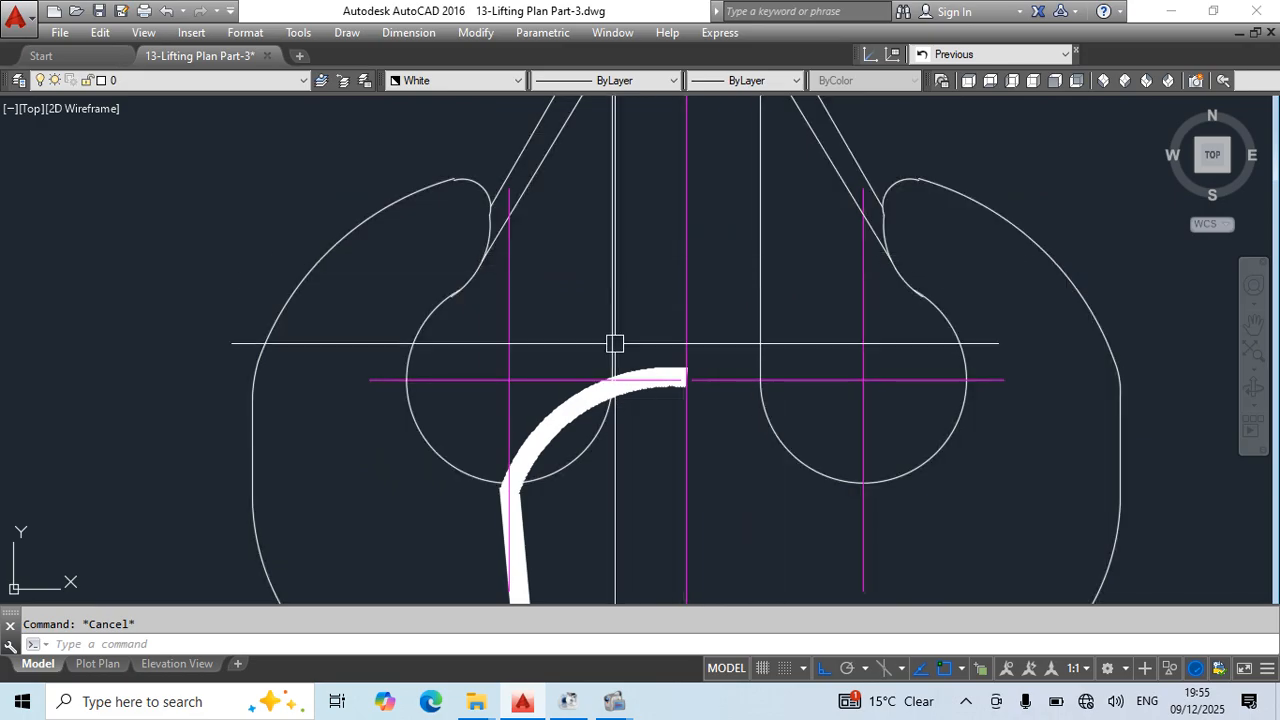
# - Break the sling strand between the hook's vertical centreline and the inner edge of the hook opening
pyautogui.write('br')
pyautogui.press('Return')
pyautogui.scroll(3, 689, 335)
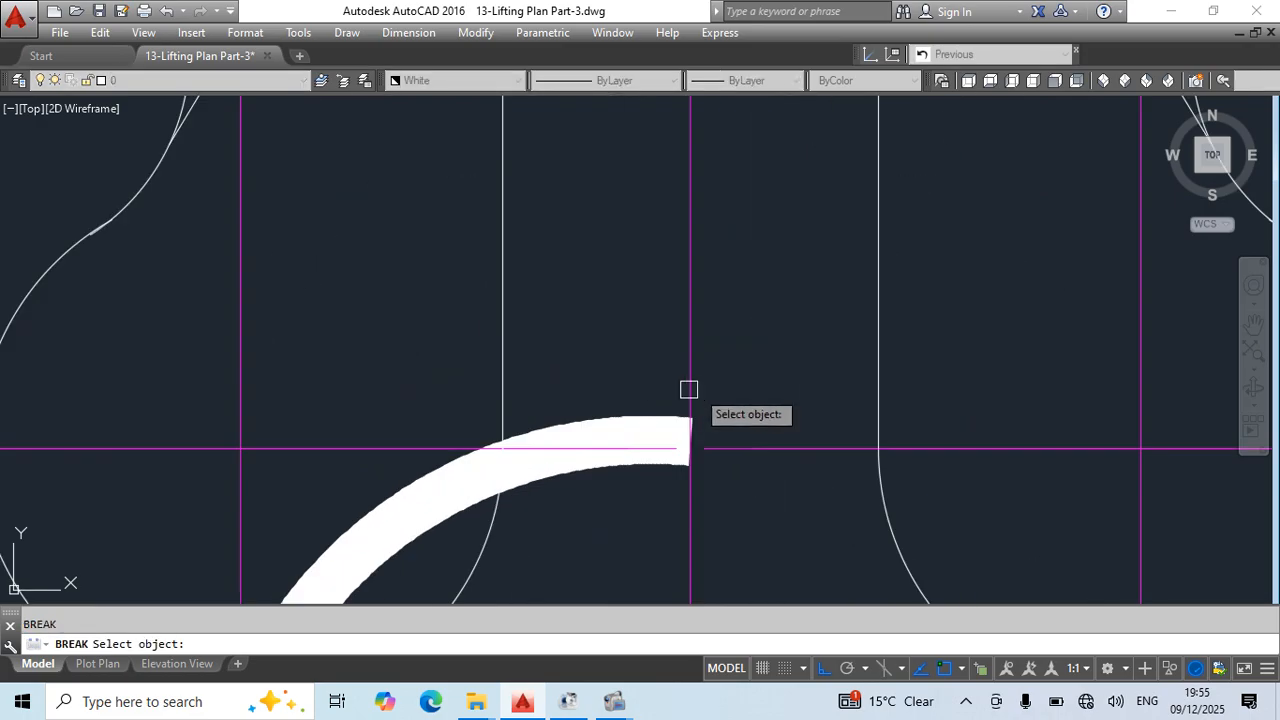
pyautogui.click(670, 435)
pyautogui.click(502, 443)
pyautogui.press('Escape')
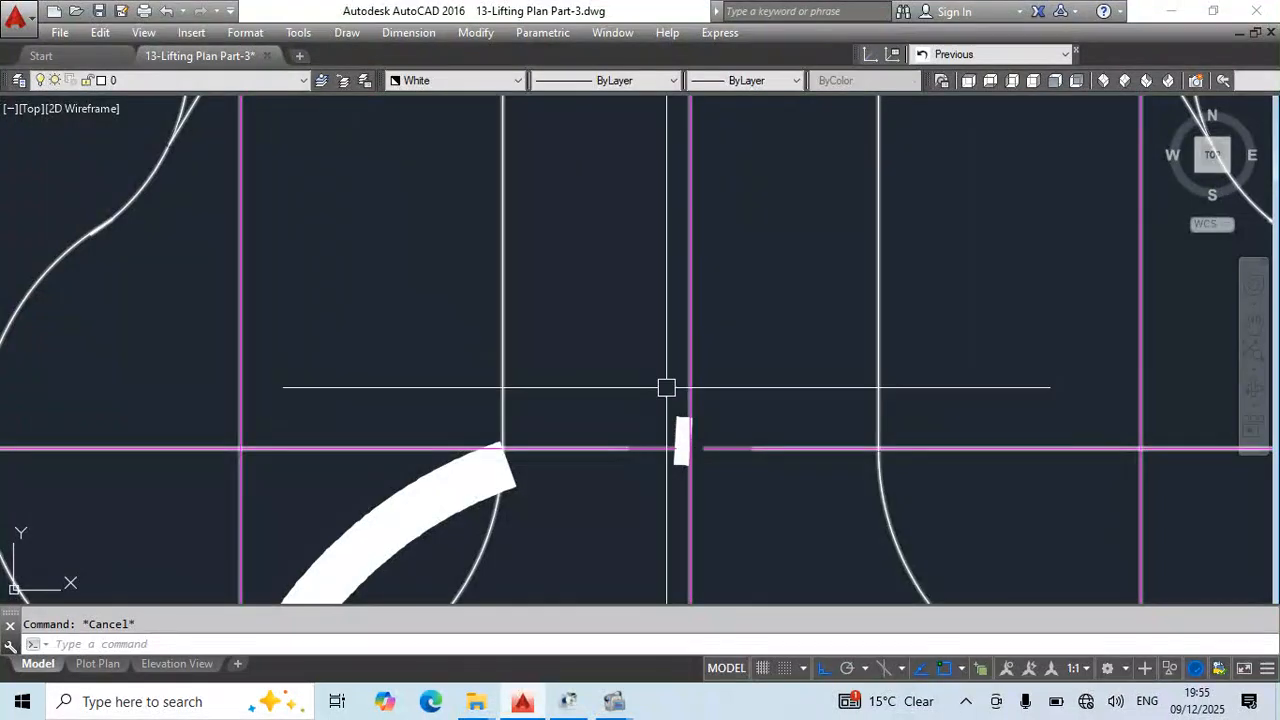
# - Erase the short leftover strand fragment at the hook's vertical centreline
pyautogui.click(667, 387)
pyautogui.click(766, 470)
pyautogui.press('Delete')
pyautogui.press('Escape')
pyautogui.scroll(-4, 730, 361)
pyautogui.scroll(-6, 665, 440)
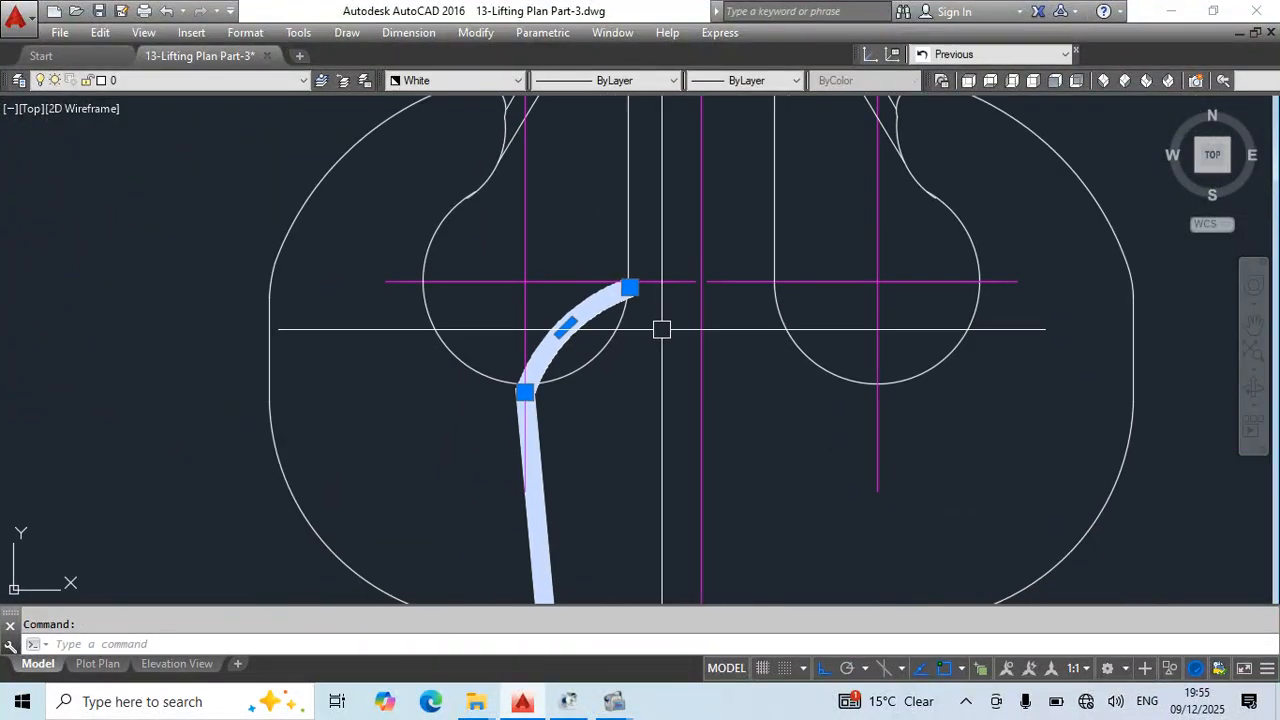
# - Mirror the trimmed sling strand and its lower loop about the hook's vertical centreline, keeping the source objects
pyautogui.scroll(6, 680, 423)
pyautogui.click(727, 277)
pyautogui.click(504, 354)
pyautogui.scroll(-6, 768, 295)
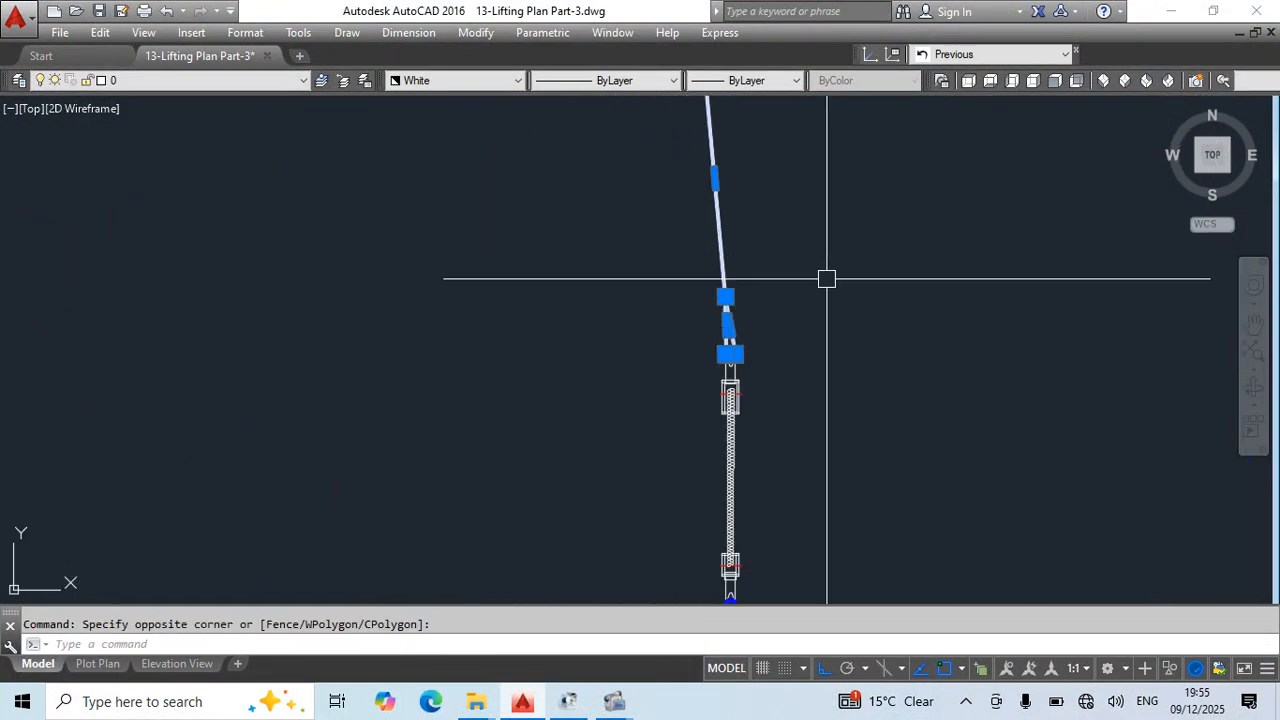
pyautogui.moveTo(826, 277); pyautogui.dragTo(797, 463, button='middle')
pyautogui.write('mi')
pyautogui.press('Return')
pyautogui.click(700, 279)
pyautogui.click(702, 343)
pyautogui.press('Return')
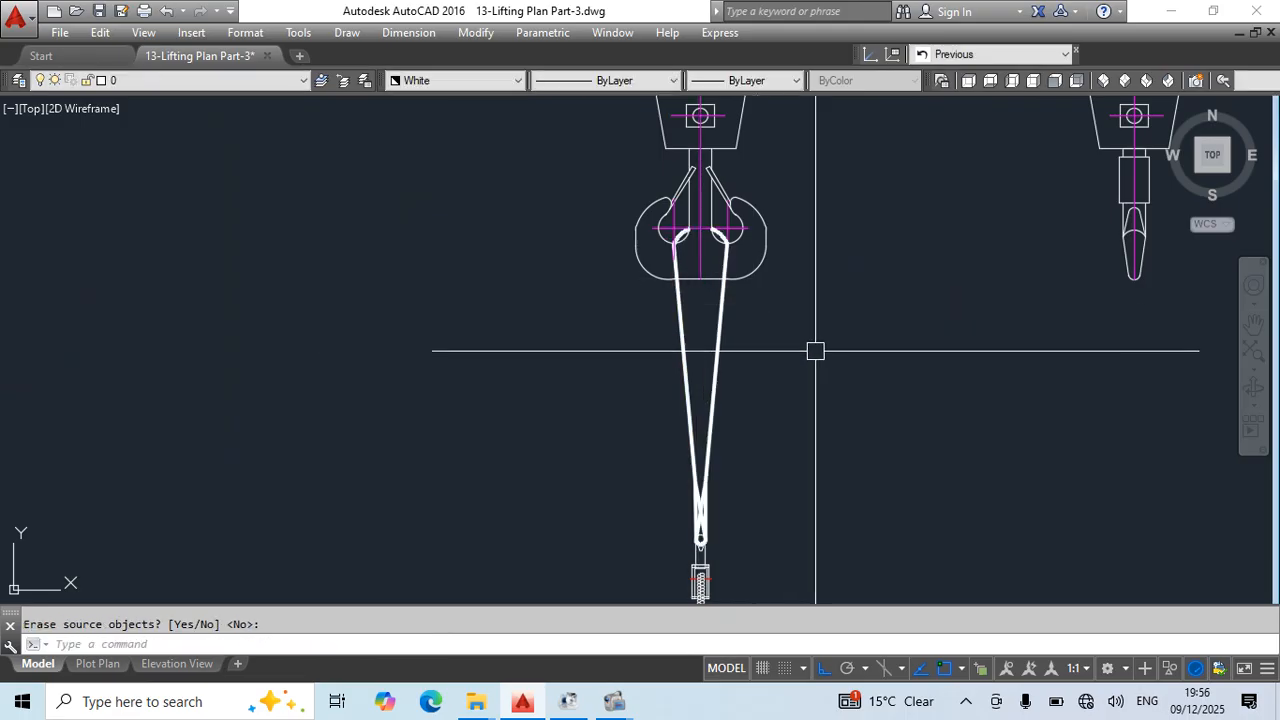
# - Draw a vertical construction line through the centre of gravity of the middle spool view and save the drawing
pyautogui.scroll(4, 817, 357)
pyautogui.scroll(-2, 802, 340)
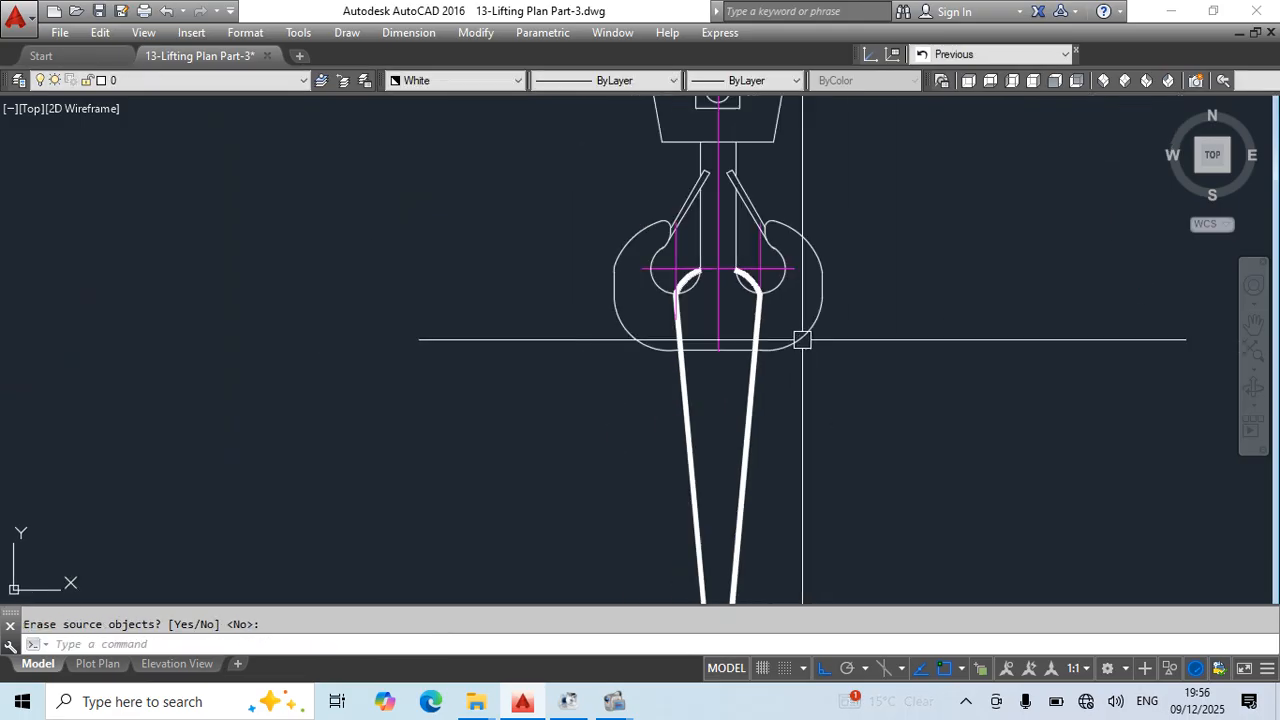
pyautogui.scroll(-8, 760, 291)
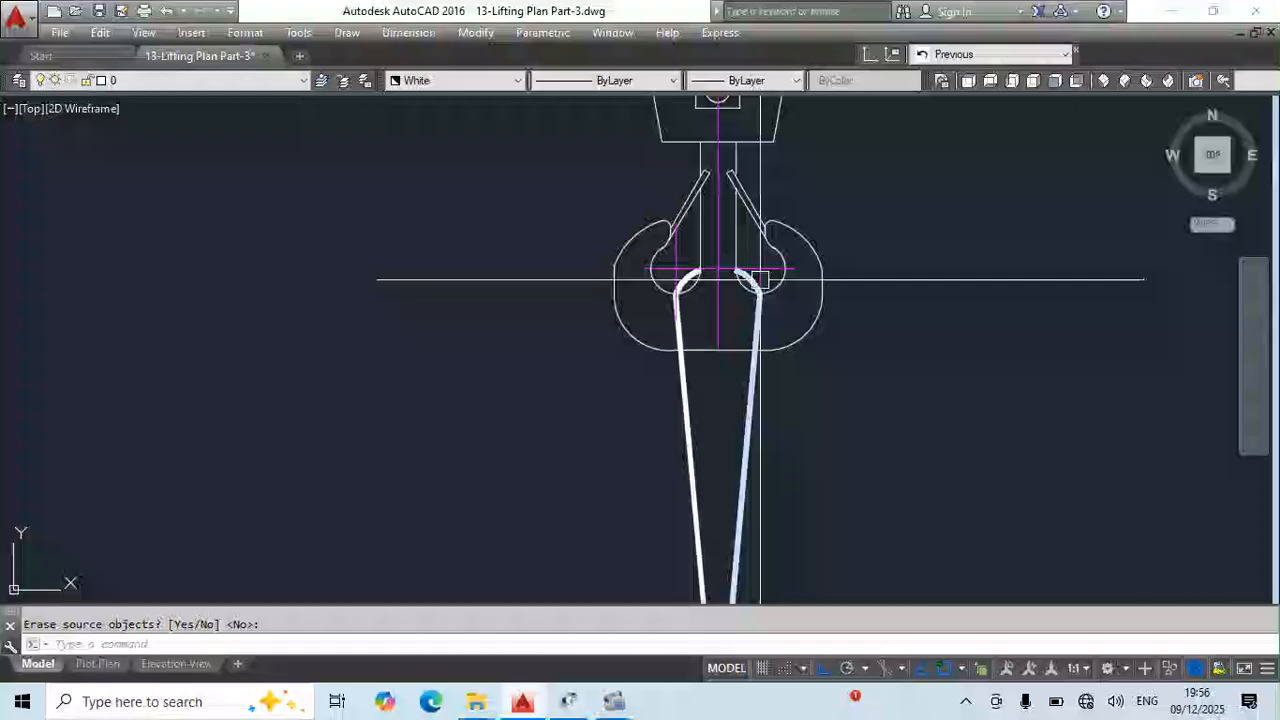
pyautogui.scroll(3, 737, 277)
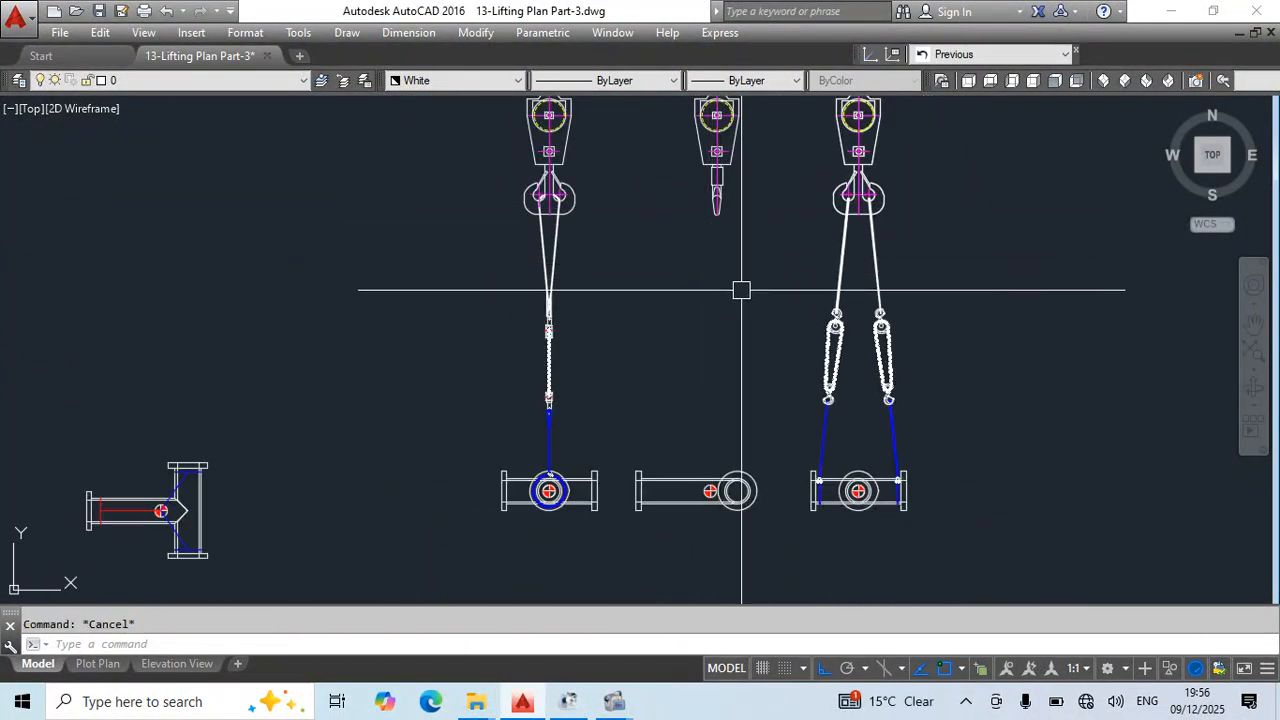
pyautogui.moveTo(683, 354); pyautogui.dragTo(711, 357, button='middle')
pyautogui.write('x')
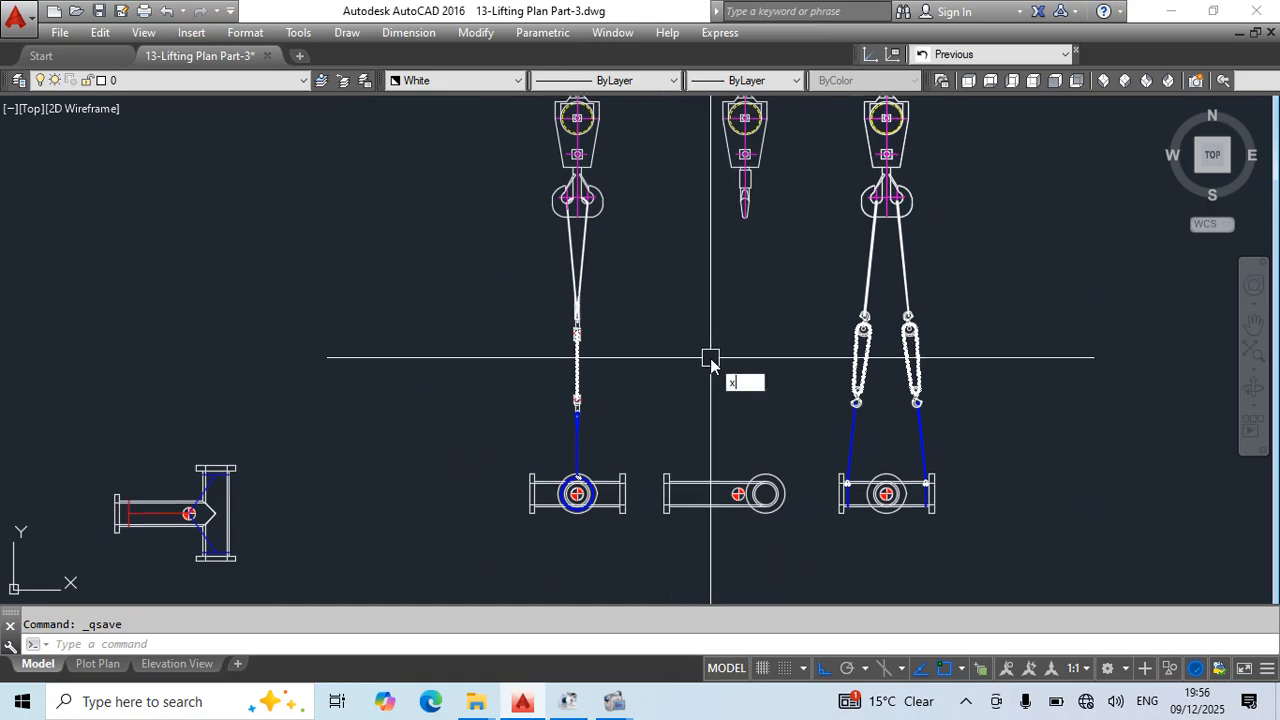
pyautogui.write('l')
pyautogui.press('Return')
pyautogui.scroll(4, 740, 489)
pyautogui.click(735, 503)
pyautogui.click(797, 268)
pyautogui.press('Escape')
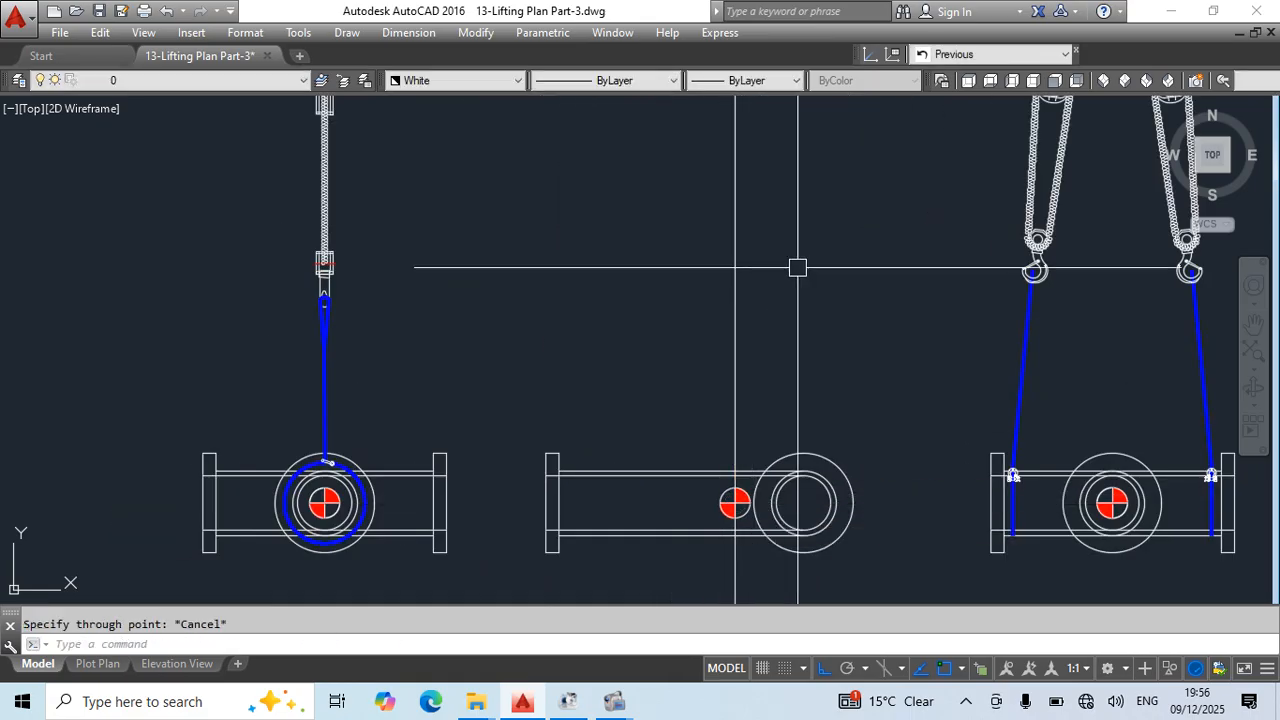
pyautogui.scroll(-4, 797, 268)
pyautogui.moveTo(797, 268); pyautogui.dragTo(778, 533, button='middle')
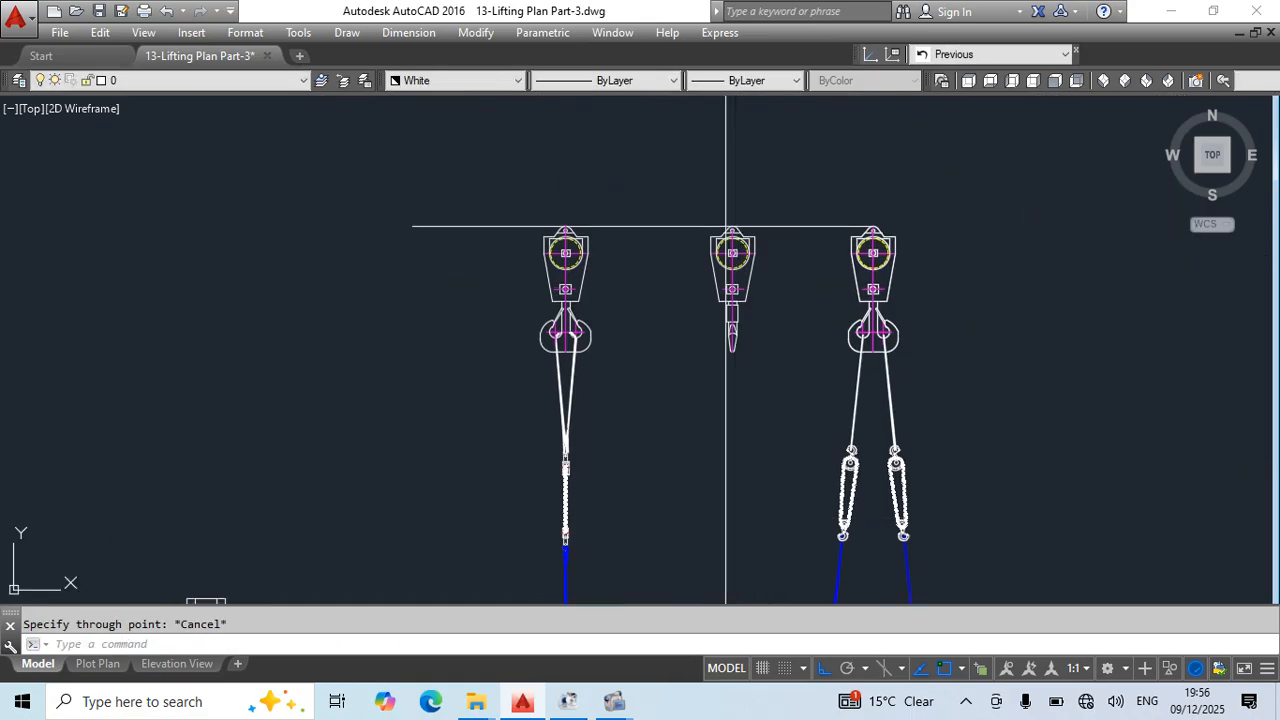
pyautogui.hotkey('ctrl', 's')
# - Move the middle crane block by the top of its lug onto the vertical construction line
pyautogui.scroll(2, 757, 238)
pyautogui.scroll(-2, 897, 238)
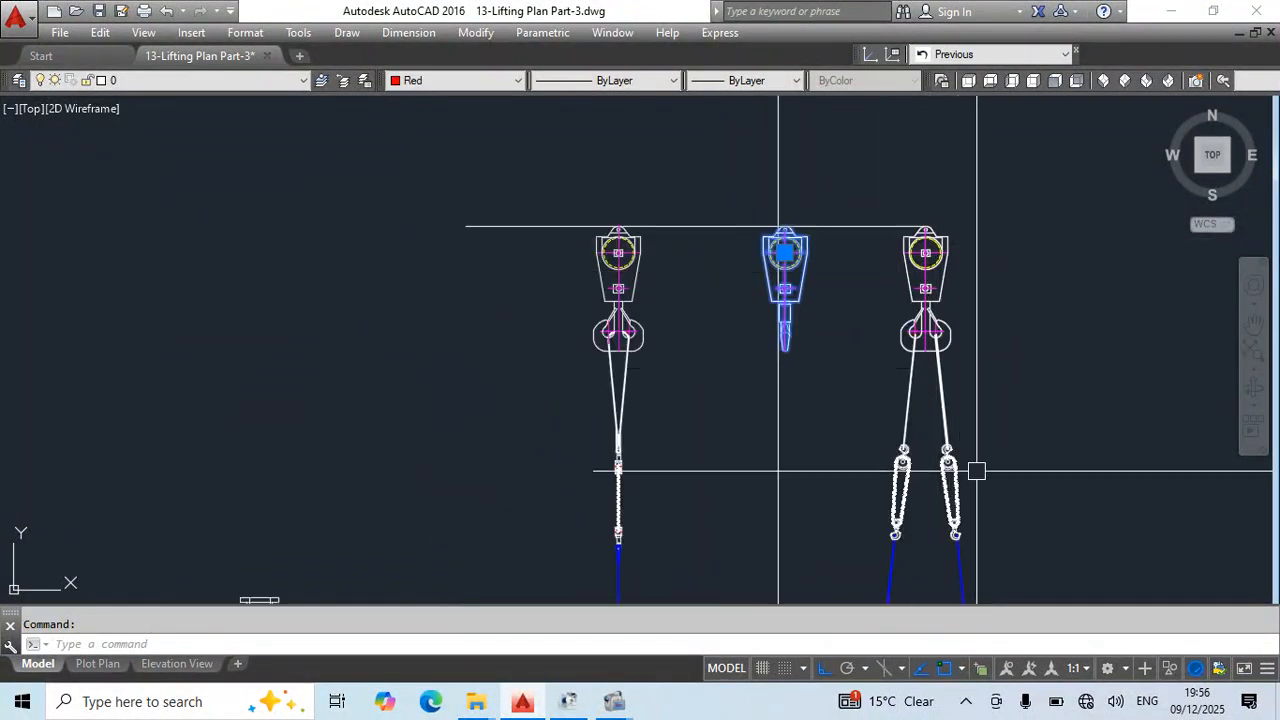
pyautogui.moveTo(943, 428); pyautogui.dragTo(903, 543, button='middle')
pyautogui.scroll(4, 771, 298)
pyautogui.scroll(4, 715, 314)
pyautogui.write('m')
pyautogui.press('Return')
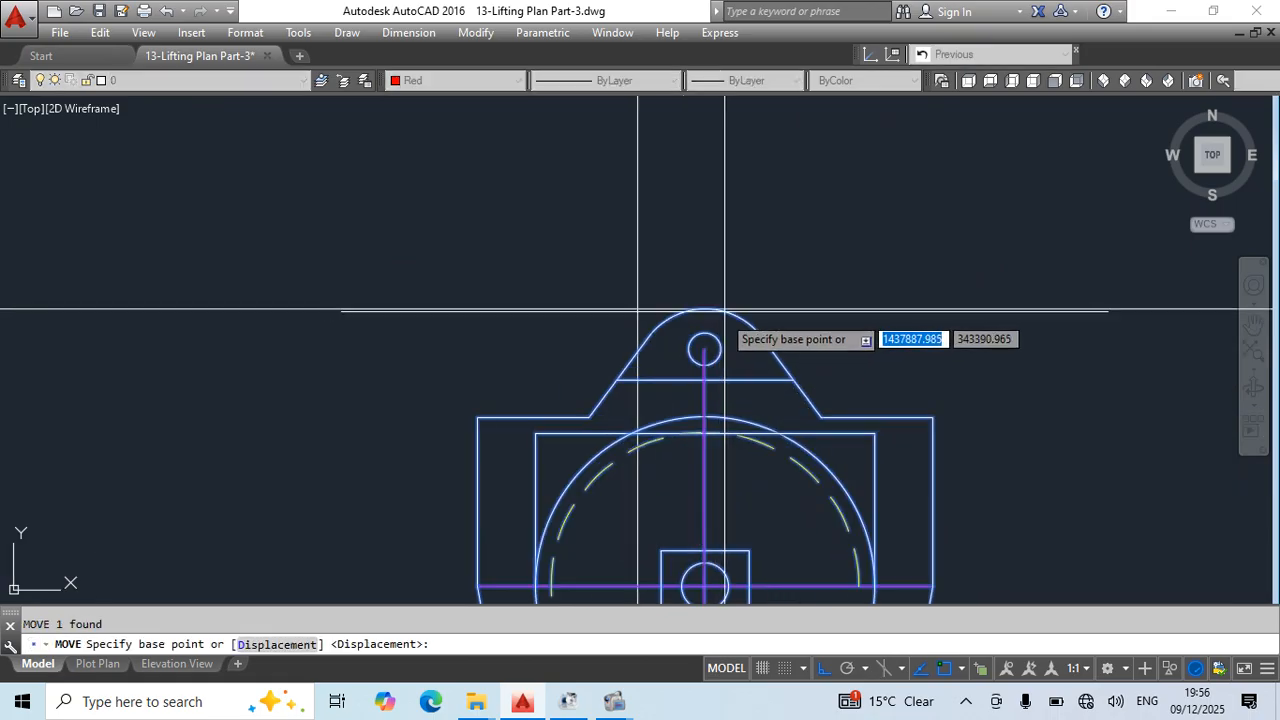
pyautogui.click(705, 312)
pyautogui.scroll(-8, 734, 264)
pyautogui.moveTo(837, 437); pyautogui.dragTo(786, 400, button='middle')
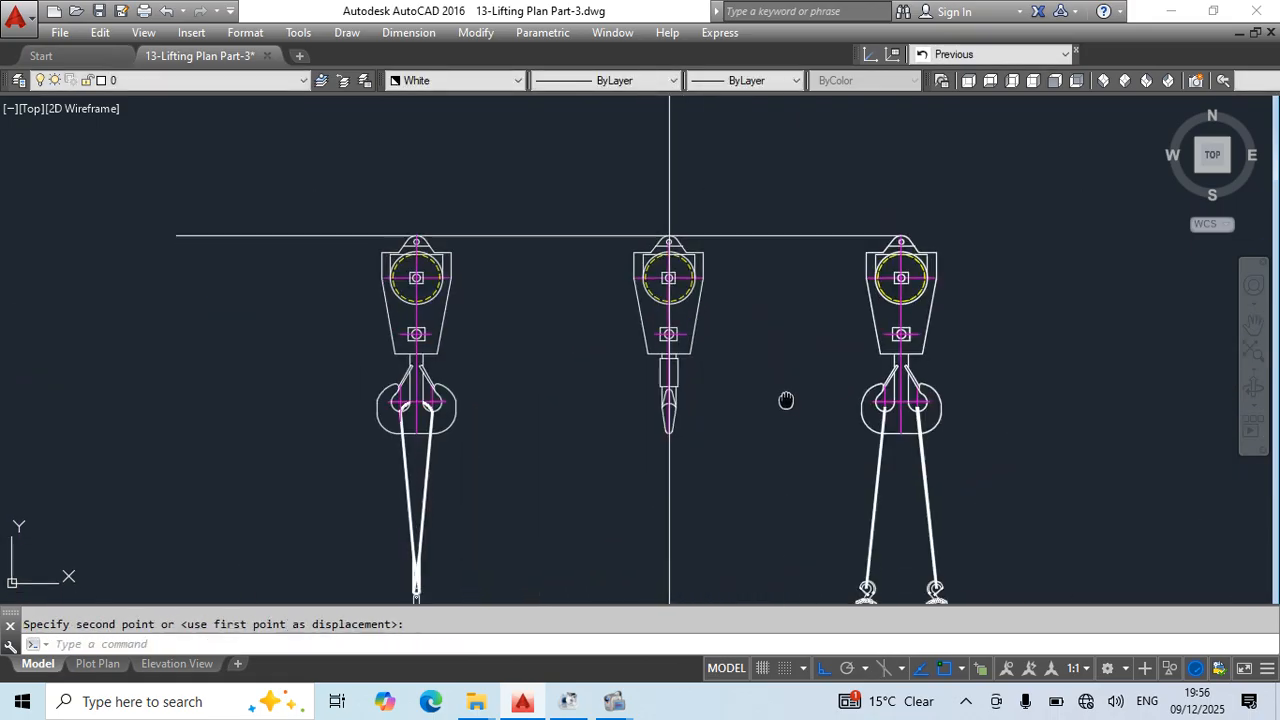
# - Shift the middle crane block horizontally so its own centreline lies exactly on the vertical construction line
pyautogui.press('Escape')
pyautogui.scroll(8, 671, 240)
pyautogui.click(703, 265)
pyautogui.click(648, 274)
pyautogui.scroll(2, 648, 273)
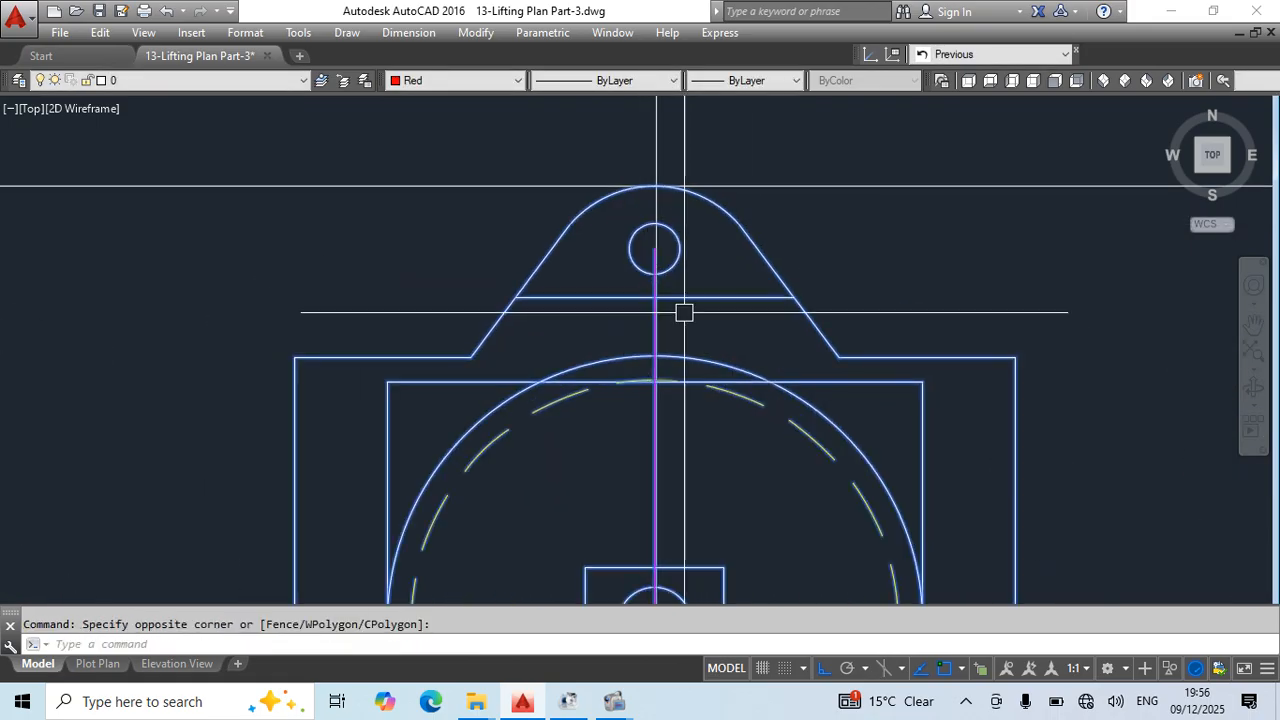
pyautogui.write('m')
pyautogui.press('Return')
pyautogui.scroll(5, 592, 264)
pyautogui.click(850, 260)
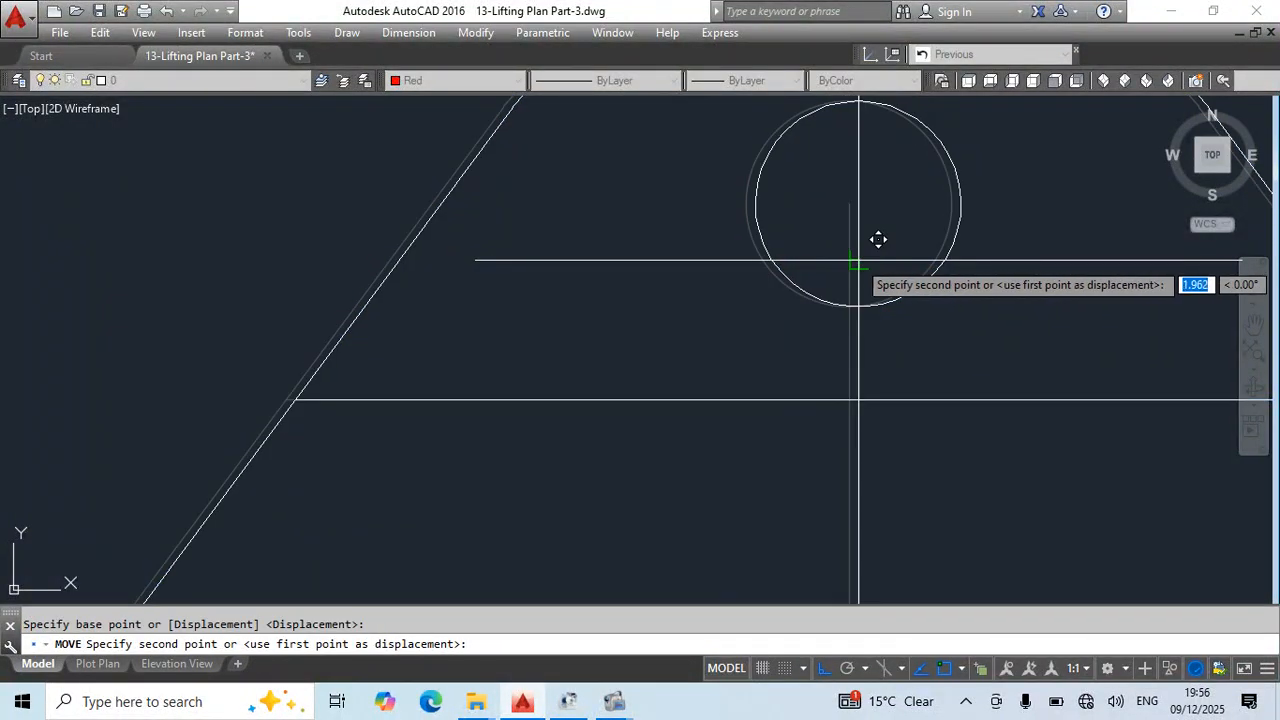
pyautogui.click(858, 260)
pyautogui.press('Escape')
# - Erase the horizontal alignment line across the tops of the three crane blocks and save the drawing
pyautogui.scroll(-10, 619, 294)
pyautogui.click(727, 318)
pyautogui.click(686, 238)
pyautogui.write('e')
pyautogui.press('Return')
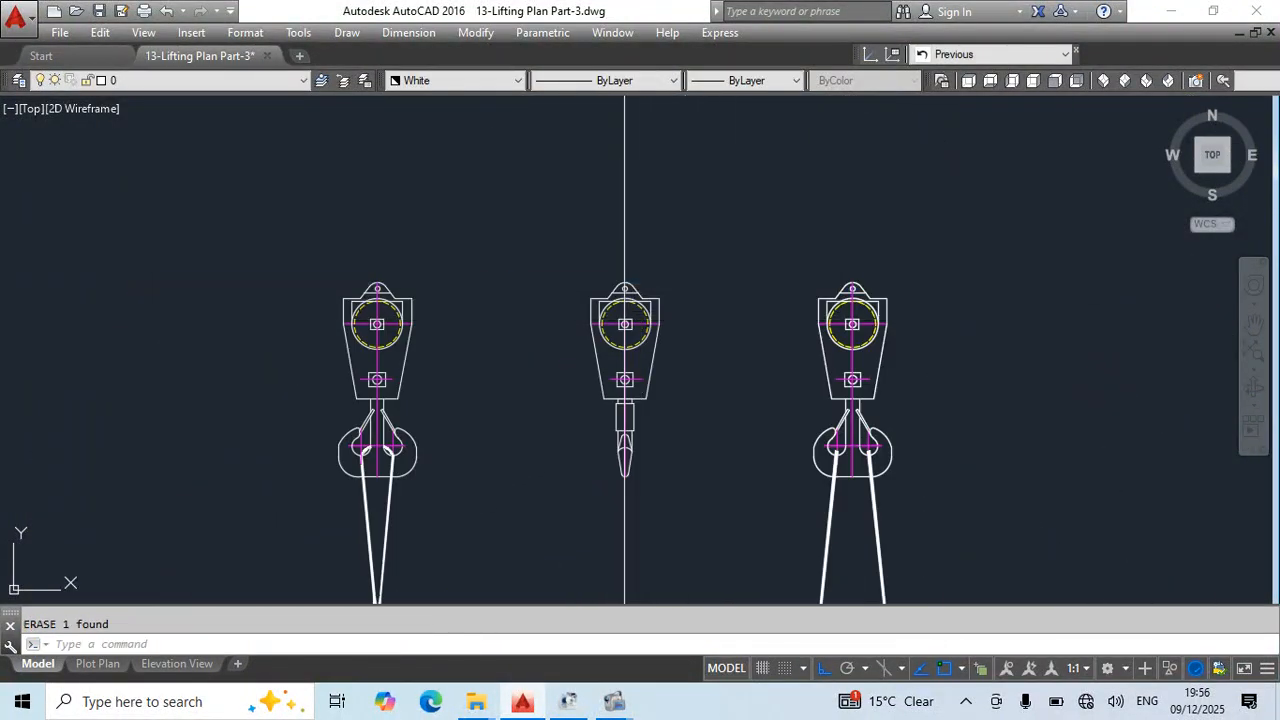
pyautogui.click(700, 205)
pyautogui.press('Escape')
pyautogui.moveTo(694, 443); pyautogui.dragTo(700, 269, button='middle')
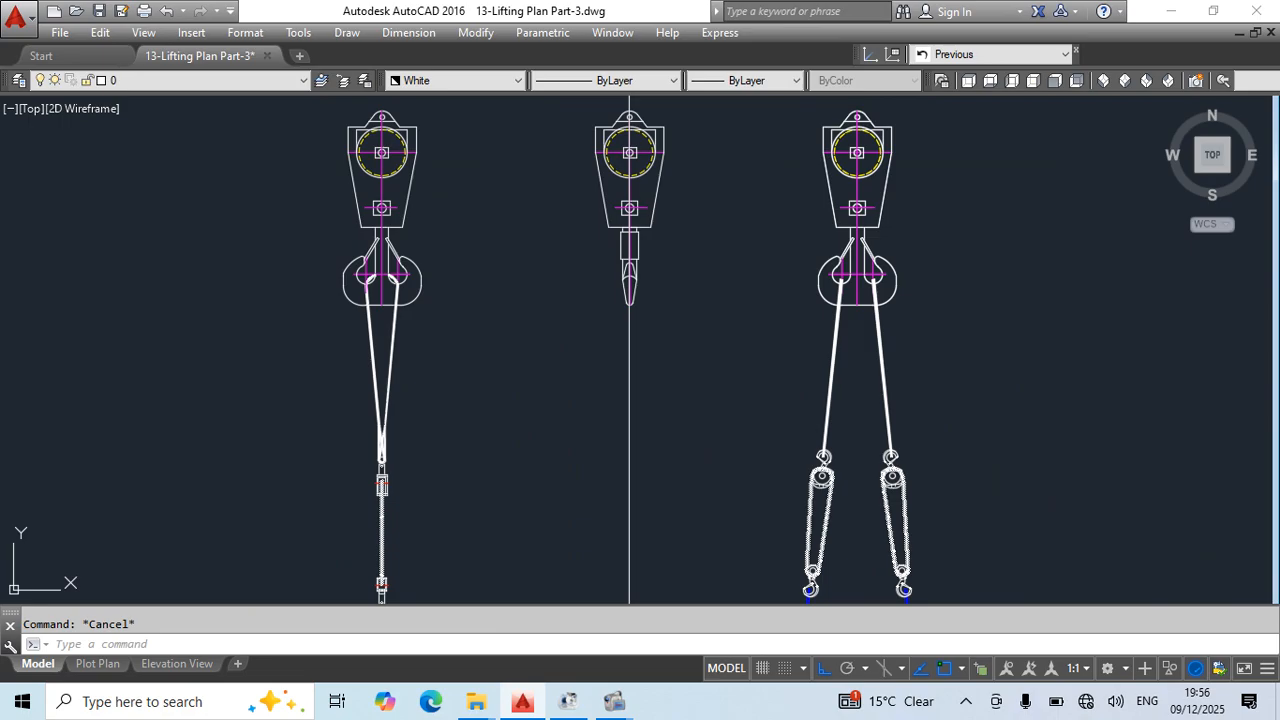
pyautogui.moveTo(697, 419); pyautogui.dragTo(731, 262, button='middle')
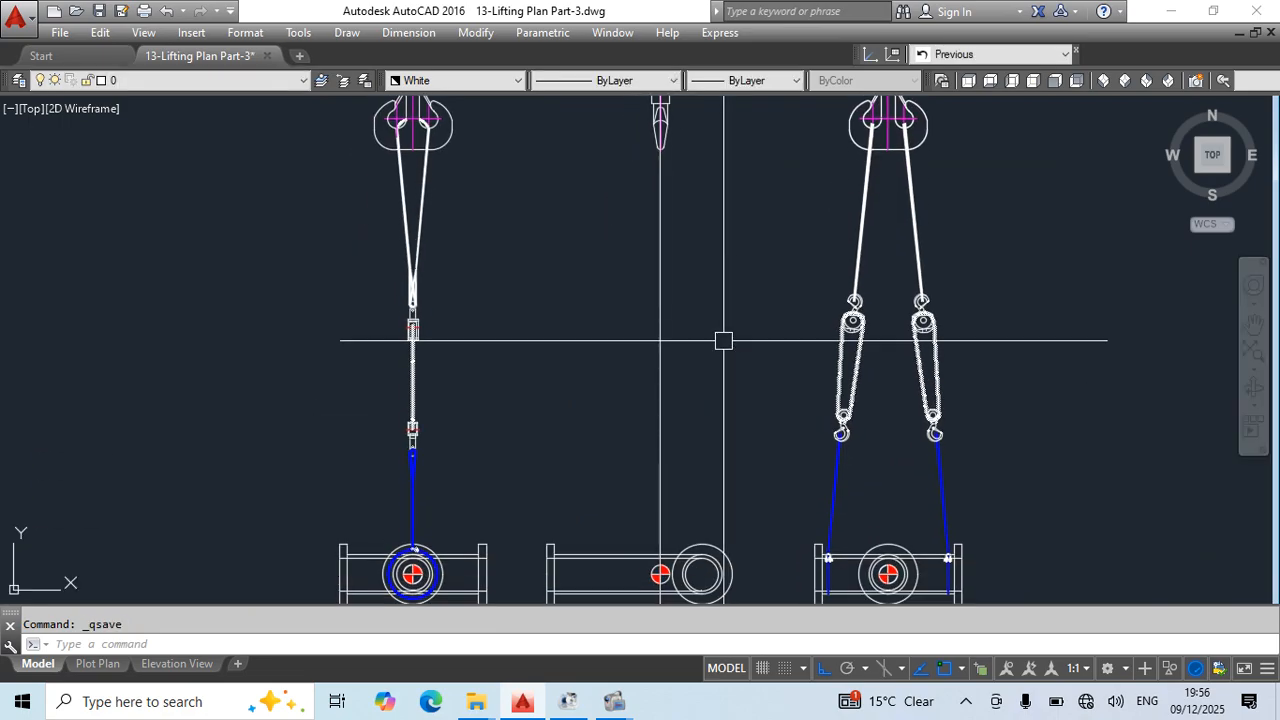
pyautogui.moveTo(747, 411); pyautogui.dragTo(811, 346, button='middle')
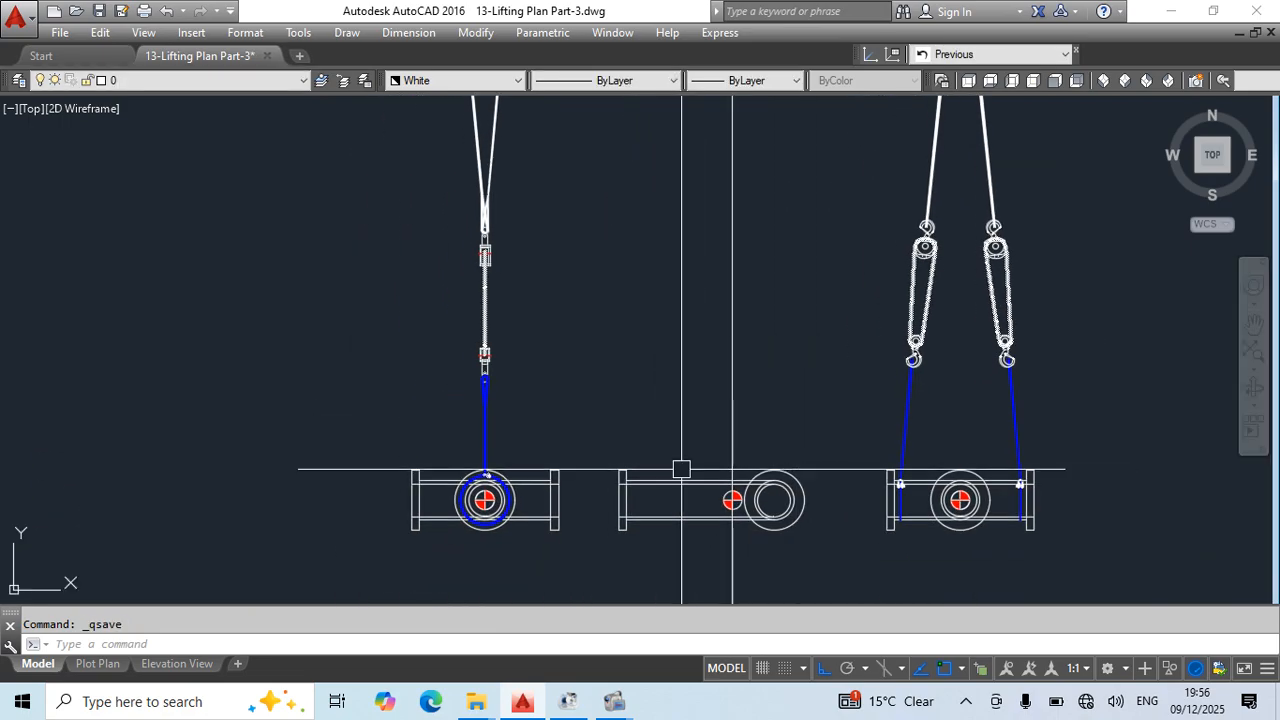
pyautogui.moveTo(681, 469); pyautogui.dragTo(810, 375, button='middle')
# - Copy the first view's choker sling, shackle, chain block and upper slings onto the middle view's pipe circle centre, and save the drawing
pyautogui.scroll(14, 609, 378)
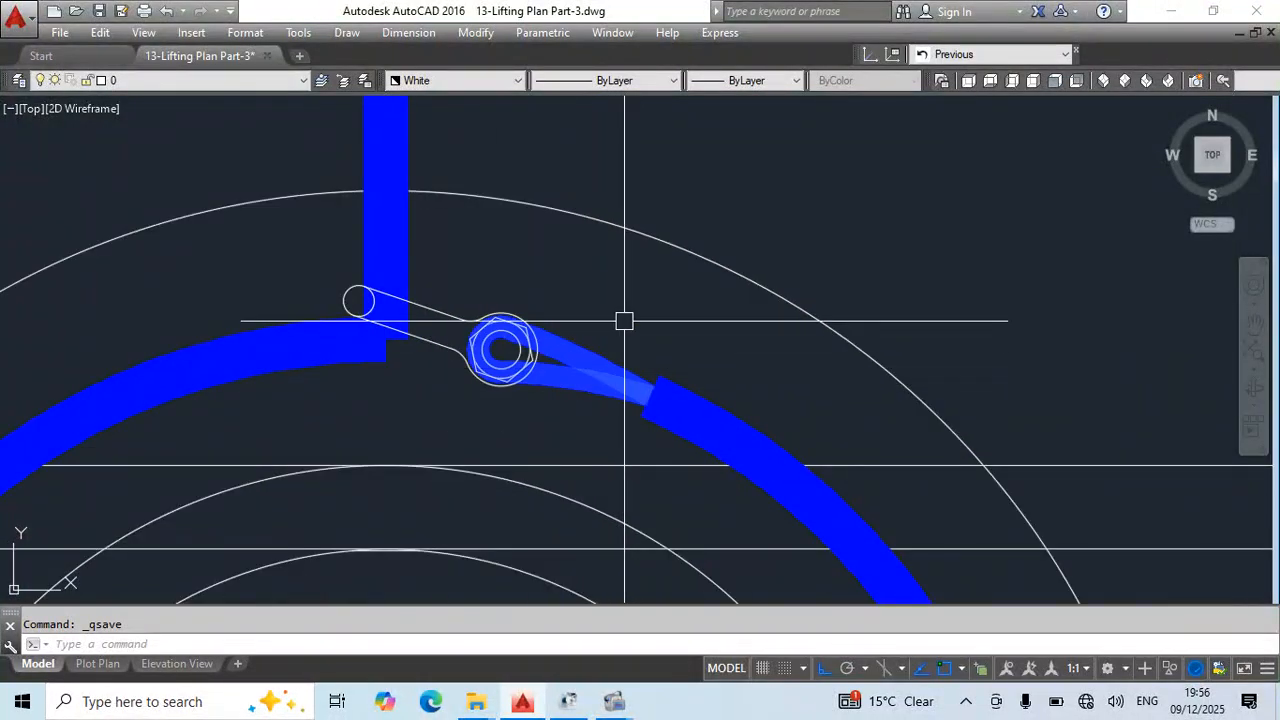
pyautogui.click(624, 321)
pyautogui.click(520, 357)
pyautogui.click(371, 305)
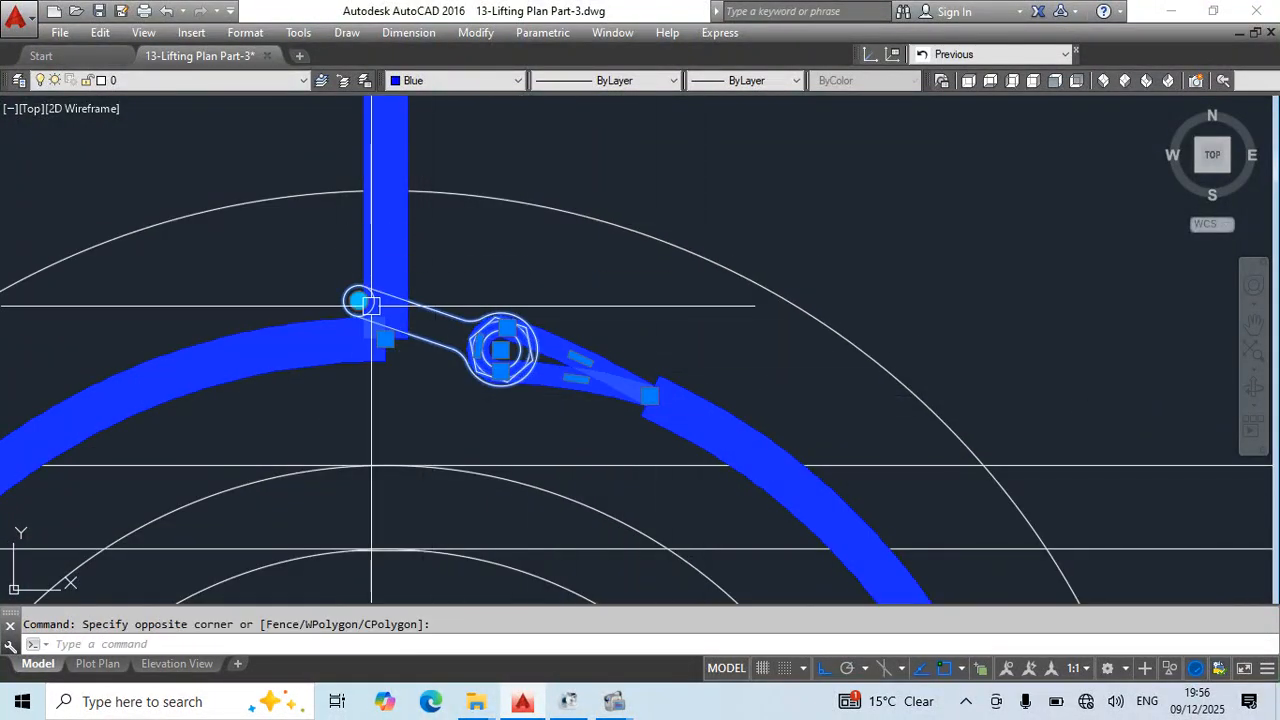
pyautogui.scroll(-6, 571, 314)
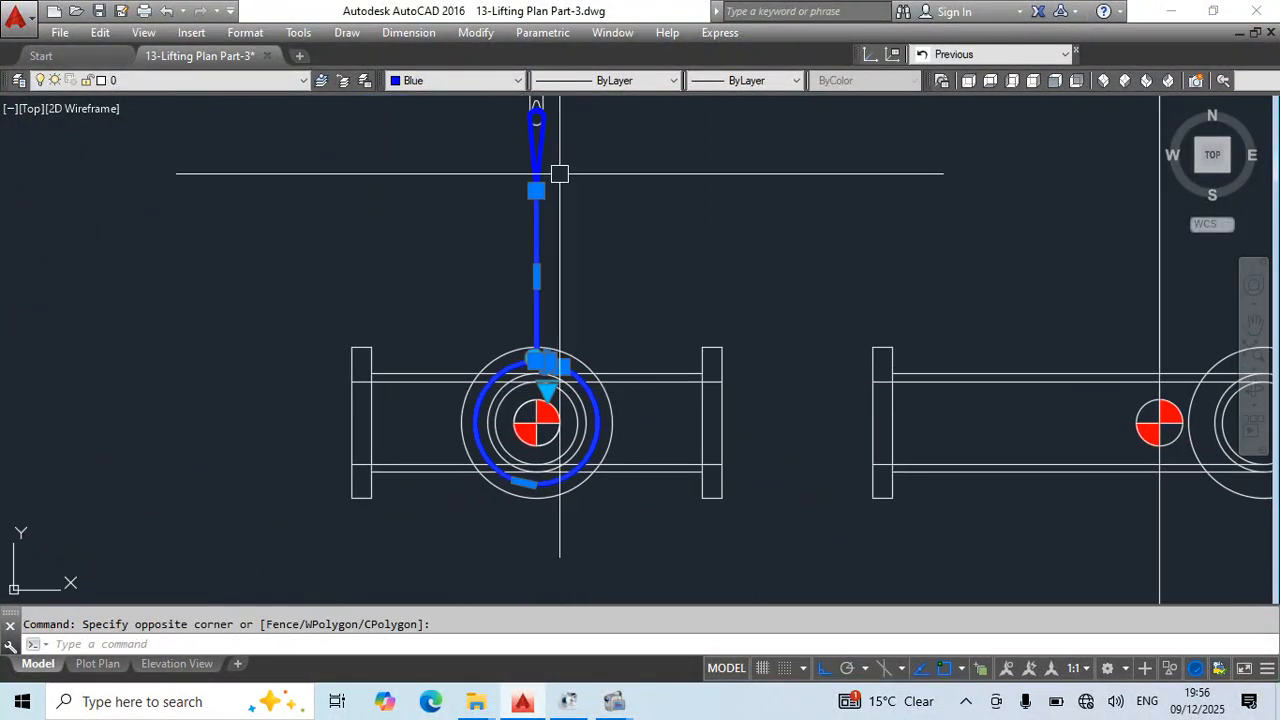
pyautogui.moveTo(555, 248); pyautogui.dragTo(562, 438, button='middle')
pyautogui.scroll(-2, 558, 250)
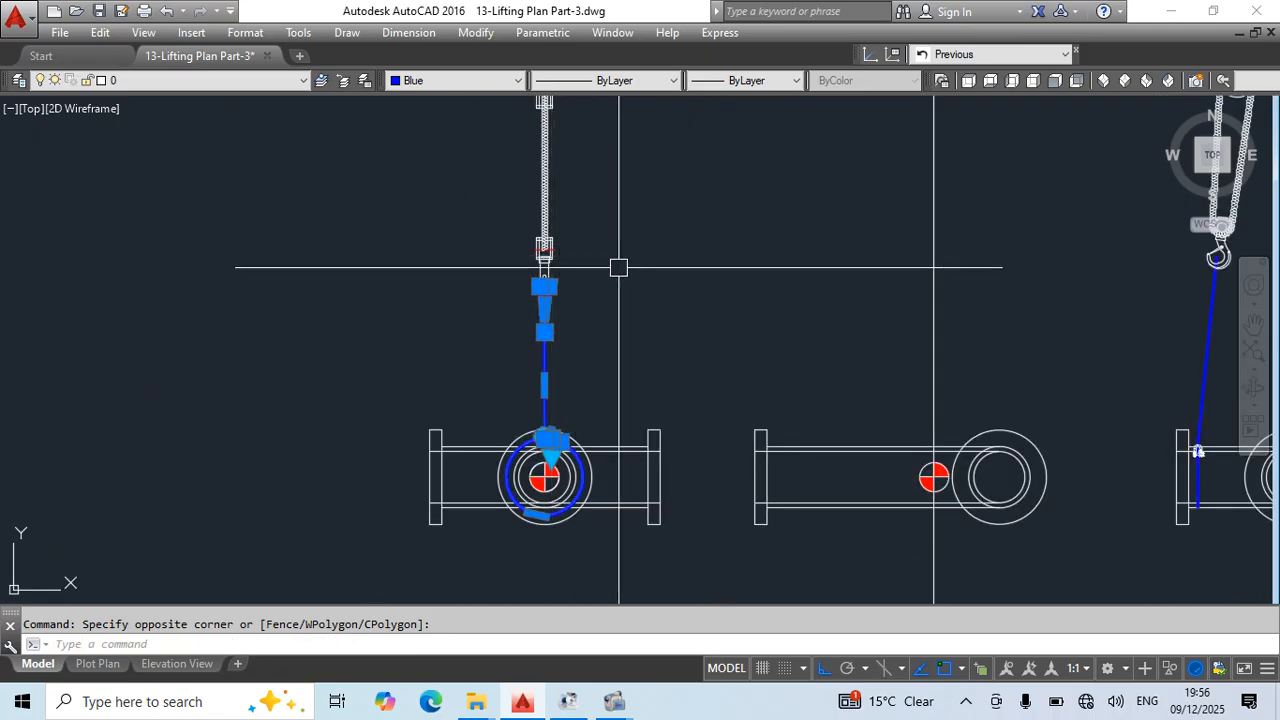
pyautogui.moveTo(649, 269)
pyautogui.mouseDown(button='middle')
pyautogui.moveTo(632, 407)
pyautogui.moveTo(651, 351)
pyautogui.moveTo(620, 286)
pyautogui.mouseUp(button='middle')
pyautogui.click(594, 156)
pyautogui.click(464, 252)
pyautogui.scroll(-2, 632, 323)
pyautogui.write('co')
pyautogui.press('Return')
pyautogui.scroll(10, 583, 362)
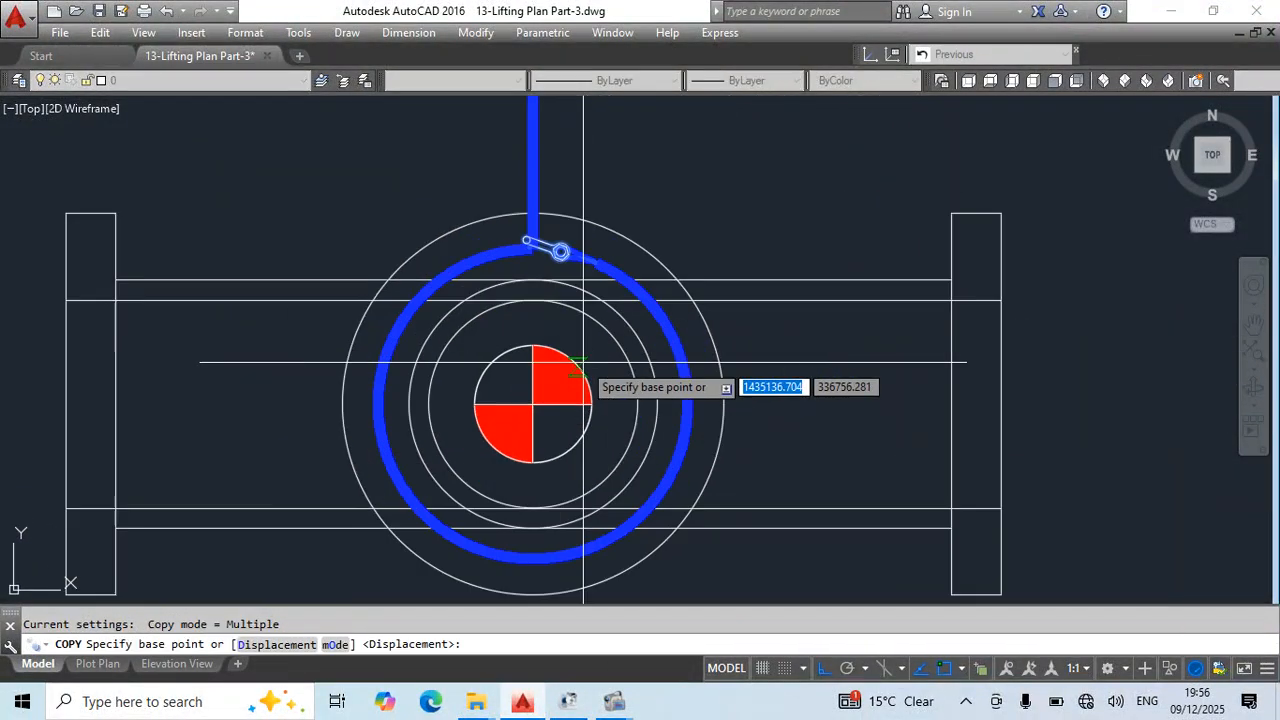
pyautogui.scroll(2, 583, 362)
pyautogui.click(500, 431)
pyautogui.scroll(-6, 654, 411)
pyautogui.moveTo(873, 449); pyautogui.dragTo(337, 410, button='middle')
pyautogui.press('Escape')
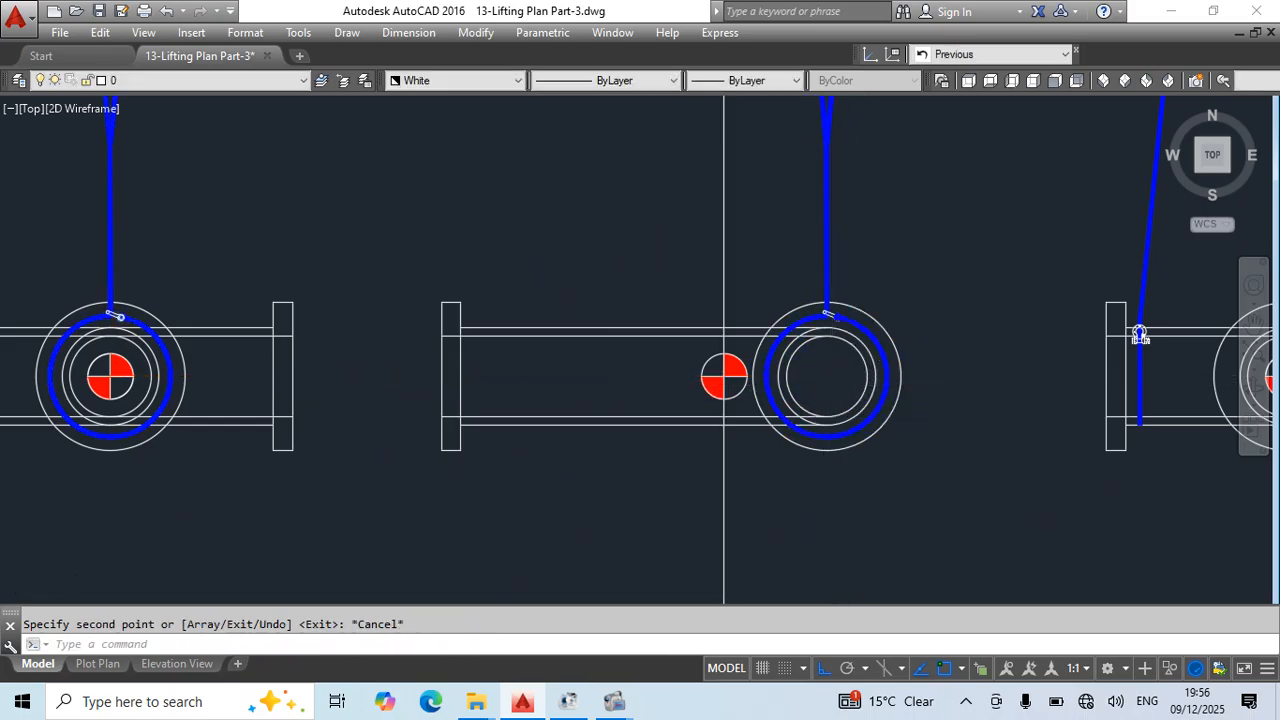
pyautogui.scroll(-4, 741, 390)
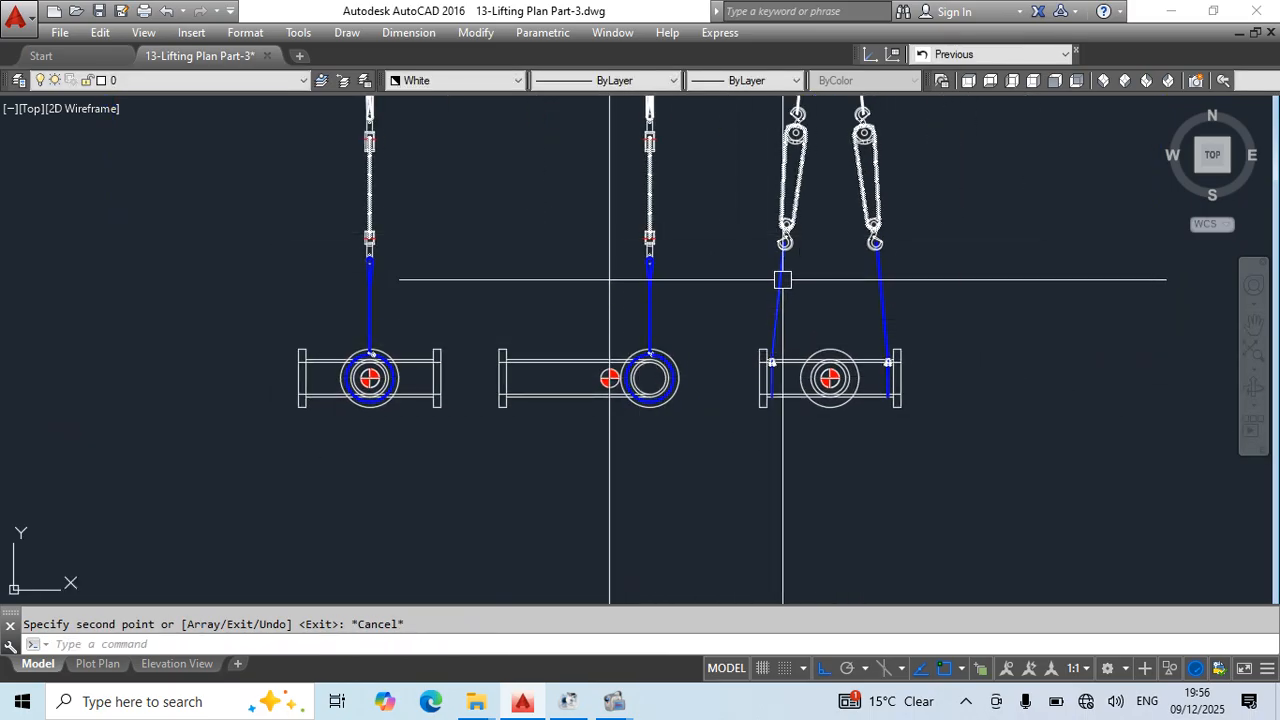
pyautogui.moveTo(754, 300)
pyautogui.mouseDown(button='middle')
pyautogui.moveTo(757, 543)
pyautogui.moveTo(746, 448)
pyautogui.mouseUp(button='middle')
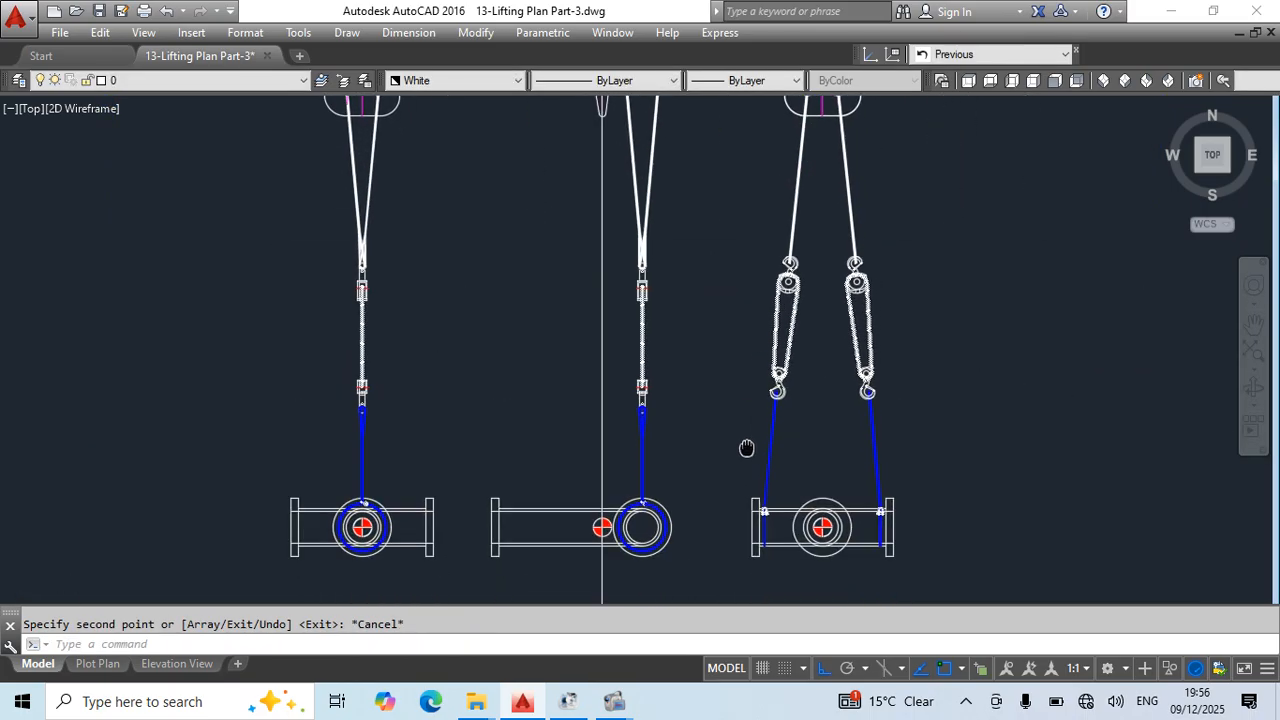
pyautogui.hotkey('ctrl', 's')
pyautogui.click(696, 210)
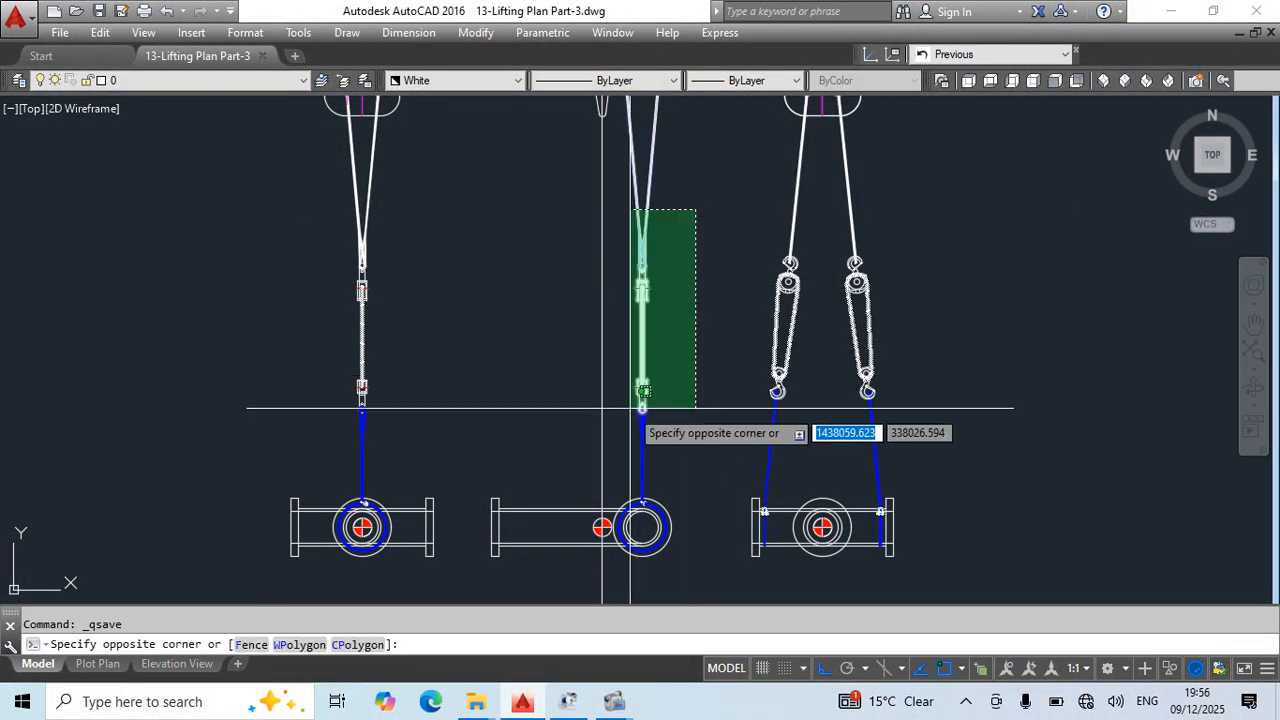
pyautogui.scroll(8, 621, 470)
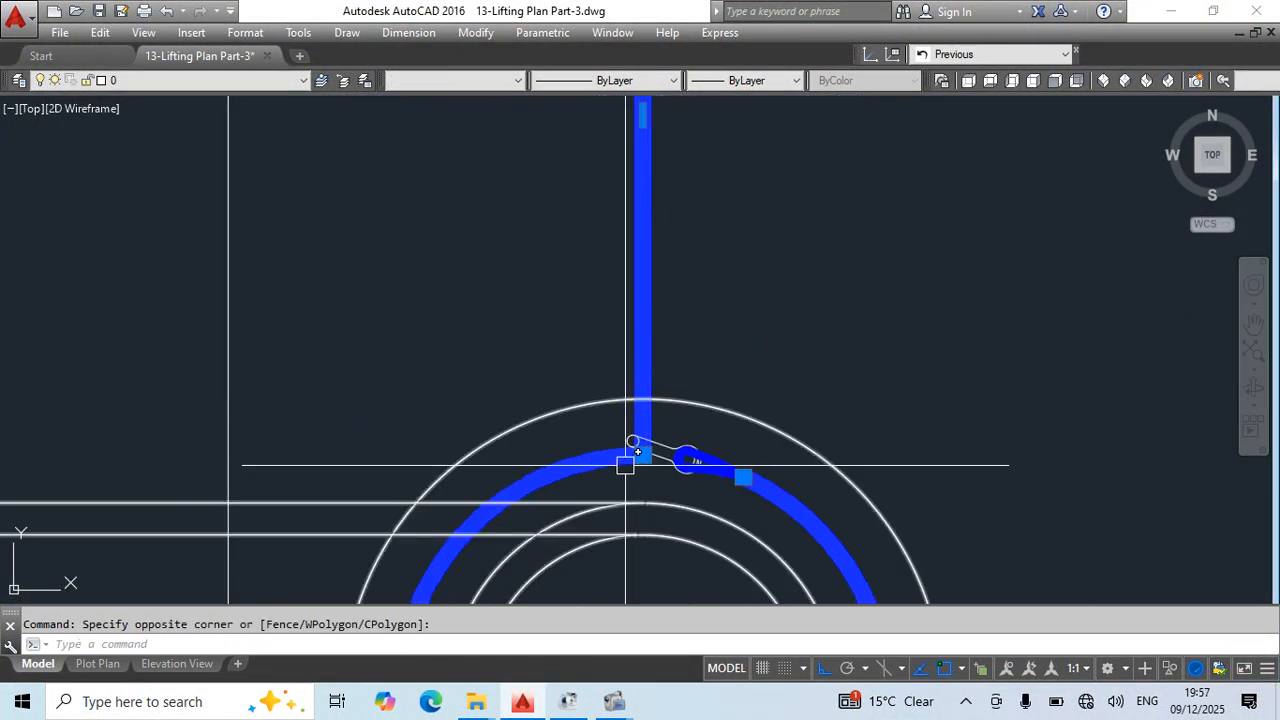
pyautogui.press('Escape')
pyautogui.scroll(-5, 686, 463)
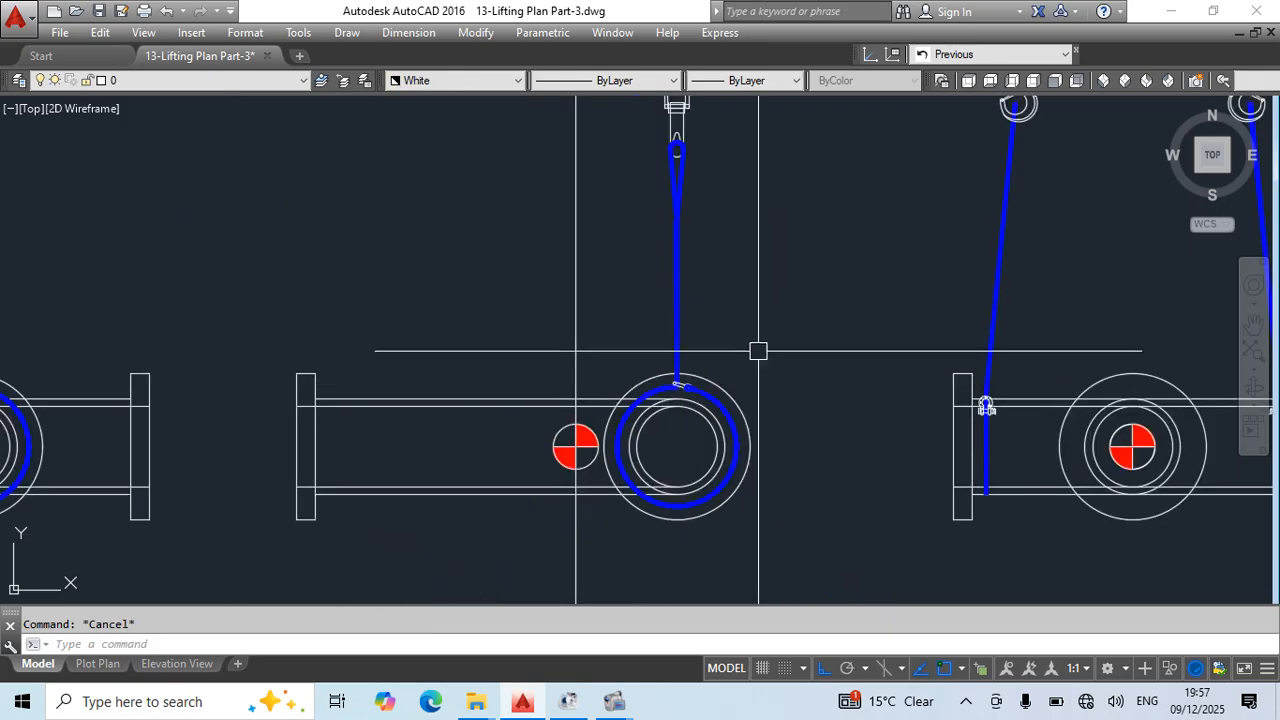
pyautogui.scroll(5, 703, 343)
pyautogui.click(662, 355)
pyautogui.moveTo(740, 325); pyautogui.dragTo(721, 542, button='middle')
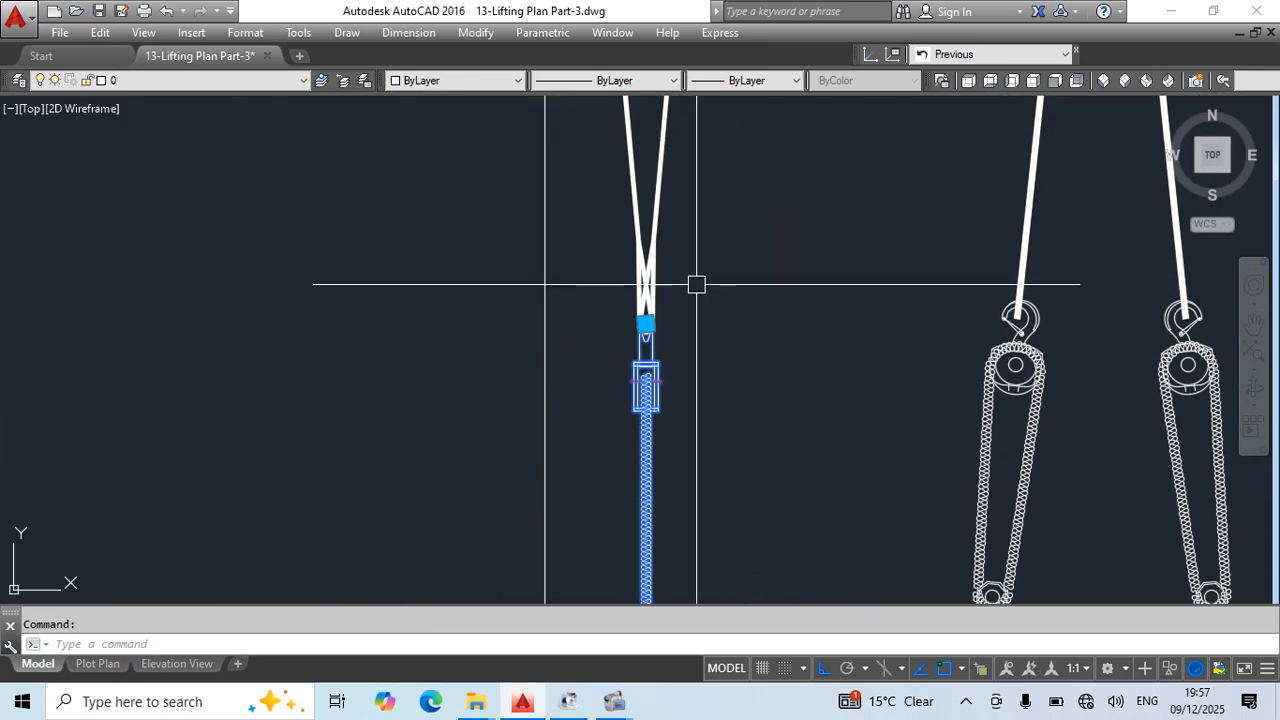
pyautogui.moveTo(889, 201); pyautogui.dragTo(820, 406, button='middle')
pyautogui.scroll(-5, 906, 280)
pyautogui.moveTo(986, 183); pyautogui.dragTo(937, 277, button='middle')
pyautogui.press('Escape')
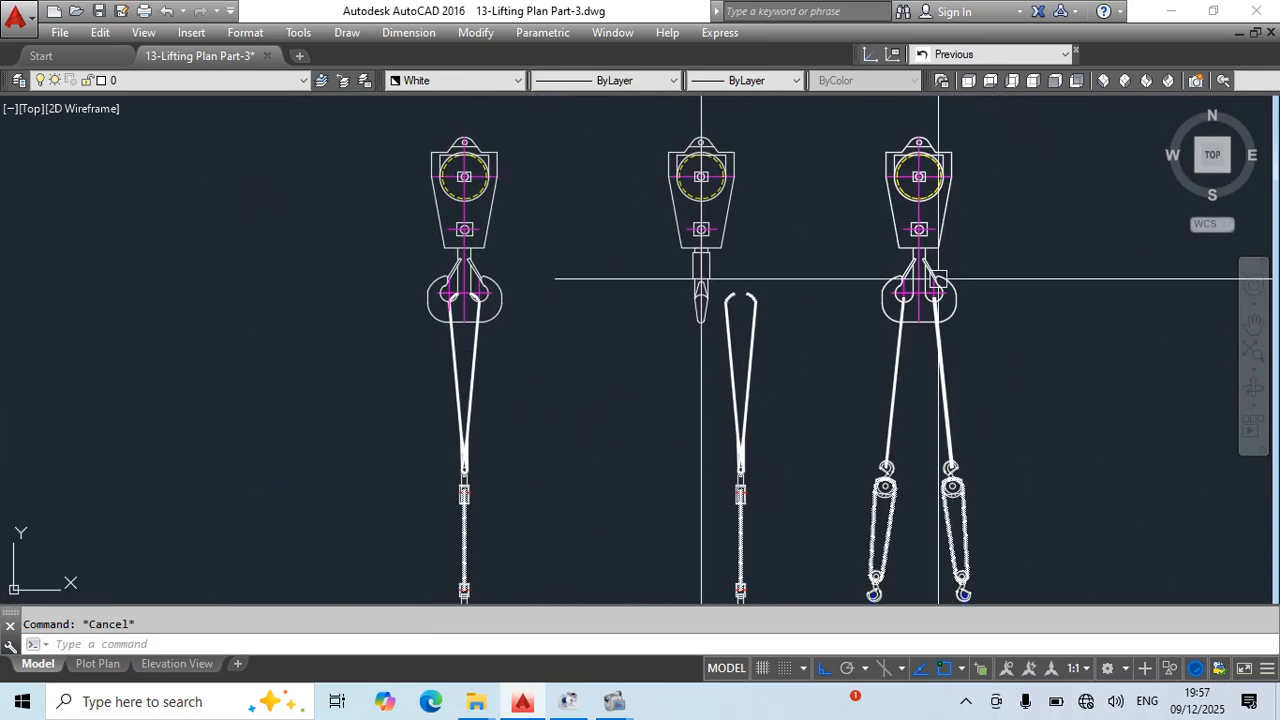
# - Draw a horizontal line from the right view's sling end at the hook across to the middle crane block
pyautogui.scroll(5, 930, 285)
pyautogui.write('l')
pyautogui.press('Return')
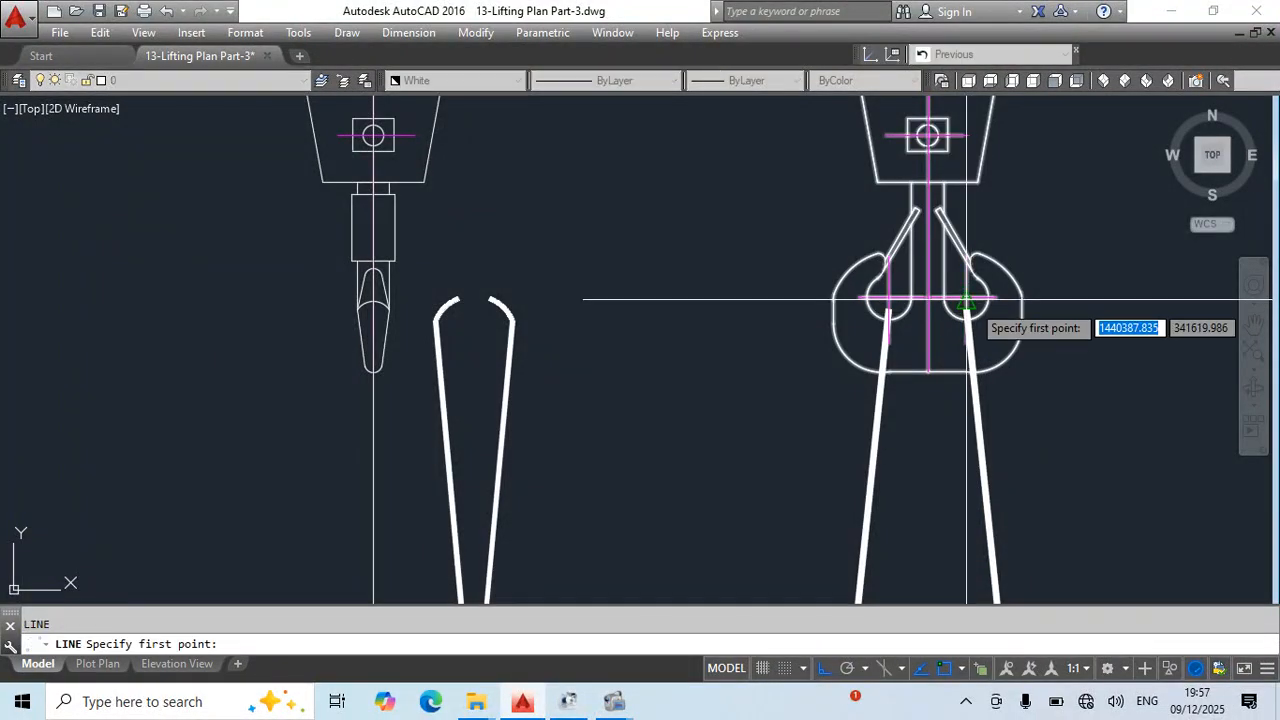
pyautogui.click(966, 310)
pyautogui.press('Escape')
pyautogui.scroll(-5, 846, 429)
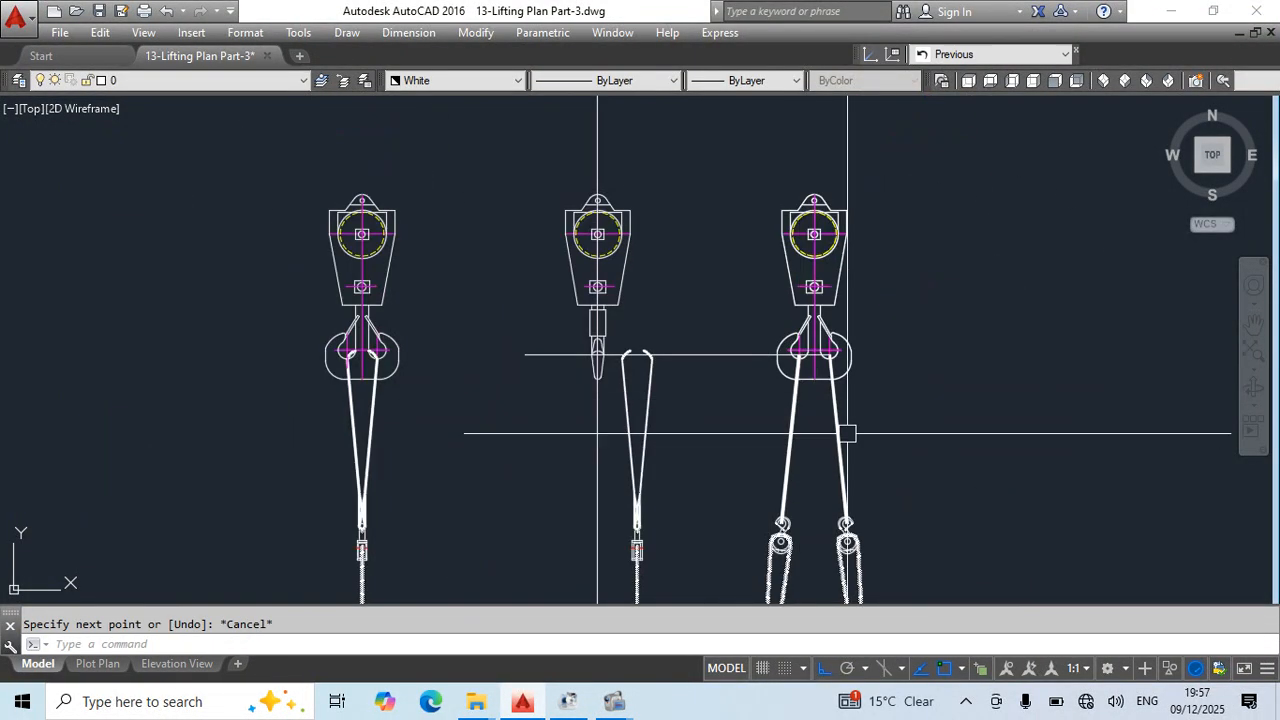
# - Draw a second horizontal line from the lower end of the right view's sling at the chain block hook across the middle view
pyautogui.scroll(5, 900, 393)
pyautogui.scroll(4, 900, 393)
pyautogui.press('Return')
pyautogui.click(900, 370)
pyautogui.scroll(-6, 895, 345)
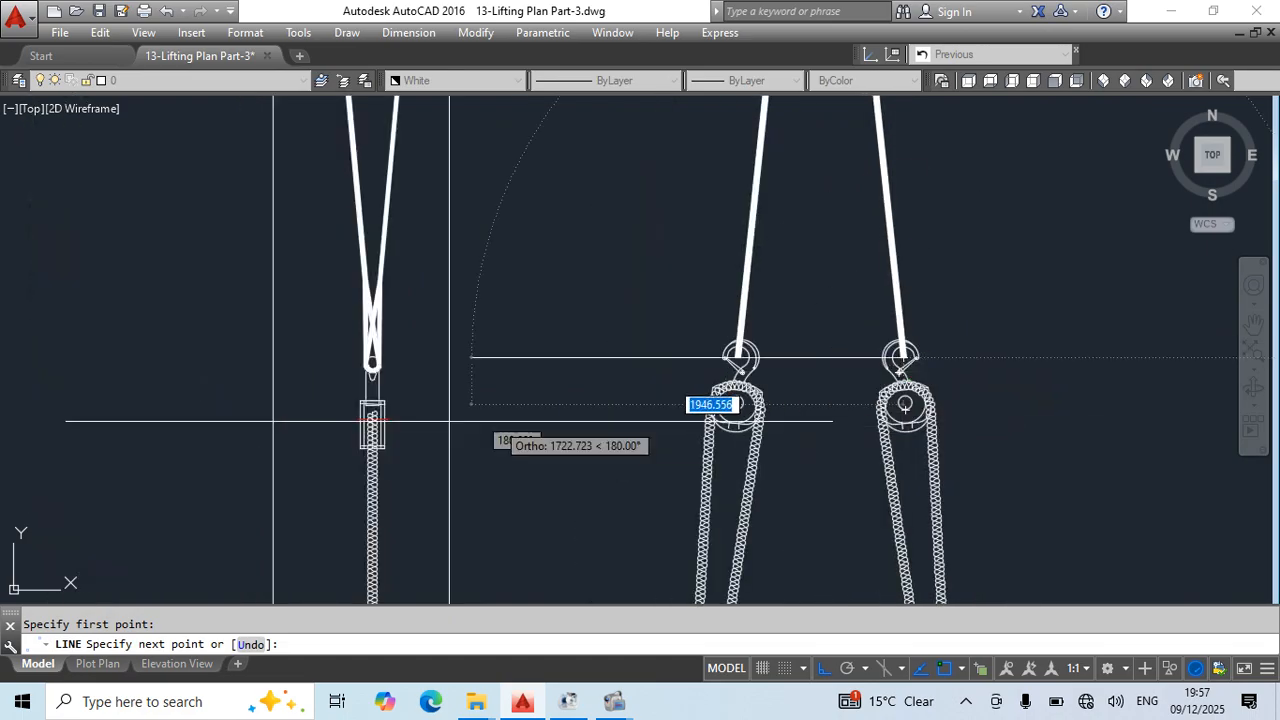
pyautogui.press('Escape')
# - Move the middle view's chain block vertically by its upper ring to align with the lower horizontal line
pyautogui.moveTo(460, 354)
pyautogui.mouseDown(button='middle')
pyautogui.moveTo(746, 549)
pyautogui.moveTo(670, 435)
pyautogui.mouseUp(button='middle')
pyautogui.scroll(6, 650, 395)
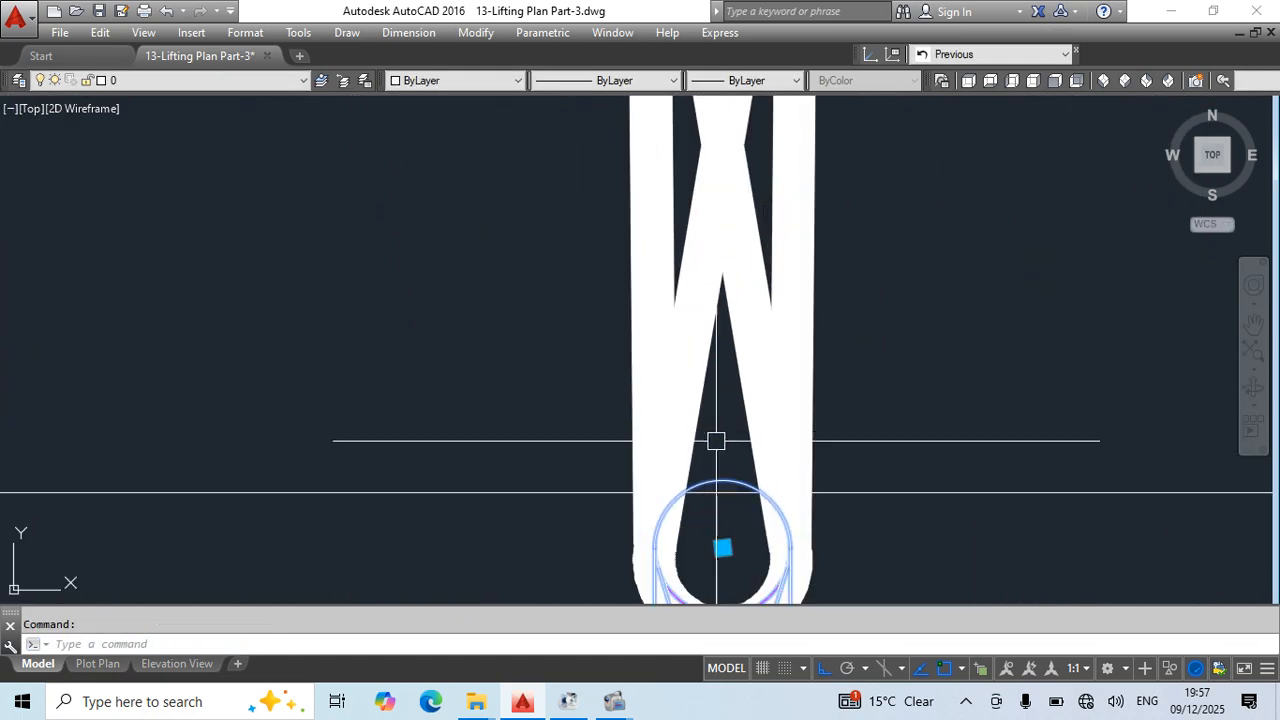
pyautogui.click(722, 548)
pyautogui.scroll(-3, 722, 380)
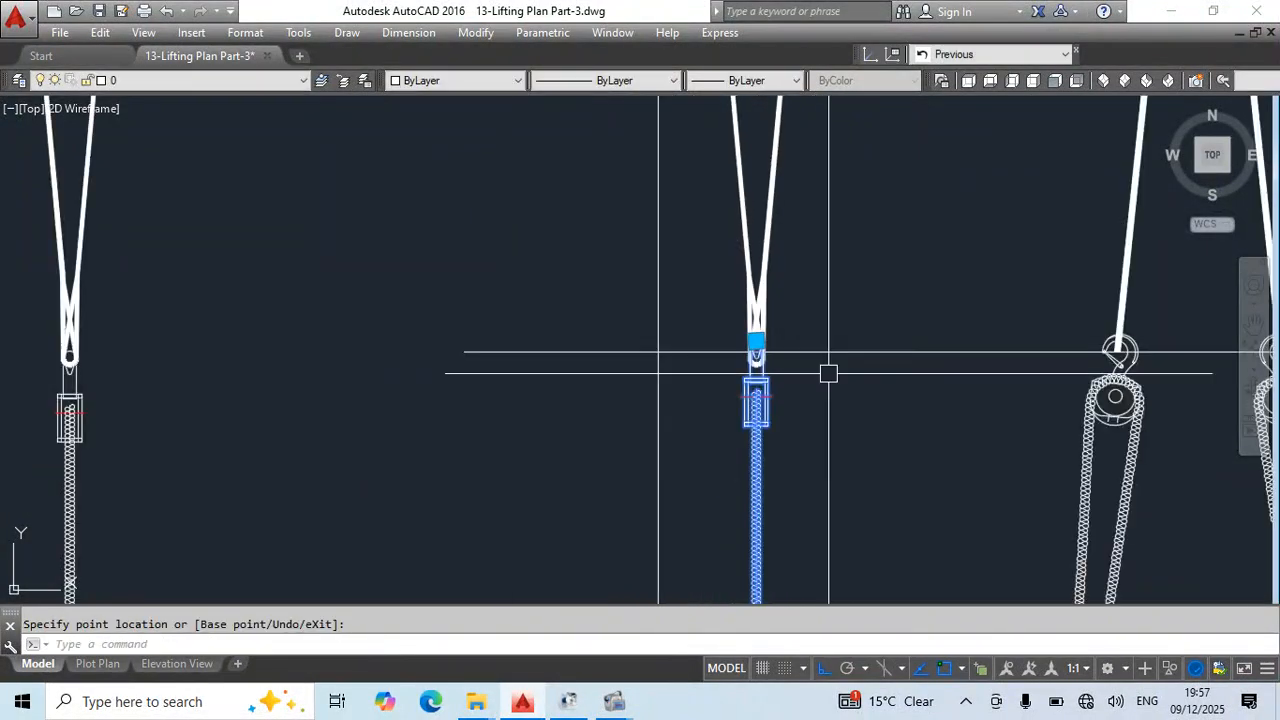
pyautogui.press('Escape')
# - Erase the middle view's right upper sling leg together with its crossing lower loop
pyautogui.click(772, 267)
pyautogui.click(737, 371)
pyautogui.write('e')
pyautogui.scroll(5, 753, 397)
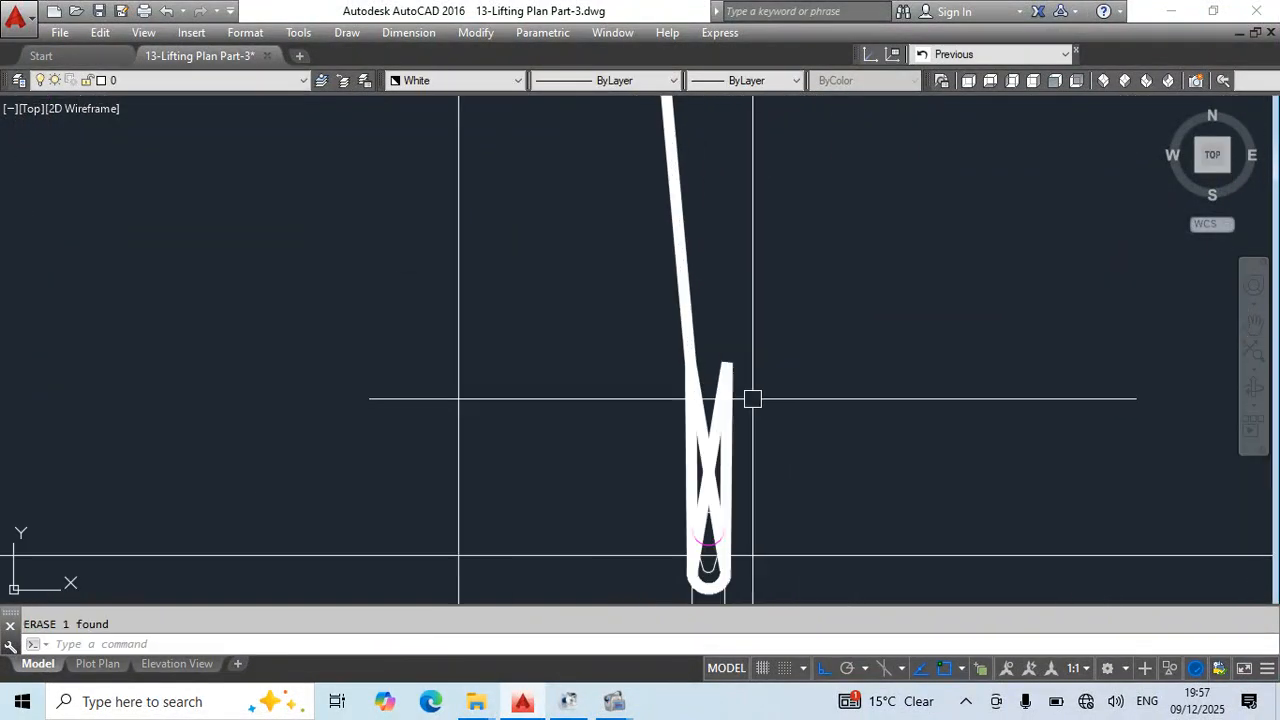
pyautogui.click(739, 382)
pyautogui.write('e')
# - Move the remaining left sling leg and its lower eye vertically onto the middle chain block's upper ring
pyautogui.click(726, 306)
pyautogui.click(672, 387)
pyautogui.moveTo(723, 449); pyautogui.dragTo(709, 399, button='middle')
pyautogui.scroll(4, 704, 447)
pyautogui.write('m')
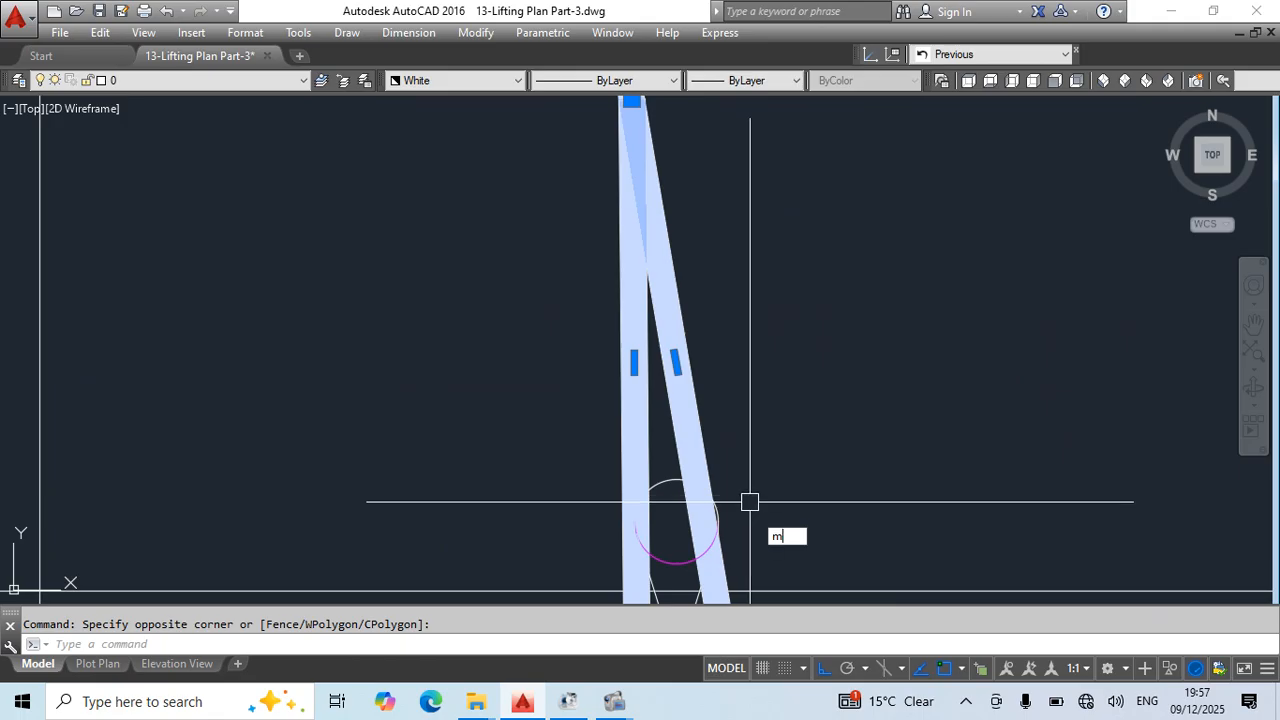
pyautogui.moveTo(749, 500); pyautogui.dragTo(722, 368, button='middle')
pyautogui.click(656, 499)
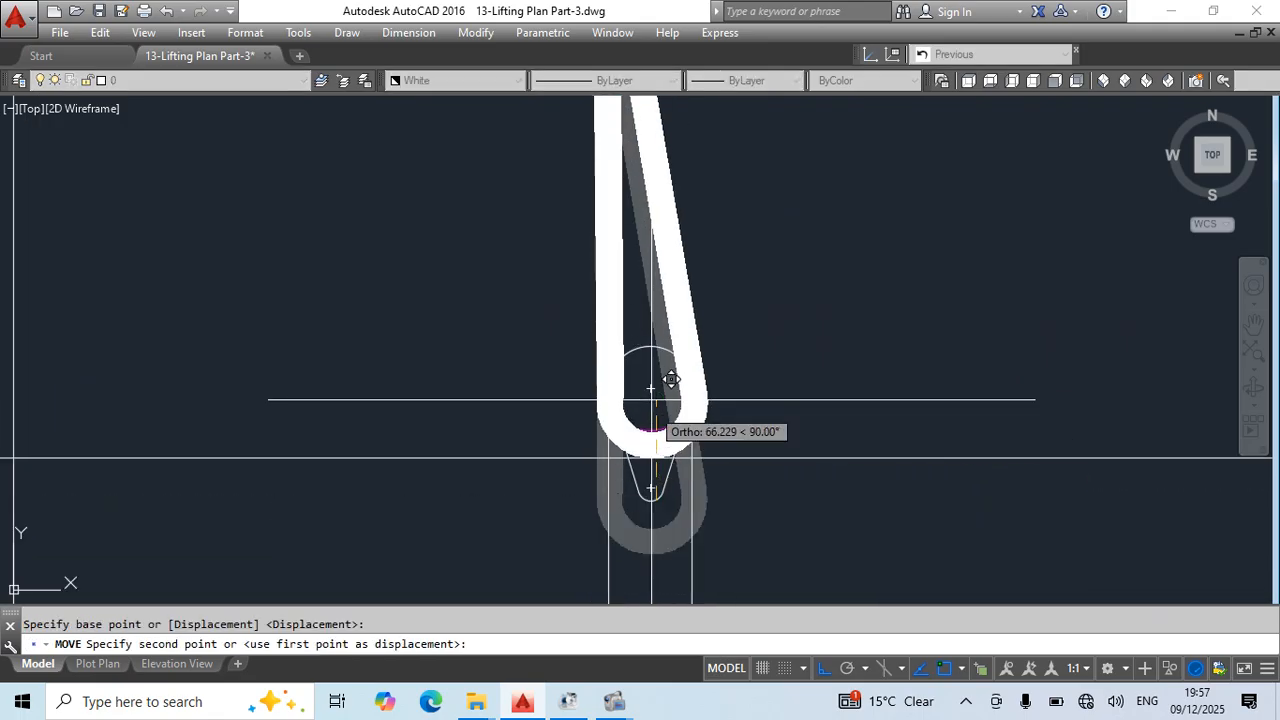
pyautogui.click(660, 423)
pyautogui.press('Escape')
# - Break off the curved upper end of the middle view's sling just below the upper horizontal line
pyautogui.scroll(6, 774, 337)
pyautogui.moveTo(648, 108); pyautogui.dragTo(671, 387, button='middle')
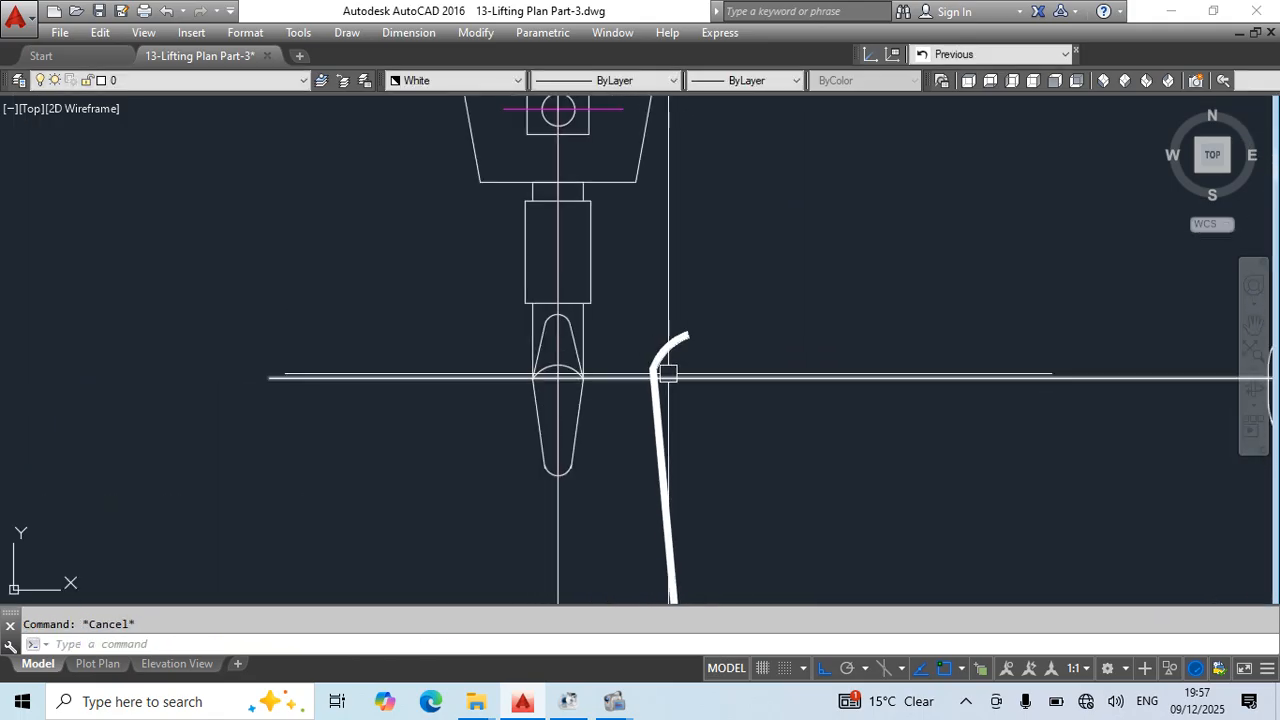
pyautogui.write('br')
pyautogui.click(656, 392)
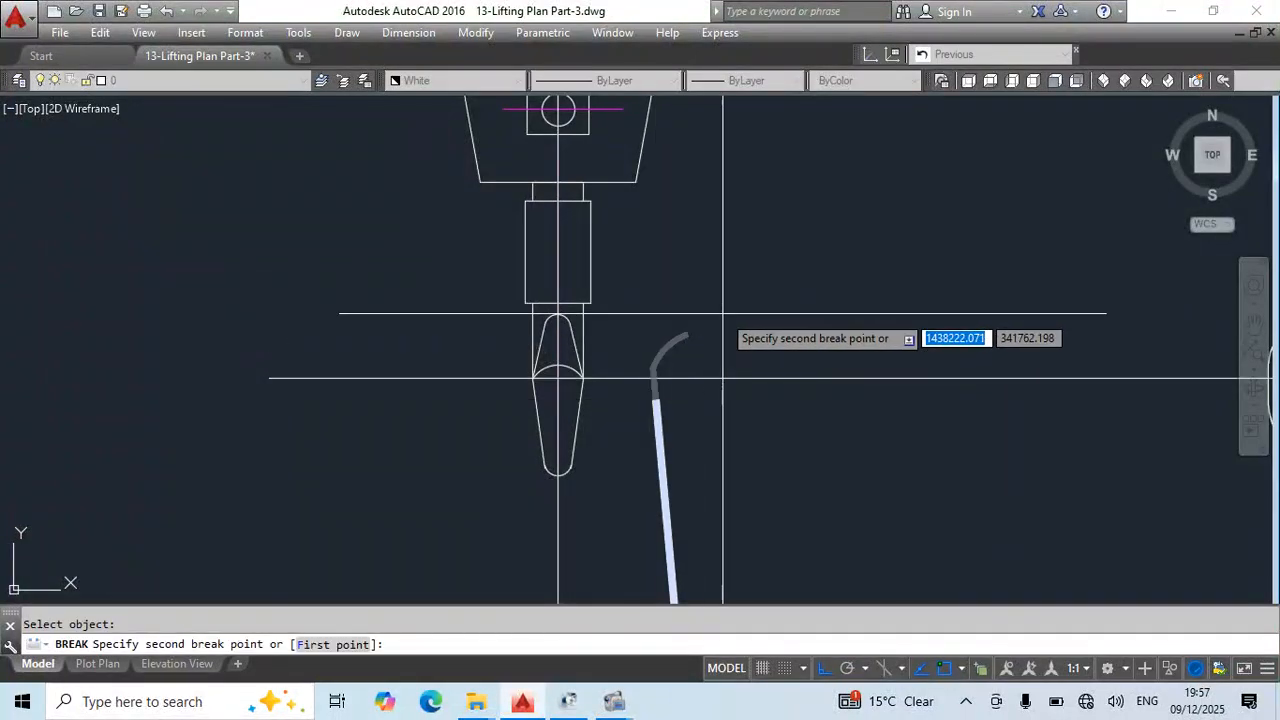
pyautogui.press('Escape')
# - Rotate the middle view's sling and eye about the eye centre by reference so the leg stands vertical
pyautogui.scroll(-6, 650, 480)
pyautogui.scroll(4, 638, 436)
pyautogui.click(649, 294)
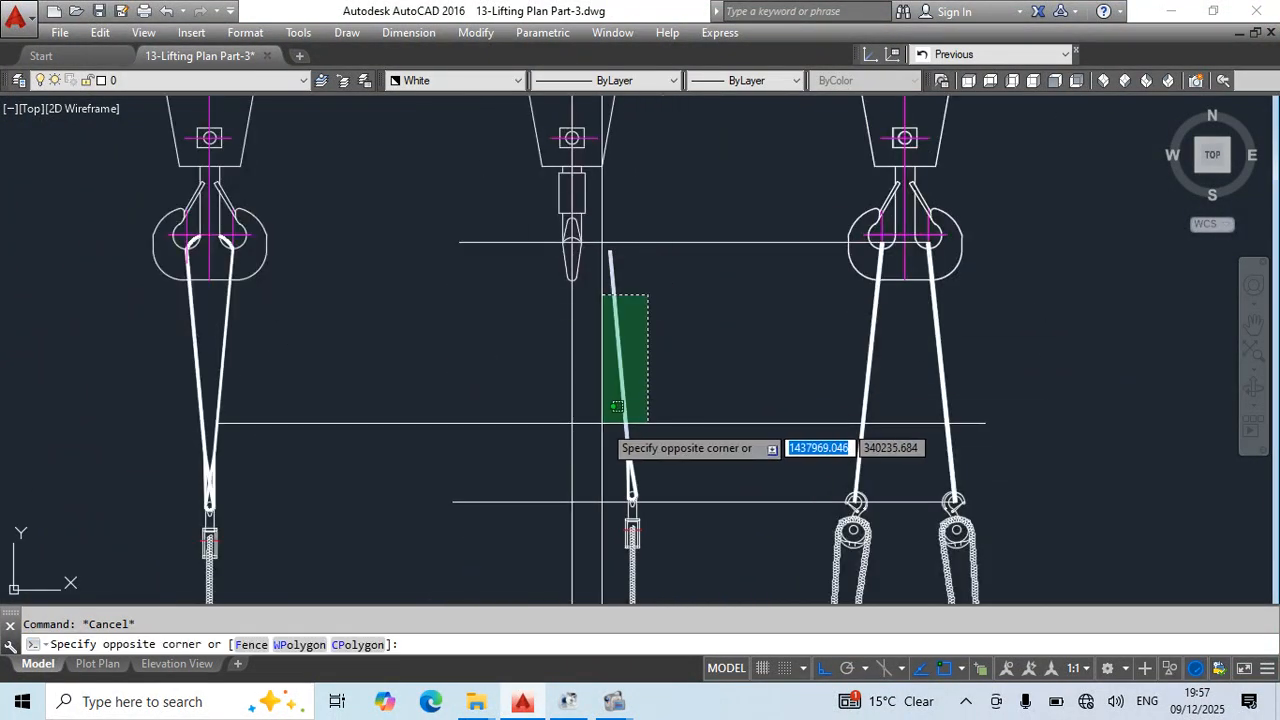
pyautogui.press('Escape')
pyautogui.moveTo(622, 350); pyautogui.dragTo(629, 312, button='middle')
pyautogui.click(683, 321)
pyautogui.click(625, 430)
pyautogui.moveTo(747, 438)
pyautogui.mouseDown(button='middle')
pyautogui.moveTo(777, 189)
pyautogui.moveTo(771, 434)
pyautogui.mouseUp(button='middle')
pyautogui.write('ro')
pyautogui.press('space')
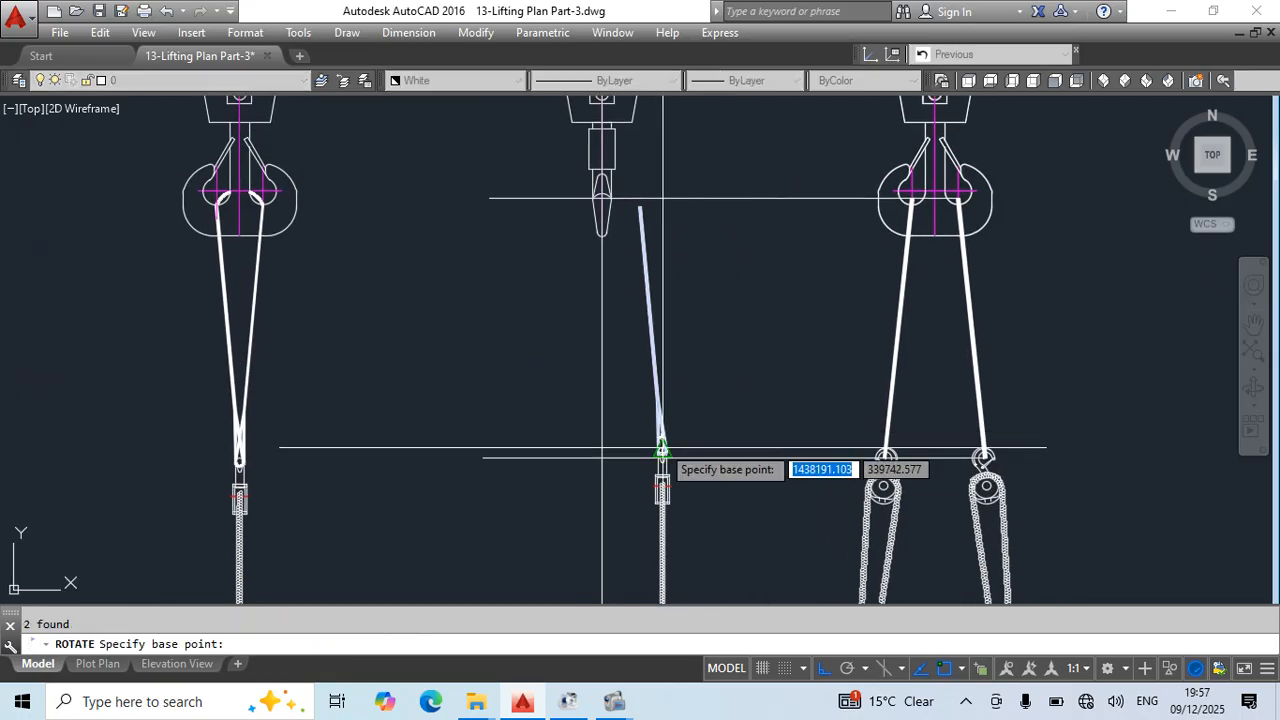
pyautogui.scroll(5, 660, 450)
pyautogui.click(644, 536)
pyautogui.write('r')
pyautogui.press('Return')
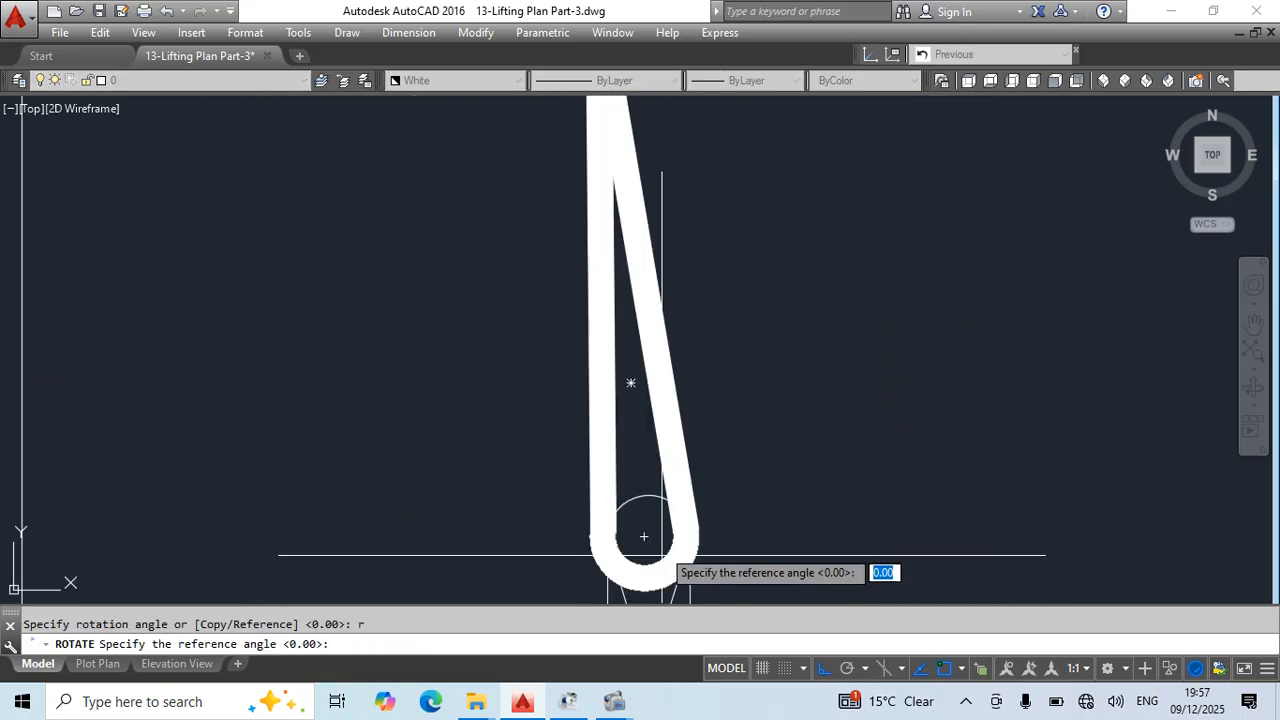
pyautogui.scroll(2, 649, 557)
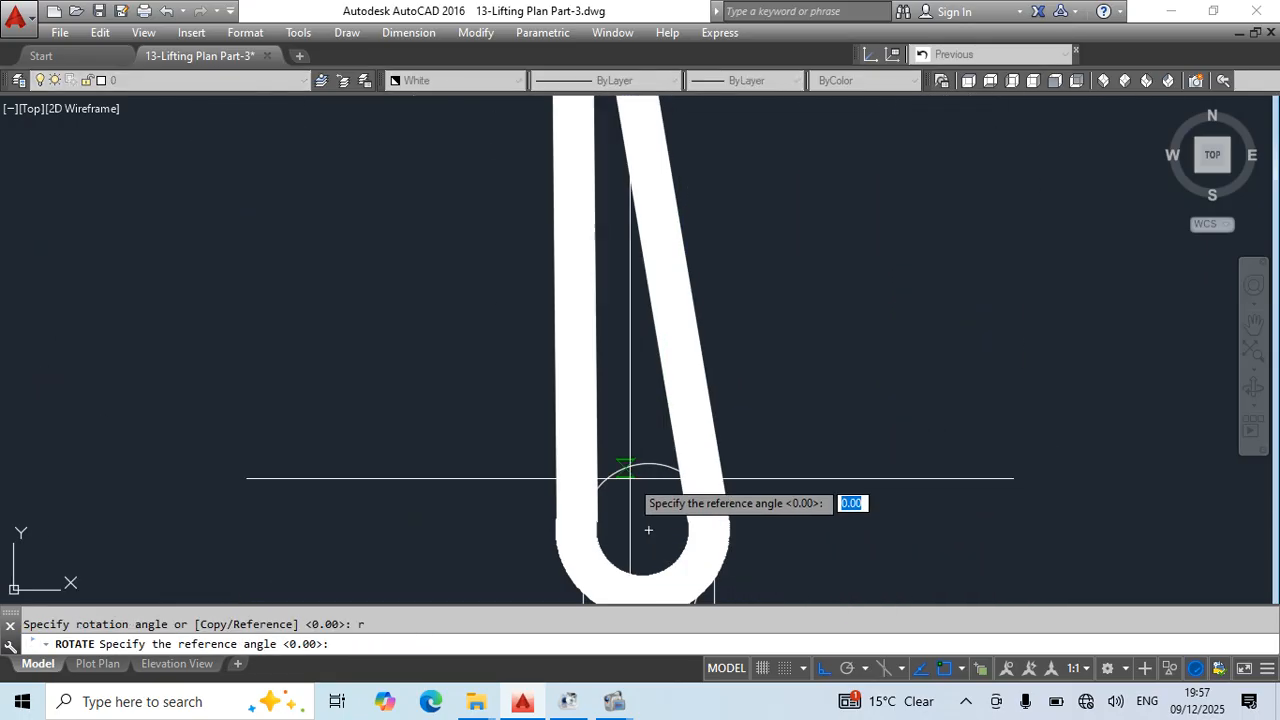
pyautogui.click(646, 529)
pyautogui.scroll(-6, 700, 400)
pyautogui.moveTo(695, 320); pyautogui.dragTo(650, 570, button='middle')
pyautogui.moveTo(662, 420); pyautogui.dragTo(667, 448, button='middle')
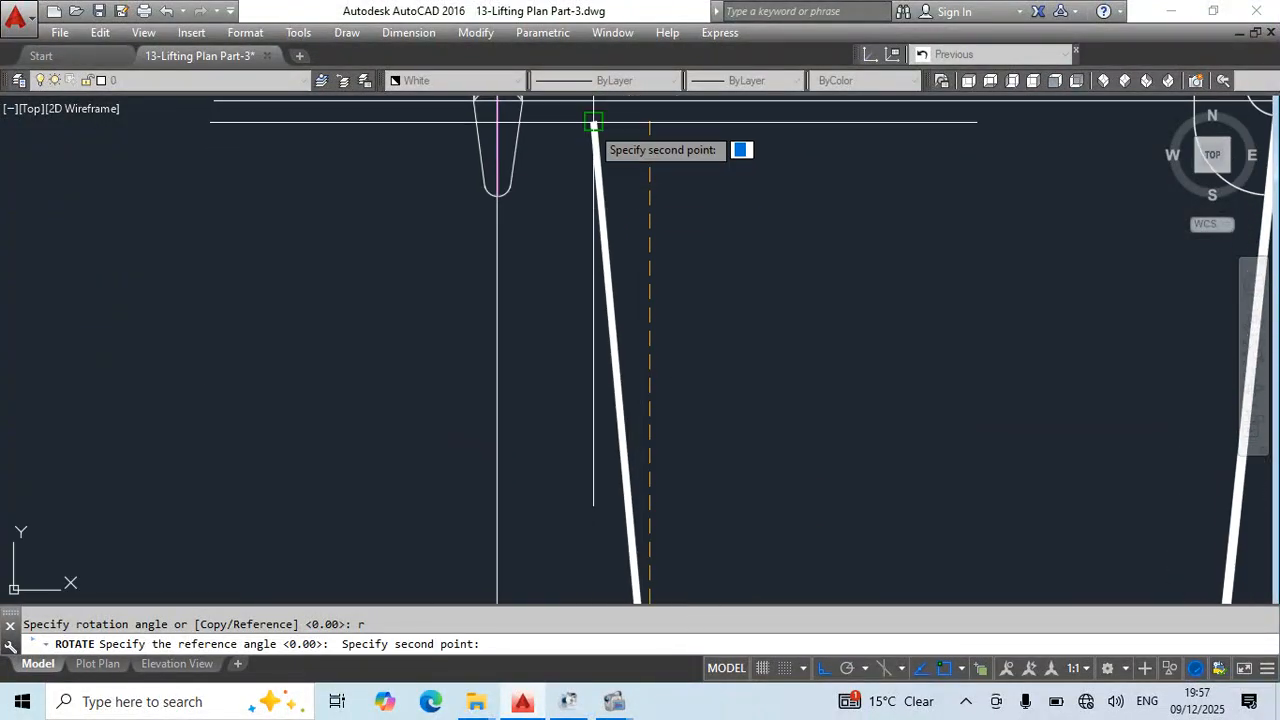
pyautogui.click(593, 122)
pyautogui.moveTo(688, 282); pyautogui.dragTo(734, 156, button='middle')
pyautogui.click(714, 203)
# - Try to reshape the sling's lower eye by stretching the left end of its arc
pyautogui.moveTo(740, 528); pyautogui.dragTo(747, 292, button='middle')
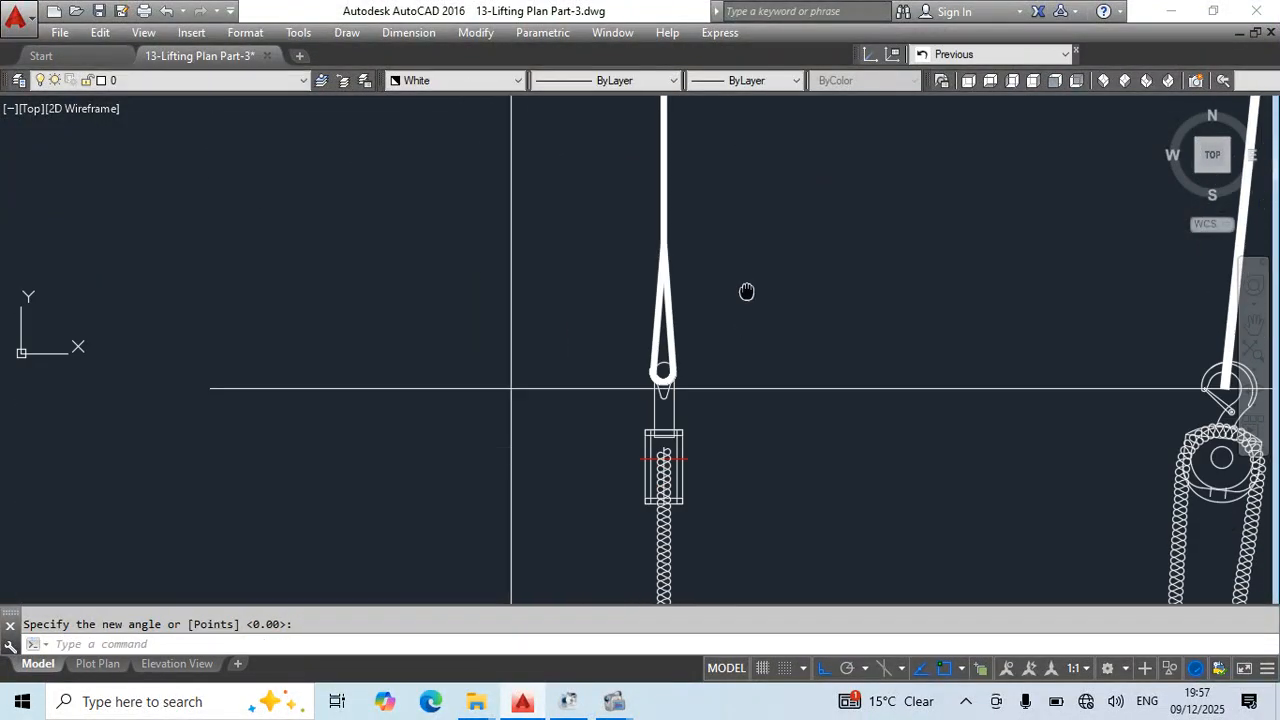
pyautogui.scroll(8, 674, 379)
pyautogui.click(569, 307)
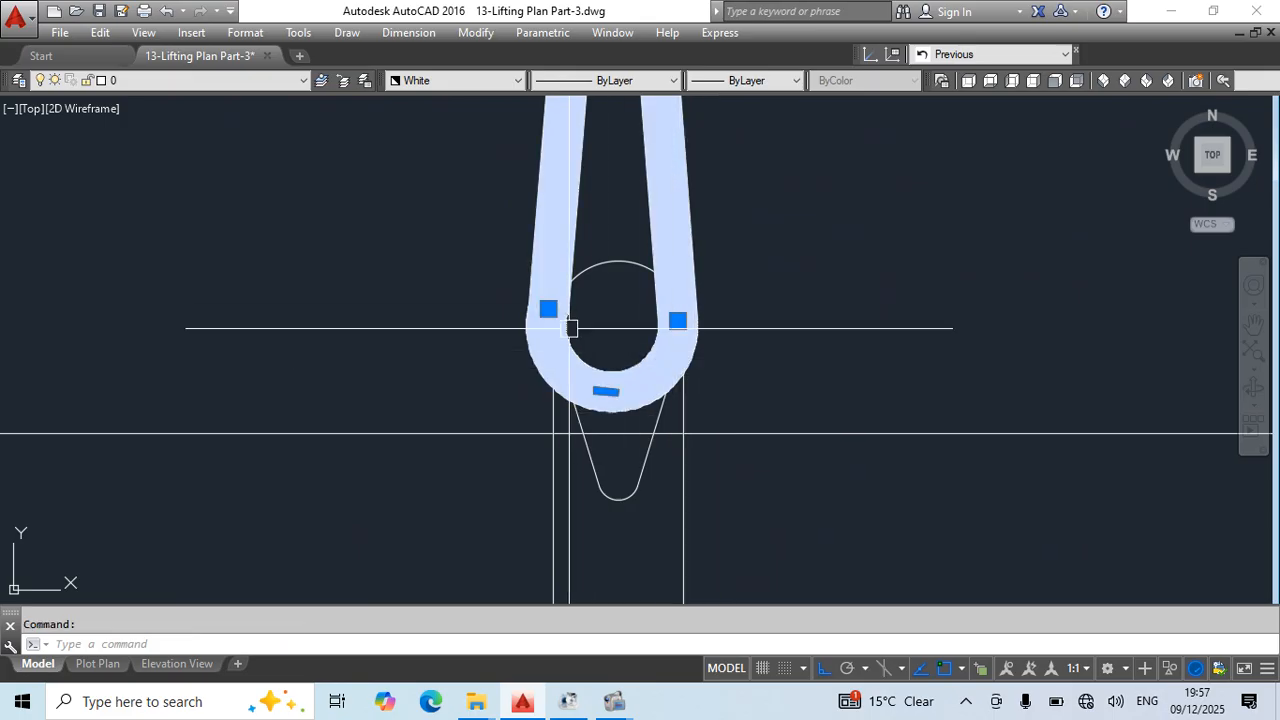
pyautogui.click(548, 308)
pyautogui.scroll(4, 548, 315)
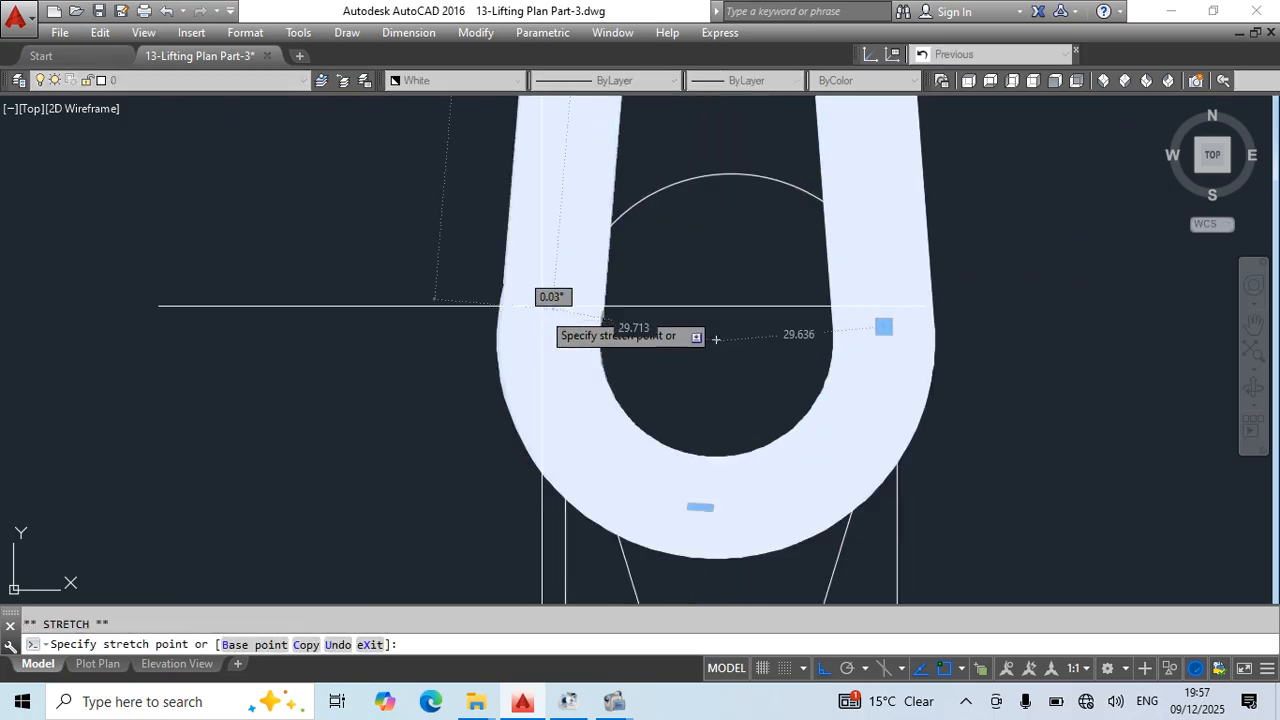
pyautogui.click(554, 267)
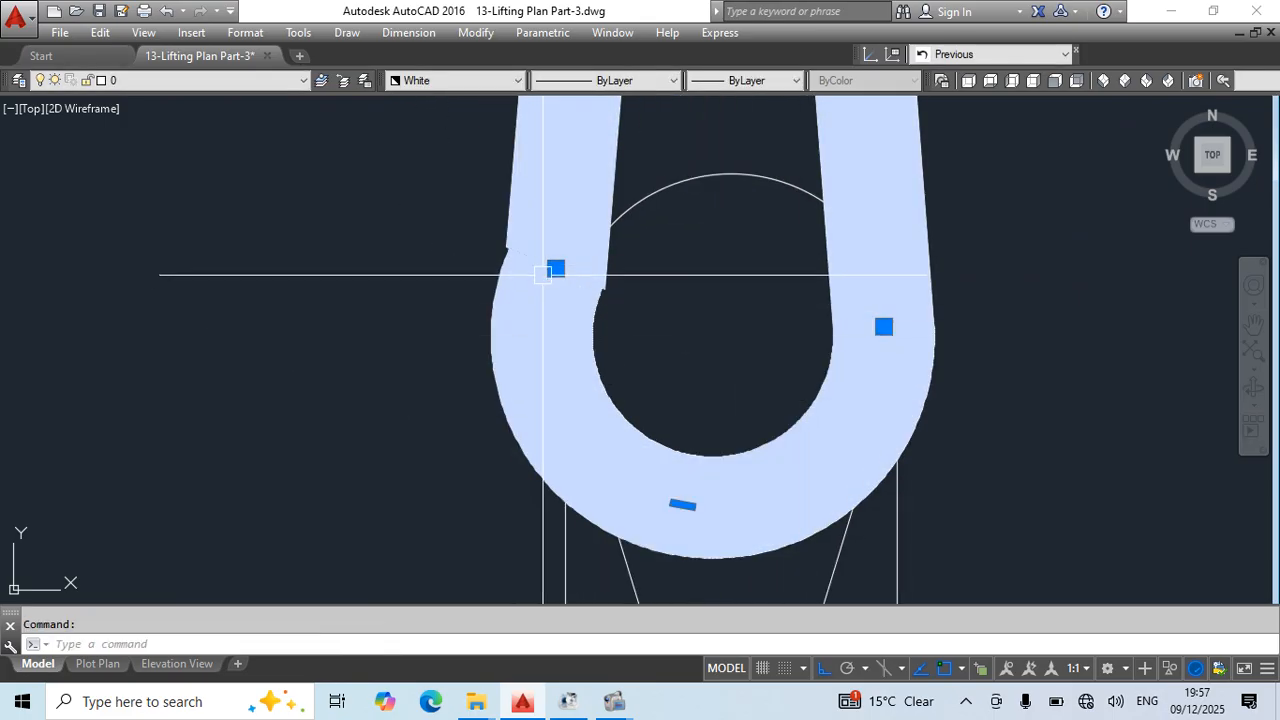
pyautogui.click(555, 268)
pyautogui.scroll(5, 530, 277)
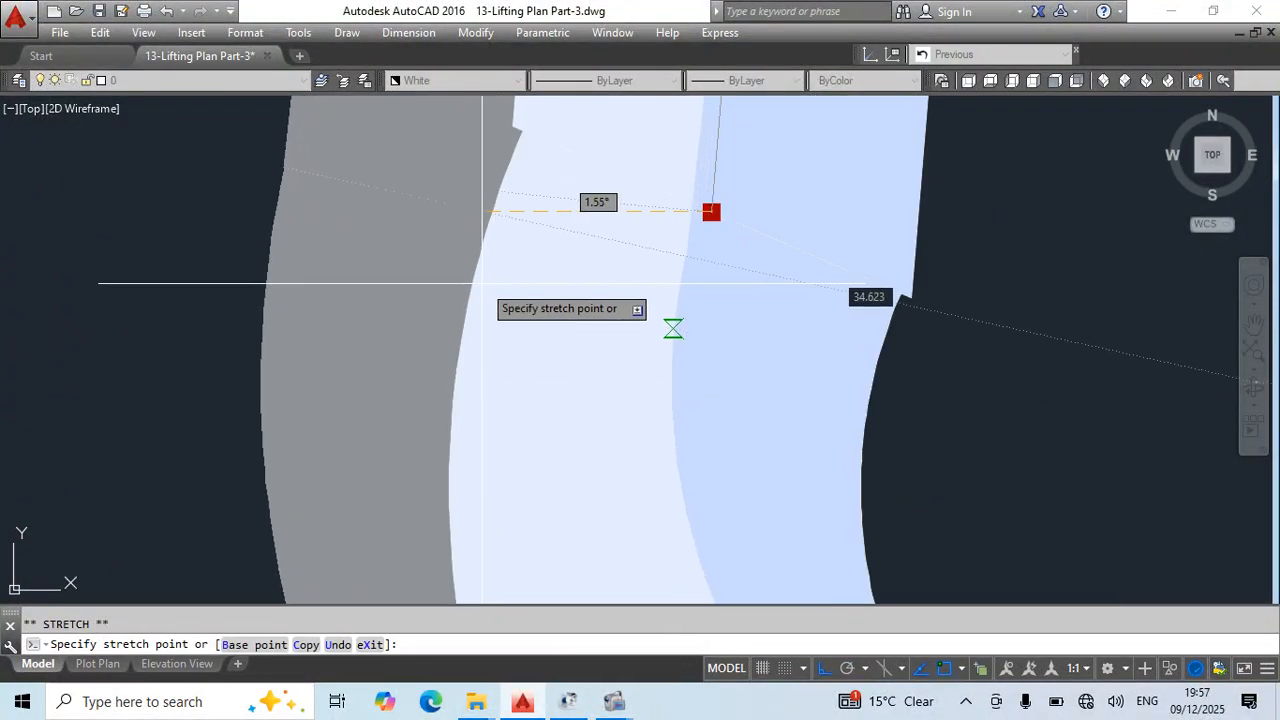
pyautogui.scroll(-5, 482, 283)
pyautogui.press('Escape')
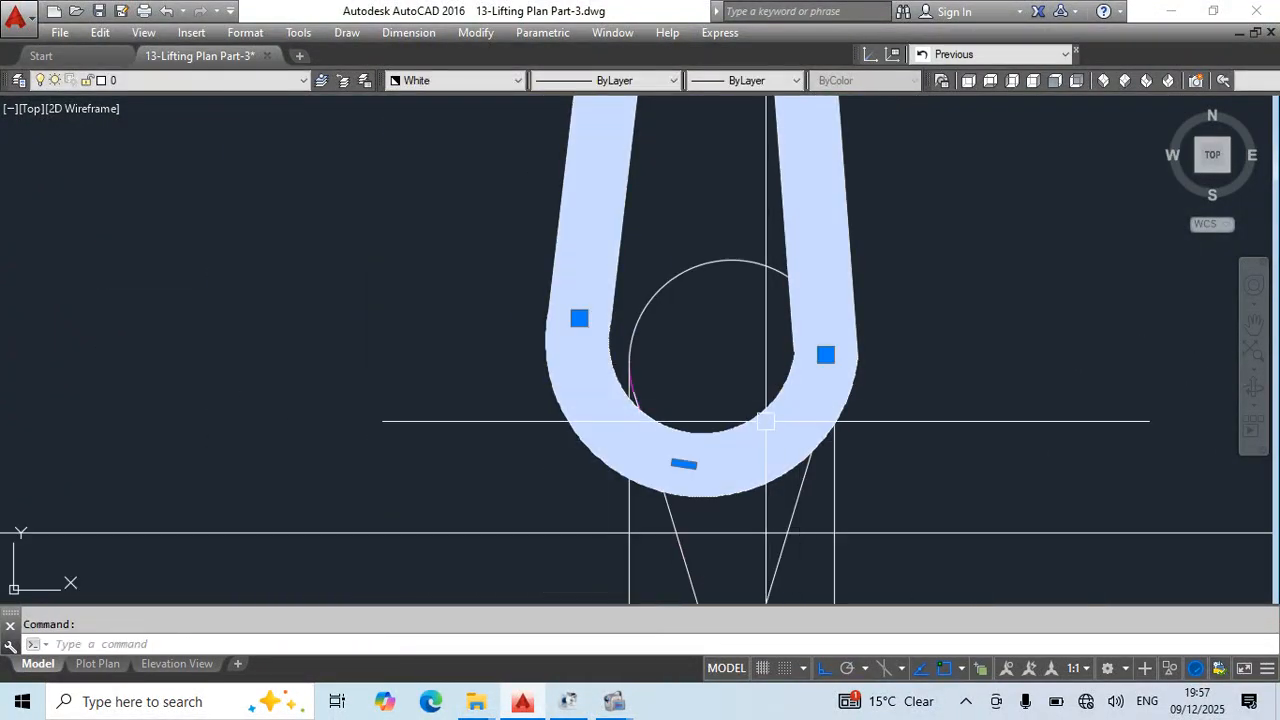
pyautogui.moveTo(770, 432); pyautogui.dragTo(739, 431, button='middle')
pyautogui.press('Escape')
# - Move the sling's lower eye loop horizontally to the right, clear of the middle chain block's ring
pyautogui.scroll(-2, 805, 393)
pyautogui.click(820, 383)
pyautogui.scroll(-2, 870, 397)
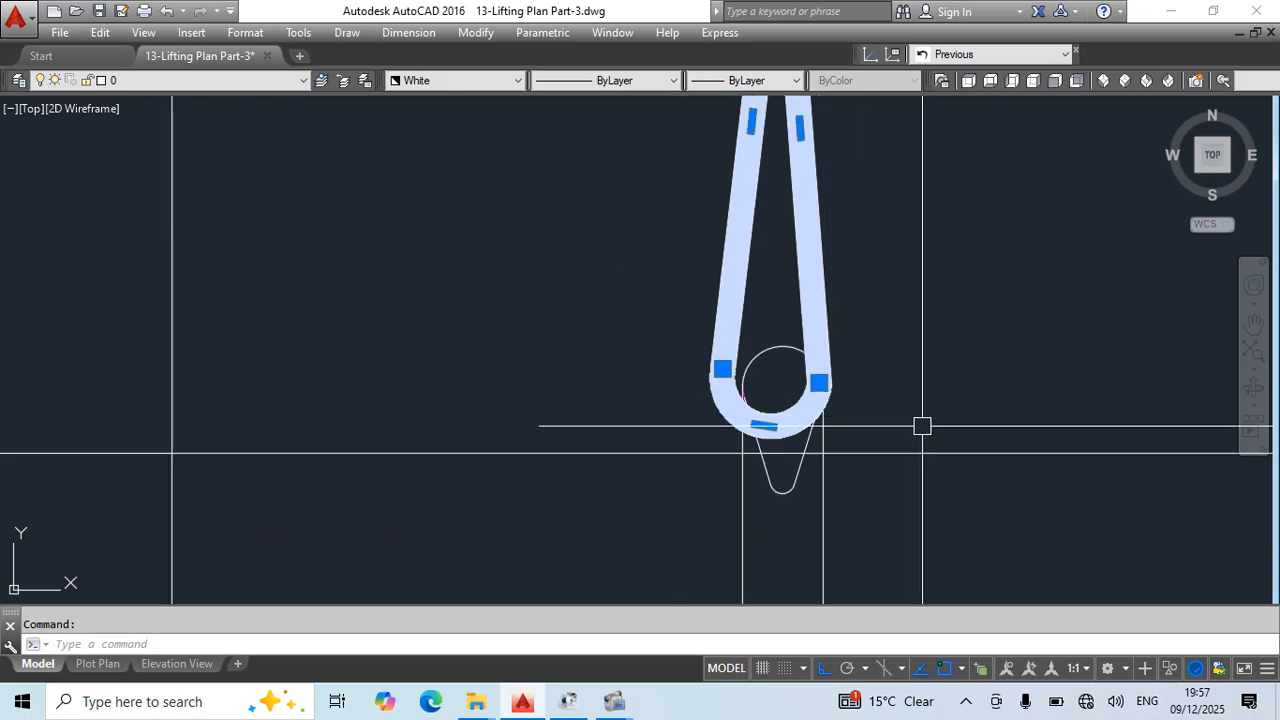
pyautogui.moveTo(922, 427); pyautogui.dragTo(664, 468, button='middle')
pyautogui.write('m')
pyautogui.press('Return')
pyautogui.click(649, 404)
pyautogui.click(1137, 430)
pyautogui.press('Escape')
# - Draw a construction circle with a radius of about 46 centred on the middle chain block's ring
pyautogui.moveTo(1096, 482); pyautogui.dragTo(1086, 493, button='middle')
pyautogui.write('c')
pyautogui.press('Return')
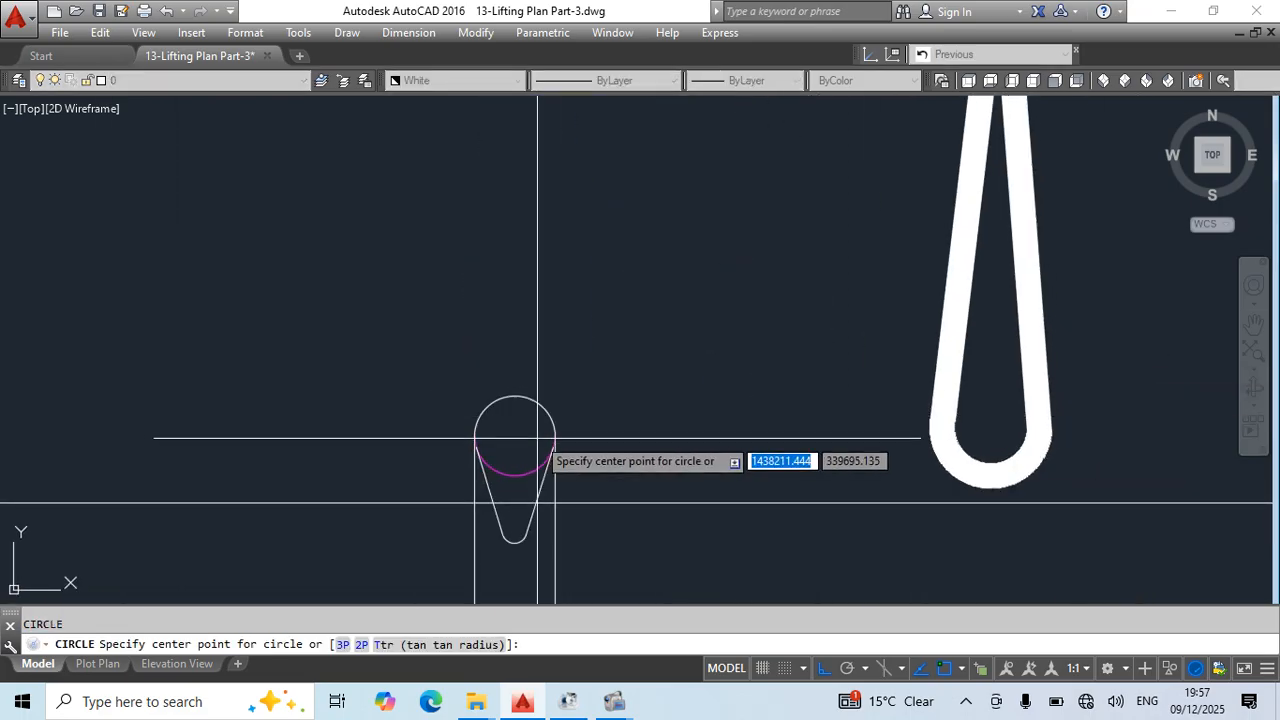
pyautogui.click(576, 438)
pyautogui.press('Escape')
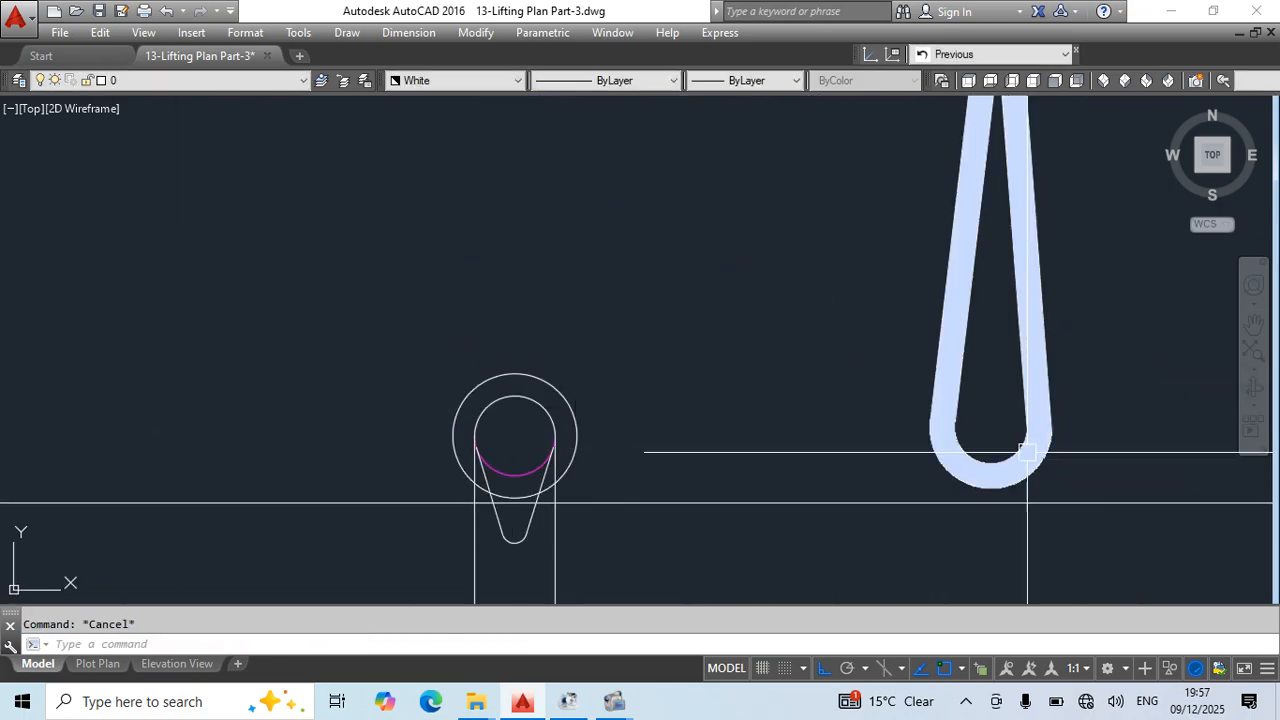
# - Stretch the eye loop's arc ends onto the construction circle's left and right quadrants and its arc midpoint onto the lower quadrant
pyautogui.click(943, 418)
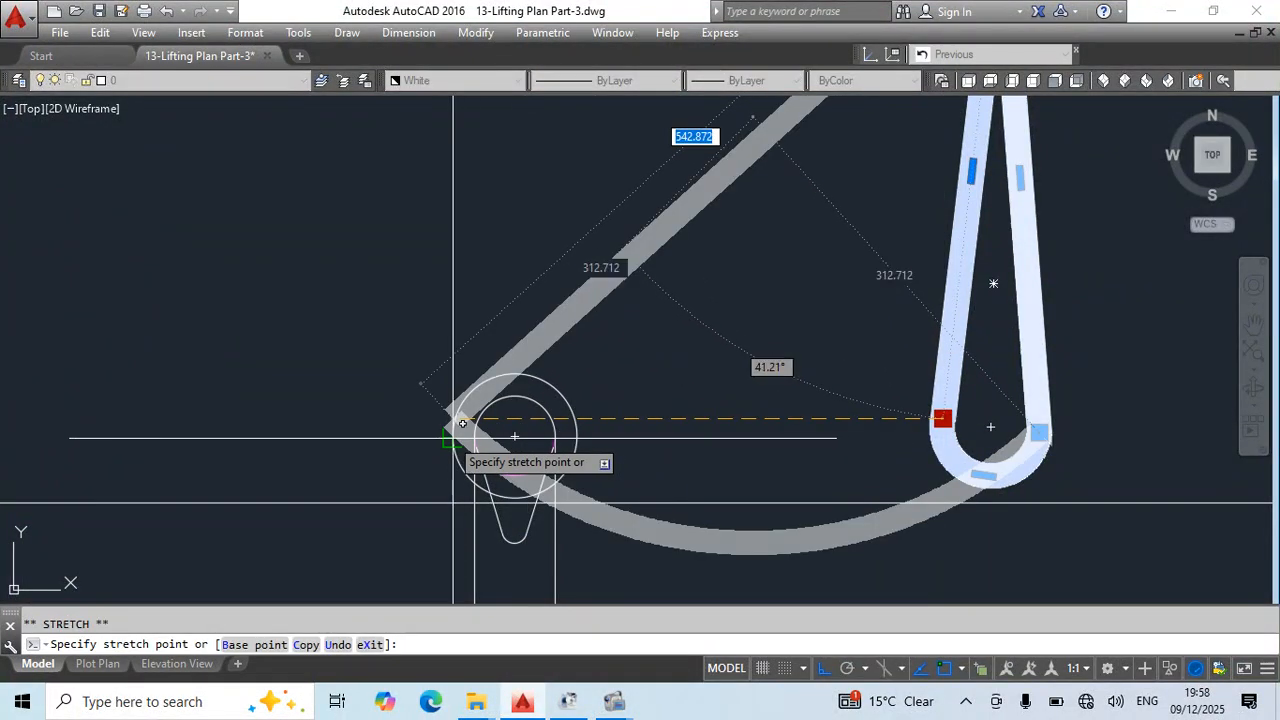
pyautogui.click(453, 437)
pyautogui.click(1044, 437)
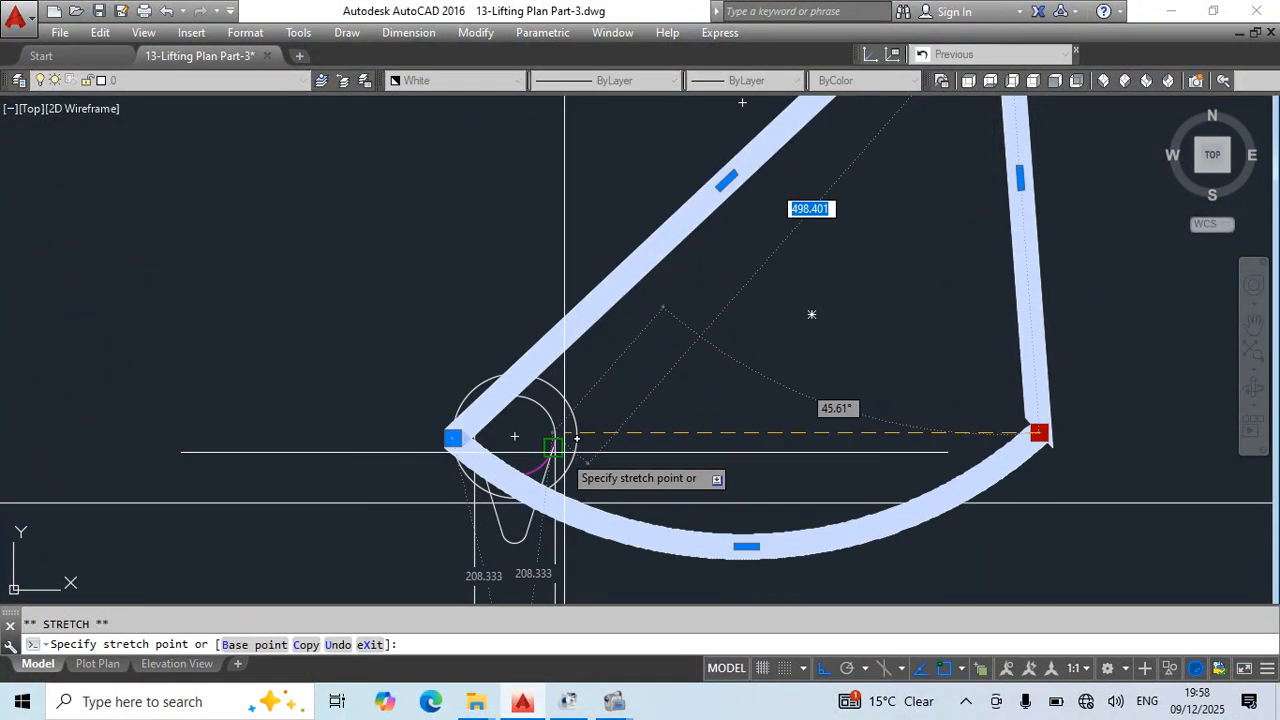
pyautogui.click(577, 436)
pyautogui.scroll(-5, 673, 523)
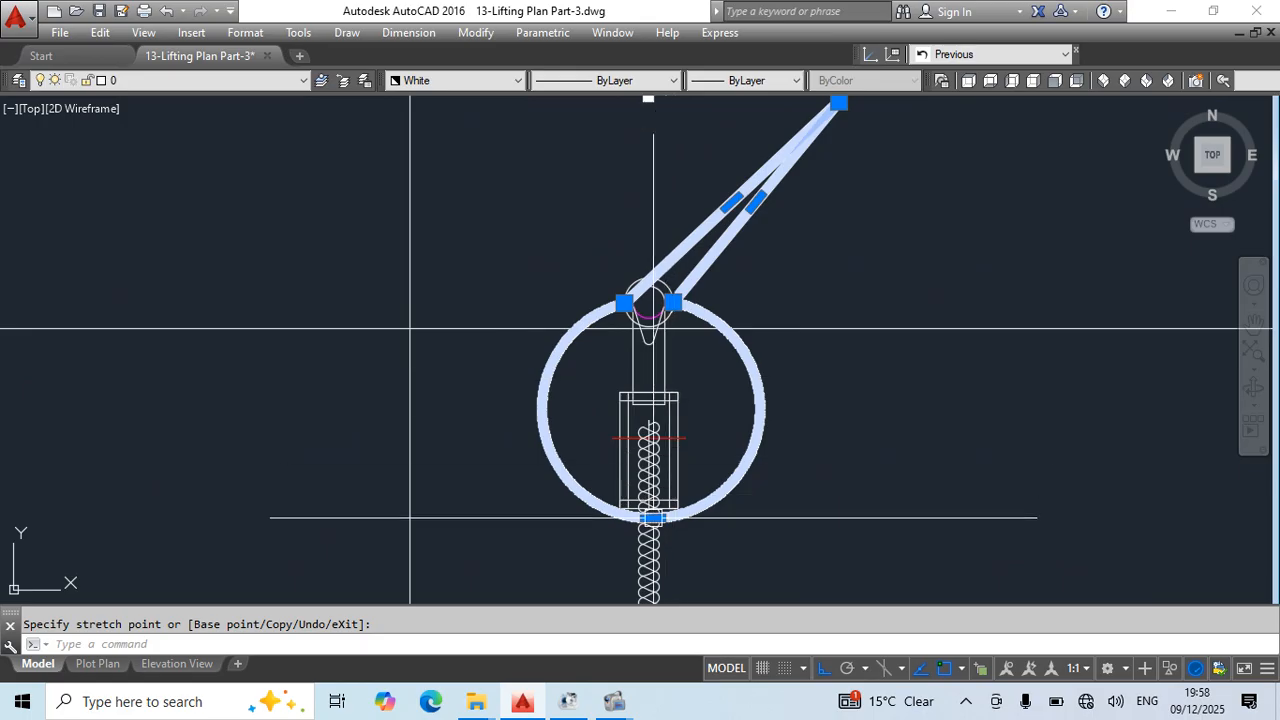
pyautogui.click(623, 298)
pyautogui.scroll(5, 640, 330)
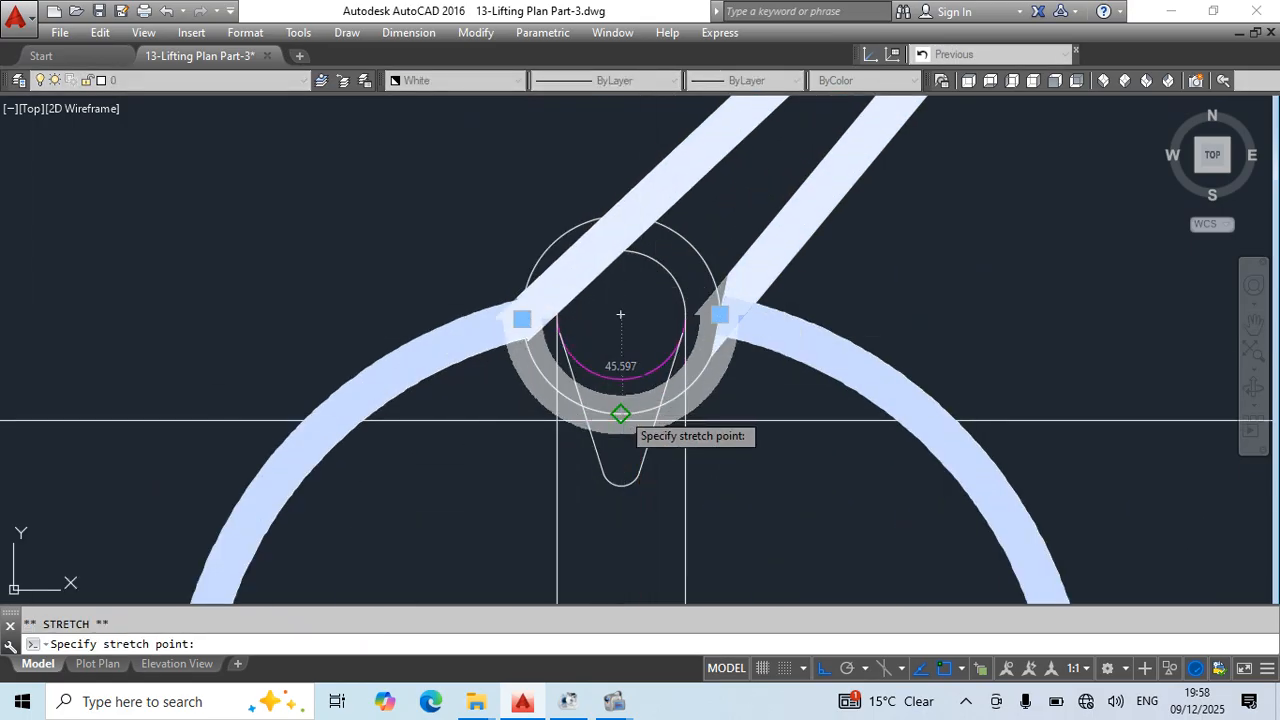
pyautogui.click(620, 414)
# - Stretch the eye loop's apex onto the lower end of the vertical sling leg
pyautogui.scroll(-5, 926, 314)
pyautogui.scroll(4, 869, 497)
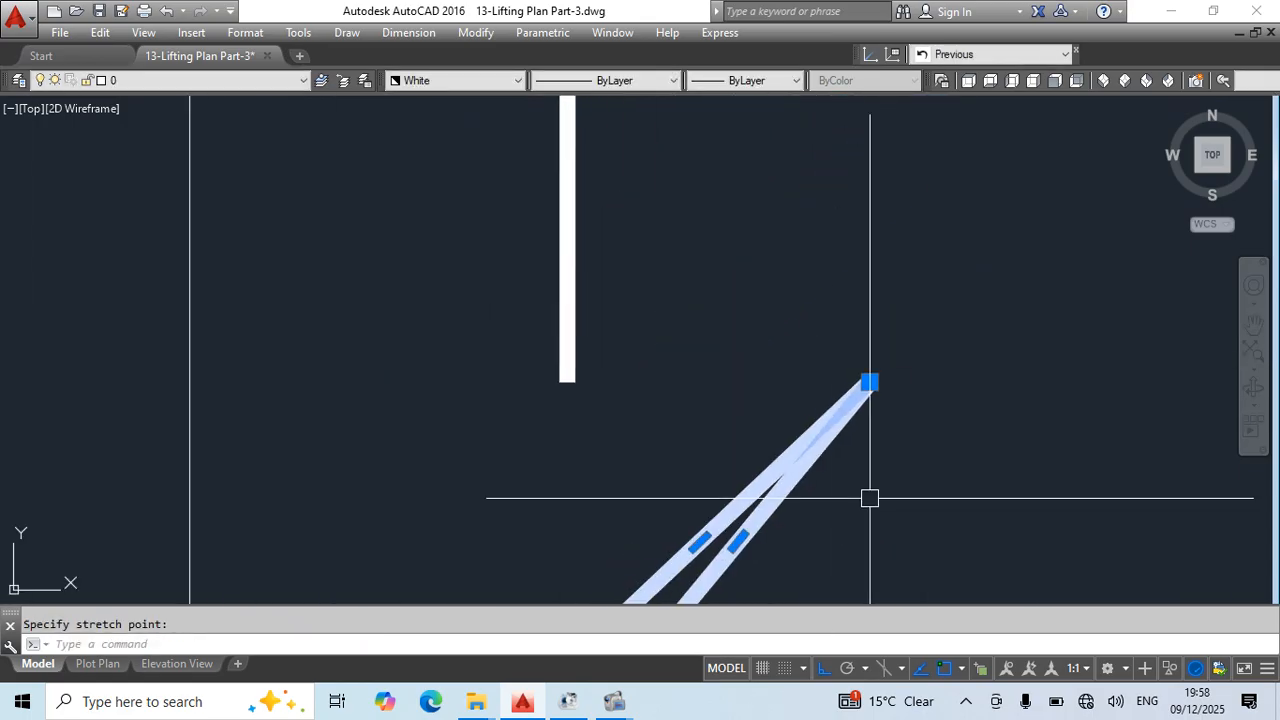
pyautogui.click(565, 381)
pyautogui.press('Escape')
# - Try erasing the construction circle around the ring and undo the erasure
pyautogui.scroll(-2, 669, 391)
pyautogui.scroll(3, 628, 565)
pyautogui.scroll(4, 625, 596)
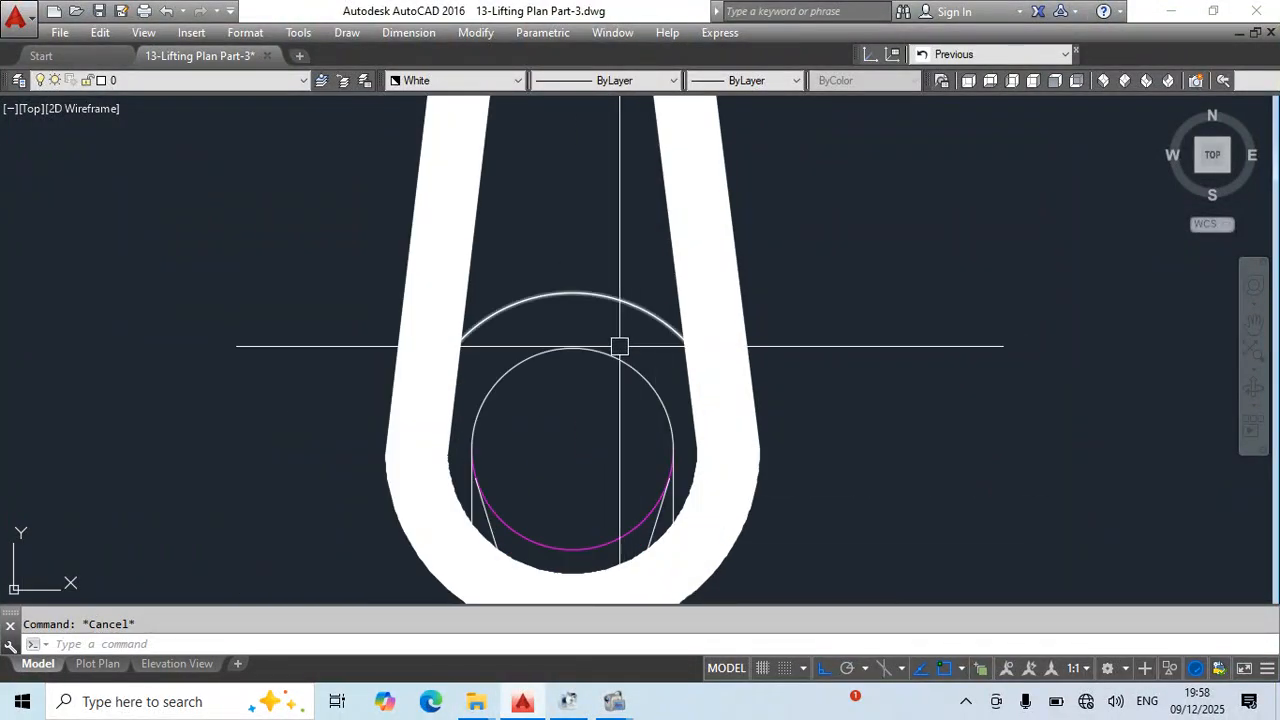
pyautogui.scroll(-2, 600, 410)
pyautogui.scroll(2, 614, 463)
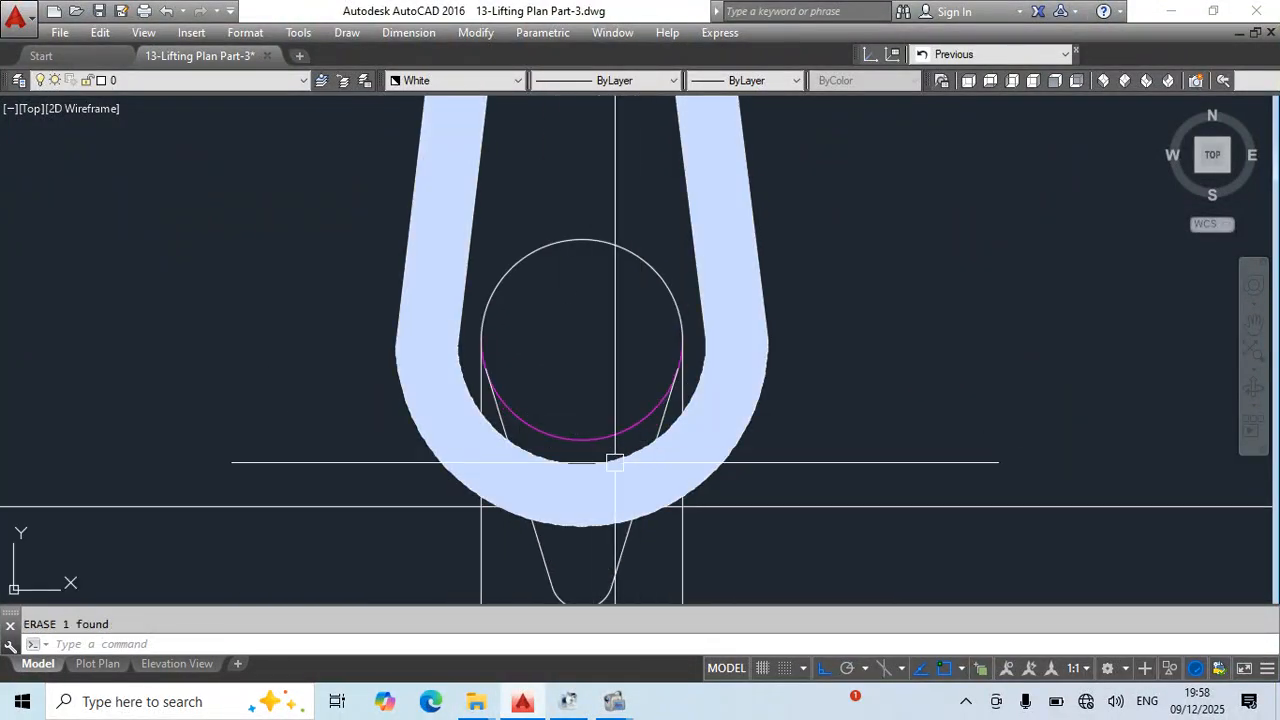
pyautogui.hotkey('ctrl', 'z')
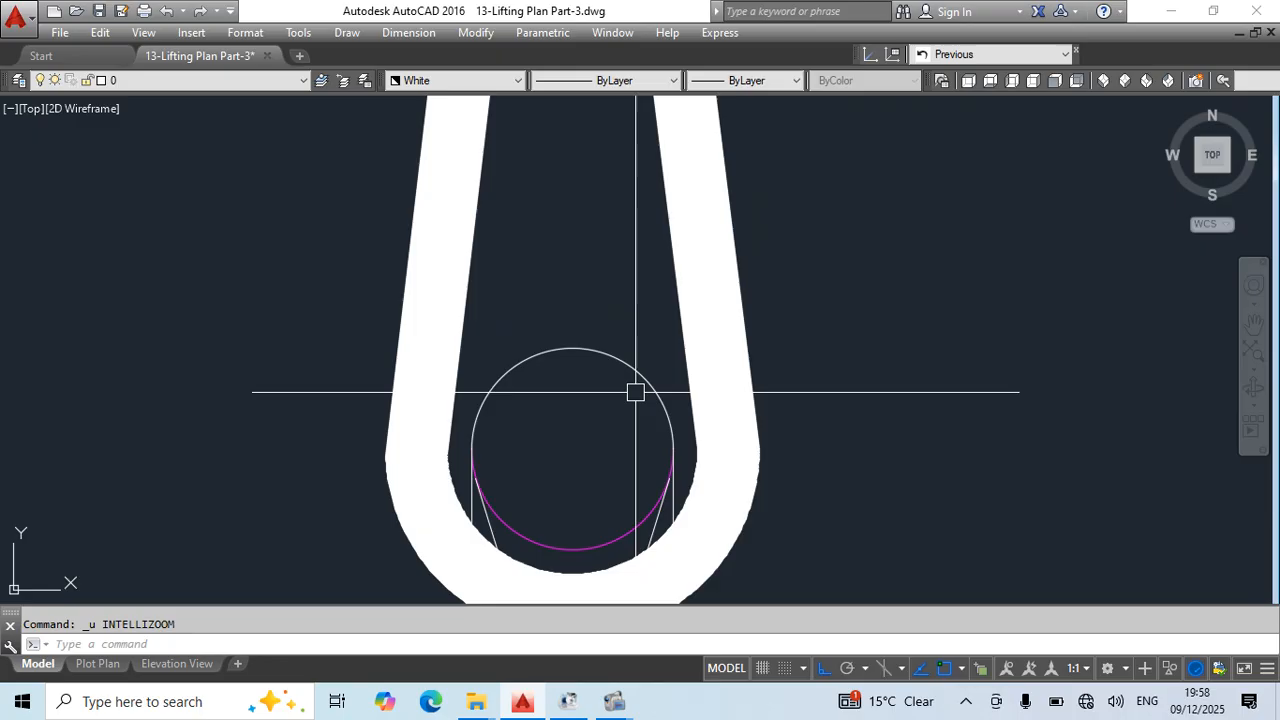
# - Reduce the radius of the construction circle around the middle chain block's ring
pyautogui.click(571, 293)
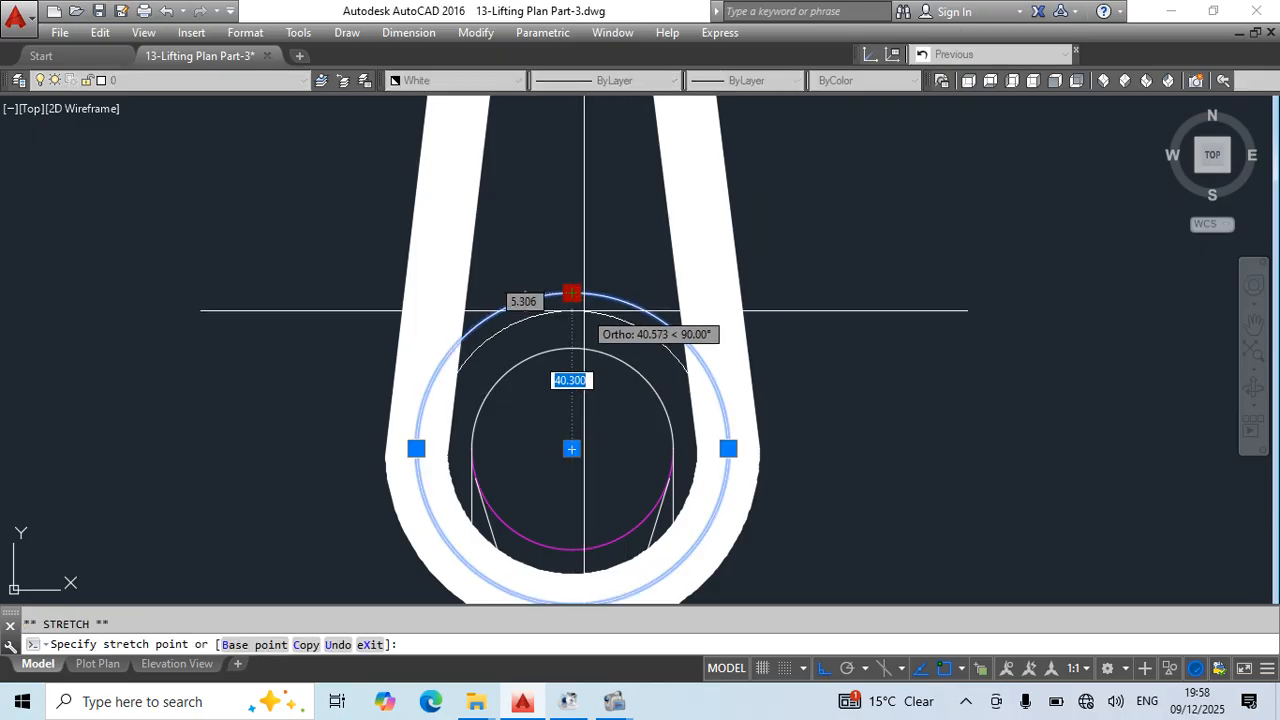
pyautogui.click(576, 315)
pyautogui.moveTo(658, 386); pyautogui.dragTo(706, 287, button='middle')
pyautogui.scroll(2, 774, 466)
pyautogui.press('Escape')
# - Fit the eye loop to the reduced construction circle by stretching its right arc end, arc midpoint and left arc end onto the circle
pyautogui.click(785, 437)
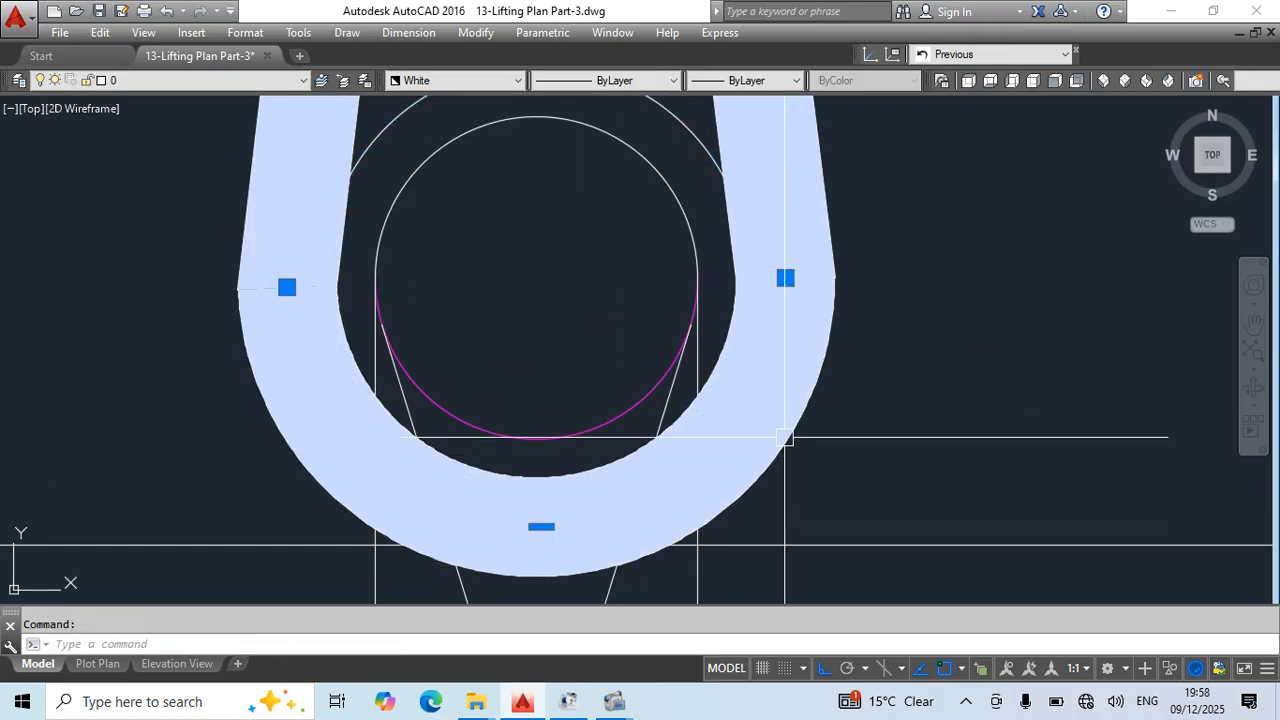
pyautogui.click(785, 277)
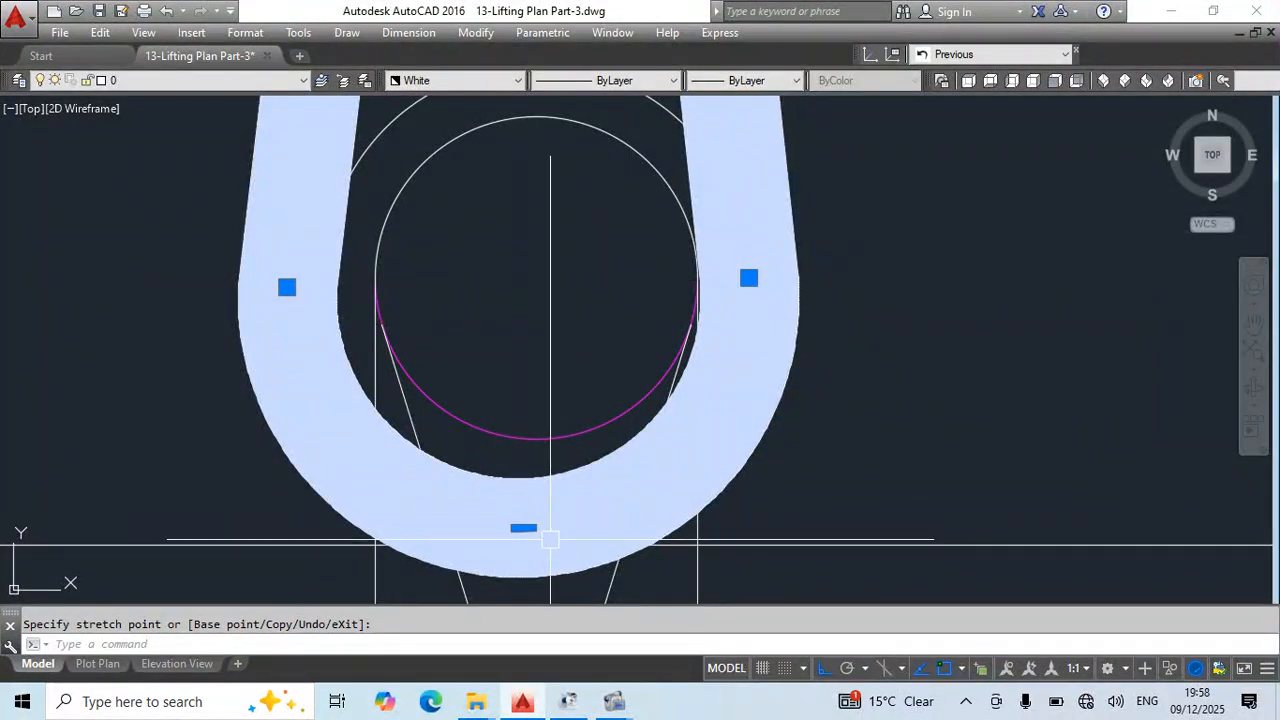
pyautogui.click(523, 528)
pyautogui.click(535, 491)
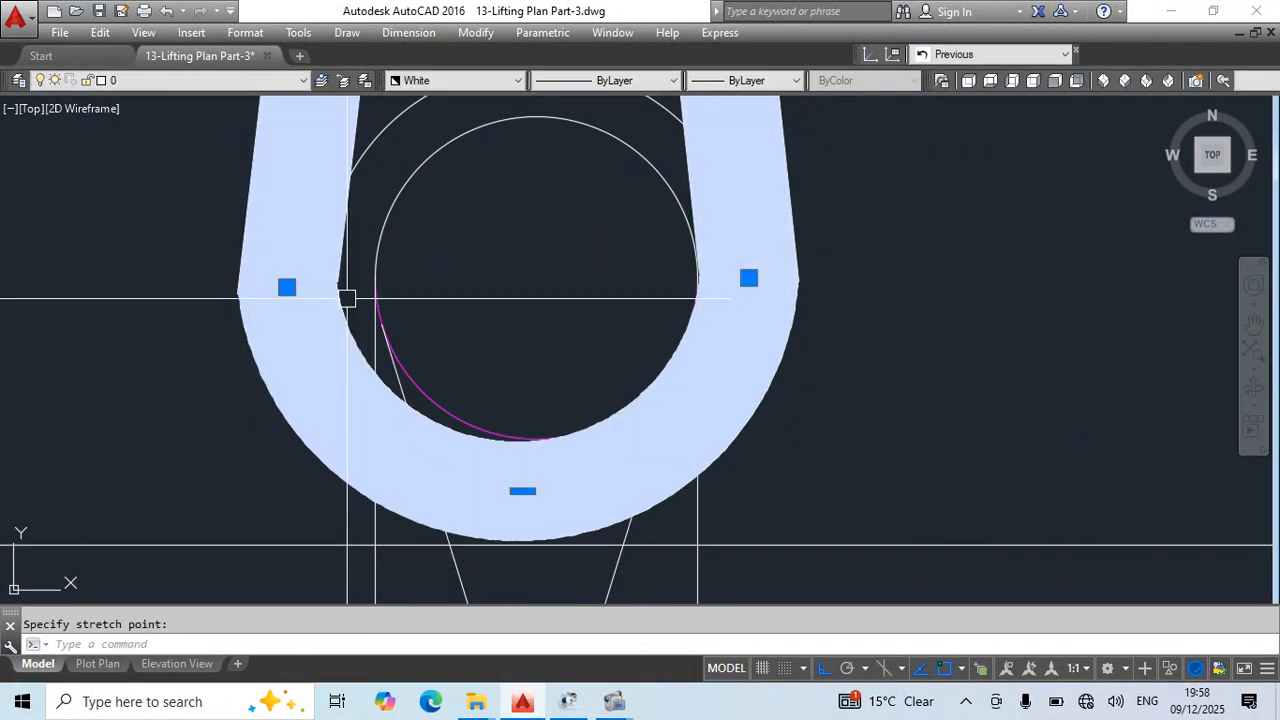
pyautogui.click(287, 287)
pyautogui.click(323, 277)
pyautogui.press('Escape')
pyautogui.scroll(2, 628, 203)
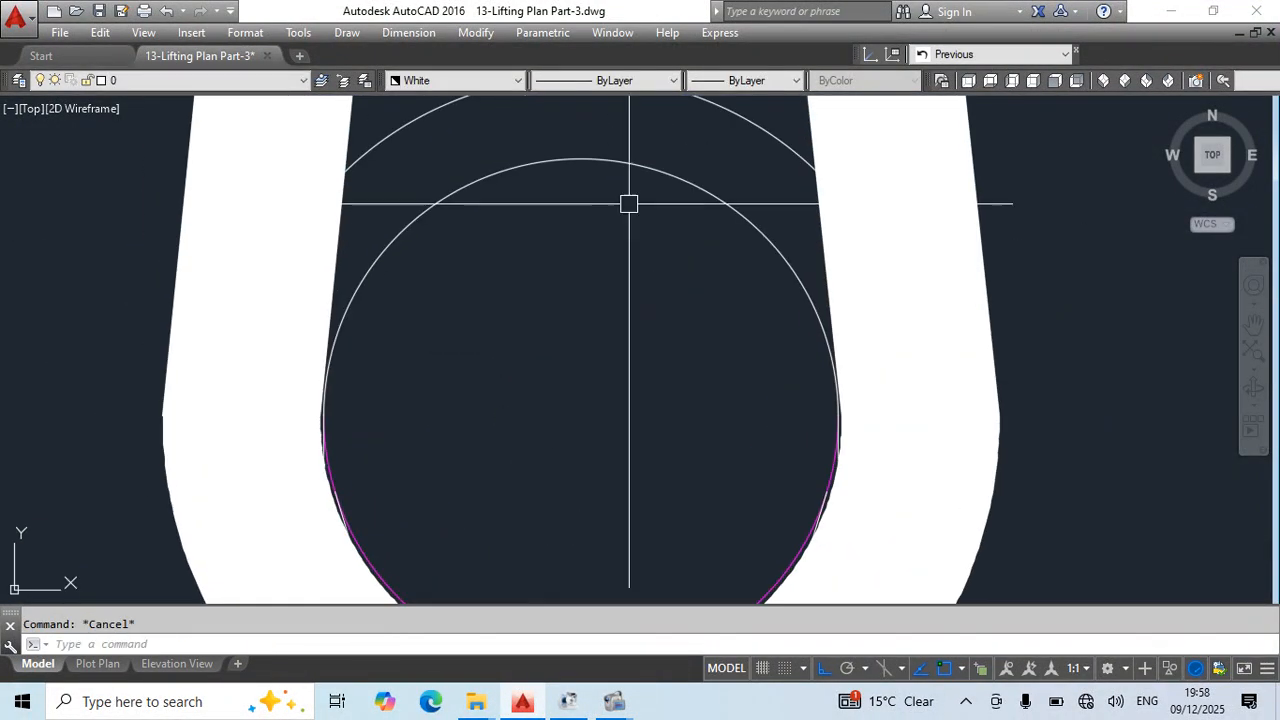
# - Erase the construction circle around the middle chain block's ring
pyautogui.scroll(-3, 640, 210)
pyautogui.scroll(1, 674, 298)
pyautogui.press('Delete')
pyautogui.scroll(-5, 665, 335)
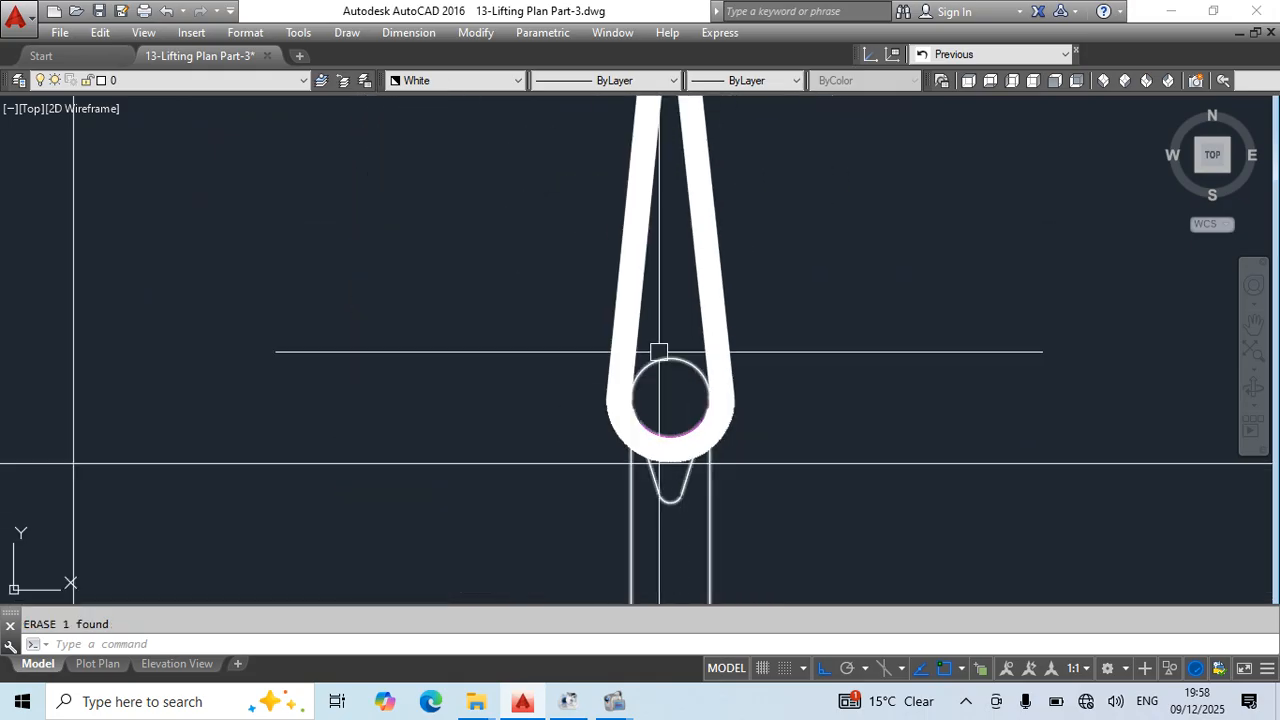
# - Erase the two horizontal construction lines running across the middle and right views, and save the drawing
pyautogui.scroll(-8, 877, 309)
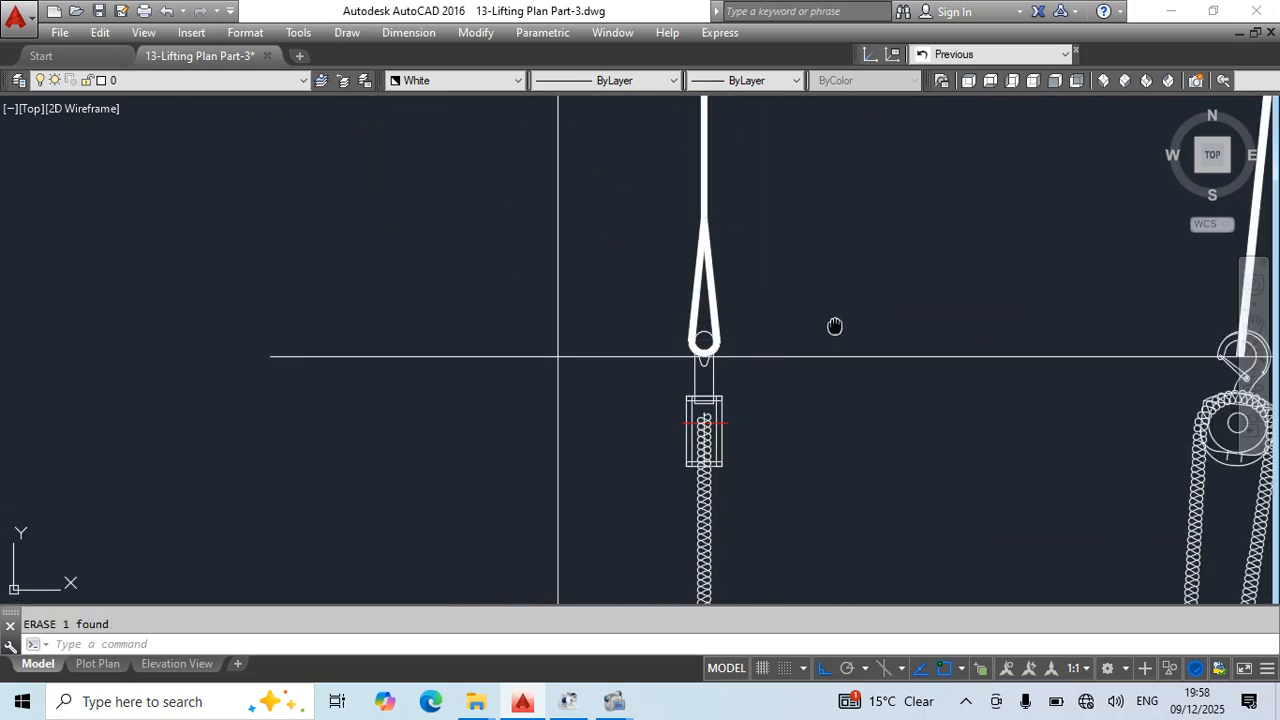
pyautogui.scroll(-3, 763, 262)
pyautogui.moveTo(865, 240); pyautogui.dragTo(831, 320, button='middle')
pyautogui.press('Escape')
pyautogui.click(791, 146)
pyautogui.click(752, 491)
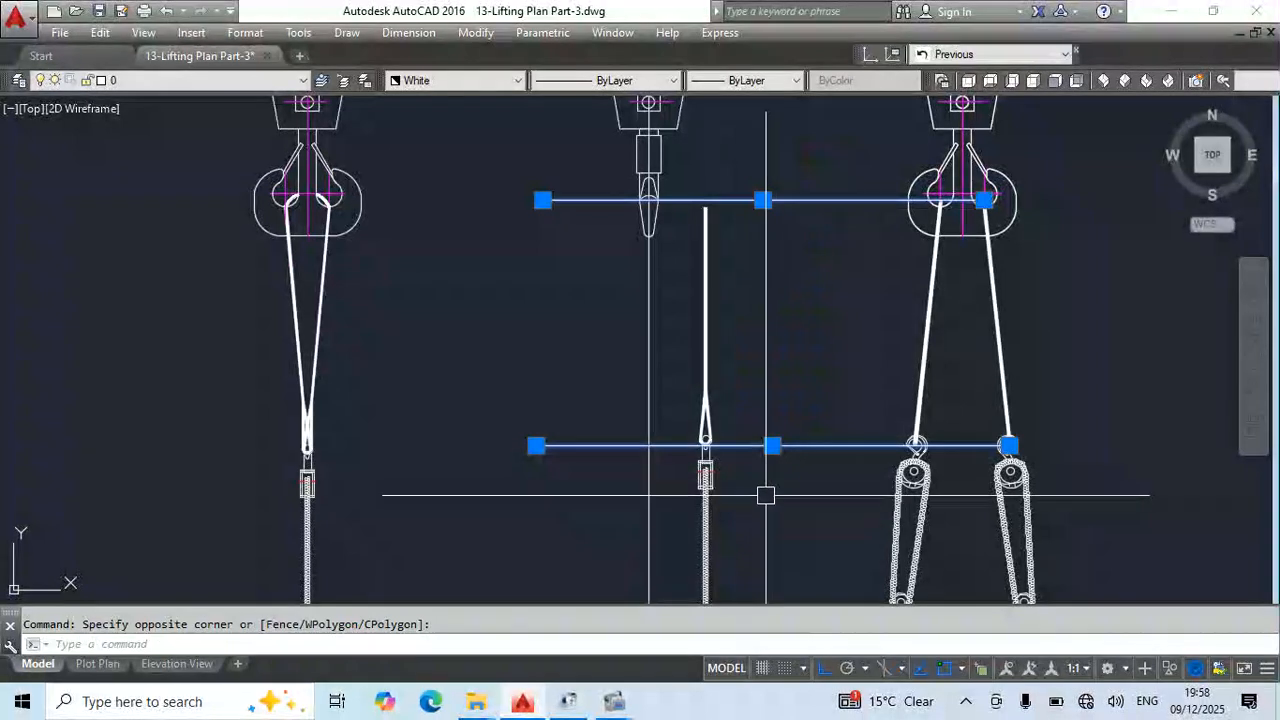
pyautogui.press('Delete')
pyautogui.moveTo(790, 516); pyautogui.dragTo(770, 397, button='middle')
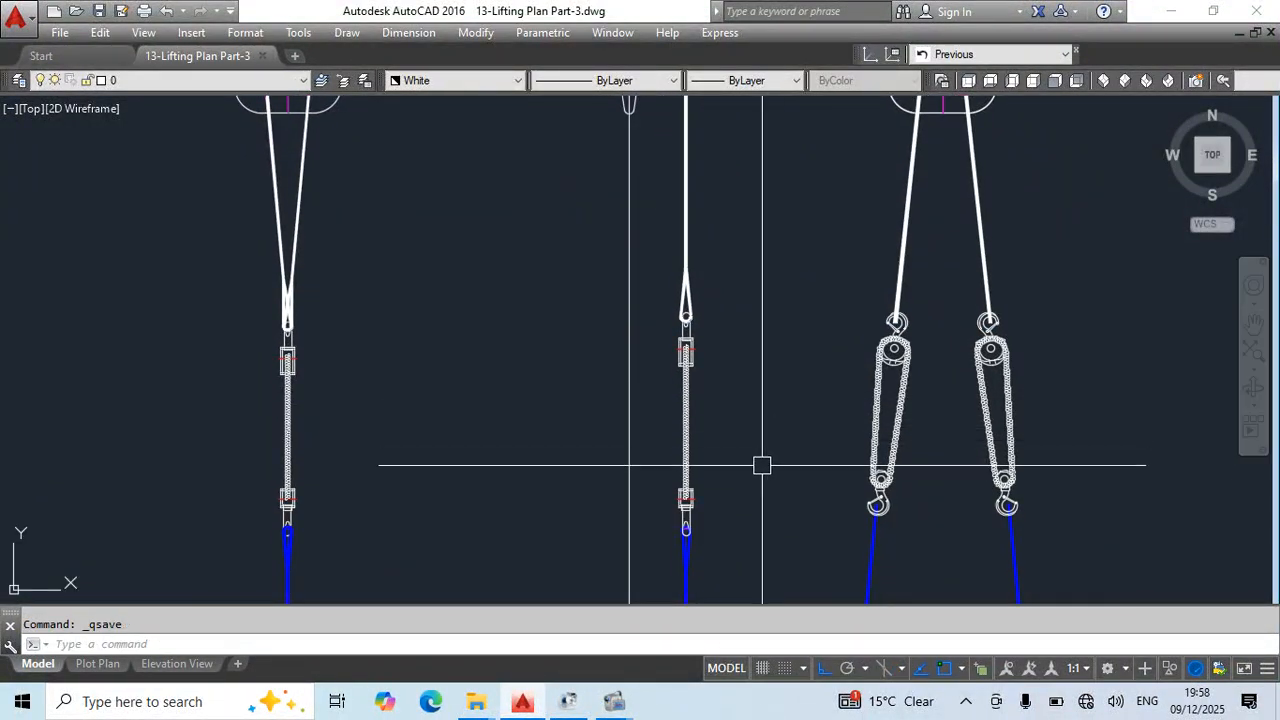
pyautogui.moveTo(762, 465); pyautogui.dragTo(762, 240, button='middle')
pyautogui.scroll(2, 692, 402)
pyautogui.moveTo(694, 336)
pyautogui.mouseDown(button='middle')
pyautogui.moveTo(726, 363)
pyautogui.moveTo(697, 514)
pyautogui.moveTo(724, 311)
pyautogui.mouseUp(button='middle')
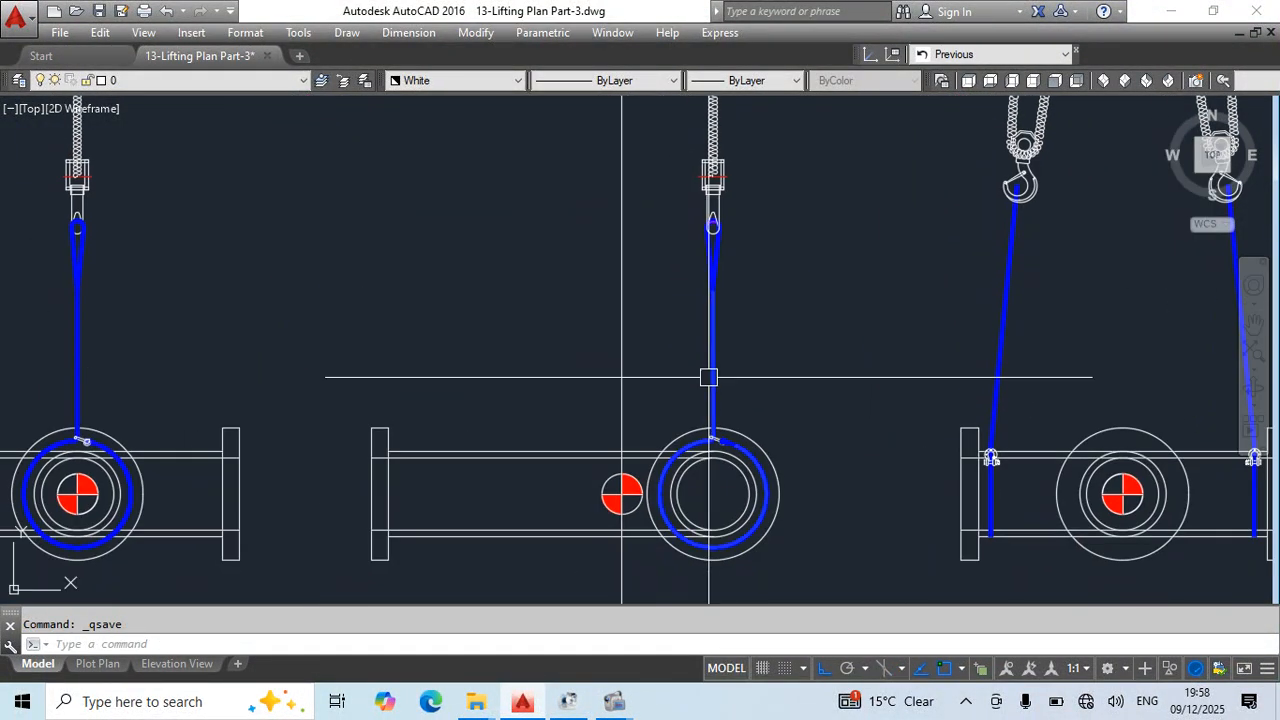
pyautogui.write('ro')
pyautogui.press('Return')
pyautogui.click(712, 440)
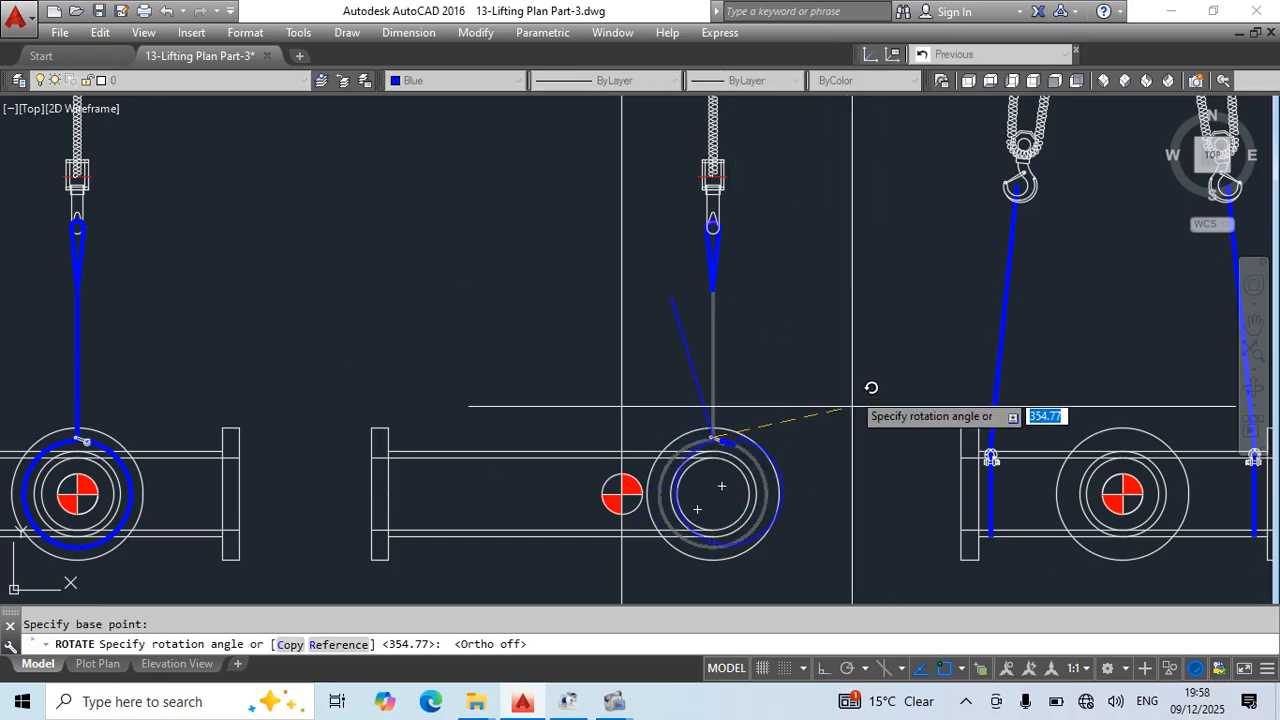
pyautogui.press('Escape')
# - Rotate the middle chain block, upper sling and eye loop by reference about the choke point on the pipe, aligning the sling's top with the hook's centre
pyautogui.moveTo(752, 136); pyautogui.dragTo(755, 266, button='middle')
pyautogui.click(755, 266)
pyautogui.click(676, 330)
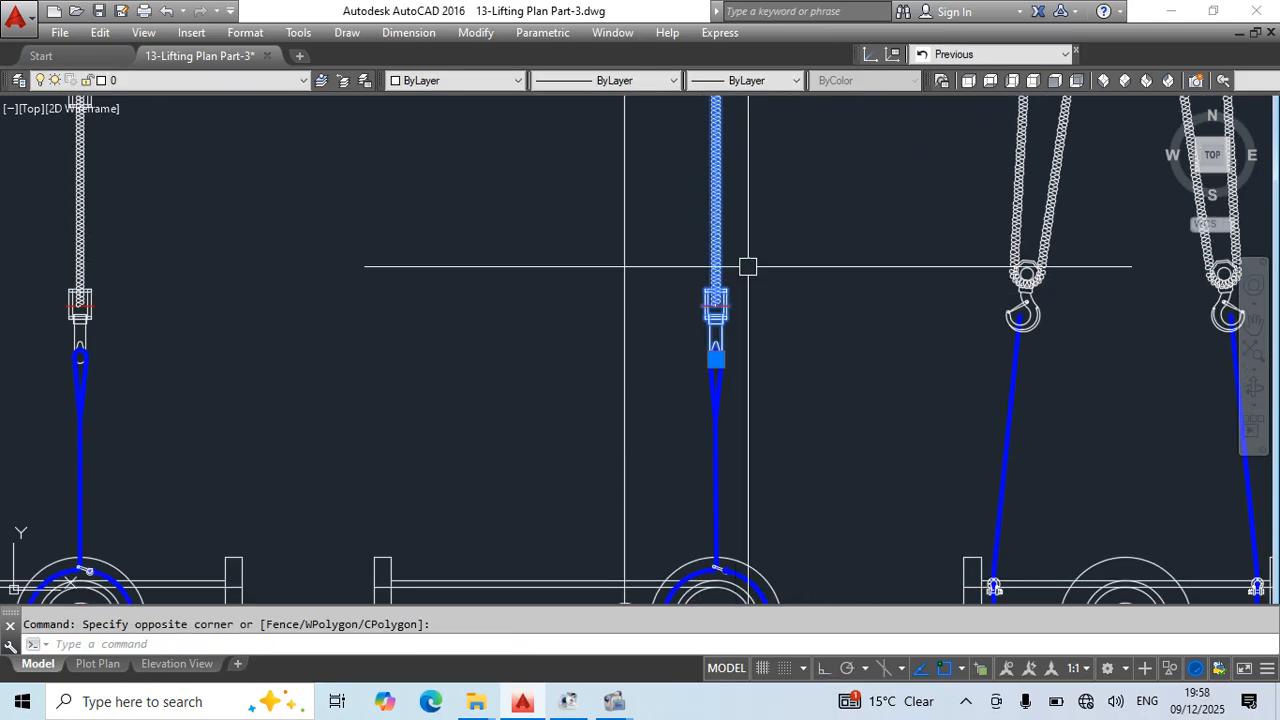
pyautogui.moveTo(748, 140); pyautogui.dragTo(755, 515, button='middle')
pyautogui.click(754, 286)
pyautogui.click(677, 451)
pyautogui.moveTo(721, 235); pyautogui.dragTo(651, 475, button='middle')
pyautogui.moveTo(783, 578); pyautogui.dragTo(810, 343, button='middle')
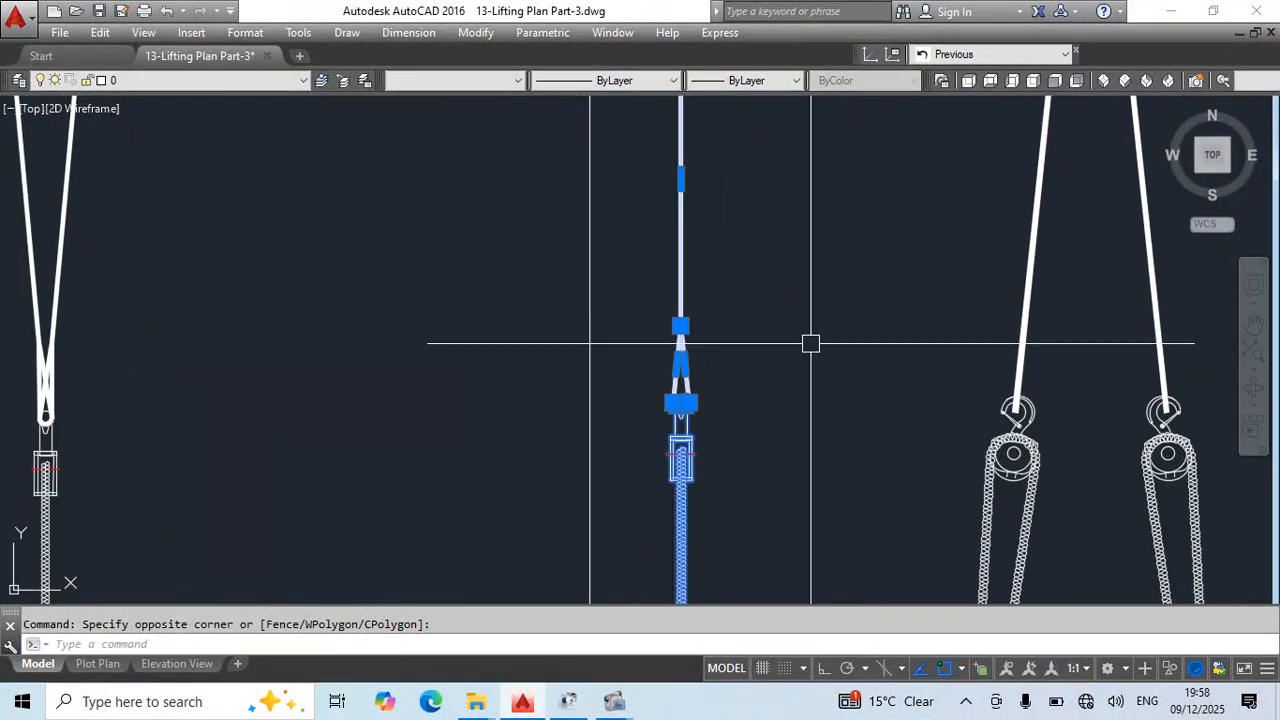
pyautogui.press('space')
pyautogui.moveTo(765, 597); pyautogui.dragTo(750, 330, button='middle')
pyautogui.scroll(12, 707, 361)
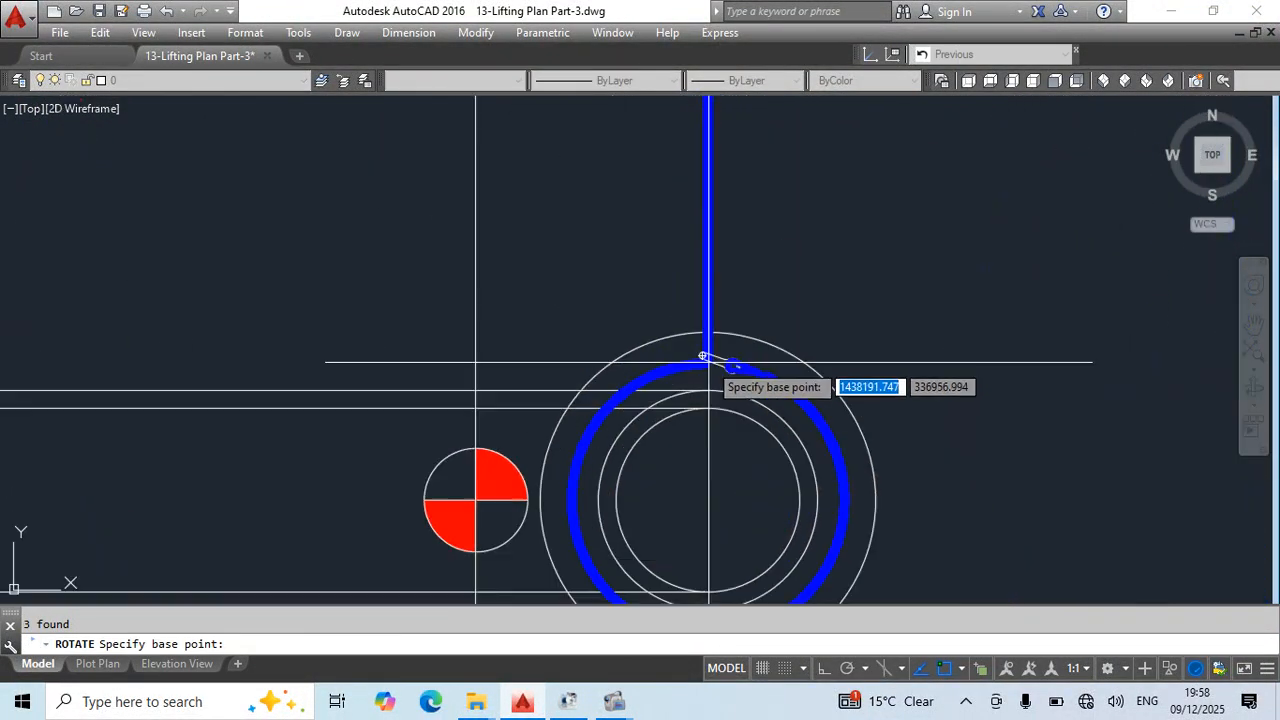
pyautogui.click(637, 386)
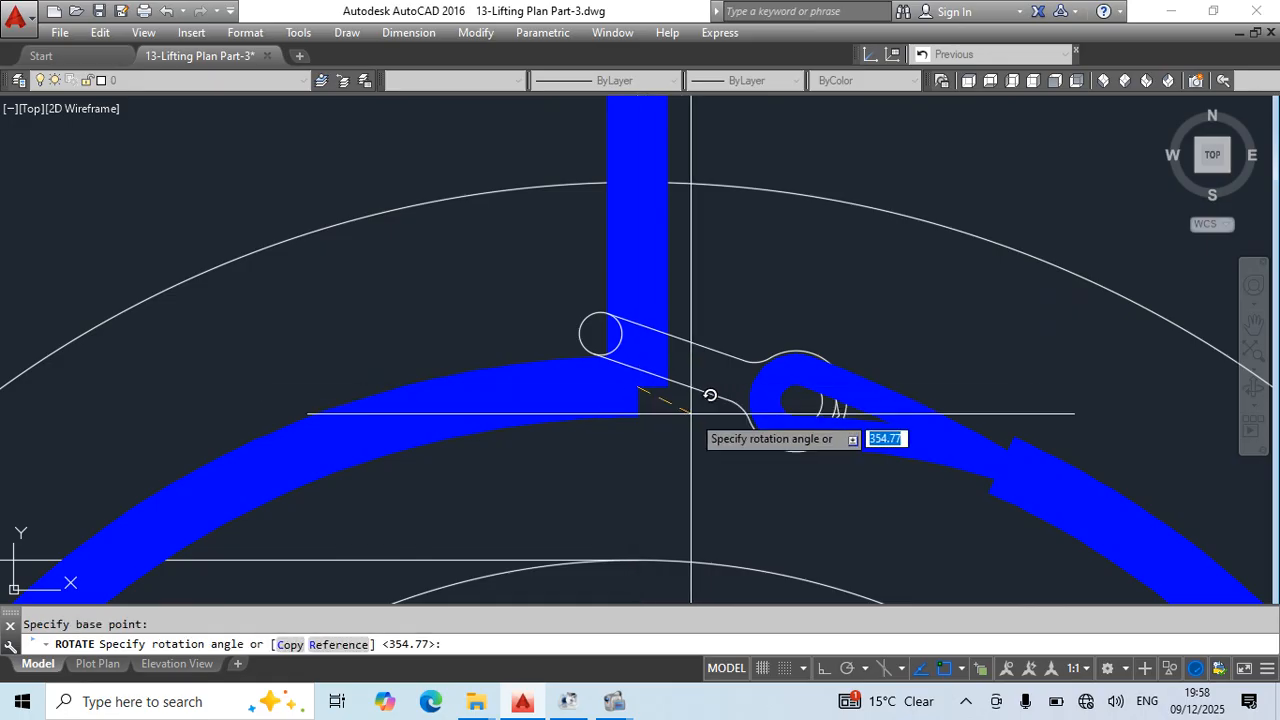
pyautogui.write('r')
pyautogui.press('space')
pyautogui.scroll(-10, 712, 368)
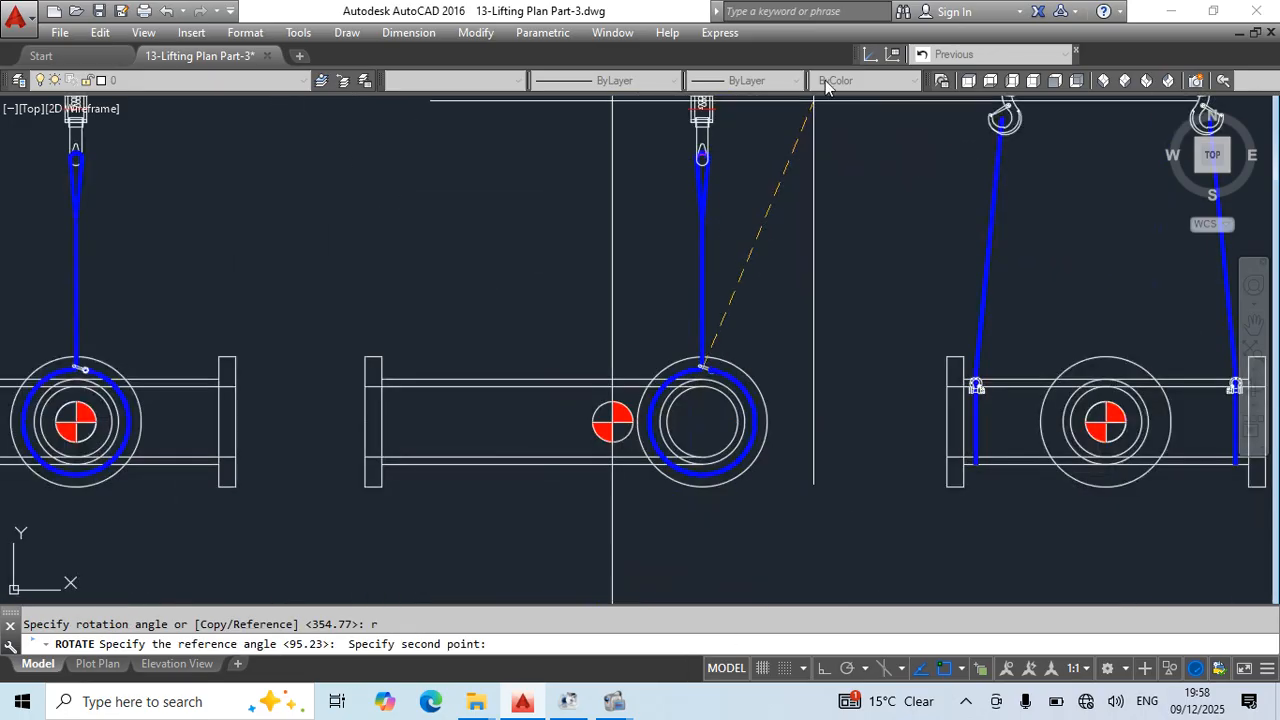
pyautogui.moveTo(772, 254); pyautogui.dragTo(800, 510, button='middle')
pyautogui.moveTo(766, 235); pyautogui.dragTo(814, 506, button='middle')
pyautogui.moveTo(778, 110); pyautogui.dragTo(737, 450, button='middle')
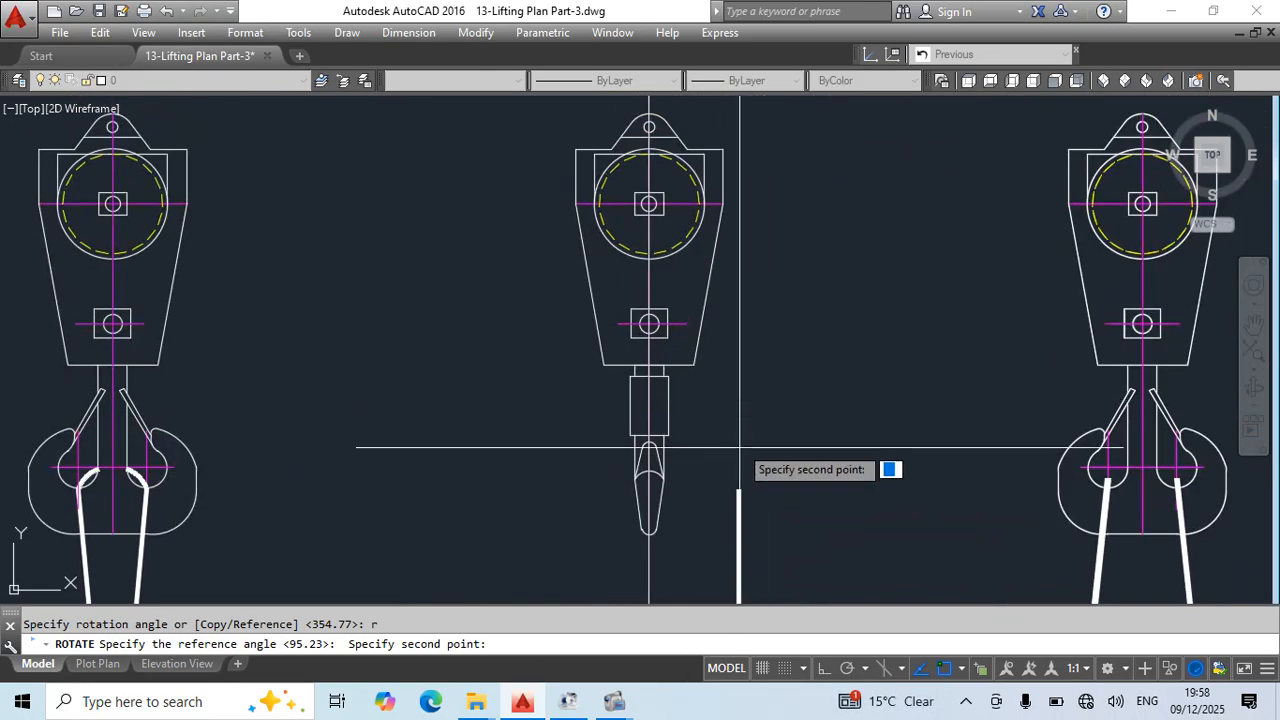
pyautogui.click(738, 490)
pyautogui.scroll(3, 651, 337)
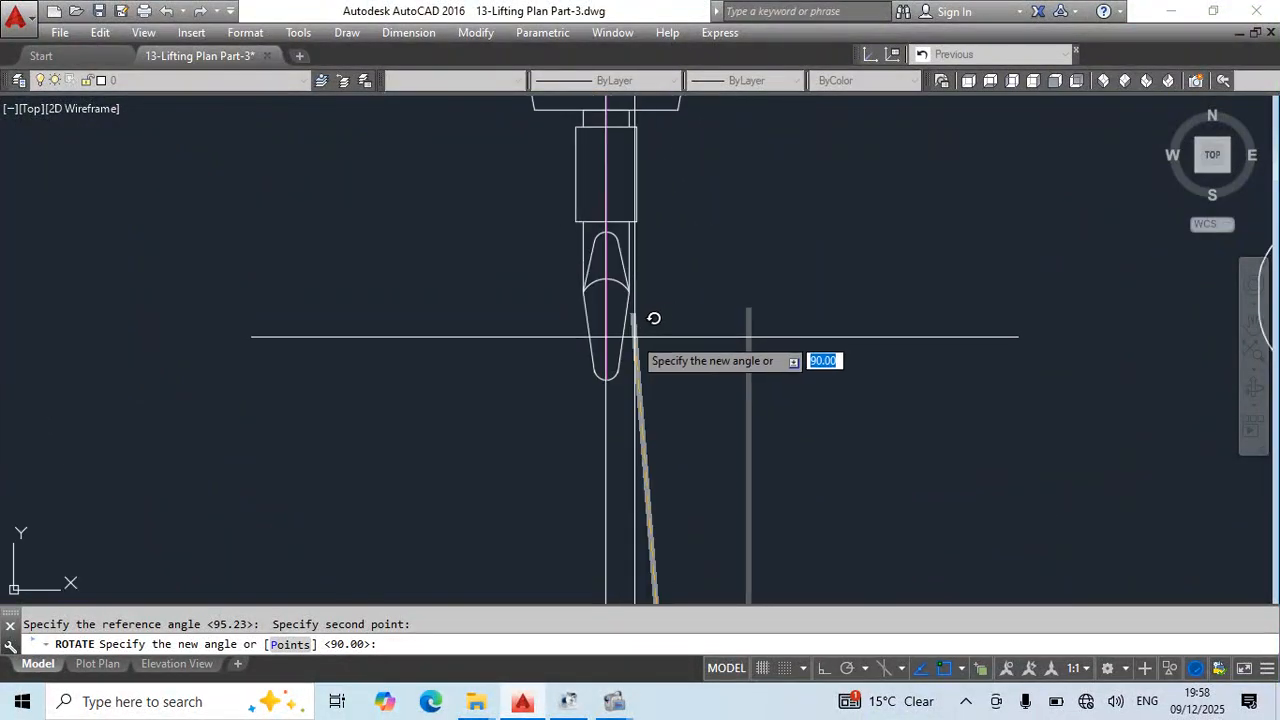
pyautogui.scroll(2, 631, 342)
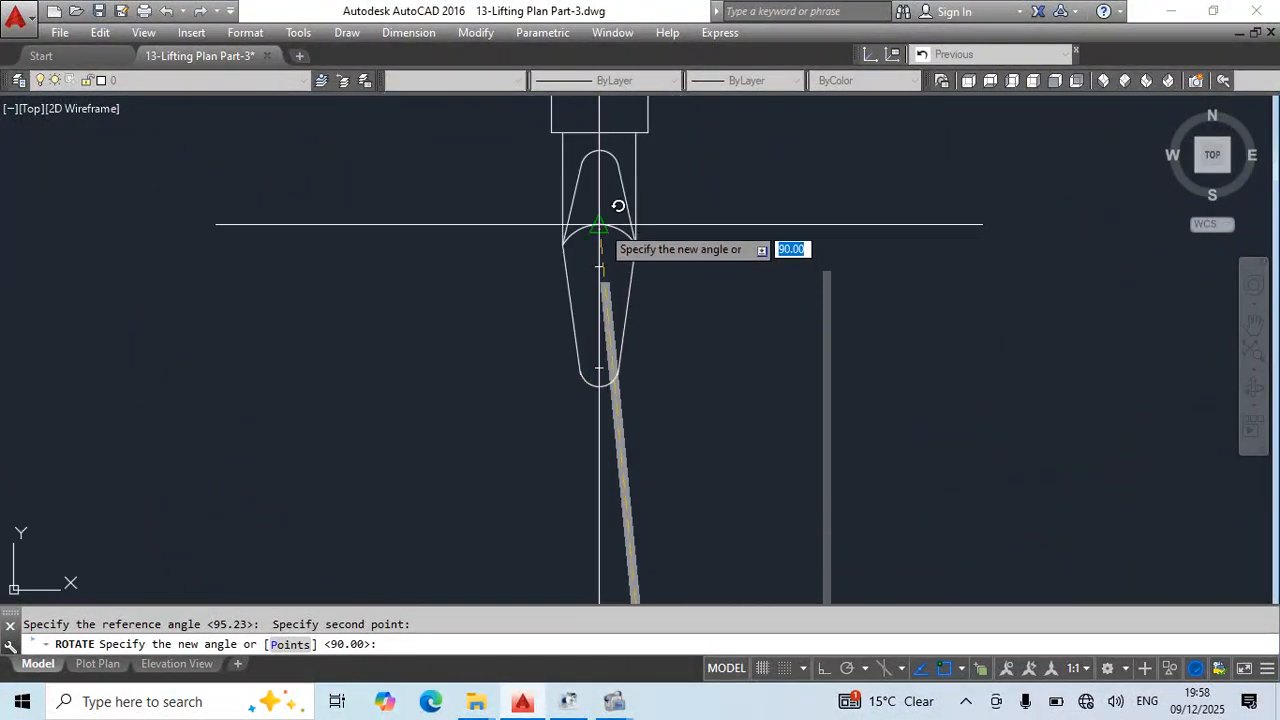
pyautogui.press('Escape')
# - Draw a polyline loop from the tilted sling up to the middle hook, continuing with arcs over the hook and back down to the sling
pyautogui.scroll(-1, 757, 371)
pyautogui.write('pl')
pyautogui.press('Return')
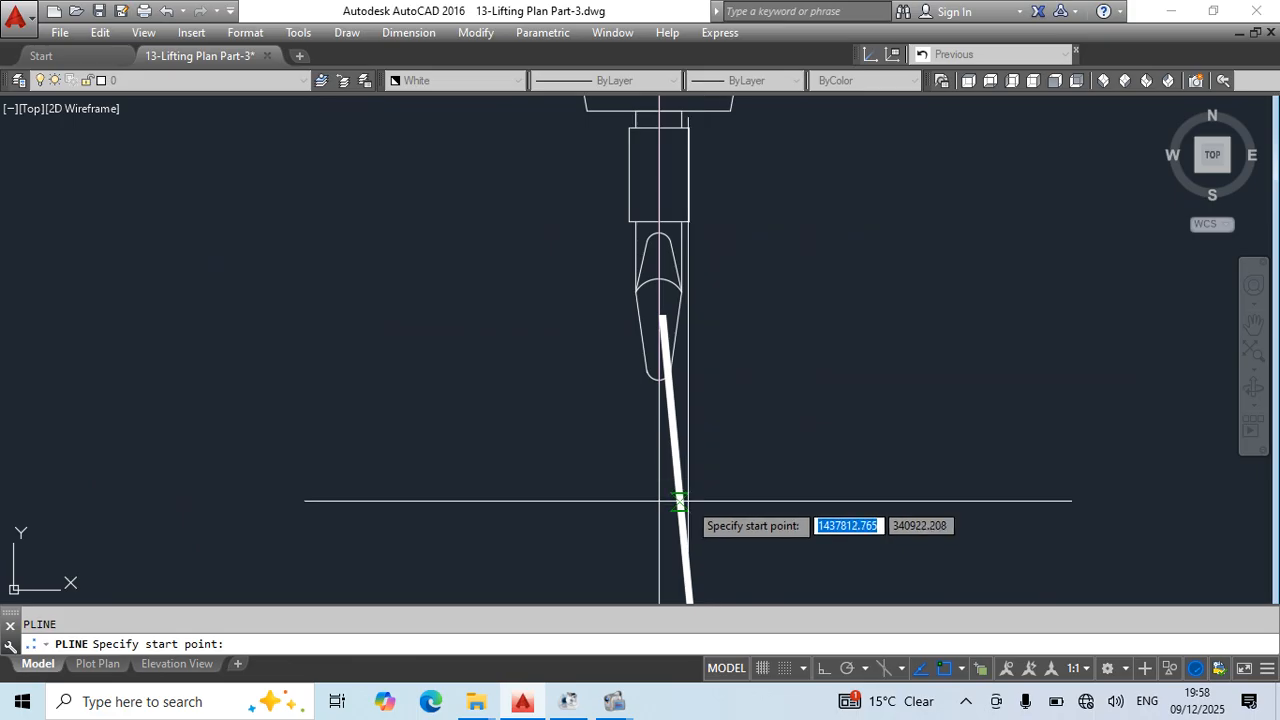
pyautogui.click(680, 497)
pyautogui.scroll(2, 690, 265)
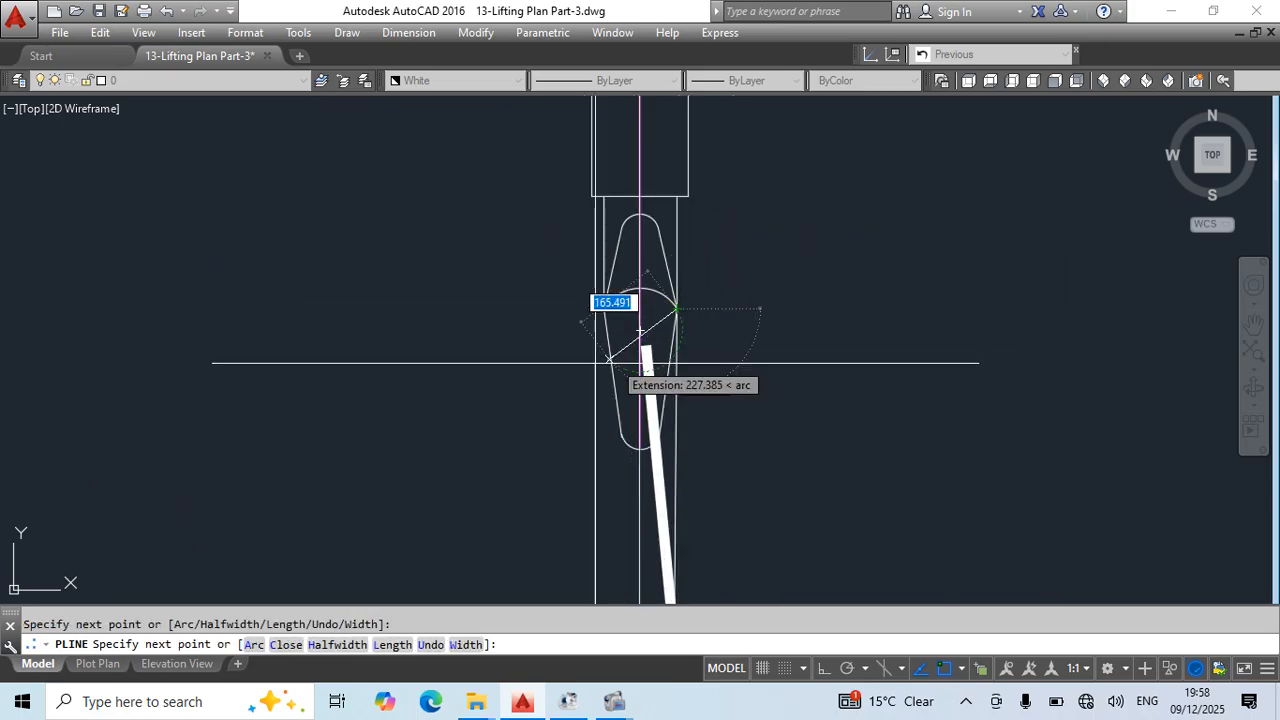
pyautogui.write('a')
pyautogui.press('Return')
pyautogui.scroll(3, 669, 378)
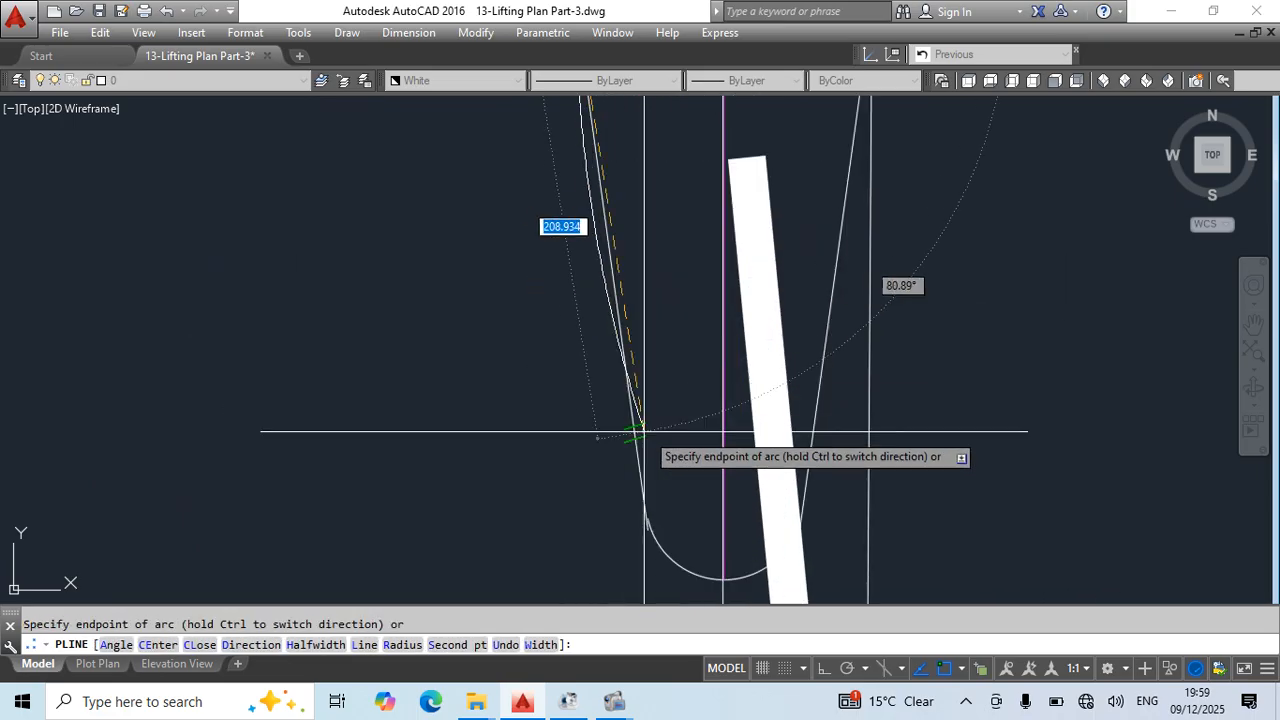
pyautogui.scroll(-3, 669, 378)
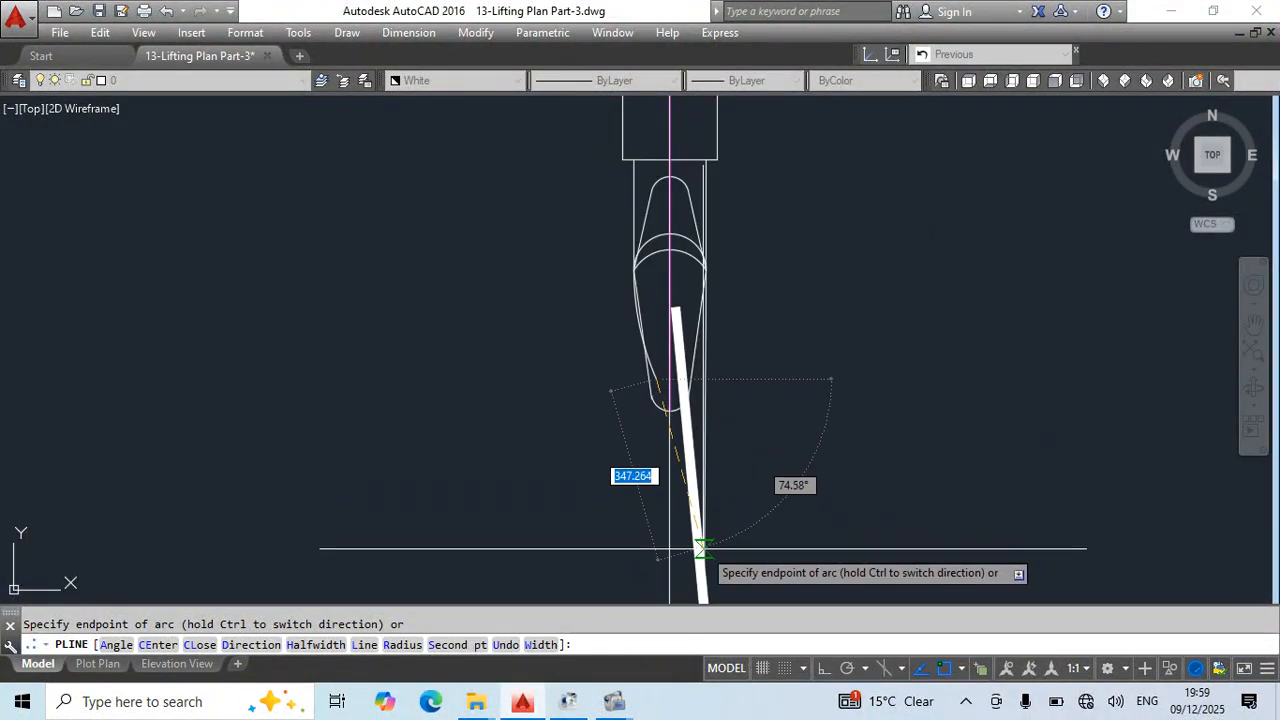
pyautogui.moveTo(698, 557); pyautogui.dragTo(677, 449, button='middle')
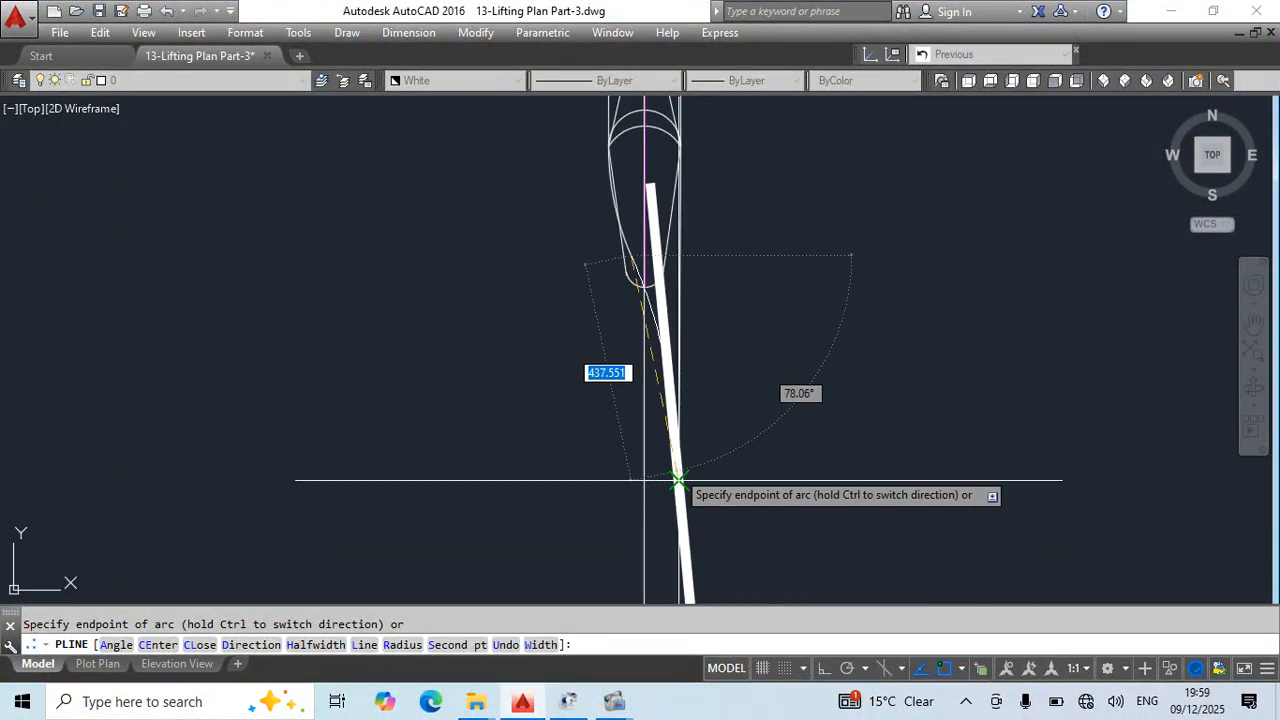
pyautogui.press('Escape')
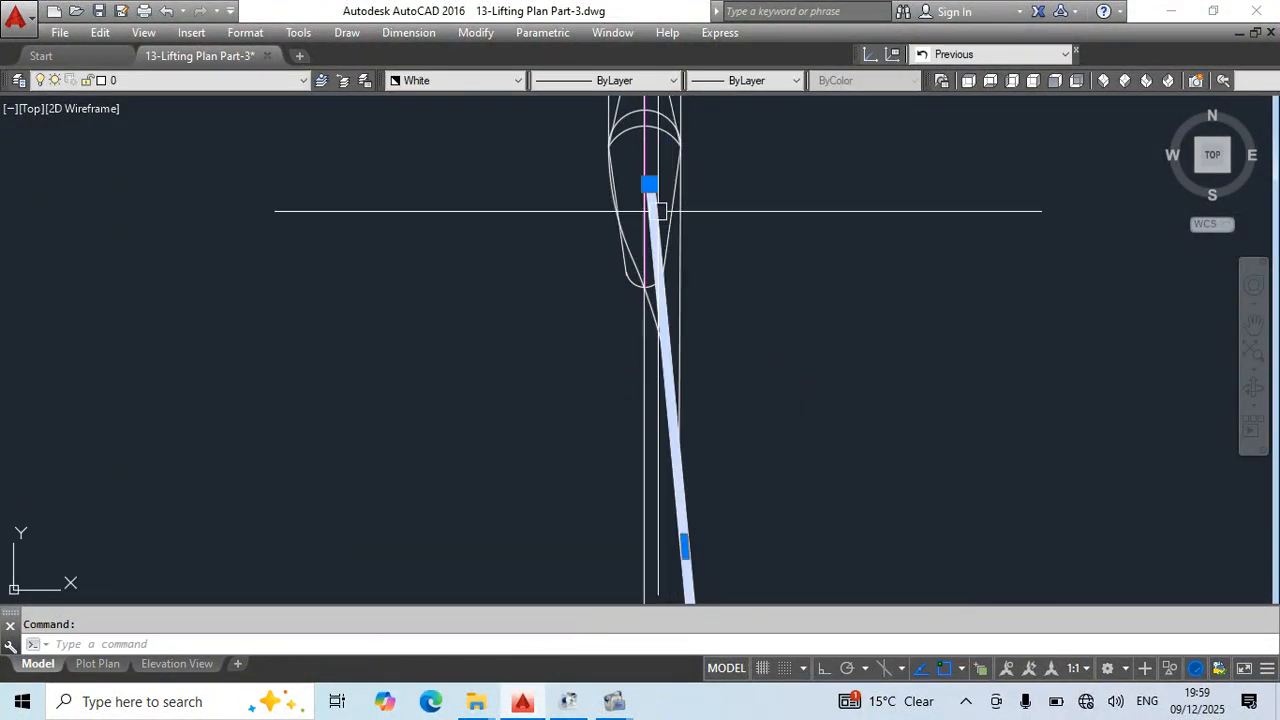
# - Stretch the tilted sling's upper end well clear of the hook loop, and match the sling's properties onto the loop
pyautogui.click(655, 182)
pyautogui.click(1000, 263)
pyautogui.press('Escape')
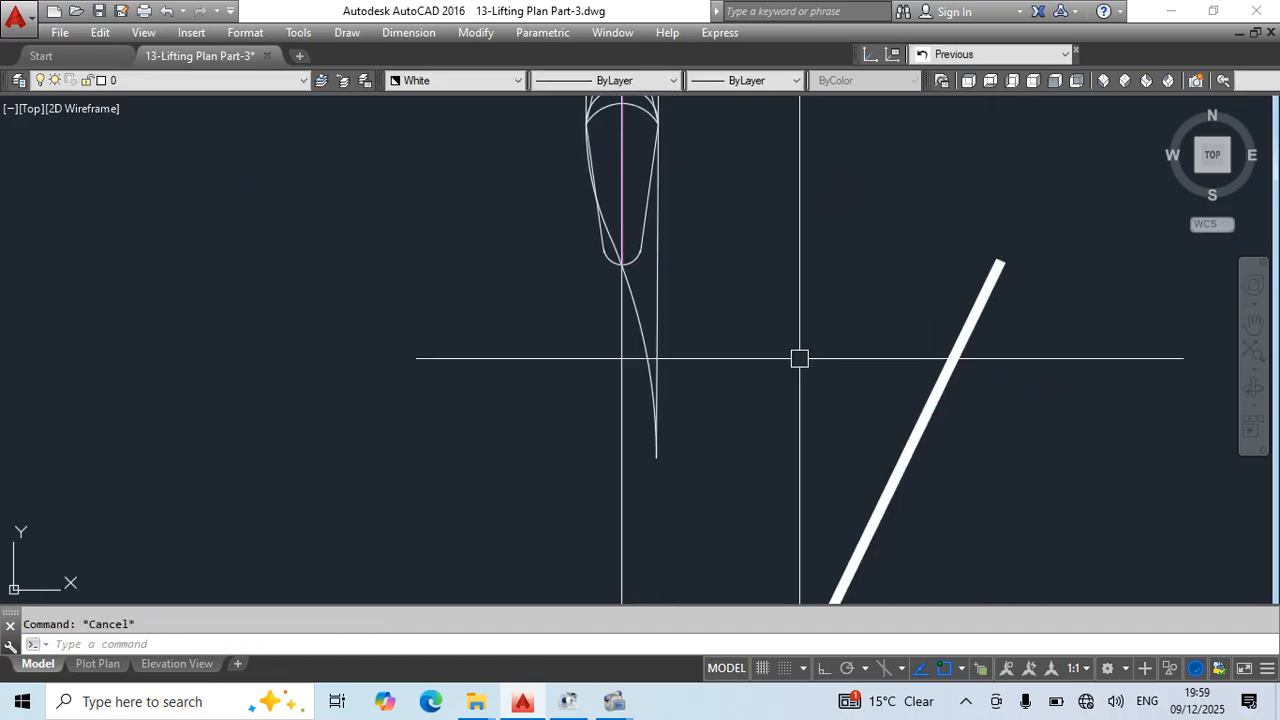
pyautogui.write('ma')
pyautogui.press('Return')
pyautogui.click(934, 400)
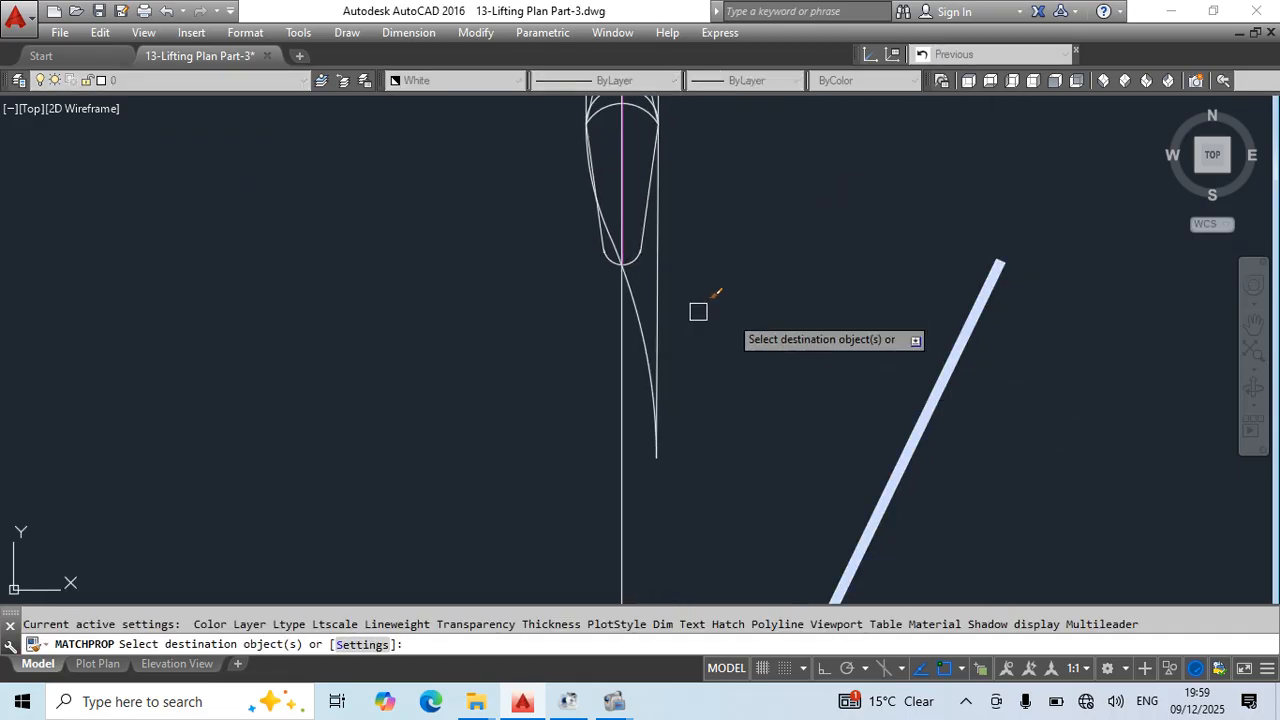
pyautogui.press('Escape')
# - Reshape the left side of the hook loop by stretching its lower arc's midpoint and moving the vertex beside the hook tip outward
pyautogui.click(640, 292)
pyautogui.scroll(2, 636, 323)
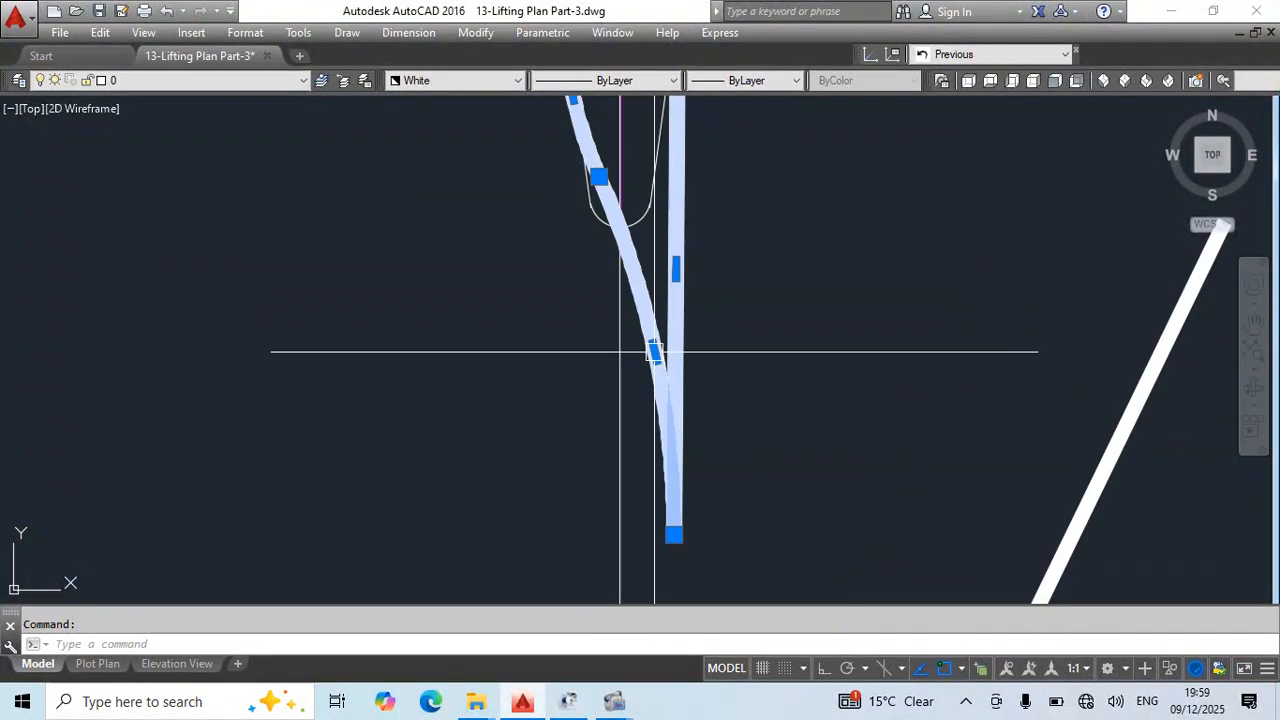
pyautogui.click(653, 351)
pyautogui.scroll(3, 621, 301)
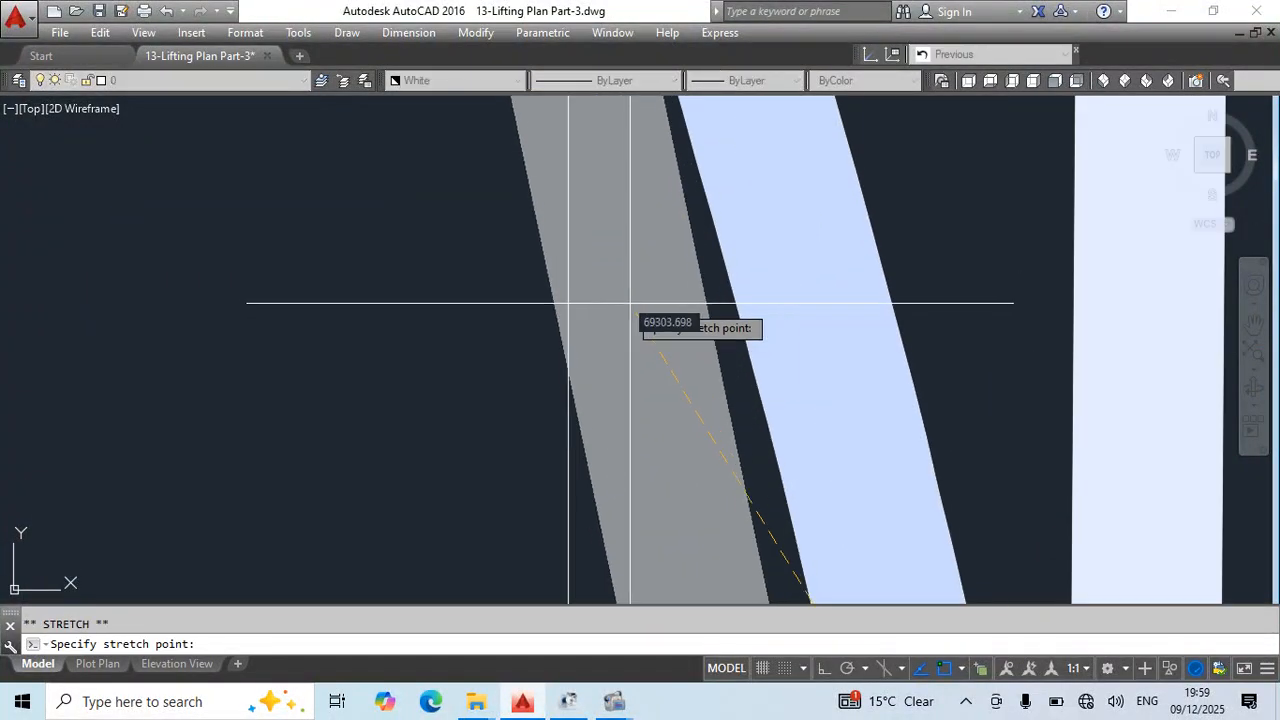
pyautogui.press('Escape')
pyautogui.scroll(-5, 677, 329)
pyautogui.scroll(5, 655, 283)
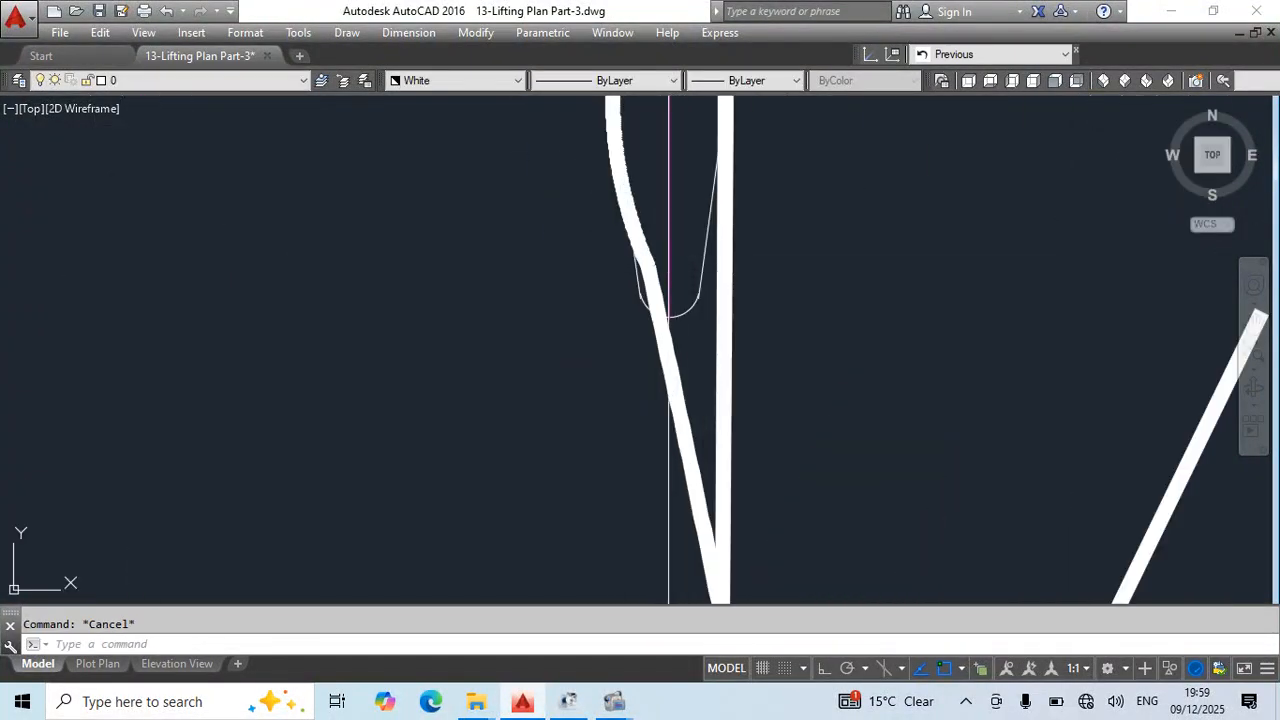
pyautogui.click(626, 266)
pyautogui.click(625, 242)
pyautogui.press('Escape')
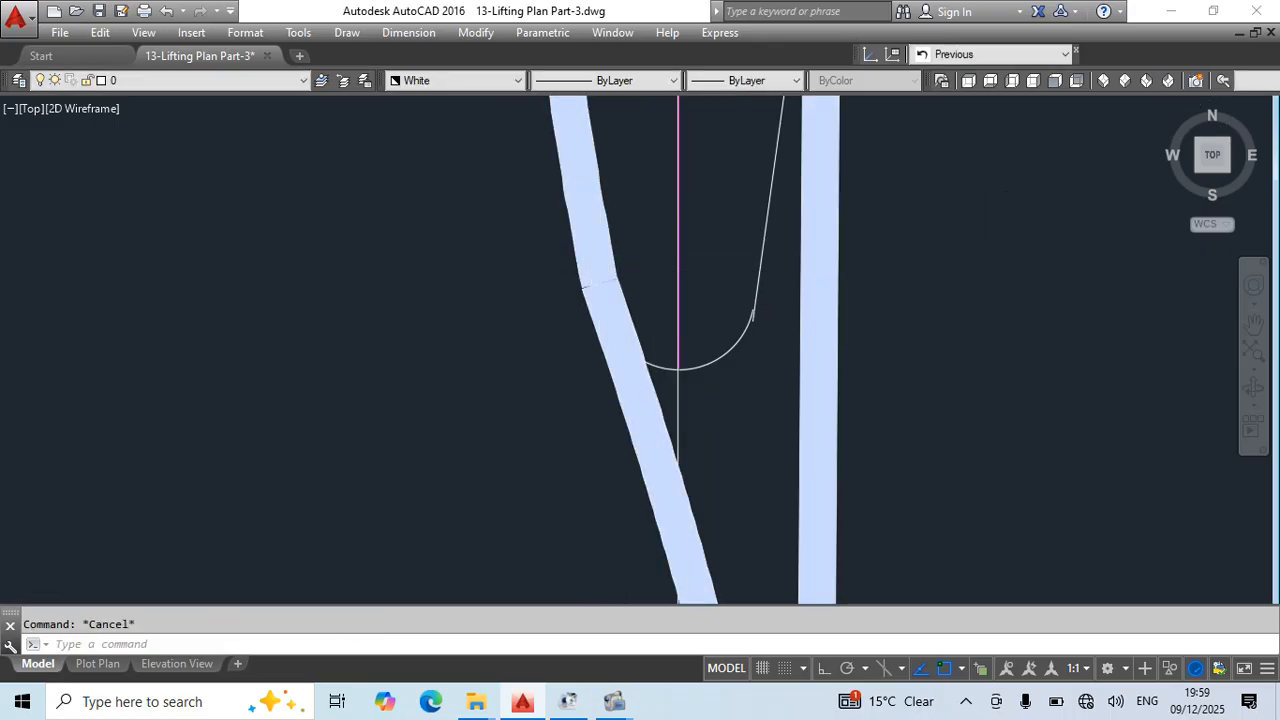
# - Stretch the sling's free upper end onto the lower end of the hook loop
pyautogui.scroll(-4, 729, 330)
pyautogui.press('Escape')
pyautogui.click(871, 296)
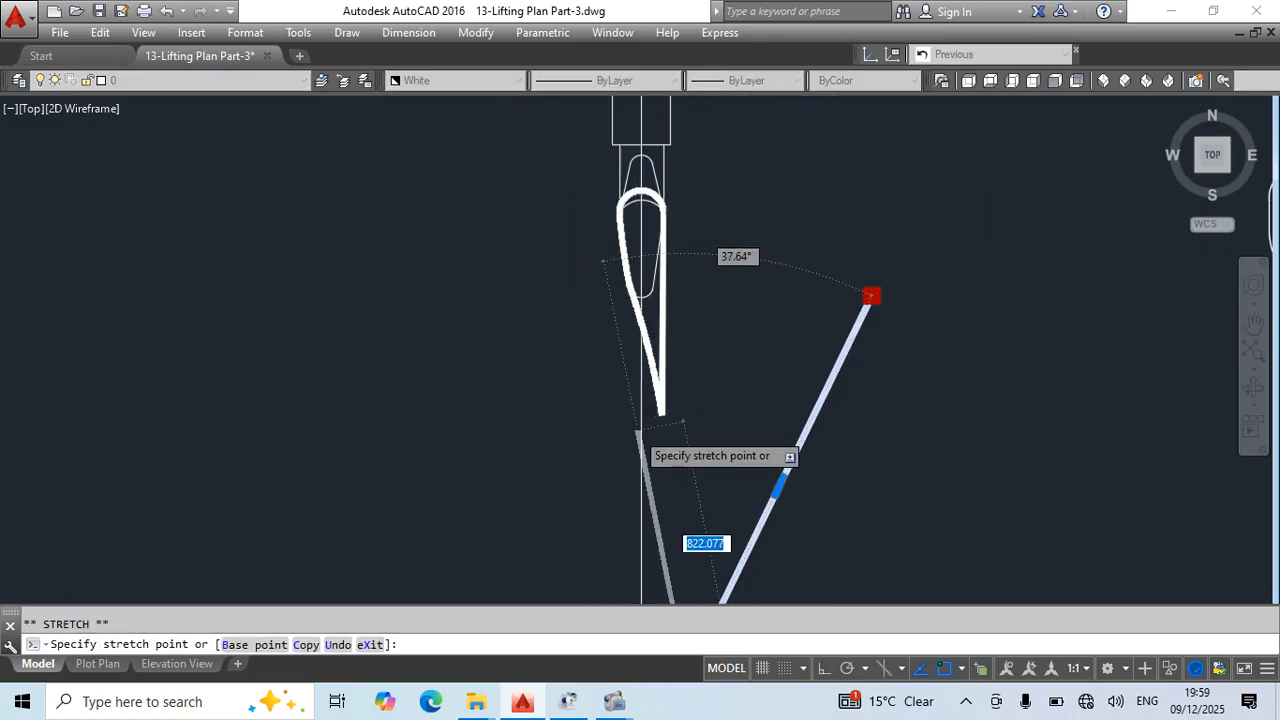
pyautogui.scroll(5, 670, 390)
pyautogui.press('Escape')
pyautogui.scroll(-3, 763, 300)
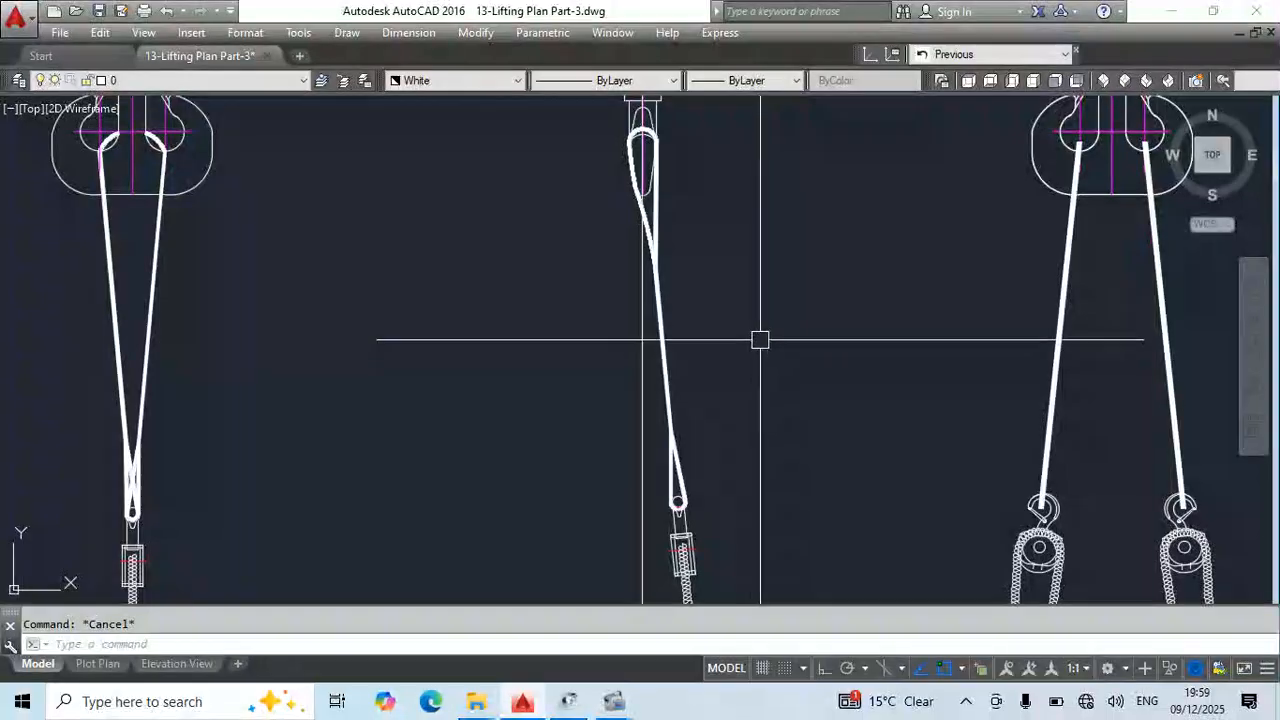
pyautogui.scroll(-6, 685, 333)
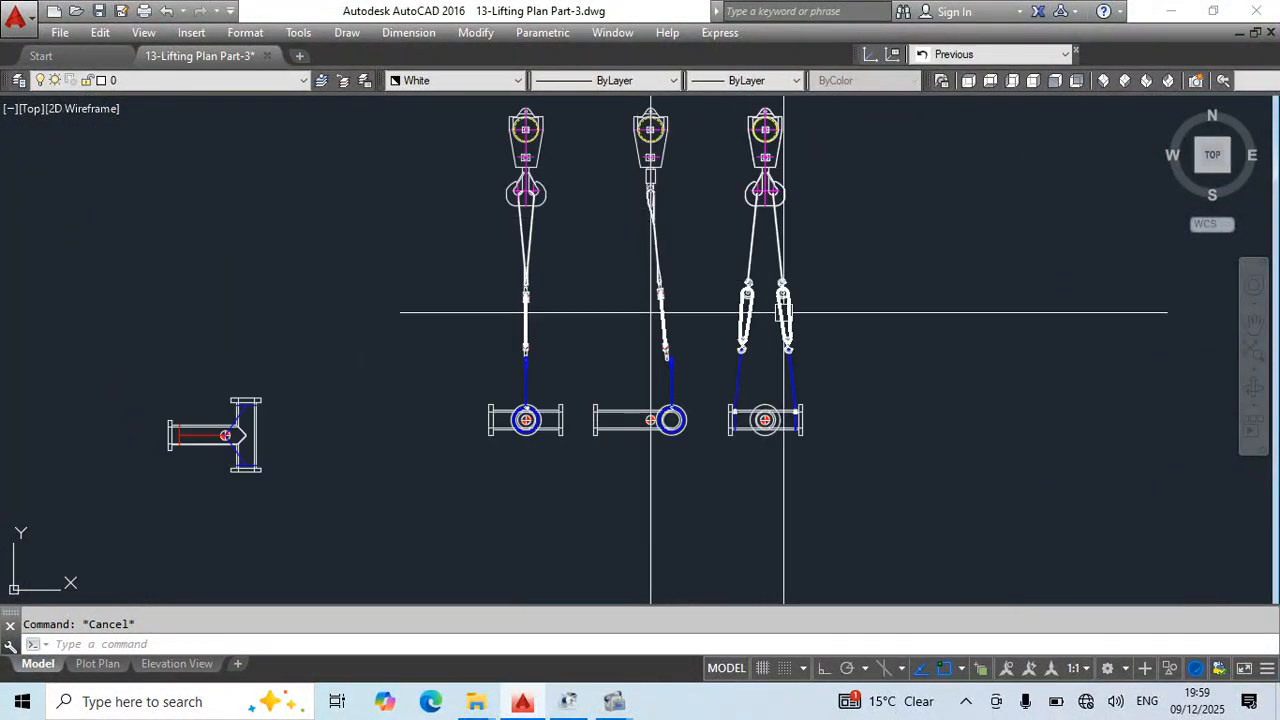
pyautogui.scroll(4, 783, 228)
pyautogui.scroll(-3, 877, 323)
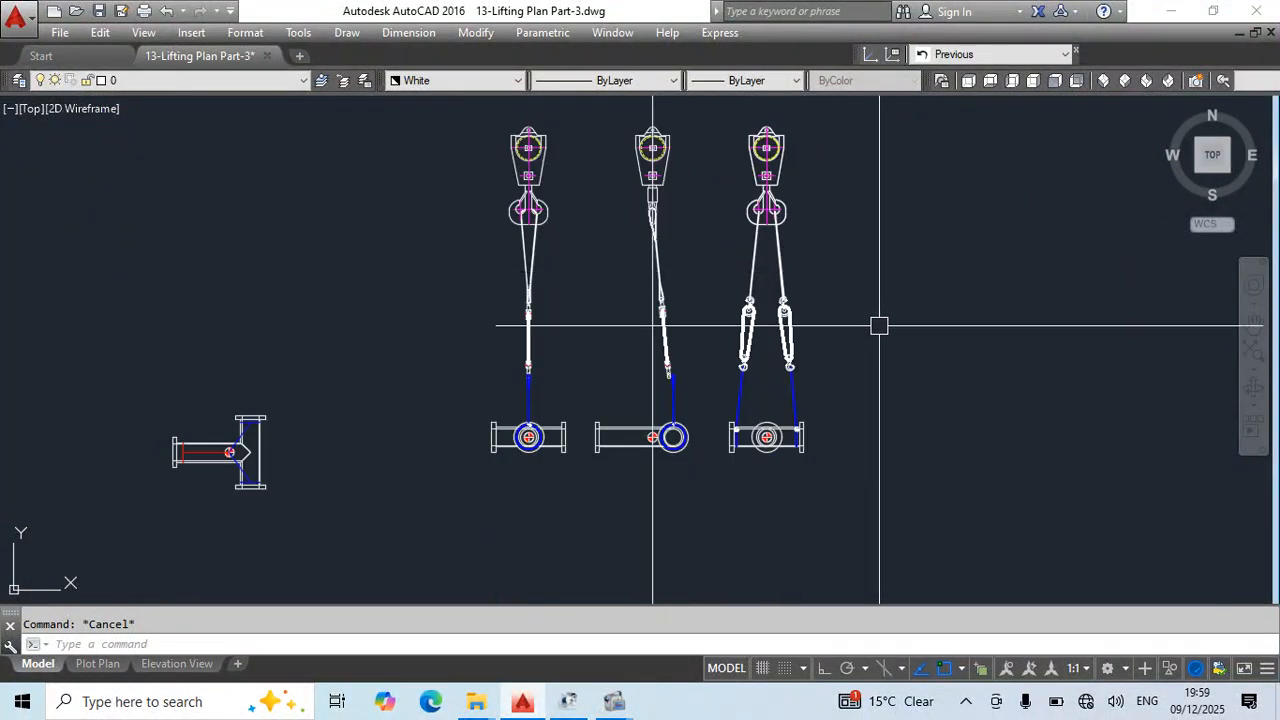
pyautogui.scroll(3, 837, 211)
pyautogui.scroll(2, 631, 211)
pyautogui.scroll(-1, 648, 360)
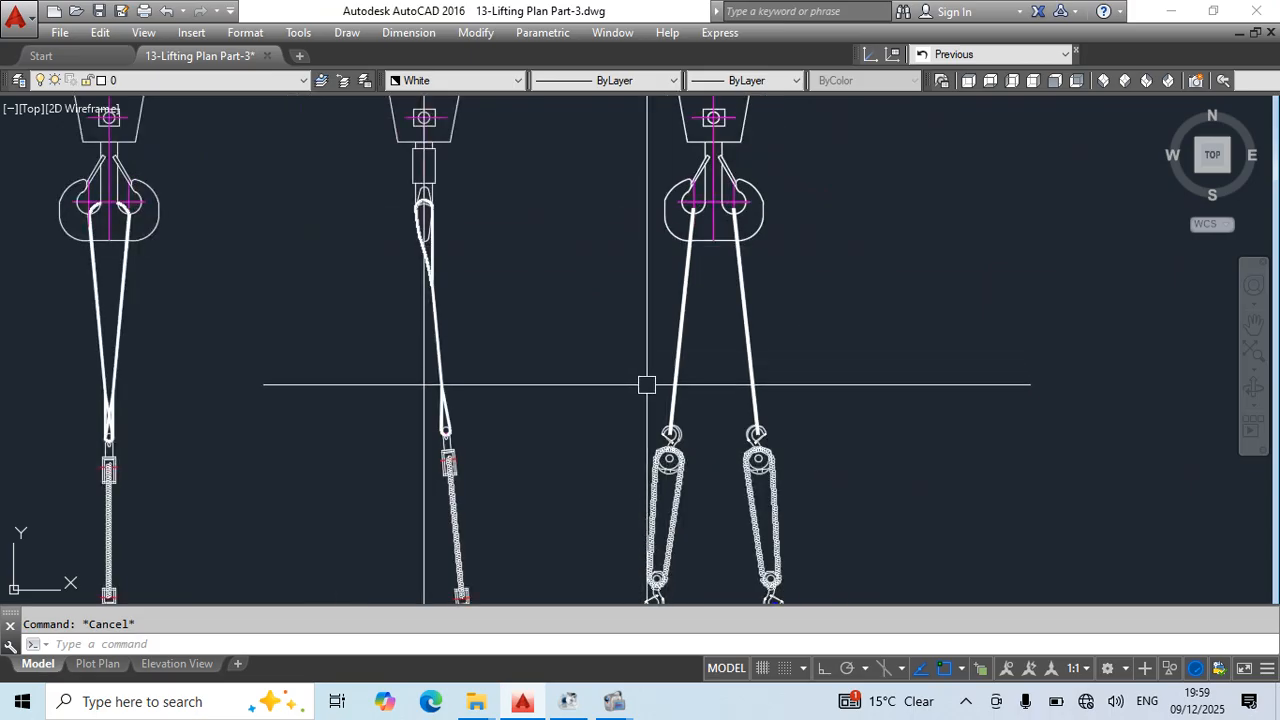
# - Save the lifting plan drawing
pyautogui.moveTo(675, 406); pyautogui.dragTo(687, 366, button='middle')
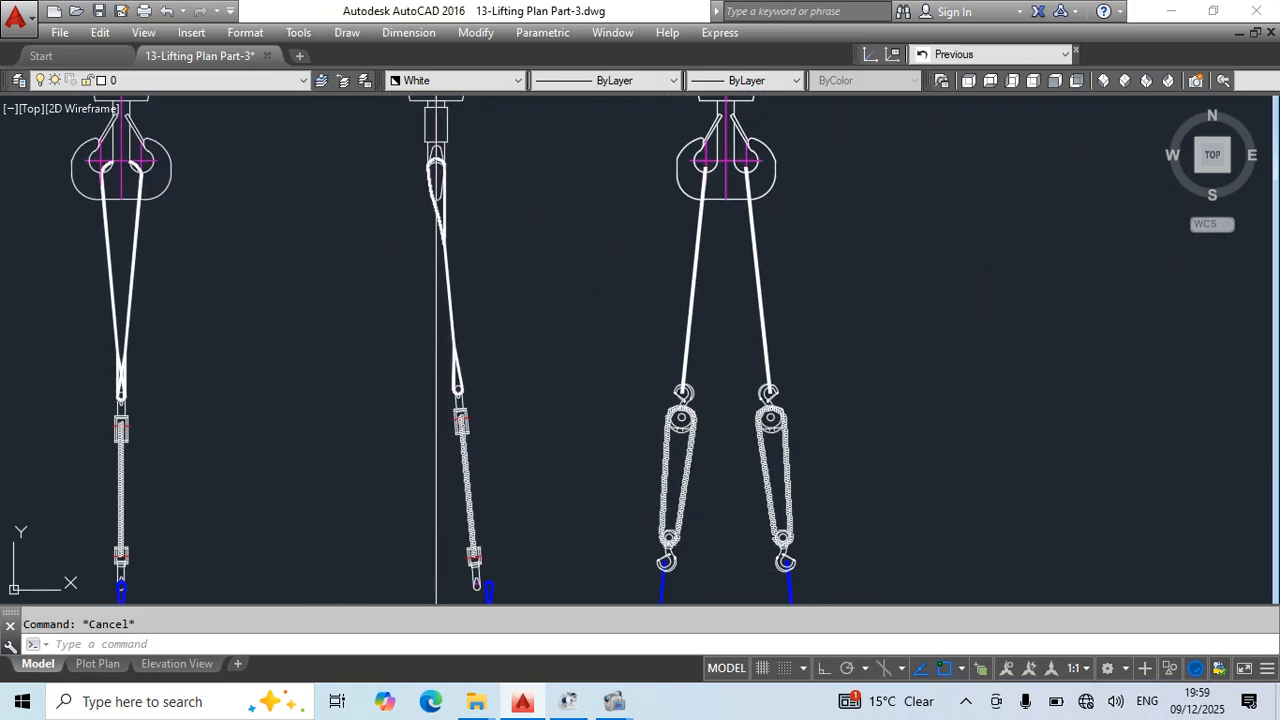
pyautogui.hotkey('ctrl', 's')
pyautogui.scroll(-4, 803, 306)
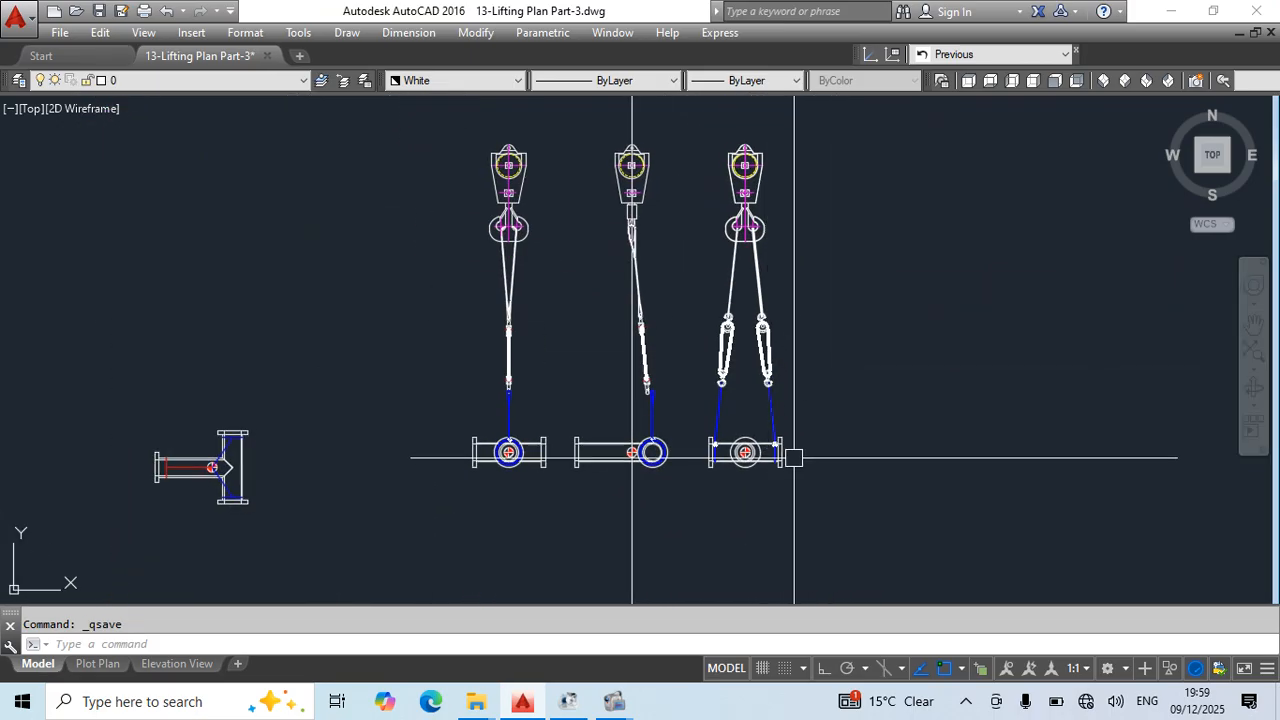
# - Examine the unrigged T-pipe spool views with their weight note and compare them with the rigged elevations
pyautogui.moveTo(814, 470); pyautogui.dragTo(246, 336, button='middle')
pyautogui.scroll(6, 1138, 256)
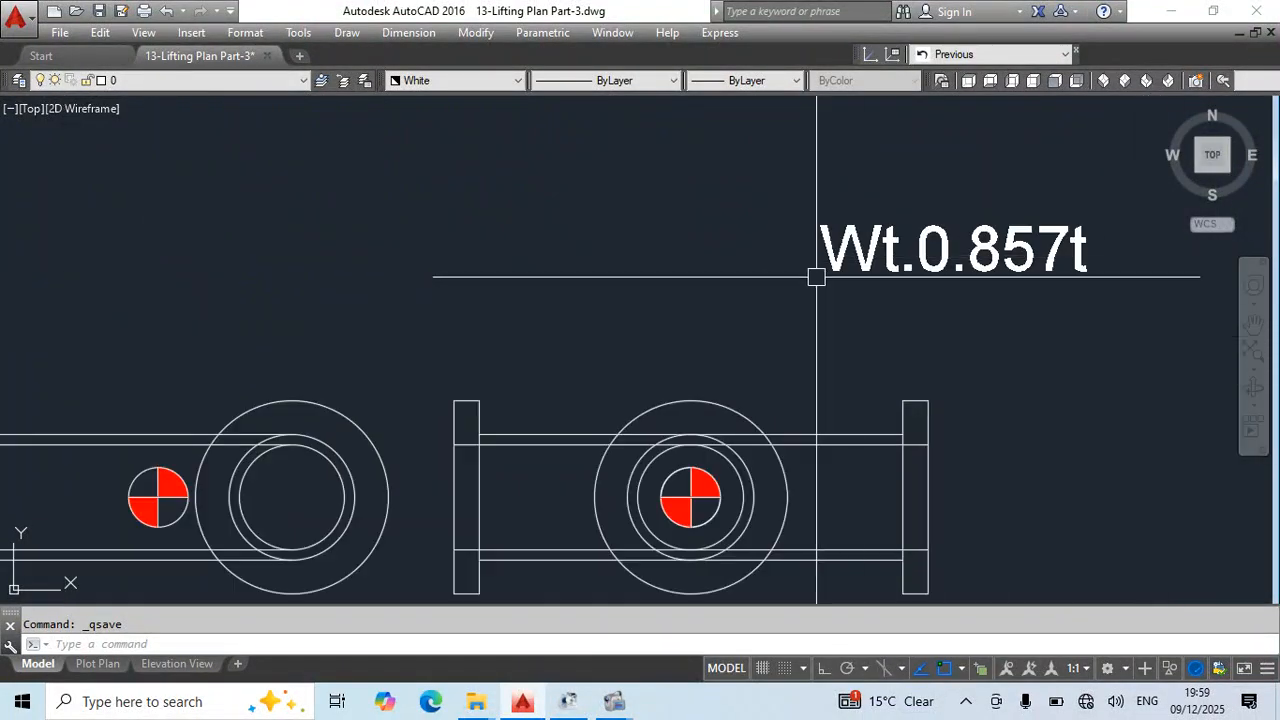
pyautogui.scroll(-8, 816, 277)
pyautogui.moveTo(530, 329); pyautogui.dragTo(607, 366, button='middle')
pyautogui.scroll(2, 682, 356)
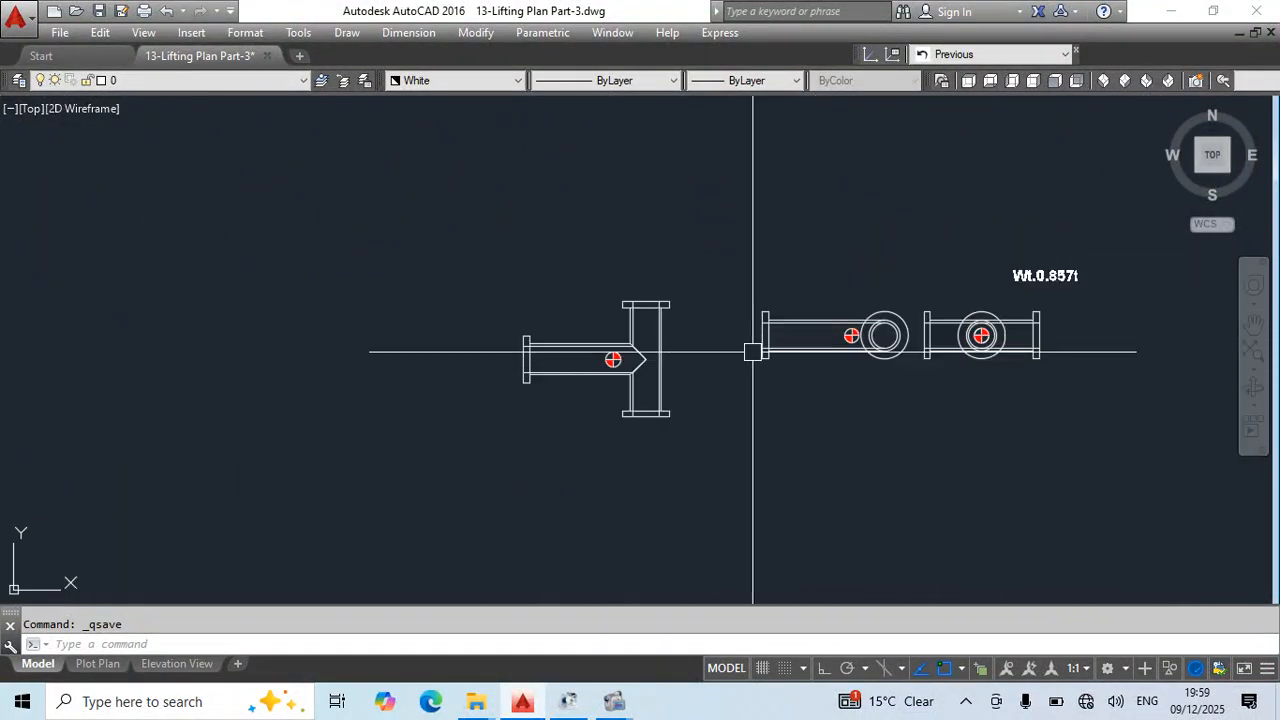
pyautogui.scroll(-2, 682, 300)
pyautogui.moveTo(30, 322); pyautogui.dragTo(480, 396, button='middle')
pyautogui.scroll(2, 459, 274)
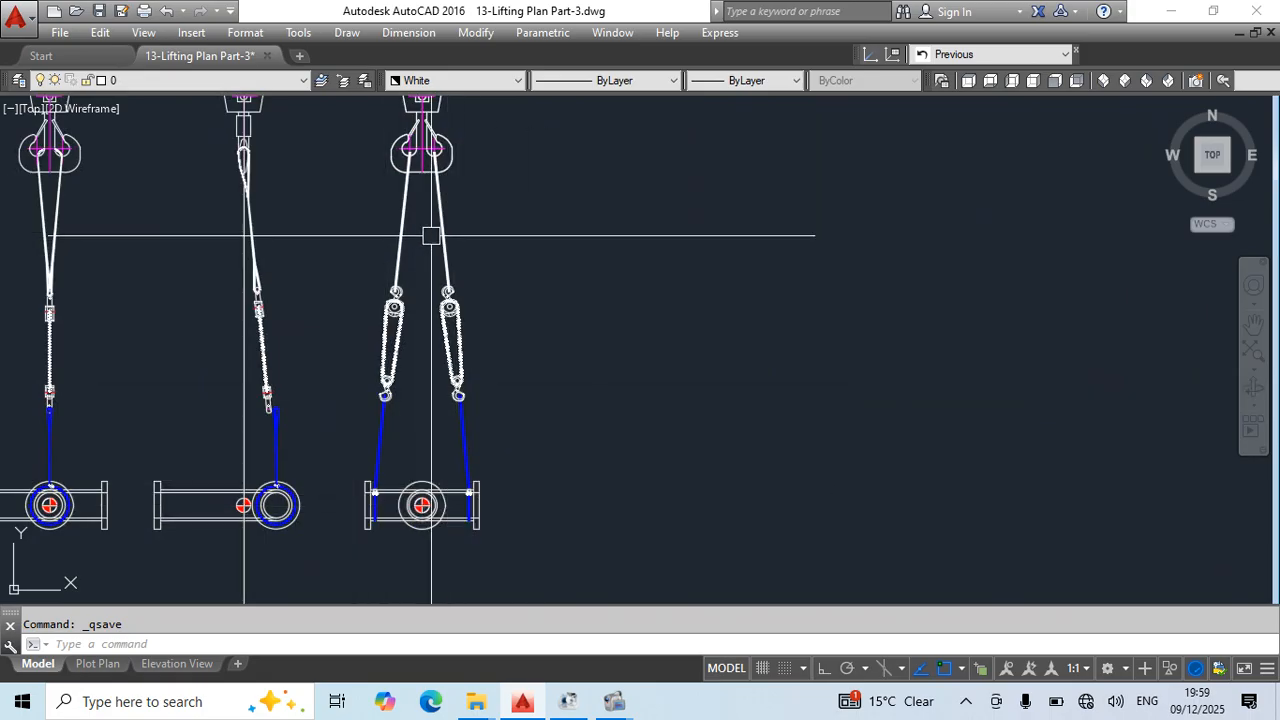
# - Measure the vertical height of the right-hand sling in the third elevation, from the chain block hook up to the crane hook
pyautogui.scroll(4, 431, 236)
pyautogui.moveTo(417, 211); pyautogui.dragTo(509, 386, button='middle')
pyautogui.write('dli')
pyautogui.press('Return')
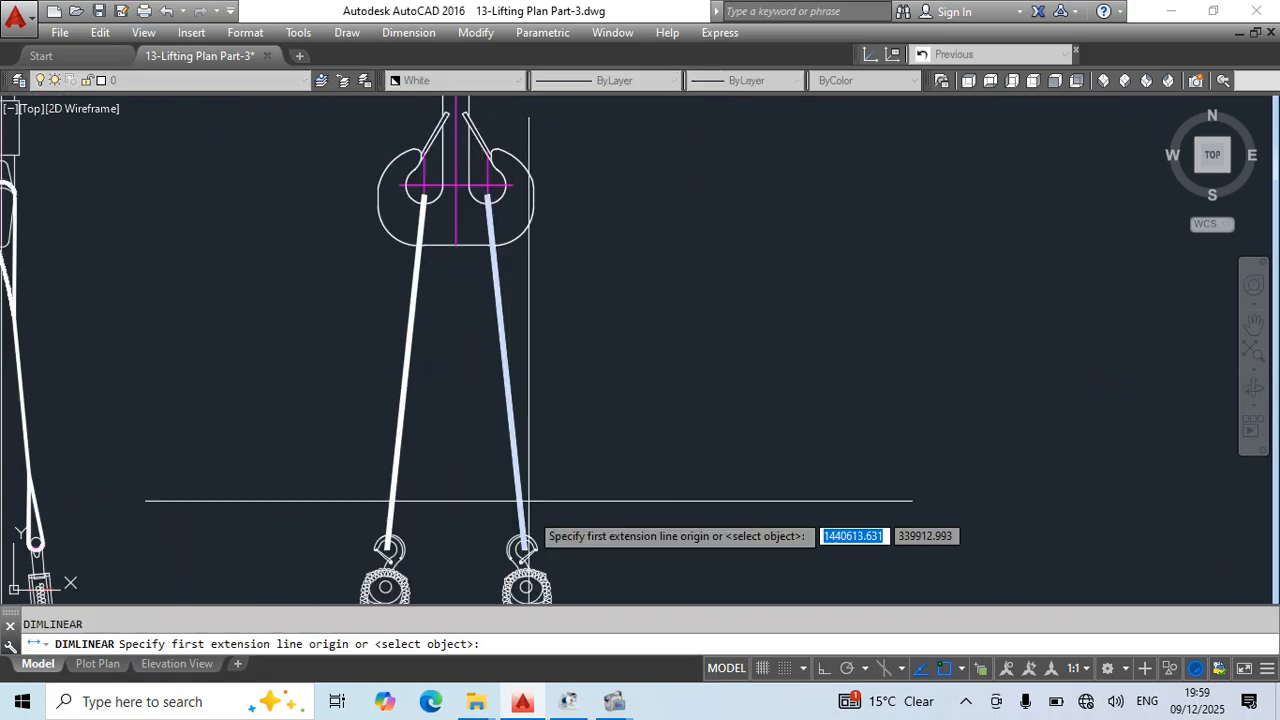
pyautogui.click(527, 500)
pyautogui.click(500, 195)
pyautogui.scroll(-2, 510, 197)
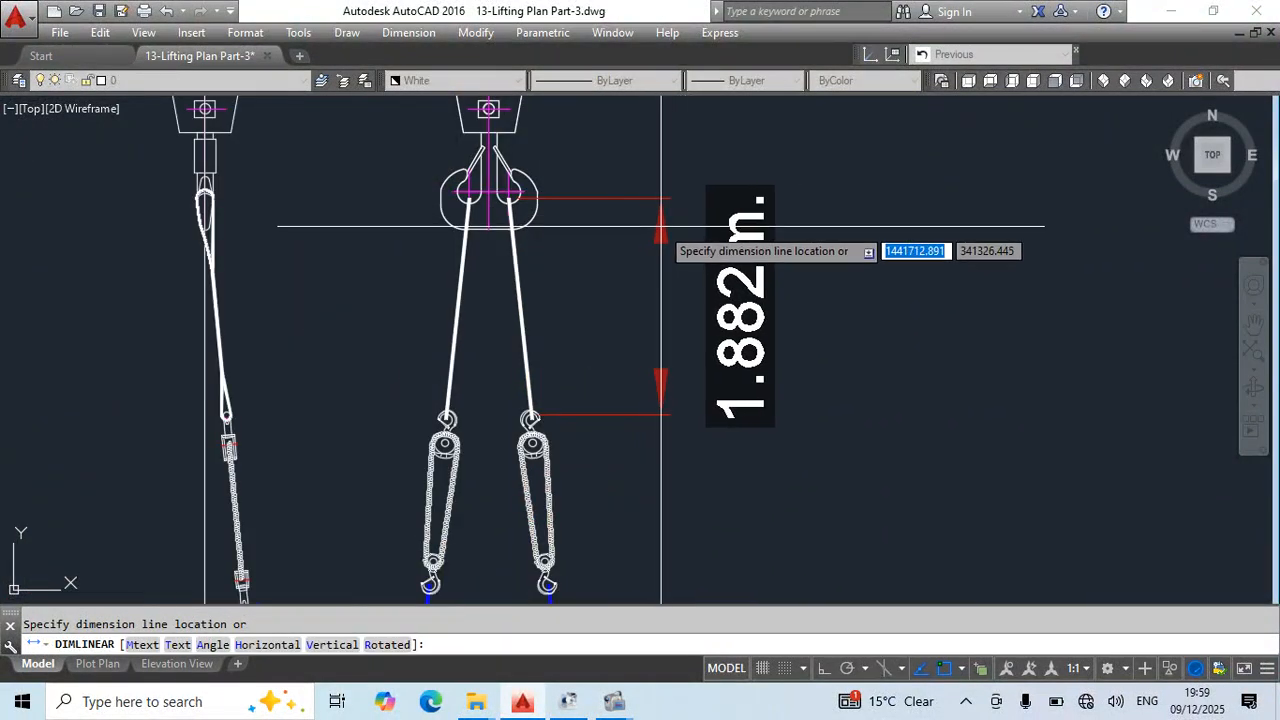
pyautogui.press('Escape')
# - Erase the polyline loop wrapped around the middle elevation's crane hook
pyautogui.moveTo(540, 363)
pyautogui.mouseDown(button='middle')
pyautogui.moveTo(586, 394)
pyautogui.moveTo(614, 392)
pyautogui.mouseUp(button='middle')
pyautogui.scroll(2, 594, 200)
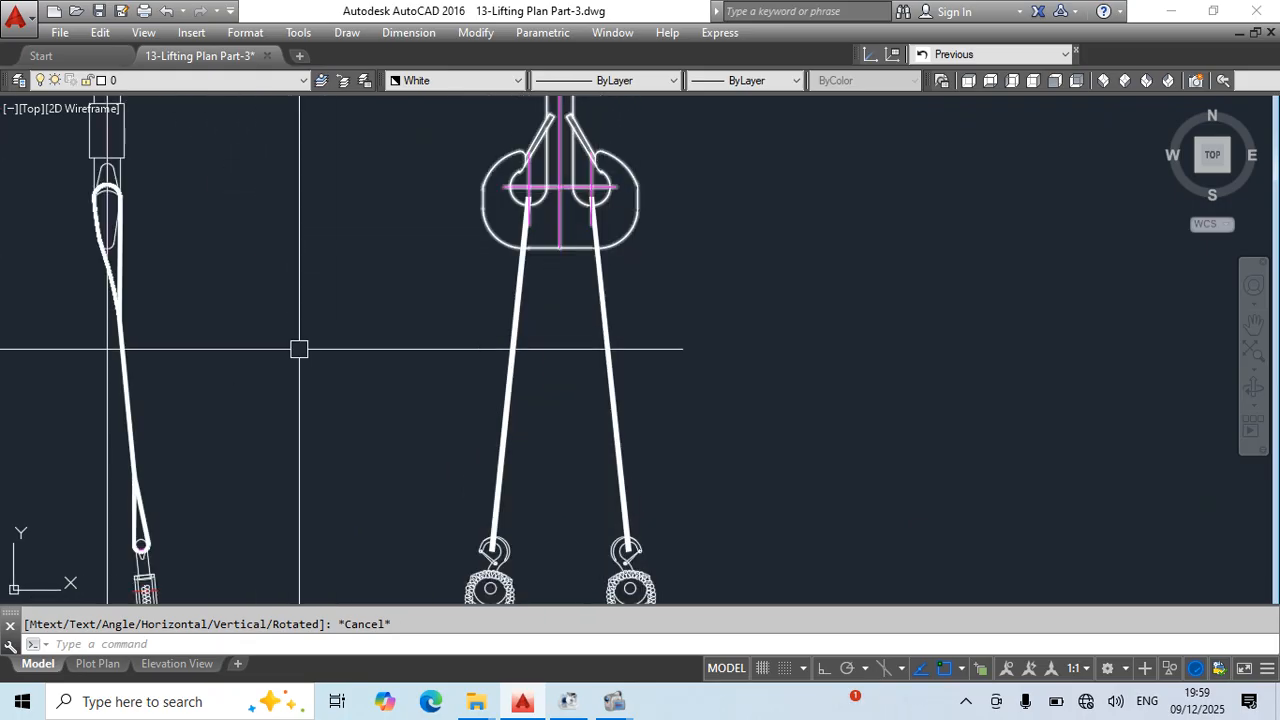
pyautogui.moveTo(297, 351); pyautogui.dragTo(597, 287, button='middle')
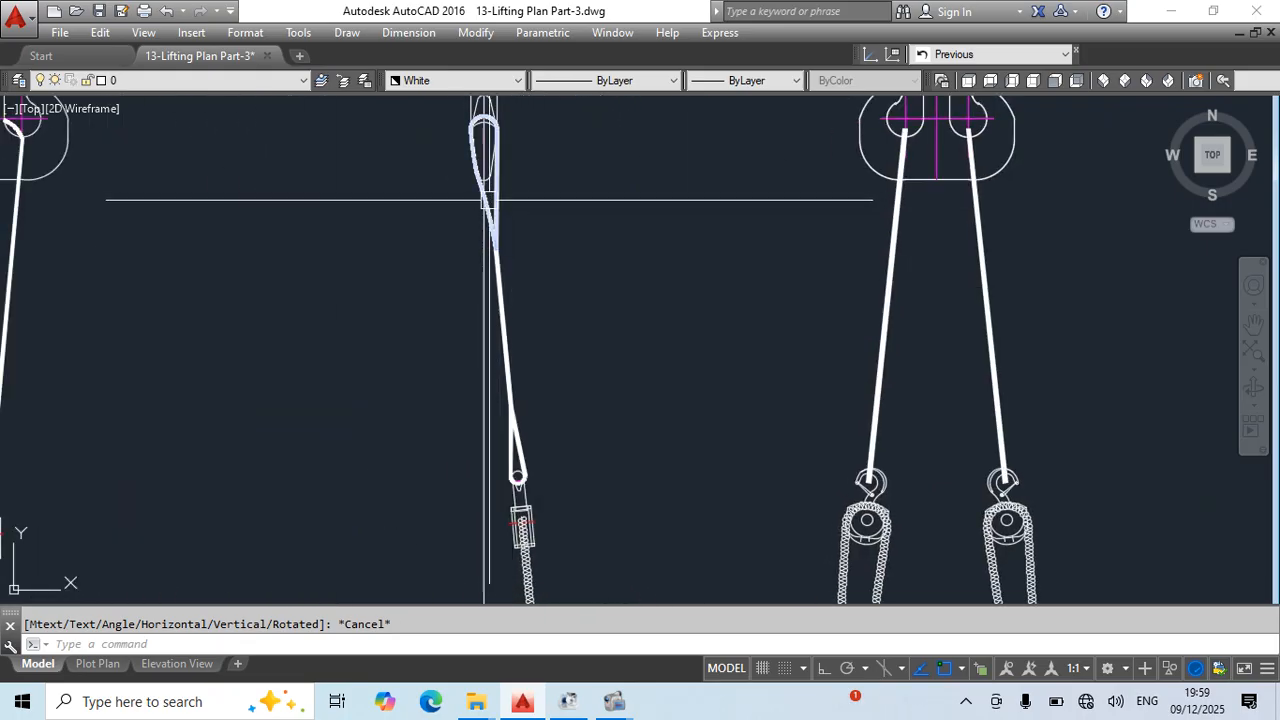
pyautogui.click(480, 258)
pyautogui.press('Delete')
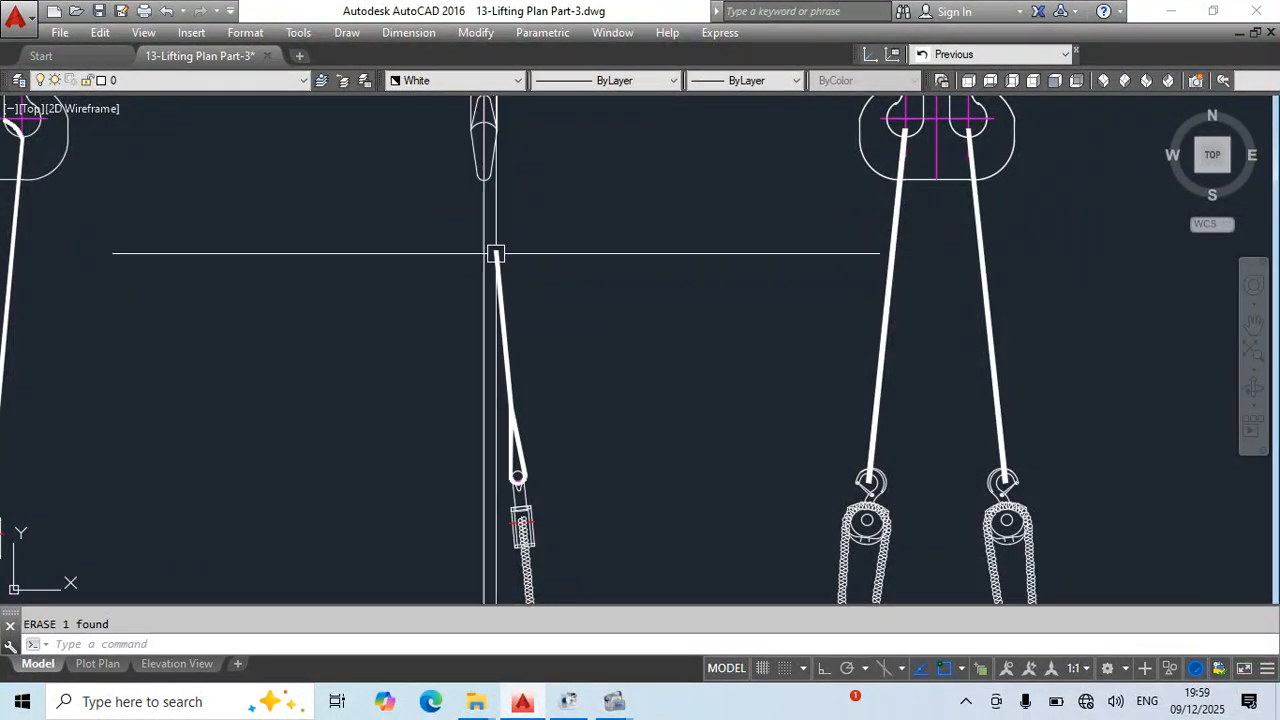
pyautogui.click(496, 251)
pyautogui.press('Escape')
pyautogui.press('Escape')
# - Rotate the middle view's tilted sling and chain block about the sling point atop the pipe, using references to aim the sling's upper end at the hook's right edge
pyautogui.click(537, 304)
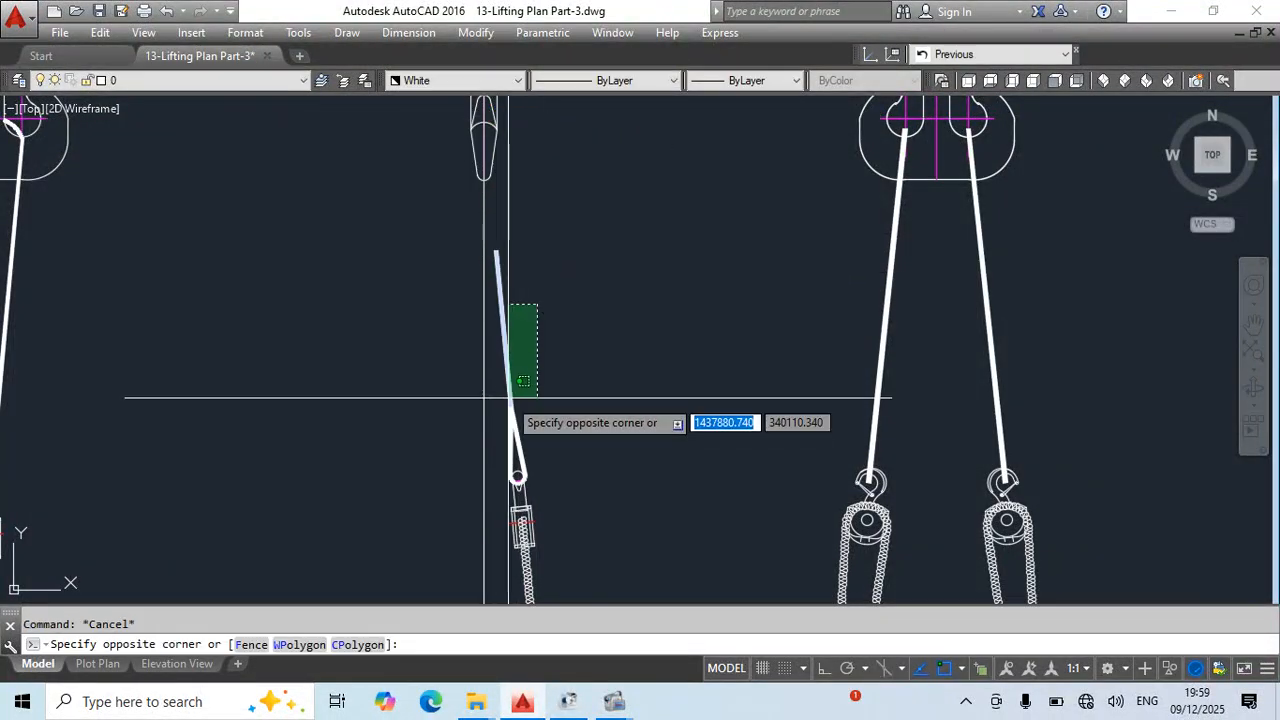
pyautogui.click(508, 498)
pyautogui.scroll(2, 595, 531)
pyautogui.moveTo(596, 532); pyautogui.dragTo(637, 145, button='middle')
pyautogui.moveTo(626, 399); pyautogui.dragTo(642, 245, button='middle')
pyautogui.moveTo(651, 438); pyautogui.dragTo(649, 286, button='middle')
pyautogui.write('ro')
pyautogui.press('space')
pyautogui.scroll(7, 626, 478)
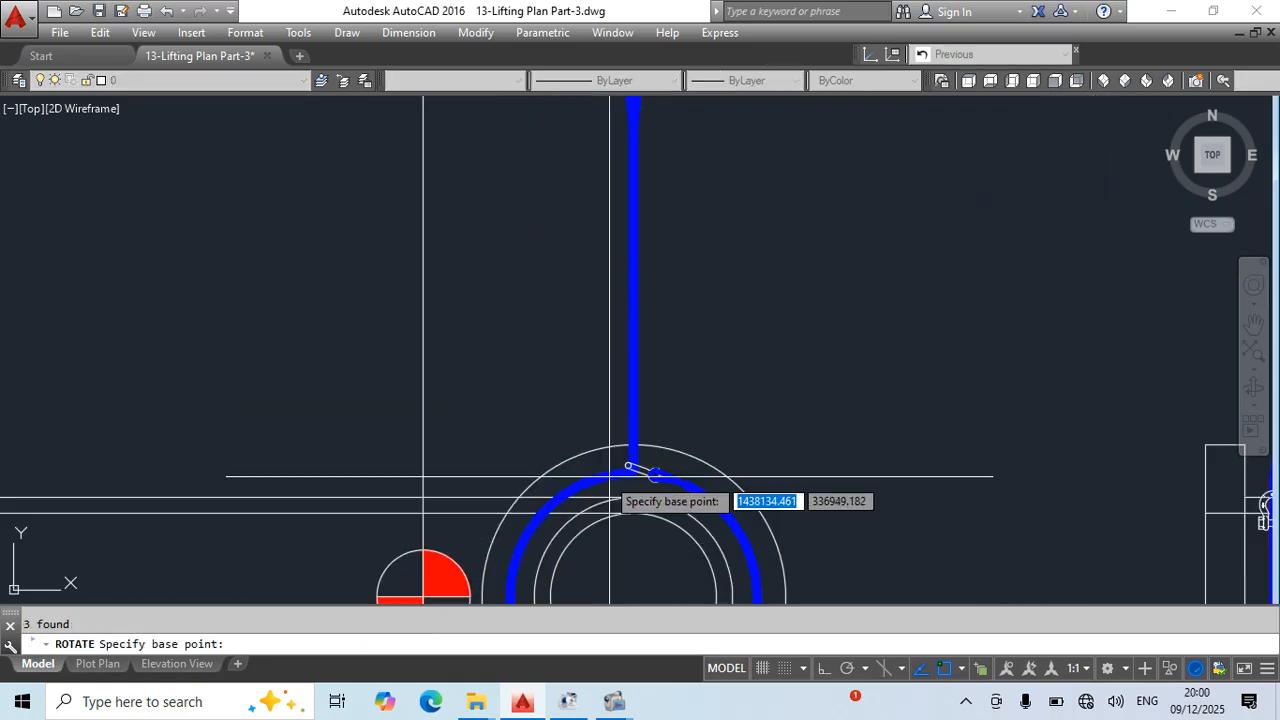
pyautogui.press('Return')
pyautogui.click(660, 461)
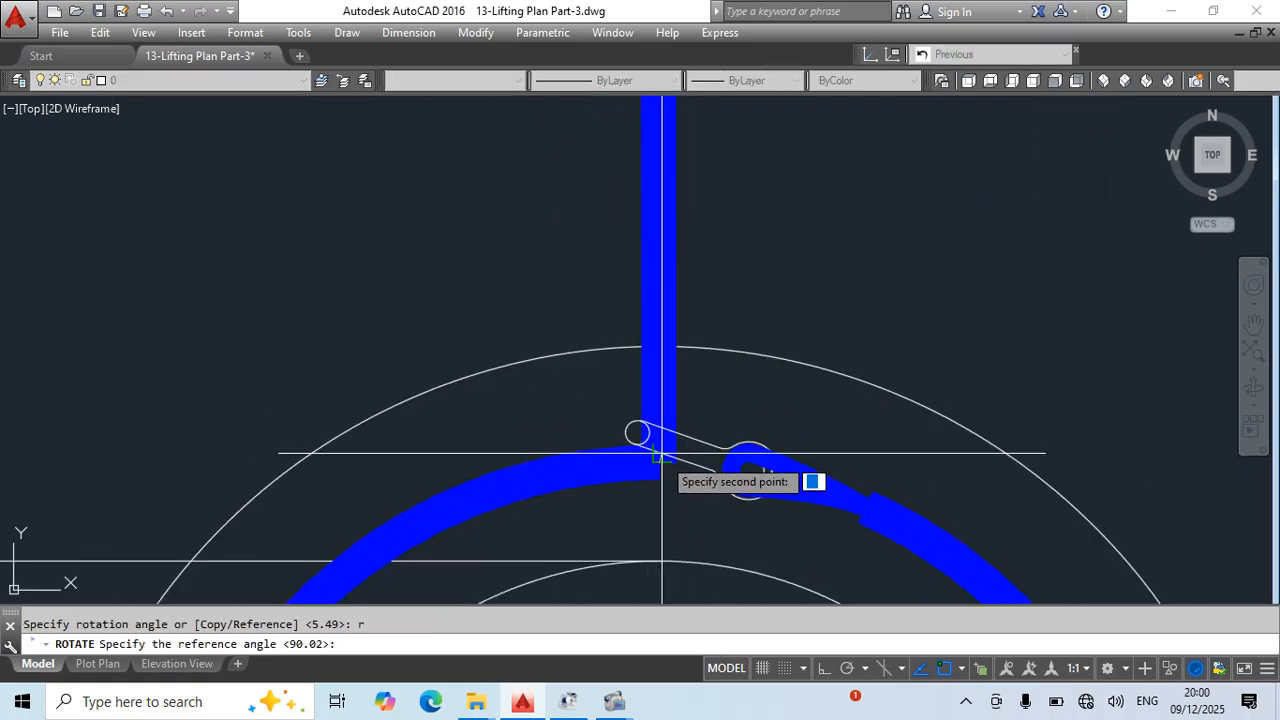
pyautogui.scroll(-5, 727, 264)
pyautogui.moveTo(777, 190); pyautogui.dragTo(738, 490, button='middle')
pyautogui.scroll(-4, 690, 225)
pyautogui.moveTo(698, 208); pyautogui.dragTo(685, 550, button='middle')
pyautogui.moveTo(583, 140); pyautogui.dragTo(633, 565, button='middle')
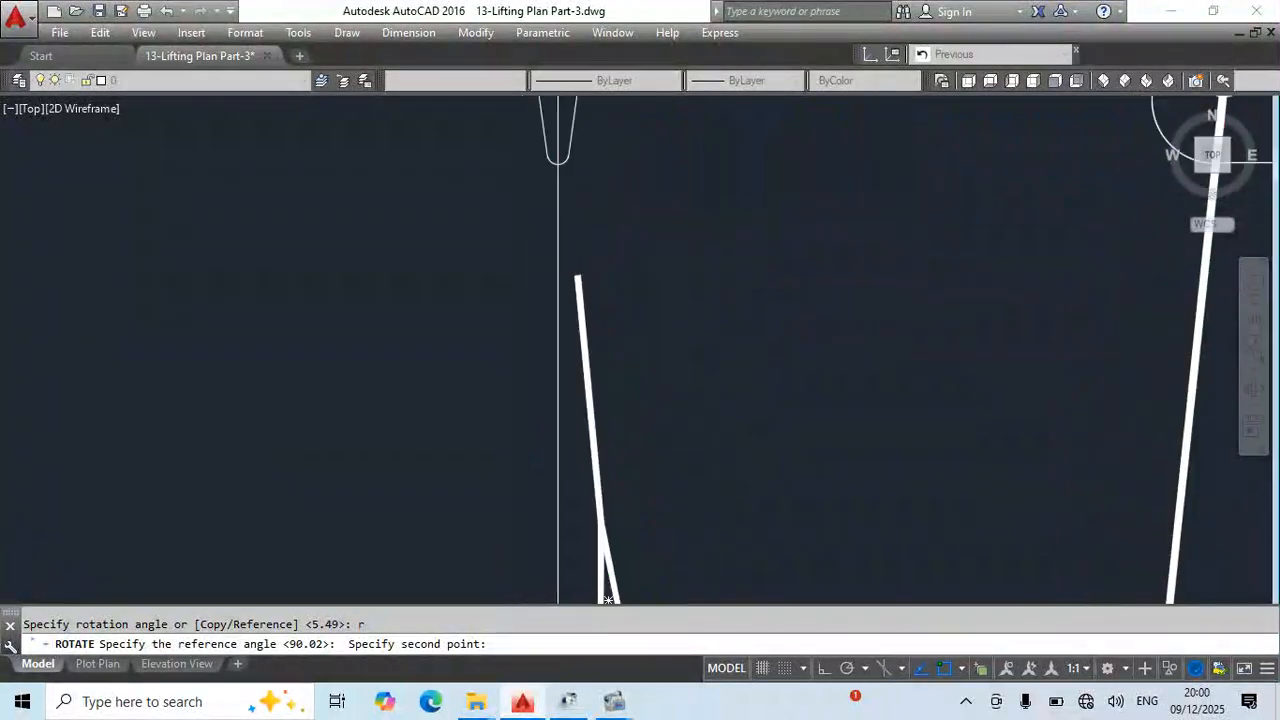
pyautogui.click(580, 277)
pyautogui.moveTo(610, 180); pyautogui.dragTo(586, 449, button='middle')
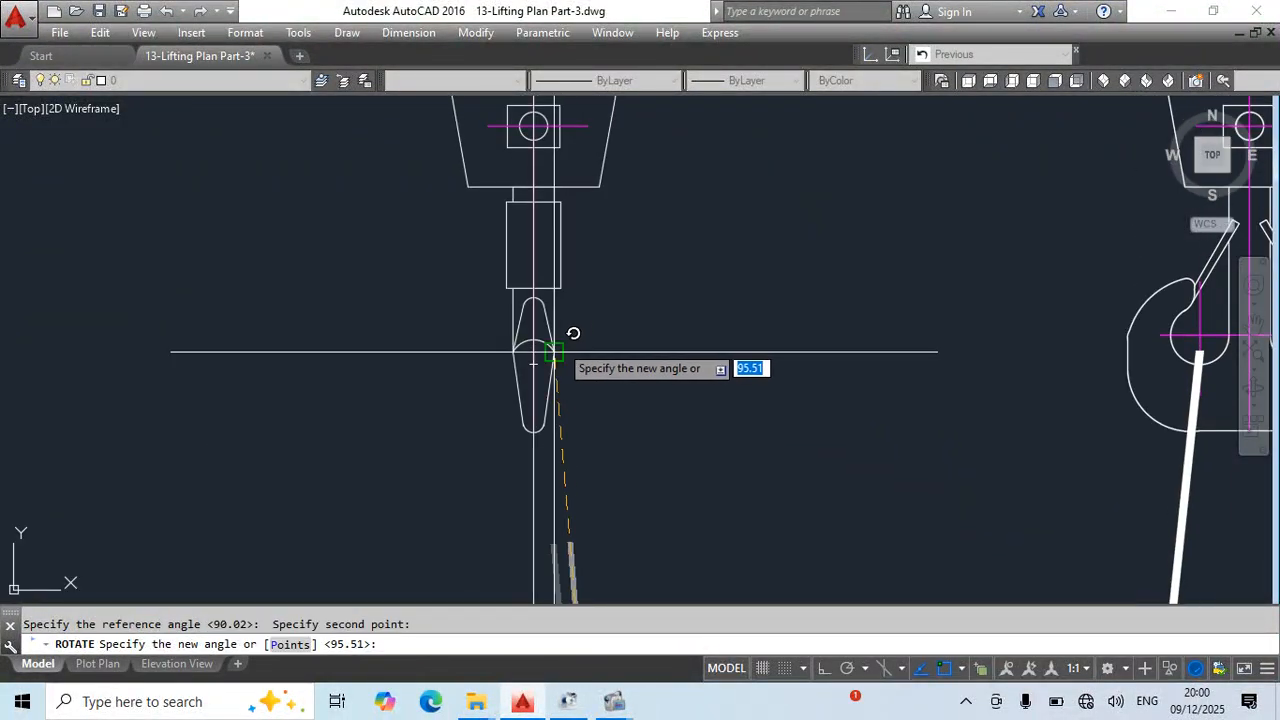
pyautogui.click(553, 352)
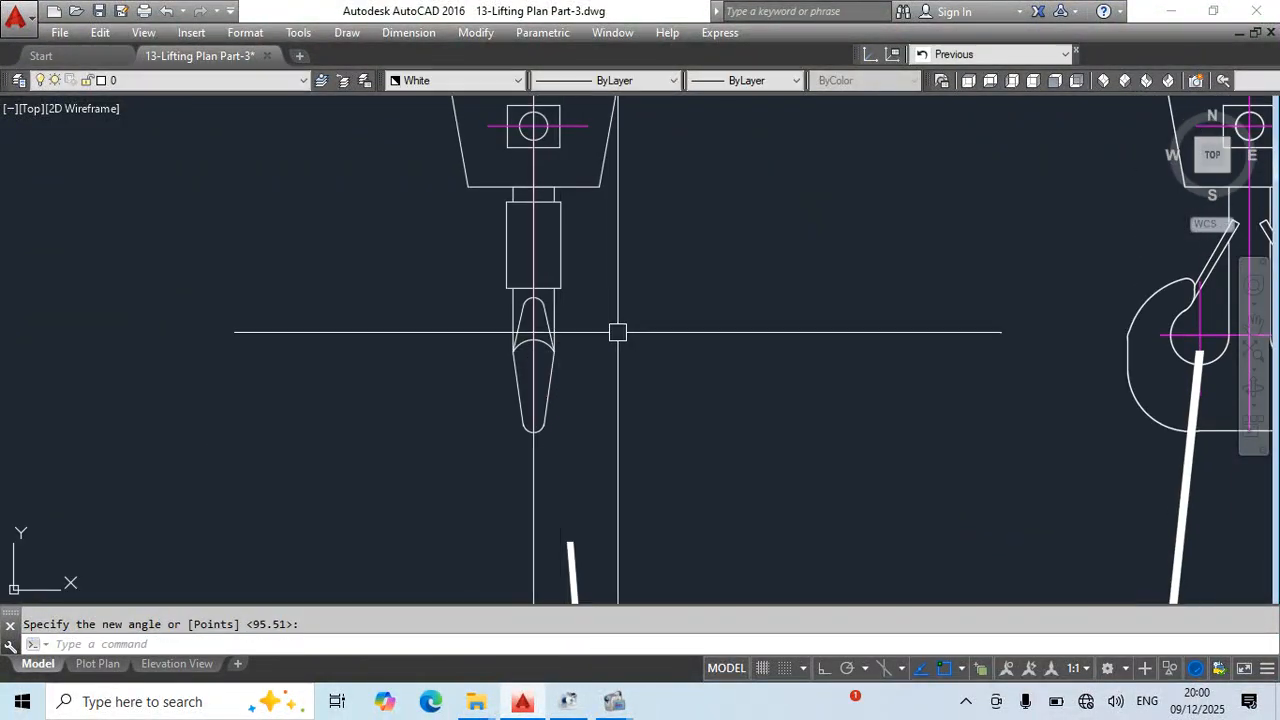
# - Stretch the white sling's upper end onto the right edge of the middle crane hook
pyautogui.scroll(-4, 610, 380)
pyautogui.click(593, 395)
pyautogui.scroll(4, 579, 317)
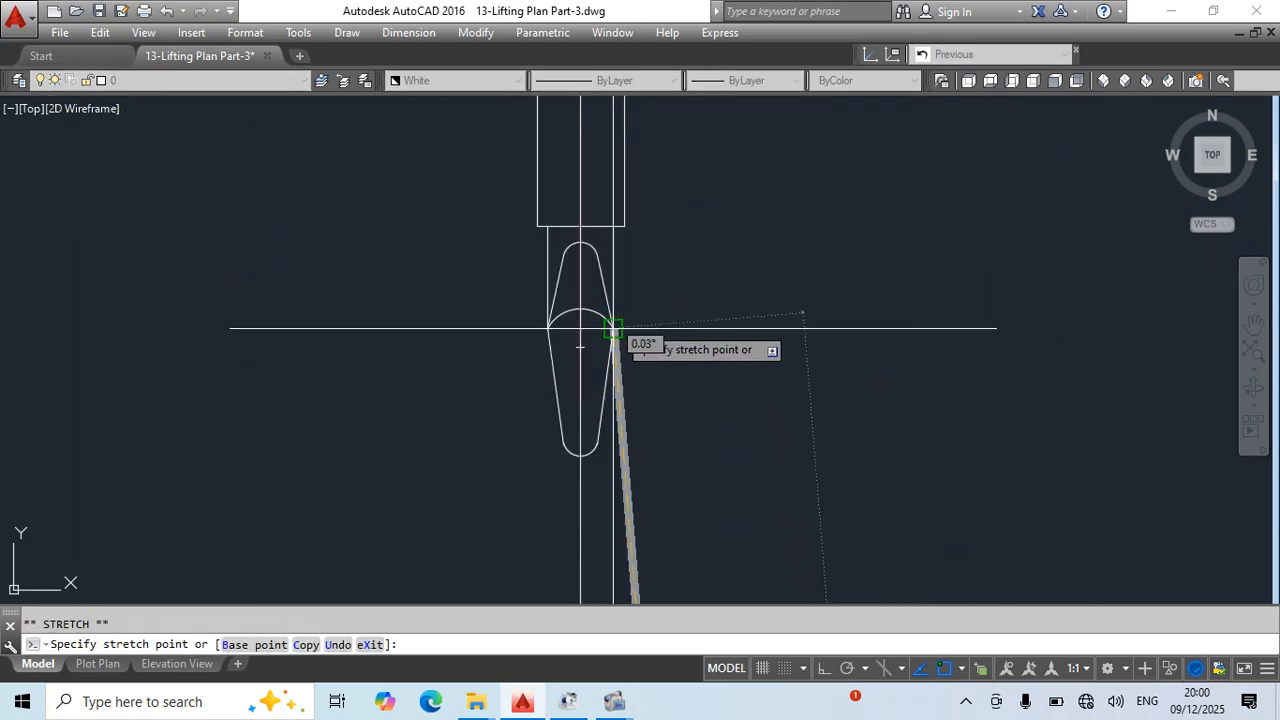
pyautogui.click(613, 329)
pyautogui.press('Escape')
# - Move the blue sling's eye loop onto the lower hook of the middle view's tilted chain block
pyautogui.scroll(-5, 612, 294)
pyautogui.moveTo(611, 294); pyautogui.dragTo(591, 185, button='middle')
pyautogui.scroll(4, 614, 451)
pyautogui.click(614, 451)
pyautogui.scroll(5, 610, 455)
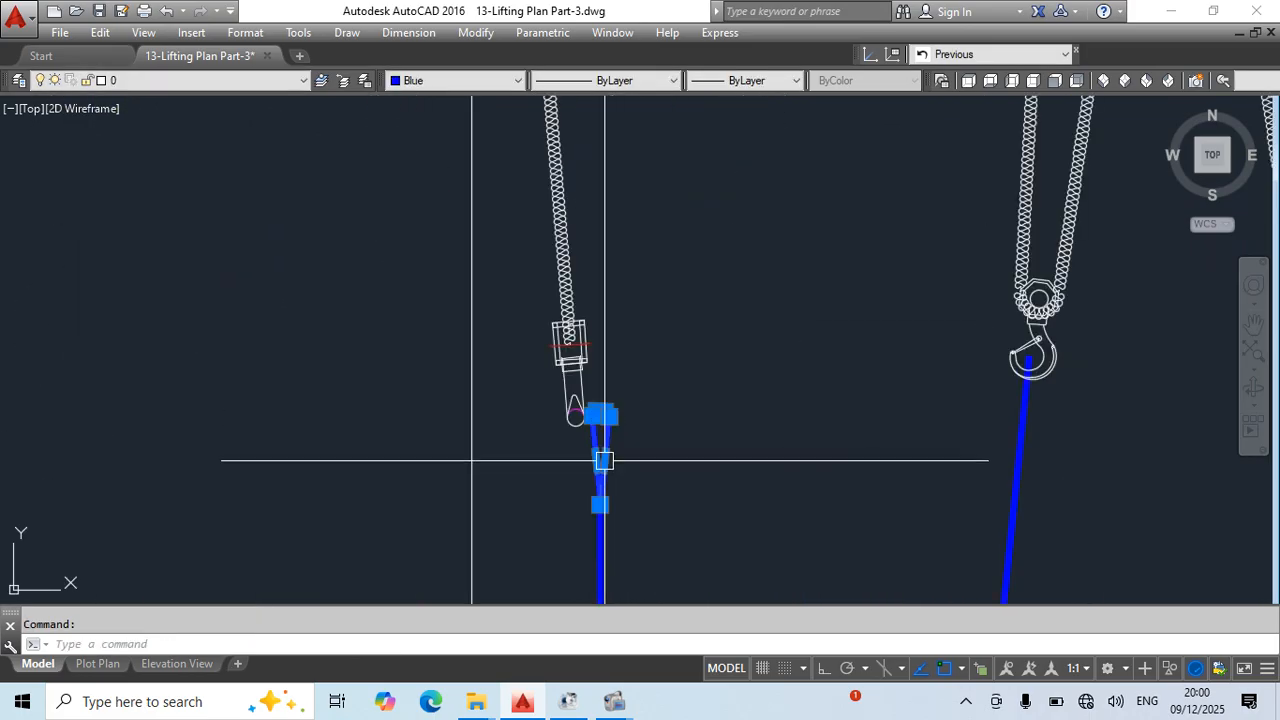
pyautogui.write('m')
pyautogui.press('Return')
pyautogui.click(617, 422)
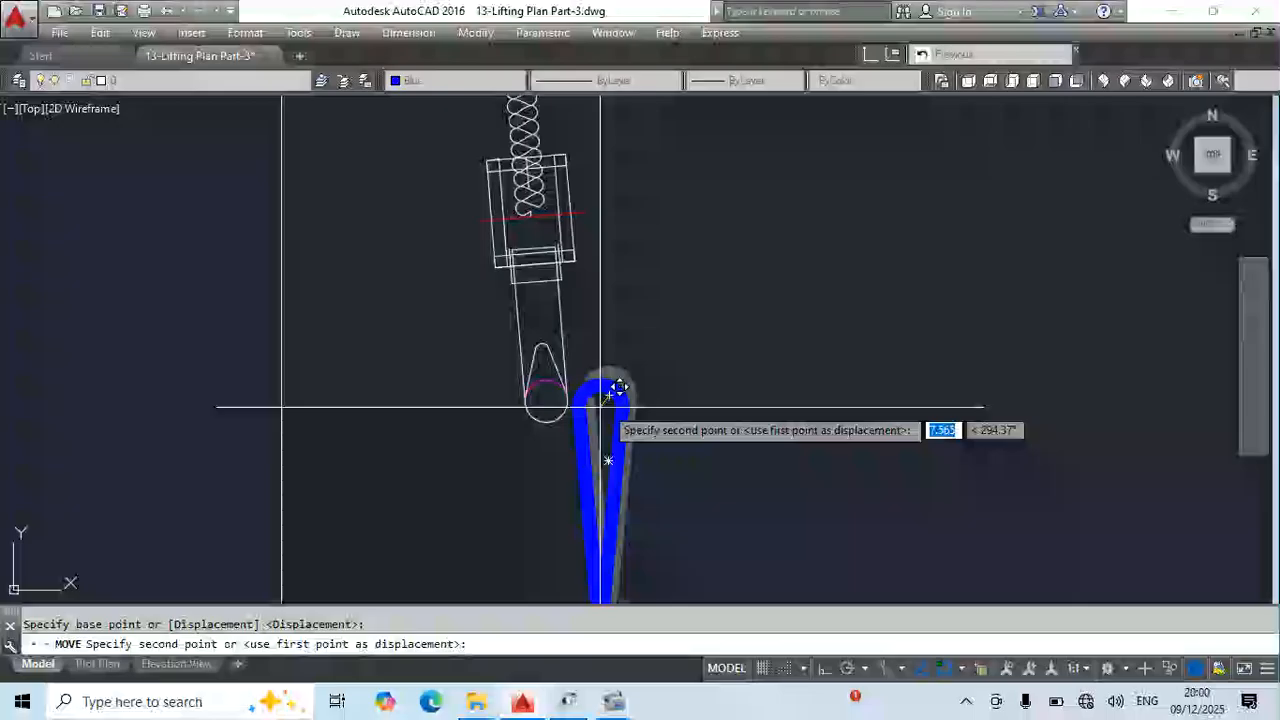
pyautogui.click(550, 438)
pyautogui.click(523, 517)
pyautogui.moveTo(577, 495); pyautogui.dragTo(537, 426, button='middle')
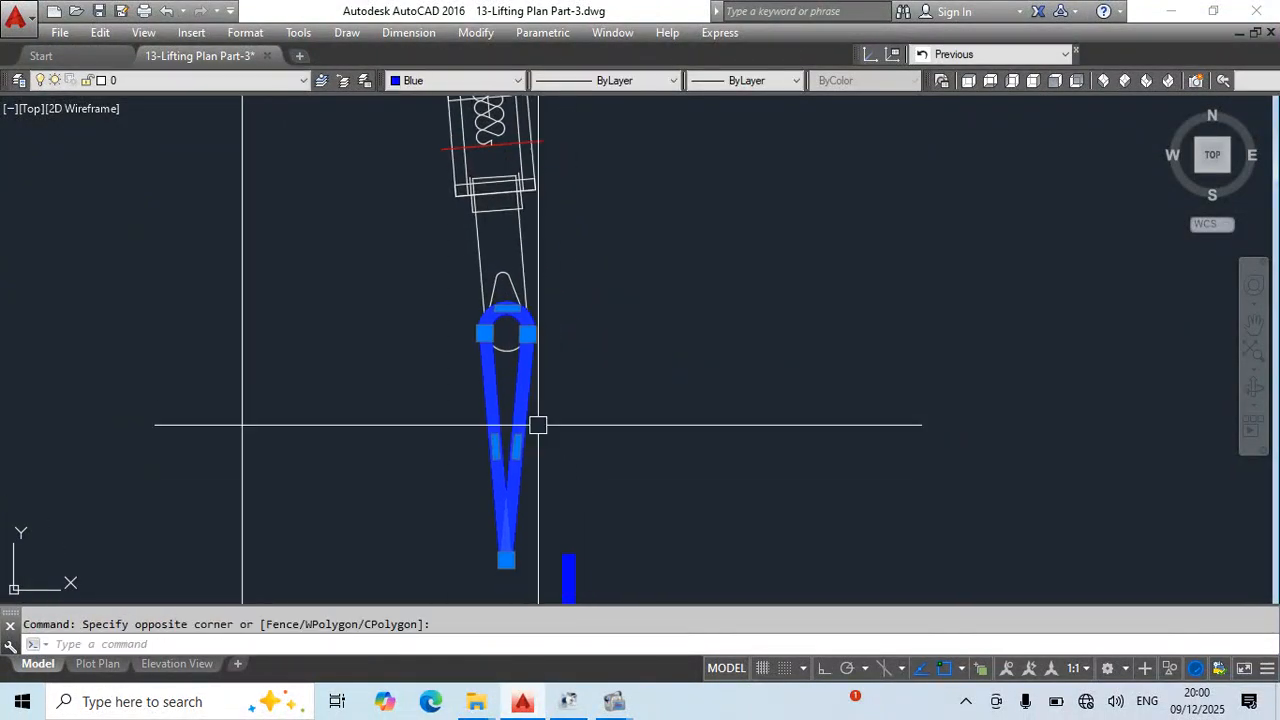
pyautogui.scroll(2, 526, 320)
pyautogui.write('o')
pyautogui.press('Return')
pyautogui.press('Return')
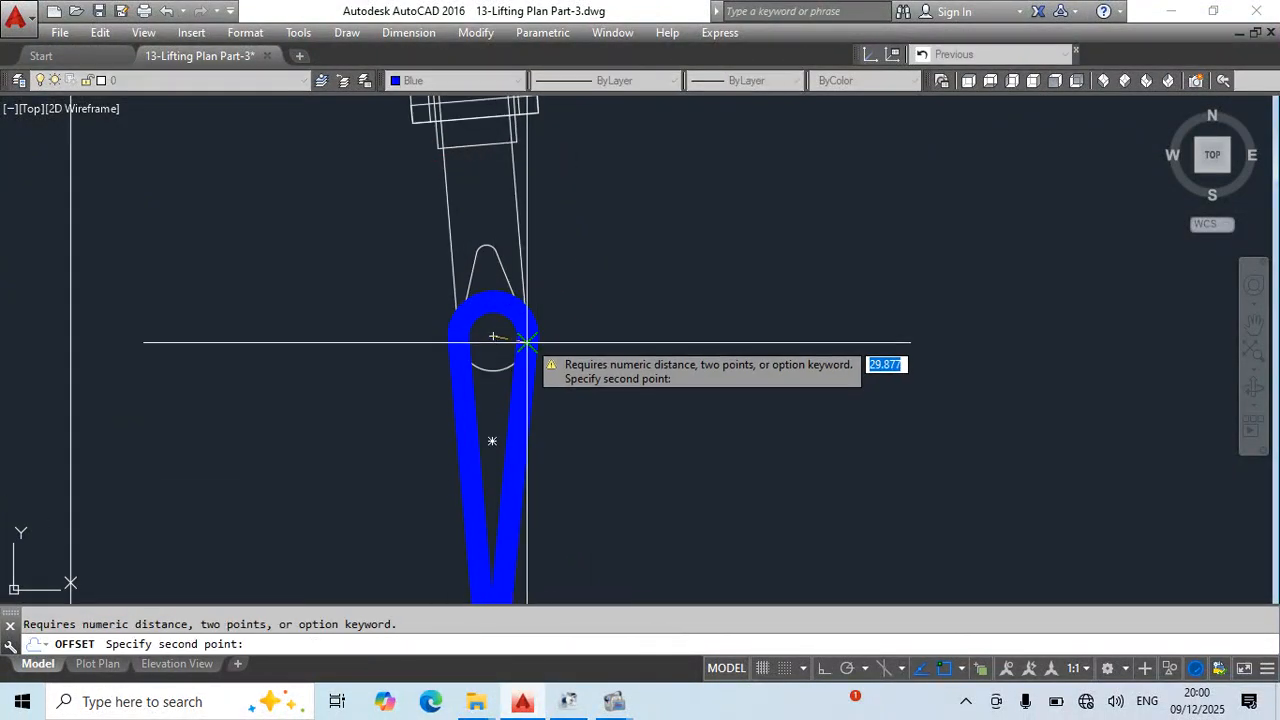
pyautogui.click(494, 336)
pyautogui.moveTo(546, 418); pyautogui.dragTo(557, 292, button='middle')
pyautogui.moveTo(500, 487); pyautogui.dragTo(529, 355, button='middle')
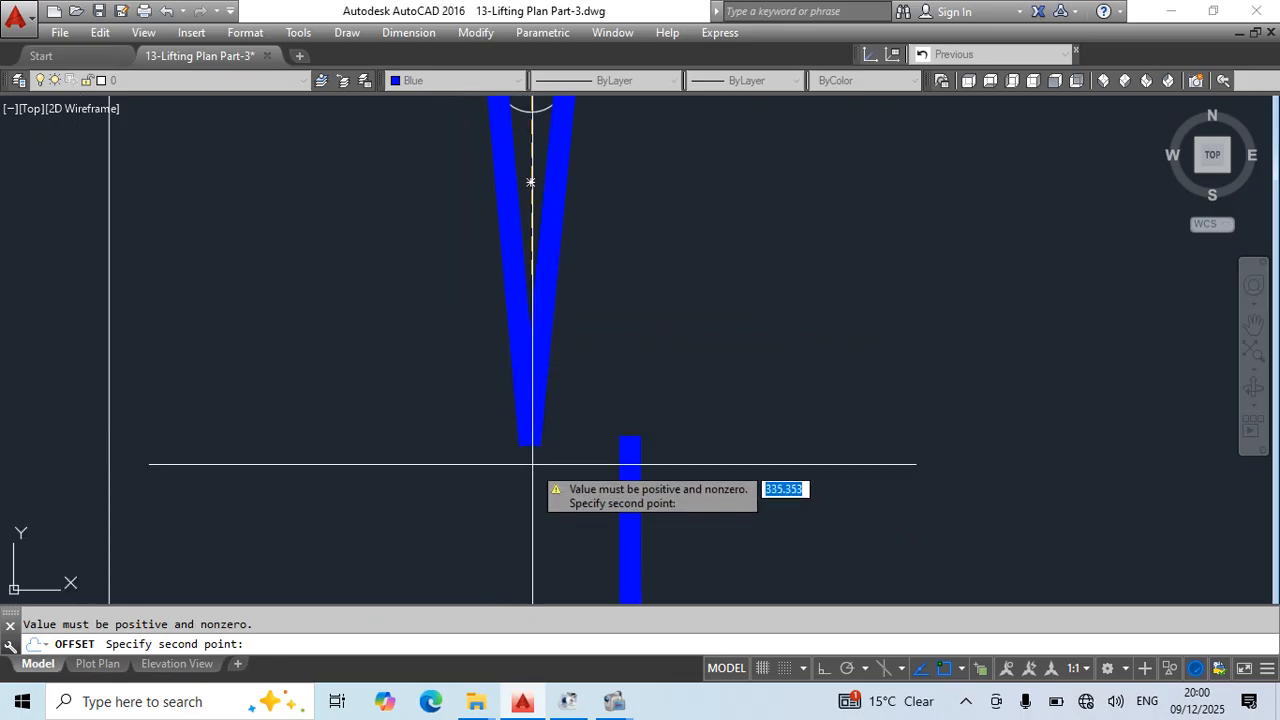
pyautogui.click(530, 450)
pyautogui.scroll(-5, 654, 408)
pyautogui.press('Escape')
# - Rotate the blue eye loop about the chain block hook's centre by reference, aiming its lower tip at the sling's end on the pipe
pyautogui.click(636, 362)
pyautogui.scroll(4, 657, 370)
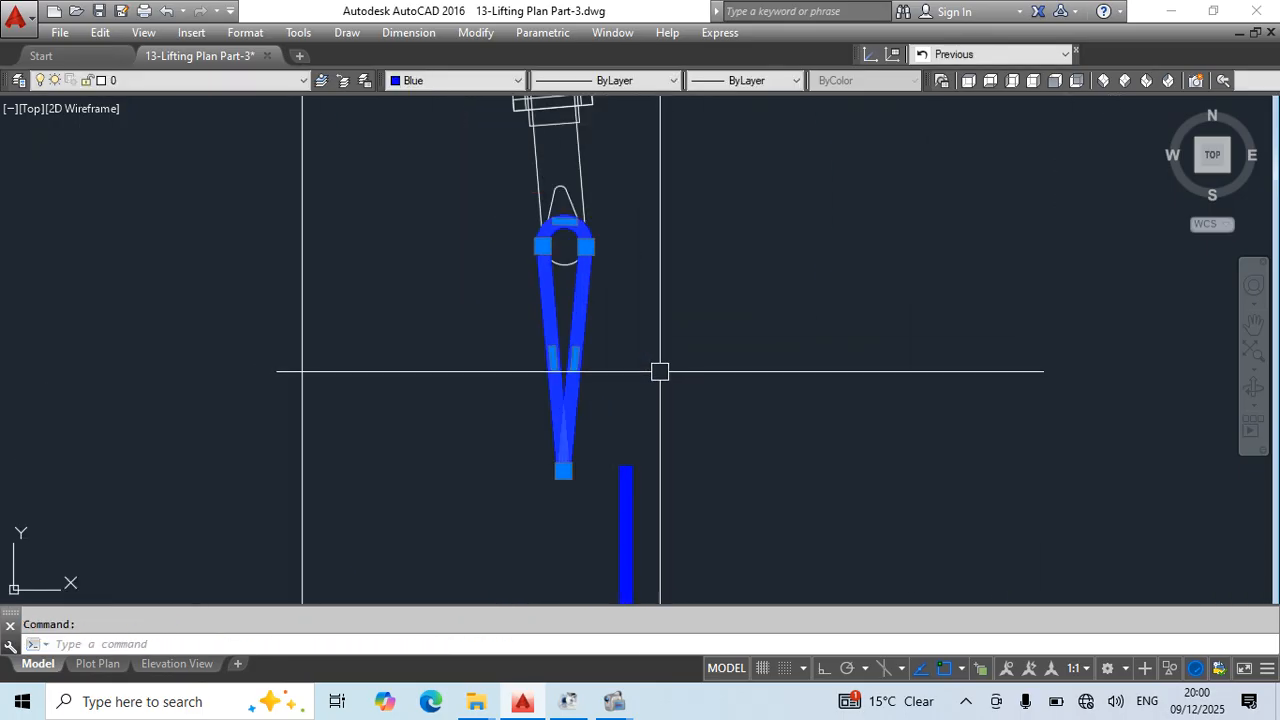
pyautogui.write('o')
pyautogui.press('Return')
pyautogui.scroll(3, 660, 378)
pyautogui.click(548, 230)
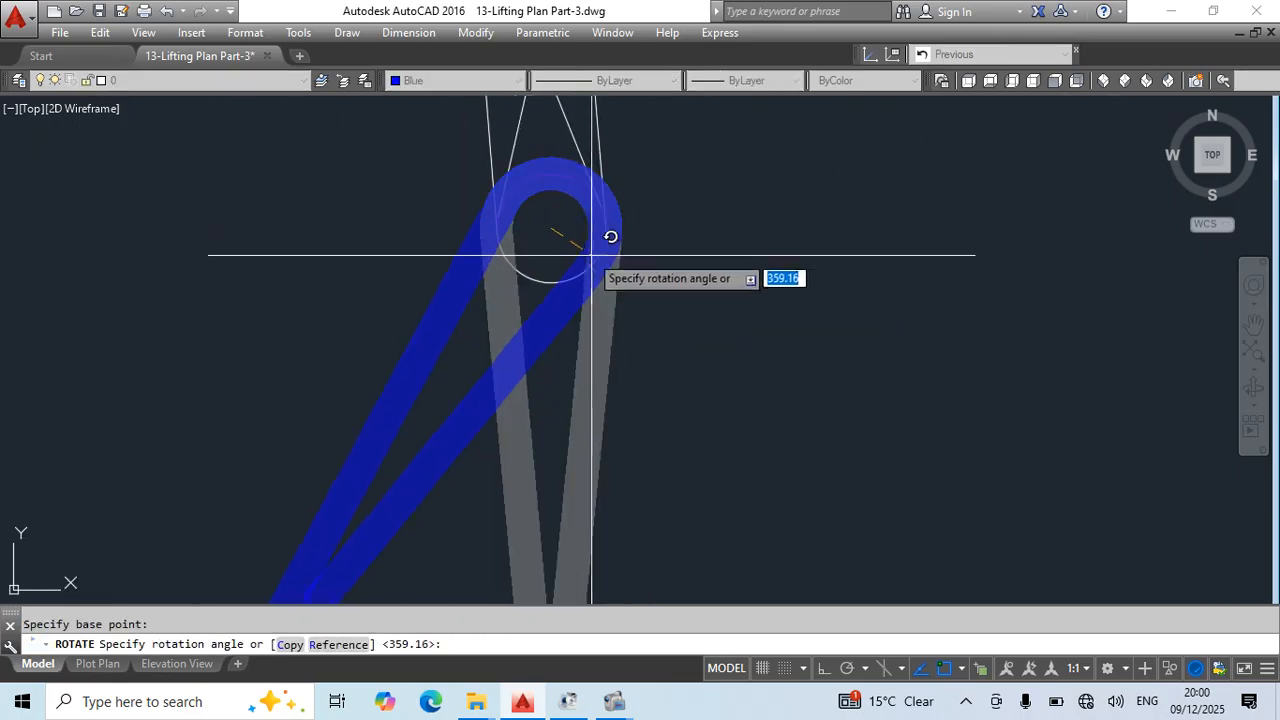
pyautogui.write('r')
pyautogui.press('Return')
pyautogui.click(558, 256)
pyautogui.scroll(-6, 600, 370)
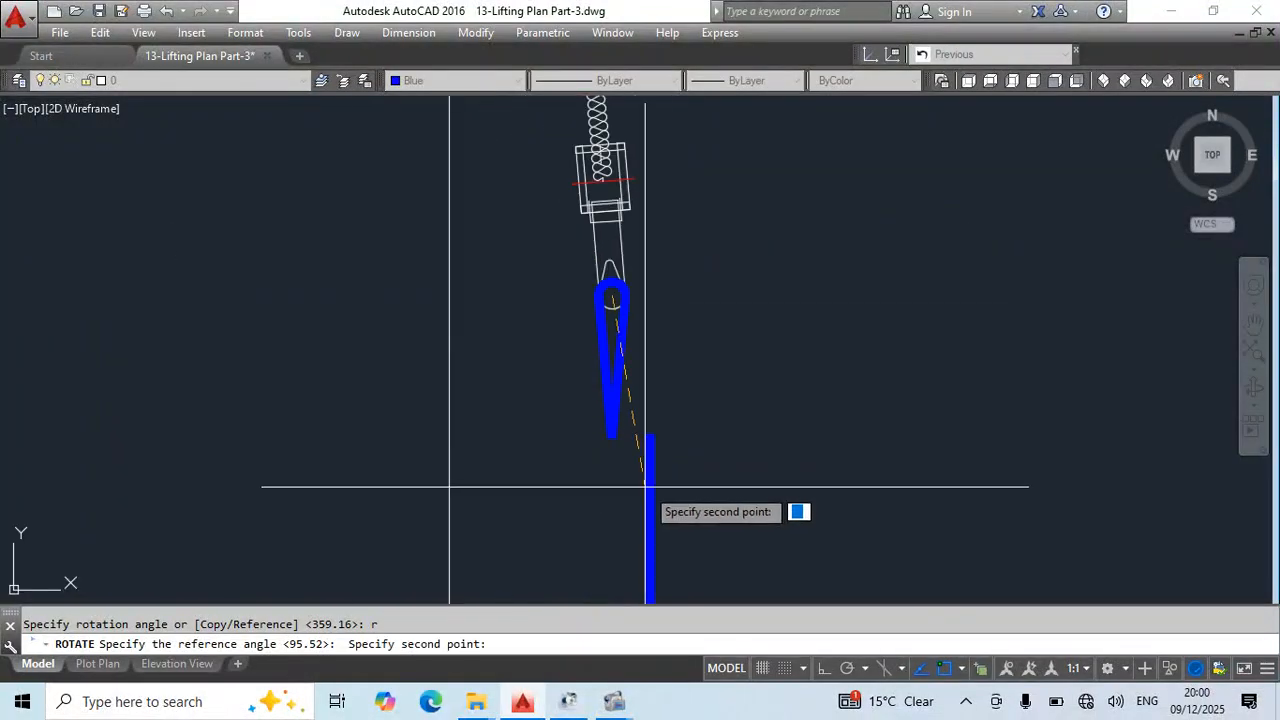
pyautogui.click(611, 437)
pyautogui.scroll(-3, 623, 286)
pyautogui.scroll(6, 634, 363)
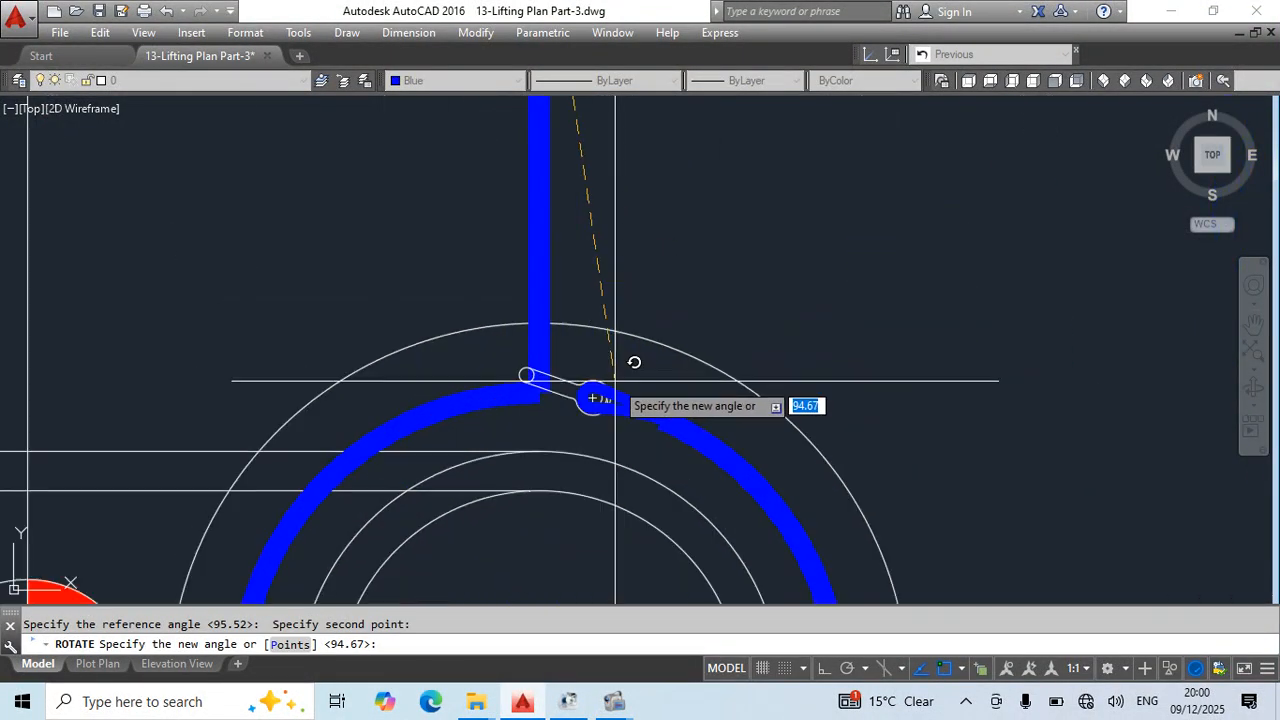
pyautogui.click(490, 401)
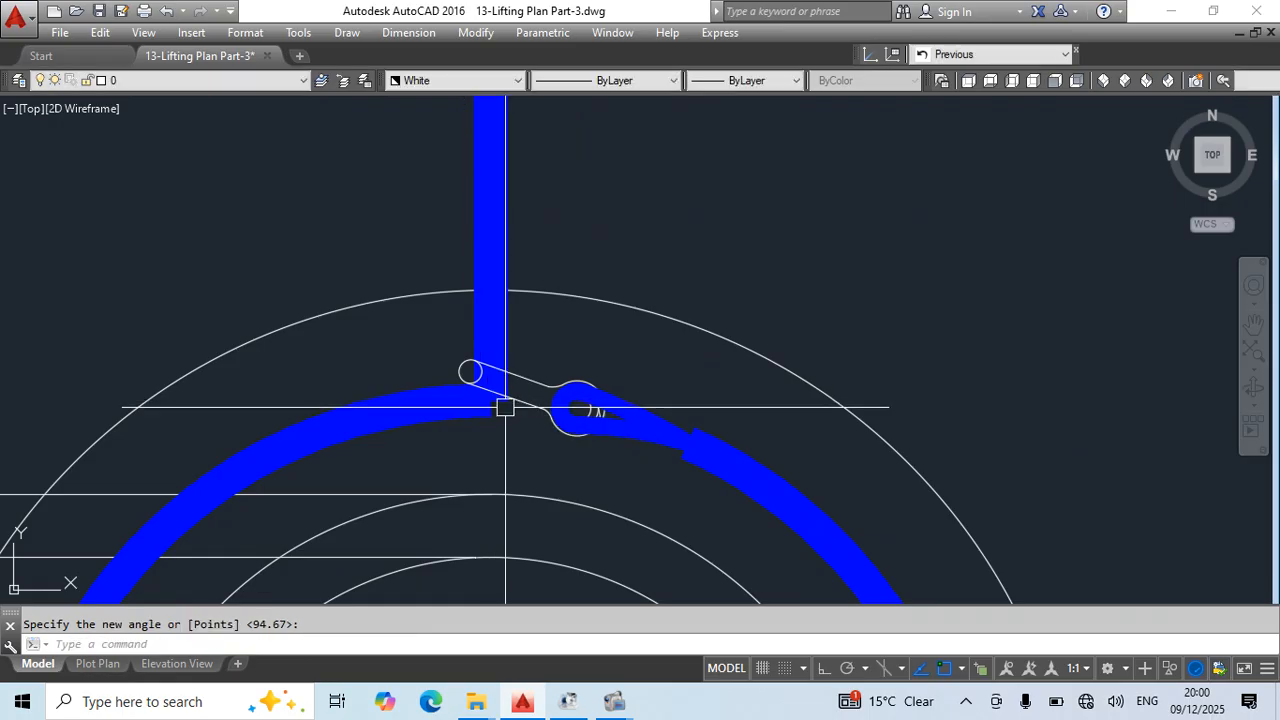
# - Stretch the upper end of the middle view's straight blue sling onto the lower tip of its eye loop
pyautogui.press('Escape')
pyautogui.scroll(-7, 560, 280)
pyautogui.scroll(5, 540, 110)
pyautogui.scroll(-4, 674, 304)
pyautogui.moveTo(726, 257); pyautogui.dragTo(723, 381, button='middle')
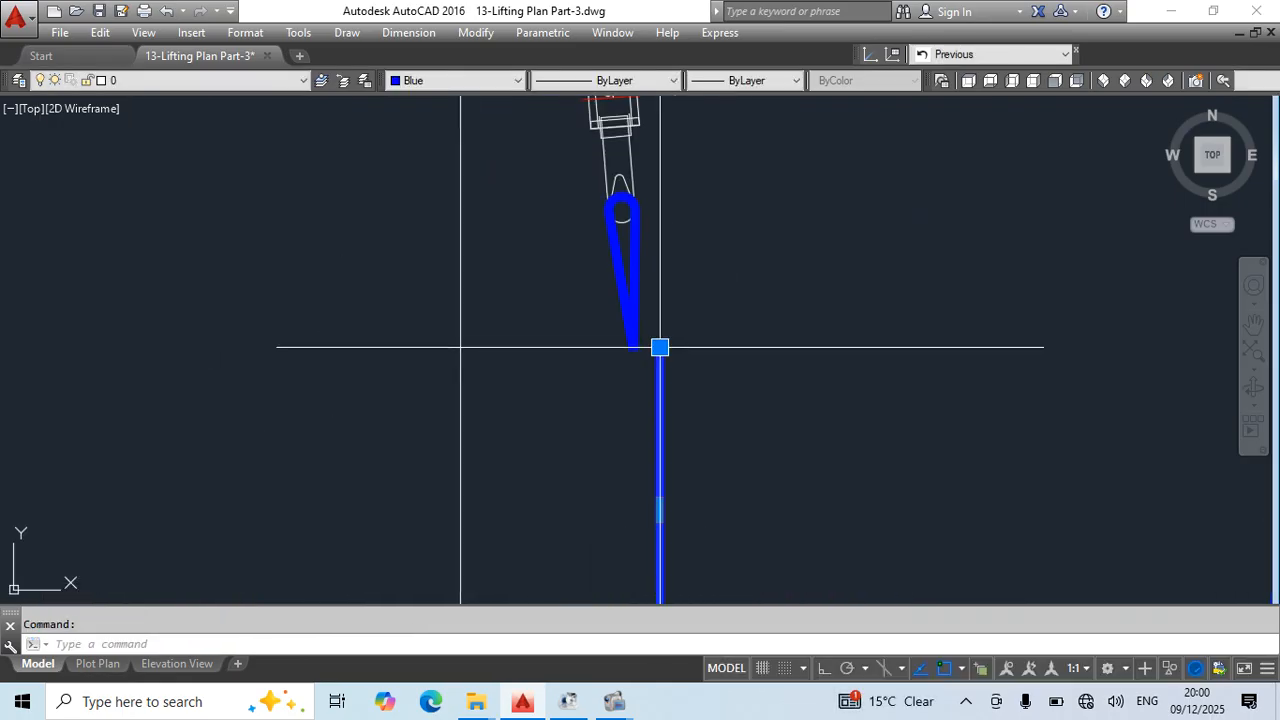
pyautogui.click(660, 347)
pyautogui.press('Escape')
pyautogui.scroll(-4, 634, 257)
pyautogui.scroll(5, 660, 400)
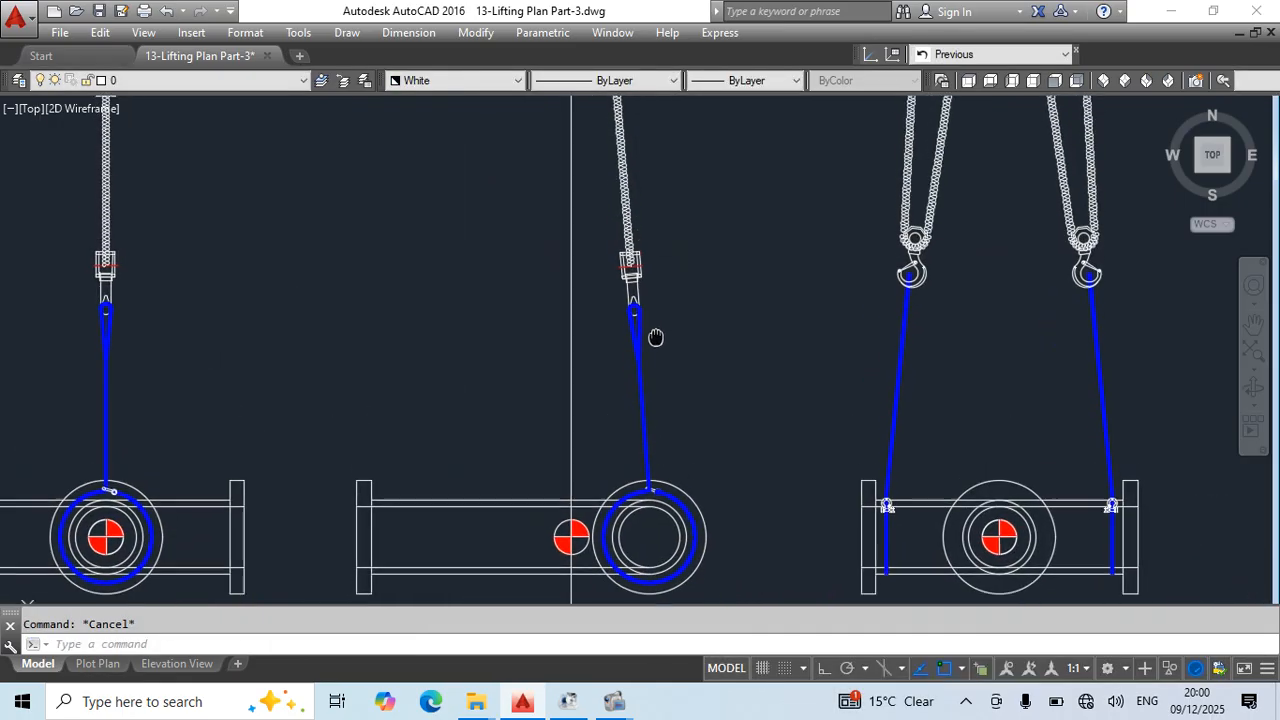
# - Start a polyline at the white sling's upper end on the middle crane hook and draw an arc across to the hook's left edge
pyautogui.moveTo(624, 256); pyautogui.dragTo(620, 463, button='middle')
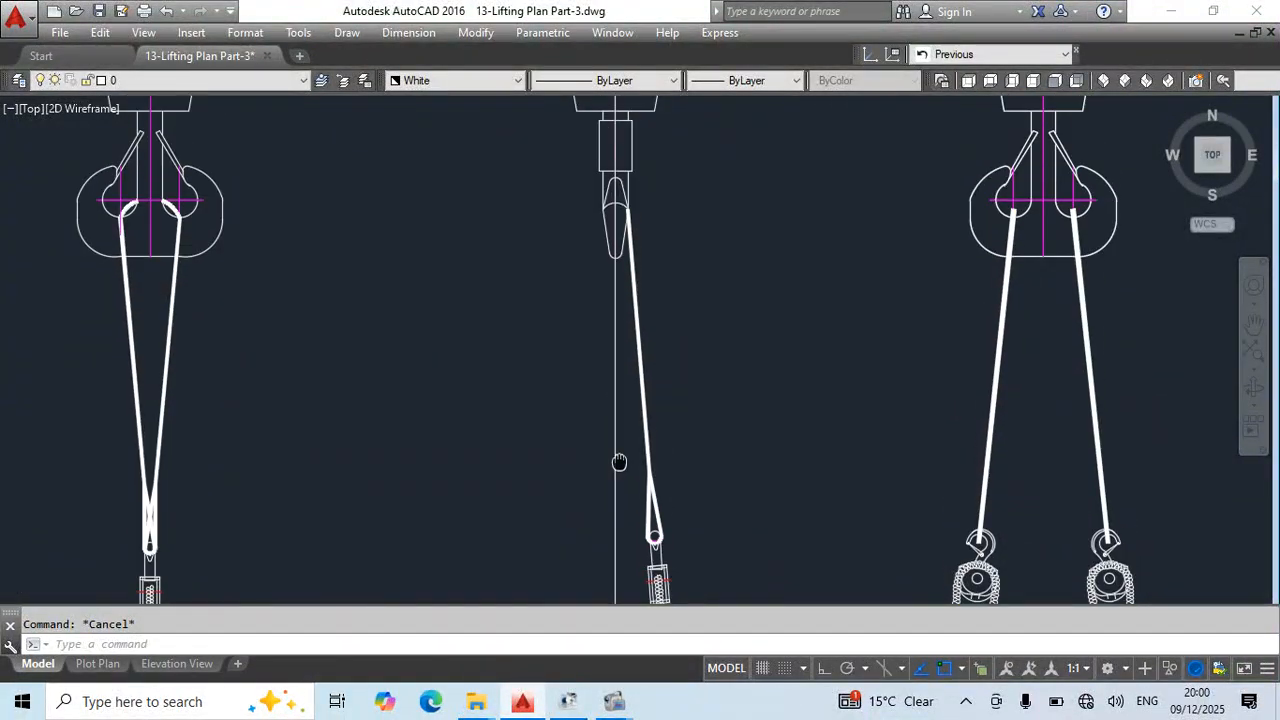
pyautogui.moveTo(666, 366); pyautogui.dragTo(643, 294, button='middle')
pyautogui.write('p')
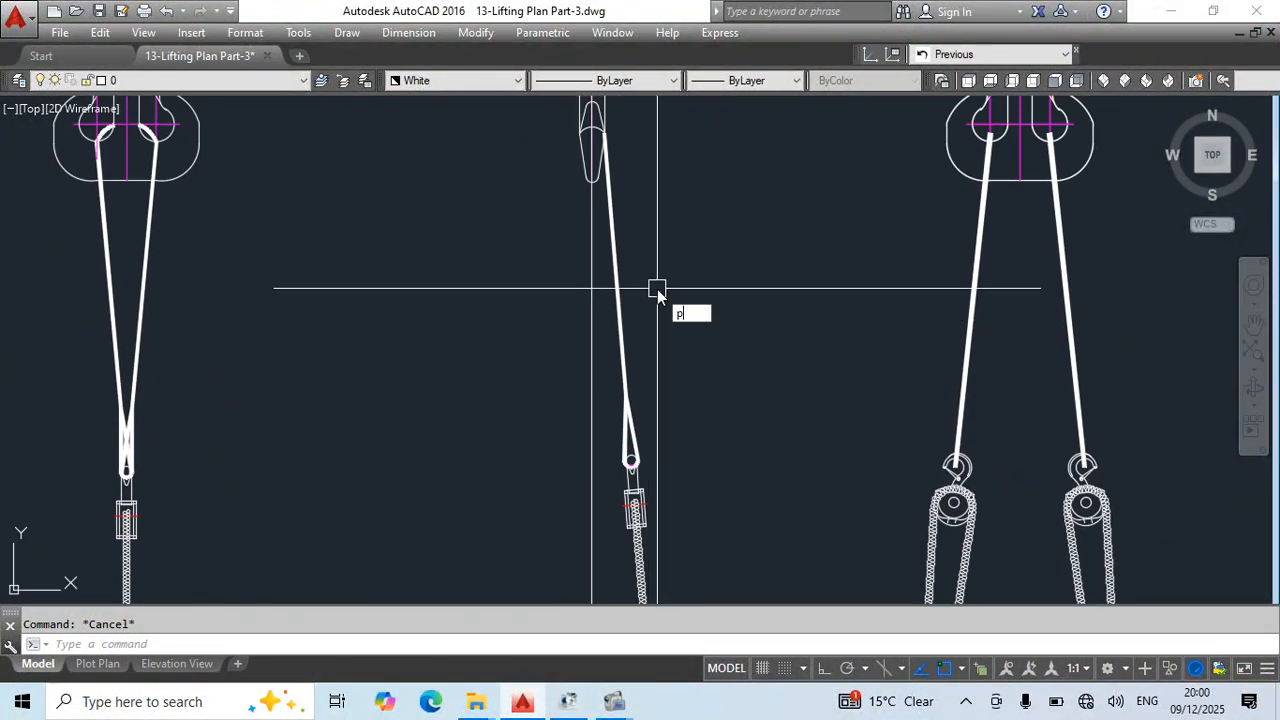
pyautogui.write('l')
pyautogui.press('Return')
pyautogui.scroll(4, 660, 270)
pyautogui.click(697, 260)
pyautogui.write('a')
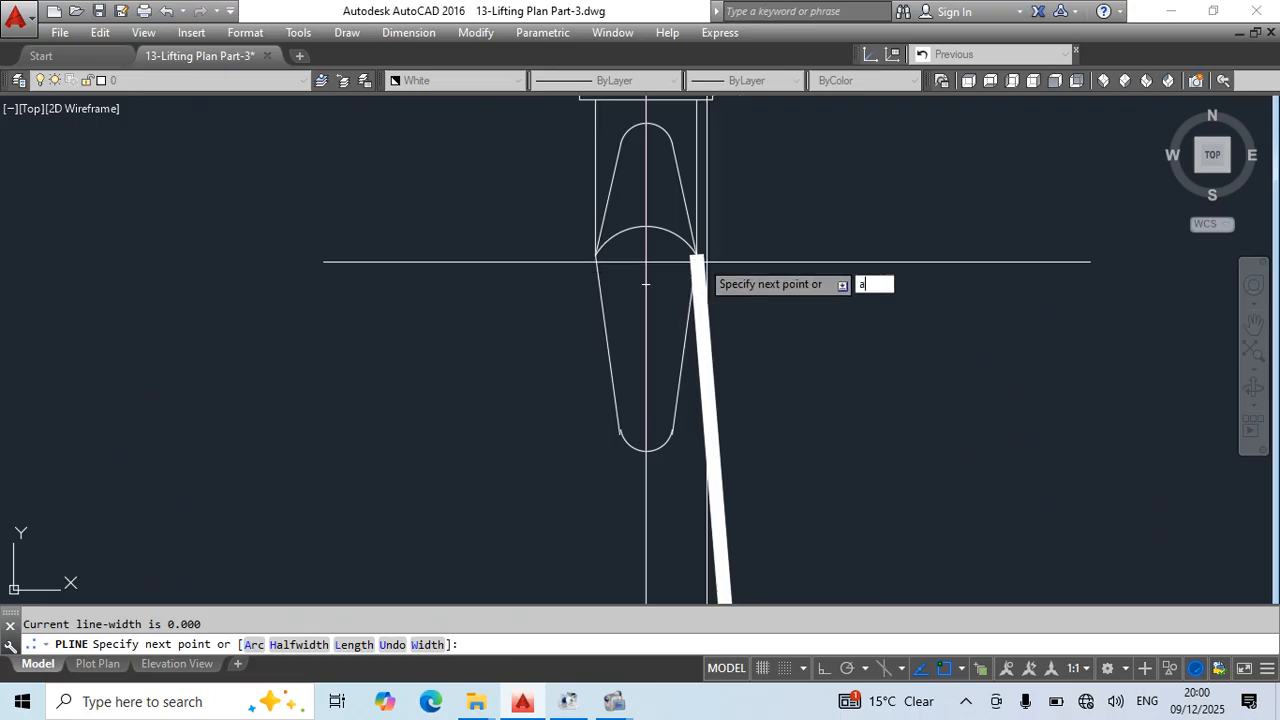
pyautogui.press('Return')
pyautogui.click(595, 248)
# - Continue the polyline straight down along the hook's tapered left edge and on to the centre of the chain block's upper hook
pyautogui.write('l')
pyautogui.press('Return')
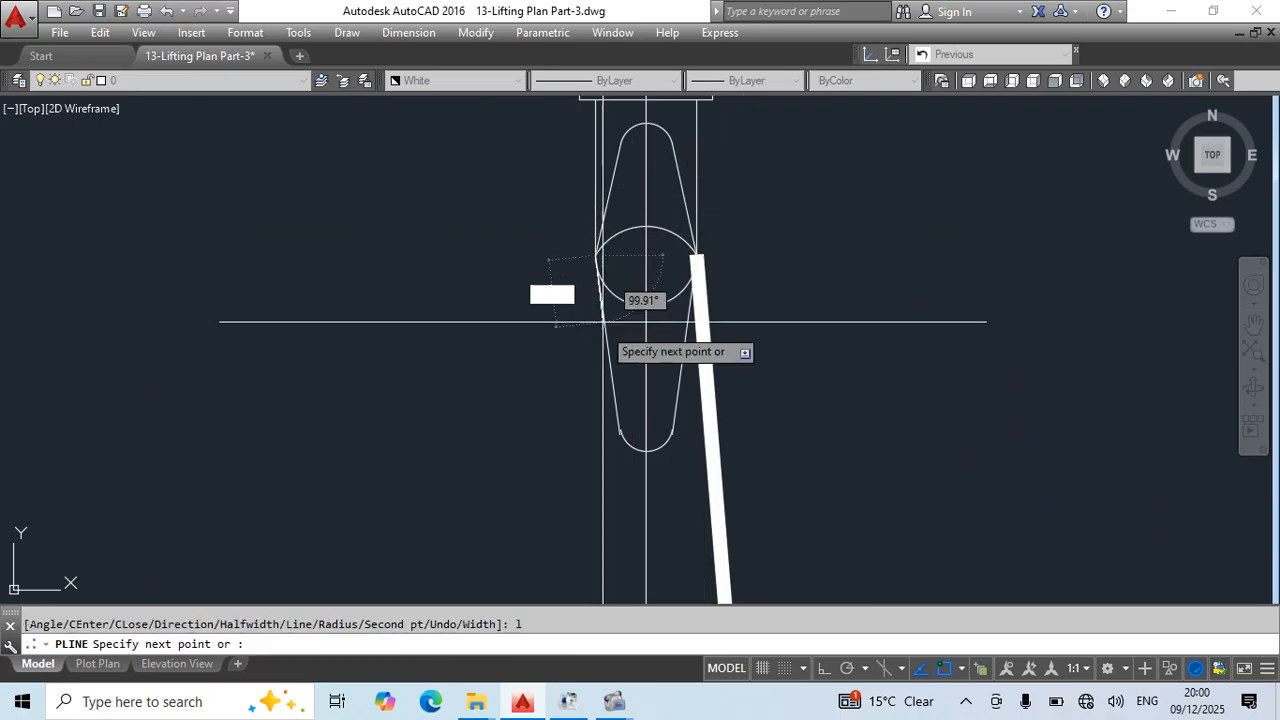
pyautogui.click(620, 413)
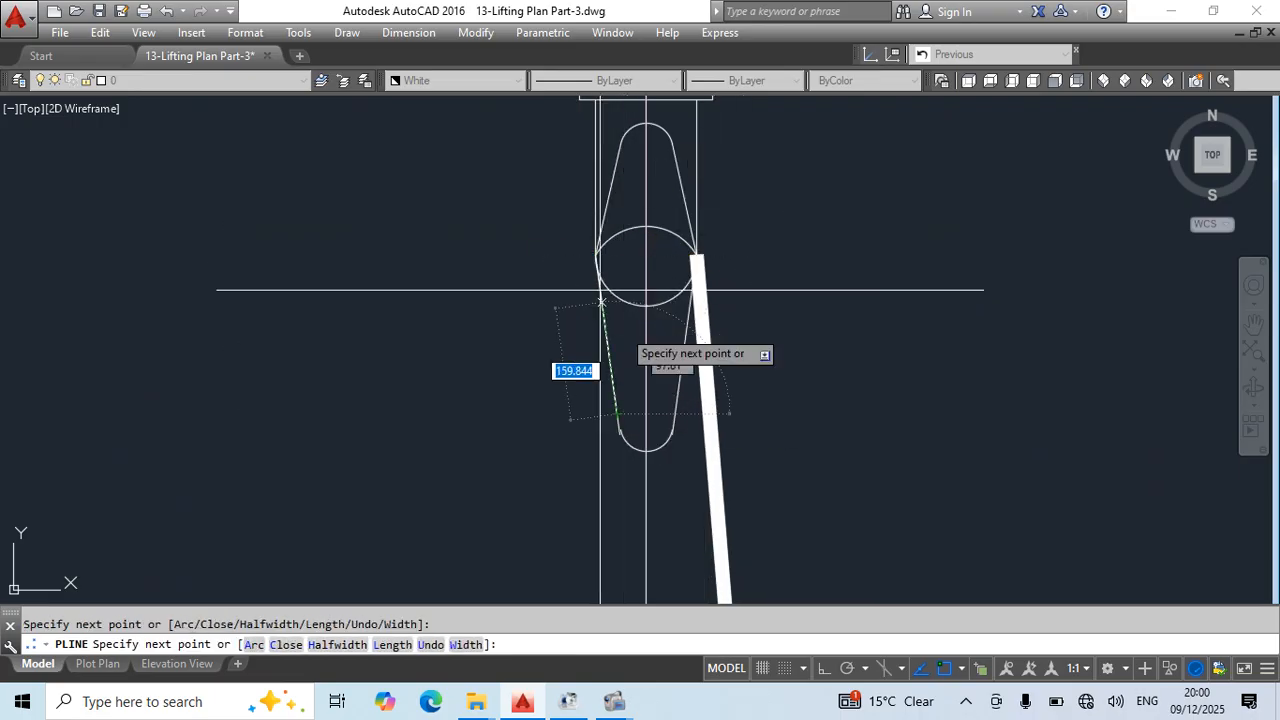
pyautogui.scroll(-6, 601, 289)
pyautogui.moveTo(674, 449); pyautogui.dragTo(656, 292, button='middle')
pyautogui.scroll(2, 617, 374)
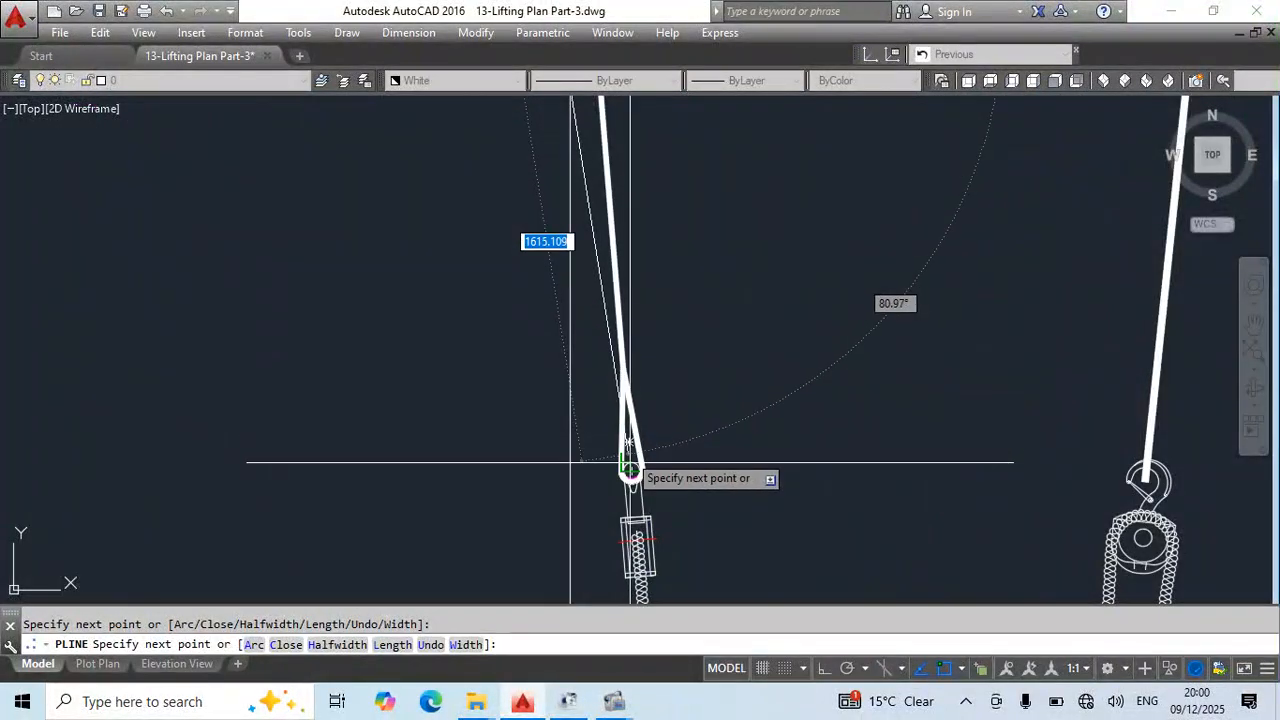
pyautogui.scroll(1, 628, 477)
pyautogui.press('Escape')
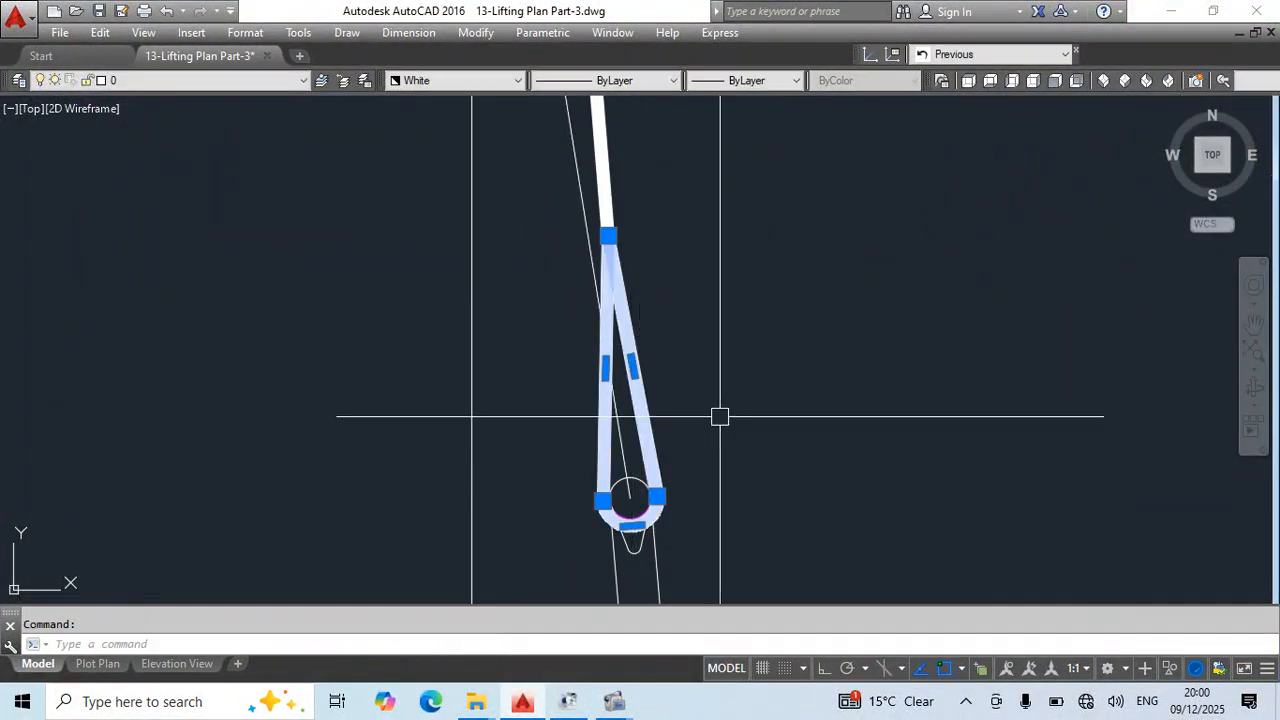
pyautogui.moveTo(720, 417); pyautogui.dragTo(735, 358, button='middle')
pyautogui.write('co')
pyautogui.press('Return')
pyautogui.click(645, 440)
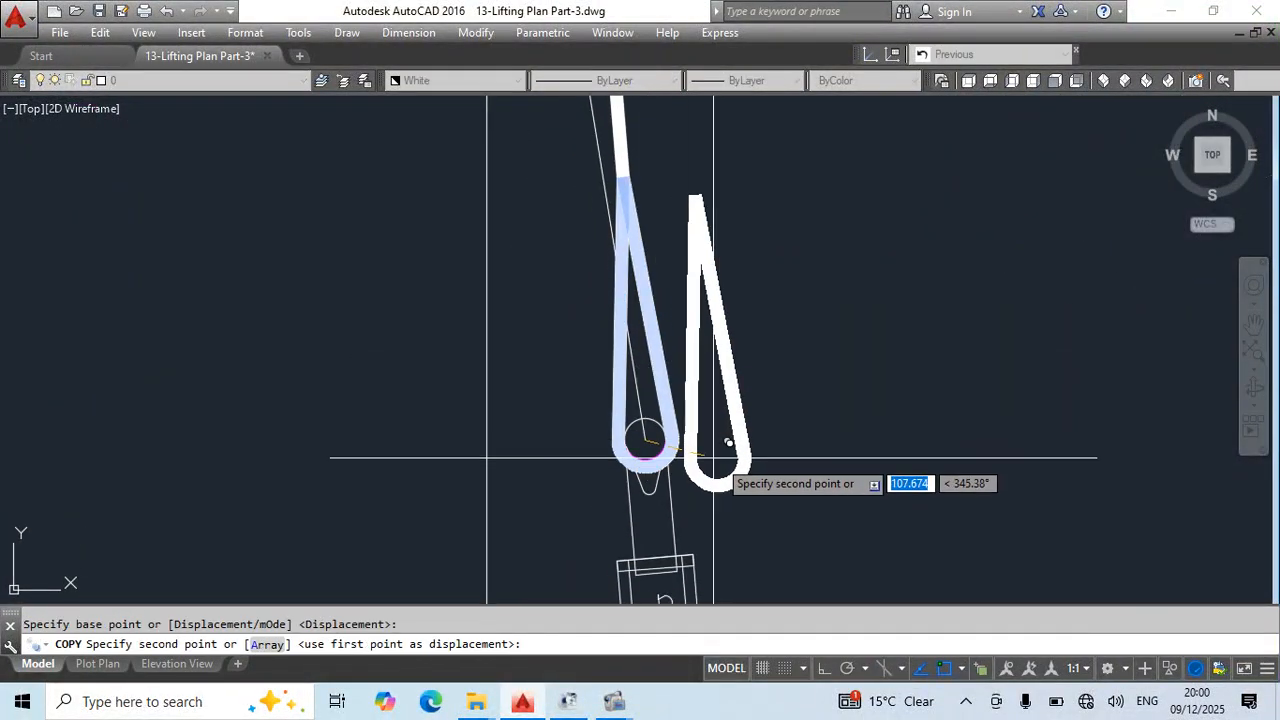
pyautogui.write('r')
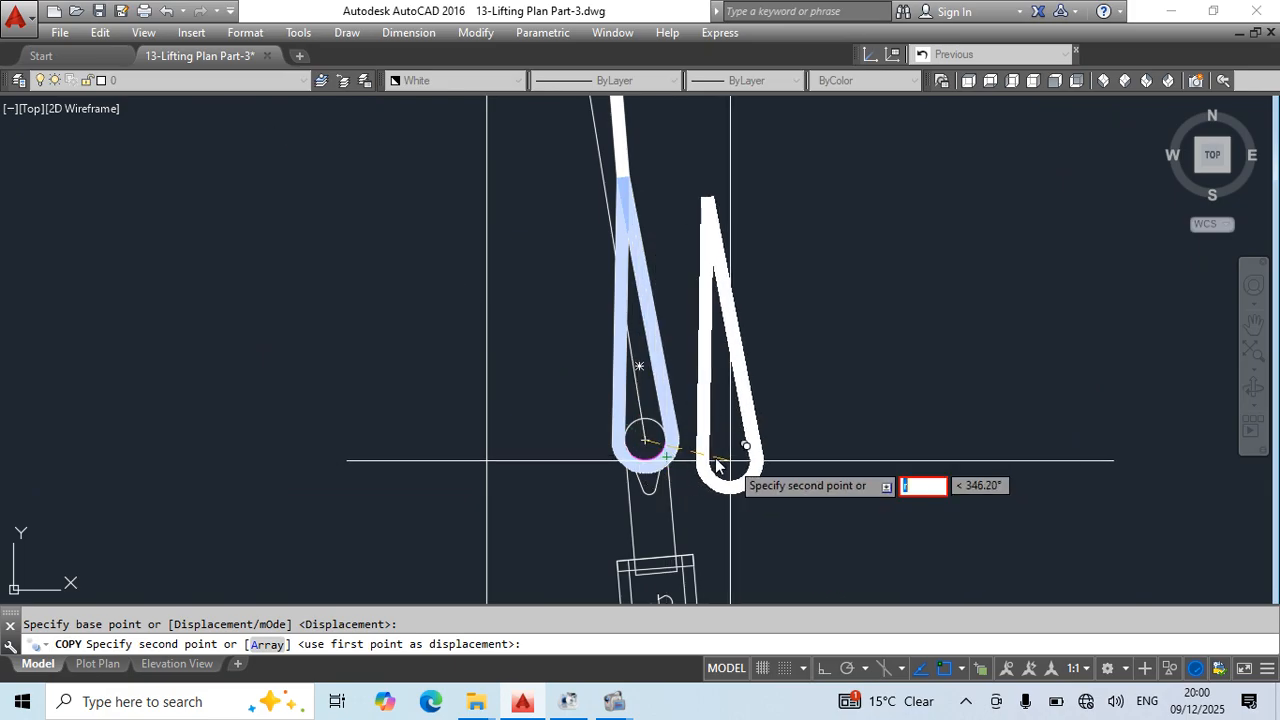
pyautogui.press('Escape')
# - Copy the middle view's white eye loop in place, using the chain block hook's centre as base point
pyautogui.write('co')
pyautogui.press('Return')
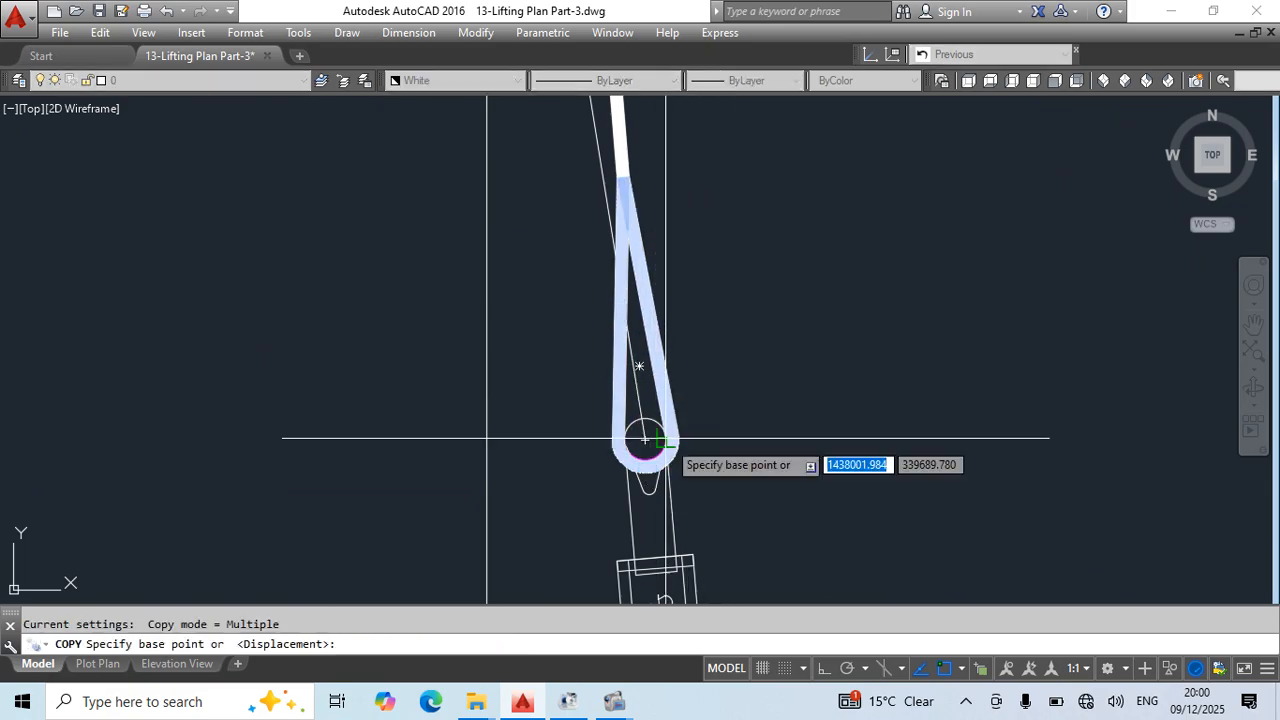
pyautogui.click(645, 440)
pyautogui.click(658, 441)
pyautogui.press('Escape')
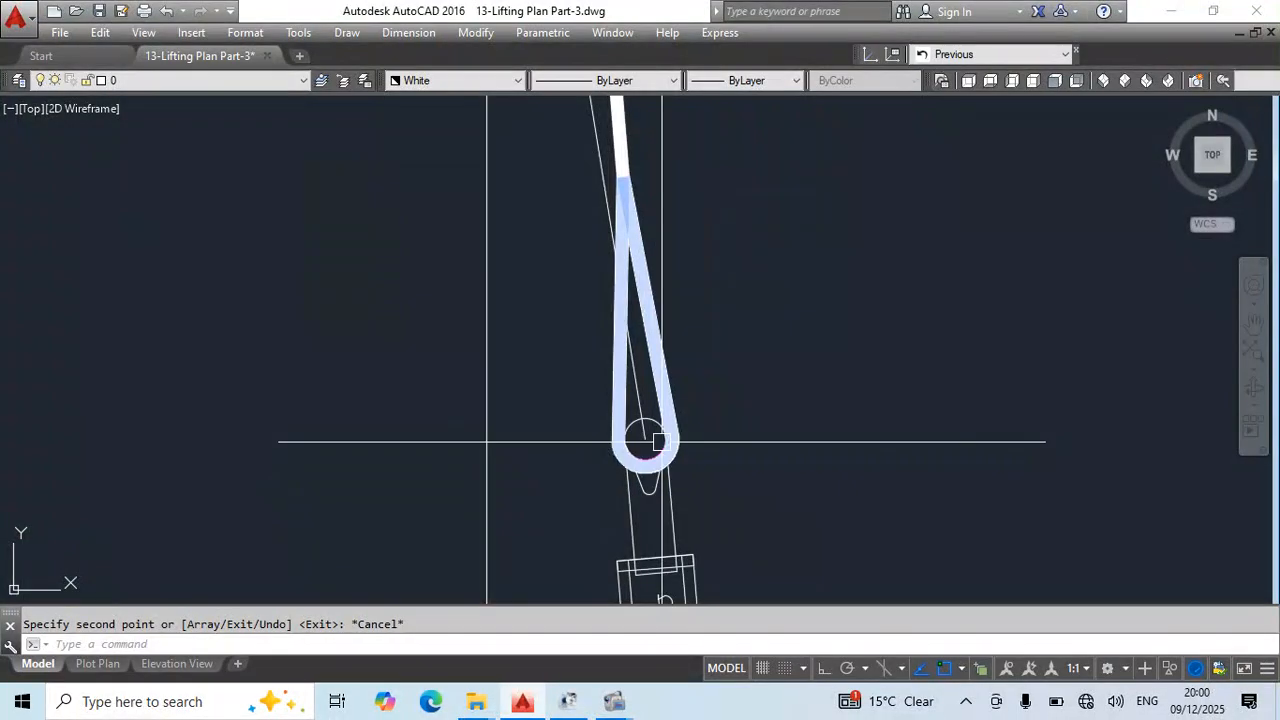
# - Rotate the copied eye loop about the chain block hook's centre by reference, aiming its upper tip along the new polyline
pyautogui.write('ro')
pyautogui.press('Return')
pyautogui.click(645, 440)
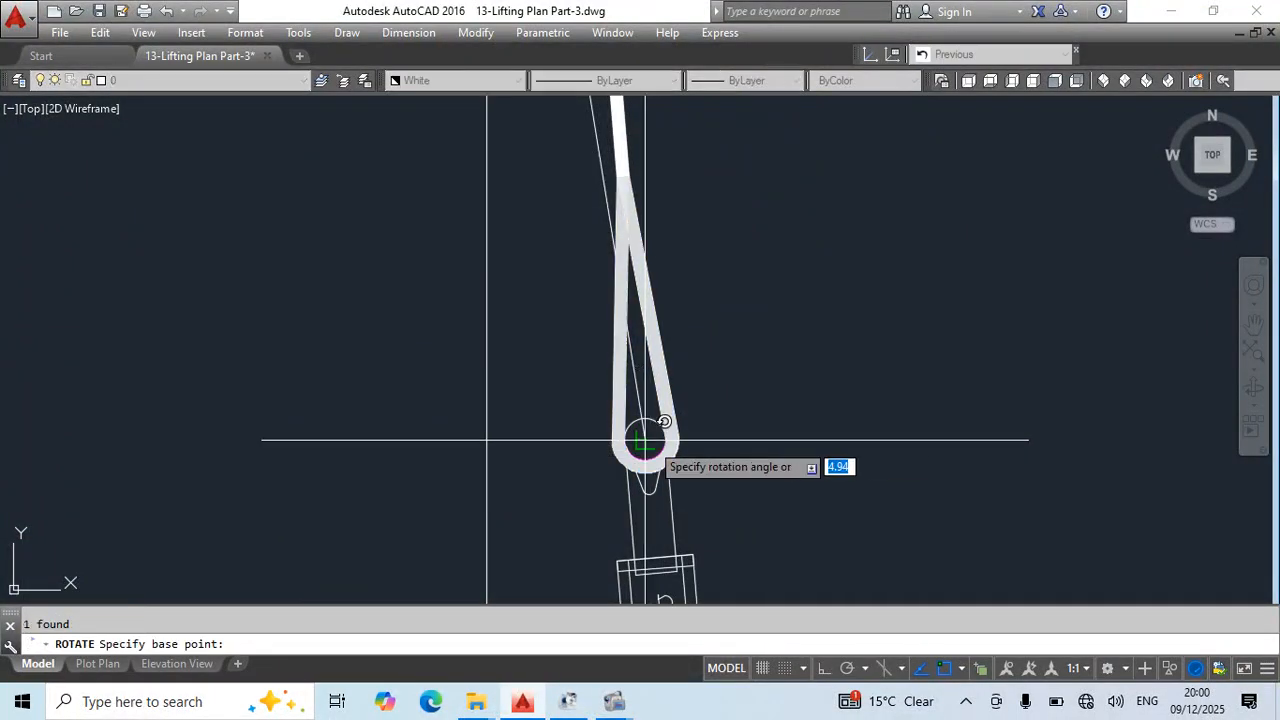
pyautogui.write('r')
pyautogui.press('Return')
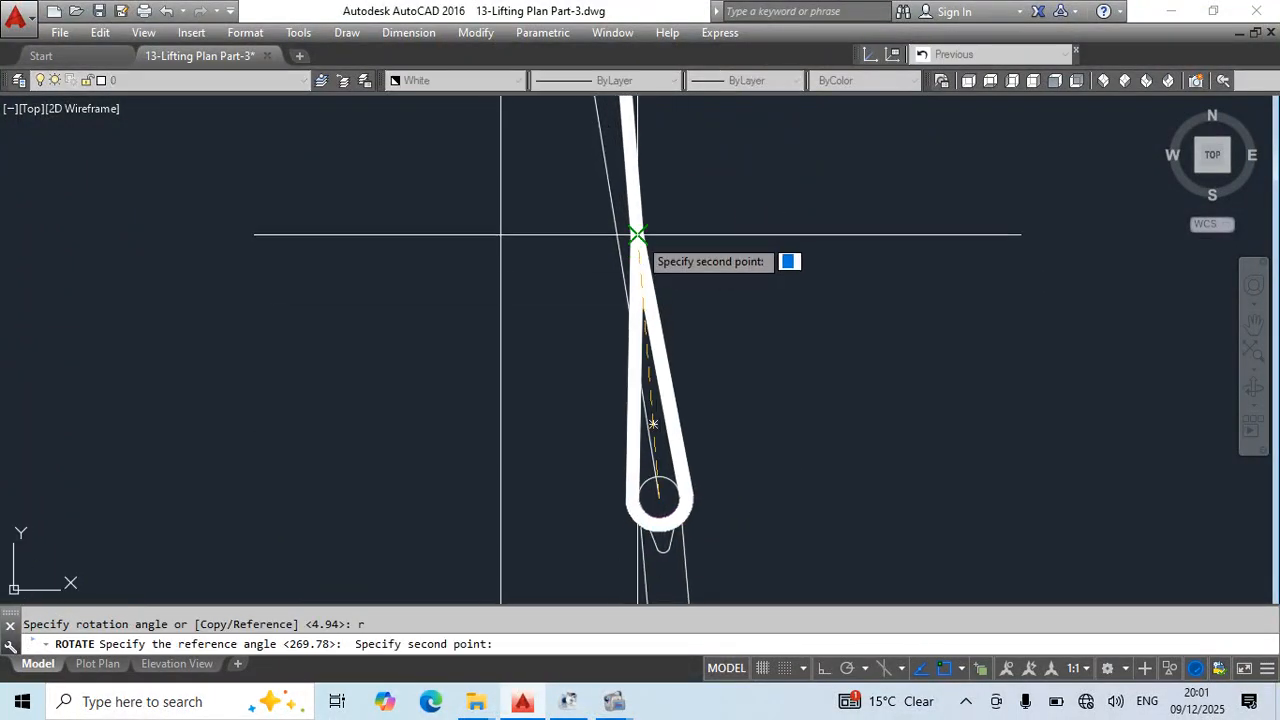
pyautogui.click(634, 231)
pyautogui.press('Escape')
pyautogui.moveTo(664, 245); pyautogui.dragTo(697, 320, button='middle')
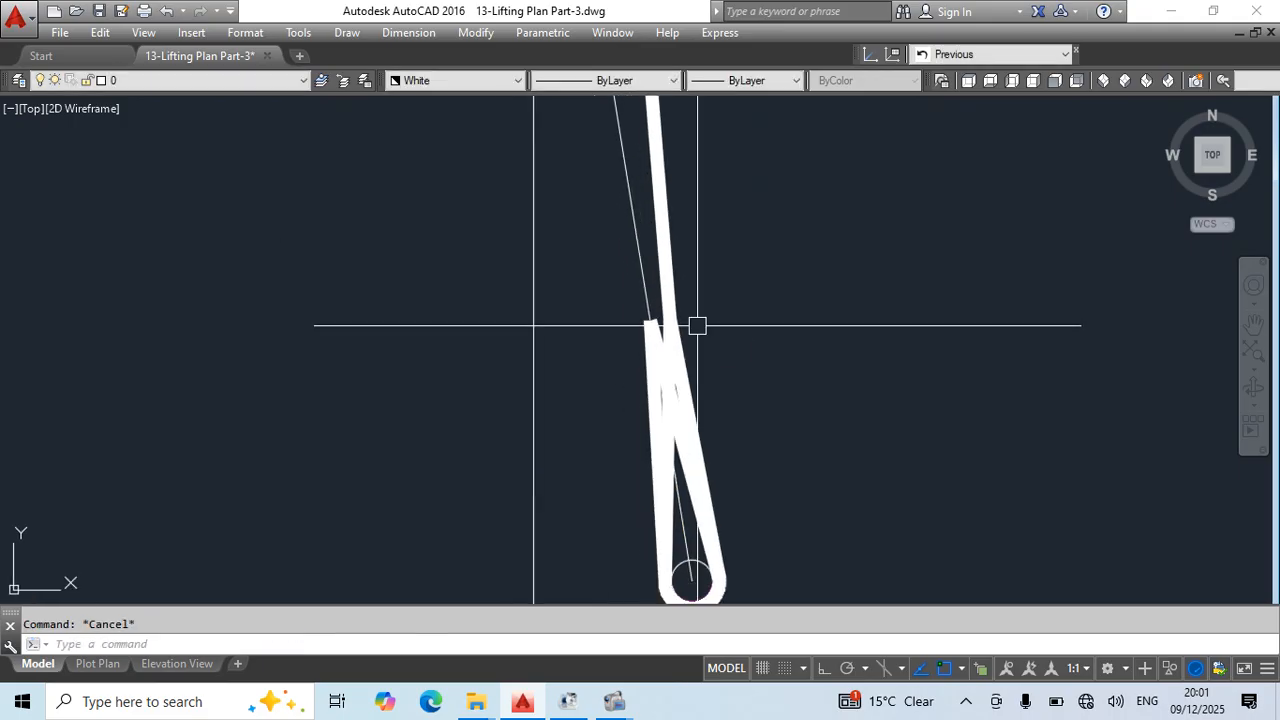
pyautogui.write('pl')
pyautogui.press('Return')
pyautogui.click(650, 321)
pyautogui.scroll(-6, 694, 242)
pyautogui.moveTo(696, 240); pyautogui.dragTo(659, 394, button='middle')
pyautogui.press('Escape')
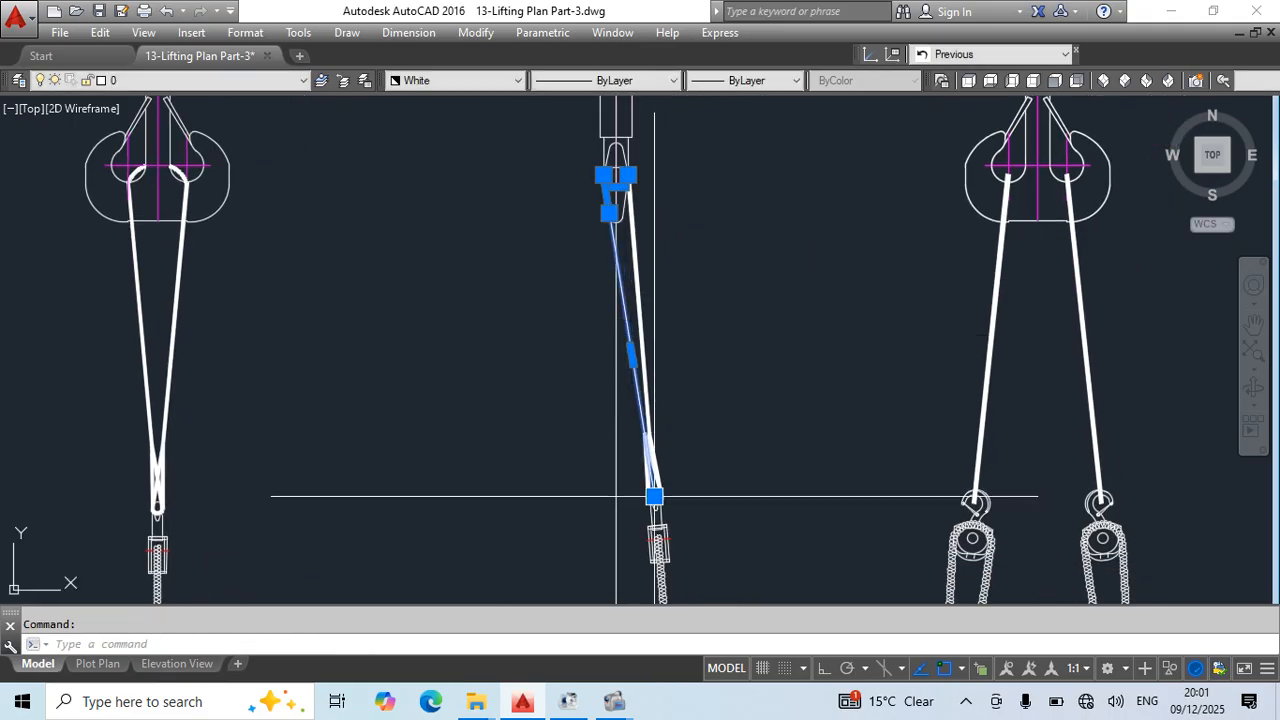
# - Stretch the new polyline's lower end from the hook centre onto the upper tip of the rotated eye loop
pyautogui.click(654, 496)
pyautogui.scroll(5, 660, 460)
pyautogui.press('Escape')
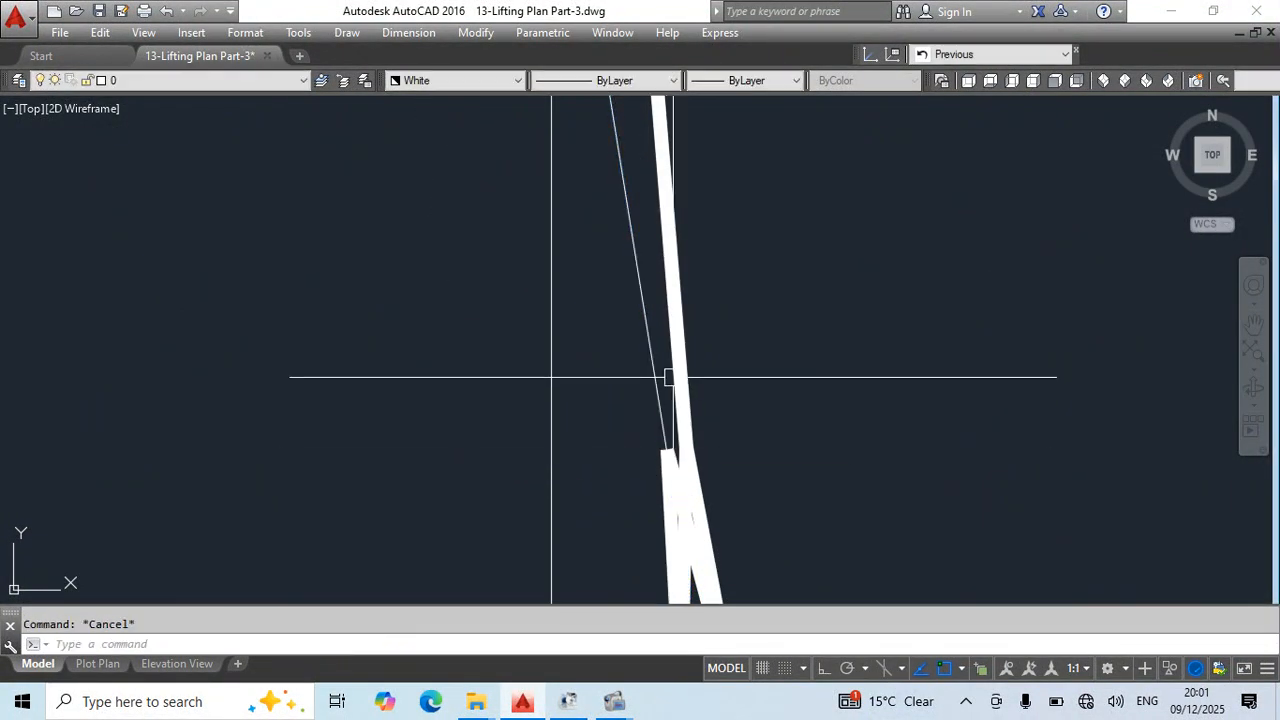
# - Match the new thin polyline's properties to the existing thick white sling
pyautogui.scroll(-2, 730, 405)
pyautogui.press('space')
pyautogui.click(676, 236)
pyautogui.click(651, 243)
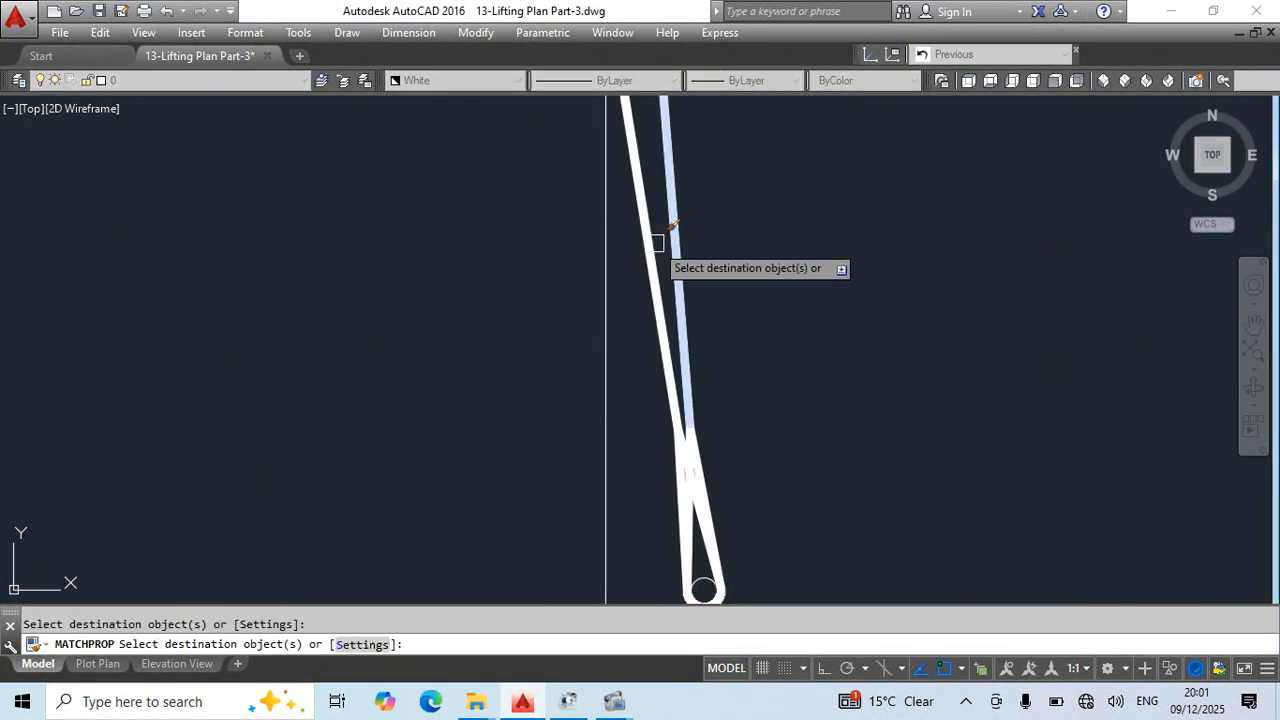
pyautogui.press('Escape')
# - Stretch the midpoint of the sling's arc upward so that it curves over the top of the middle crane hook
pyautogui.scroll(-4, 712, 315)
pyautogui.moveTo(731, 434)
pyautogui.mouseDown(button='middle')
pyautogui.moveTo(731, 467)
pyautogui.moveTo(701, 480)
pyautogui.mouseUp(button='middle')
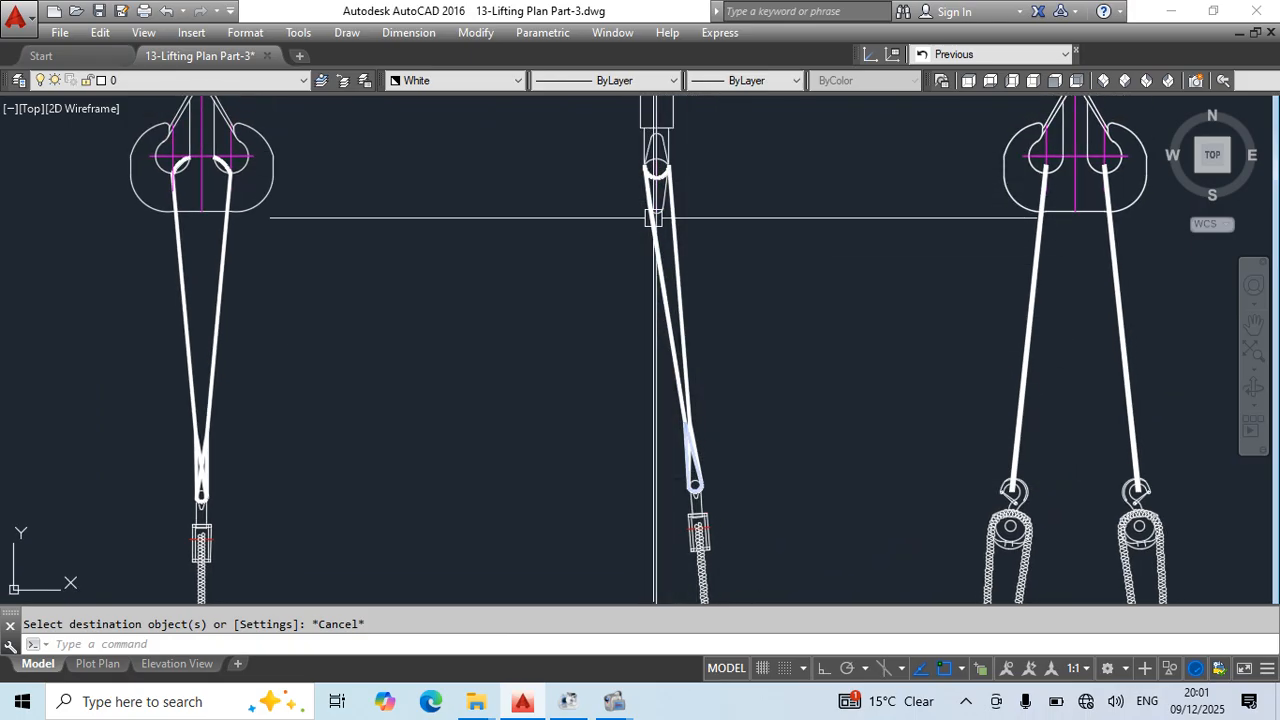
pyautogui.scroll(3, 653, 217)
pyautogui.moveTo(666, 171); pyautogui.dragTo(660, 391, button='middle')
pyautogui.click(638, 405)
pyautogui.click(638, 410)
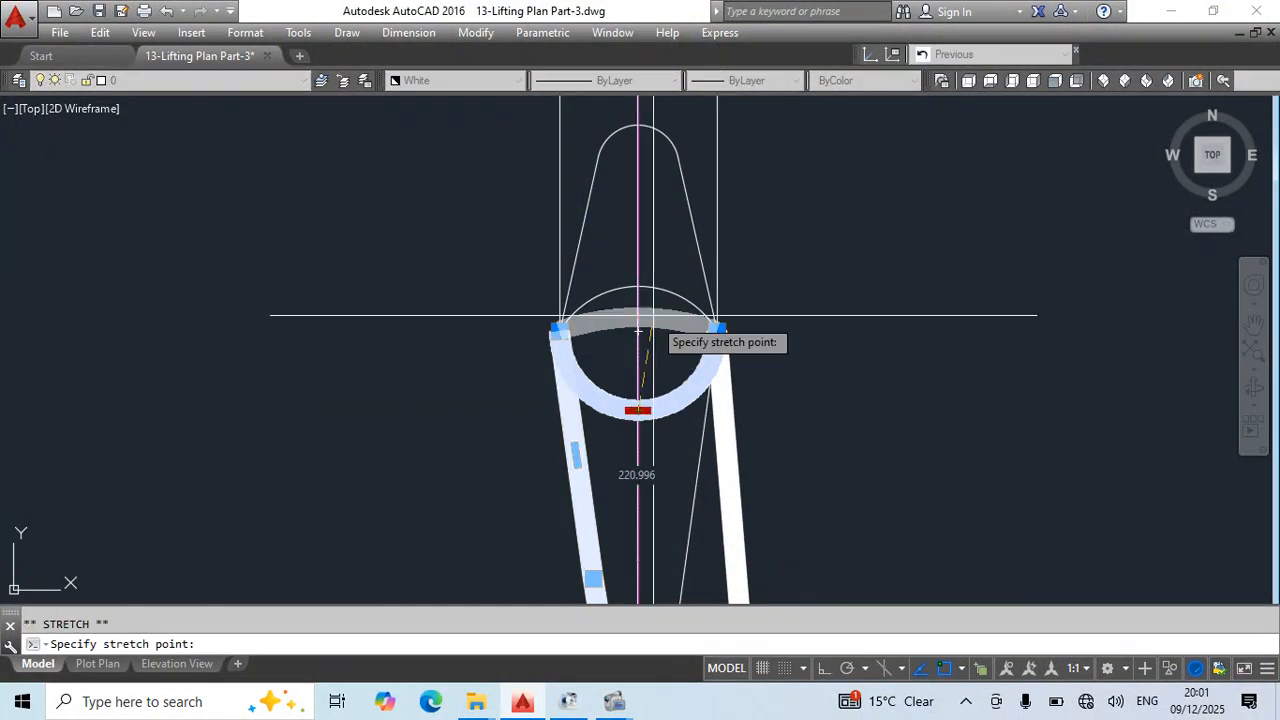
pyautogui.press('Escape')
# - Save the drawing with the middle view's wrapped sling
pyautogui.scroll(-5, 660, 332)
pyautogui.moveTo(686, 389); pyautogui.dragTo(672, 212, button='middle')
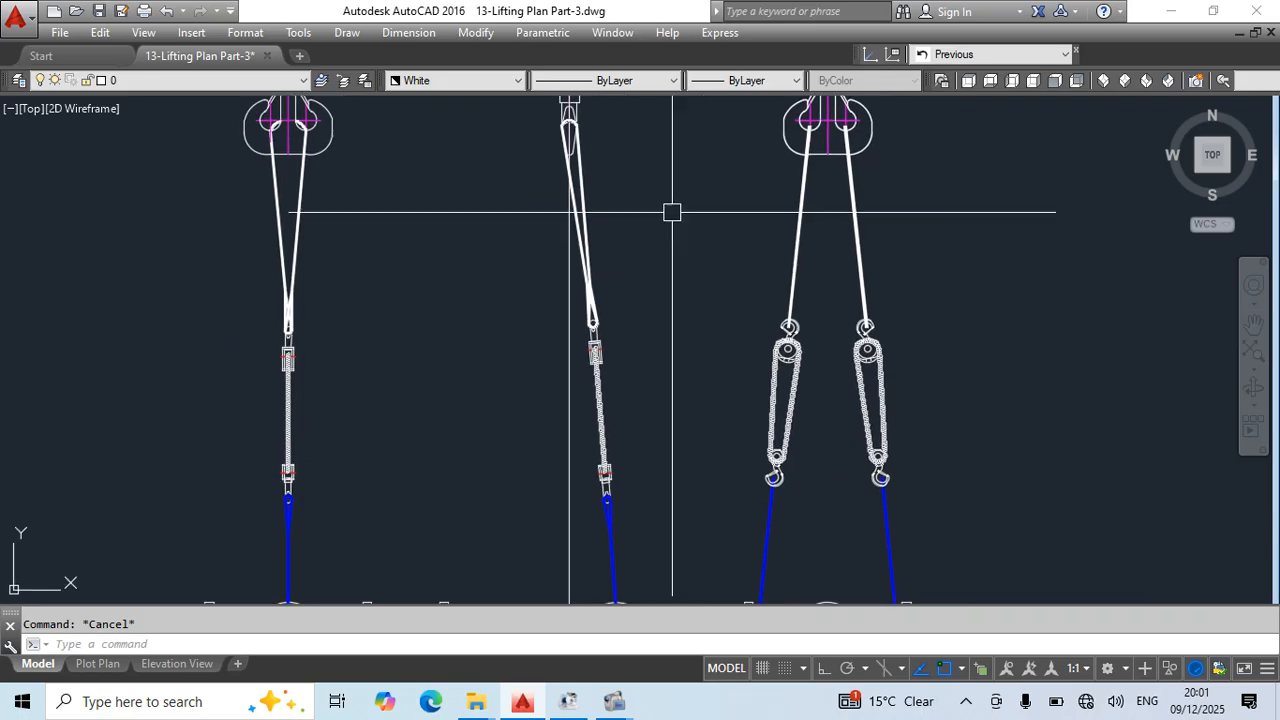
pyautogui.hotkey('ctrl', 's')
# - Examine the rigging in all three elevations, from the crane blocks and slings down to the chain blocks and pipe spool
pyautogui.moveTo(658, 402)
pyautogui.mouseDown(button='middle')
pyautogui.moveTo(674, 374)
pyautogui.moveTo(671, 301)
pyautogui.mouseUp(button='middle')
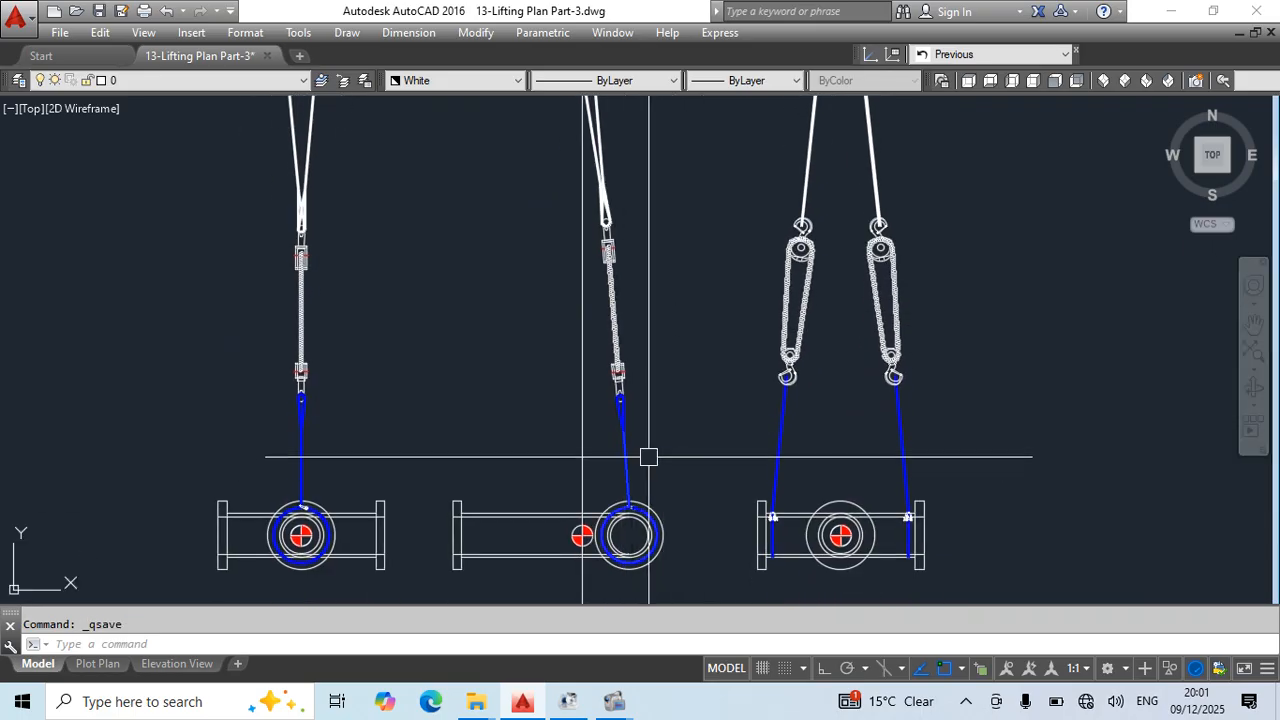
pyautogui.moveTo(807, 286); pyautogui.dragTo(769, 530, button='middle')
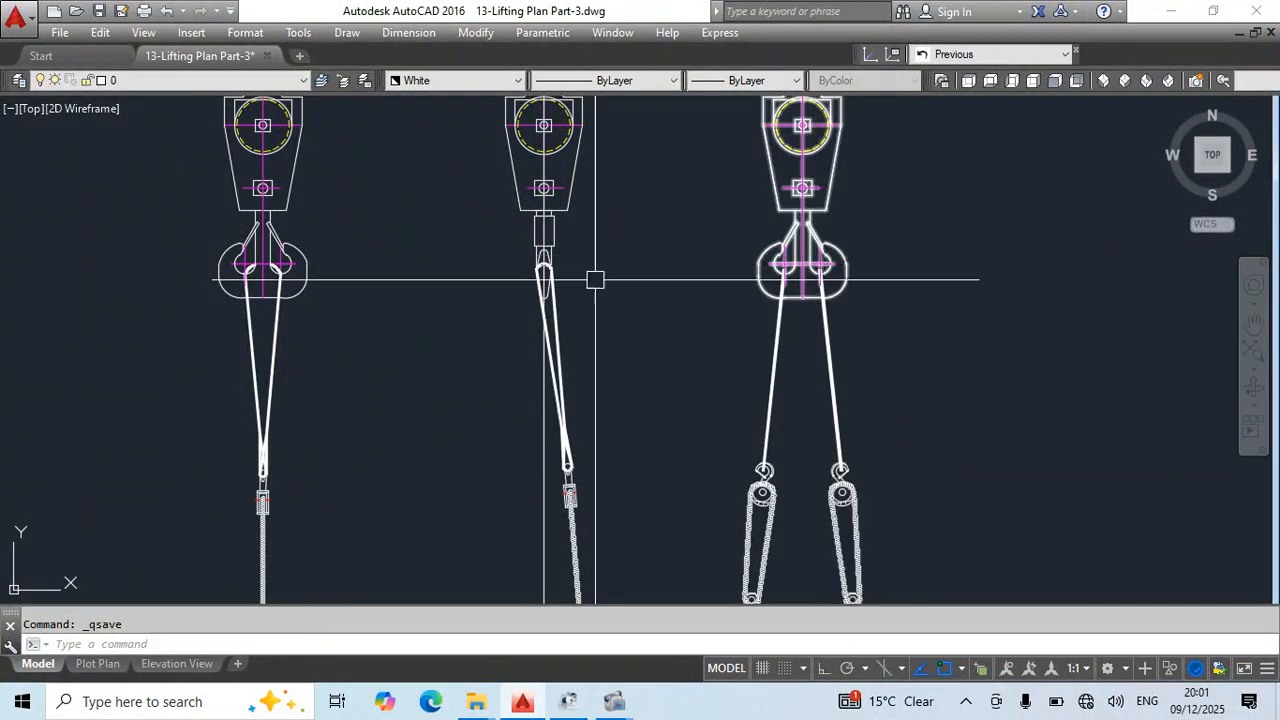
pyautogui.moveTo(544, 274); pyautogui.dragTo(645, 275, button='middle')
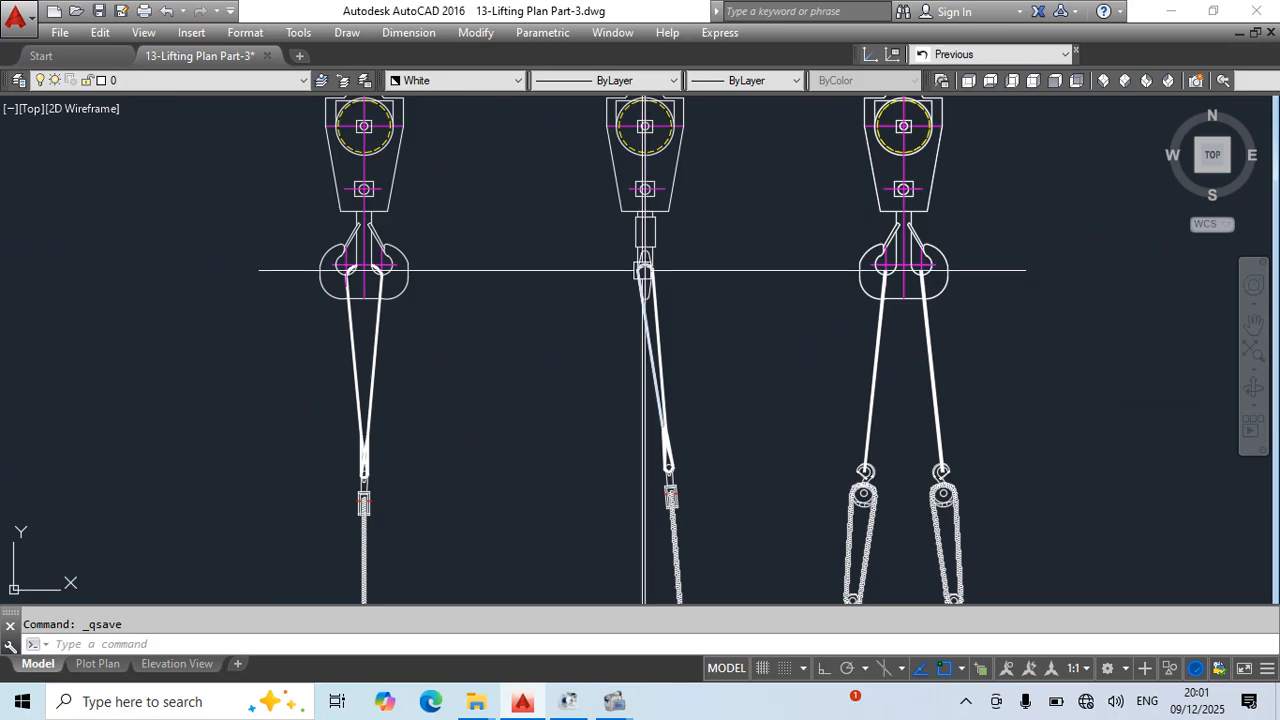
pyautogui.moveTo(663, 314); pyautogui.dragTo(611, 149, button='middle')
pyautogui.moveTo(689, 446); pyautogui.dragTo(673, 297, button='middle')
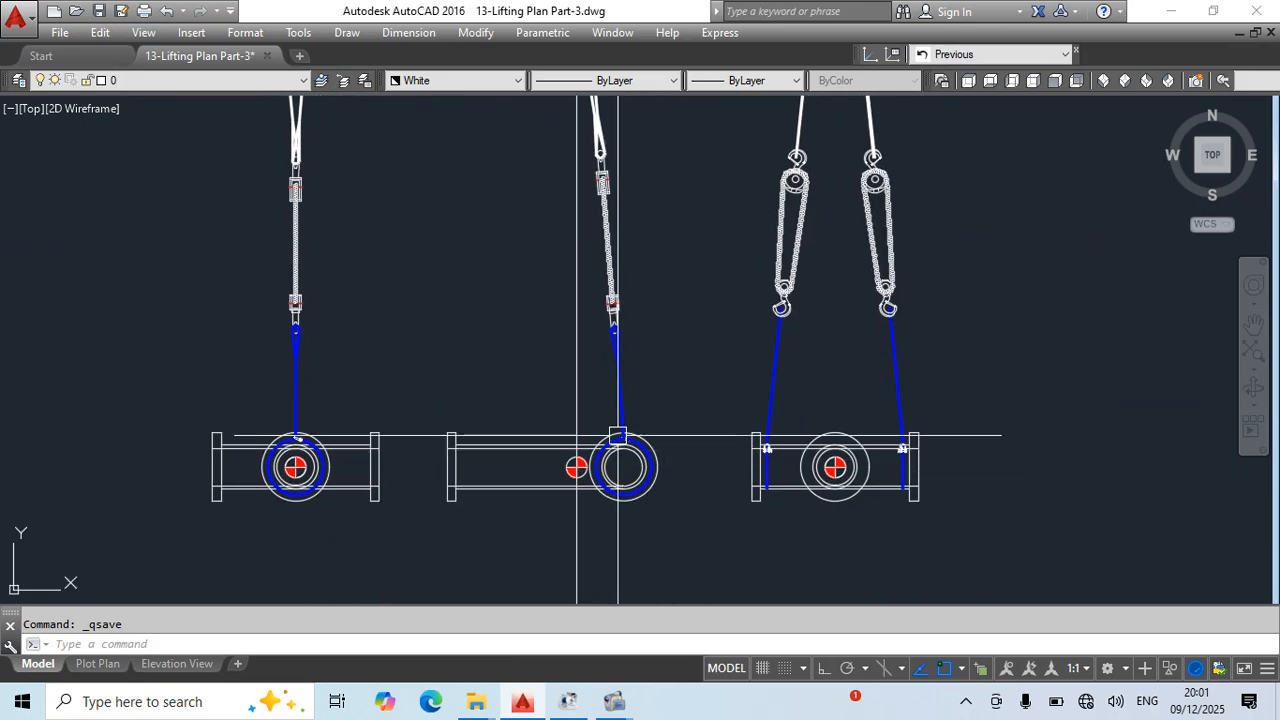
pyautogui.moveTo(658, 448); pyautogui.dragTo(635, 577, button='middle')
pyautogui.moveTo(848, 137); pyautogui.dragTo(803, 301, button='middle')
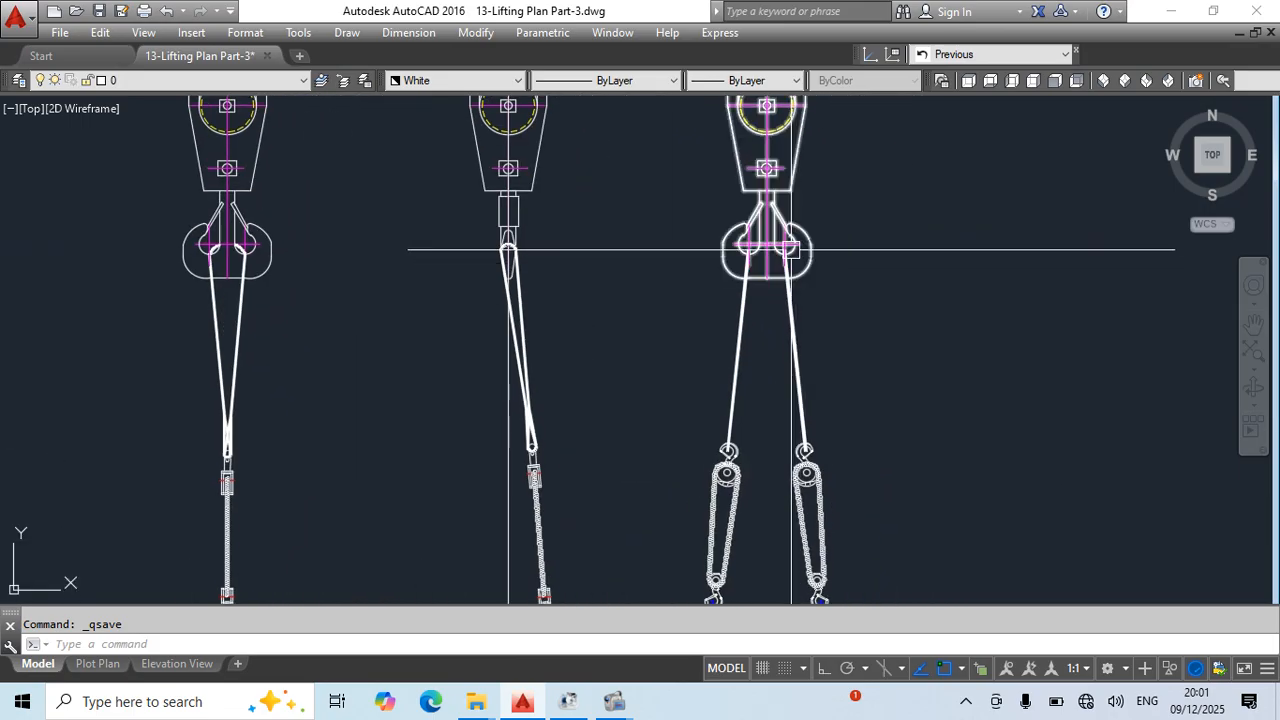
pyautogui.scroll(-2, 767, 248)
# - Offset the vertical centre-of-gravity line of the middle view by 1000 to its left
pyautogui.moveTo(534, 380)
pyautogui.mouseDown(button='middle')
pyautogui.moveTo(551, 346)
pyautogui.moveTo(666, 265)
pyautogui.mouseUp(button='middle')
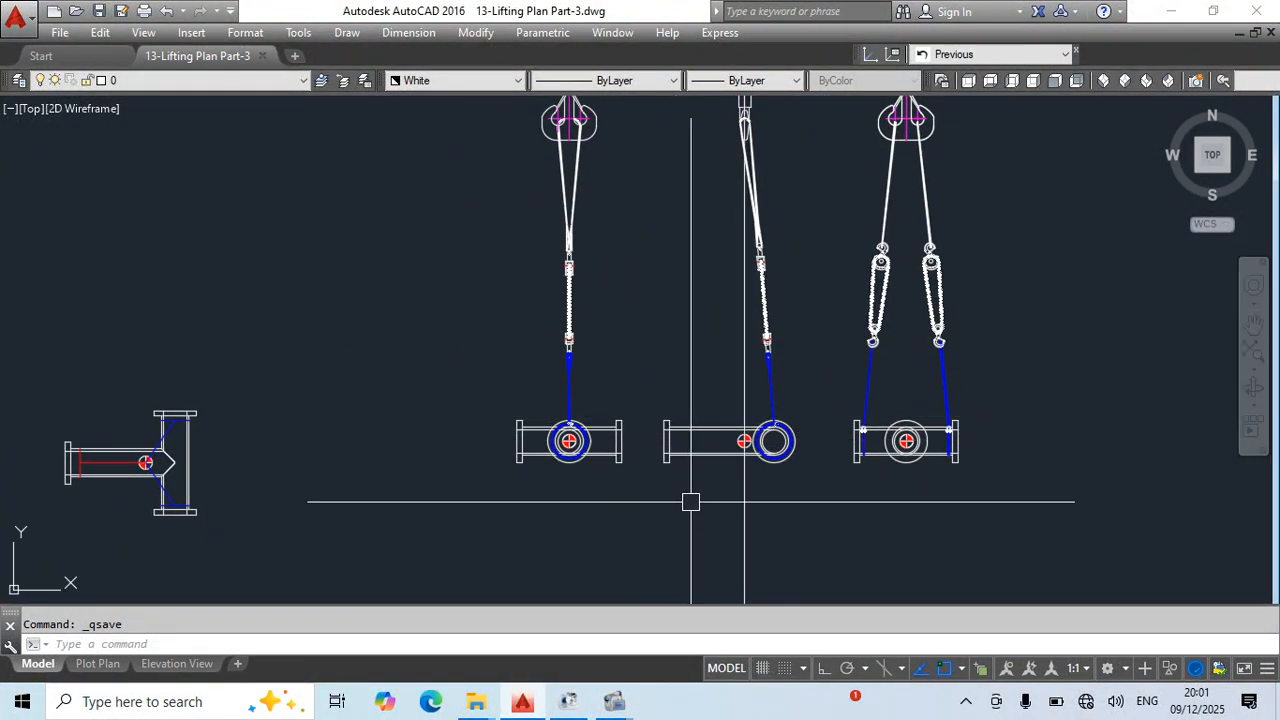
pyautogui.press('Return')
pyautogui.write('1000')
pyautogui.press('Return')
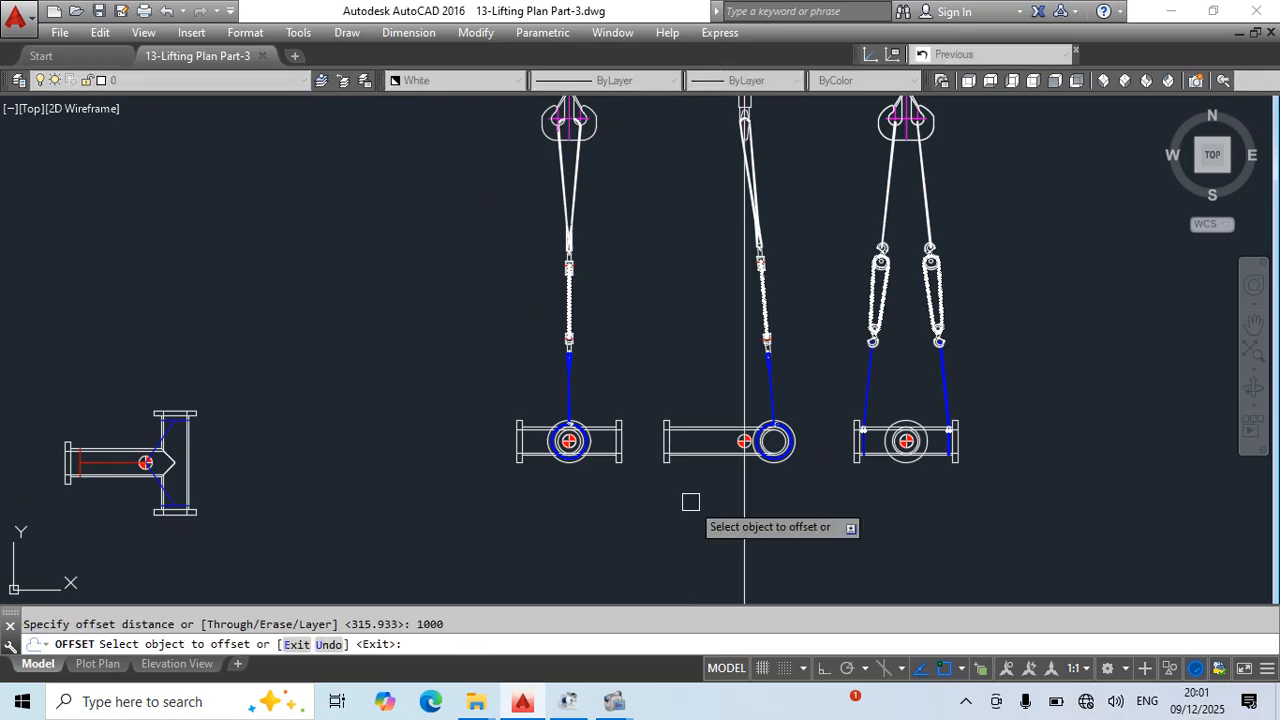
pyautogui.click(742, 473)
pyautogui.click(666, 506)
pyautogui.press('Escape')
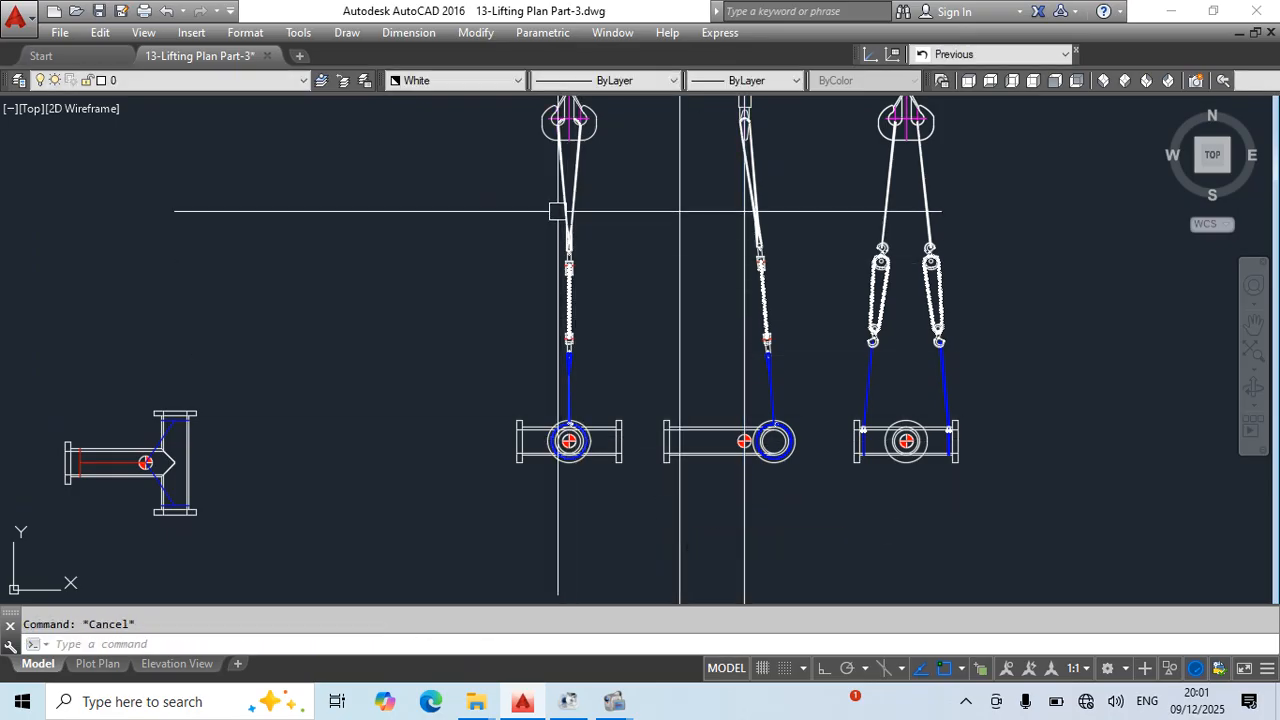
# - Check the rigging beside the offset line and save the drawing
pyautogui.scroll(4, 571, 286)
pyautogui.moveTo(791, 329); pyautogui.dragTo(606, 427, button='middle')
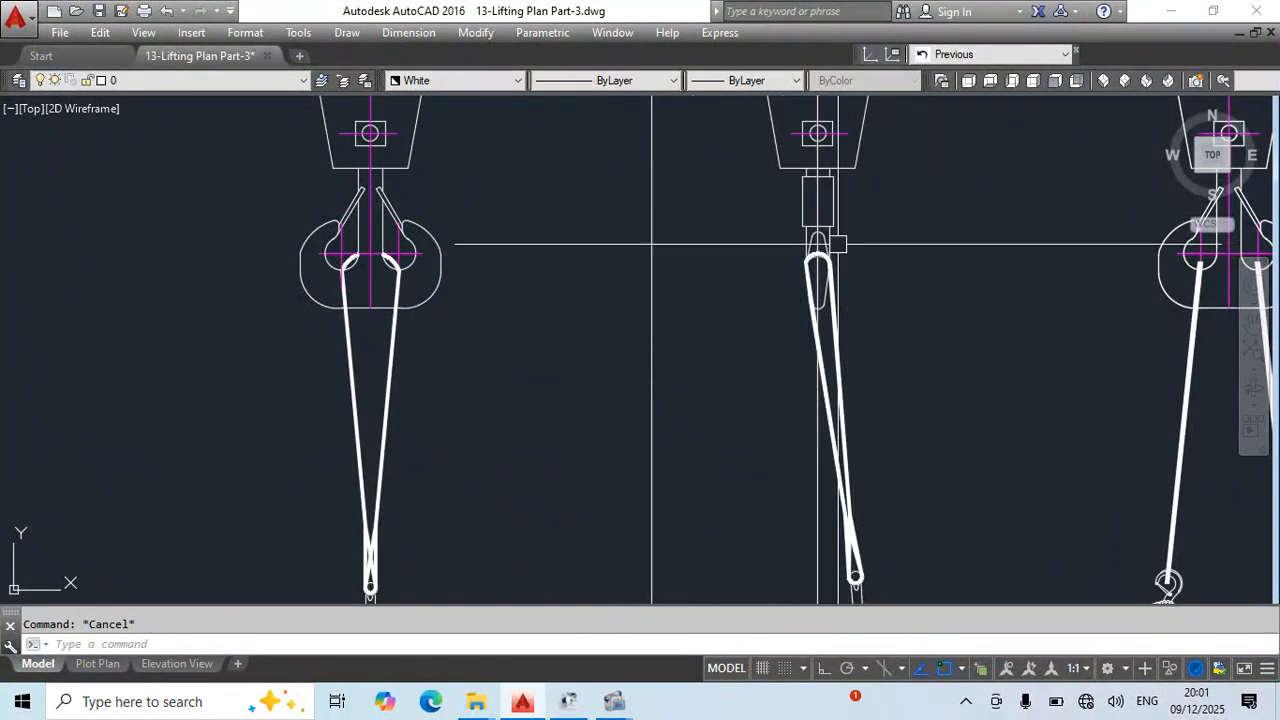
pyautogui.scroll(-2, 748, 290)
pyautogui.moveTo(618, 505); pyautogui.dragTo(592, 367, button='middle')
pyautogui.hotkey('ctrl', 's')
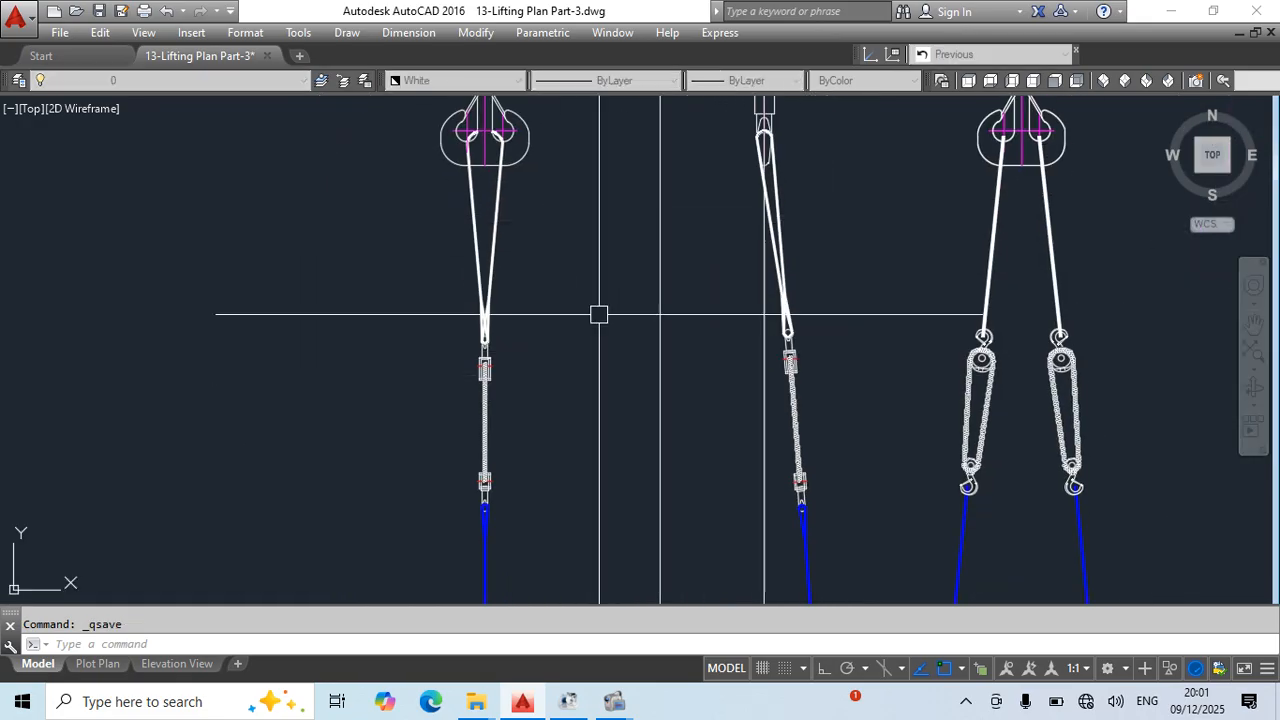
pyautogui.scroll(-2, 714, 329)
pyautogui.scroll(2, 734, 419)
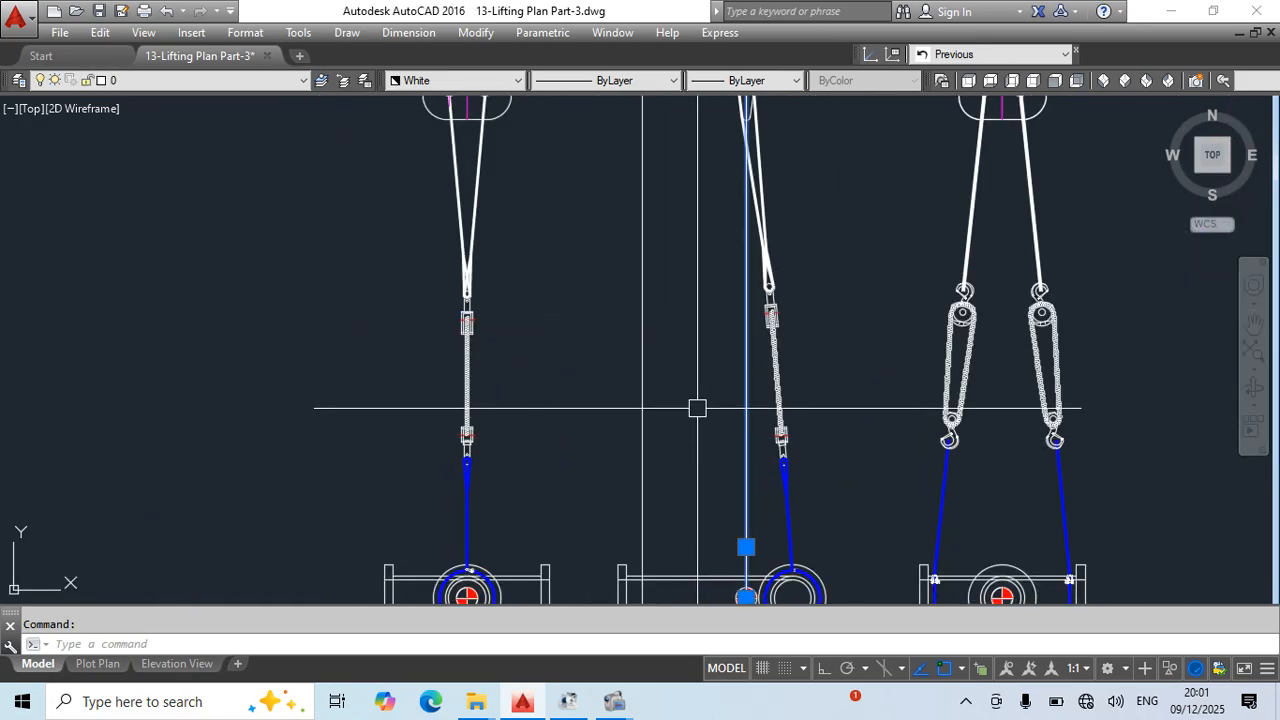
pyautogui.hotkey('ctrl', 's')
# - Copy the end view's left chain block, blue sling and shackle from the sling's lower end to the offset line in the middle view
pyautogui.moveTo(714, 336); pyautogui.dragTo(691, 492, button='middle')
pyautogui.moveTo(740, 449); pyautogui.dragTo(761, 286, button='middle')
pyautogui.scroll(-2, 707, 335)
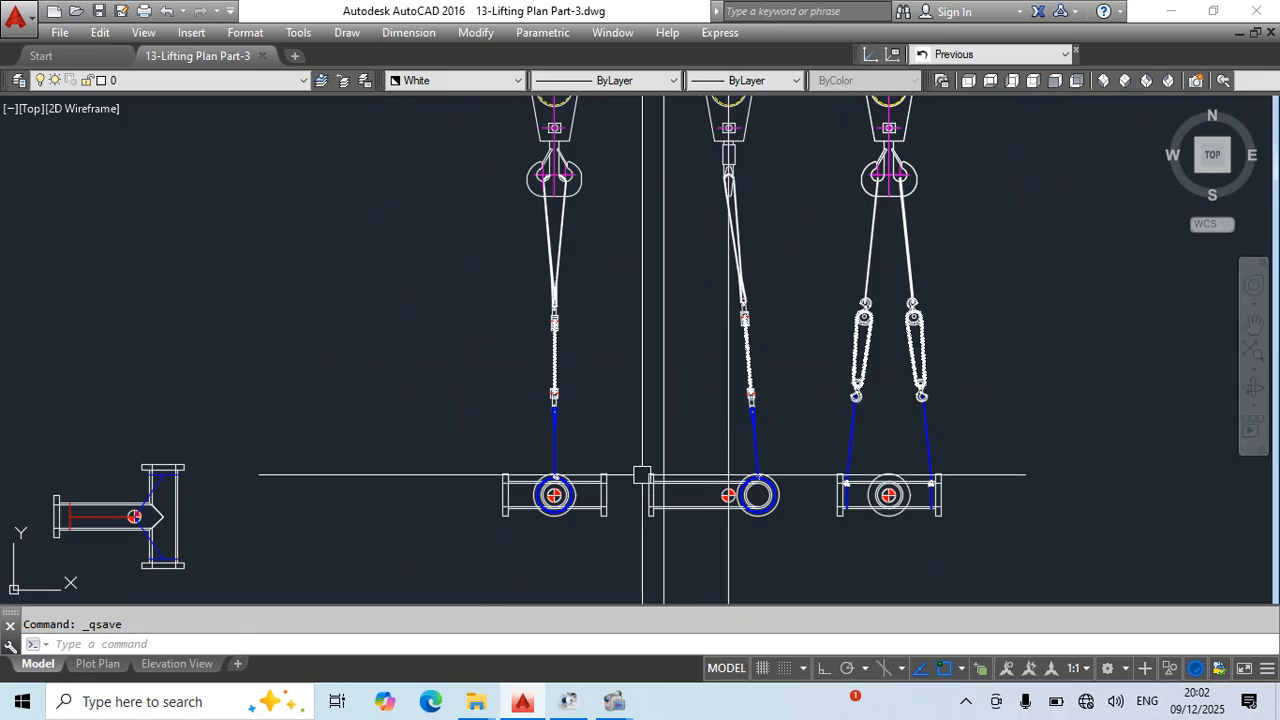
pyautogui.scroll(2, 674, 495)
pyautogui.moveTo(786, 557); pyautogui.dragTo(641, 502, button='middle')
pyautogui.scroll(2, 845, 404)
pyautogui.click(840, 362)
pyautogui.click(738, 325)
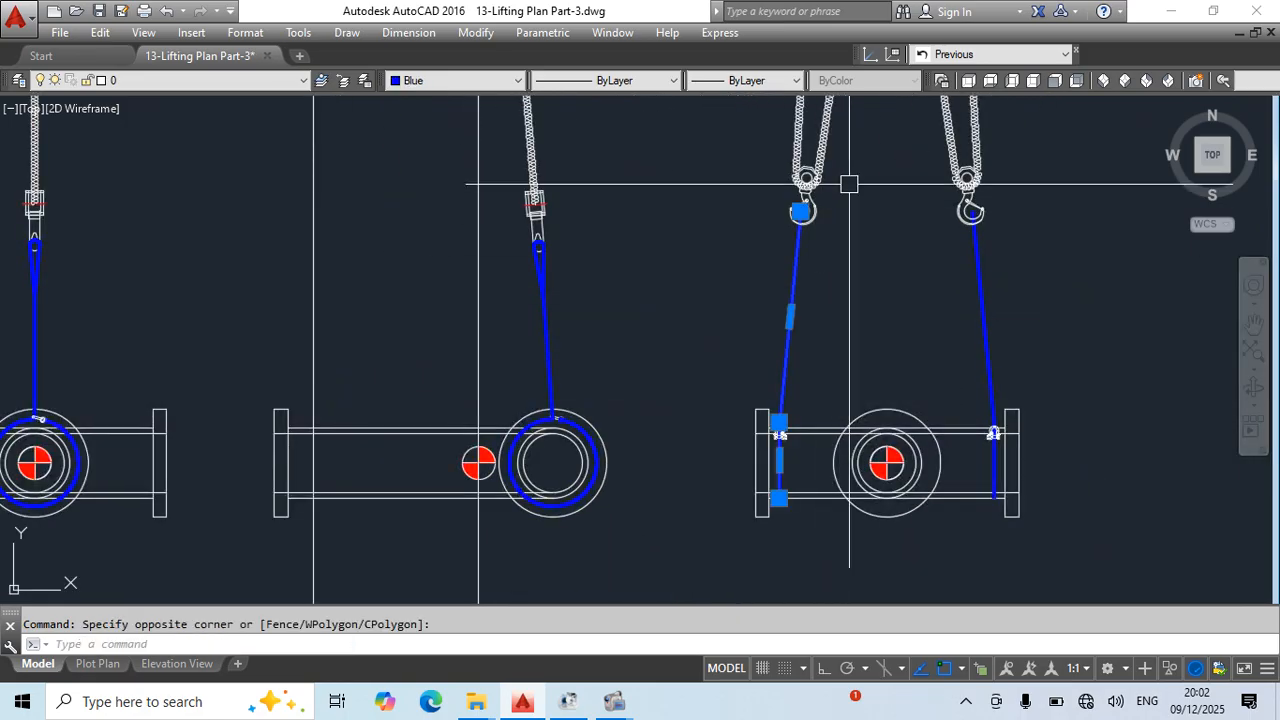
pyautogui.click(849, 186)
pyautogui.click(776, 160)
pyautogui.scroll(4, 796, 480)
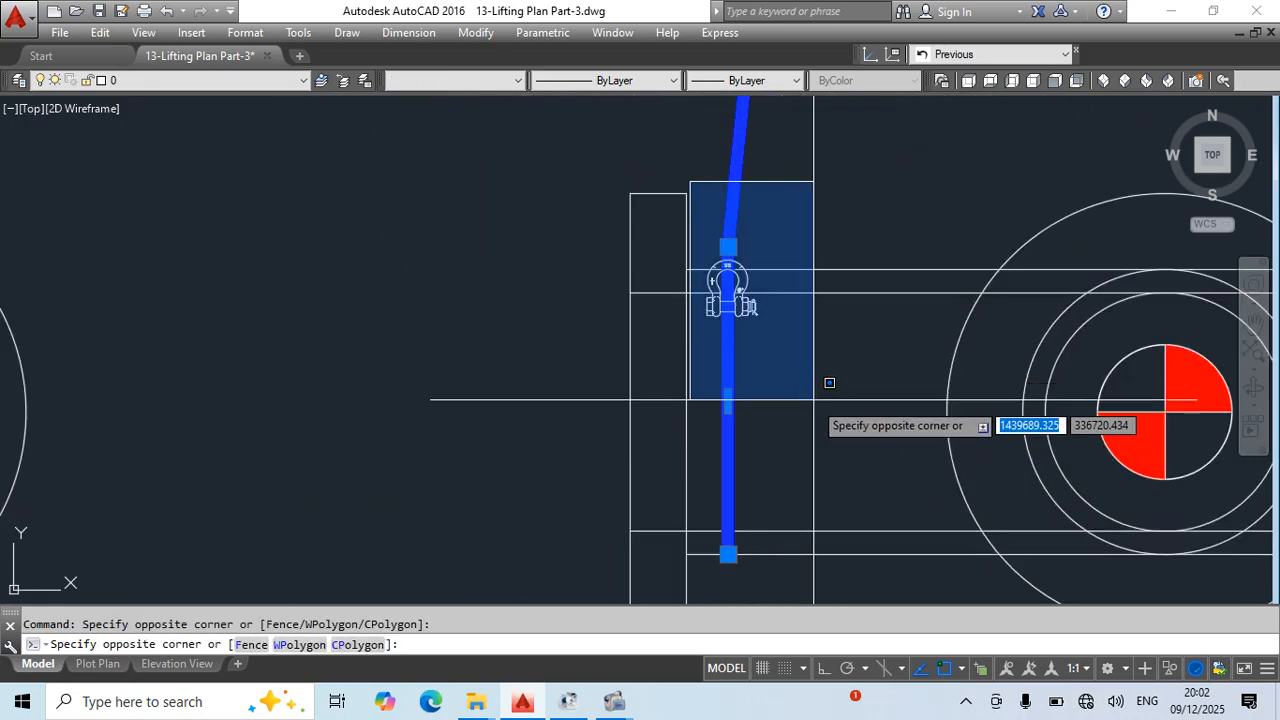
pyautogui.moveTo(835, 501); pyautogui.dragTo(1009, 373, button='middle')
pyautogui.write('co')
pyautogui.press('Return')
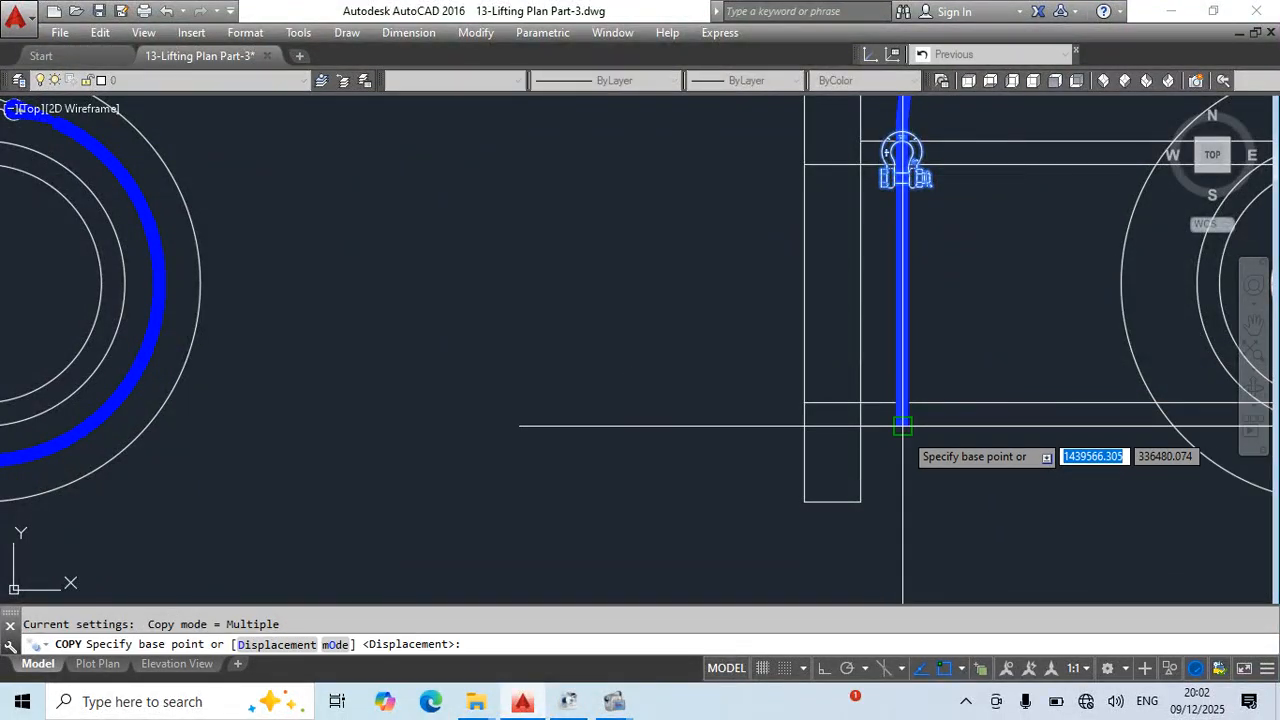
pyautogui.click(903, 426)
pyautogui.scroll(-4, 1142, 406)
pyautogui.moveTo(449, 434); pyautogui.dragTo(589, 441, button='middle')
pyautogui.click(449, 420)
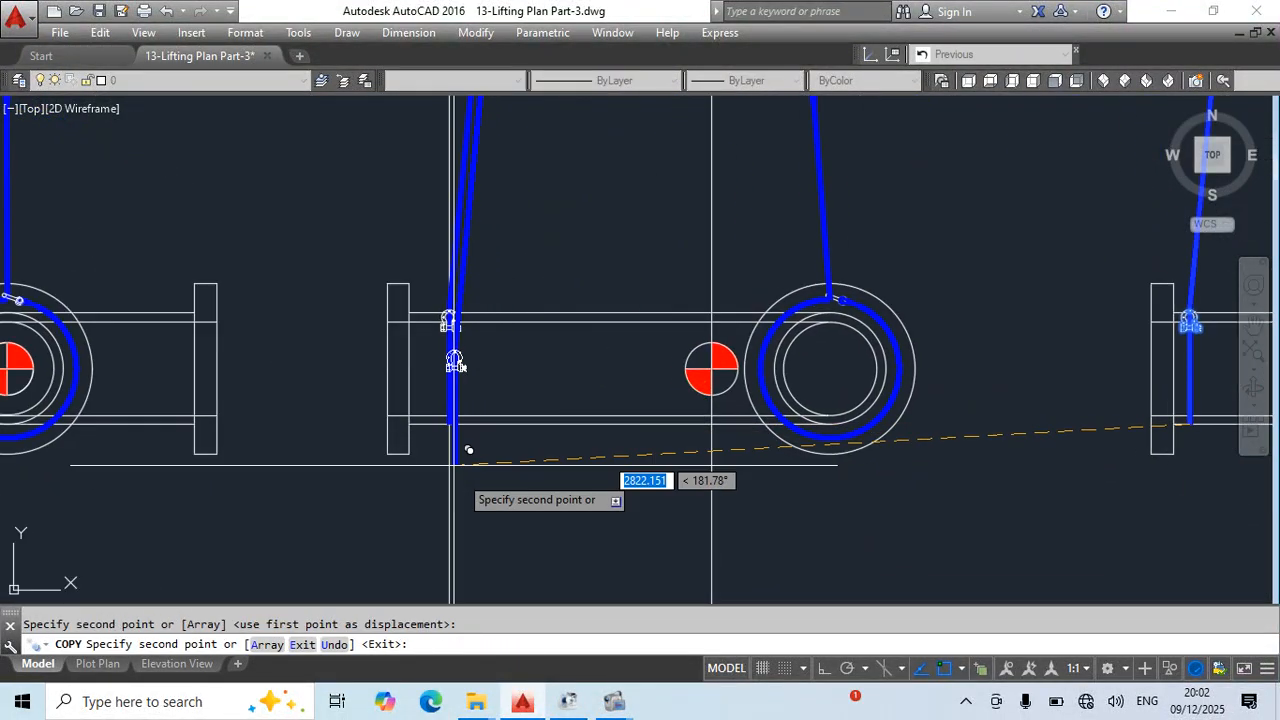
# - Erase the offset construction line running through the middle view's copied sling
pyautogui.press('Escape')
pyautogui.click(509, 494)
pyautogui.click(416, 548)
pyautogui.write('e')
pyautogui.press('Return')
pyautogui.scroll(-4, 610, 450)
pyautogui.press('Escape')
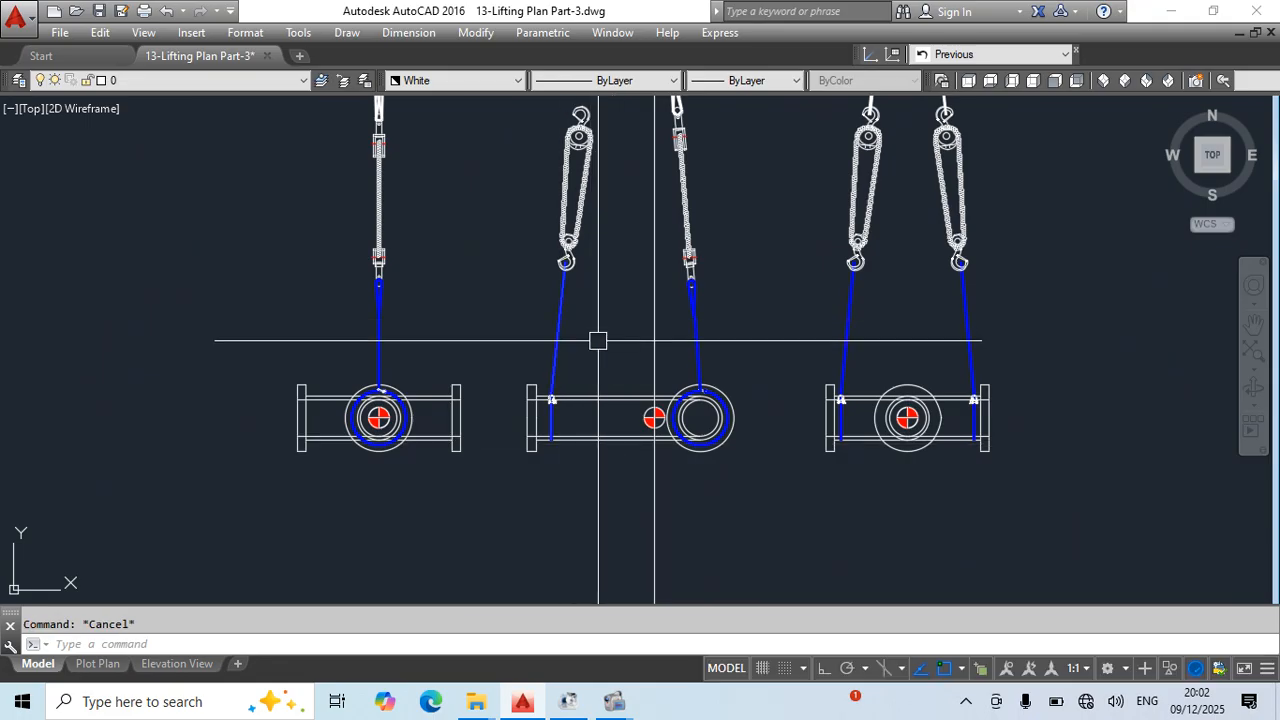
# - Draw a line across the white sling's upper loop at the middle view's crane hook, joining its two legs
pyautogui.moveTo(602, 290); pyautogui.dragTo(694, 532, button='middle')
pyautogui.moveTo(705, 312); pyautogui.dragTo(702, 338, button='middle')
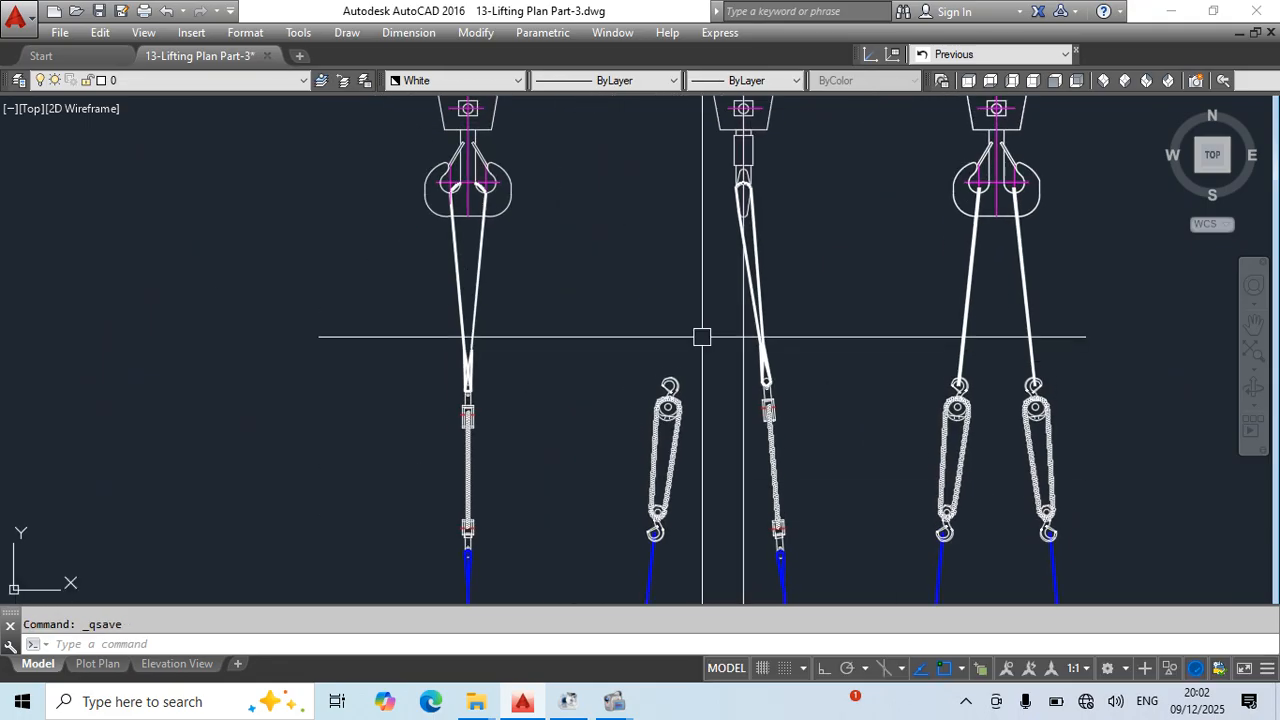
pyautogui.write('l')
pyautogui.press('Return')
pyautogui.scroll(5, 753, 183)
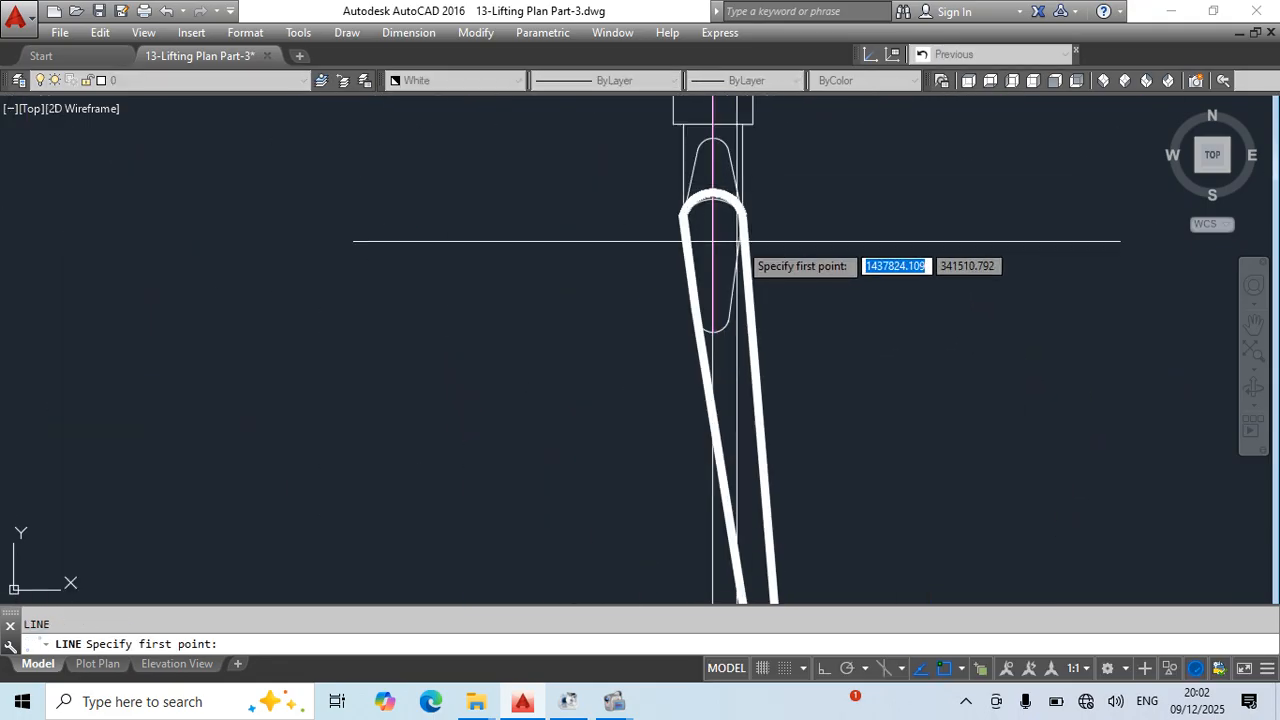
pyautogui.click(686, 225)
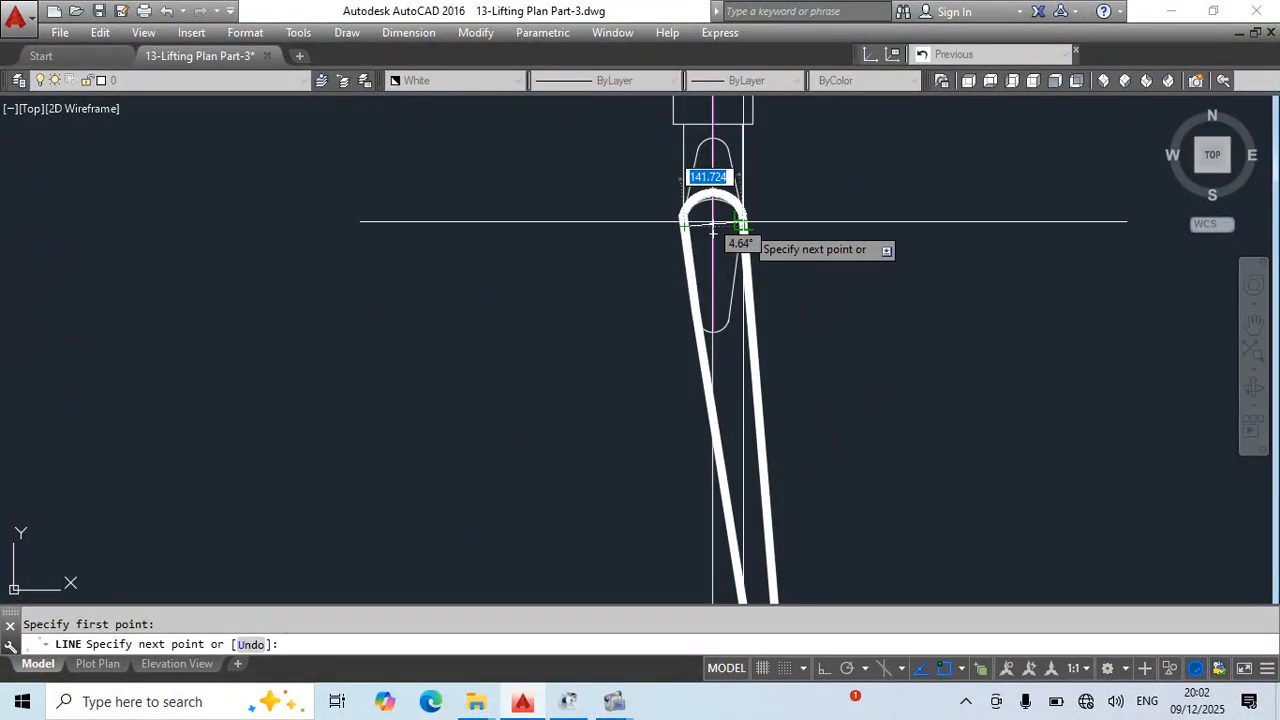
pyautogui.scroll(4, 741, 222)
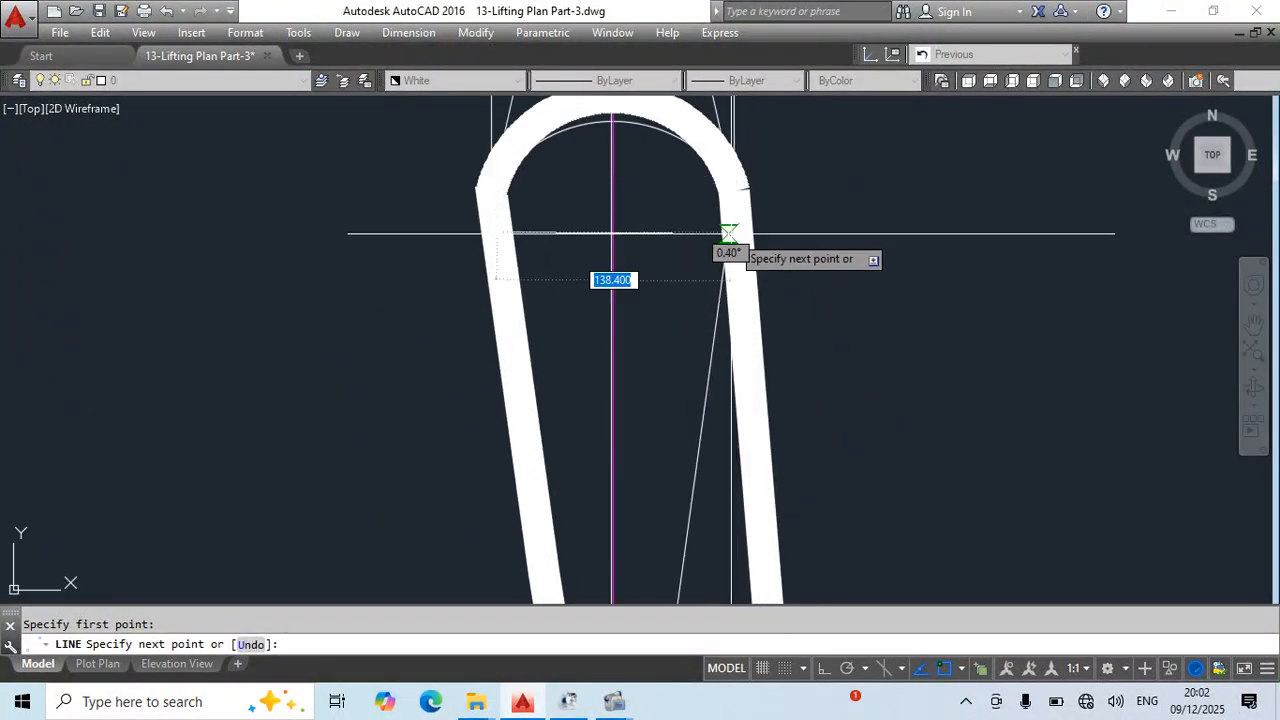
pyautogui.click(729, 231)
pyautogui.press('Escape')
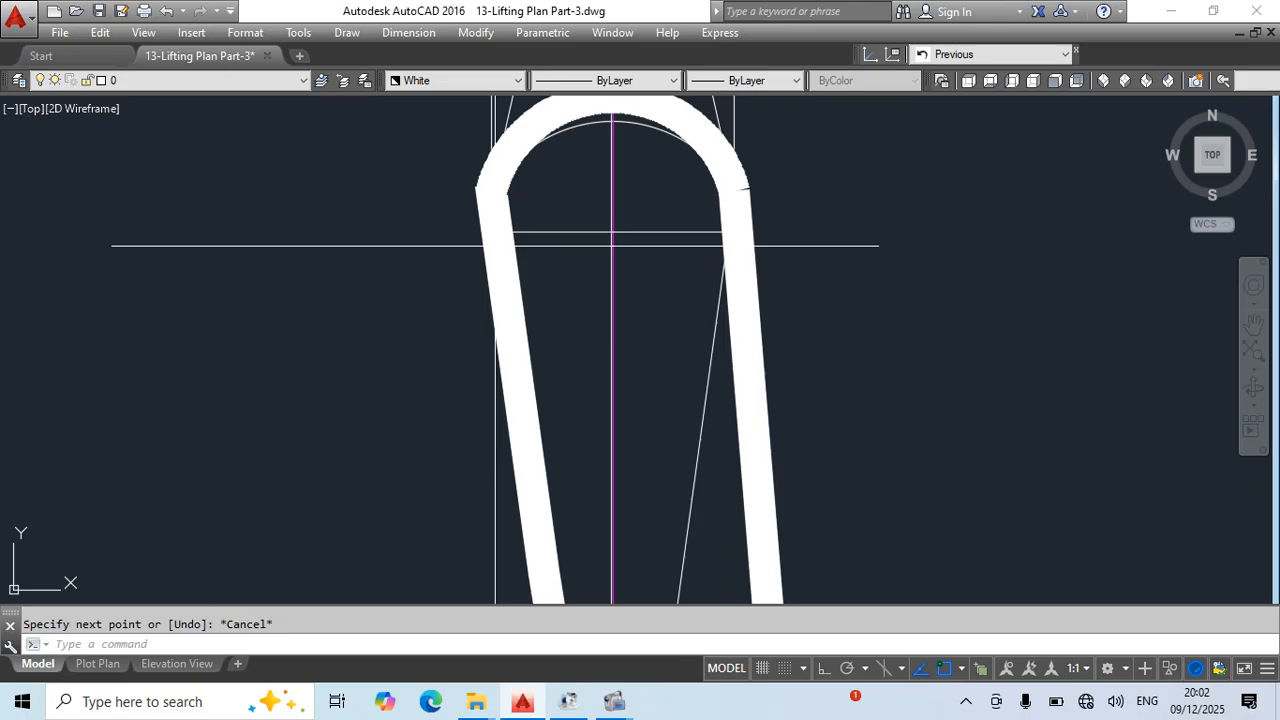
# - Draw a polyline guide from the cross line's left end at the crane hook down to the copied sling's shackle
pyautogui.press('Return')
pyautogui.click(497, 243)
pyautogui.scroll(-8, 584, 345)
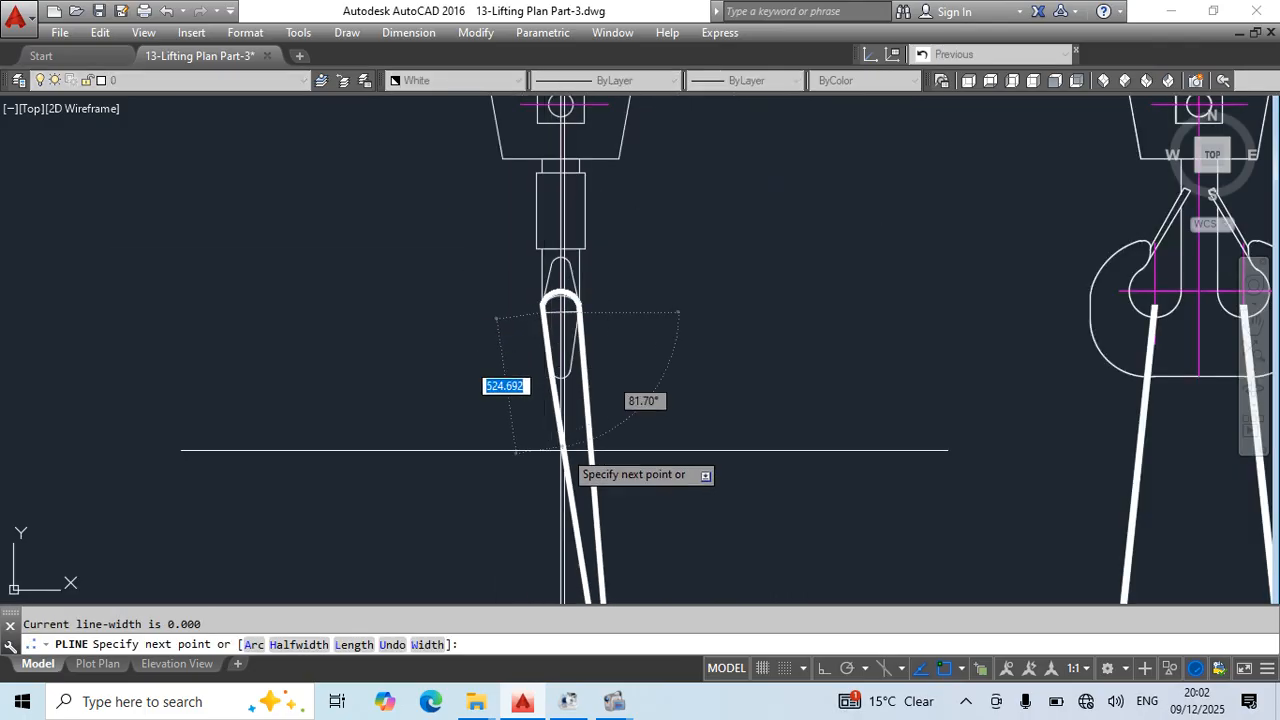
pyautogui.moveTo(532, 503); pyautogui.dragTo(658, 191, button='middle')
pyautogui.scroll(7, 590, 550)
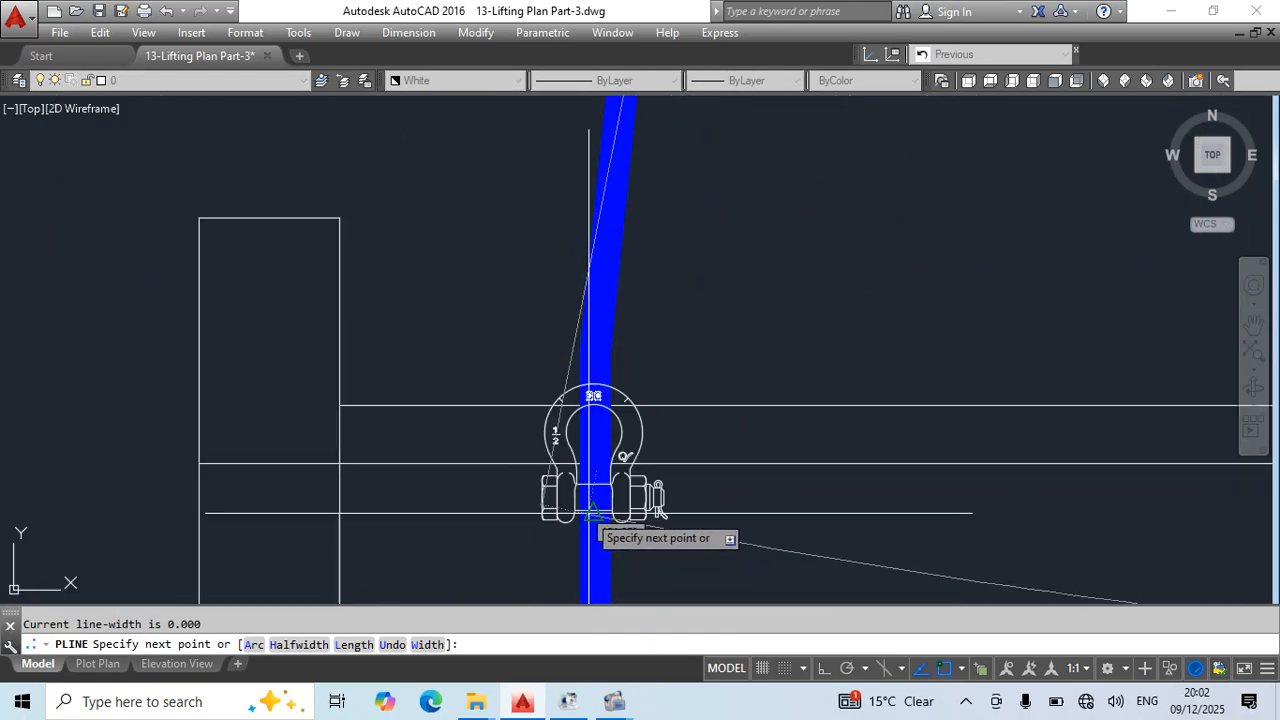
pyautogui.scroll(-8, 592, 384)
pyautogui.press('Escape')
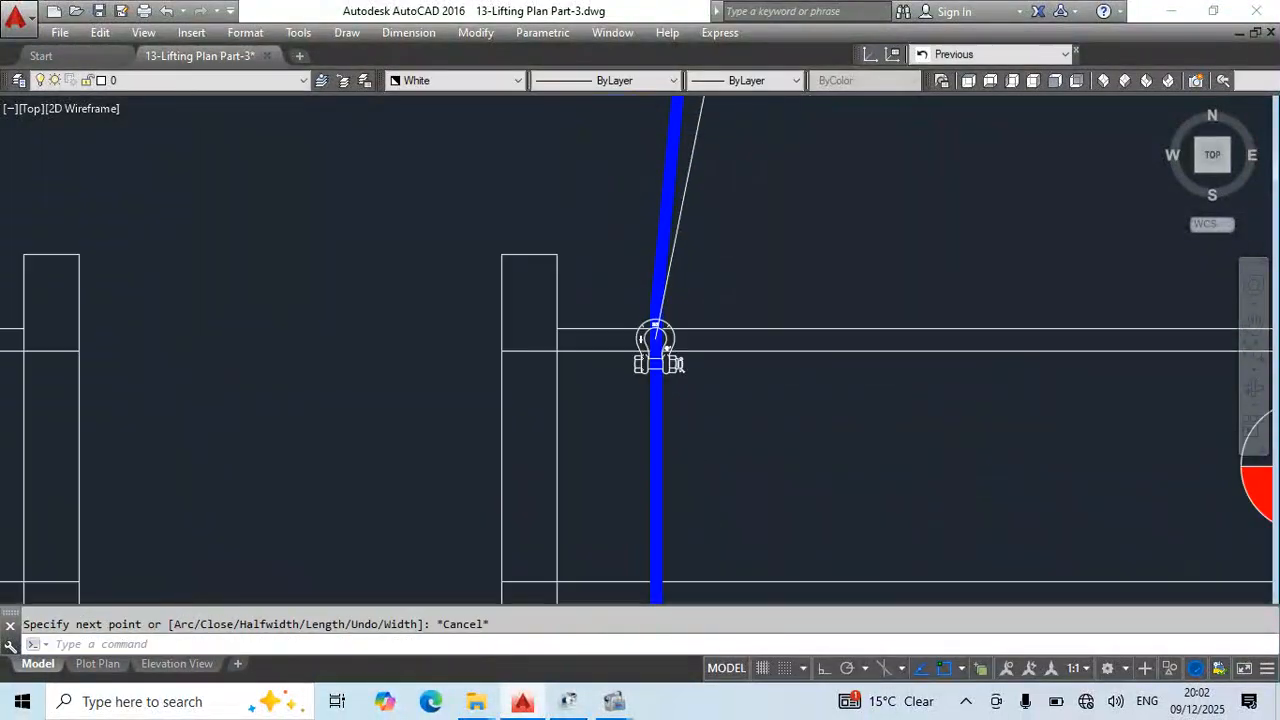
# - Draw a circle centred at the guide's lower end in the shackle, with its radius reaching the blue sling's upper end
pyautogui.write('c')
pyautogui.press('Return')
pyautogui.scroll(7, 584, 464)
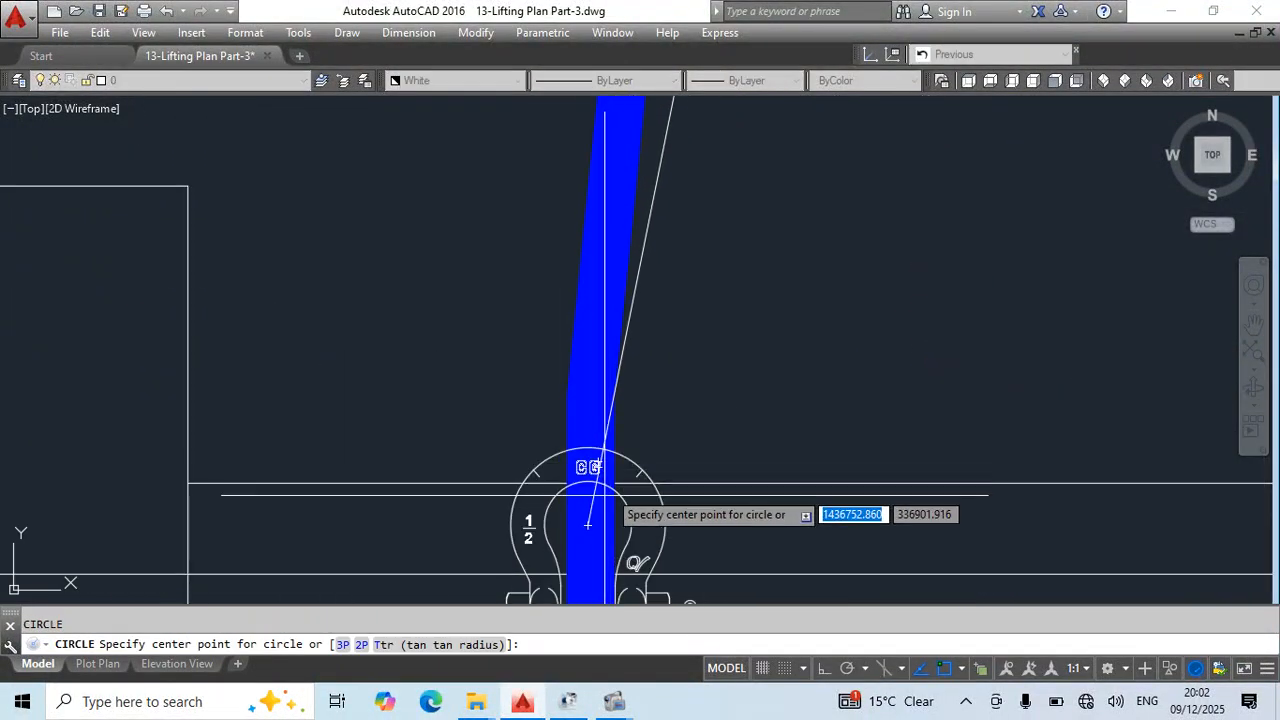
pyautogui.click(586, 525)
pyautogui.scroll(-4, 655, 366)
pyautogui.moveTo(713, 310); pyautogui.dragTo(661, 690, button='middle')
pyautogui.moveTo(680, 229); pyautogui.dragTo(655, 489, button='middle')
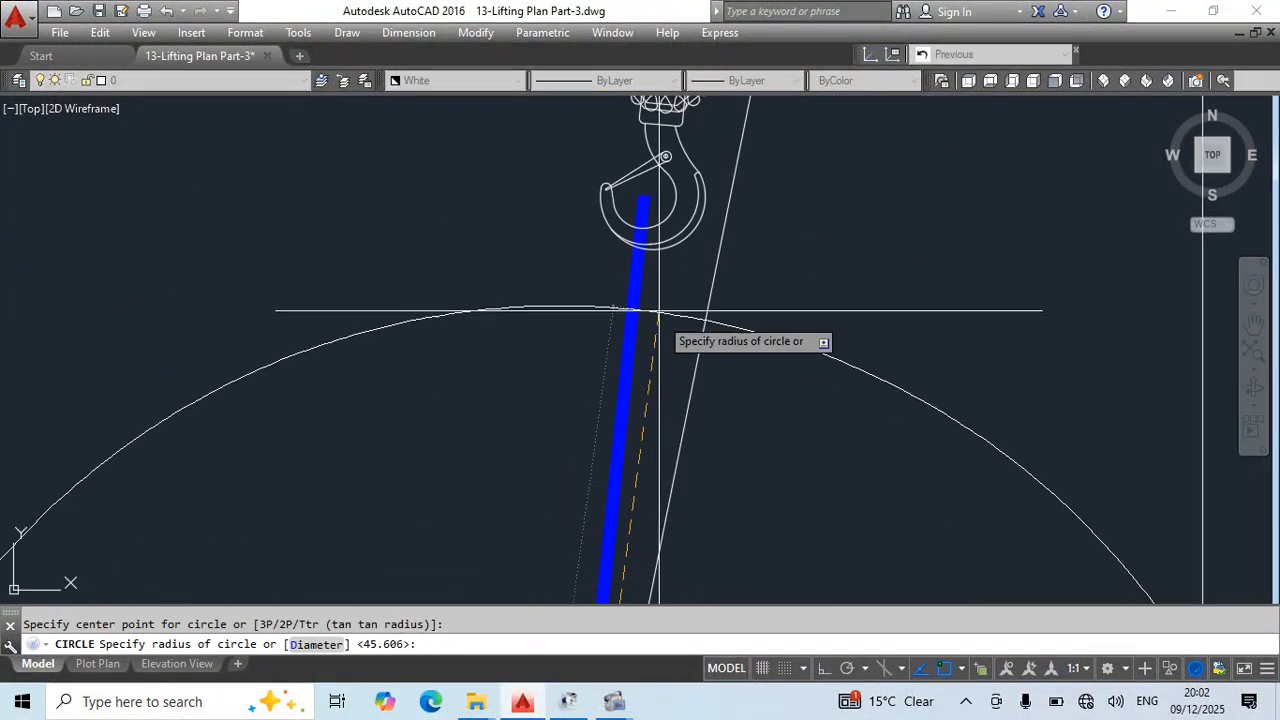
pyautogui.click(645, 197)
pyautogui.press('Escape')
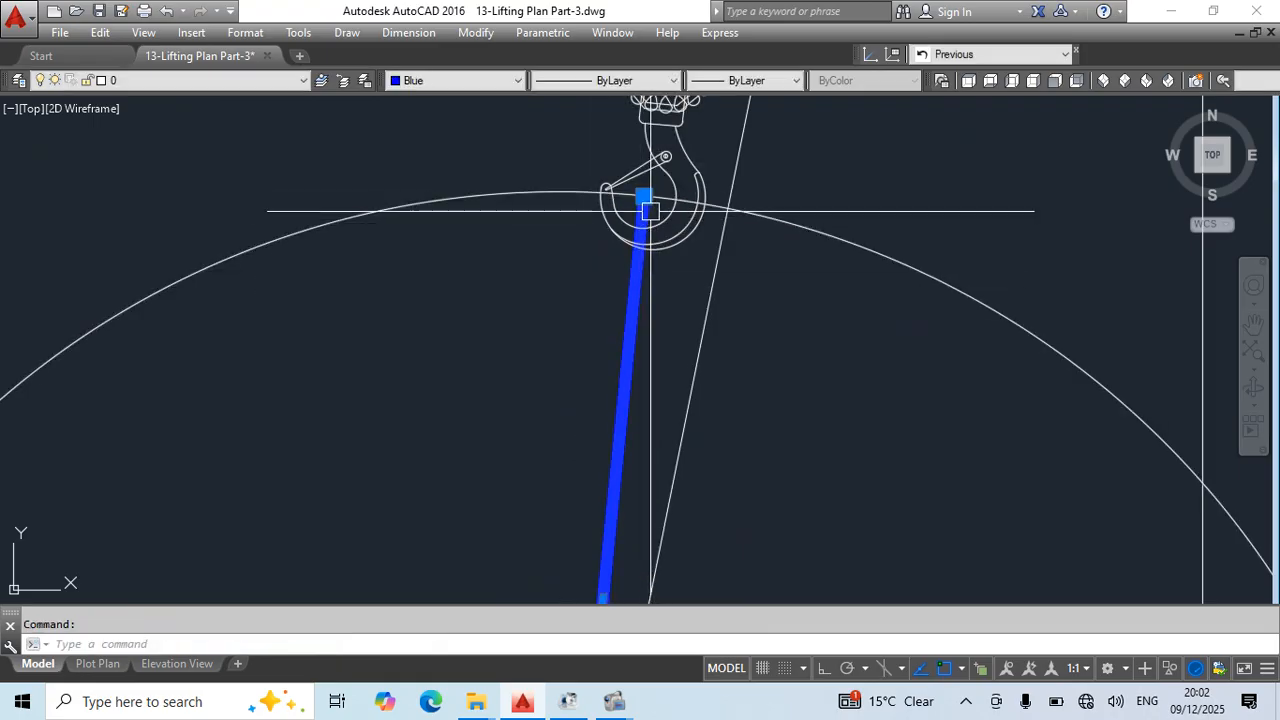
# - Stretch the copied blue sling's upper end to where the circle crosses the polyline guide
pyautogui.click(644, 198)
pyautogui.click(728, 205)
pyautogui.press('Escape')
pyautogui.scroll(-8, 616, 389)
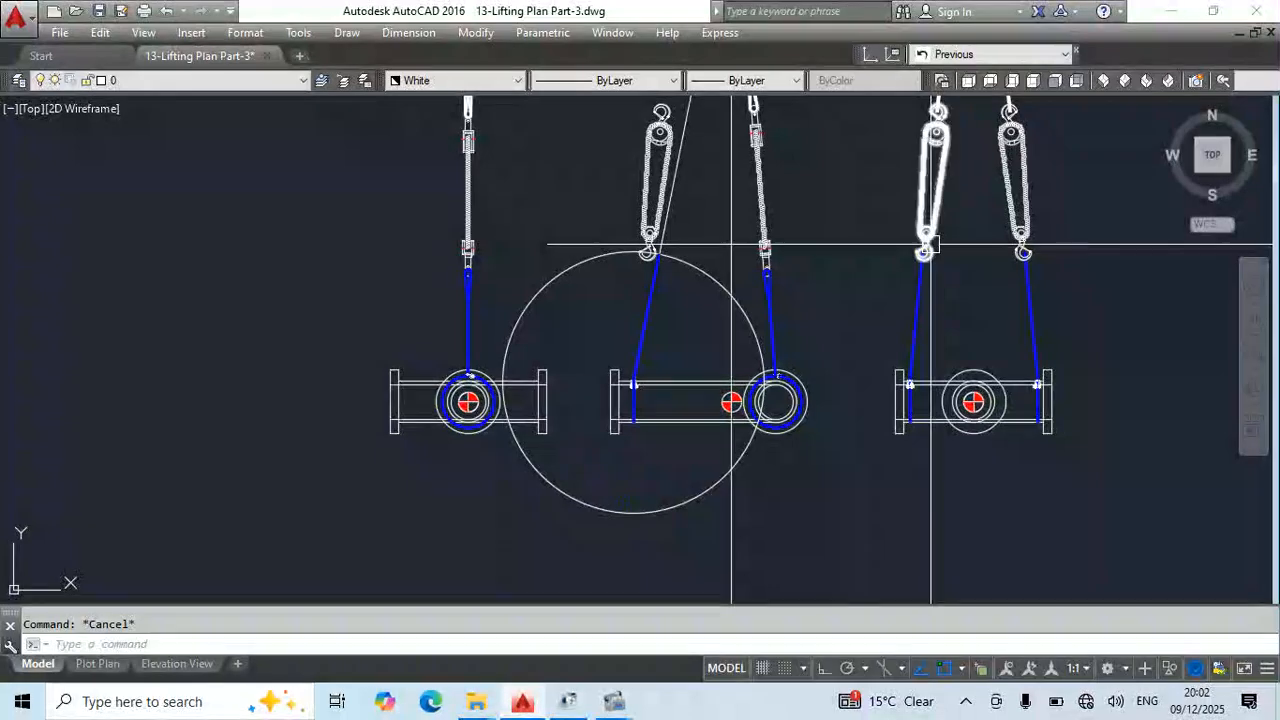
# - Copy the middle view's white sling leg with its lower eye from the eye's centre onto the polyline guide
pyautogui.moveTo(738, 288); pyautogui.dragTo(723, 459, button='middle')
pyautogui.moveTo(665, 298)
pyautogui.mouseDown(button='middle')
pyautogui.moveTo(671, 334)
pyautogui.moveTo(698, 327)
pyautogui.mouseUp(button='middle')
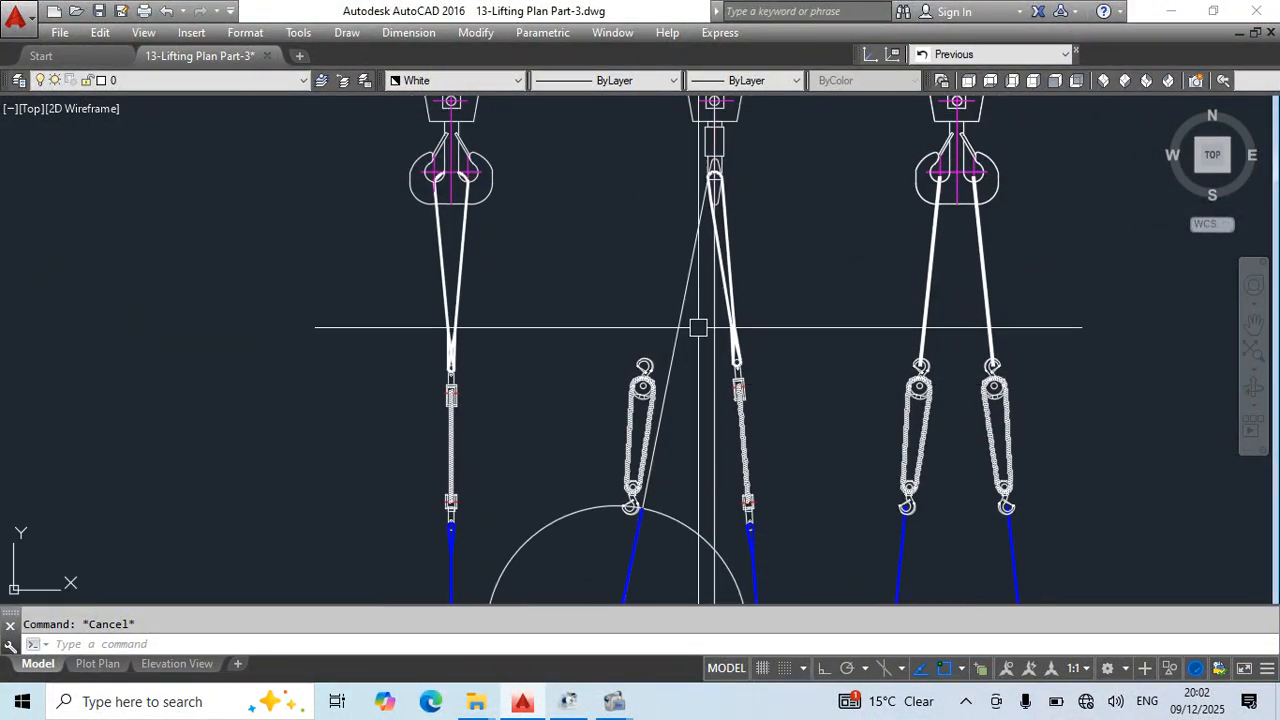
pyautogui.scroll(2, 740, 290)
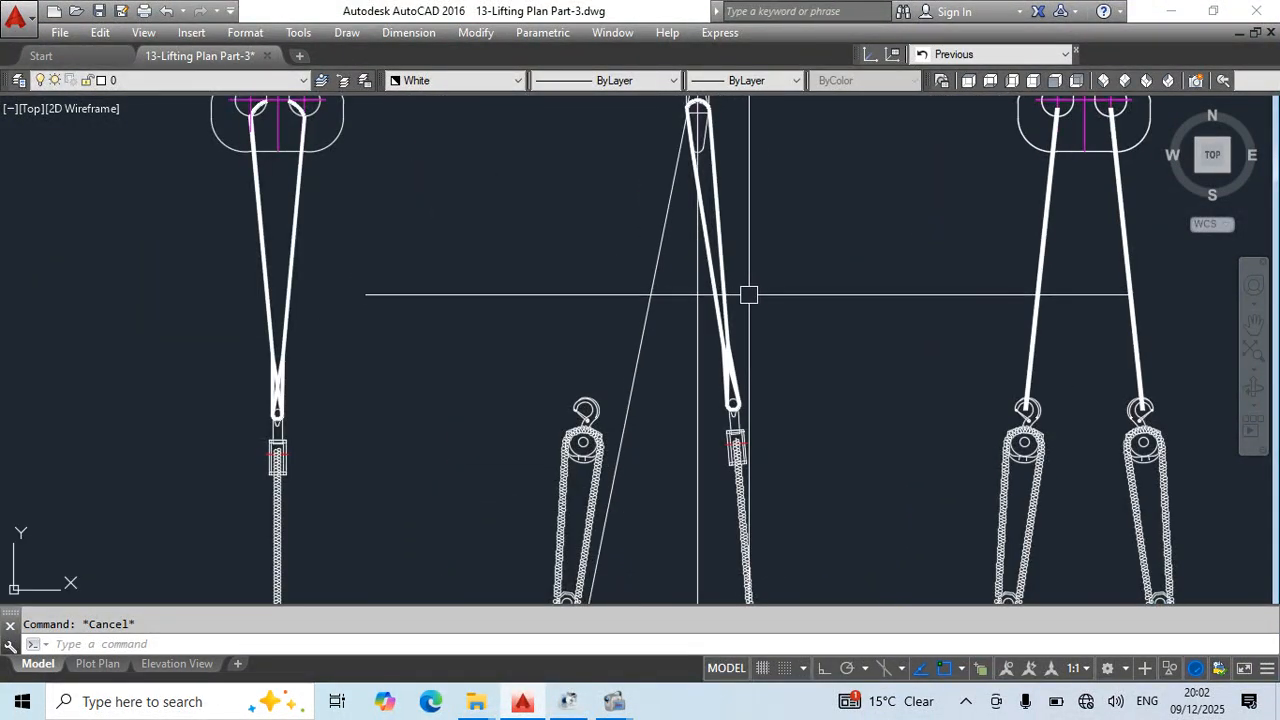
pyautogui.moveTo(749, 301); pyautogui.dragTo(814, 398, button='middle')
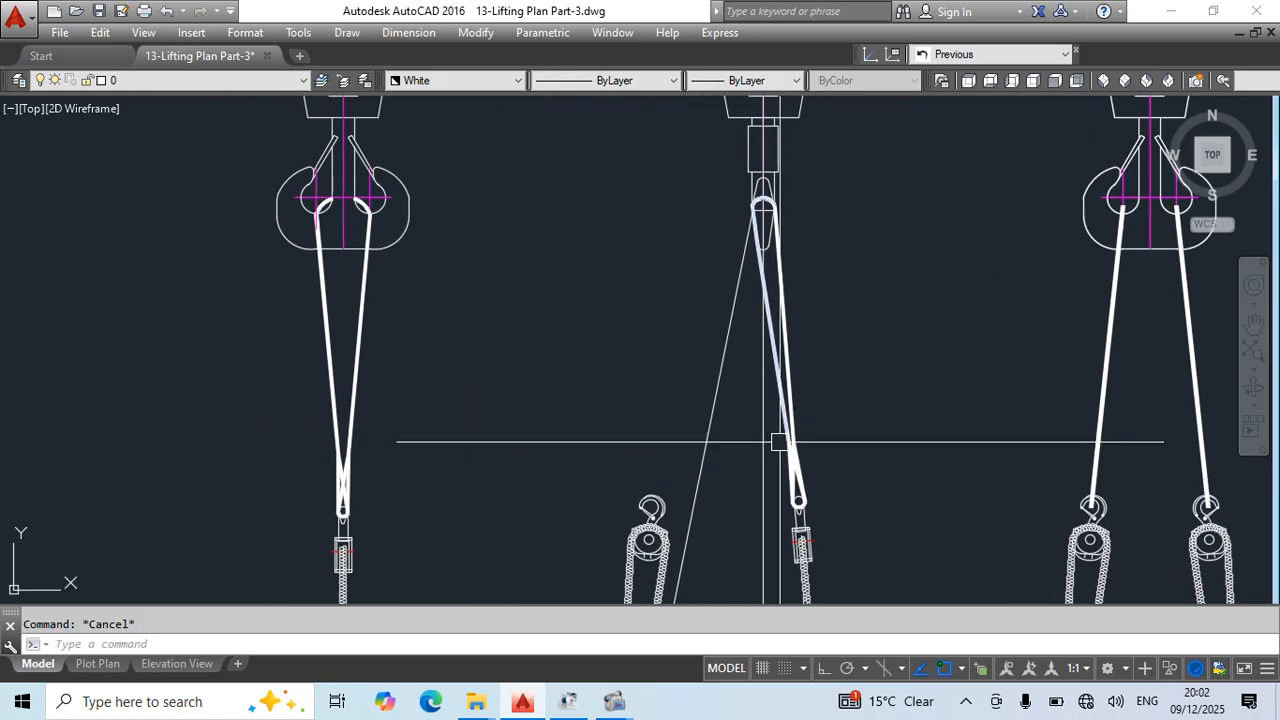
pyautogui.scroll(2, 779, 441)
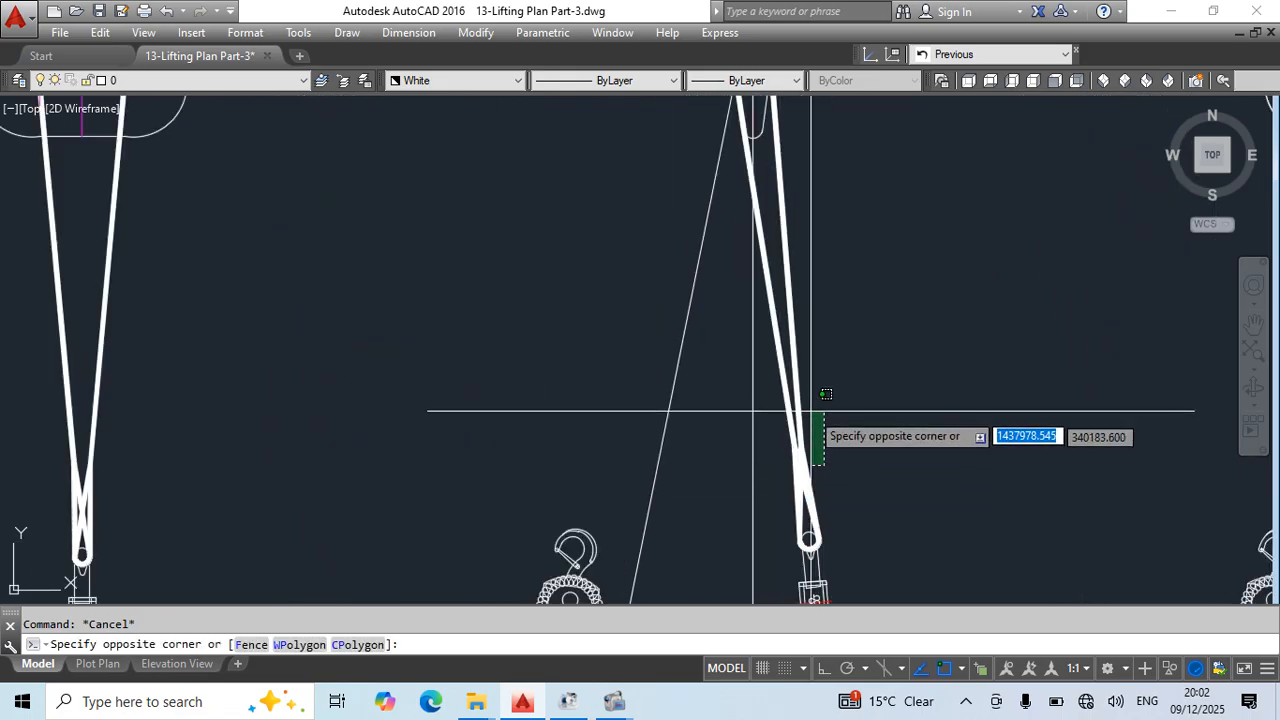
pyautogui.press('Escape')
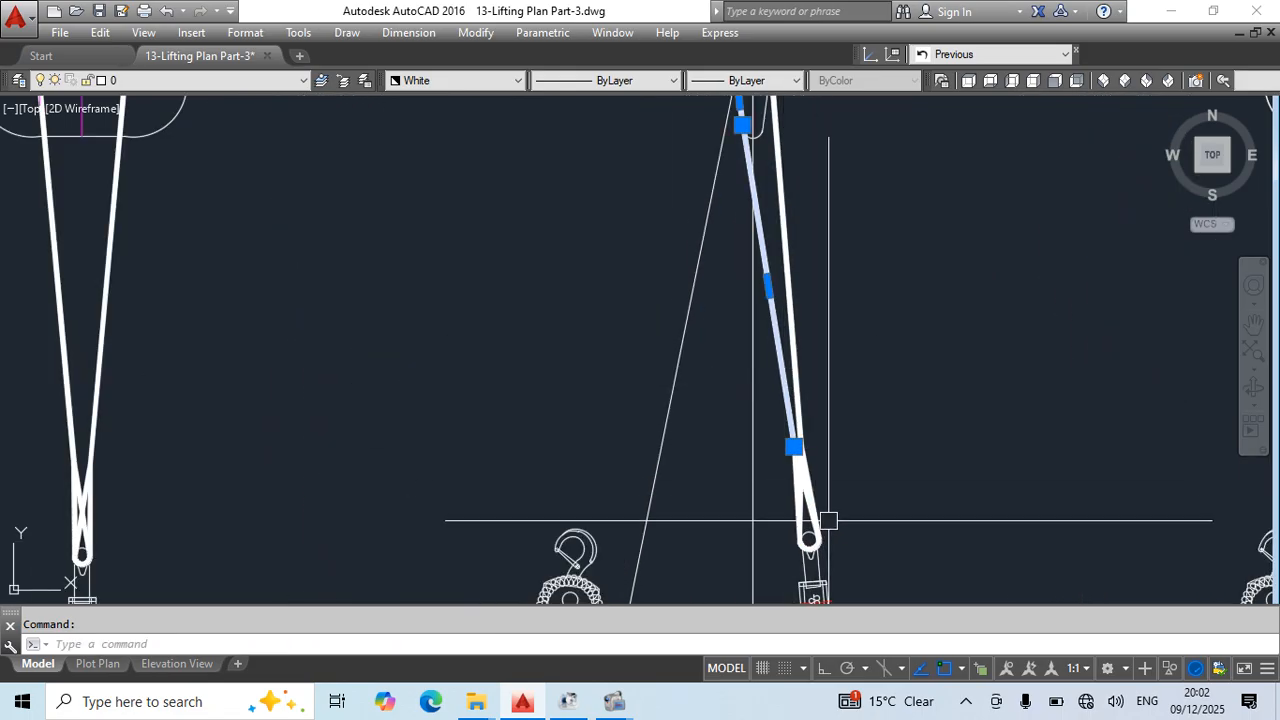
pyautogui.click(814, 504)
pyautogui.moveTo(874, 513); pyautogui.dragTo(875, 500, button='middle')
pyautogui.press('Return')
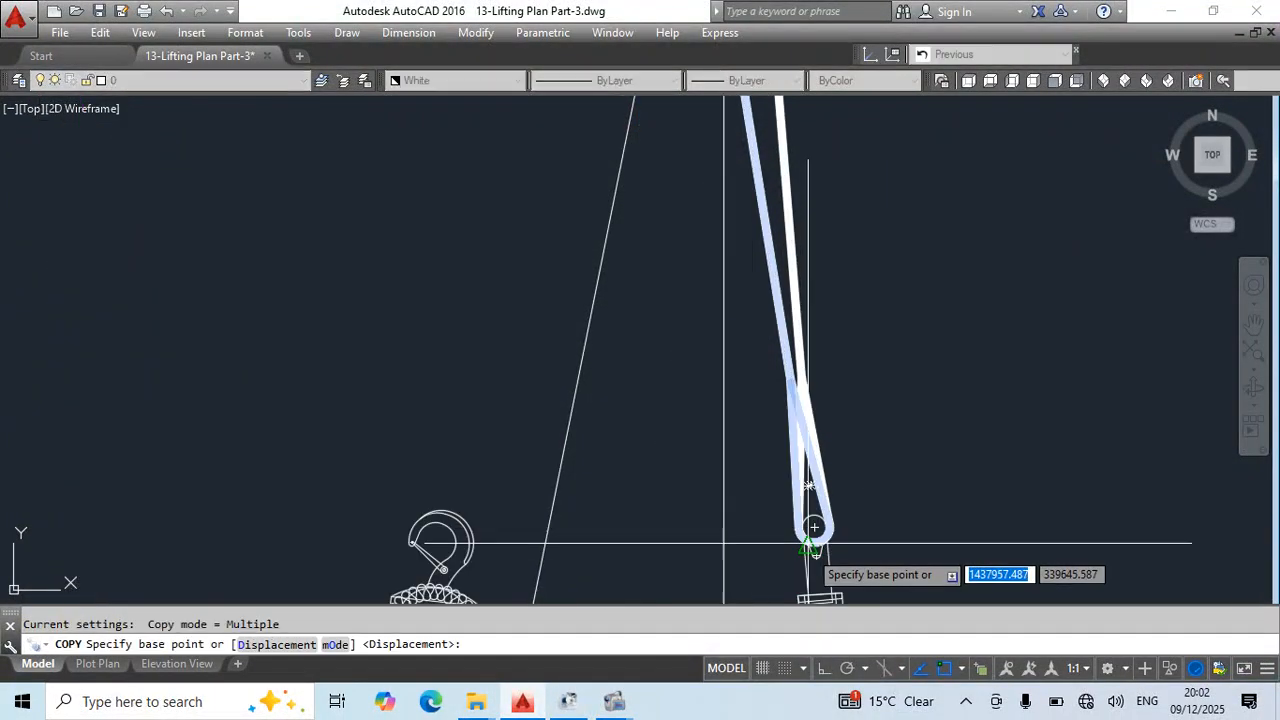
pyautogui.click(814, 526)
pyautogui.click(553, 519)
pyautogui.press('Escape')
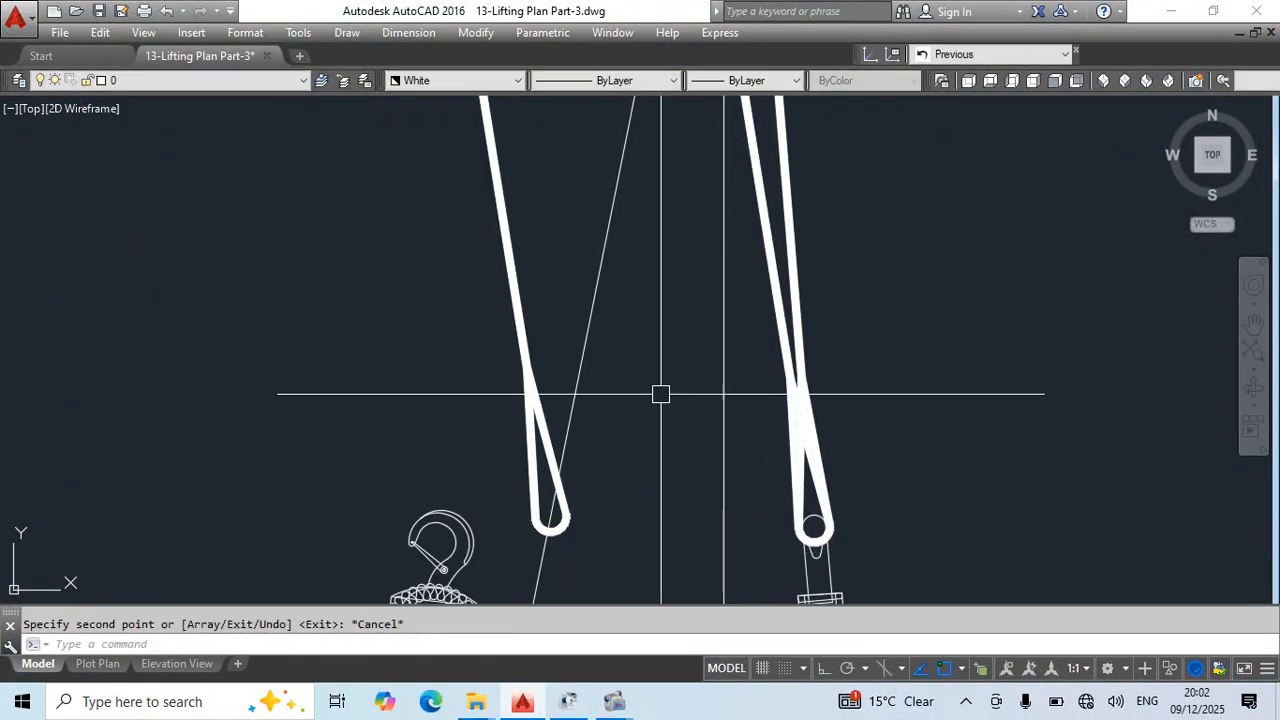
# - Draw a circle of radius 1750 centred at the guide's upper end at the middle view's crane hook
pyautogui.scroll(-3, 663, 391)
pyautogui.press('Return')
pyautogui.scroll(4, 680, 300)
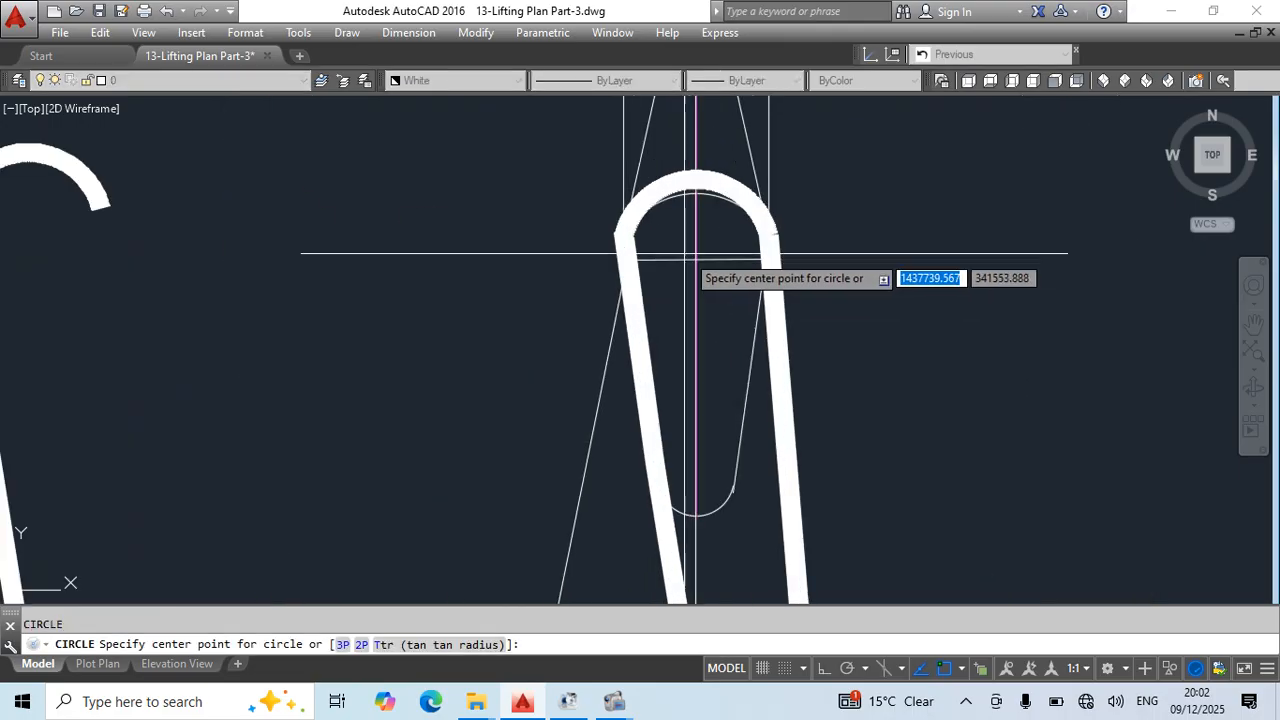
pyautogui.click(627, 260)
pyautogui.scroll(-2, 648, 318)
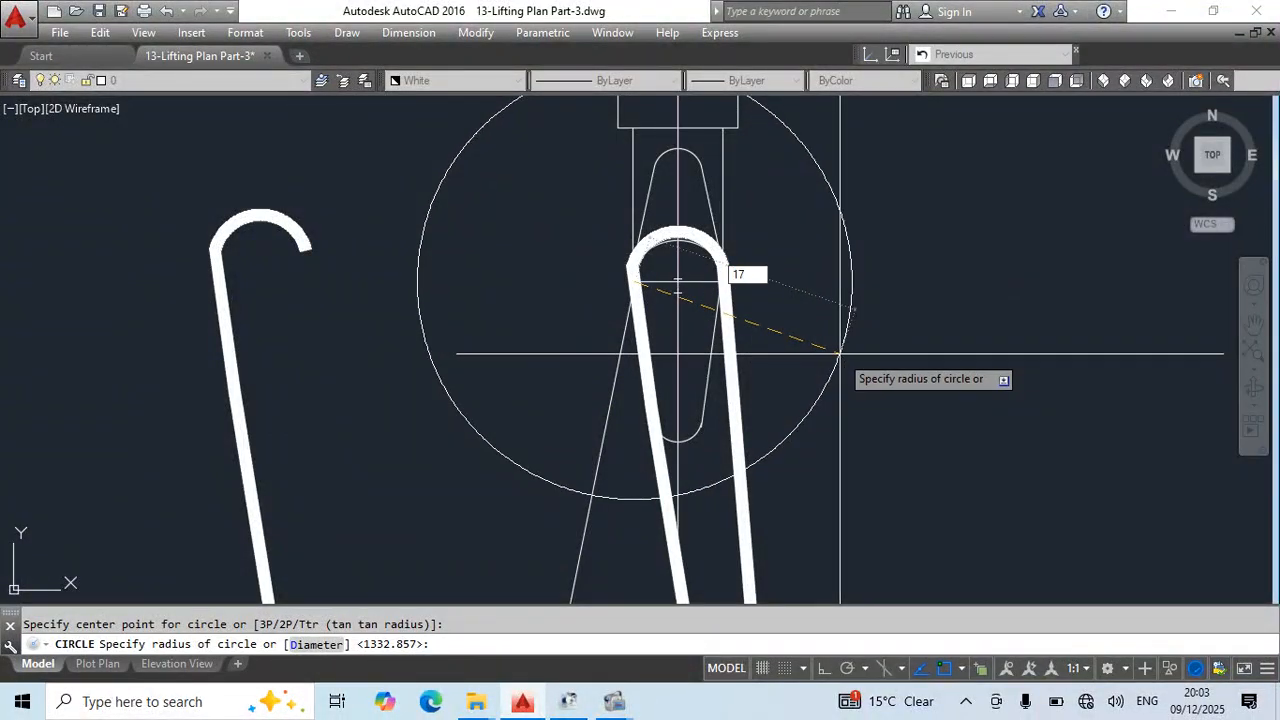
pyautogui.write('1750')
pyautogui.press('Return')
pyautogui.scroll(-3, 780, 443)
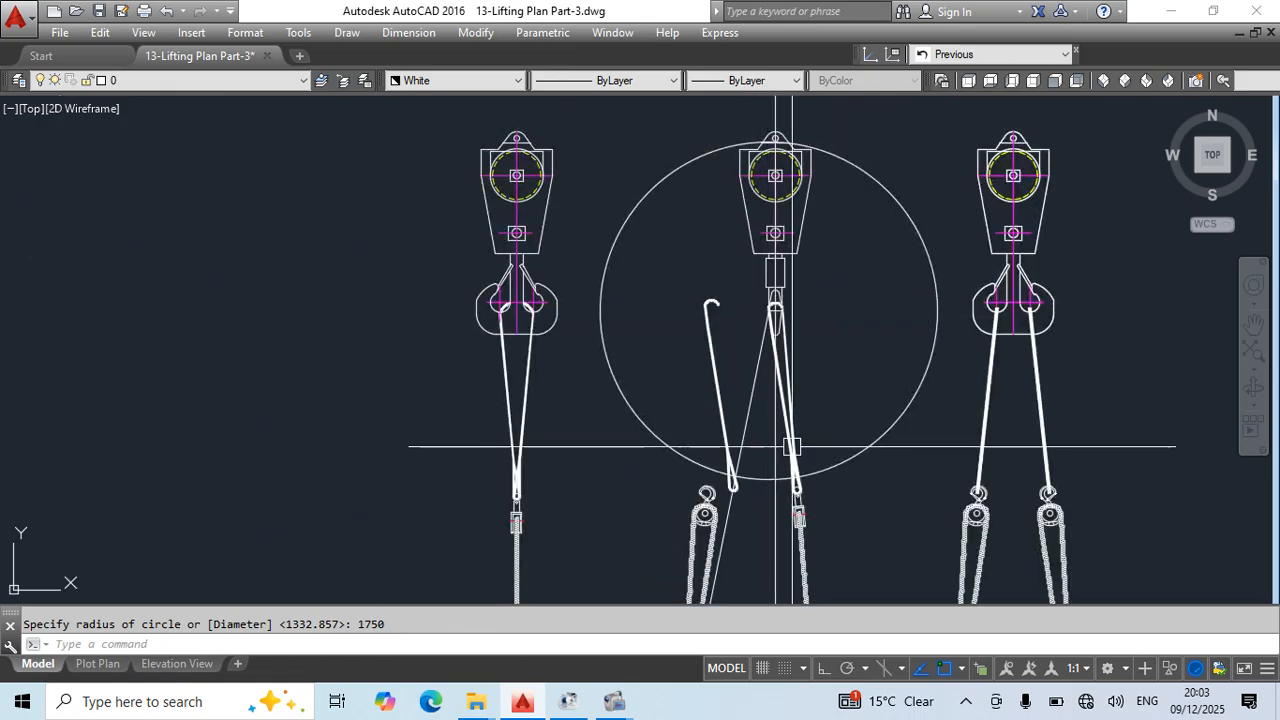
# - Move the copied white sling so its lower eye's centre sits where the 1750 circle crosses the guide
pyautogui.scroll(5, 751, 480)
pyautogui.click(683, 377)
pyautogui.click(639, 399)
pyautogui.scroll(4, 674, 466)
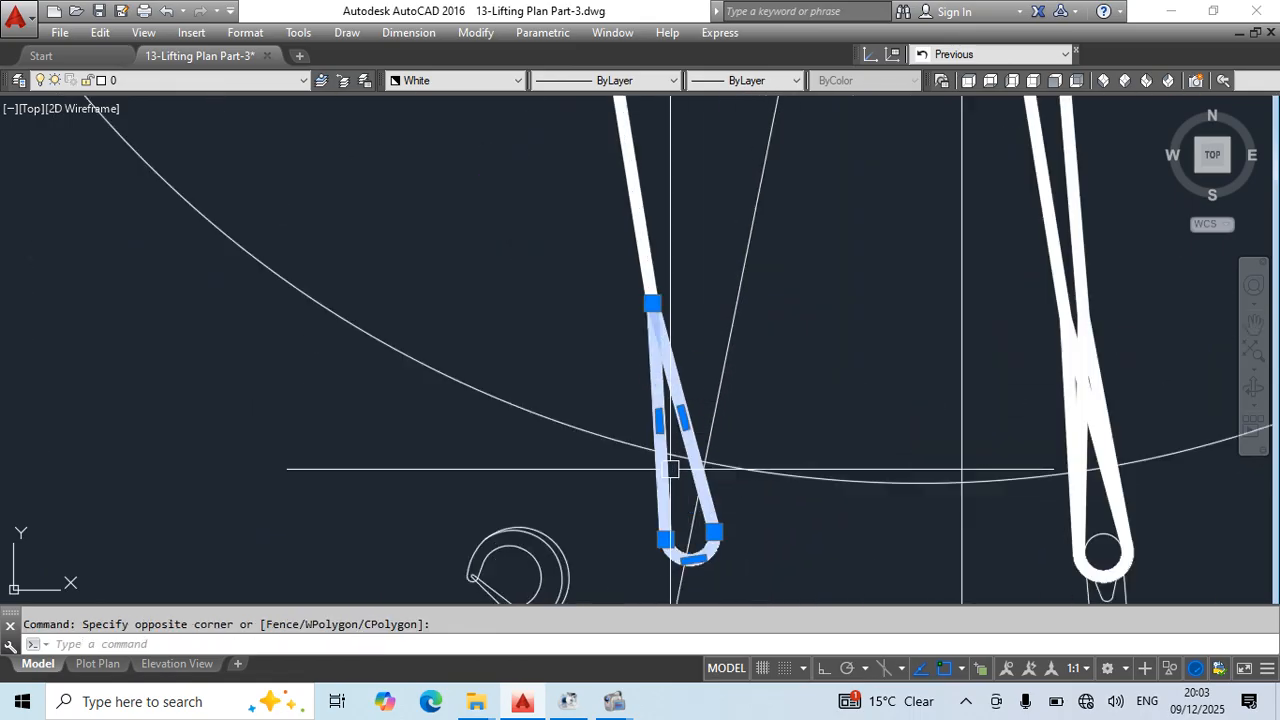
pyautogui.click(690, 171)
pyautogui.click(621, 181)
pyautogui.write('m')
pyautogui.press('Return')
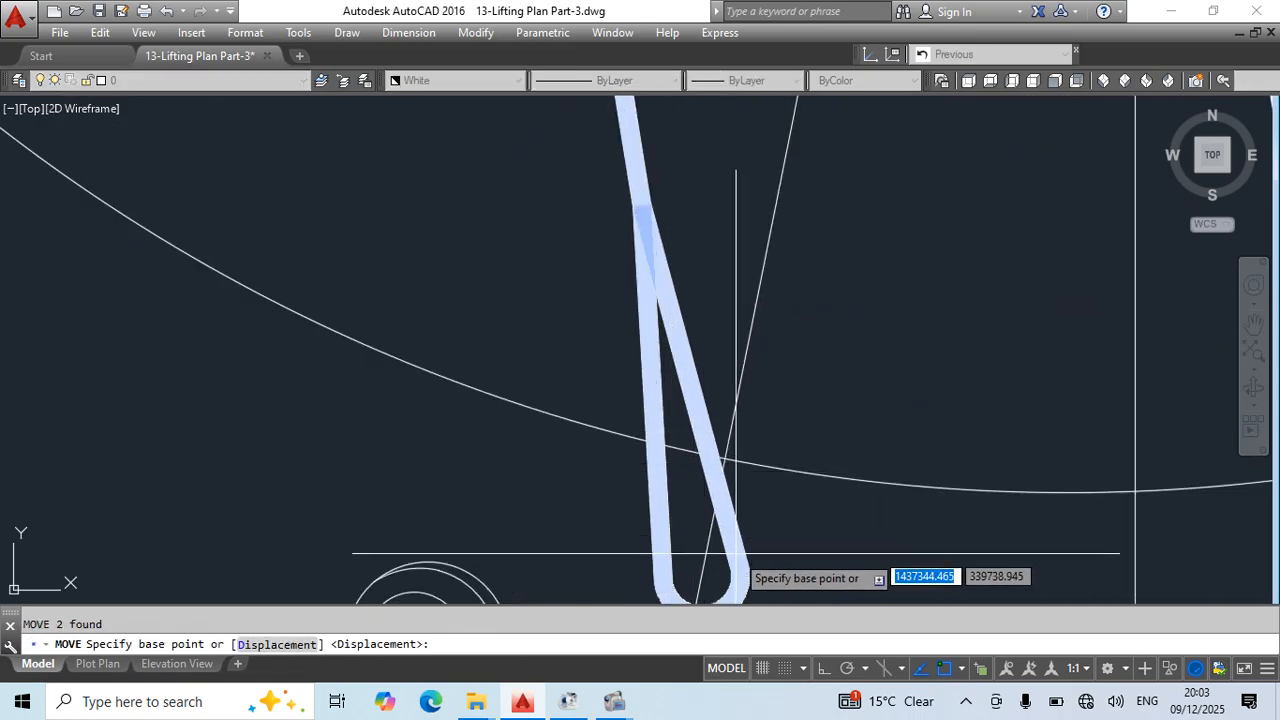
pyautogui.click(701, 576)
pyautogui.click(727, 460)
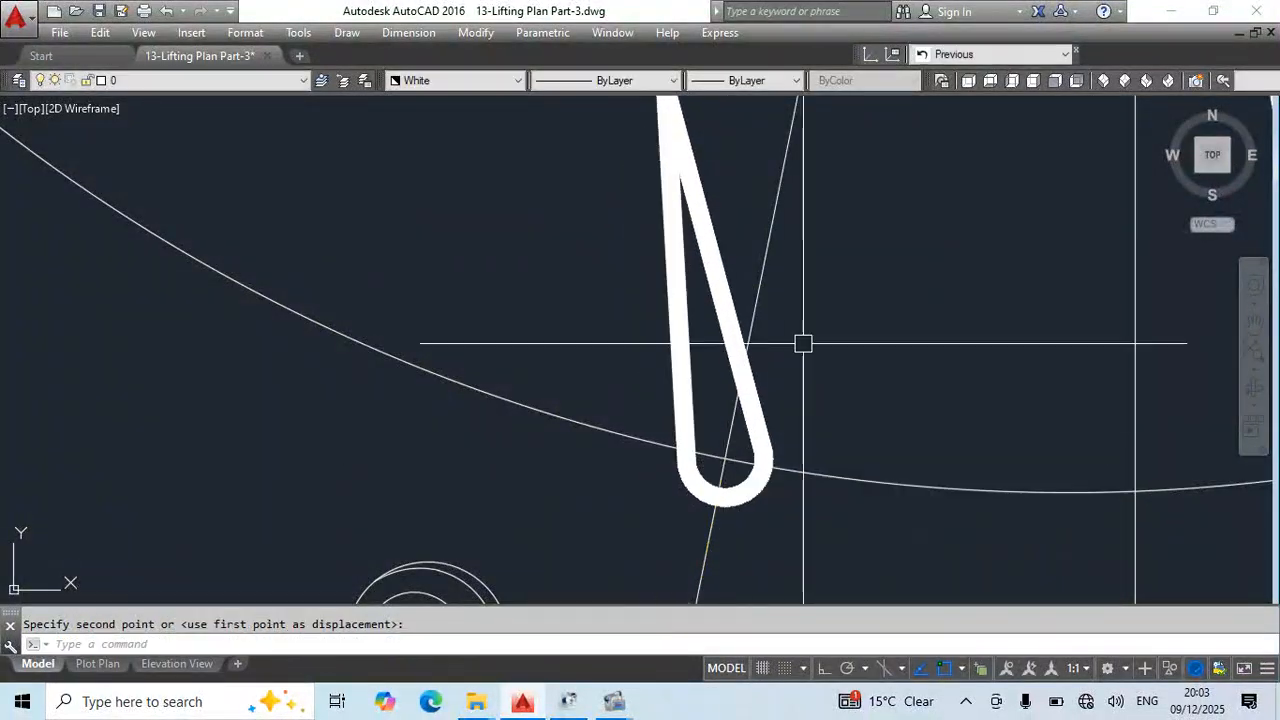
# - Rotate the copied white sling about its lower eye's centre, using a reference angle to align it with the guide
pyautogui.scroll(-4, 740, 560)
pyautogui.click(726, 339)
pyautogui.click(697, 403)
pyautogui.write('r')
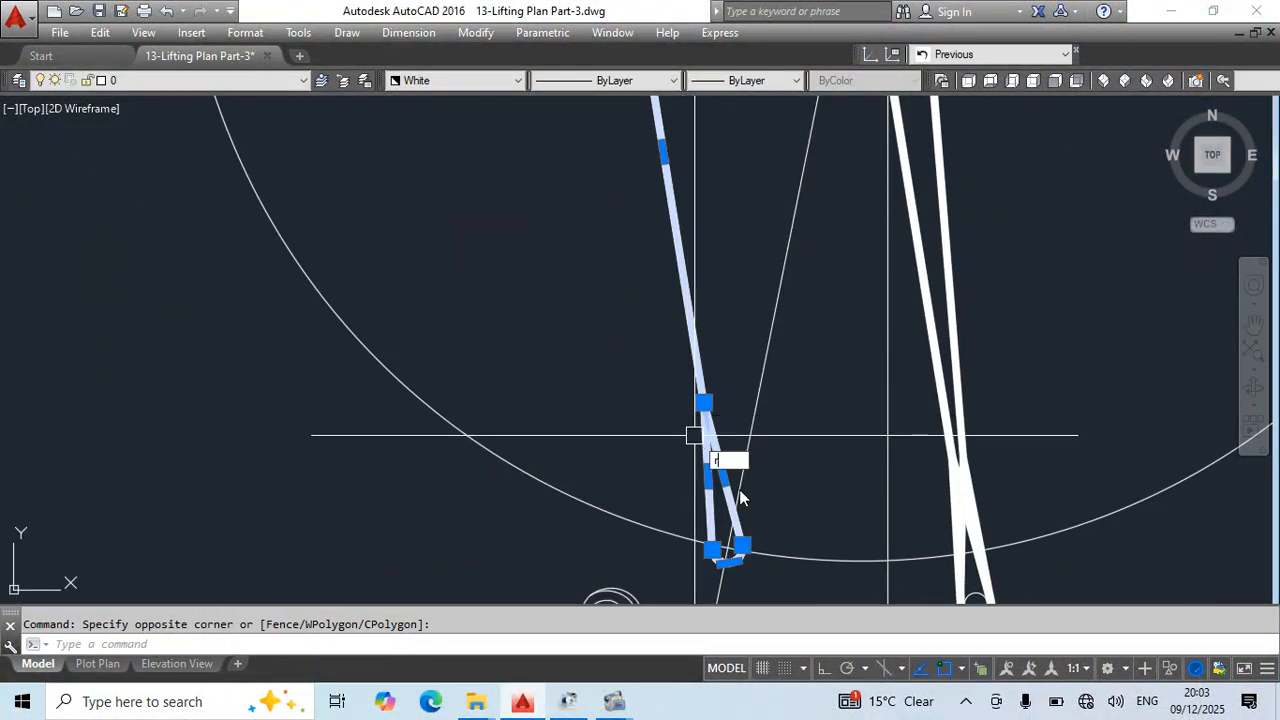
pyautogui.write('o')
pyautogui.press('Return')
pyautogui.scroll(3, 739, 489)
pyautogui.click(730, 551)
pyautogui.write('r')
pyautogui.press('Return')
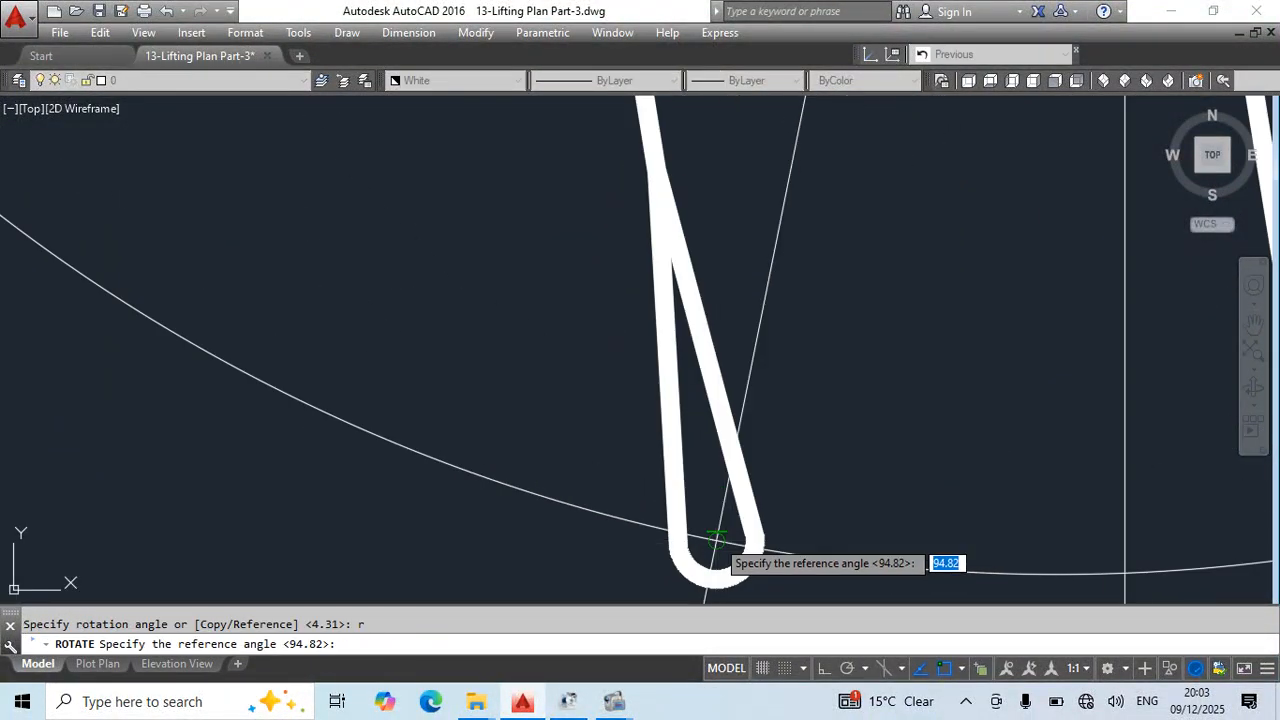
pyautogui.click(716, 540)
pyautogui.scroll(-3, 716, 545)
pyautogui.click(658, 196)
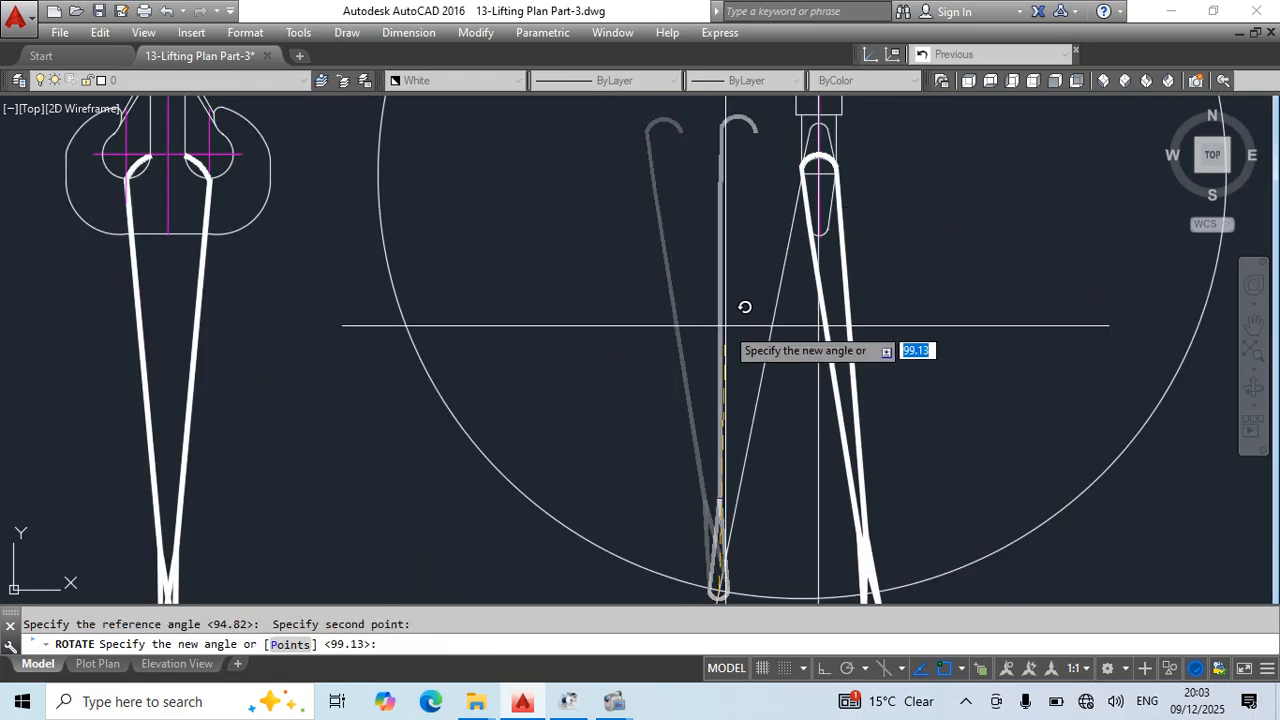
pyautogui.click(766, 338)
pyautogui.press('Escape')
# - Break the rotated sling copy where it meets the white sling's upper loop and erase its curved upper end
pyautogui.scroll(5, 820, 134)
pyautogui.click(812, 147)
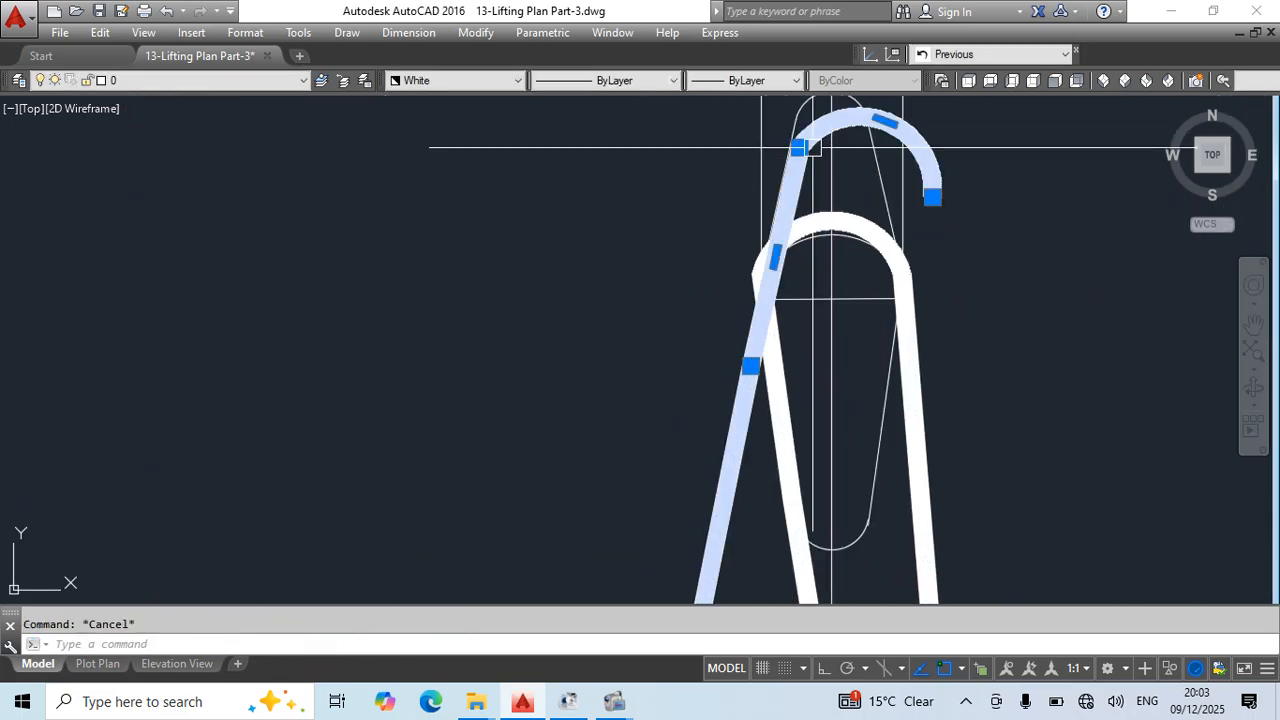
pyautogui.write('r')
pyautogui.press('space')
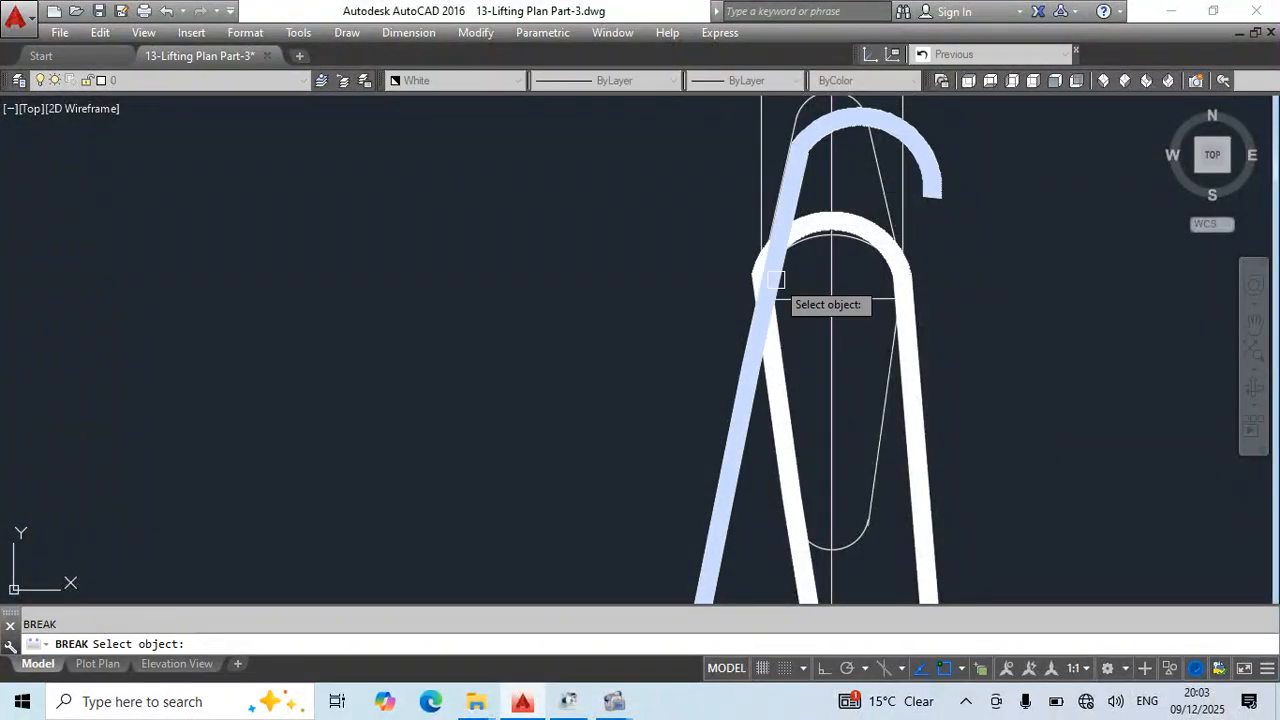
pyautogui.click(773, 281)
pyautogui.click(806, 134)
pyautogui.press('Escape')
pyautogui.click(824, 128)
pyautogui.press('Delete')
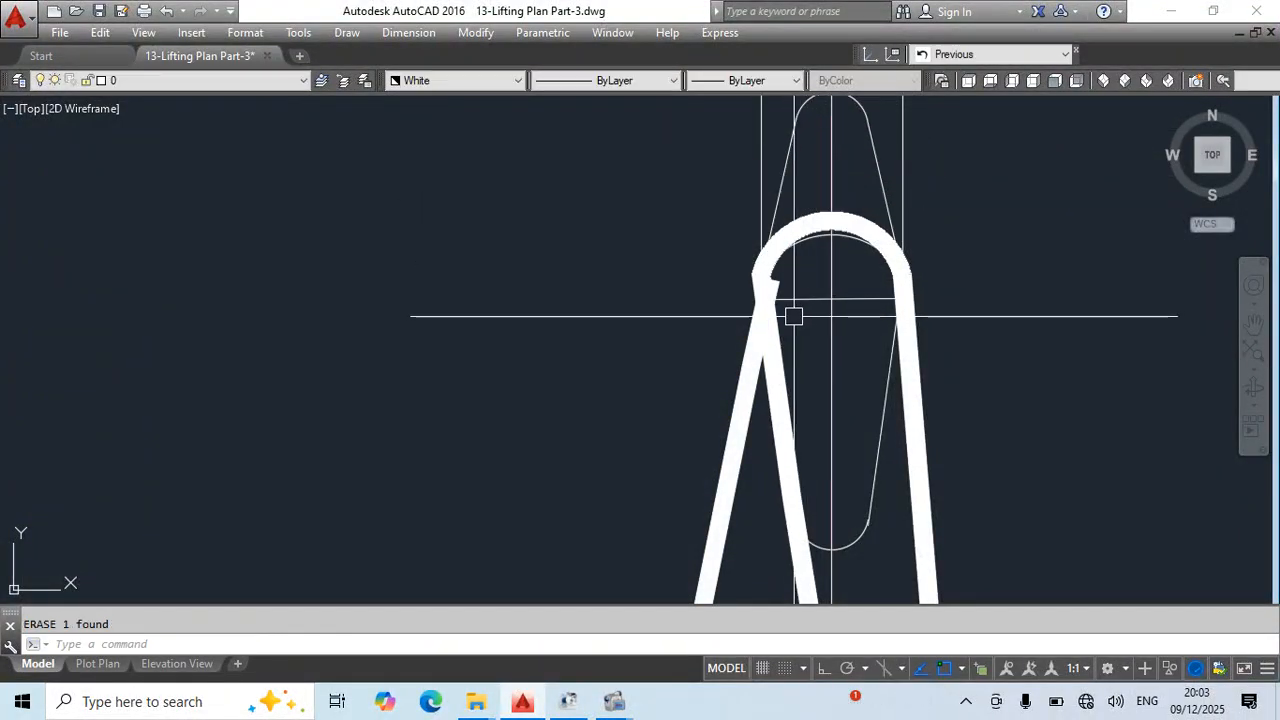
# - Draw a horizontal polyline across the white sling's upper loop and match its properties to the copied sling
pyautogui.press('space')
pyautogui.click(767, 299)
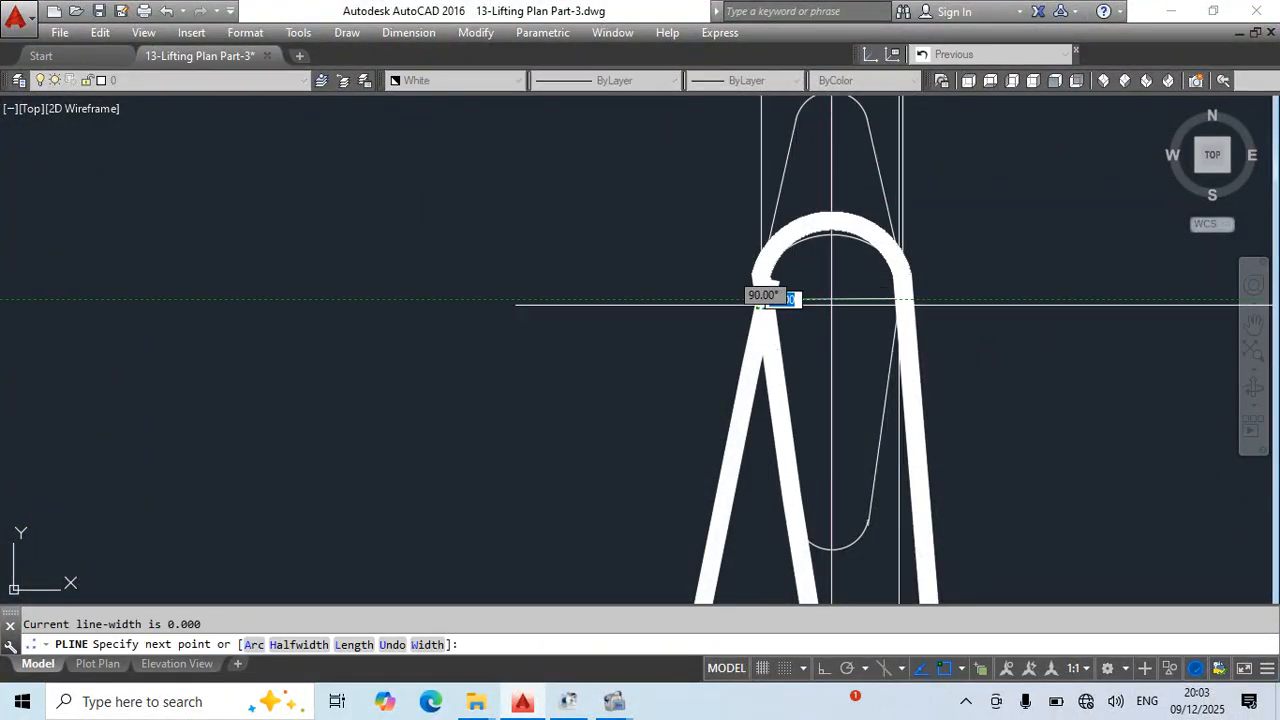
pyautogui.click(906, 298)
pyautogui.press('Escape')
pyautogui.press('Escape')
pyautogui.write('ma')
pyautogui.press('space')
pyautogui.click(745, 395)
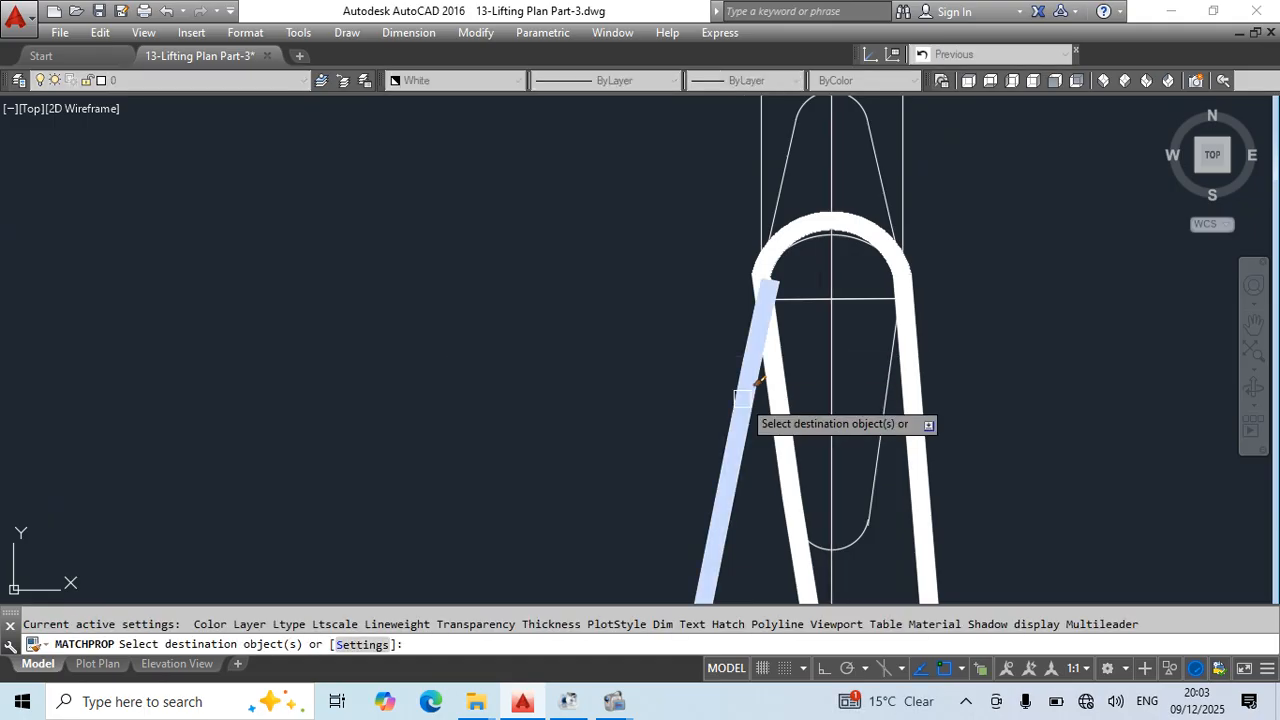
pyautogui.click(849, 303)
pyautogui.press('Escape')
# - Stretch the copied sling's upper end onto the near end of the new horizontal bar
pyautogui.scroll(3, 776, 283)
pyautogui.click(780, 282)
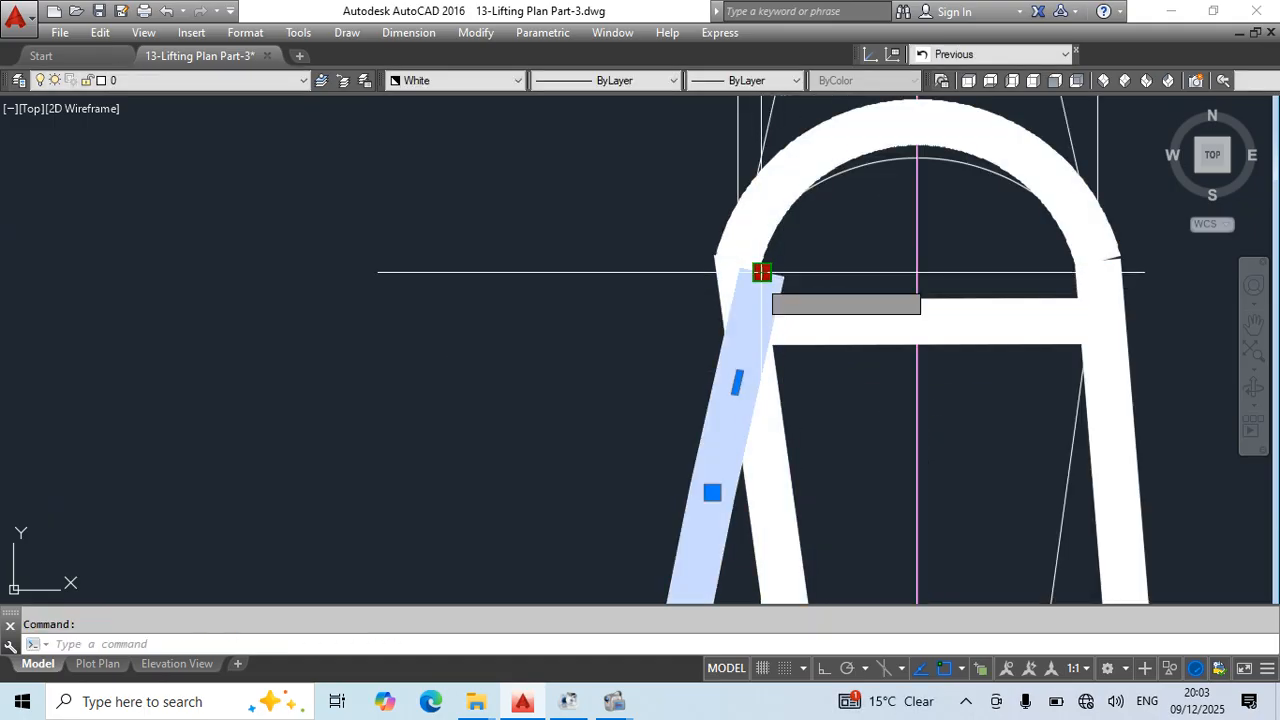
pyautogui.click(762, 272)
pyautogui.press('Escape')
pyautogui.press('Escape')
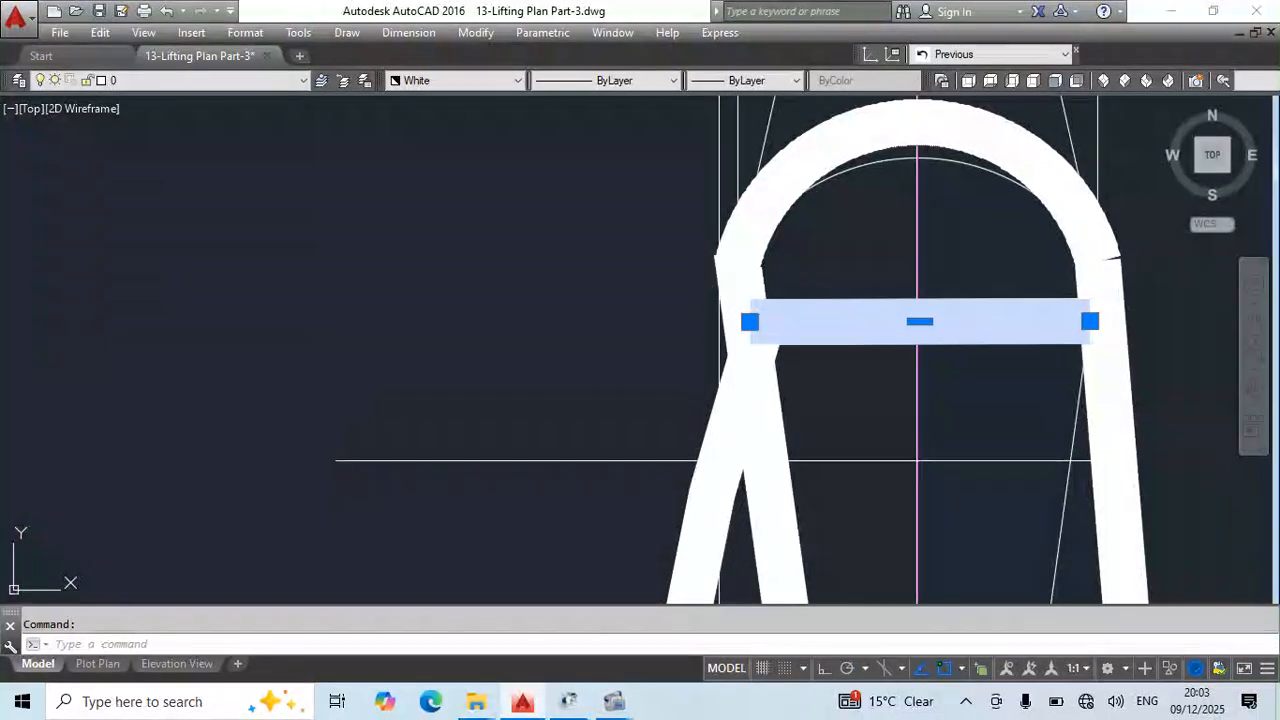
# - Change the color of the copied sling, its lower eye and the horizontal bar to Red
pyautogui.click(714, 492)
pyautogui.scroll(-5, 823, 349)
pyautogui.moveTo(829, 400); pyautogui.dragTo(837, 248, button='middle')
pyautogui.scroll(-3, 897, 348)
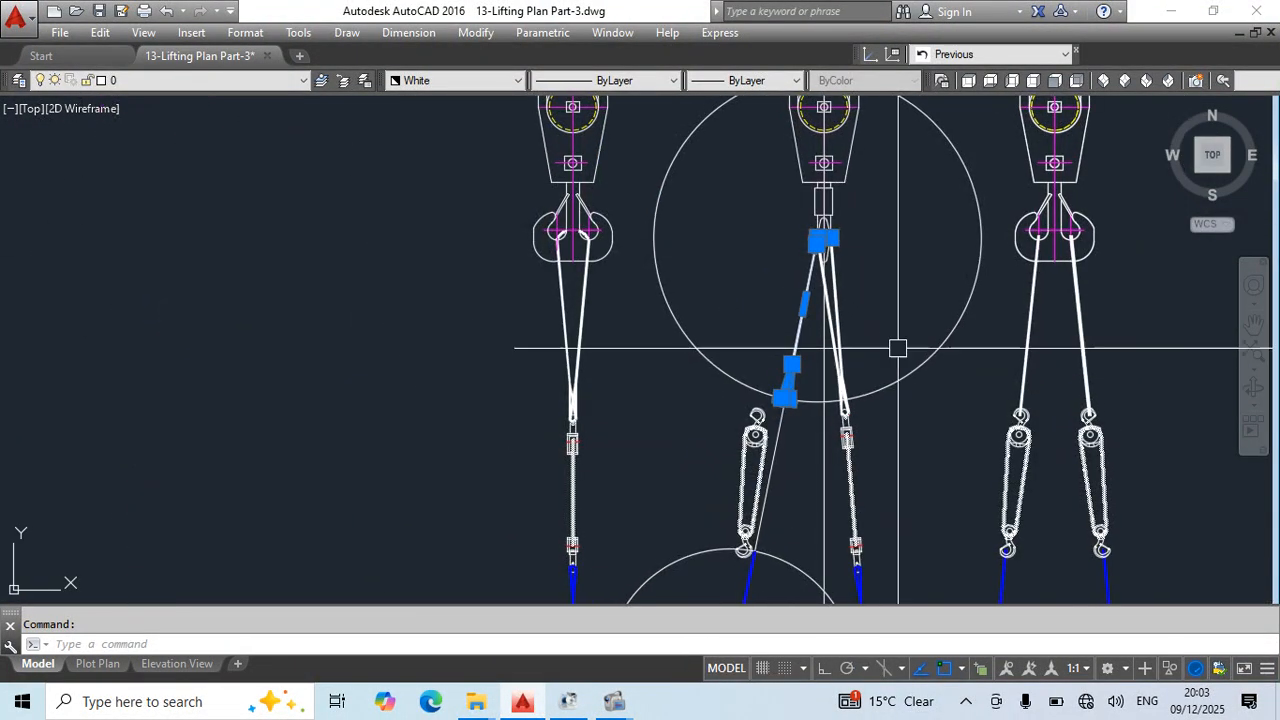
pyautogui.click(450, 81)
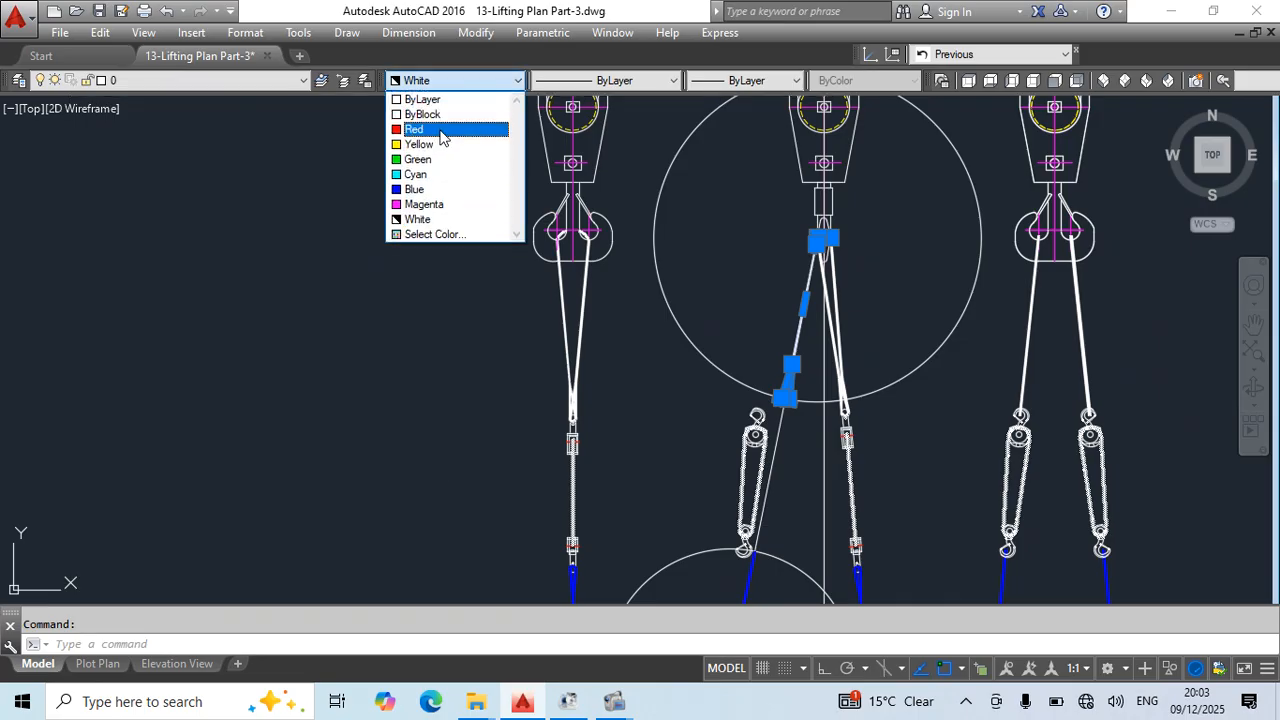
pyautogui.click(420, 129)
pyautogui.press('Escape')
pyautogui.scroll(4, 866, 257)
pyautogui.scroll(-3, 908, 228)
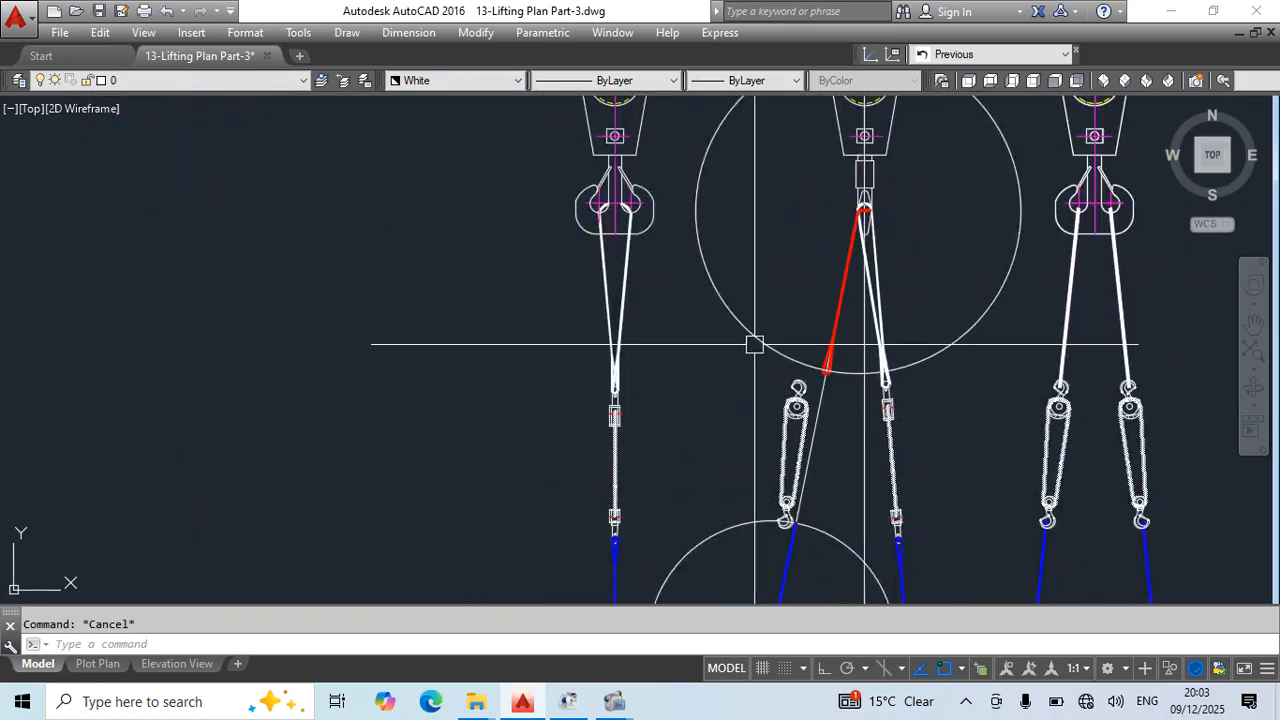
# - Change the color of the left view's upper sling legs and lower eye to Red
pyautogui.scroll(3, 614, 270)
pyautogui.click(671, 268)
pyautogui.click(506, 320)
pyautogui.click(614, 446)
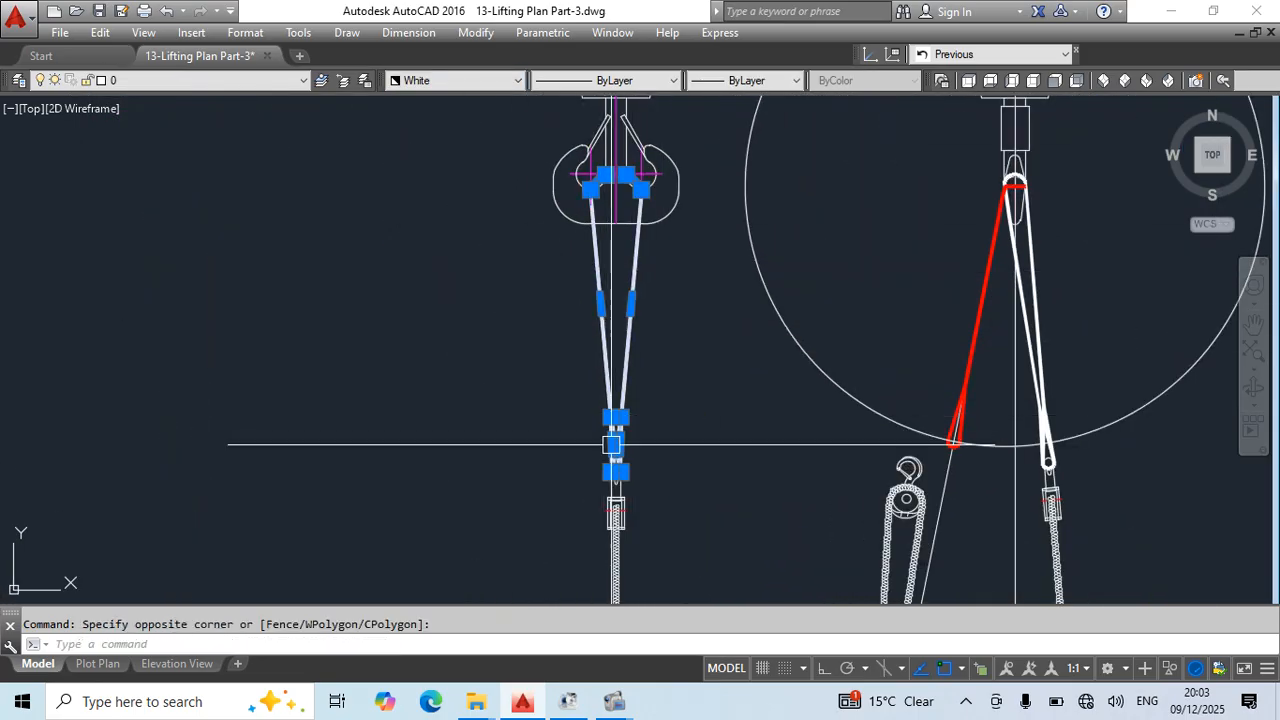
pyautogui.click(440, 81)
pyautogui.click(432, 130)
pyautogui.press('Escape')
# - Change the color of the middle view's left lower sling and its wrap around the pipe to Magenta
pyautogui.scroll(-3, 663, 351)
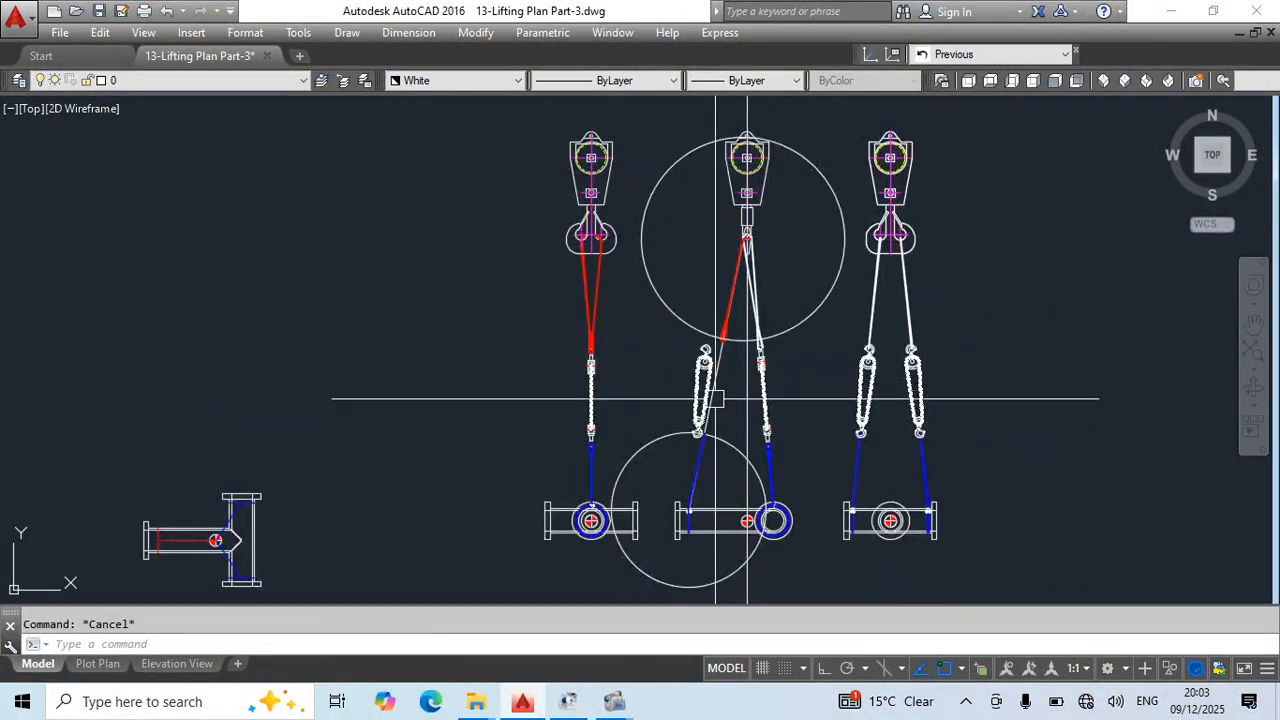
pyautogui.scroll(4, 712, 417)
pyautogui.scroll(4, 514, 380)
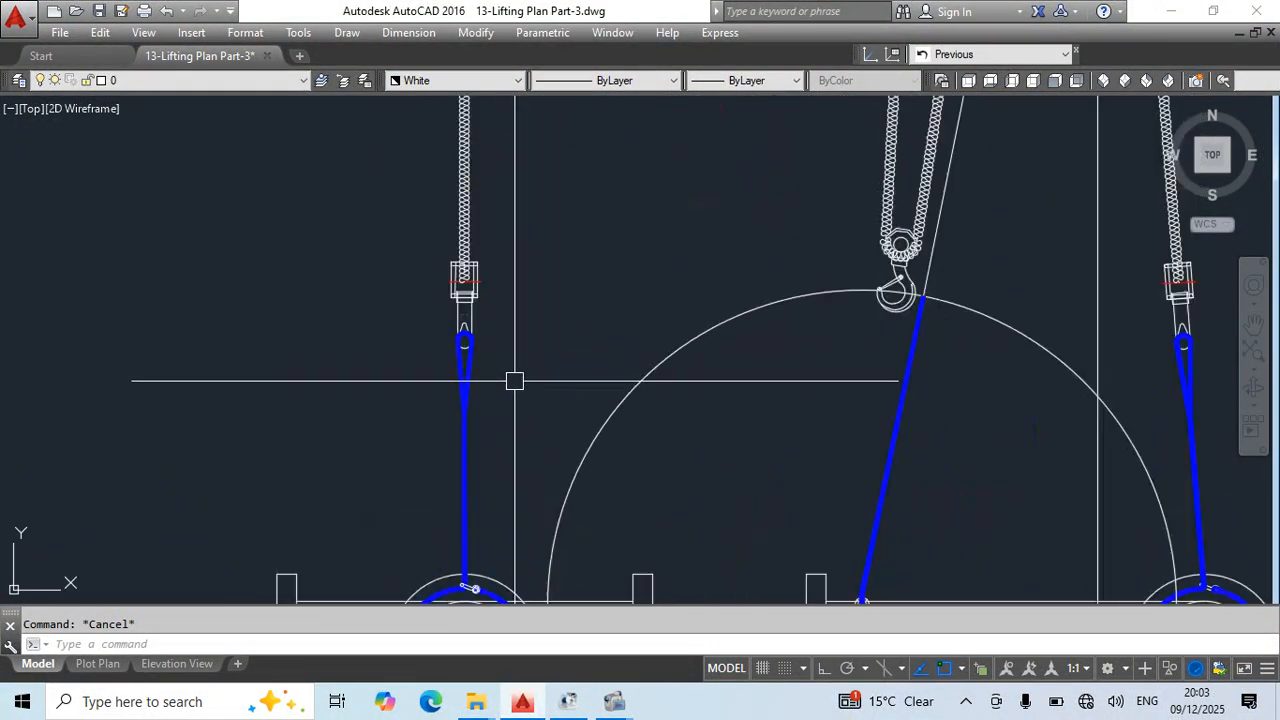
pyautogui.click(955, 375)
pyautogui.click(786, 449)
pyautogui.moveTo(933, 510); pyautogui.dragTo(872, 314, button='middle')
pyautogui.click(783, 326)
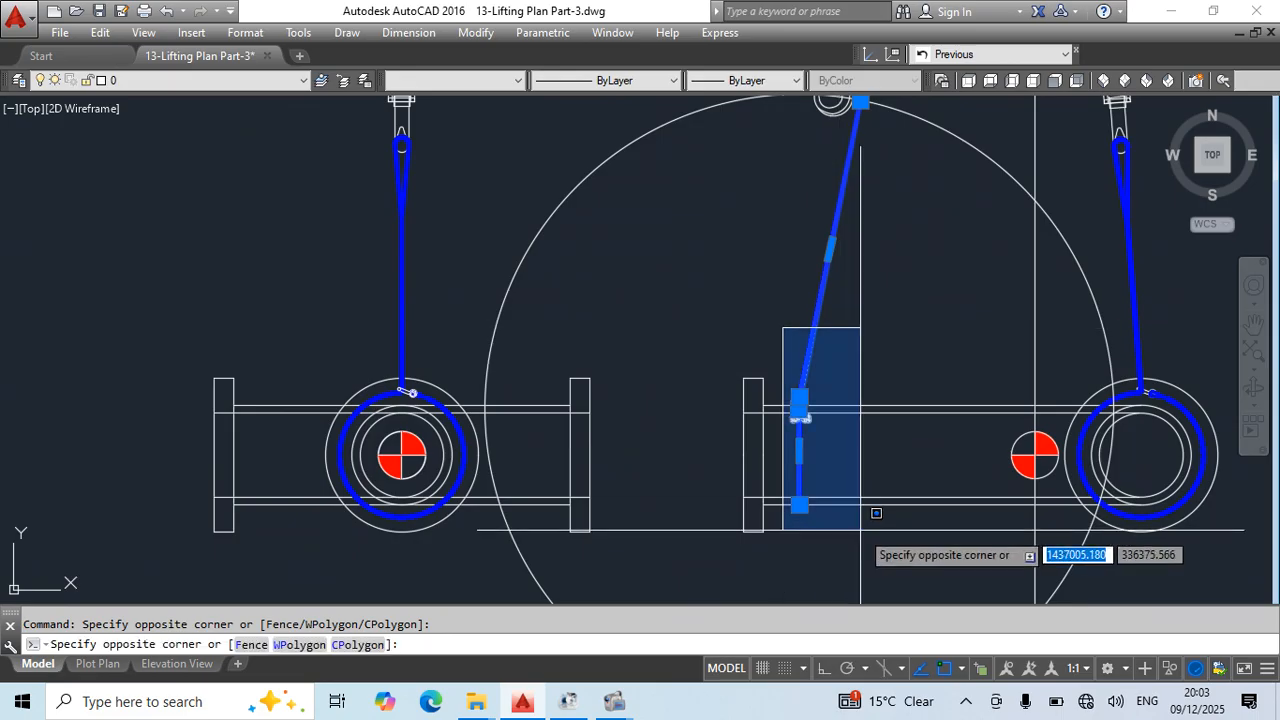
pyautogui.click(863, 529)
pyautogui.click(398, 80)
pyautogui.click(430, 206)
pyautogui.press('Escape')
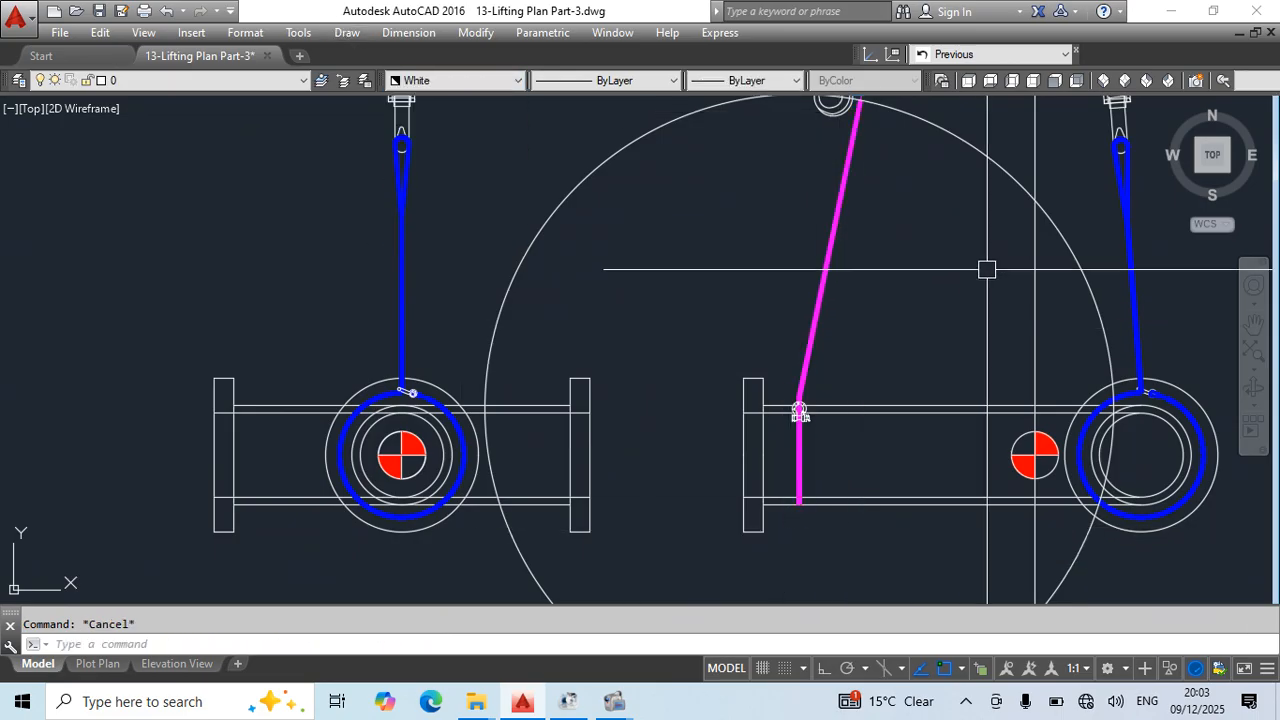
# - Erase the construction circle around the middle view's magenta lower sling
pyautogui.scroll(-3, 774, 423)
pyautogui.click(750, 339)
pyautogui.press('Escape')
# - Move the middle view's left chain block so its lower hook sits on the magenta sling's upper end
pyautogui.click(693, 300)
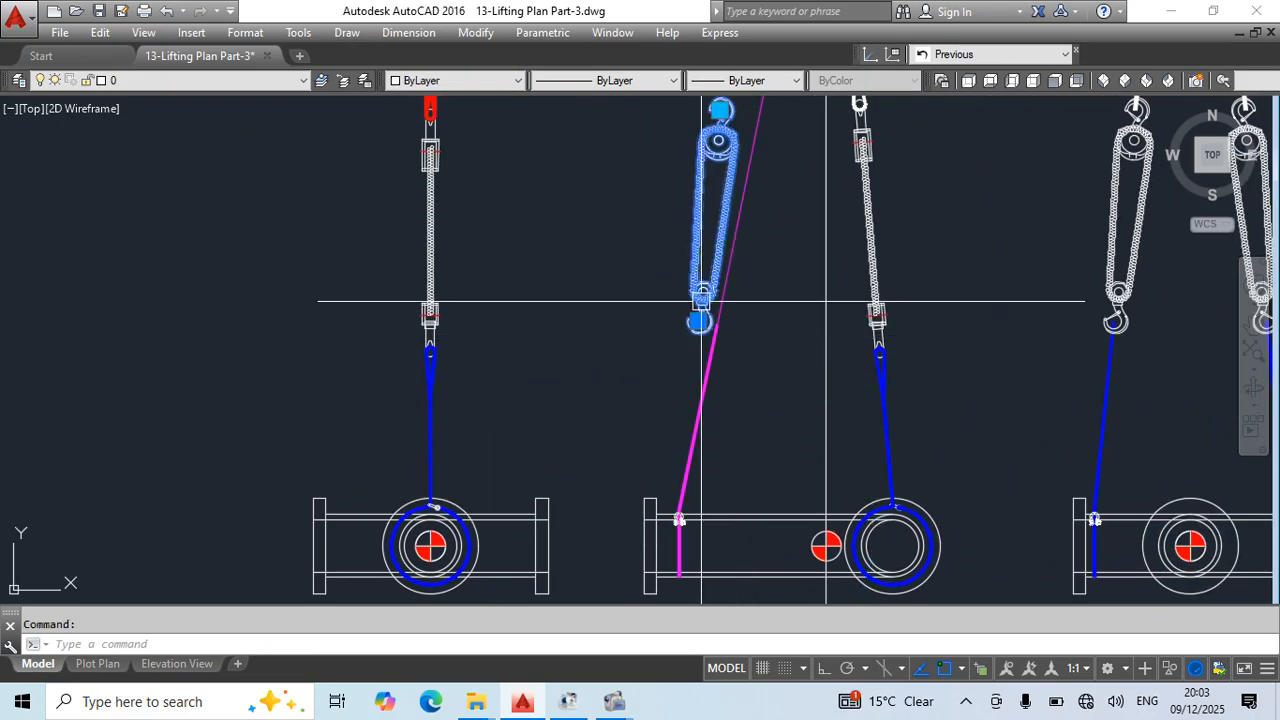
pyautogui.scroll(5, 690, 320)
pyautogui.click(687, 329)
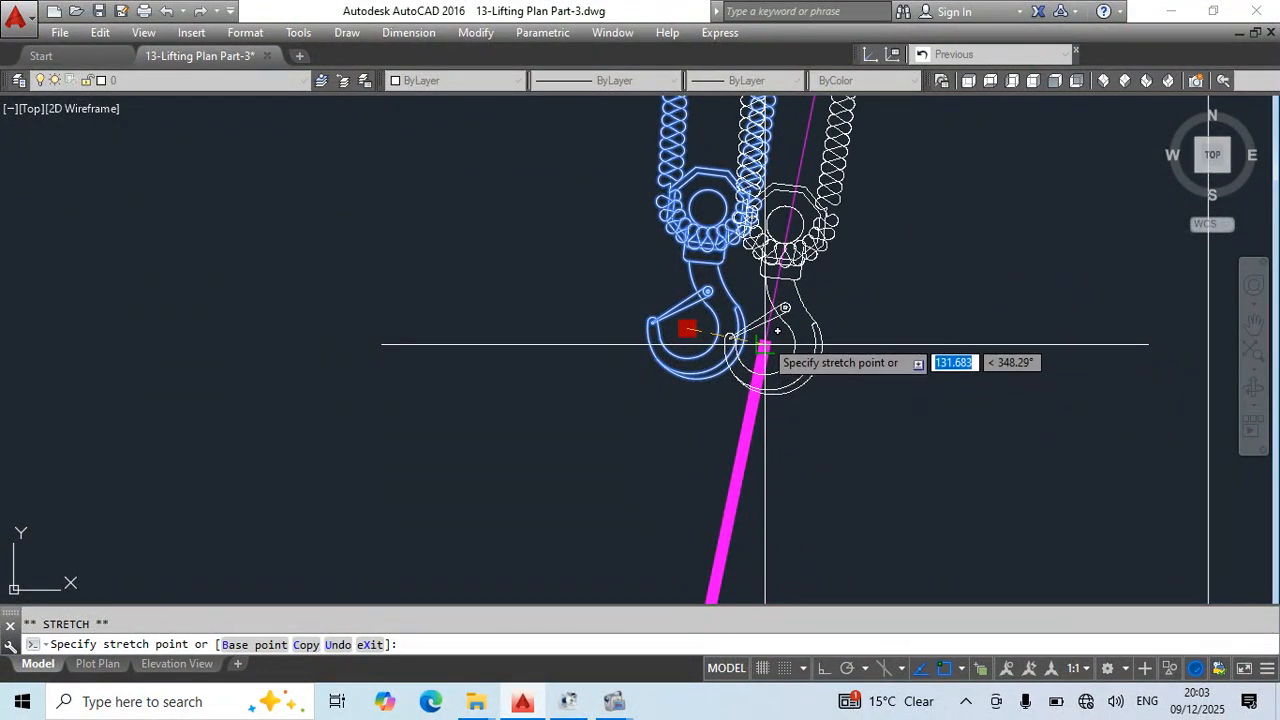
pyautogui.click(766, 341)
# - Stretch the chain block's upper hook to the centre of the red sling's lower eye
pyautogui.scroll(-5, 813, 330)
pyautogui.moveTo(806, 182); pyautogui.dragTo(673, 344, button='middle')
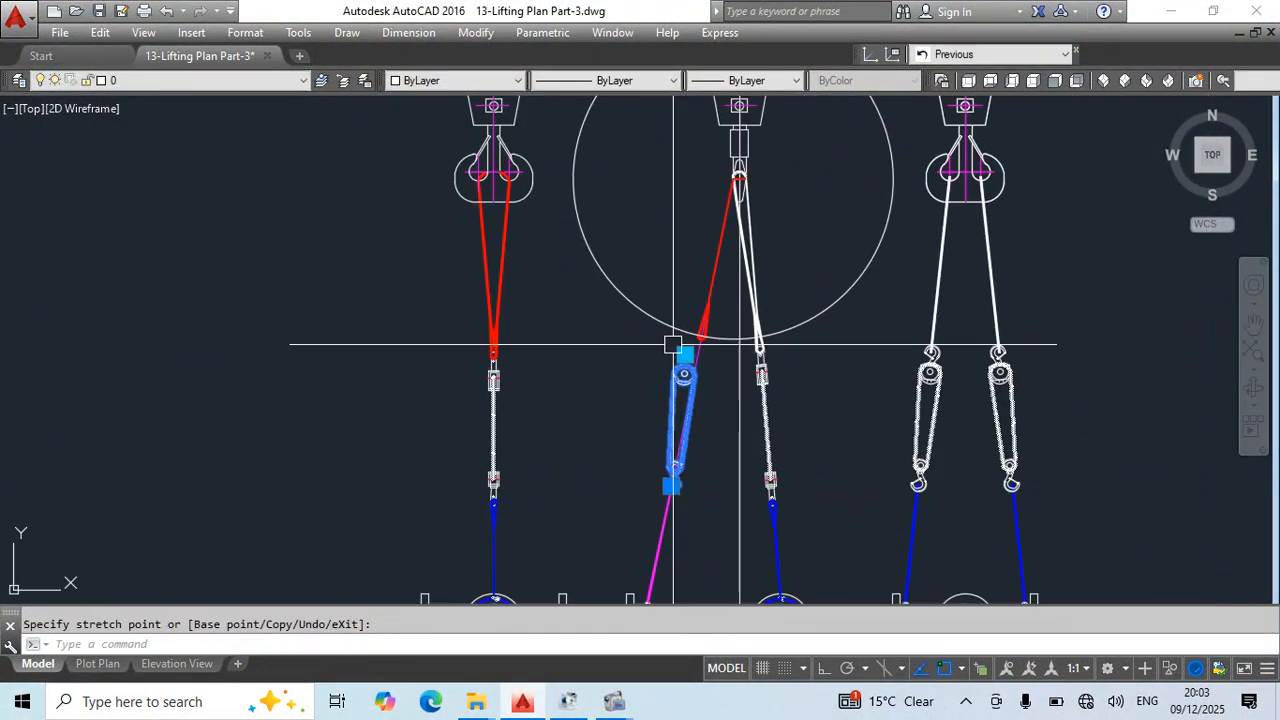
pyautogui.scroll(5, 677, 343)
pyautogui.click(710, 386)
pyautogui.scroll(5, 776, 327)
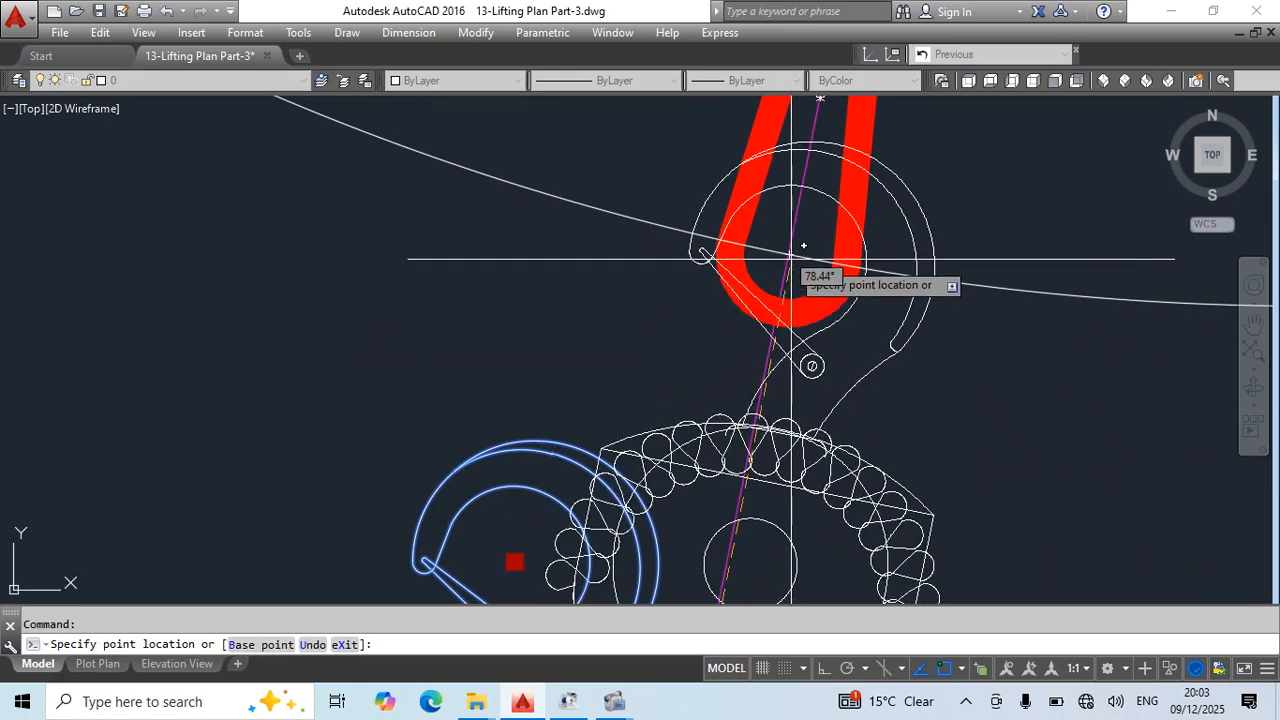
pyautogui.click(791, 259)
pyautogui.scroll(-5, 699, 314)
pyautogui.scroll(-5, 760, 323)
pyautogui.moveTo(836, 588); pyautogui.dragTo(838, 388, button='middle')
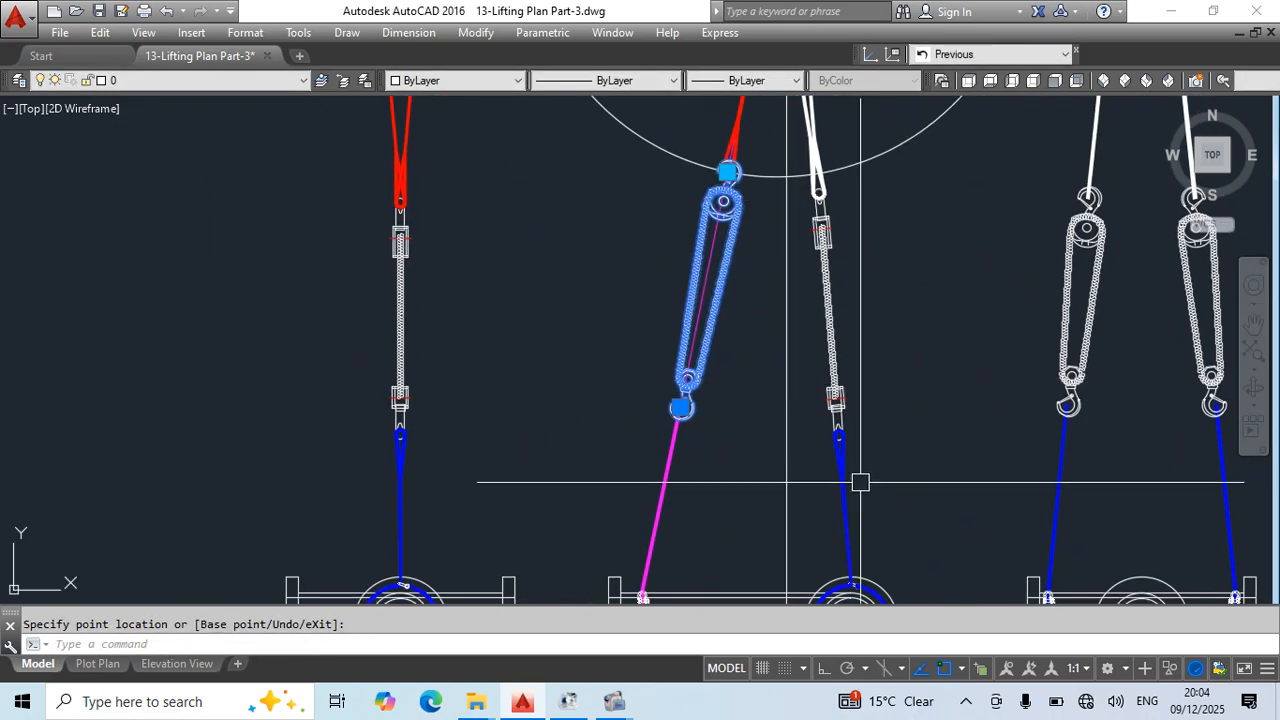
# - Try replacing the middle view's left chain block with a copy of the right one placed on the magenta sling's upper end
pyautogui.press('Delete')
pyautogui.write('co')
pyautogui.press('Return')
pyautogui.scroll(3, 840, 395)
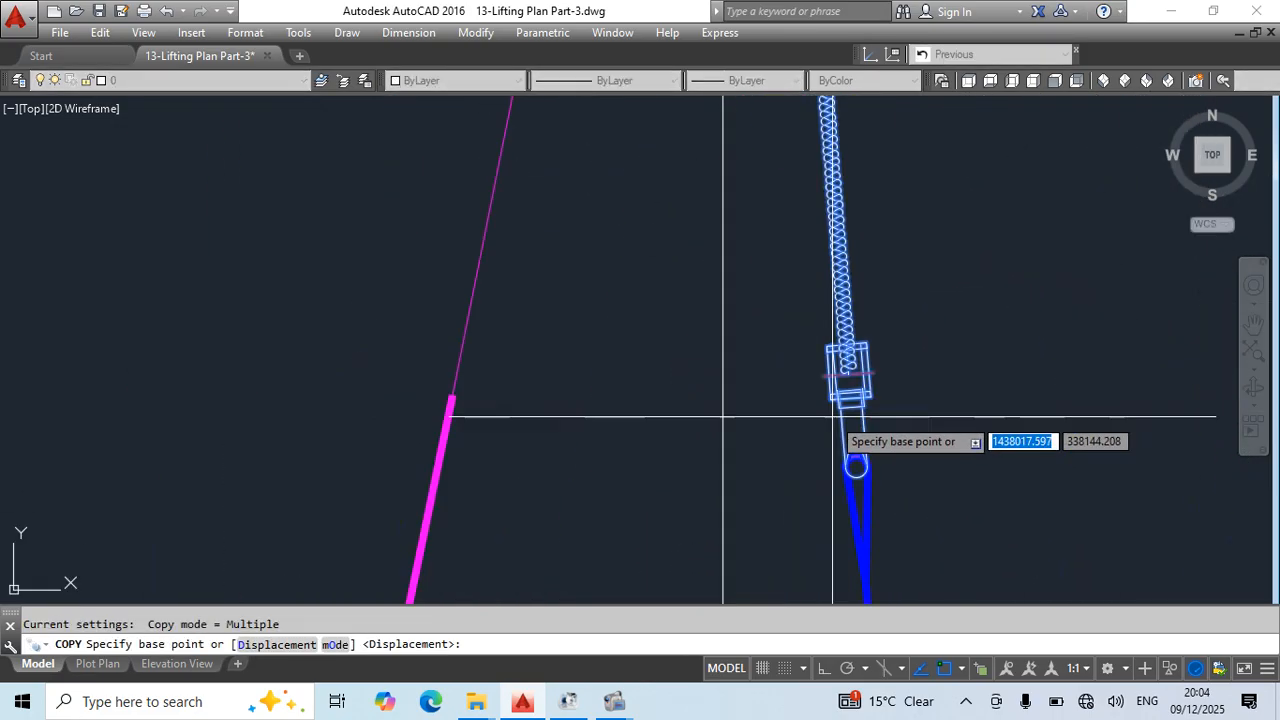
pyautogui.click(856, 465)
pyautogui.click(453, 396)
pyautogui.press('Escape')
pyautogui.scroll(-4, 558, 350)
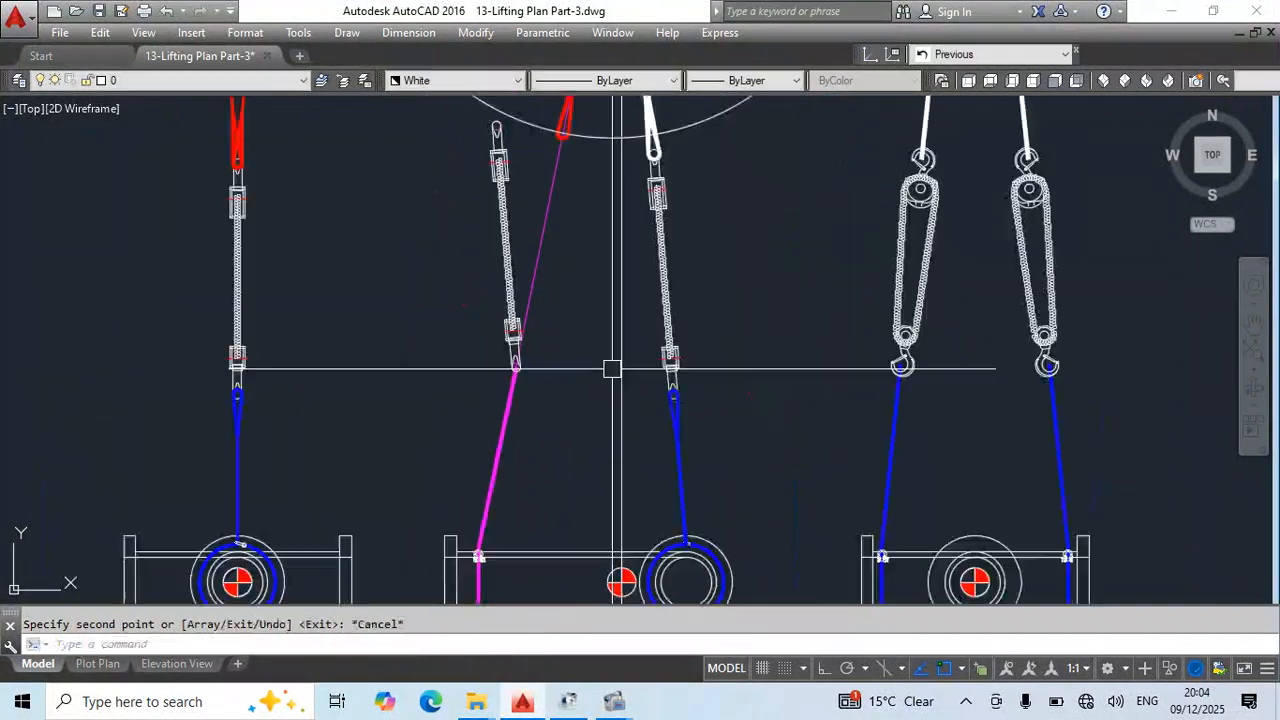
pyautogui.moveTo(643, 367); pyautogui.dragTo(696, 414, button='middle')
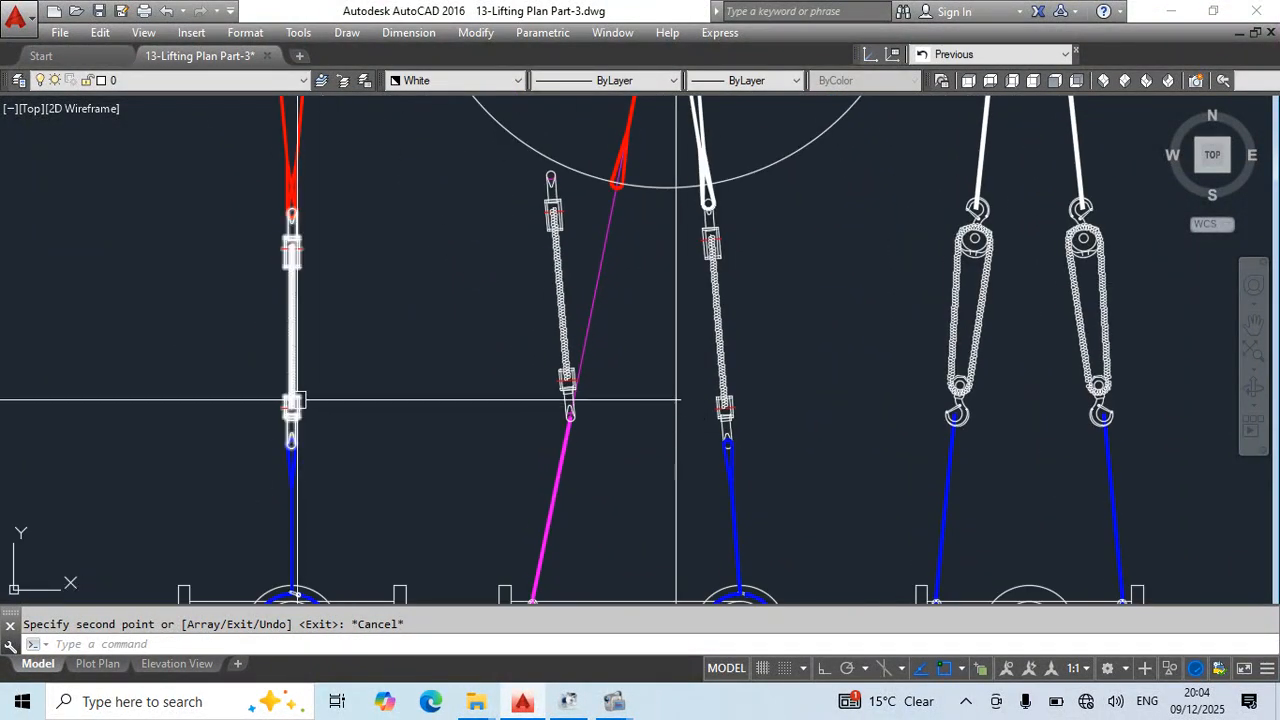
pyautogui.moveTo(316, 432); pyautogui.dragTo(318, 432, button='middle')
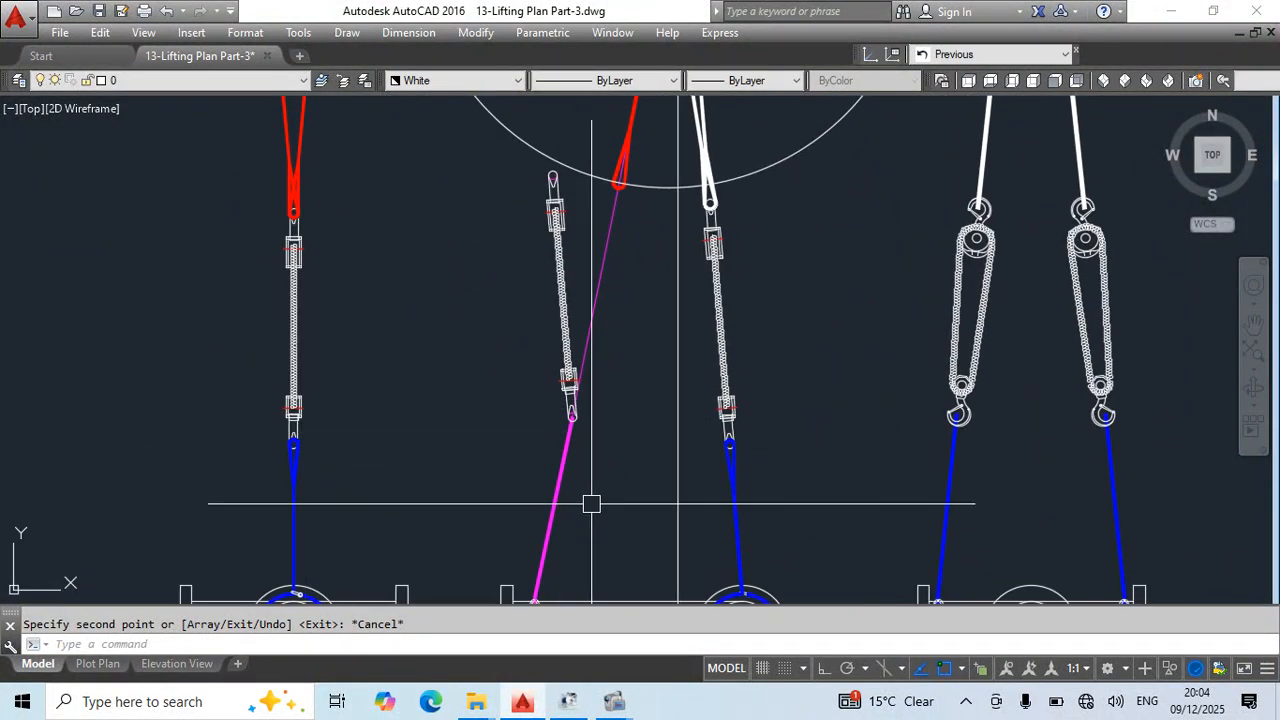
# - Undo the copy of the right chain block and the deletion of the left one
pyautogui.hotkey('ctrl', 'z')
pyautogui.hotkey('ctrl', 'z')
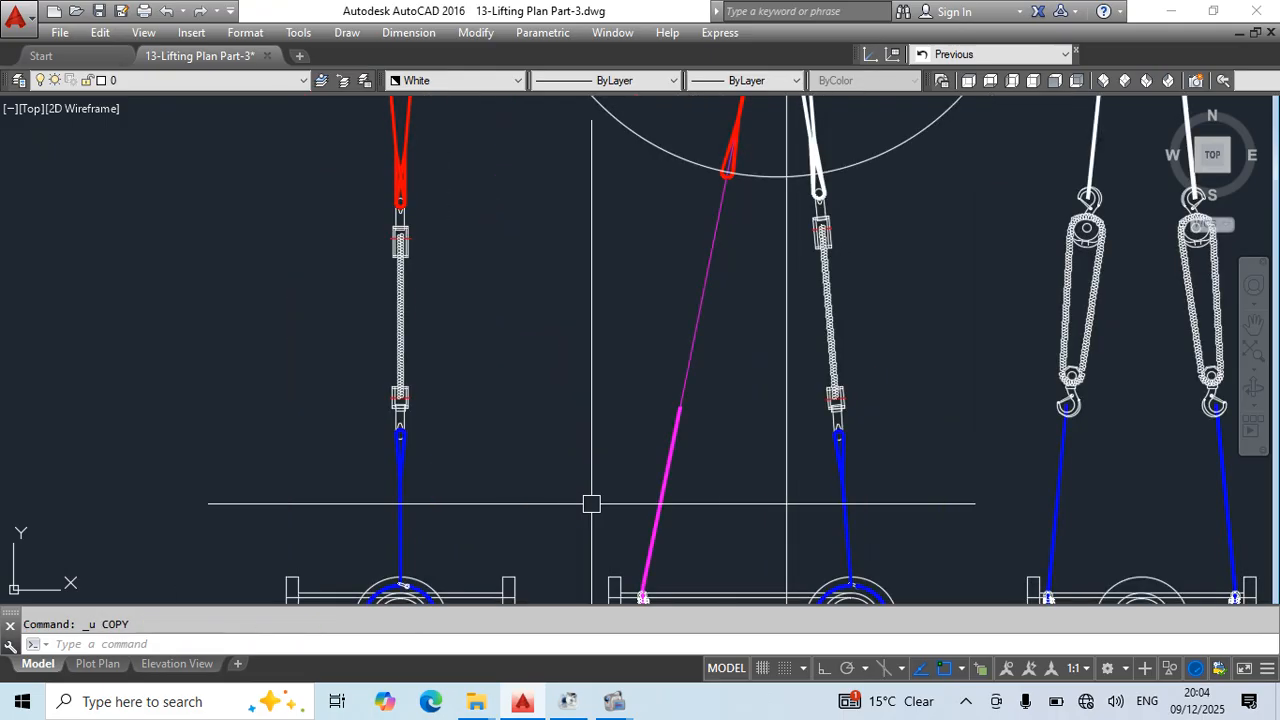
pyautogui.hotkey('ctrl', 'z')
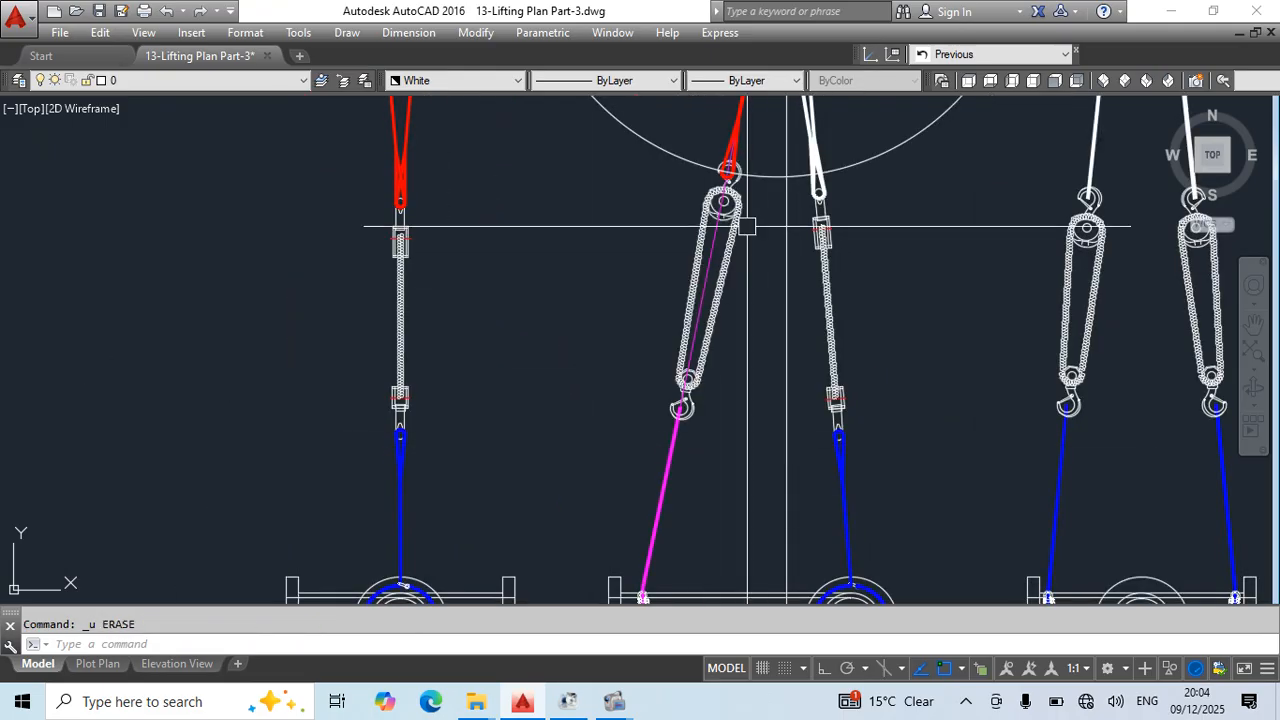
pyautogui.press('Escape')
# - Erase the middle view's red sling eye and stretch the red leg's lower end to the chain block's upper hook centre
pyautogui.moveTo(747, 226); pyautogui.dragTo(713, 469, button='middle')
pyautogui.scroll(6, 705, 399)
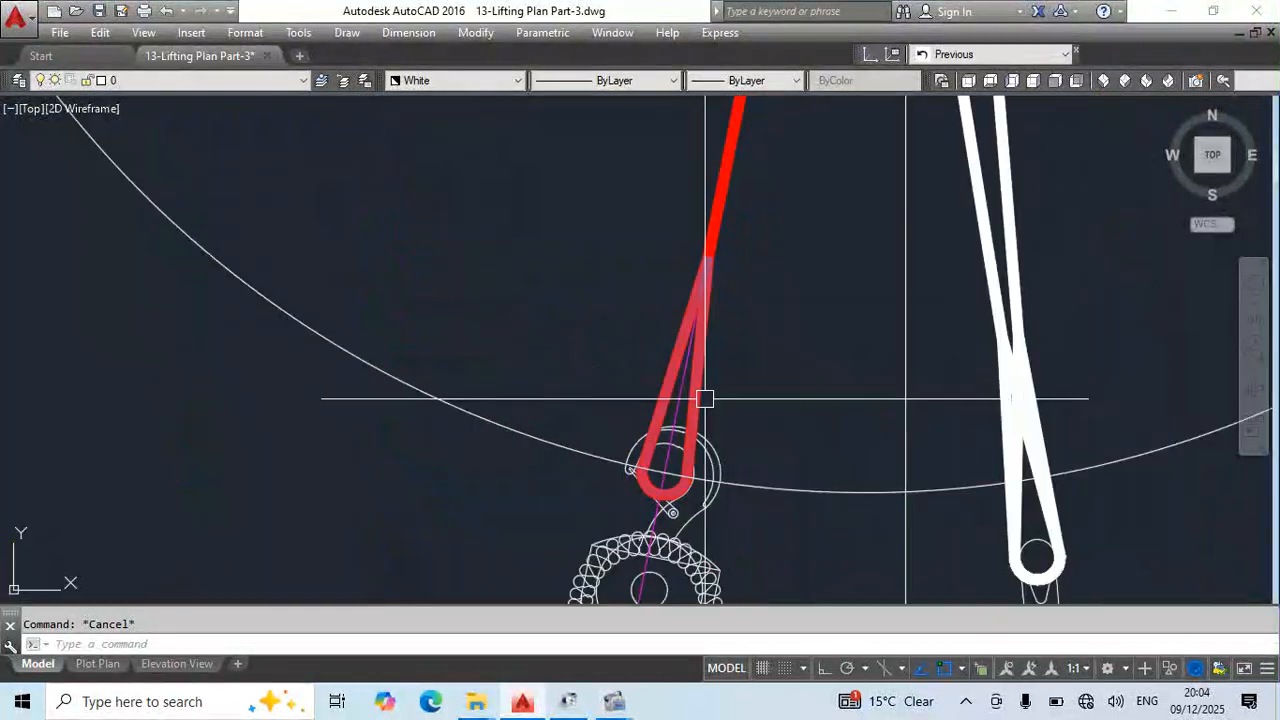
pyautogui.press('Delete')
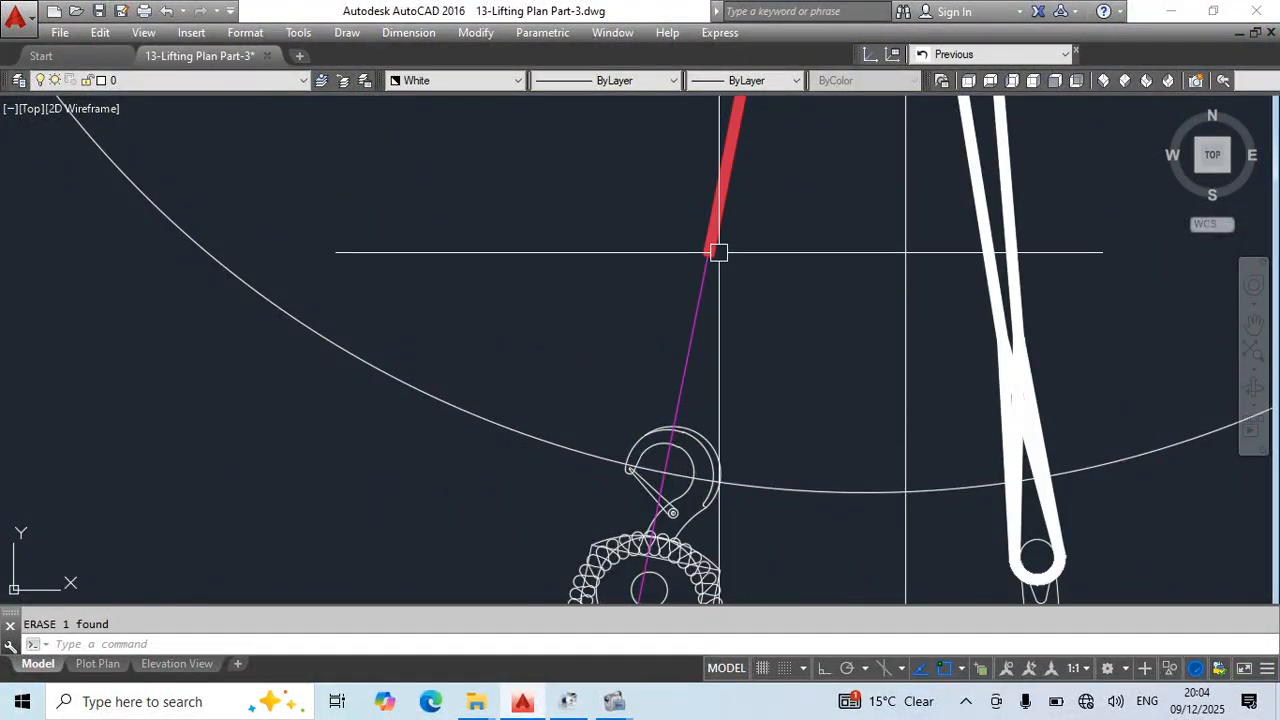
pyautogui.click(707, 256)
pyautogui.press('Escape')
pyautogui.scroll(-6, 700, 450)
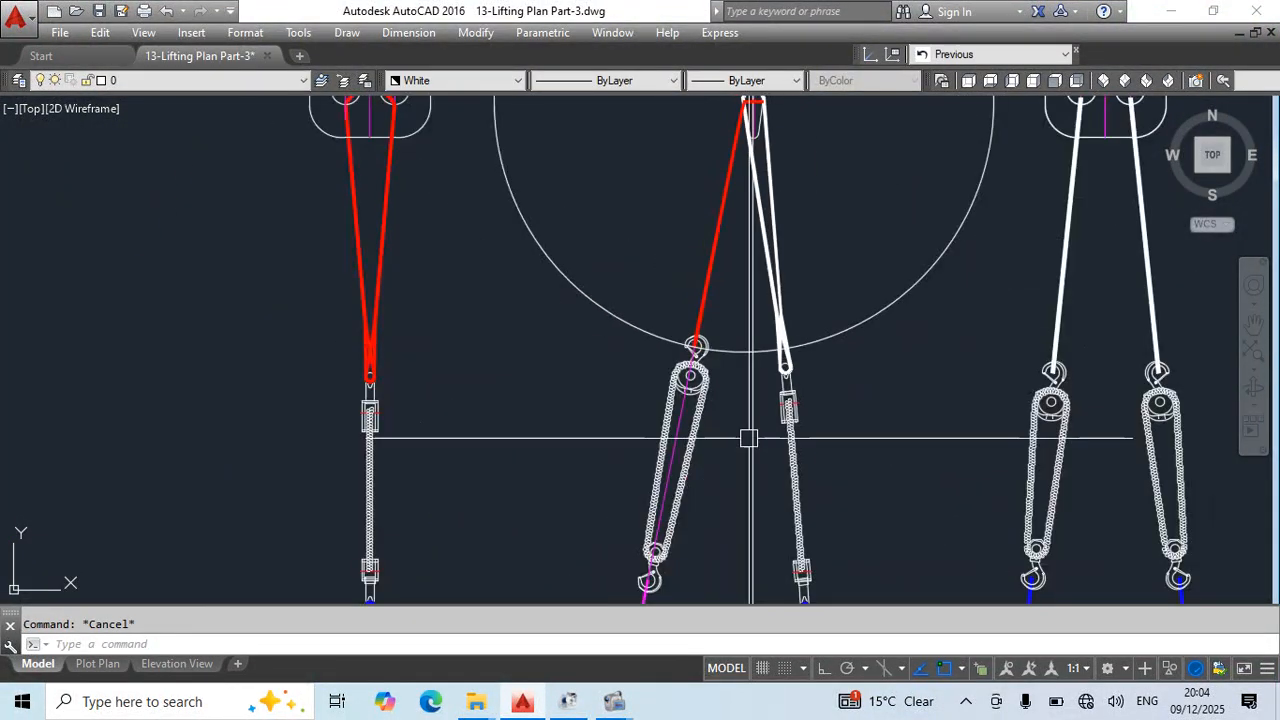
# - Erase the 1750 construction circle and the vertical construction line through the middle view's centre of gravity
pyautogui.click(613, 324)
pyautogui.press('Delete')
pyautogui.moveTo(666, 468); pyautogui.dragTo(623, 306, button='middle')
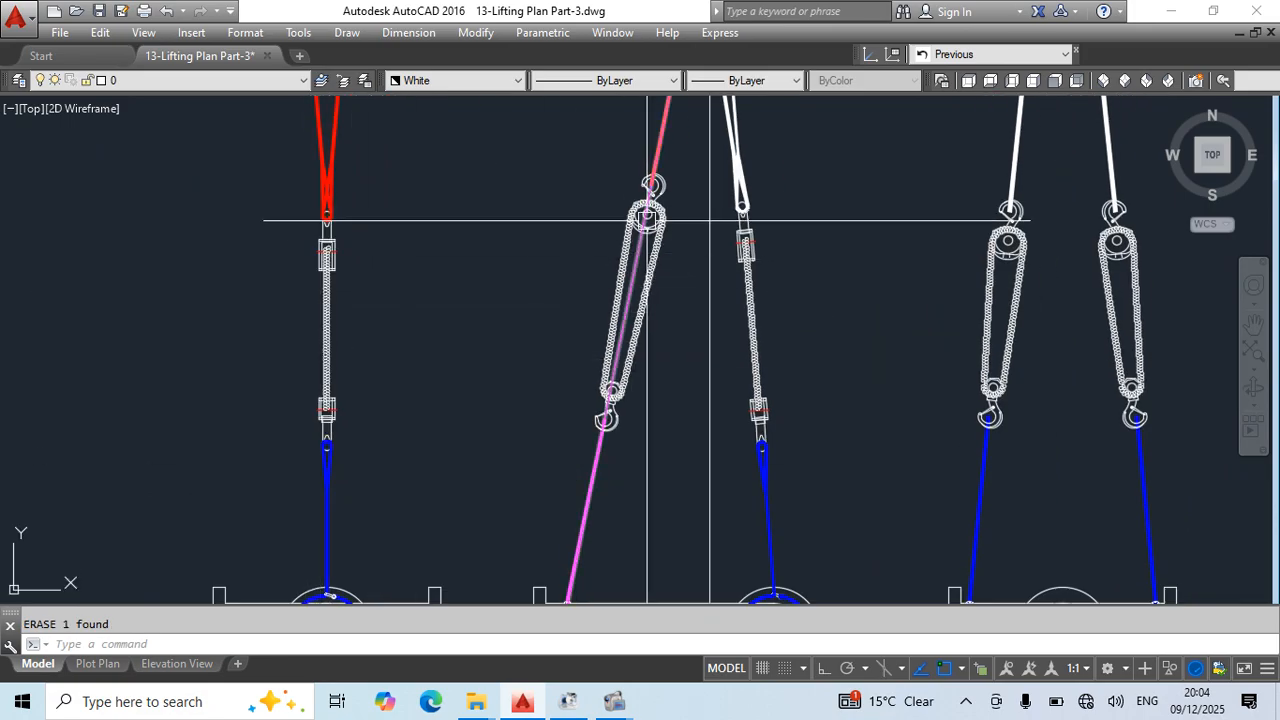
pyautogui.scroll(-2, 716, 260)
pyautogui.moveTo(723, 300); pyautogui.dragTo(623, 320, button='middle')
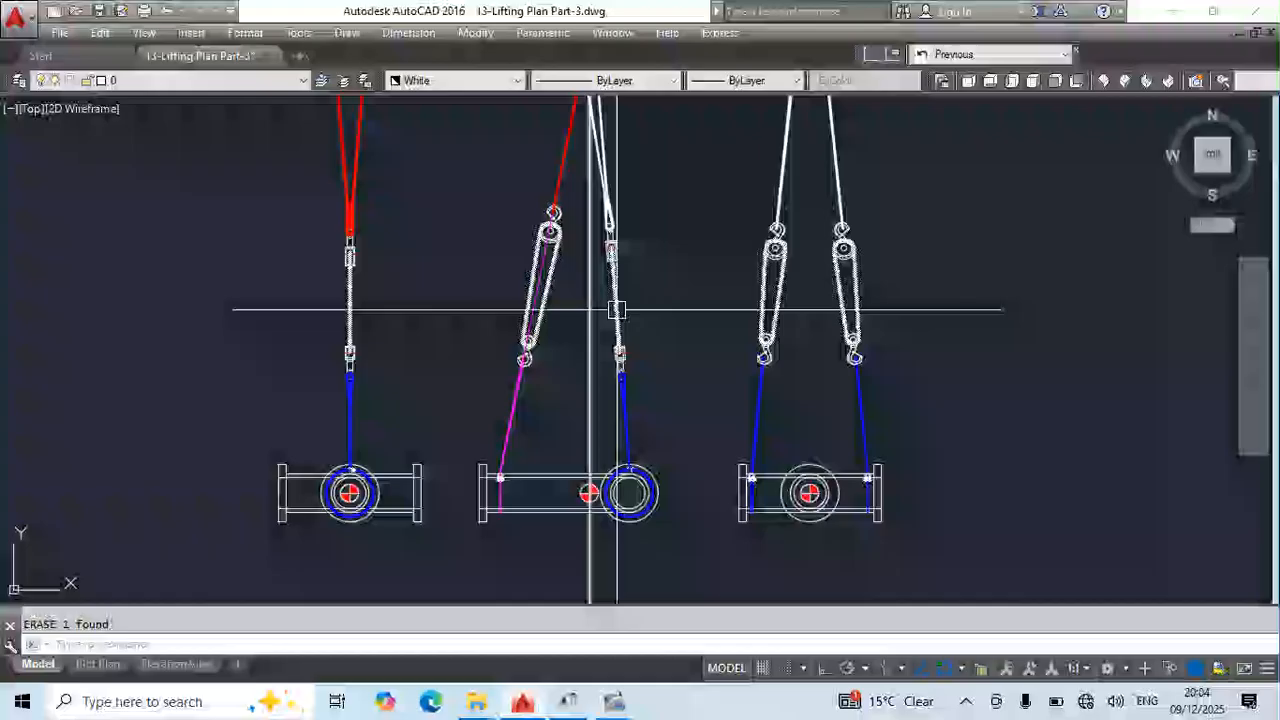
pyautogui.moveTo(772, 368); pyautogui.dragTo(833, 320, button='middle')
pyautogui.press('Escape')
pyautogui.click(680, 540)
pyautogui.click(514, 520)
pyautogui.press('Delete')
pyautogui.moveTo(705, 388)
pyautogui.mouseDown(button='middle')
pyautogui.moveTo(789, 463)
pyautogui.moveTo(823, 473)
pyautogui.mouseUp(button='middle')
pyautogui.scroll(2, 703, 317)
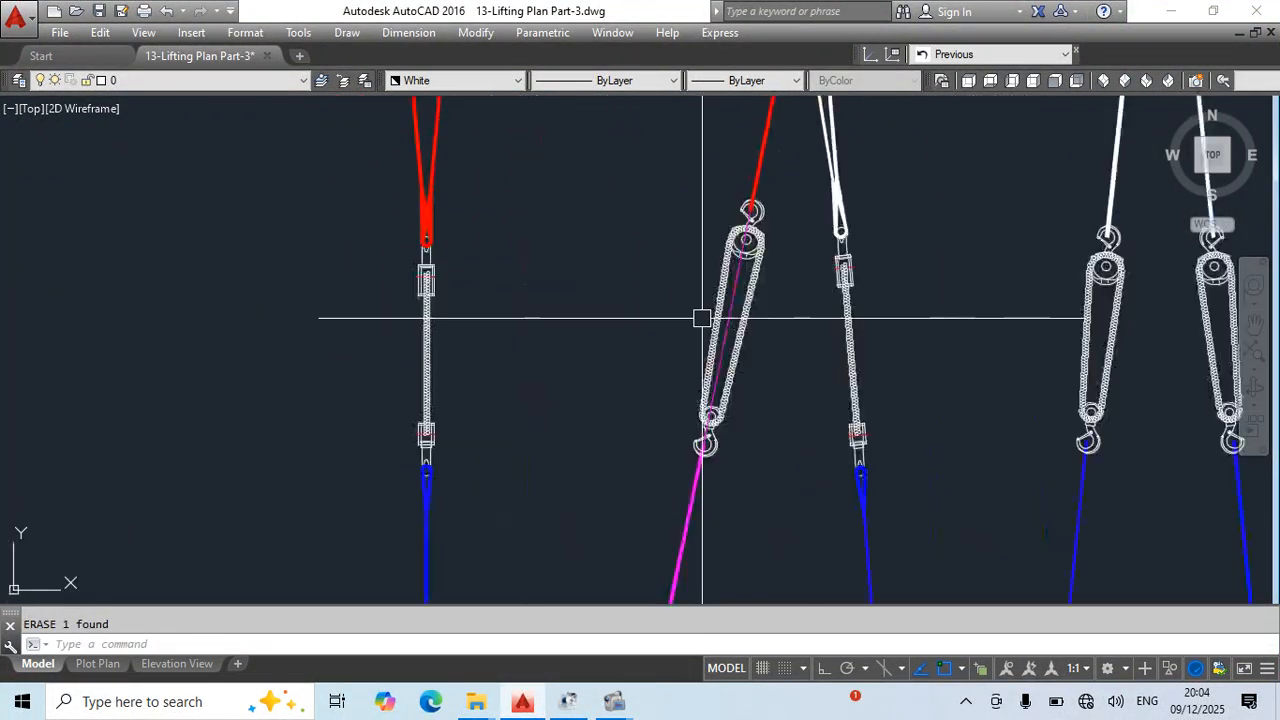
pyautogui.scroll(-3, 775, 384)
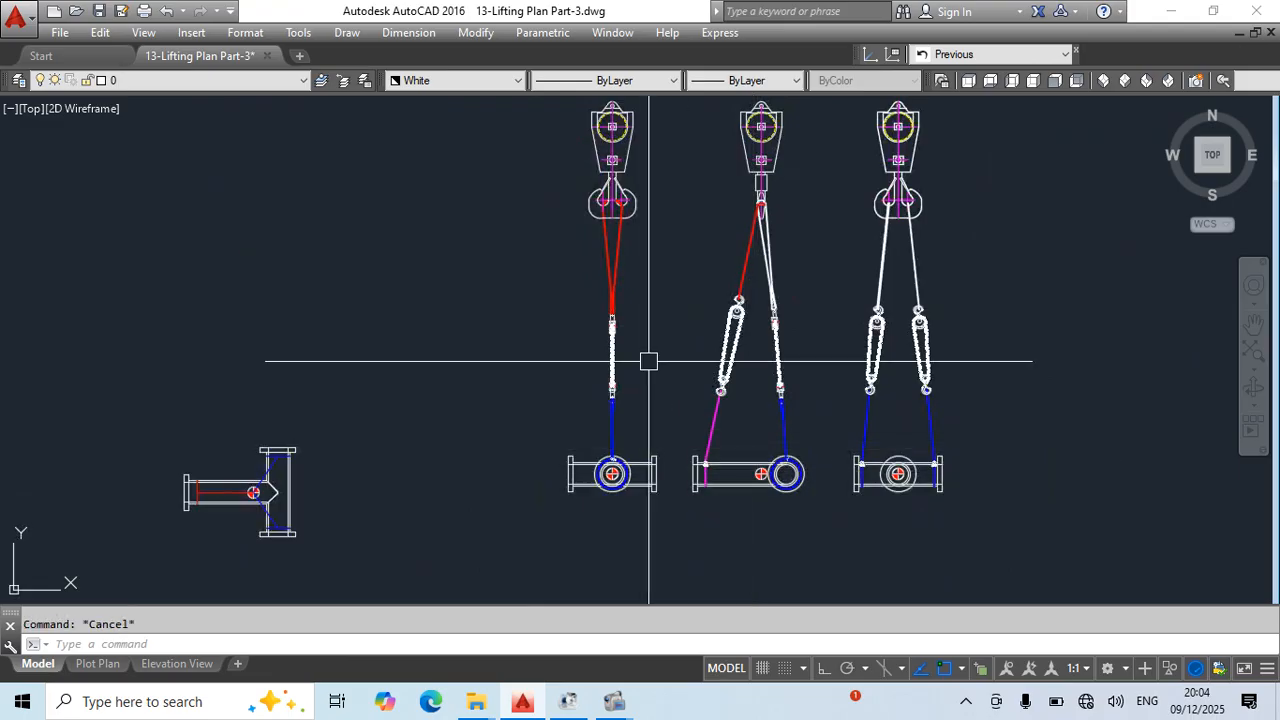
# - Match the blue lower sling in the left elevation to the properties of the middle view's magenta sling
pyautogui.press('Return')
pyautogui.scroll(4, 702, 455)
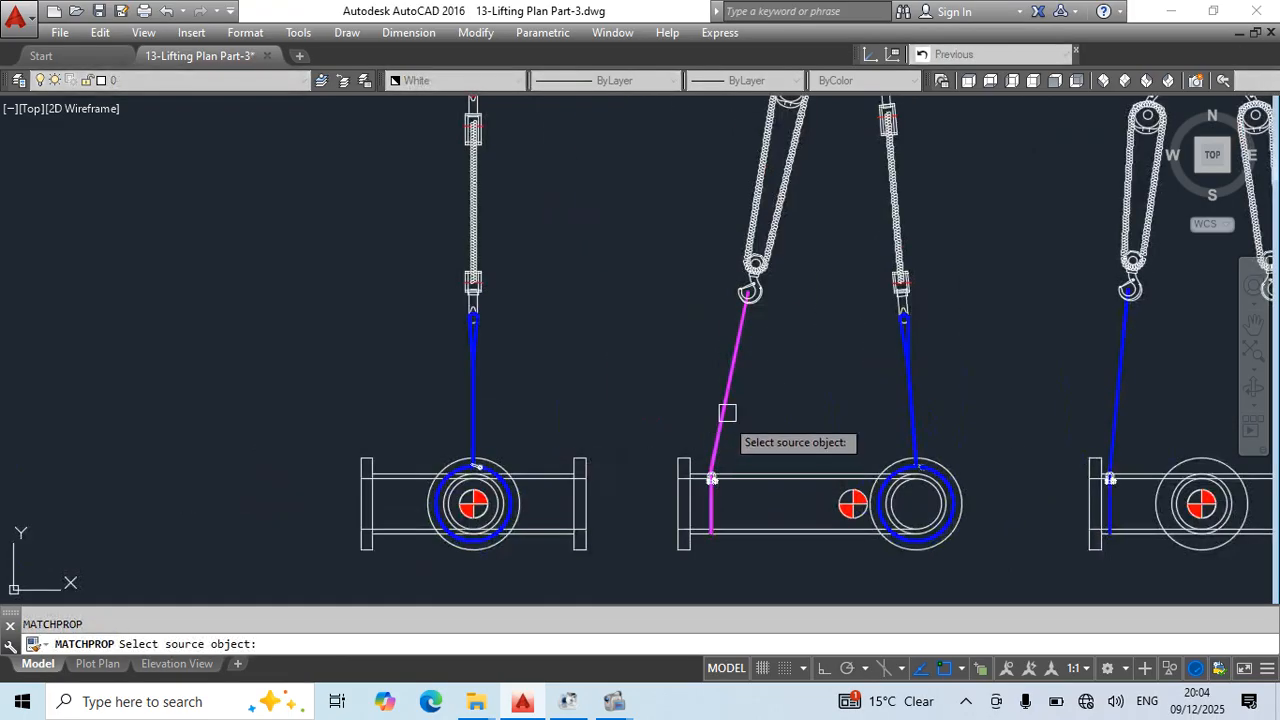
pyautogui.click(726, 411)
pyautogui.click(611, 381)
pyautogui.click(394, 389)
pyautogui.scroll(2, 490, 465)
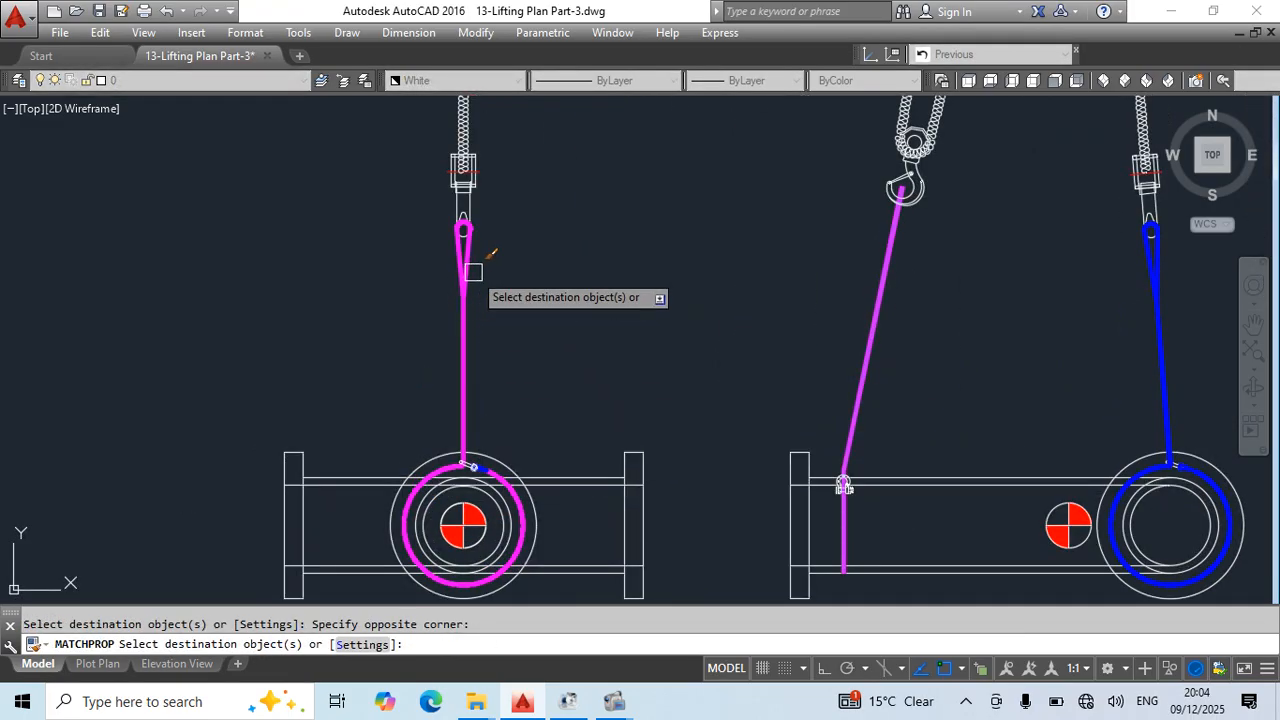
pyautogui.scroll(5, 485, 463)
pyautogui.scroll(4, 434, 485)
pyautogui.press('Escape')
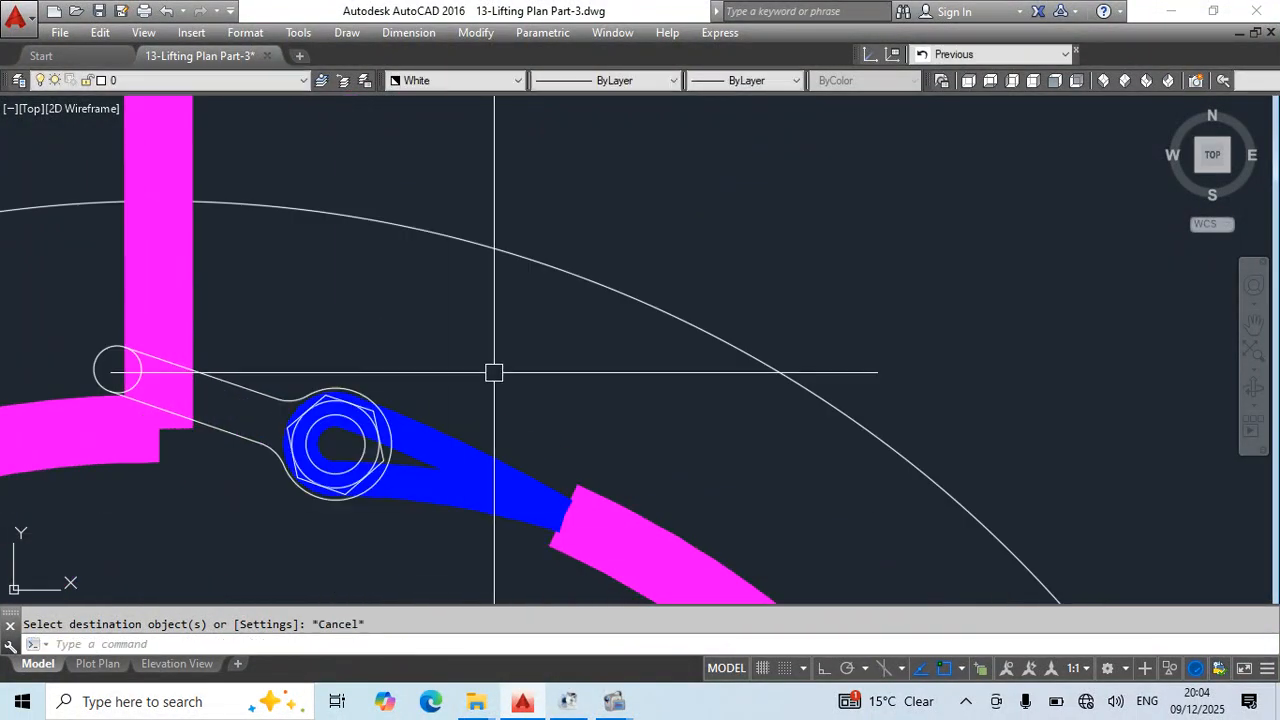
# - Change the remaining blue sling eye at the left elevation's shackle to Magenta
pyautogui.click(423, 463)
pyautogui.click(337, 106)
pyautogui.click(455, 80)
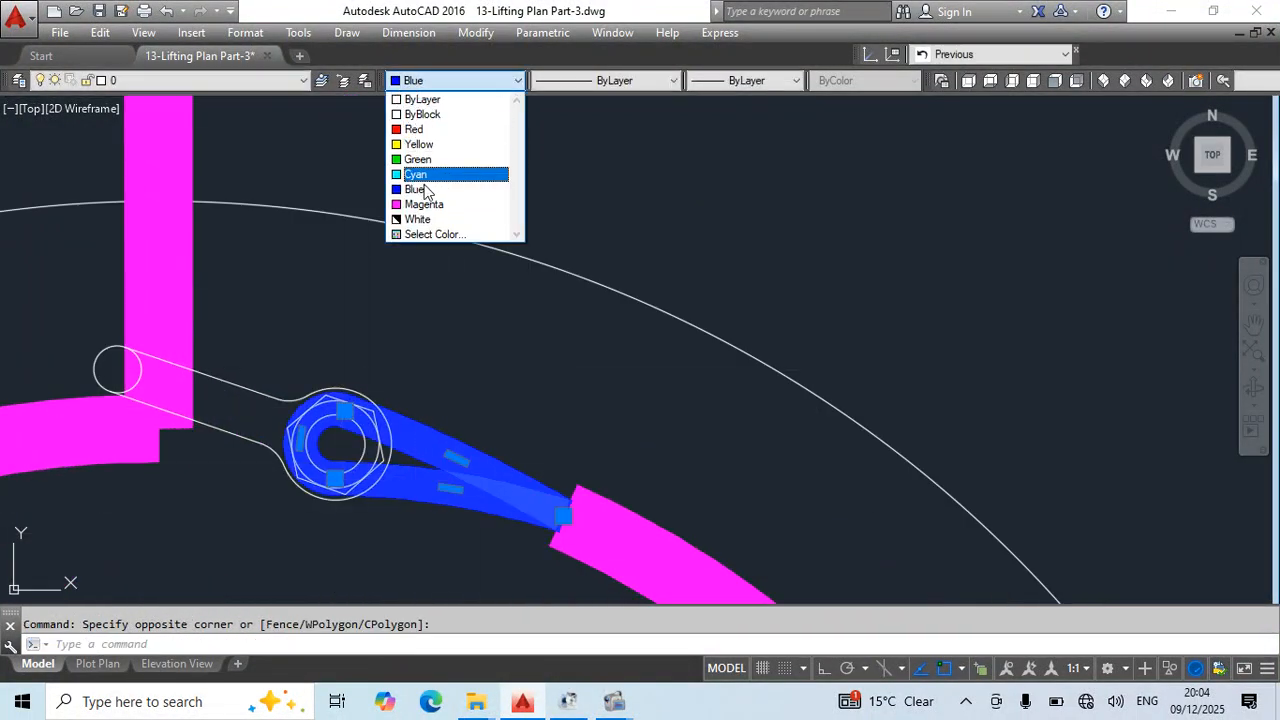
pyautogui.click(427, 204)
pyautogui.press('Escape')
pyautogui.scroll(-8, 593, 250)
pyautogui.scroll(-5, 621, 232)
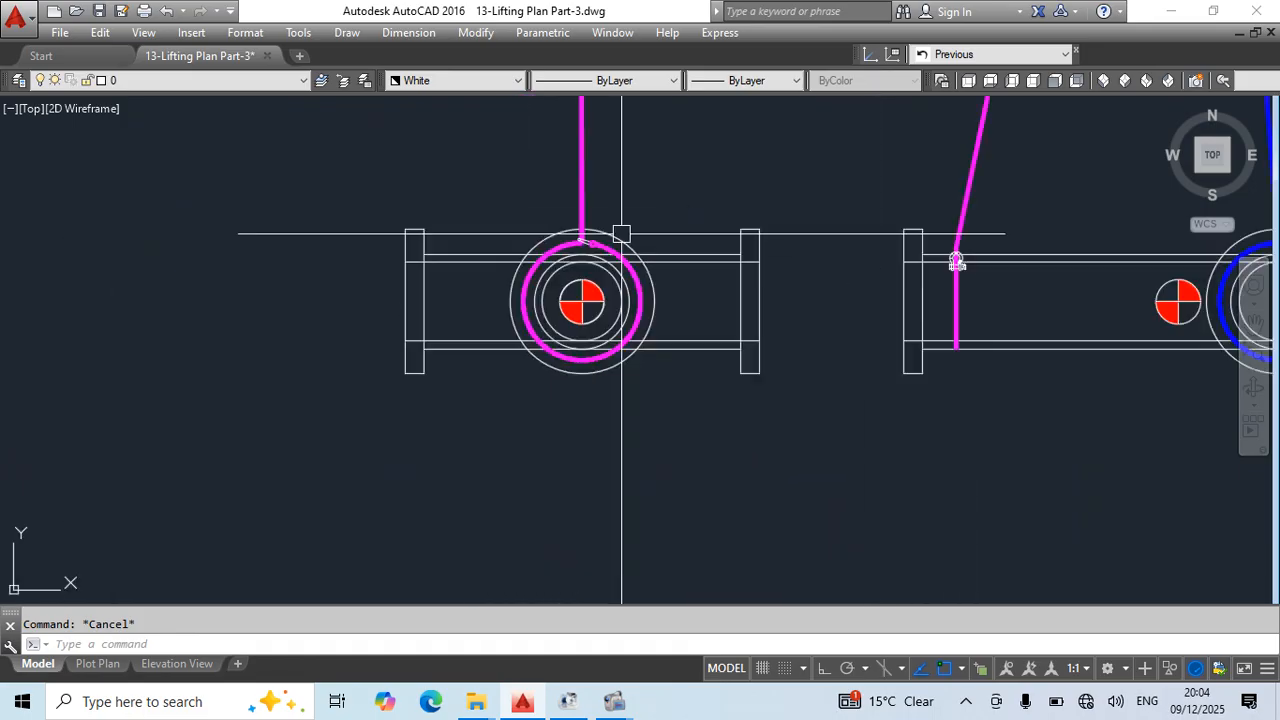
# - Save the lifting plan drawing
pyautogui.moveTo(745, 261); pyautogui.dragTo(669, 444, button='middle')
pyautogui.scroll(-2, 669, 444)
pyautogui.moveTo(714, 332); pyautogui.dragTo(660, 294, button='middle')
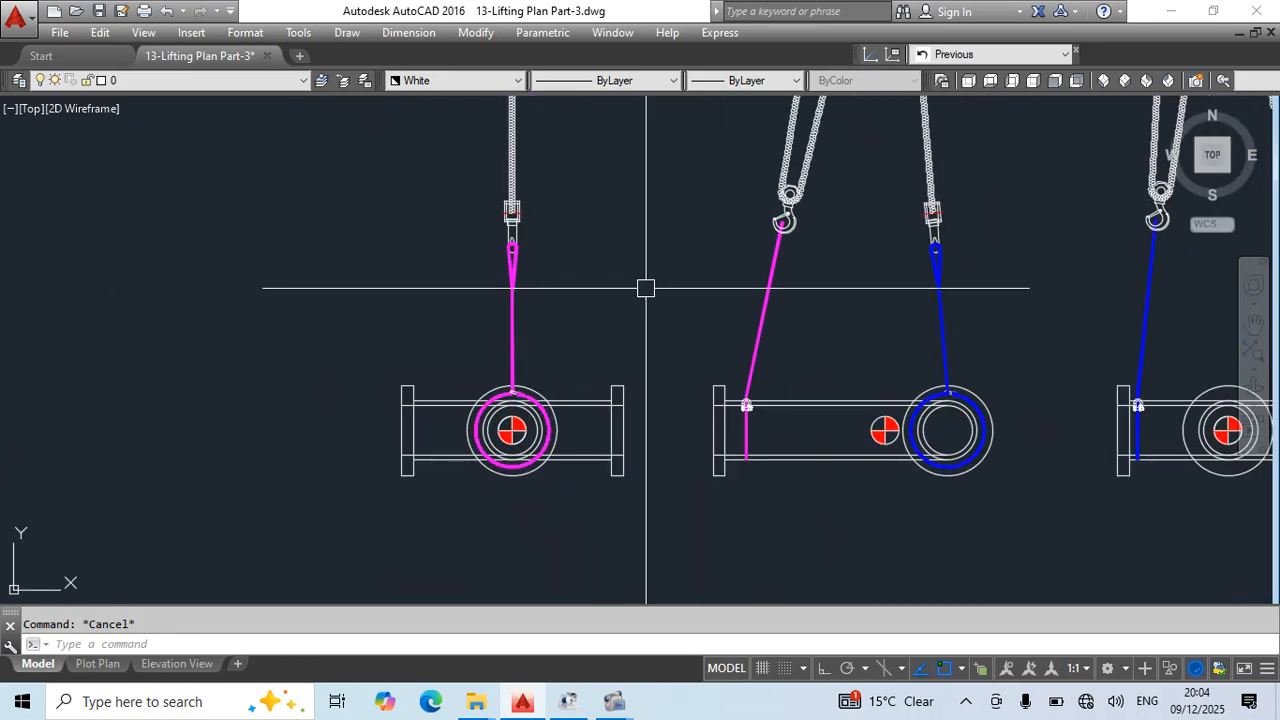
pyautogui.hotkey('ctrl', 's')
pyautogui.scroll(2, 490, 300)
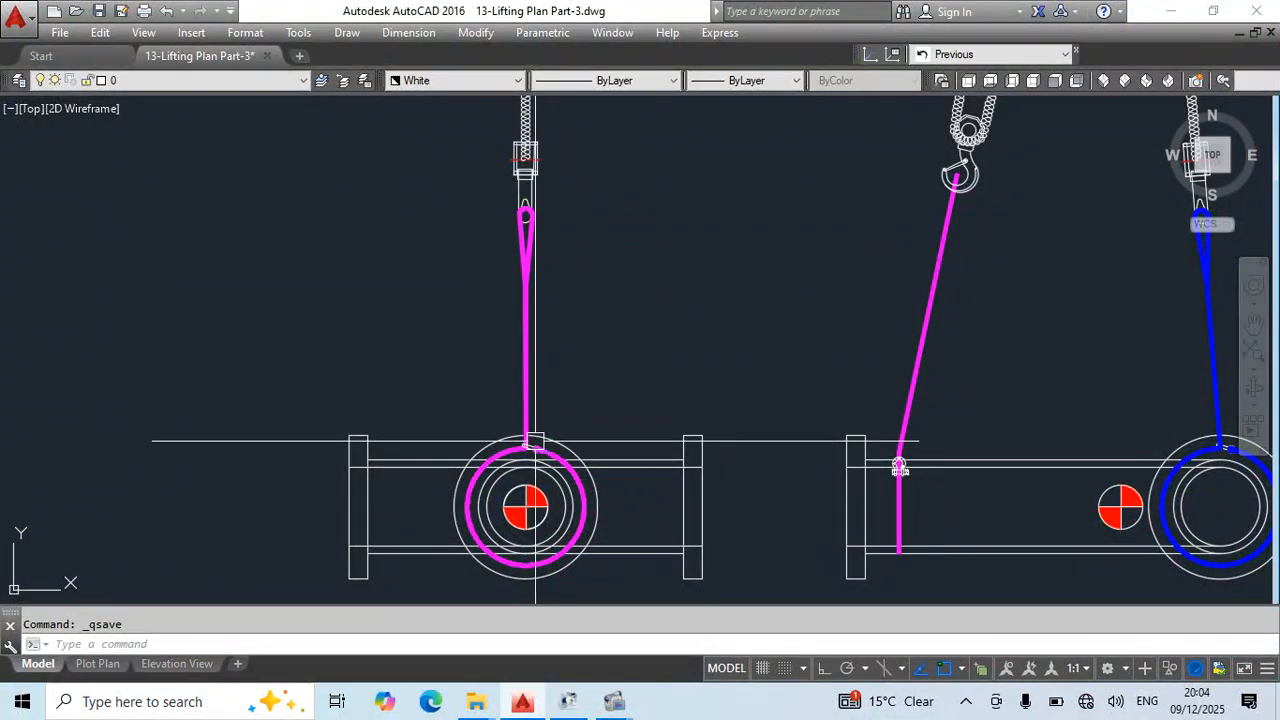
pyautogui.moveTo(645, 375); pyautogui.dragTo(703, 349, button='middle')
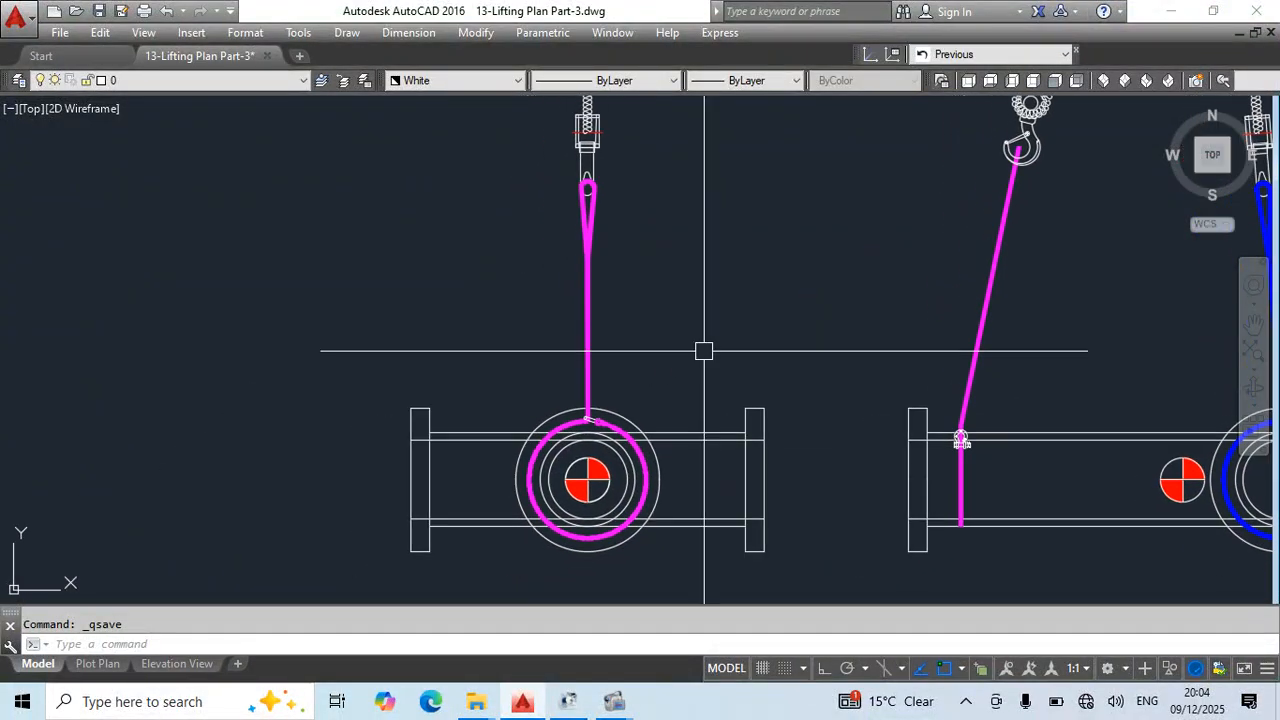
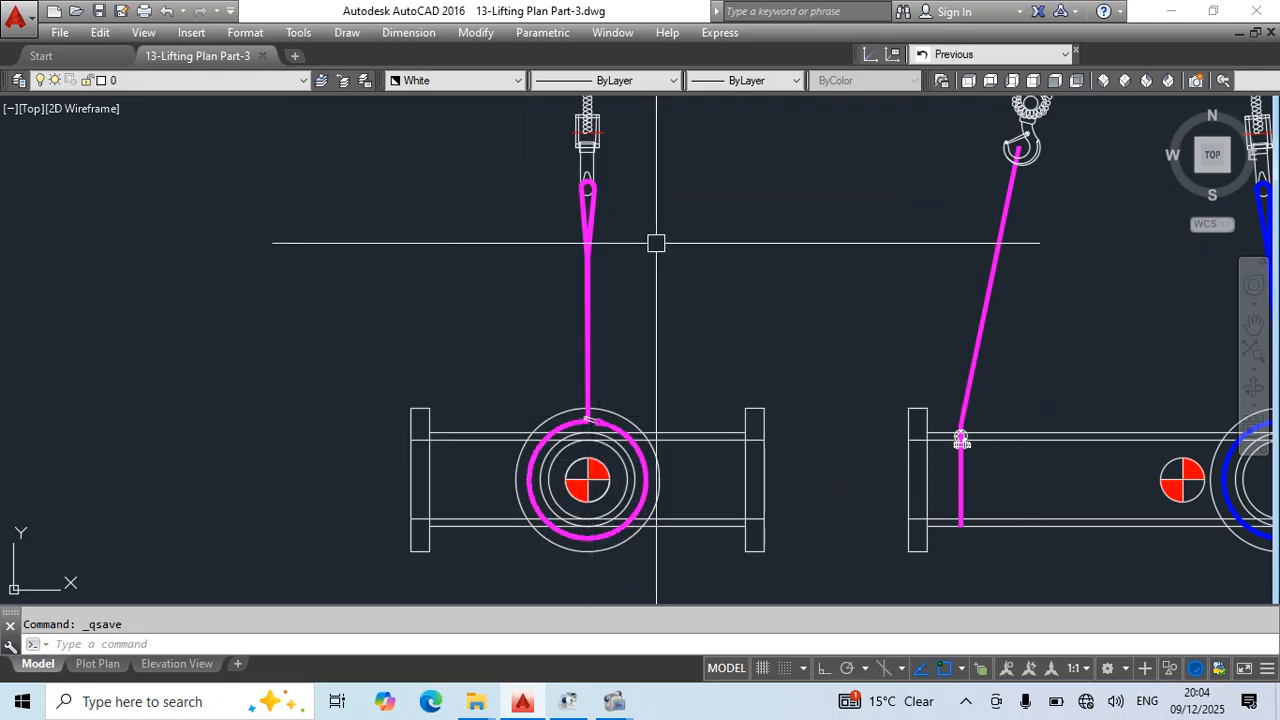
# - Inspect the lower slings and chain block hooks across the left, middle and right elevations
pyautogui.moveTo(751, 162); pyautogui.dragTo(592, 192, button='middle')
pyautogui.press('Escape')
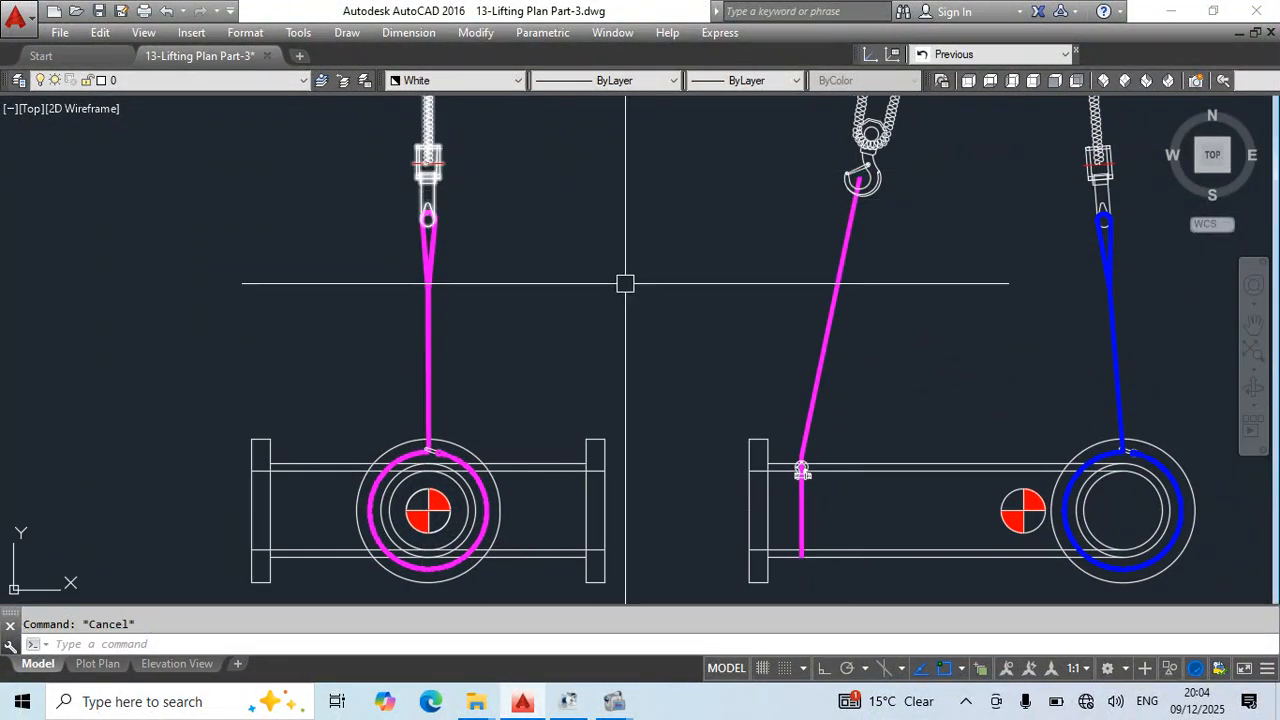
pyautogui.moveTo(767, 336); pyautogui.dragTo(773, 336, button='middle')
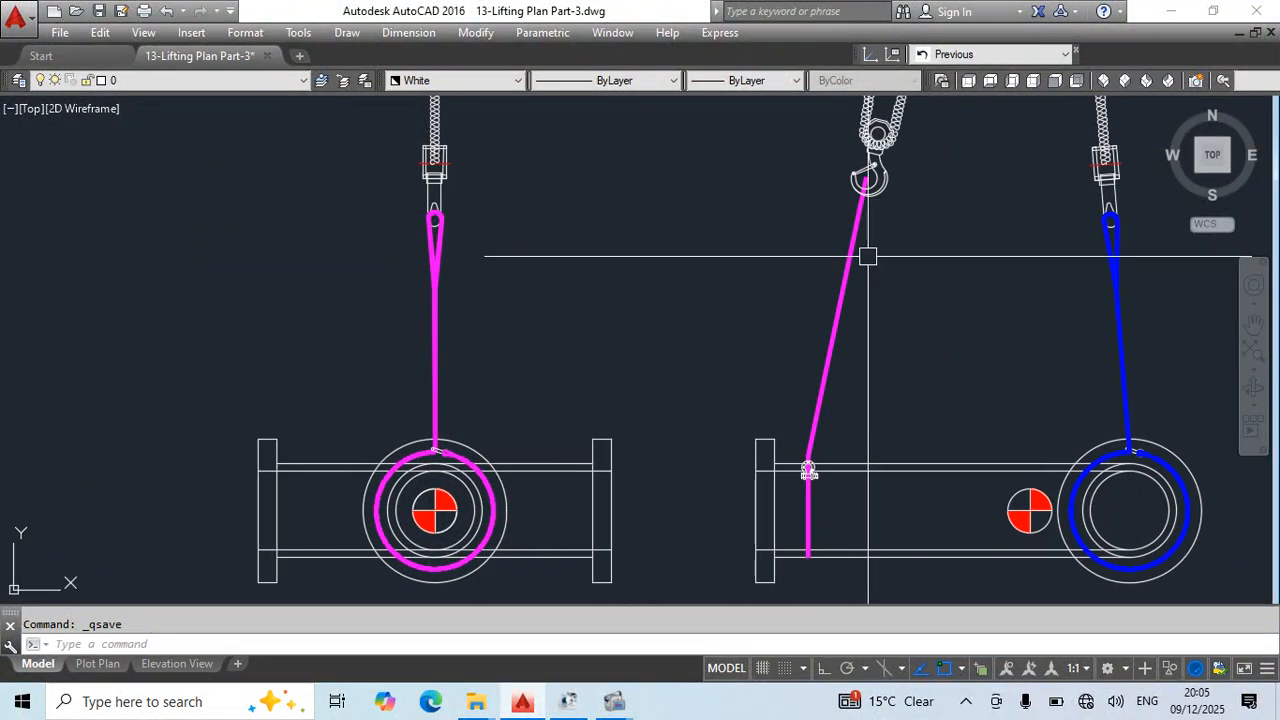
pyautogui.moveTo(868, 255); pyautogui.dragTo(833, 304, button='middle')
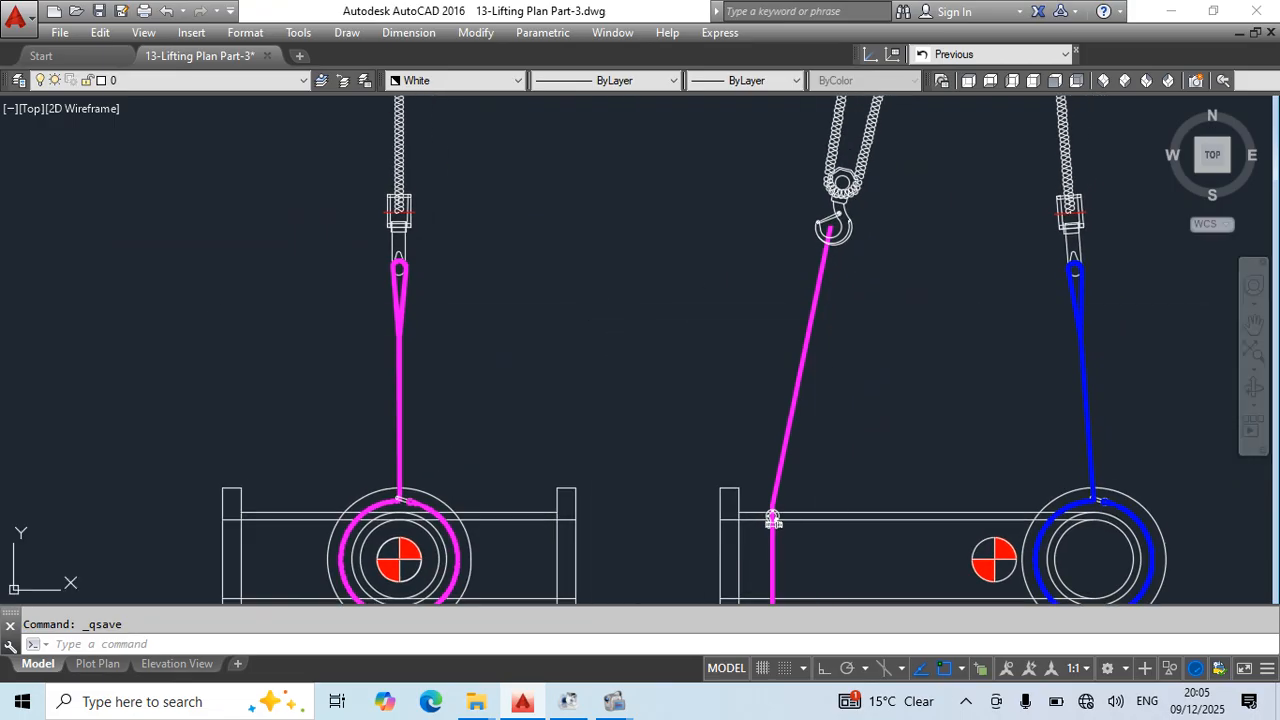
pyautogui.click(850, 369)
pyautogui.click(727, 415)
pyautogui.moveTo(780, 453); pyautogui.dragTo(966, 411, button='middle')
pyautogui.press('Escape')
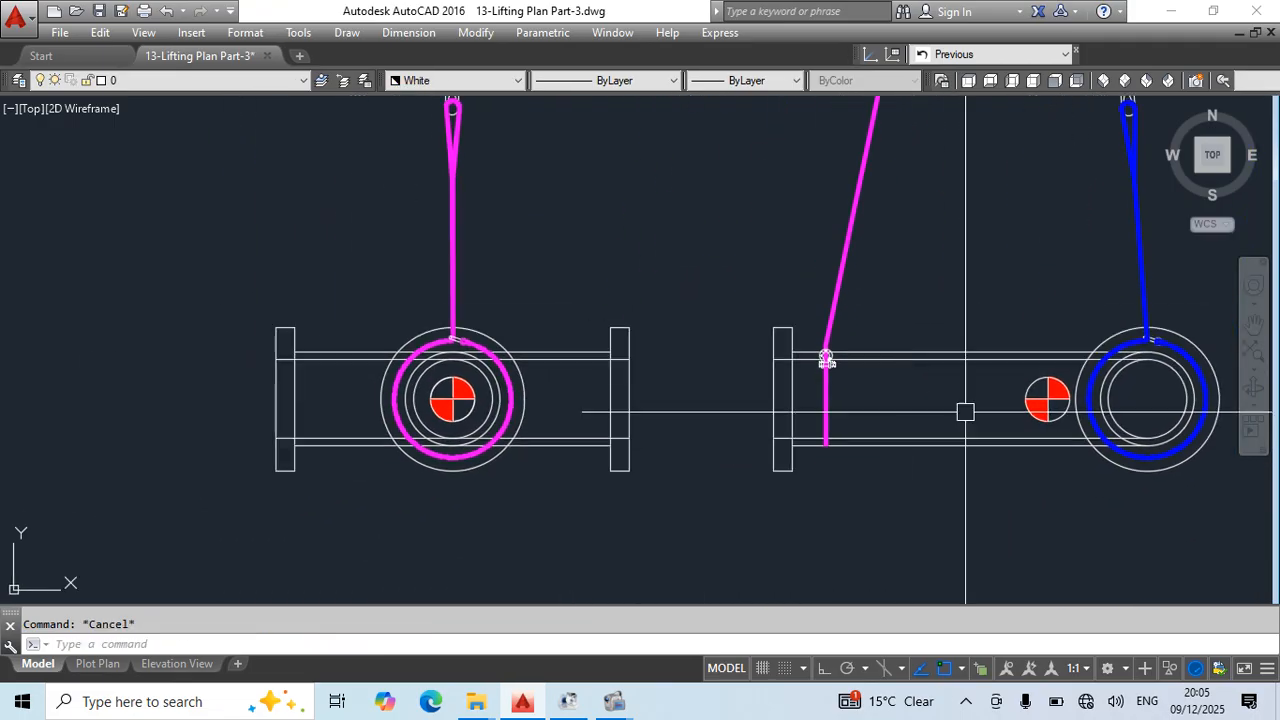
pyautogui.scroll(-5, 764, 272)
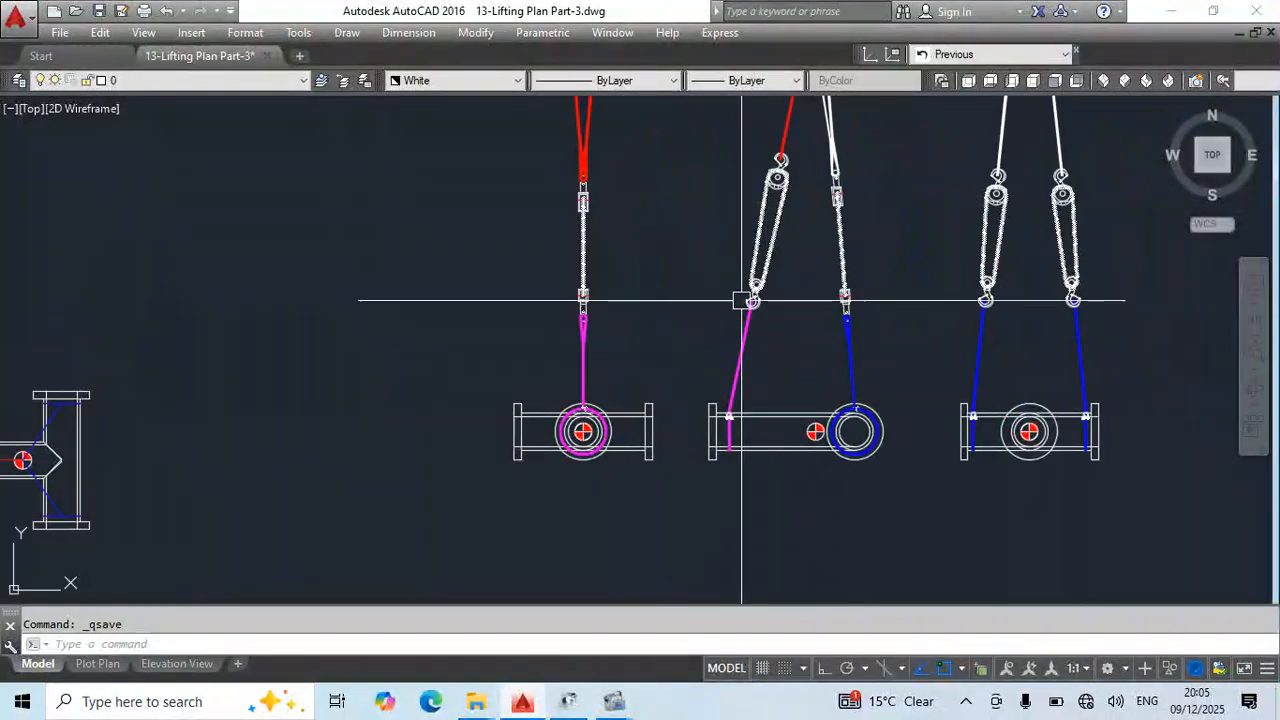
pyautogui.scroll(3, 750, 333)
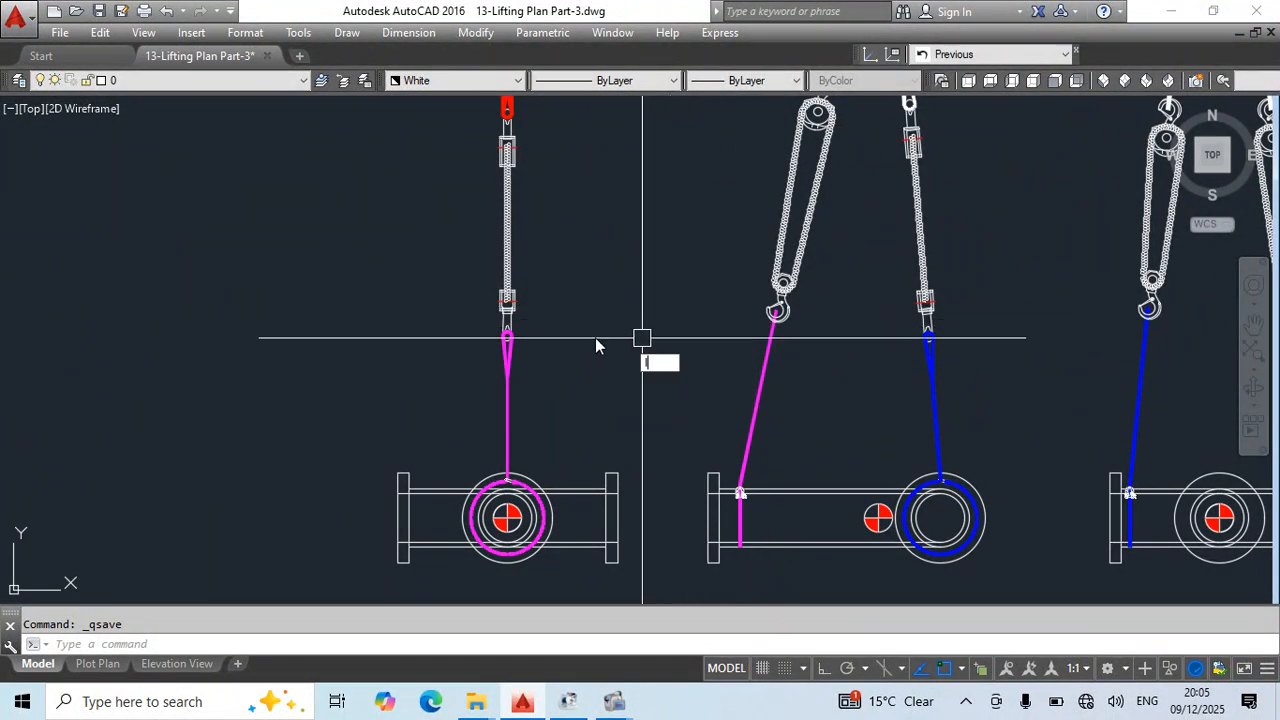
pyautogui.press('Return')
pyautogui.scroll(5, 515, 337)
pyautogui.scroll(-5, 769, 330)
pyautogui.moveTo(933, 345); pyautogui.dragTo(833, 354, button='middle')
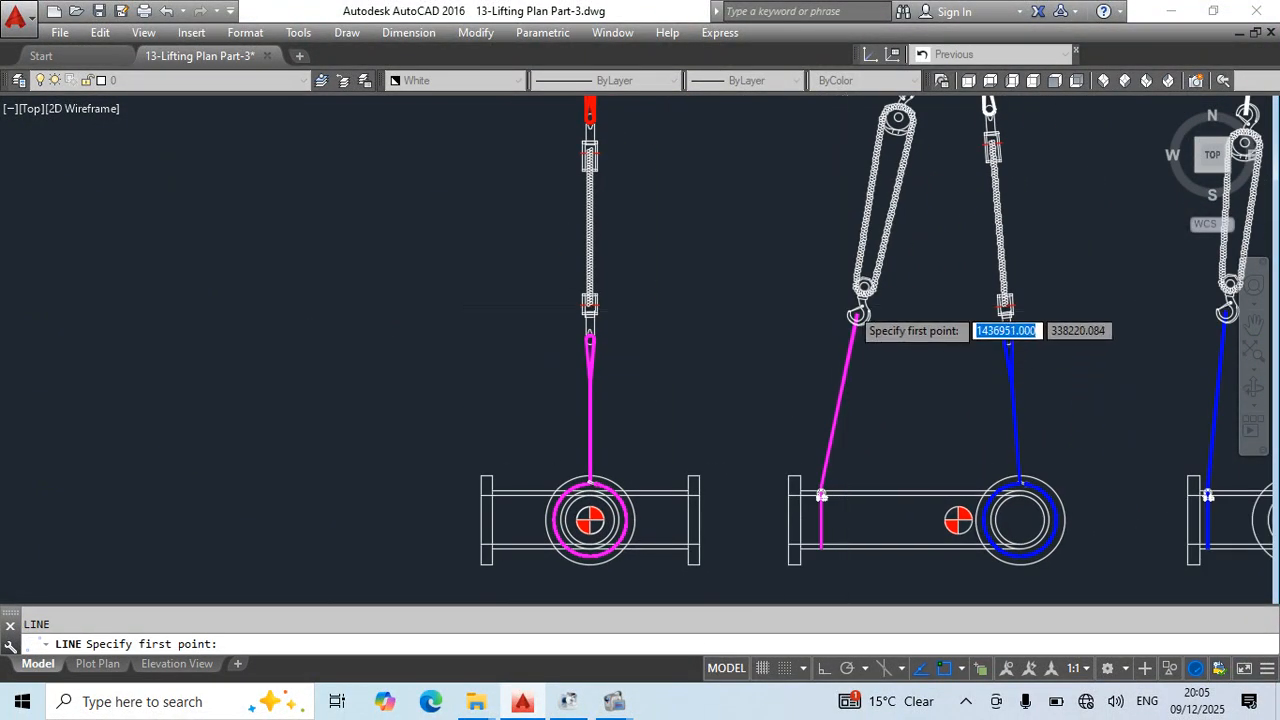
pyautogui.scroll(2, 857, 318)
pyautogui.click(857, 316)
pyautogui.scroll(-3, 1014, 400)
pyautogui.scroll(3, 1083, 357)
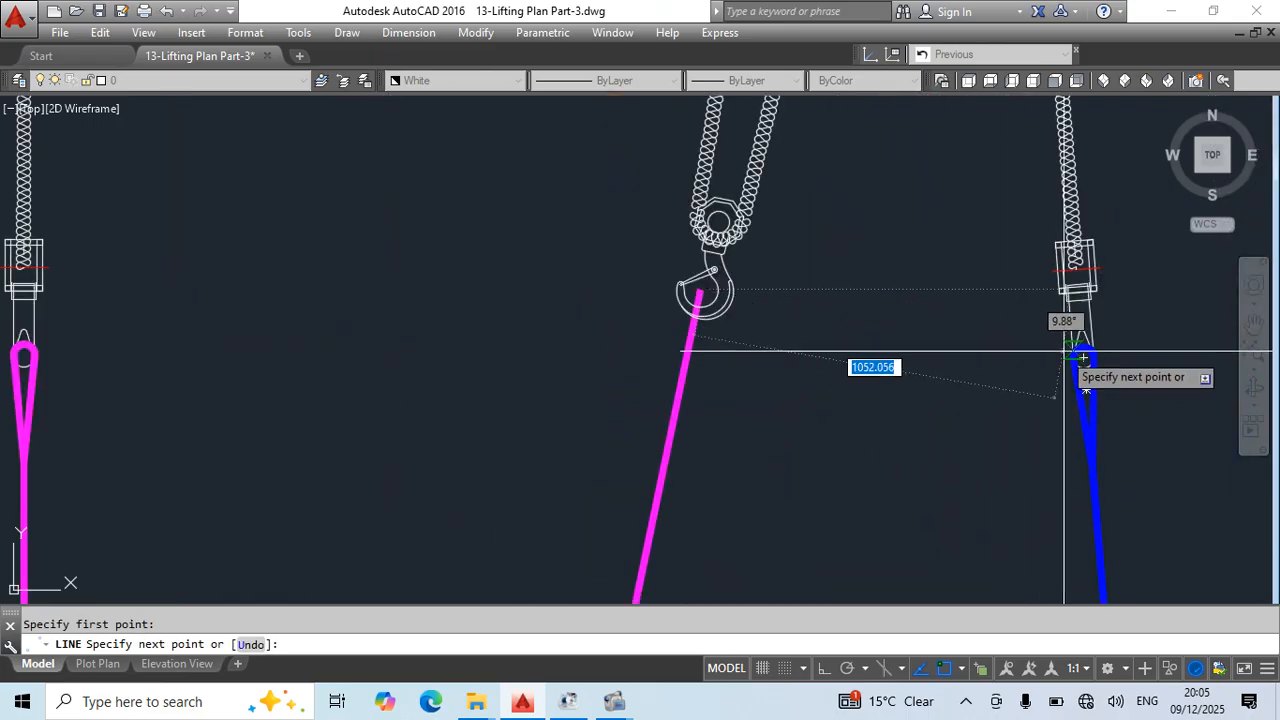
pyautogui.press('Escape')
pyautogui.moveTo(1063, 369); pyautogui.dragTo(894, 354, button='middle')
pyautogui.press('Return')
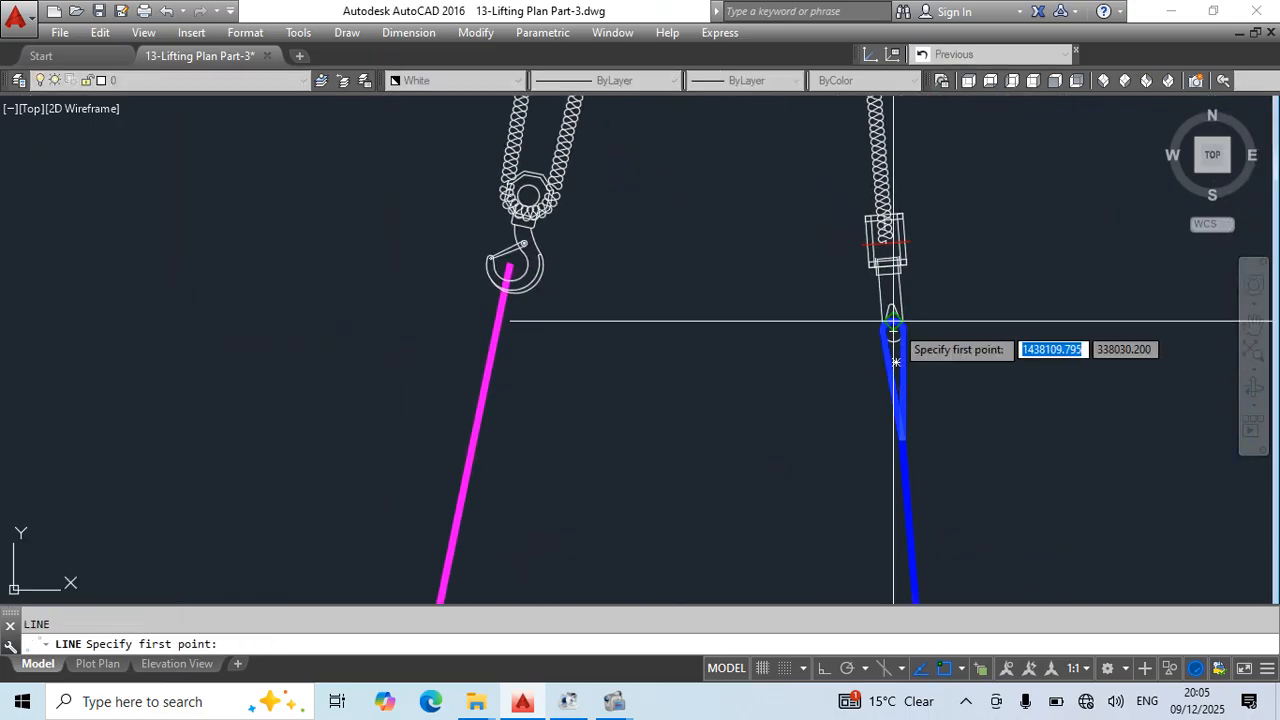
pyautogui.click(894, 331)
pyautogui.scroll(-5, 894, 331)
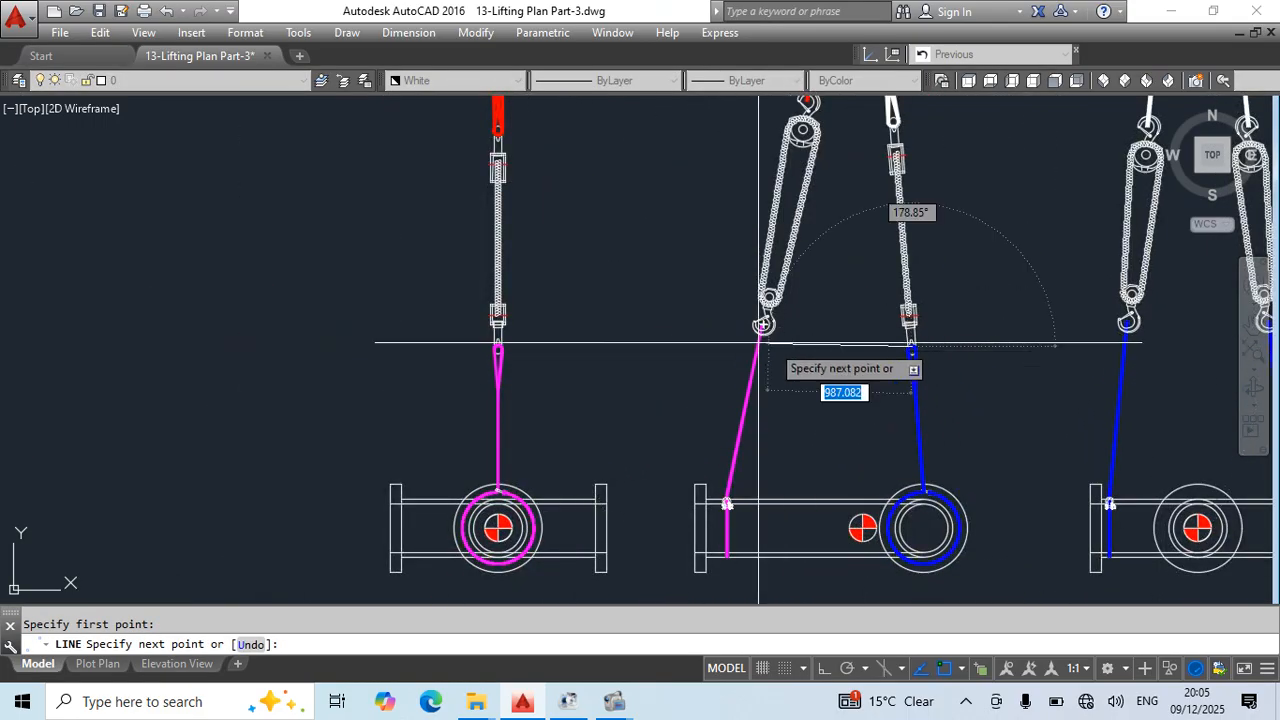
pyautogui.press('Escape')
pyautogui.hotkey('ctrl', 's')
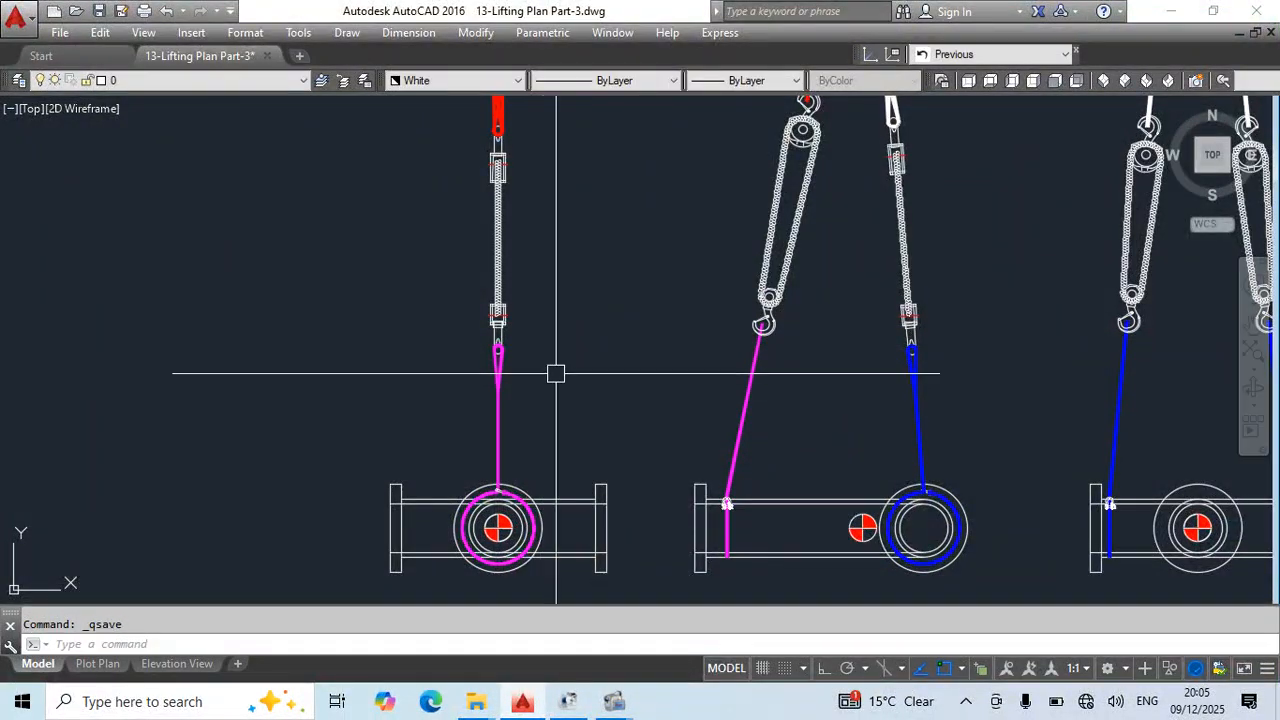
# - Draw a horizontal construction line from the left elevation's magenta sling eye past the middle elevation's lower hook, with Ortho on
pyautogui.press('l')
pyautogui.press('Return')
pyautogui.scroll(6, 498, 350)
pyautogui.click(498, 347)
pyautogui.scroll(-6, 640, 385)
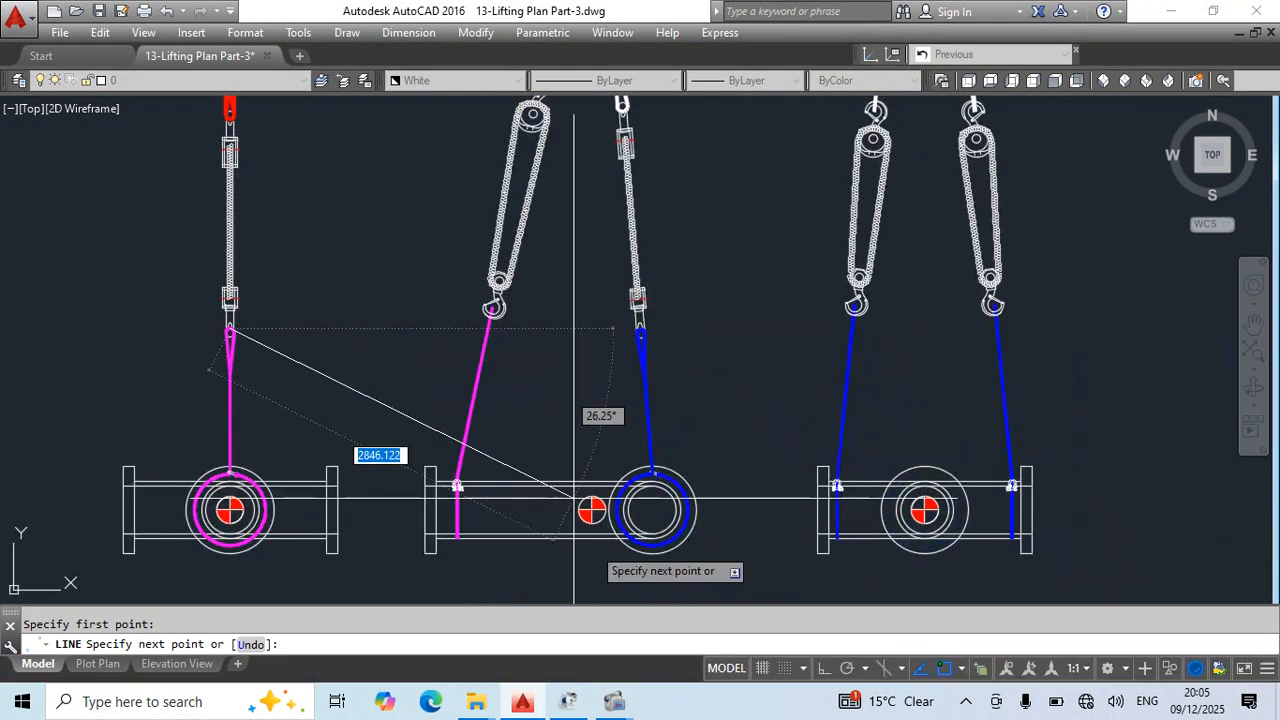
pyautogui.click(824, 669)
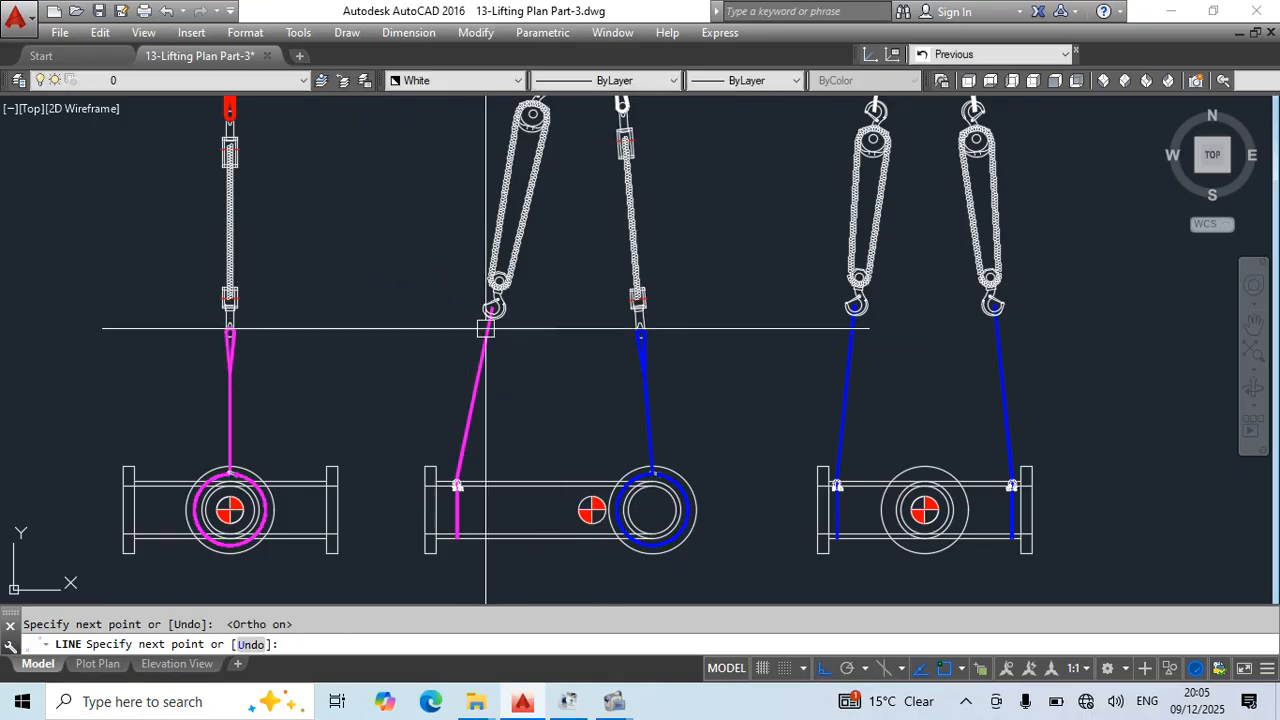
pyautogui.press('Escape')
# - Stretch the top end of the middle elevation's magenta sling down to the horizontal construction line
pyautogui.scroll(5, 500, 330)
pyautogui.click(521, 262)
pyautogui.click(521, 262)
pyautogui.click(521, 347)
pyautogui.press('Escape')
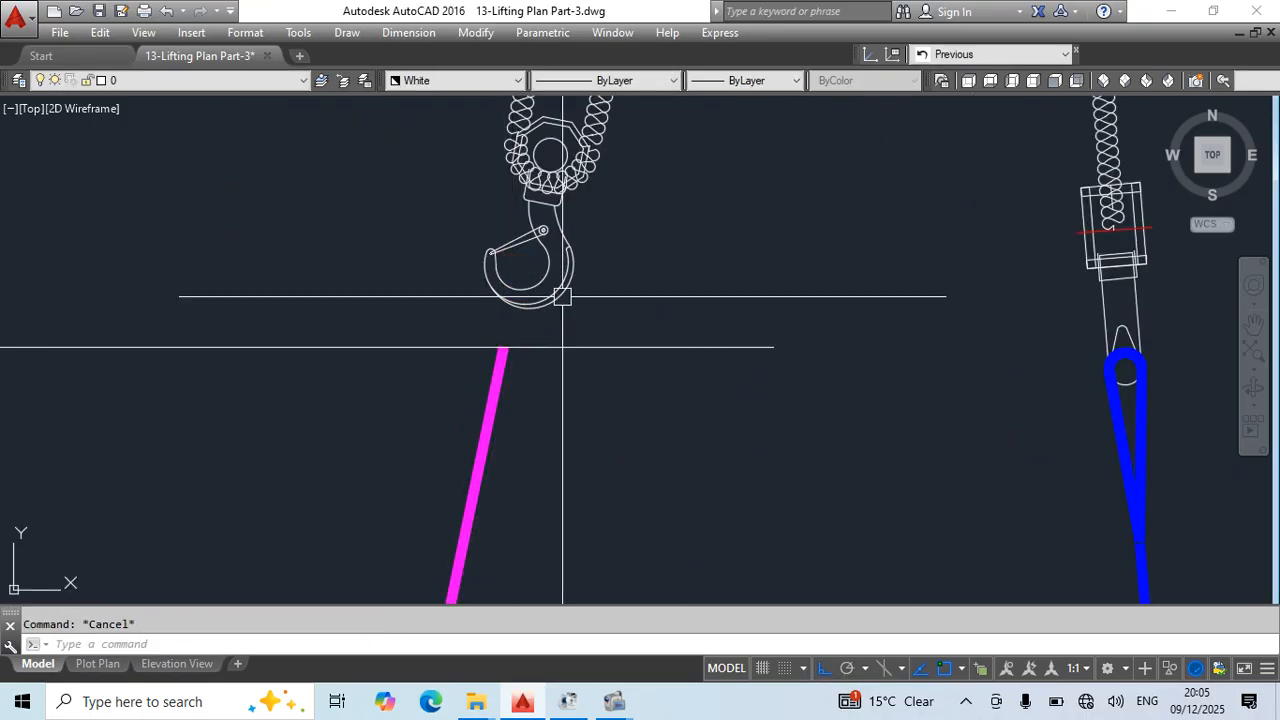
# - Refit the middle elevation's left chain block, with its lower hook on the magenta sling end and its upper hook on the red sling end
pyautogui.click(521, 278)
pyautogui.click(521, 262)
pyautogui.scroll(-5, 521, 262)
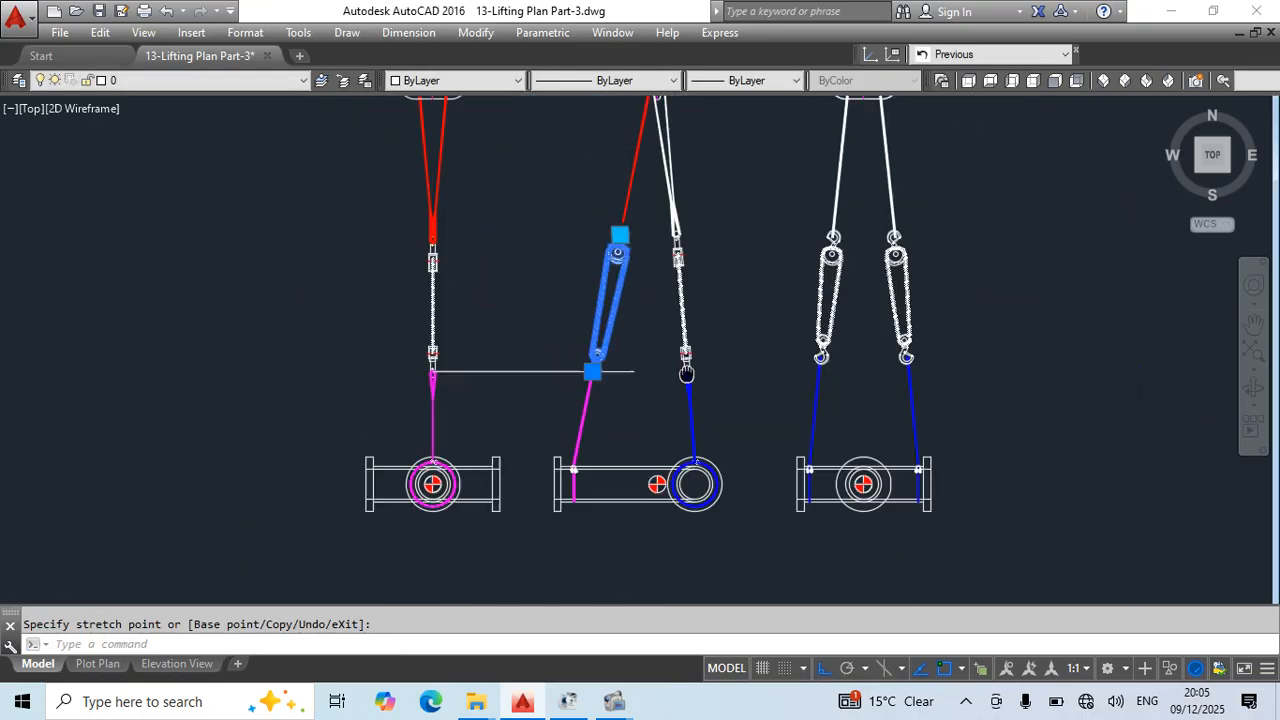
pyautogui.scroll(8, 576, 452)
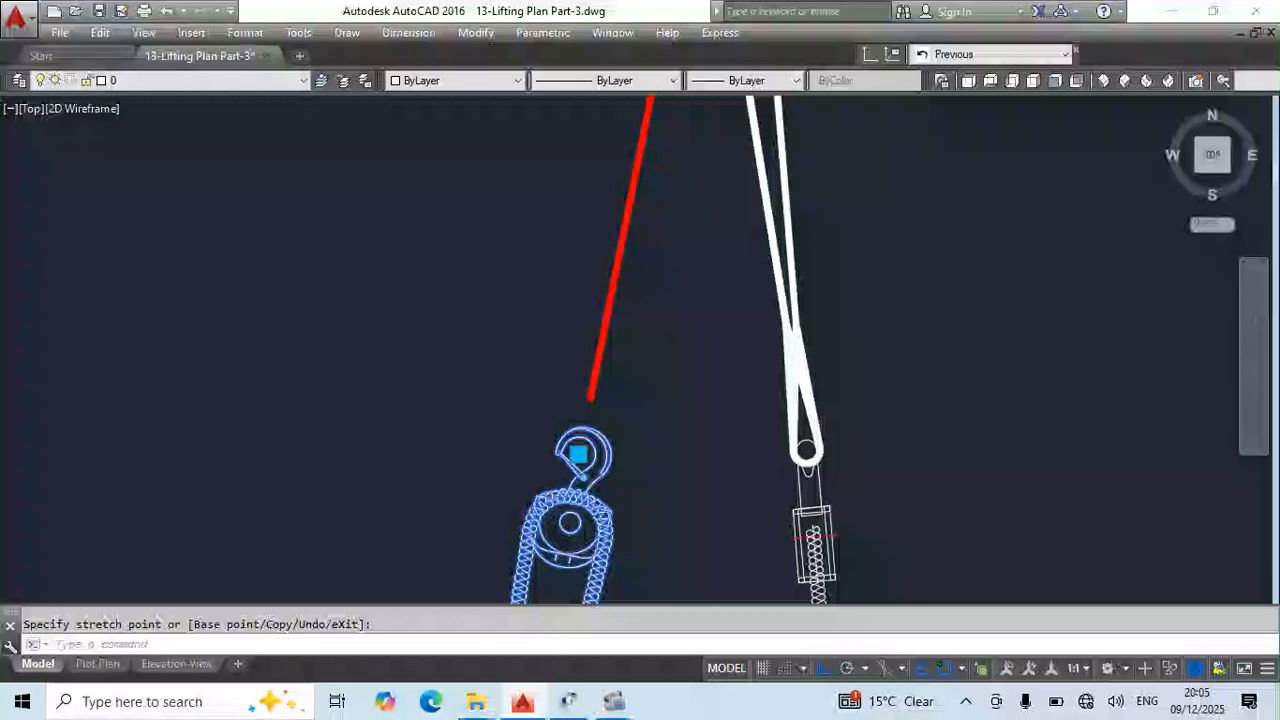
pyautogui.click(580, 409)
pyautogui.press('Escape')
# - Erase the horizontal construction line between the left and middle elevations at the lower sling ends
pyautogui.scroll(-5, 720, 370)
pyautogui.moveTo(748, 465); pyautogui.dragTo(720, 302, button='middle')
pyautogui.moveTo(592, 470)
pyautogui.mouseDown(button='middle')
pyautogui.moveTo(575, 330)
pyautogui.moveTo(571, 355)
pyautogui.mouseUp(button='middle')
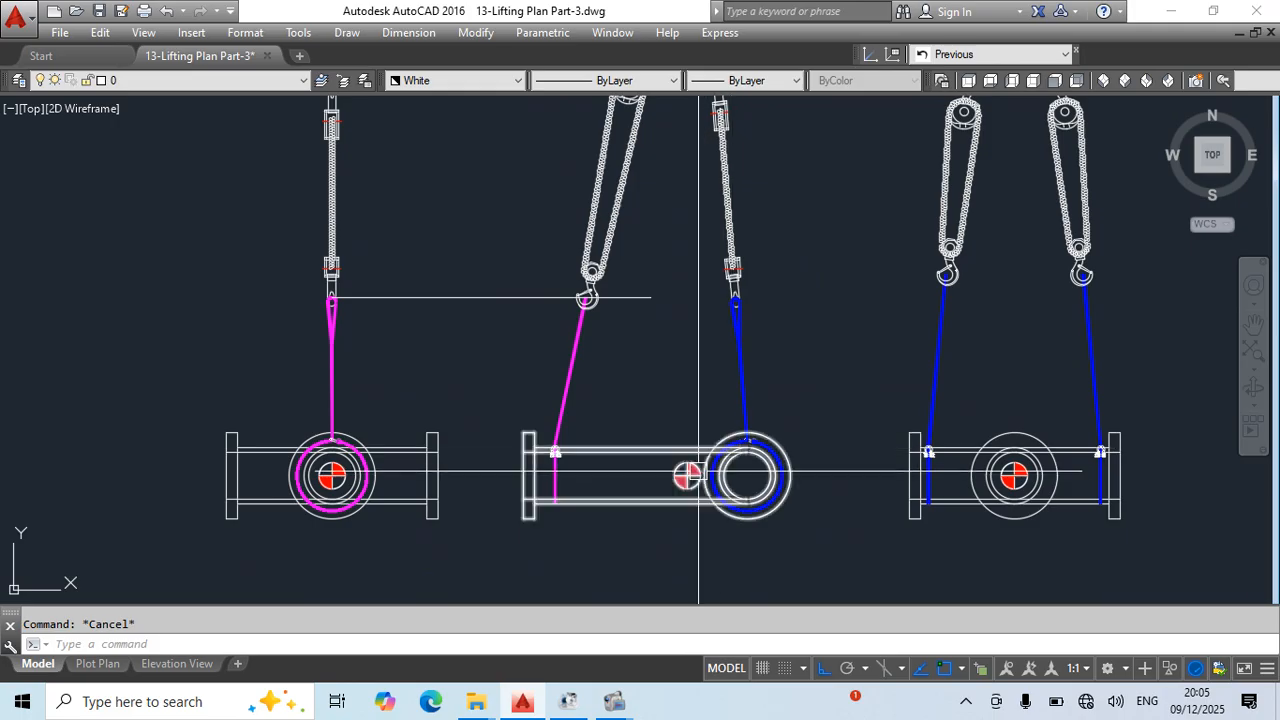
pyautogui.moveTo(587, 356); pyautogui.dragTo(572, 447, button='middle')
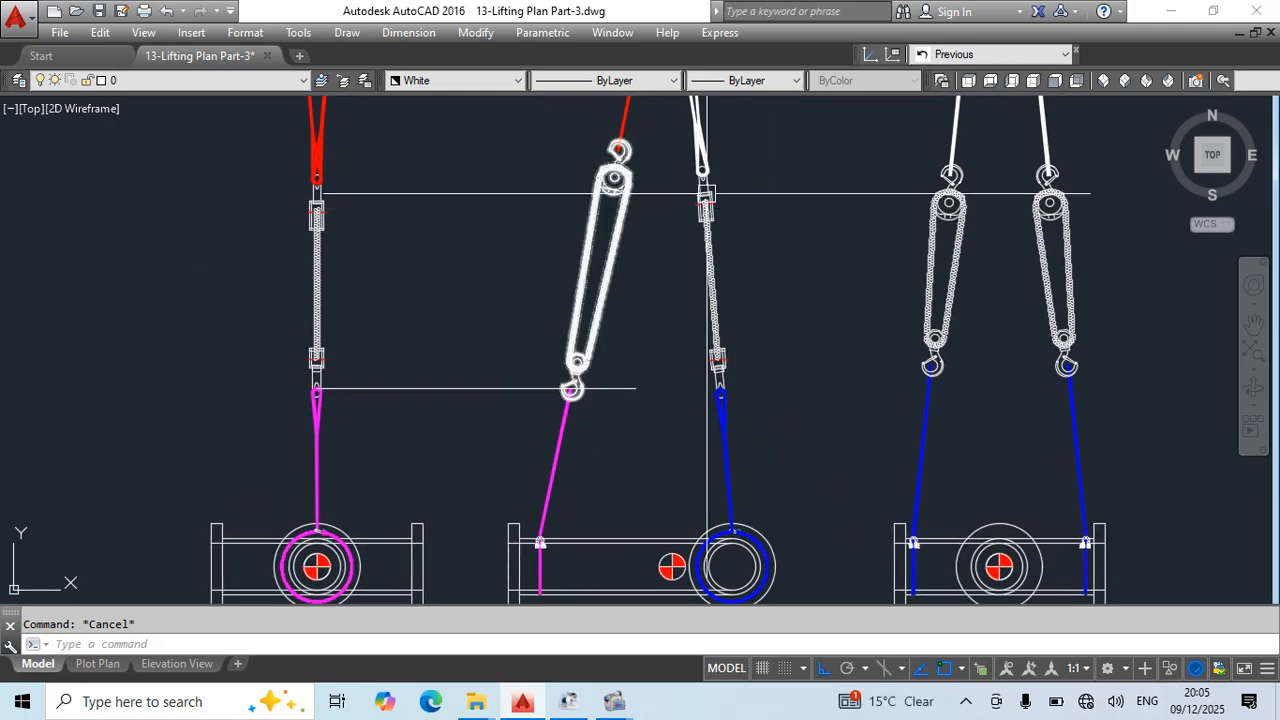
pyautogui.moveTo(626, 259); pyautogui.dragTo(594, 431, button='middle')
pyautogui.moveTo(643, 320)
pyautogui.mouseDown(button='middle')
pyautogui.moveTo(648, 422)
pyautogui.moveTo(663, 153)
pyautogui.mouseUp(button='middle')
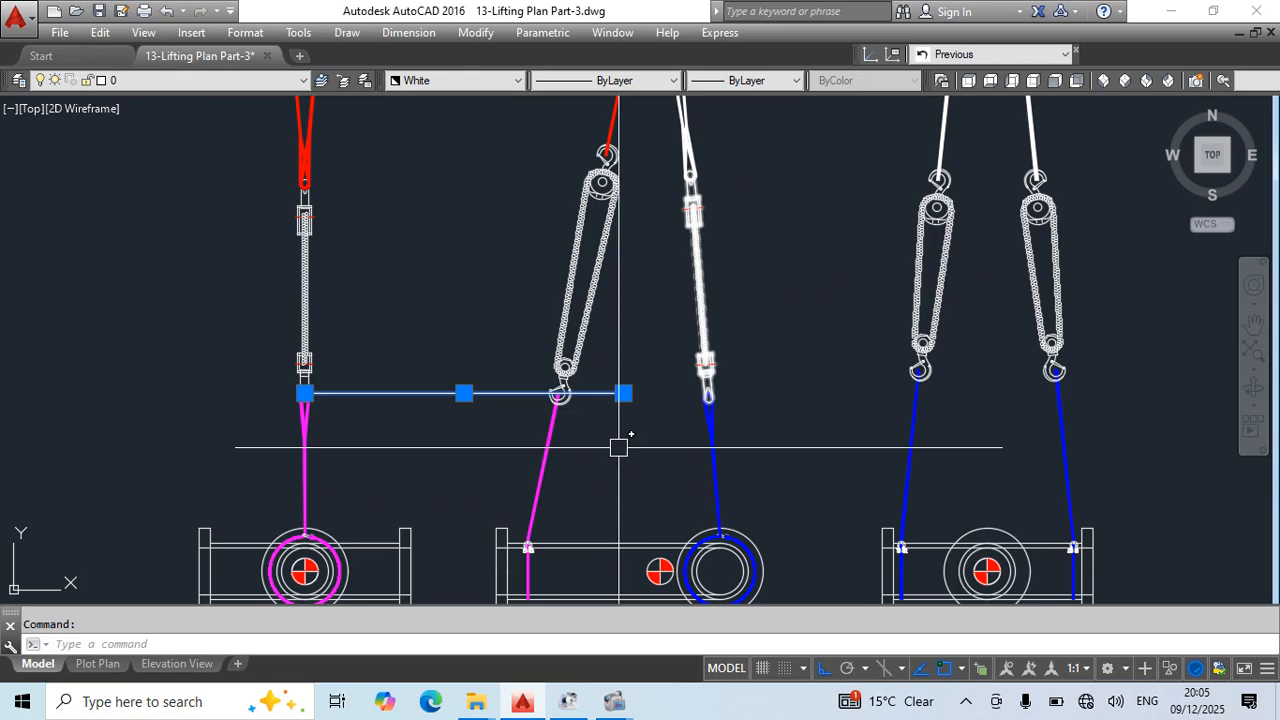
pyautogui.press('Delete')
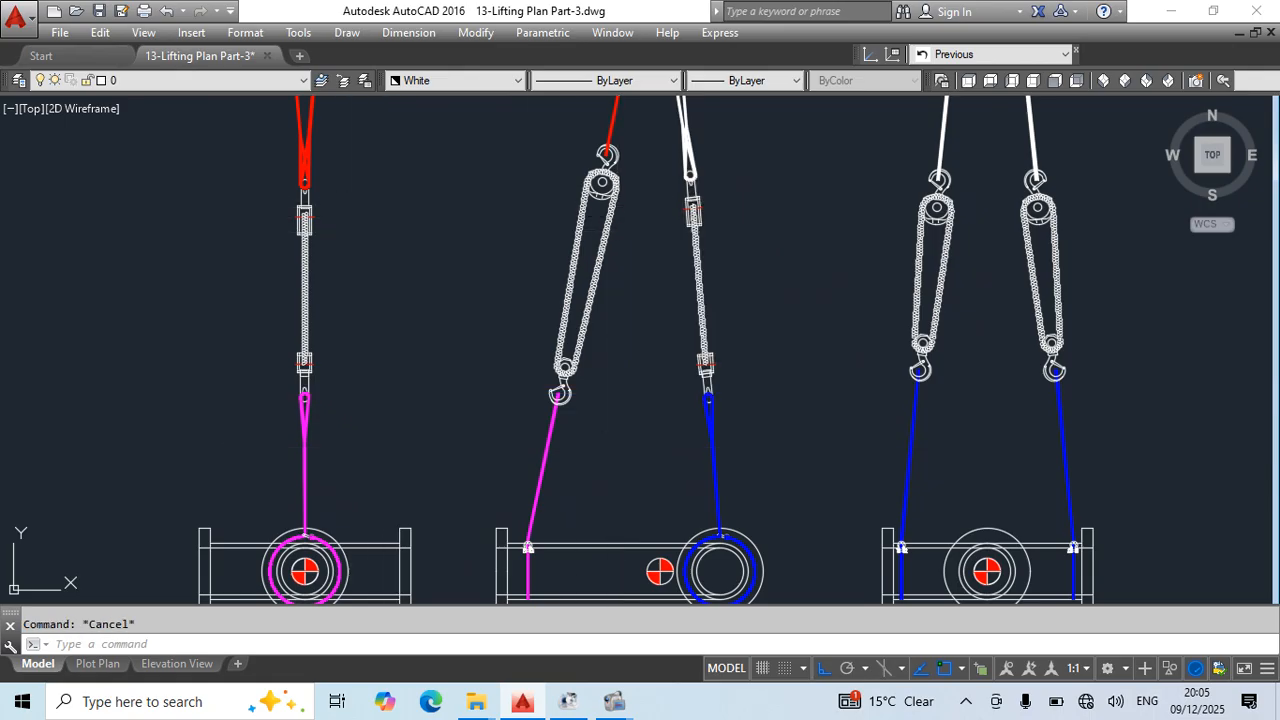
# - Draw a horizontal construction line from the middle elevation's upper chain block hook leftward across the left elevation's red slings
pyautogui.moveTo(426, 200); pyautogui.dragTo(602, 368, button='middle')
pyautogui.write('l')
pyautogui.press('Return')
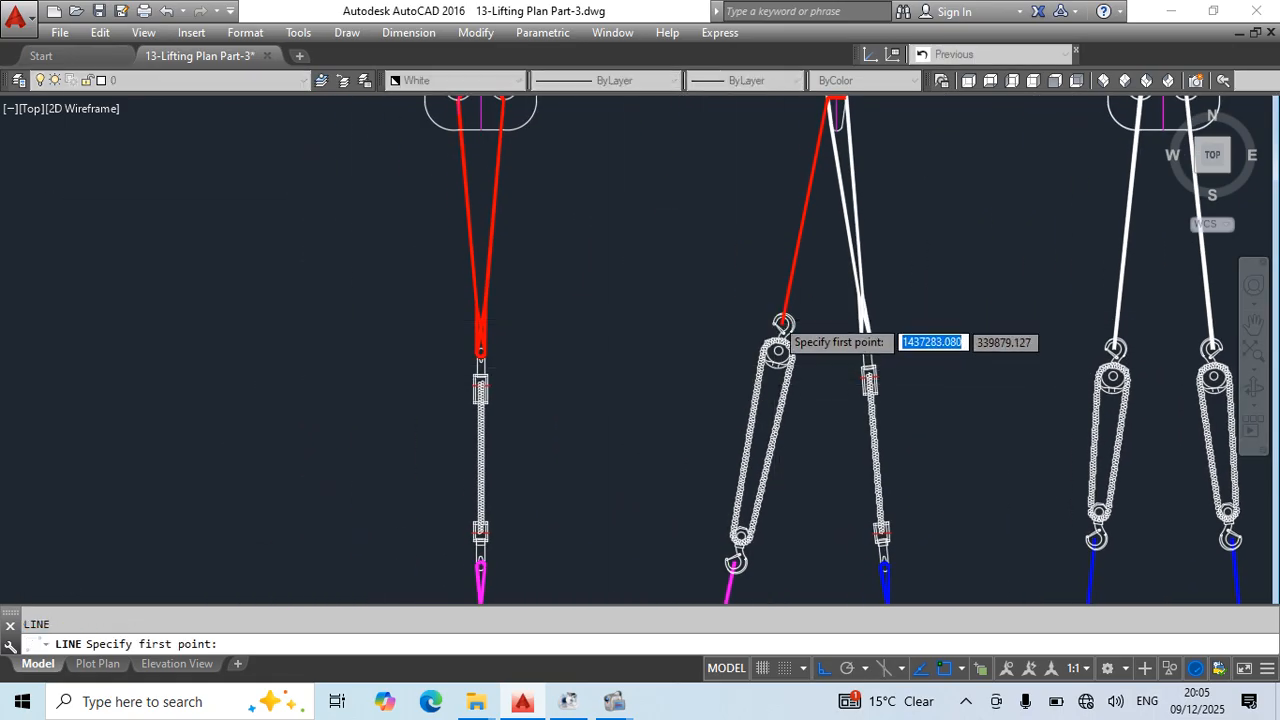
pyautogui.scroll(6, 777, 322)
pyautogui.click(797, 348)
pyautogui.scroll(-8, 869, 342)
pyautogui.click(323, 368)
pyautogui.press('Escape')
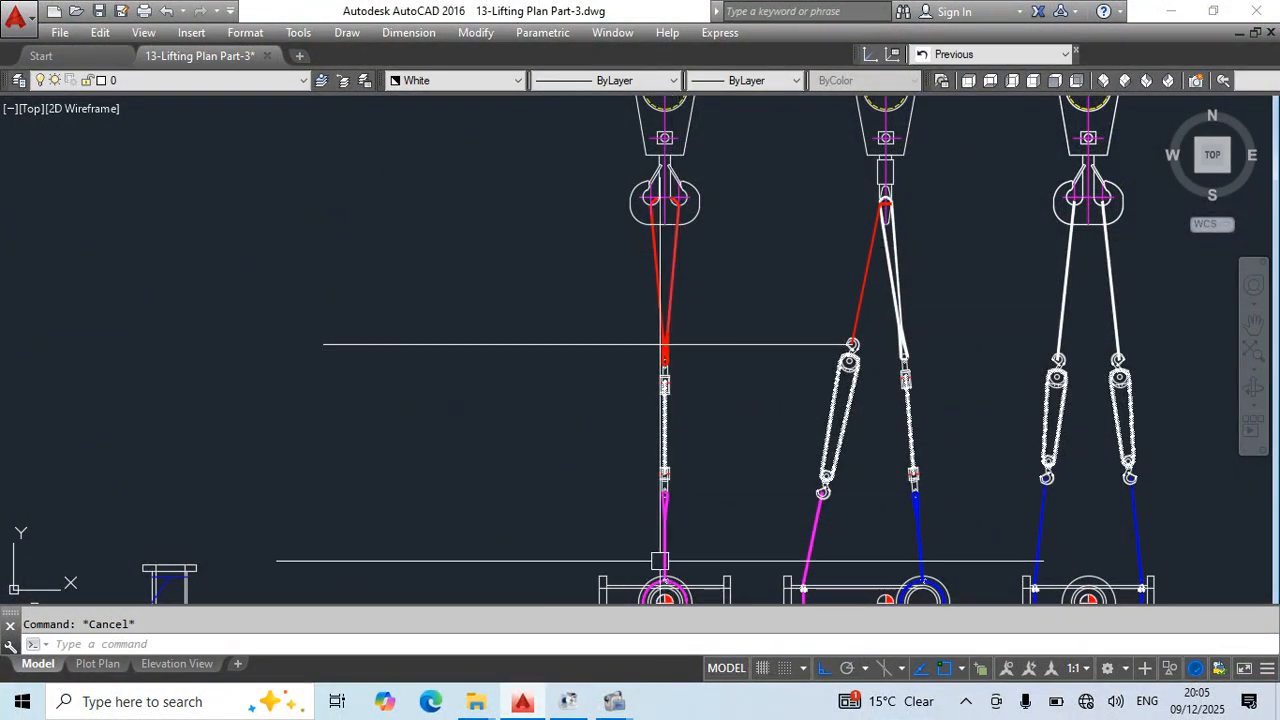
# - Stretch the lower eyes of the left elevation's red slings up to the horizontal construction line
pyautogui.scroll(4, 670, 346)
pyautogui.click(712, 322)
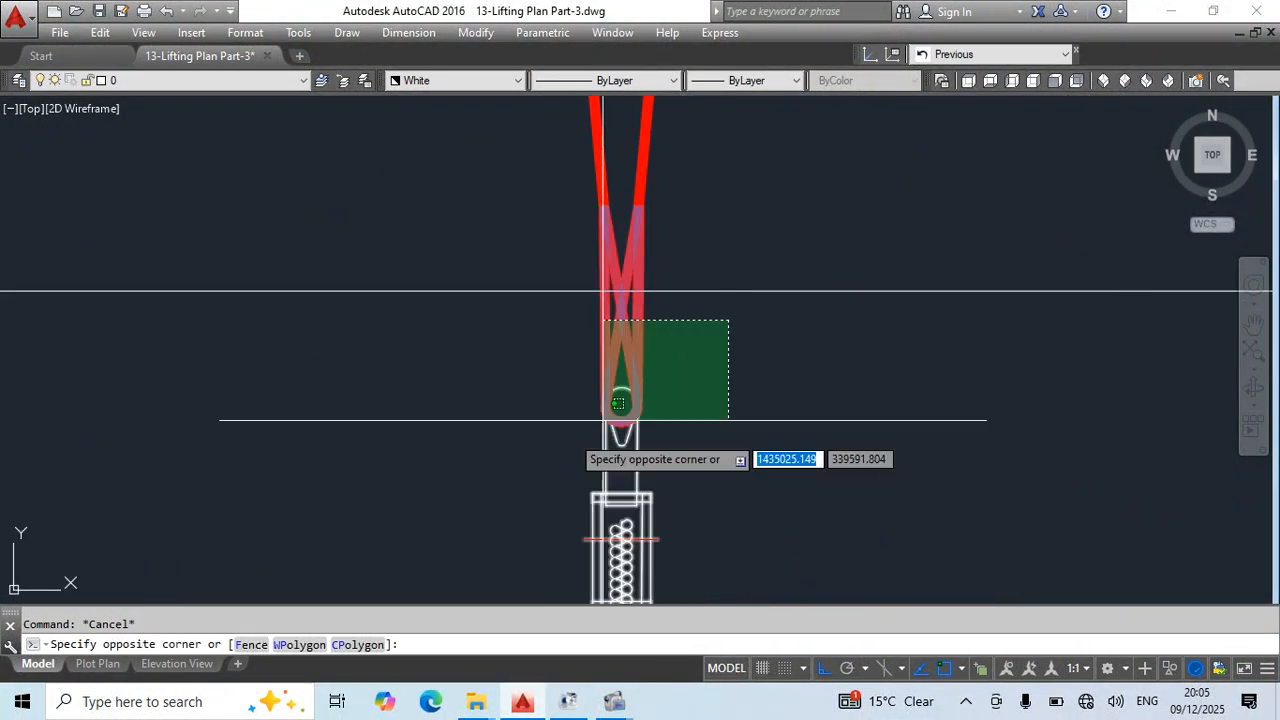
pyautogui.click(491, 449)
pyautogui.write('s')
pyautogui.press('Return')
pyautogui.click(621, 404)
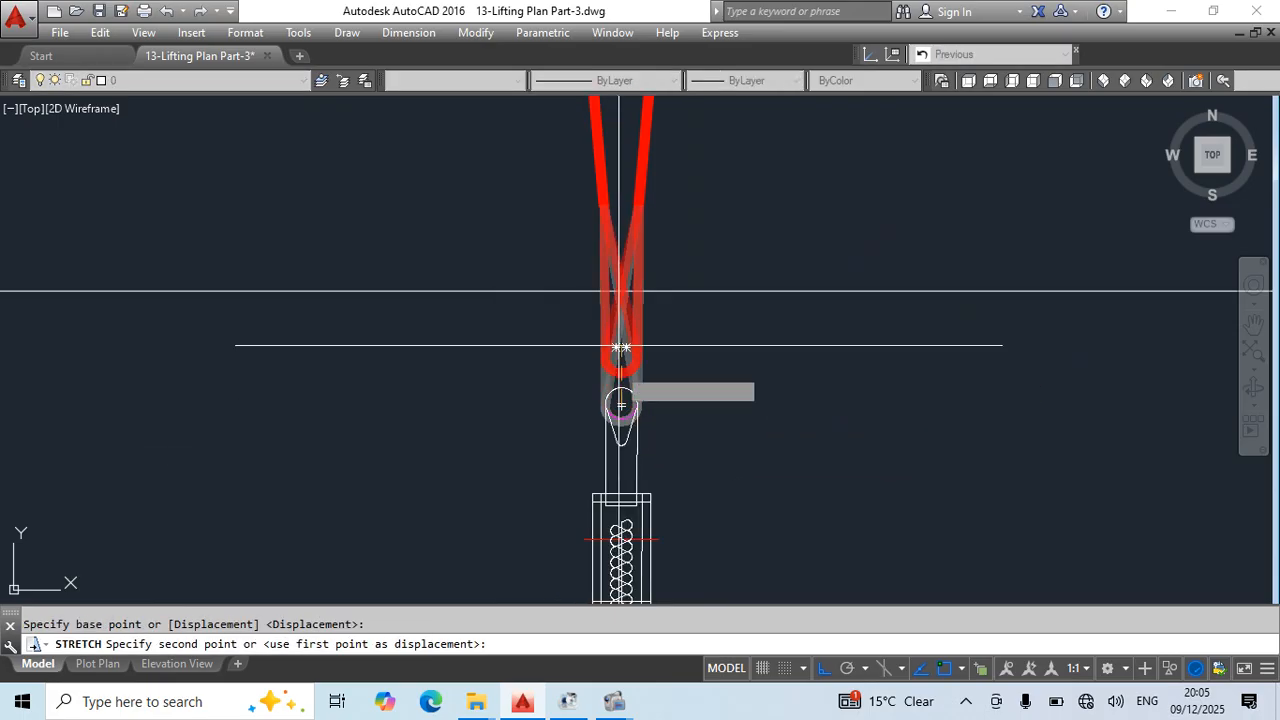
pyautogui.click(621, 291)
pyautogui.press('Escape')
# - Stretch the points where the left elevation's red slings split into their lower eyes upward to lengthen the eyes
pyautogui.click(666, 192)
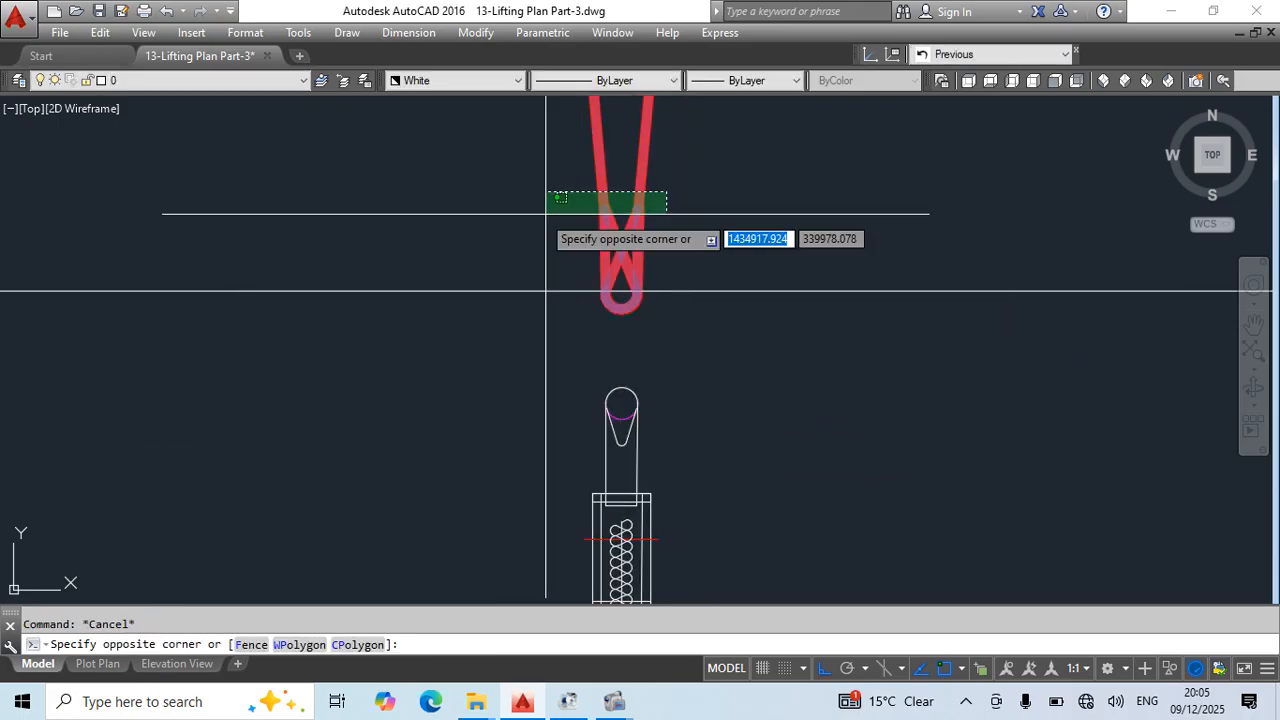
pyautogui.click(546, 214)
pyautogui.moveTo(743, 251); pyautogui.dragTo(671, 474, button='middle')
pyautogui.scroll(2, 672, 473)
pyautogui.write('s')
pyautogui.click(672, 404)
pyautogui.click(688, 271)
pyautogui.press('Escape')
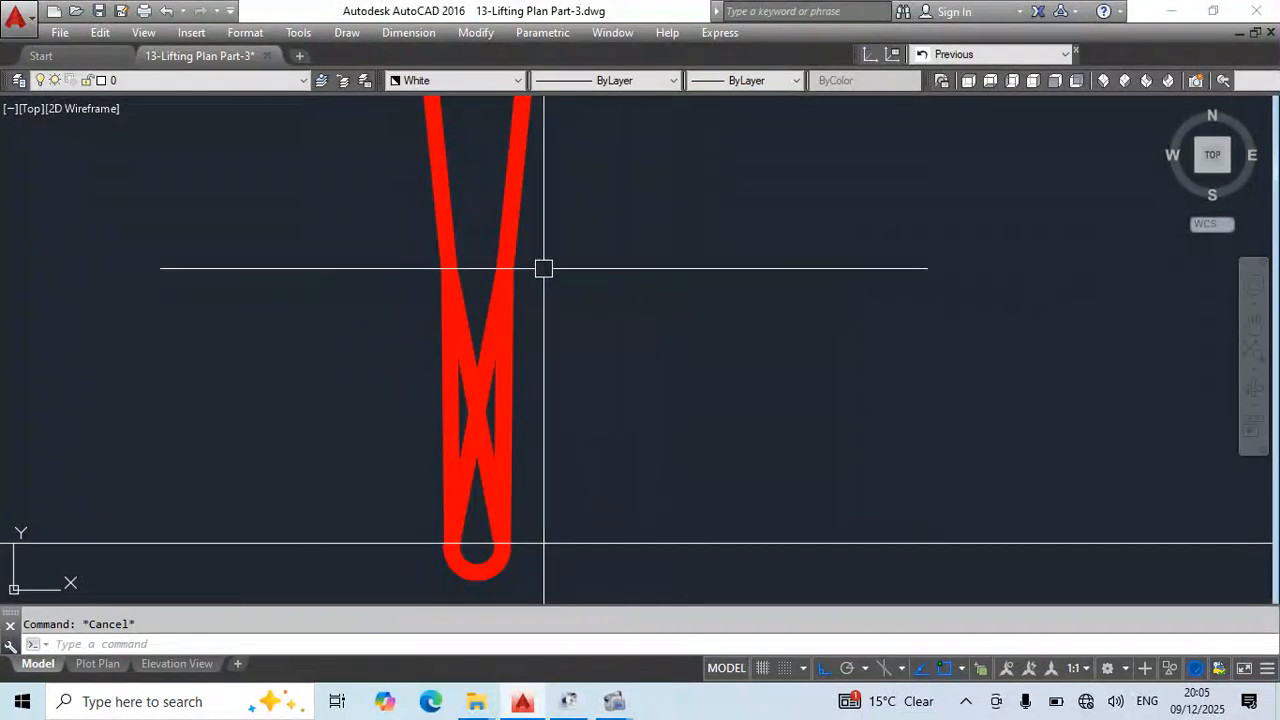
# - Stretch the eye split point of the left elevation's right-hand red sling slightly to the right
pyautogui.click(553, 249)
pyautogui.click(483, 281)
pyautogui.scroll(-4, 643, 540)
pyautogui.write('s')
pyautogui.click(634, 429)
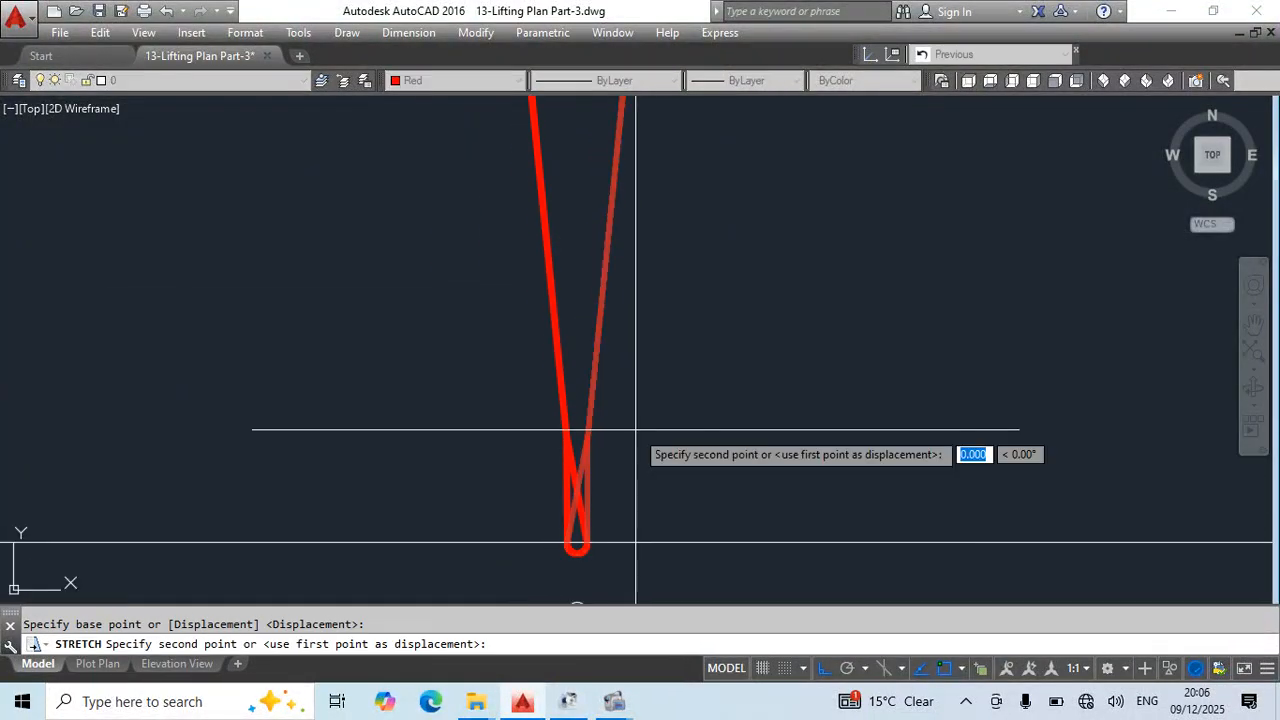
pyautogui.click(636, 429)
pyautogui.press('Escape')
# - Stretch the eye split point of the left elevation's left-hand red sling slightly to the left
pyautogui.scroll(4, 573, 410)
pyautogui.moveTo(573, 410); pyautogui.dragTo(600, 403, button='middle')
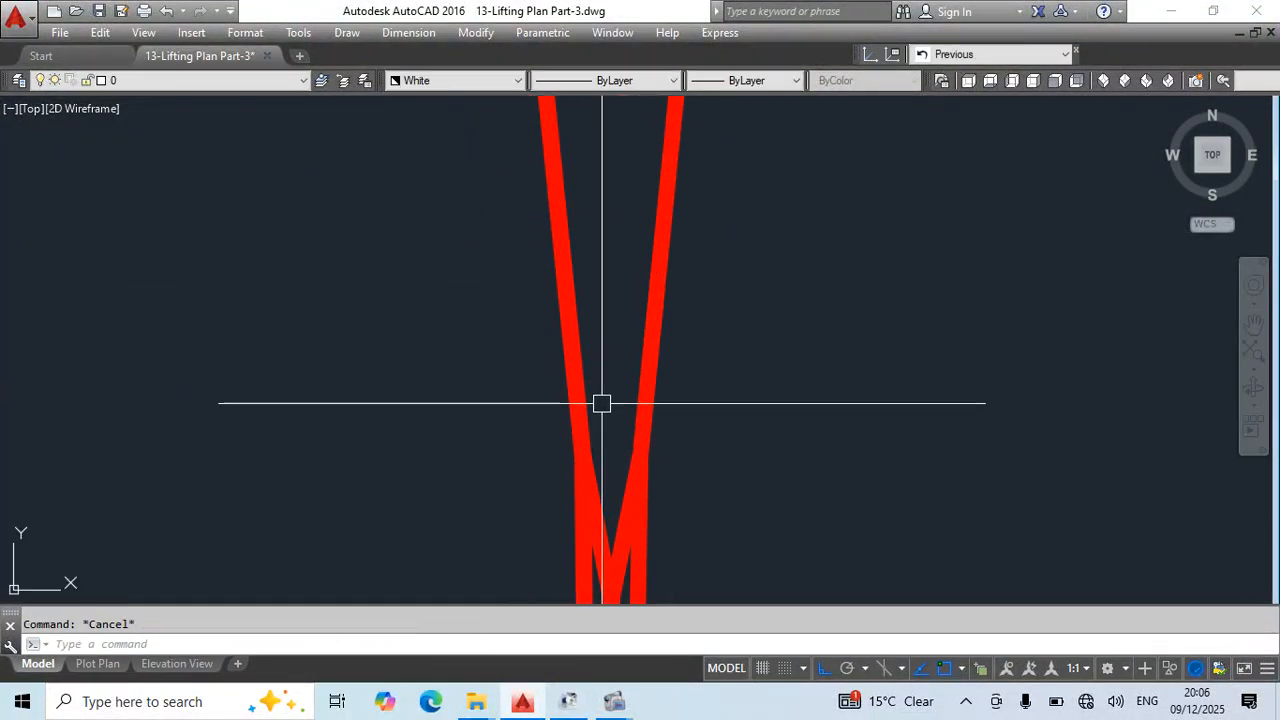
pyautogui.click(600, 404)
pyautogui.click(550, 466)
pyautogui.write('s')
pyautogui.click(834, 396)
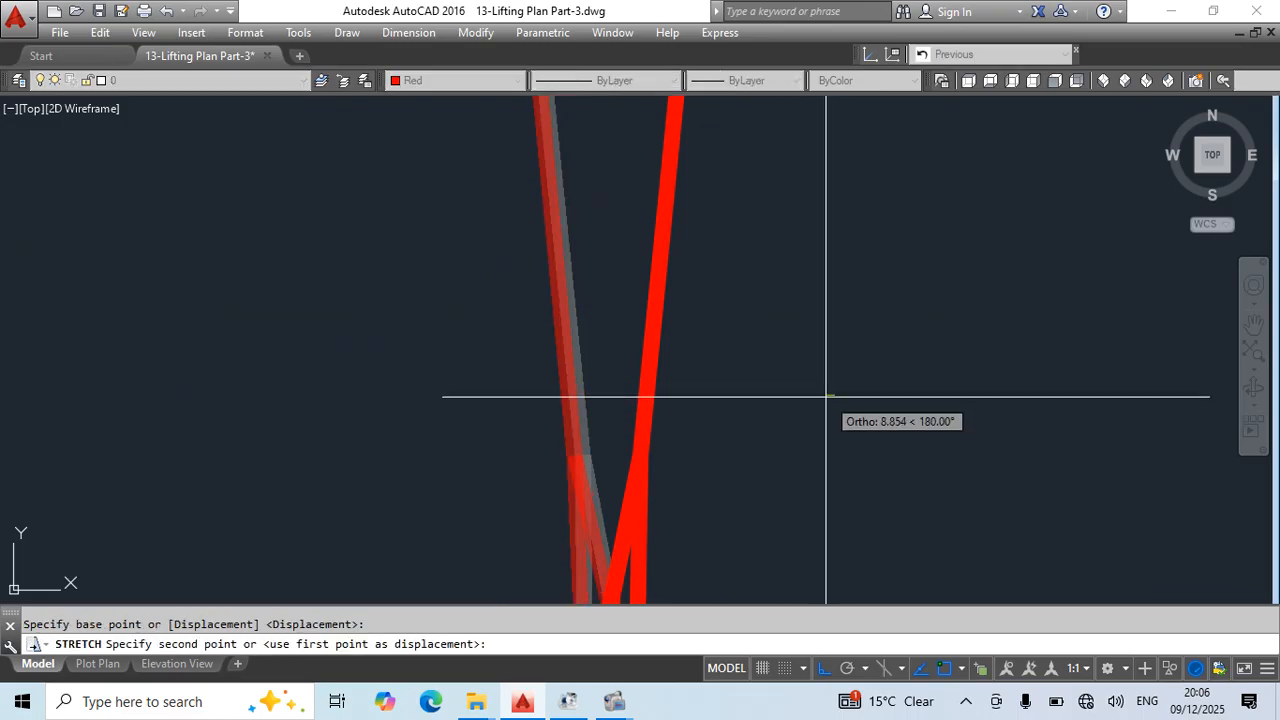
pyautogui.click(827, 397)
# - Extend the top end of the left elevation's chain block up to the horizontal construction line inside the red sling eyes
pyautogui.scroll(-5, 815, 390)
pyautogui.moveTo(806, 384); pyautogui.dragTo(800, 480, button='middle')
pyautogui.scroll(5, 634, 506)
pyautogui.click(754, 500)
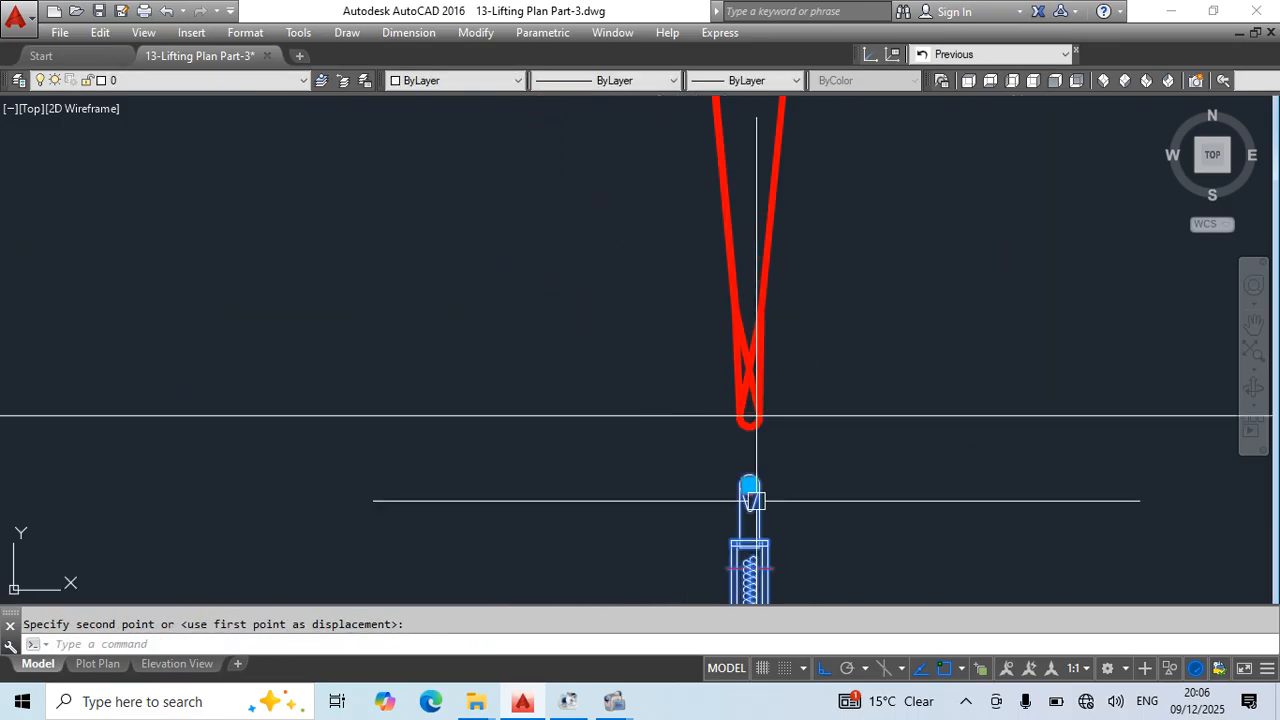
pyautogui.click(749, 485)
pyautogui.scroll(7, 747, 435)
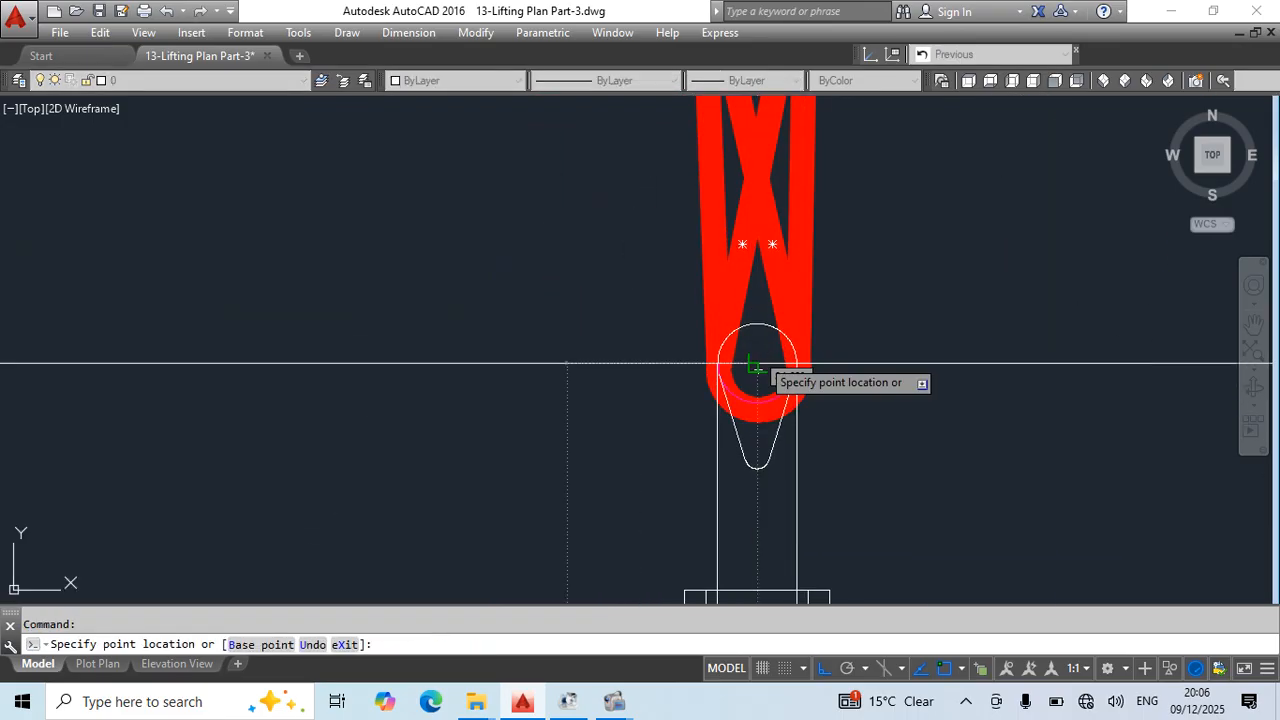
pyautogui.click(758, 364)
pyautogui.press('Escape')
# - Erase the horizontal construction line through the left elevation's red sling eyes and save the drawing
pyautogui.scroll(-6, 520, 410)
pyautogui.click(769, 340)
pyautogui.click(675, 485)
pyautogui.write('e')
pyautogui.scroll(-7, 600, 368)
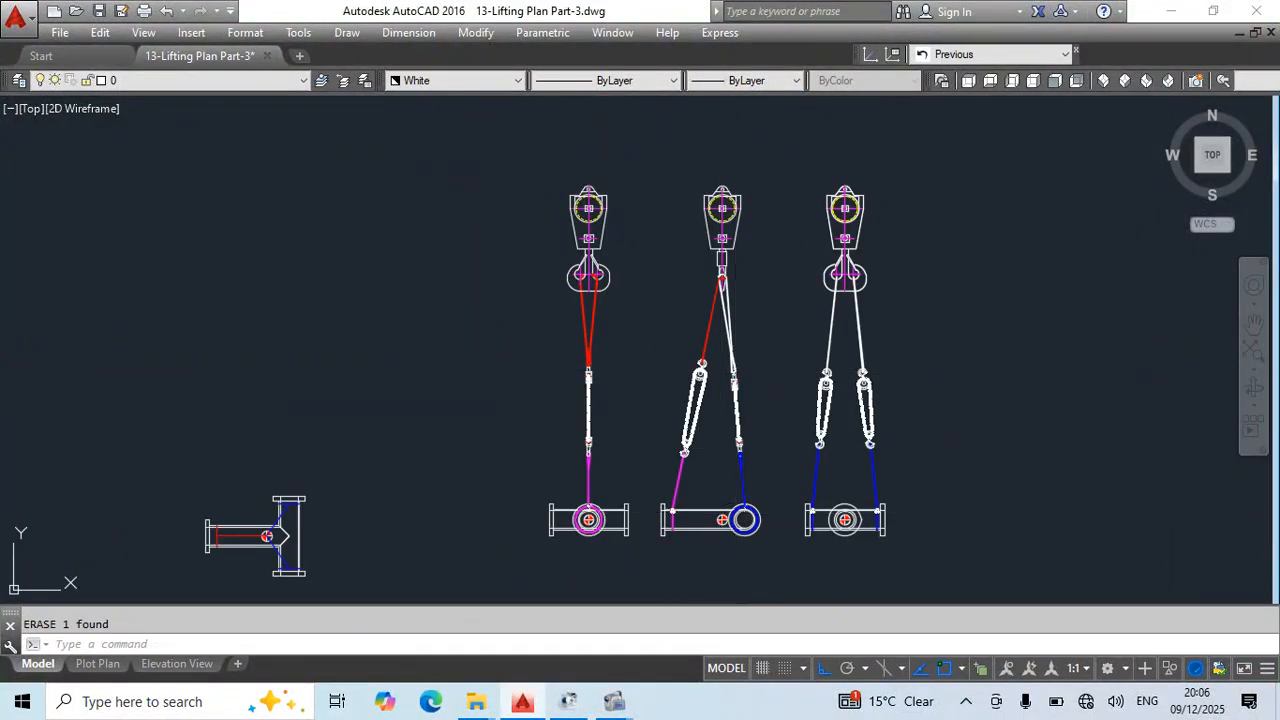
pyautogui.press('Escape')
pyautogui.moveTo(774, 579); pyautogui.dragTo(690, 522, button='middle')
pyautogui.hotkey('ctrl', 's')
pyautogui.scroll(2, 689, 517)
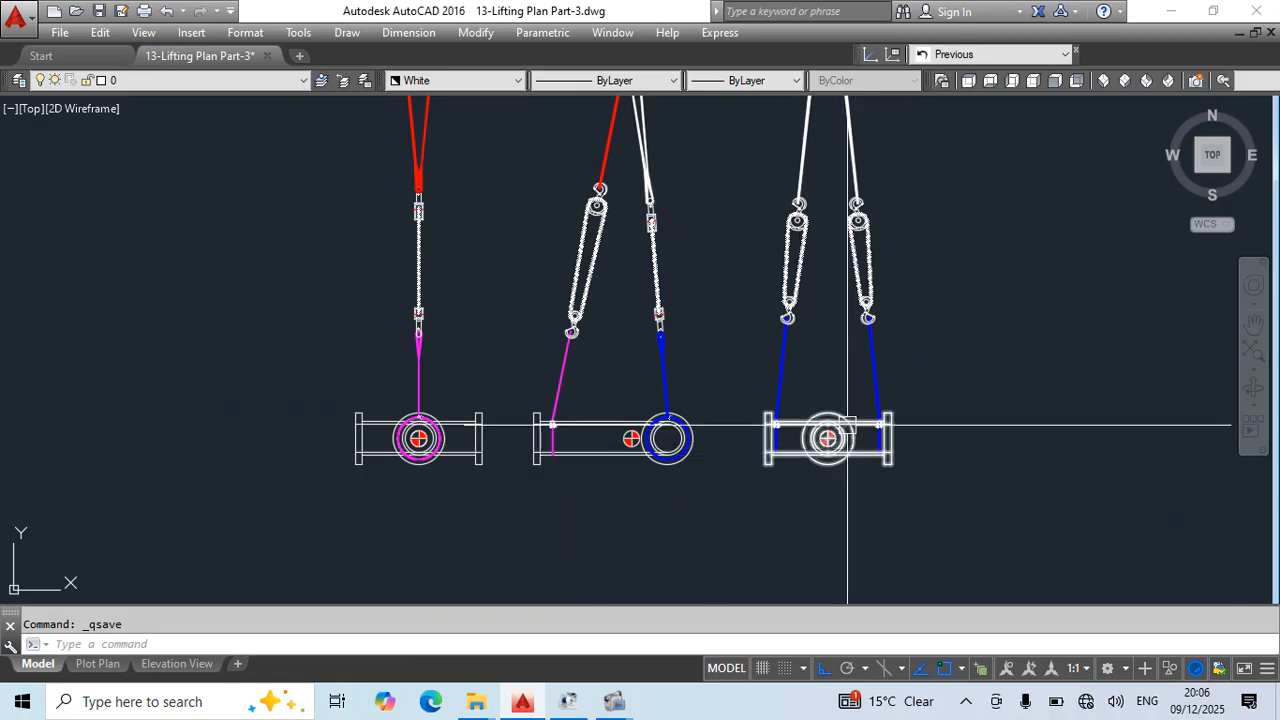
pyautogui.scroll(-2, 720, 330)
pyautogui.scroll(5, 460, 354)
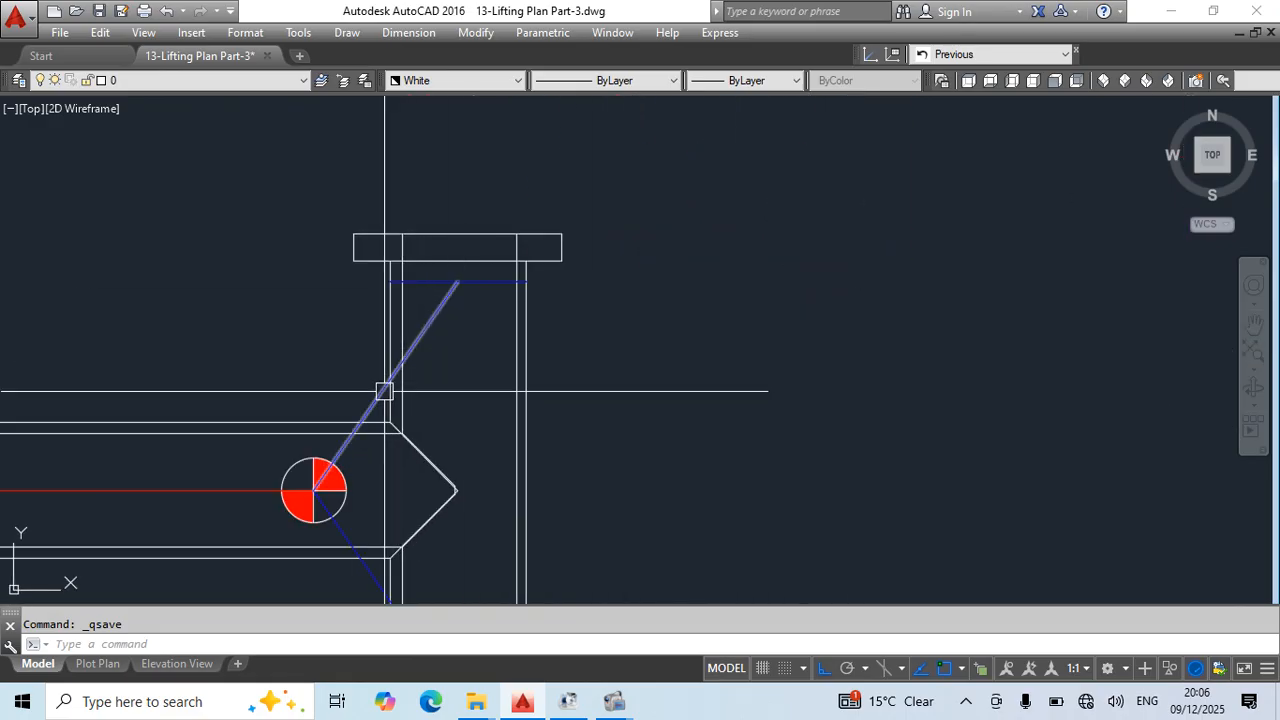
pyautogui.moveTo(384, 391); pyautogui.dragTo(599, 205, button='middle')
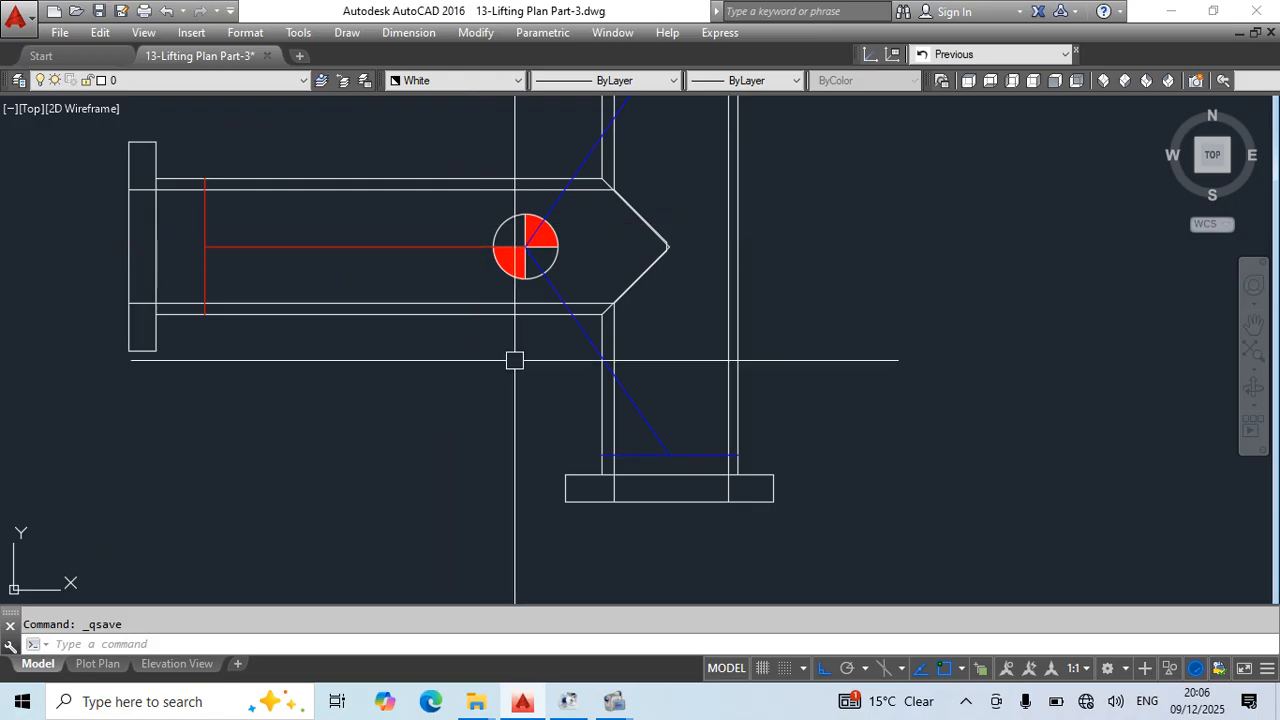
# - Draw a narrow rectangle about 50 by 254 below the T-spool plan's branch, with a centred circle as wide as the rectangle
pyautogui.write('rec')
pyautogui.press('Return')
pyautogui.click(464, 351)
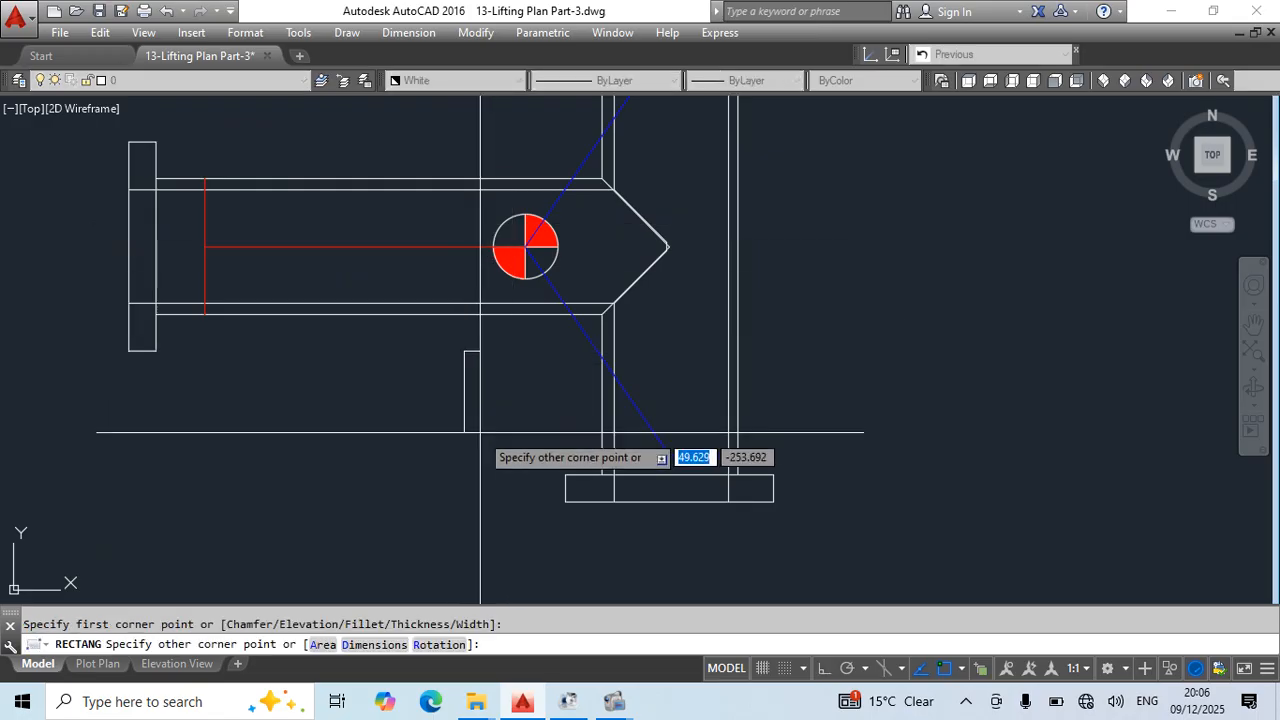
pyautogui.click(480, 432)
pyautogui.write('c')
pyautogui.press('Return')
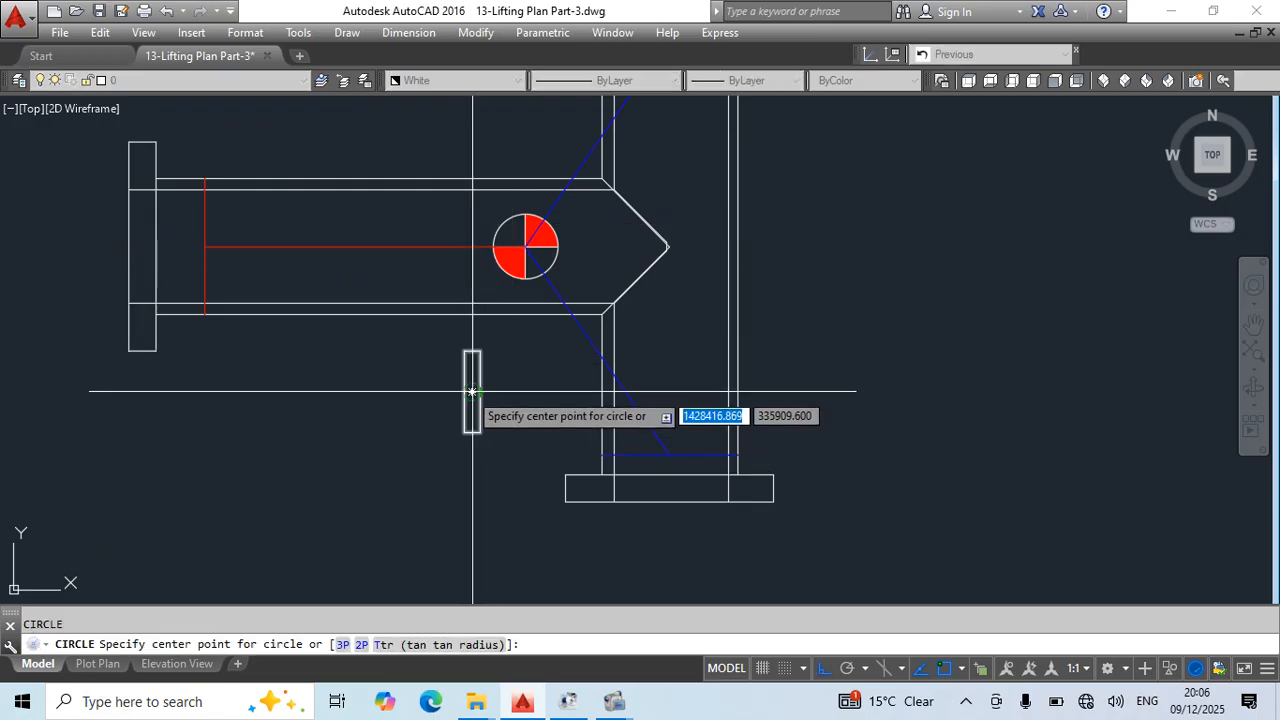
pyautogui.click(472, 391)
pyautogui.click(480, 391)
pyautogui.press('Escape')
pyautogui.moveTo(475, 437); pyautogui.dragTo(485, 443, button='middle')
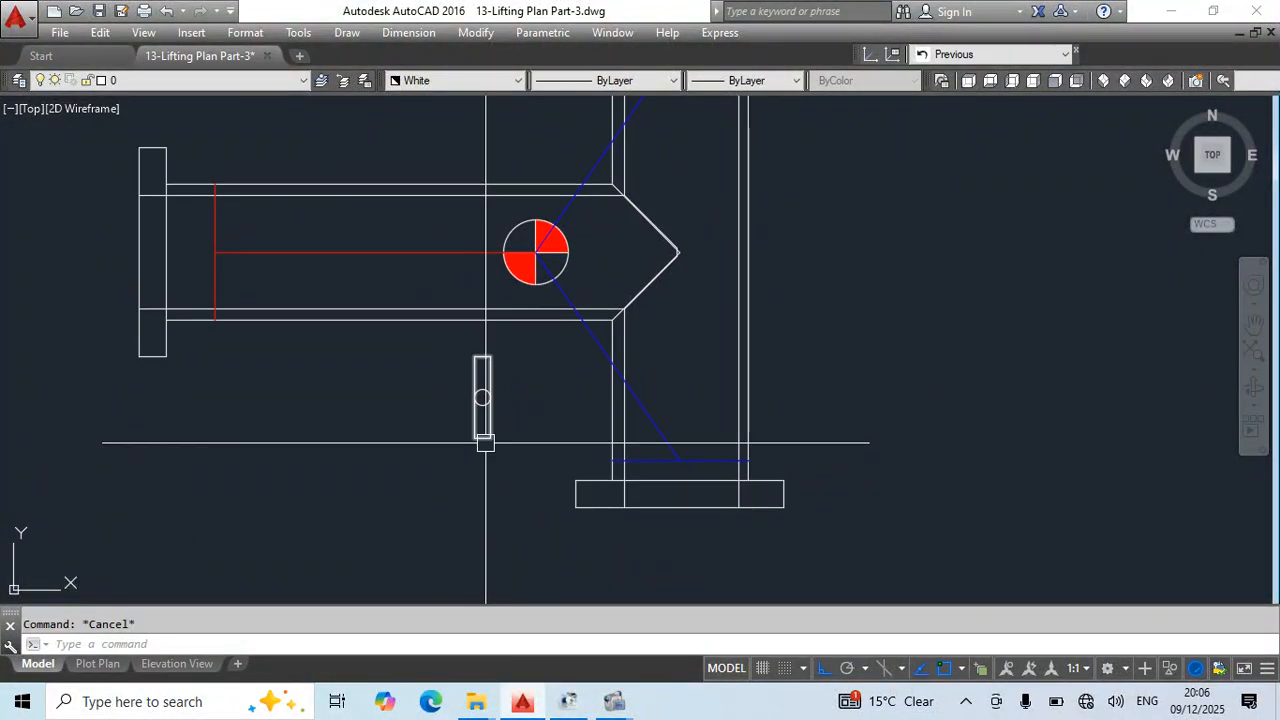
# - Move the rectangle and its circle by the circle's centre onto the centre-of-gravity symbol of the T-spool plan
pyautogui.write('pl')
pyautogui.press('Return')
pyautogui.press('Escape')
pyautogui.click(450, 342)
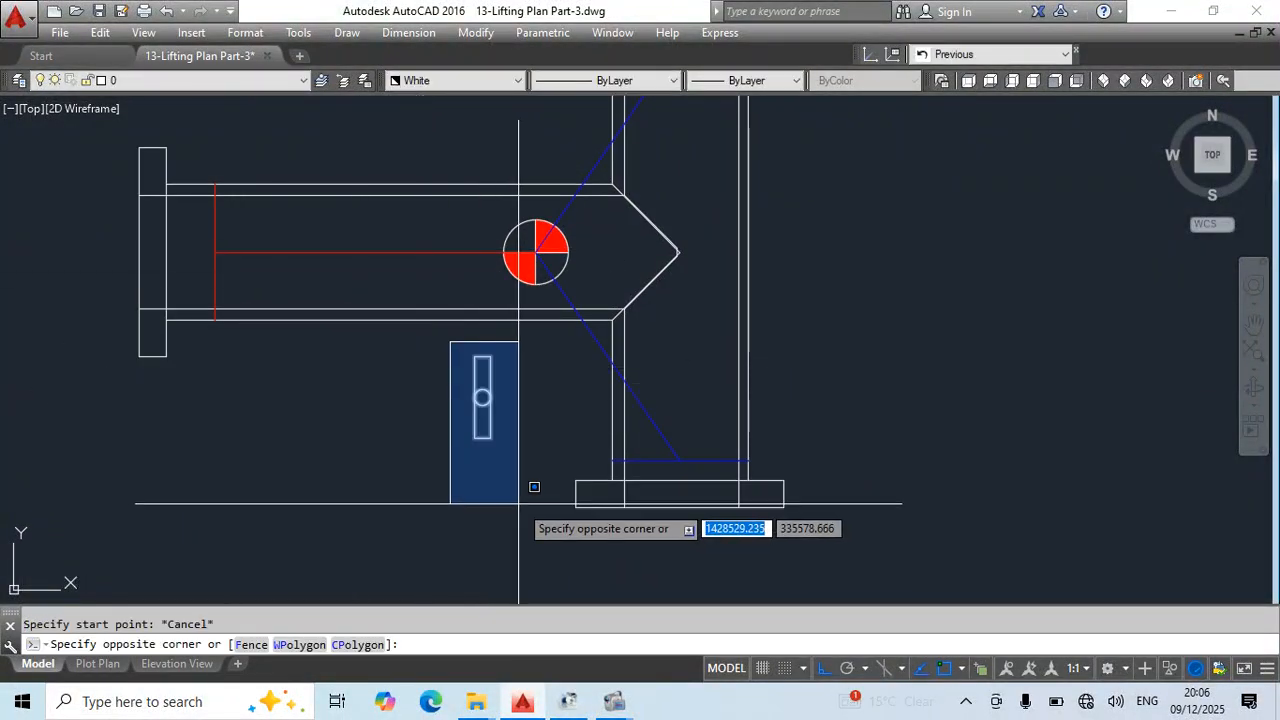
pyautogui.click(534, 487)
pyautogui.scroll(6, 478, 345)
pyautogui.write('m')
pyautogui.press('Return')
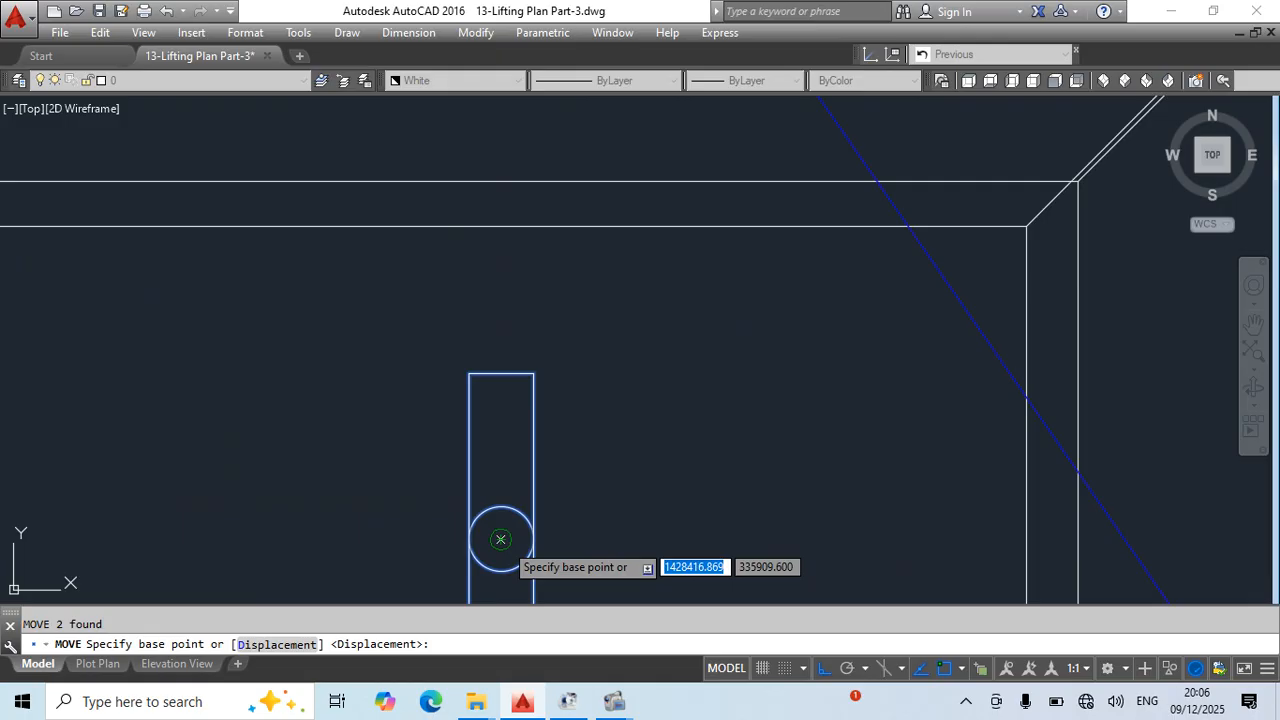
pyautogui.click(501, 539)
pyautogui.scroll(-6, 587, 382)
pyautogui.moveTo(601, 385); pyautogui.dragTo(571, 472, button='middle')
pyautogui.scroll(4, 596, 362)
pyautogui.click(566, 373)
pyautogui.press('Escape')
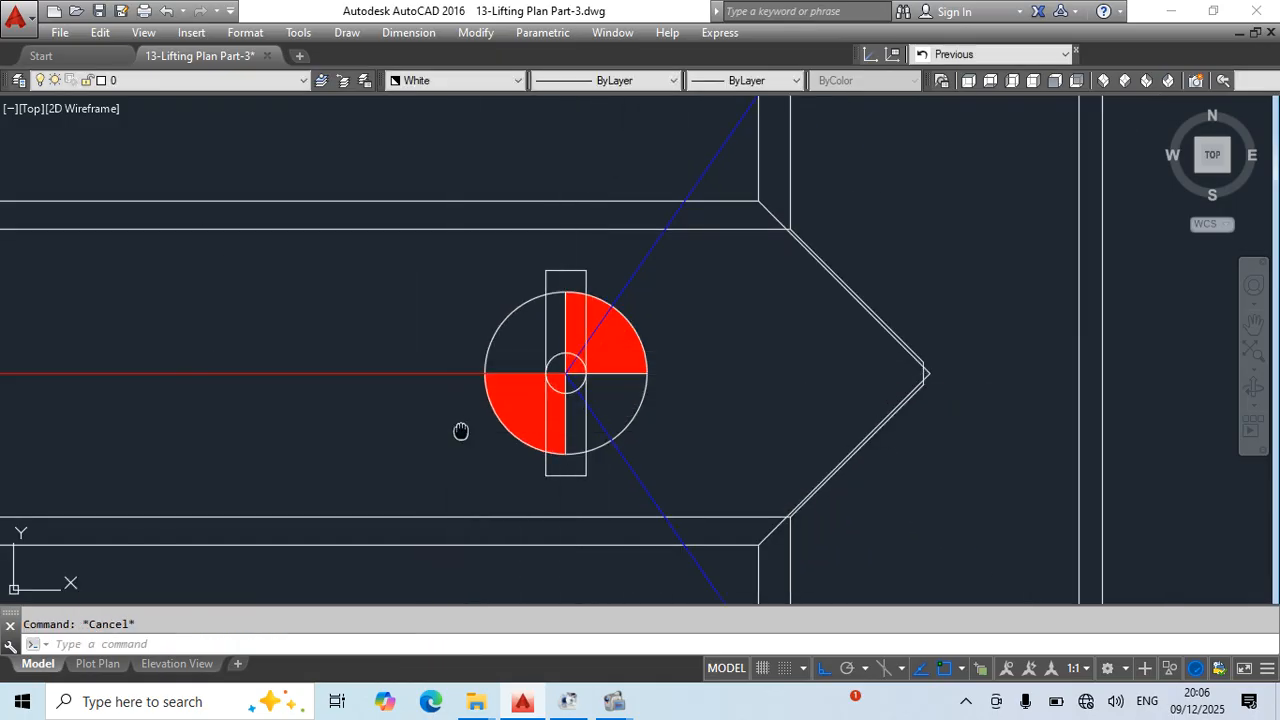
# - Draw a polyline sling eye from the red sling's midpoint around the right half of the small circle and back
pyautogui.moveTo(461, 431); pyautogui.dragTo(577, 443, button='middle')
pyautogui.scroll(-2, 677, 488)
pyautogui.write('pl')
pyautogui.press('Return')
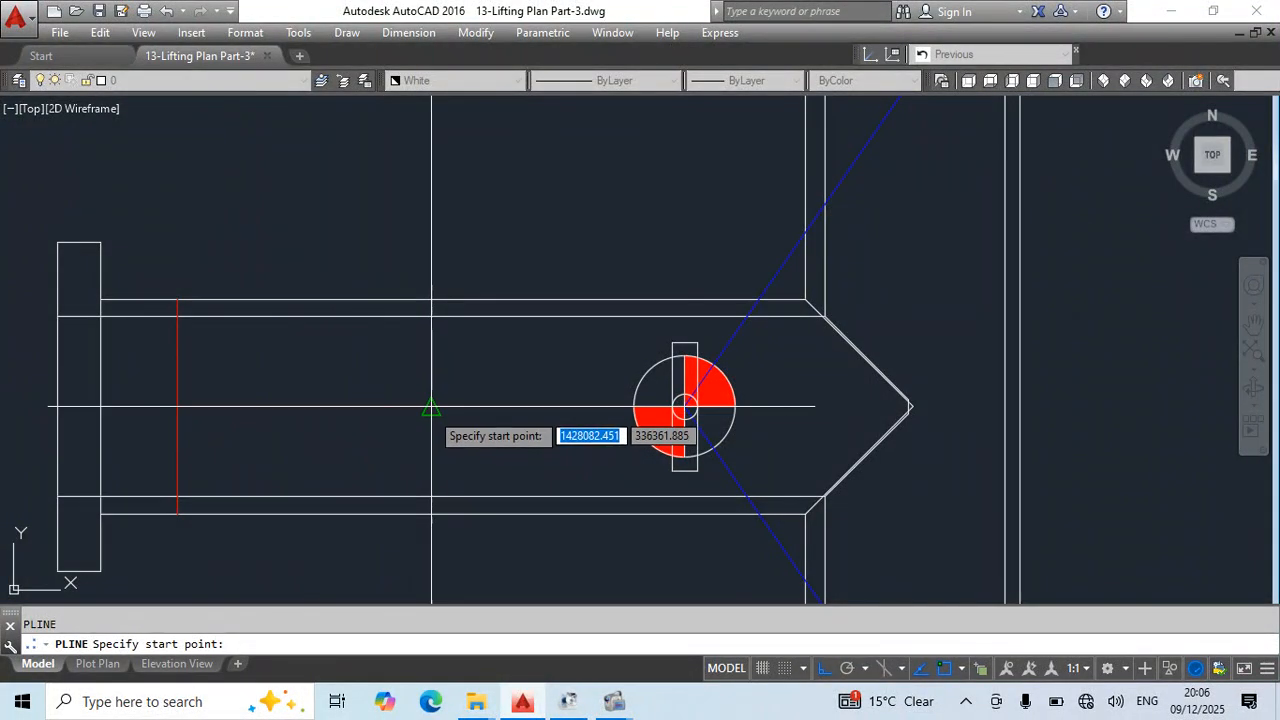
pyautogui.scroll(2, 661, 382)
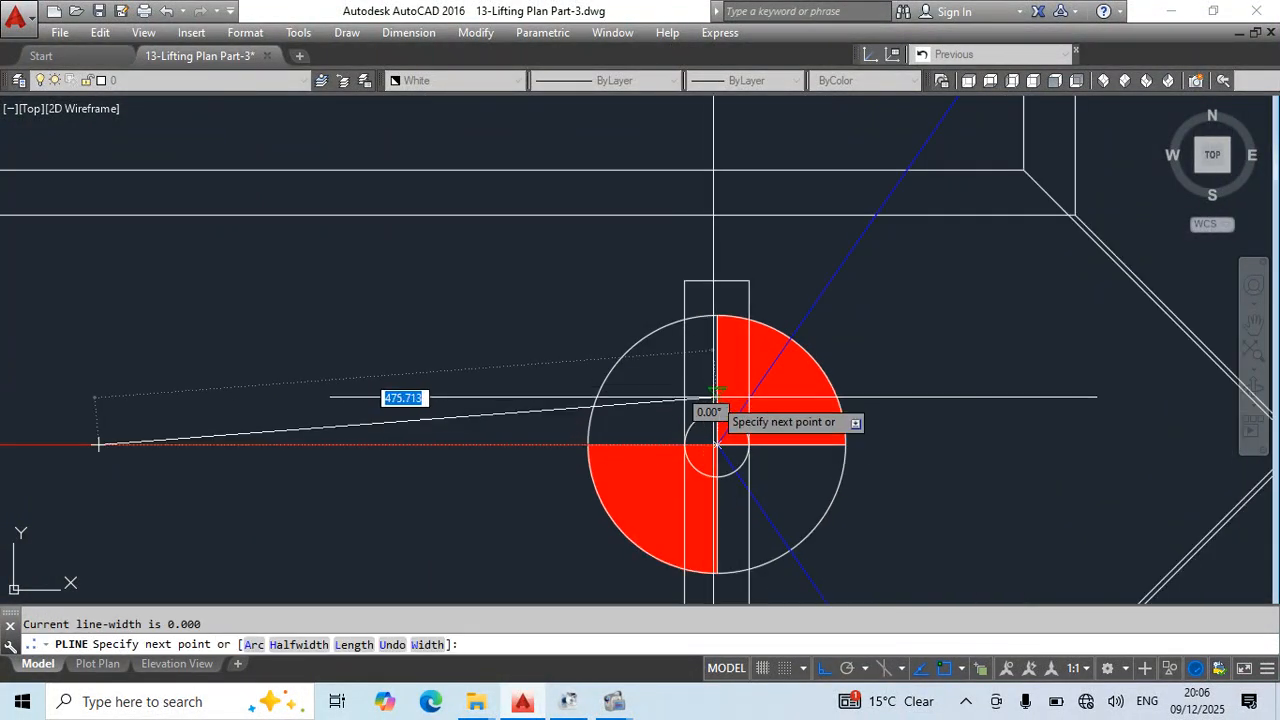
pyautogui.click(716, 412)
pyautogui.write('a')
pyautogui.press('Return')
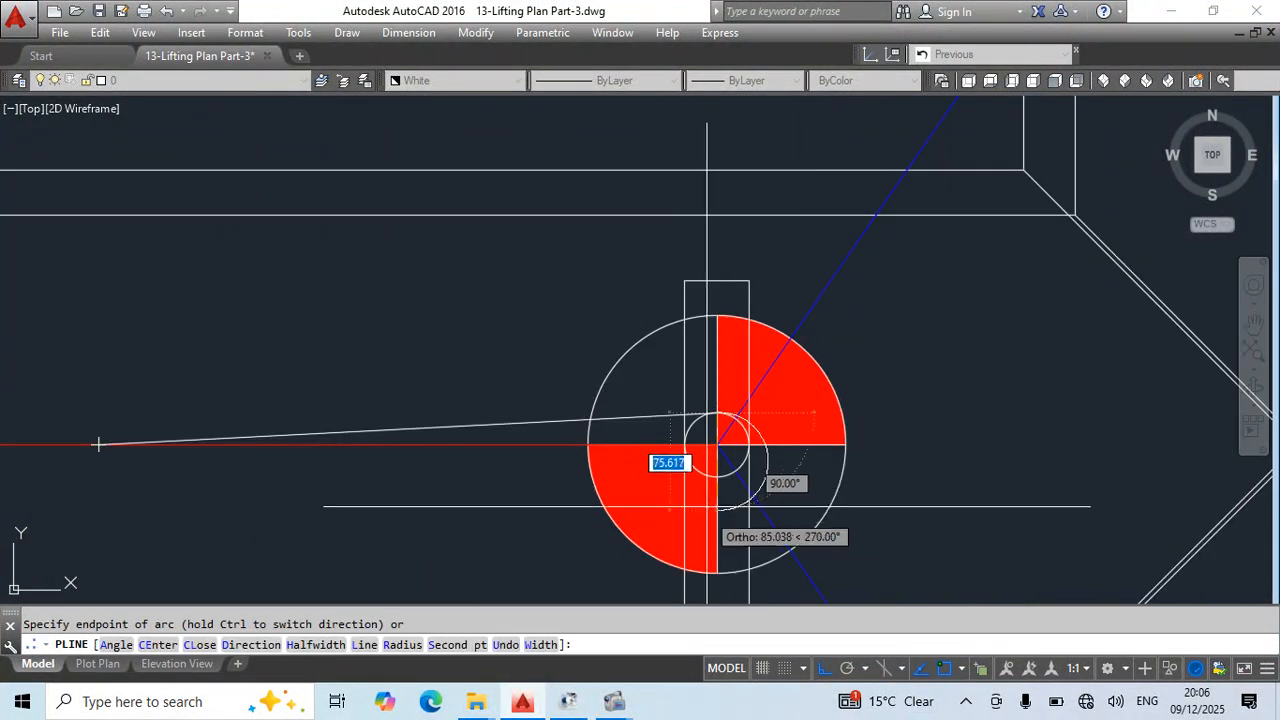
pyautogui.write('l')
pyautogui.press('Return')
pyautogui.scroll(-2, 596, 494)
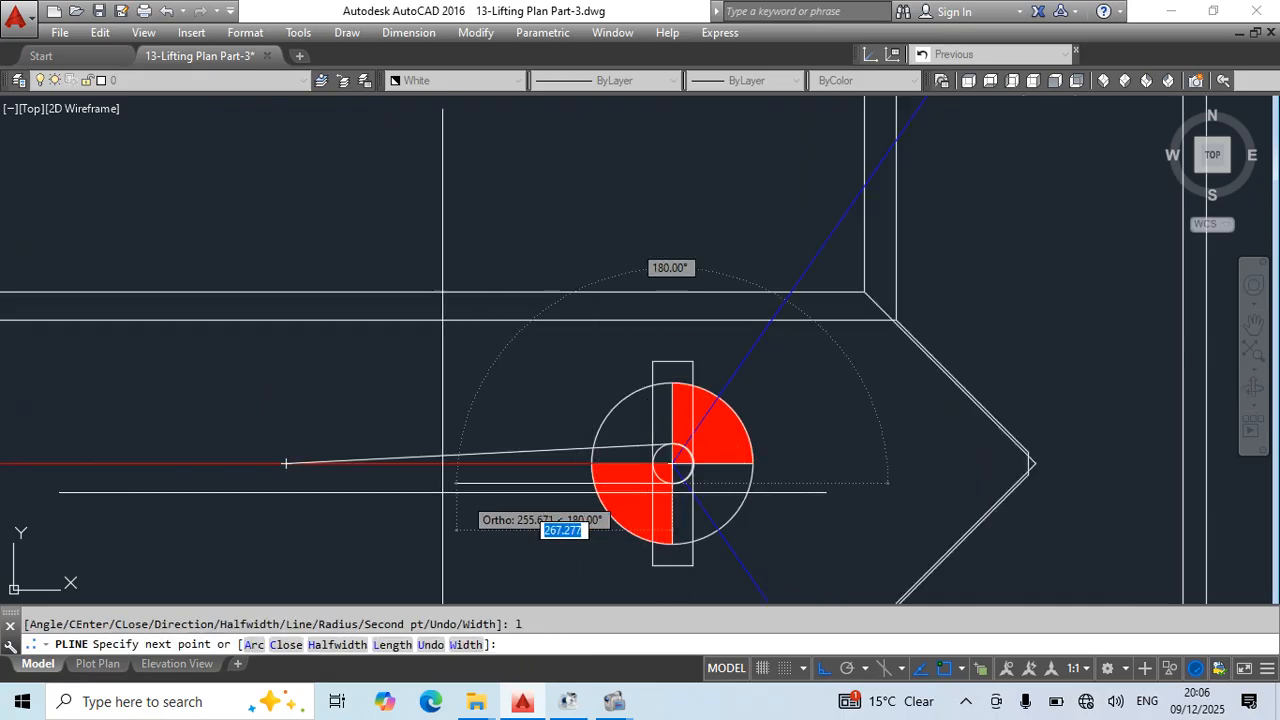
pyautogui.click(287, 463)
pyautogui.press('Escape')
pyautogui.click(545, 458)
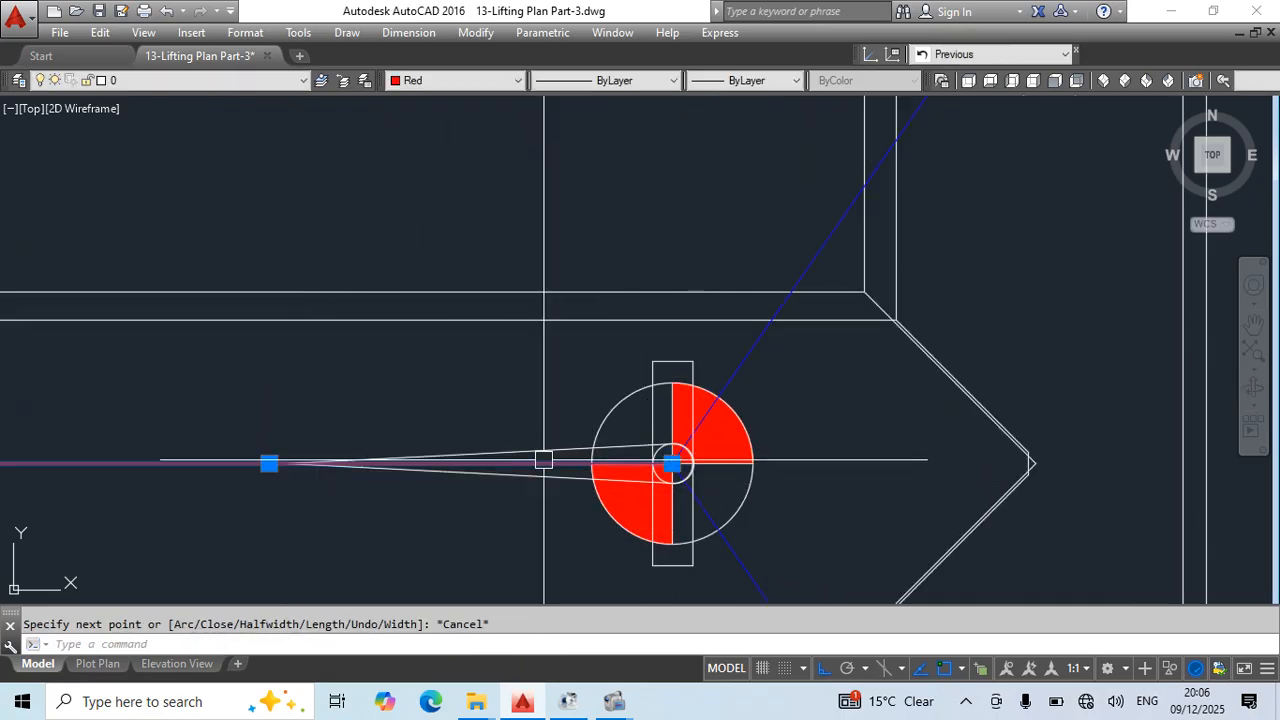
pyautogui.scroll(2, 560, 425)
pyautogui.press('Escape')
pyautogui.click(399, 346)
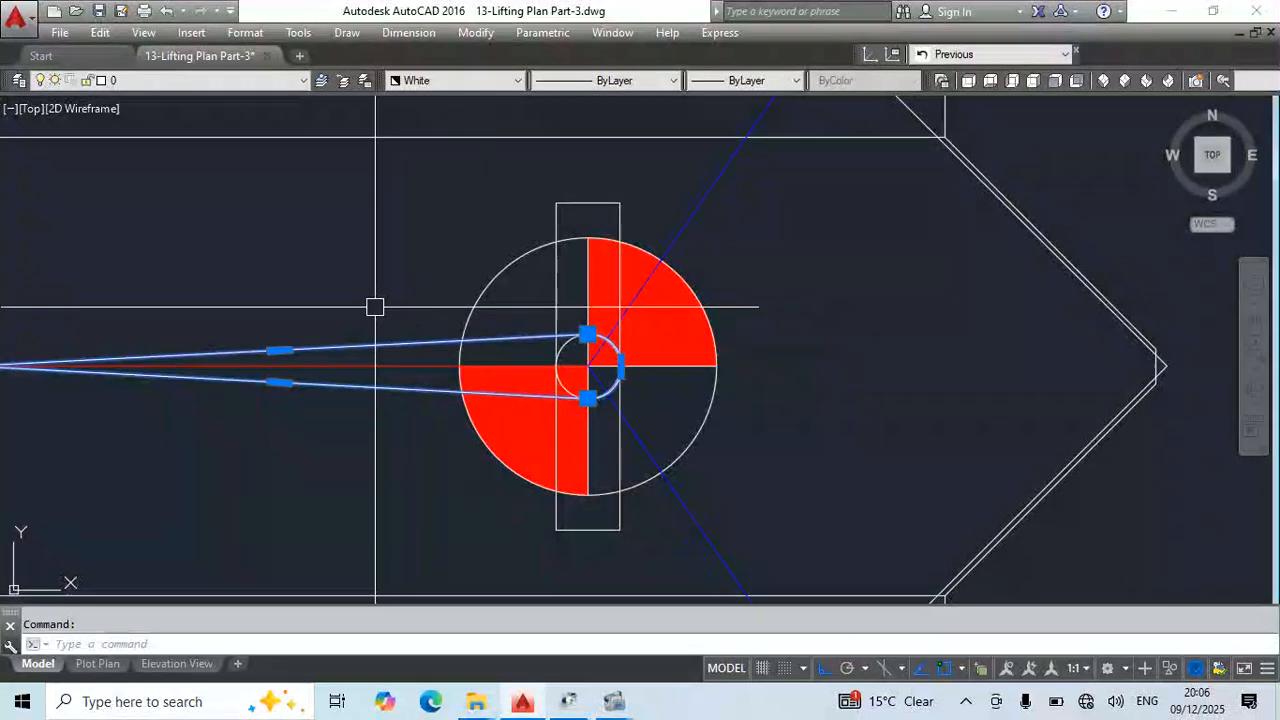
pyautogui.scroll(-2, 564, 355)
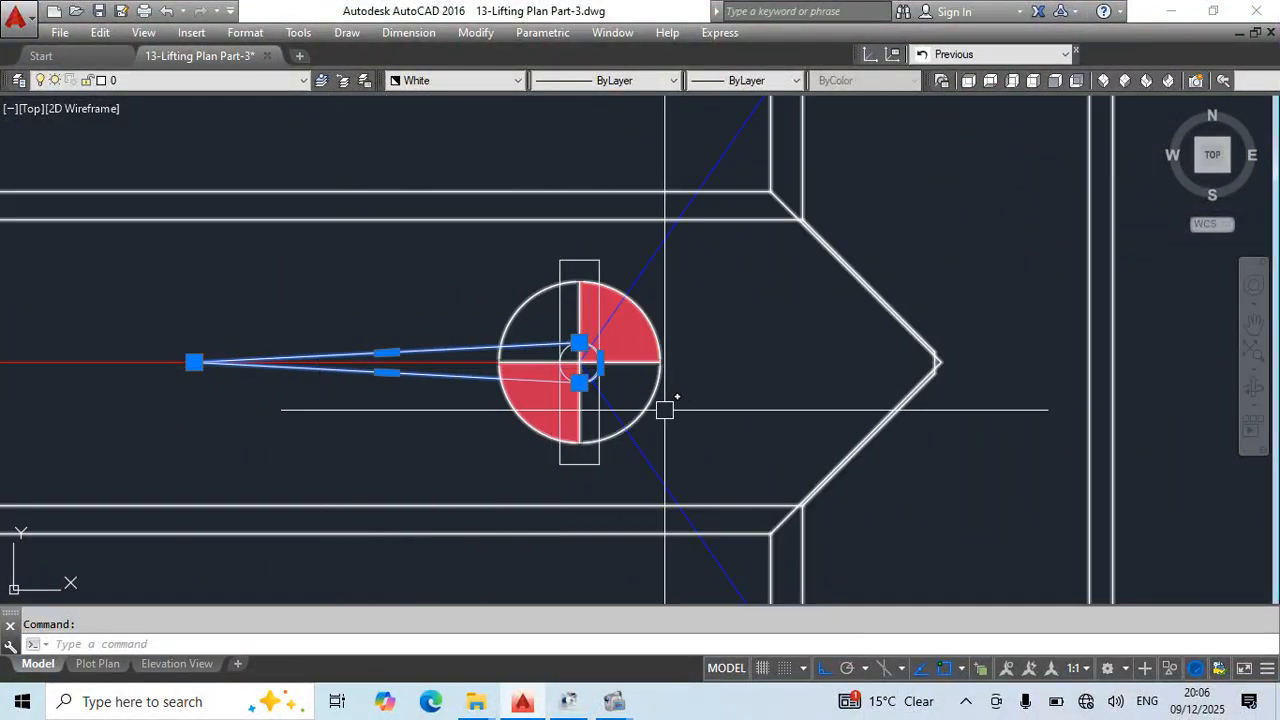
pyautogui.press('Escape')
# - Stretch the upper blue sling's inner end to the rectangle's right edge and draw a second leg from its left edge to the sling
pyautogui.click(590, 356)
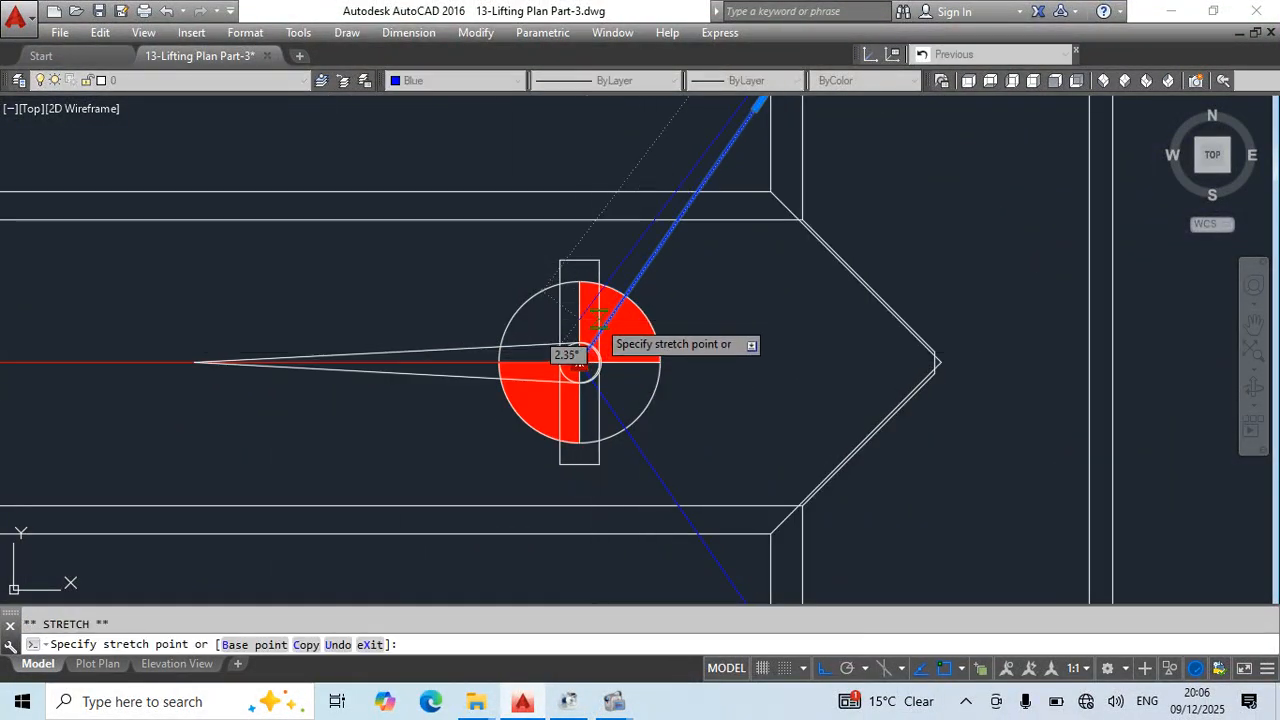
pyautogui.press('Escape')
pyautogui.write('pl')
pyautogui.press('Return')
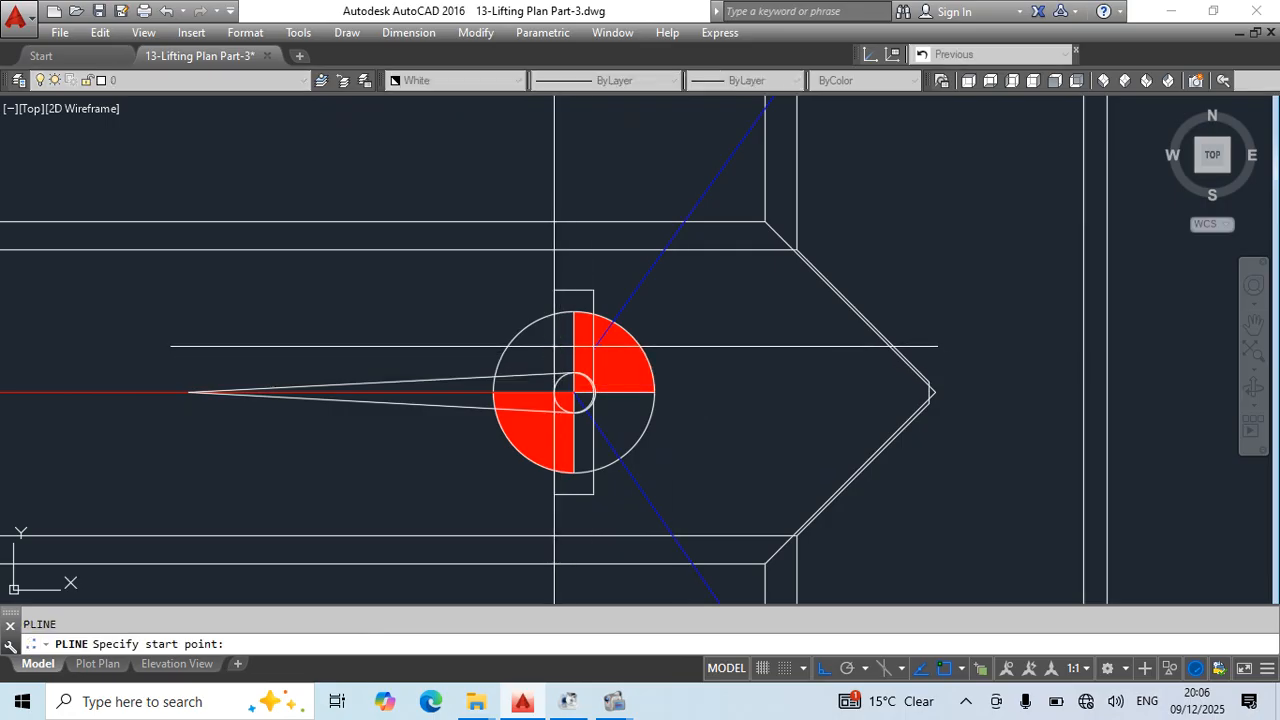
pyautogui.click(554, 346)
pyautogui.moveTo(659, 264); pyautogui.dragTo(639, 340, button='middle')
pyautogui.click(684, 266)
pyautogui.press('Escape')
pyautogui.scroll(-3, 708, 369)
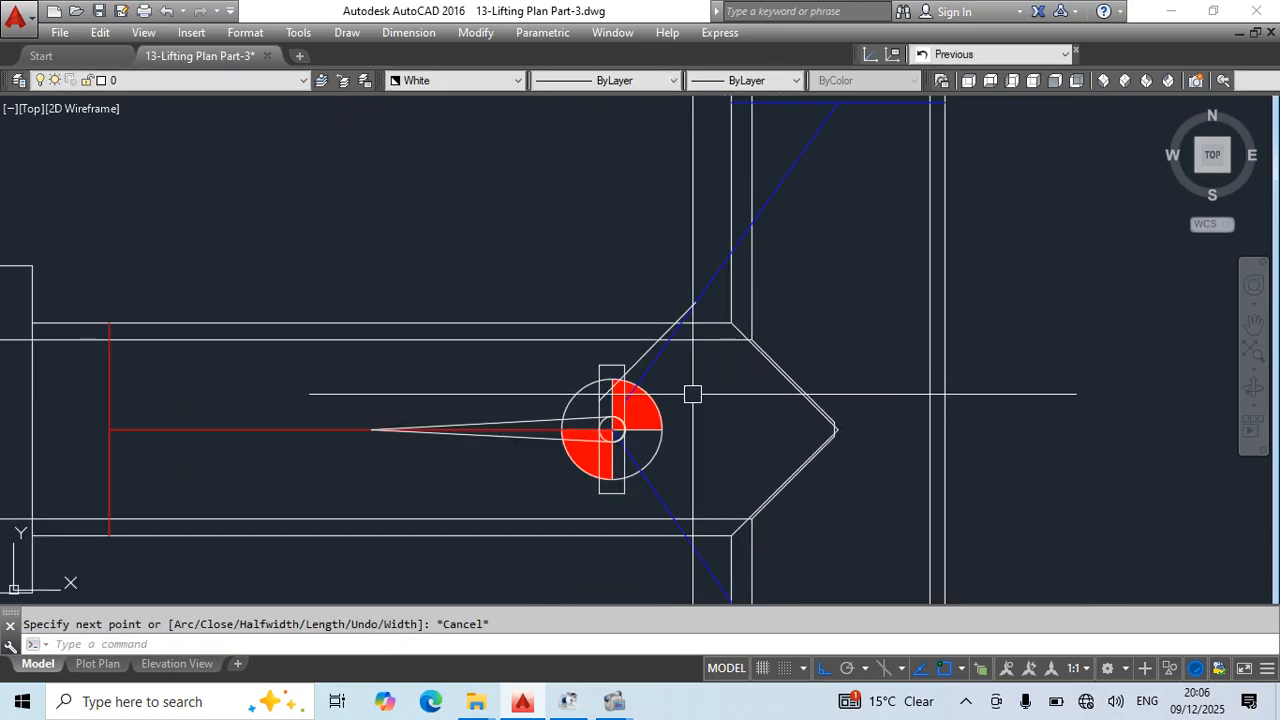
# - Match the new white sling leg's properties to the upper blue sling
pyautogui.write('ma')
pyautogui.press('Return')
pyautogui.click(714, 276)
pyautogui.click(680, 319)
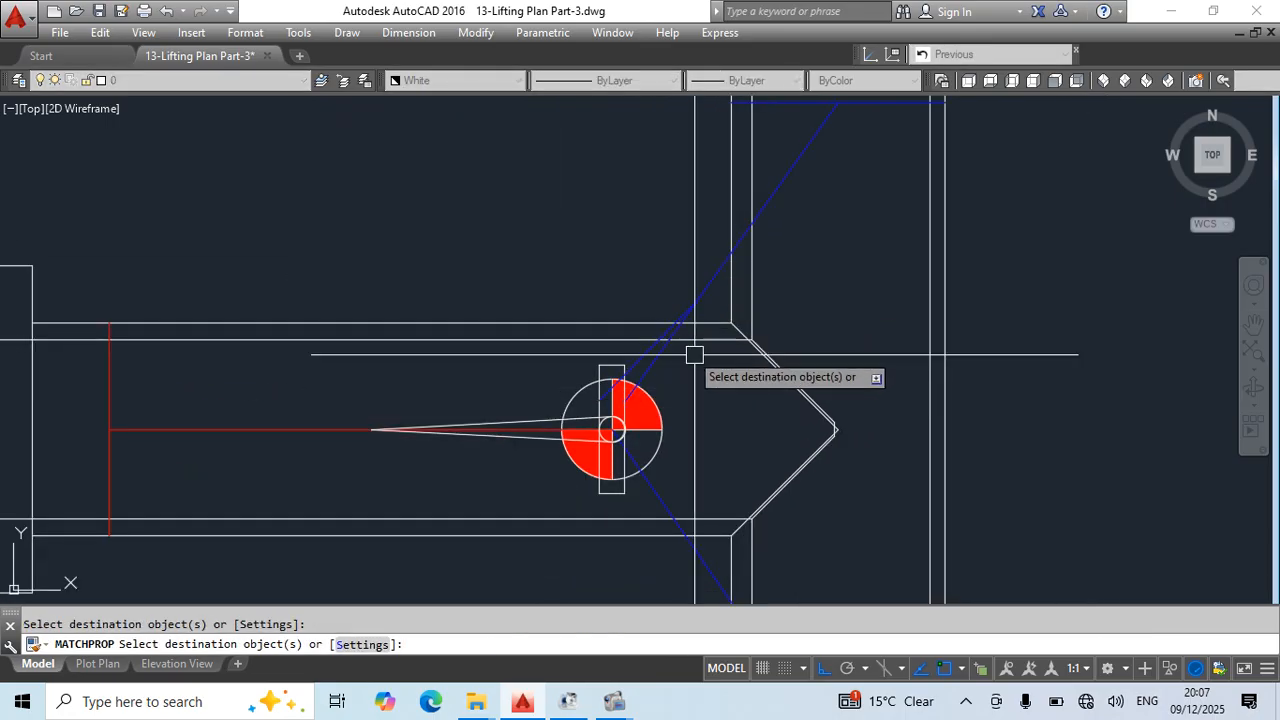
pyautogui.press('Escape')
pyautogui.scroll(2, 689, 380)
pyautogui.moveTo(689, 380); pyautogui.dragTo(680, 417, button='middle')
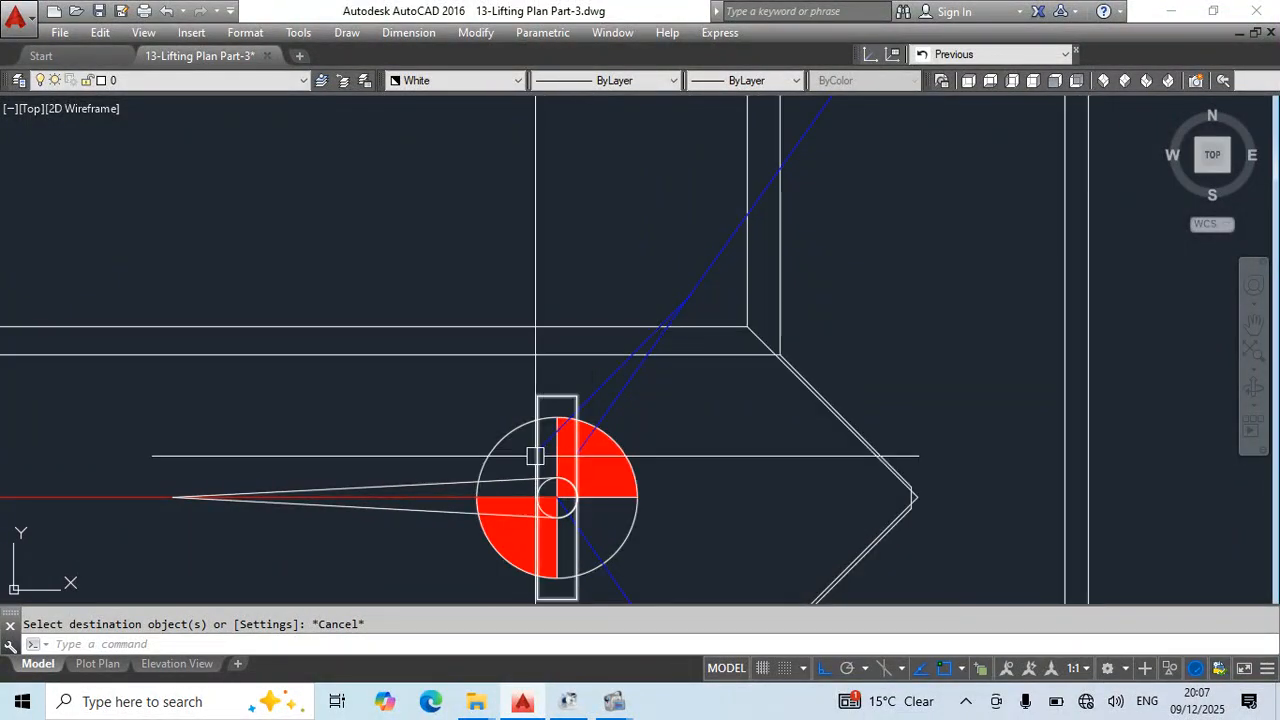
pyautogui.moveTo(690, 298); pyautogui.dragTo(587, 502, button='middle')
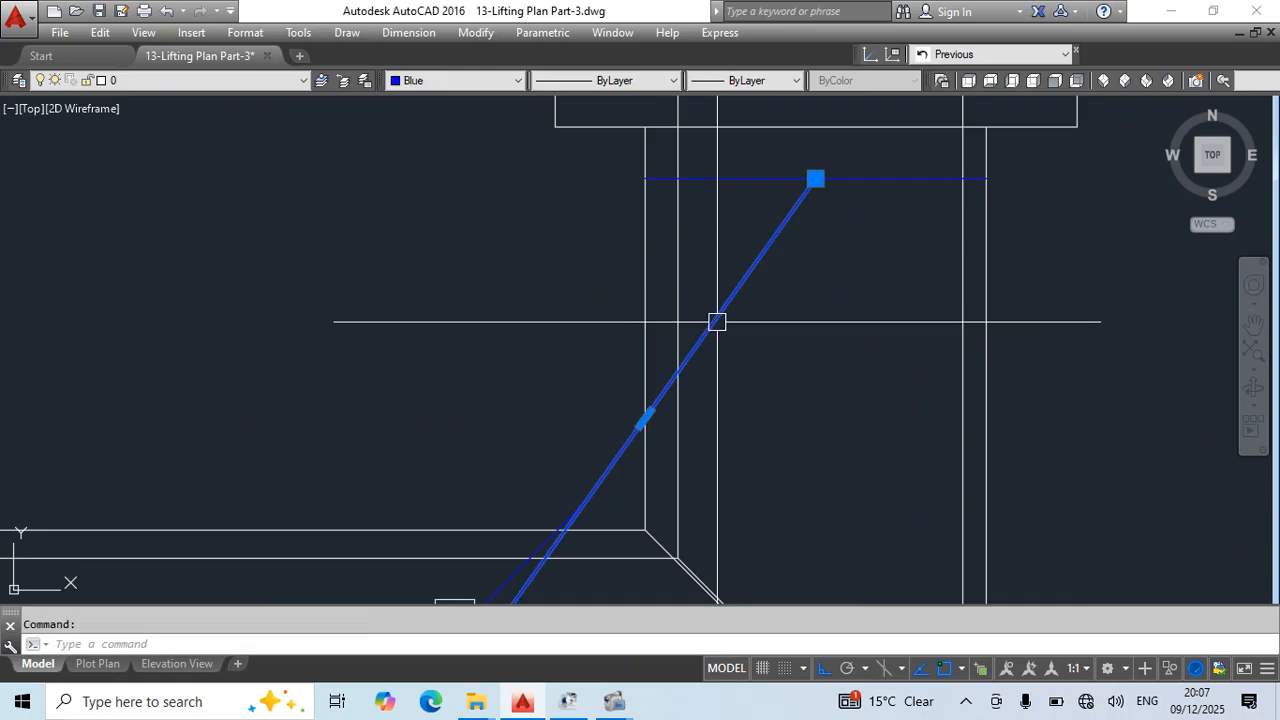
pyautogui.scroll(-4, 812, 168)
pyautogui.press('Escape')
pyautogui.scroll(1, 829, 454)
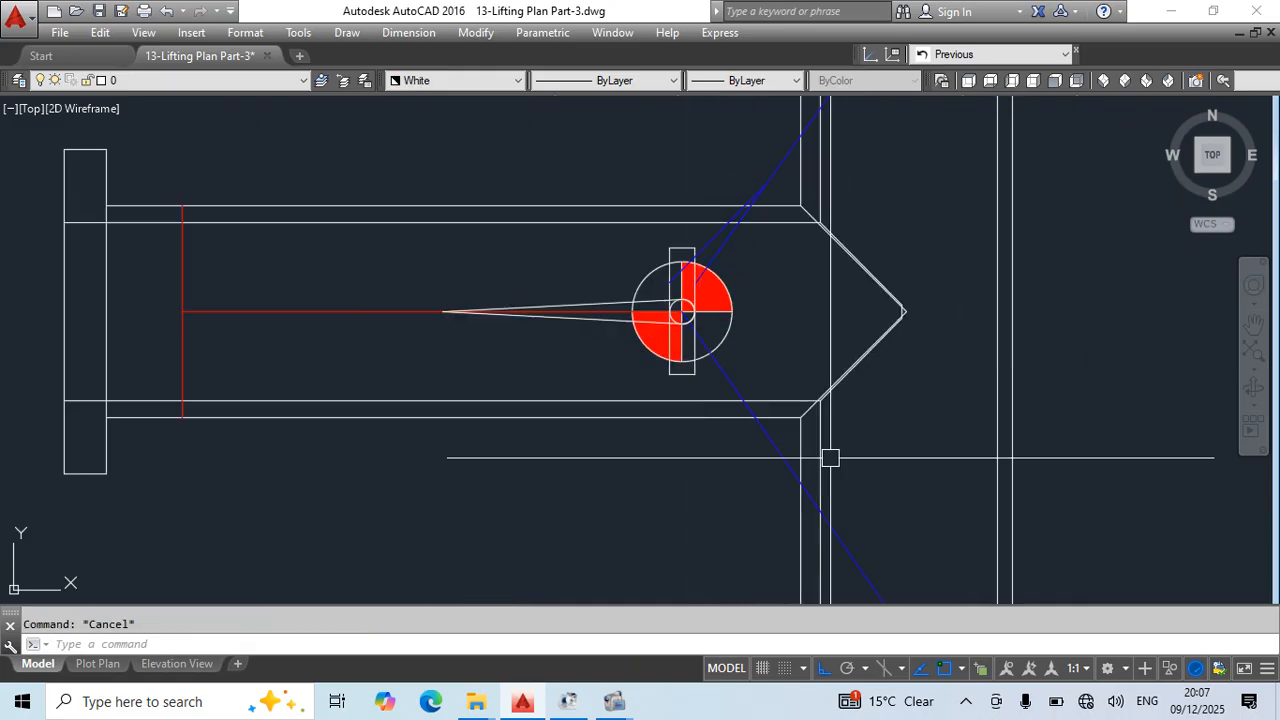
# - Erase the unrigged T-spool views and weight label inside the frame below the green elbow spool's frame
pyautogui.scroll(-2, 898, 391)
pyautogui.moveTo(899, 391); pyautogui.dragTo(373, 425, button='middle')
pyautogui.scroll(-4, 373, 425)
pyautogui.moveTo(710, 485)
pyautogui.mouseDown(button='middle')
pyautogui.moveTo(640, 477)
pyautogui.moveTo(615, 561)
pyautogui.mouseUp(button='middle')
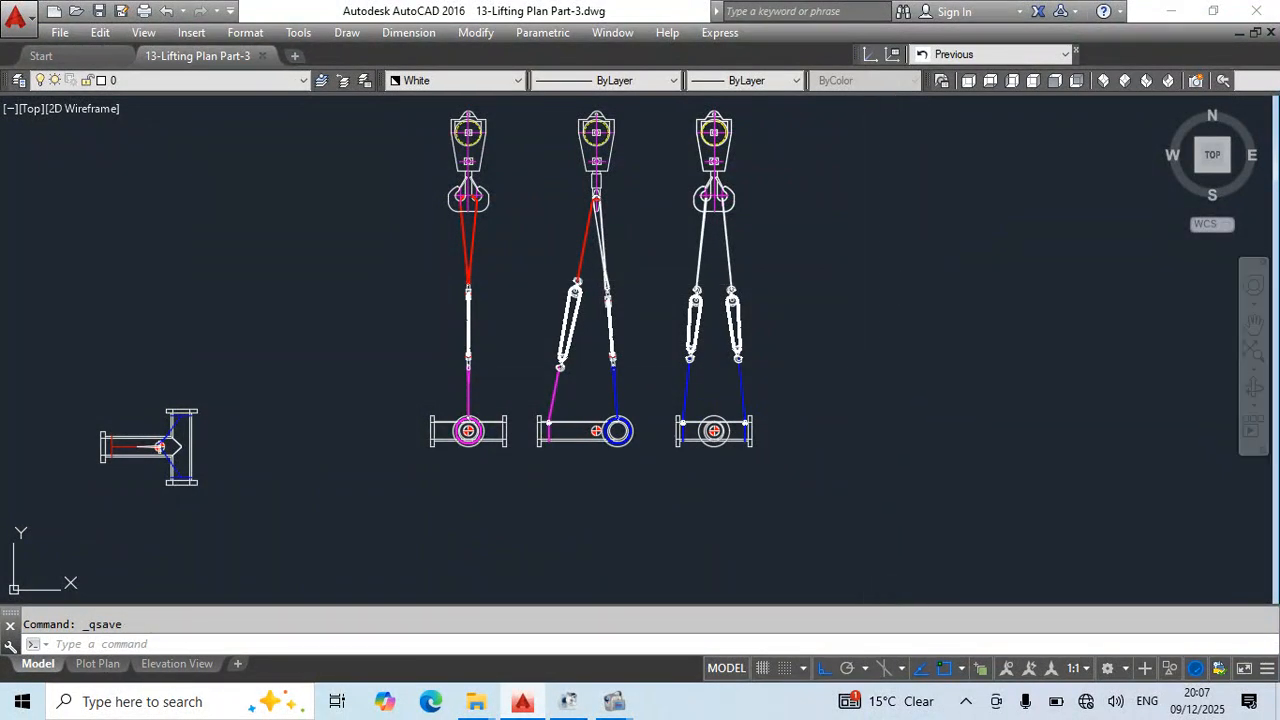
pyautogui.scroll(-7, 822, 260)
pyautogui.moveTo(868, 270); pyautogui.dragTo(765, 416, button='middle')
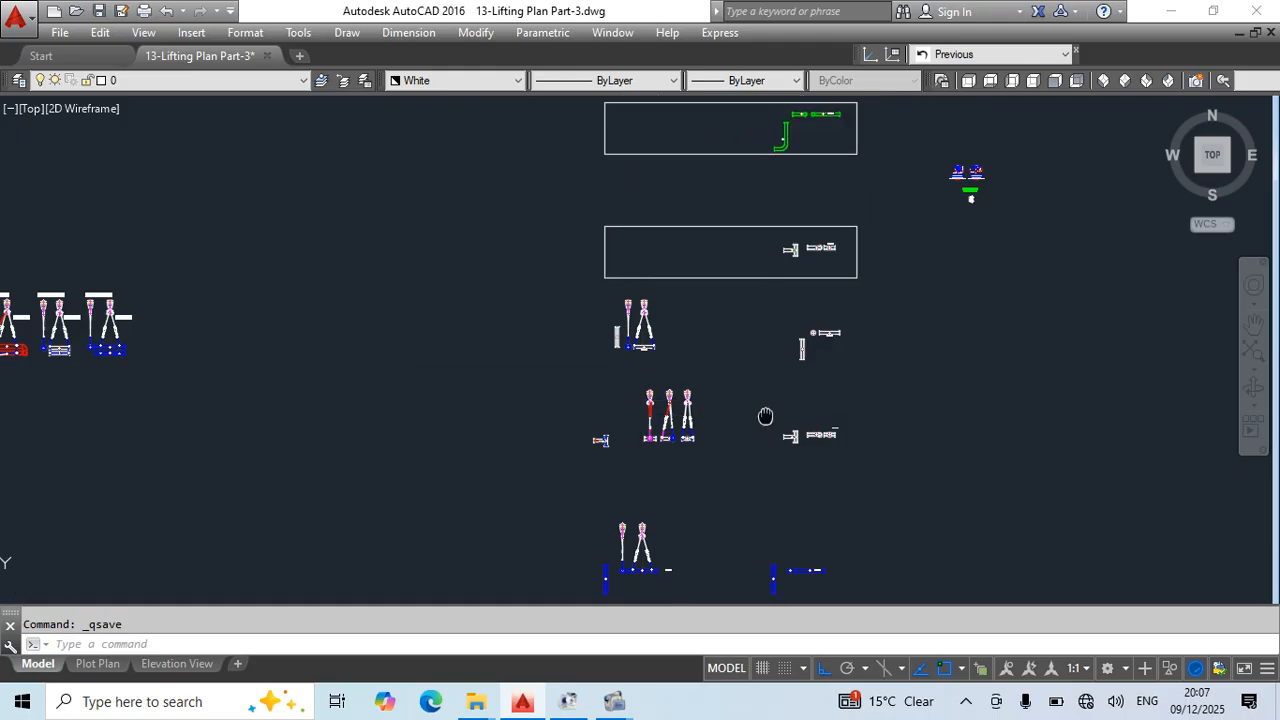
pyautogui.scroll(5, 790, 255)
pyautogui.click(655, 260)
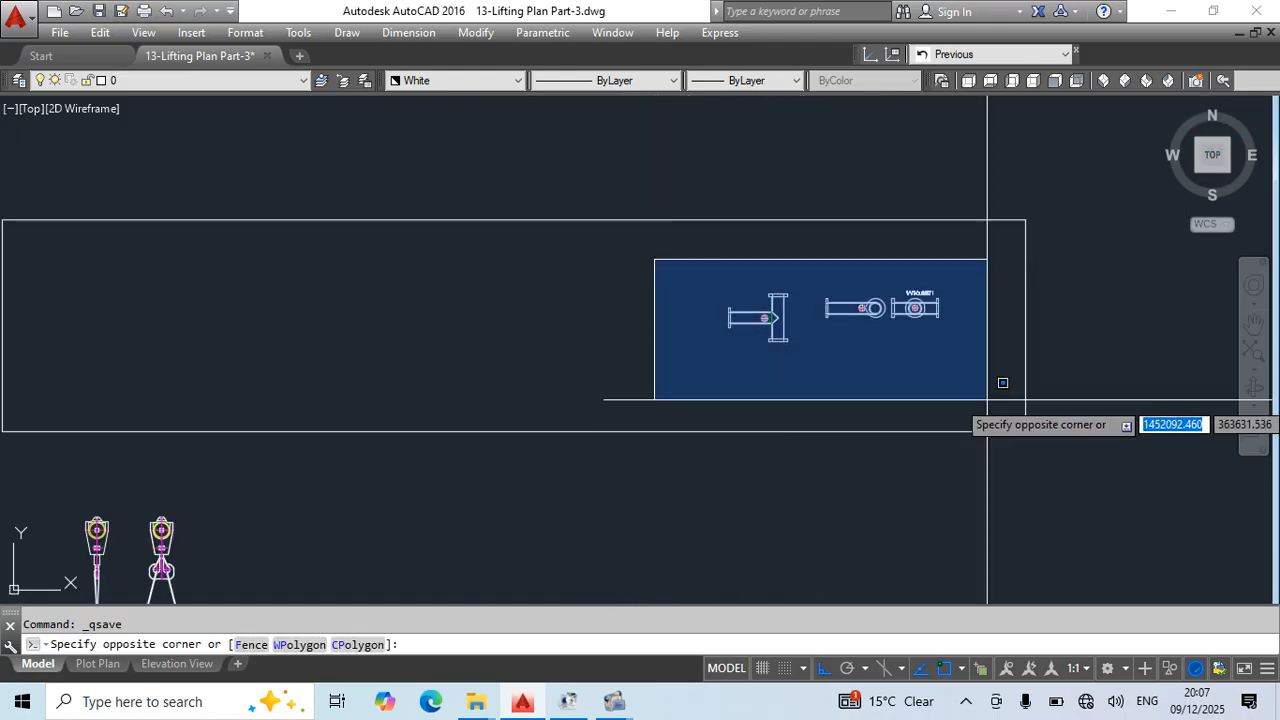
pyautogui.click(1057, 386)
pyautogui.write('e')
pyautogui.press('Return')
# - Copy the complete T-spool row, rigged and unrigged views, straight up into the emptied frame
pyautogui.scroll(-4, 800, 285)
pyautogui.moveTo(835, 408); pyautogui.dragTo(808, 298, button='middle')
pyautogui.click(385, 373)
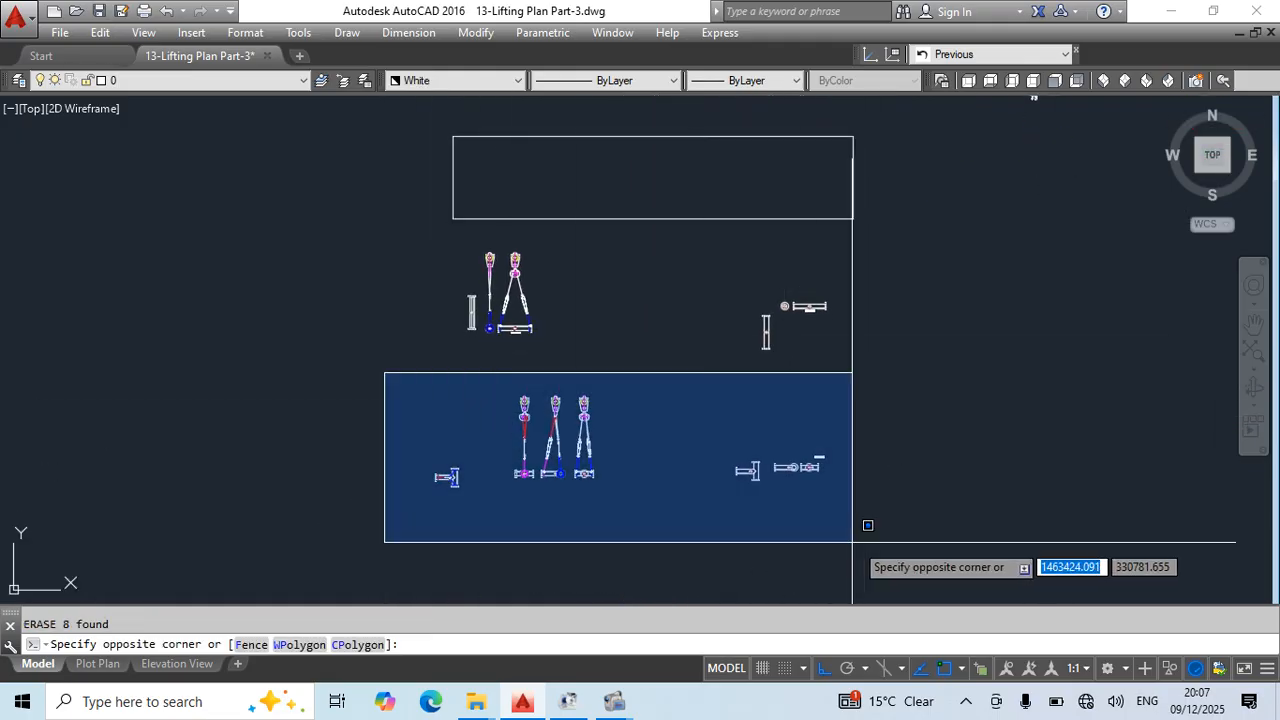
pyautogui.click(868, 525)
pyautogui.moveTo(1006, 514); pyautogui.dragTo(953, 550, button='middle')
pyautogui.write('co')
pyautogui.press('Return')
pyautogui.click(954, 548)
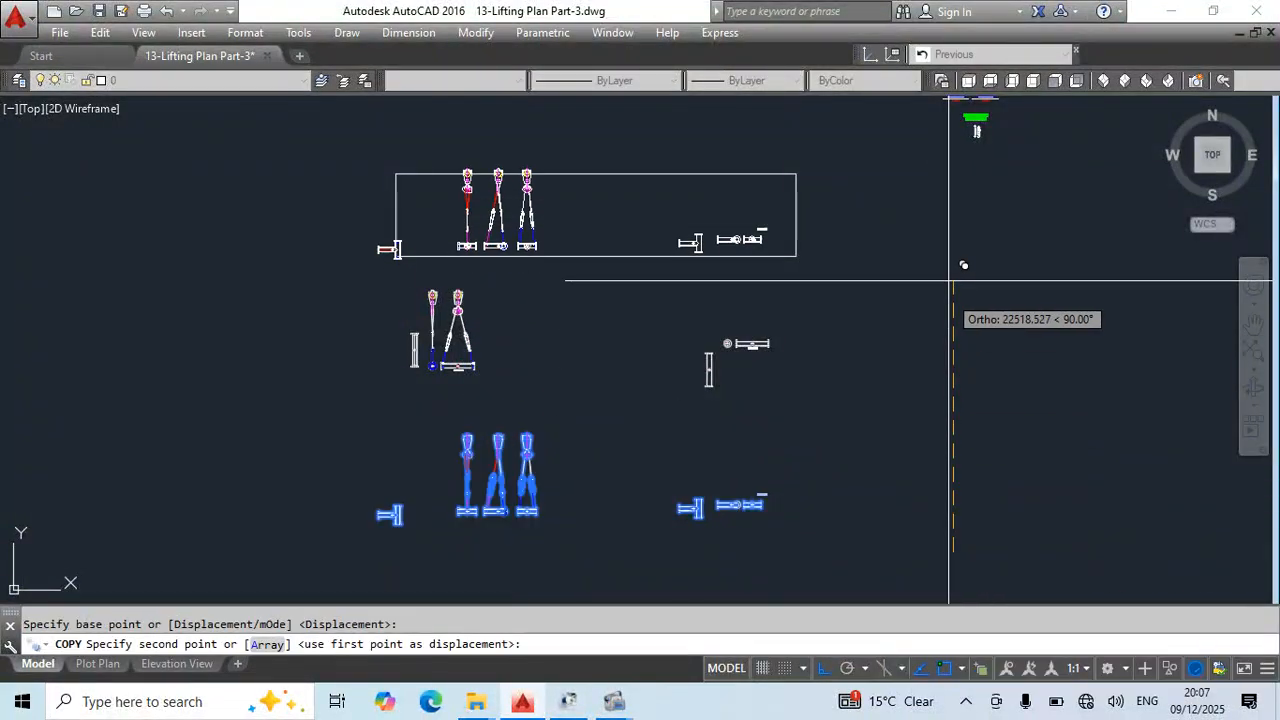
pyautogui.click(954, 238)
pyautogui.press('Escape')
# - Erase the rectangular frame around the copied T-spool views and save the drawing
pyautogui.click(747, 292)
pyautogui.click(695, 243)
pyautogui.write('e')
pyautogui.press('Return')
pyautogui.scroll(-6, 763, 267)
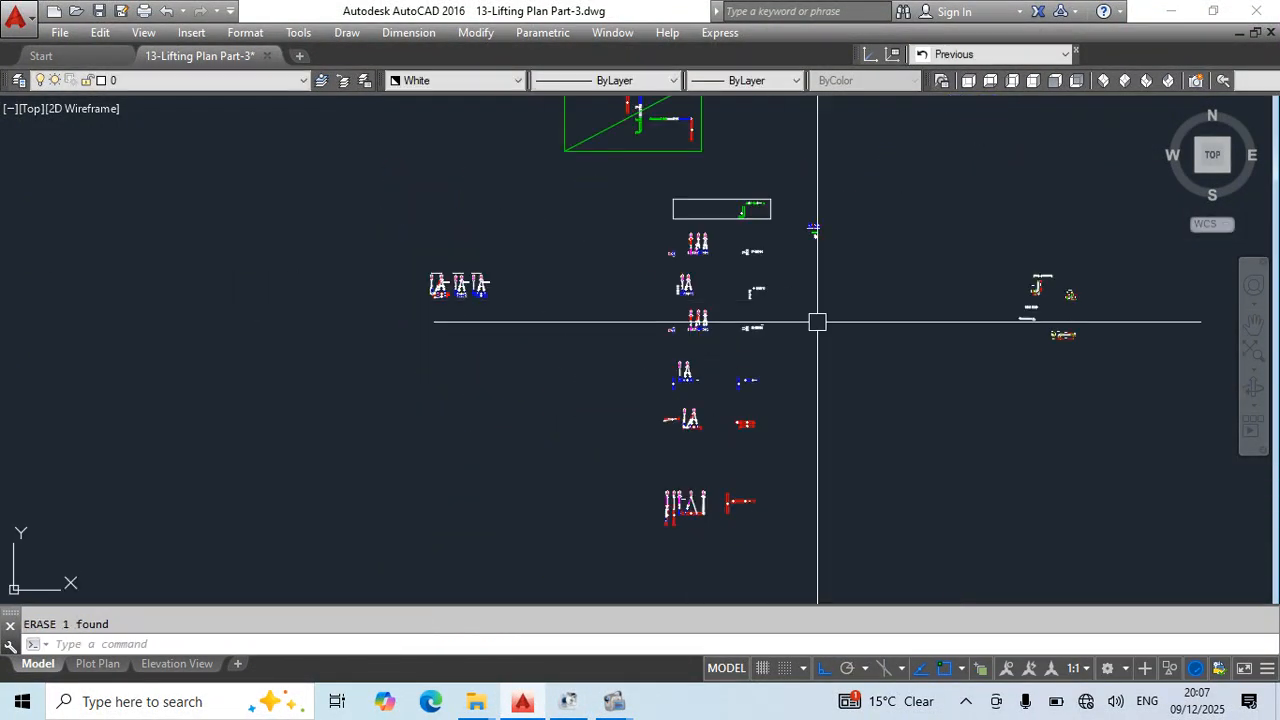
pyautogui.moveTo(817, 320); pyautogui.dragTo(805, 345, button='middle')
pyautogui.hotkey('ctrl', 's')
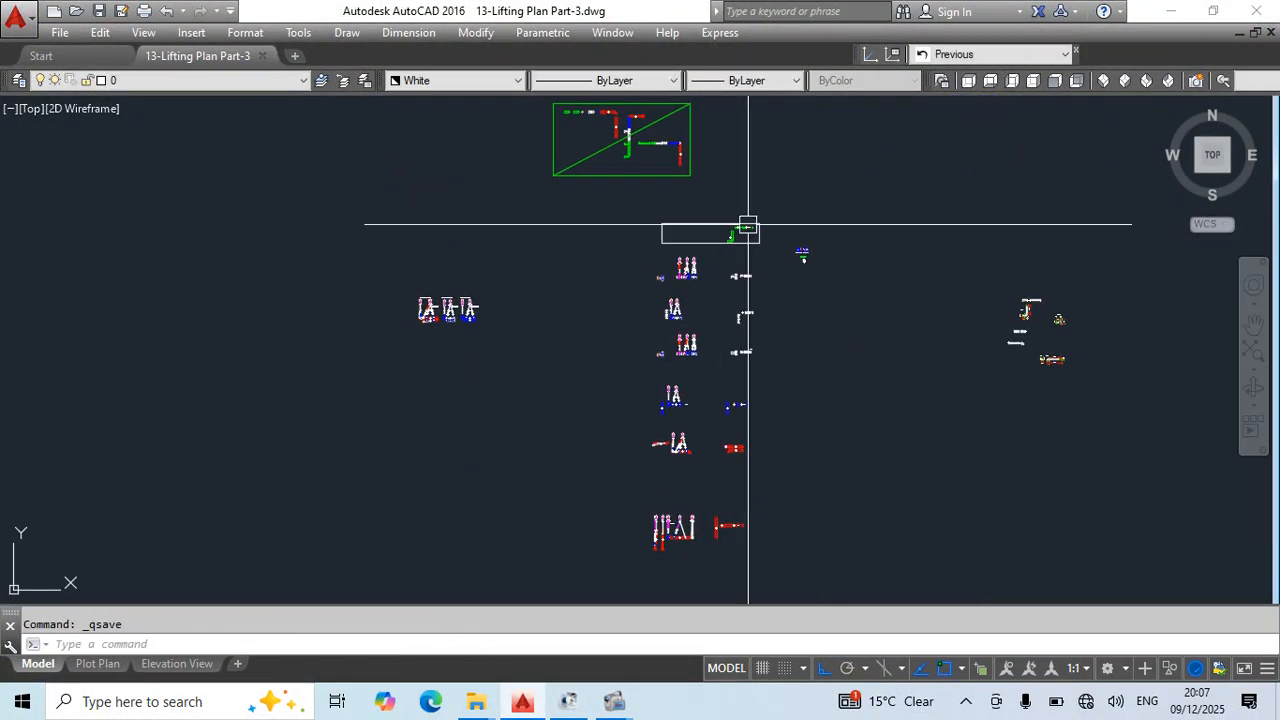
# - Measure the long elevation of the green elbow spool horizontally from its circular flange end to the right-hand flange with a temporary linear dimension
pyautogui.scroll(10, 738, 228)
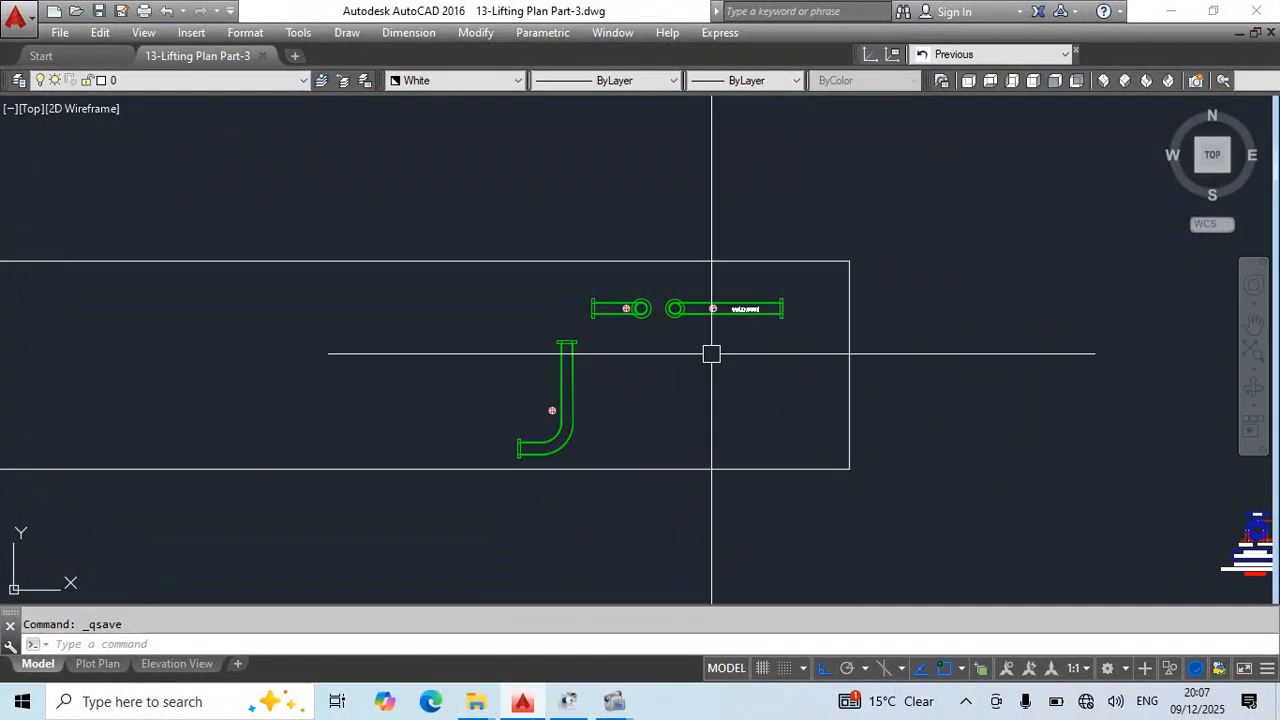
pyautogui.scroll(-5, 694, 386)
pyautogui.scroll(2, 687, 373)
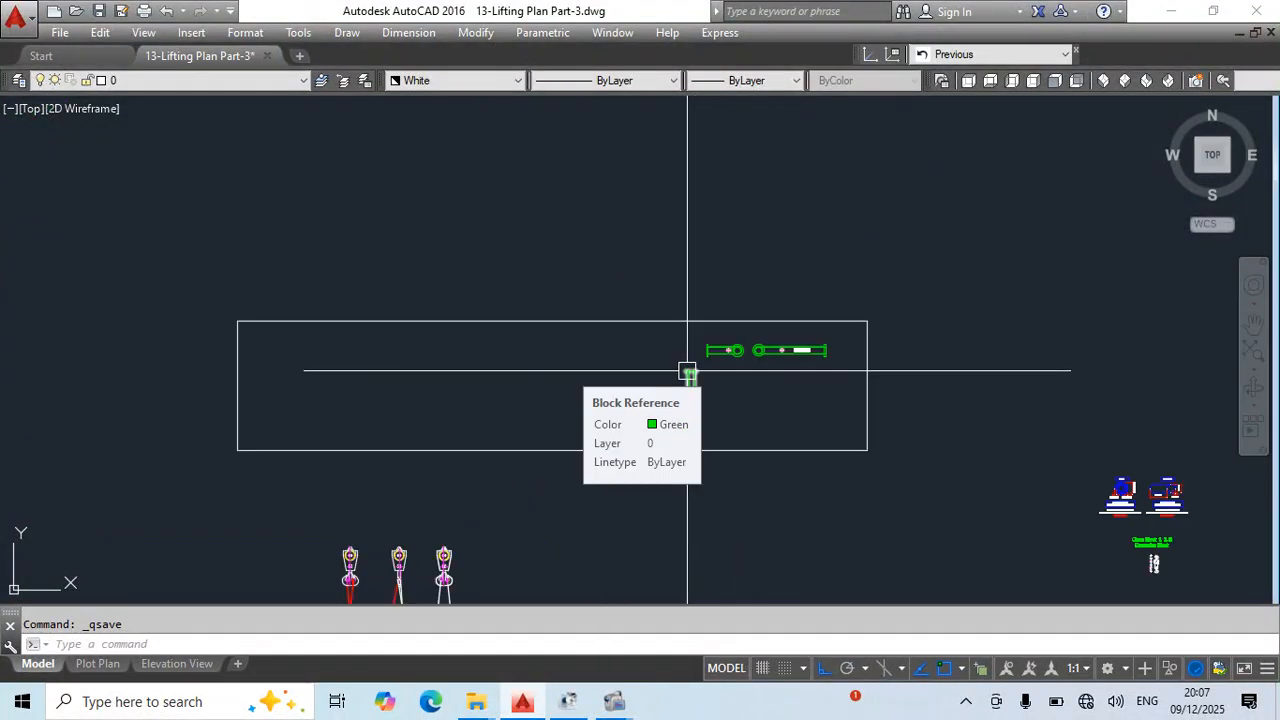
pyautogui.scroll(6, 687, 372)
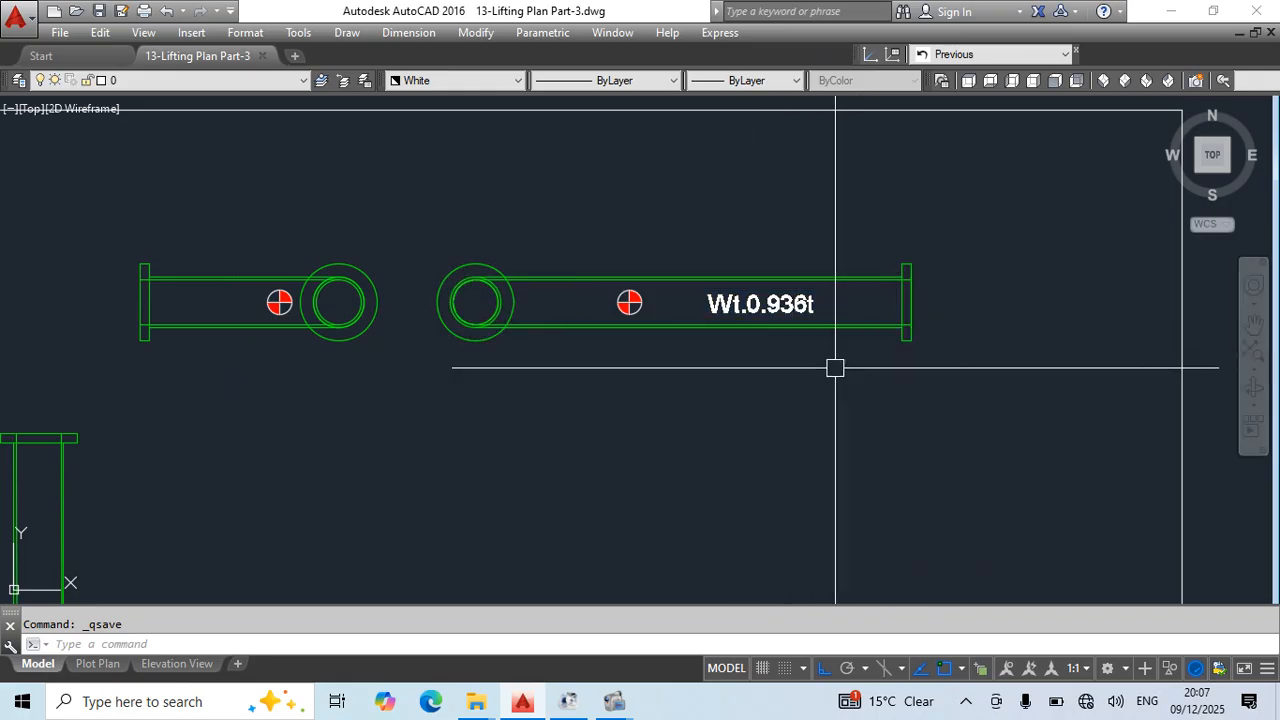
pyautogui.write('d')
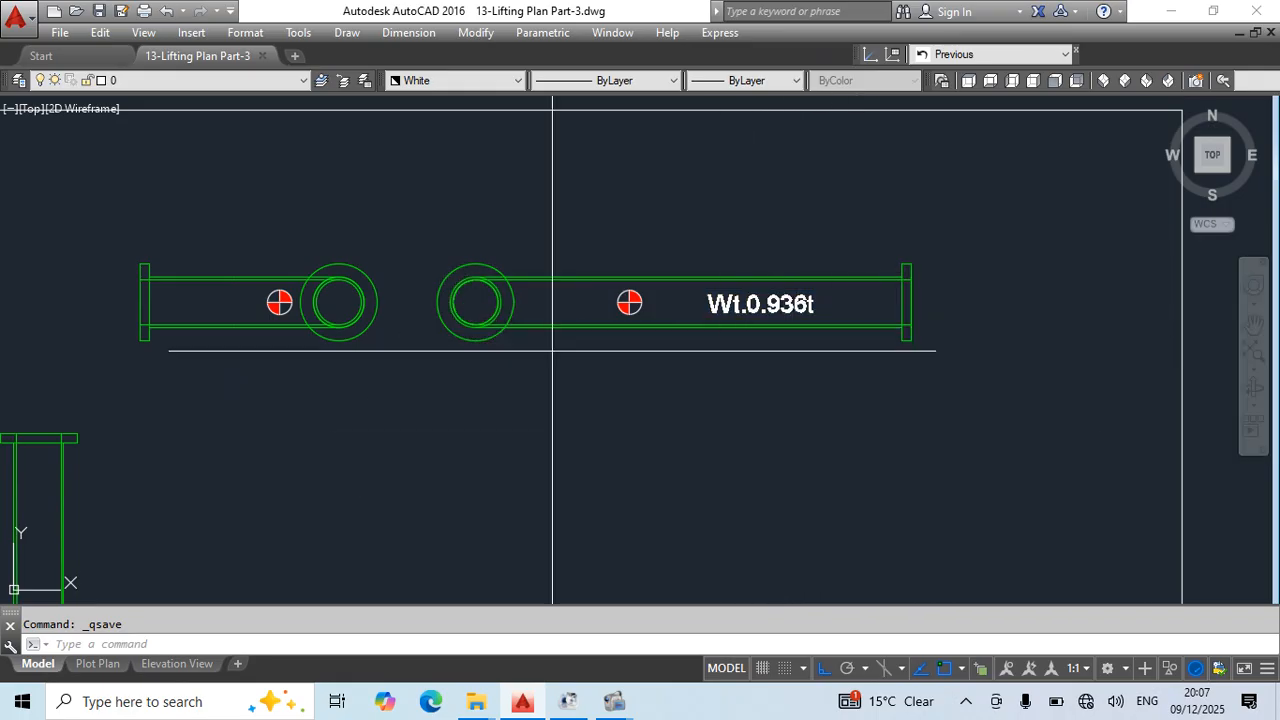
pyautogui.write('li')
pyautogui.press('Return')
pyautogui.click(475, 302)
pyautogui.click(901, 327)
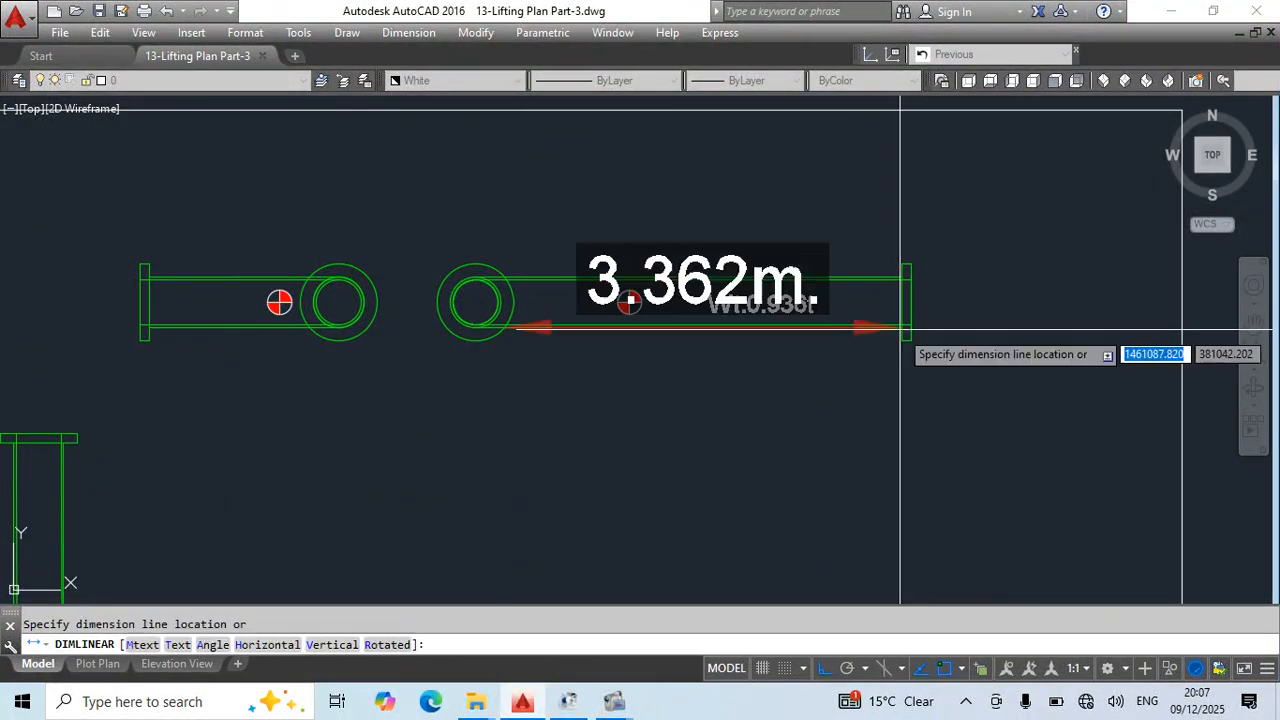
pyautogui.press('Escape')
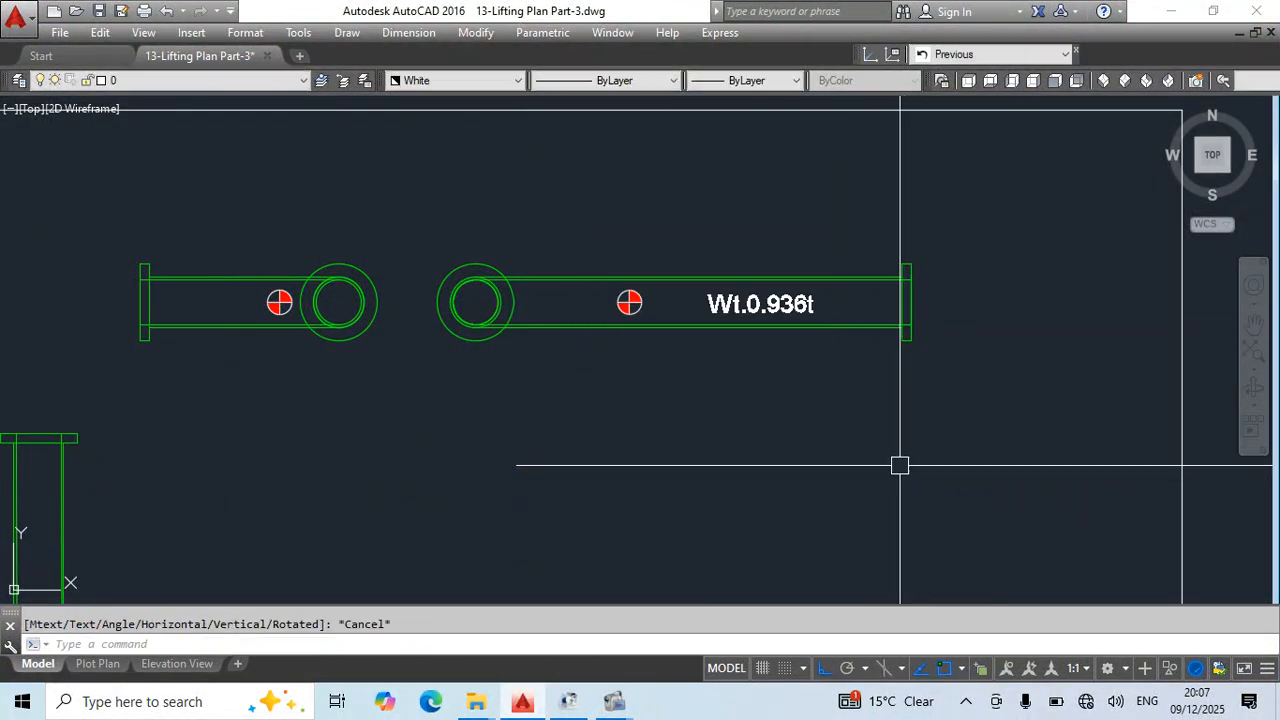
pyautogui.scroll(-2, 897, 466)
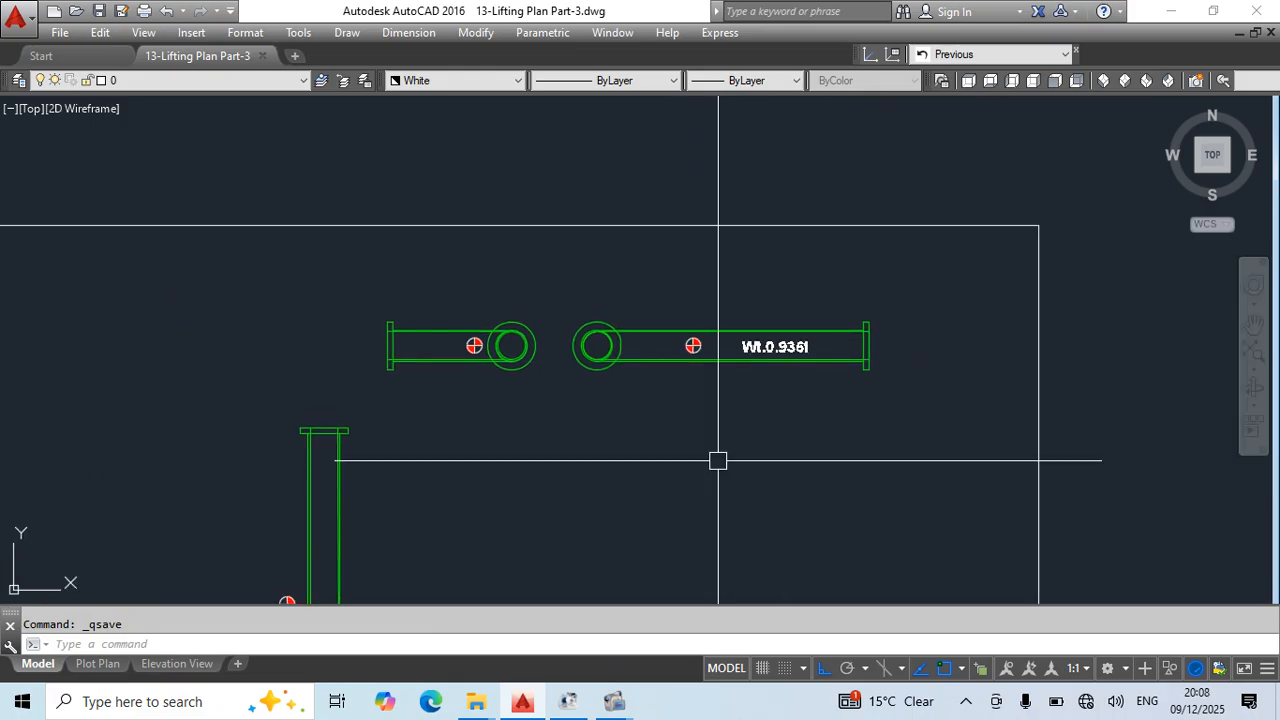
pyautogui.scroll(-4, 784, 441)
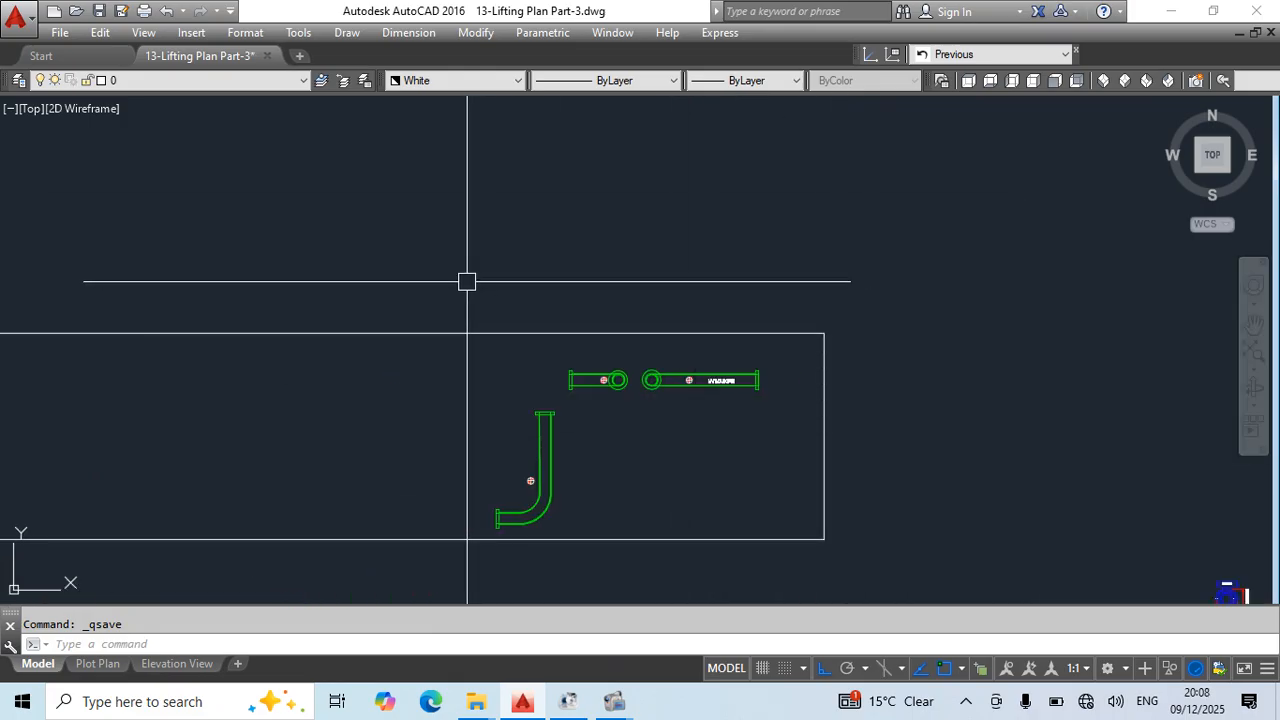
# - Copy the short elevation's centre-of-gravity symbol, based at its flange circle's centre, into the S Pipe-7 block at the same point
pyautogui.scroll(3, 600, 380)
pyautogui.click(600, 383)
pyautogui.press('Escape')
pyautogui.scroll(2, 617, 378)
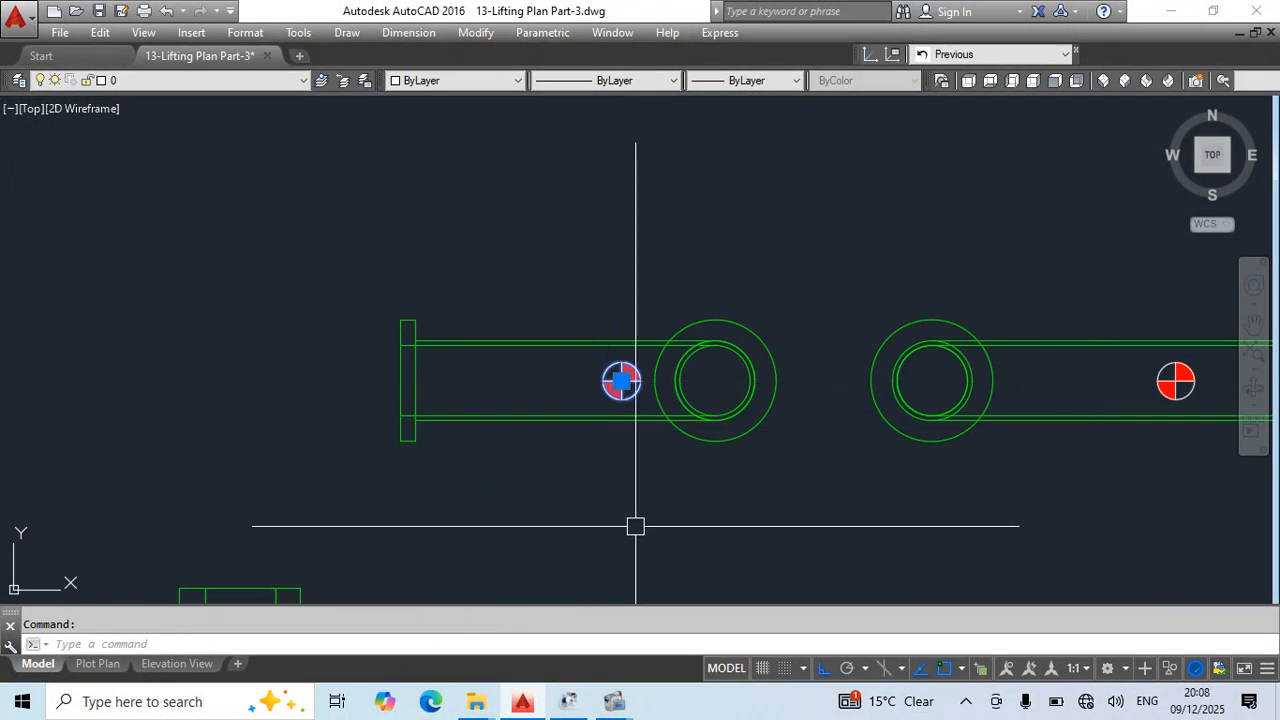
pyautogui.hotkey('ctrl', 'shift', 'c')
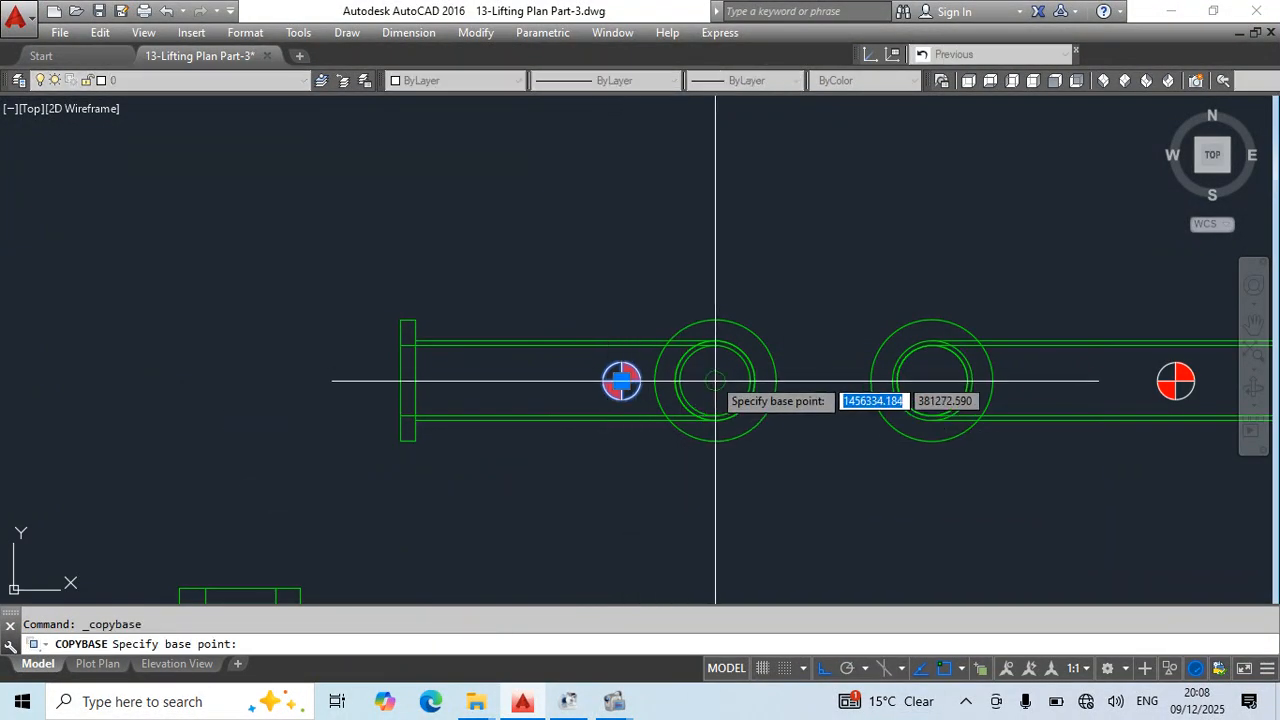
pyautogui.click(714, 381)
pyautogui.doubleClick(695, 418)
pyautogui.press('Return')
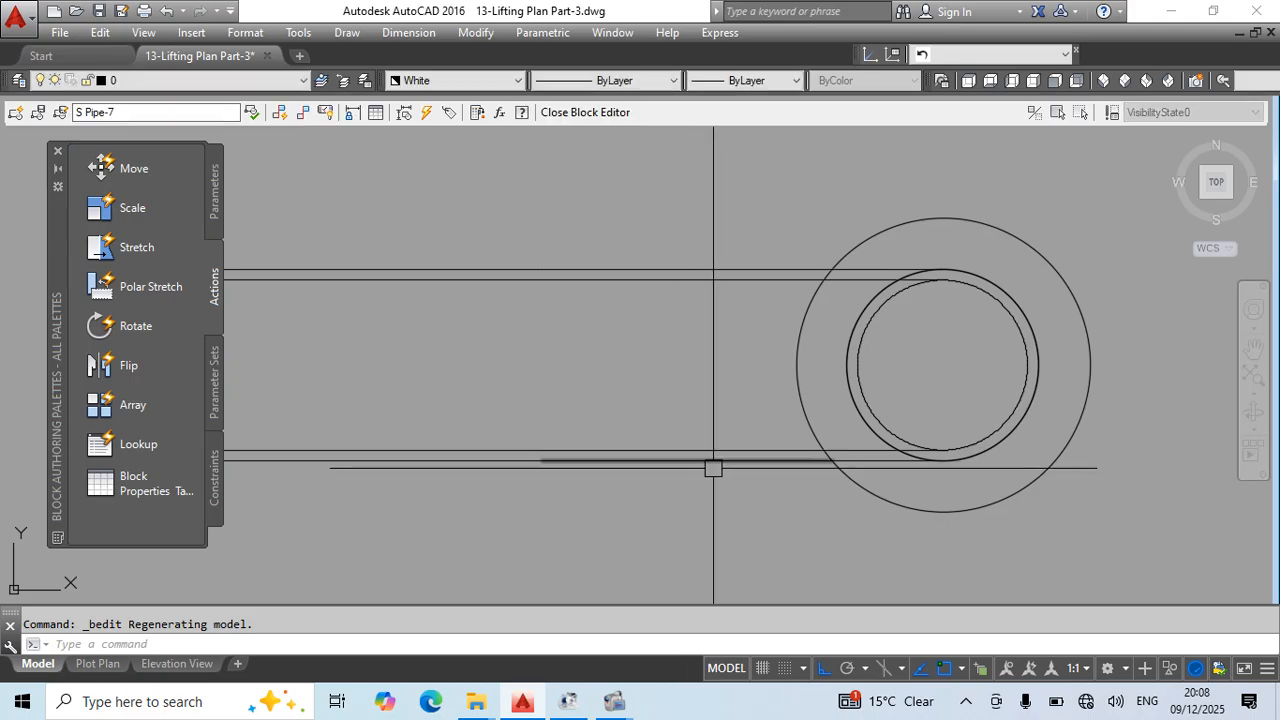
pyautogui.hotkey('ctrl', 'v')
pyautogui.click(948, 364)
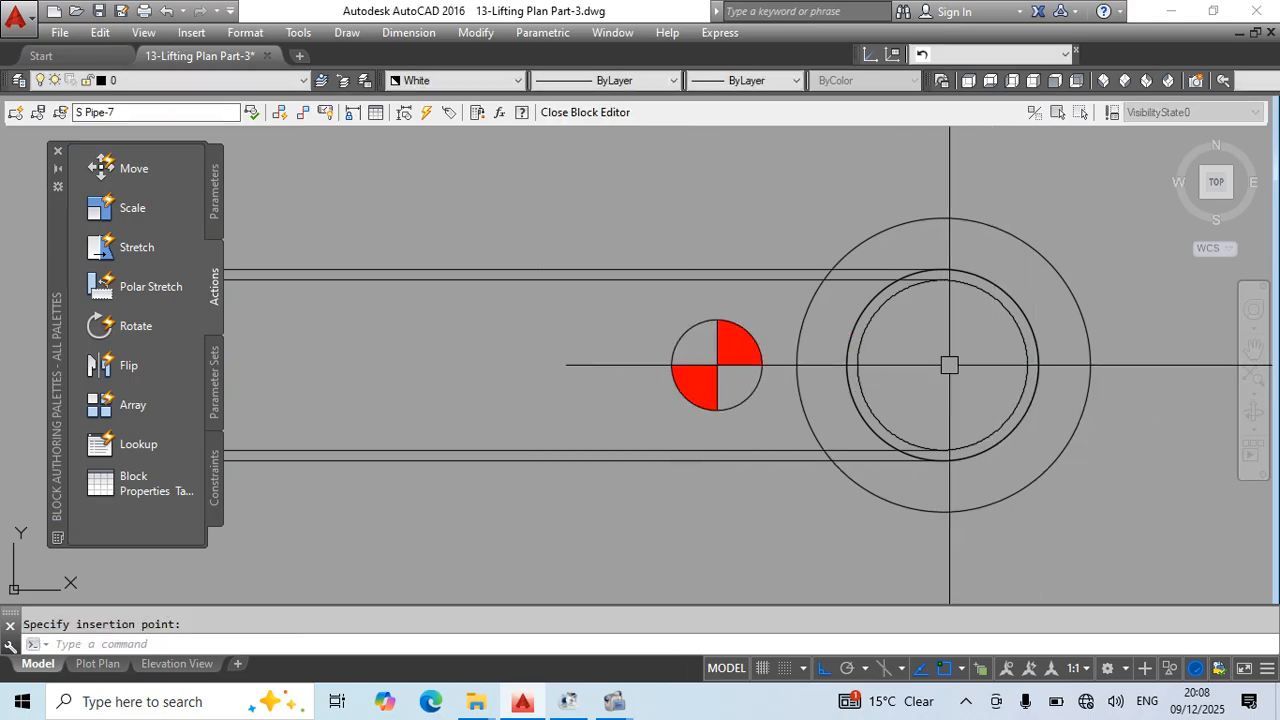
# - Recolour all objects inside the S Pipe-7 block red and close the block editor
pyautogui.scroll(-6, 876, 343)
pyautogui.click(716, 291)
pyautogui.click(955, 412)
pyautogui.click(513, 82)
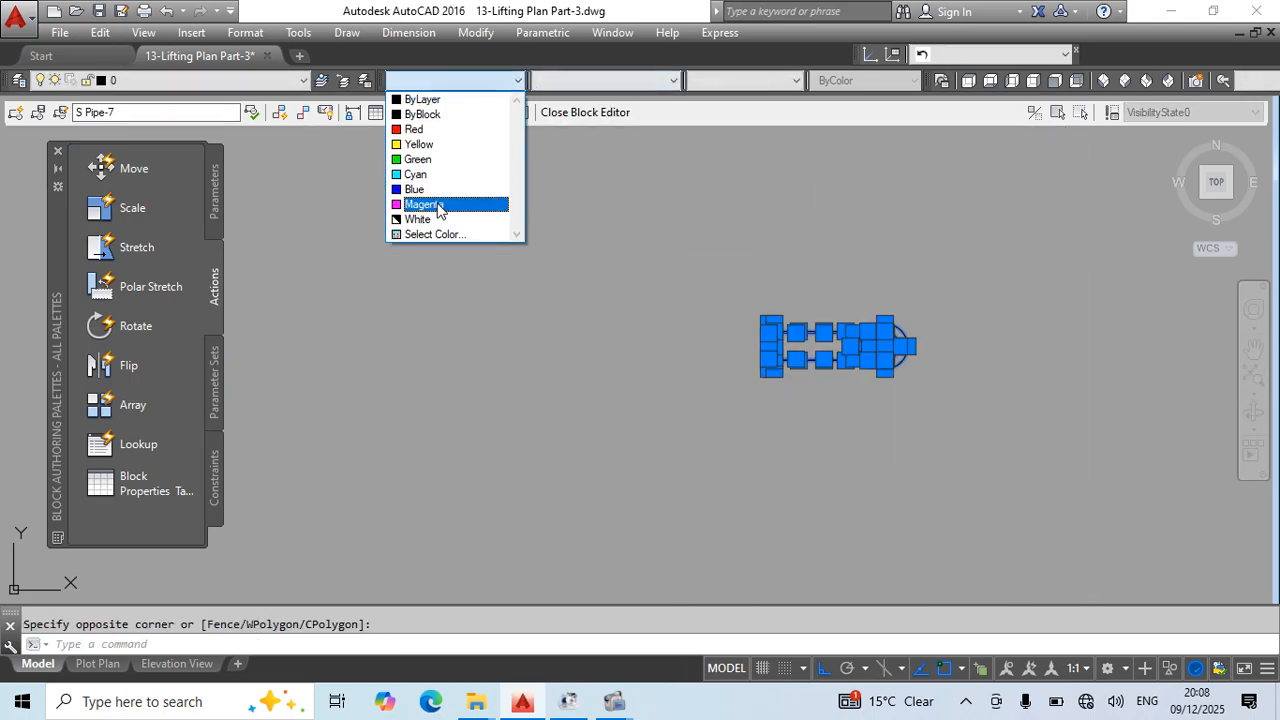
pyautogui.click(414, 129)
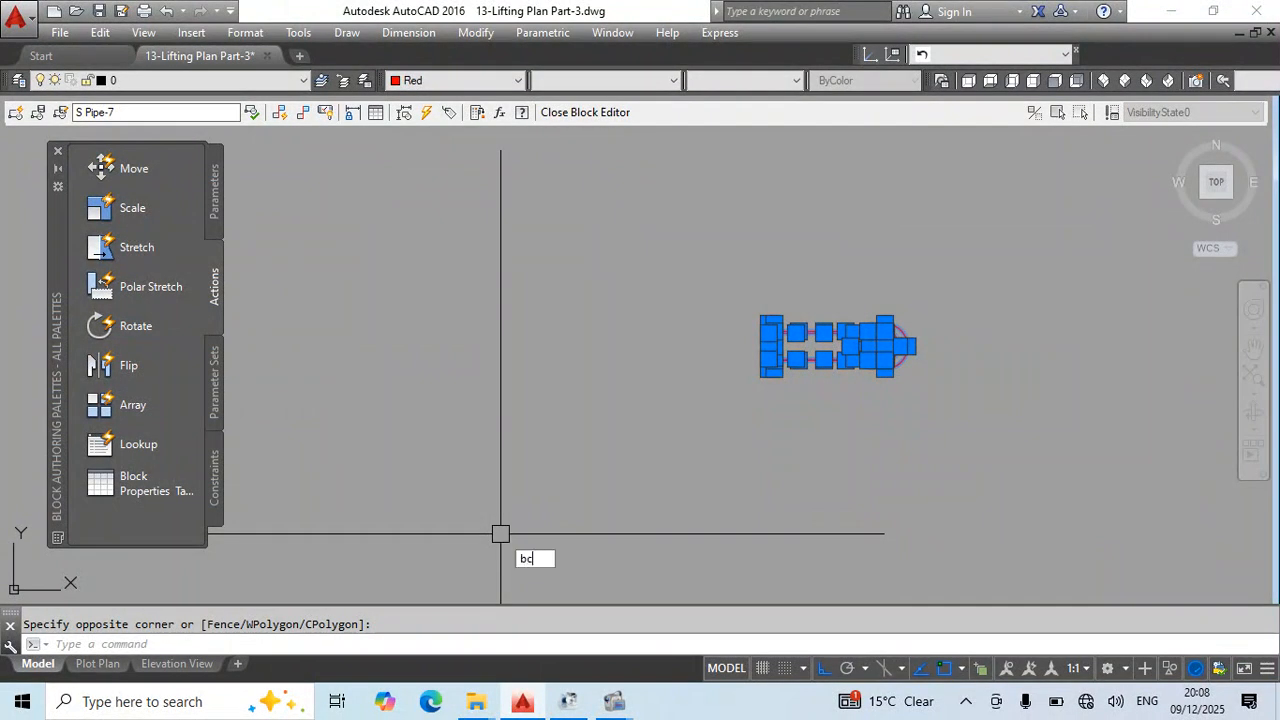
pyautogui.write('bc')
pyautogui.press('Return')
pyautogui.press('Return')
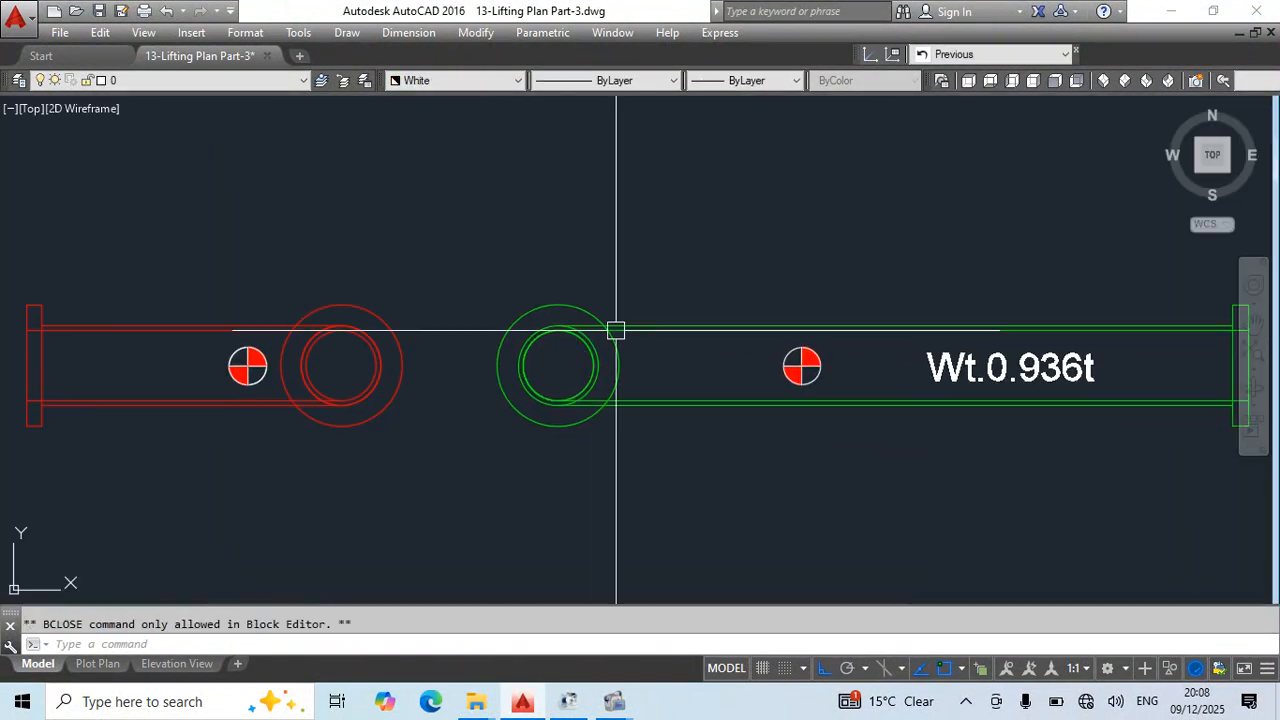
# - Copy the long elevation's centre-of-gravity symbol into the F pipe-7 block, using the flange circle's centre as base and insertion point
pyautogui.click(801, 366)
pyautogui.hotkey('ctrl', 'shift', 'c')
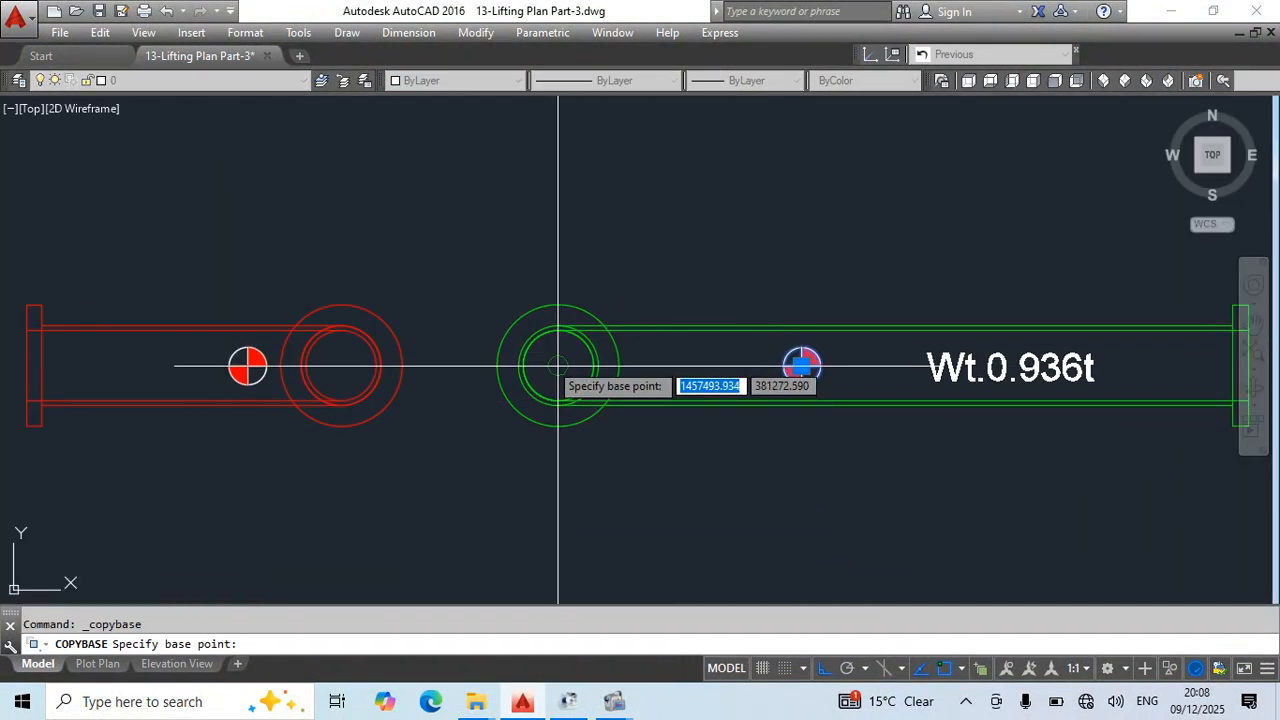
pyautogui.press('Escape')
pyautogui.doubleClick(578, 333)
pyautogui.click(626, 477)
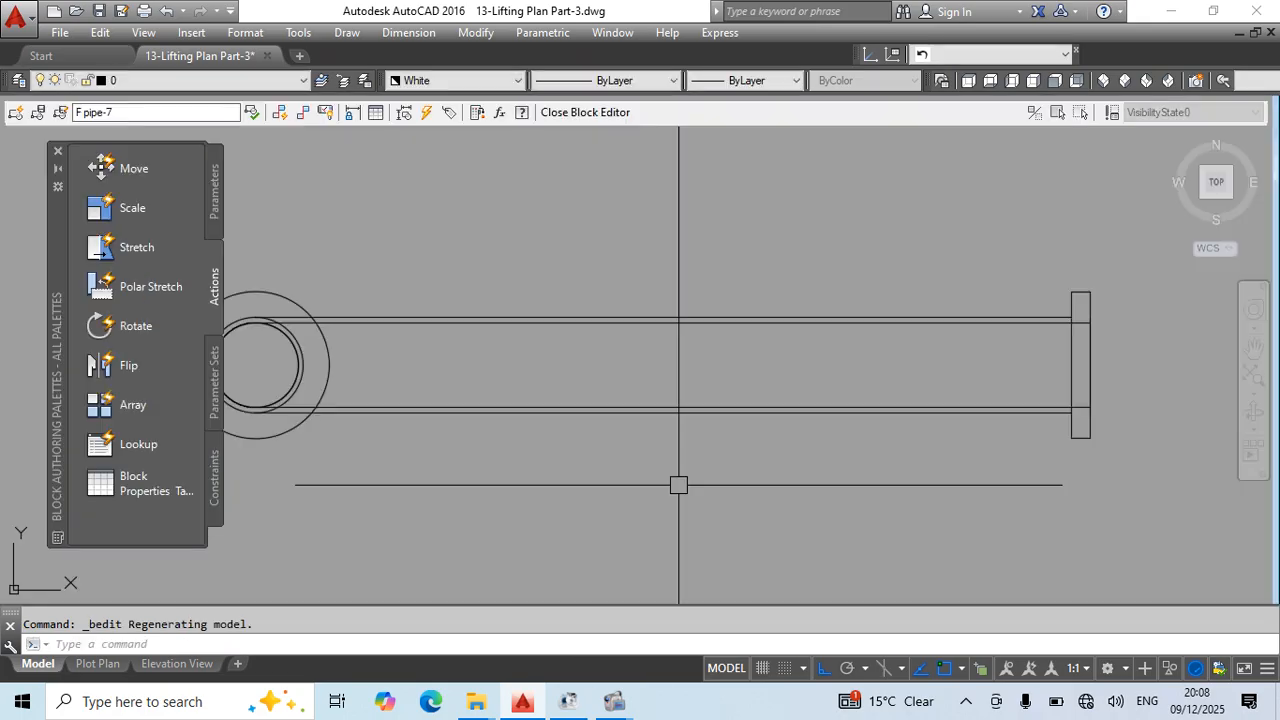
pyautogui.hotkey('ctrl', 'v')
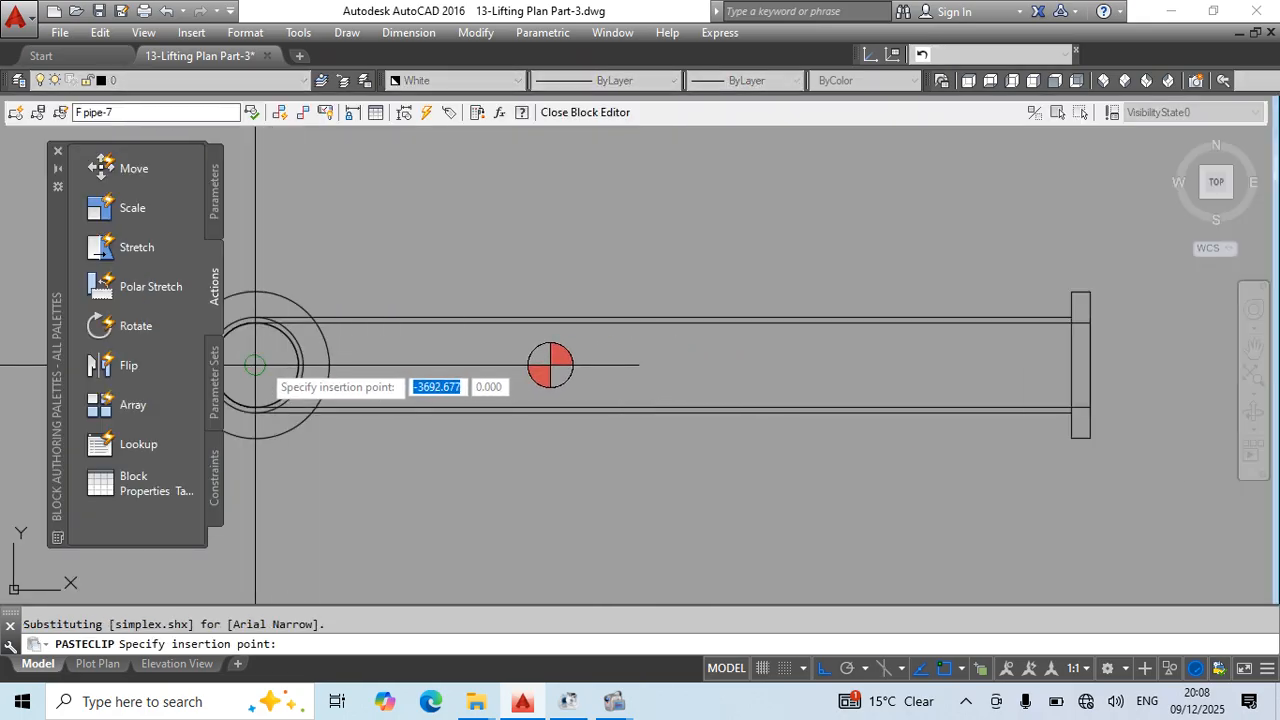
# - Recolour all objects inside the F pipe-7 block red and close the block editor
pyautogui.scroll(-6, 600, 362)
pyautogui.click(916, 292)
pyautogui.click(470, 456)
pyautogui.click(455, 80)
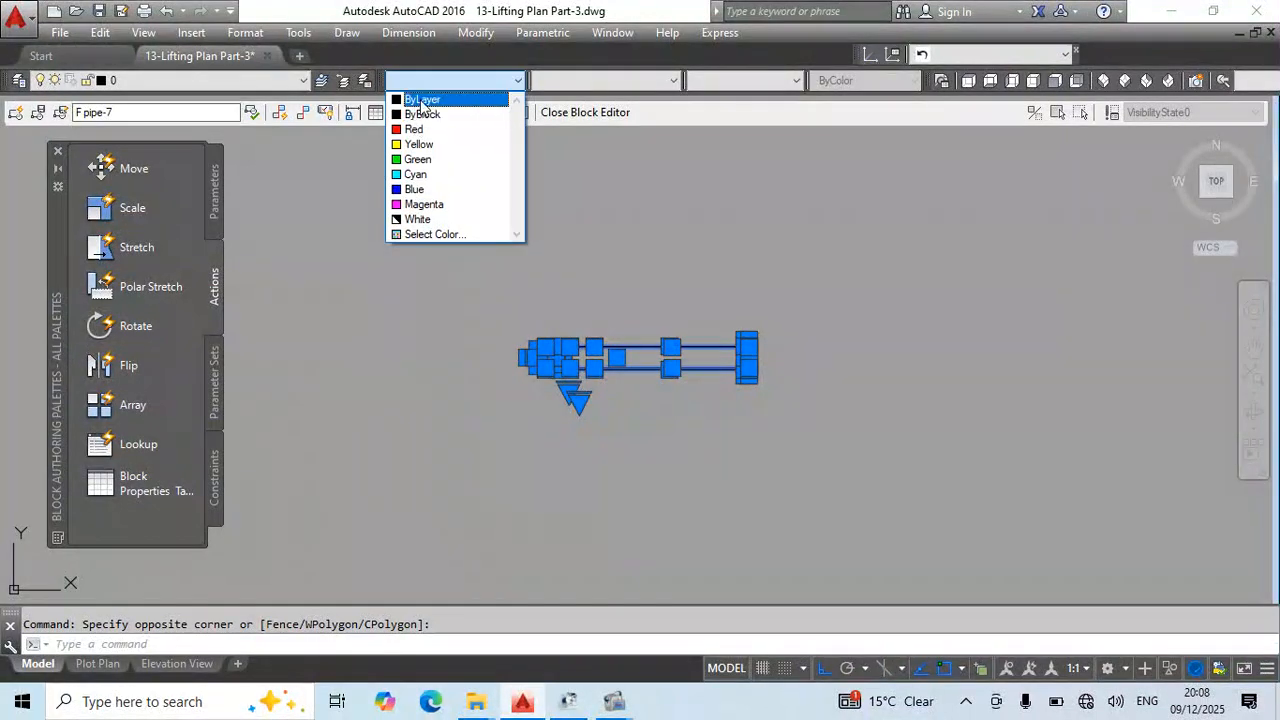
pyautogui.click(414, 129)
pyautogui.press('Escape')
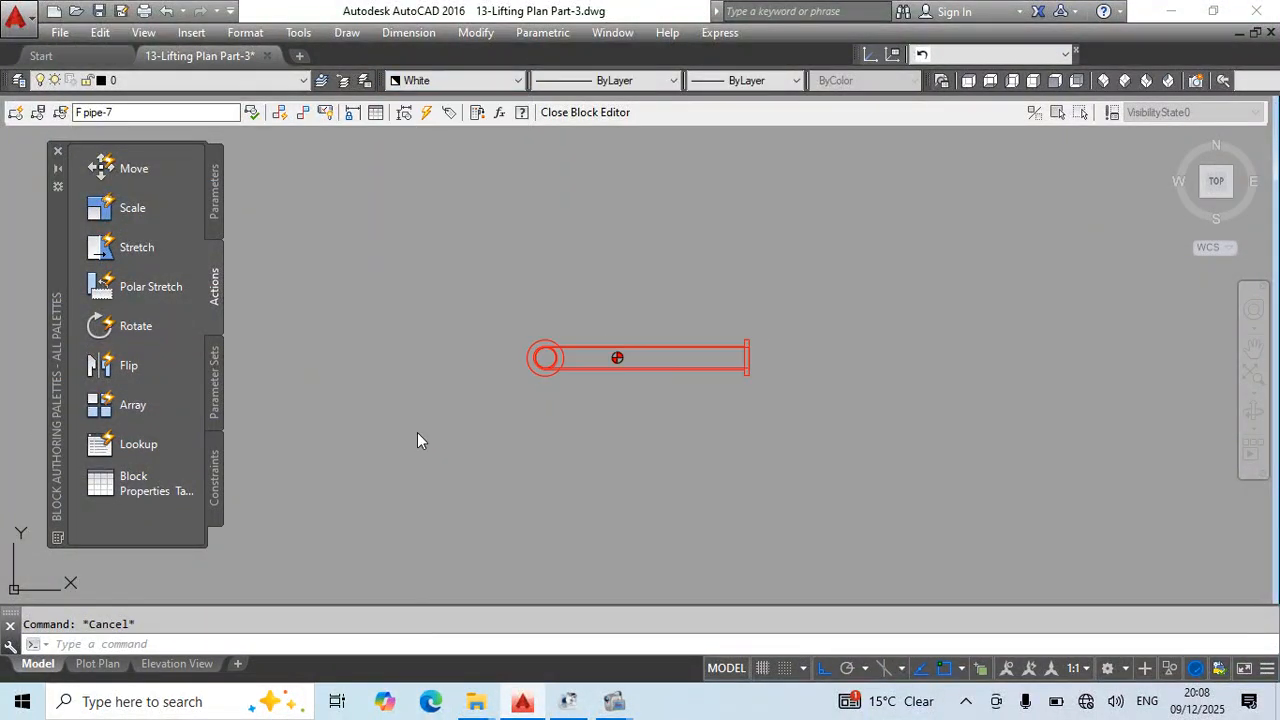
pyautogui.write('bc')
pyautogui.press('Return')
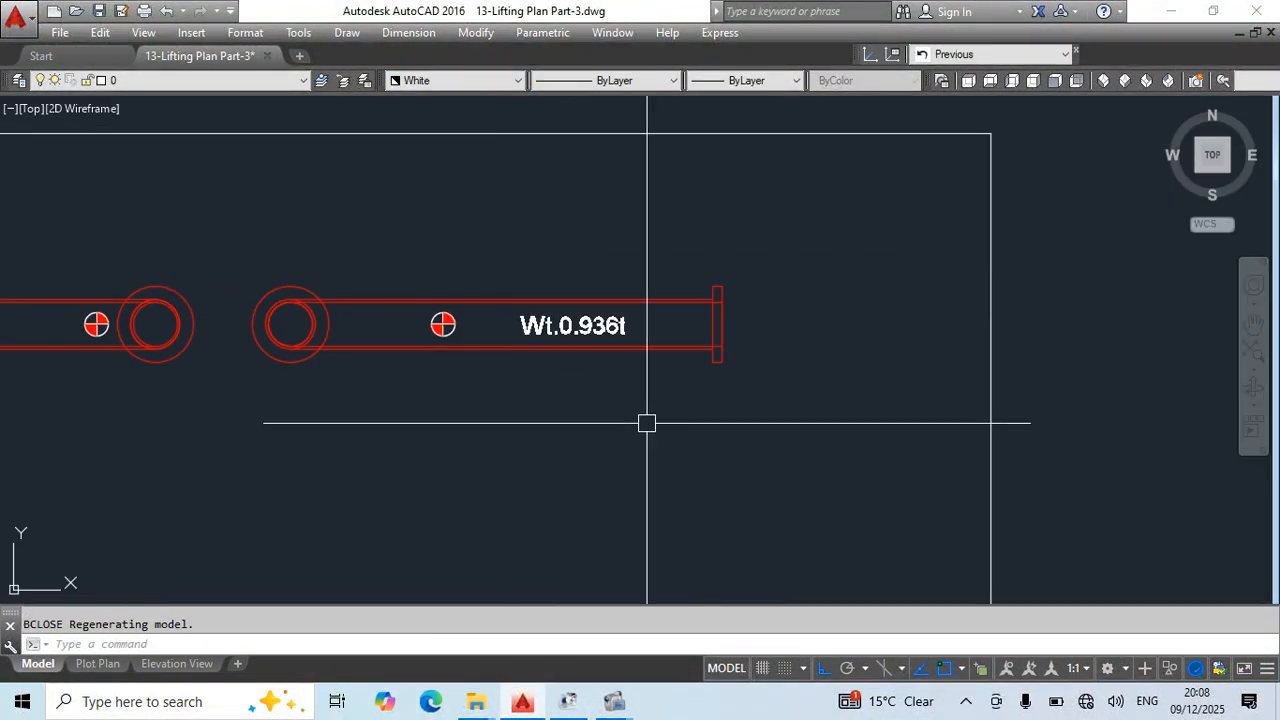
# - Erase the loose duplicate centre-of-gravity symbols lying over the long and short elevations
pyautogui.scroll(-4, 730, 368)
pyautogui.moveTo(546, 320); pyautogui.dragTo(812, 241, button='middle')
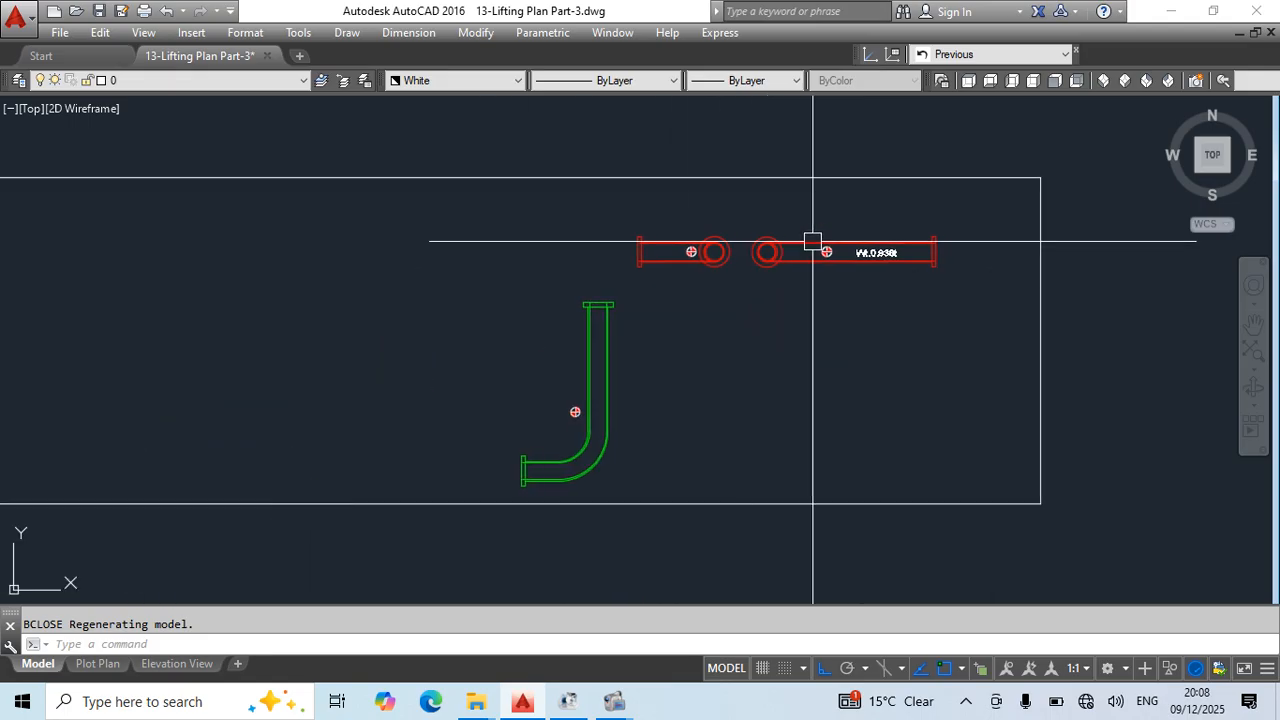
pyautogui.scroll(2, 786, 257)
pyautogui.click(832, 214)
pyautogui.click(876, 307)
pyautogui.write('e')
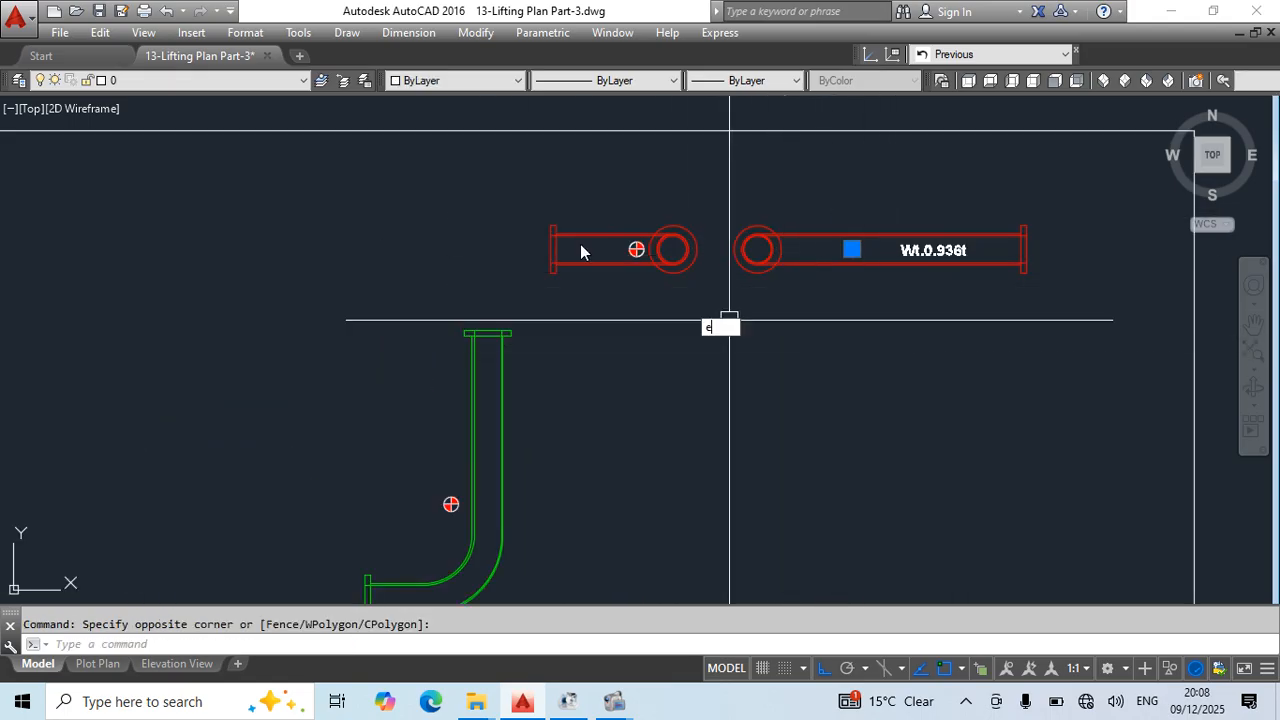
pyautogui.press('Return')
pyautogui.click(612, 217)
pyautogui.click(668, 287)
pyautogui.write('e')
pyautogui.press('Return')
# - Copy the centre-of-gravity symbol beside the elbow plan view into the T Pipe-7 block at its matching position
pyautogui.moveTo(490, 504); pyautogui.dragTo(549, 389, button='middle')
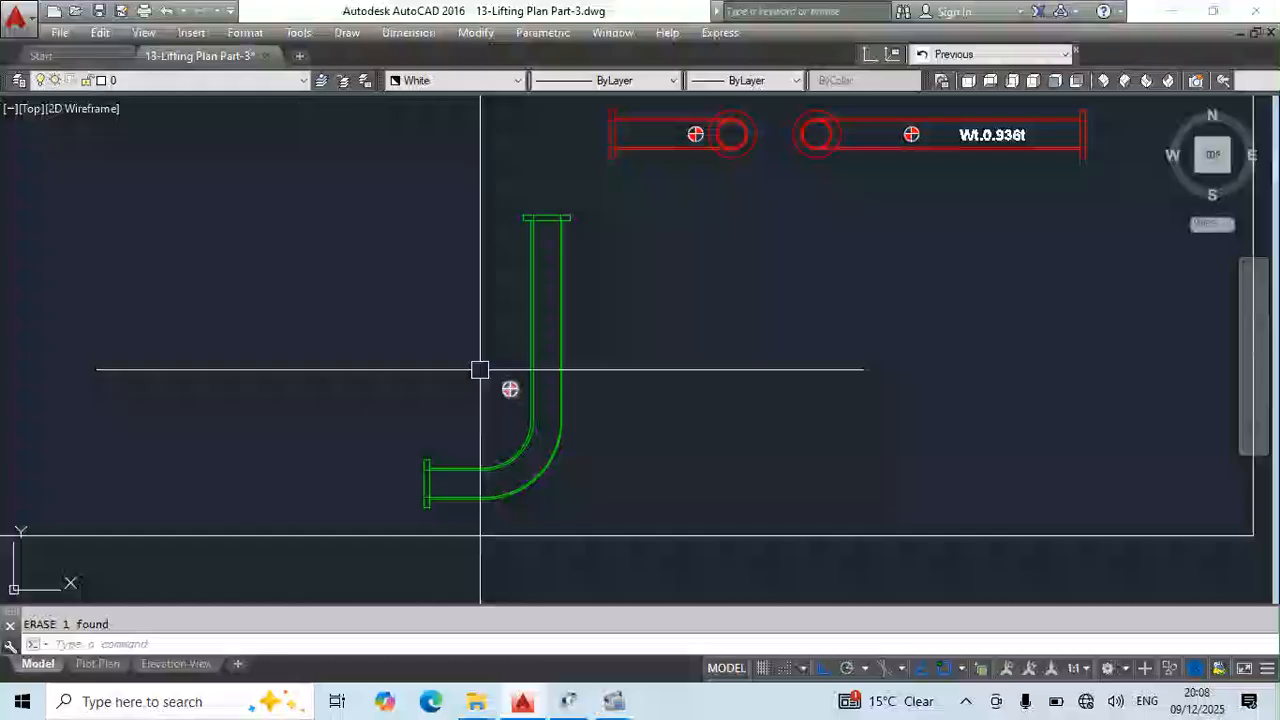
pyautogui.click(479, 369)
pyautogui.click(547, 425)
pyautogui.hotkey('ctrl', 'shift', 'c')
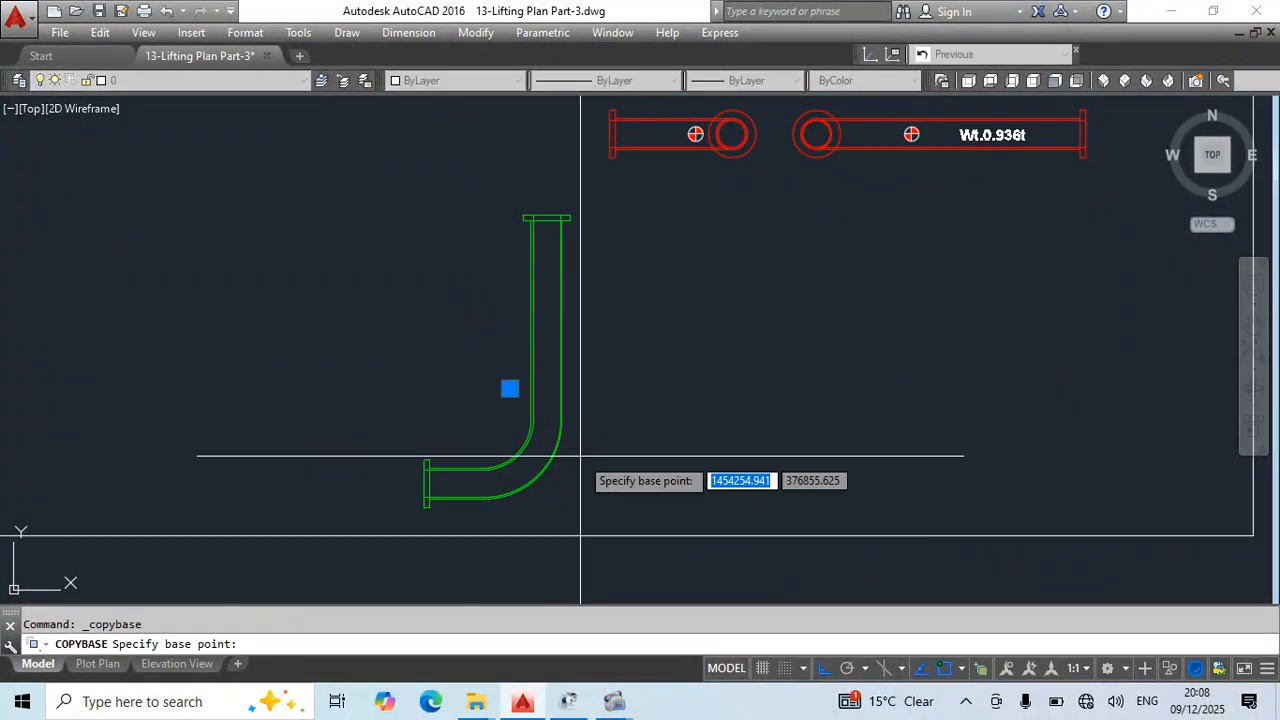
pyautogui.press('Escape')
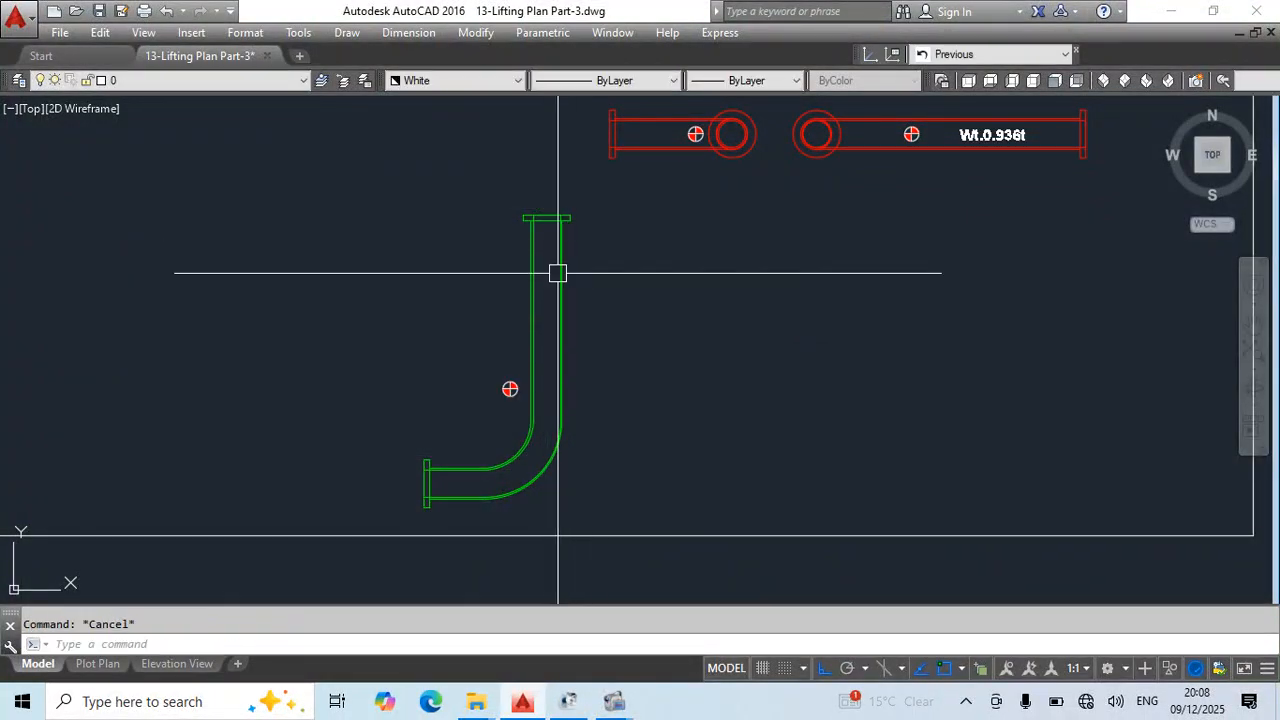
pyautogui.doubleClick(557, 271)
pyautogui.click(644, 484)
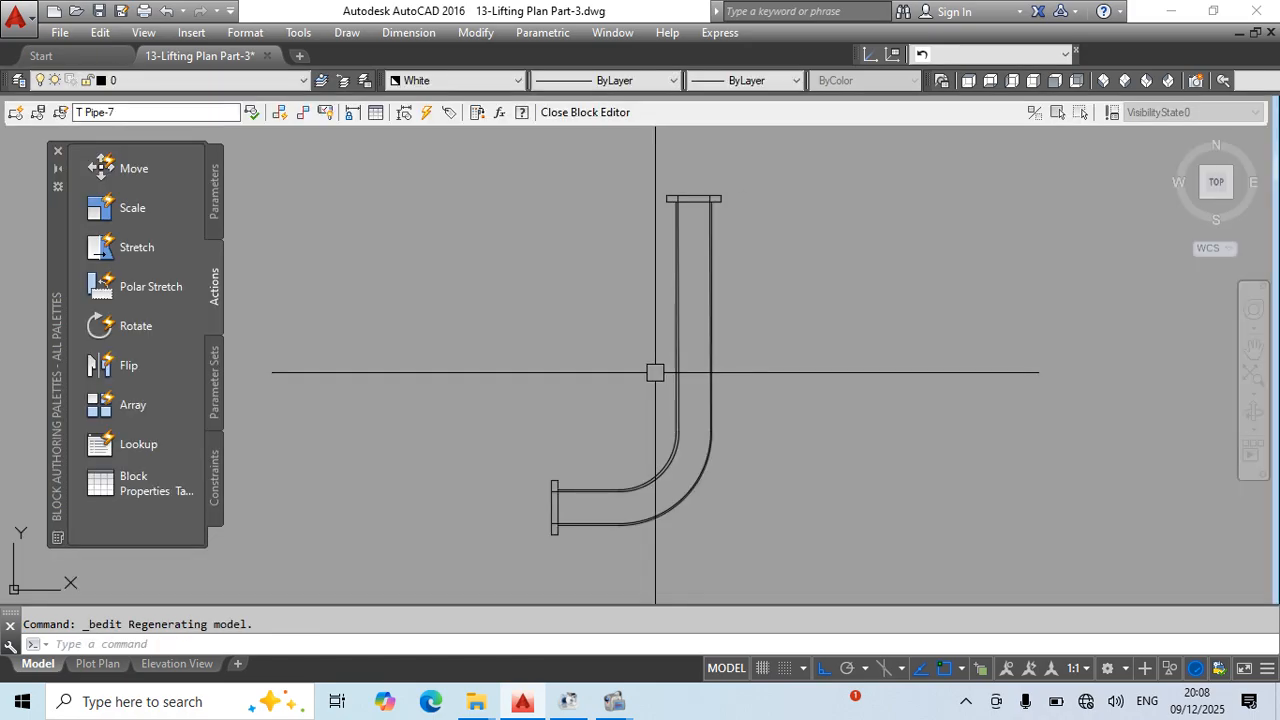
pyautogui.hotkey('ctrl', 'v')
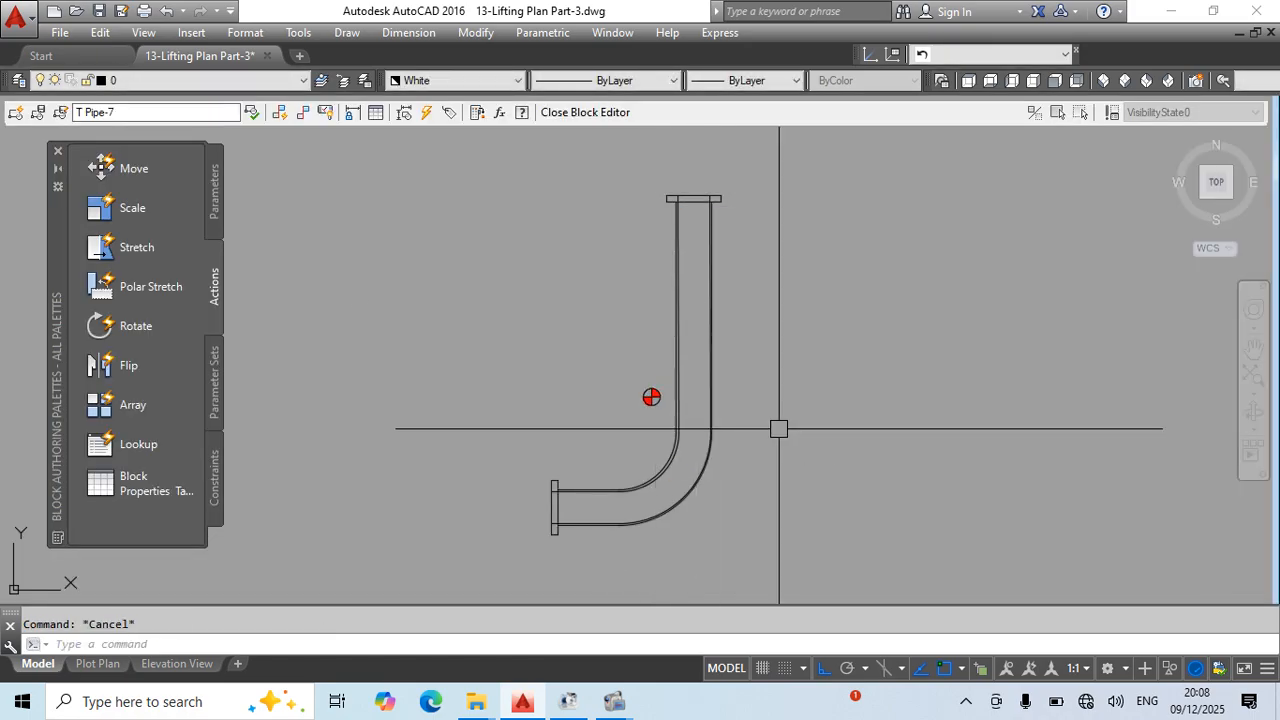
pyautogui.press('Escape')
# - Recolour all objects inside the T Pipe-7 block red and close the block editor
pyautogui.scroll(-6, 655, 316)
pyautogui.click(741, 235)
pyautogui.click(517, 485)
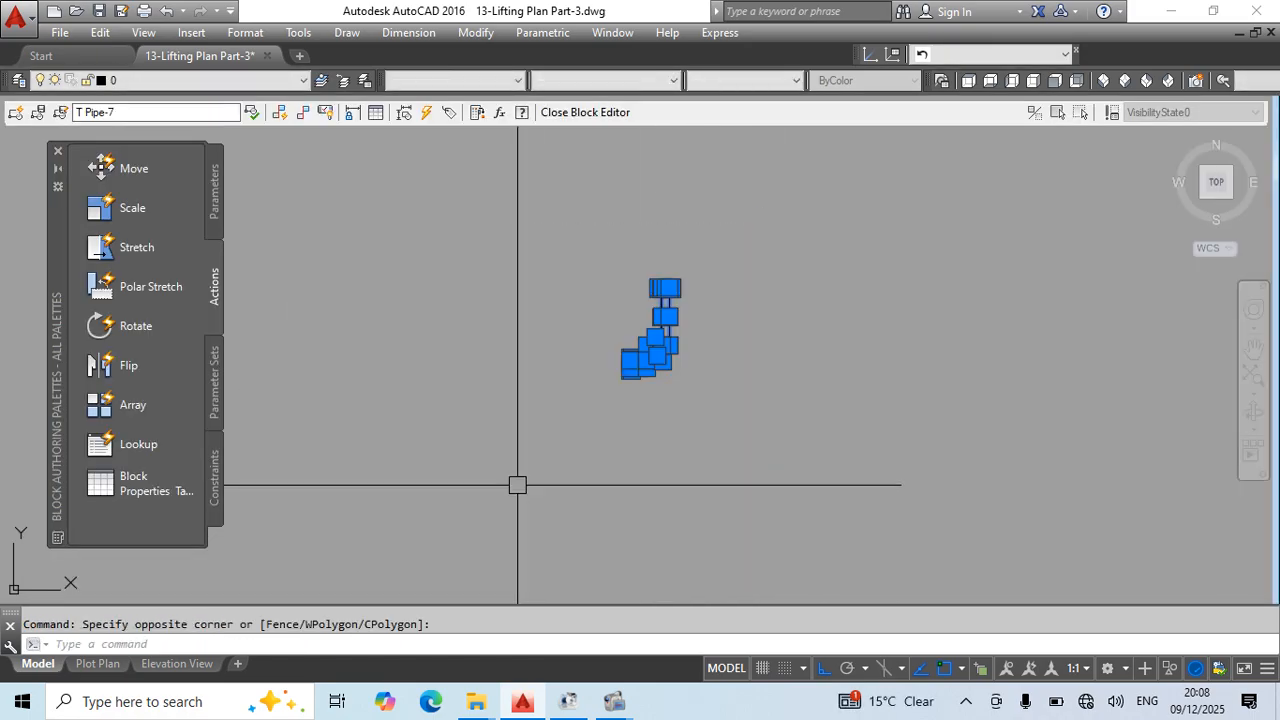
pyautogui.click(455, 80)
pyautogui.click(455, 126)
pyautogui.press('Escape')
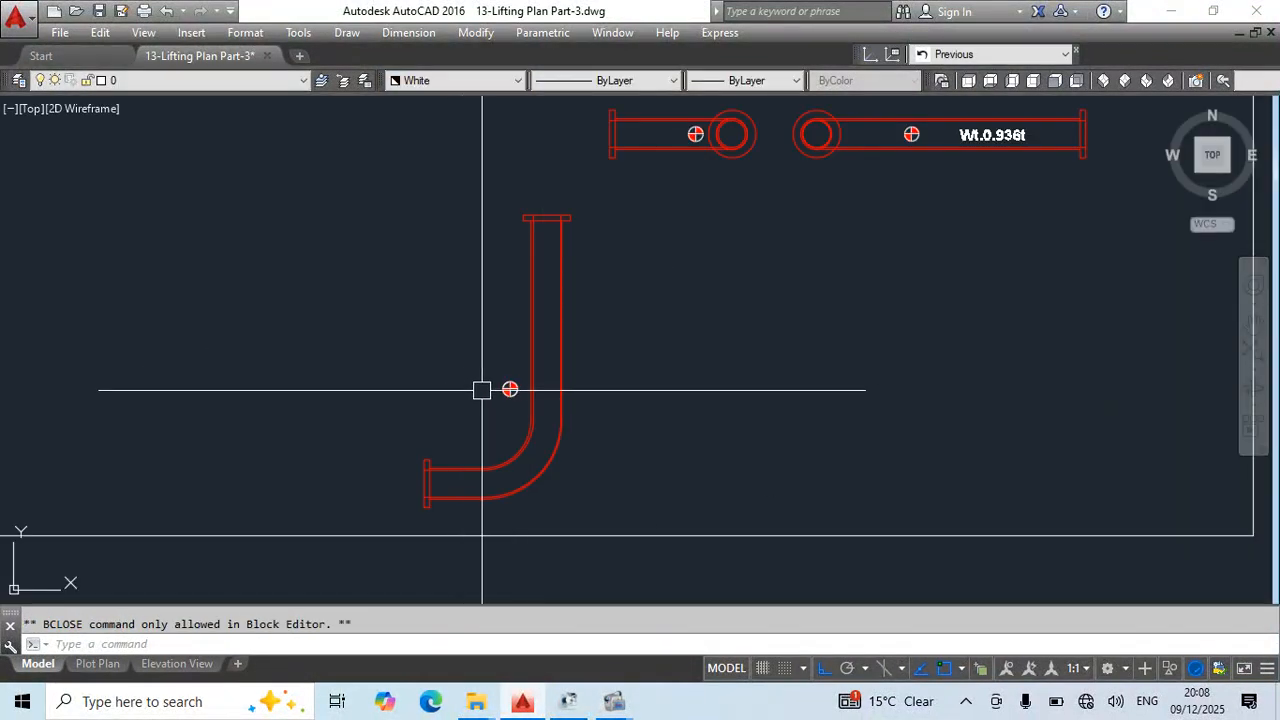
# - Erase the loose centre-of-gravity symbol beside the plan view and the rectangular frame around the elbow spool views
pyautogui.click(500, 388)
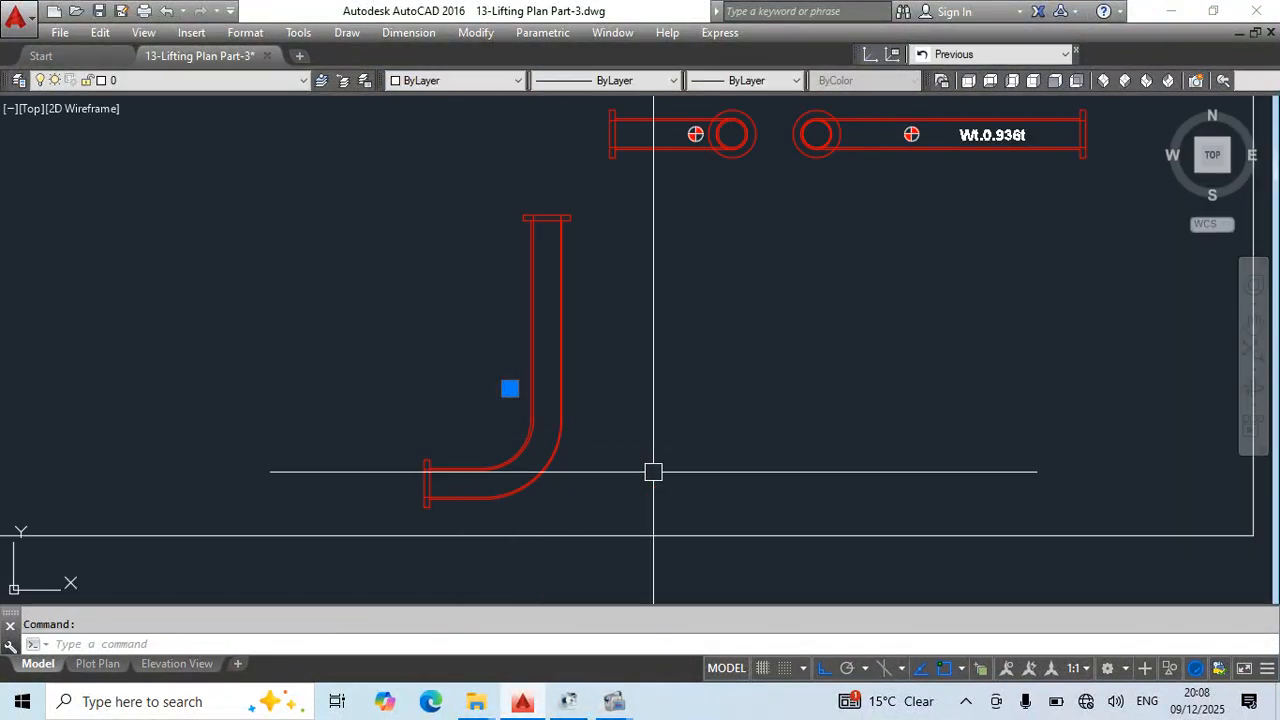
pyautogui.scroll(-5, 653, 471)
pyautogui.scroll(2, 597, 325)
pyautogui.press('Escape')
pyautogui.scroll(-2, 762, 276)
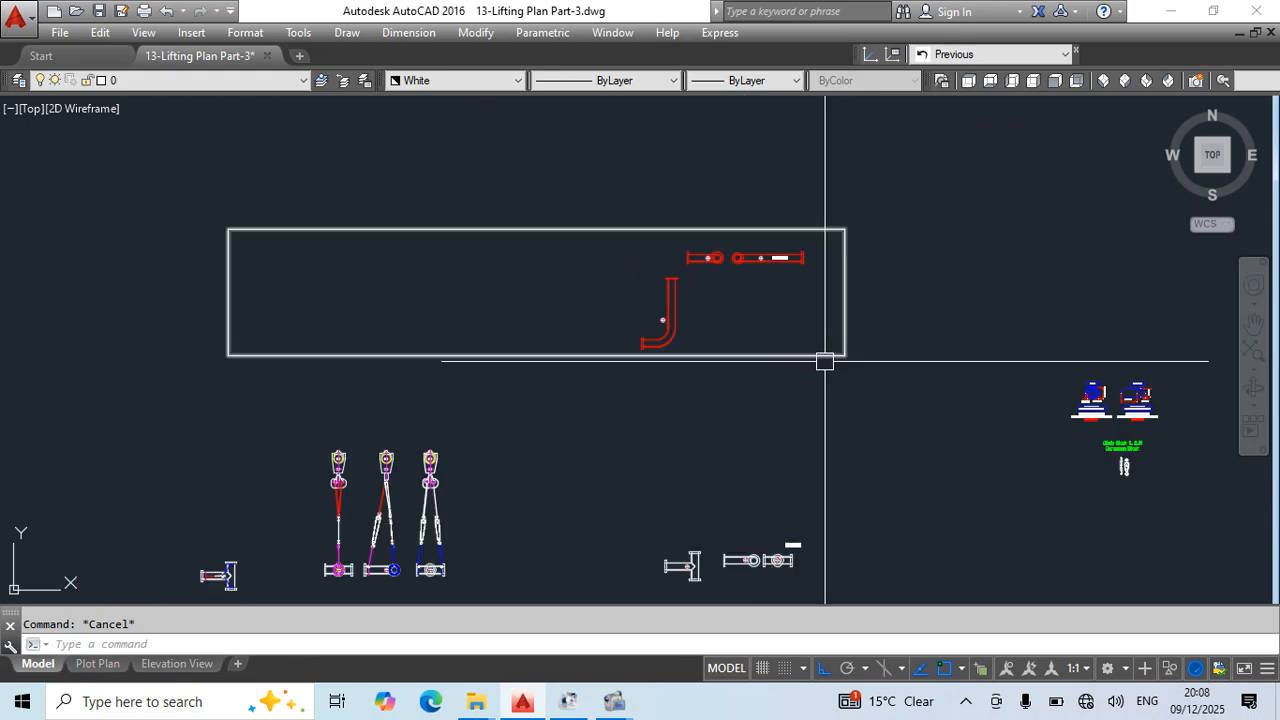
pyautogui.click(825, 358)
pyautogui.write('e')
pyautogui.press('space')
# - Copy the elbow spool's plan, both elevations and weight label horizontally to the left, and save the drawing
pyautogui.click(609, 192)
pyautogui.click(916, 433)
pyautogui.moveTo(916, 433); pyautogui.dragTo(998, 488, button='middle')
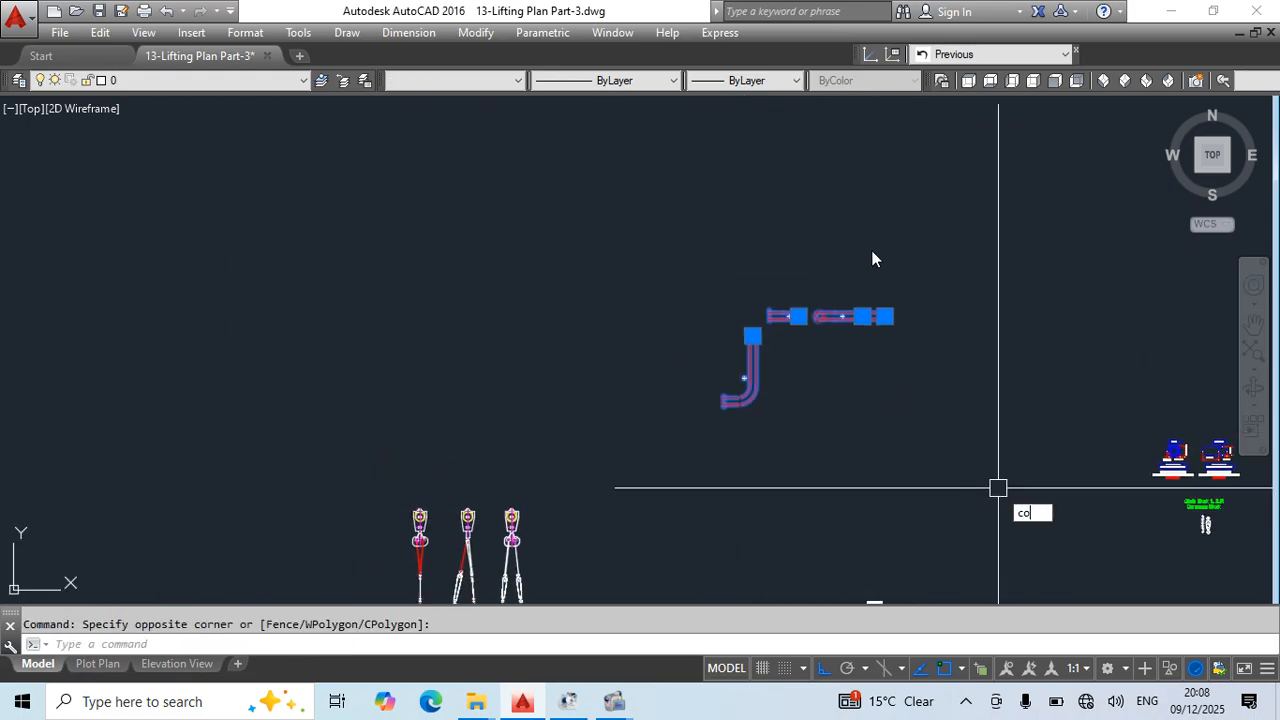
pyautogui.write('co')
pyautogui.press('space')
pyautogui.click(884, 243)
pyautogui.click(335, 228)
pyautogui.press('Escape')
pyautogui.moveTo(332, 376); pyautogui.dragTo(746, 320, button='middle')
pyautogui.press('Escape')
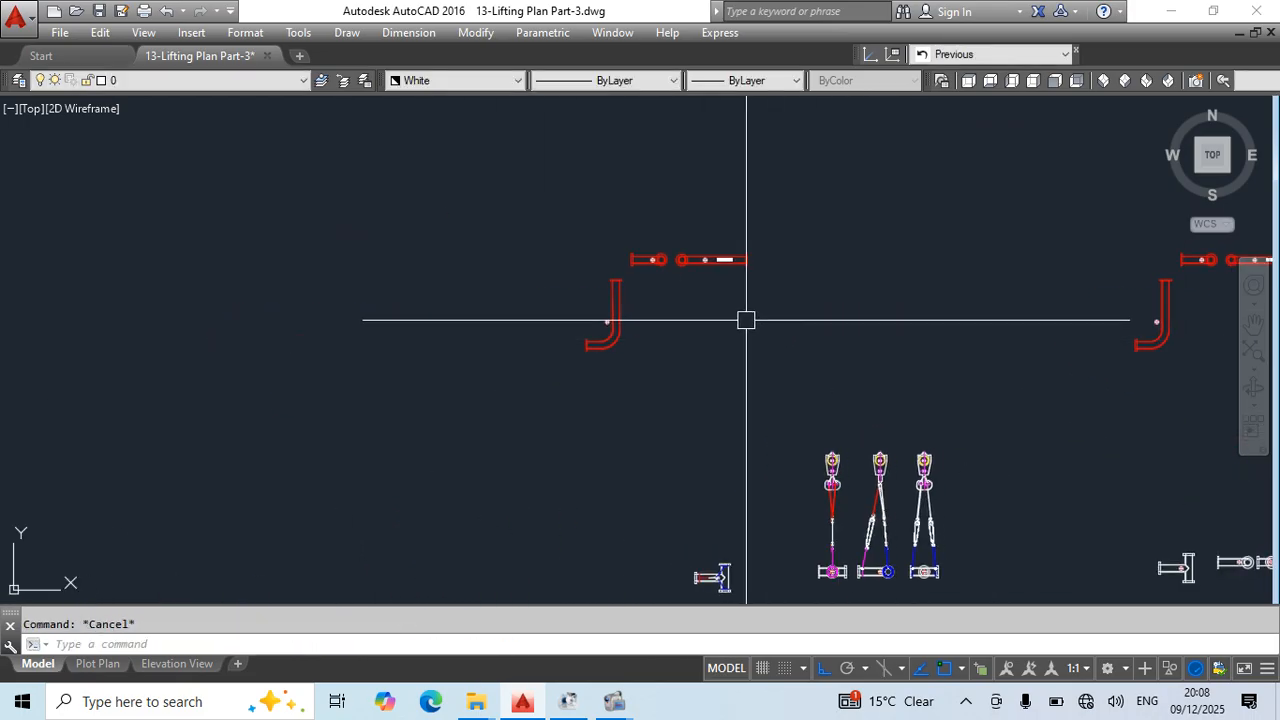
pyautogui.scroll(4, 628, 314)
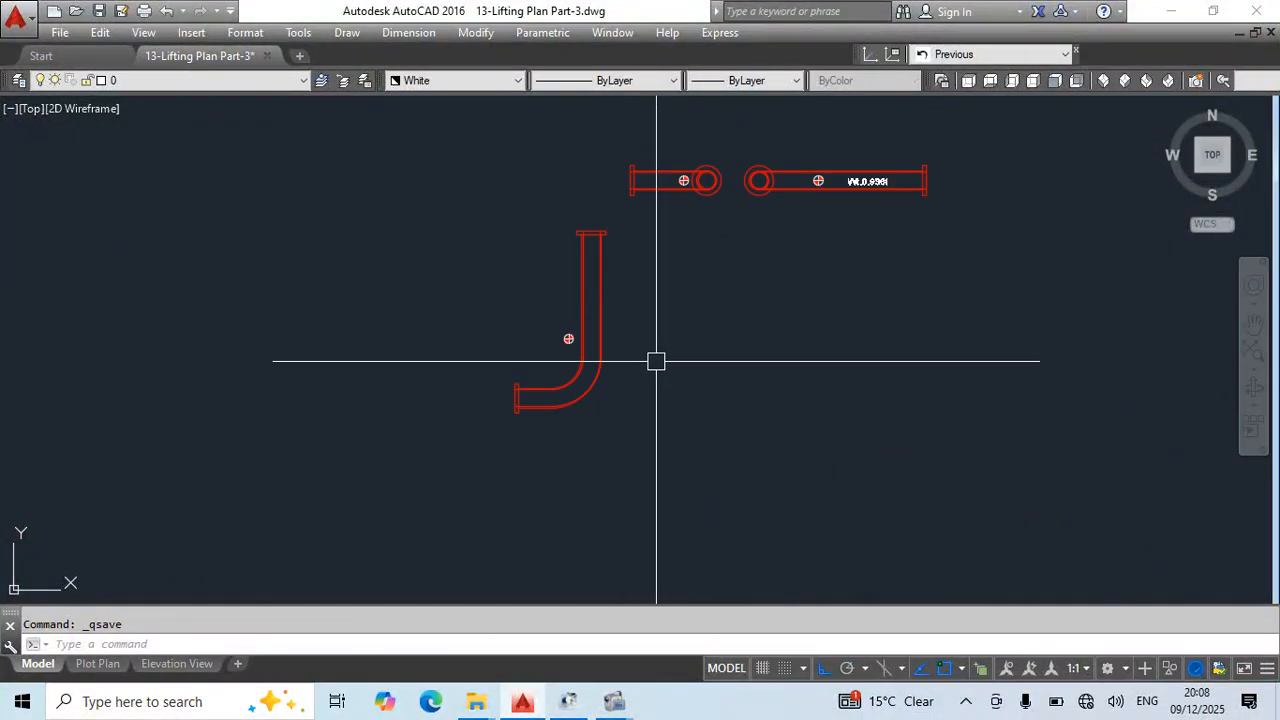
# - Move the copied elbow plan view horizontally to the left, away from the two elevations
pyautogui.click(607, 285)
pyautogui.click(607, 383)
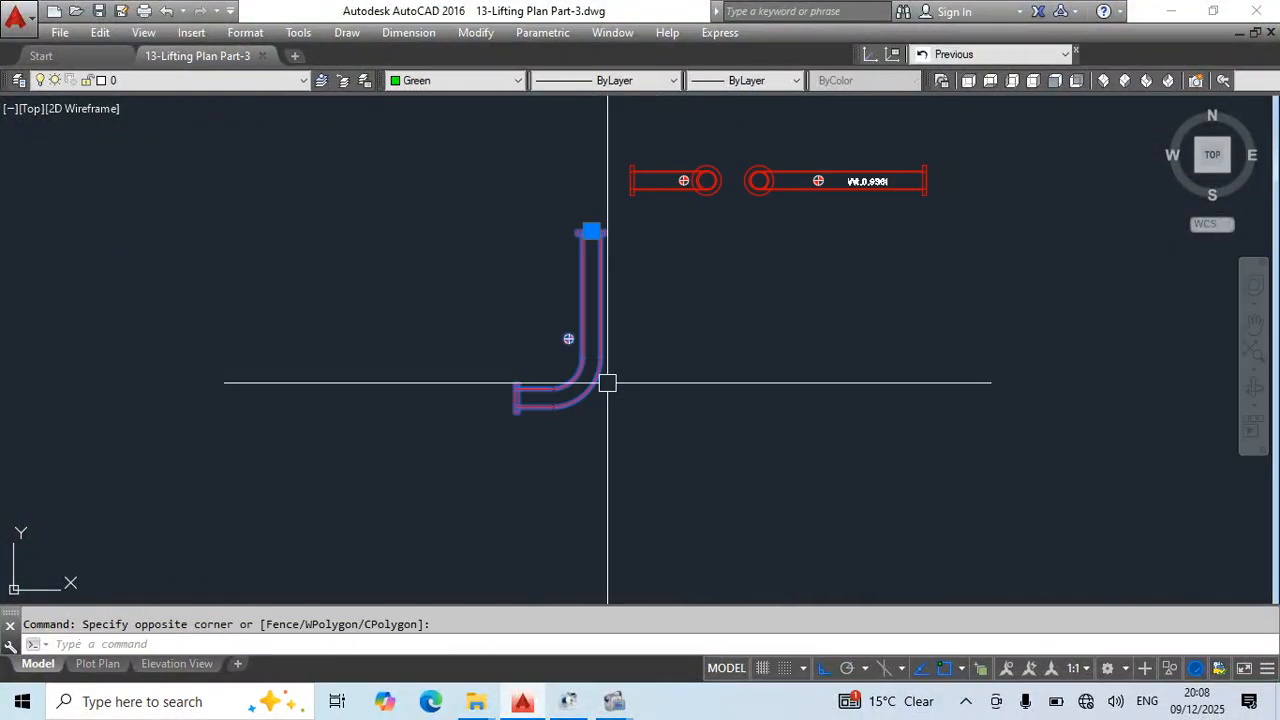
pyautogui.press('space')
pyautogui.click(752, 458)
pyautogui.click(575, 477)
pyautogui.press('Escape')
# - Draw a horizontal line from the centre-of-gravity symbol's centre to the right across the plan's vertical pipe
pyautogui.scroll(4, 470, 363)
pyautogui.moveTo(484, 366); pyautogui.dragTo(543, 426, button='middle')
pyautogui.scroll(2, 342, 377)
pyautogui.write('l')
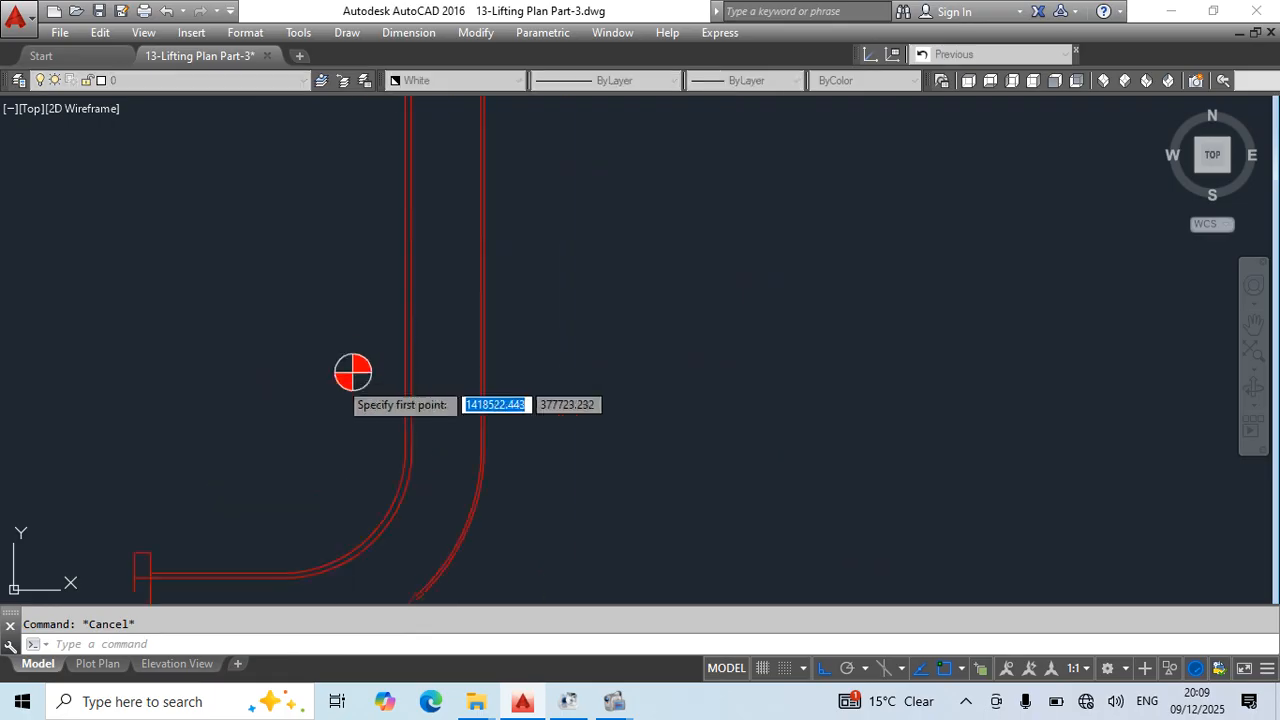
pyautogui.scroll(2, 340, 380)
pyautogui.click(360, 366)
pyautogui.scroll(-6, 432, 373)
pyautogui.click(730, 424)
pyautogui.press('Escape')
pyautogui.scroll(4, 426, 379)
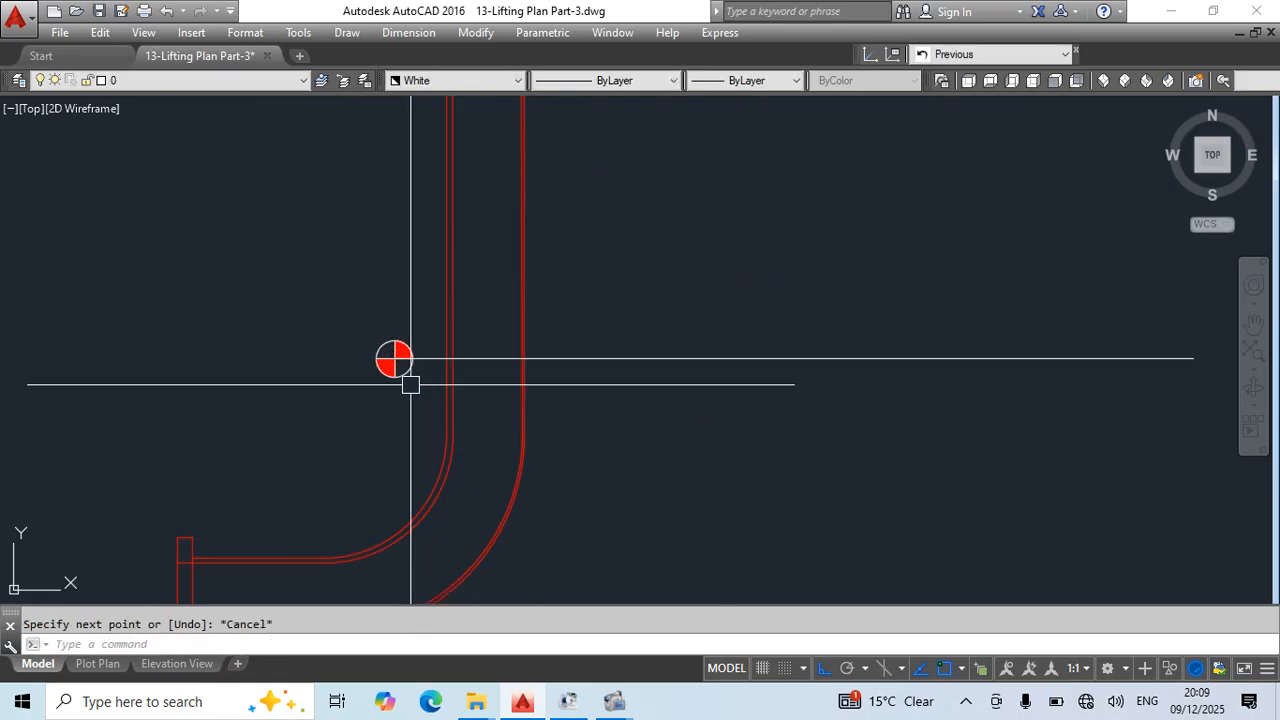
# - Draw a horizontal line to the right from where the vertical pipe's inner wall meets the bend
pyautogui.press('space')
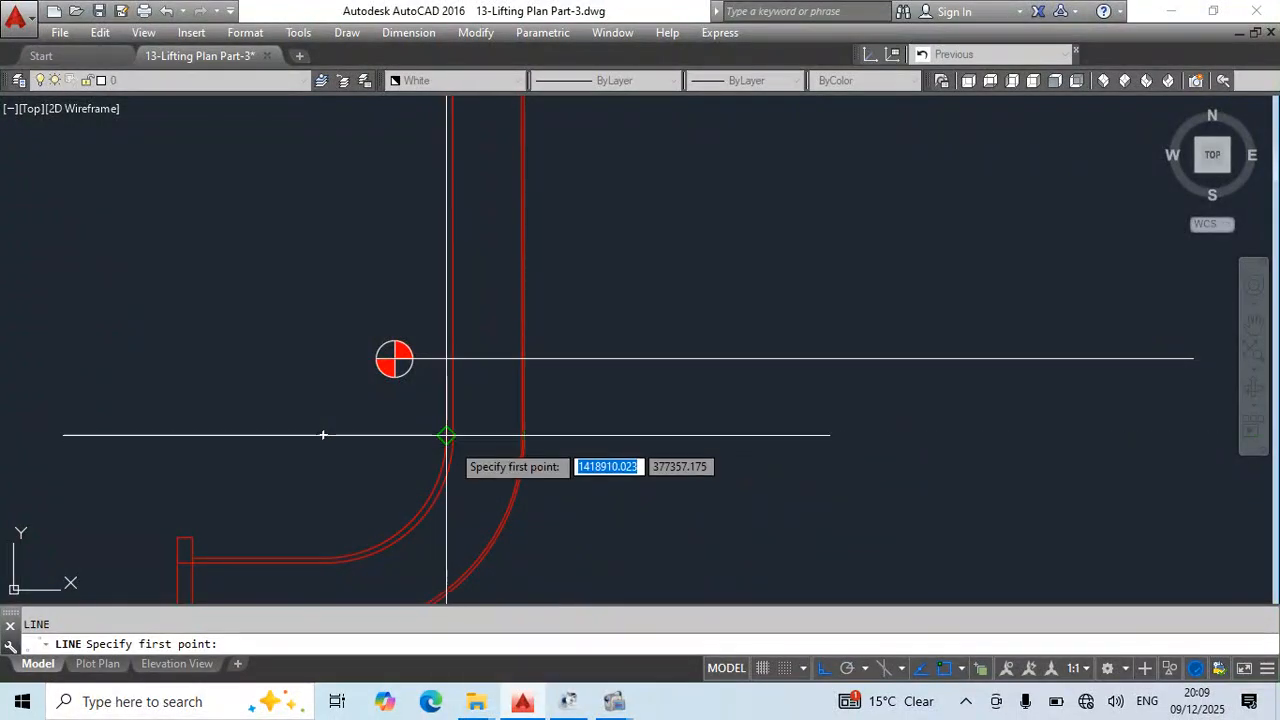
pyautogui.click(394, 358)
pyautogui.scroll(-5, 600, 352)
pyautogui.press('Escape')
pyautogui.scroll(5, 500, 440)
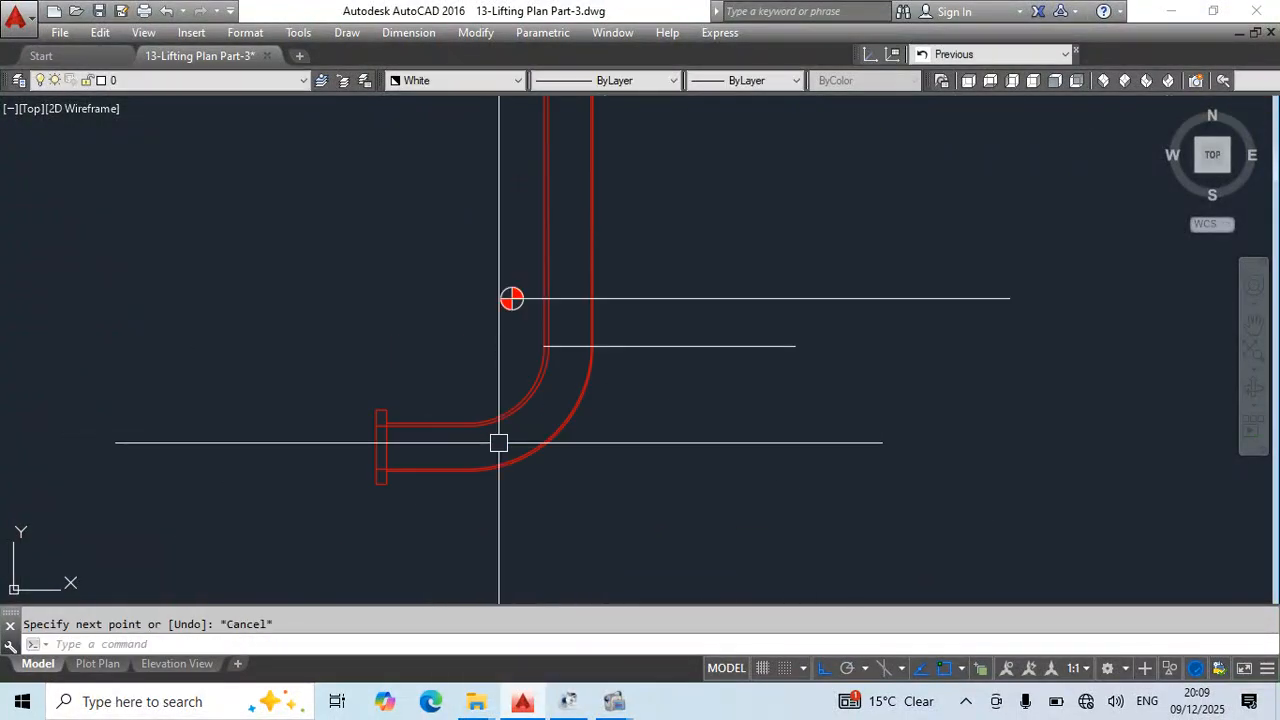
# - Draw a vertical line downward across the pipe from where the horizontal leg's inner wall meets the bend
pyautogui.press('space')
pyautogui.click(451, 415)
pyautogui.moveTo(465, 485); pyautogui.dragTo(474, 340, button='middle')
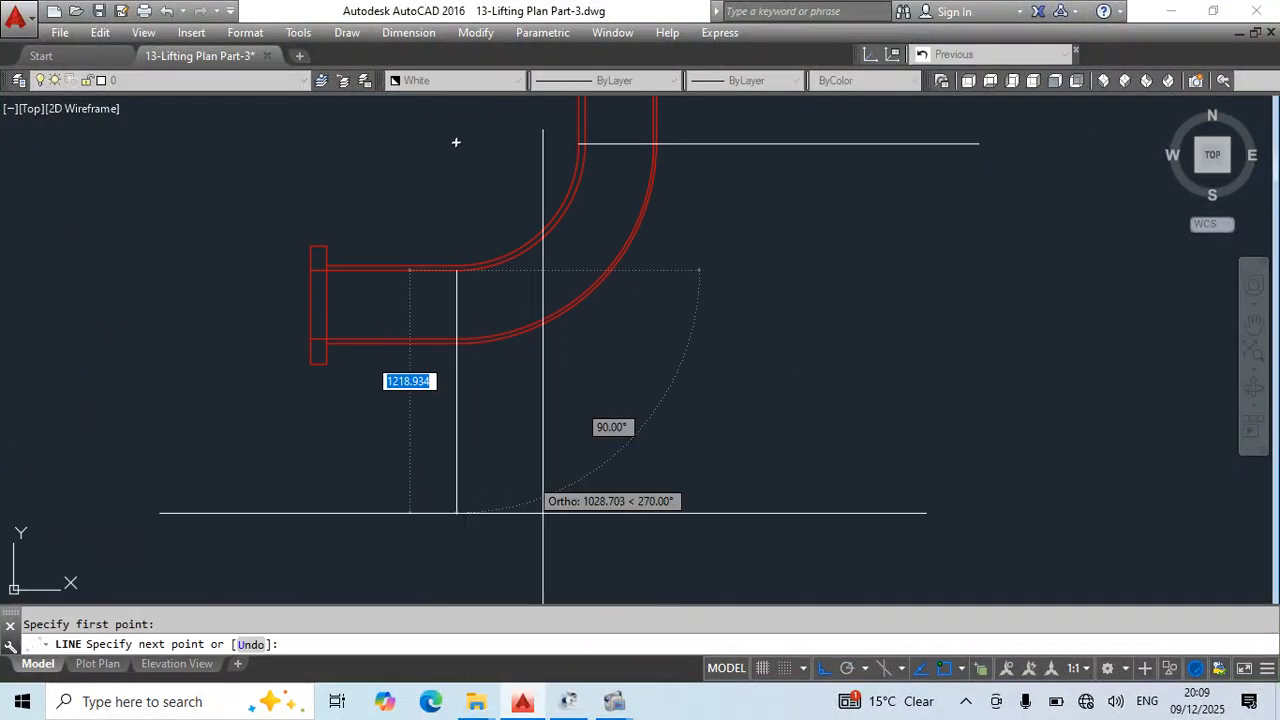
pyautogui.click(548, 520)
pyautogui.press('Escape')
pyautogui.scroll(-2, 614, 284)
pyautogui.scroll(-2, 587, 349)
pyautogui.moveTo(659, 237); pyautogui.dragTo(574, 409, button='middle')
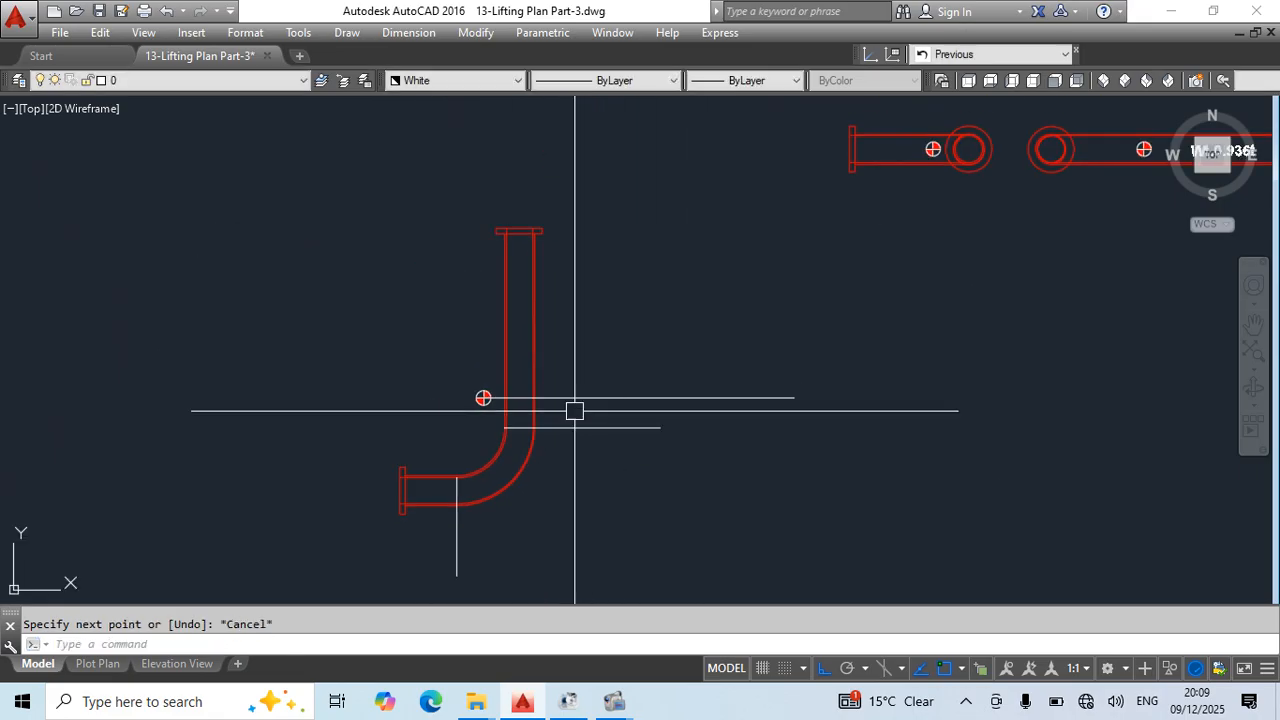
pyautogui.scroll(5, 522, 232)
pyautogui.scroll(-3, 652, 342)
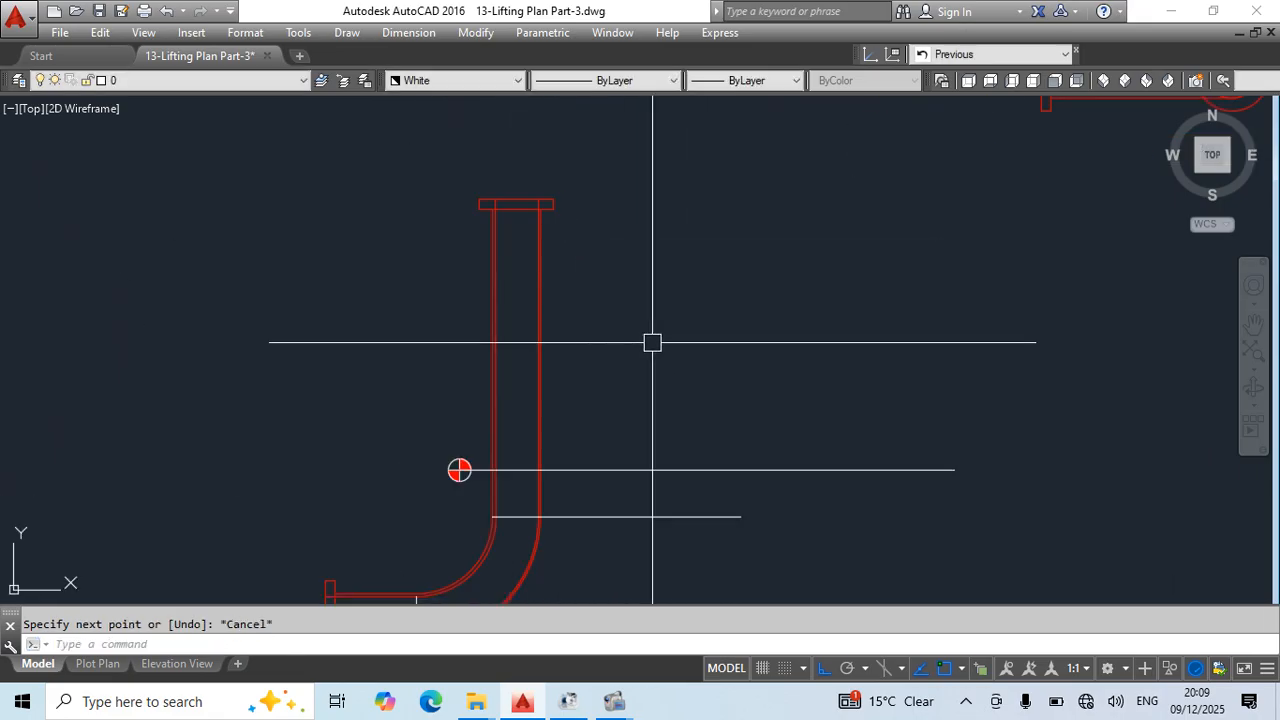
pyautogui.press('Return')
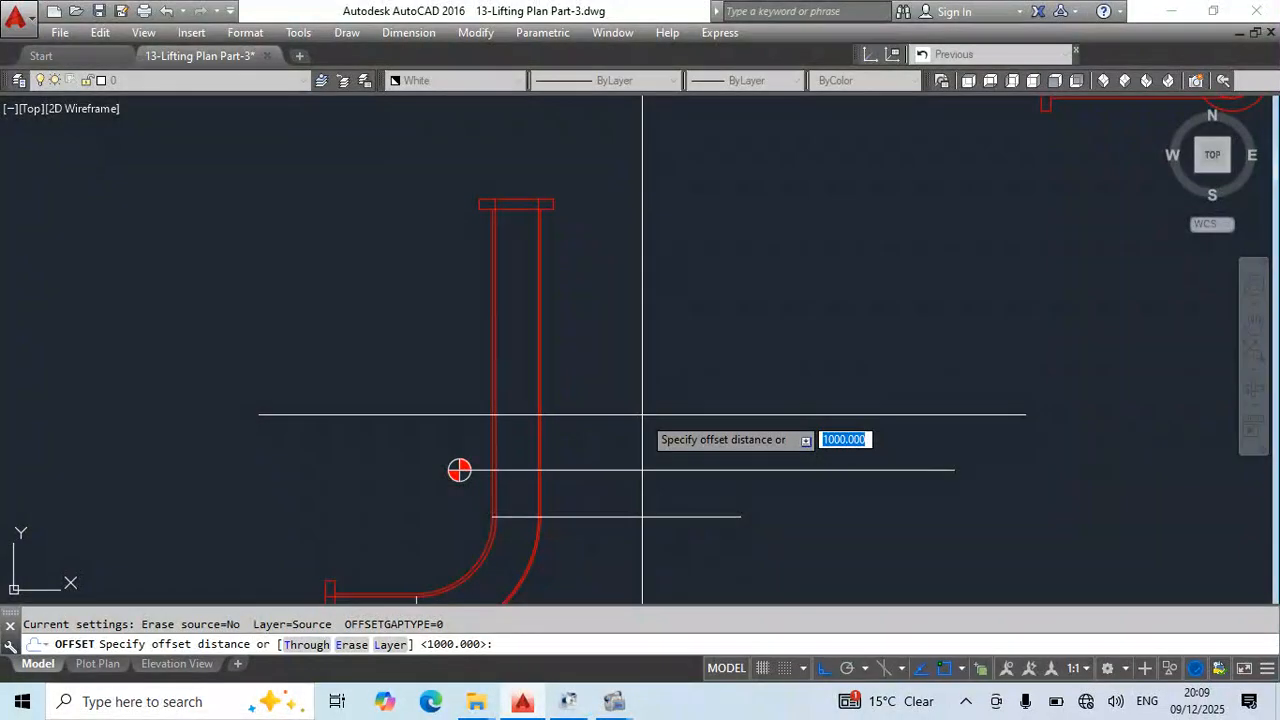
pyautogui.write('4000')
pyautogui.press('Return')
pyautogui.click(622, 467)
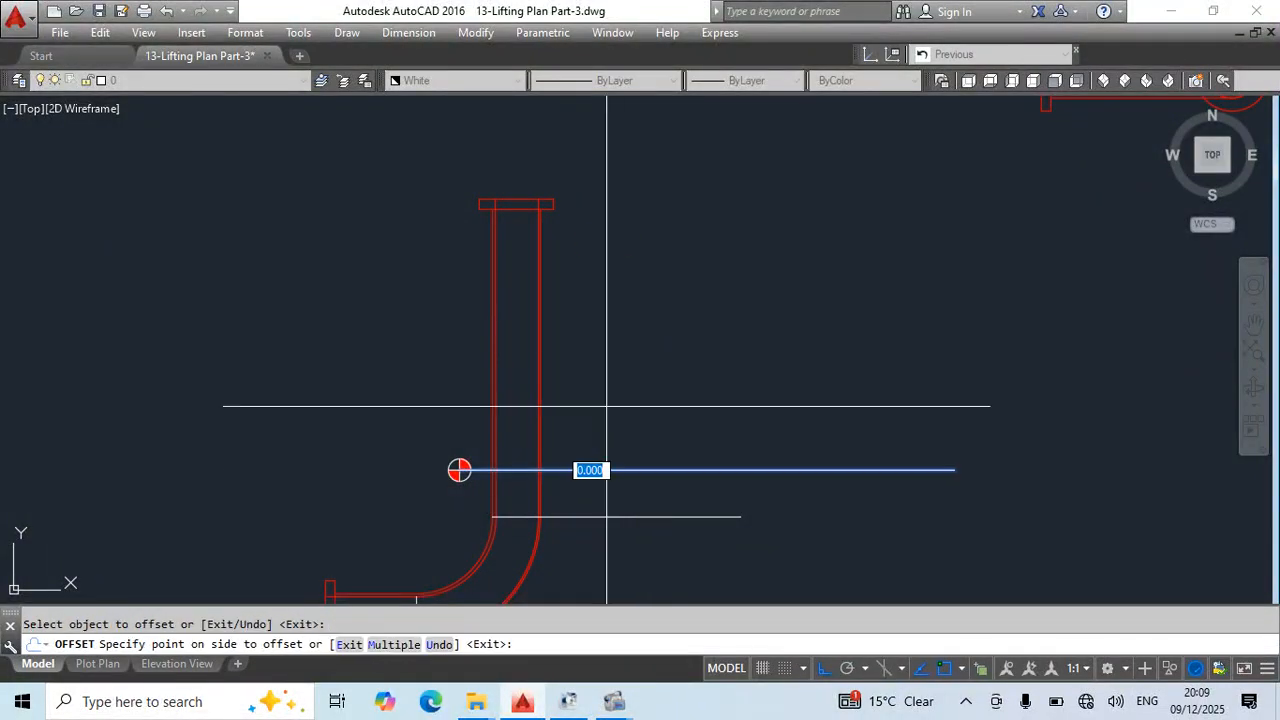
pyautogui.scroll(-4, 612, 290)
pyautogui.press('Escape')
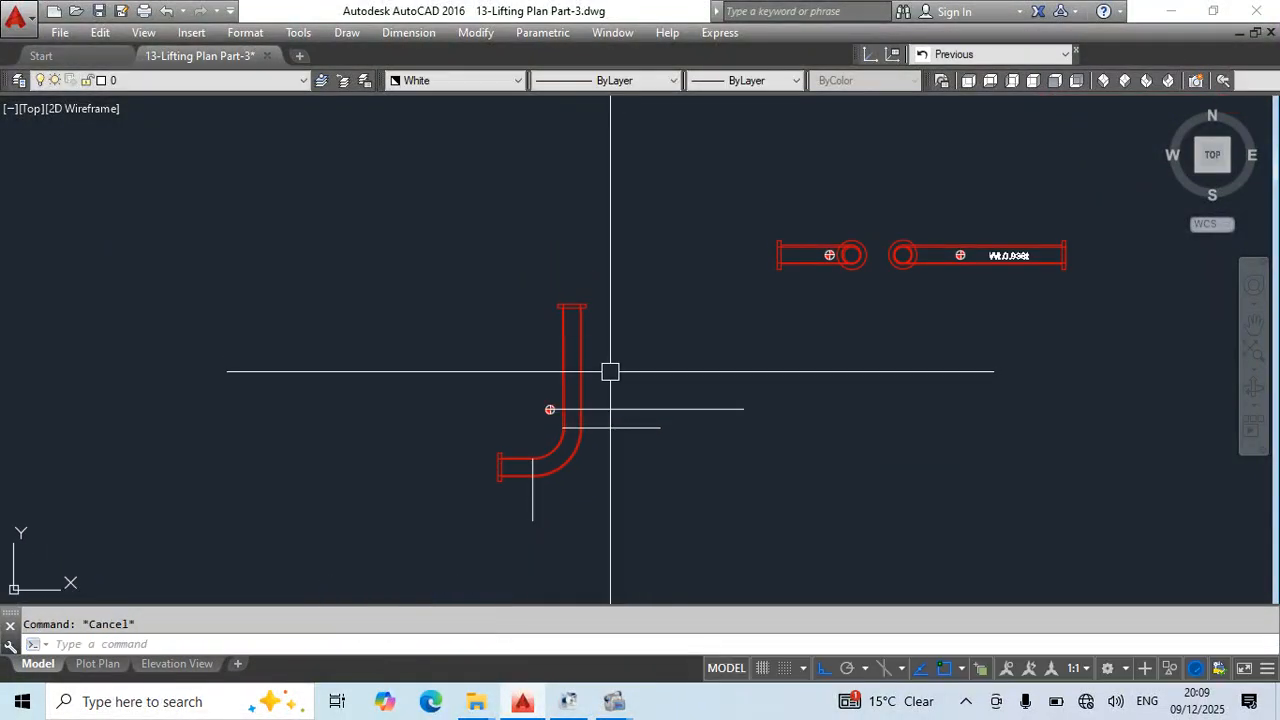
# - Offset the horizontal centre-of-gravity line upward by 2000 in the elbow plan view
pyautogui.press('Return')
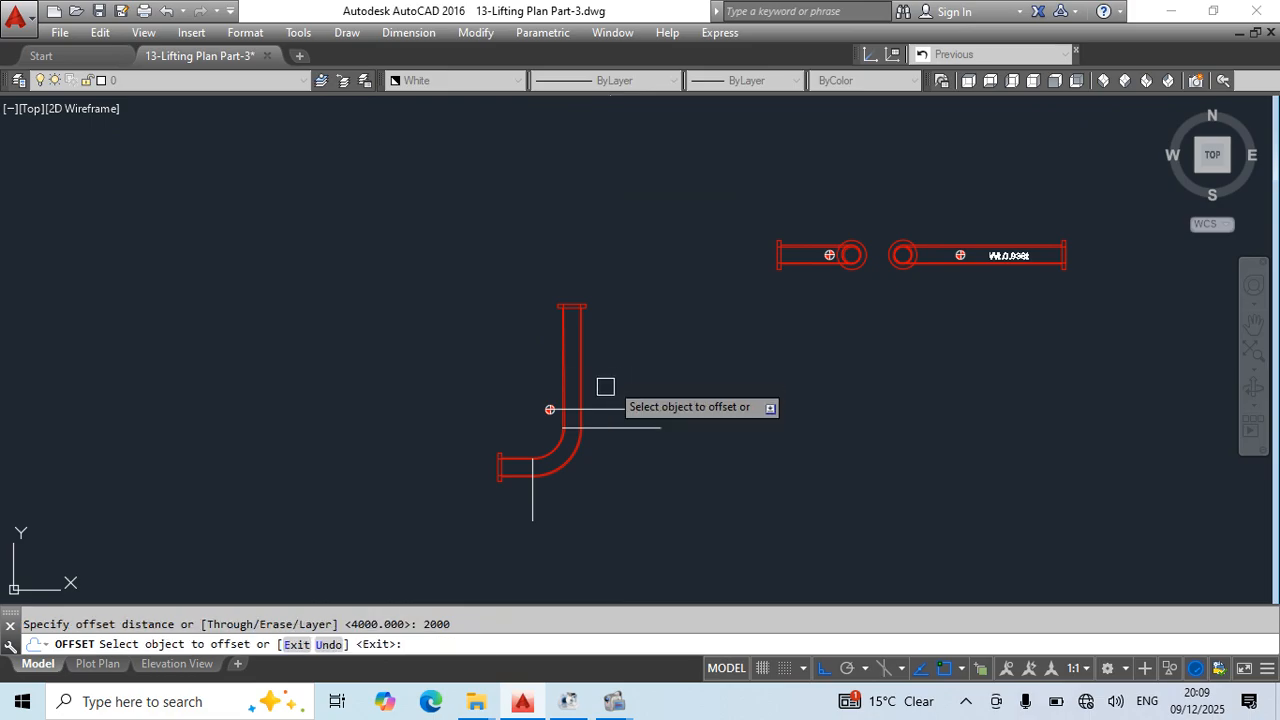
pyautogui.click(603, 409)
pyautogui.click(618, 357)
pyautogui.press('Escape')
pyautogui.moveTo(662, 458); pyautogui.dragTo(670, 419, button='middle')
pyautogui.scroll(2, 557, 409)
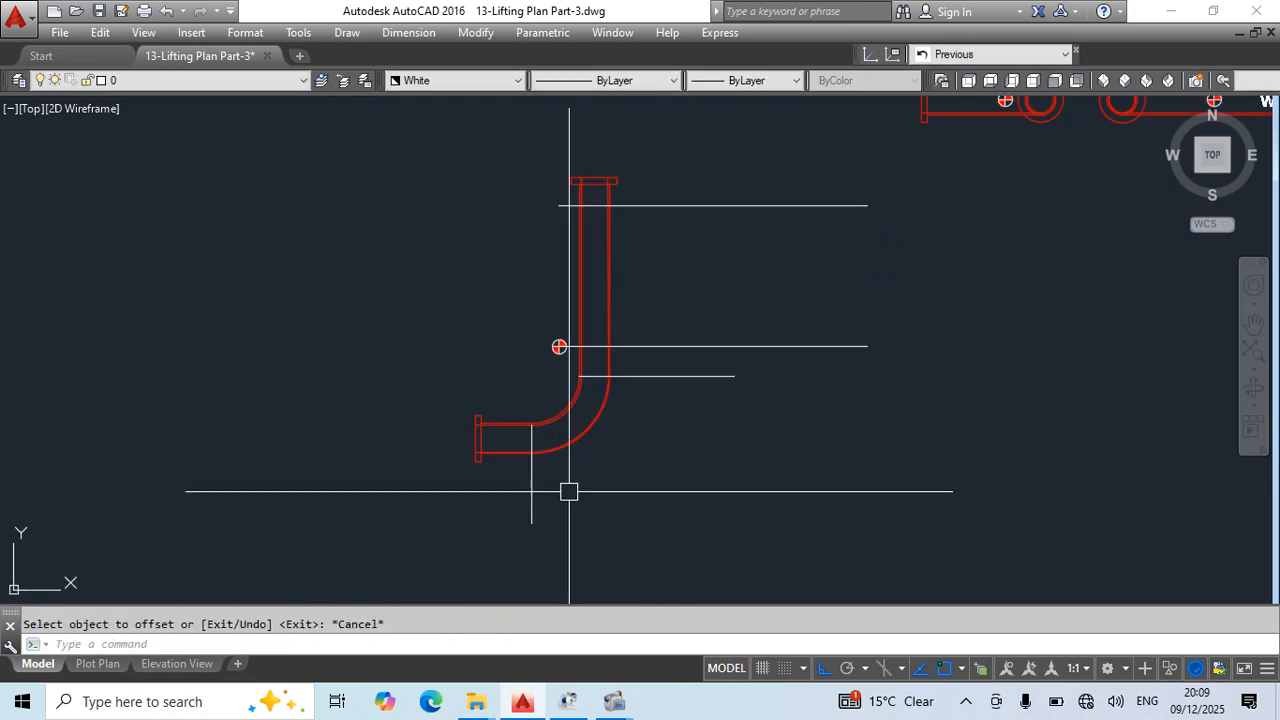
# - Draw a vertical line downward from the centre-of-gravity symbol's centre, past the plan's horizontal pipe leg
pyautogui.press('Escape')
pyautogui.moveTo(559, 388); pyautogui.dragTo(601, 331, button='middle')
pyautogui.press('l')
pyautogui.press('Return')
pyautogui.click(601, 289)
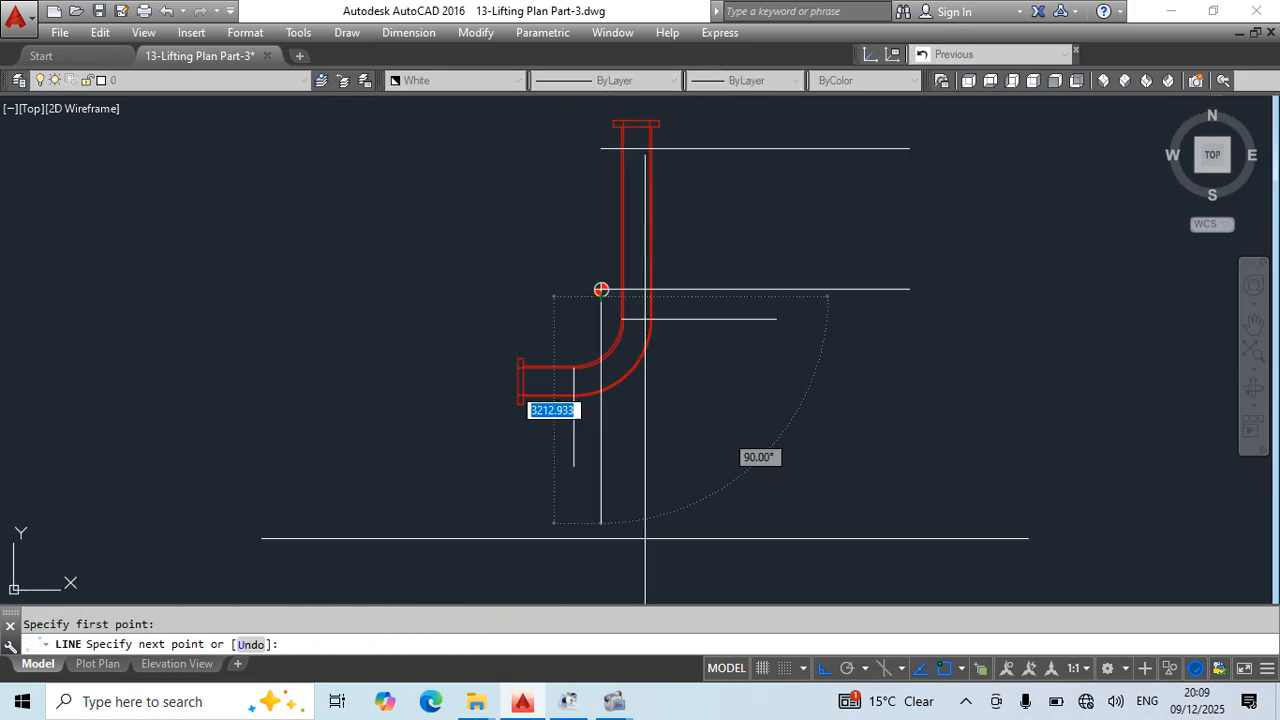
pyautogui.click(601, 555)
pyautogui.press('Escape')
pyautogui.press('Escape')
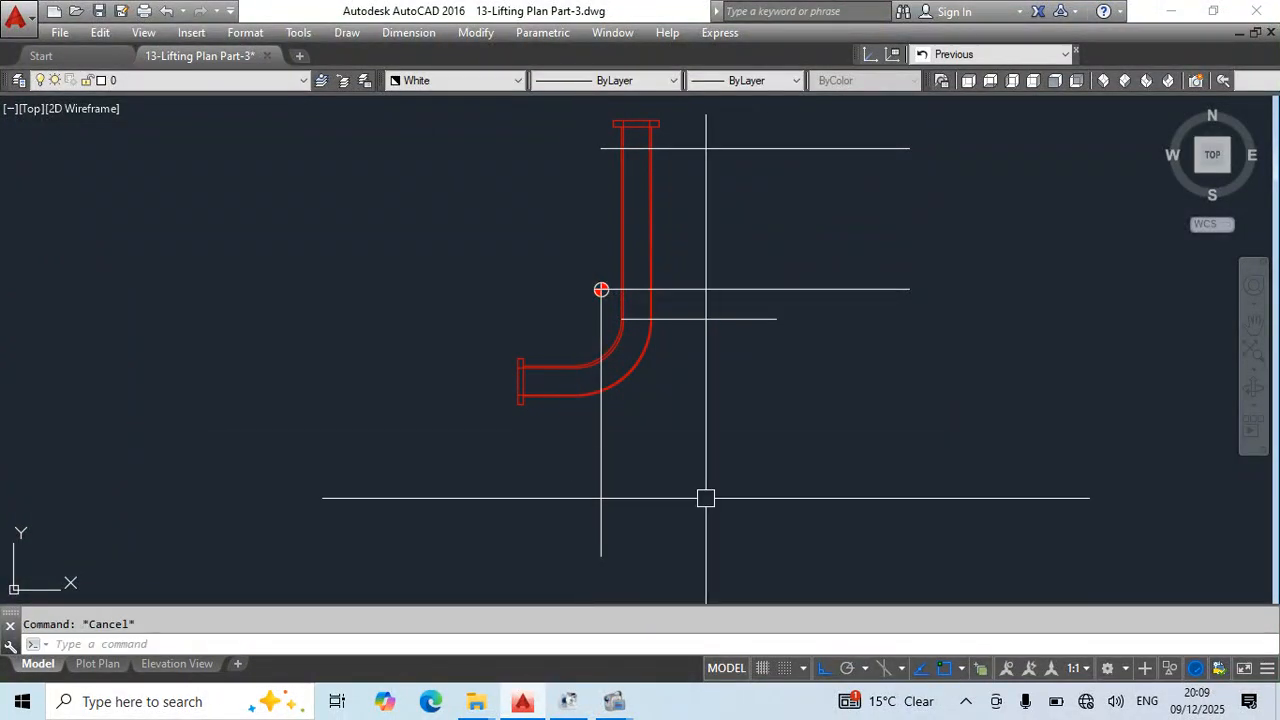
# - Offset the vertical centre-of-gravity line by 1000 to the left, across the horizontal leg near its flange
pyautogui.press('o')
pyautogui.press('Return')
pyautogui.write('100')
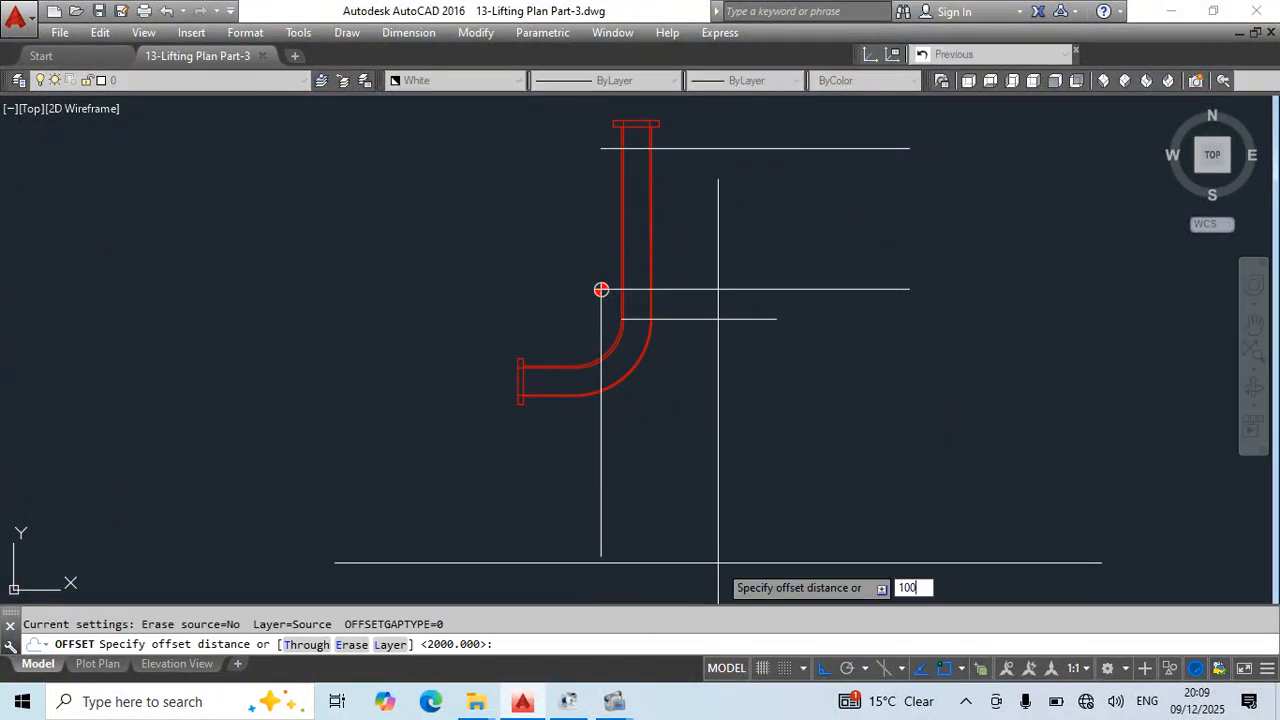
pyautogui.write('0')
pyautogui.press('Return')
pyautogui.click(600, 455)
pyautogui.click(590, 442)
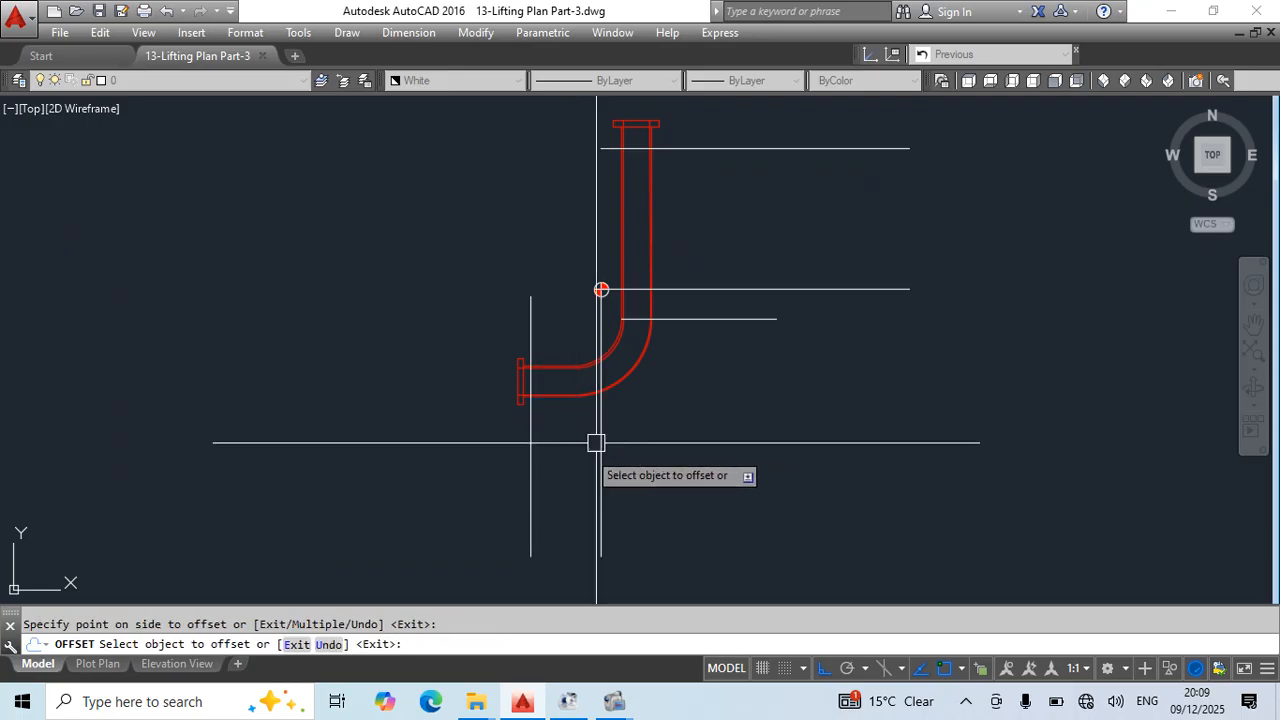
pyautogui.press('Escape')
# - Delete the original construction lines at the centre of gravity and bend, keeping the two offset lines, and save the drawing
pyautogui.moveTo(611, 377); pyautogui.dragTo(608, 412, button='middle')
pyautogui.click(598, 467)
pyautogui.press('Delete')
pyautogui.click(705, 354)
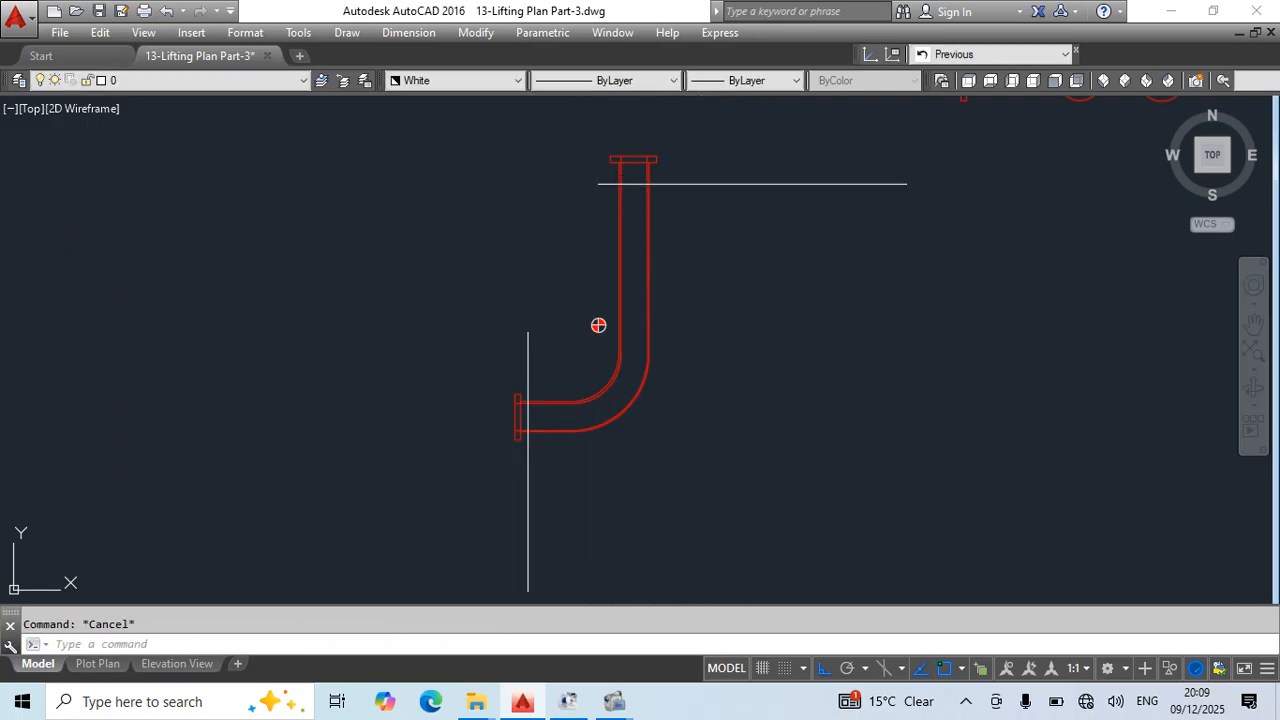
pyautogui.hotkey('ctrl', 's')
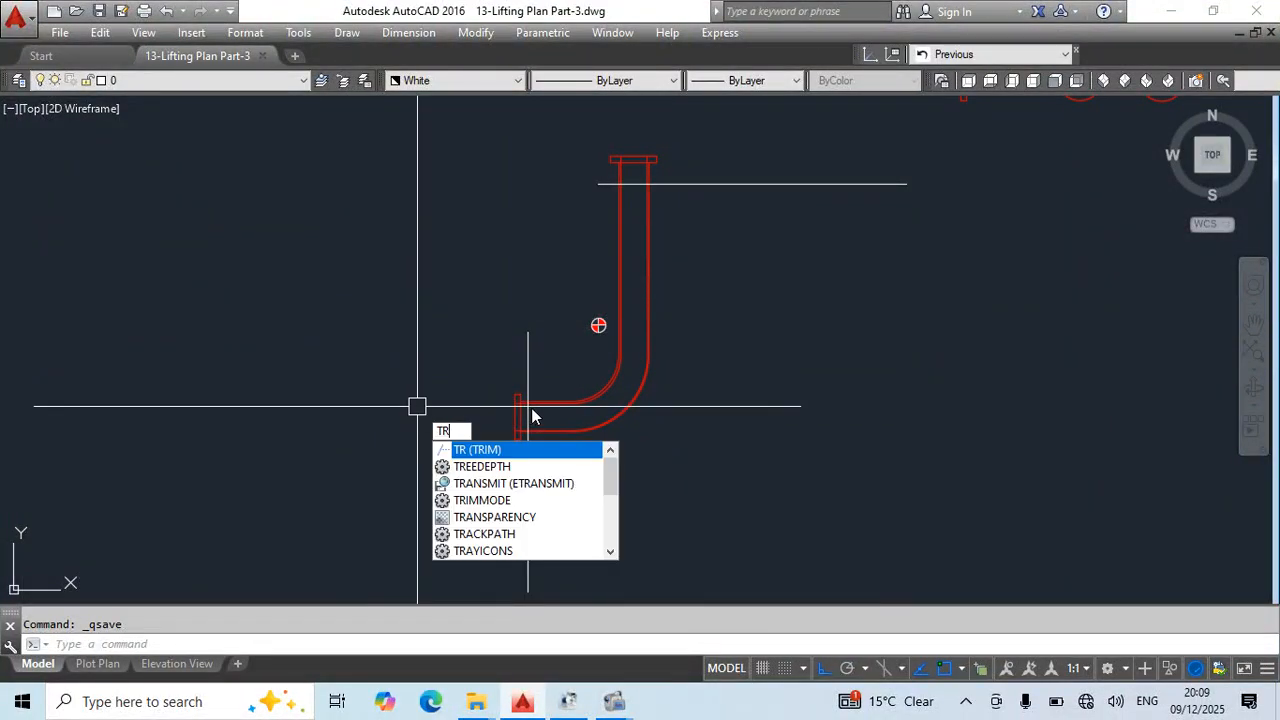
# - Trim both offset lines to the outer walls of the pipe so they only span its width near each flange
pyautogui.press('Return')
pyautogui.press('Return')
pyautogui.scroll(8, 580, 423)
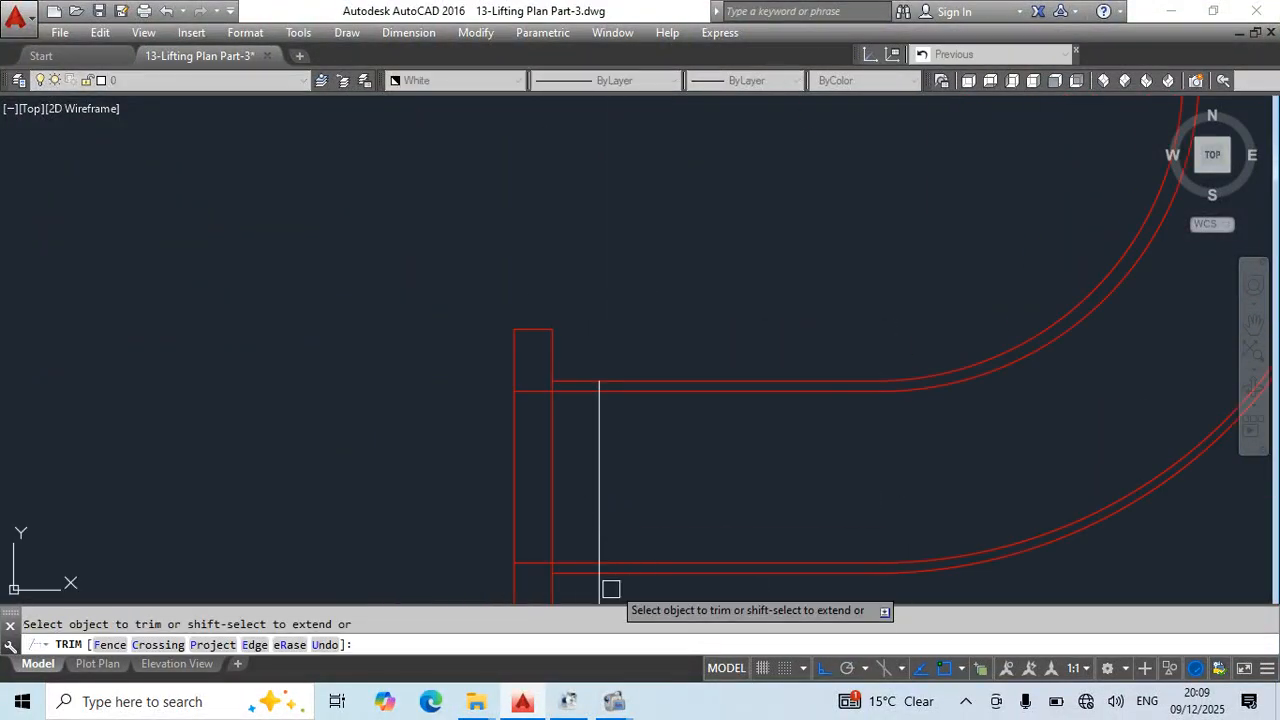
pyautogui.click(597, 593)
pyautogui.scroll(-6, 731, 343)
pyautogui.moveTo(827, 304); pyautogui.dragTo(610, 588, button='middle')
pyautogui.scroll(8, 620, 277)
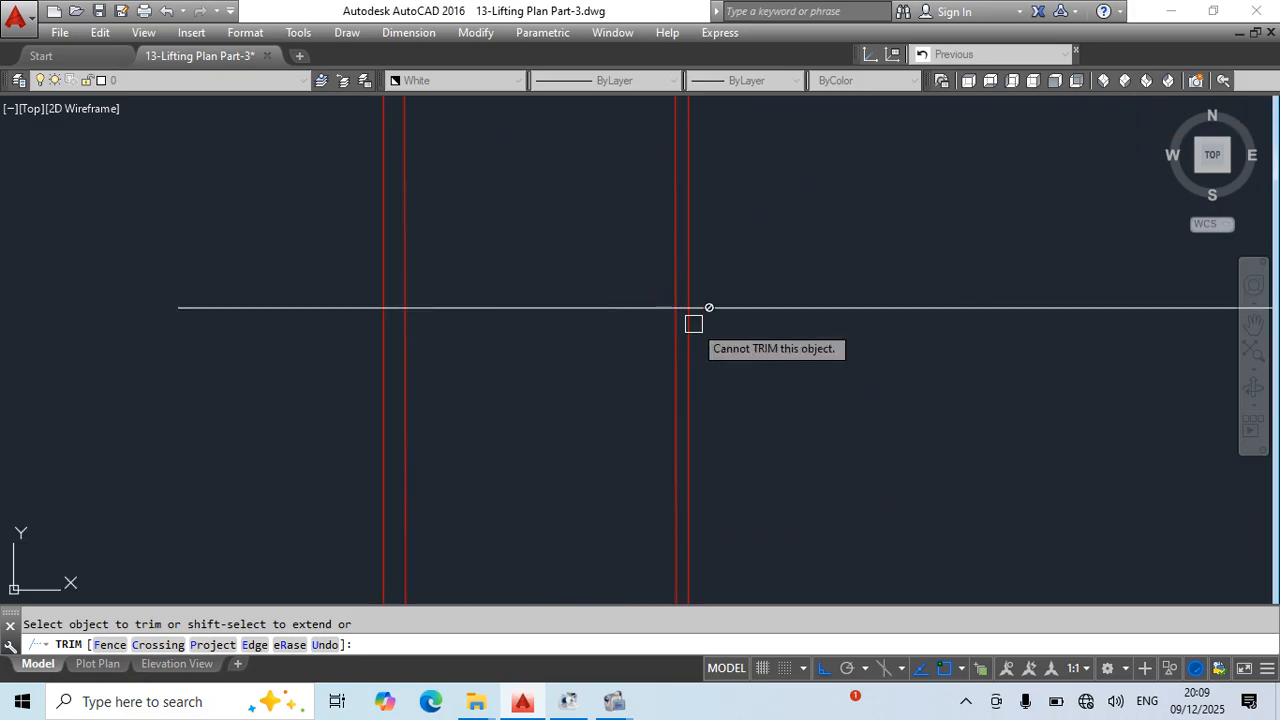
pyautogui.click(706, 308)
pyautogui.click(351, 311)
pyautogui.press('Escape')
# - Draw a polyline from the midpoint of the upper cross line to the centre-of-gravity symbol's centre and save the drawing
pyautogui.scroll(-2, 581, 406)
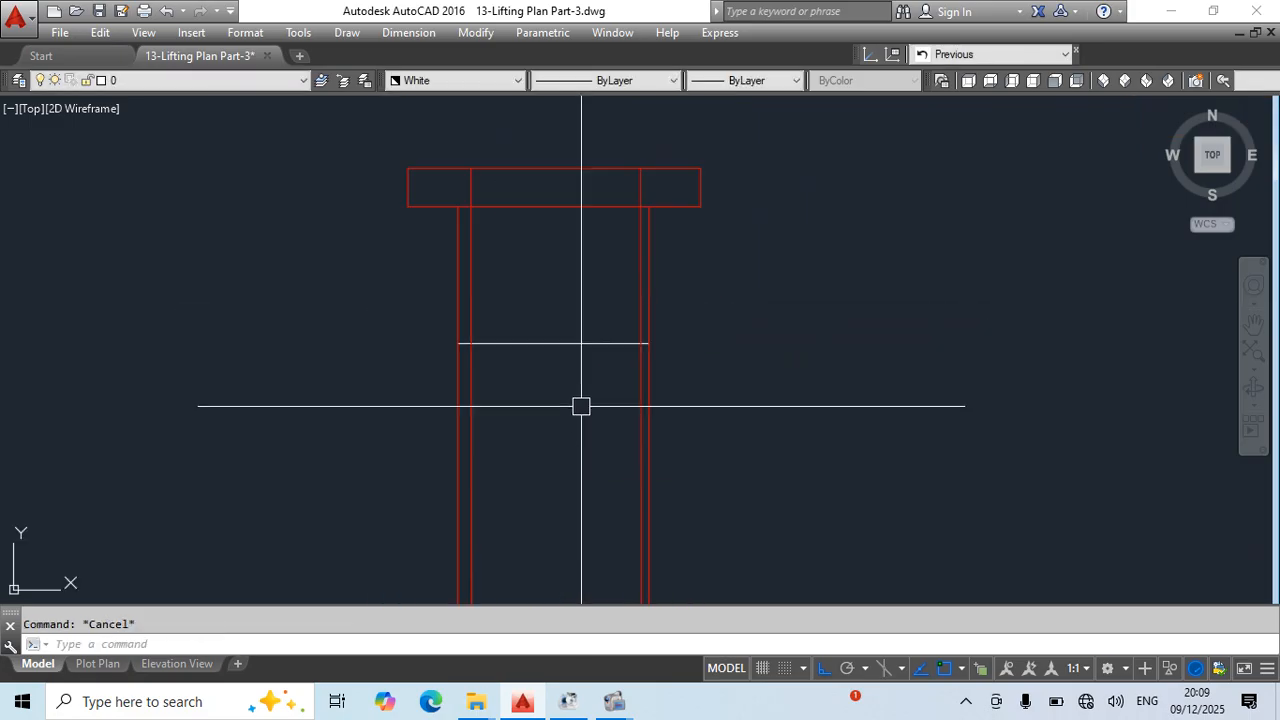
pyautogui.write('pl')
pyautogui.press('Return')
pyautogui.click(553, 343)
pyautogui.scroll(-3, 651, 437)
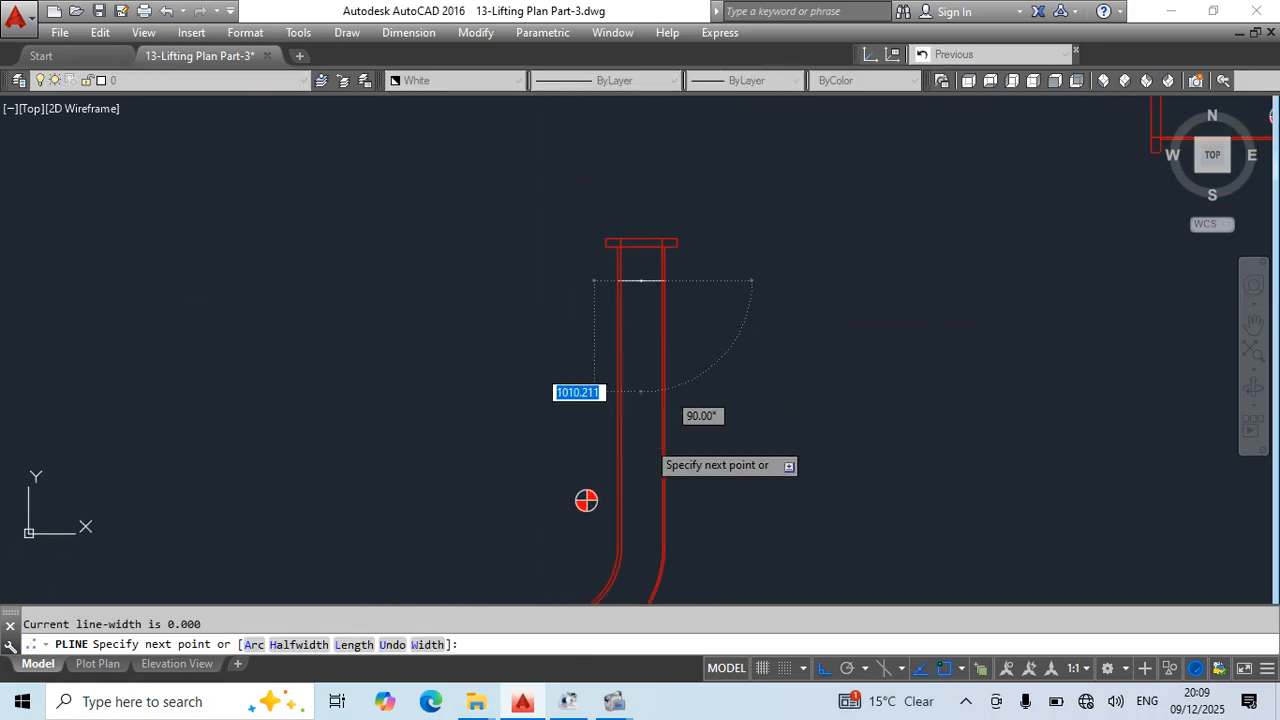
pyautogui.scroll(8, 598, 506)
pyautogui.click(517, 466)
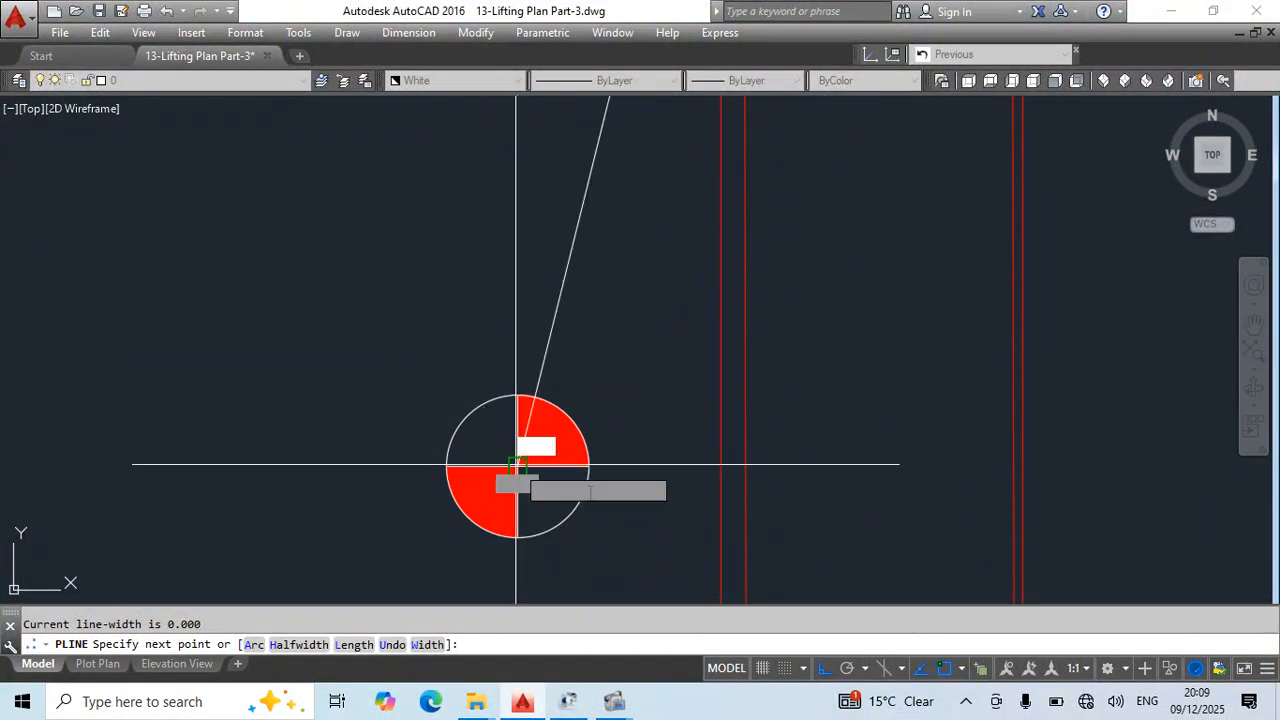
pyautogui.press('Escape')
pyautogui.scroll(-8, 598, 472)
pyautogui.moveTo(696, 470)
pyautogui.mouseDown(button='middle')
pyautogui.moveTo(770, 342)
pyautogui.moveTo(742, 453)
pyautogui.mouseUp(button='middle')
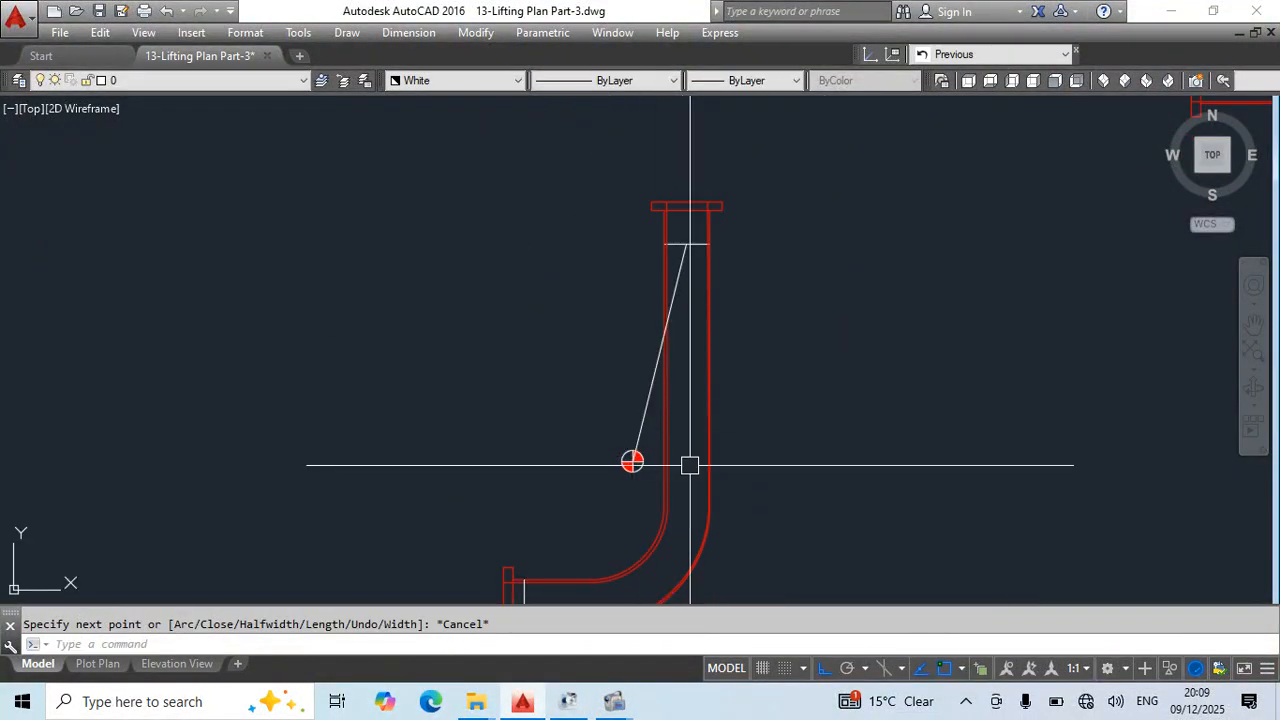
pyautogui.hotkey('ctrl', 's')
# - Draw a polyline from the centre-of-gravity symbol's centre to the midpoint of the cross line on the horizontal leg
pyautogui.moveTo(640, 471); pyautogui.dragTo(707, 355, button='middle')
pyautogui.write('p')
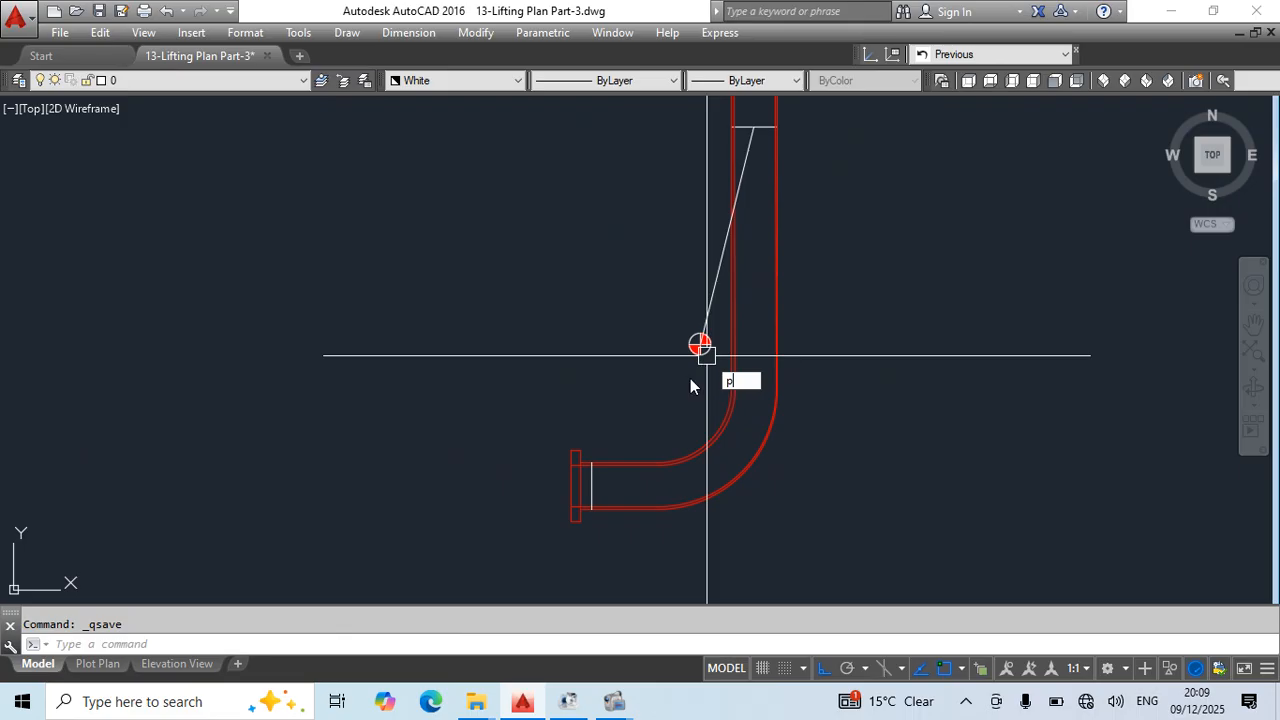
pyautogui.write('l')
pyautogui.press('Return')
pyautogui.scroll(7, 684, 354)
pyautogui.click(749, 317)
pyautogui.scroll(-7, 595, 438)
pyautogui.moveTo(598, 483); pyautogui.dragTo(668, 352, button='middle')
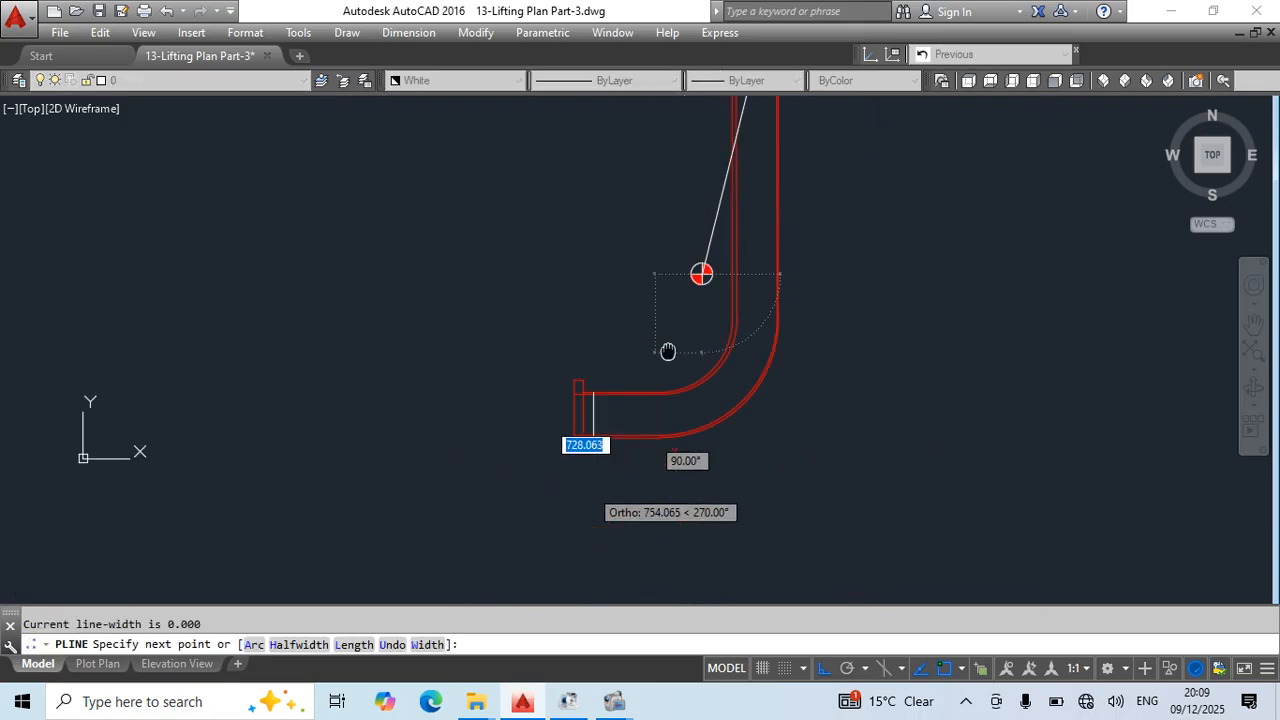
pyautogui.scroll(6, 620, 405)
pyautogui.click(593, 415)
pyautogui.press('Escape')
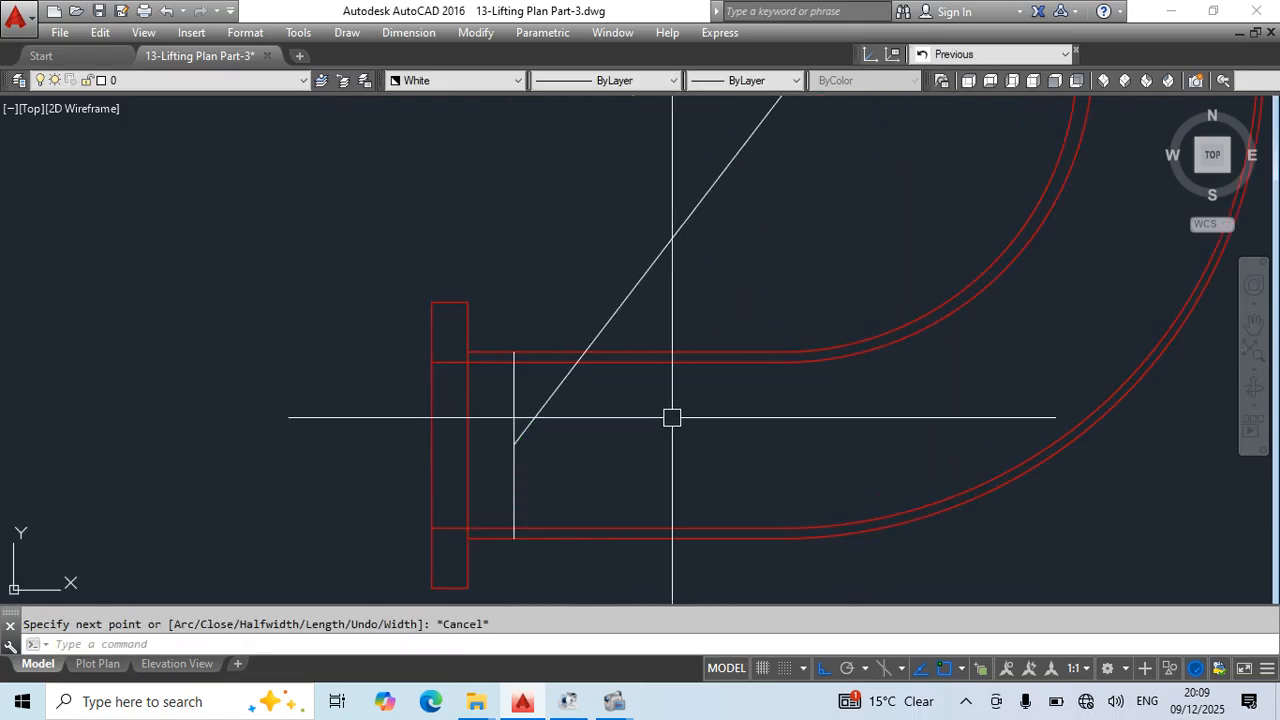
# - Change the color of the lower sling polyline and the horizontal leg's cross line to Blue
pyautogui.scroll(-5, 672, 417)
pyautogui.moveTo(752, 110); pyautogui.dragTo(722, 230, button='middle')
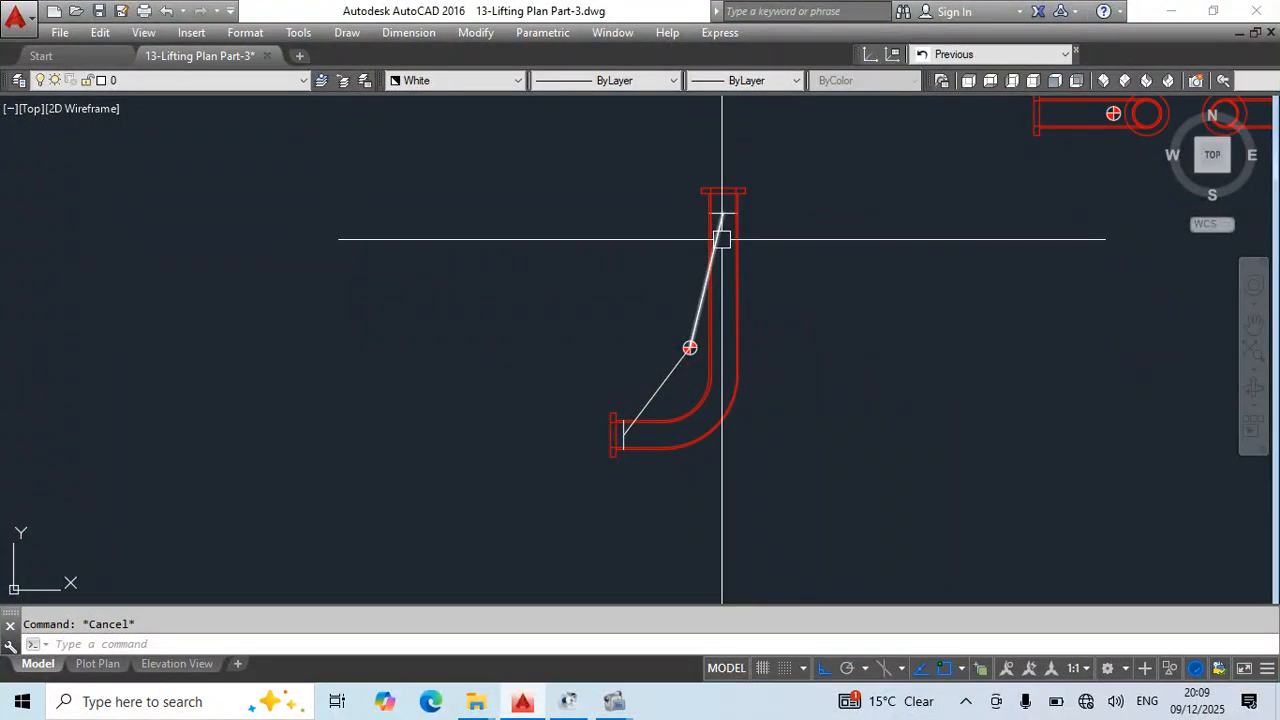
pyautogui.scroll(5, 668, 395)
pyautogui.click(681, 405)
pyautogui.click(580, 338)
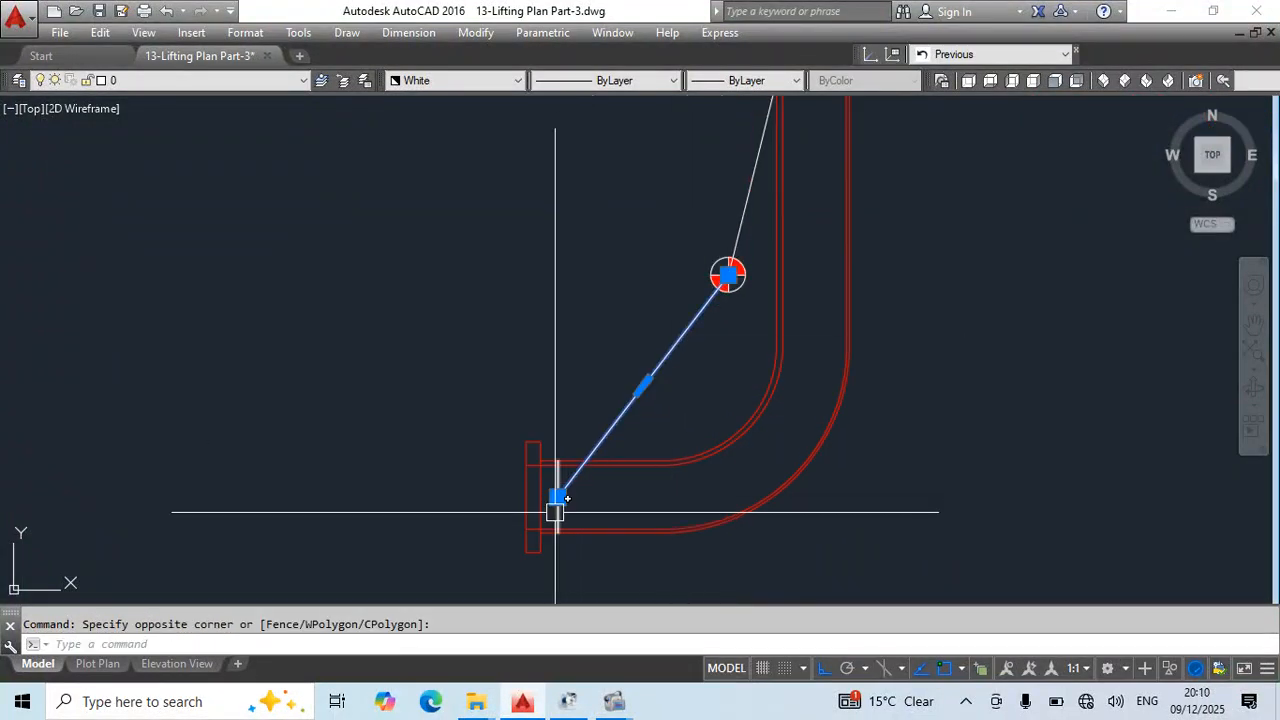
pyautogui.scroll(3, 556, 512)
pyautogui.click(561, 514)
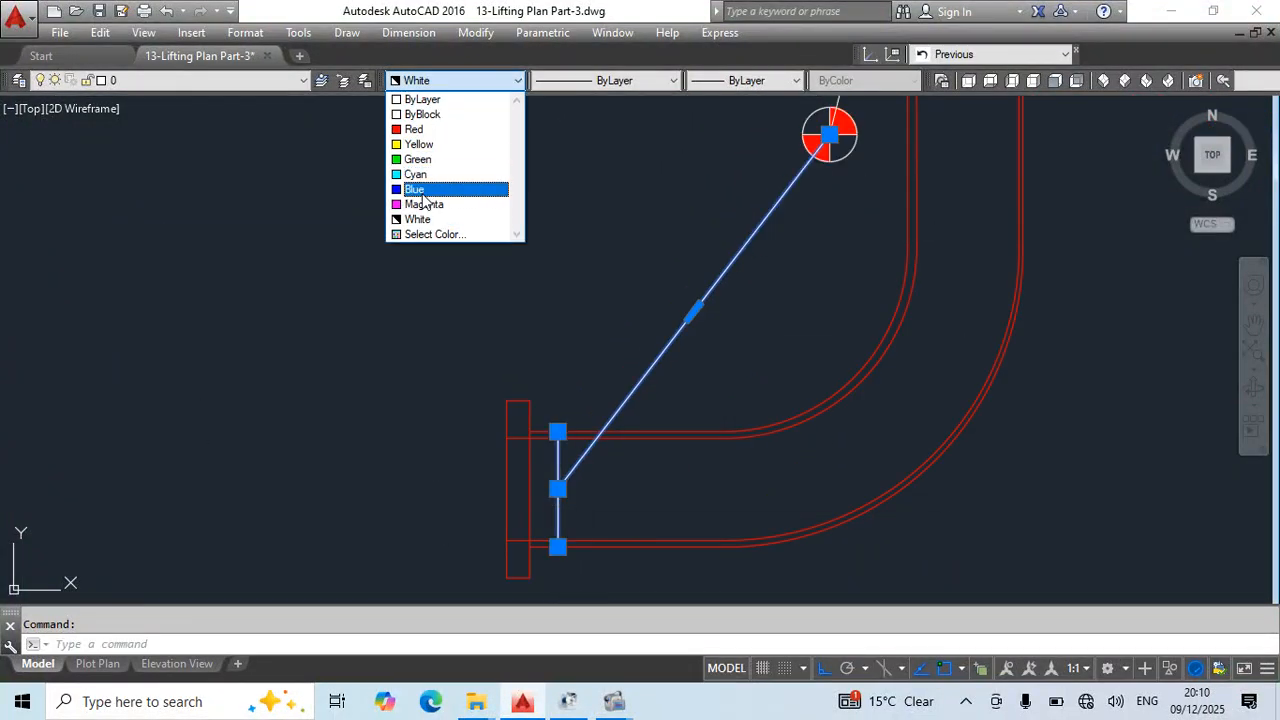
pyautogui.click(424, 189)
pyautogui.press('Escape')
# - Change the color of the upper sling polyline and the vertical pipe's cross line to Magenta, and save the drawing
pyautogui.scroll(-3, 637, 394)
pyautogui.scroll(5, 714, 271)
pyautogui.click(757, 253)
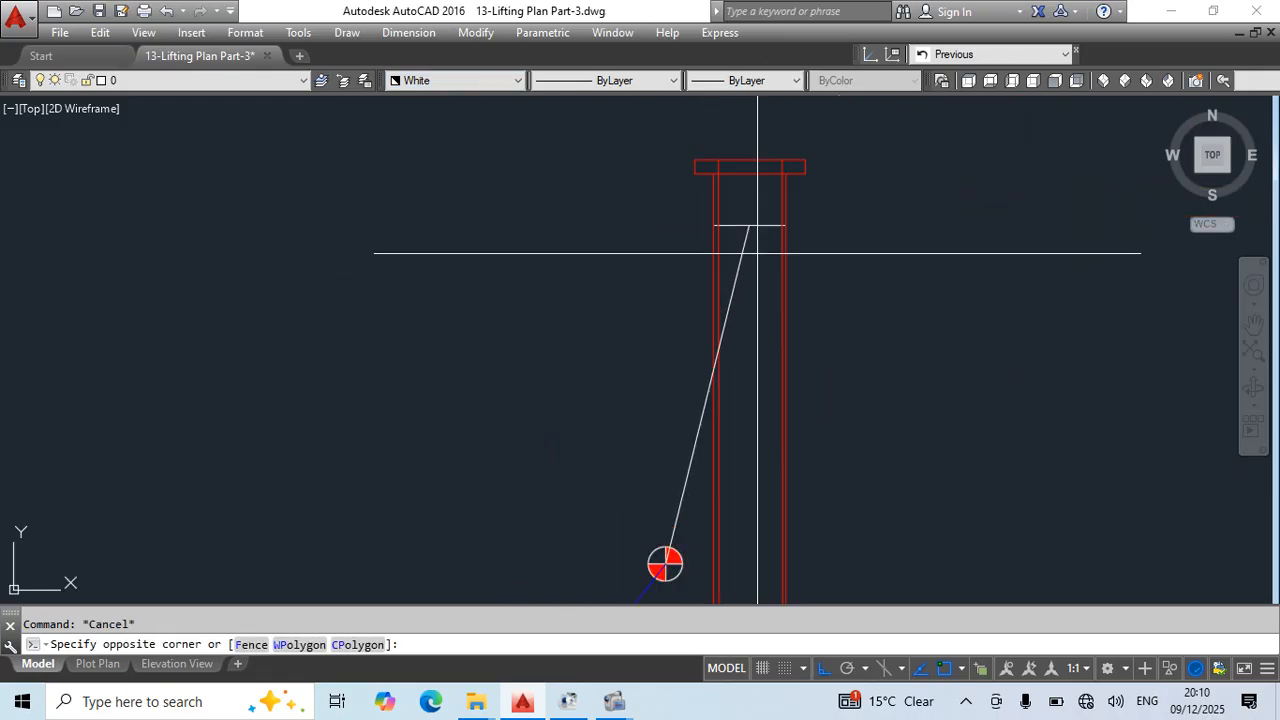
pyautogui.click(551, 215)
pyautogui.click(455, 80)
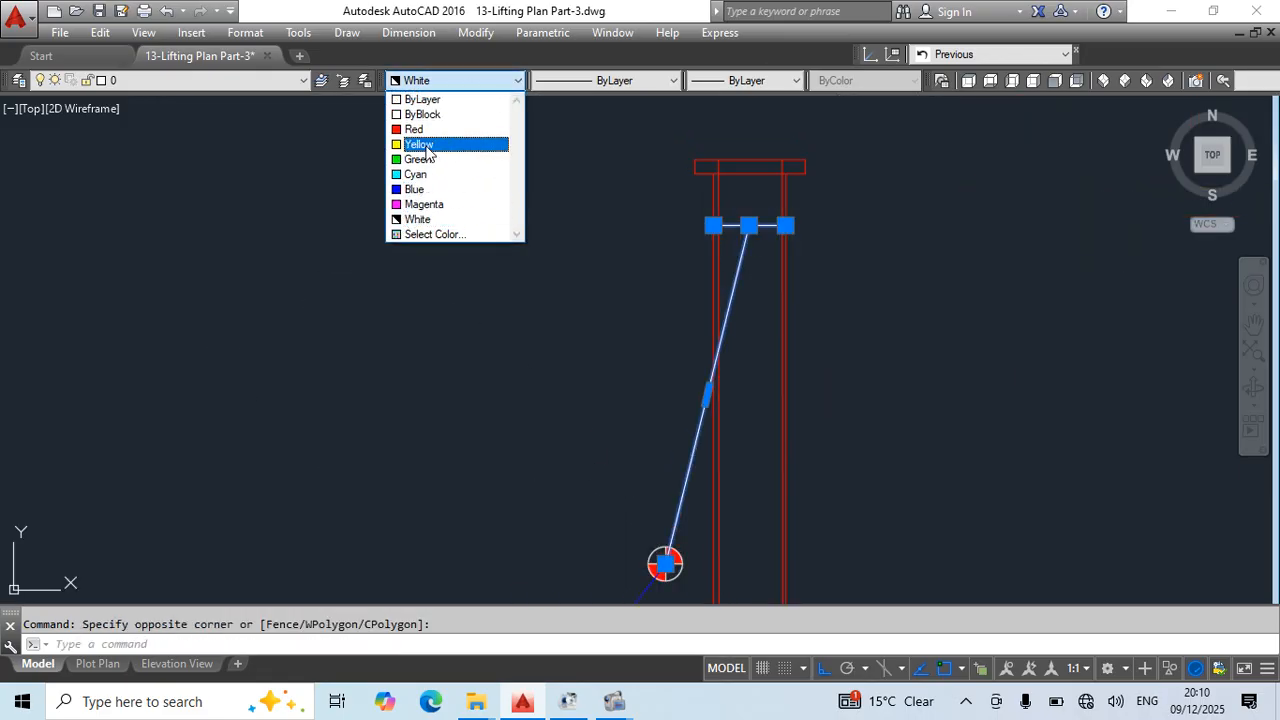
pyautogui.click(439, 161)
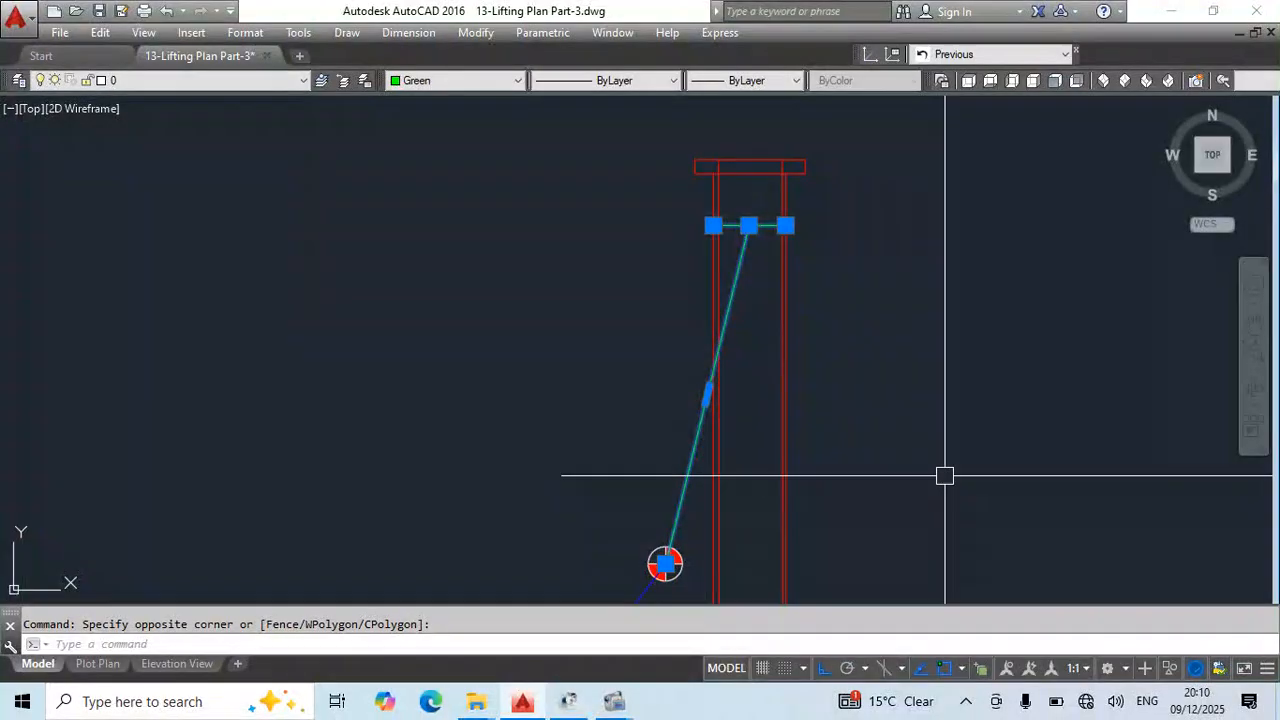
pyautogui.click(447, 81)
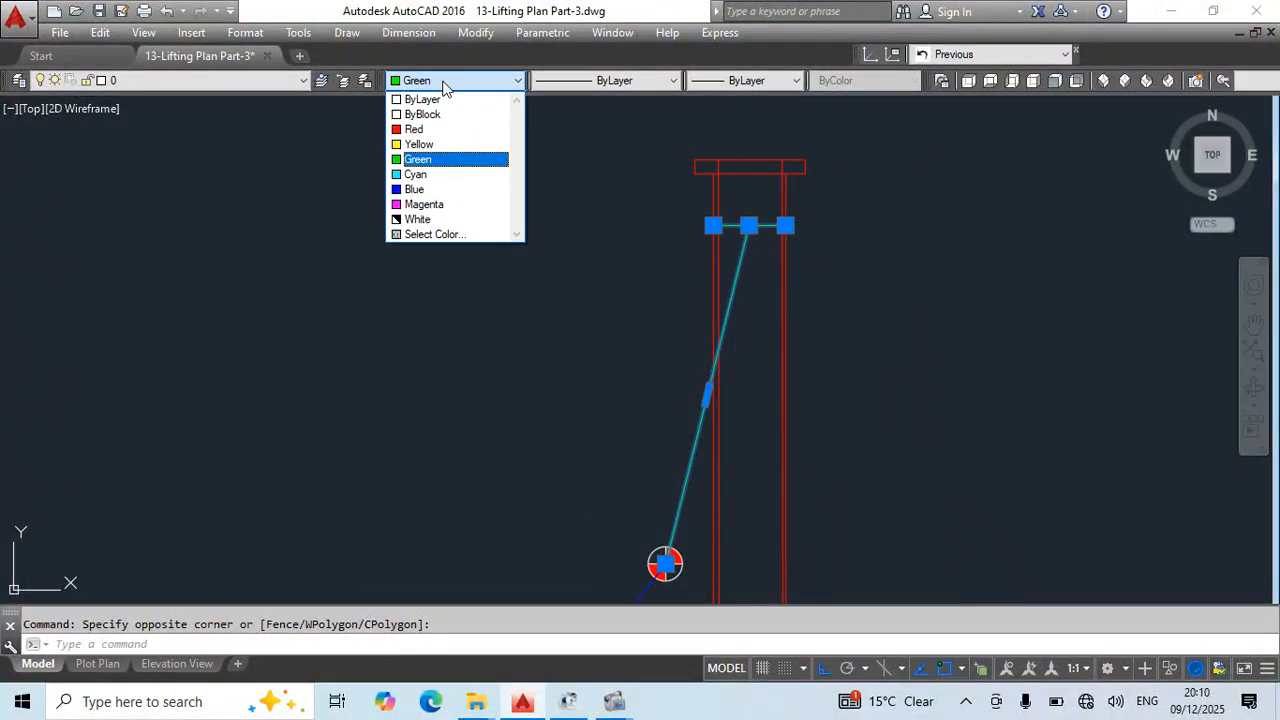
pyautogui.click(425, 205)
pyautogui.press('Escape')
pyautogui.scroll(-4, 837, 366)
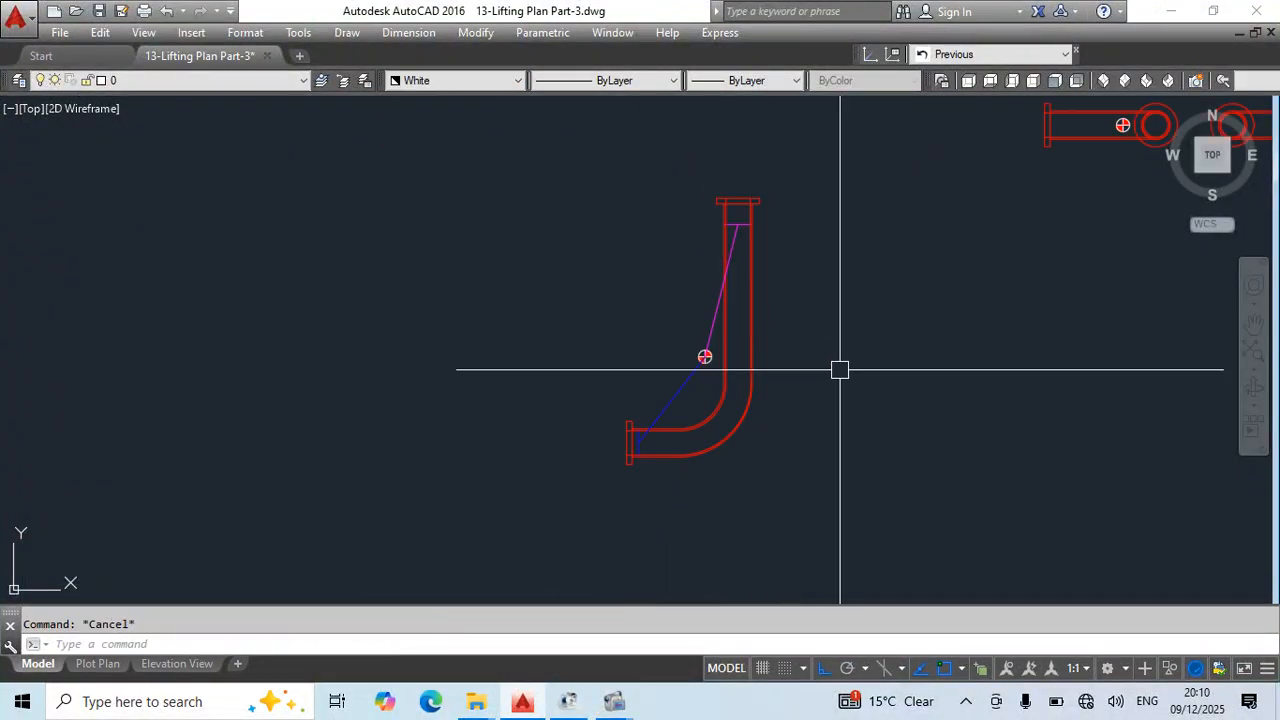
pyautogui.hotkey('ctrl', 's')
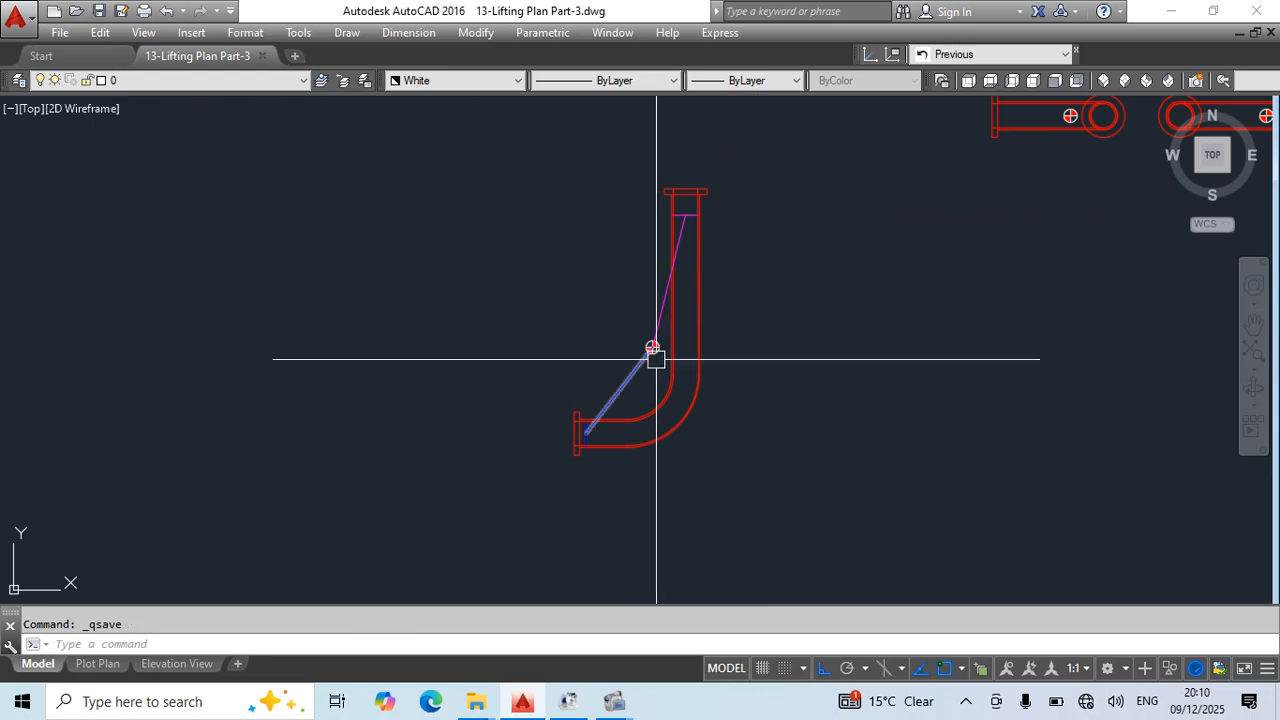
# - Draw a horizontal polyline from the centre-of-gravity symbol's centre to the vertical pipe's far outer wall and save the drawing
pyautogui.scroll(4, 820, 362)
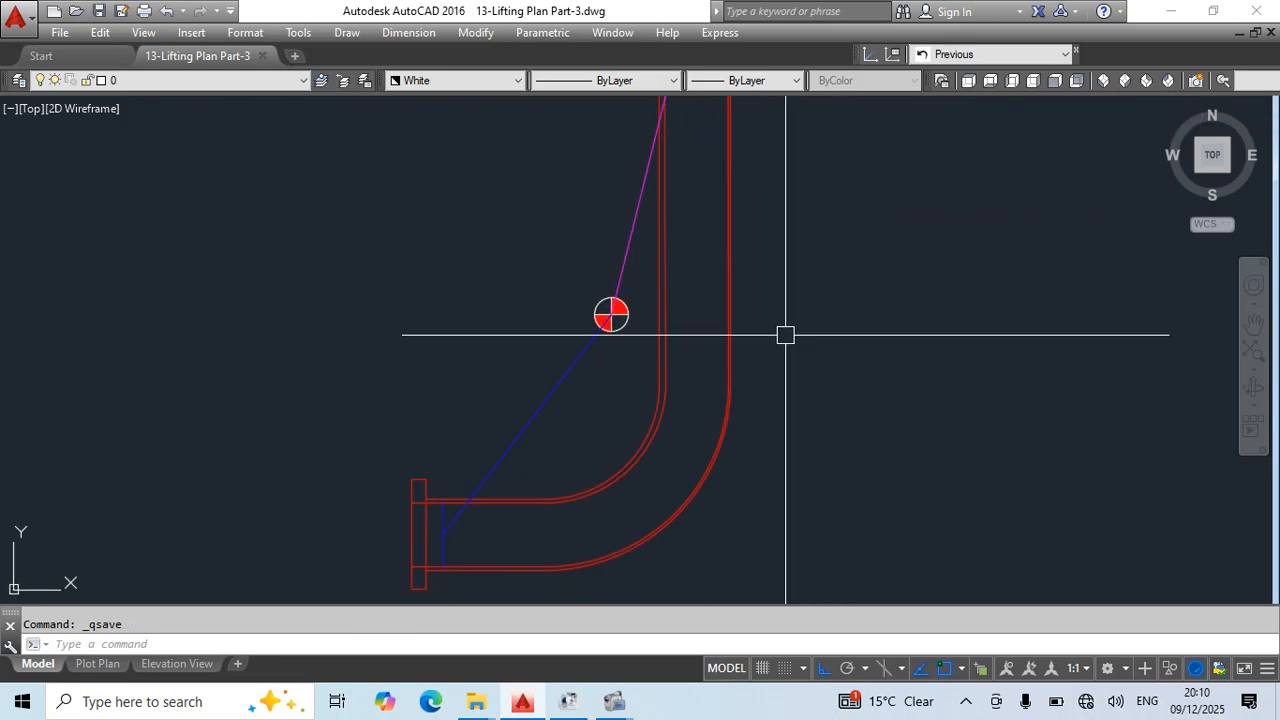
pyautogui.scroll(-2, 786, 334)
pyautogui.moveTo(824, 360); pyautogui.dragTo(721, 389, button='middle')
pyautogui.write('pl')
pyautogui.press('Return')
pyautogui.scroll(3, 571, 345)
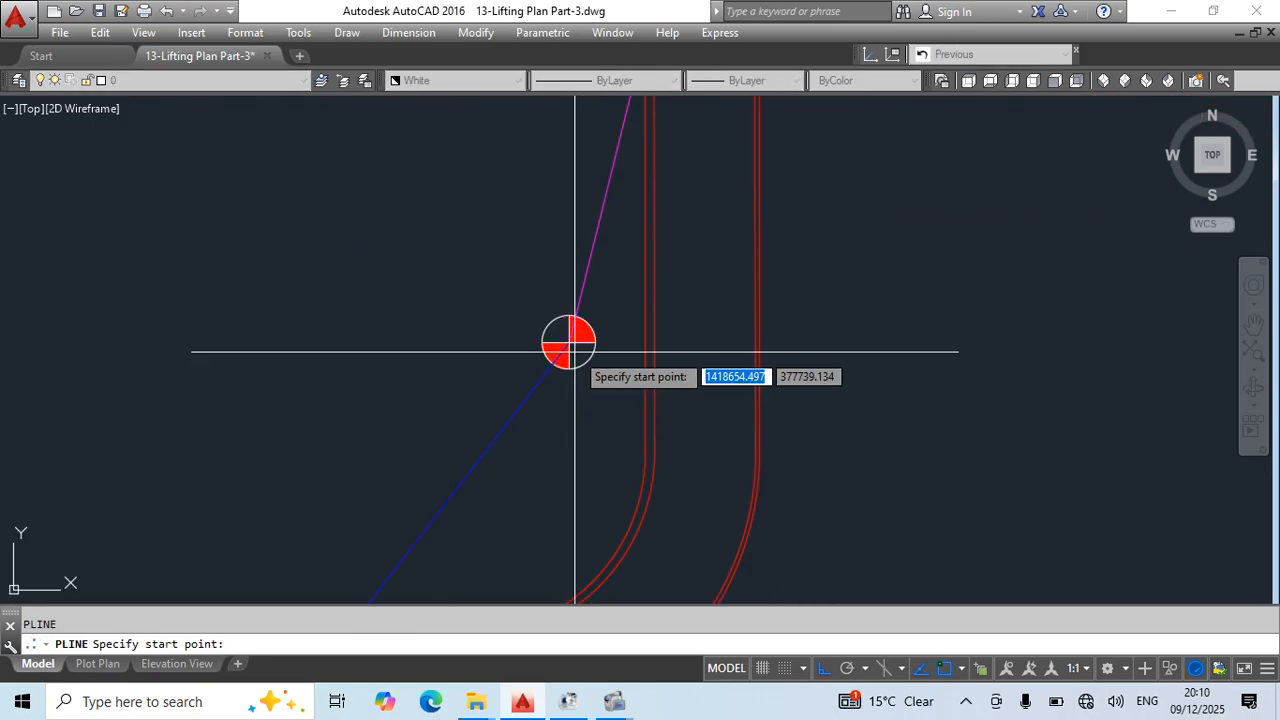
pyautogui.click(568, 342)
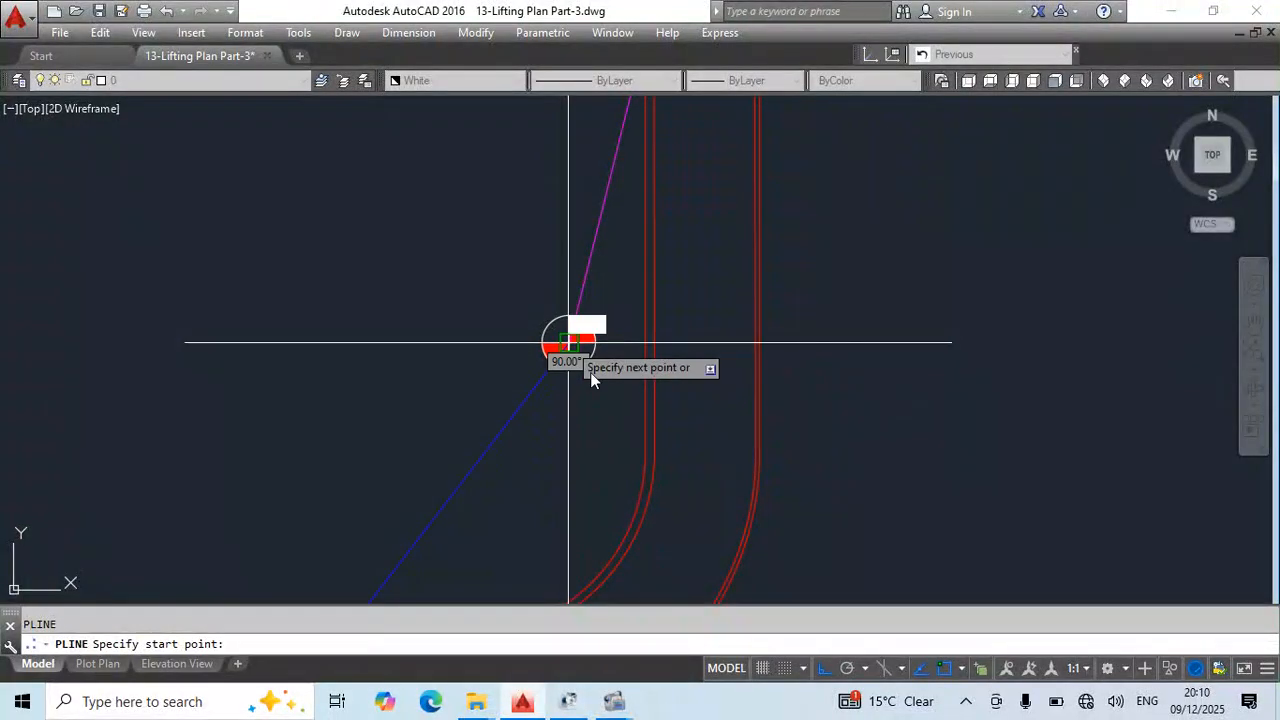
pyautogui.click(758, 342)
pyautogui.press('Escape')
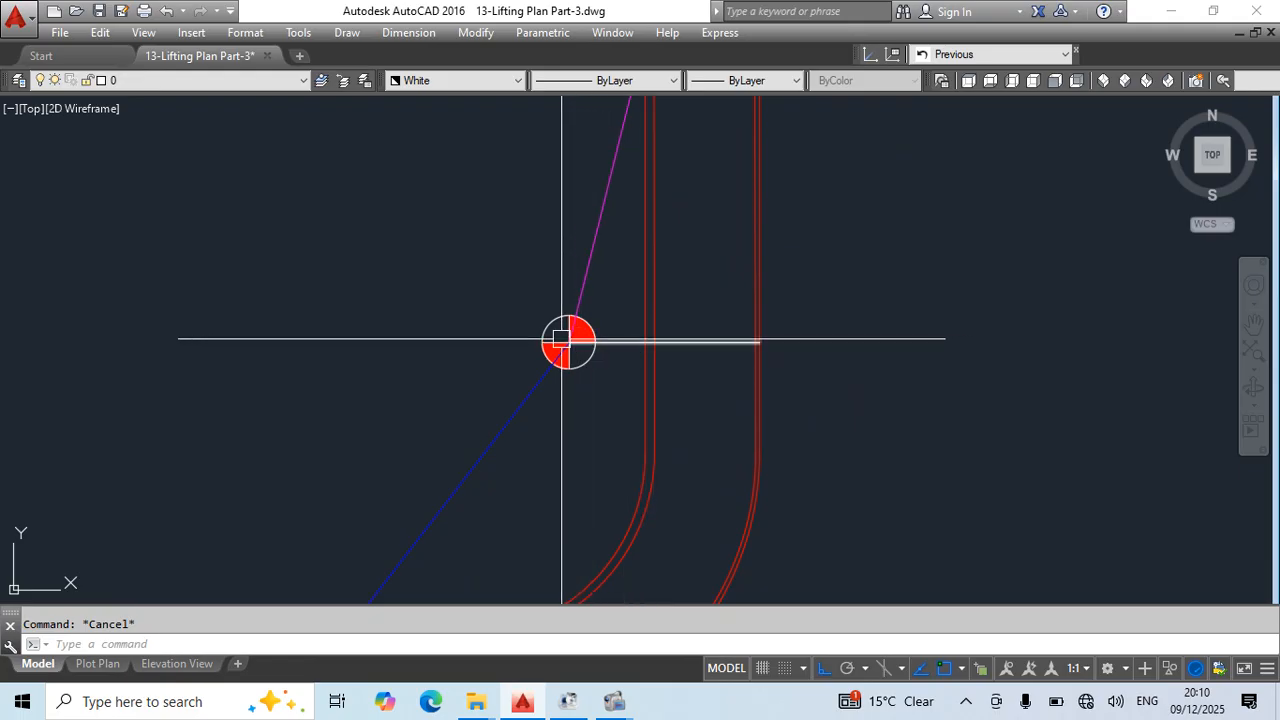
pyautogui.scroll(-2, 785, 430)
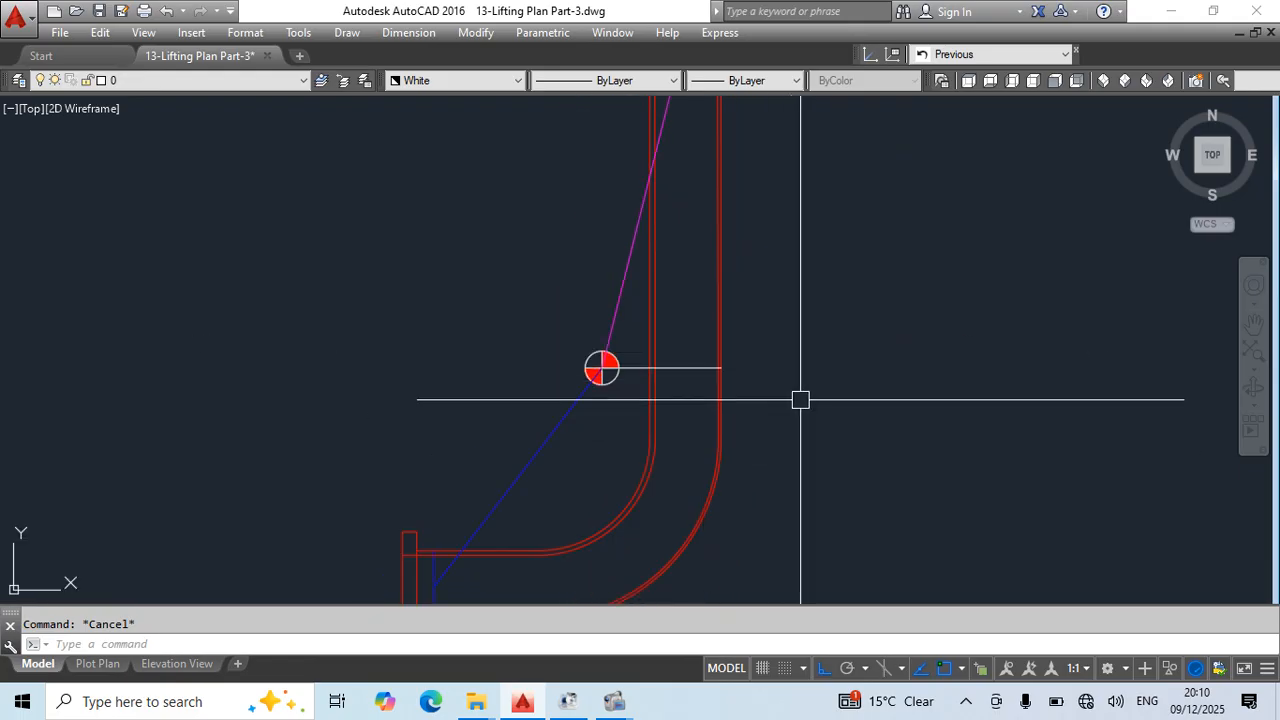
pyautogui.hotkey('ctrl', 's')
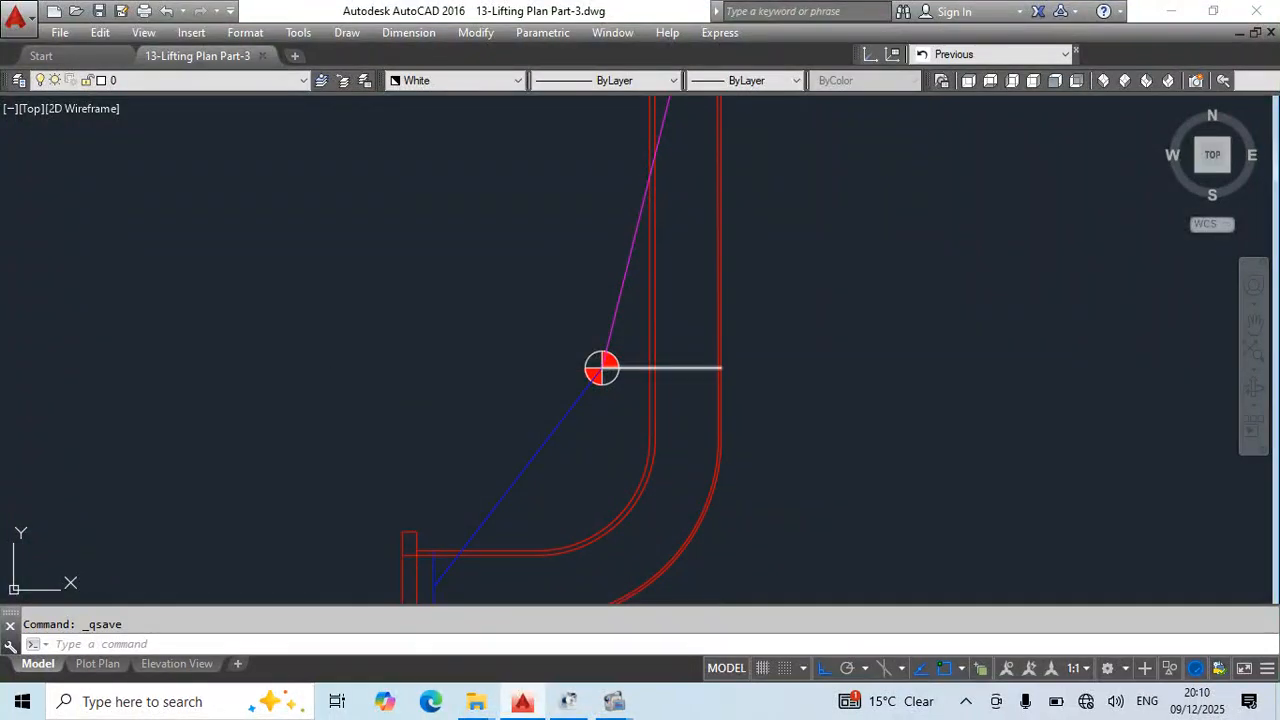
# - Draw a line across the elbow bend from its outer wall to its inner wall
pyautogui.scroll(-5, 846, 349)
pyautogui.scroll(1, 703, 326)
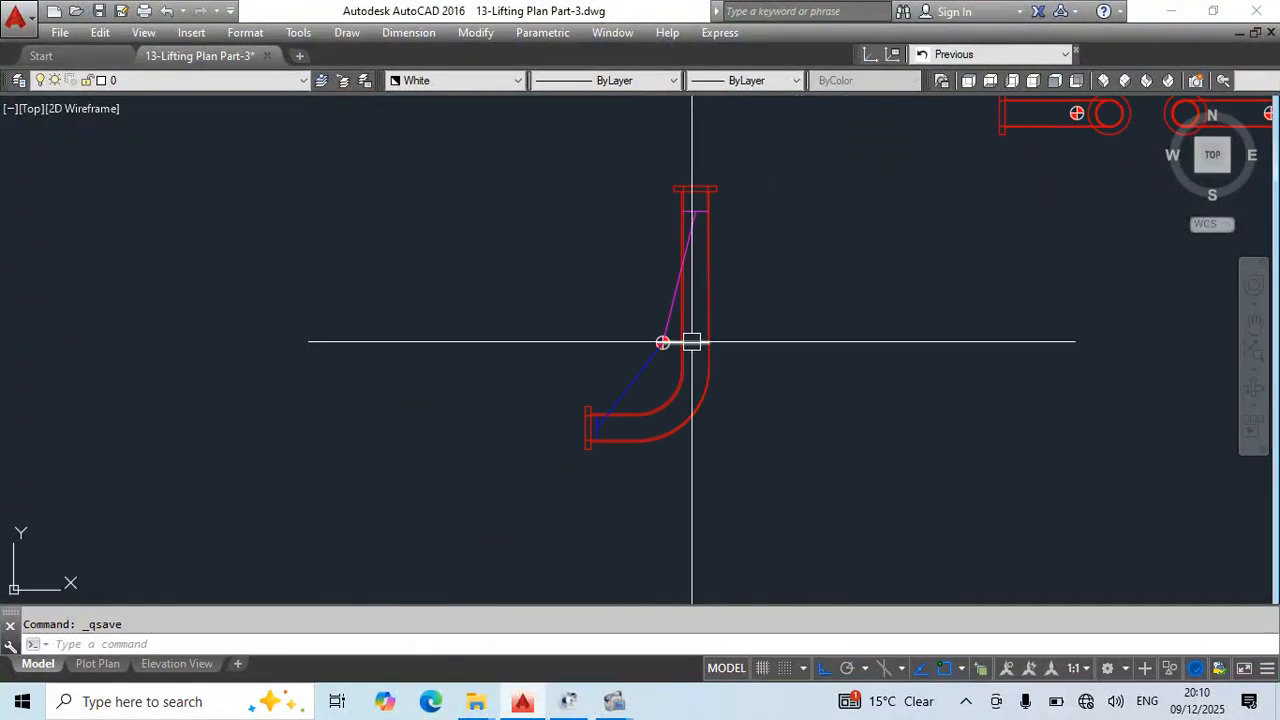
pyautogui.scroll(3, 692, 342)
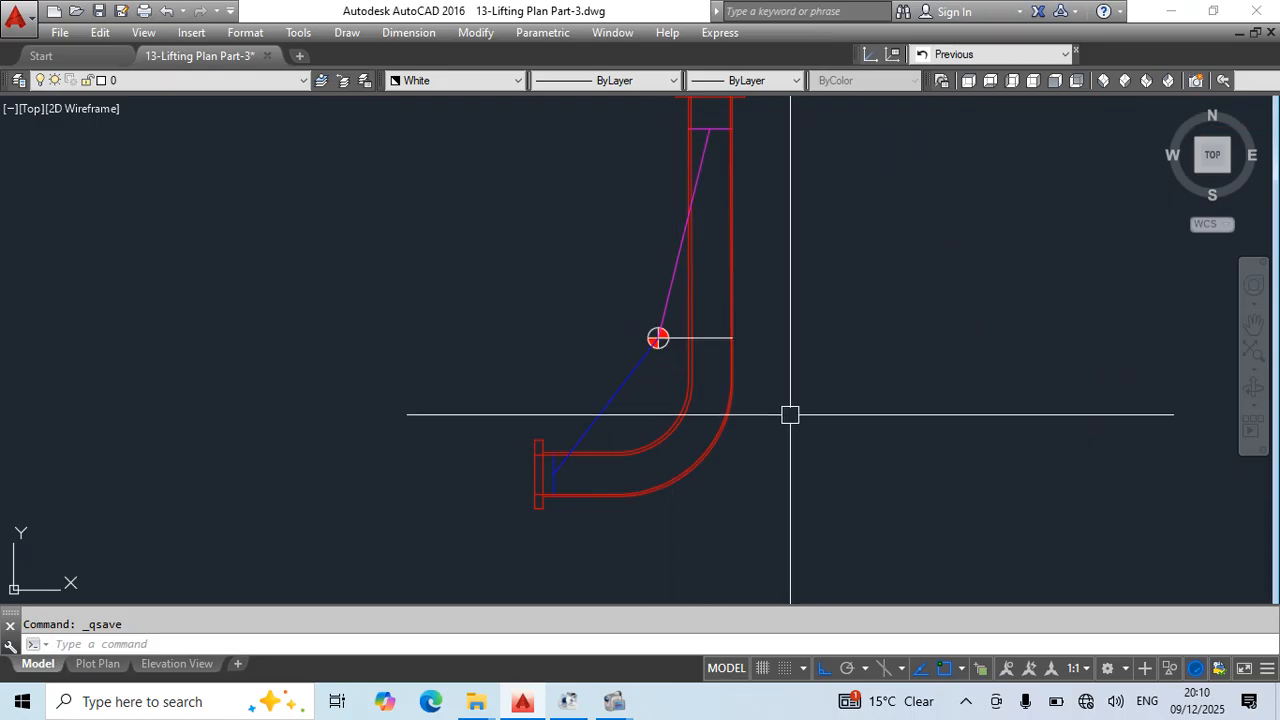
pyautogui.write('l')
pyautogui.press('Return')
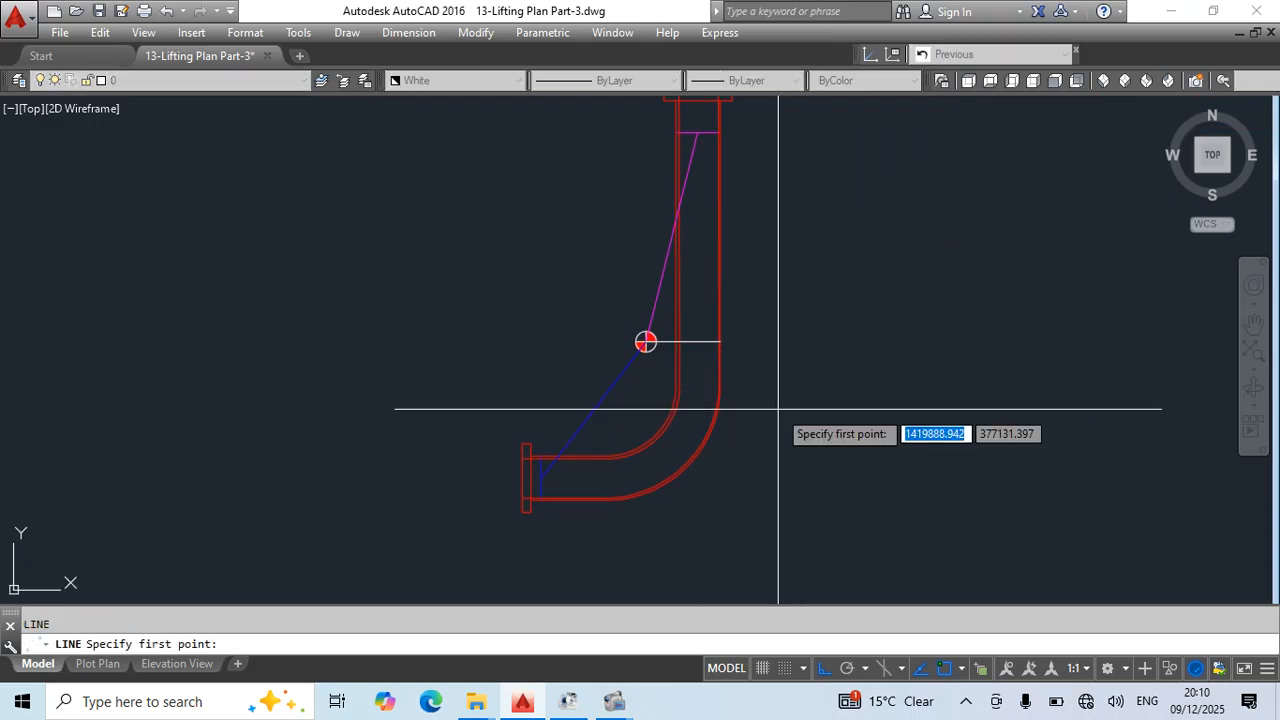
pyautogui.moveTo(777, 409); pyautogui.dragTo(749, 416, button='middle')
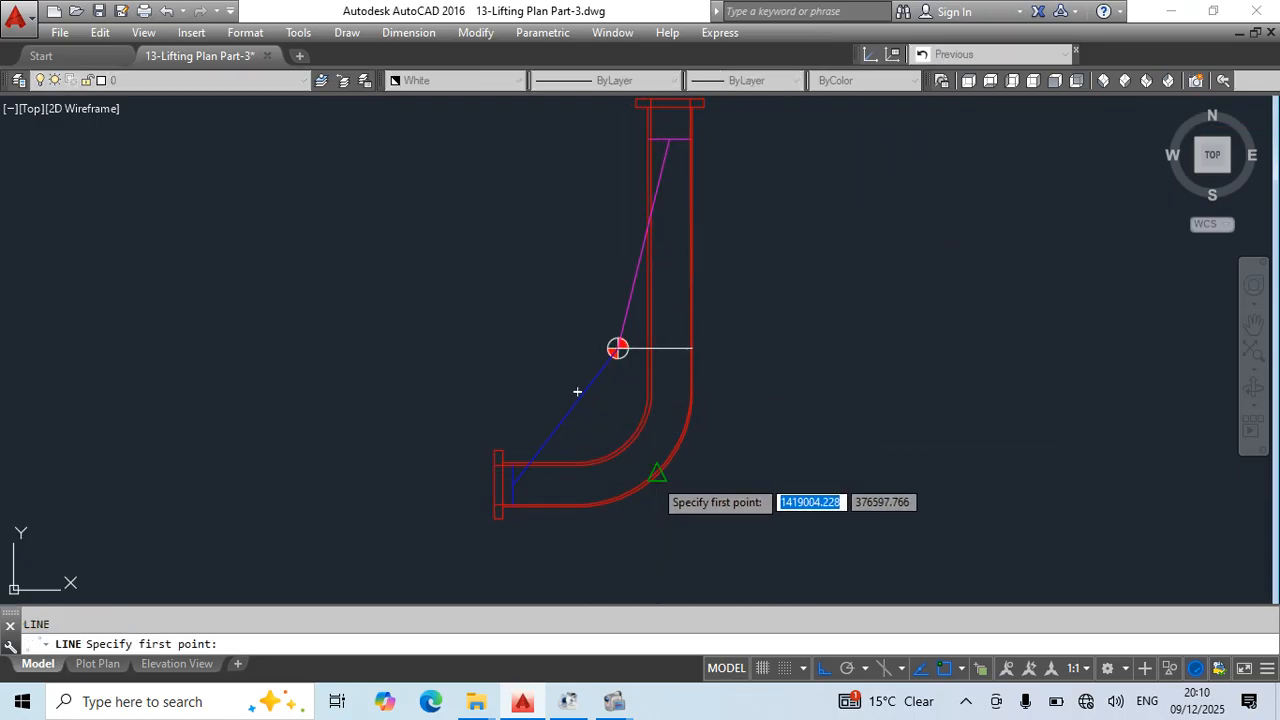
pyautogui.click(656, 467)
pyautogui.press('Escape')
pyautogui.scroll(2, 660, 452)
pyautogui.press('Return')
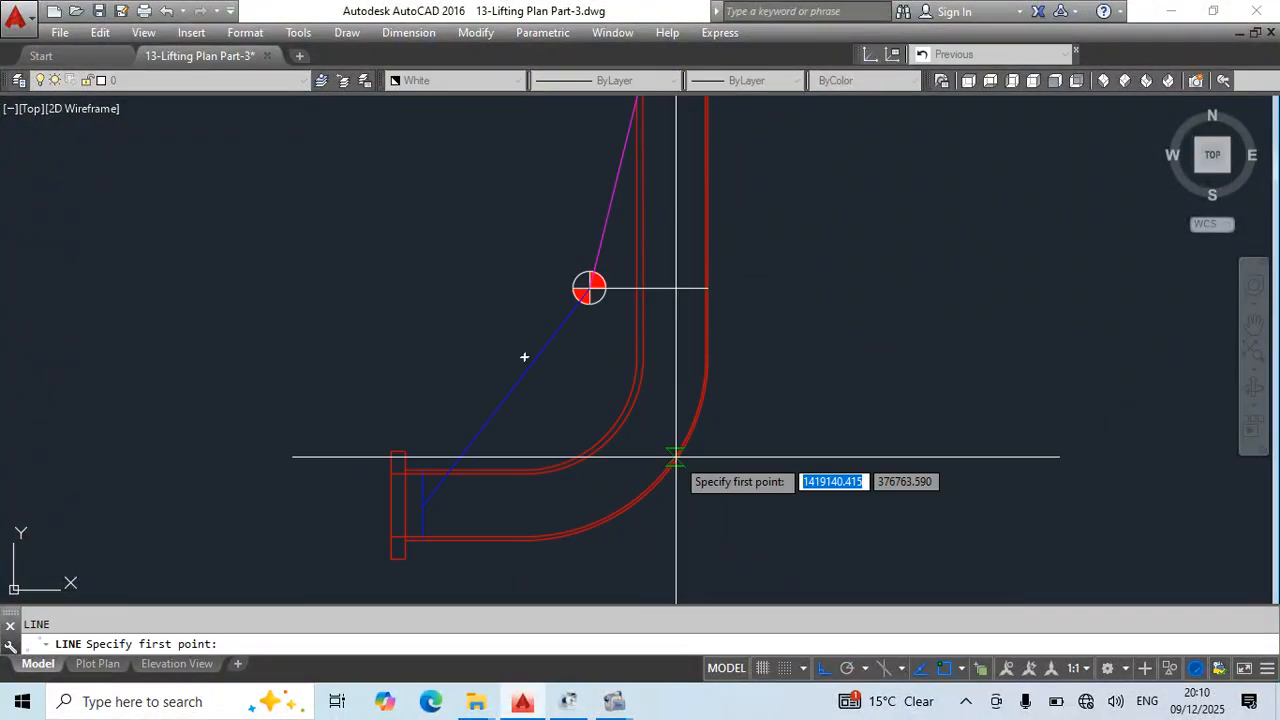
pyautogui.click(676, 456)
pyautogui.press('Escape')
pyautogui.scroll(4, 638, 441)
# - Stretch both ends of the elbow's cross line along the inner and outer walls to adjust its angle across the bend
pyautogui.click(641, 445)
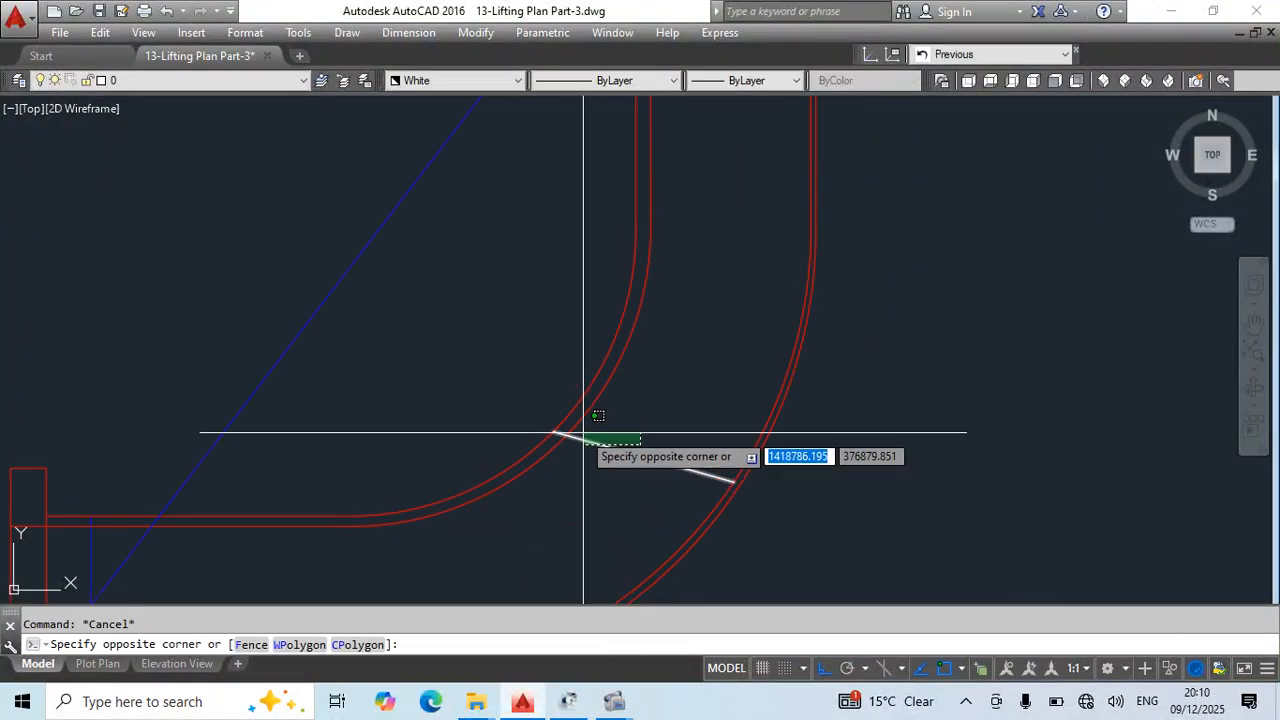
pyautogui.click(602, 448)
pyautogui.click(554, 432)
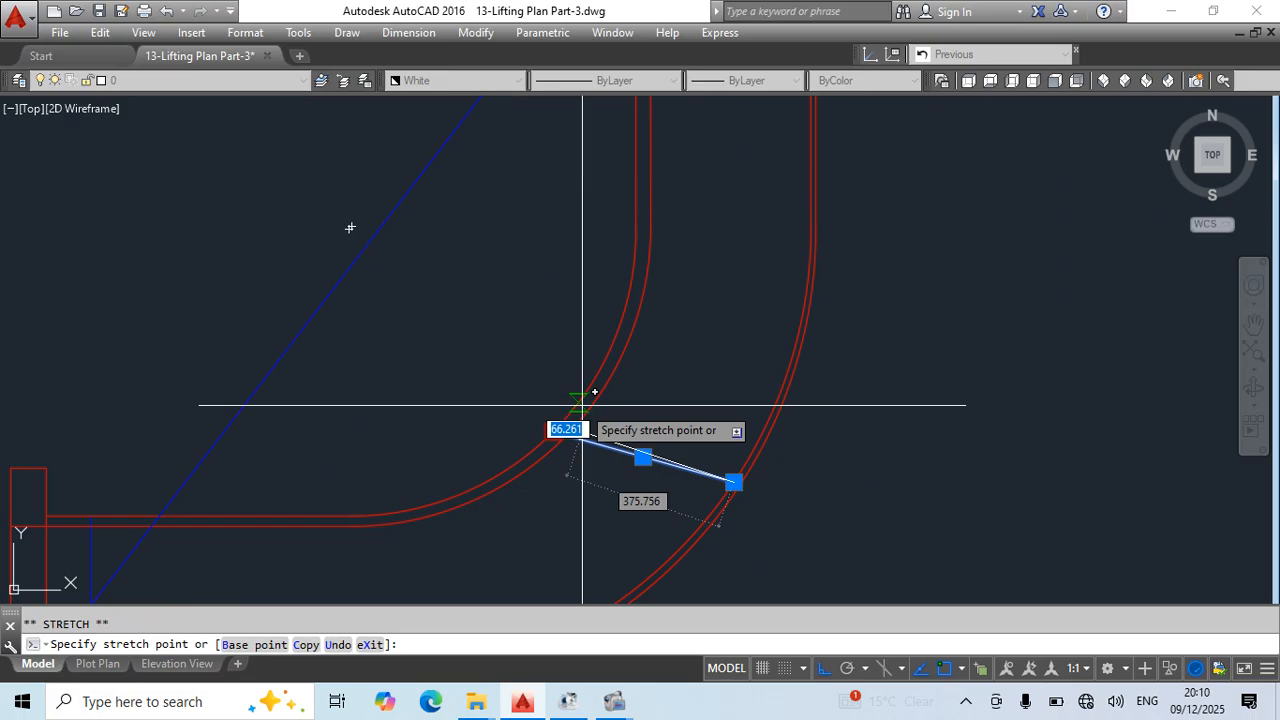
pyautogui.press('Escape')
pyautogui.scroll(-4, 698, 430)
pyautogui.click(698, 430)
pyautogui.scroll(4, 699, 438)
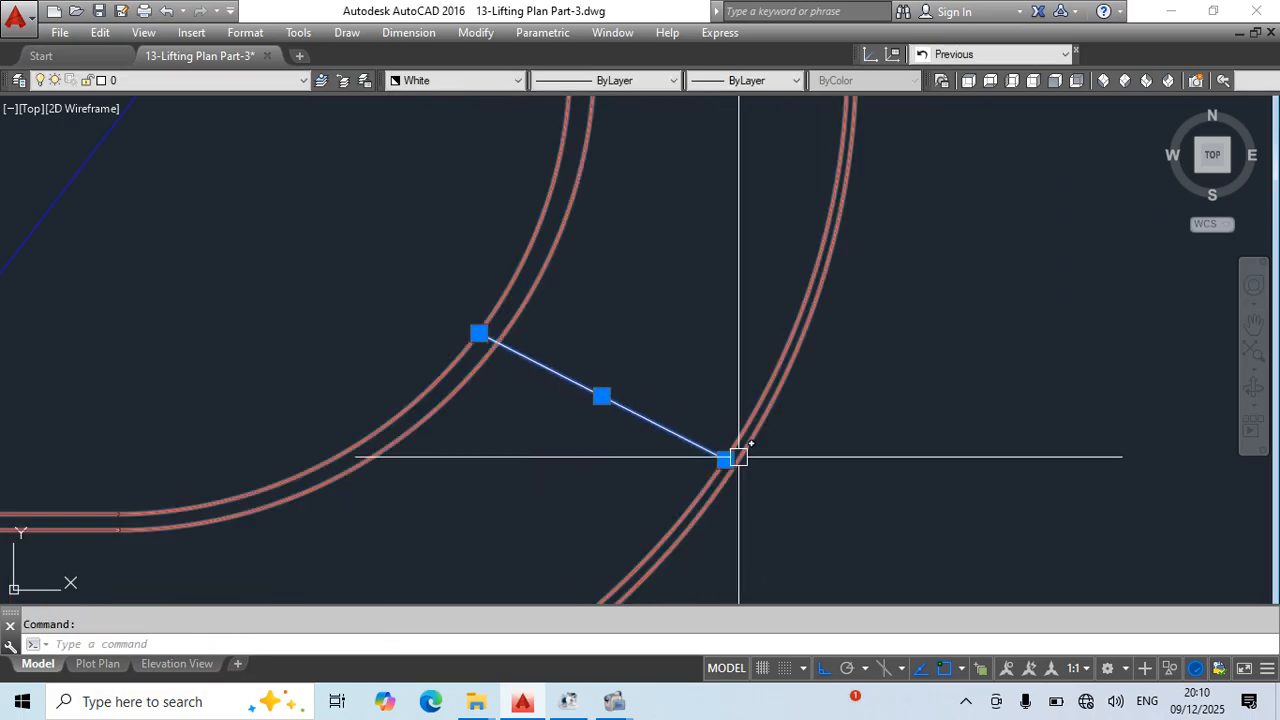
pyautogui.click(727, 458)
pyautogui.click(716, 492)
pyautogui.press('Escape')
pyautogui.scroll(-3, 774, 451)
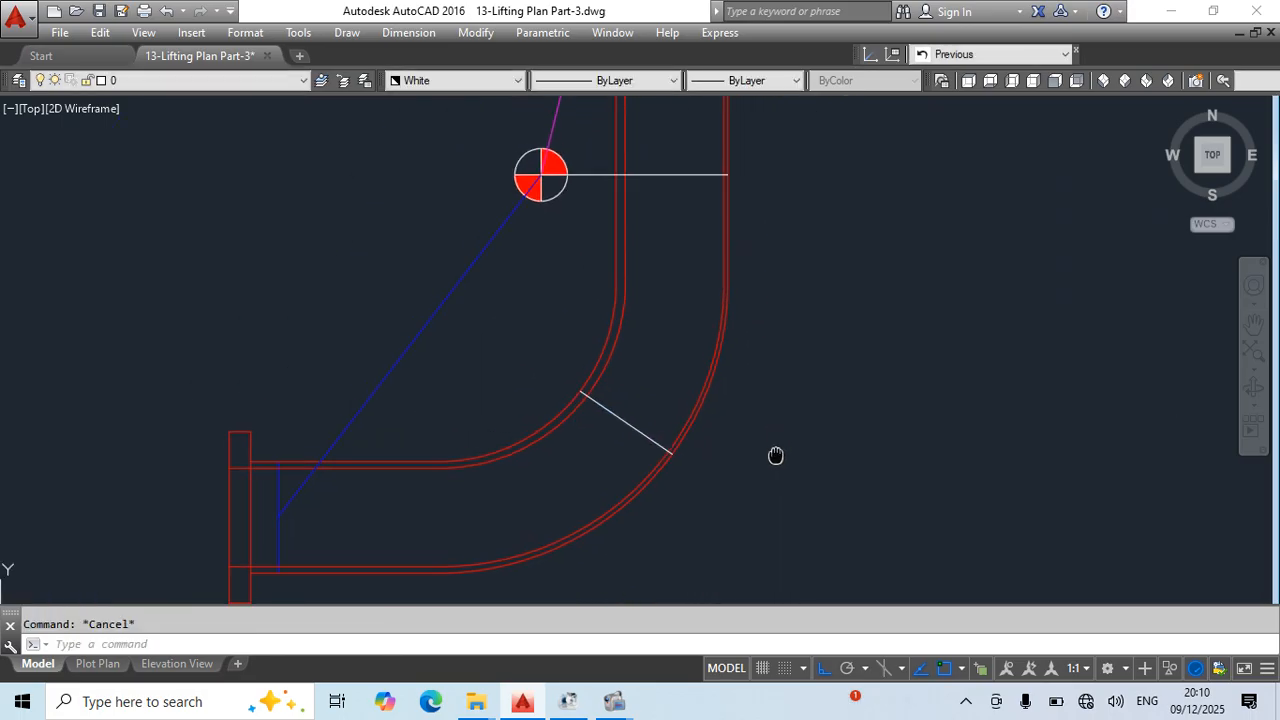
# - Draw a polyline from the midpoint of the elbow's cross line to the centre of the centre-of-gravity symbol
pyautogui.write('pl')
pyautogui.press('Return')
pyautogui.click(627, 423)
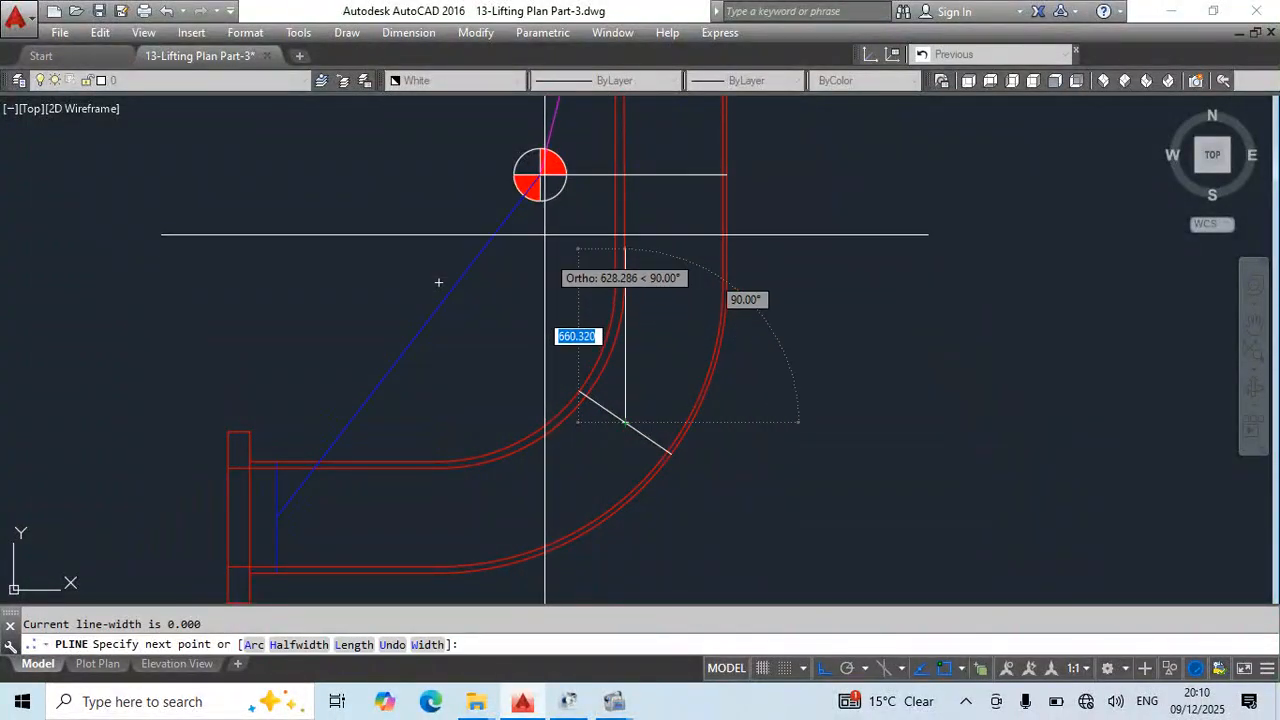
pyautogui.click(540, 174)
pyautogui.press('Escape')
# - Erase the horizontal polyline between the centre-of-gravity symbol and the vertical pipe's outer wall, and save the drawing
pyautogui.scroll(-2, 674, 240)
pyautogui.scroll(-2, 674, 240)
pyautogui.moveTo(674, 240); pyautogui.dragTo(667, 310, button='middle')
pyautogui.click(668, 285)
pyautogui.write('e')
pyautogui.press('Return')
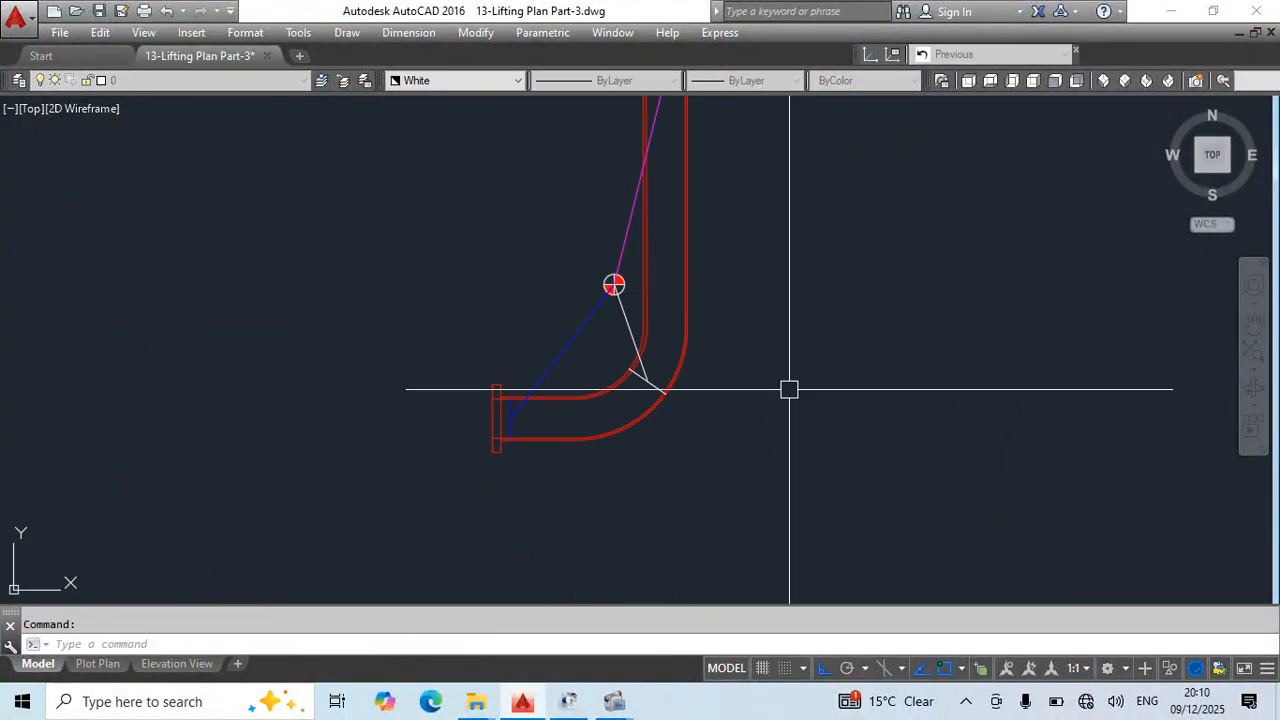
pyautogui.moveTo(791, 389); pyautogui.dragTo(675, 540, button='middle')
pyautogui.press('Escape')
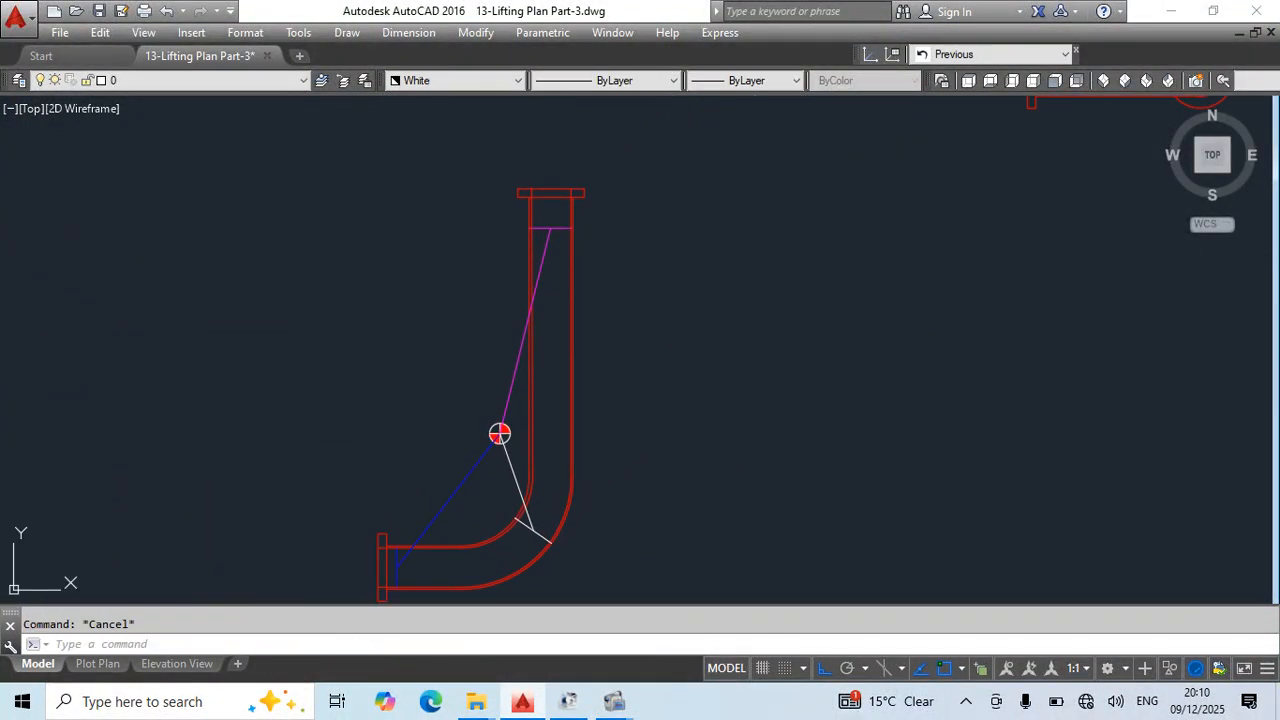
pyautogui.hotkey('ctrl', 's')
pyautogui.moveTo(606, 498); pyautogui.dragTo(623, 431, button='middle')
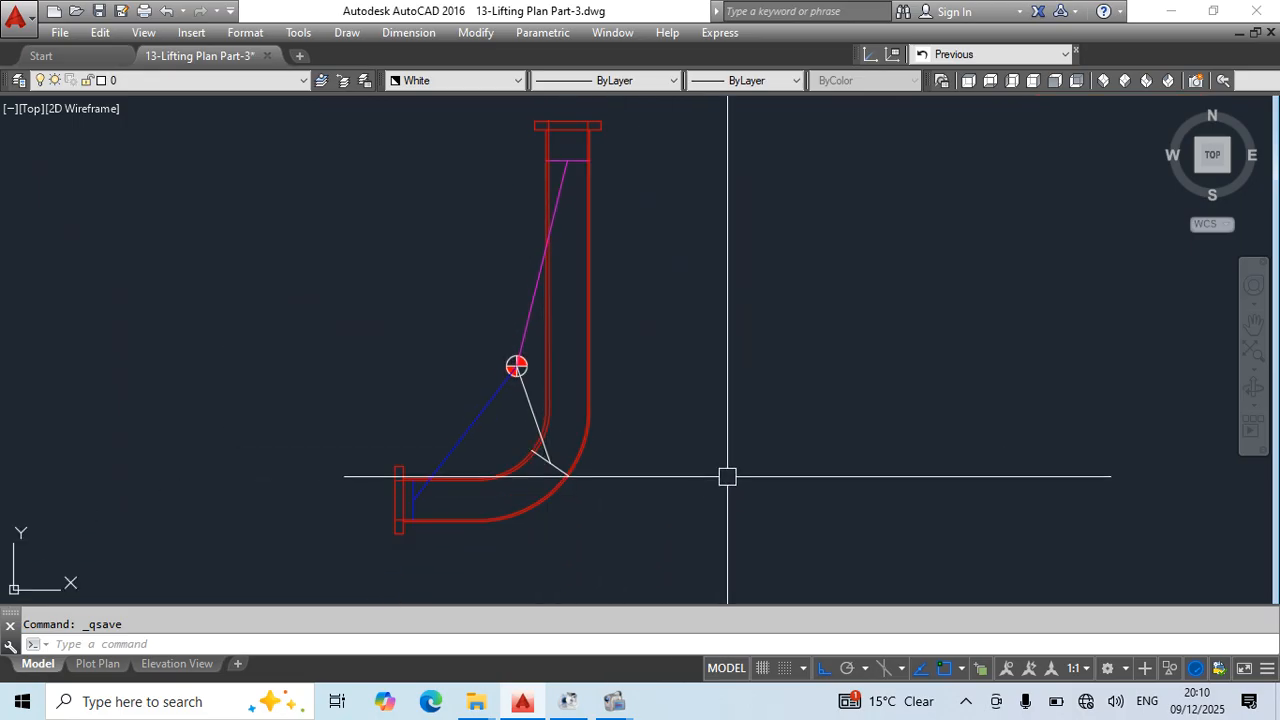
# - Copy the elbow spool view with its sling lines horizontally to the left of the original
pyautogui.scroll(-4, 830, 305)
pyautogui.click(615, 175)
pyautogui.click(798, 474)
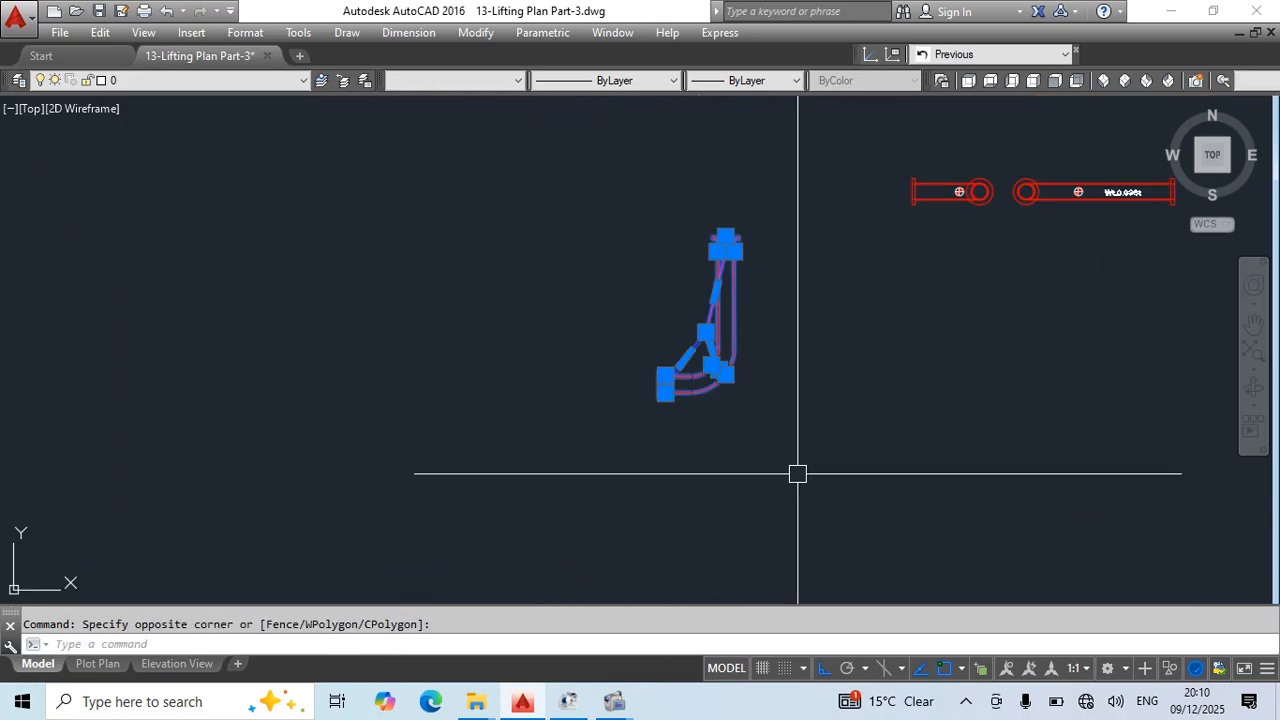
pyautogui.press('Return')
pyautogui.click(800, 477)
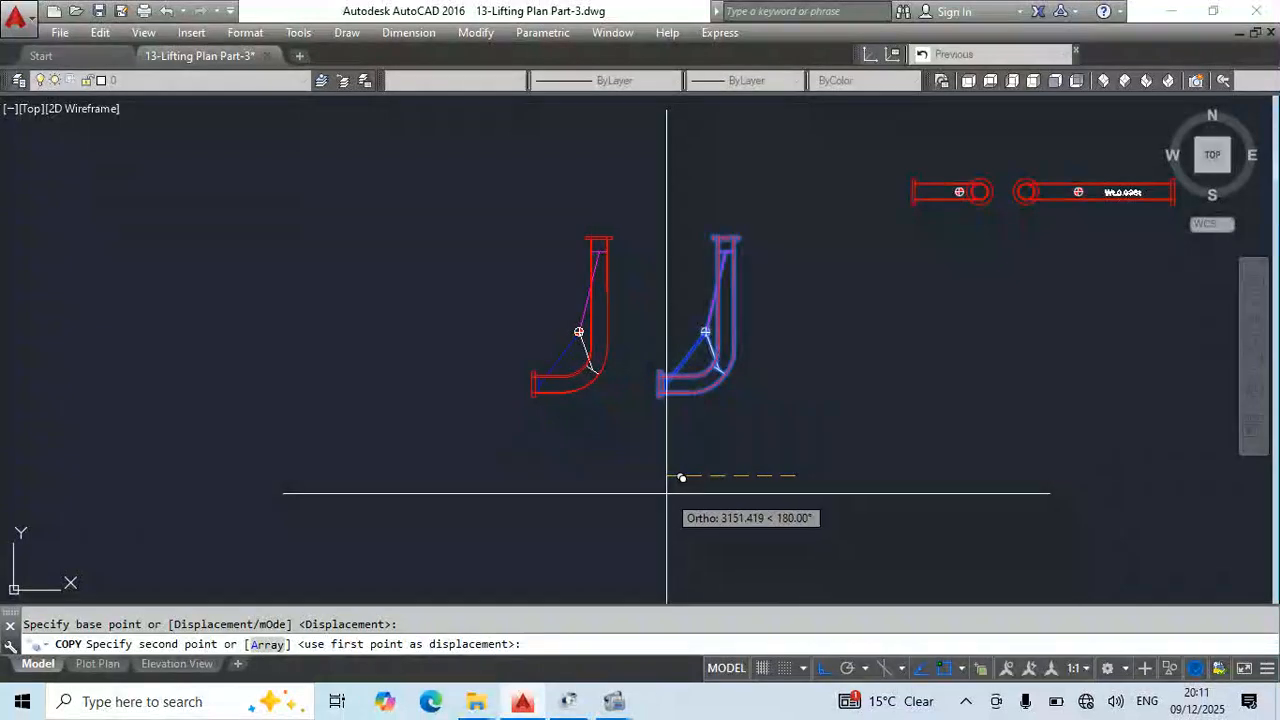
pyautogui.click(658, 477)
pyautogui.press('Escape')
# - On the copied view, draw a cross line over the vertical pipe where it meets the elbow bend
pyautogui.scroll(6, 568, 351)
pyautogui.moveTo(608, 309); pyautogui.dragTo(602, 381, button='middle')
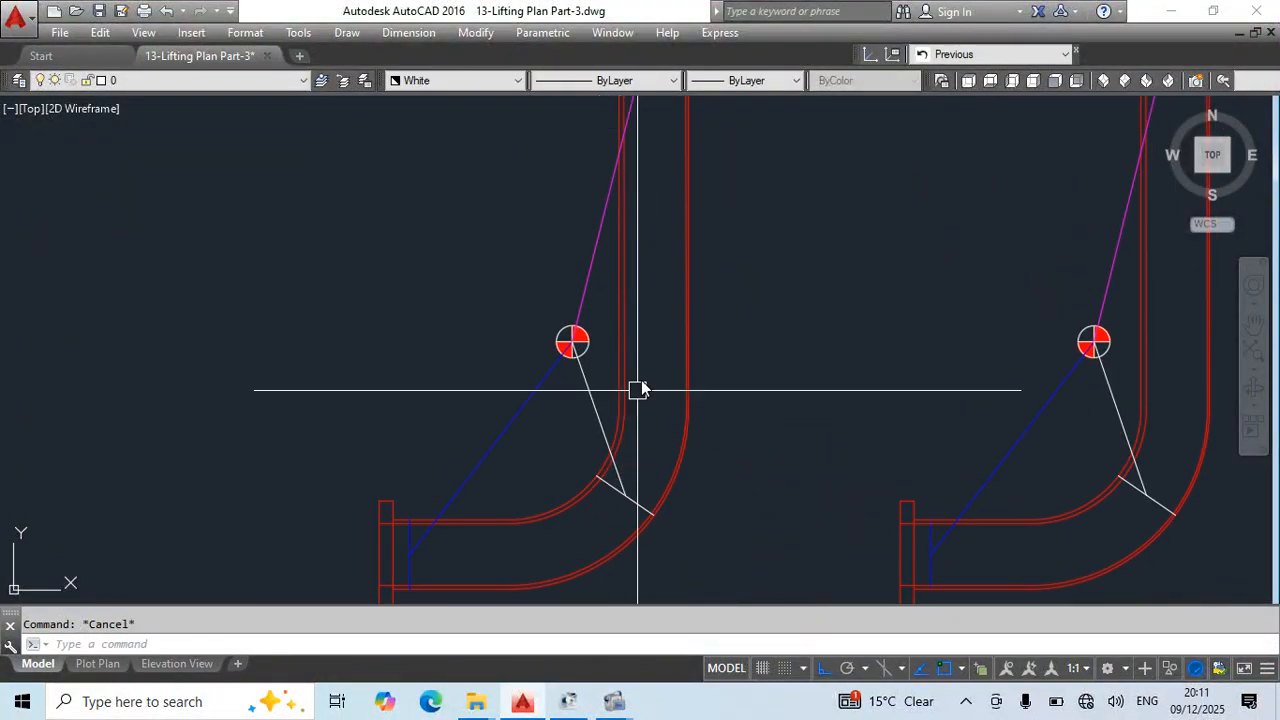
pyautogui.write('l')
pyautogui.press('Return')
pyautogui.click(688, 408)
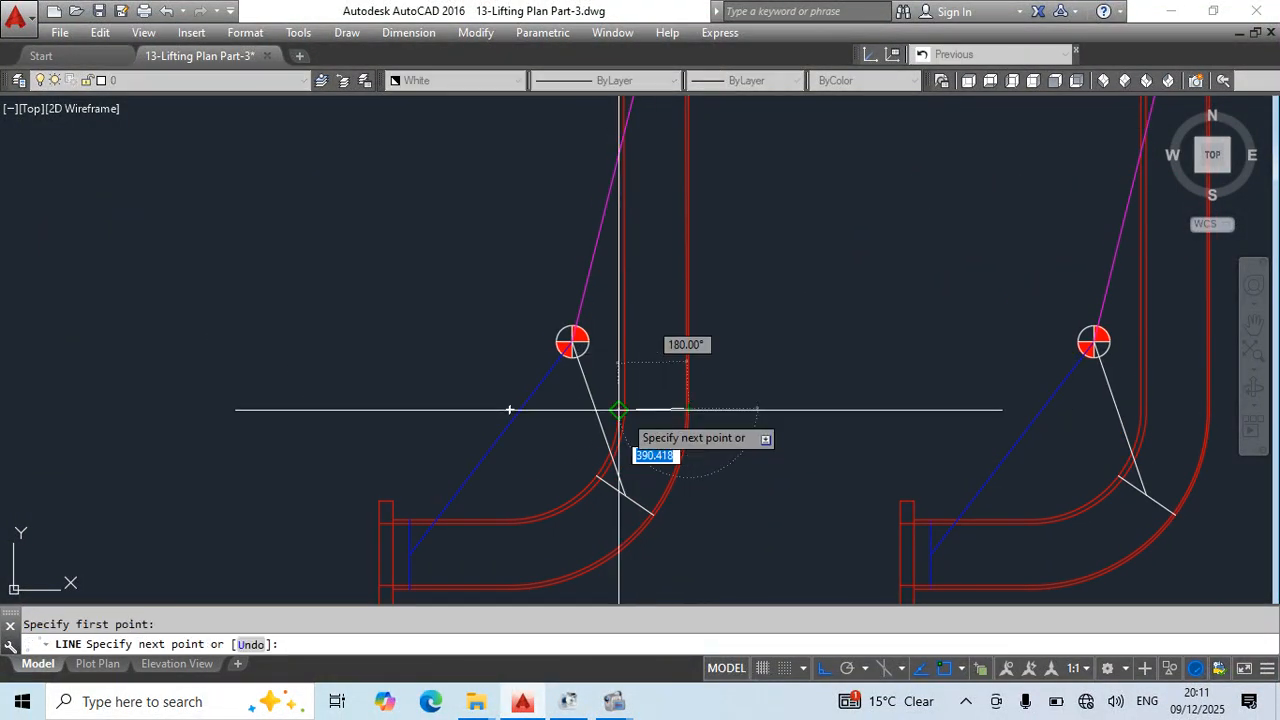
pyautogui.click(619, 409)
pyautogui.press('Escape')
# - Draw a line from the midpoint of the vertical pipe's lower cross line to the centre-of-gravity symbol
pyautogui.press('Return')
pyautogui.click(652, 409)
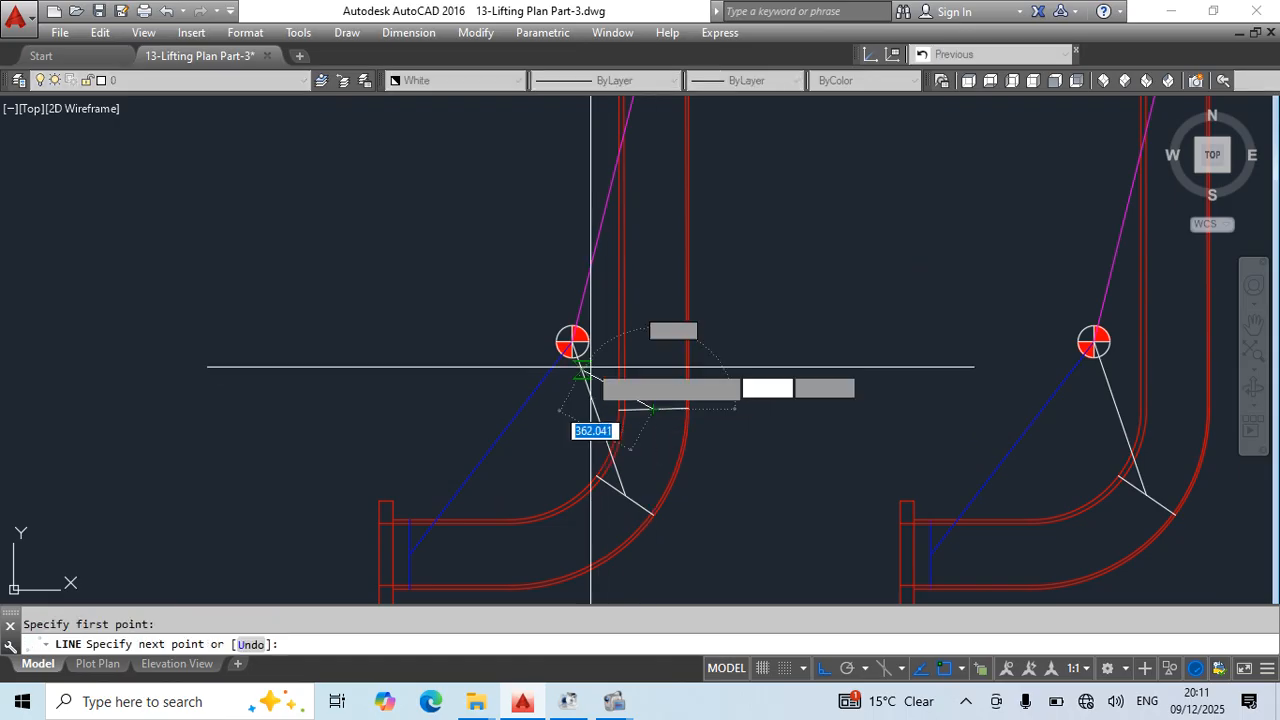
pyautogui.click(579, 362)
pyautogui.press('Escape')
# - Draw a cross line where the horizontal leg meets the elbow and a line from its midpoint to the centre-of-gravity symbol
pyautogui.moveTo(556, 523); pyautogui.dragTo(626, 423, button='middle')
pyautogui.press('Return')
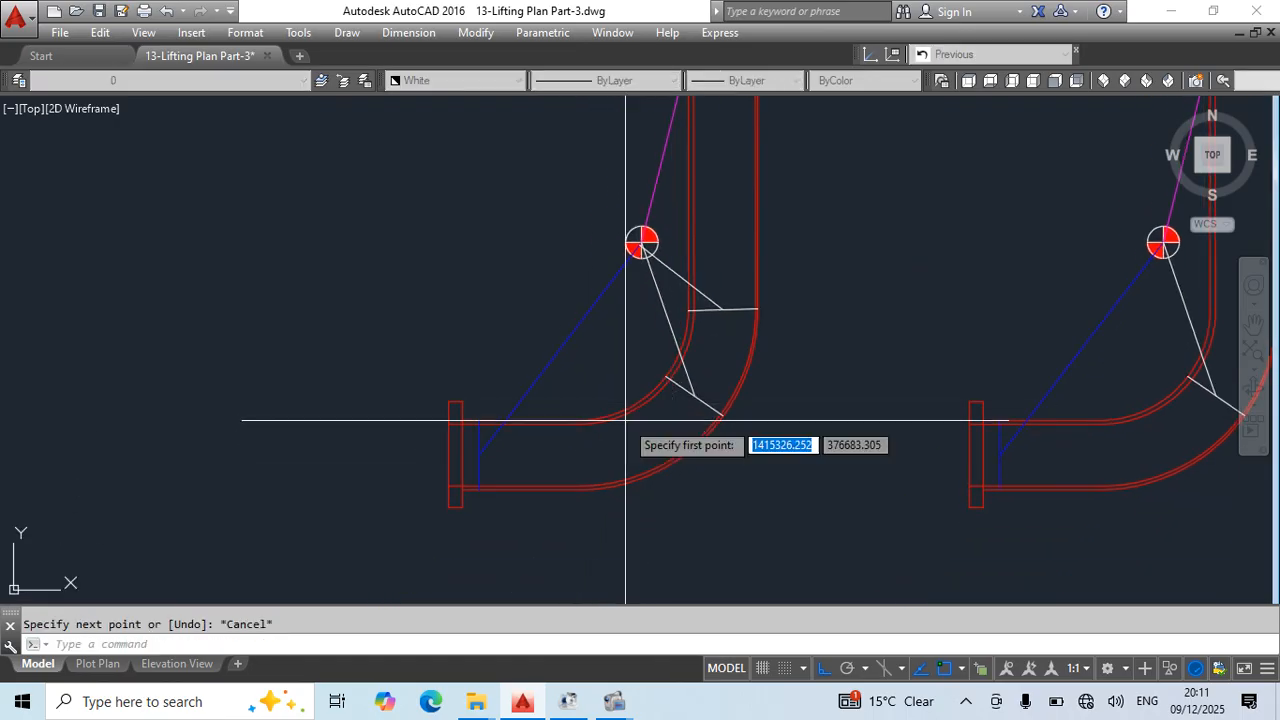
pyautogui.click(578, 422)
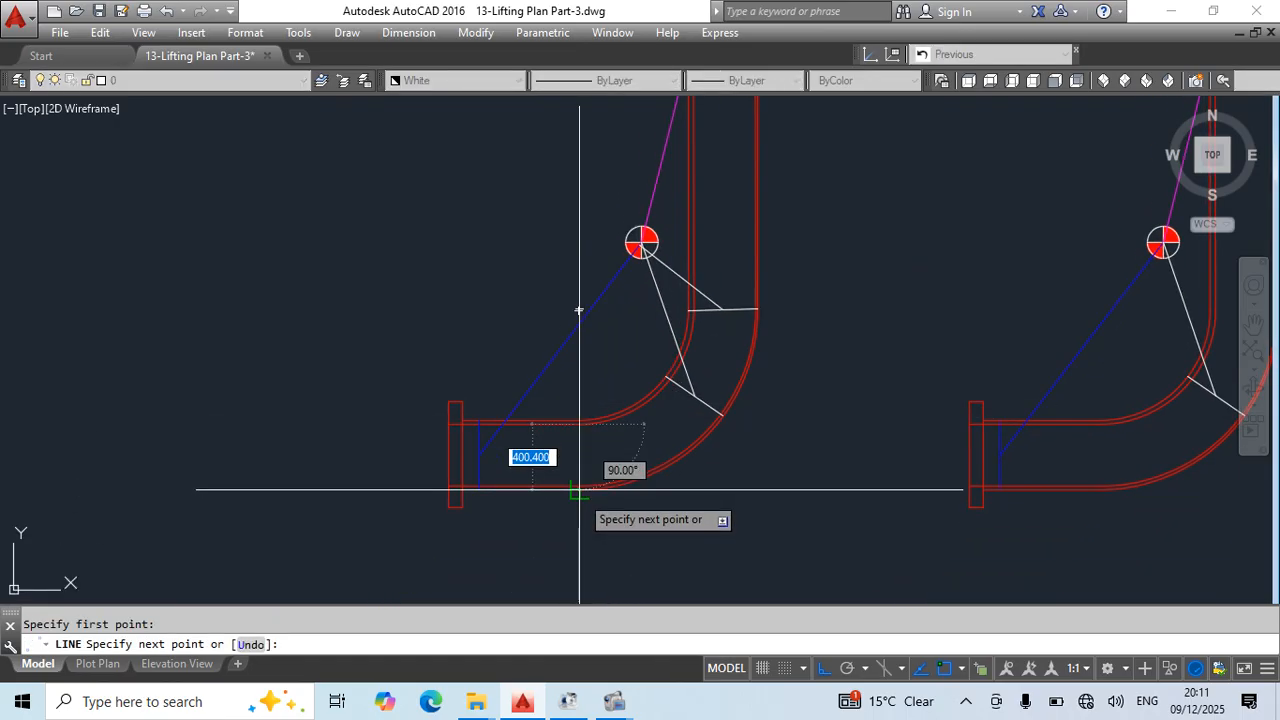
pyautogui.click(579, 488)
pyautogui.press('Escape')
pyautogui.moveTo(603, 470); pyautogui.dragTo(603, 487, button='middle')
pyautogui.press('Return')
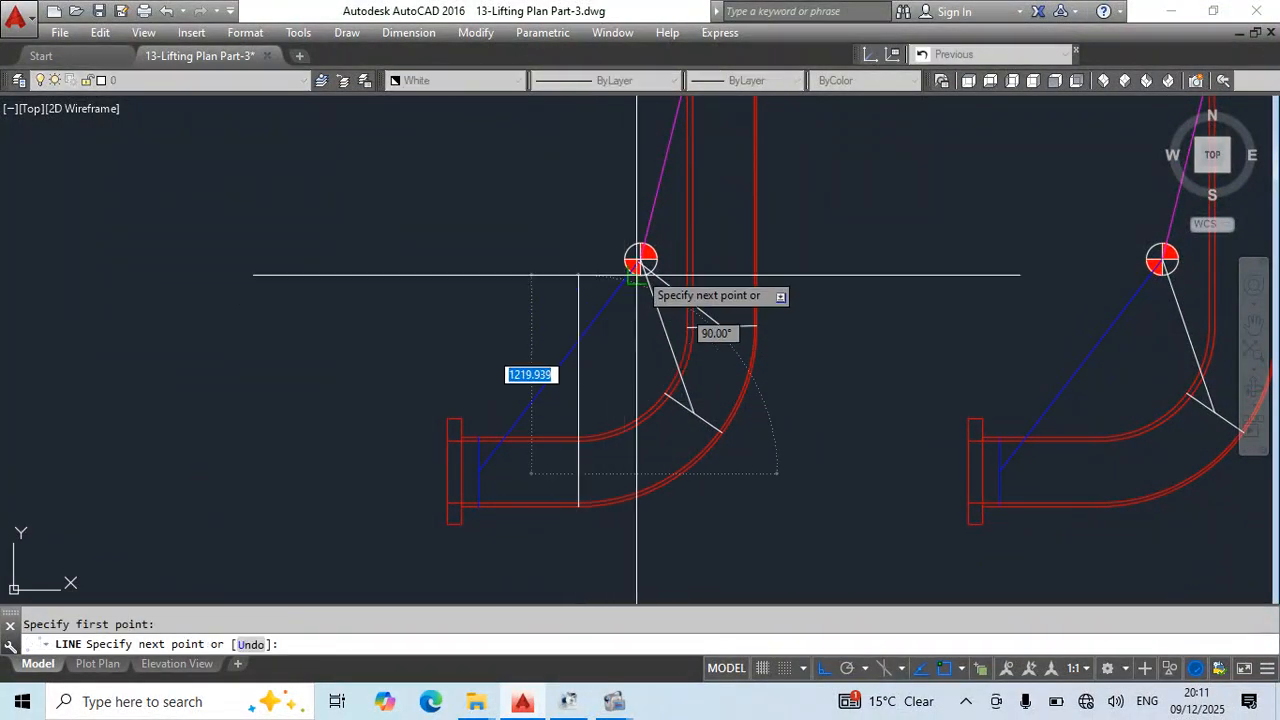
pyautogui.click(641, 267)
pyautogui.press('Escape')
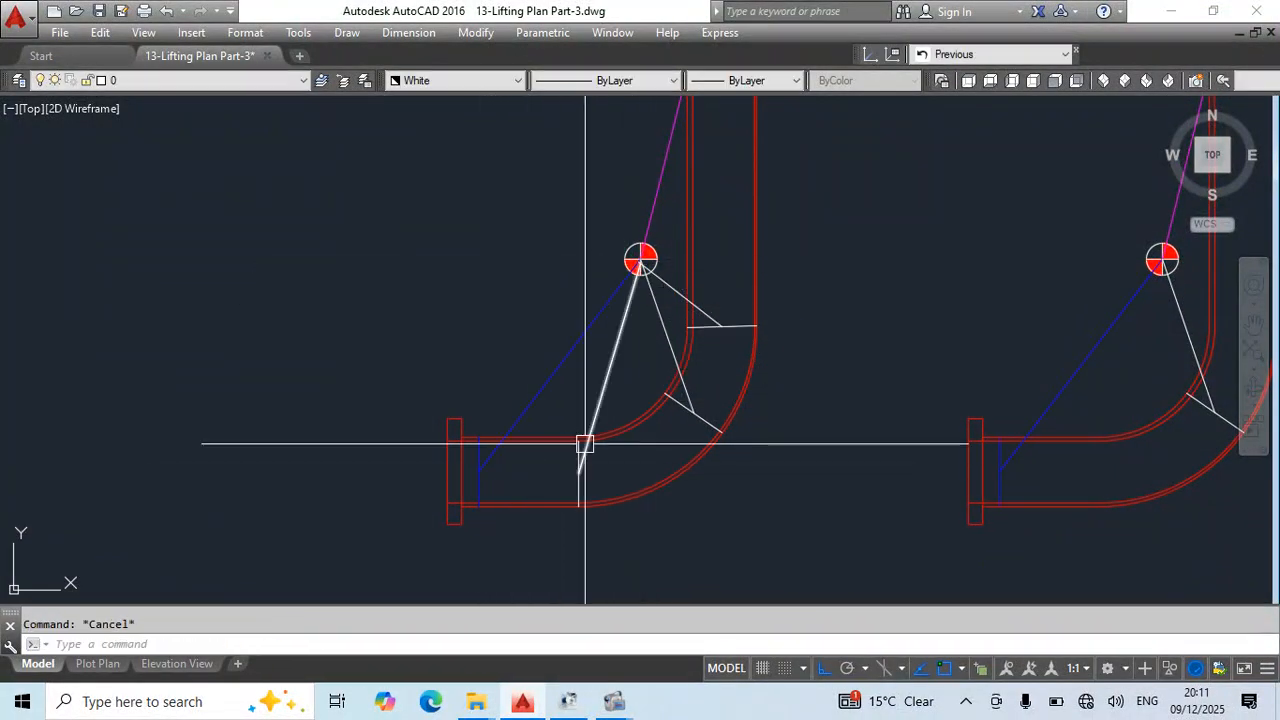
# - Measure the horizontal distance from the cross line at the elbow's start to the flange with a linear dimension
pyautogui.moveTo(531, 473); pyautogui.dragTo(549, 399, button='middle')
pyautogui.write('d')
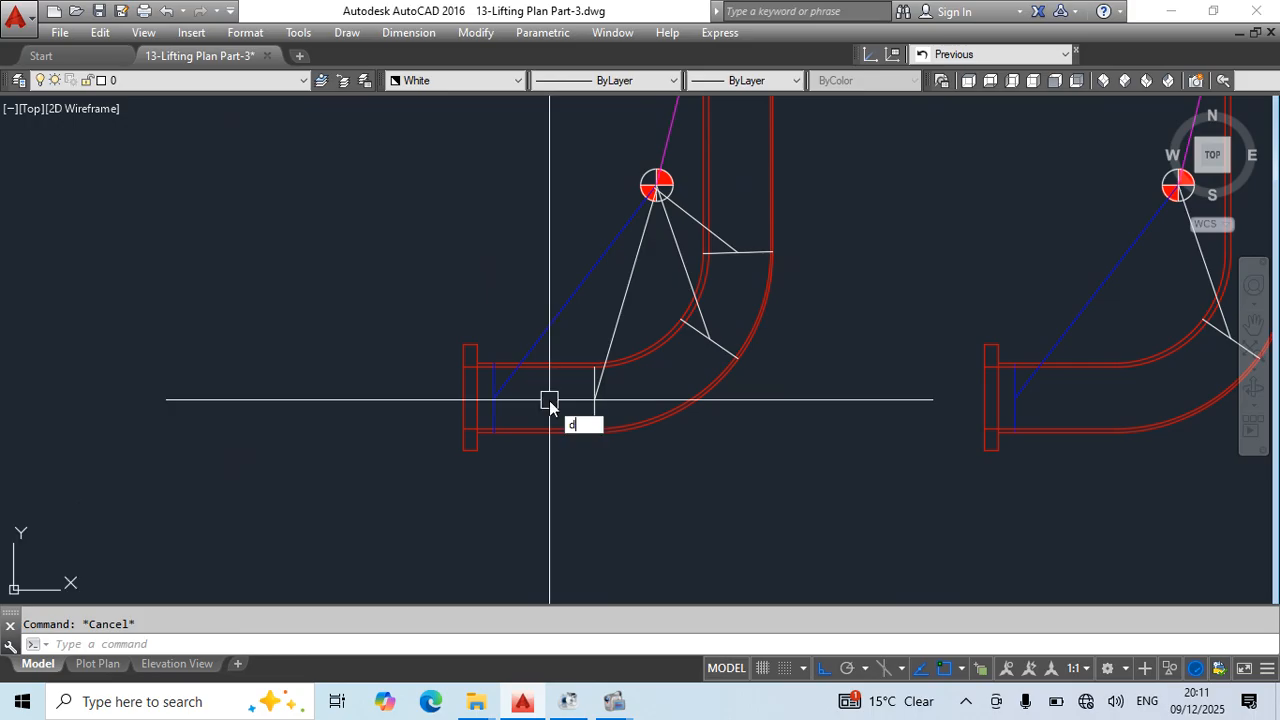
pyautogui.write('li')
pyautogui.press('Return')
pyautogui.click(594, 431)
pyautogui.click(471, 432)
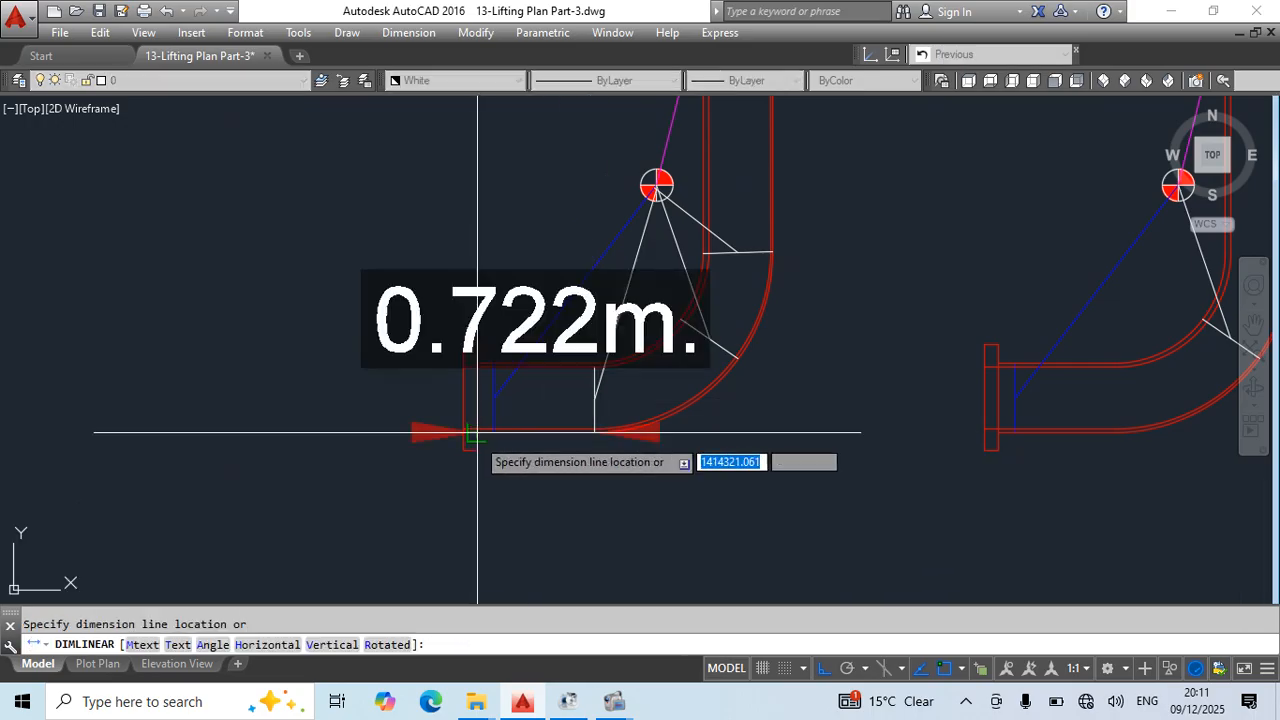
pyautogui.press('Escape')
# - Erase the white cross line and sling line where the horizontal leg meets the elbow
pyautogui.scroll(3, 600, 373)
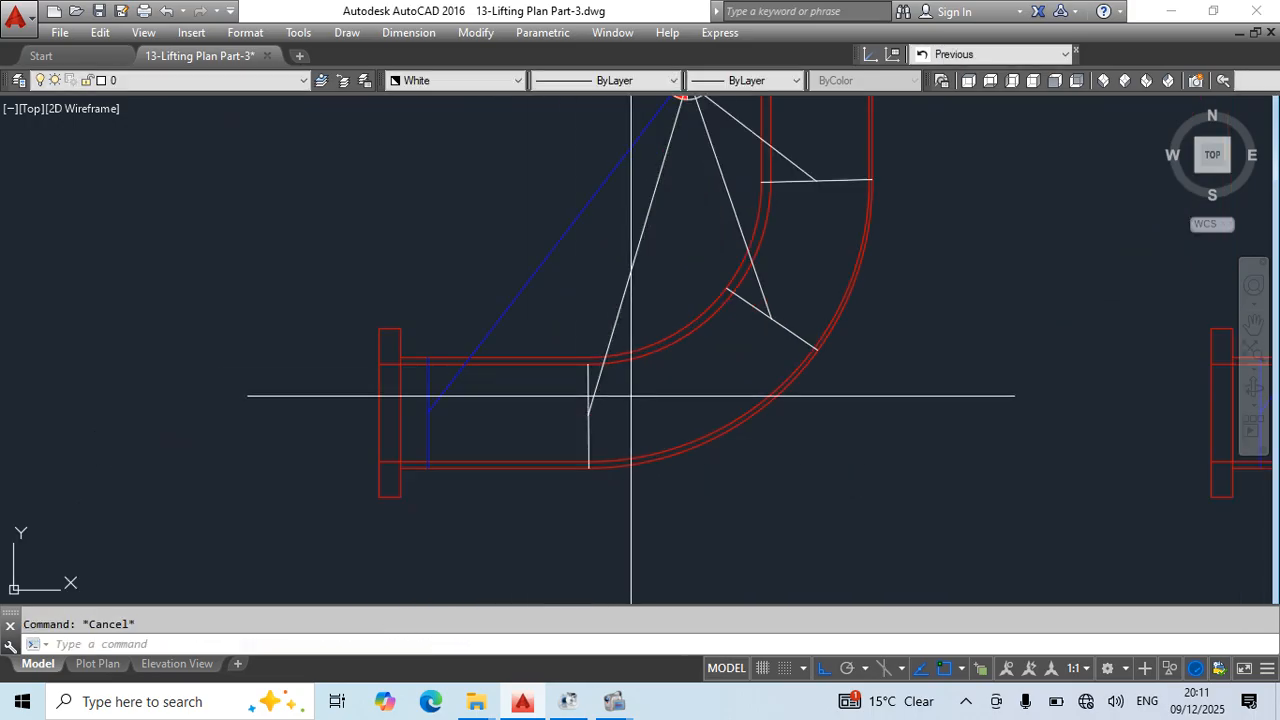
pyautogui.click(631, 396)
pyautogui.click(586, 417)
pyautogui.write('e')
pyautogui.press('Return')
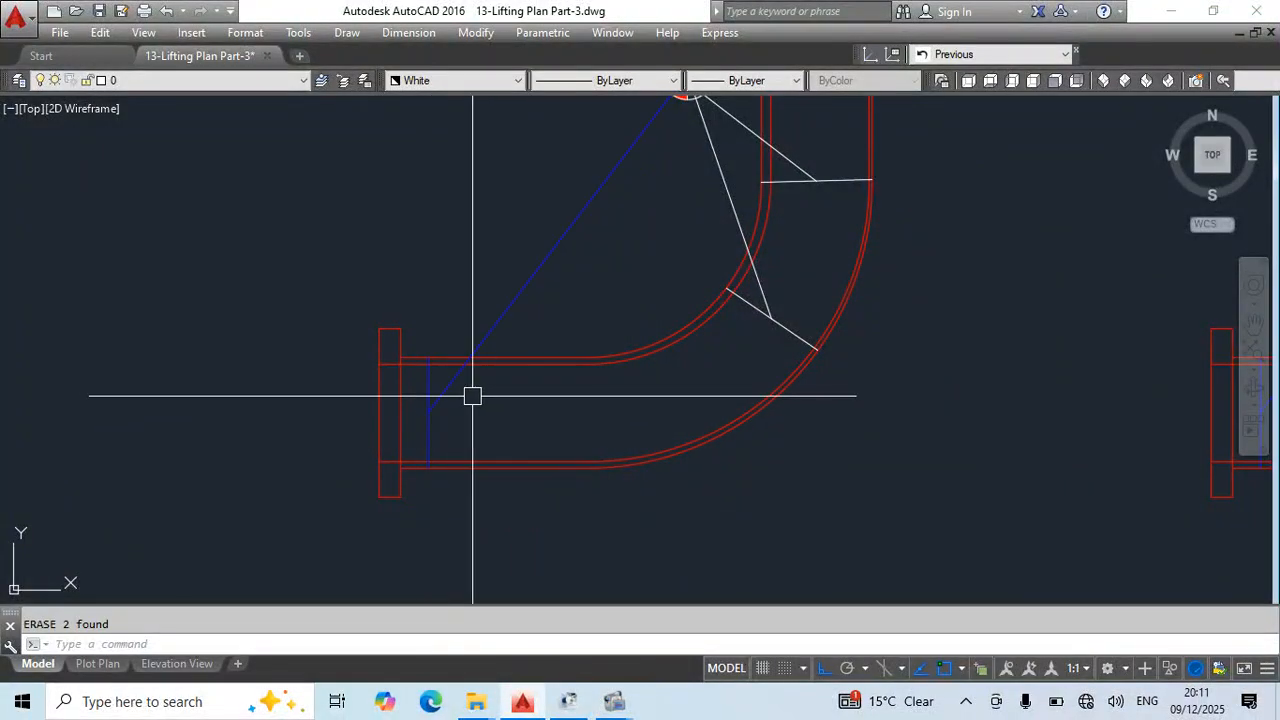
# - Draw a vertical cross line on the horizontal leg between the blue cross line and the elbow, and stretch the blue polyline's end to its midpoint
pyautogui.press('Return')
pyautogui.click(493, 359)
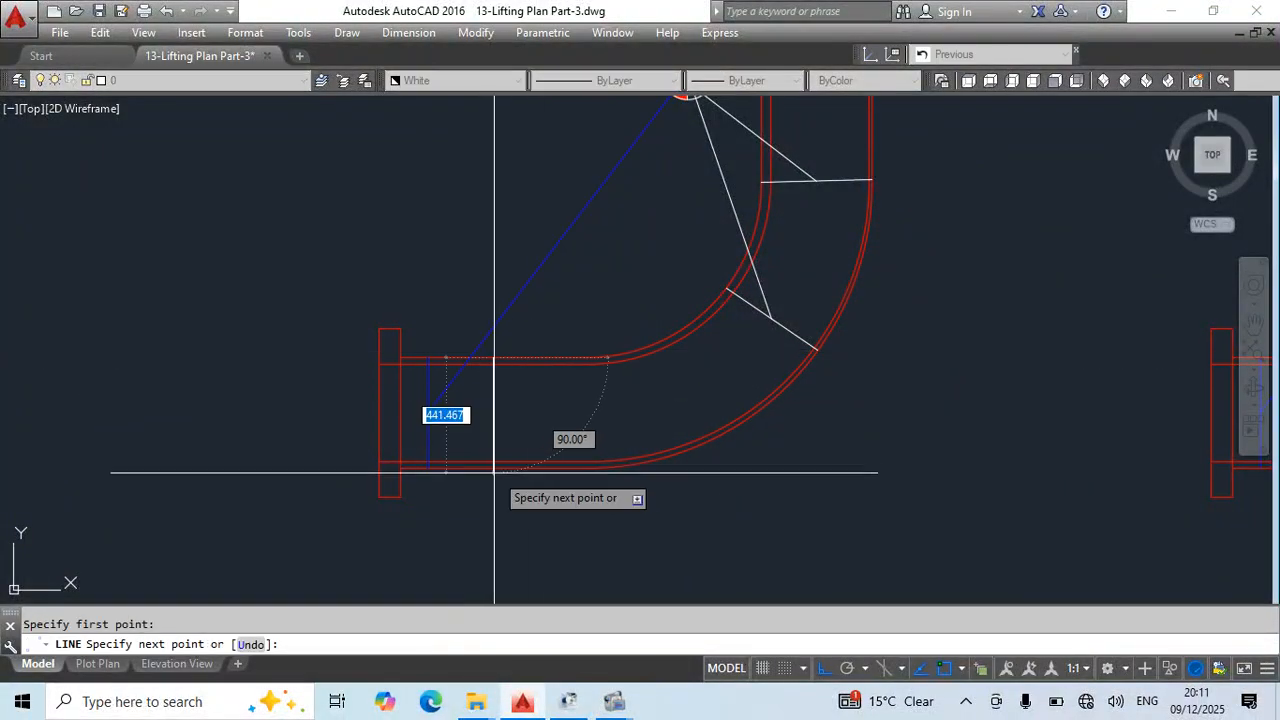
pyautogui.click(494, 469)
pyautogui.press('Escape')
pyautogui.click(443, 403)
pyautogui.click(428, 411)
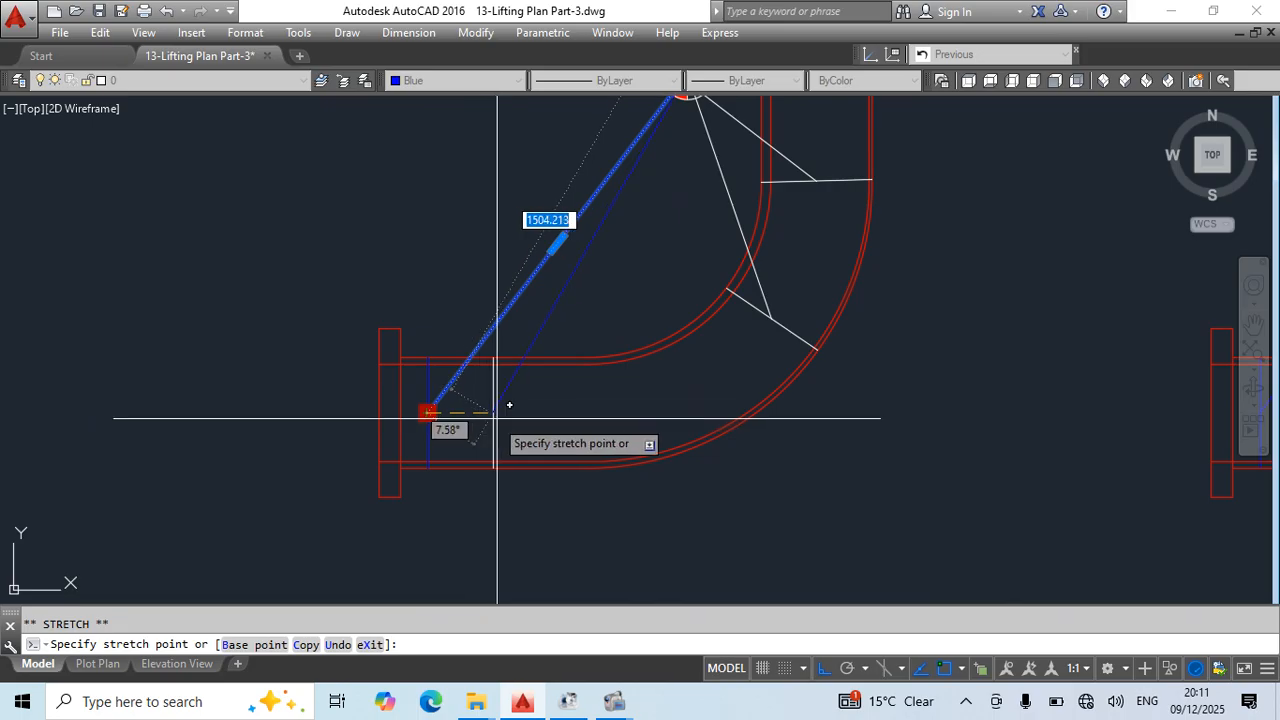
pyautogui.click(493, 408)
pyautogui.press('Escape')
# - Erase the old blue cross line near the flange and match the new cross line's properties to the blue sling polyline
pyautogui.click(437, 408)
pyautogui.click(423, 440)
pyautogui.press('Delete')
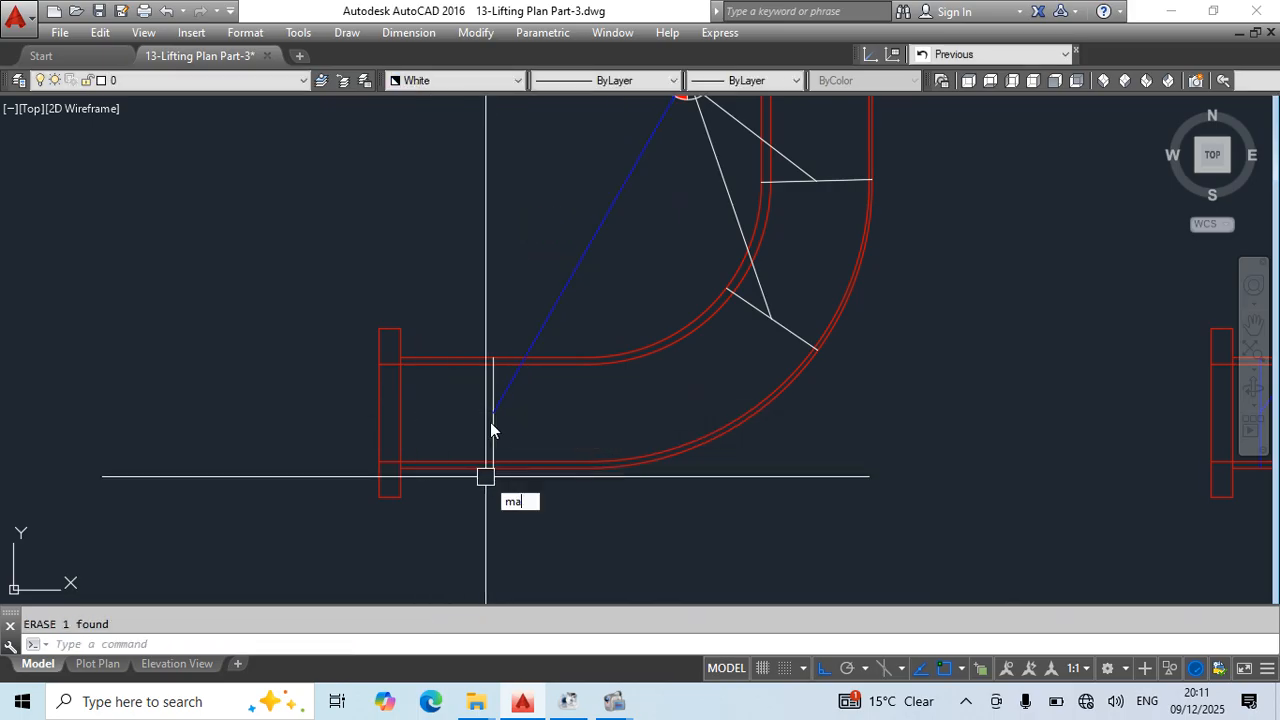
pyautogui.write('ma')
pyautogui.press('Return')
pyautogui.click(494, 410)
pyautogui.press('Escape')
# - Erase the white sling polyline to the elbow bend and its slanted cross line from the copied view, and save the drawing
pyautogui.scroll(-3, 743, 357)
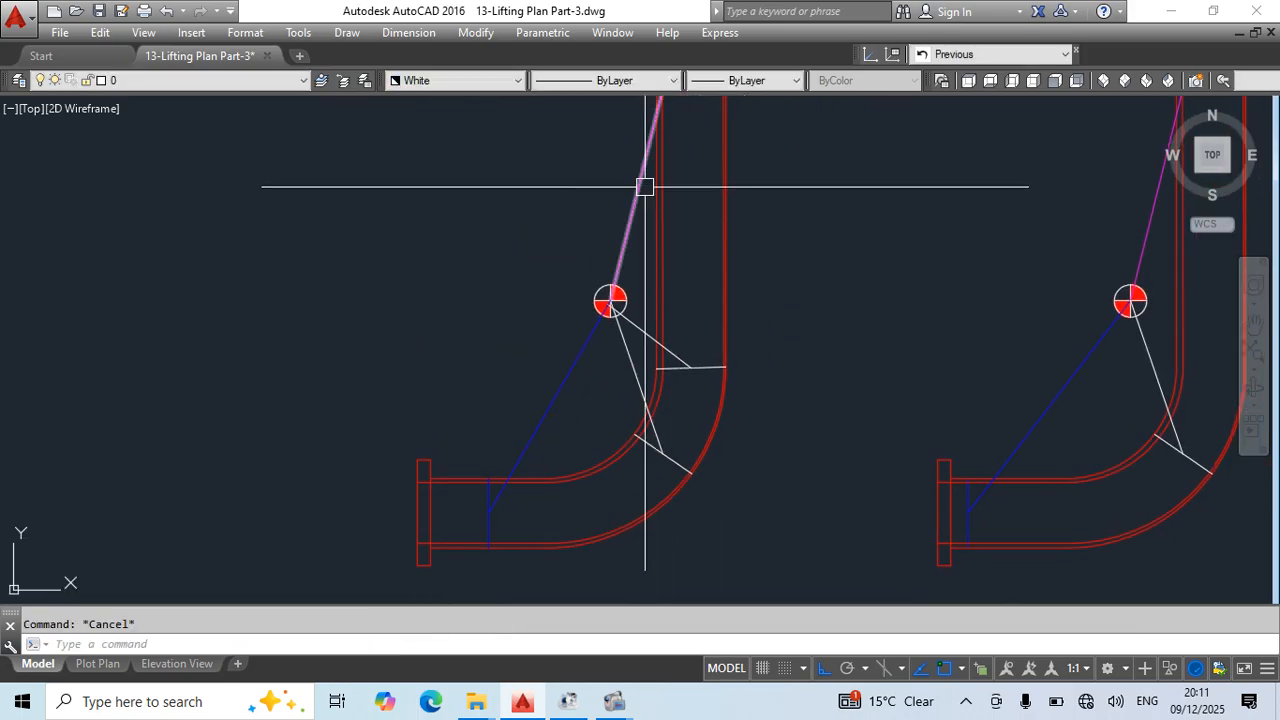
pyautogui.click(655, 446)
pyautogui.press('Delete')
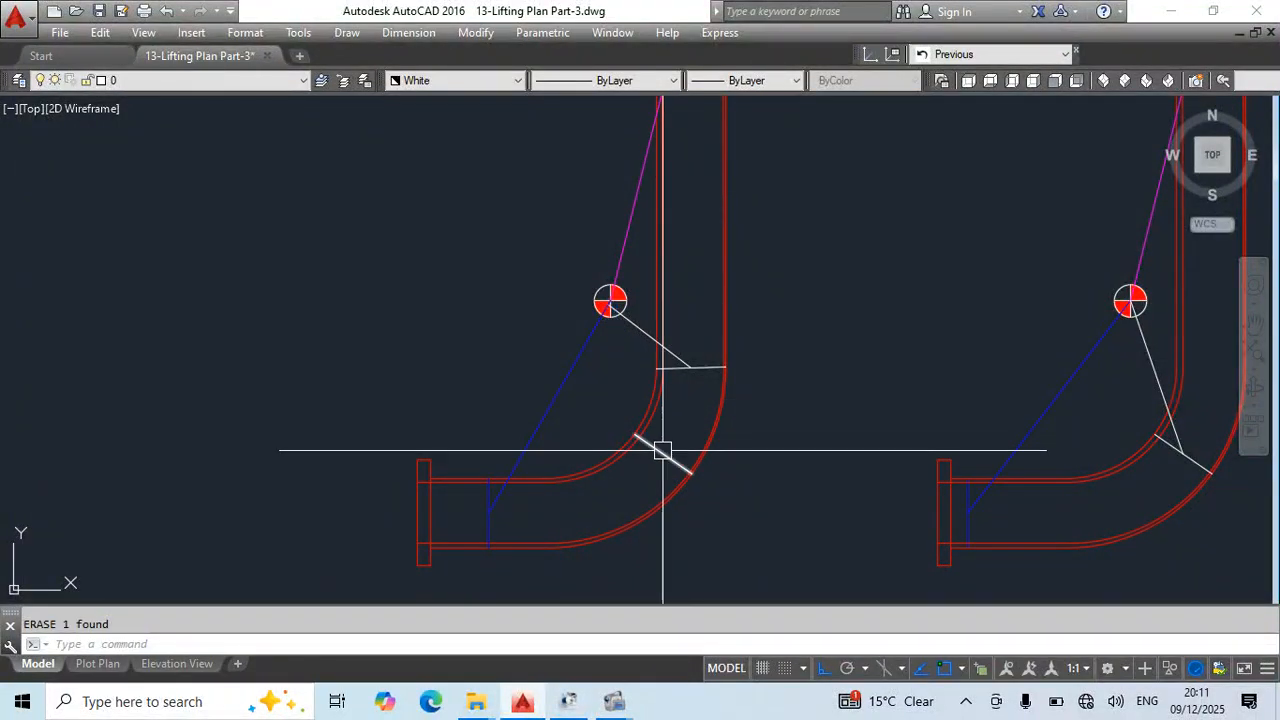
pyautogui.scroll(-3, 677, 363)
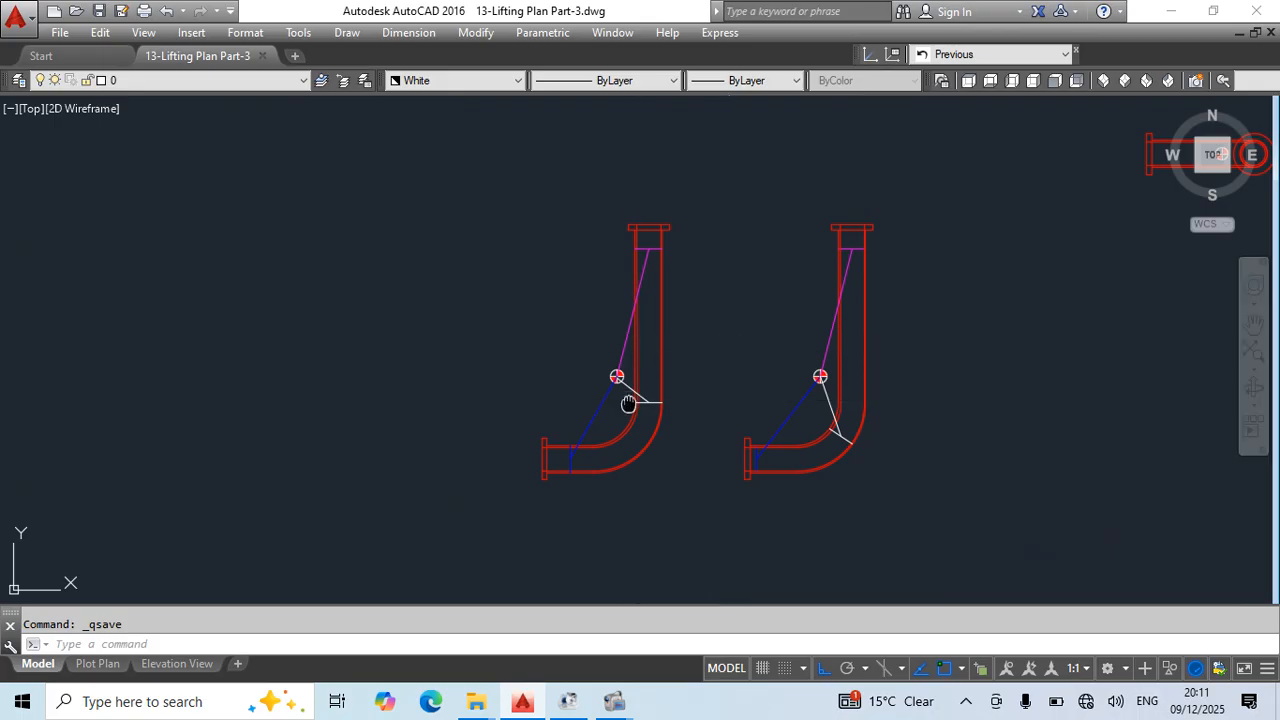
# - Copy the modified spool view with its three sling lines to the left as another sling arrangement
pyautogui.moveTo(628, 403); pyautogui.dragTo(778, 398, button='middle')
pyautogui.click(655, 208)
pyautogui.click(833, 532)
pyautogui.moveTo(854, 542); pyautogui.dragTo(932, 487, button='middle')
pyautogui.write('co')
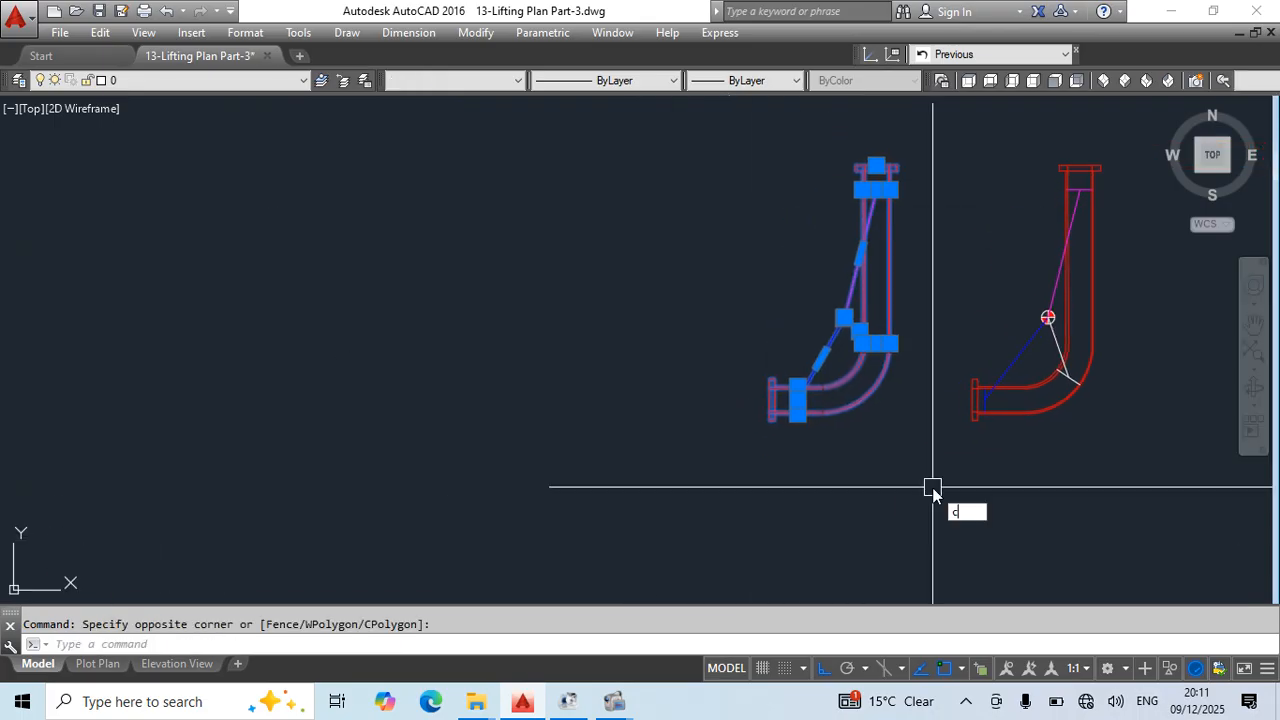
pyautogui.press('space')
pyautogui.click(932, 502)
pyautogui.press('Escape')
# - Mirror the white sling polyline and its cross line about the horizontal axis through the centre of gravity, keeping the originals, and save
pyautogui.scroll(5, 652, 371)
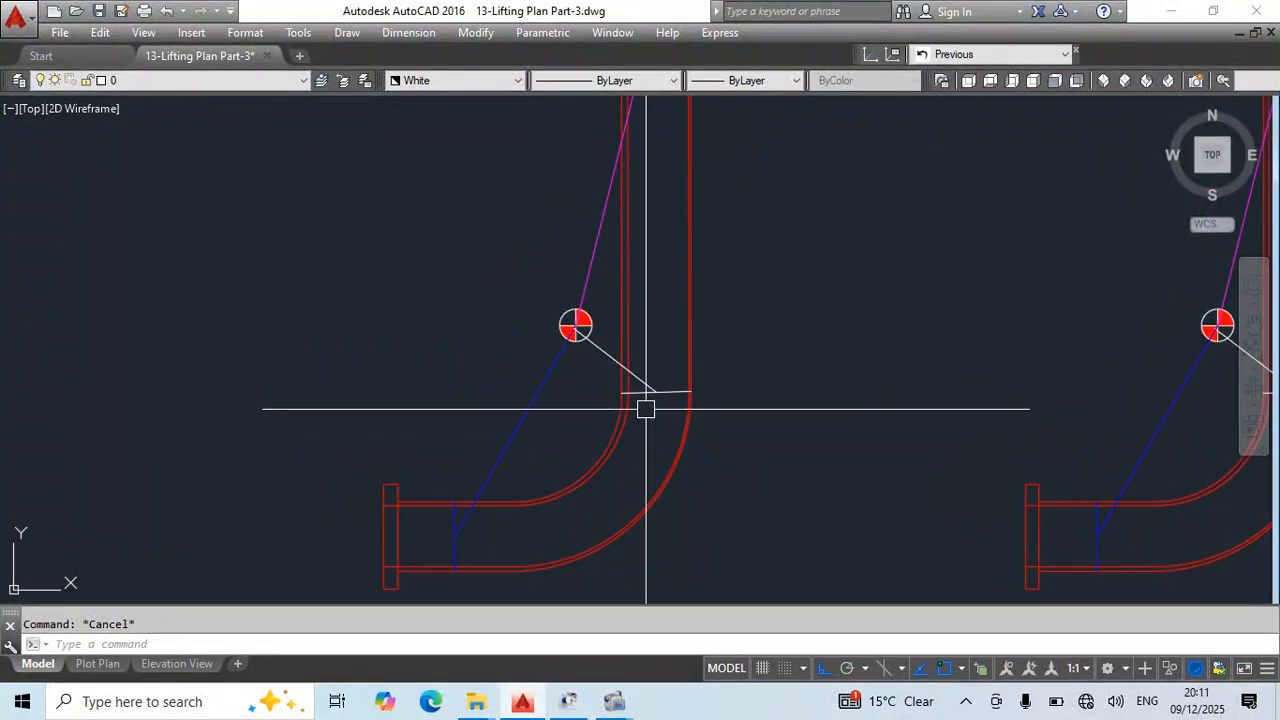
pyautogui.moveTo(680, 391); pyautogui.dragTo(723, 485, button='middle')
pyautogui.click(657, 440)
pyautogui.click(643, 478)
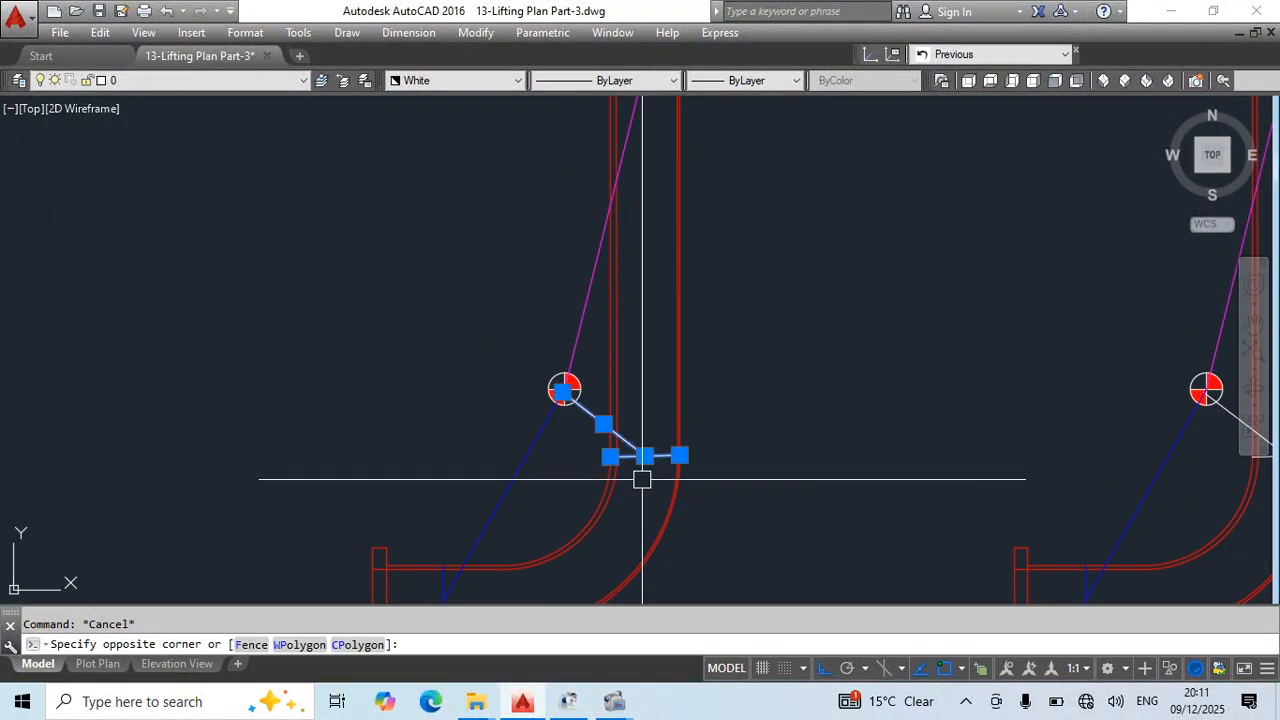
pyautogui.write('mi')
pyautogui.press('space')
pyautogui.click(578, 389)
pyautogui.click(749, 394)
pyautogui.scroll(-4, 743, 369)
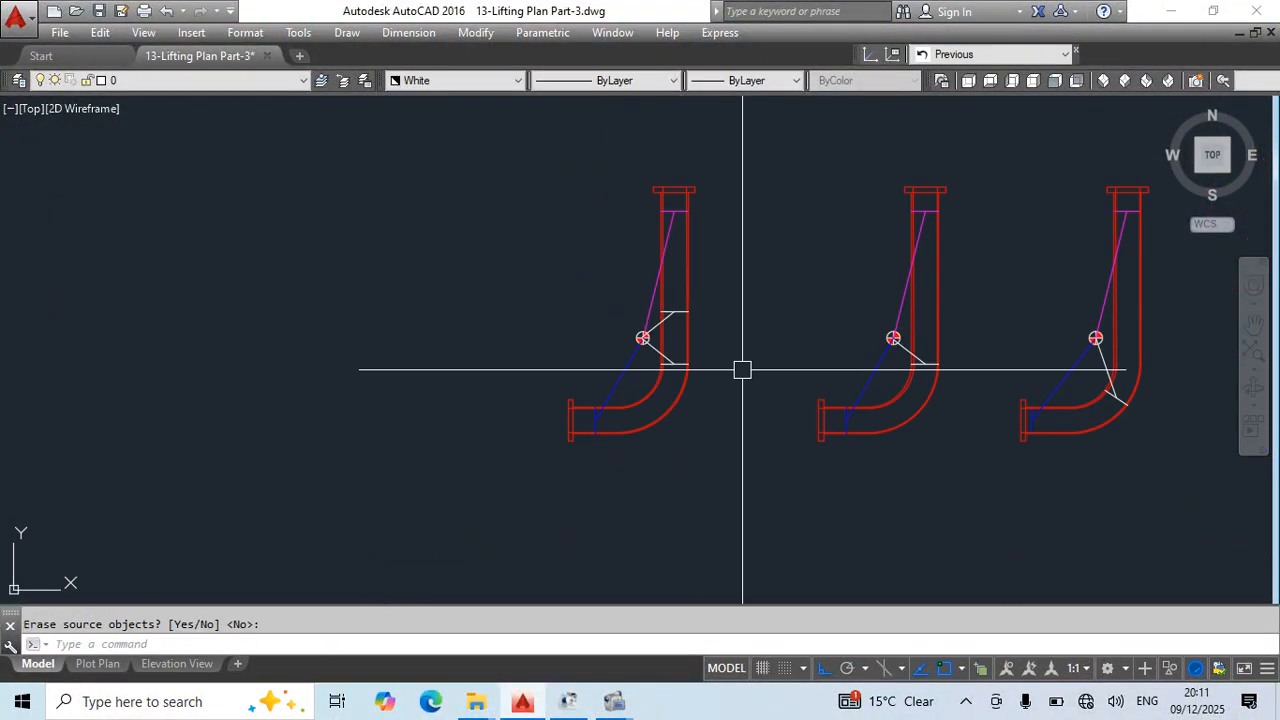
pyautogui.press('Escape')
pyautogui.scroll(3, 742, 376)
pyautogui.hotkey('ctrl', 's')
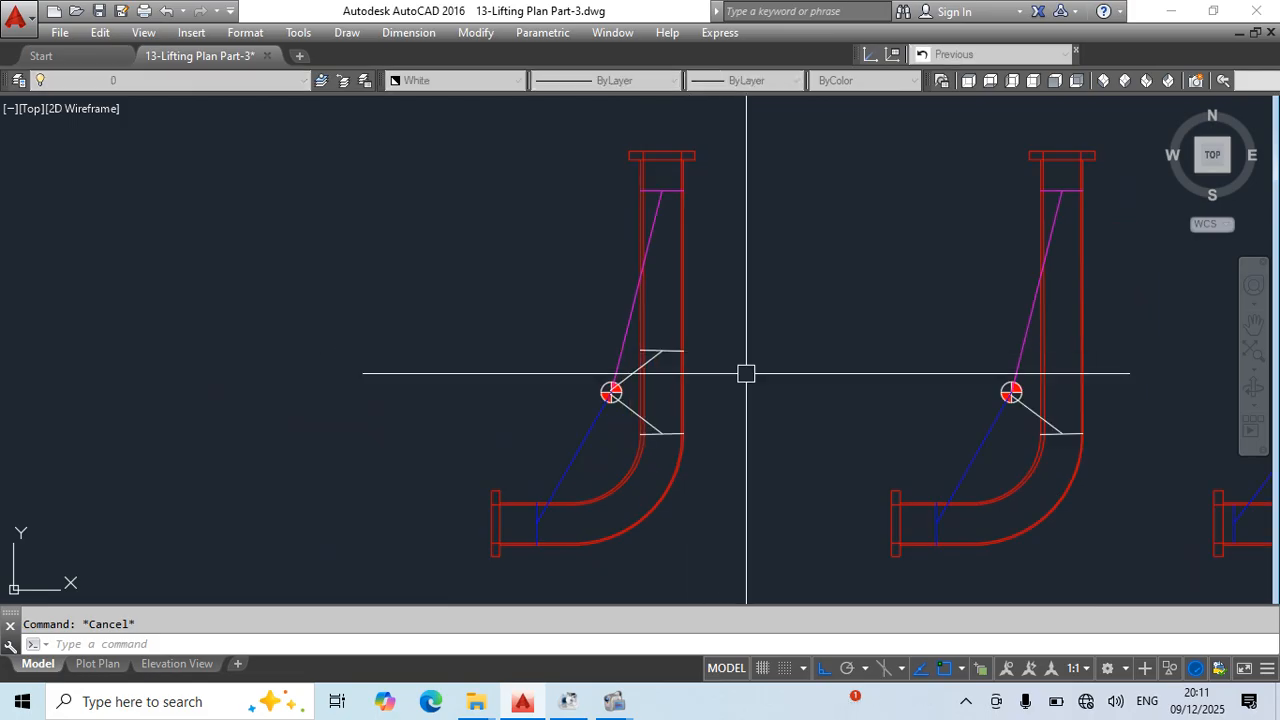
# - Measure the vertical distance between the two white cross lines with a linear dimension, without placing it, and save the drawing
pyautogui.write('dli')
pyautogui.press('space')
pyautogui.click(686, 432)
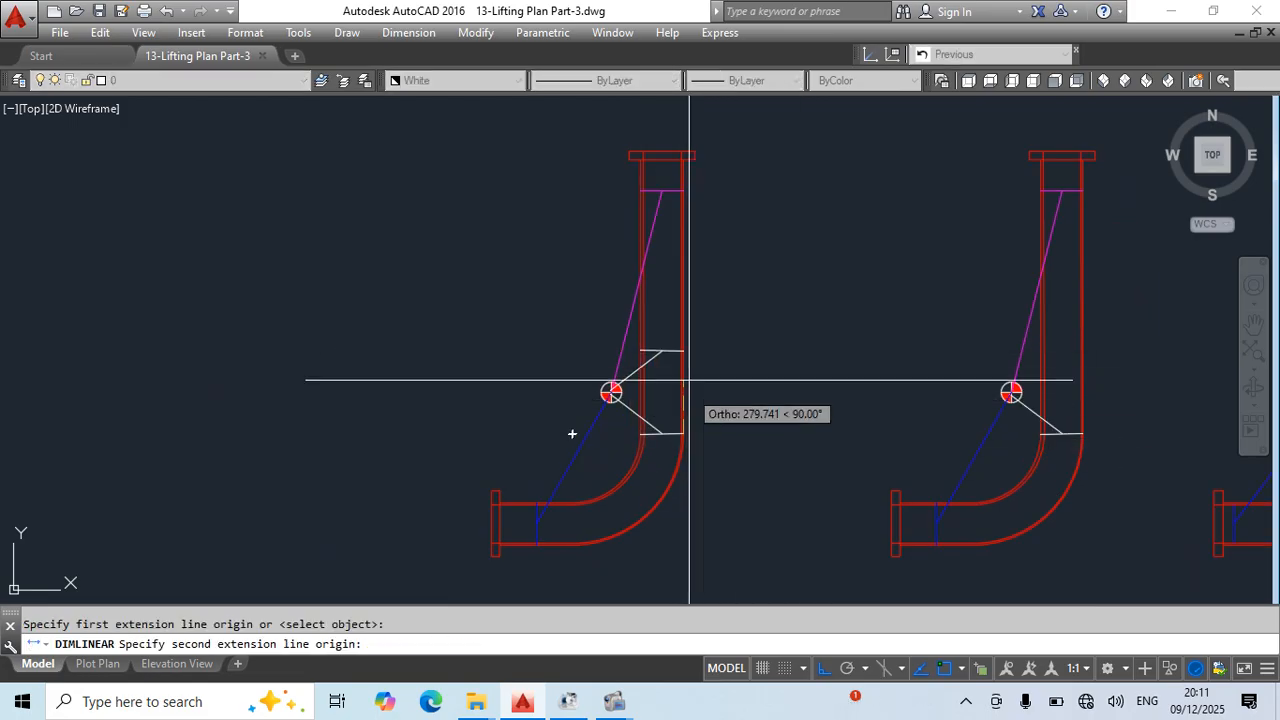
pyautogui.click(685, 351)
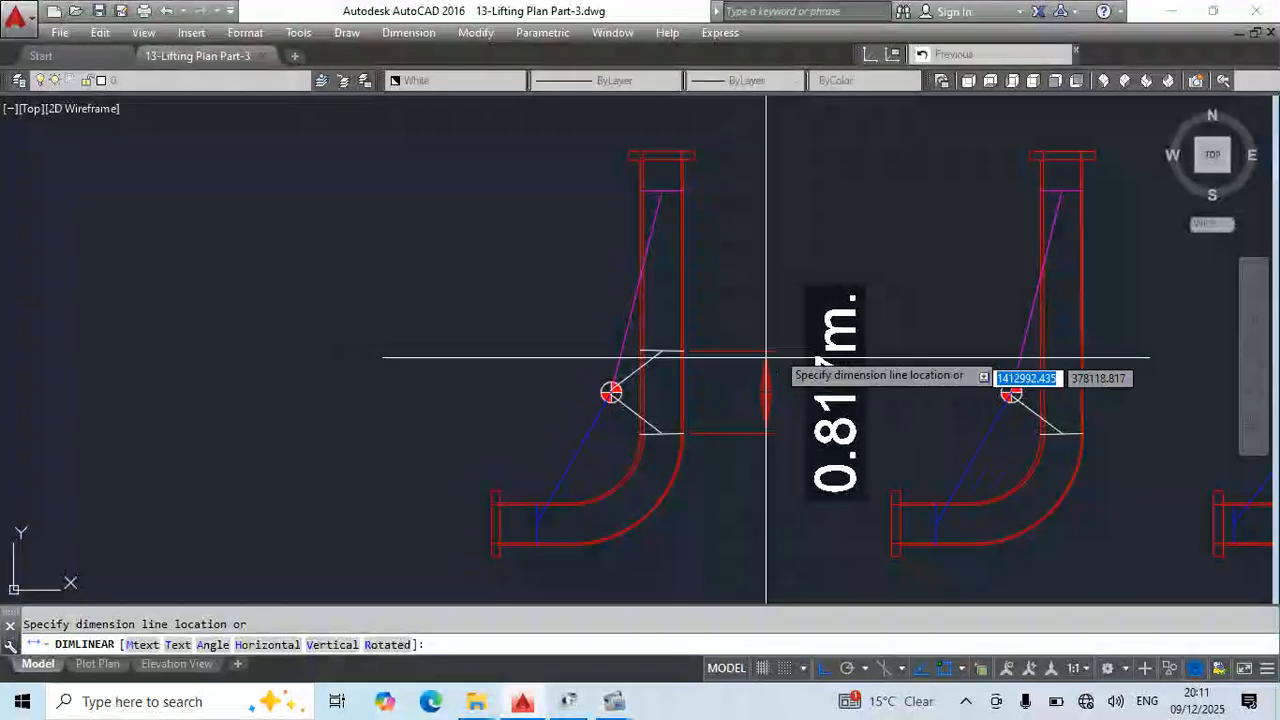
pyautogui.press('Escape')
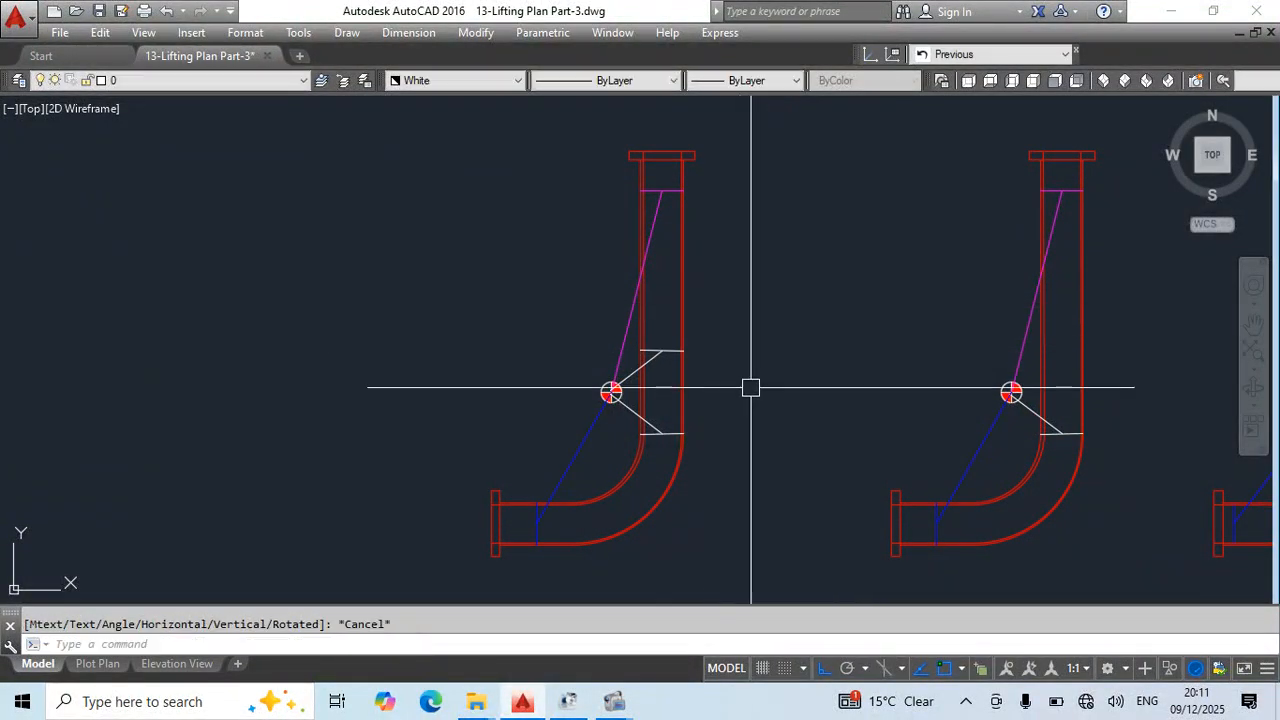
pyautogui.hotkey('ctrl', 's')
# - Stretch the upper white cross line and its sling end about 400 mm straight up the vertical leg, and save the drawing
pyautogui.scroll(2, 706, 378)
pyautogui.click(733, 298)
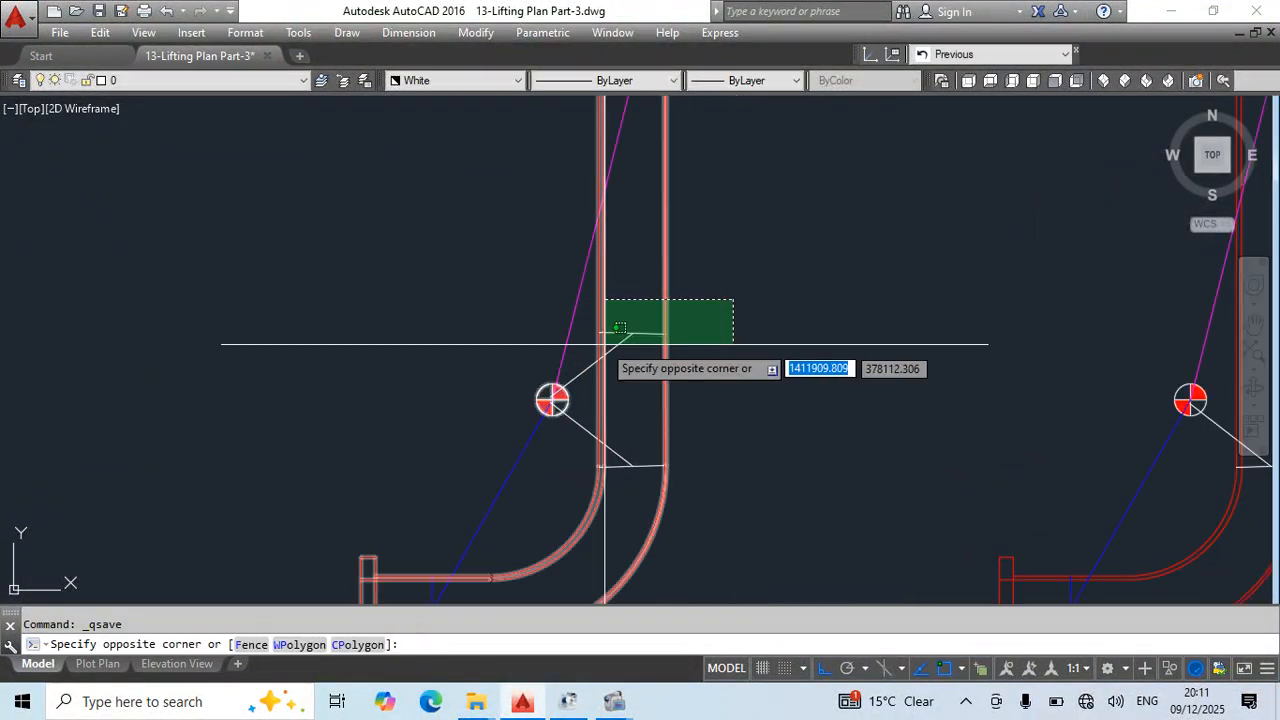
pyautogui.click(583, 351)
pyautogui.moveTo(583, 351); pyautogui.dragTo(575, 461, button='middle')
pyautogui.write('s')
pyautogui.press('Return')
pyautogui.click(800, 514)
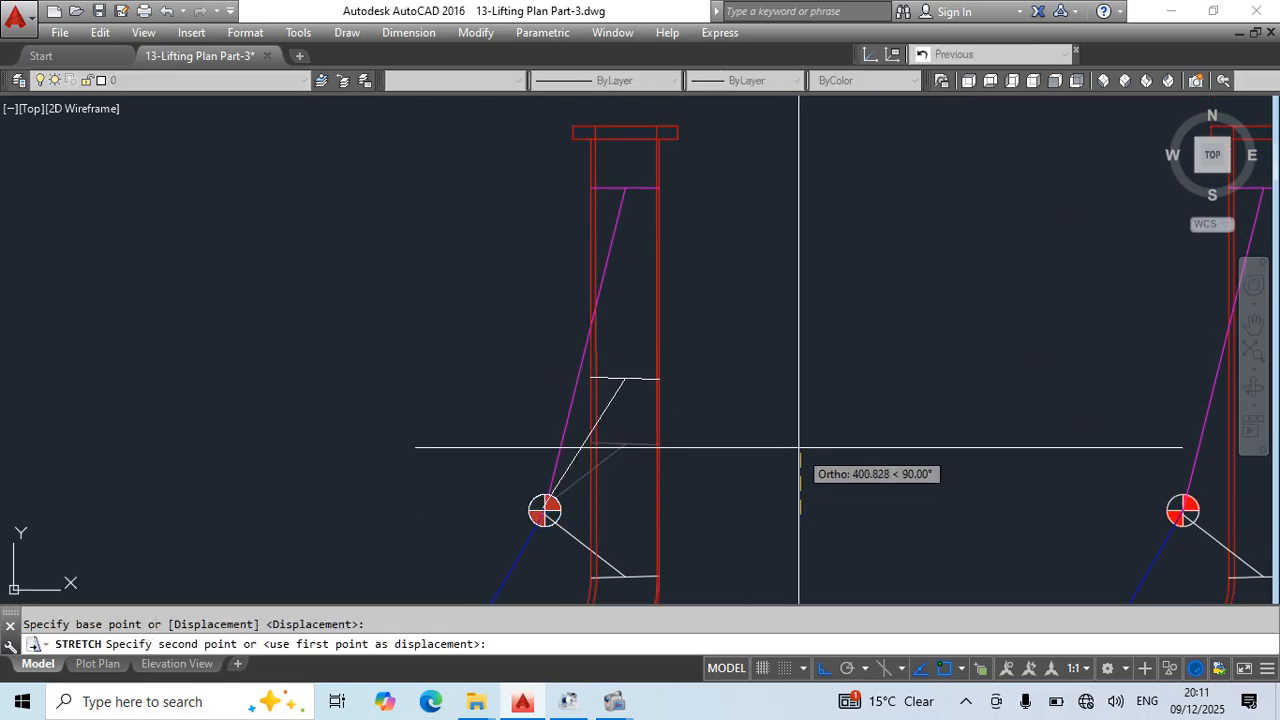
pyautogui.click(800, 448)
pyautogui.scroll(-3, 777, 357)
pyautogui.scroll(3, 706, 343)
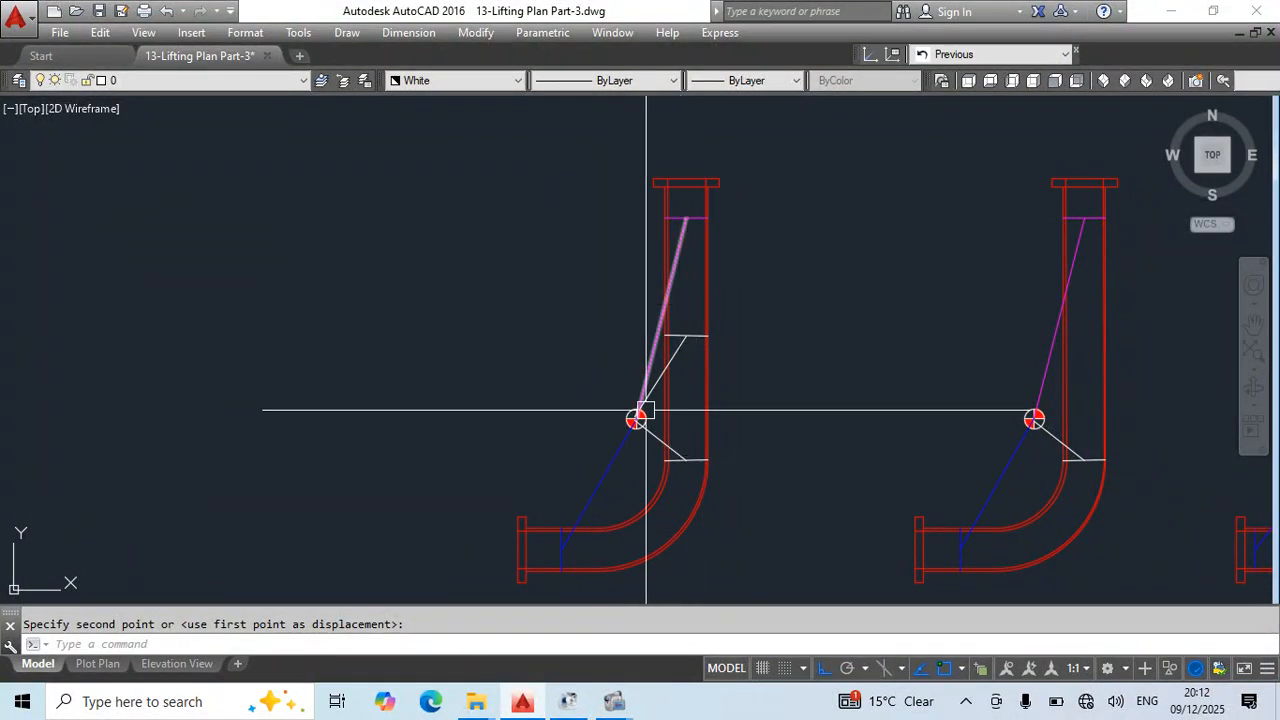
pyautogui.scroll(2, 673, 373)
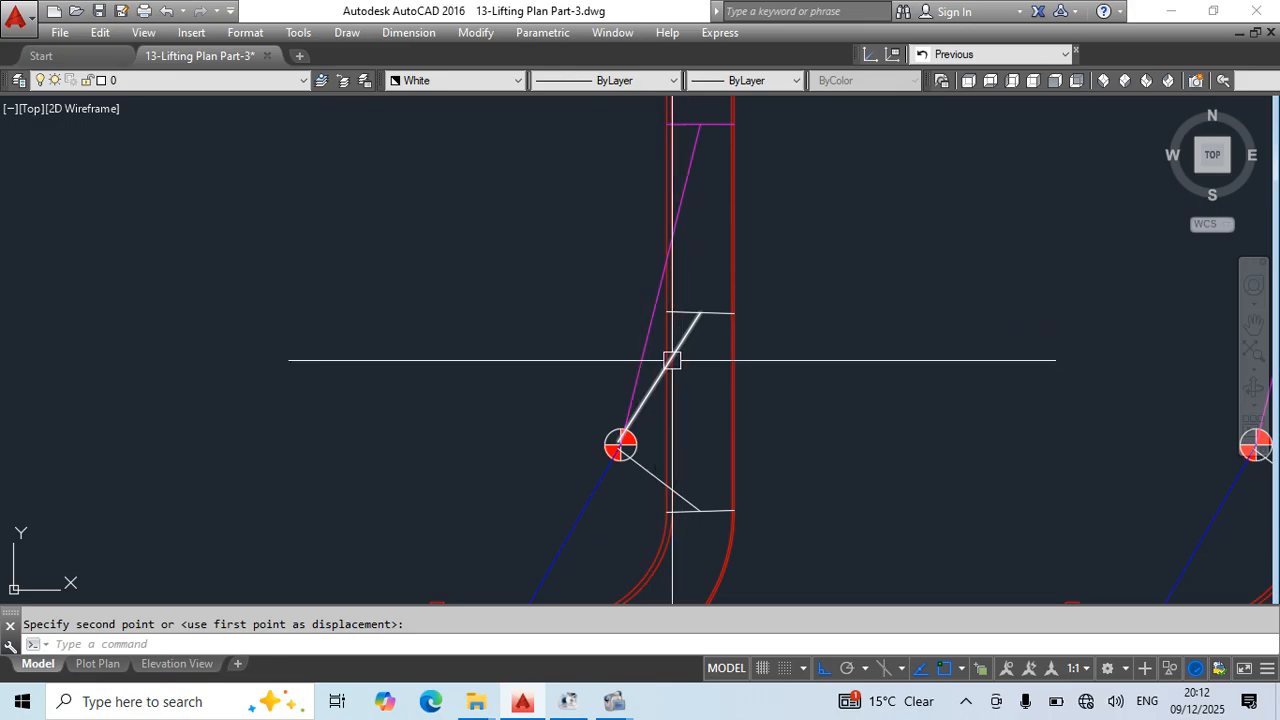
pyautogui.scroll(-4, 670, 362)
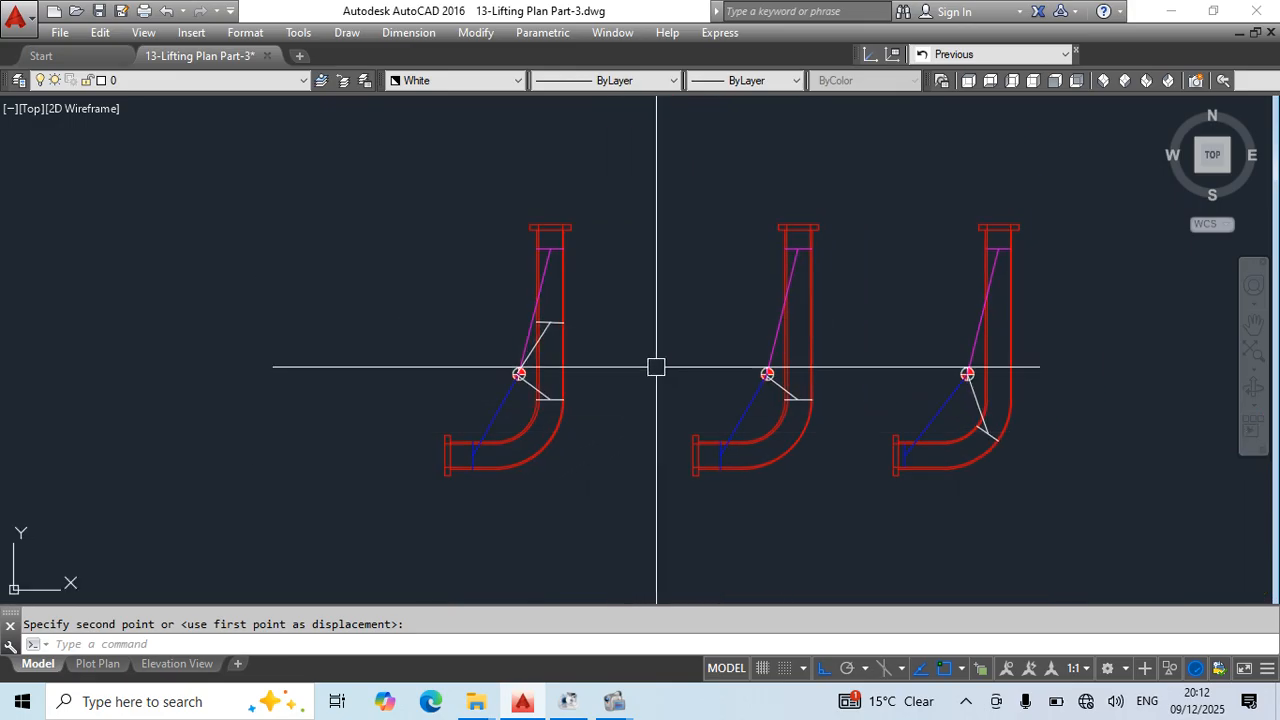
pyautogui.hotkey('ctrl', 's')
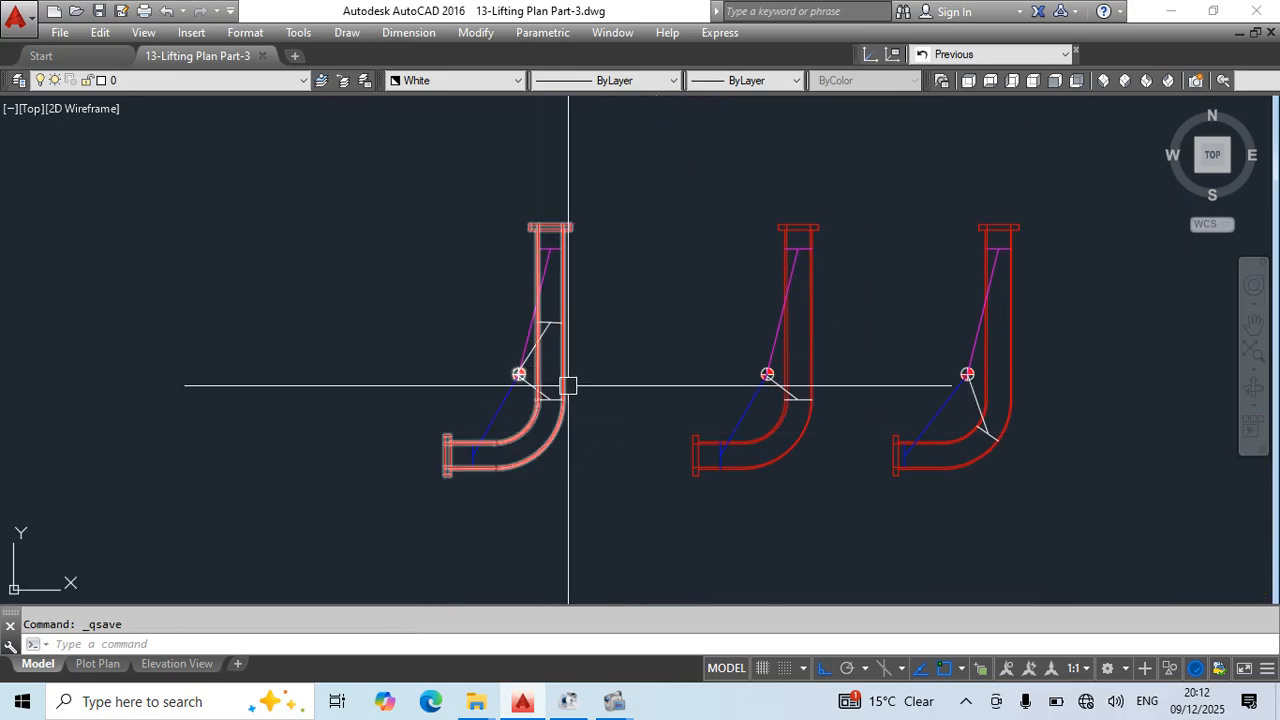
# - Compare the three sling arrangements drawn on the neighbouring elbow spool views and save the drawing
pyautogui.moveTo(677, 446); pyautogui.dragTo(600, 465, button='middle')
pyautogui.click(571, 200)
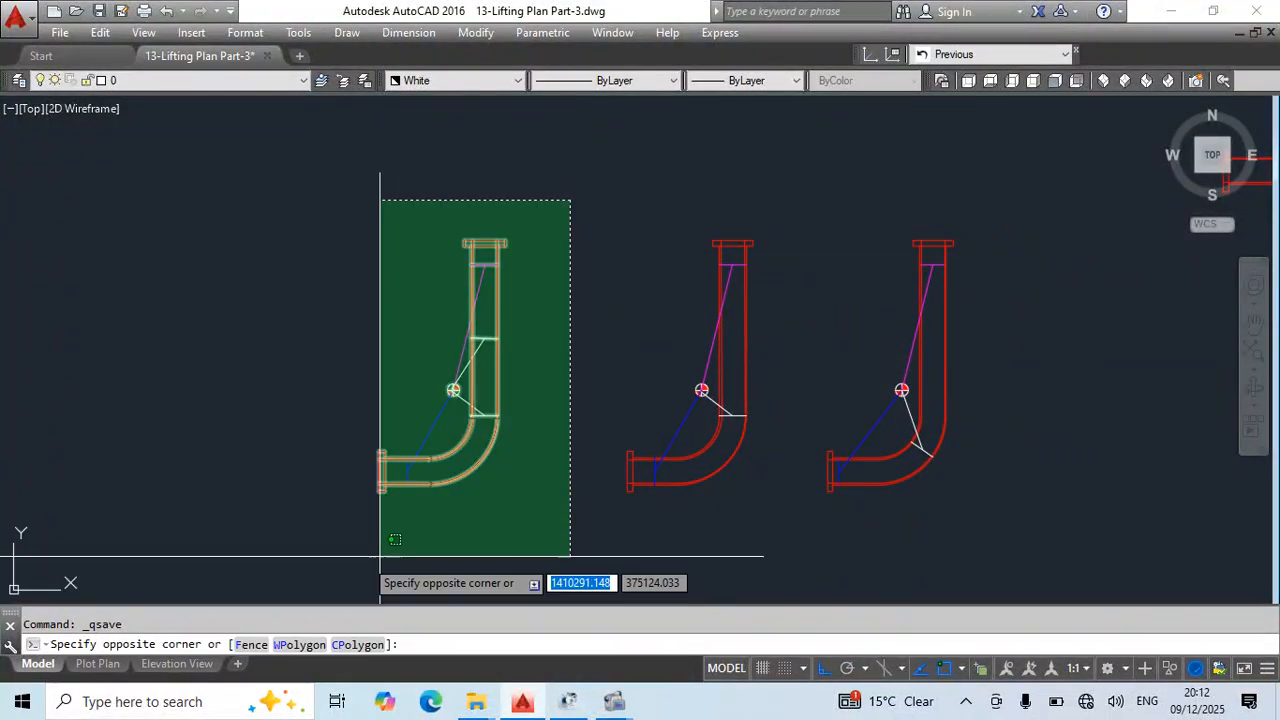
pyautogui.click(366, 558)
pyautogui.moveTo(349, 569); pyautogui.dragTo(204, 529, button='middle')
pyautogui.press('Escape')
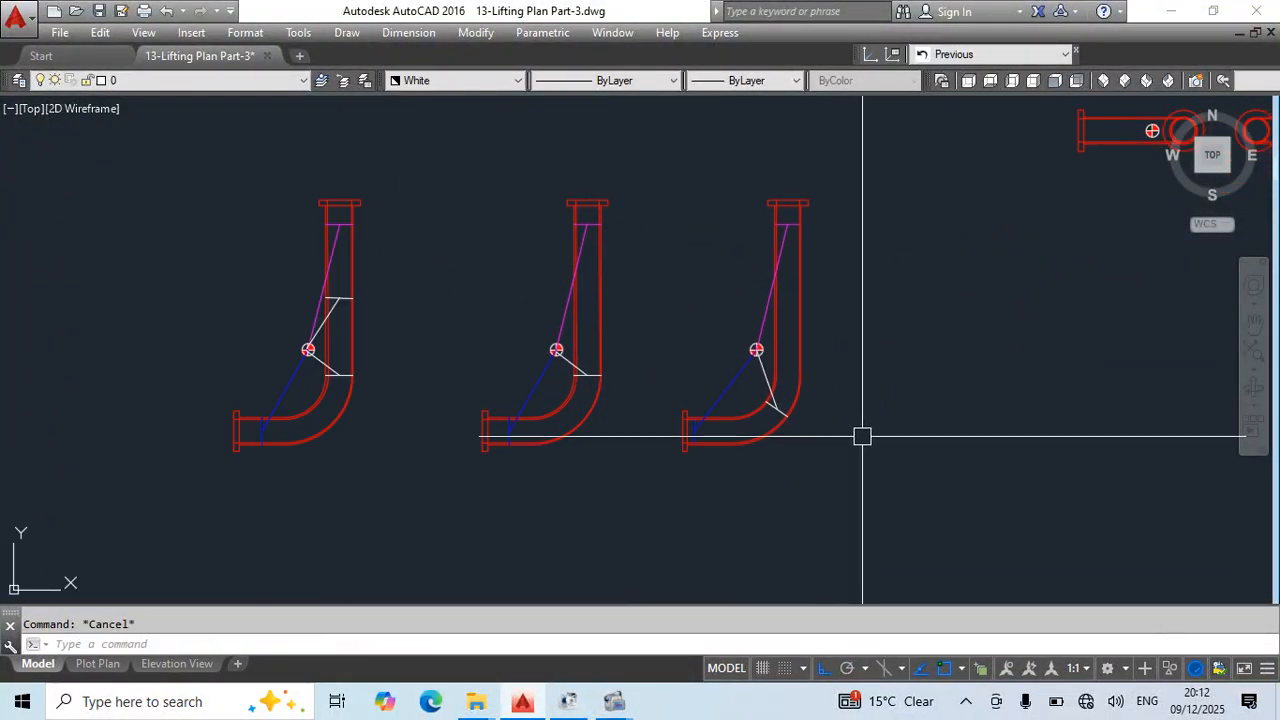
pyautogui.hotkey('ctrl', 's')
pyautogui.scroll(2, 580, 374)
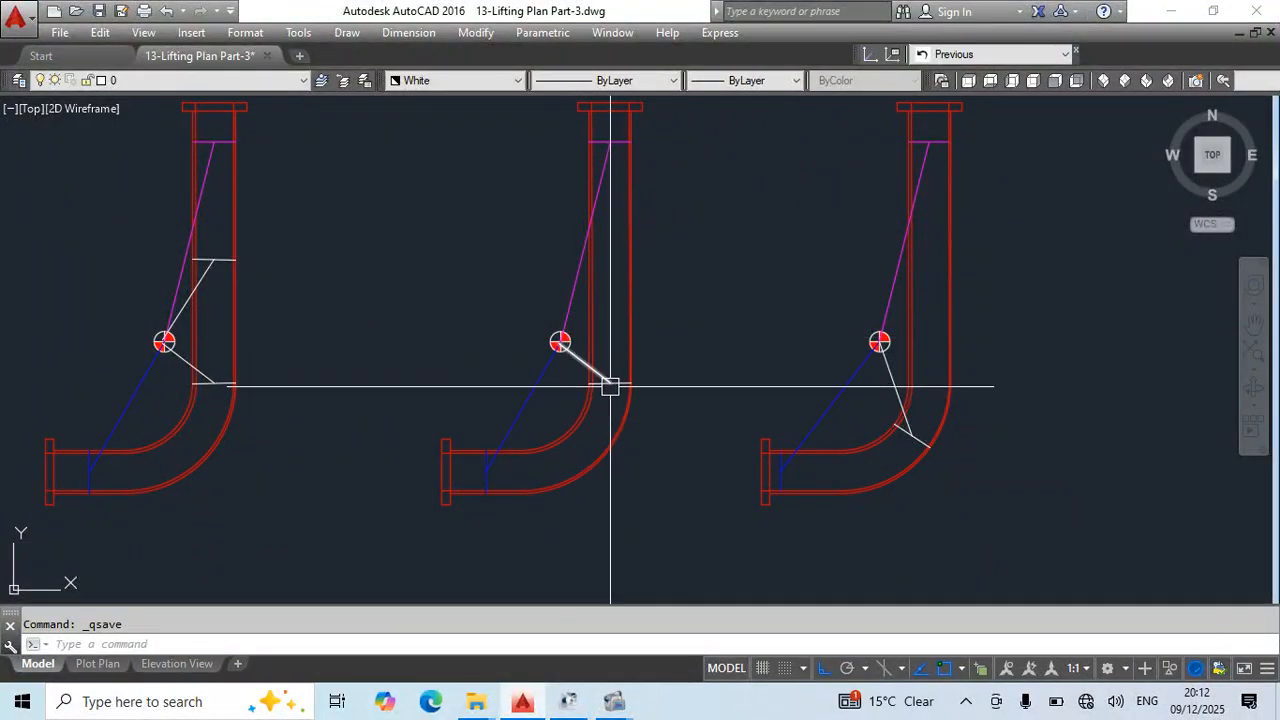
pyautogui.moveTo(631, 353); pyautogui.dragTo(632, 371, button='middle')
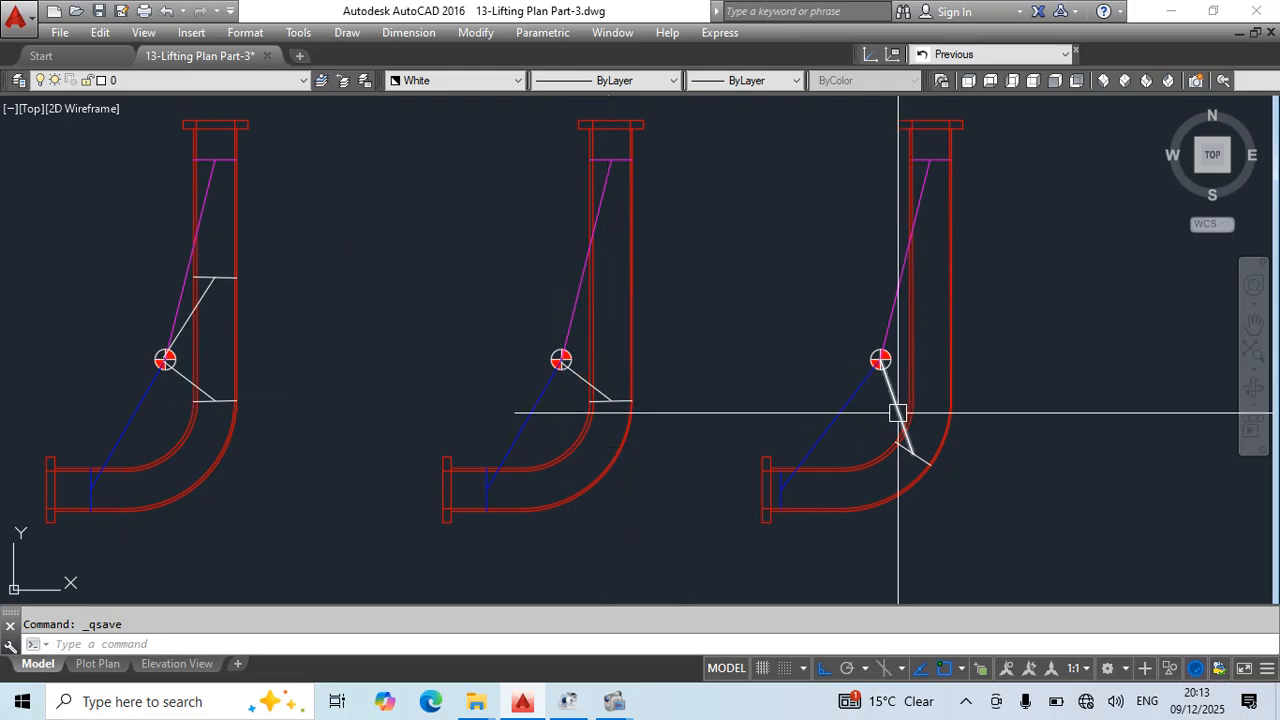
pyautogui.scroll(-2, 648, 255)
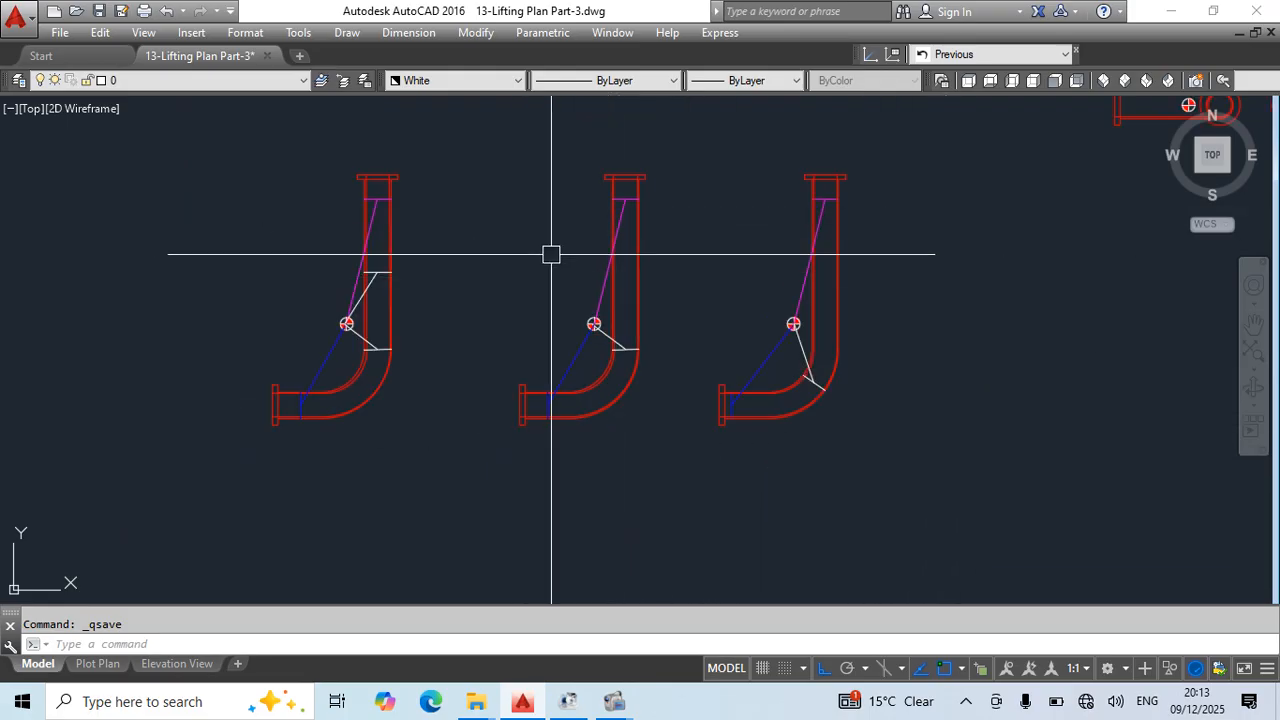
# - Copy the middle spool view with its sling lines to the right of the three arrangement views
pyautogui.click(489, 114)
pyautogui.click(714, 537)
pyautogui.moveTo(714, 537); pyautogui.dragTo(529, 437, button='middle')
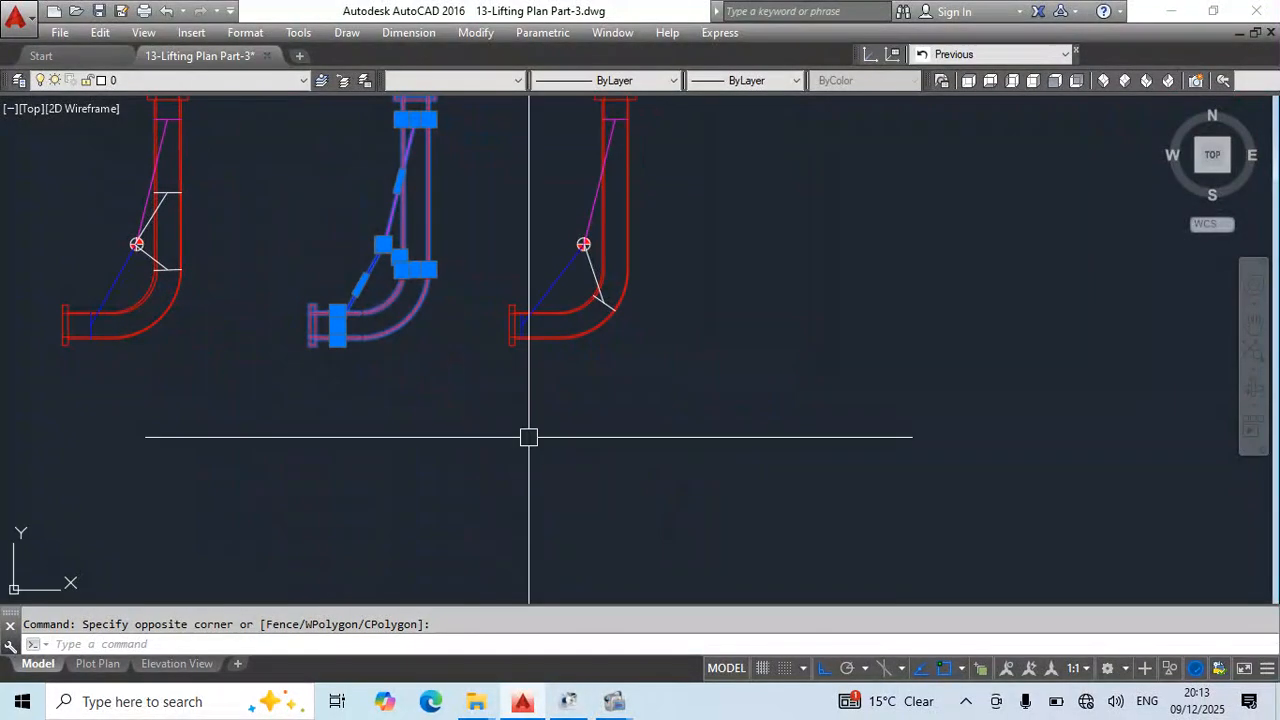
pyautogui.write('co')
pyautogui.press('space')
pyautogui.scroll(-3, 457, 404)
pyautogui.click(399, 429)
pyautogui.click(573, 438)
pyautogui.press('Escape')
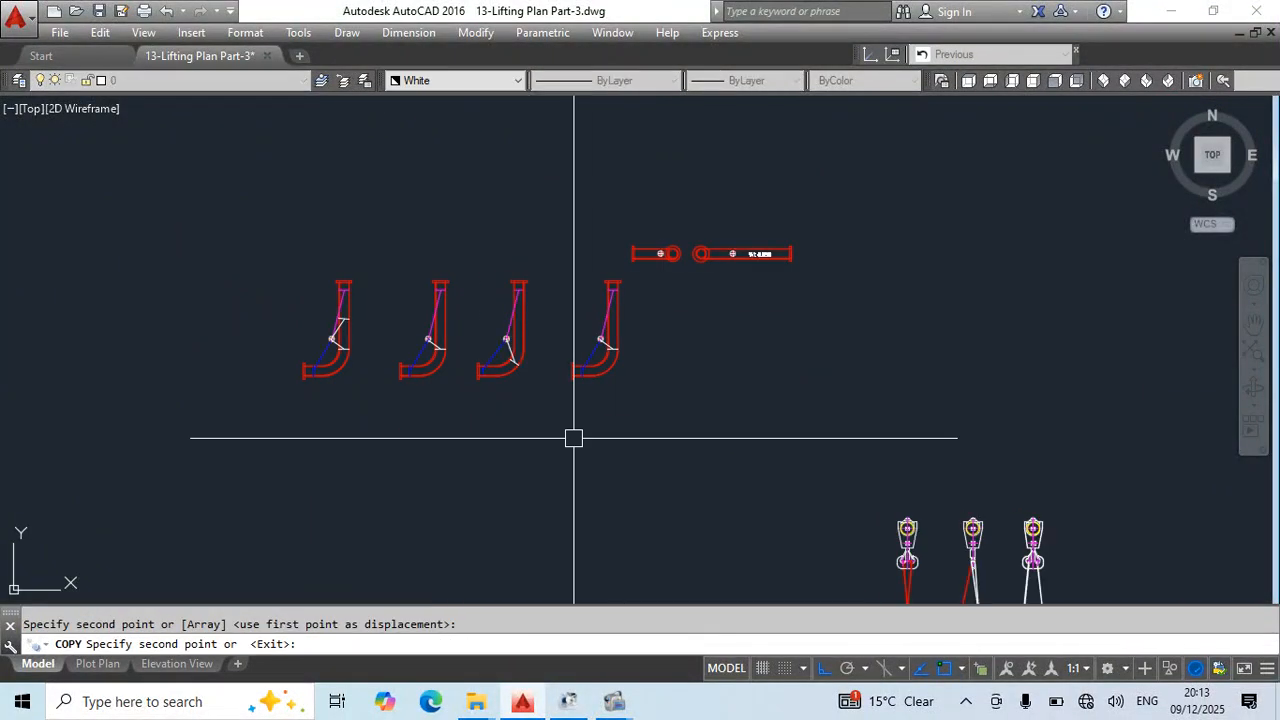
# - Move the three original sling arrangement views horizontally to the left, away from the new copy
pyautogui.click(542, 263)
pyautogui.click(230, 447)
pyautogui.moveTo(580, 502); pyautogui.dragTo(769, 498, button='middle')
pyautogui.write('m')
pyautogui.press('space')
pyautogui.click(823, 499)
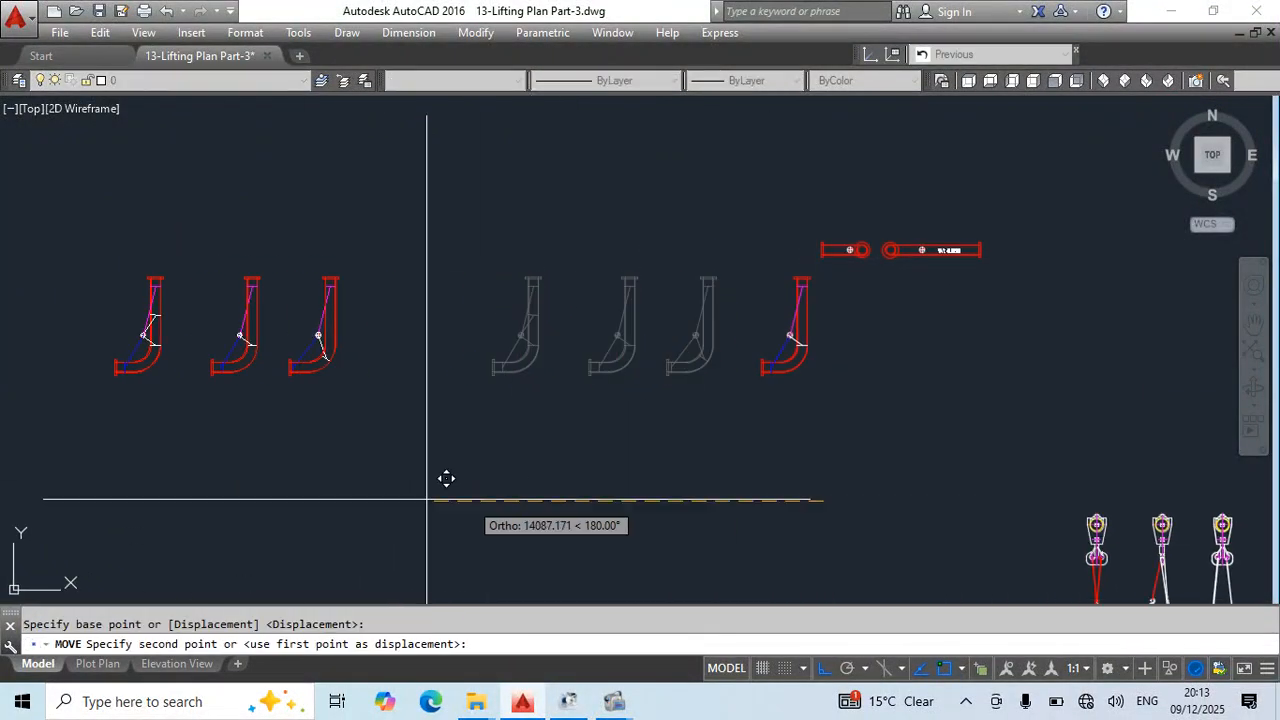
pyautogui.click(394, 499)
pyautogui.press('Escape')
# - Move the new spool copy horizontally left into the gap between the three arrangement views and the elevations, and save the drawing
pyautogui.click(708, 265)
pyautogui.click(829, 398)
pyautogui.write('m')
pyautogui.press('space')
pyautogui.click(957, 440)
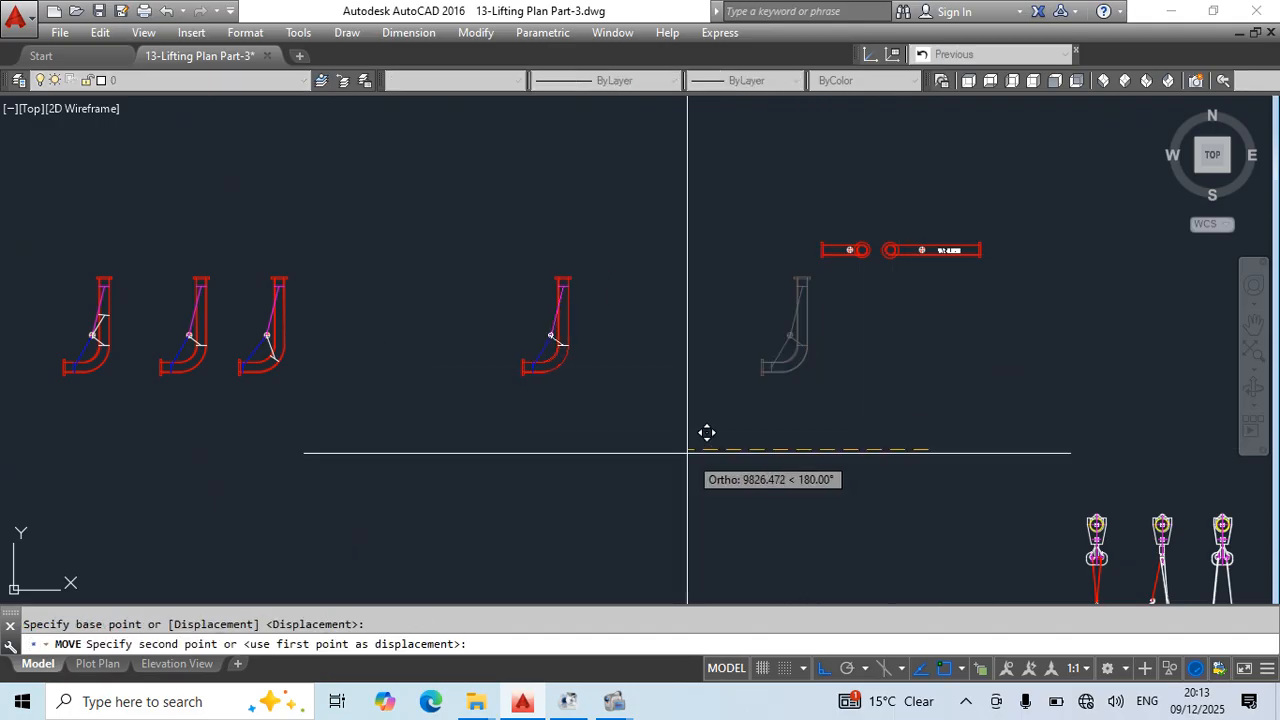
pyautogui.click(716, 435)
pyautogui.press('Escape')
pyautogui.scroll(2, 584, 336)
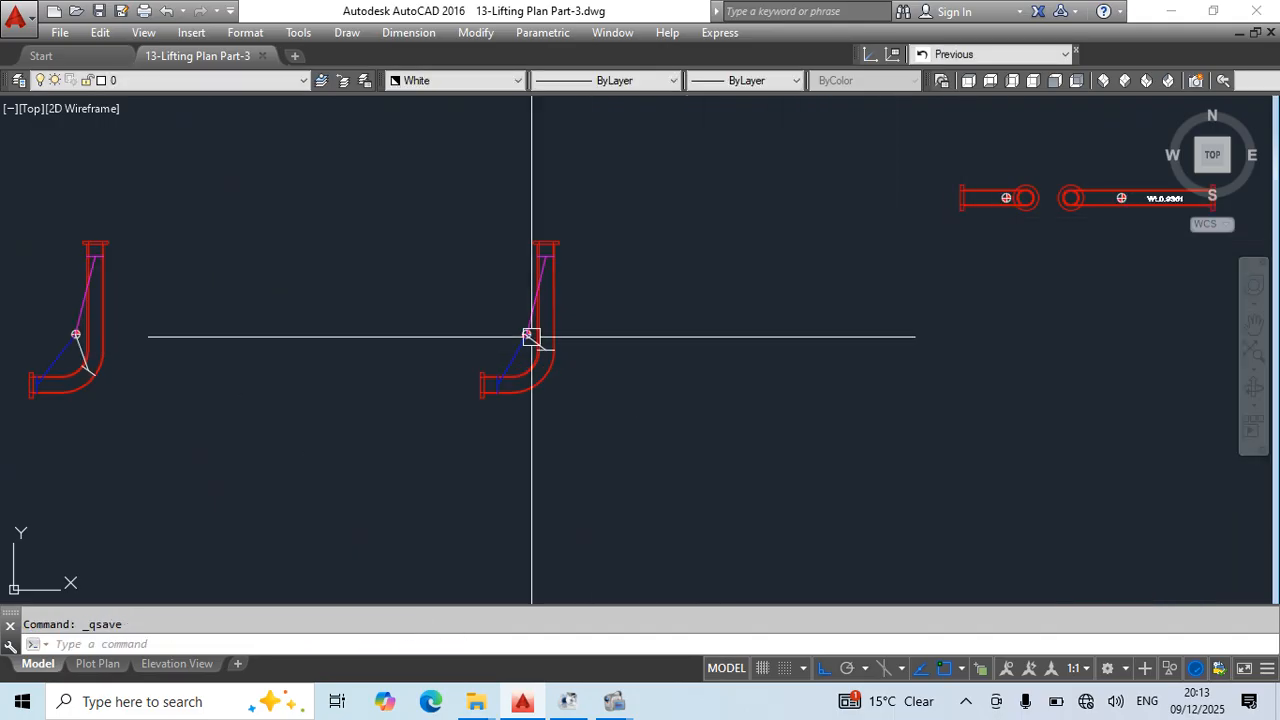
pyautogui.scroll(5, 640, 345)
pyautogui.click(634, 323)
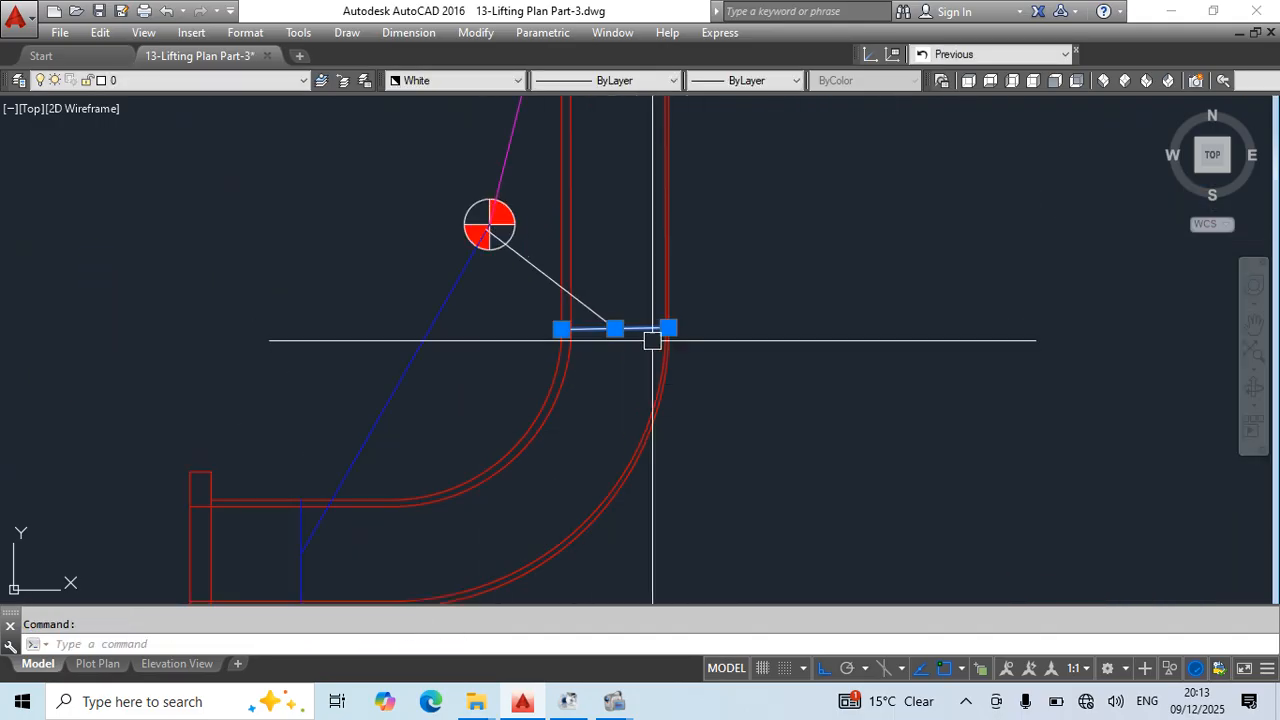
pyautogui.press('Escape')
pyautogui.scroll(-4, 652, 340)
pyautogui.hotkey('ctrl', 's')
pyautogui.scroll(-3, 646, 400)
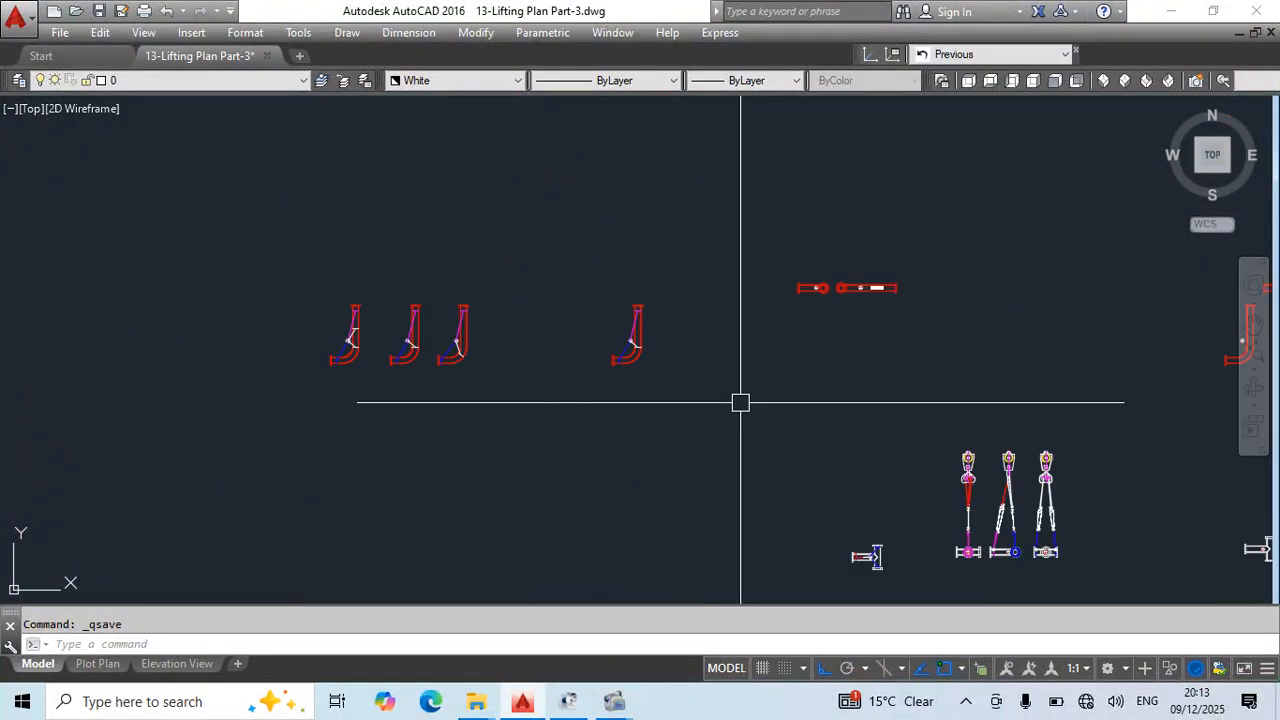
pyautogui.scroll(8, 746, 277)
pyautogui.moveTo(803, 471); pyautogui.dragTo(789, 386, button='middle')
pyautogui.write('l')
pyautogui.press('space')
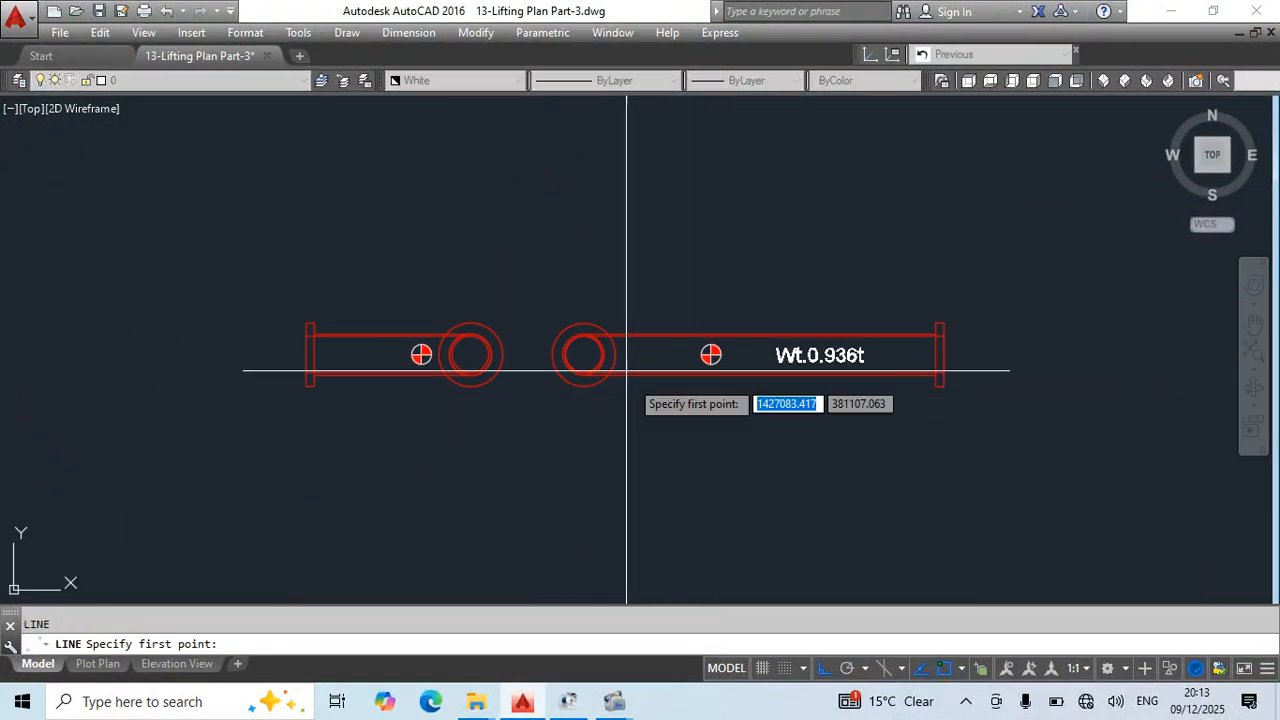
pyautogui.click(612, 360)
pyautogui.scroll(3, 612, 362)
pyautogui.press('Escape')
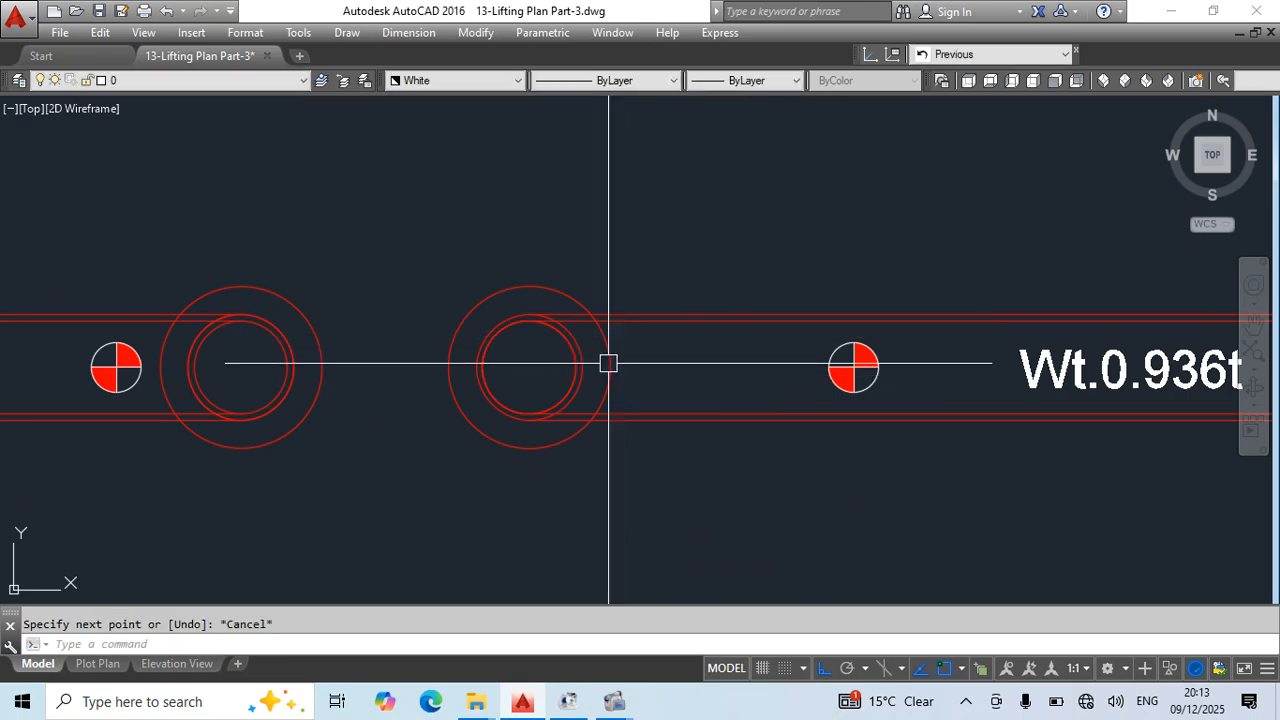
# - Draw a vertical cross line about 424 mm long at the pipe circle's right quadrant on the weight-labelled elevation, spanning both outer pipe edges
pyautogui.scroll(4, 595, 368)
pyautogui.press('space')
pyautogui.click(561, 367)
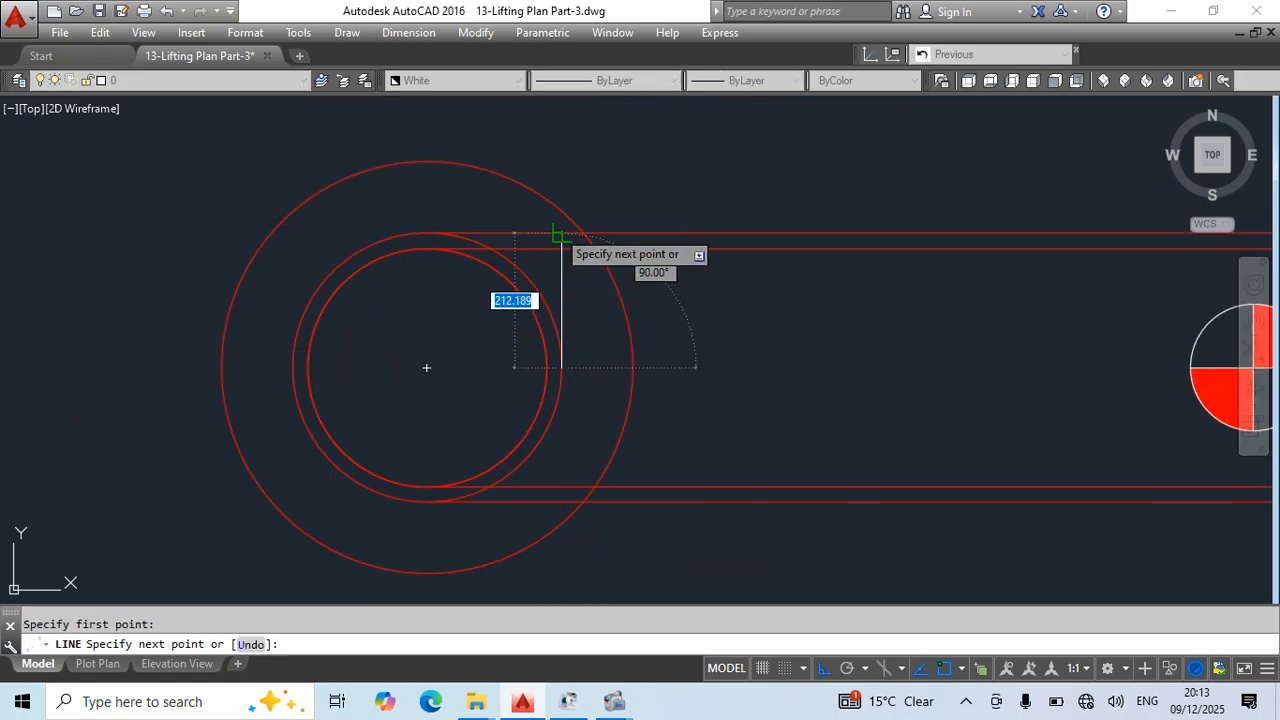
pyautogui.click(561, 235)
pyautogui.press('Escape')
pyautogui.click(561, 367)
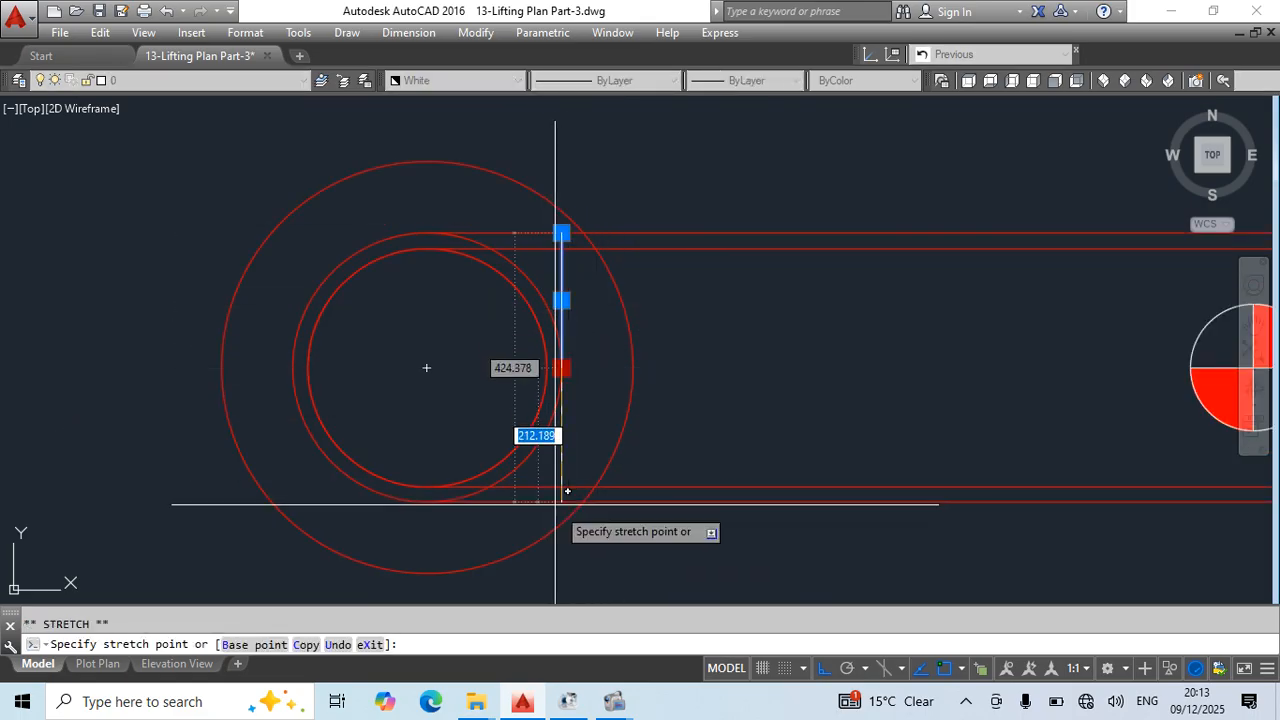
pyautogui.click(561, 501)
pyautogui.press('Escape')
pyautogui.scroll(-5, 646, 397)
# - Draw a tall vertical line upward from the centre of gravity symbol of the weight-labelled elevation
pyautogui.moveTo(646, 397); pyautogui.dragTo(646, 427, button='middle')
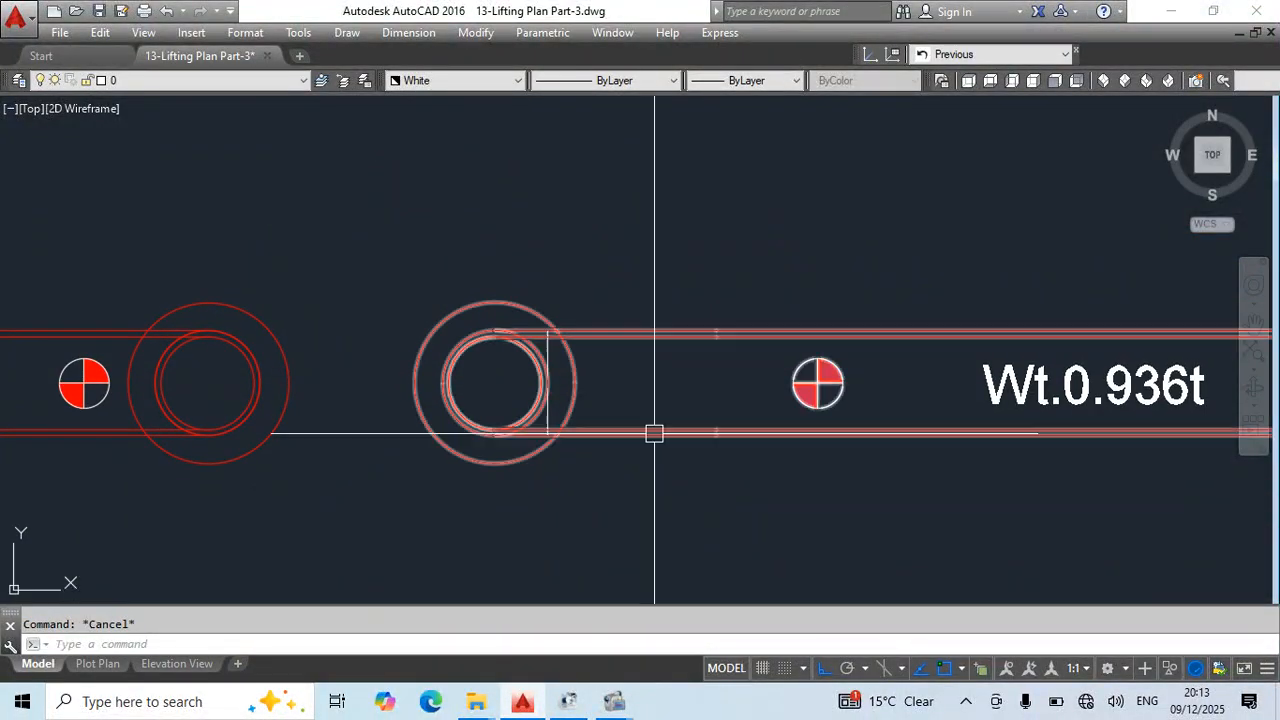
pyautogui.write('l')
pyautogui.press('space')
pyautogui.click(818, 396)
pyautogui.scroll(-2, 826, 300)
pyautogui.scroll(-5, 826, 300)
pyautogui.moveTo(850, 282); pyautogui.dragTo(826, 549, button='middle')
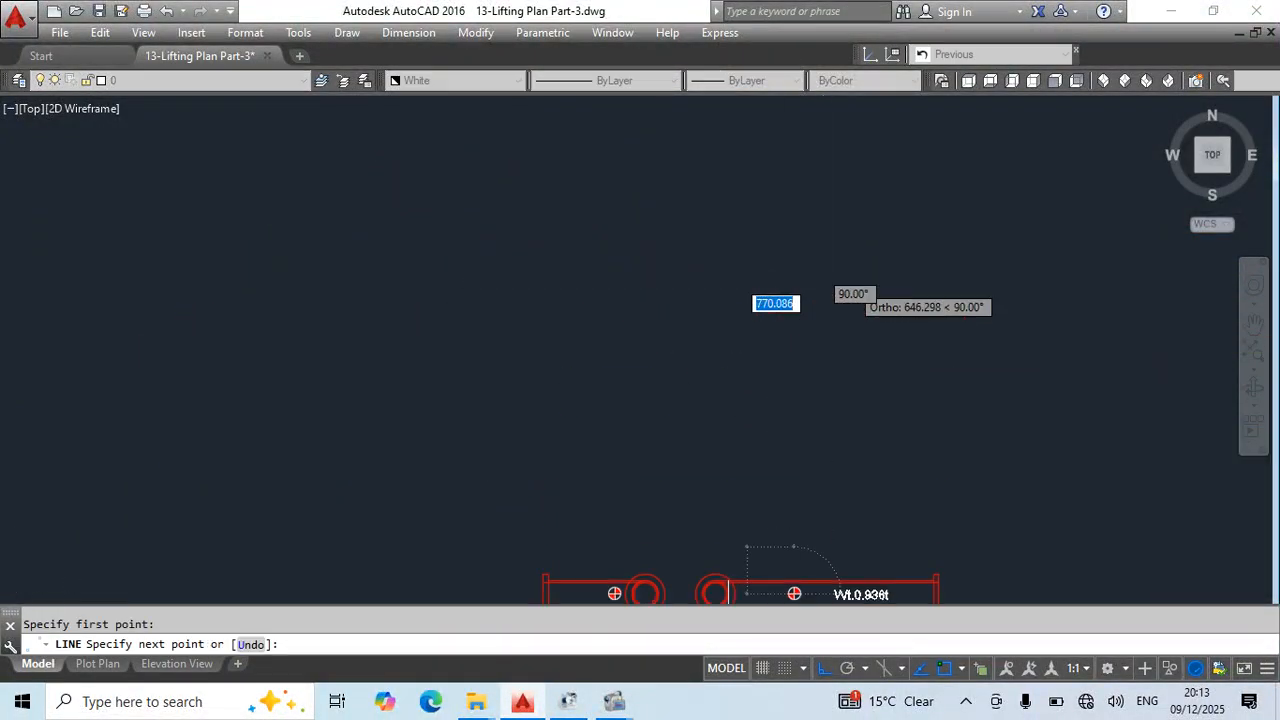
pyautogui.click(850, 163)
pyautogui.press('Escape')
# - Offset the vertical centre of gravity line 2000 mm to the right, towards the flange
pyautogui.moveTo(866, 434); pyautogui.dragTo(800, 289, button='middle')
pyautogui.write('o')
pyautogui.press('space')
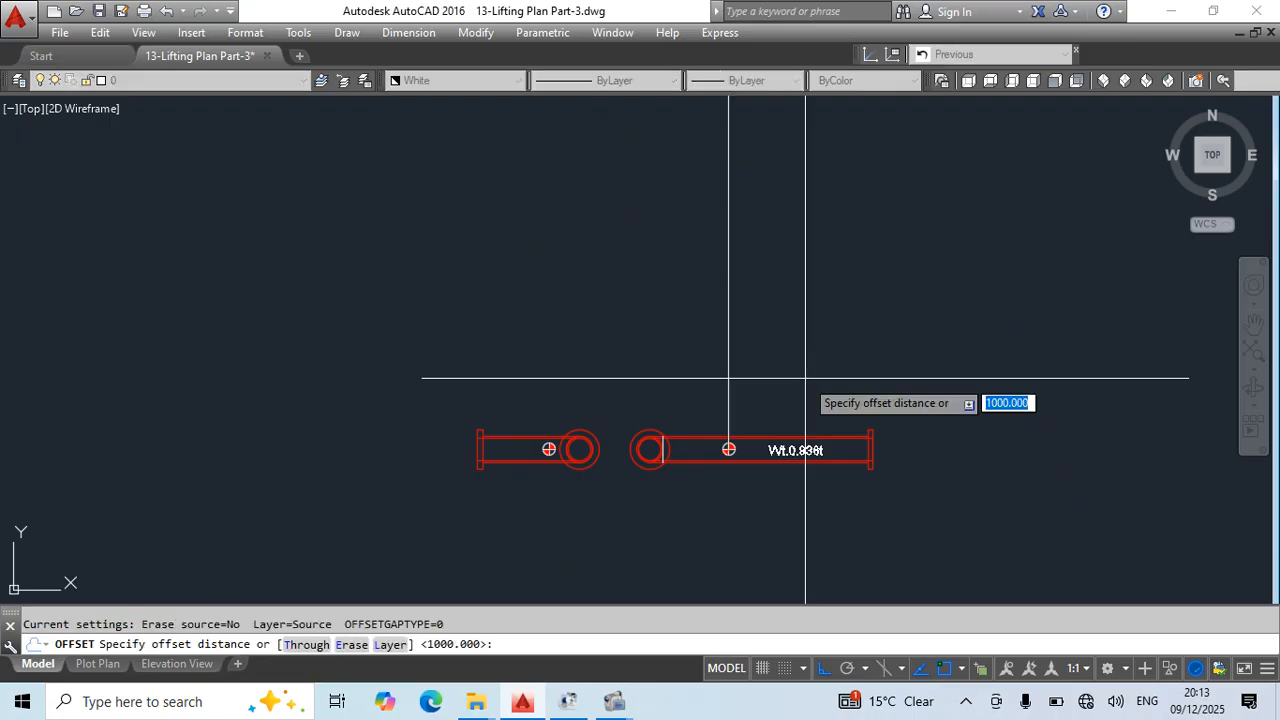
pyautogui.write('2000')
pyautogui.press('space')
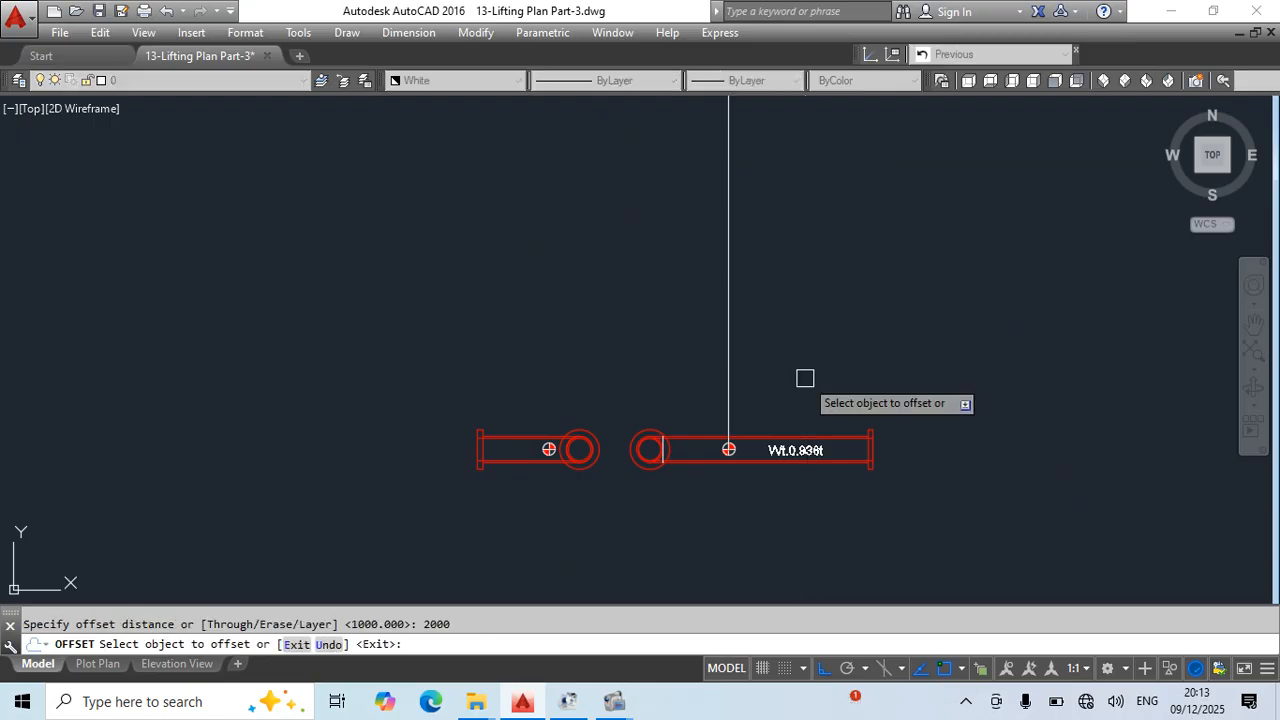
pyautogui.click(728, 372)
pyautogui.click(860, 450)
pyautogui.press('Escape')
# - Stretch the offset vertical line's lower end down to the pipe's lower outer edge near the flange
pyautogui.scroll(3, 871, 486)
pyautogui.click(863, 470)
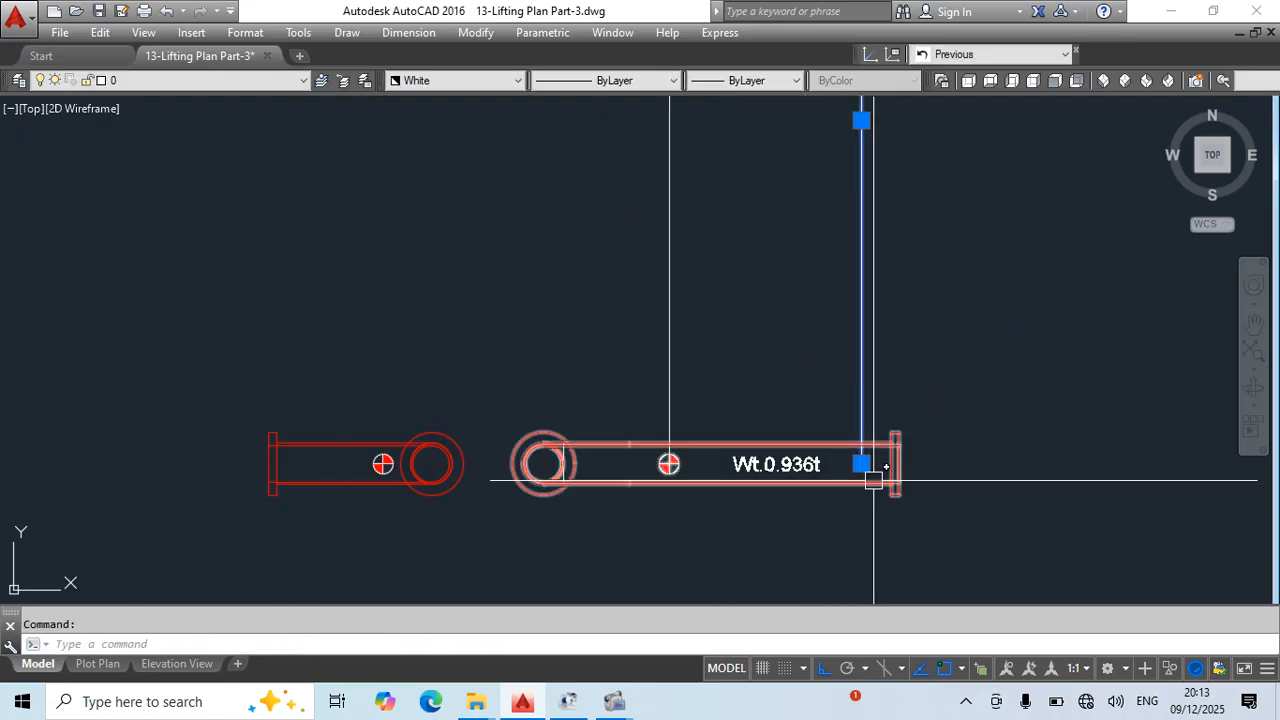
pyautogui.click(861, 463)
pyautogui.scroll(5, 855, 455)
pyautogui.press('Escape')
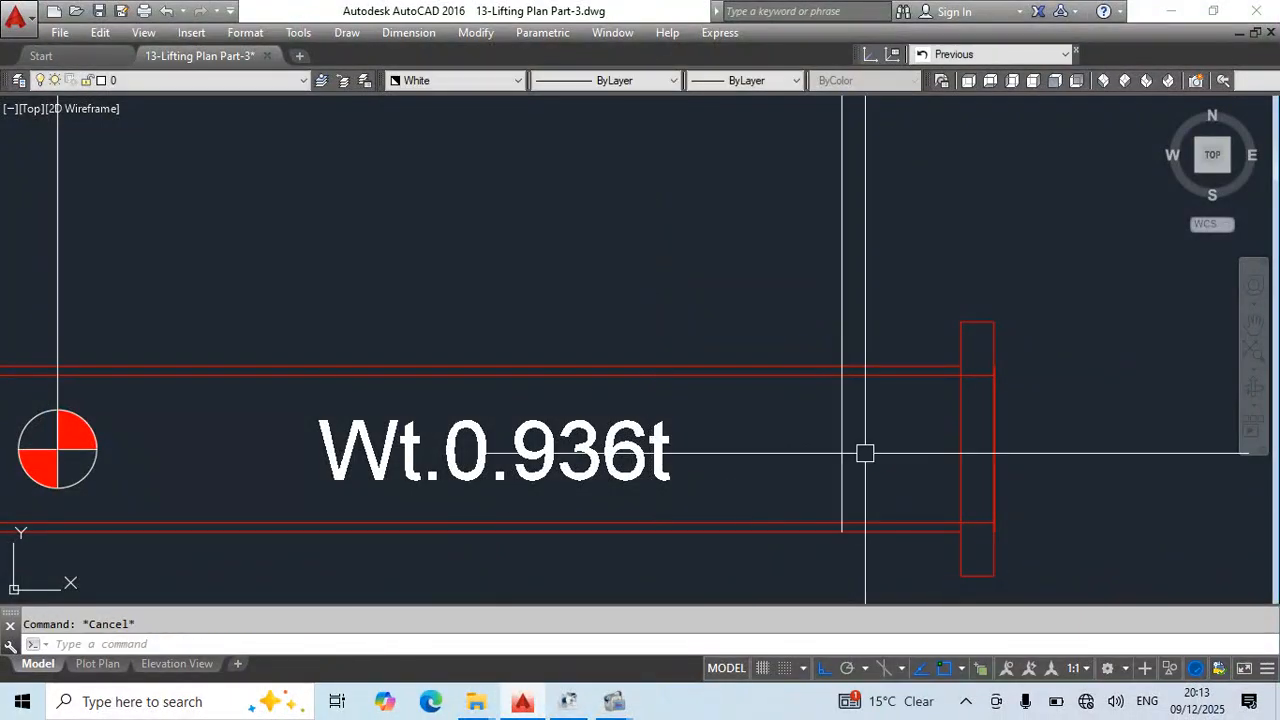
# - Trim the offset vertical line above the pipe's upper outer edge on the weight-labelled elevation and save the drawing
pyautogui.write('tr')
pyautogui.press('space')
pyautogui.press('space')
pyautogui.click(846, 346)
pyautogui.moveTo(370, 475); pyautogui.dragTo(730, 435, button='middle')
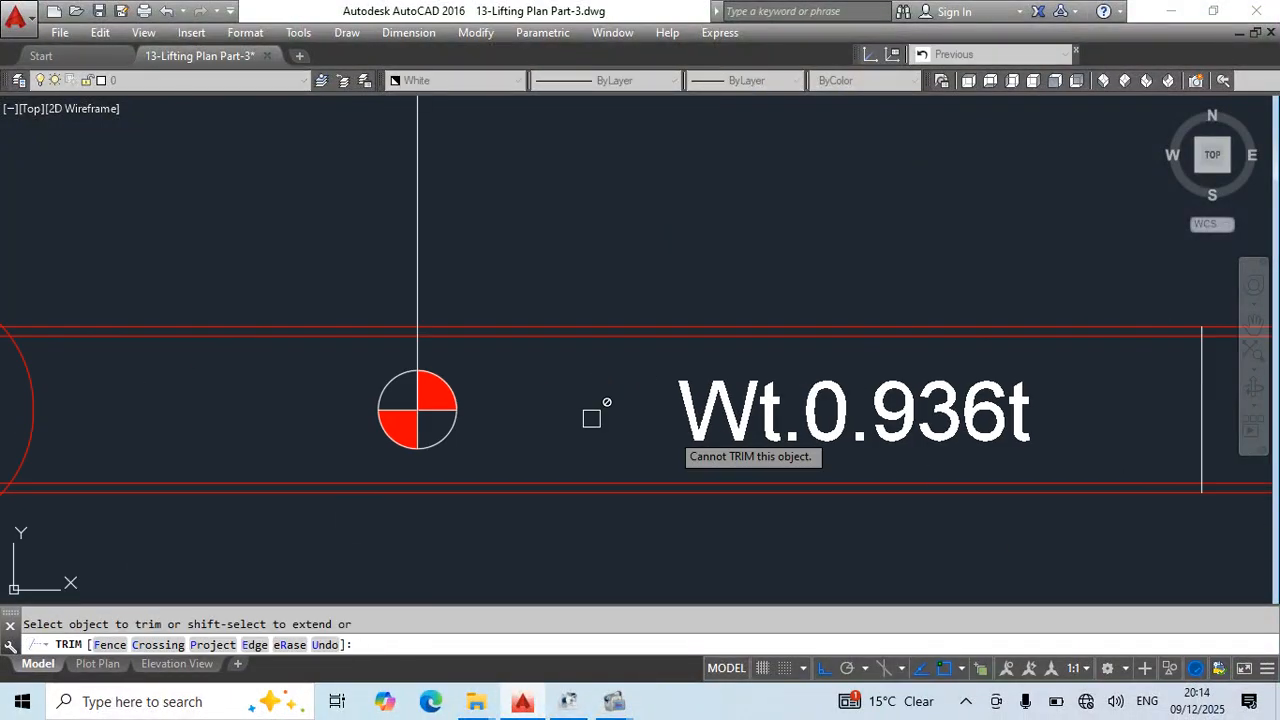
pyautogui.moveTo(138, 410); pyautogui.dragTo(650, 400, button='middle')
pyautogui.press('Escape')
pyautogui.scroll(-6, 560, 330)
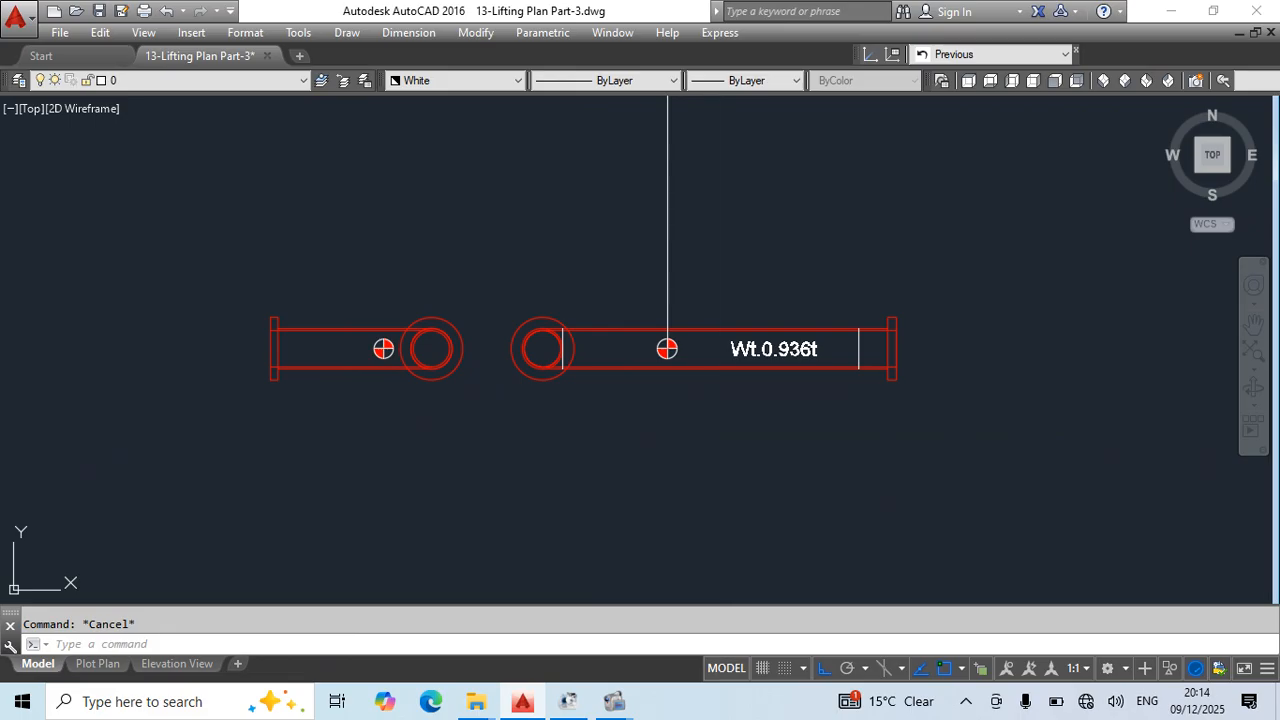
pyautogui.hotkey('ctrl', 's')
# - Measure the horizontal distance from the flange to the blue lifting point line on the elbow plan view's short leg
pyautogui.moveTo(711, 187); pyautogui.dragTo(703, 289, button='middle')
pyautogui.scroll(-3, 688, 293)
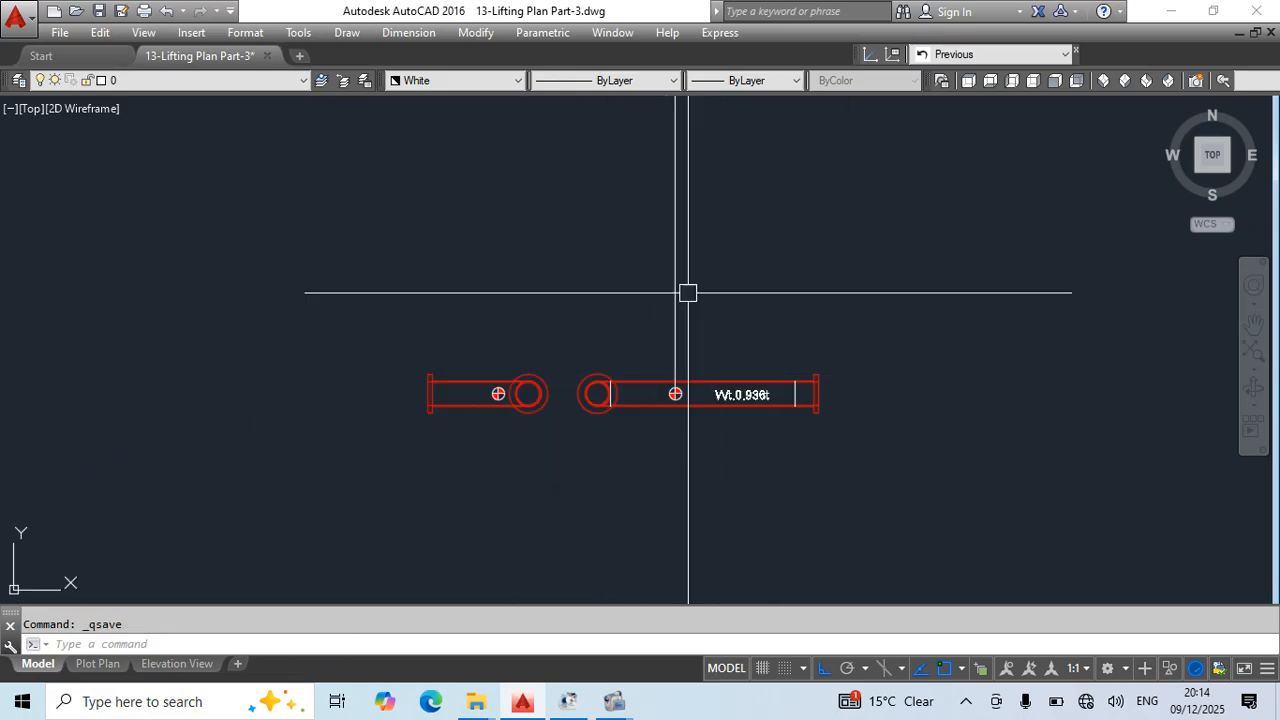
pyautogui.scroll(2, 494, 410)
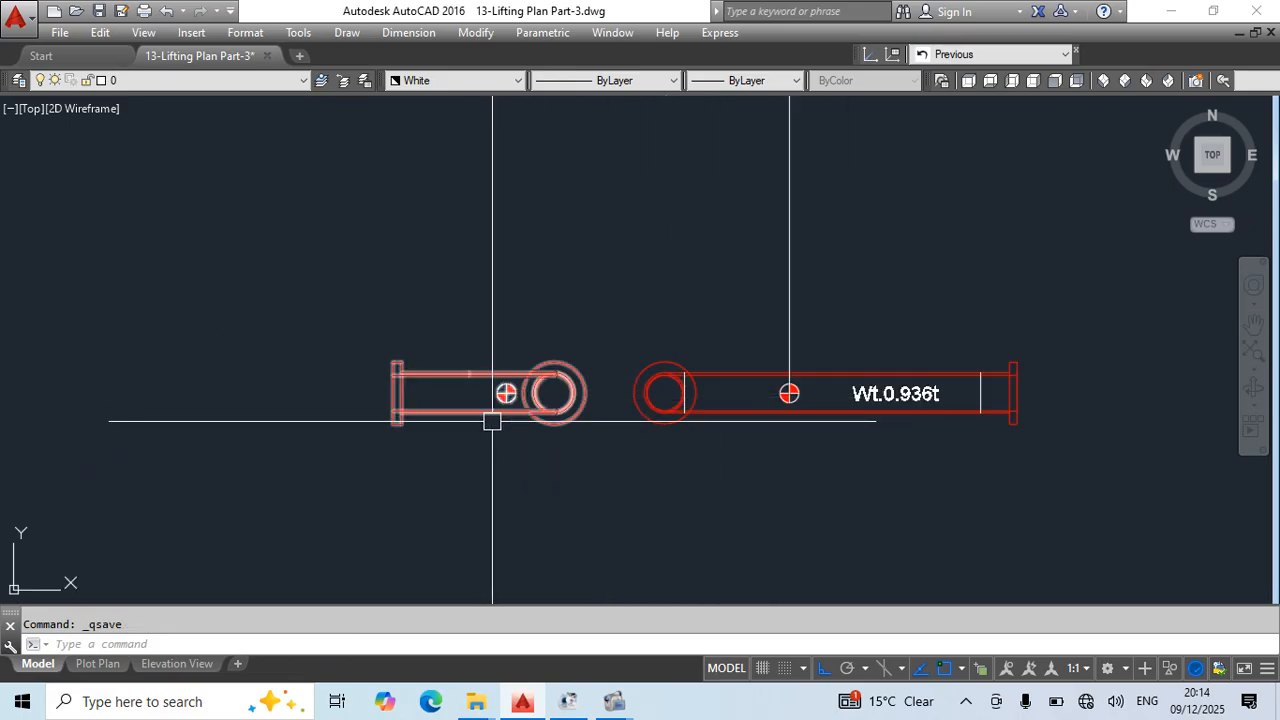
pyautogui.moveTo(494, 420); pyautogui.dragTo(671, 450, button='middle')
pyautogui.moveTo(743, 398); pyautogui.dragTo(746, 440, button='middle')
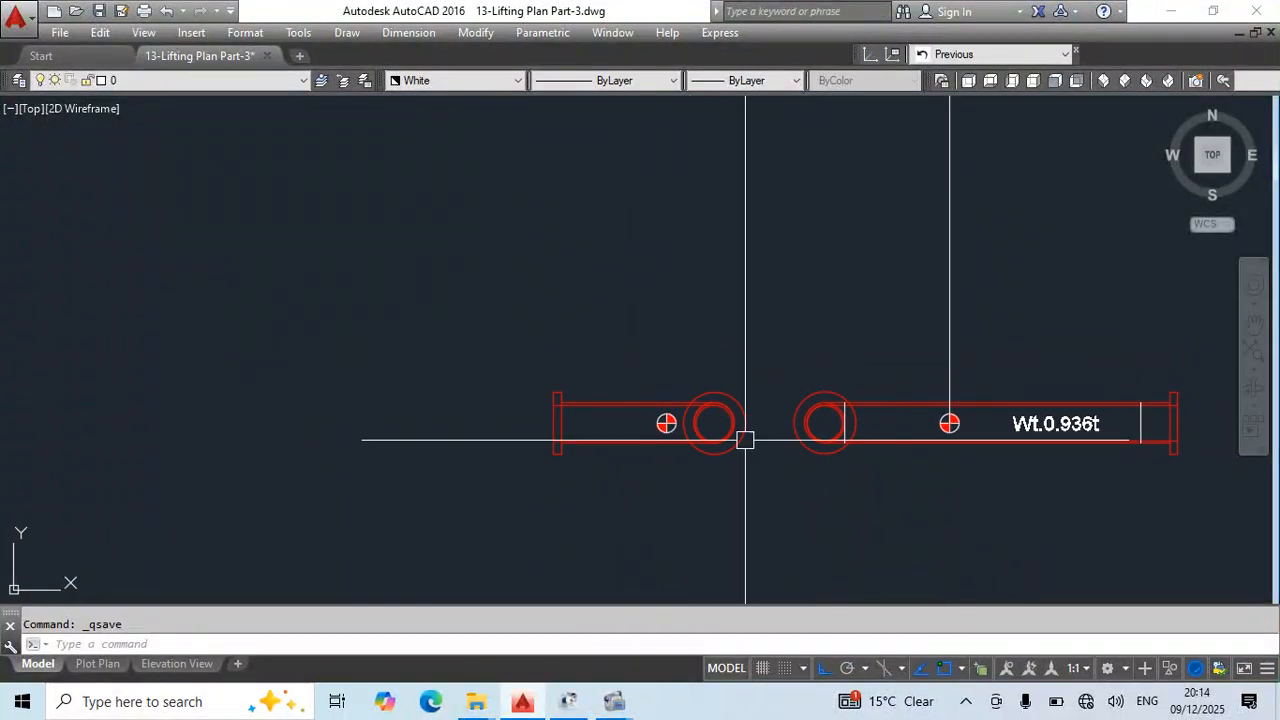
pyautogui.scroll(4, 724, 411)
pyautogui.moveTo(618, 457); pyautogui.dragTo(703, 373, button='middle')
pyautogui.scroll(-6, 703, 373)
pyautogui.moveTo(443, 503); pyautogui.dragTo(954, 272, button='middle')
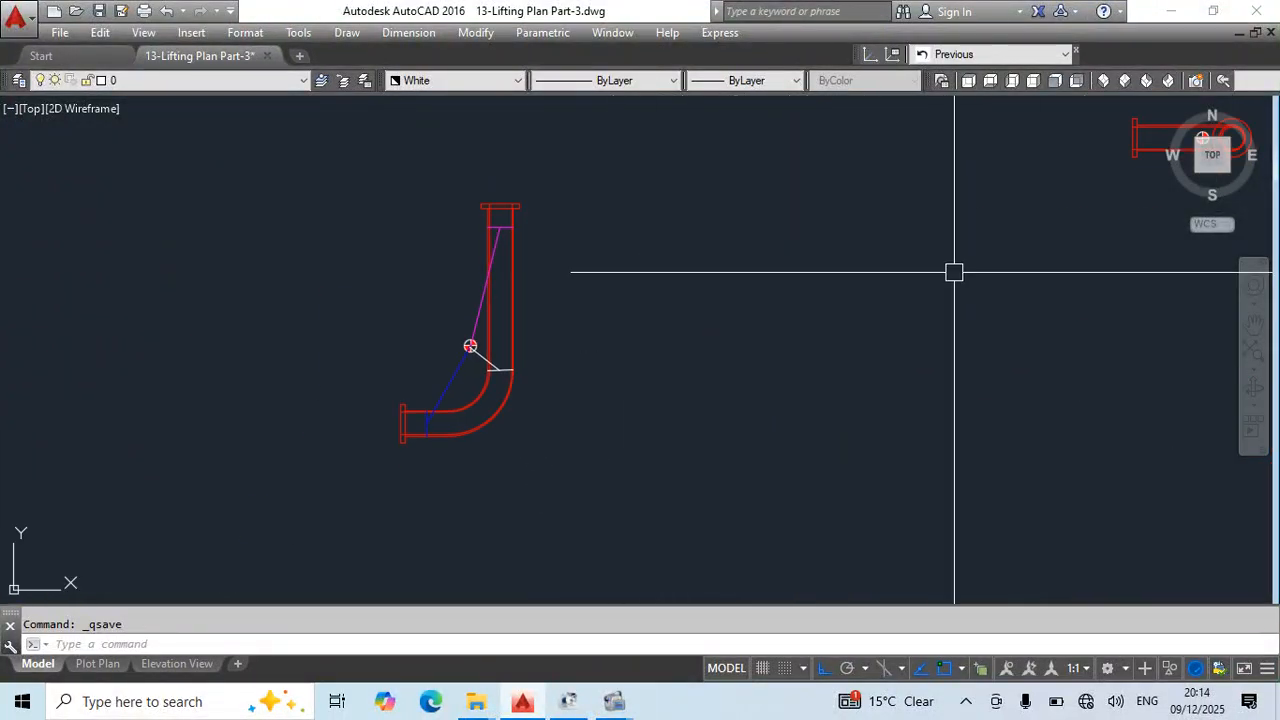
pyautogui.write('d')
pyautogui.press('Escape')
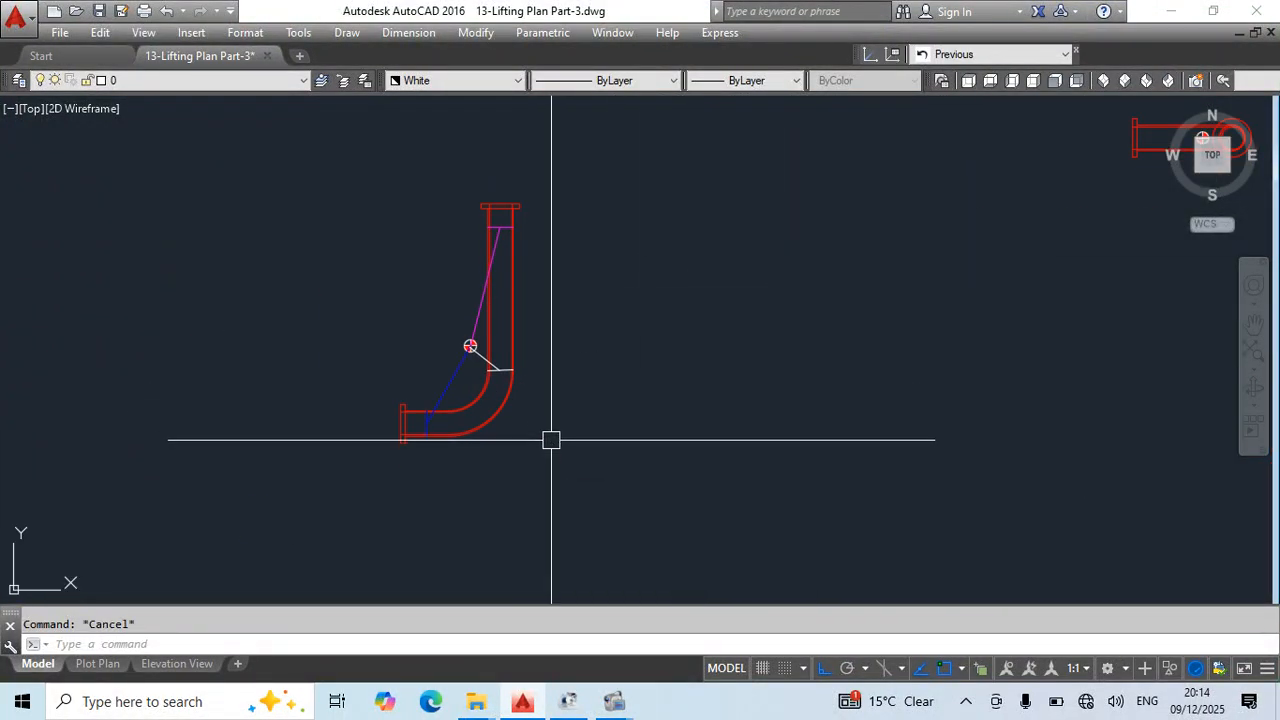
pyautogui.write('dli')
pyautogui.press('Return')
pyautogui.scroll(5, 470, 346)
pyautogui.click(327, 398)
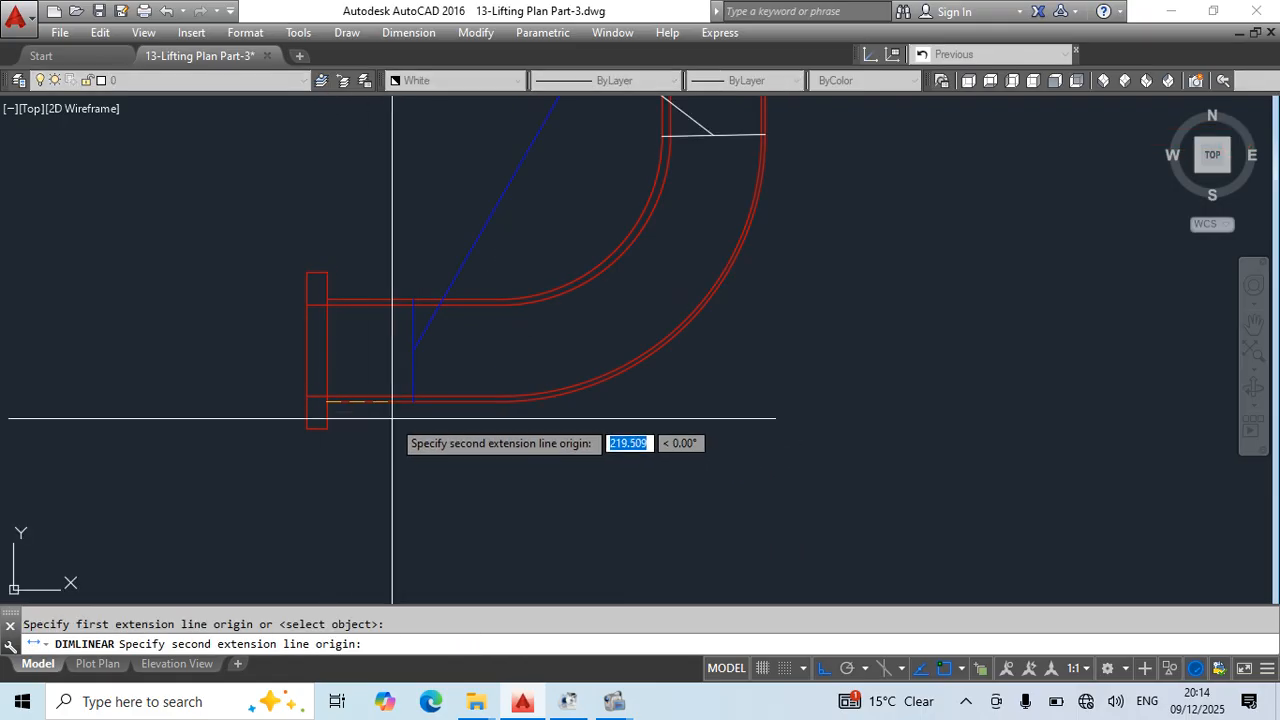
pyautogui.click(413, 398)
pyautogui.scroll(-6, 422, 463)
pyautogui.press('Escape')
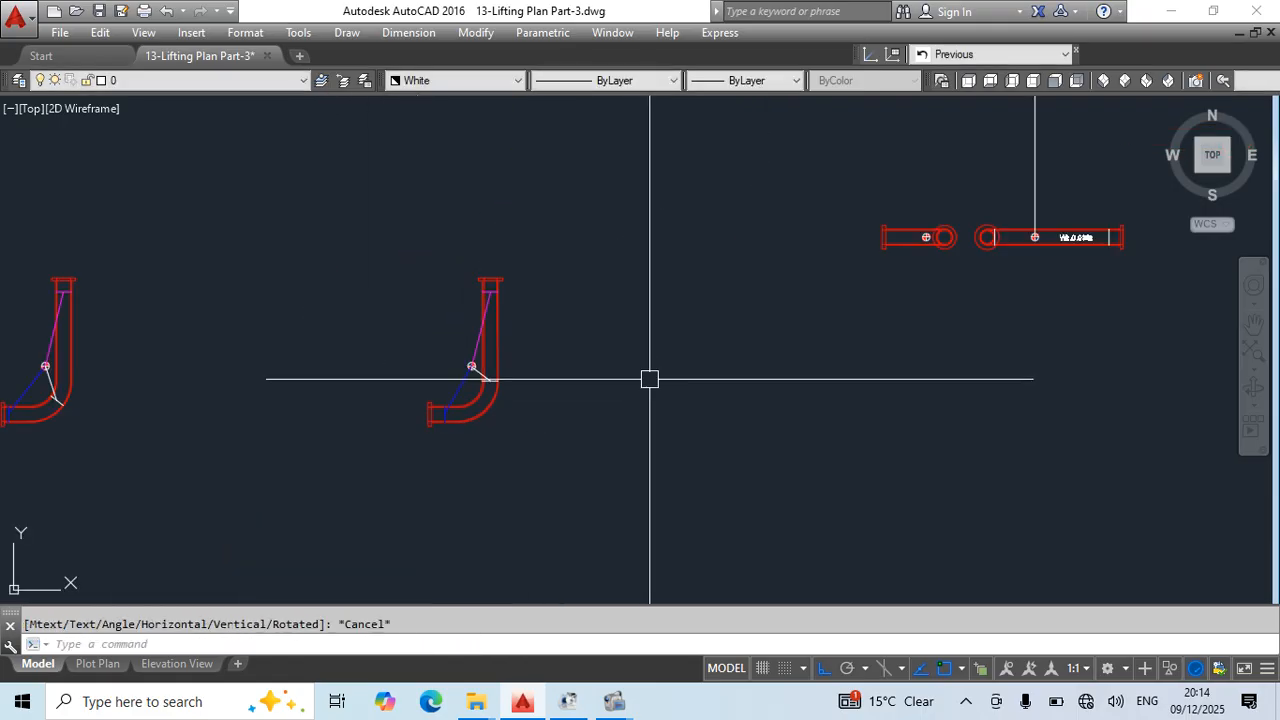
# - Draw a vertical line about 1583 mm long downward from the flange's lower inner corner on the shorter elevation
pyautogui.scroll(5, 751, 391)
pyautogui.press('Return')
pyautogui.click(840, 214)
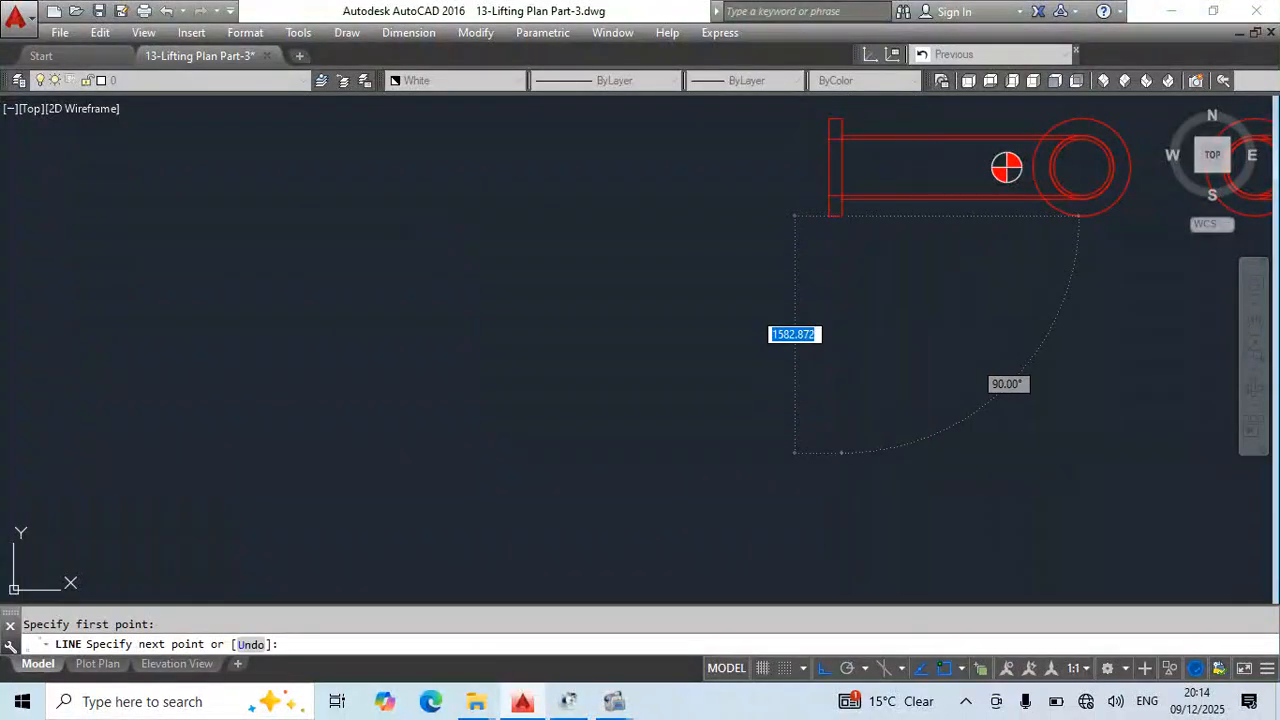
pyautogui.click(916, 453)
pyautogui.press('Escape')
# - Offset the vertical flange line 350 mm to the right, towards the shorter elevation's centre of gravity
pyautogui.write('o')
pyautogui.press('Return')
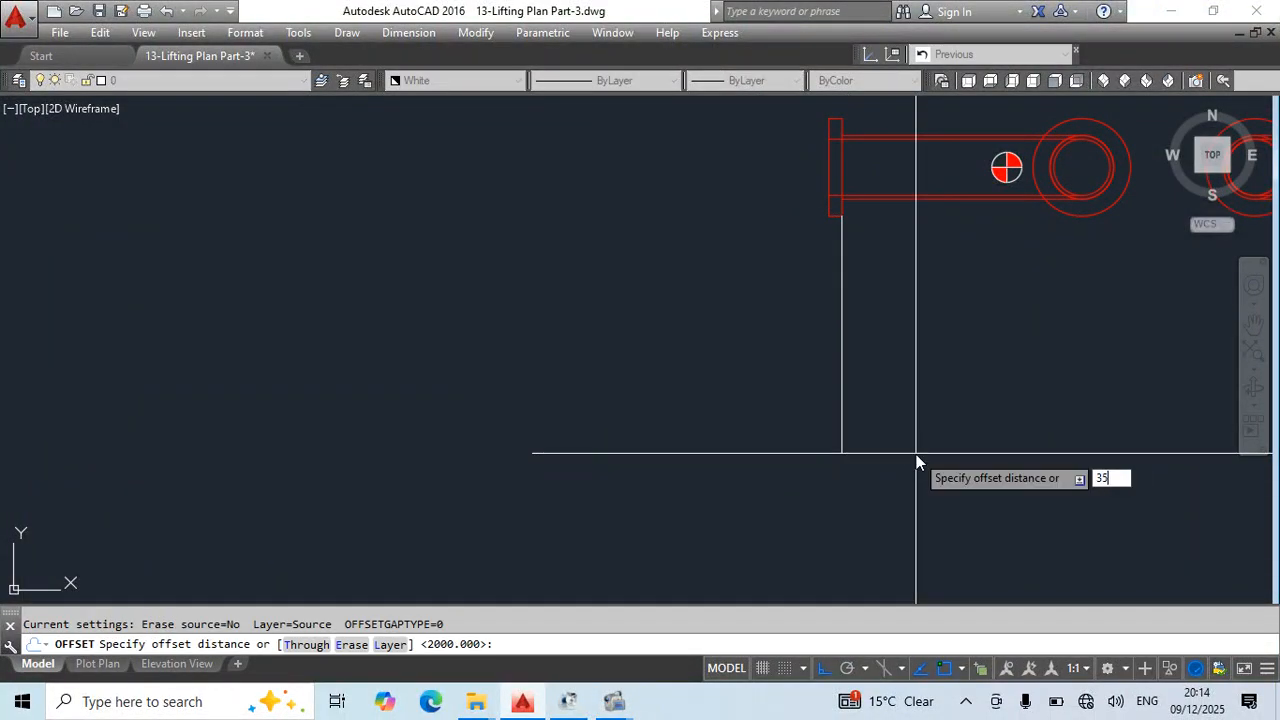
pyautogui.press('Return')
pyautogui.click(843, 263)
pyautogui.click(1000, 334)
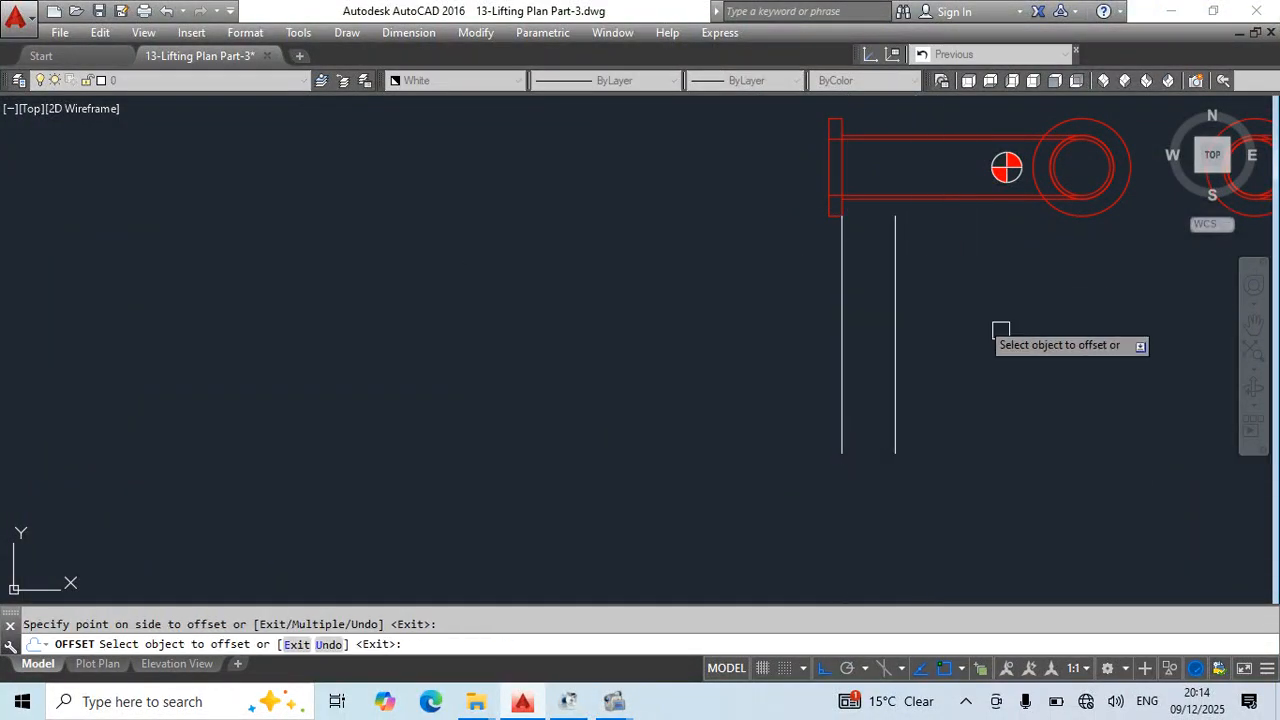
pyautogui.moveTo(893, 275); pyautogui.dragTo(684, 413, button='middle')
pyautogui.press('Escape')
# - Erase the original flange line and stretch the offset line's upper end up to the pipe's upper outer edge
pyautogui.click(666, 392)
pyautogui.click(469, 457)
pyautogui.press('Delete')
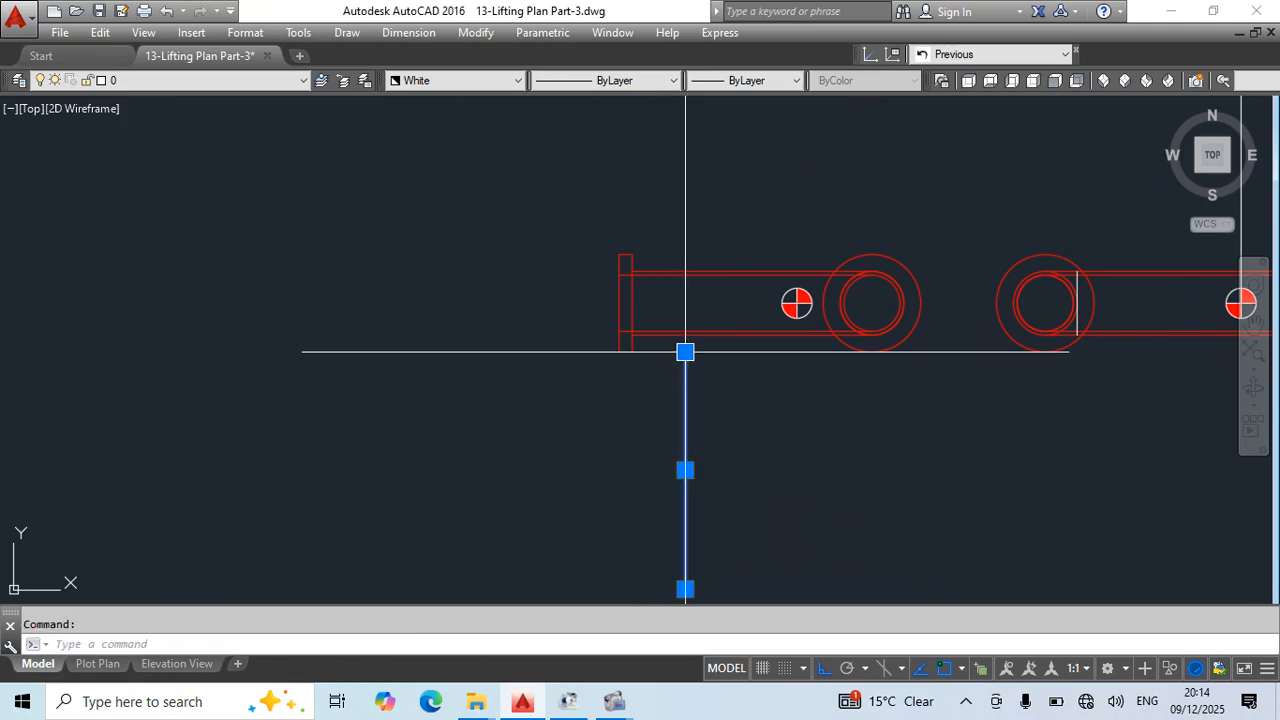
pyautogui.click(685, 352)
pyautogui.press('Escape')
pyautogui.scroll(-3, 808, 411)
pyautogui.scroll(1, 805, 402)
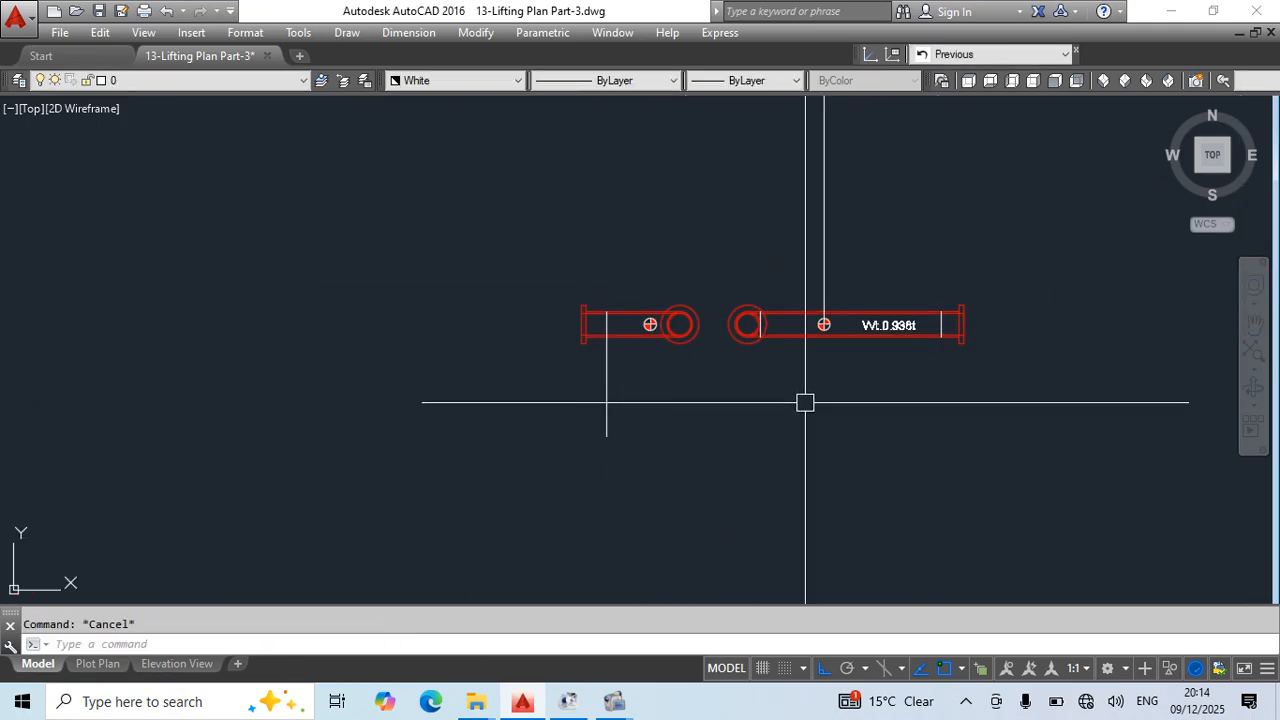
# - Save the drawing with the lifting point lines on both elevations
pyautogui.scroll(3, 806, 400)
pyautogui.hotkey('ctrl', 's')
pyautogui.scroll(-2, 820, 385)
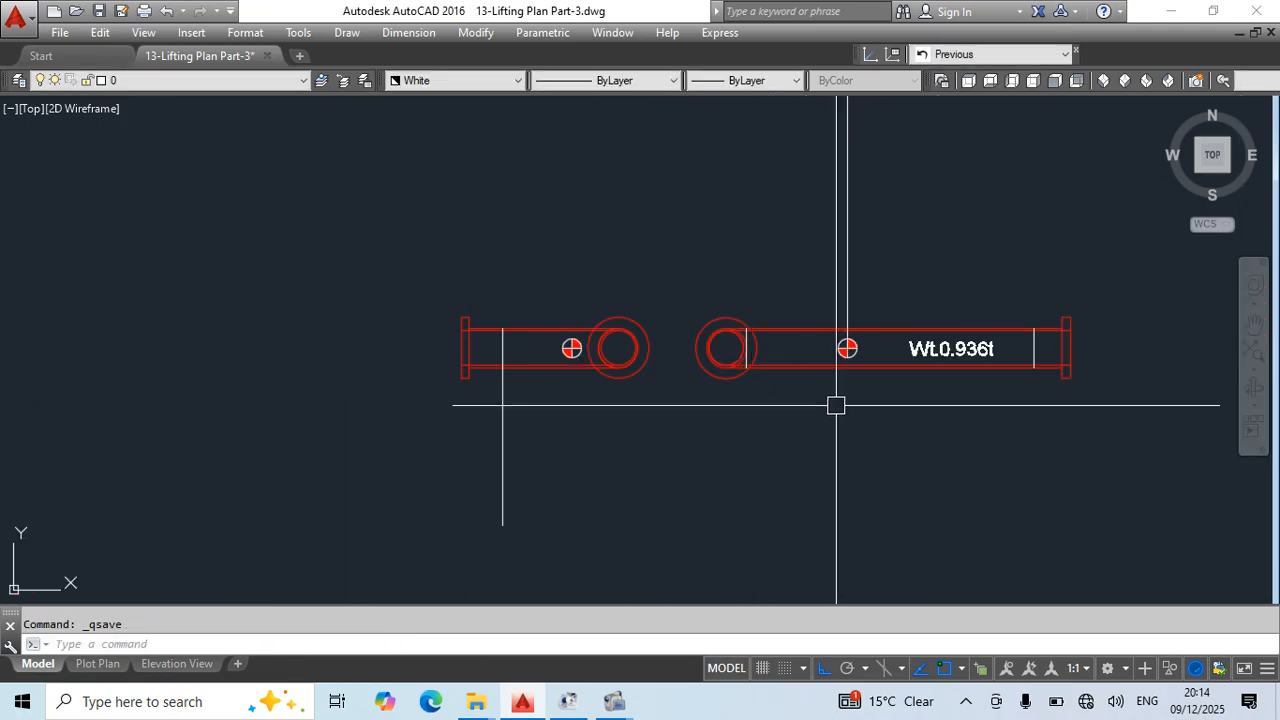
pyautogui.click(735, 293)
pyautogui.click(766, 398)
pyautogui.press('Escape')
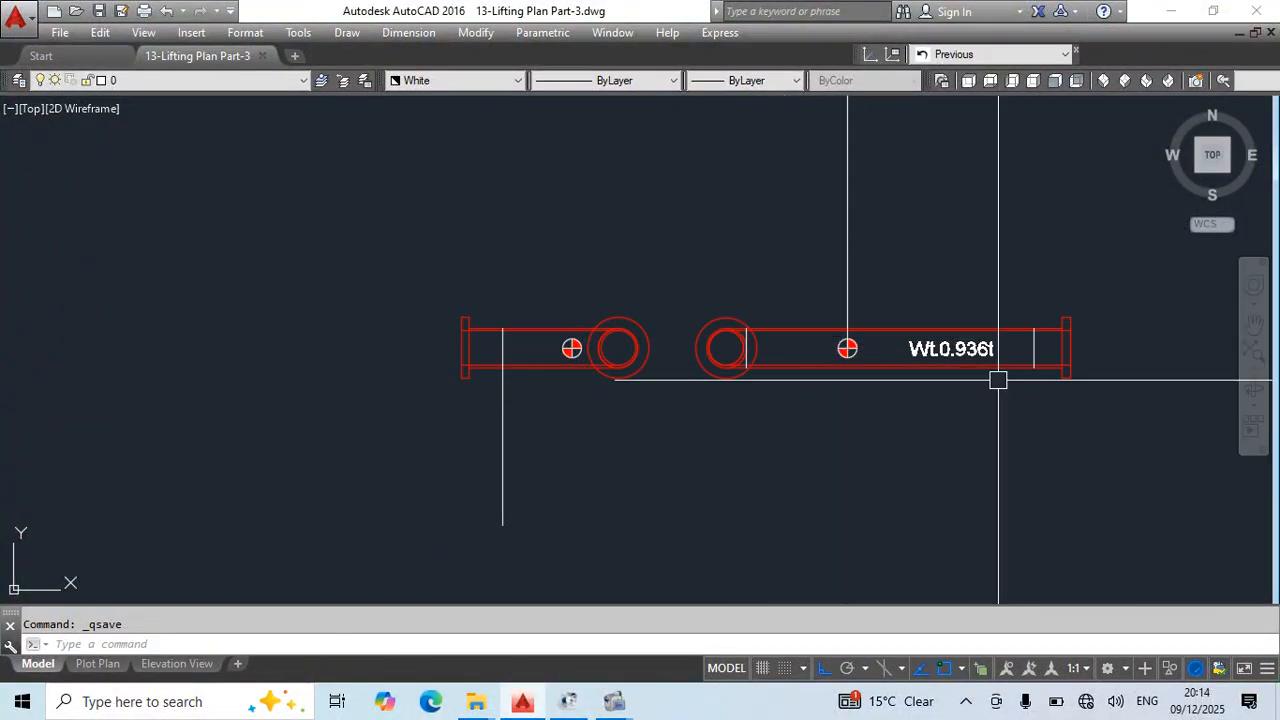
pyautogui.moveTo(1012, 483); pyautogui.dragTo(963, 397, button='middle')
pyautogui.write('l')
pyautogui.press('Return')
pyautogui.click(1037, 440)
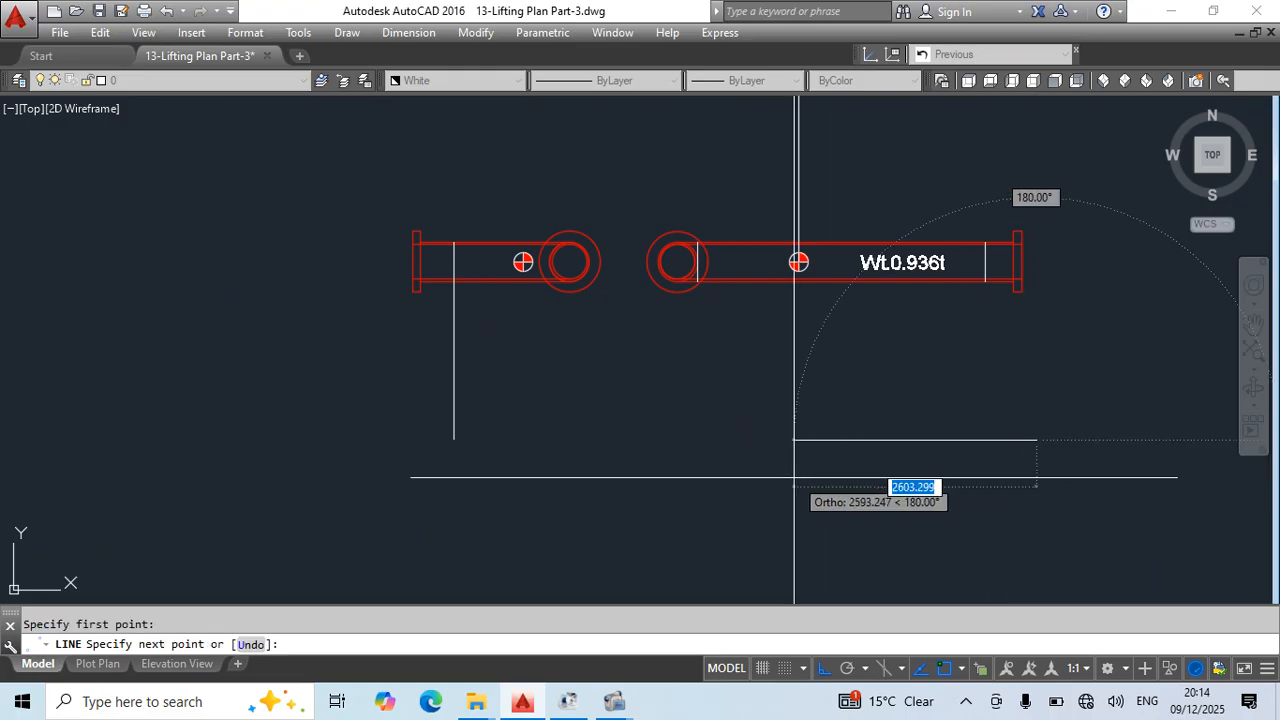
pyautogui.press('Return')
# - Sketch an elbow-shaped polyline below the weight-labelled elevation: a horizontal segment about 3300 mm long, an arc bend and an upward segment
pyautogui.write('p')
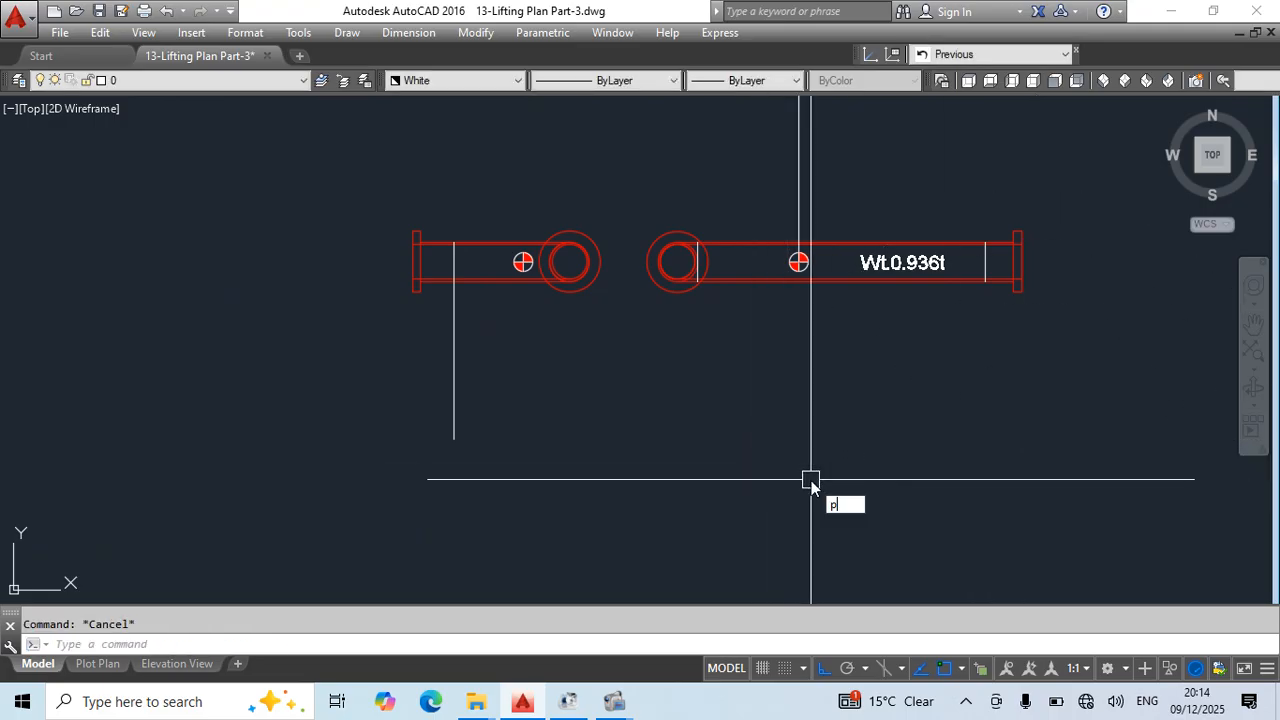
pyautogui.write('l')
pyautogui.press('Return')
pyautogui.click(1015, 488)
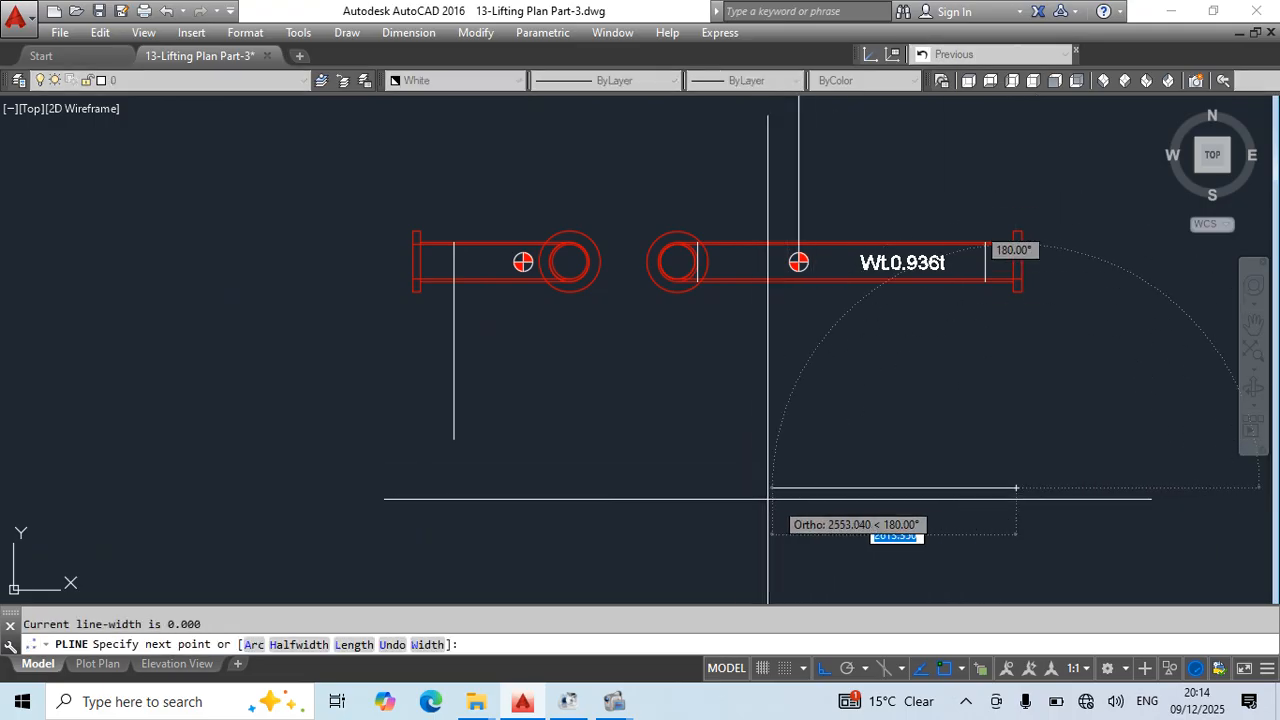
pyautogui.click(702, 497)
pyautogui.press('F8')
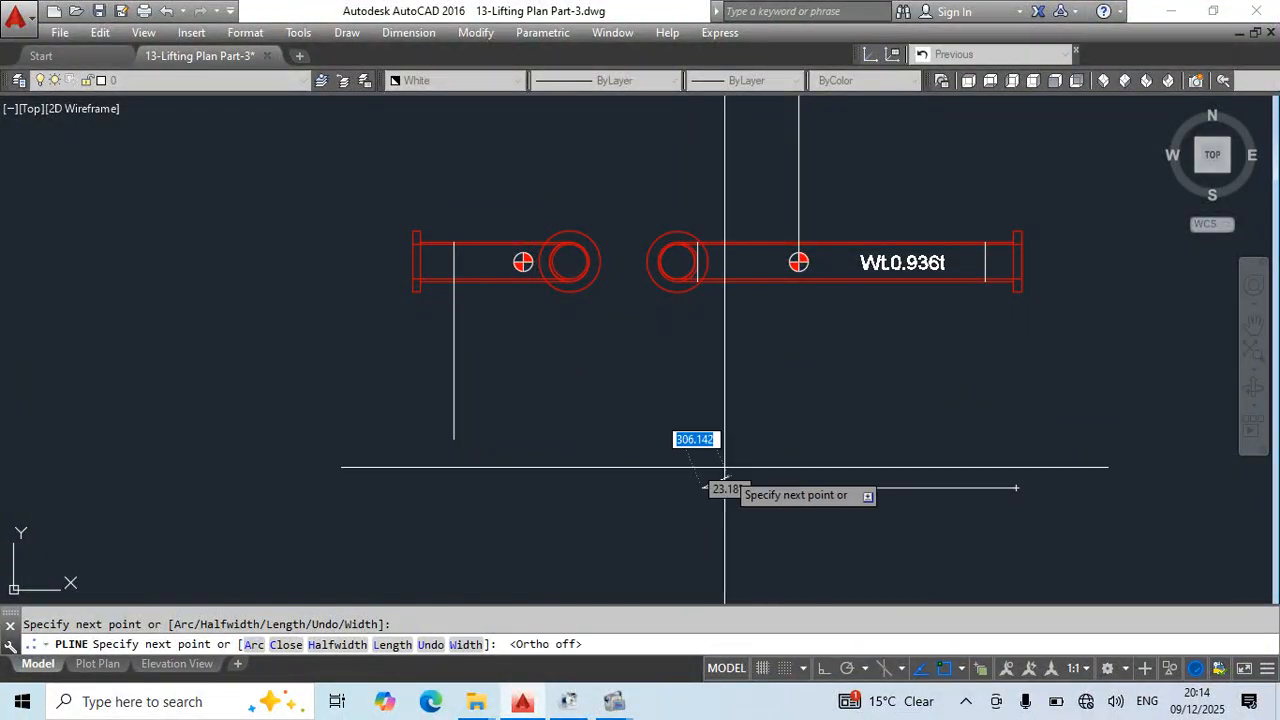
pyautogui.write('a')
pyautogui.press('Return')
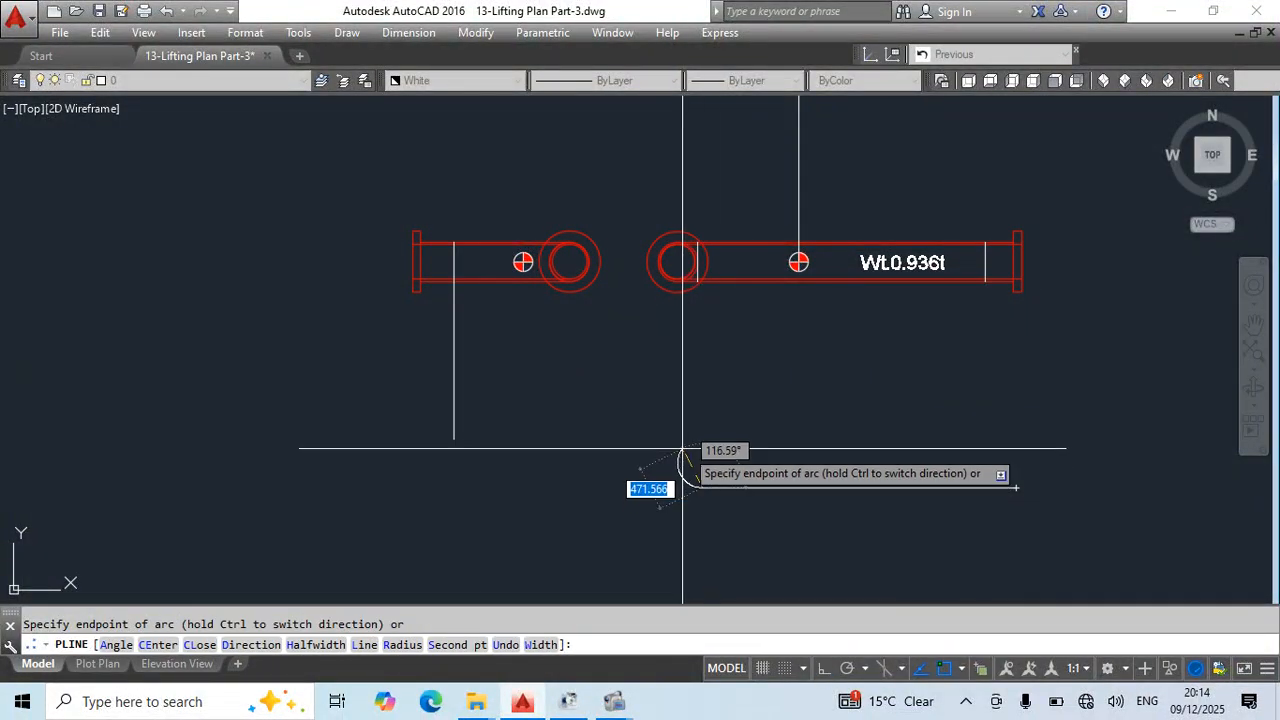
pyautogui.click(678, 447)
pyautogui.write('l')
pyautogui.press('Return')
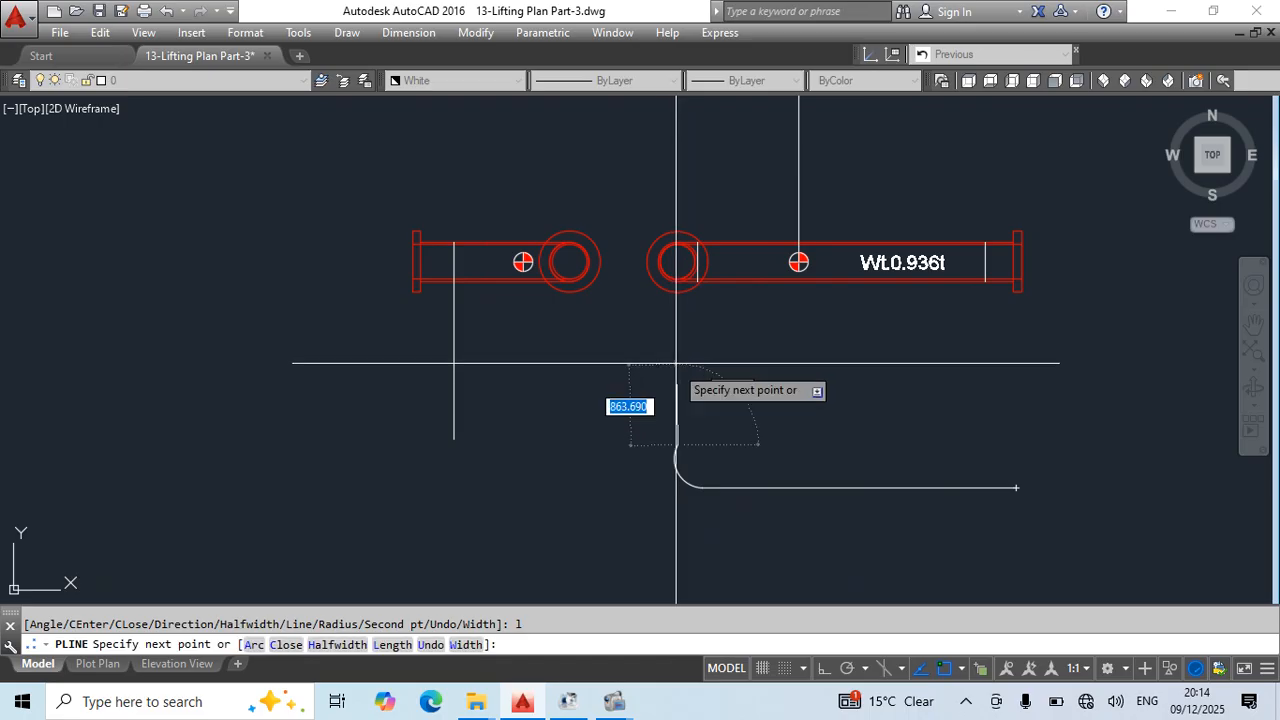
pyautogui.click(681, 349)
pyautogui.press('Escape')
pyautogui.click(695, 467)
pyautogui.click(701, 487)
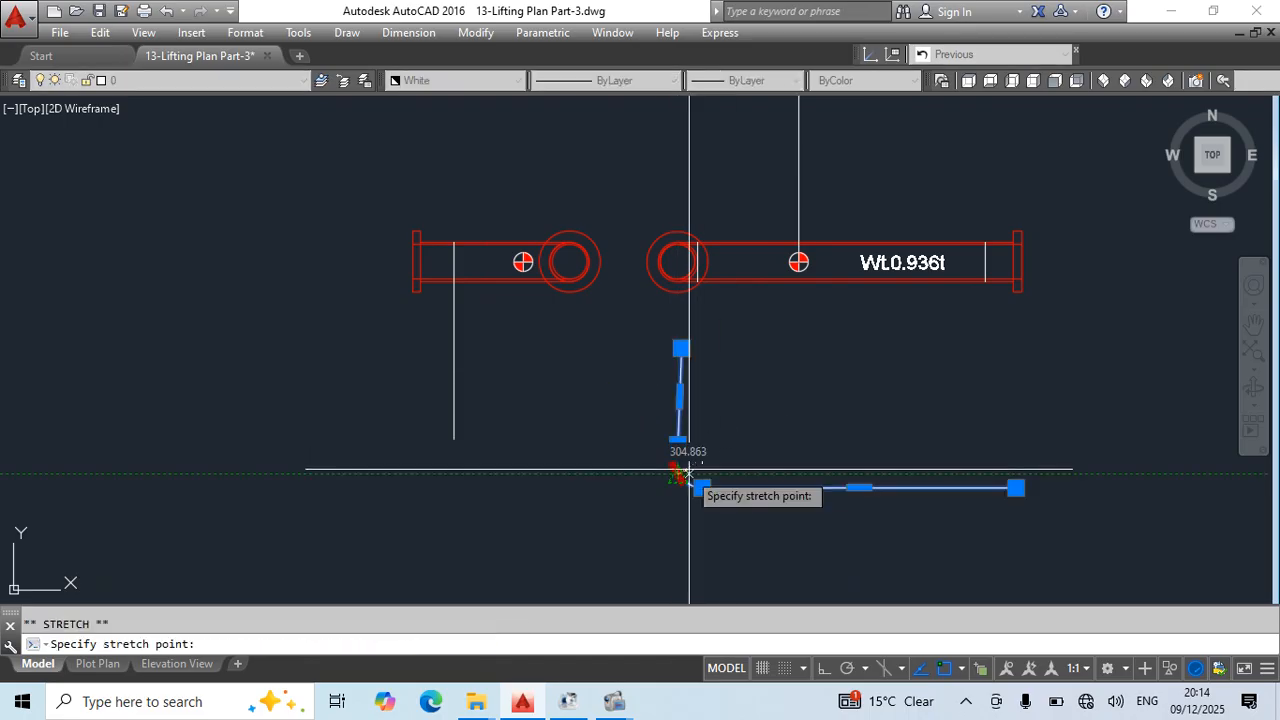
pyautogui.press('Escape')
pyautogui.scroll(-2, 823, 396)
pyautogui.moveTo(932, 446); pyautogui.dragTo(897, 456, button='middle')
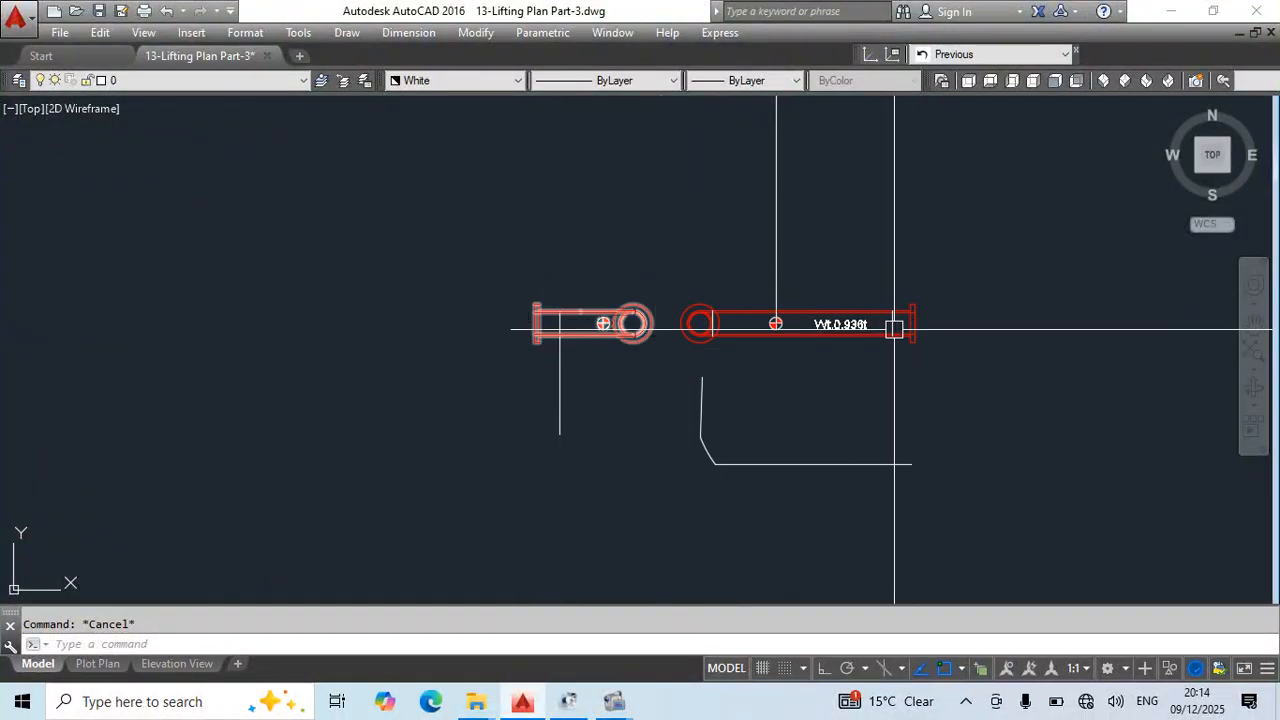
# - Erase the sketched elbow polyline and the vertical line on the shorter elevation
pyautogui.scroll(-4, 744, 447)
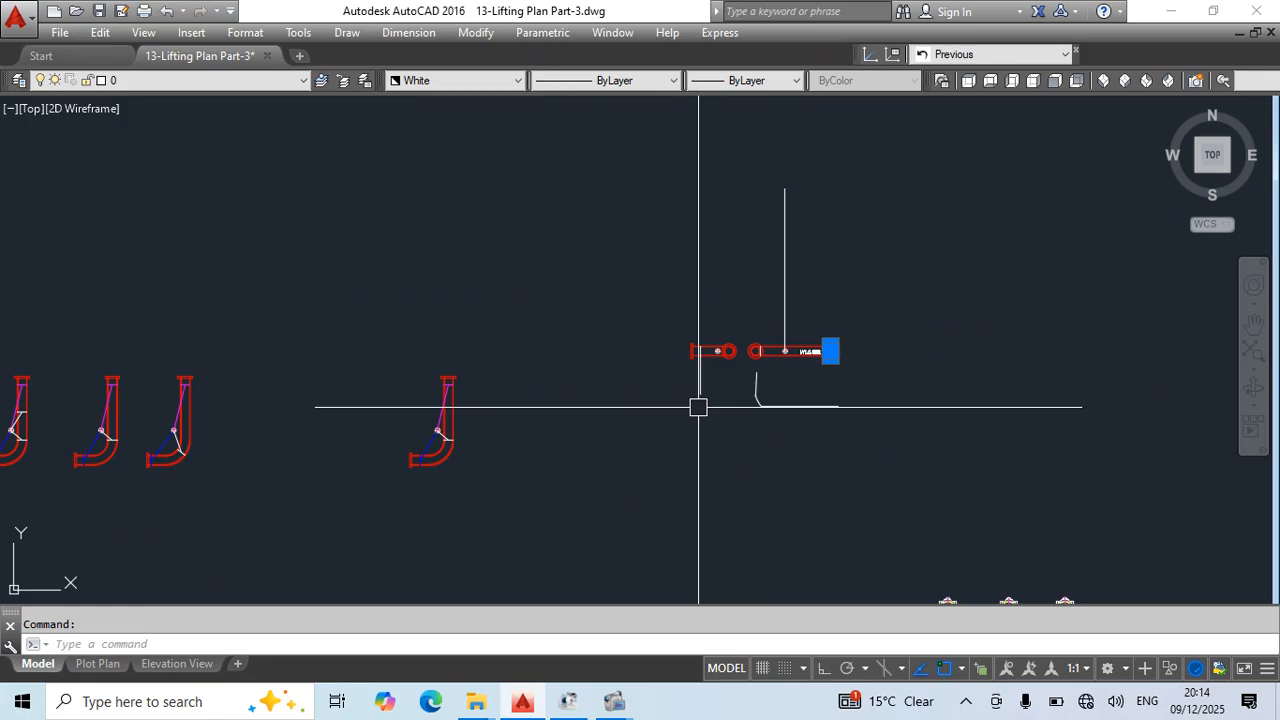
pyautogui.click(871, 391)
pyautogui.click(643, 438)
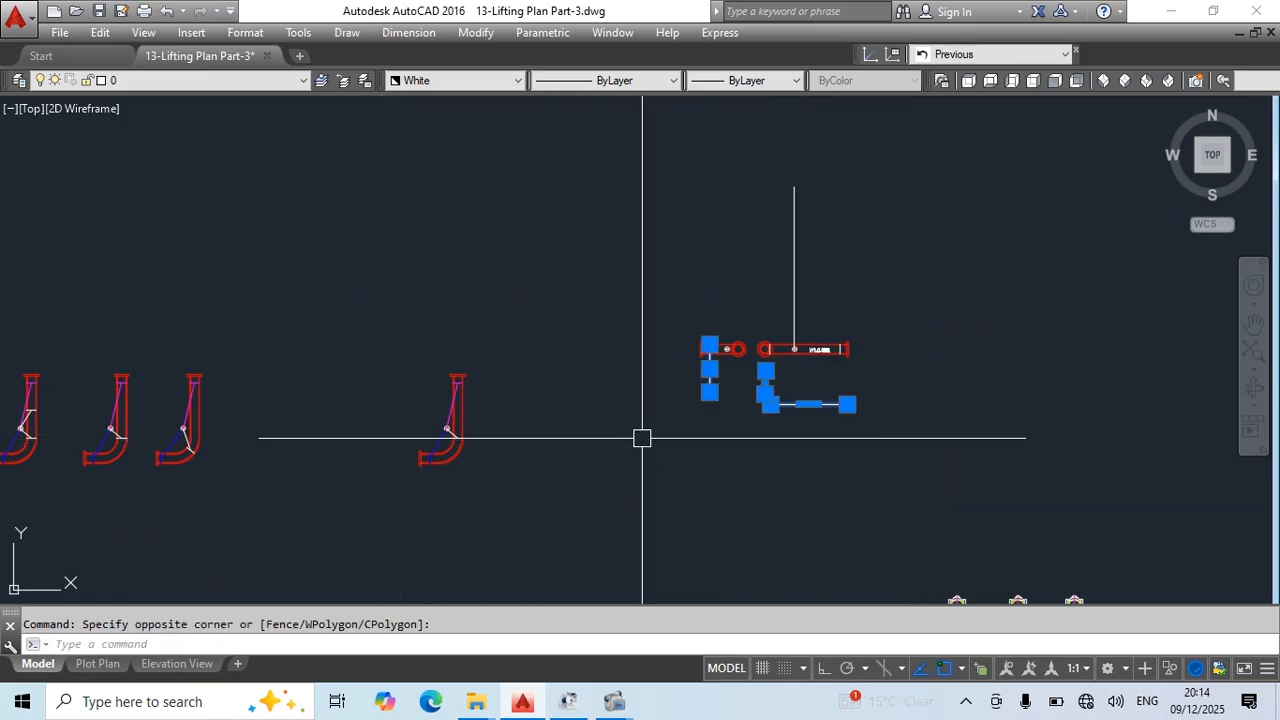
pyautogui.press('Delete')
# - Group the elbow plan view with its sling lines and copy the group below the two elevations
pyautogui.click(526, 354)
pyautogui.click(398, 530)
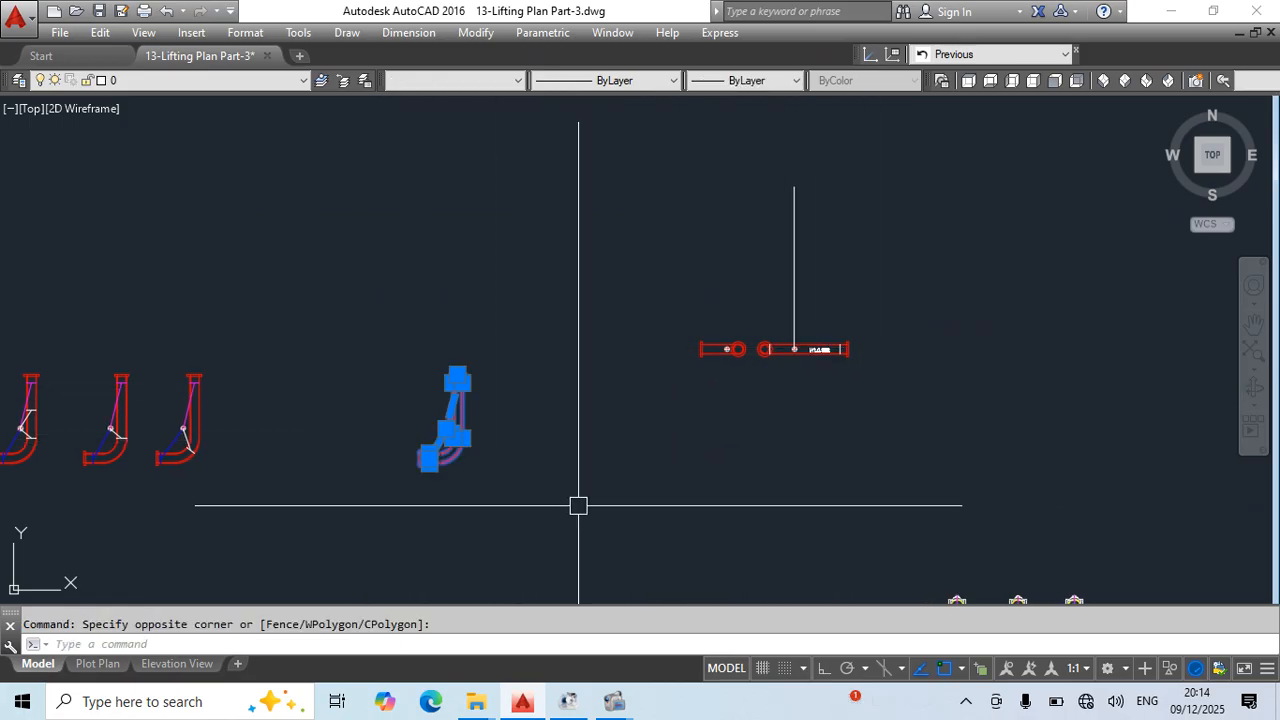
pyautogui.hotkey('ctrl', 'shift', 'g')
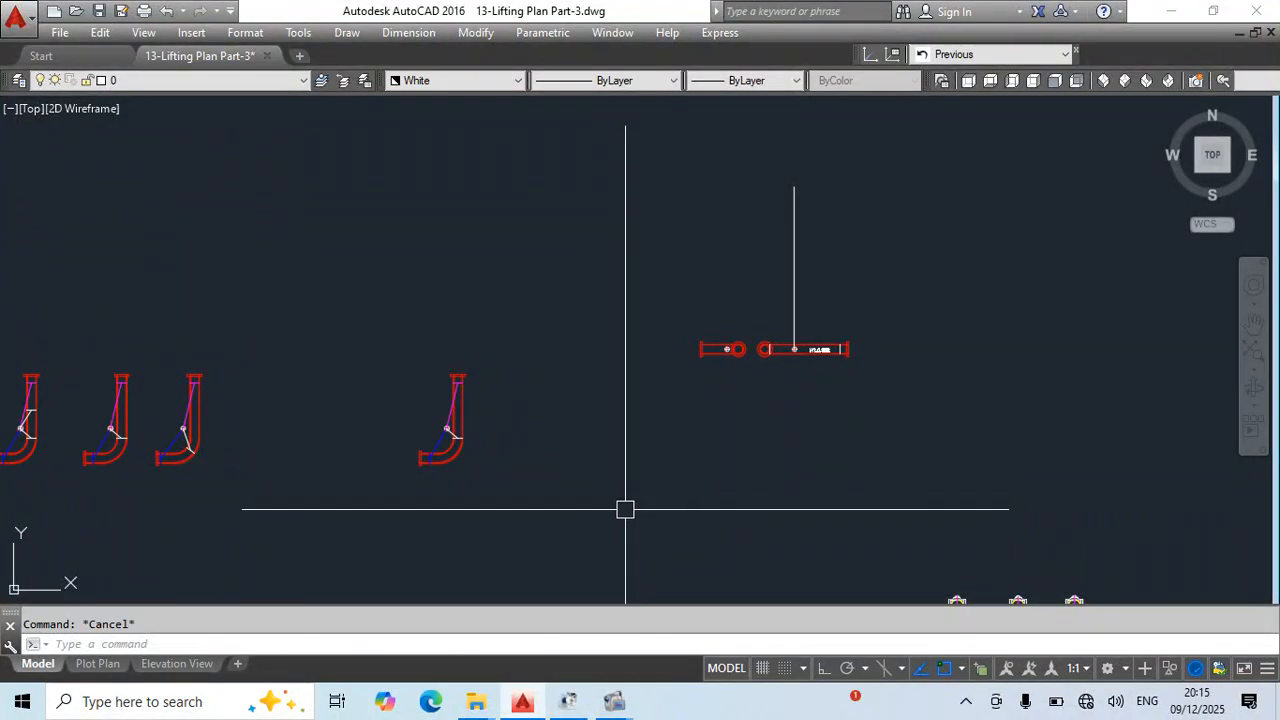
pyautogui.click(457, 408)
pyautogui.write('co')
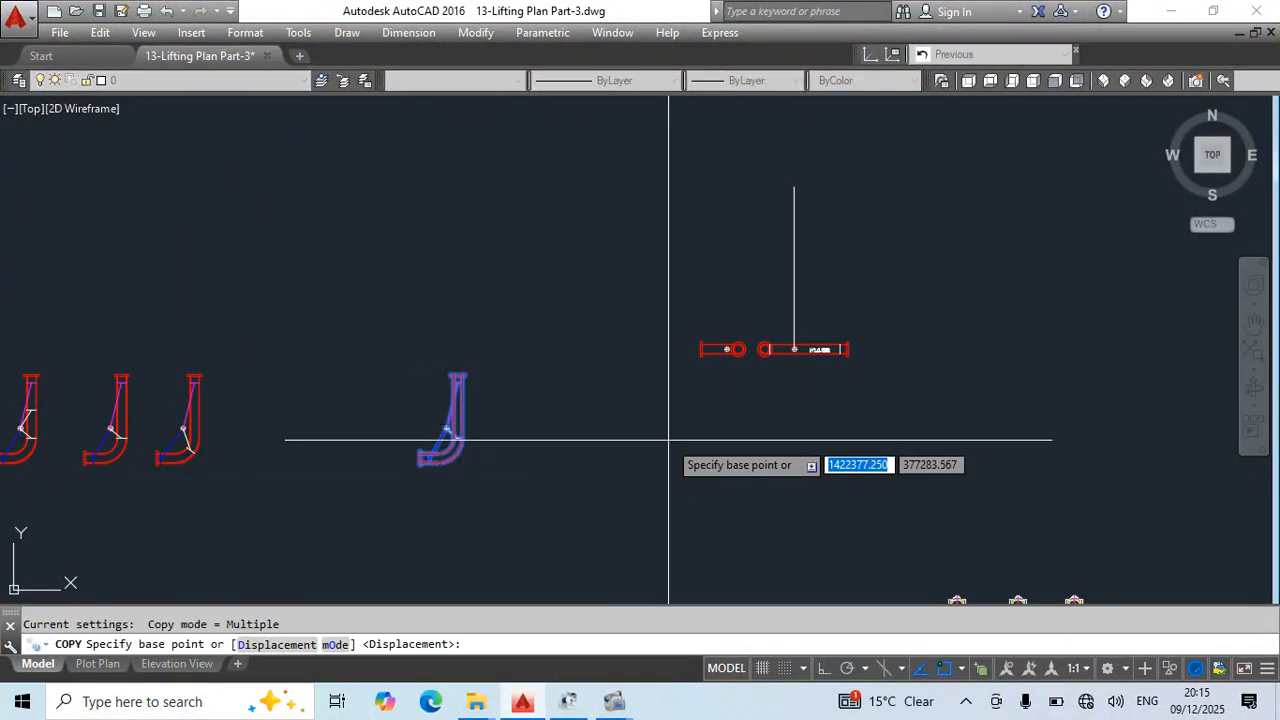
pyautogui.click(577, 431)
pyautogui.click(871, 446)
pyautogui.press('Escape')
# - Rotate the copied elbow plan 90 degrees clockwise with Ortho on, so its long leg runs horizontally
pyautogui.click(826, 412)
pyautogui.click(716, 467)
pyautogui.write('r')
pyautogui.press('Return')
pyautogui.click(812, 437)
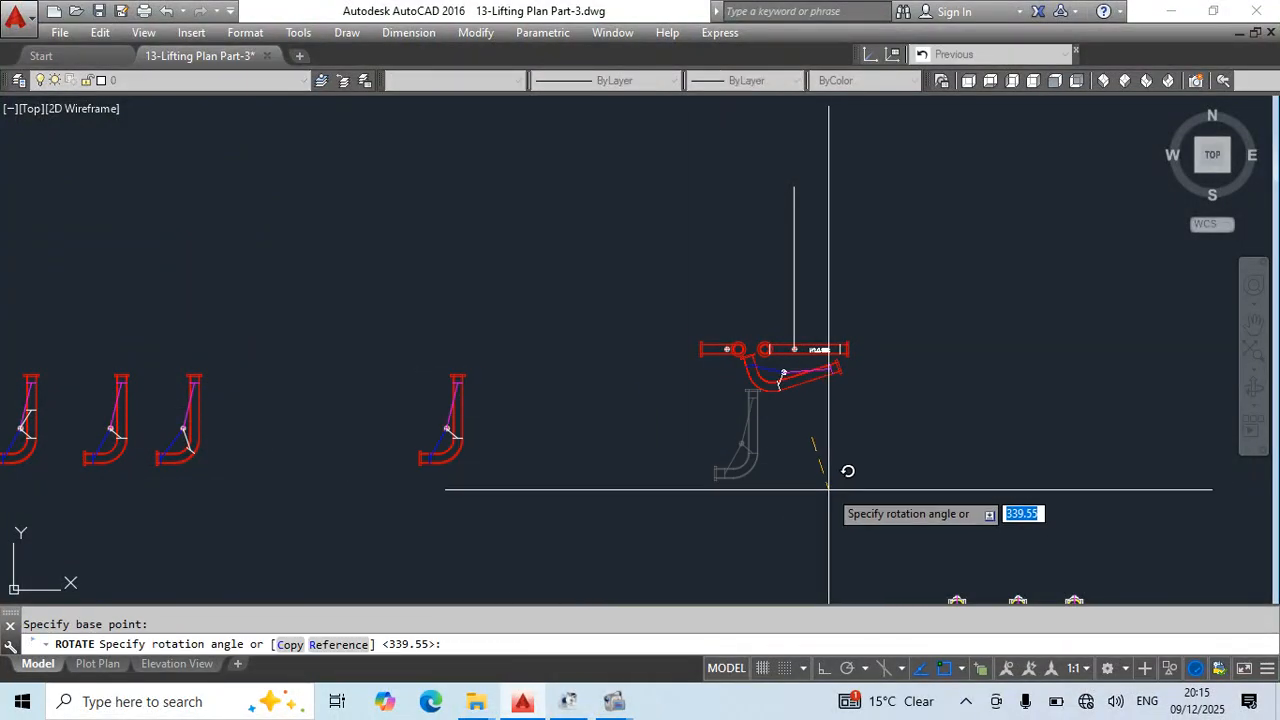
pyautogui.click(822, 670)
pyautogui.click(791, 500)
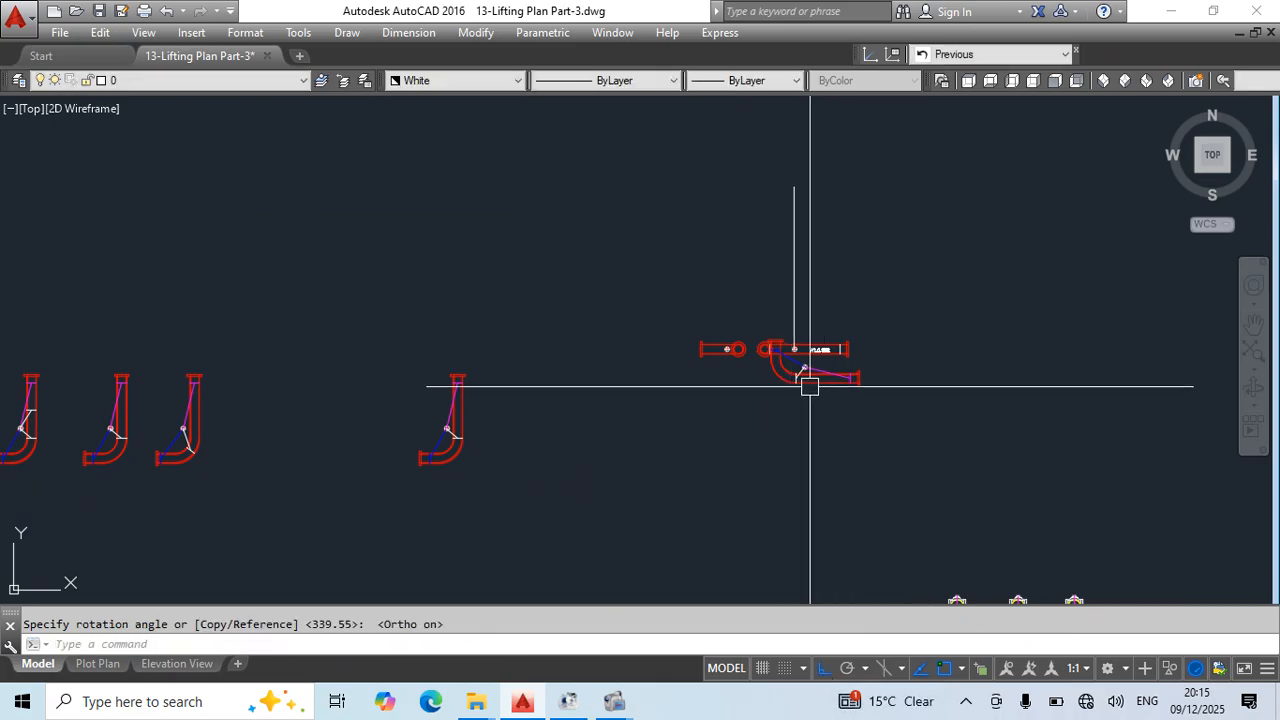
# - Move the rotated plan so its long leg's flange corner meets the lower flange corner of the weight-labelled elevation
pyautogui.click(809, 386)
pyautogui.scroll(2, 825, 404)
pyautogui.write('m')
pyautogui.press('Return')
pyautogui.scroll(4, 880, 333)
pyautogui.click(882, 404)
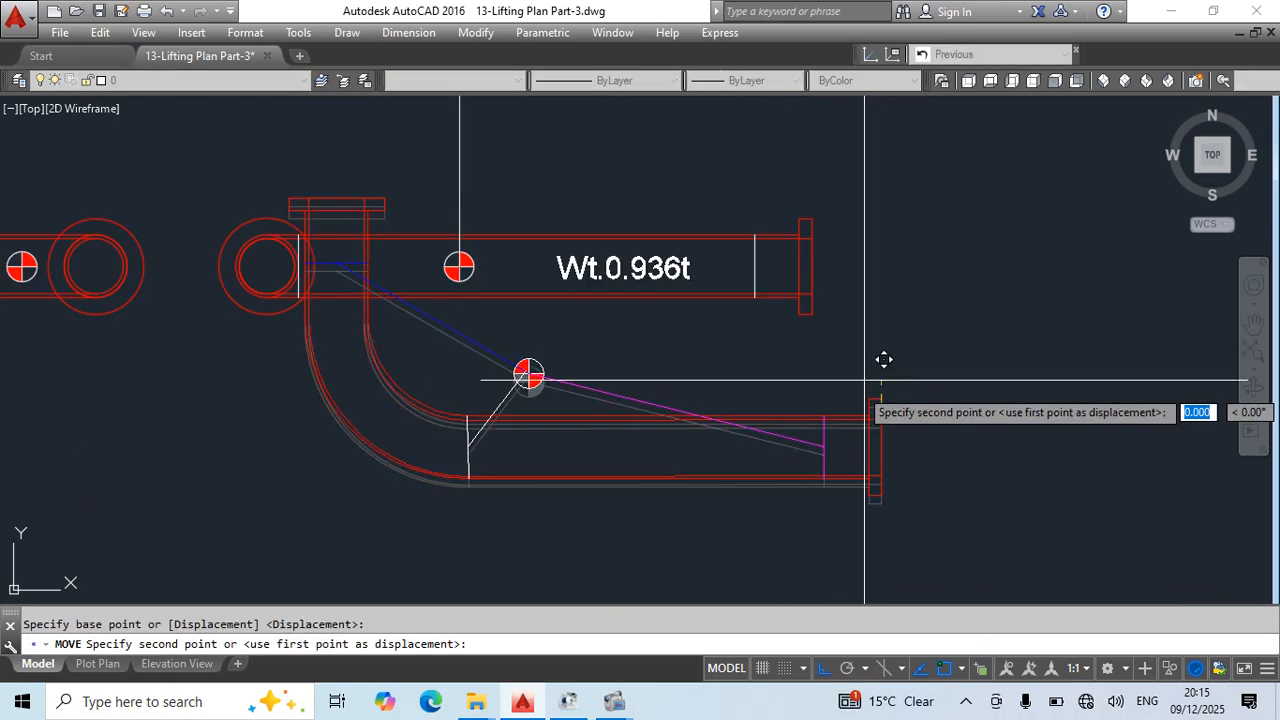
pyautogui.click(812, 314)
pyautogui.press('Escape')
# - Move the aligned plan straight down to clear the weight-labelled elevation and save the drawing
pyautogui.click(720, 431)
pyautogui.click(663, 363)
pyautogui.scroll(-2, 705, 365)
pyautogui.moveTo(797, 452); pyautogui.dragTo(797, 409, button='middle')
pyautogui.write('m')
pyautogui.press('Return')
pyautogui.click(882, 313)
pyautogui.click(888, 487)
pyautogui.press('Escape')
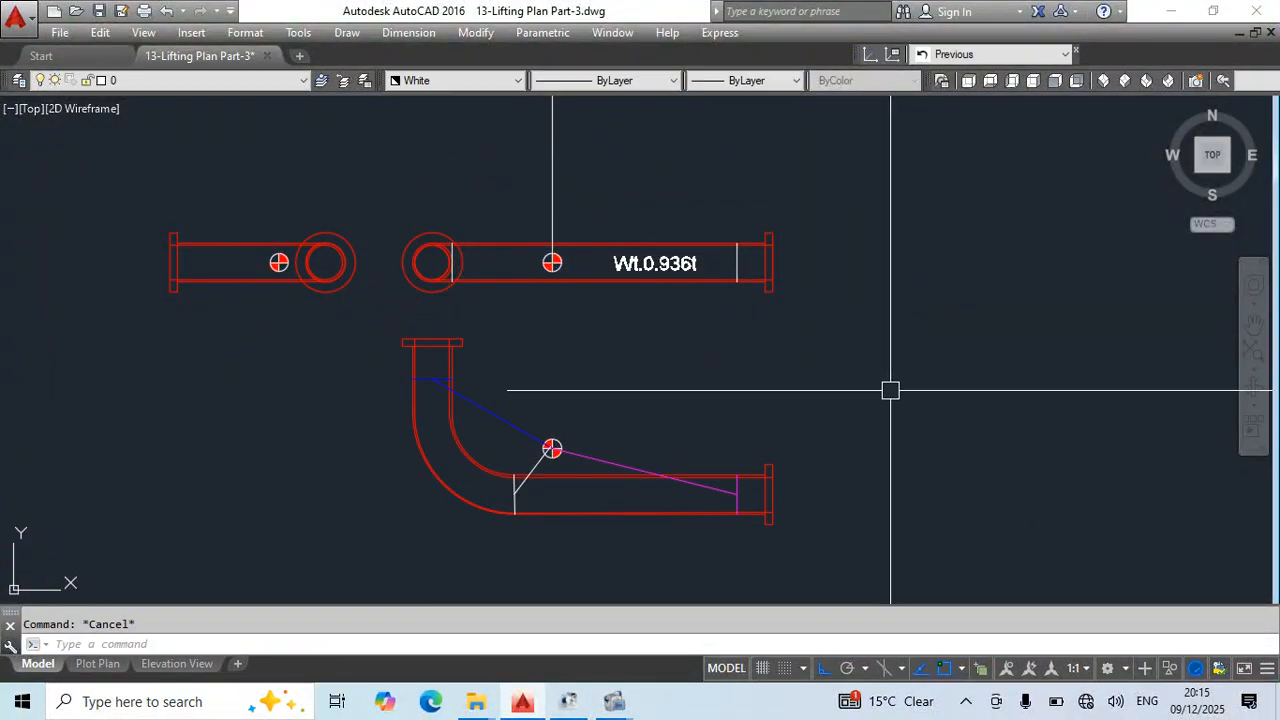
pyautogui.hotkey('ctrl', 's')
pyautogui.moveTo(705, 399); pyautogui.dragTo(774, 375, button='middle')
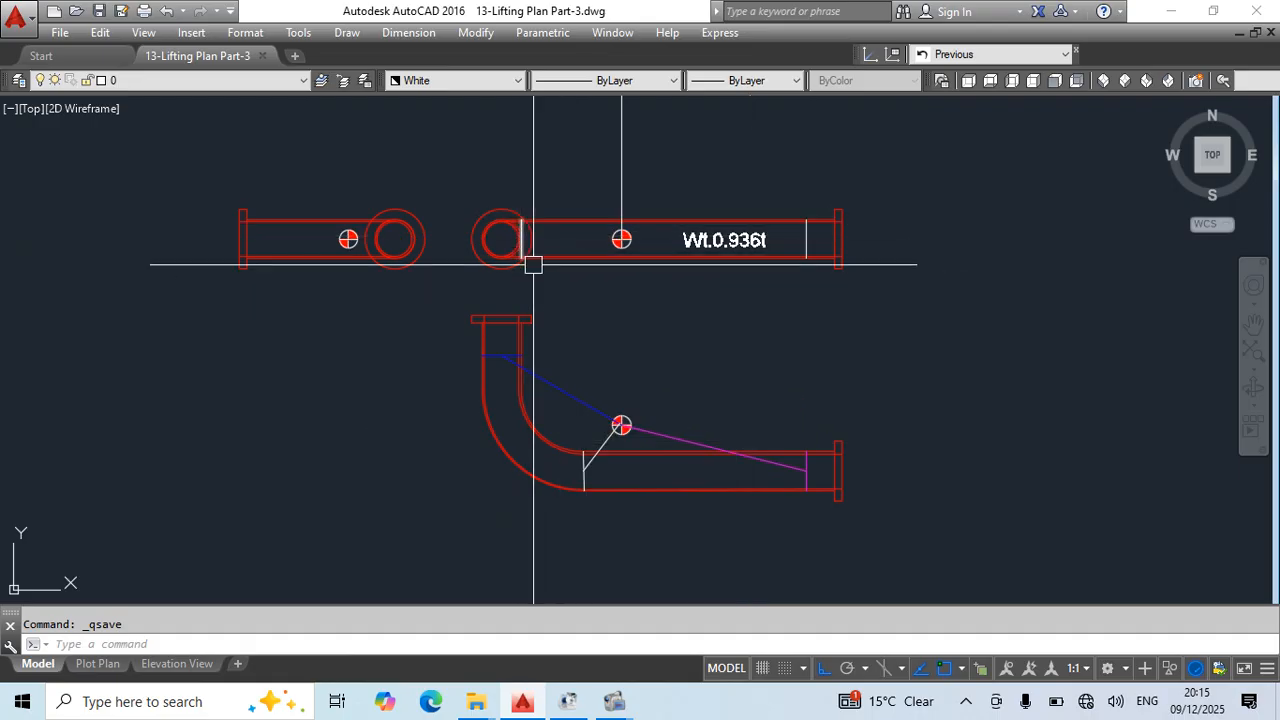
# - Draw a vertical projection line from the plan's lifting mark at the elbow end up through the weight-labelled elevation
pyautogui.moveTo(609, 476); pyautogui.dragTo(631, 481, button='middle')
pyautogui.press('l')
pyautogui.press('Return')
pyautogui.click(605, 493)
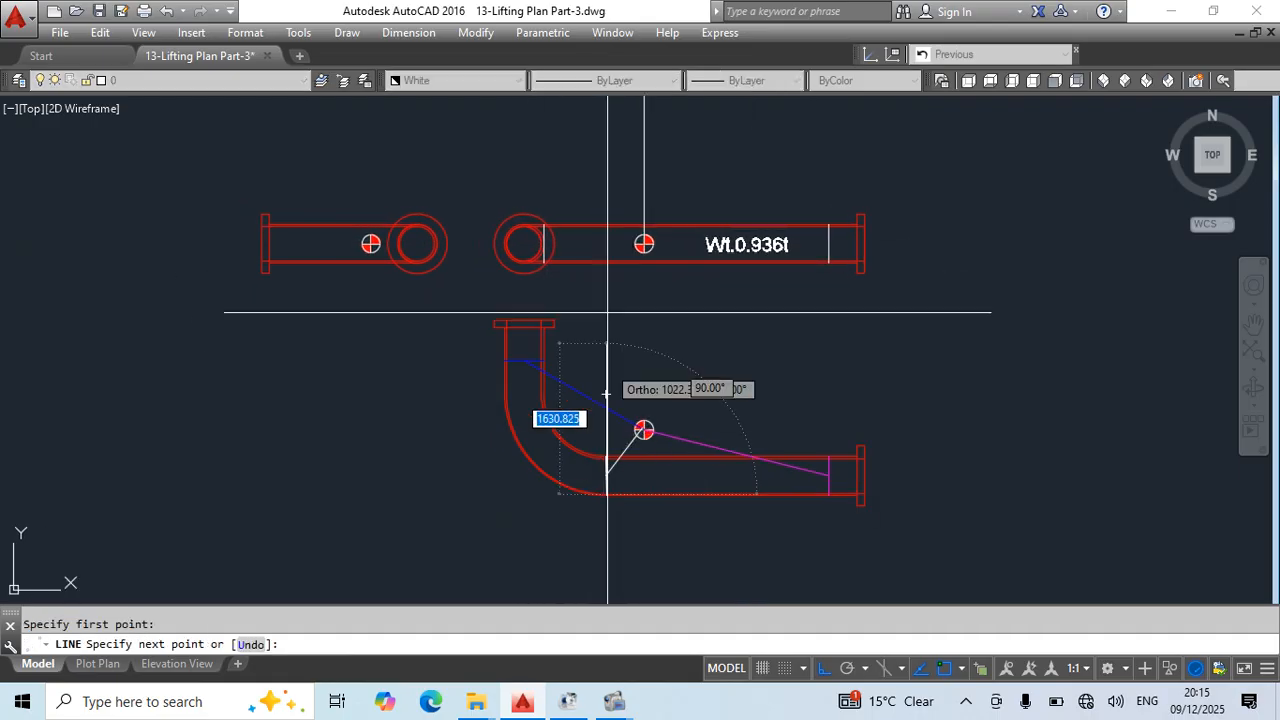
pyautogui.click(606, 118)
pyautogui.press('Escape')
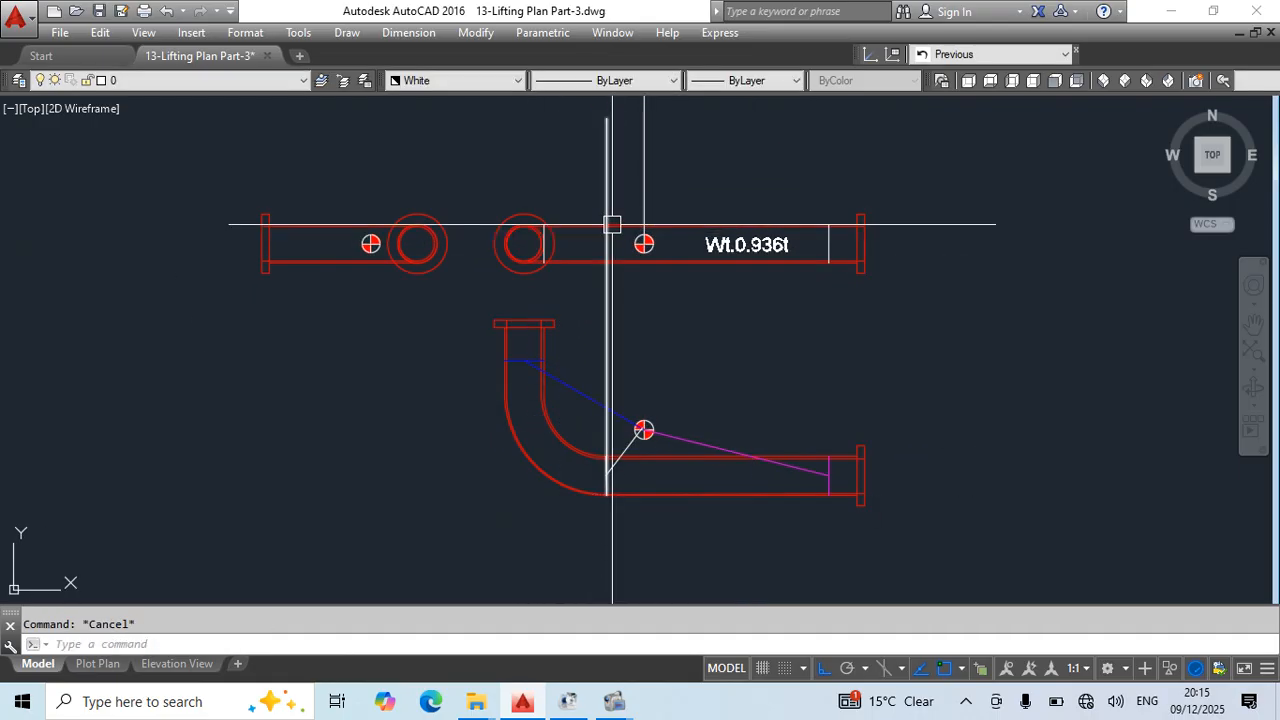
# - Delete the old white lifting mark beside the flange circle in the weight-labelled elevation and save the drawing
pyautogui.scroll(2, 537, 229)
pyautogui.click(541, 245)
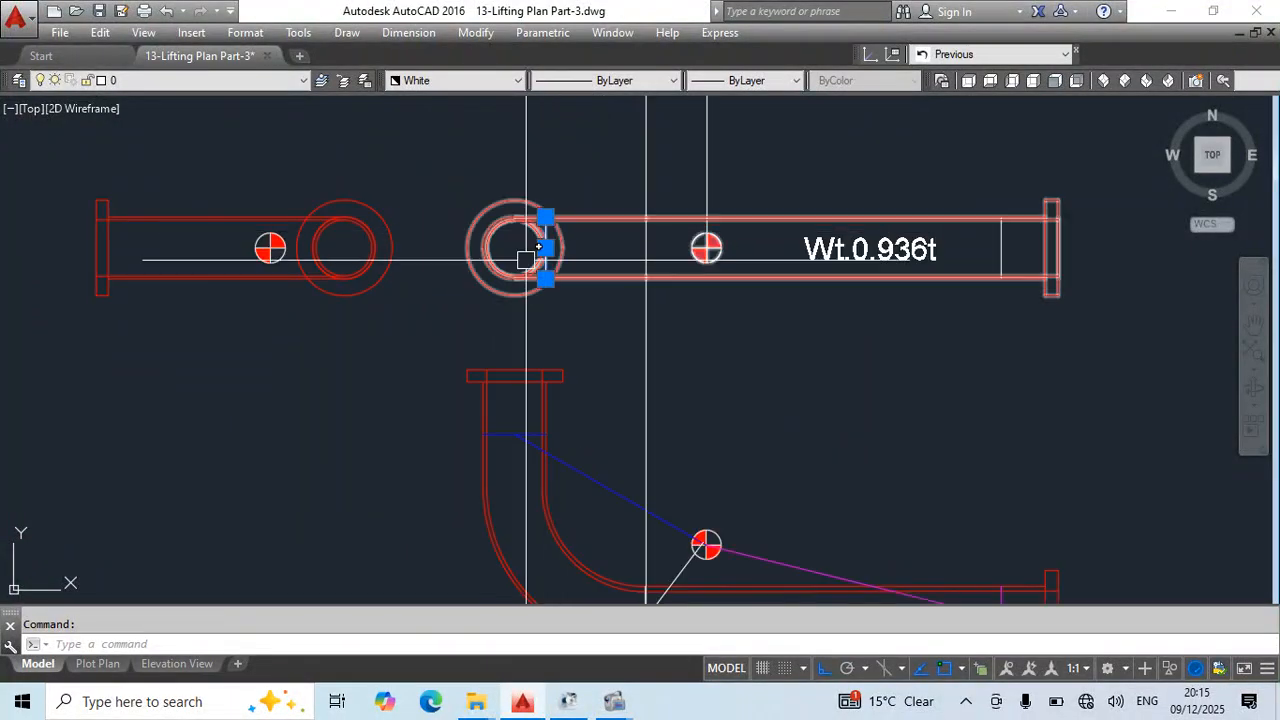
pyautogui.press('Delete')
pyautogui.scroll(-4, 536, 240)
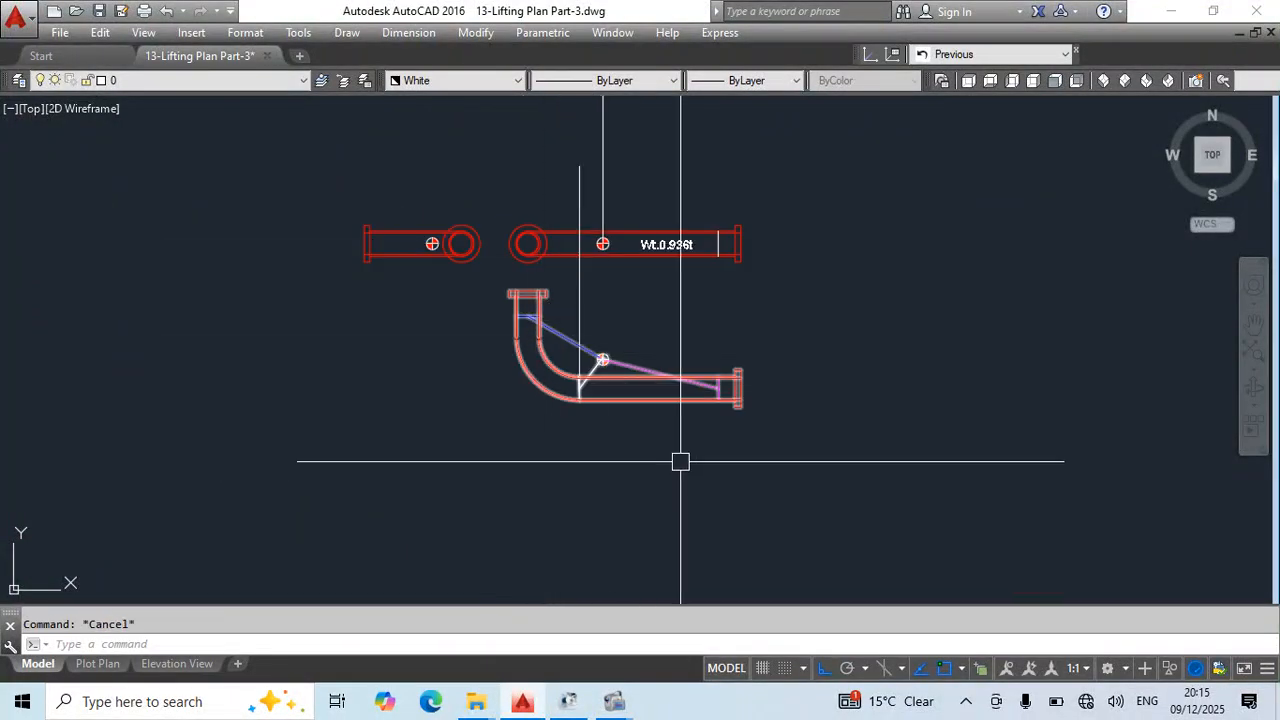
pyautogui.hotkey('ctrl', 's')
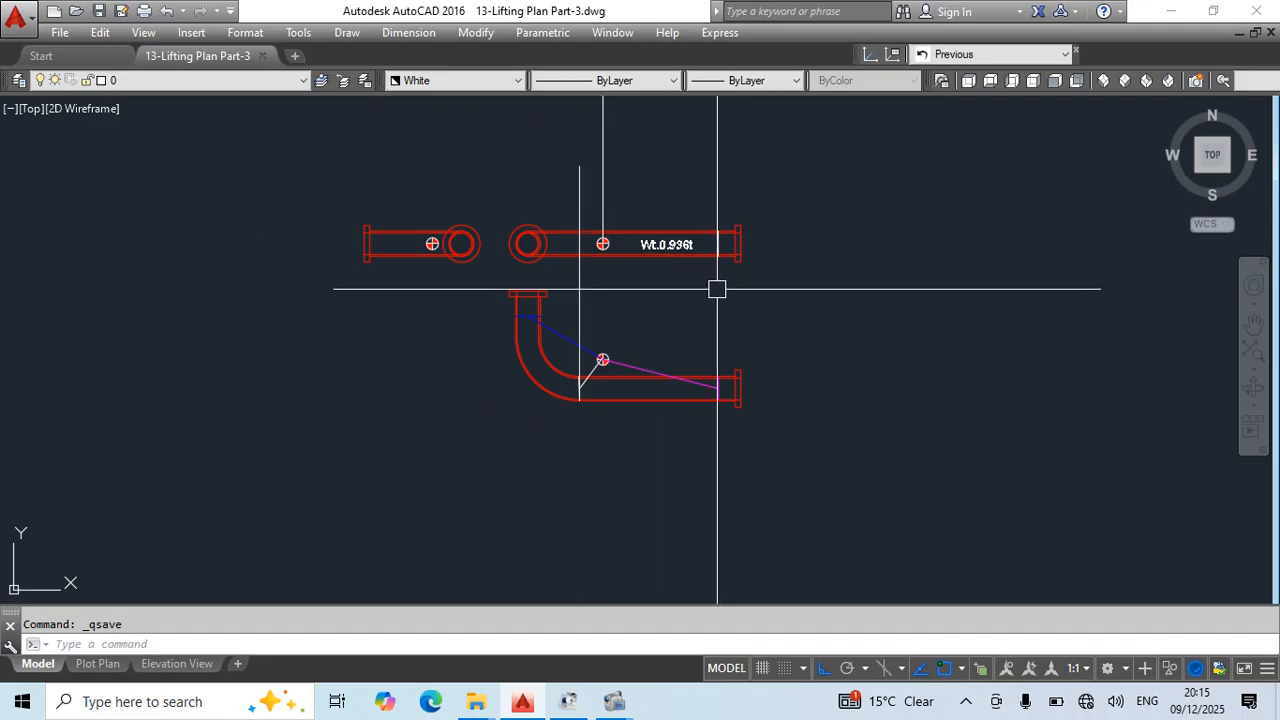
pyautogui.write('l')
pyautogui.press('Return')
pyautogui.click(718, 257)
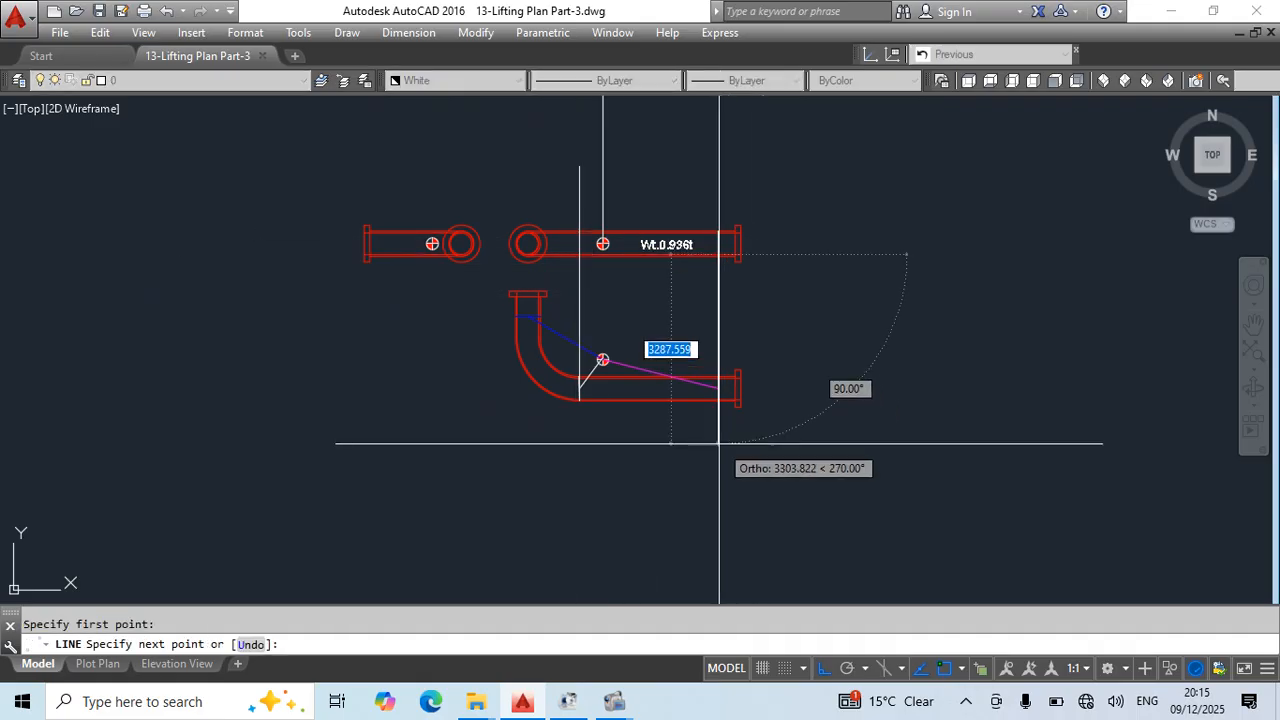
pyautogui.press('Escape')
pyautogui.press('Escape')
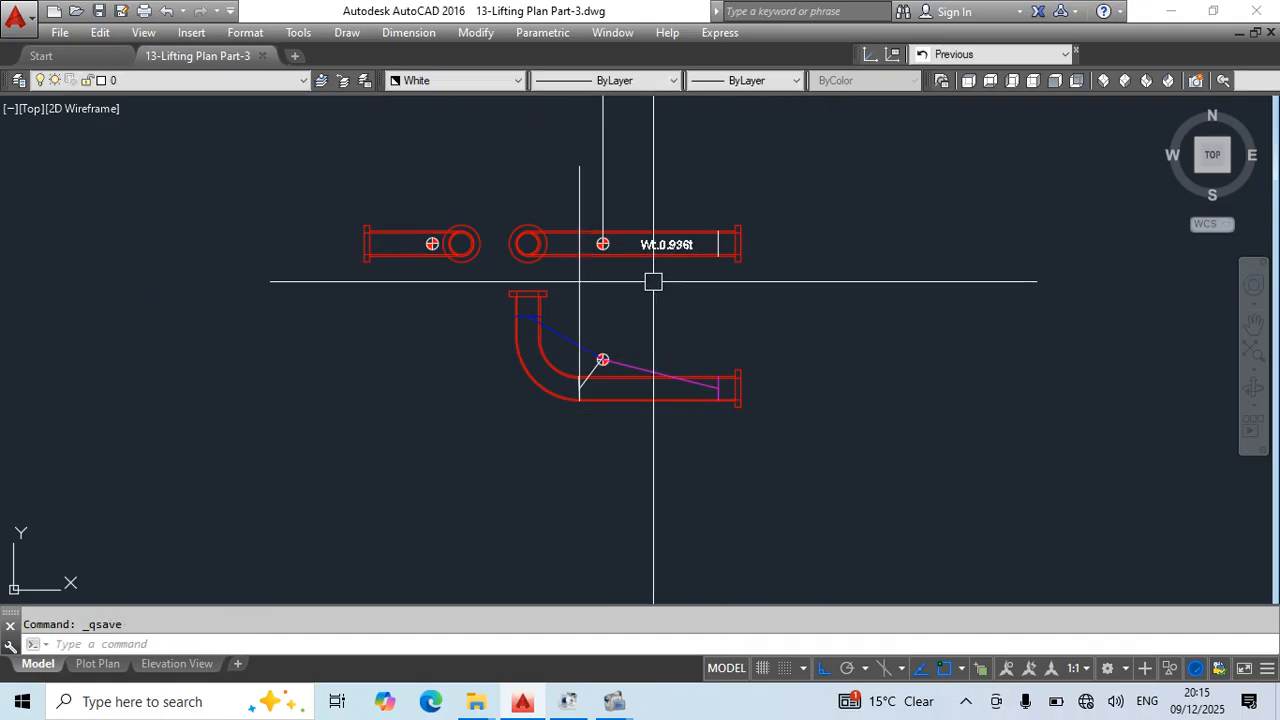
# - Trim the vertical projection line so only the part between the pipe edges of the weight-labelled elevation remains
pyautogui.moveTo(572, 196); pyautogui.dragTo(586, 354, button='middle')
pyautogui.write('tr')
pyautogui.press('Return')
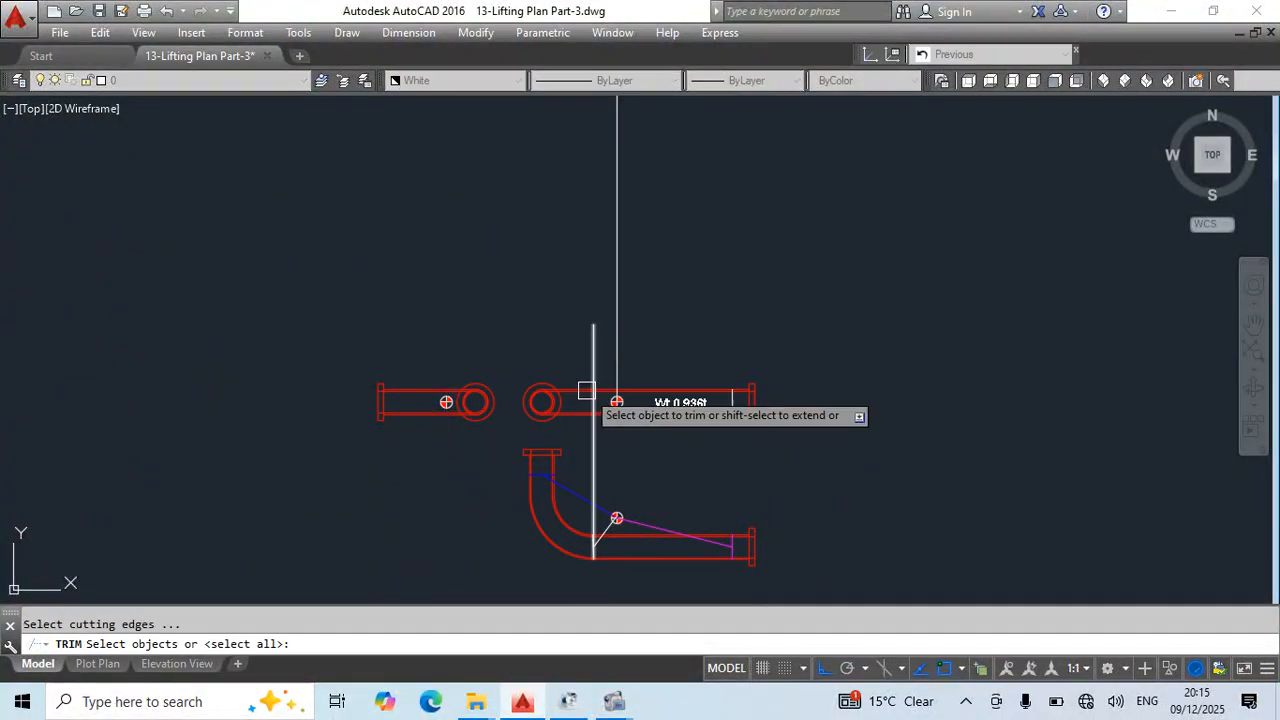
pyautogui.press('Return')
pyautogui.scroll(8, 586, 390)
pyautogui.moveTo(657, 486)
pyautogui.mouseDown(button='middle')
pyautogui.moveTo(574, 420)
pyautogui.moveTo(580, 311)
pyautogui.mouseUp(button='middle')
pyautogui.scroll(-5, 574, 404)
pyautogui.press('Escape')
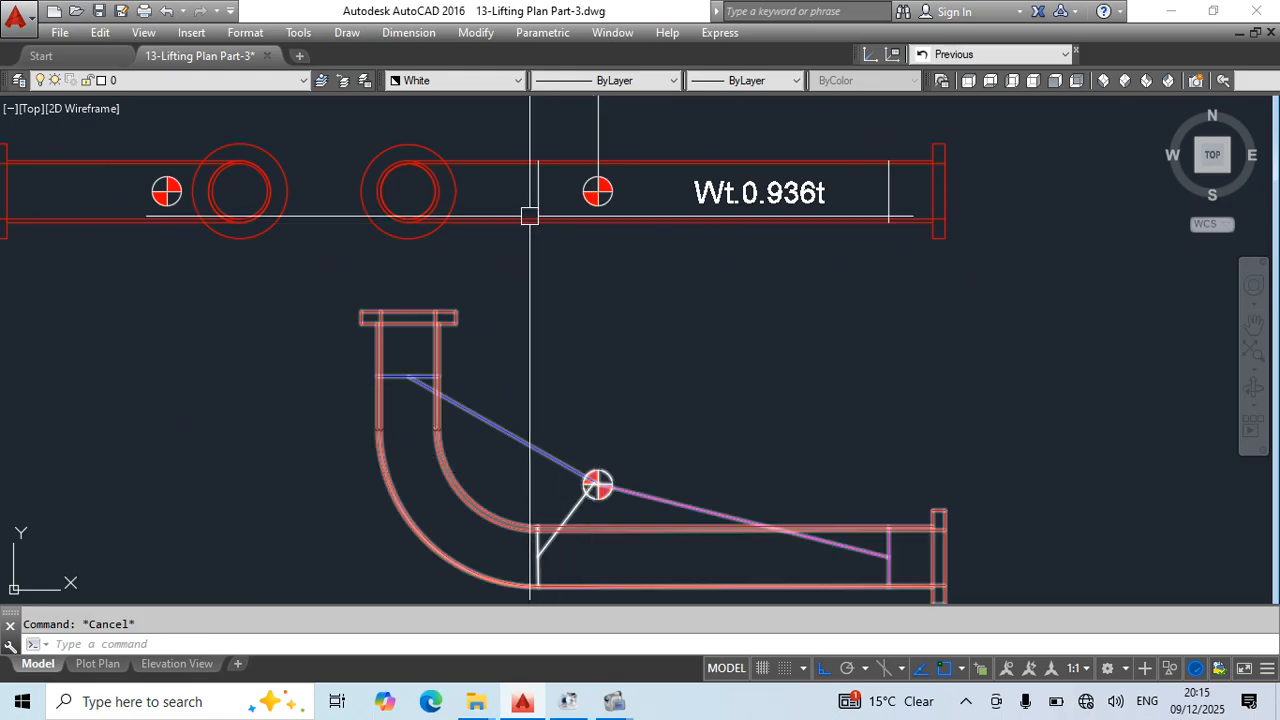
# - Change the colour of the lifting mark near the end flange of the weight-labelled elevation to Magenta
pyautogui.scroll(-2, 634, 337)
pyautogui.scroll(4, 787, 240)
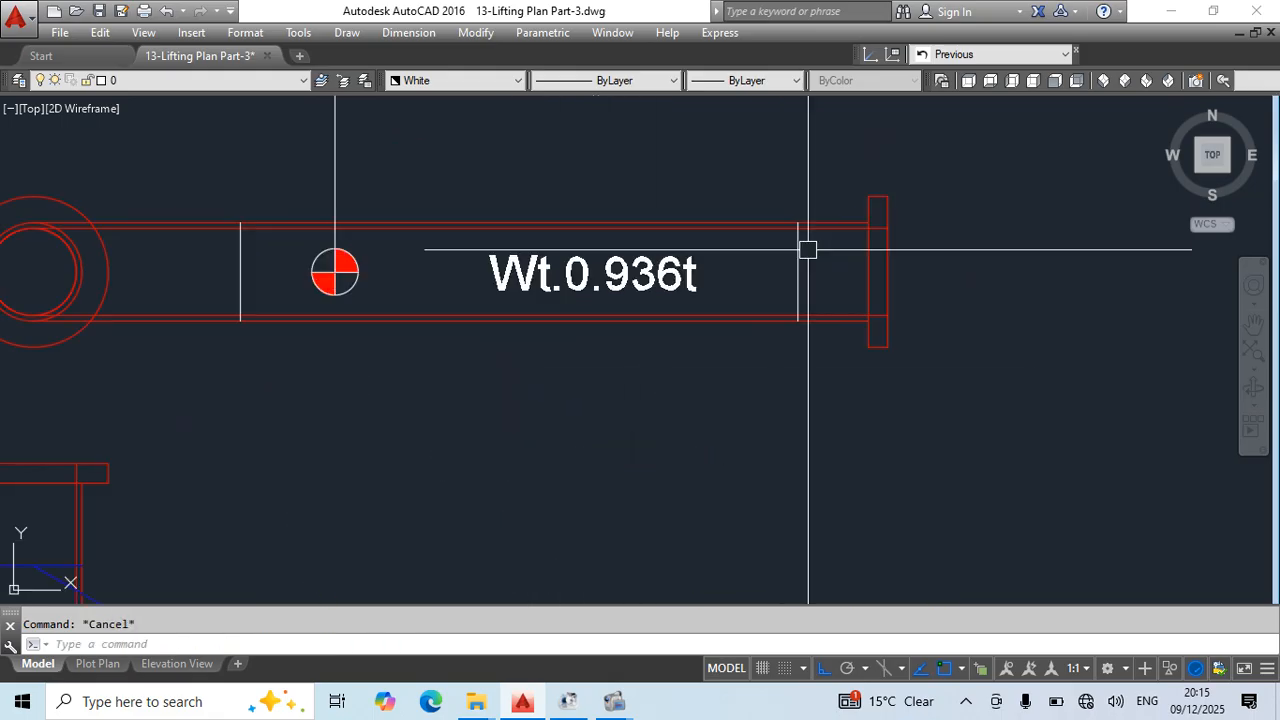
pyautogui.click(815, 250)
pyautogui.click(762, 240)
pyautogui.click(490, 80)
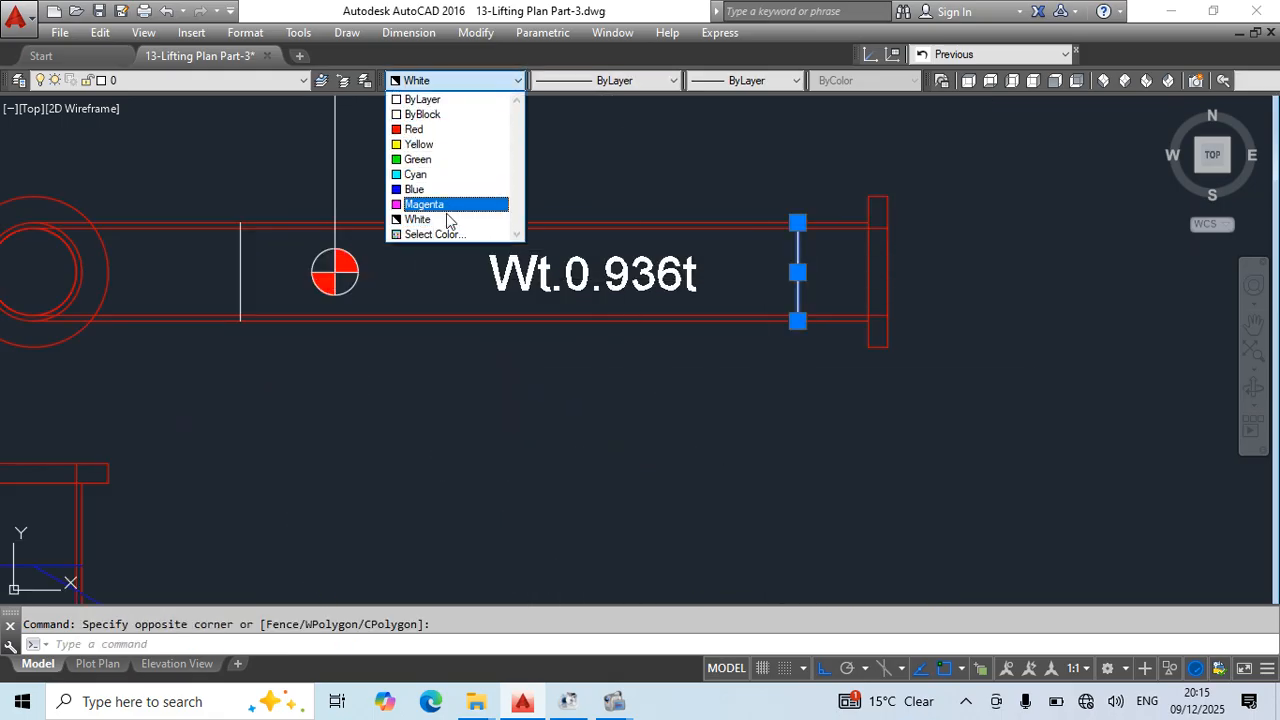
pyautogui.click(450, 208)
pyautogui.press('Escape')
pyautogui.scroll(-4, 810, 276)
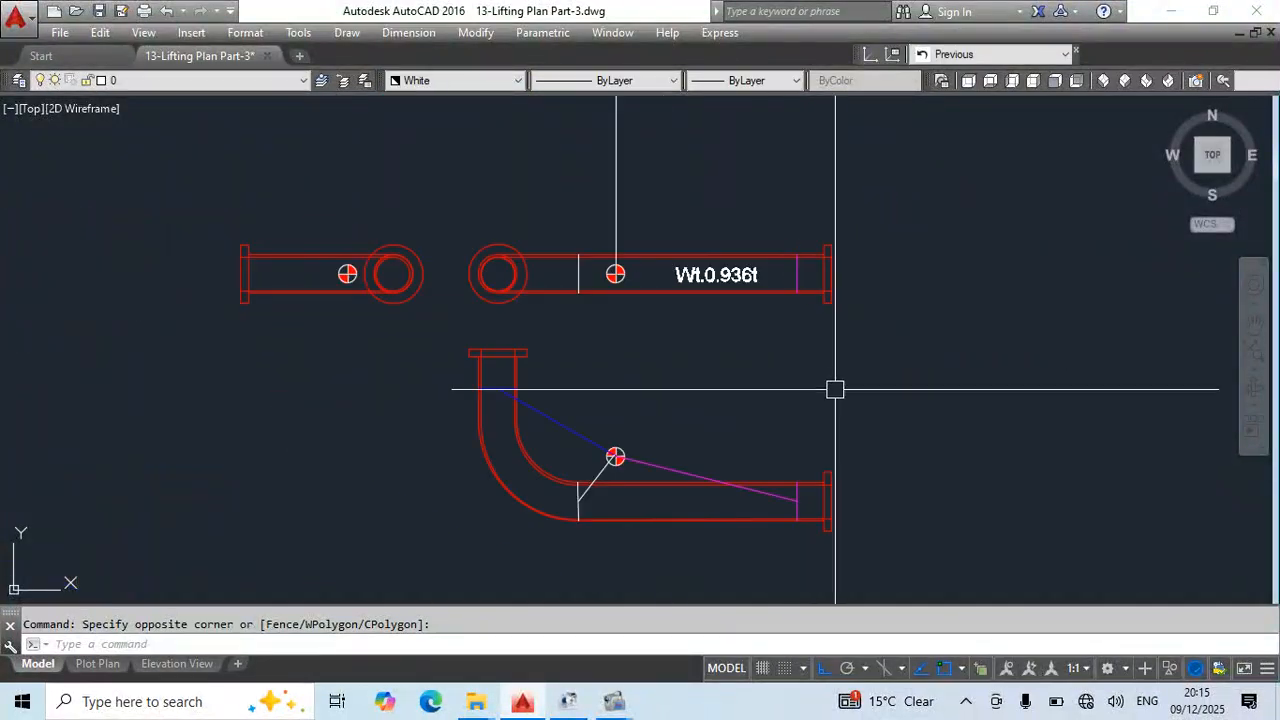
# - Move the grouped elbow plan view straight down, farther from the two elevations, and save the drawing
pyautogui.moveTo(580, 368); pyautogui.dragTo(586, 290, button='middle')
pyautogui.scroll(2, 577, 219)
pyautogui.moveTo(727, 156); pyautogui.dragTo(723, 269, button='middle')
pyautogui.scroll(-2, 738, 285)
pyautogui.moveTo(780, 426)
pyautogui.mouseDown(button='middle')
pyautogui.moveTo(686, 406)
pyautogui.moveTo(641, 380)
pyautogui.mouseUp(button='middle')
pyautogui.click(397, 283)
pyautogui.click(780, 474)
pyautogui.moveTo(817, 468); pyautogui.dragTo(765, 401, button='middle')
pyautogui.write('m')
pyautogui.press('space')
pyautogui.click(918, 249)
pyautogui.press('Escape')
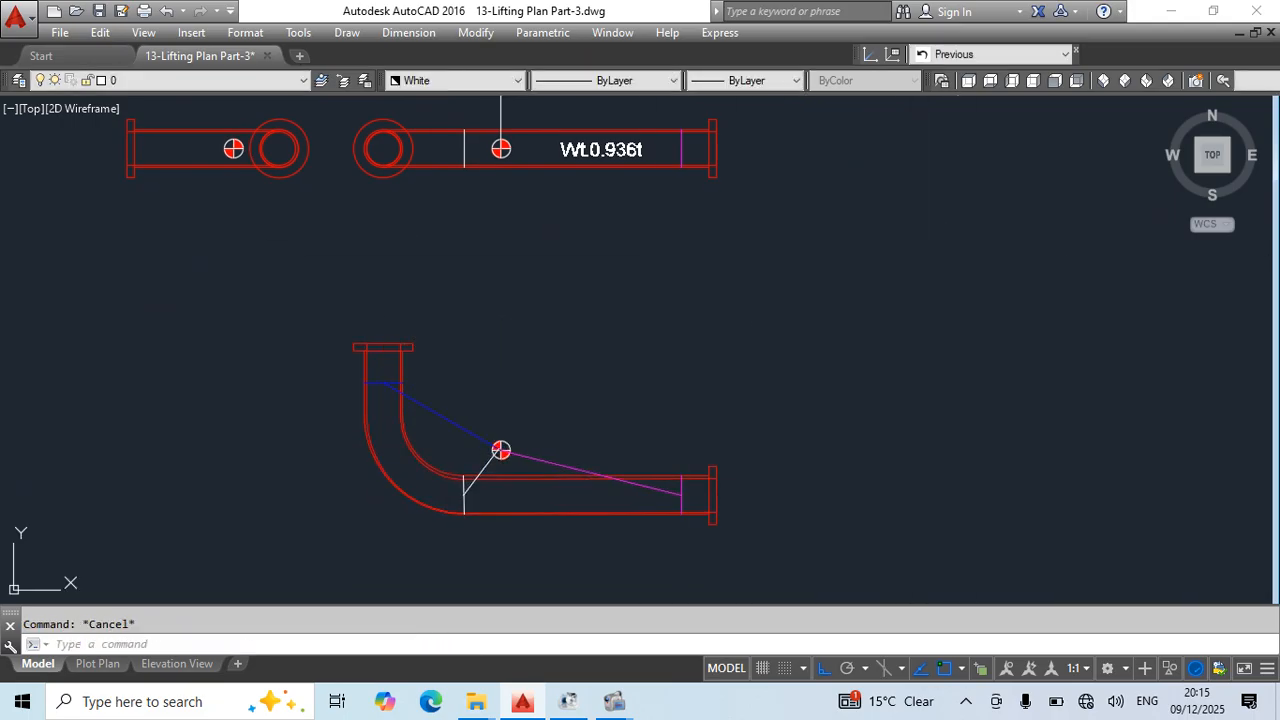
pyautogui.hotkey('ctrl', 's')
pyautogui.moveTo(627, 277); pyautogui.dragTo(691, 507, button='middle')
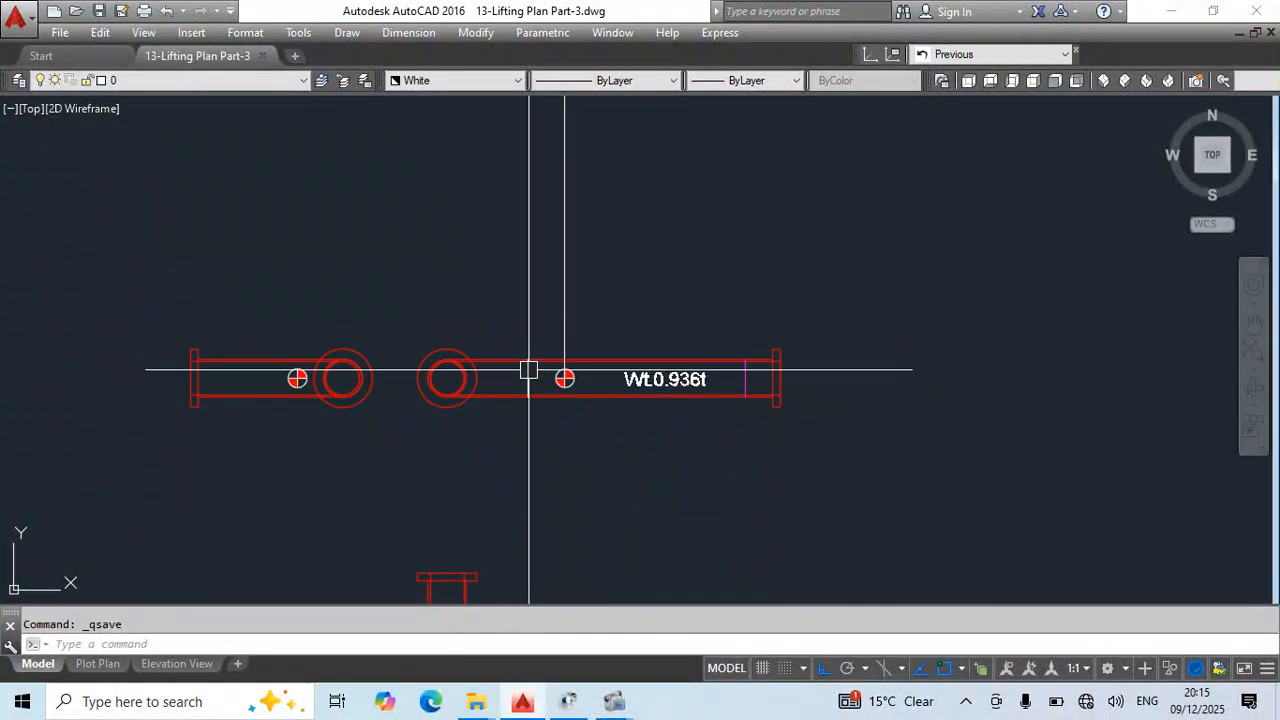
pyautogui.moveTo(557, 371); pyautogui.dragTo(580, 405, button='middle')
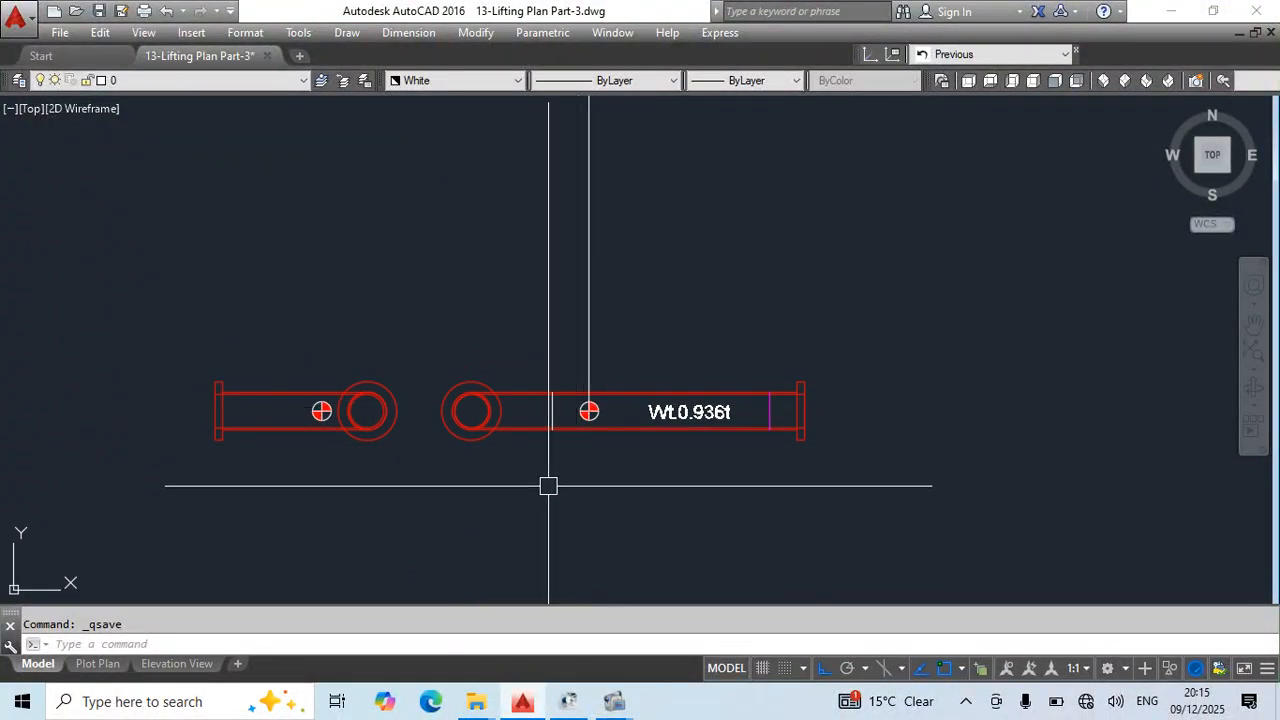
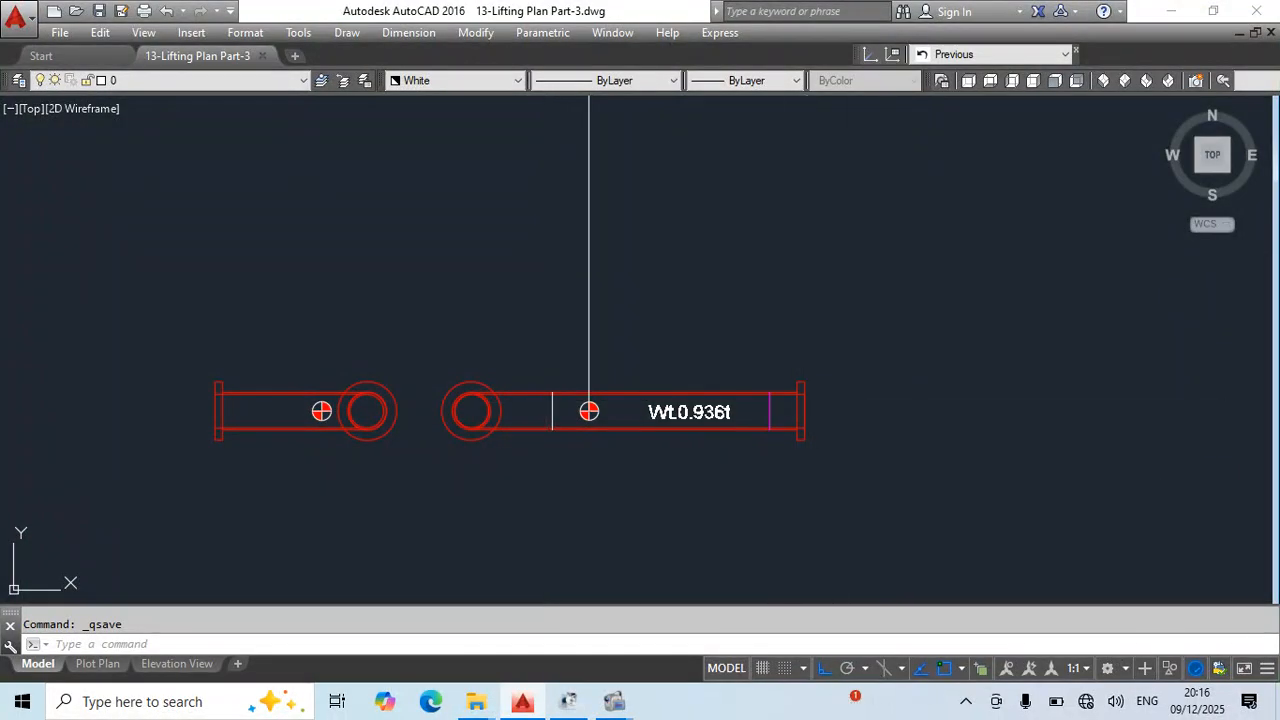
pyautogui.write('l')
pyautogui.press('Return')
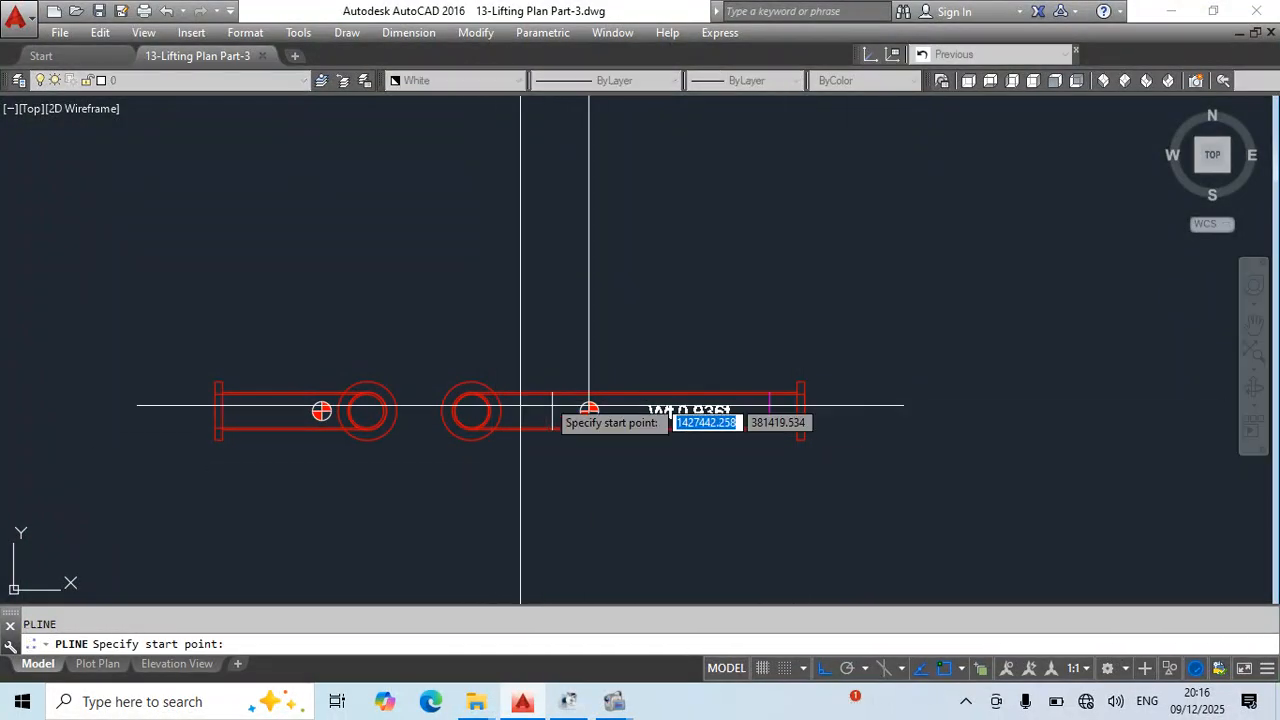
pyautogui.scroll(3, 550, 403)
pyautogui.click(553, 385)
pyautogui.scroll(-4, 586, 434)
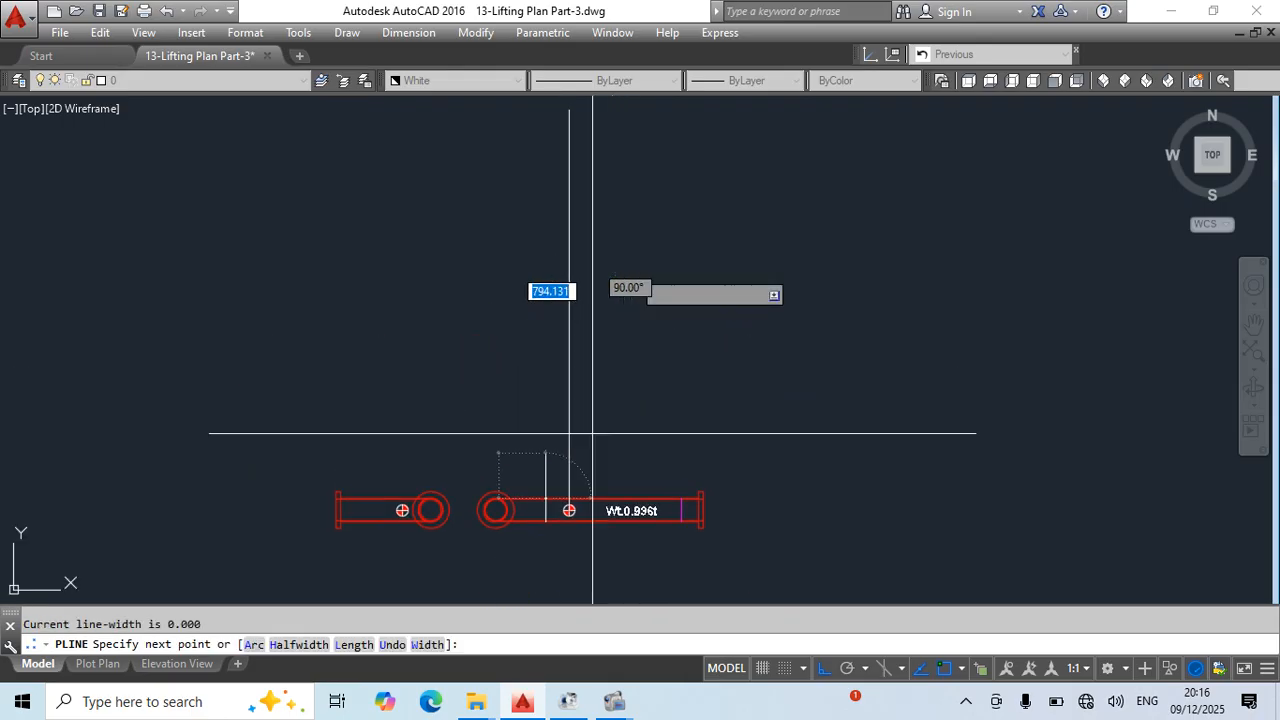
pyautogui.scroll(-6, 674, 417)
pyautogui.press('Escape')
pyautogui.scroll(1, 645, 453)
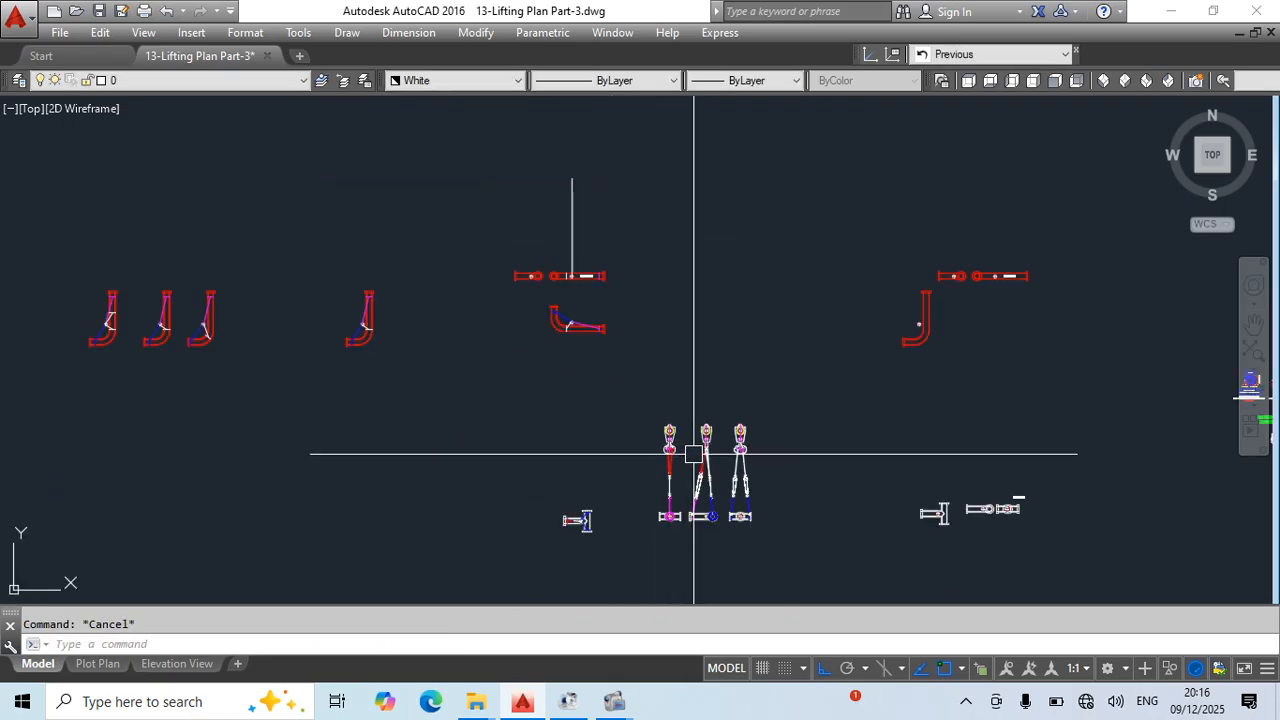
pyautogui.hotkey('ctrl', 's')
pyautogui.scroll(4, 742, 436)
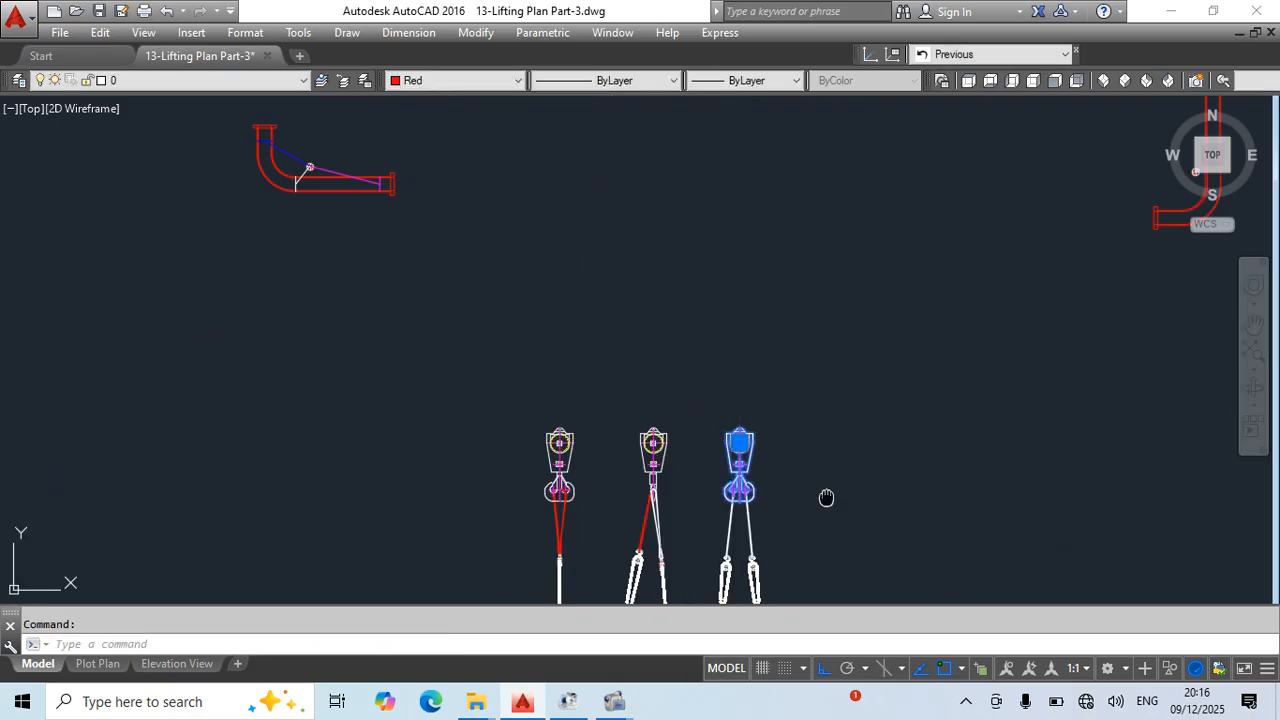
pyautogui.write('co')
pyautogui.press('Return')
pyautogui.scroll(6, 740, 502)
pyautogui.scroll(-4, 735, 315)
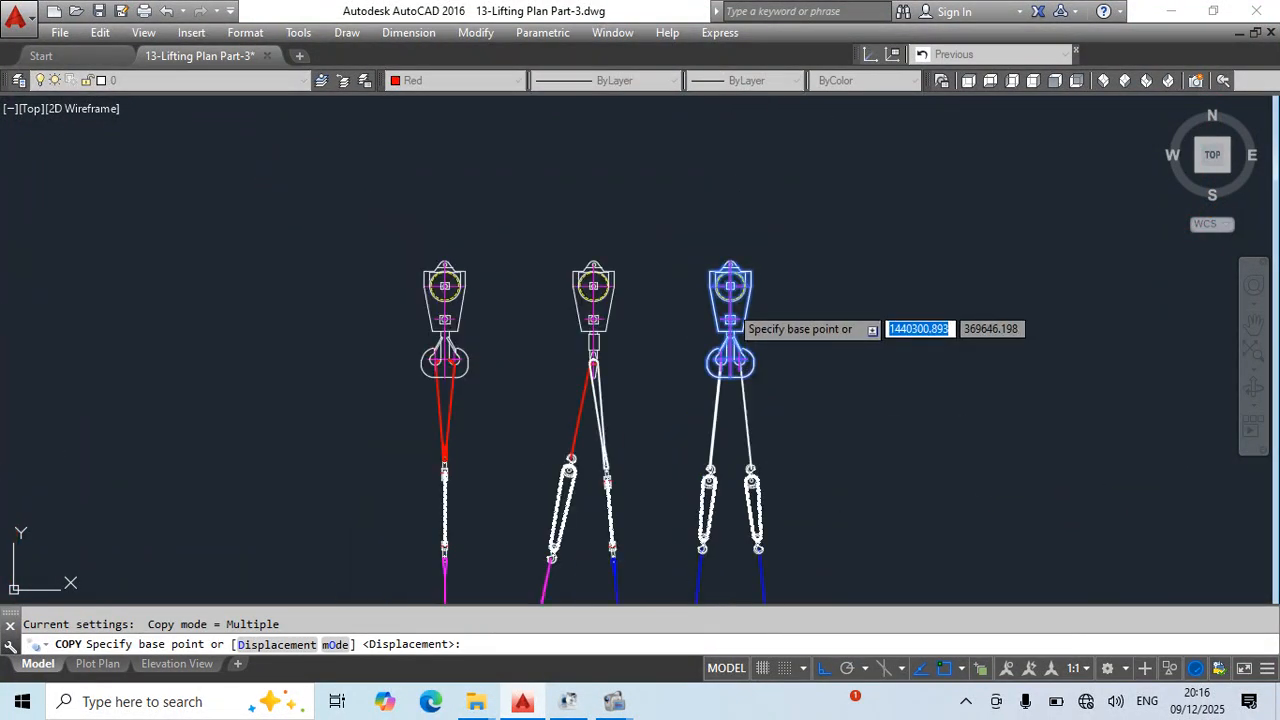
pyautogui.press('Escape')
pyautogui.scroll(-4, 731, 312)
pyautogui.scroll(2, 735, 299)
pyautogui.click(762, 291)
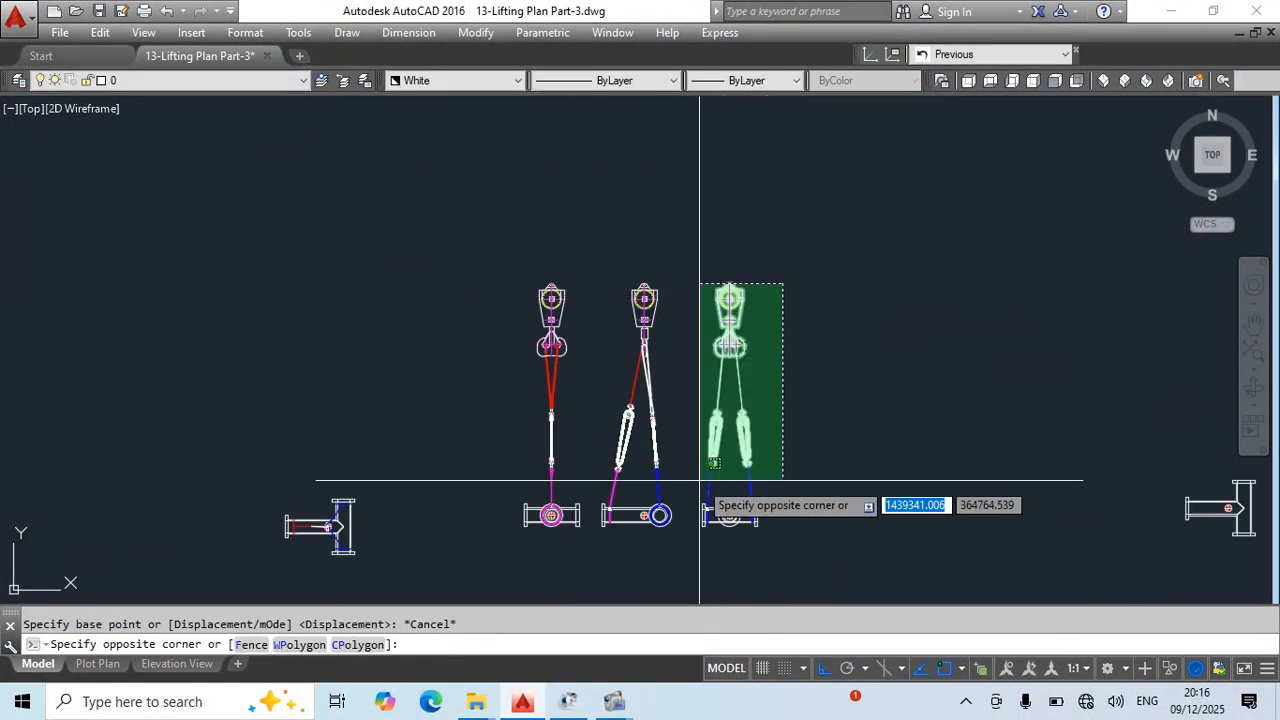
pyautogui.click(712, 413)
pyautogui.write('co')
pyautogui.press('Return')
pyautogui.scroll(6, 729, 330)
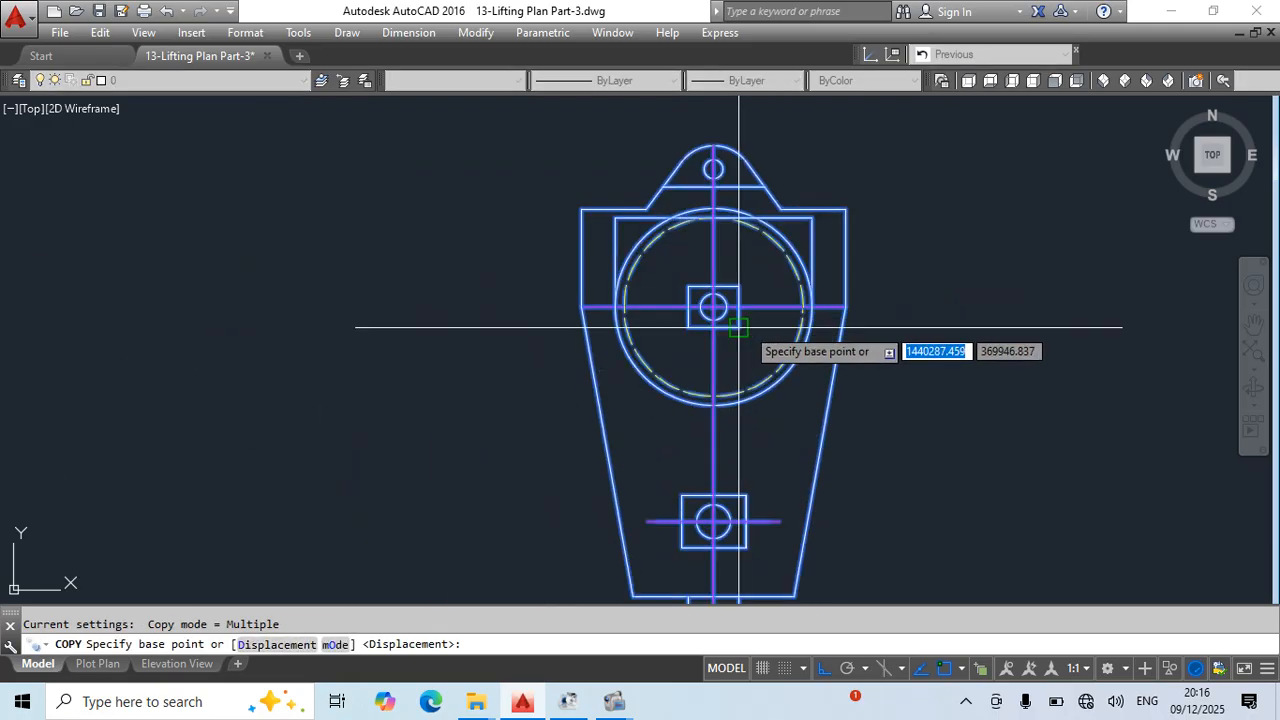
pyautogui.scroll(-4, 686, 366)
pyautogui.scroll(2, 644, 206)
pyautogui.press('Escape')
pyautogui.scroll(-5, 703, 263)
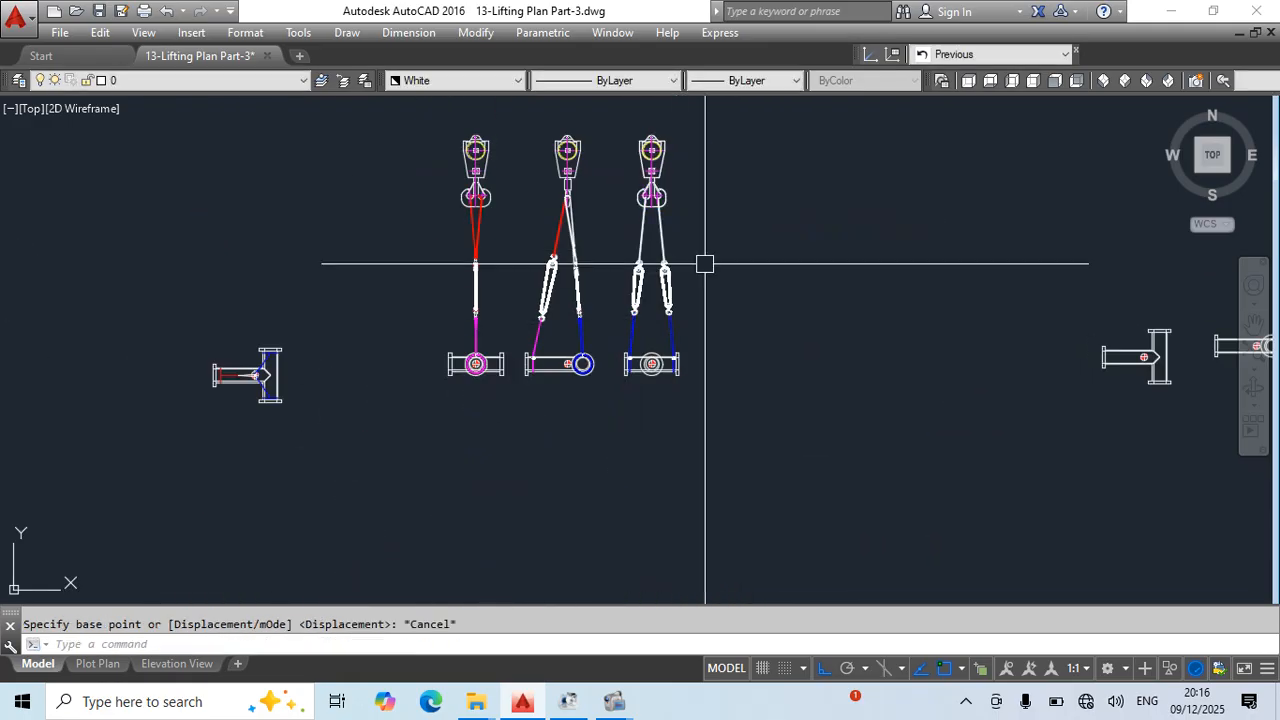
# - Copy the blue-sling rigging assembly from its centre-of-gravity mark onto the centre-of-gravity mark of the weight-labelled elbow elevation
pyautogui.scroll(6, 597, 508)
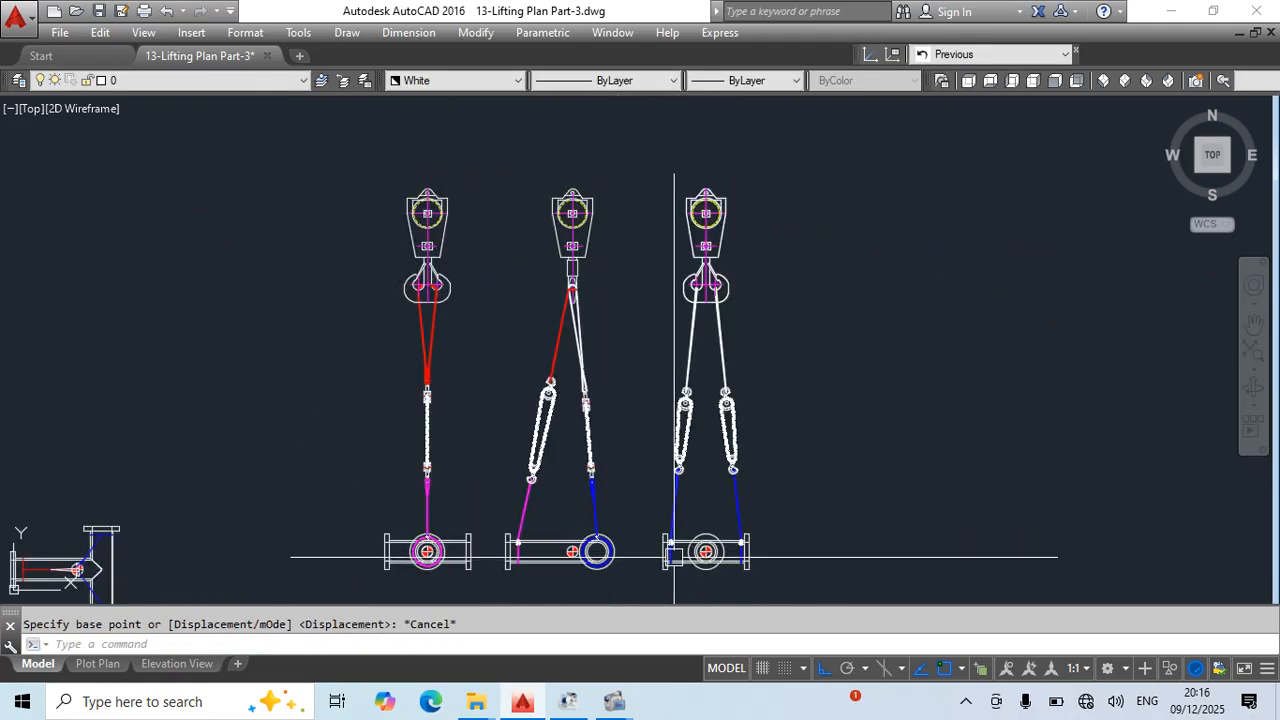
pyautogui.moveTo(674, 557); pyautogui.dragTo(660, 511, button='middle')
pyautogui.click(807, 105)
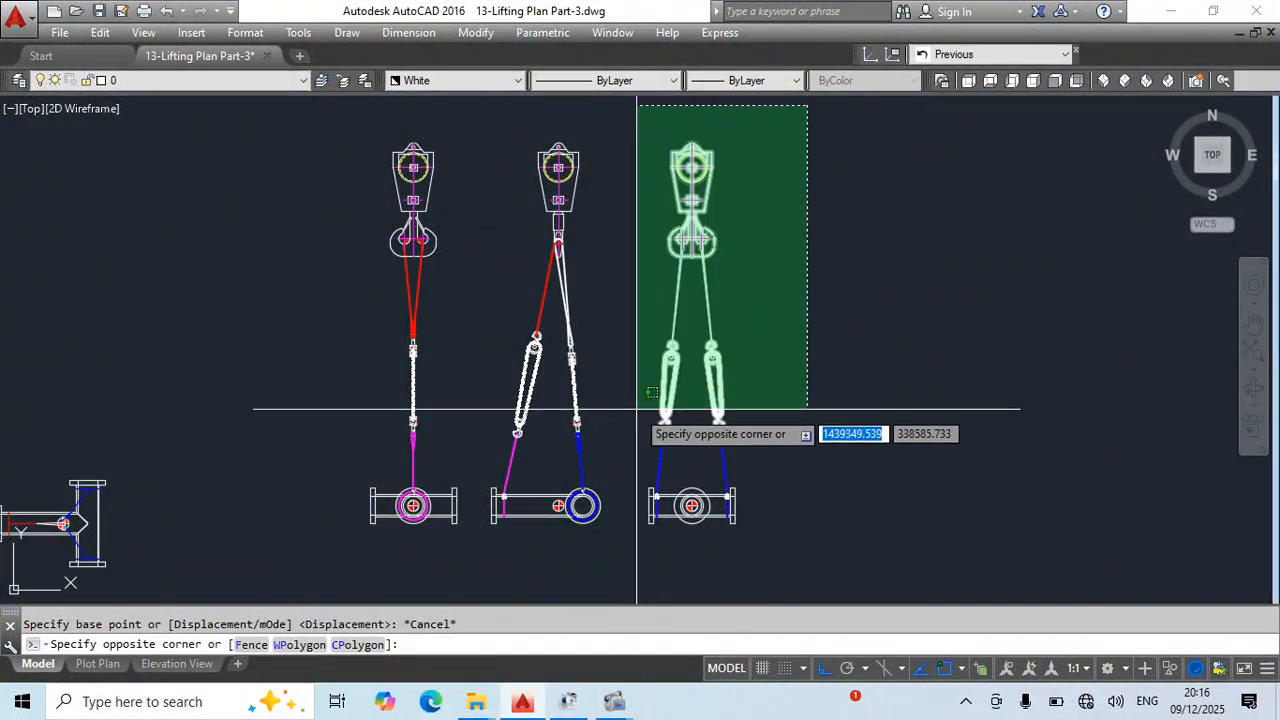
pyautogui.click(621, 468)
pyautogui.click(634, 468)
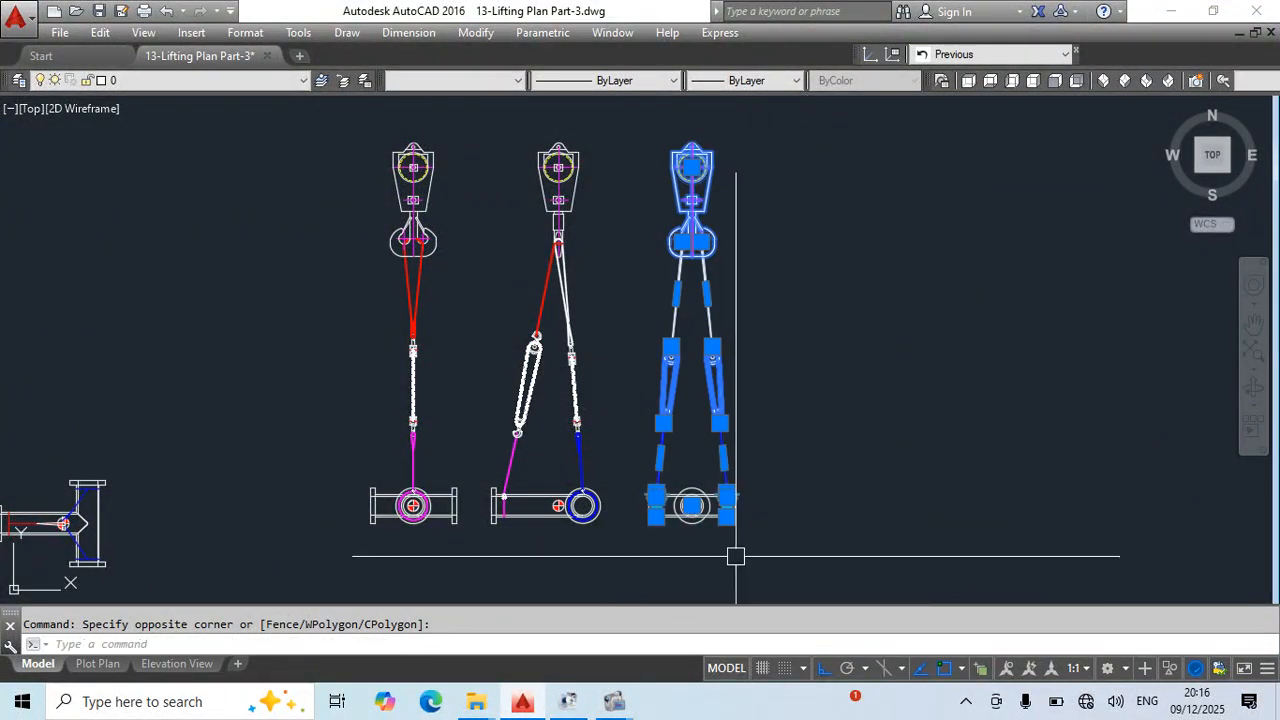
pyautogui.write('co')
pyautogui.press('space')
pyautogui.scroll(8, 681, 511)
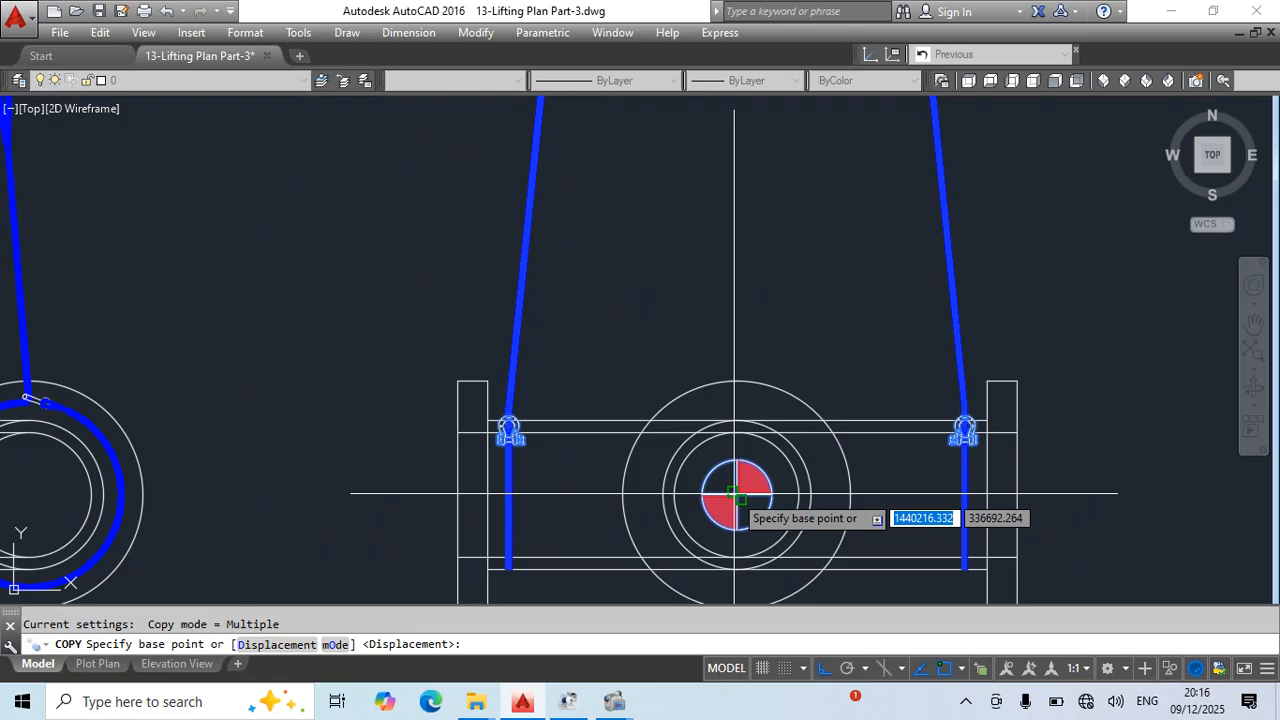
pyautogui.click(733, 493)
pyautogui.scroll(-10, 733, 493)
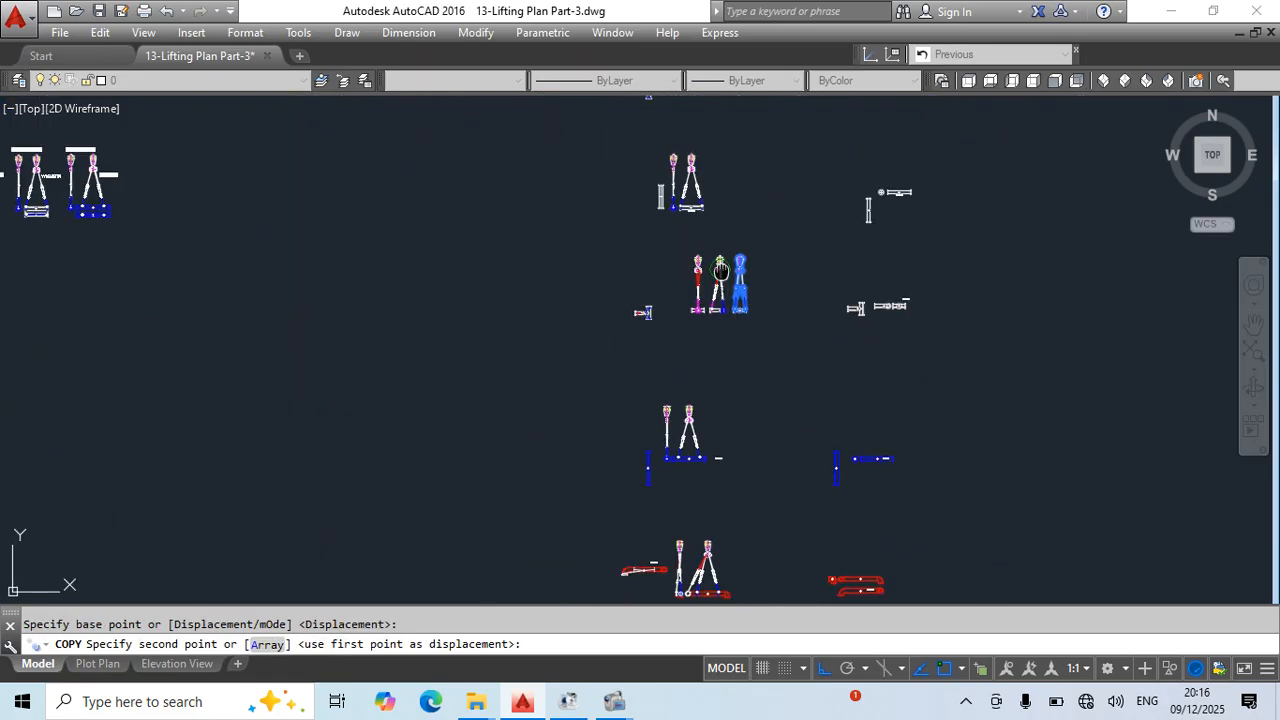
pyautogui.scroll(10, 734, 374)
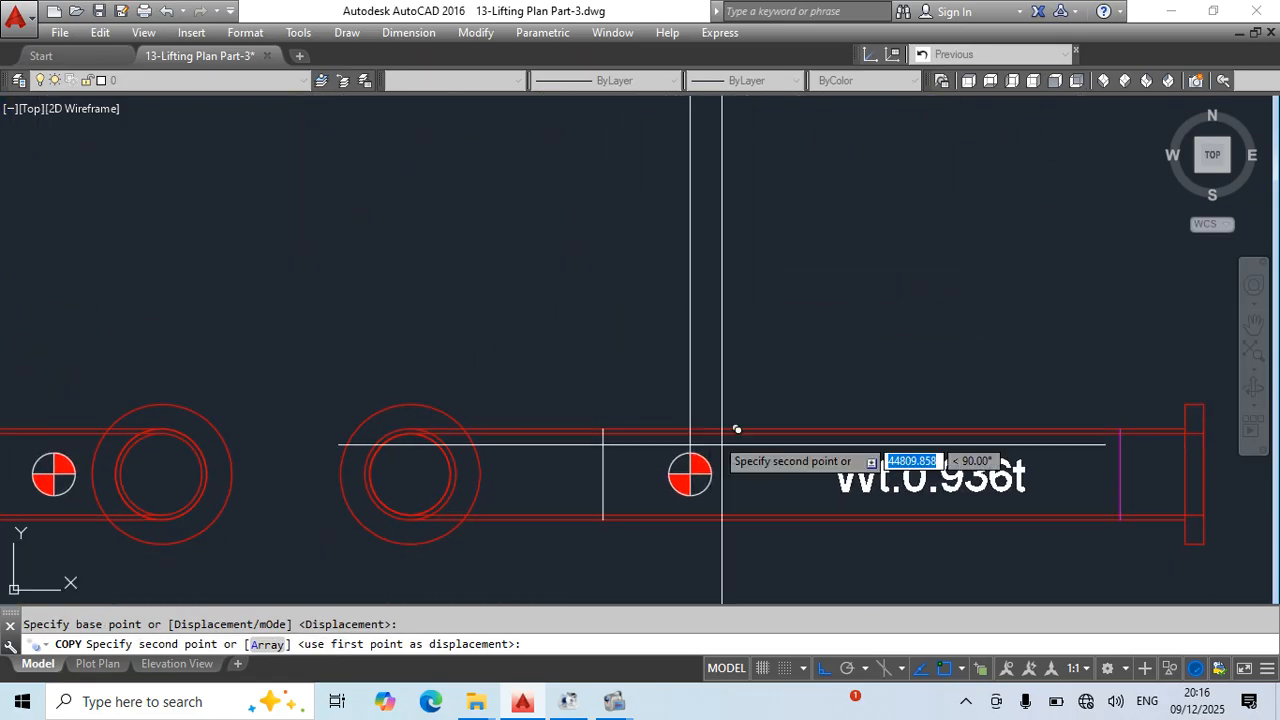
pyautogui.click(652, 470)
pyautogui.press('Escape')
pyautogui.scroll(-6, 640, 290)
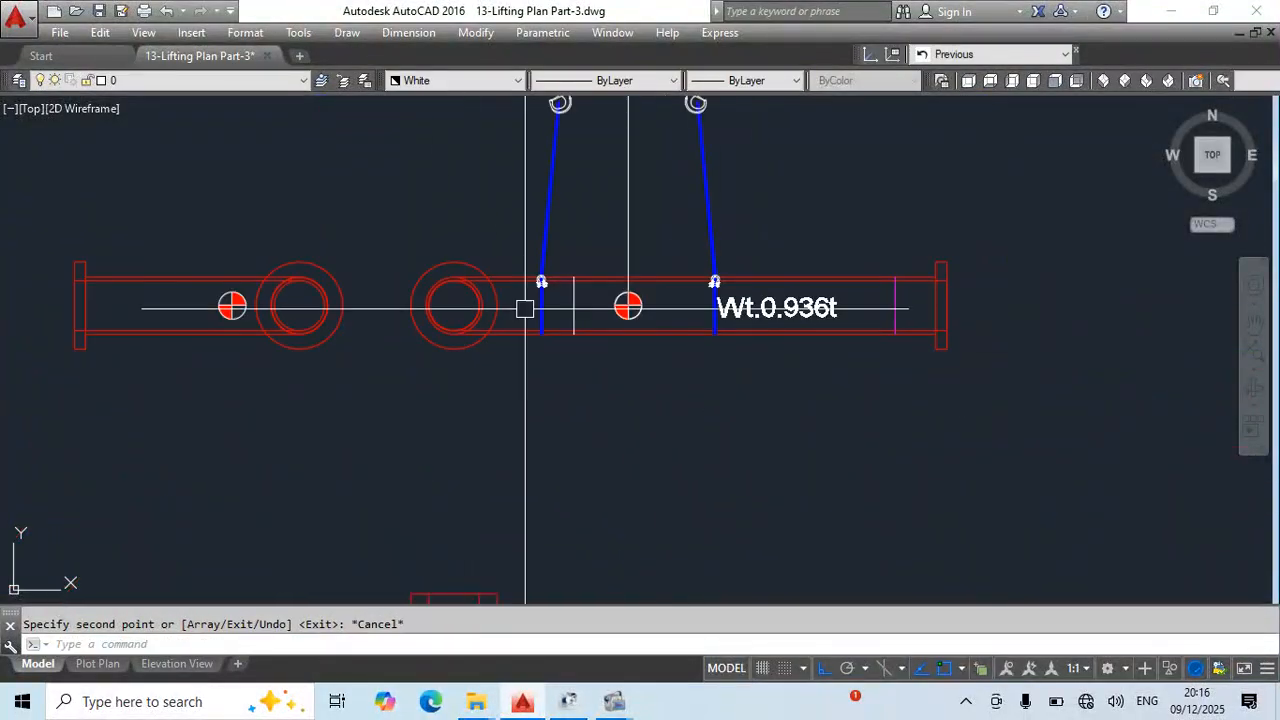
# - Move the copied blue sling and shackle on the weight-label side horizontally onto the magenta lifting mark near the end flange
pyautogui.moveTo(568, 252); pyautogui.dragTo(569, 323, button='middle')
pyautogui.moveTo(657, 287); pyautogui.dragTo(498, 415, button='middle')
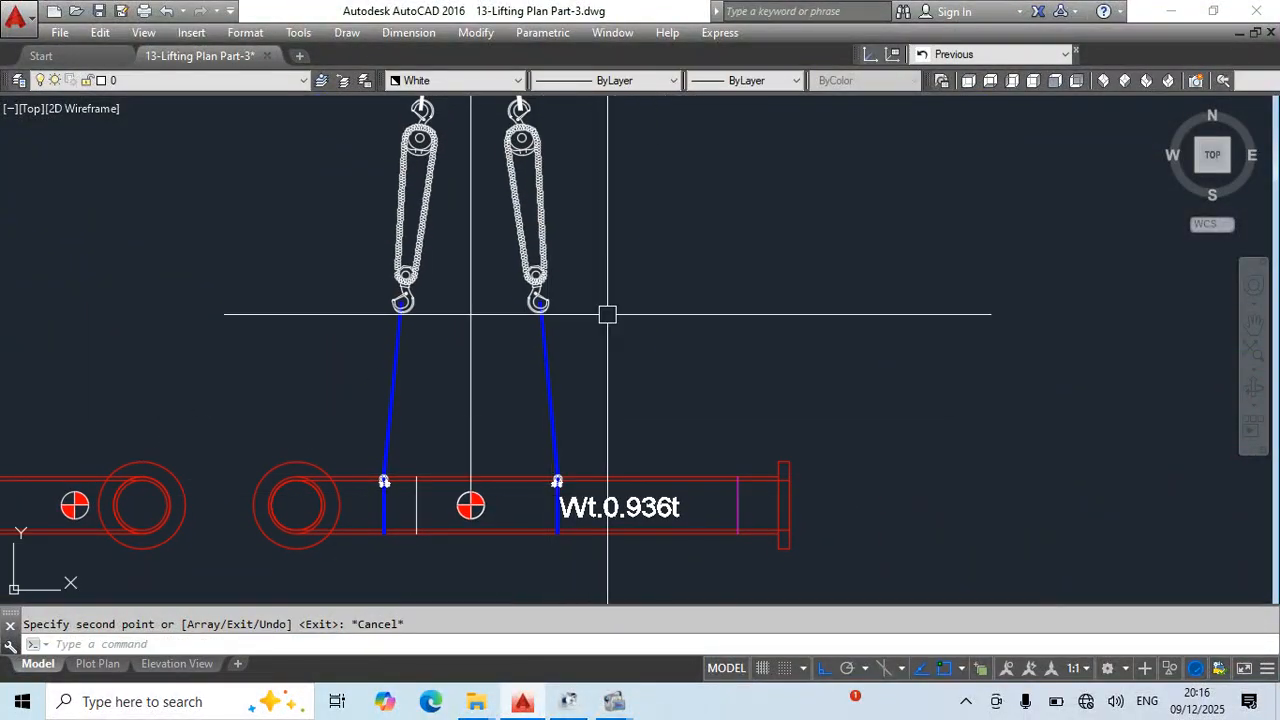
pyautogui.scroll(-2, 609, 315)
pyautogui.click(597, 356)
pyautogui.click(546, 404)
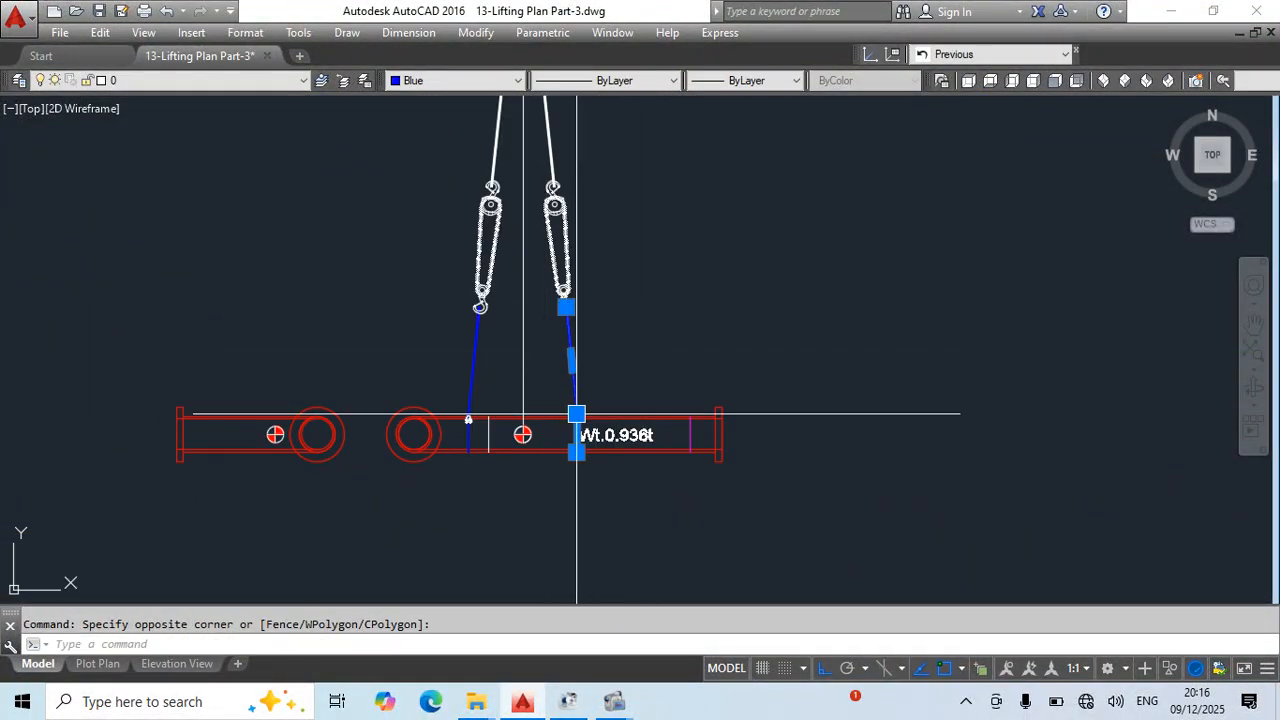
pyautogui.scroll(2, 552, 384)
pyautogui.click(545, 375)
pyautogui.click(616, 527)
pyautogui.moveTo(677, 533); pyautogui.dragTo(620, 490, button='middle')
pyautogui.write('m')
pyautogui.press('Return')
pyautogui.scroll(2, 516, 461)
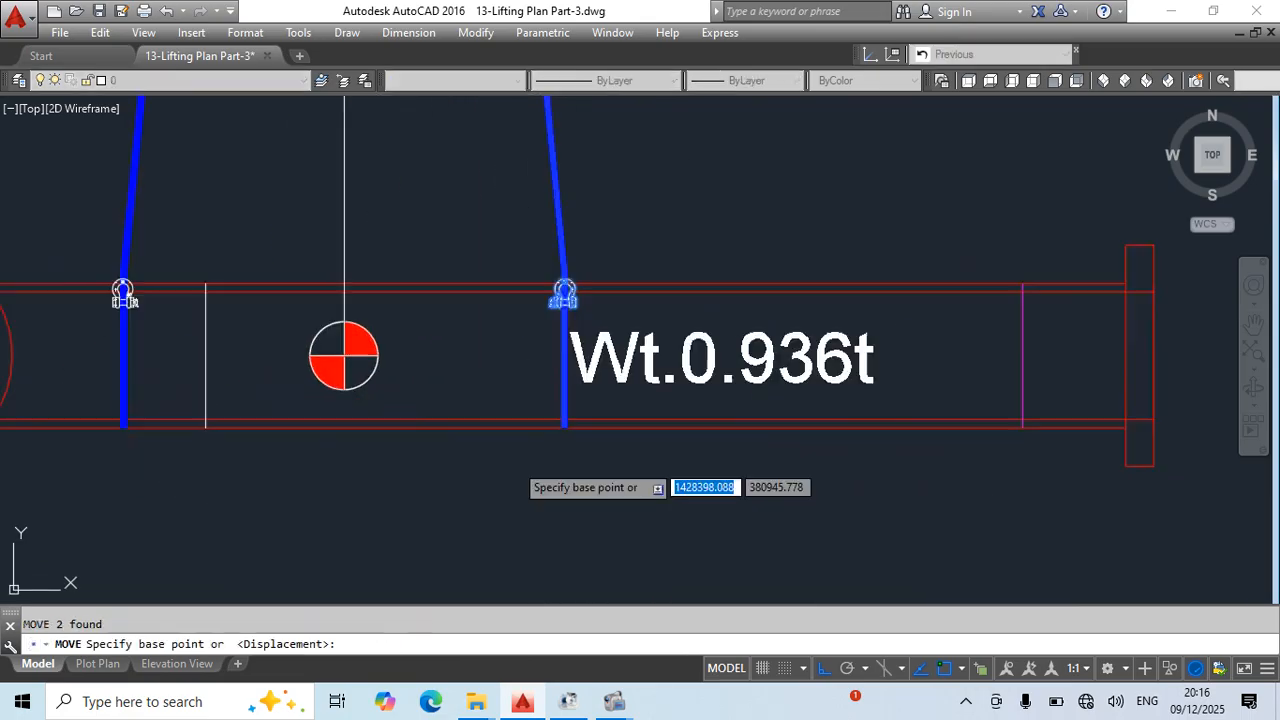
pyautogui.click(564, 428)
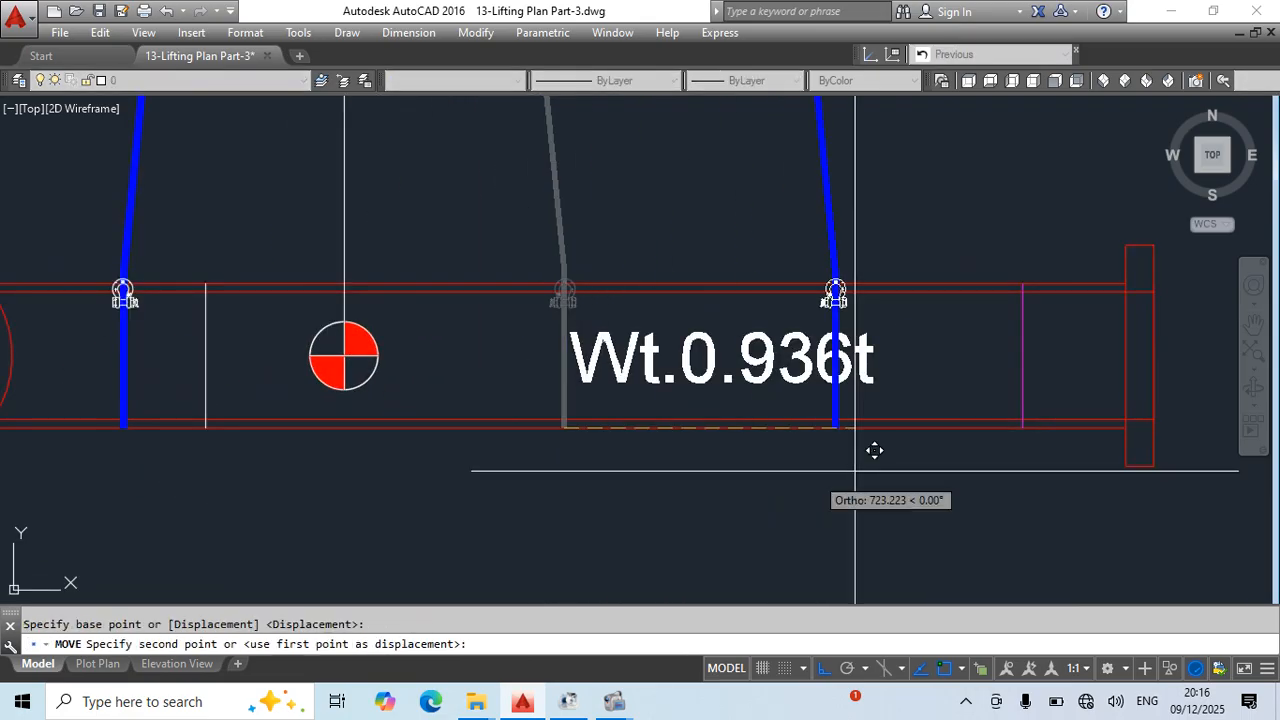
pyautogui.click(1022, 427)
pyautogui.press('Escape')
# - Draw a circle centred on the moved shackle with its radius reaching the upper end of the blue sling
pyautogui.moveTo(1020, 469); pyautogui.dragTo(791, 589, button='middle')
pyautogui.write('c')
pyautogui.press('space')
pyautogui.scroll(4, 800, 412)
pyautogui.click(780, 422)
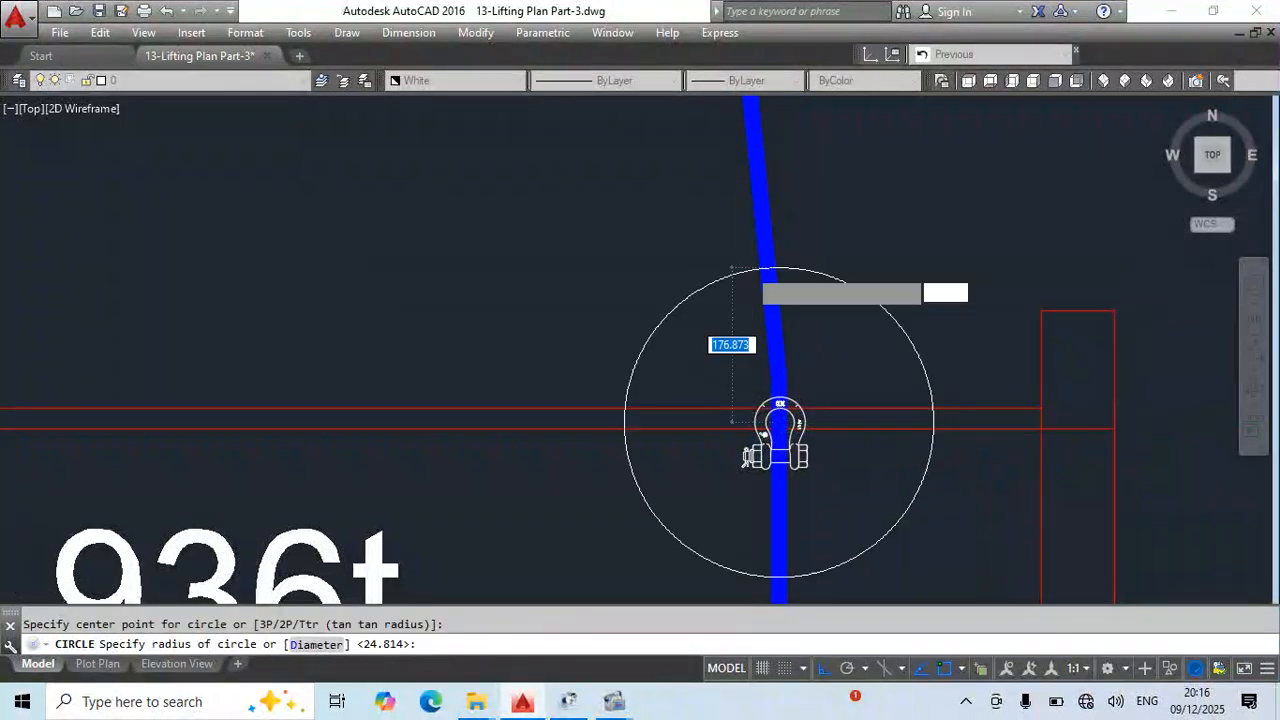
pyautogui.scroll(-5, 751, 457)
pyautogui.press('Escape')
pyautogui.scroll(-4, 756, 285)
pyautogui.moveTo(786, 392); pyautogui.dragTo(774, 433, button='middle')
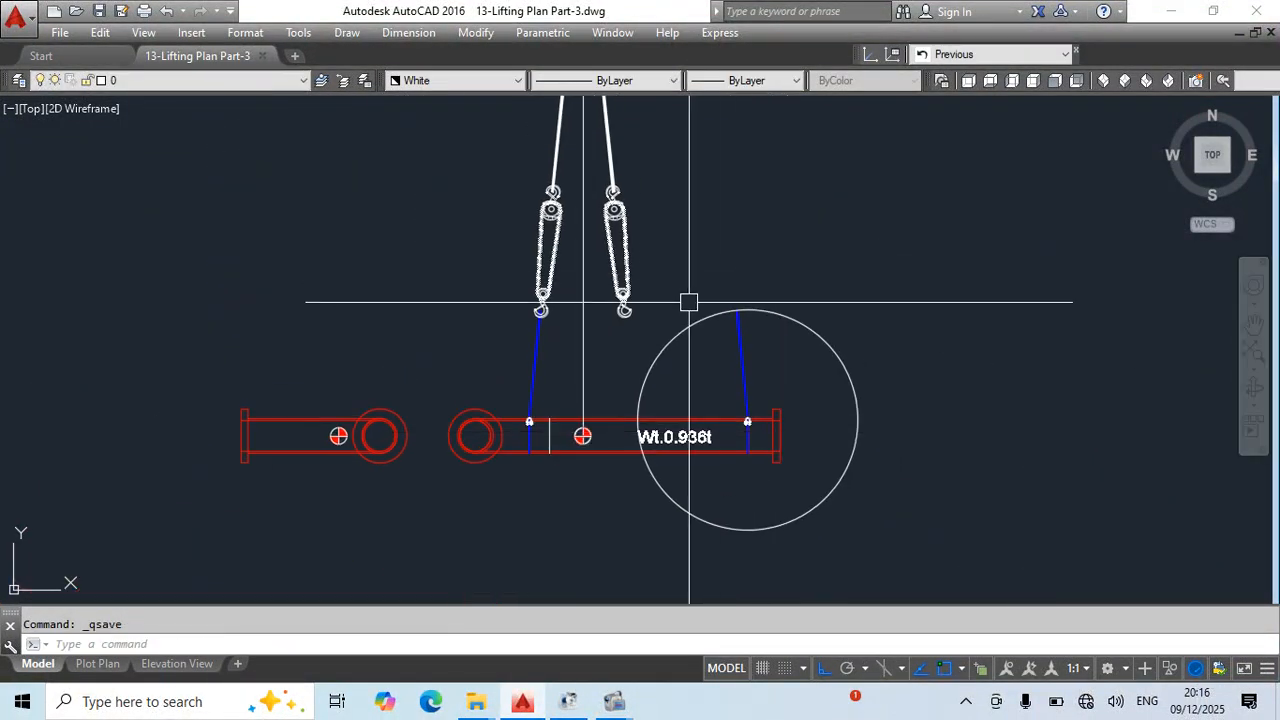
# - Draw a circle centred on the upper end of the flange-side white sling, passing through the sling's lower end
pyautogui.moveTo(688, 302); pyautogui.dragTo(697, 444, button='middle')
pyautogui.write('c')
pyautogui.press('Return')
pyautogui.scroll(8, 603, 166)
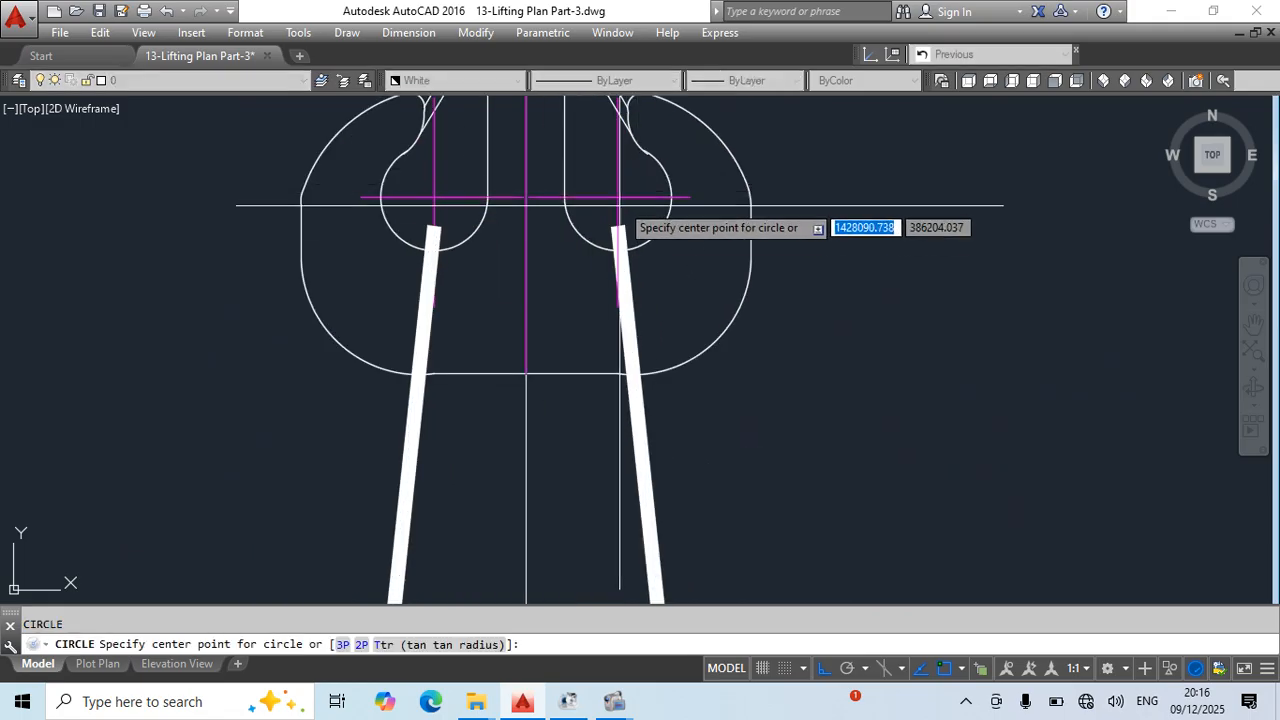
pyautogui.click(617, 229)
pyautogui.scroll(-6, 612, 228)
pyautogui.scroll(8, 634, 465)
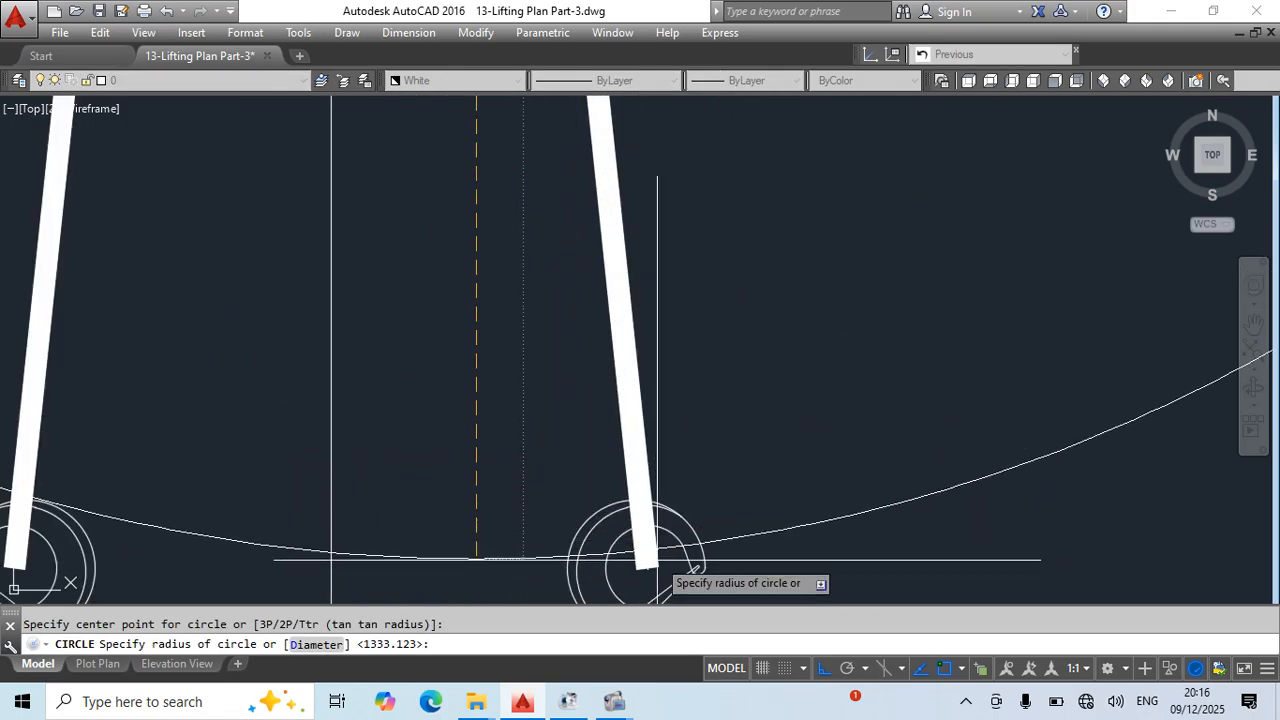
pyautogui.click(646, 568)
pyautogui.press('Escape')
# - Draw a construction line from the flange-side white sling's upper end on the hook through the moved shackle's centre
pyautogui.scroll(-6, 634, 284)
pyautogui.moveTo(737, 291); pyautogui.dragTo(744, 600, button='middle')
pyautogui.write('xl')
pyautogui.press('Return')
pyautogui.click(598, 258)
pyautogui.scroll(-5, 837, 483)
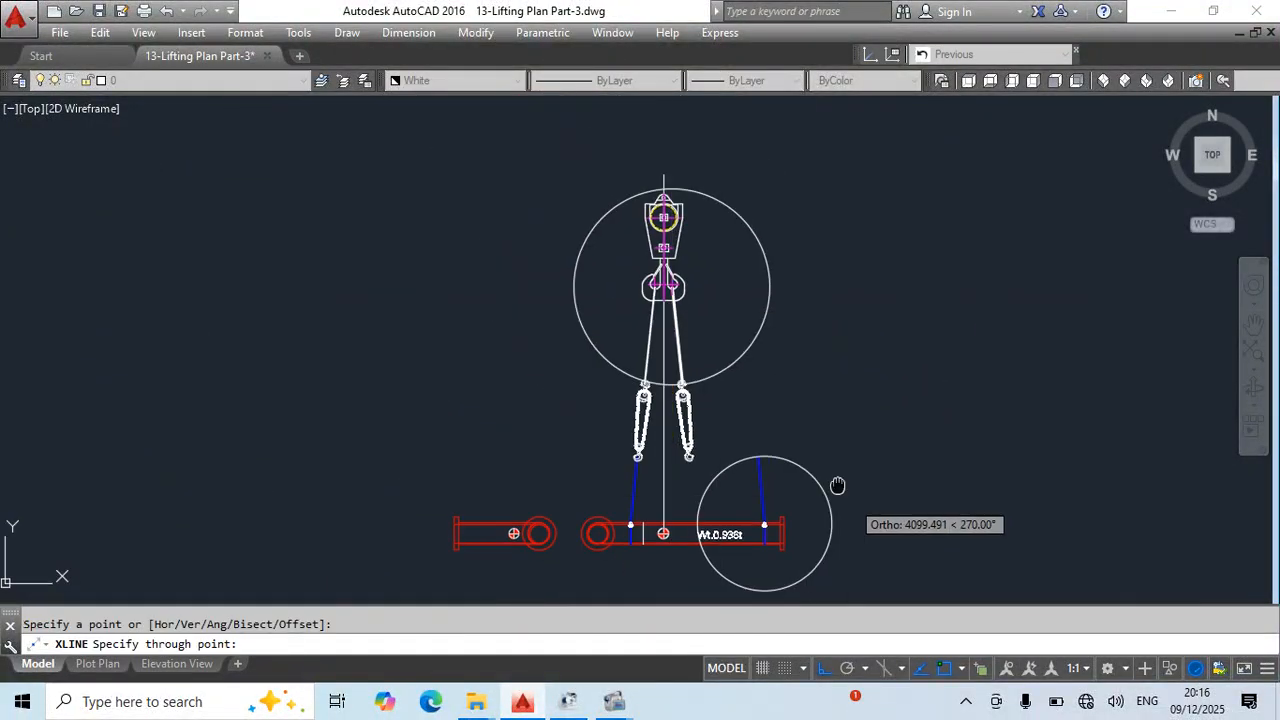
pyautogui.scroll(8, 580, 305)
pyautogui.scroll(3, 638, 297)
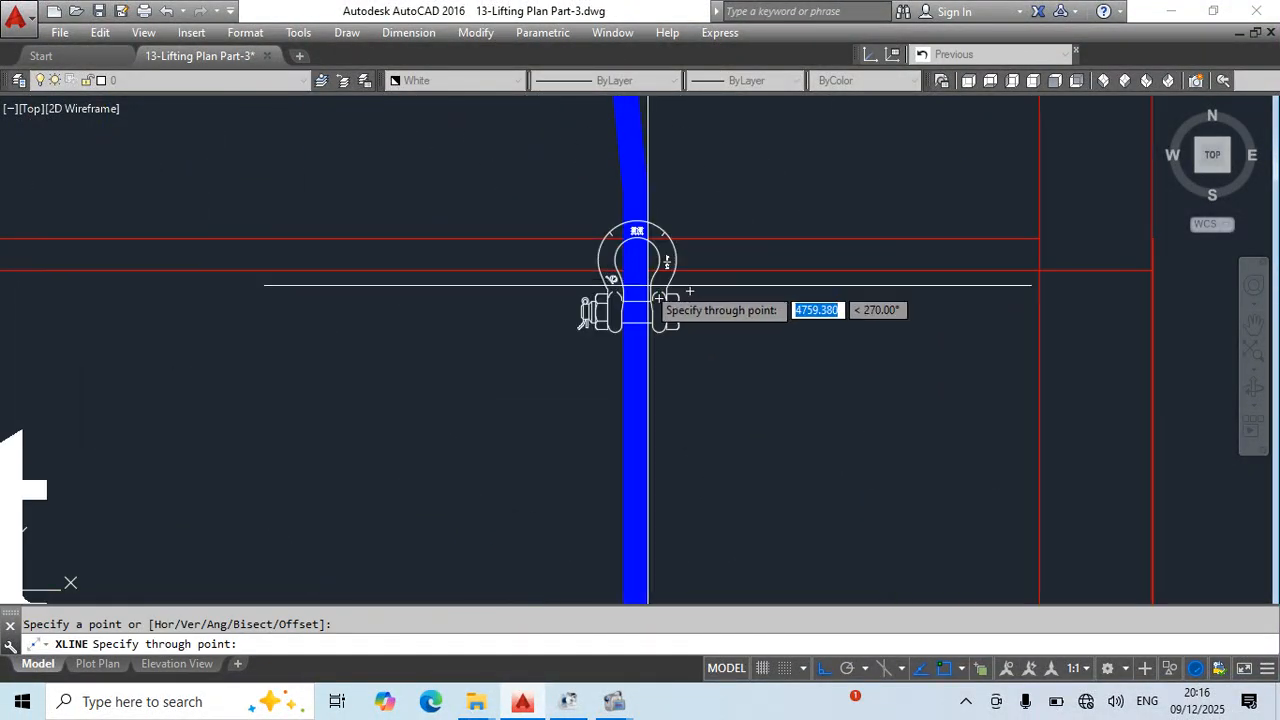
pyautogui.click(637, 260)
pyautogui.press('Escape')
pyautogui.scroll(-5, 735, 370)
# - Stretch the moved blue sling's upper end to the intersection of the lower circle and the construction line
pyautogui.moveTo(726, 219); pyautogui.dragTo(784, 443, button='middle')
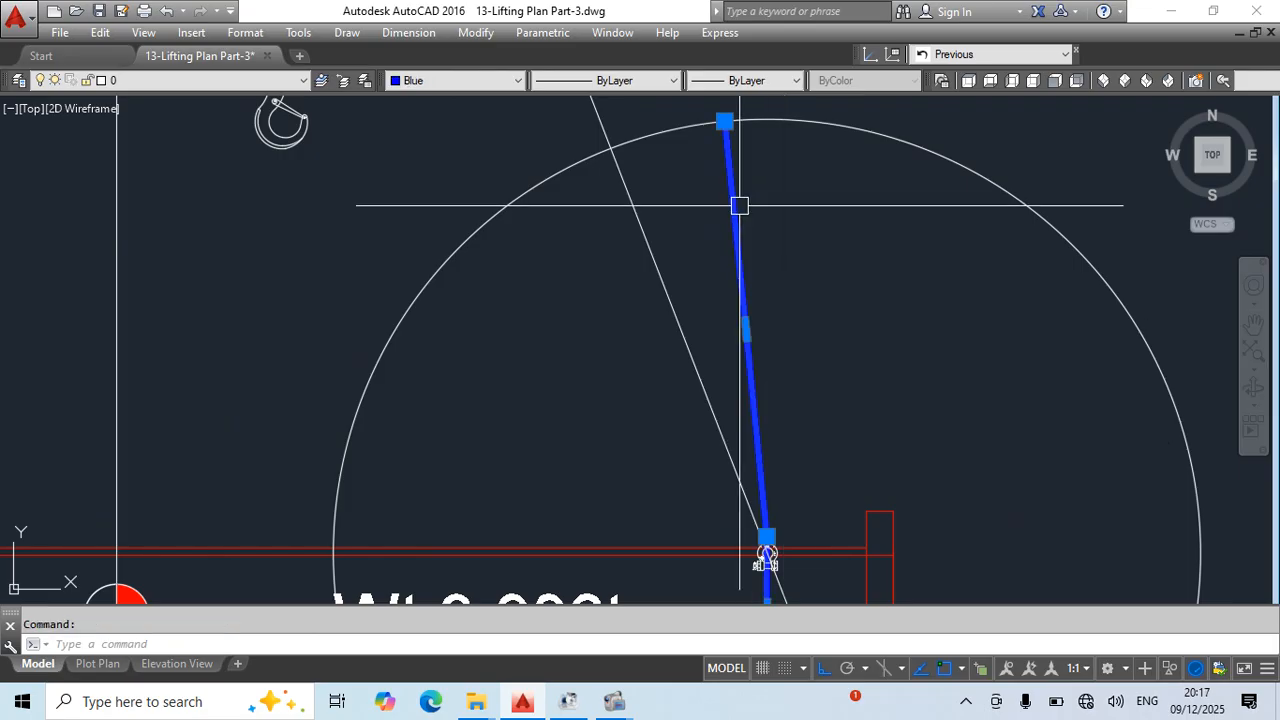
pyautogui.click(724, 121)
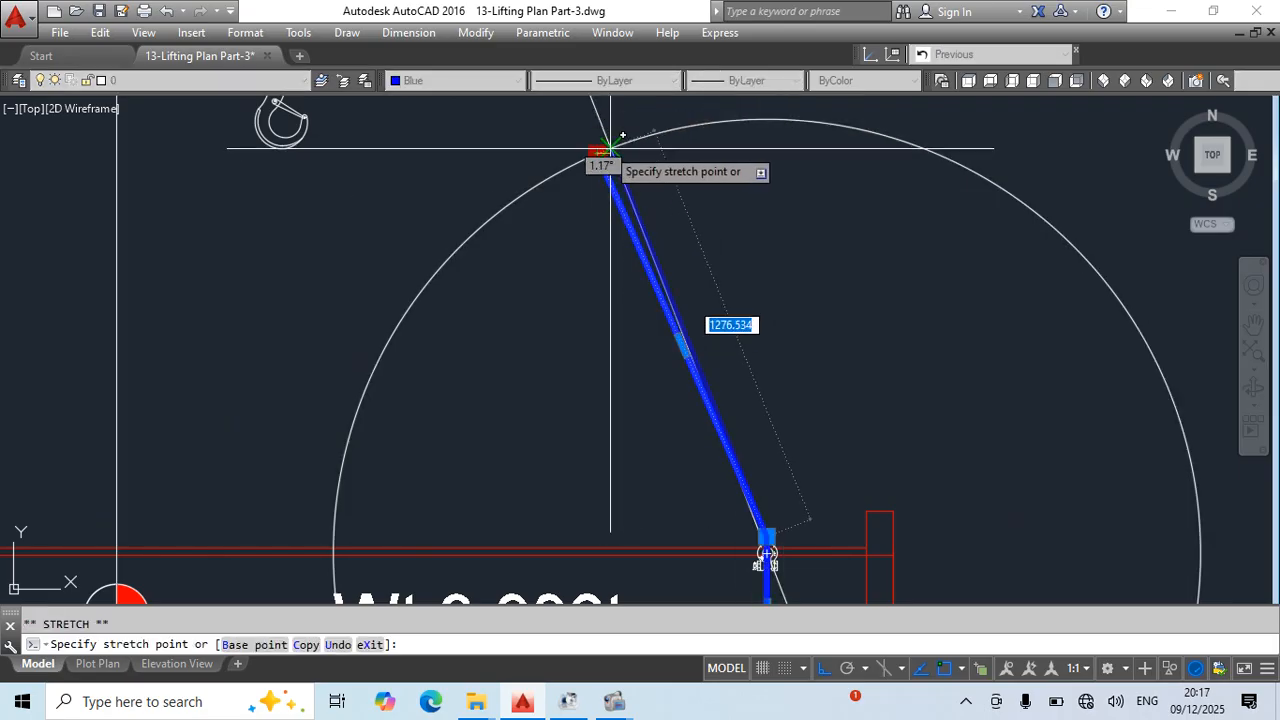
pyautogui.click(608, 150)
pyautogui.scroll(5, 745, 425)
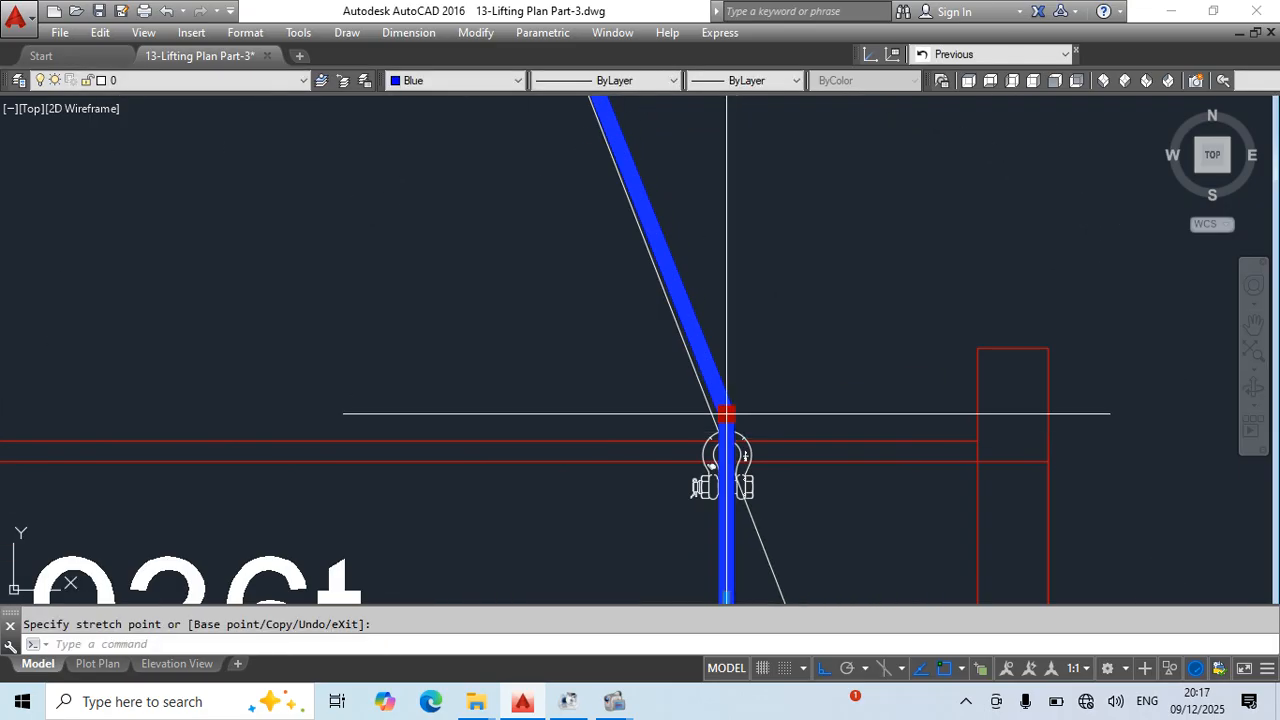
pyautogui.press('Escape')
# - Stretch the flange-side white sling's lower end to the intersection of the upper circle and the construction line
pyautogui.scroll(-5, 826, 323)
pyautogui.moveTo(808, 300); pyautogui.dragTo(808, 530, button='middle')
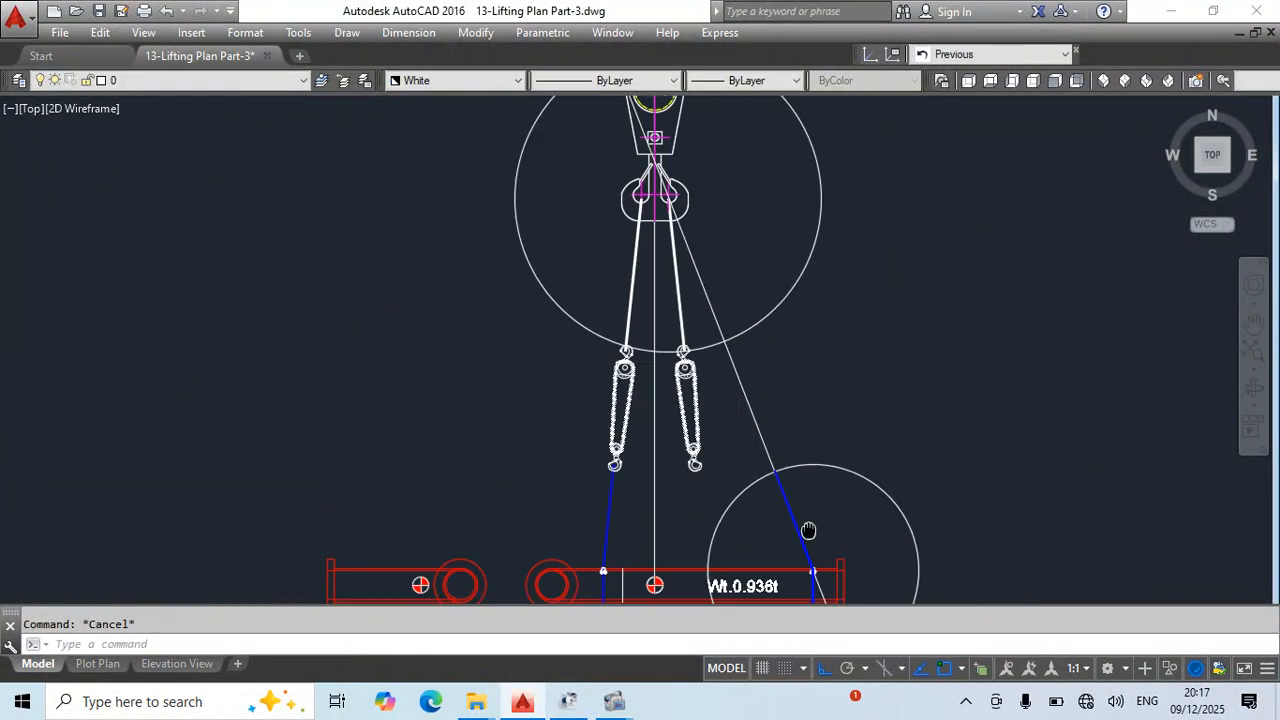
pyautogui.scroll(4, 704, 307)
pyautogui.moveTo(729, 440); pyautogui.dragTo(531, 238, button='middle')
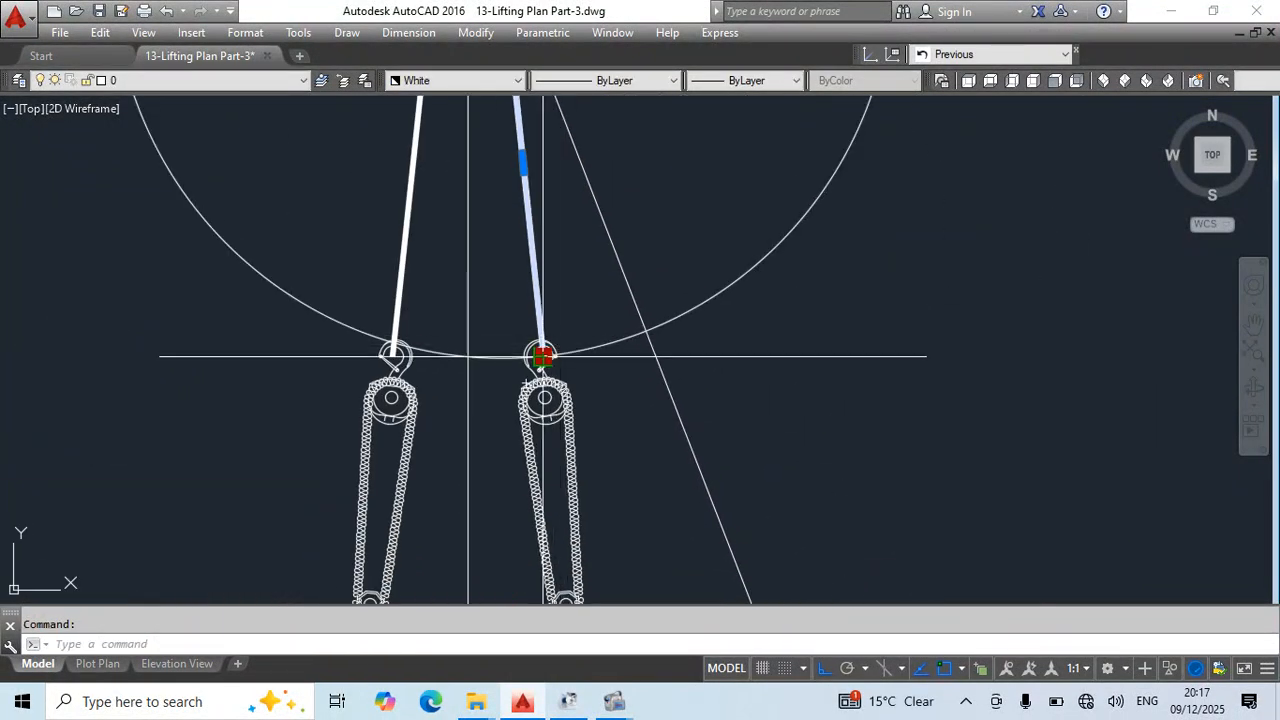
pyautogui.click(543, 355)
pyautogui.press('Escape')
# - Reposition the flange-side chain block so its lower hook meets the blue sling's top and its upper hook meets the white sling
pyautogui.scroll(-2, 655, 327)
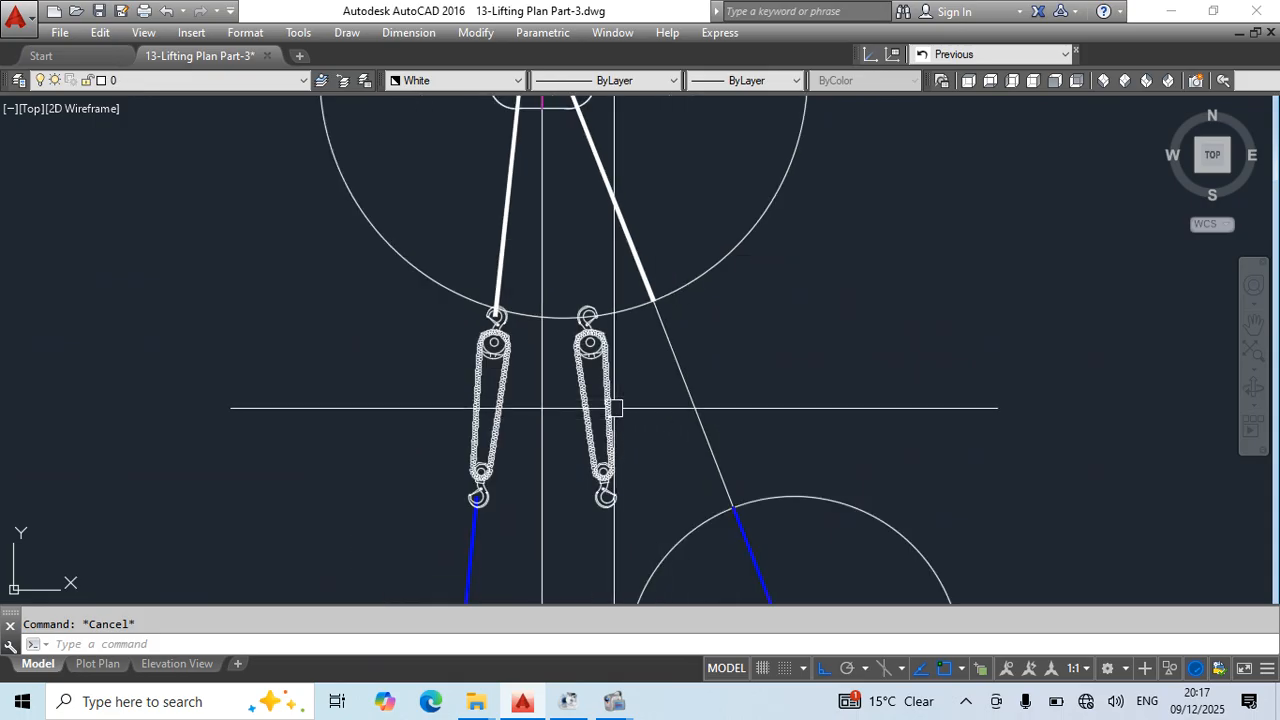
pyautogui.click(609, 506)
pyautogui.scroll(4, 727, 506)
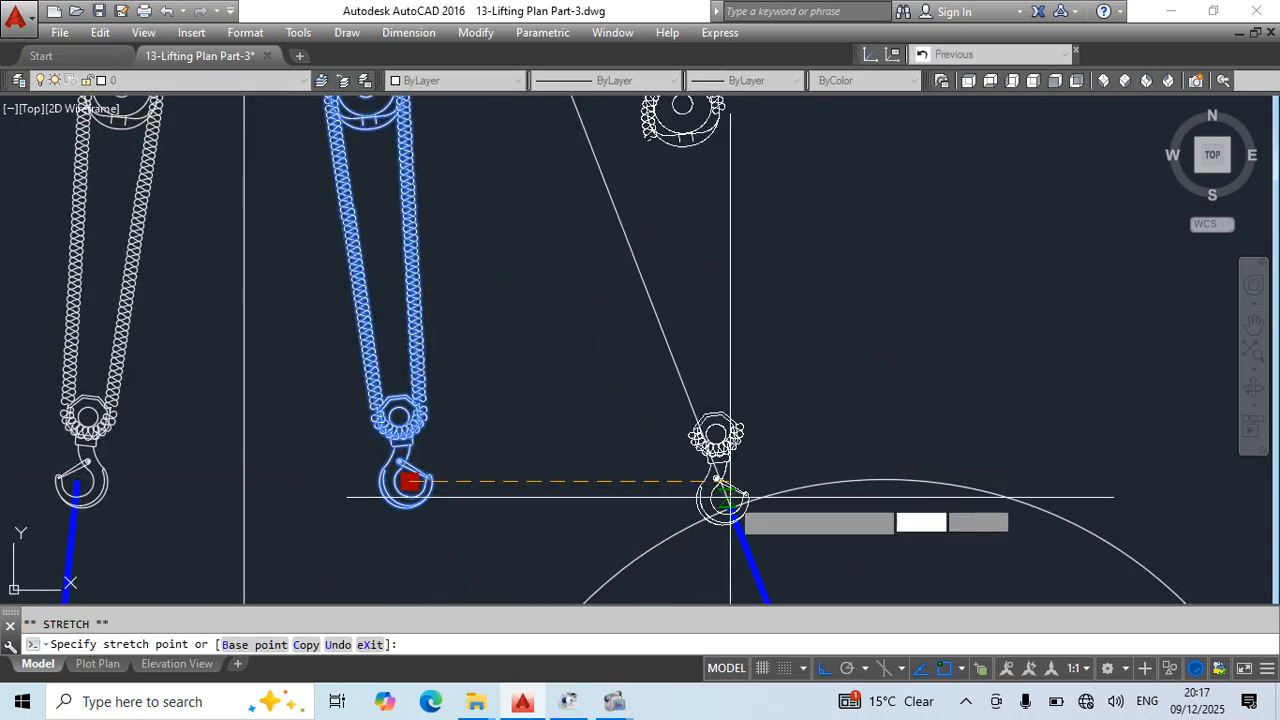
pyautogui.click(731, 508)
pyautogui.moveTo(719, 118); pyautogui.dragTo(796, 442, button='middle')
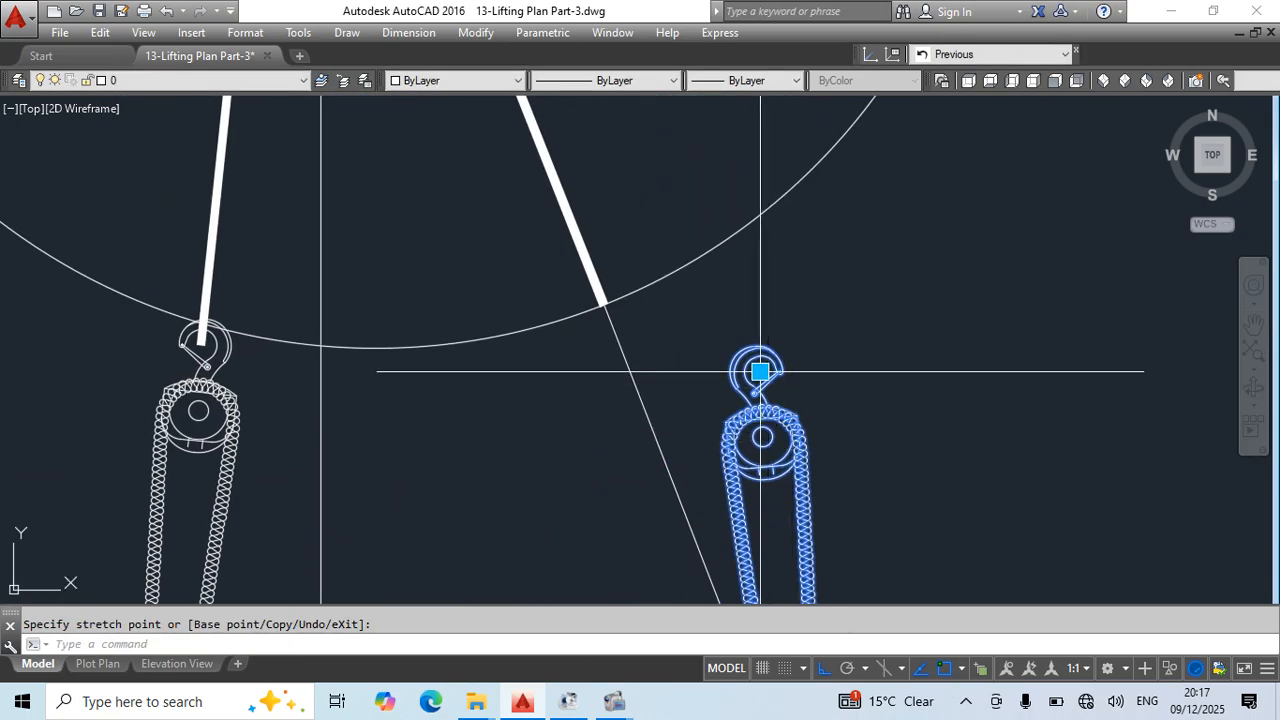
pyautogui.press('Escape')
pyautogui.scroll(-3, 736, 296)
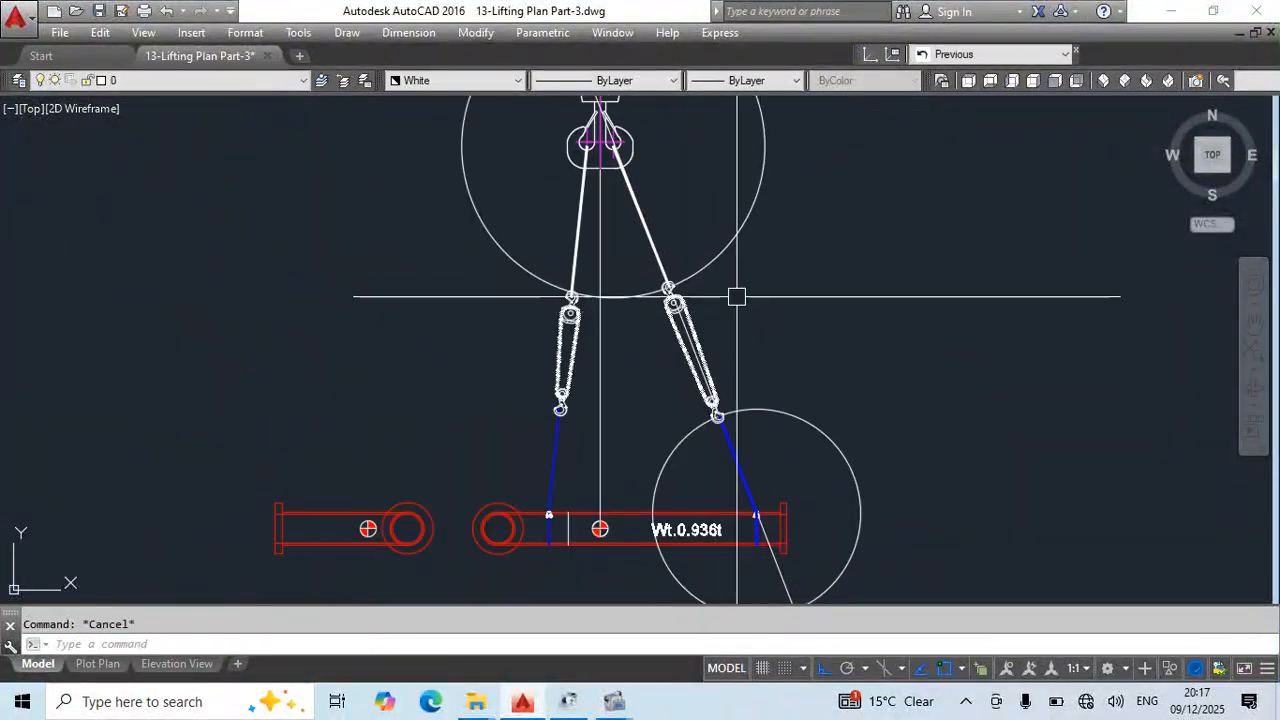
# - Erase the two construction circles around the flange-side slings
pyautogui.click(745, 262)
pyautogui.click(722, 236)
pyautogui.write('e')
pyautogui.click(887, 342)
pyautogui.click(783, 474)
pyautogui.write('e')
pyautogui.scroll(-6, 692, 298)
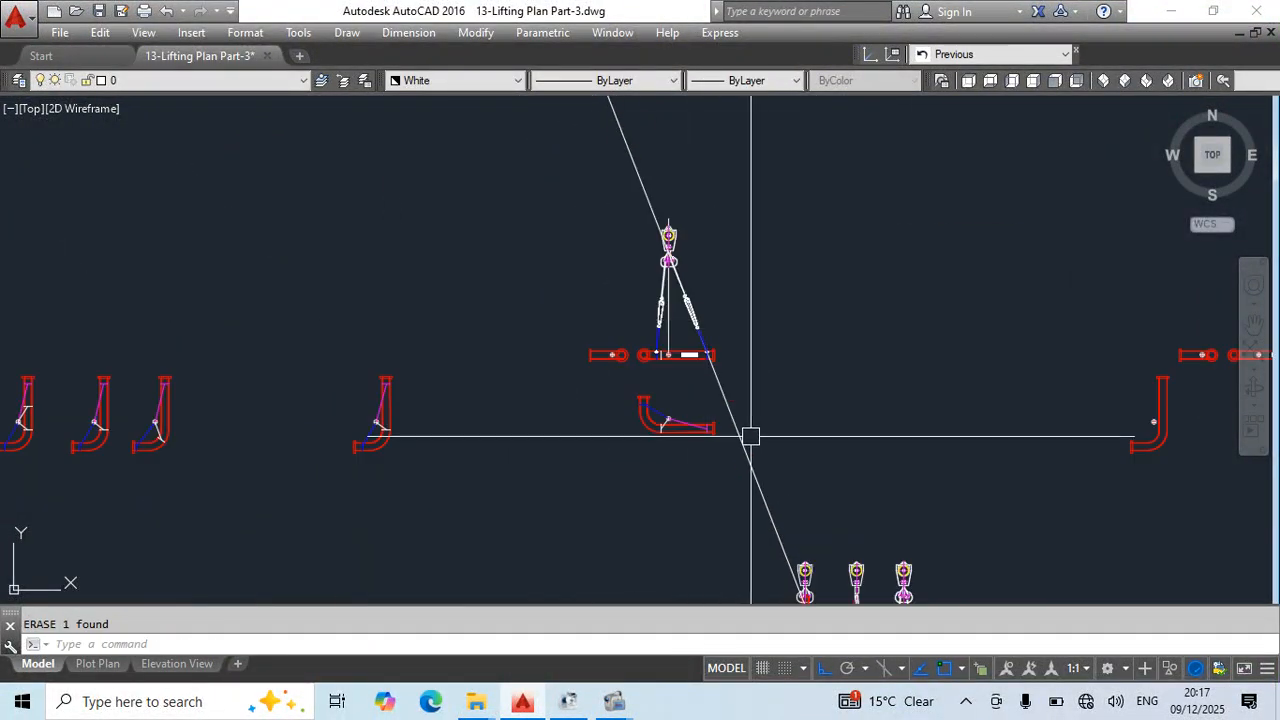
# - Change the colour of the flange-side blue sling on the elevation, including its vertical part, to magenta
pyautogui.moveTo(751, 436); pyautogui.dragTo(715, 294, button='middle')
pyautogui.scroll(6, 629, 261)
pyautogui.moveTo(759, 128); pyautogui.dragTo(702, 391, button='middle')
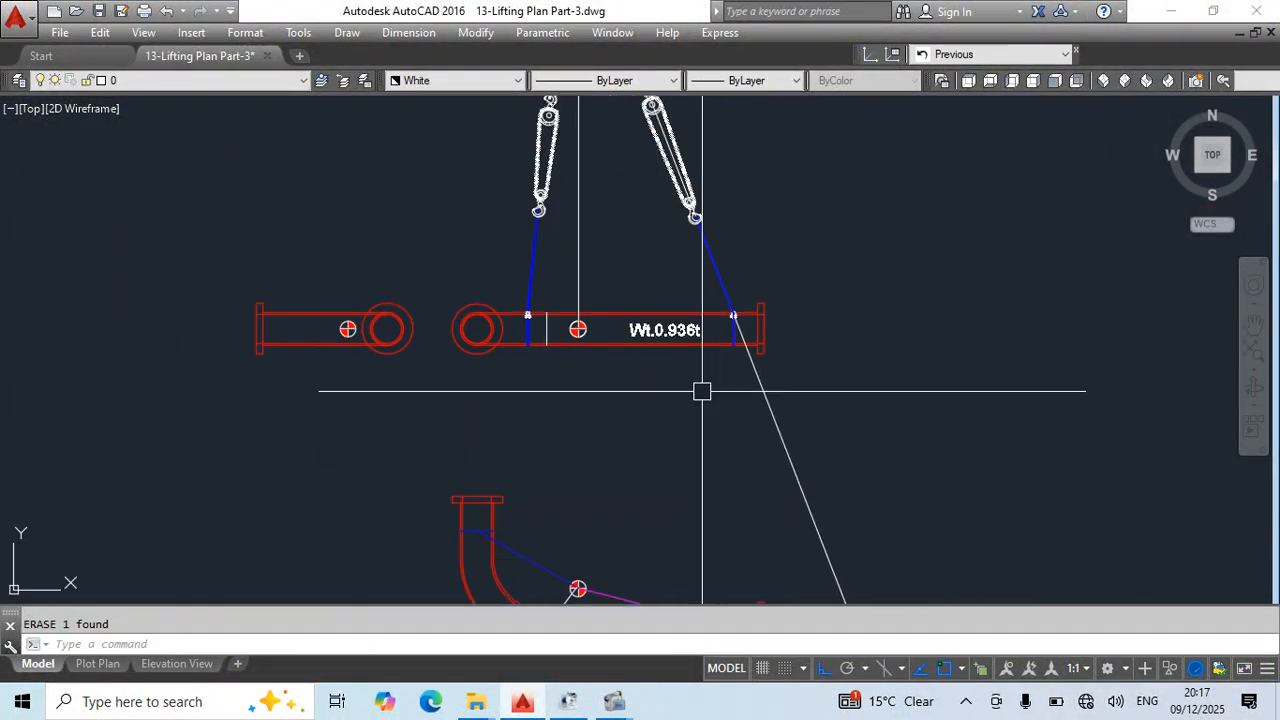
pyautogui.click(700, 263)
pyautogui.click(749, 366)
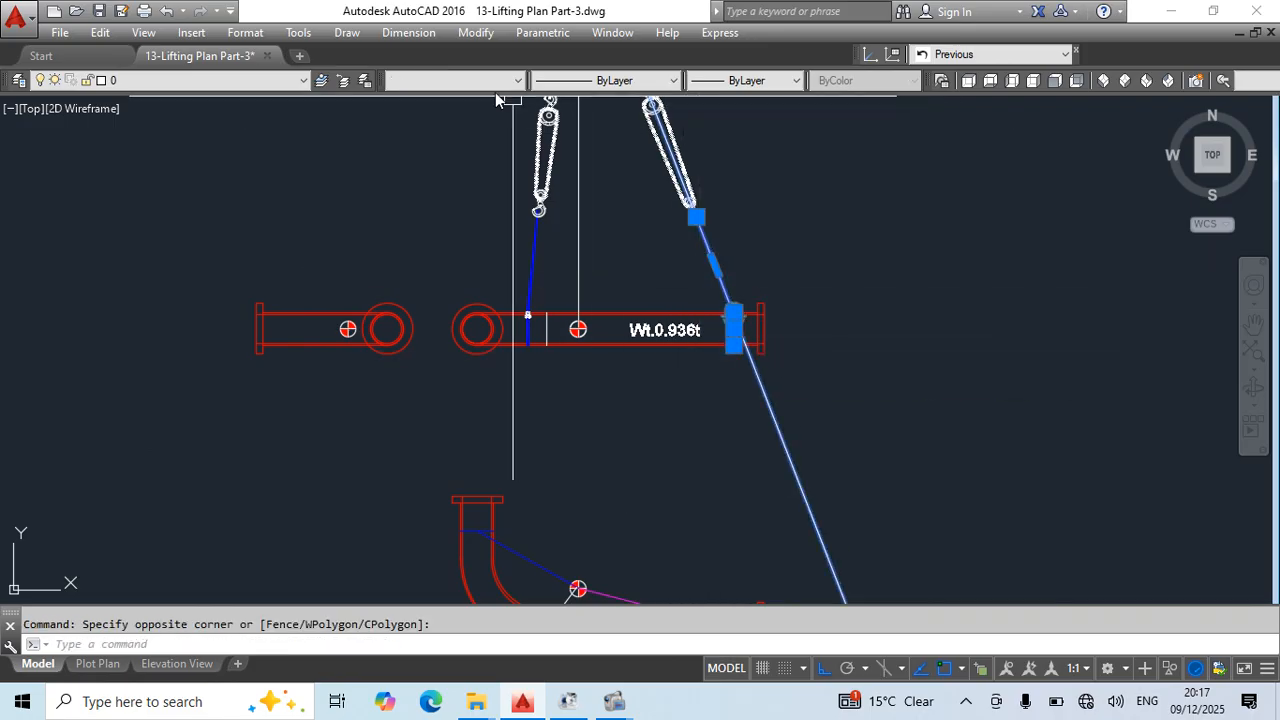
pyautogui.click(455, 80)
pyautogui.click(424, 204)
pyautogui.press('Escape')
# - Erase the long diagonal construction line running through the flange-side sling and save the drawing
pyautogui.moveTo(775, 300); pyautogui.dragTo(786, 443, button='middle')
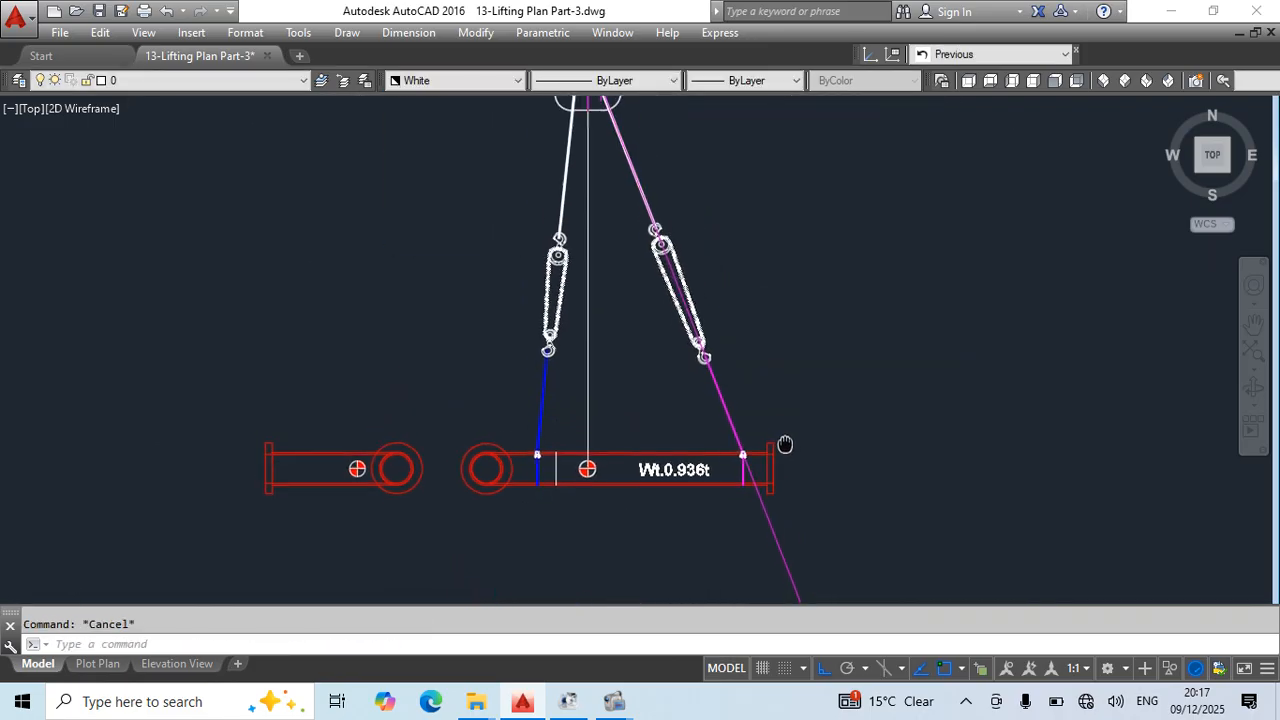
pyautogui.click(817, 530)
pyautogui.click(740, 548)
pyautogui.write('e')
pyautogui.press('Return')
pyautogui.moveTo(759, 283)
pyautogui.mouseDown(button='middle')
pyautogui.moveTo(783, 400)
pyautogui.moveTo(675, 165)
pyautogui.mouseUp(button='middle')
pyautogui.moveTo(747, 470); pyautogui.dragTo(757, 197, button='middle')
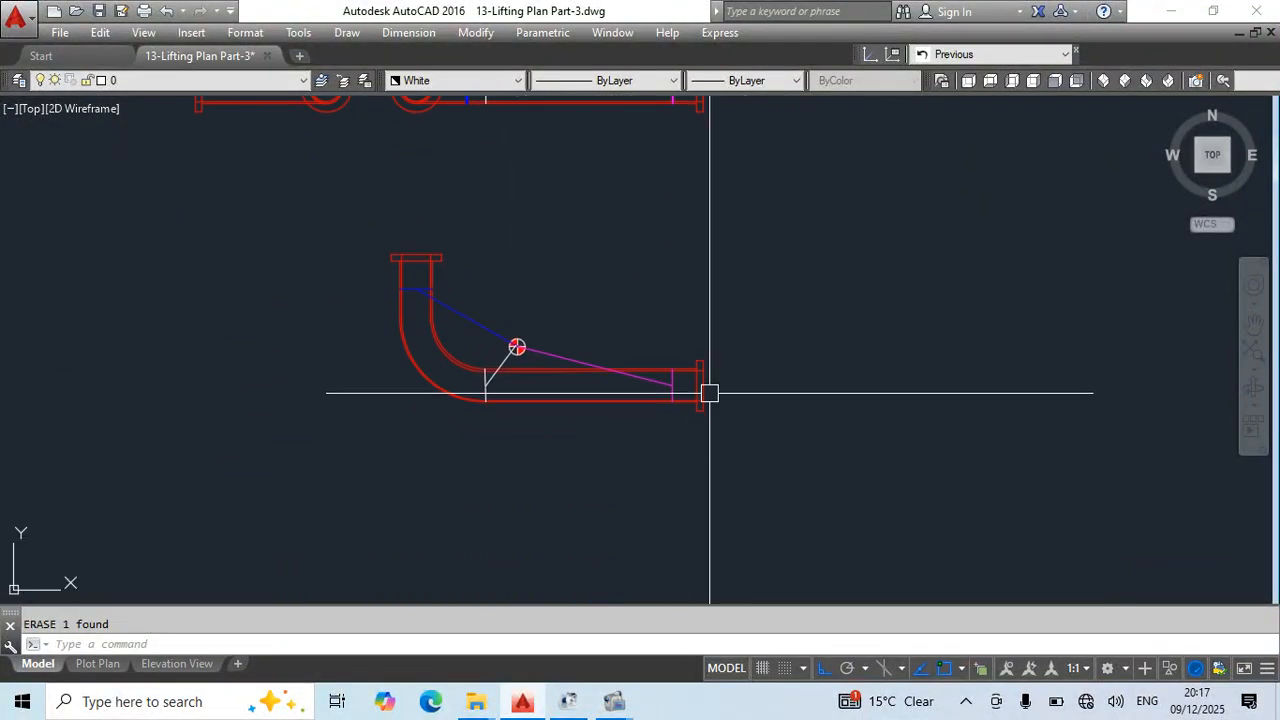
pyautogui.moveTo(757, 250); pyautogui.dragTo(748, 431, button='middle')
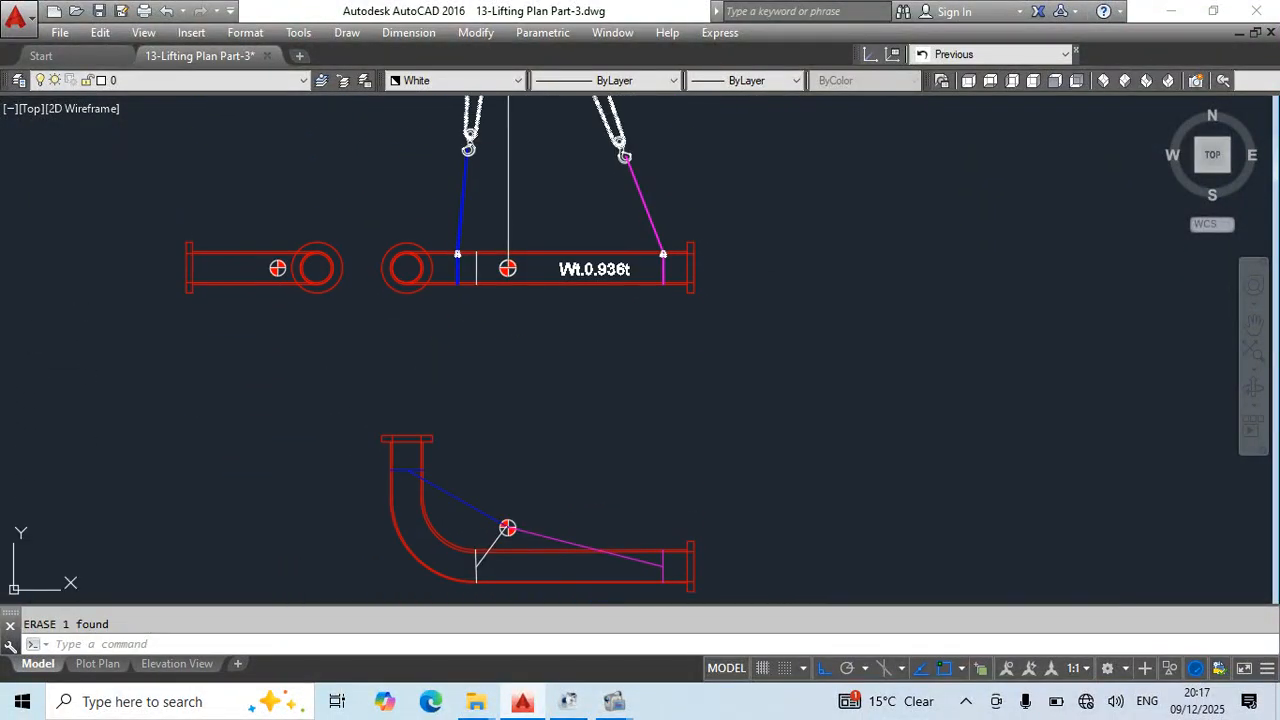
# - Move the elbow-side blue sling and its shackle horizontally onto the white projected lifting-point line
pyautogui.scroll(4, 466, 244)
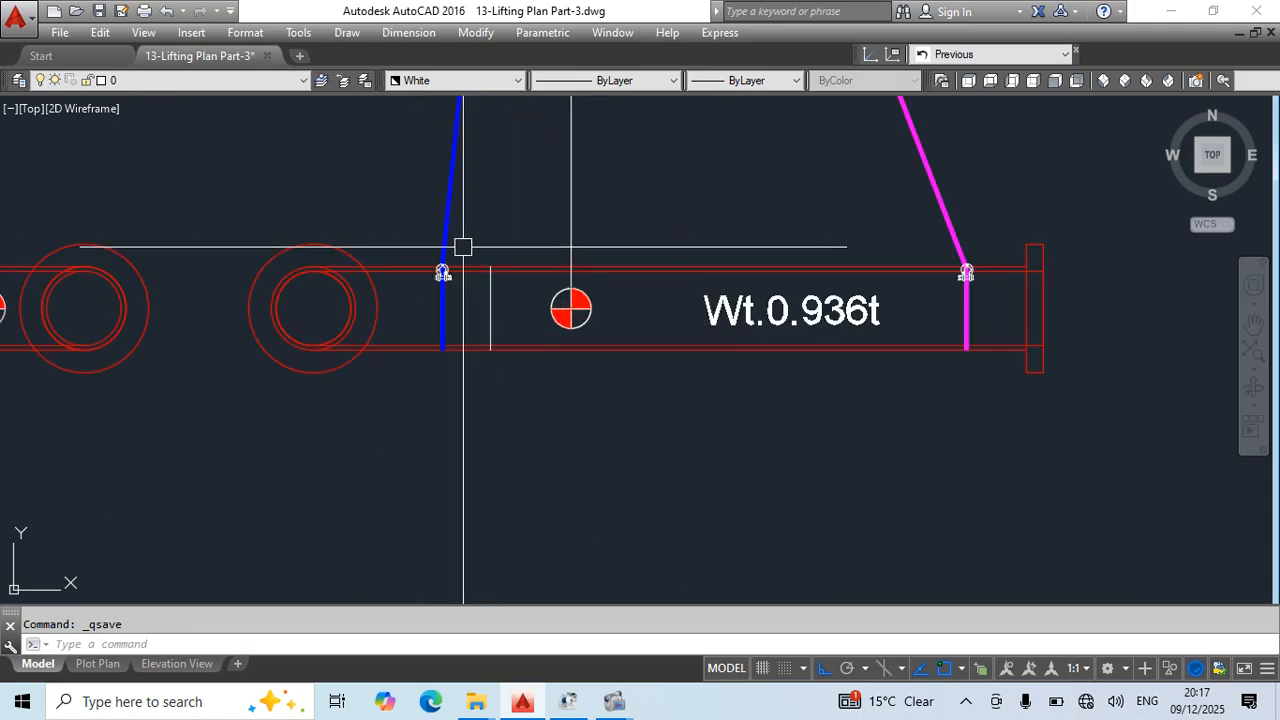
pyautogui.click(413, 235)
pyautogui.click(468, 400)
pyautogui.scroll(4, 479, 366)
pyautogui.write('m')
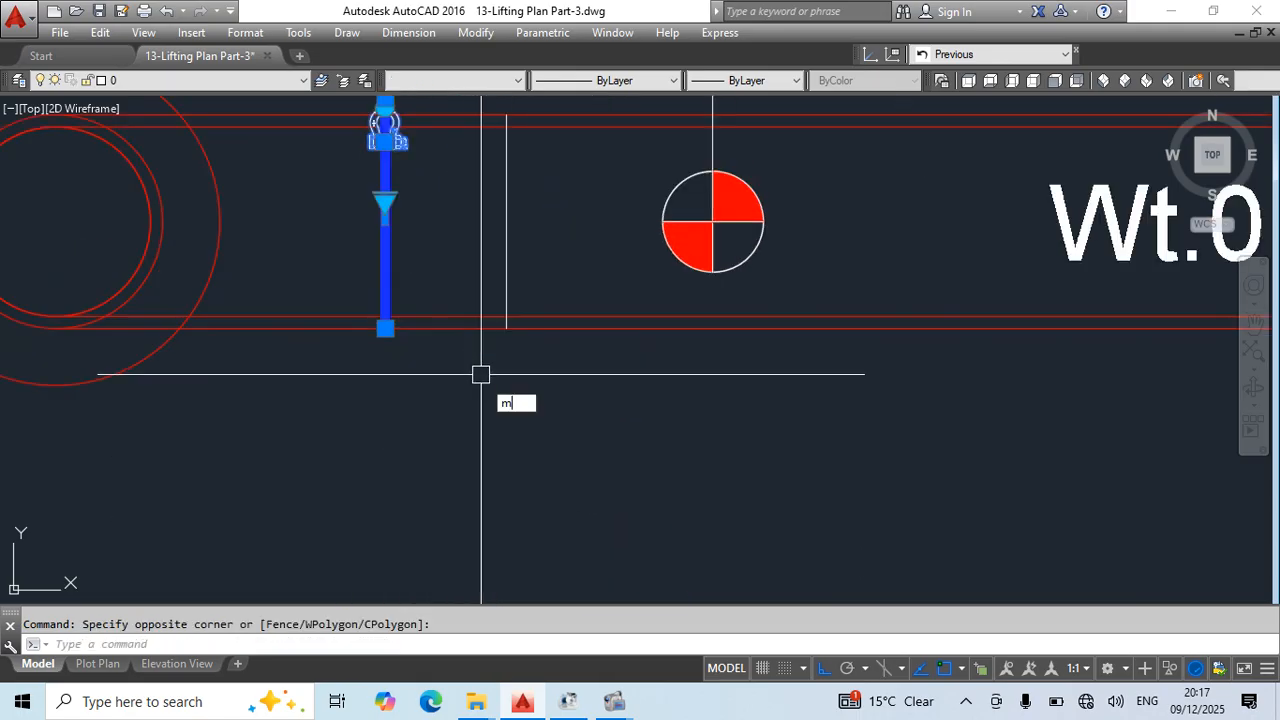
pyautogui.press('space')
pyautogui.click(386, 214)
pyautogui.click(502, 224)
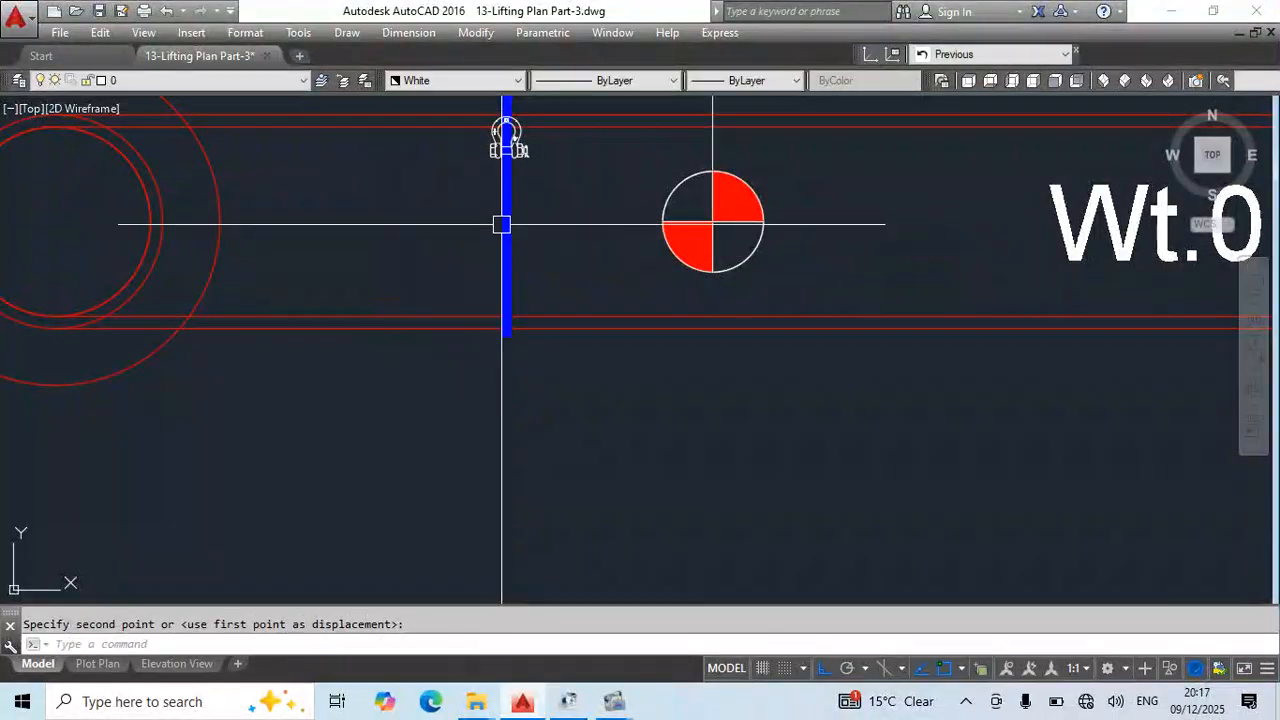
# - Move the elbow-side blue sling and shackle vertically so the sling's lower end meets the pipe's bottom edge
pyautogui.moveTo(515, 332); pyautogui.dragTo(531, 453, button='middle')
pyautogui.click(546, 190)
pyautogui.click(504, 204)
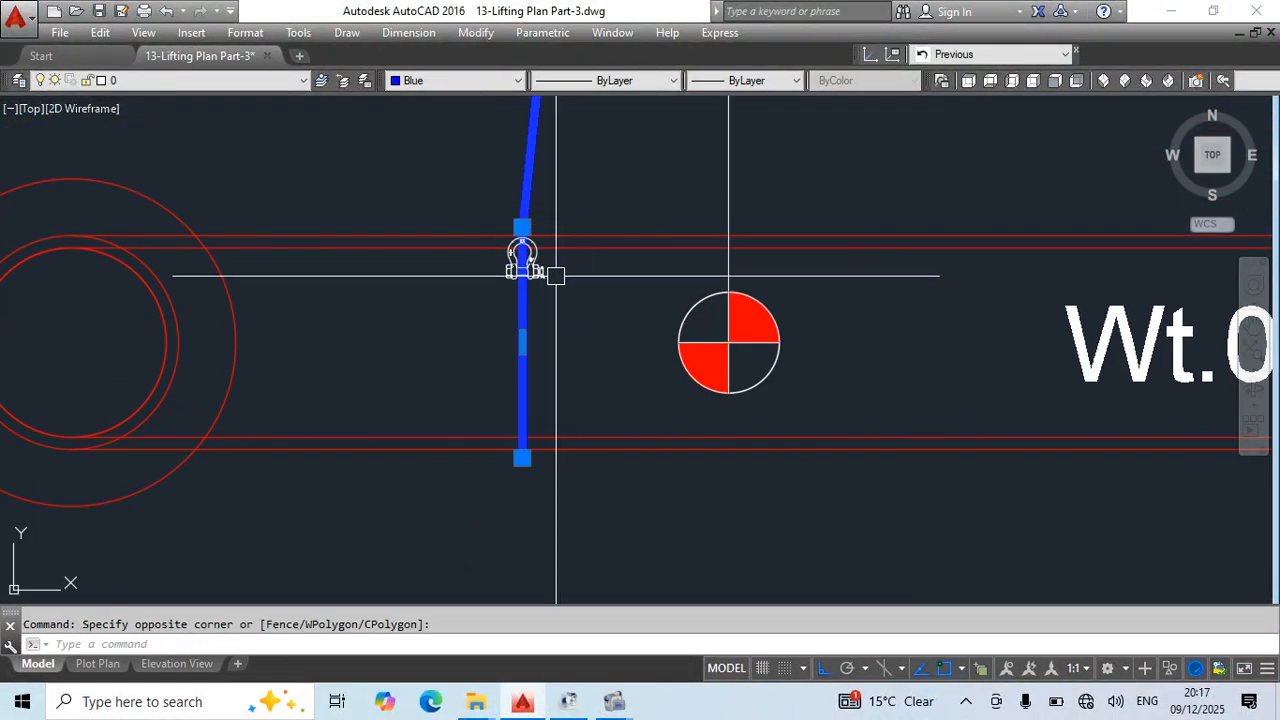
pyautogui.click(542, 272)
pyautogui.scroll(4, 572, 430)
pyautogui.write('m')
pyautogui.press('space')
pyautogui.click(492, 420)
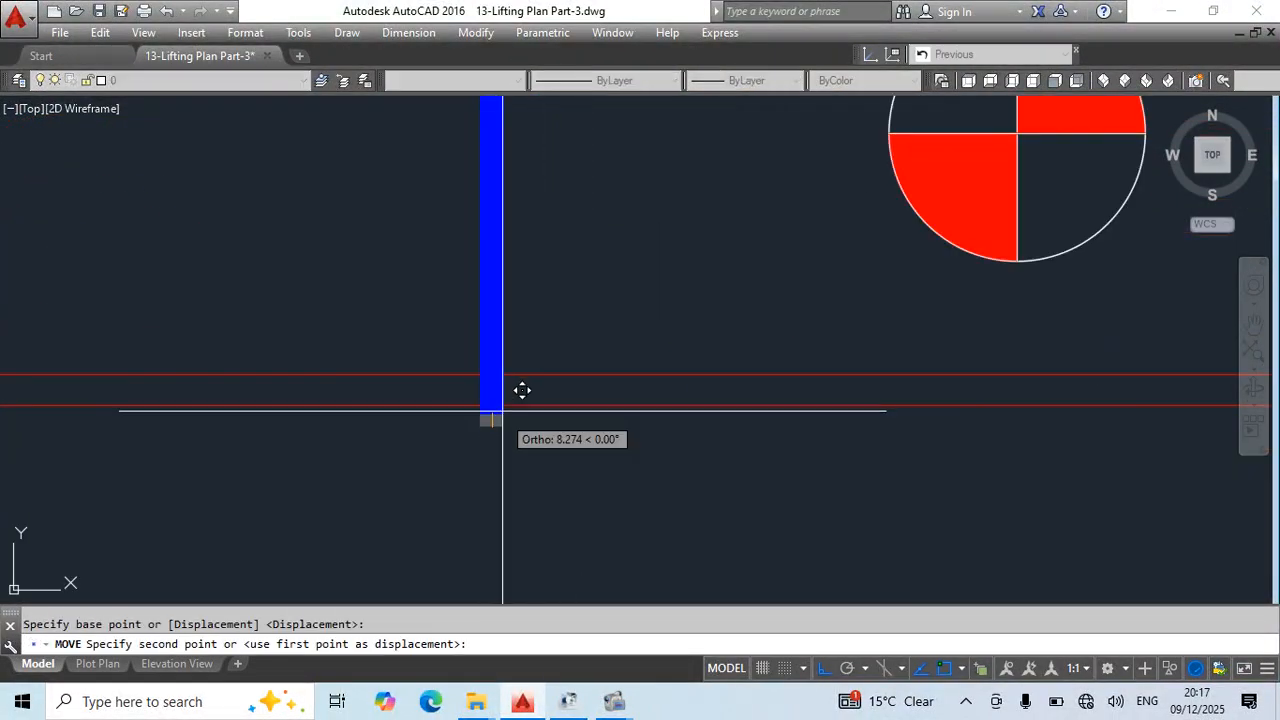
pyautogui.scroll(-3, 492, 405)
pyautogui.press('Escape')
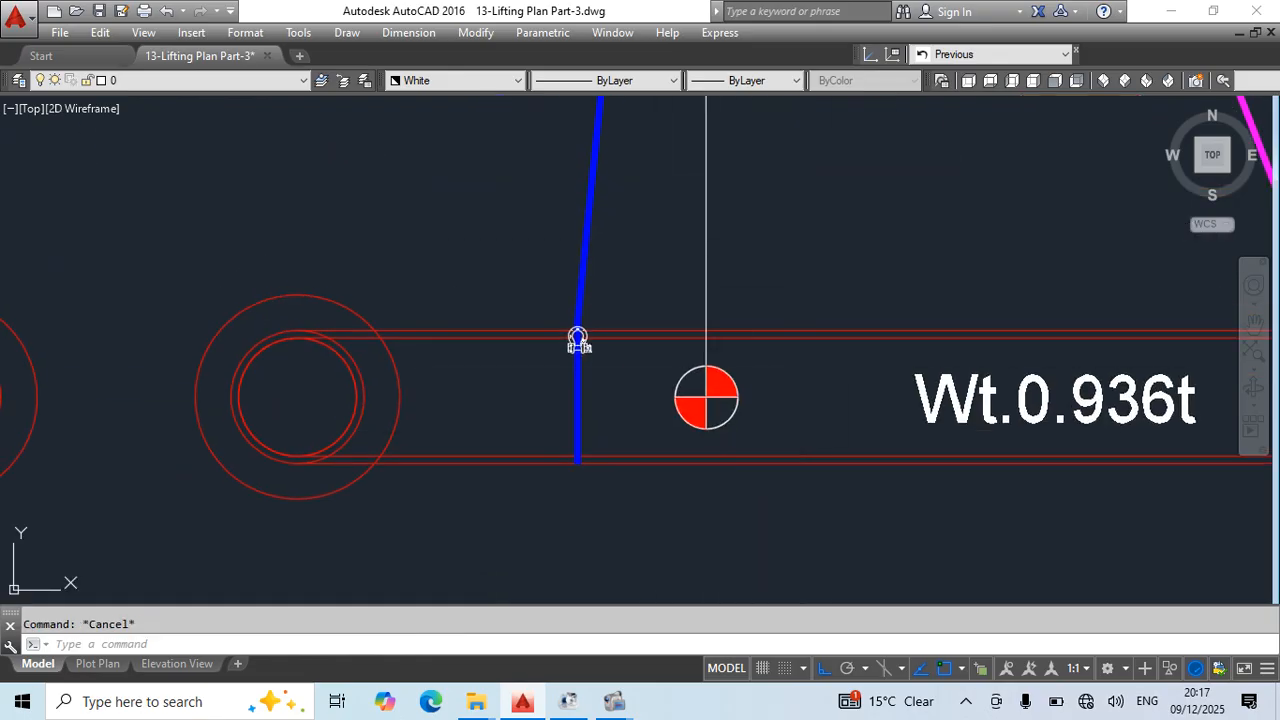
# - Measure the horizontal distances from the elbow-side and flange-side slings to the centre of gravity with temporary linear dimensions
pyautogui.moveTo(731, 452); pyautogui.dragTo(711, 400, button='middle')
pyautogui.write('dli')
pyautogui.press('space')
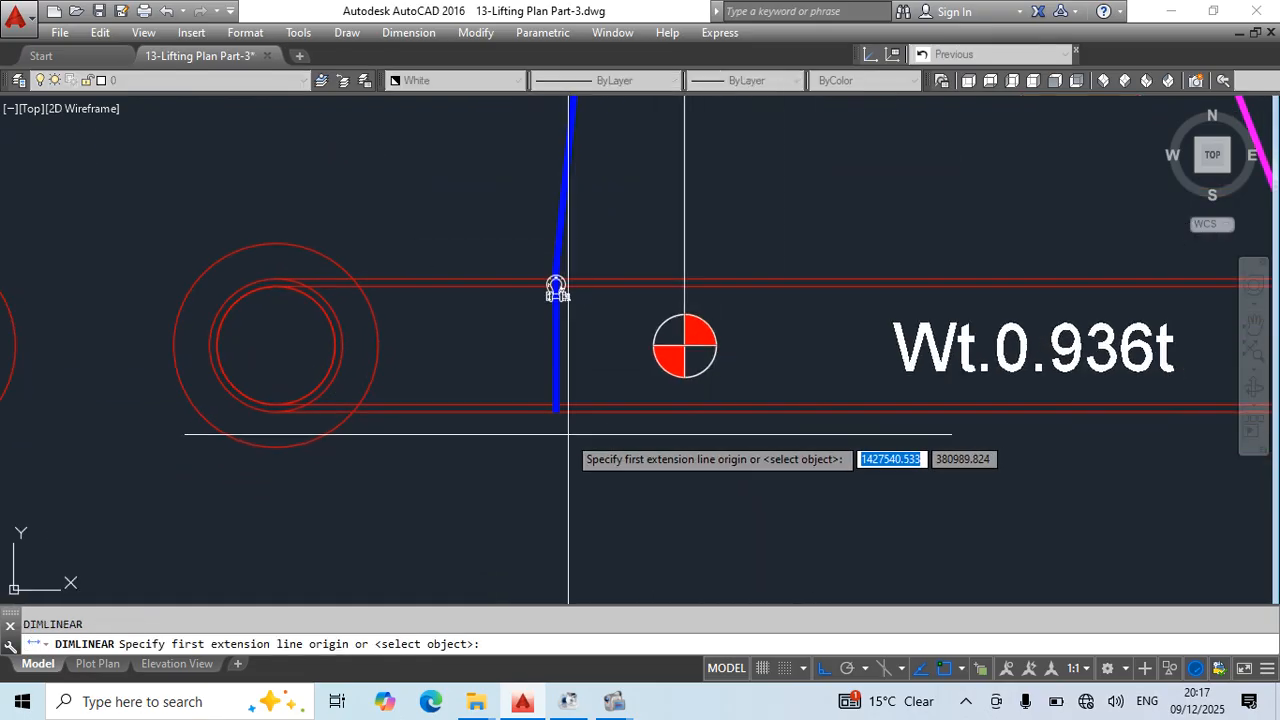
pyautogui.click(556, 289)
pyautogui.click(684, 346)
pyautogui.scroll(-6, 680, 405)
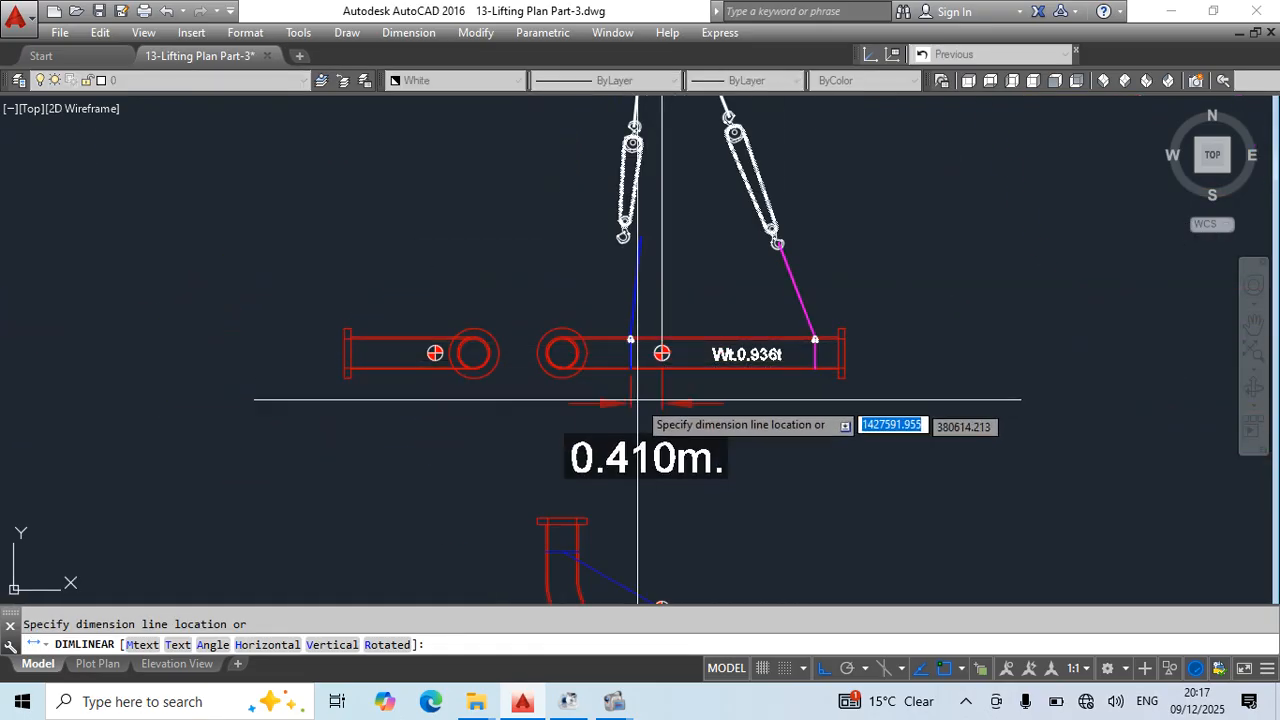
pyautogui.press('Escape')
pyautogui.press('space')
pyautogui.click(815, 369)
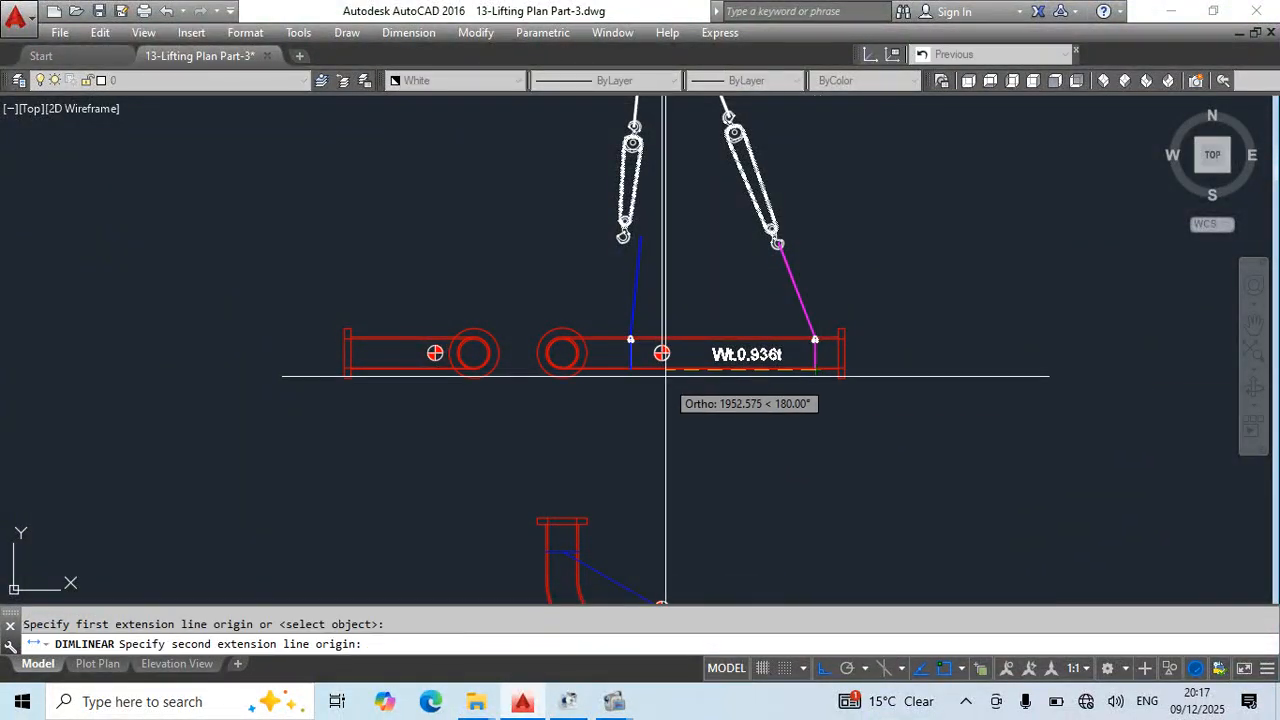
pyautogui.click(661, 353)
pyautogui.press('Escape')
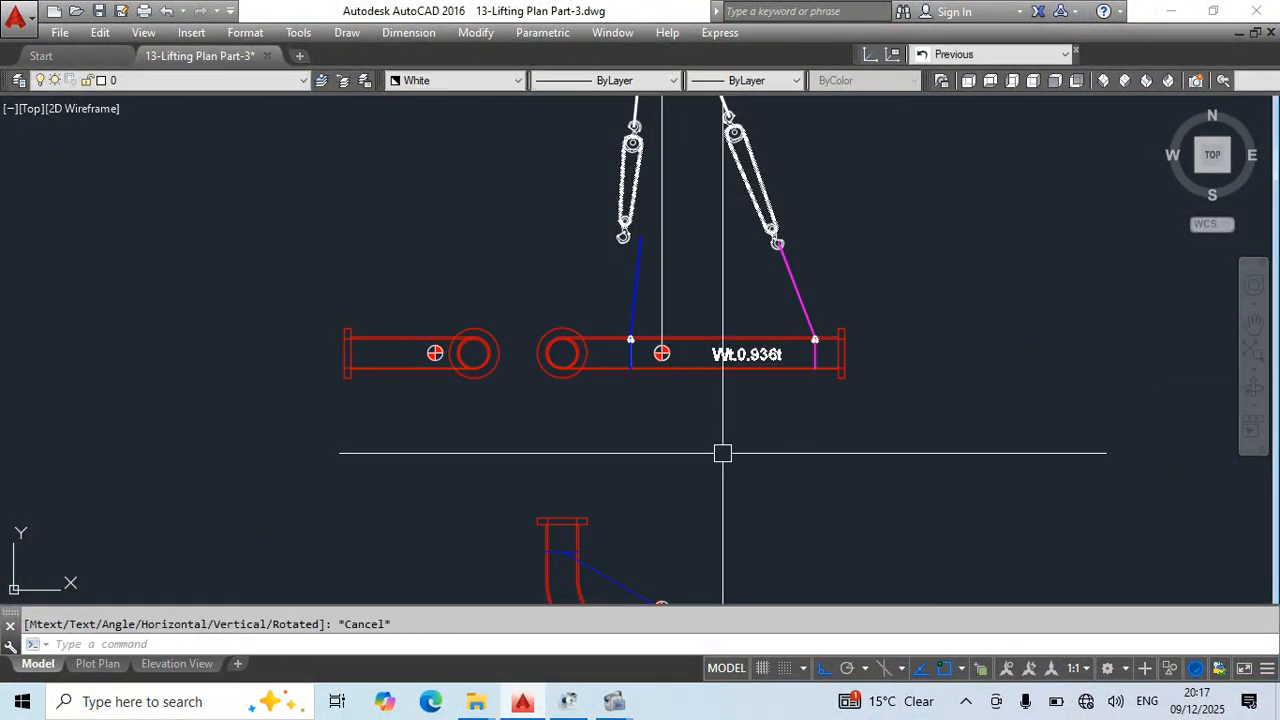
pyautogui.press('Escape')
# - Save the drawing
pyautogui.moveTo(714, 371); pyautogui.dragTo(754, 520, button='middle')
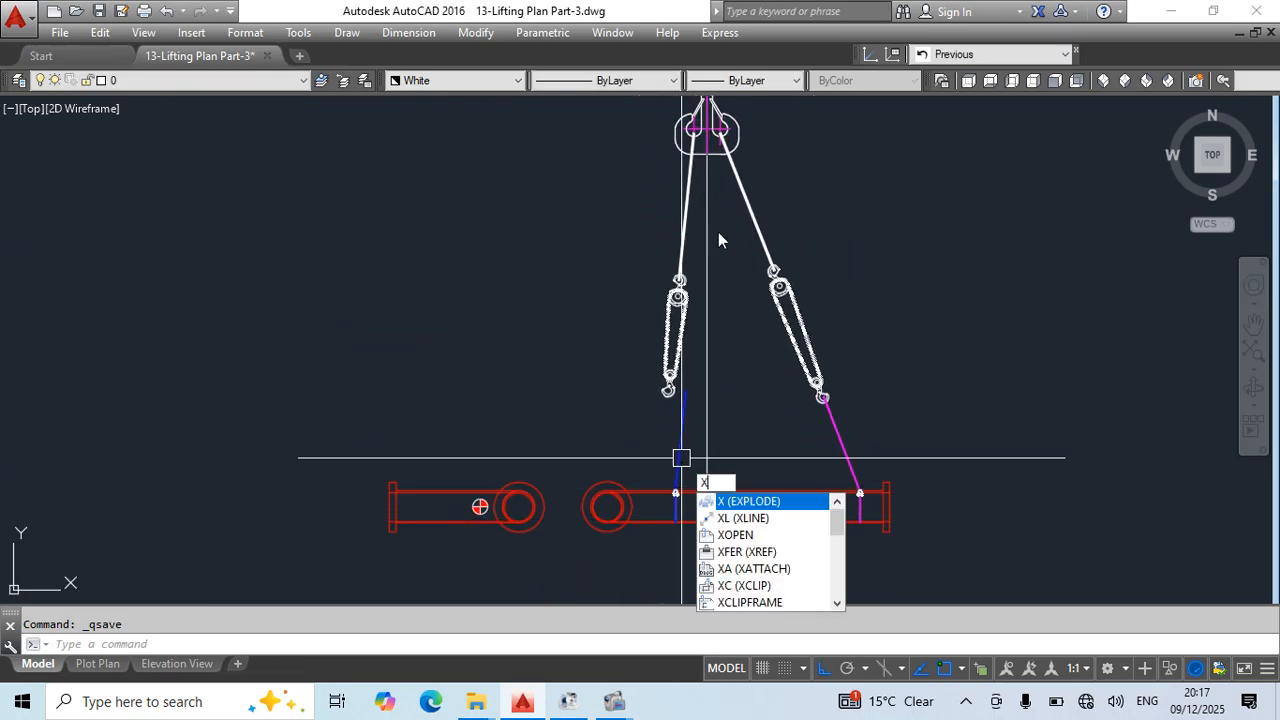
pyautogui.press('Escape')
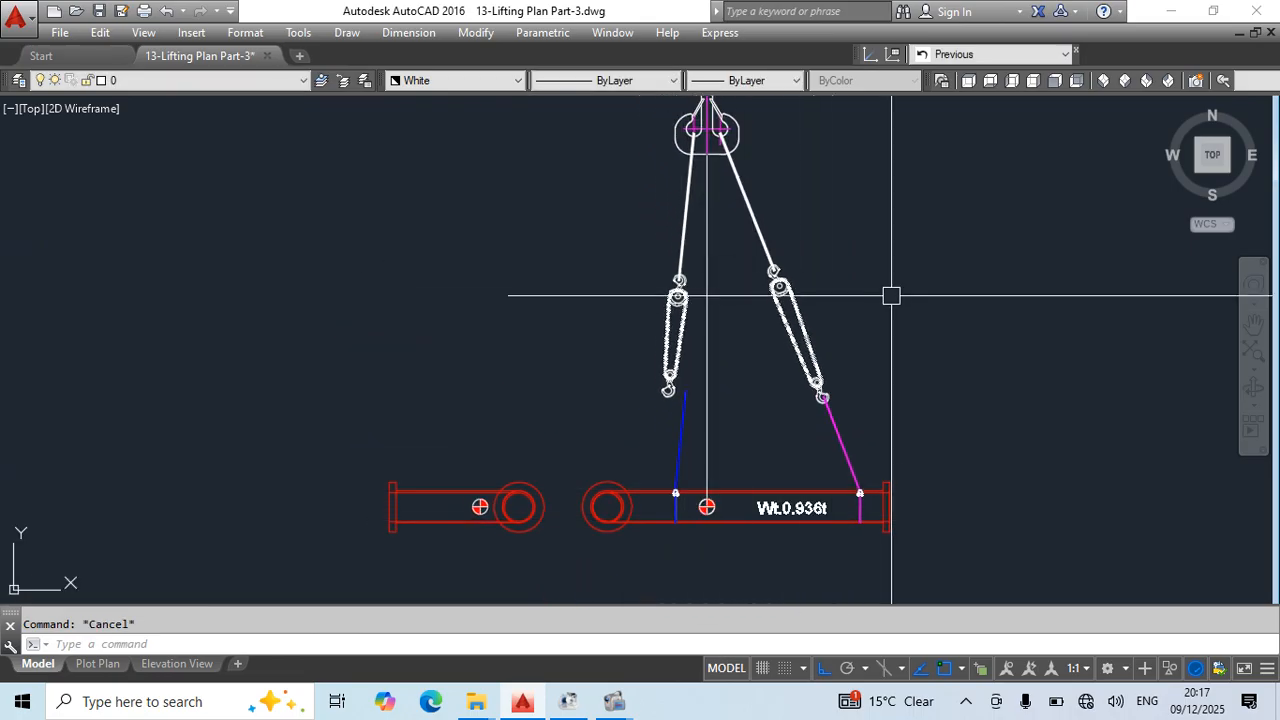
pyautogui.hotkey('ctrl', 's')
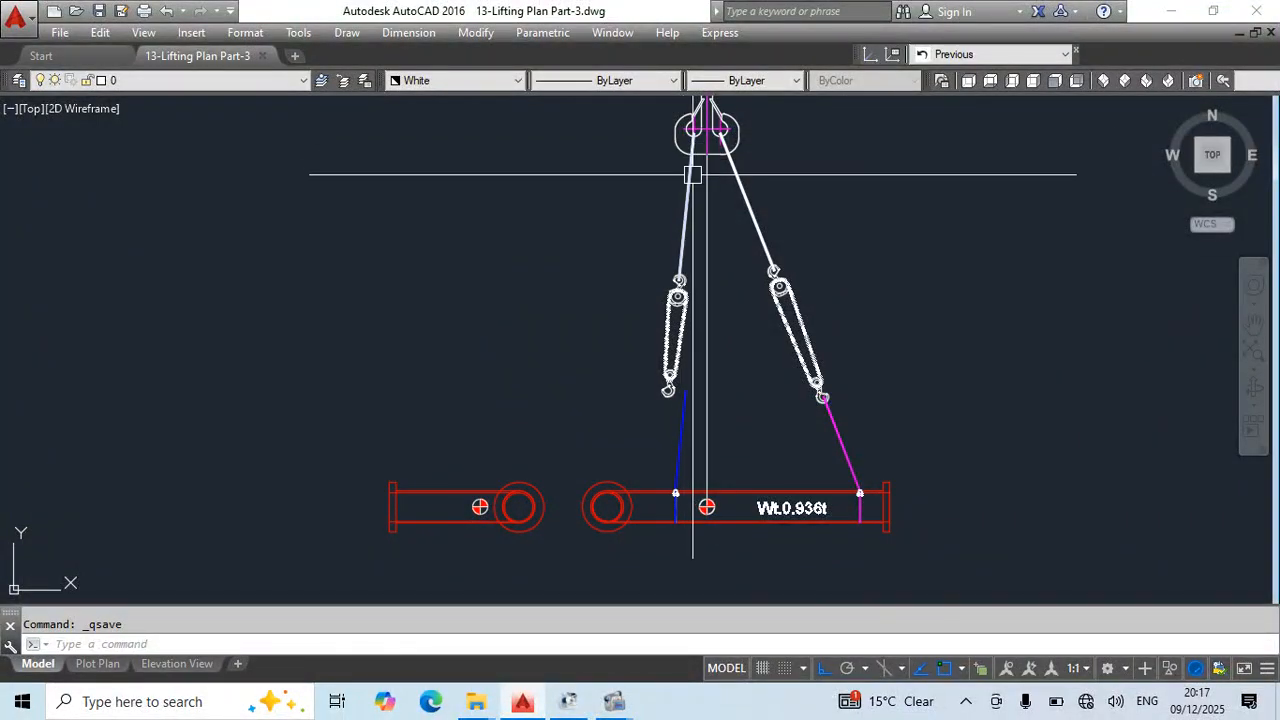
# - Draw a narrow horizontal rectangle above the centre-of-gravity symbol in the elbow spool's plan view
pyautogui.scroll(-5, 714, 217)
pyautogui.scroll(8, 679, 332)
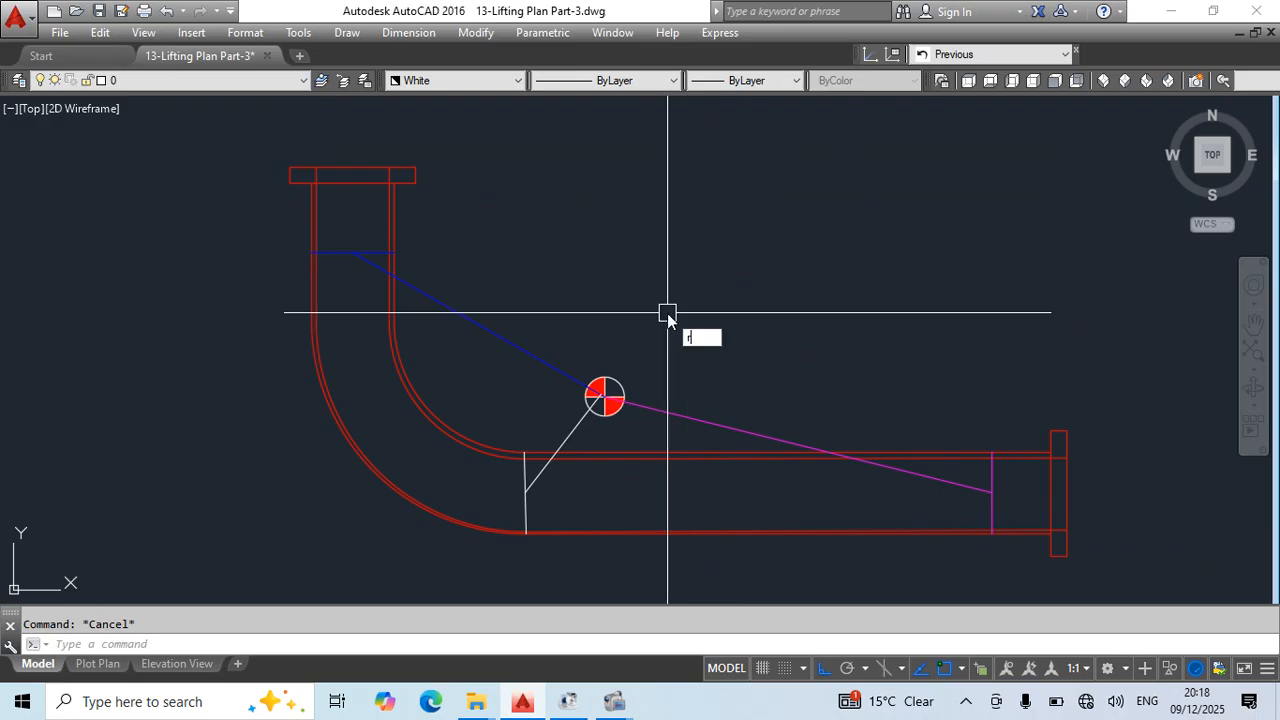
pyautogui.write('rec')
pyautogui.press('Return')
pyautogui.click(627, 270)
pyautogui.click(755, 295)
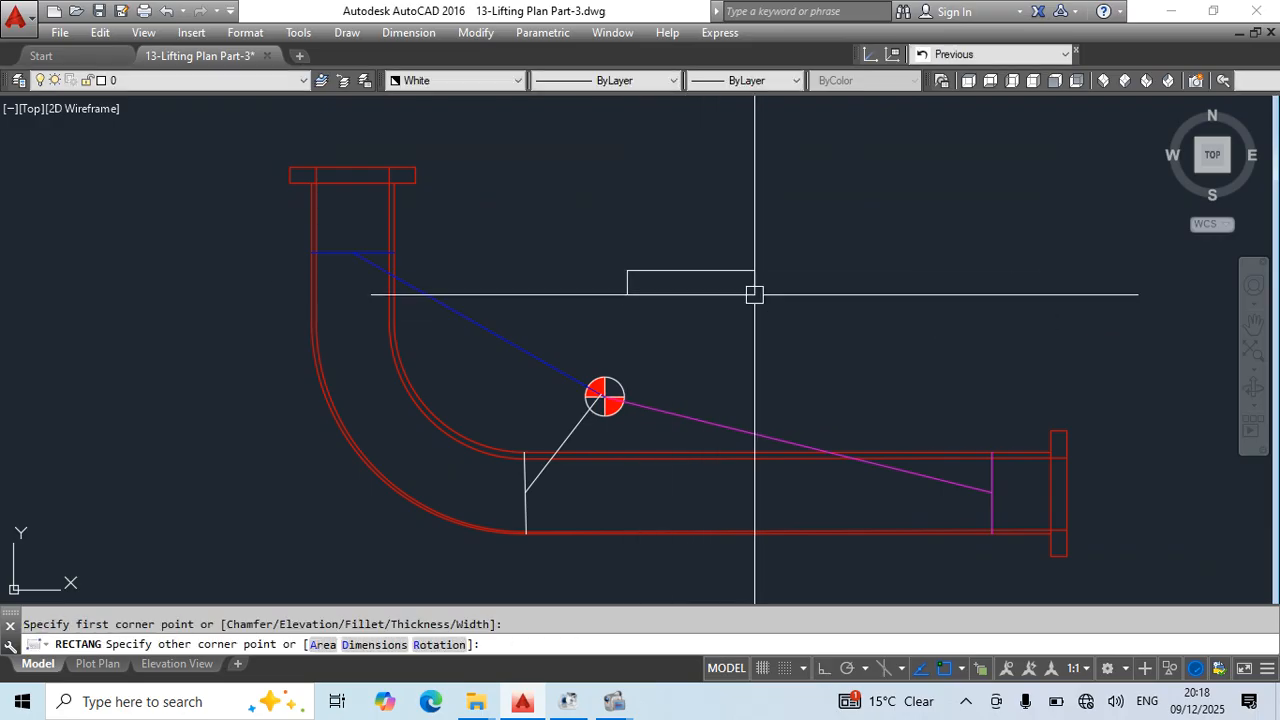
pyautogui.click(691, 270)
pyautogui.write('ro')
pyautogui.press('Return')
pyautogui.press('Escape')
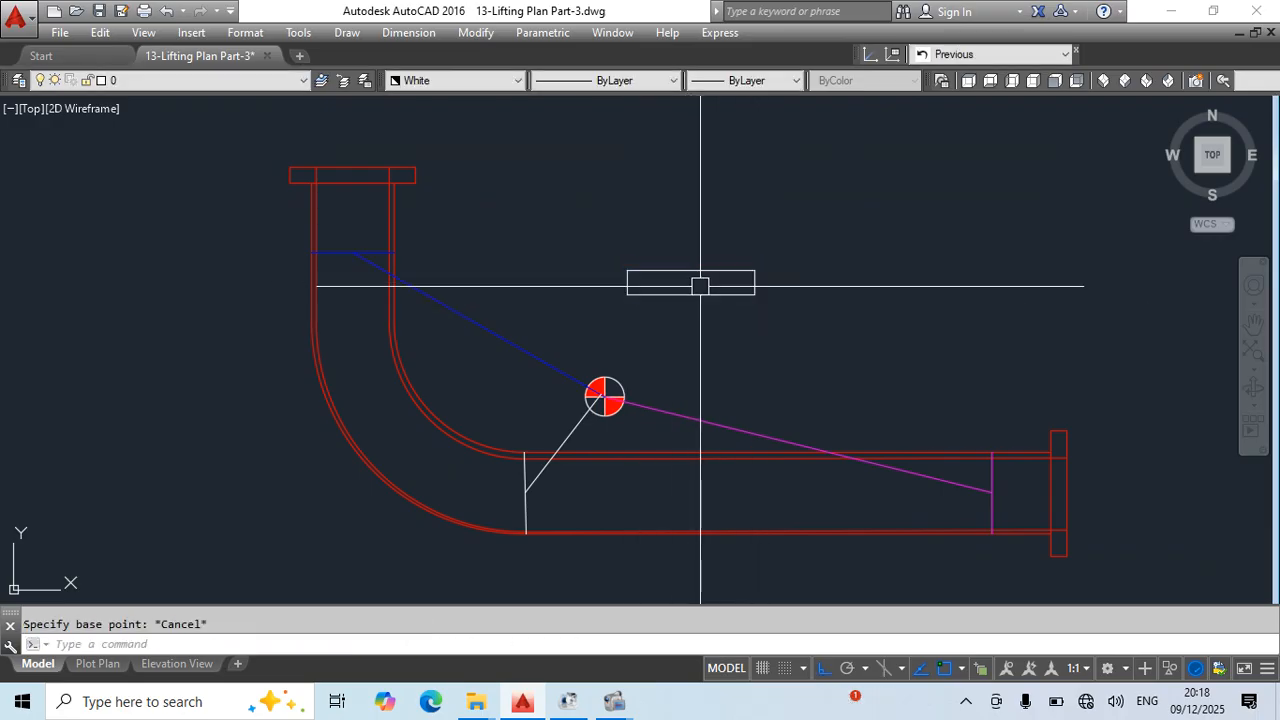
# - Draw a small circle centred in the narrow rectangle on the plan view
pyautogui.write('c')
pyautogui.press('Return')
pyautogui.click(691, 283)
pyautogui.press('Escape')
# - Rotate the rectangle and circle about the circle's centre until the rectangle lies parallel to the blue sling line
pyautogui.click(771, 234)
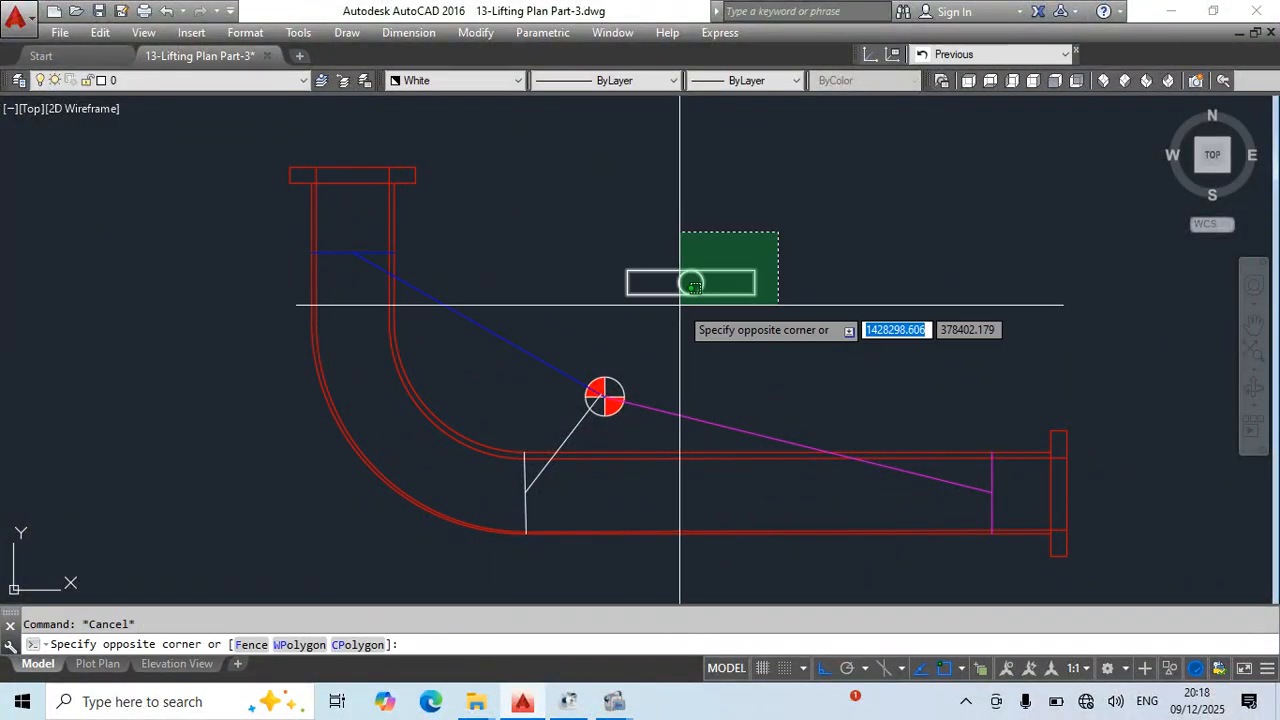
pyautogui.click(674, 308)
pyautogui.write('ro')
pyautogui.press('Return')
pyautogui.click(691, 283)
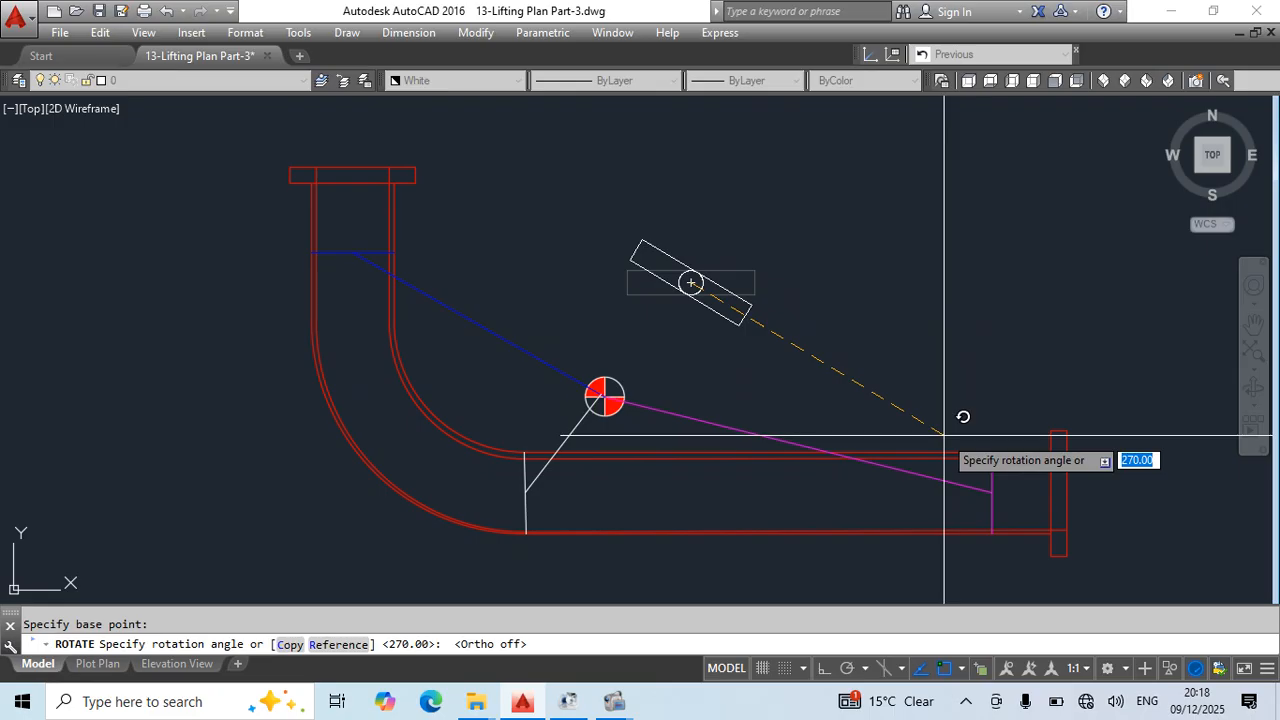
pyautogui.press('Escape')
pyautogui.click(817, 371)
# - Move the rotated rectangle and circle by the circle's centre onto the centre-of-gravity symbol
pyautogui.write('m')
pyautogui.press('Return')
pyautogui.scroll(2, 723, 314)
pyautogui.click(672, 264)
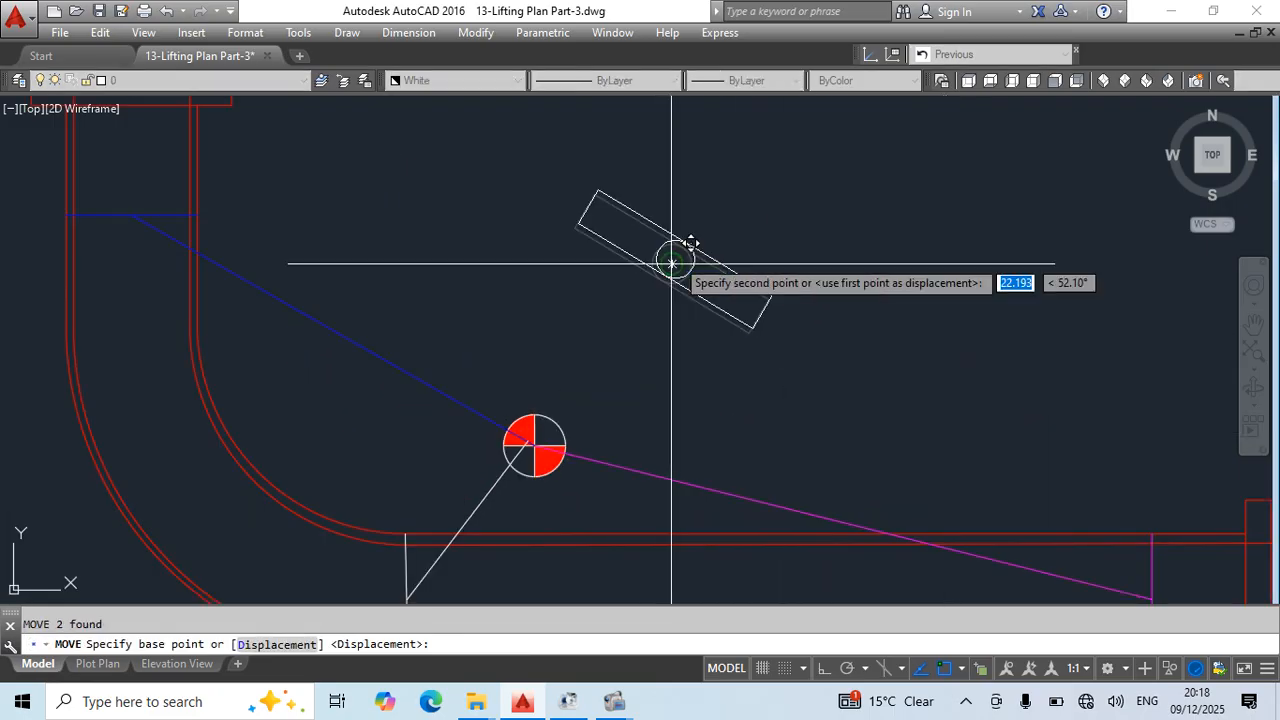
pyautogui.click(534, 445)
pyautogui.press('Escape')
# - Draw a polyline loop from a point on the white sling line, around the small circle with an arc, and back to its start
pyautogui.scroll(-2, 539, 331)
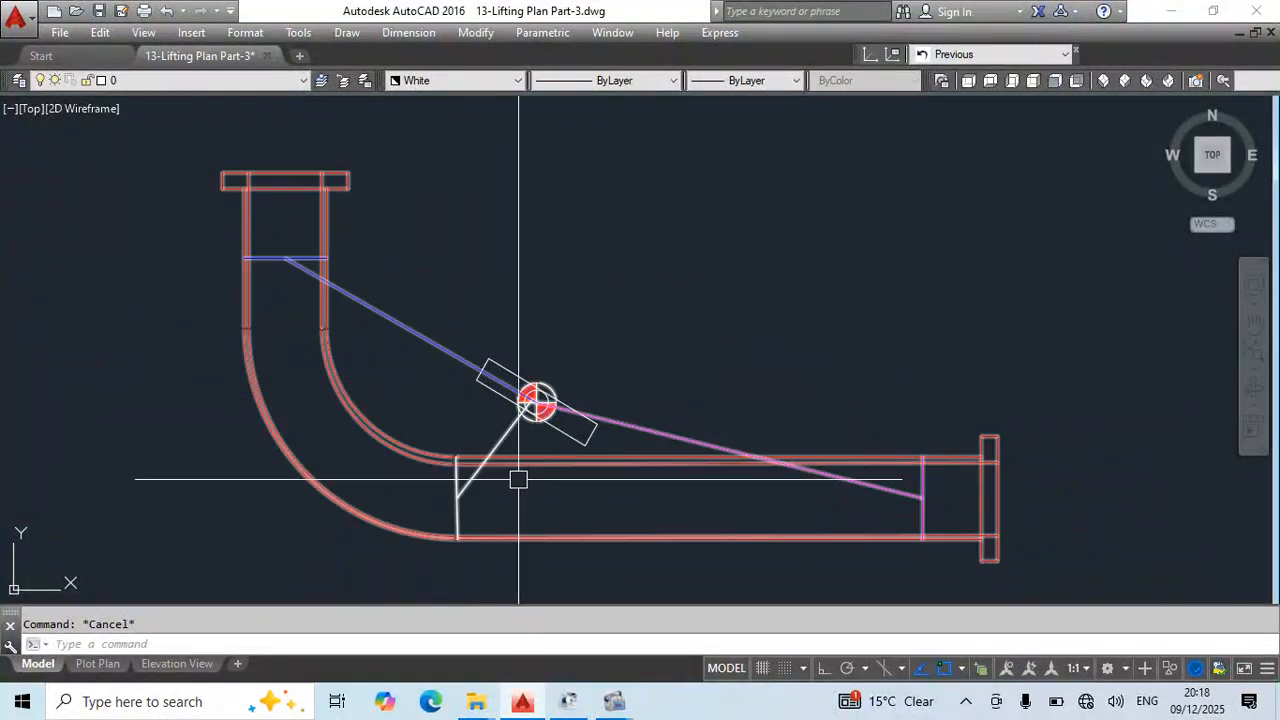
pyautogui.write('pl')
pyautogui.press('Return')
pyautogui.scroll(2, 480, 500)
pyautogui.click(478, 467)
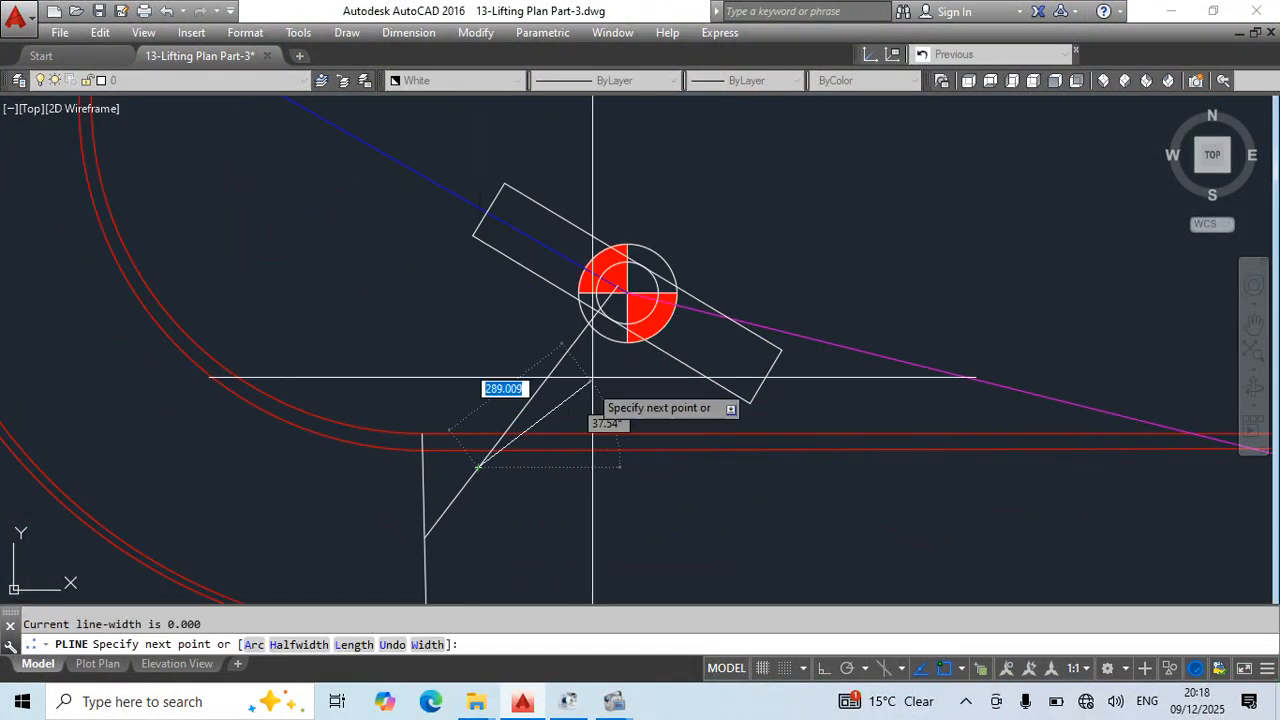
pyautogui.click(651, 315)
pyautogui.write('a')
pyautogui.press('Return')
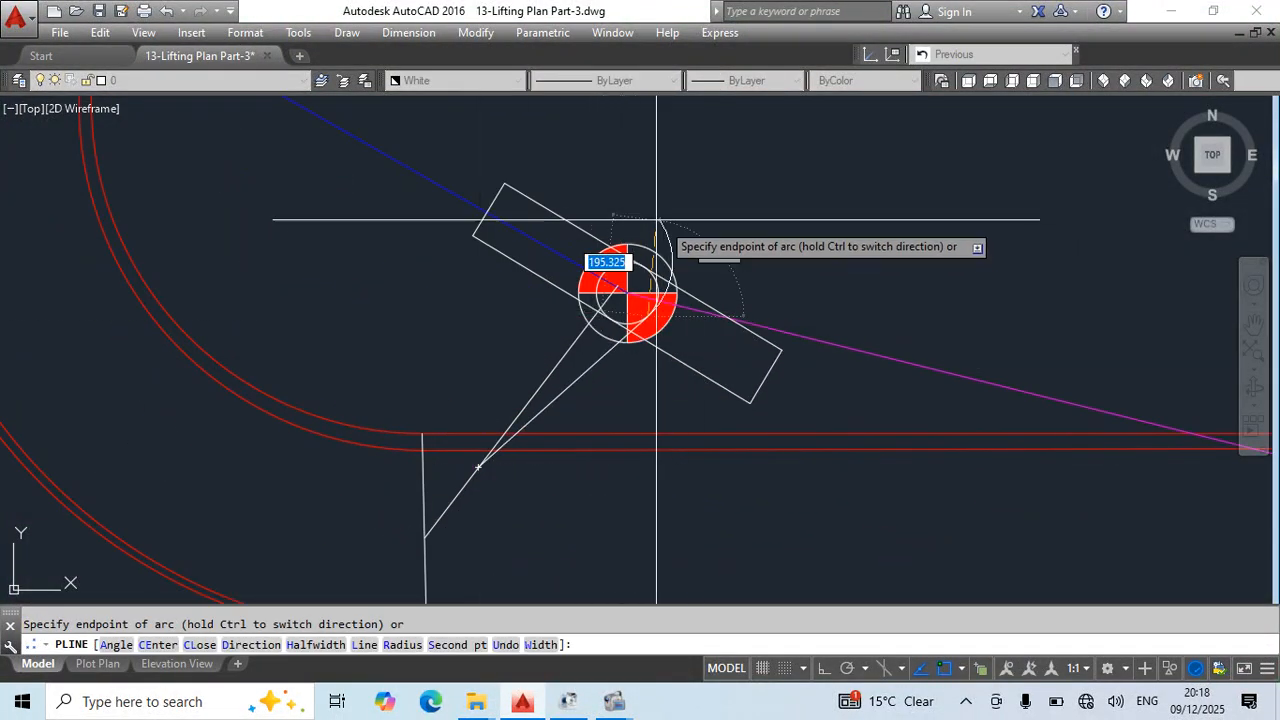
pyautogui.write('l')
pyautogui.press('Return')
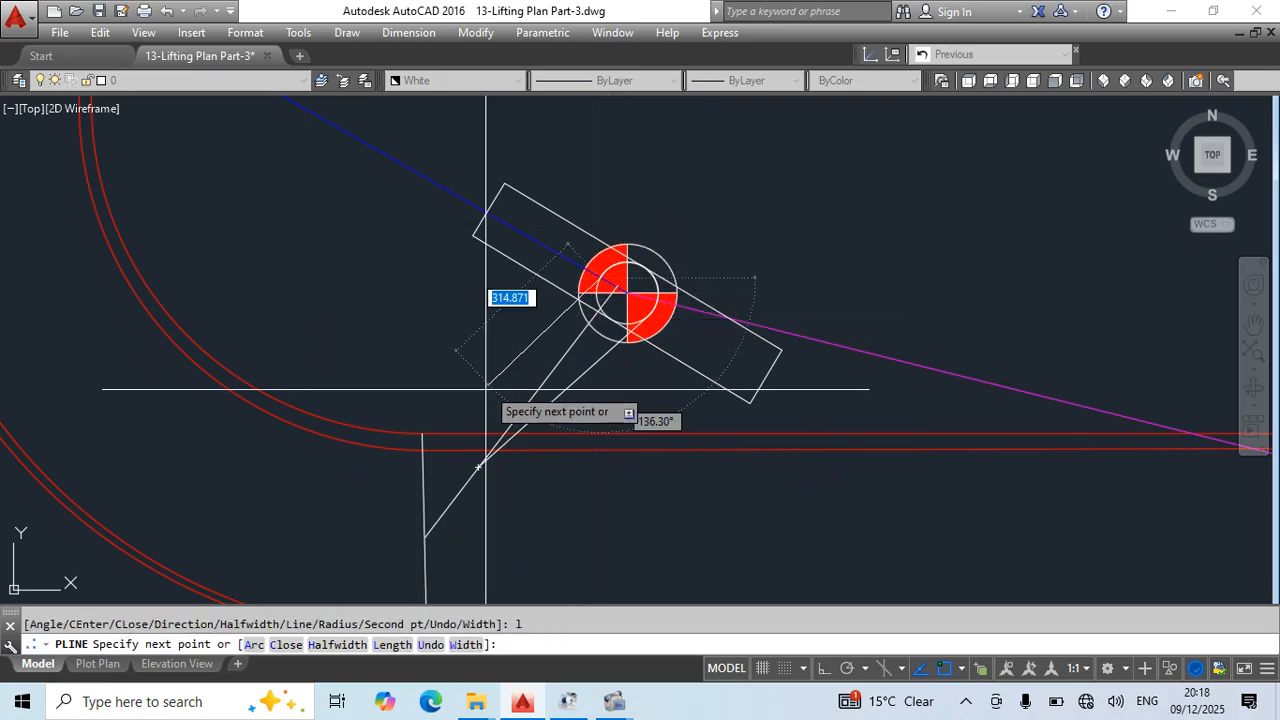
pyautogui.press('Escape')
# - Examine the polyline loop at the plan view's centre of gravity and the slings at the elevation's crane hook
pyautogui.click(492, 460)
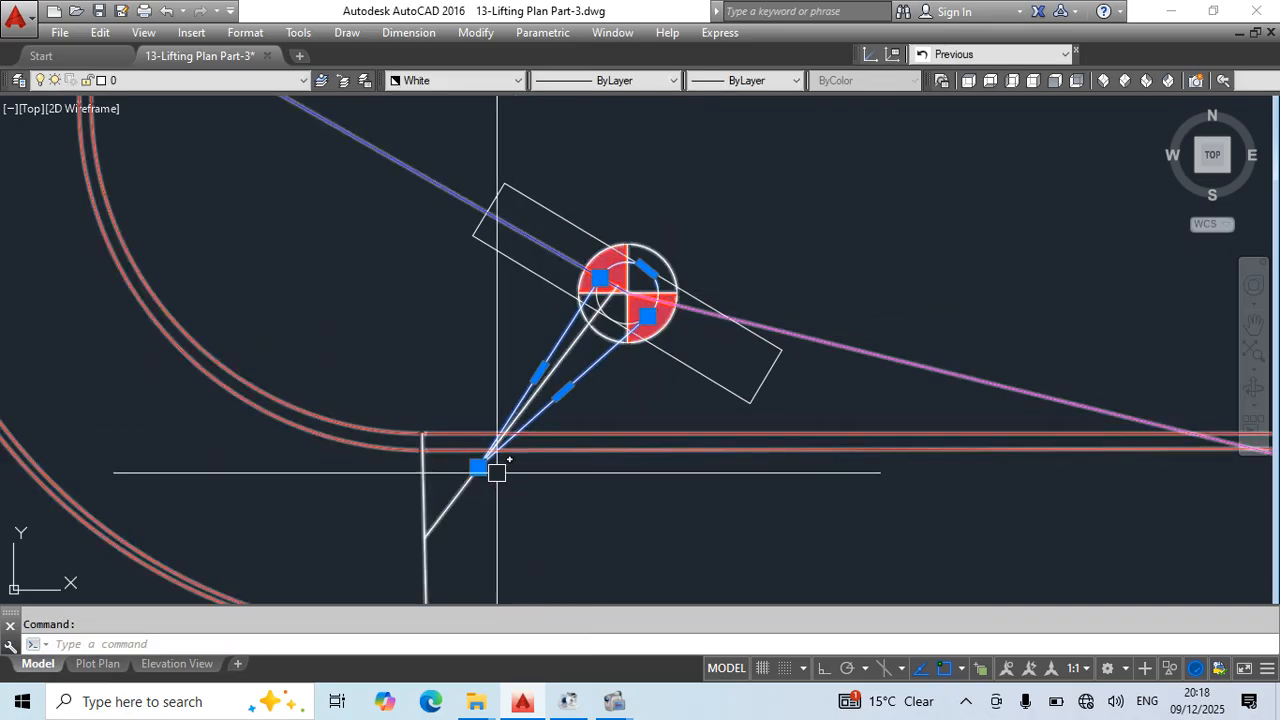
pyautogui.scroll(-3, 520, 350)
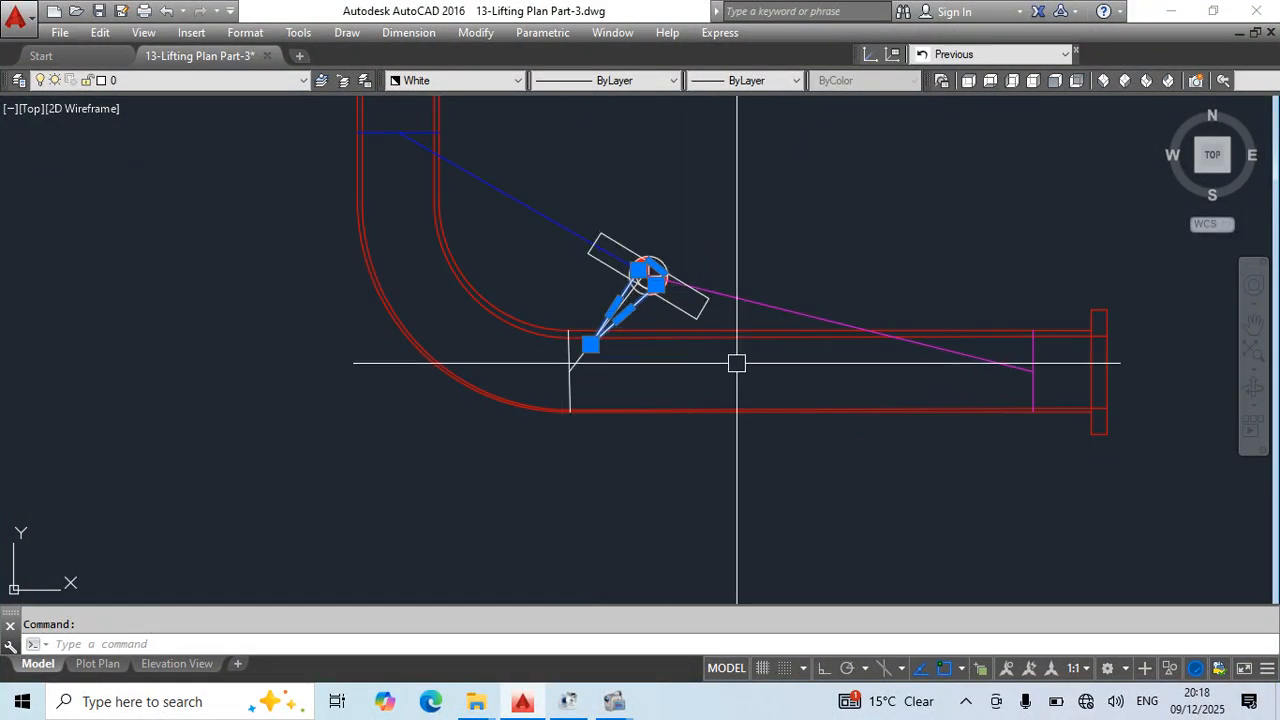
pyautogui.moveTo(1034, 437); pyautogui.dragTo(962, 474, button='middle')
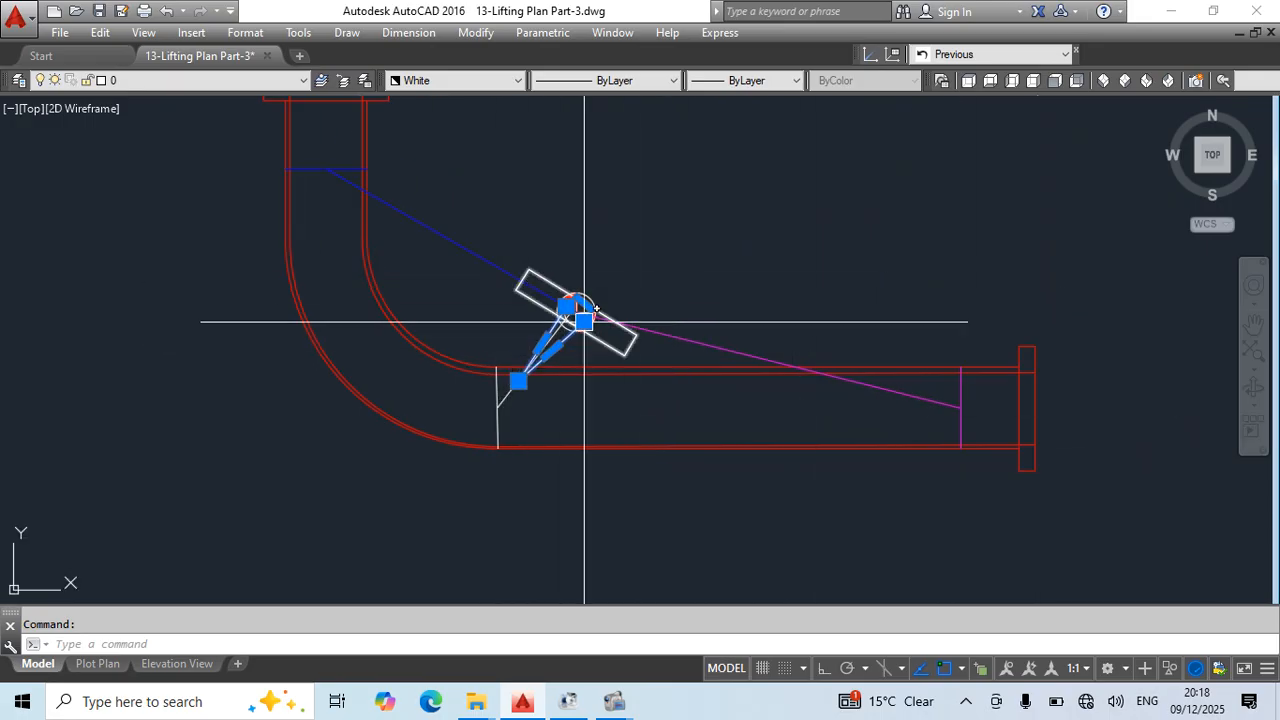
pyautogui.scroll(-5, 740, 350)
pyautogui.moveTo(805, 186); pyautogui.dragTo(721, 437, button='middle')
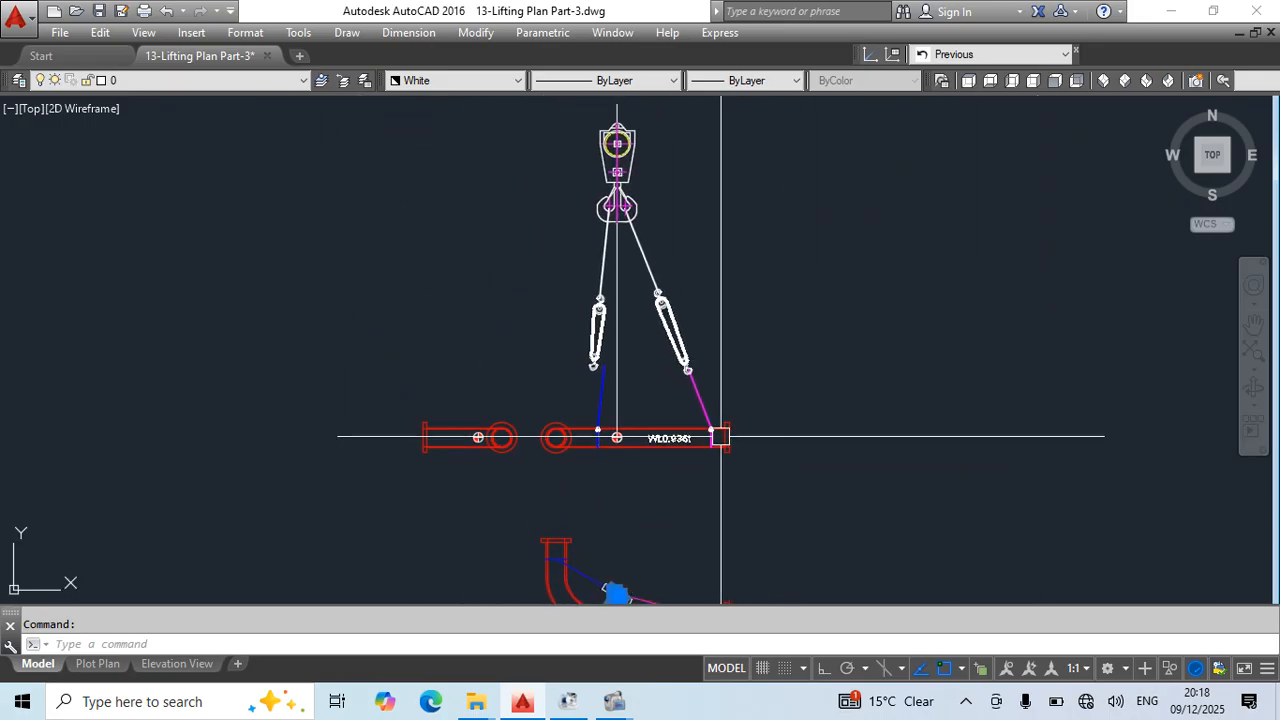
pyautogui.scroll(5, 539, 124)
pyautogui.scroll(-4, 600, 191)
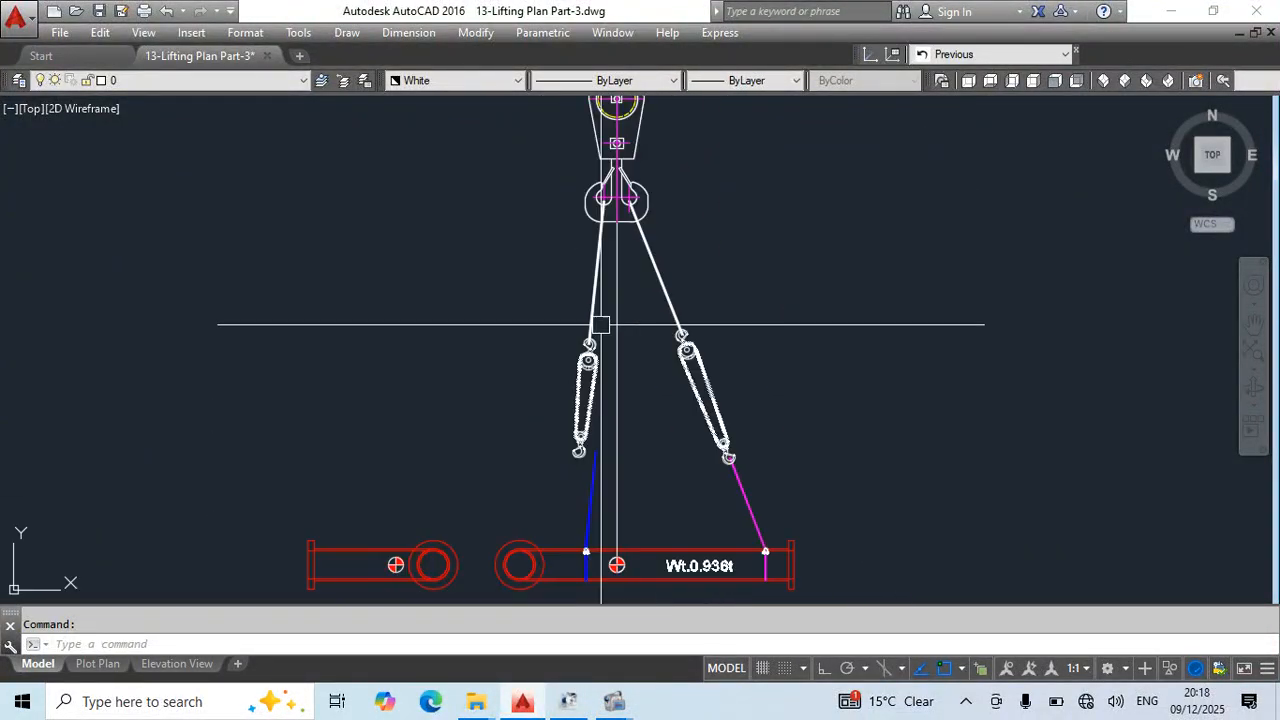
pyautogui.scroll(2, 607, 210)
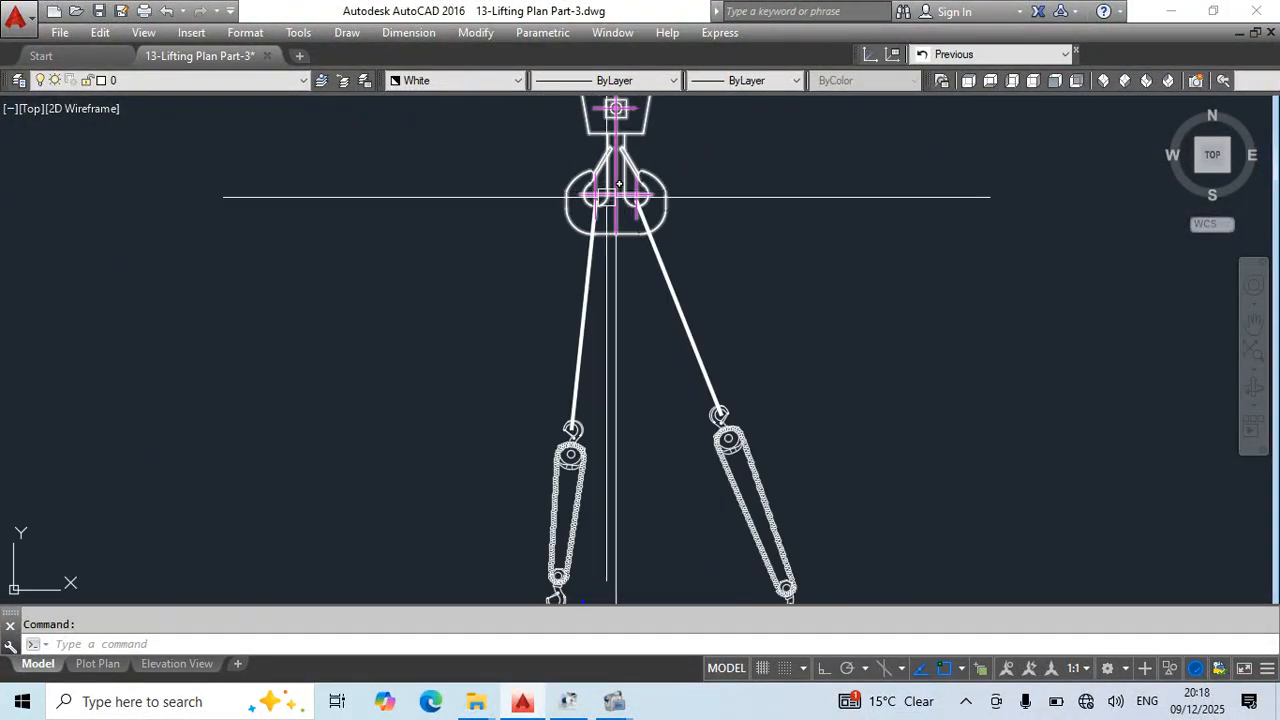
pyautogui.scroll(-2, 621, 170)
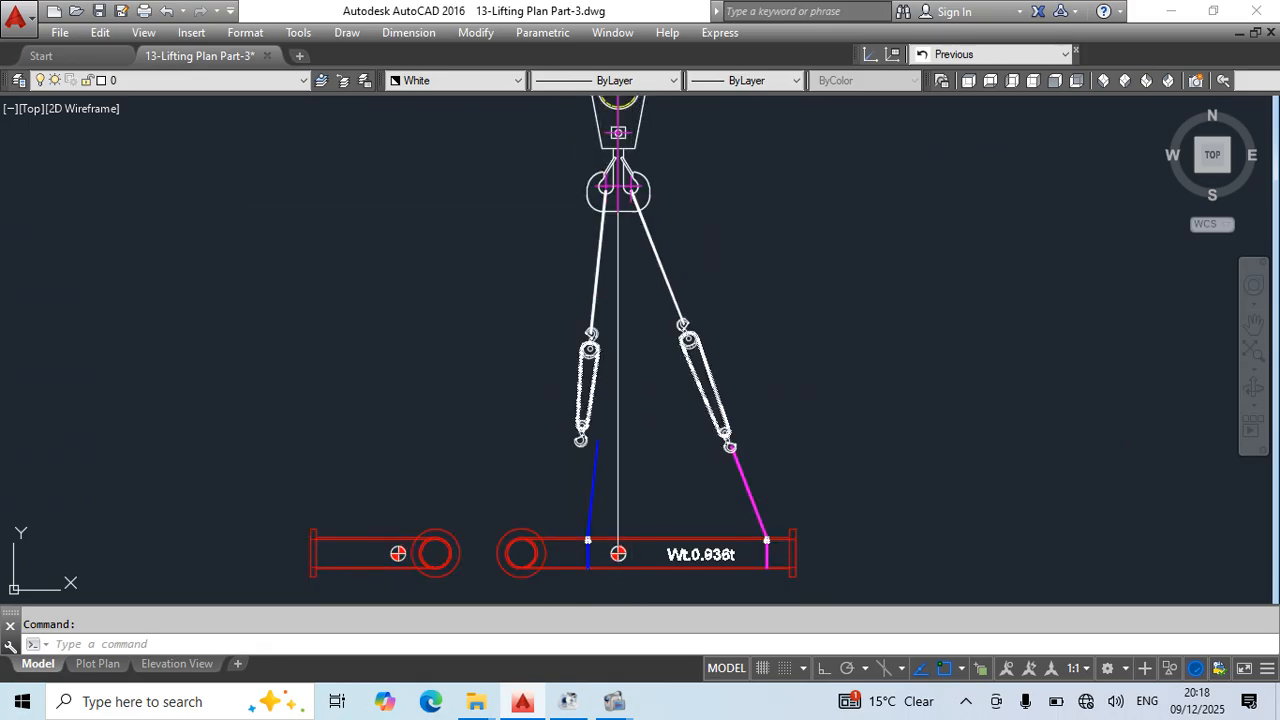
# - Rotate the plan view's rectangle and circle about the circle's centre, by reference along the rectangle's axis, until the rectangle lies horizontal
pyautogui.moveTo(641, 187); pyautogui.dragTo(614, 270, button='middle')
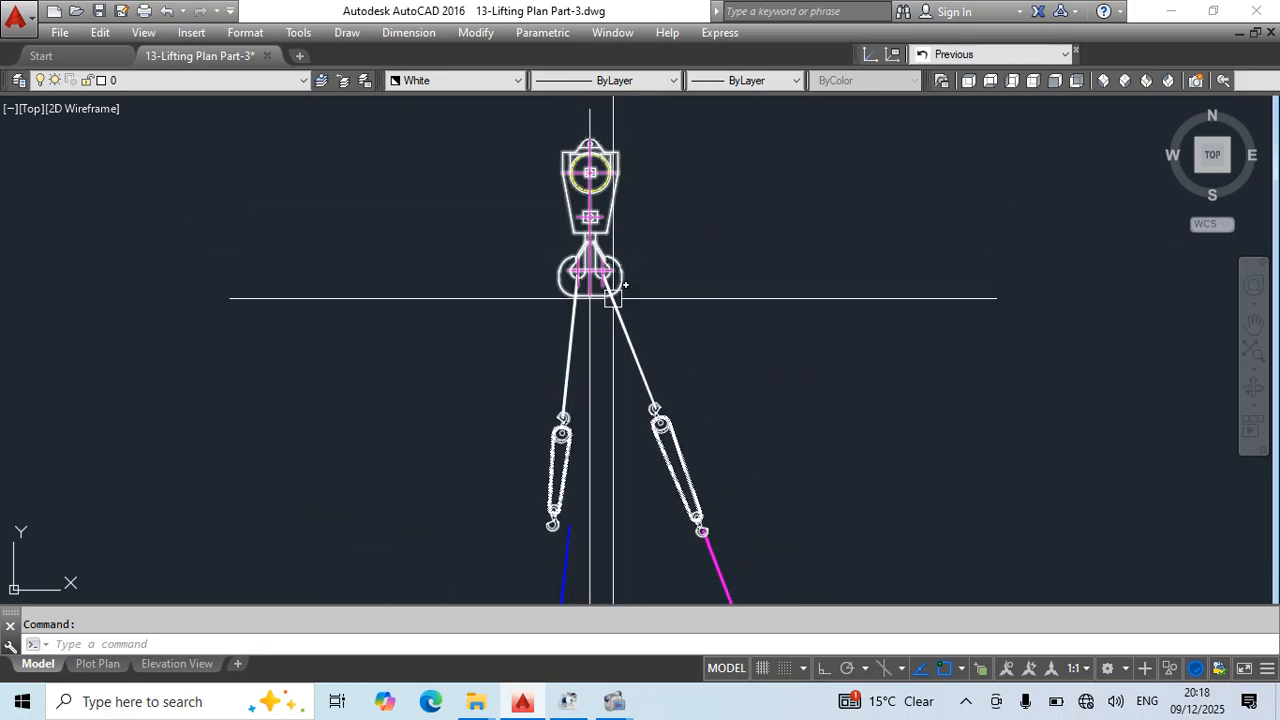
pyautogui.scroll(-3, 651, 271)
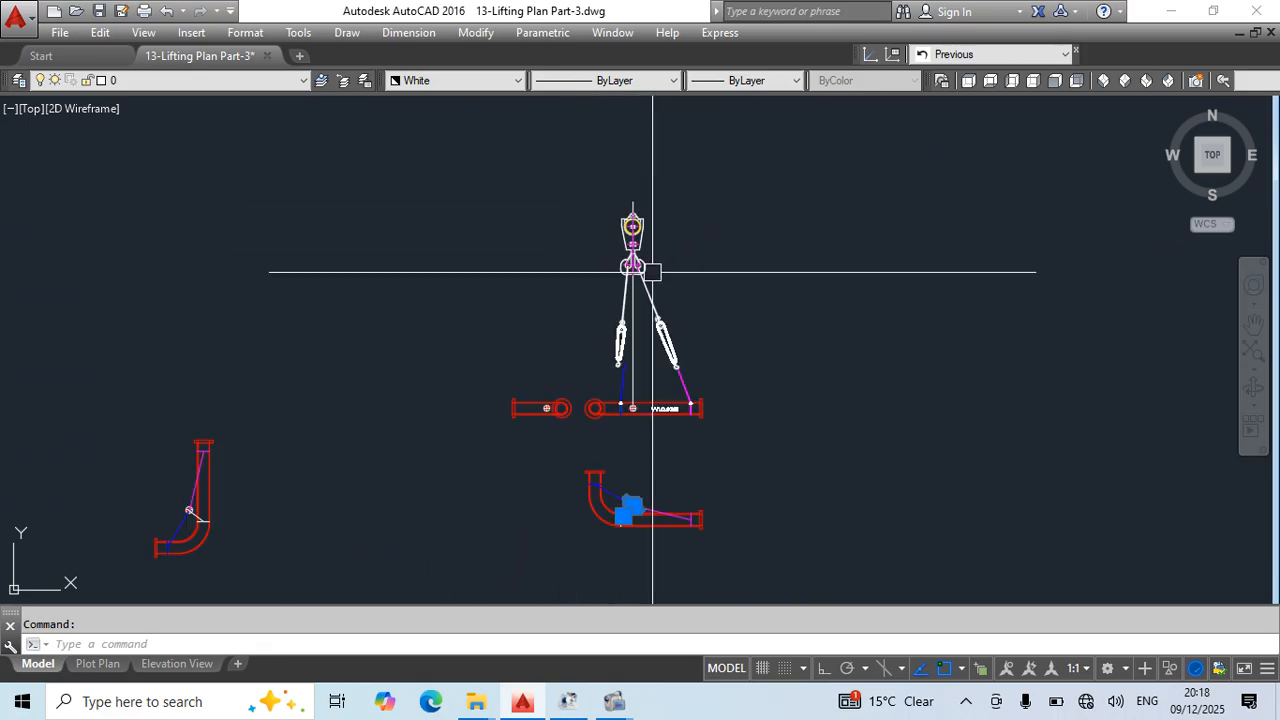
pyautogui.scroll(6, 646, 437)
pyautogui.click(500, 229)
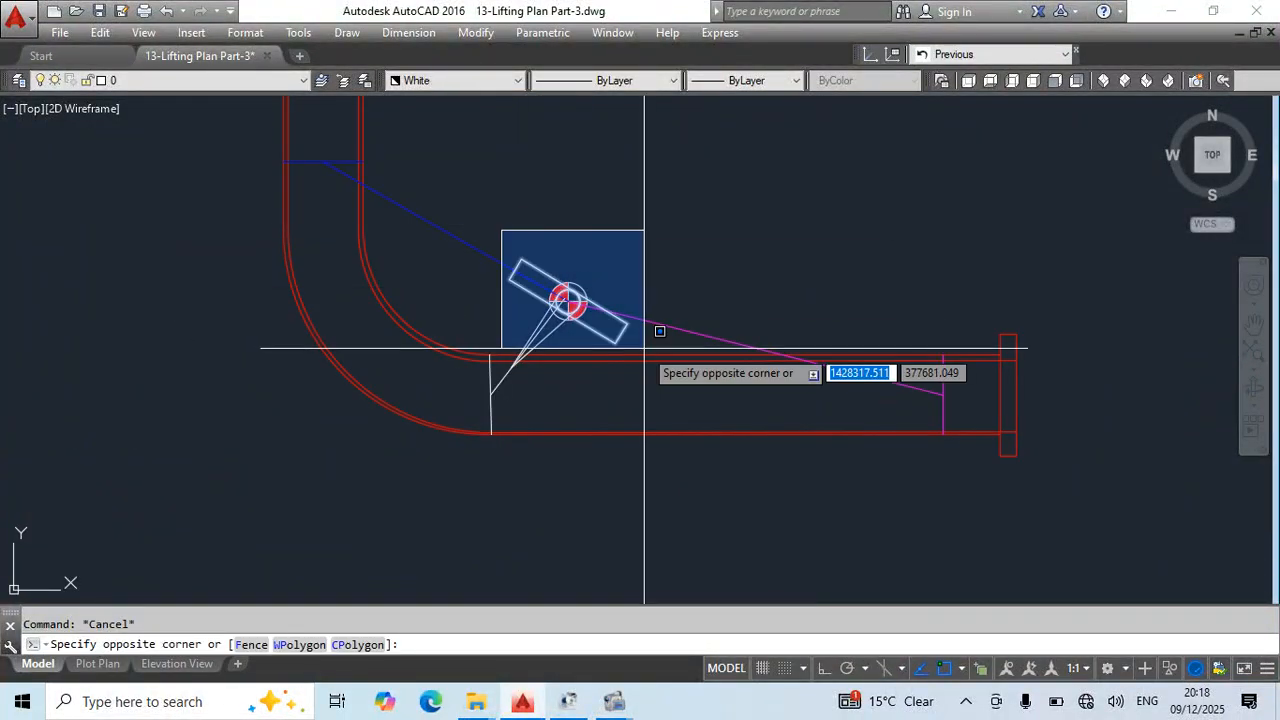
pyautogui.click(650, 349)
pyautogui.write('ro')
pyautogui.press('Return')
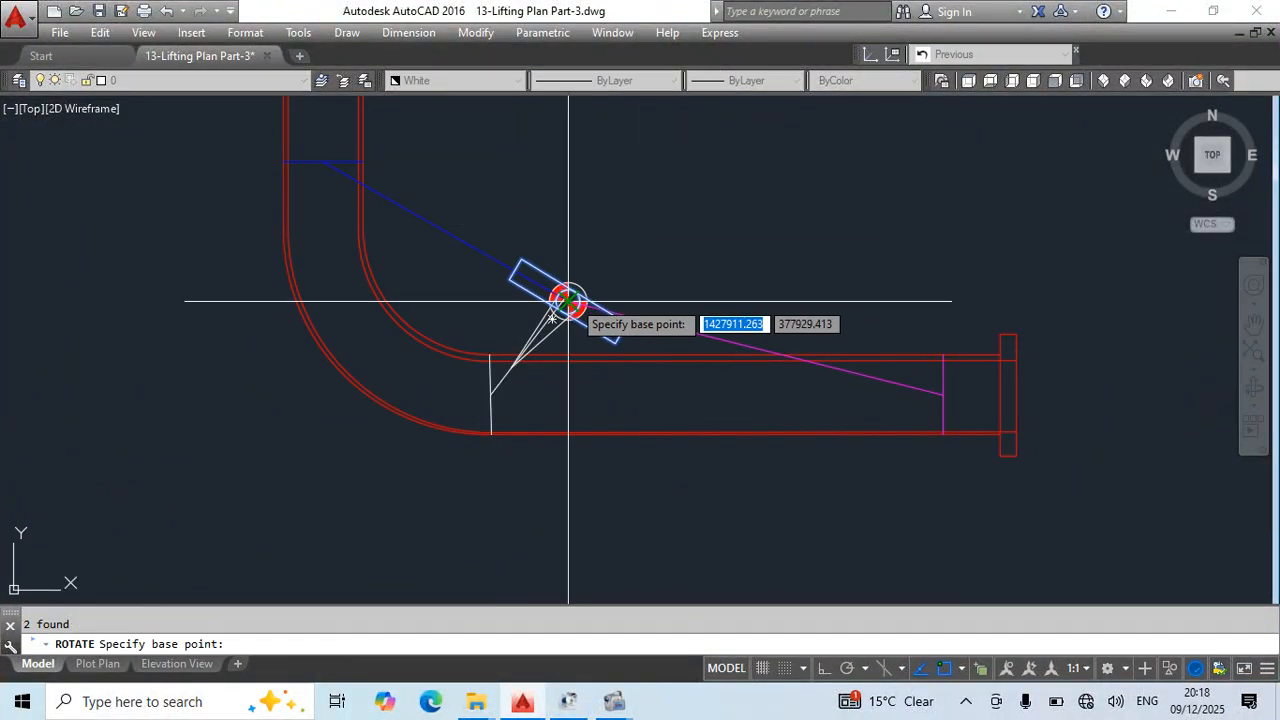
pyautogui.click(568, 300)
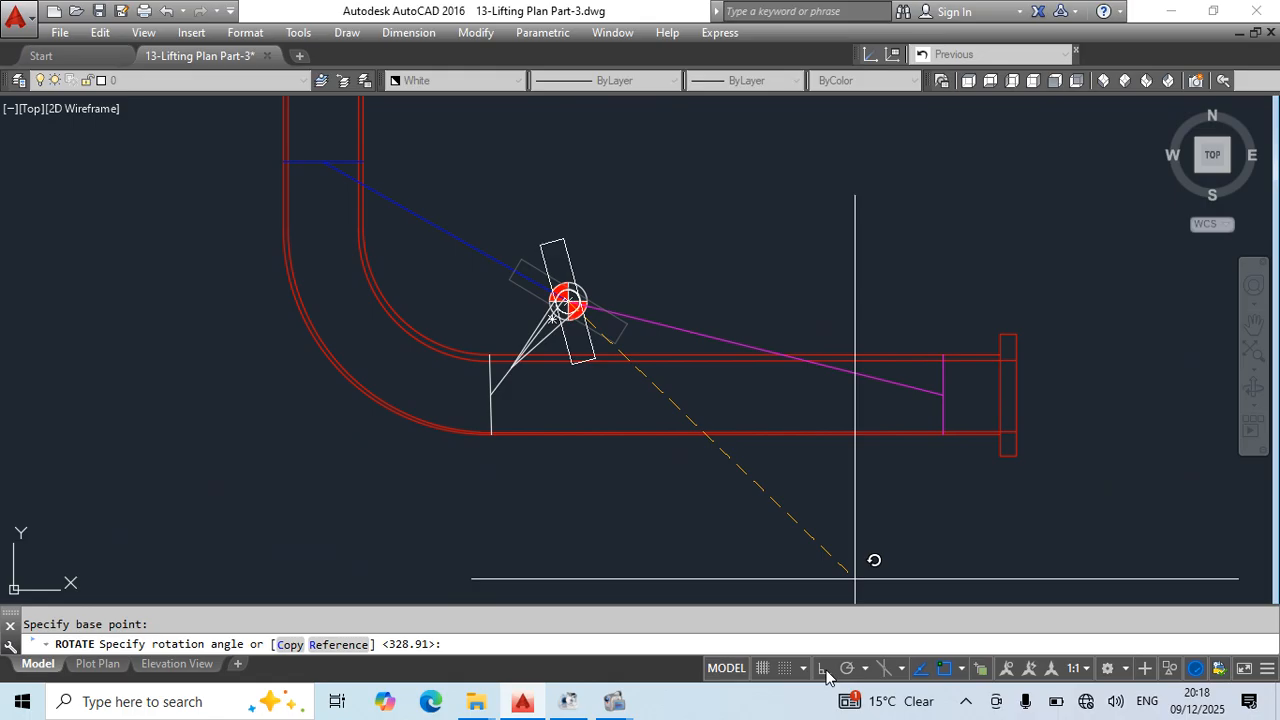
pyautogui.write('r')
pyautogui.press('Return')
pyautogui.scroll(4, 568, 283)
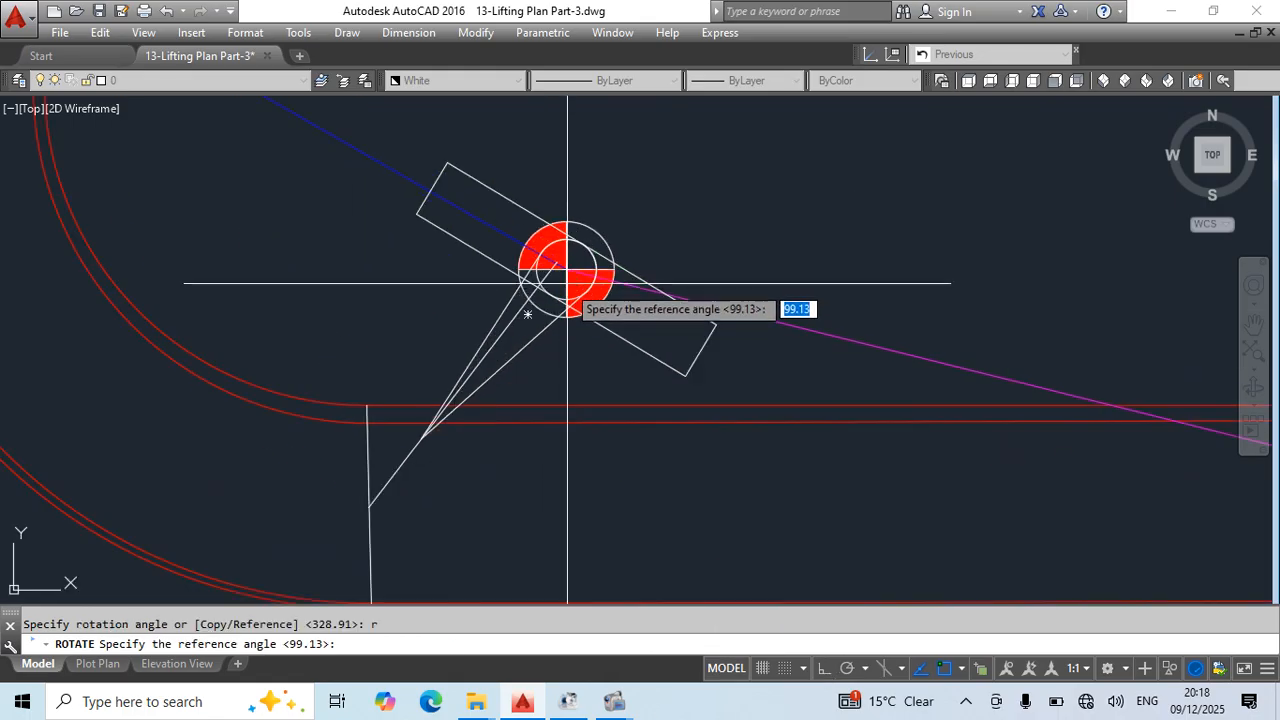
pyautogui.click(702, 350)
pyautogui.scroll(-4, 715, 320)
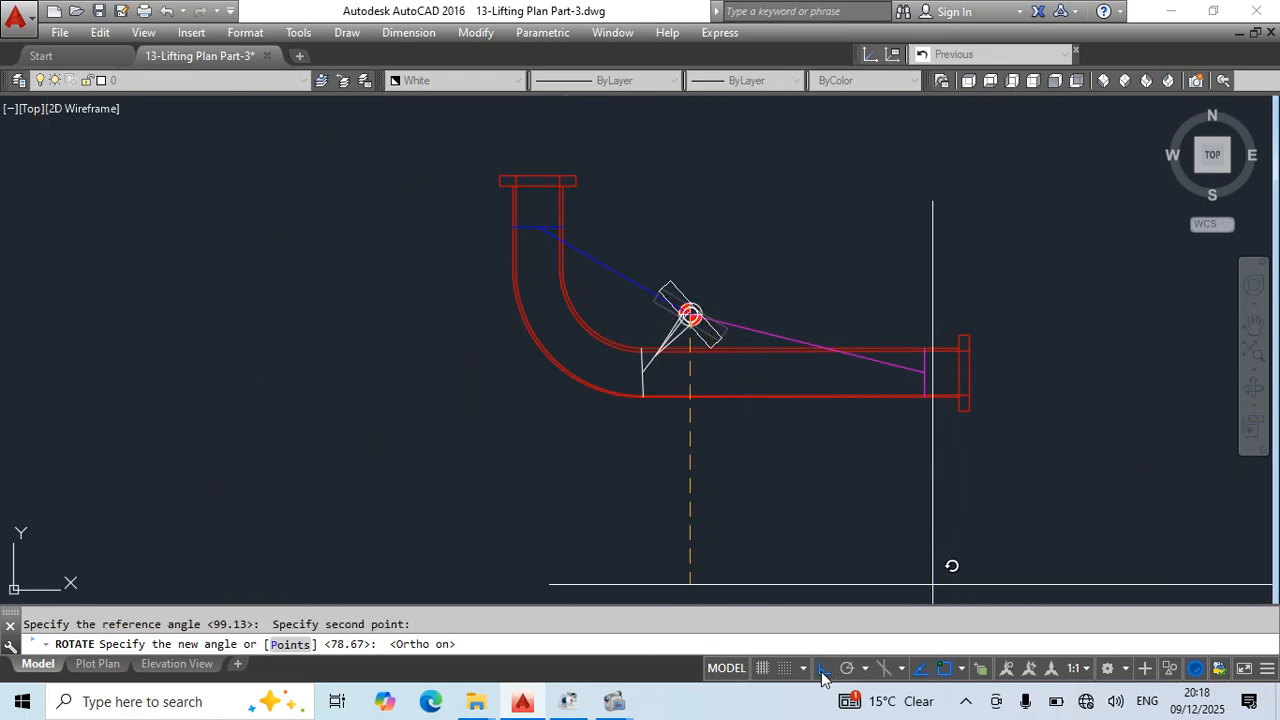
pyautogui.click(1076, 329)
pyautogui.press('Escape')
# - Save the lifting plan drawing
pyautogui.scroll(2, 638, 312)
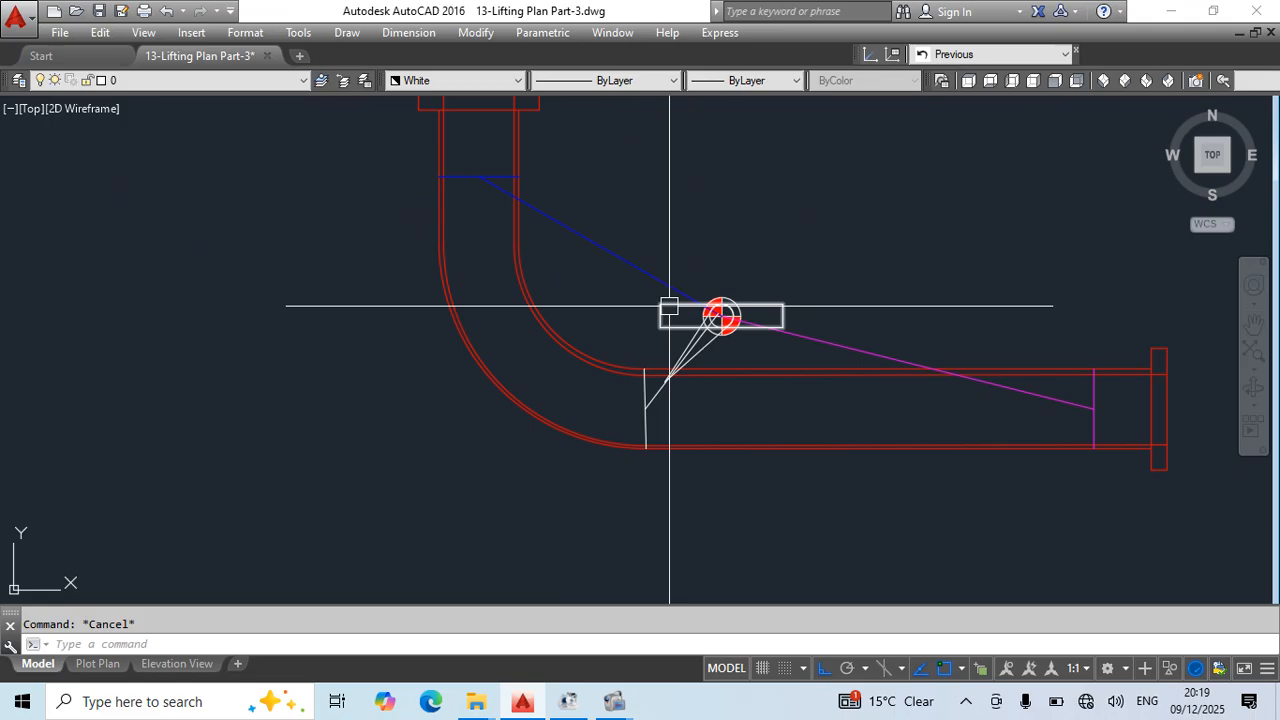
pyautogui.scroll(-5, 529, 206)
pyautogui.scroll(6, 634, 151)
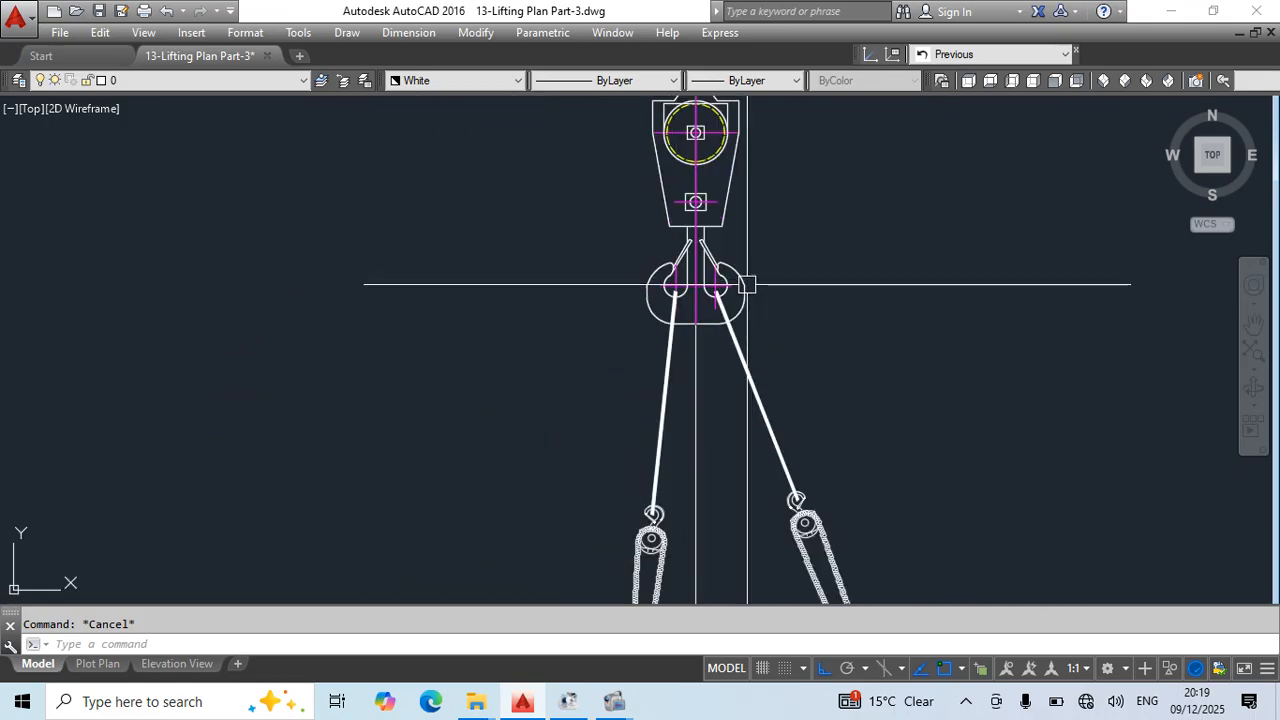
pyautogui.scroll(-3, 747, 285)
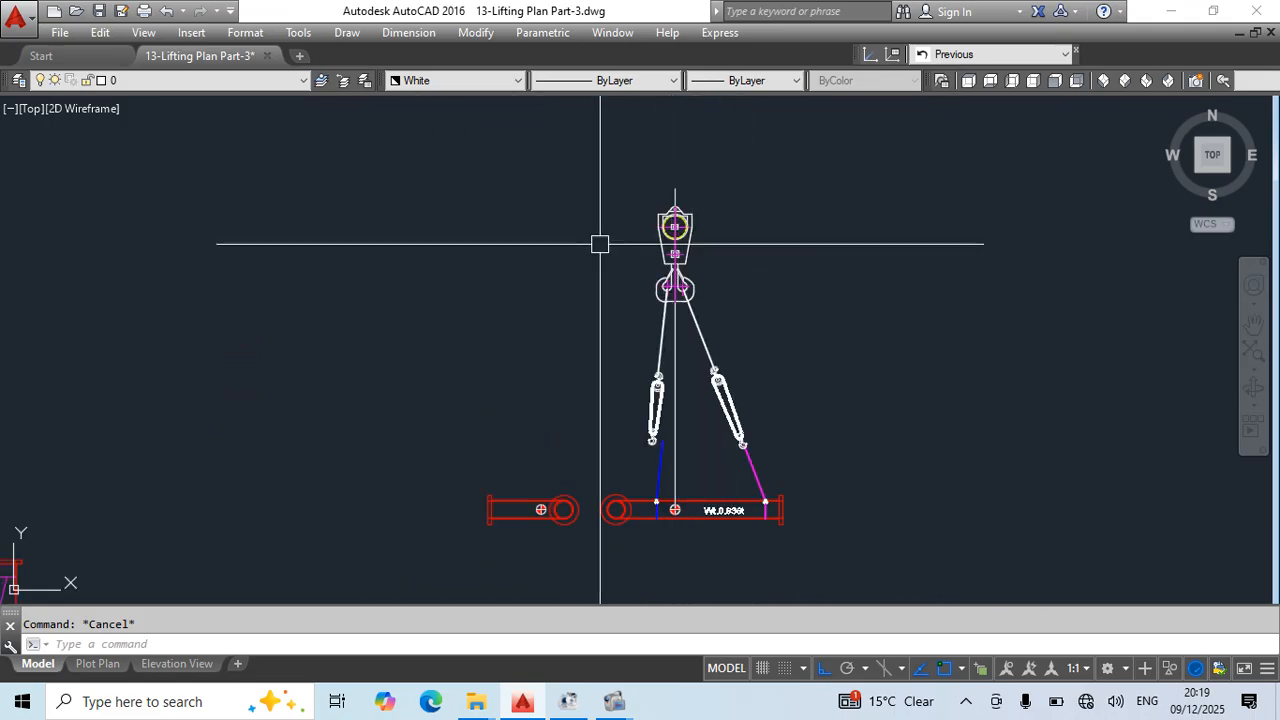
pyautogui.scroll(4, 677, 277)
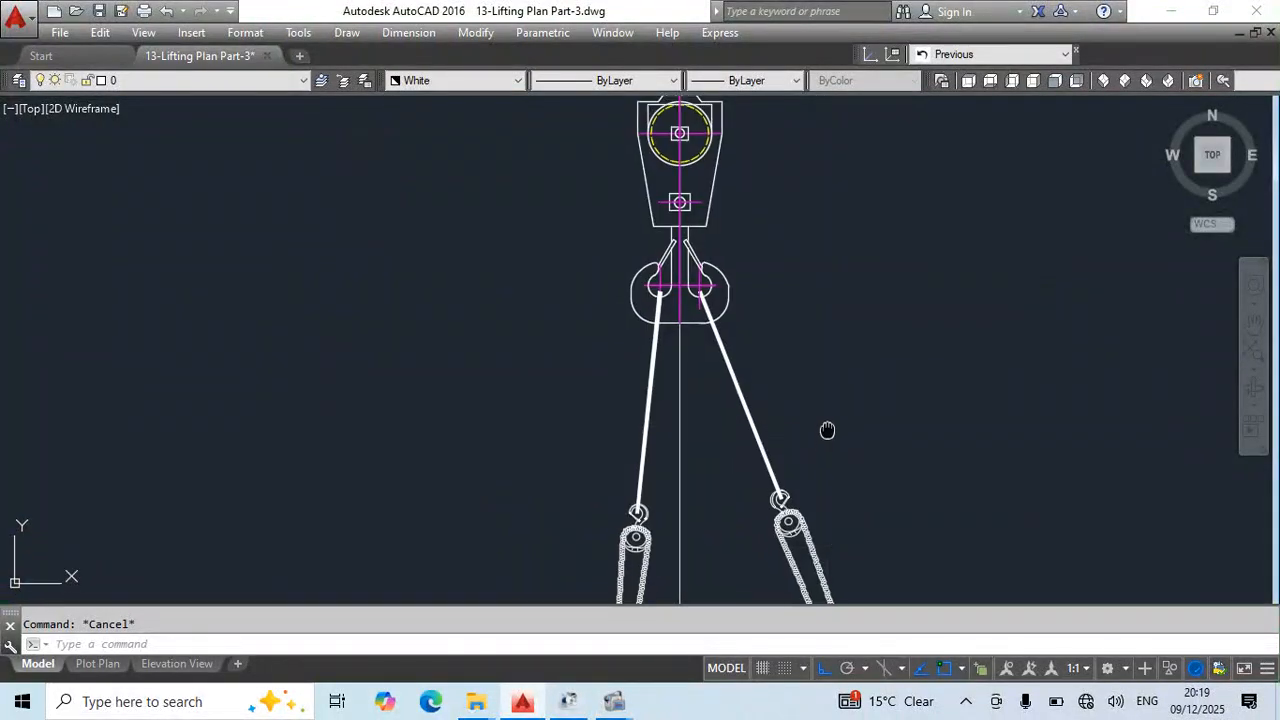
pyautogui.scroll(-5, 674, 240)
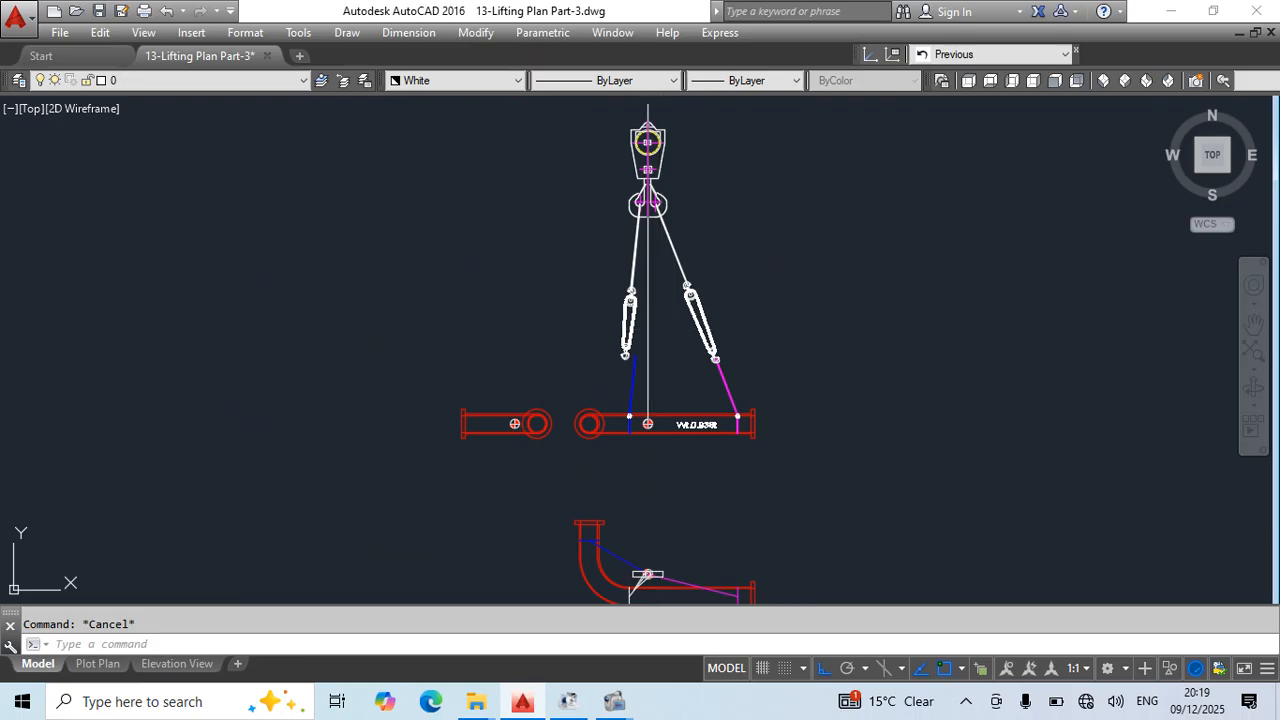
pyautogui.scroll(2, 644, 396)
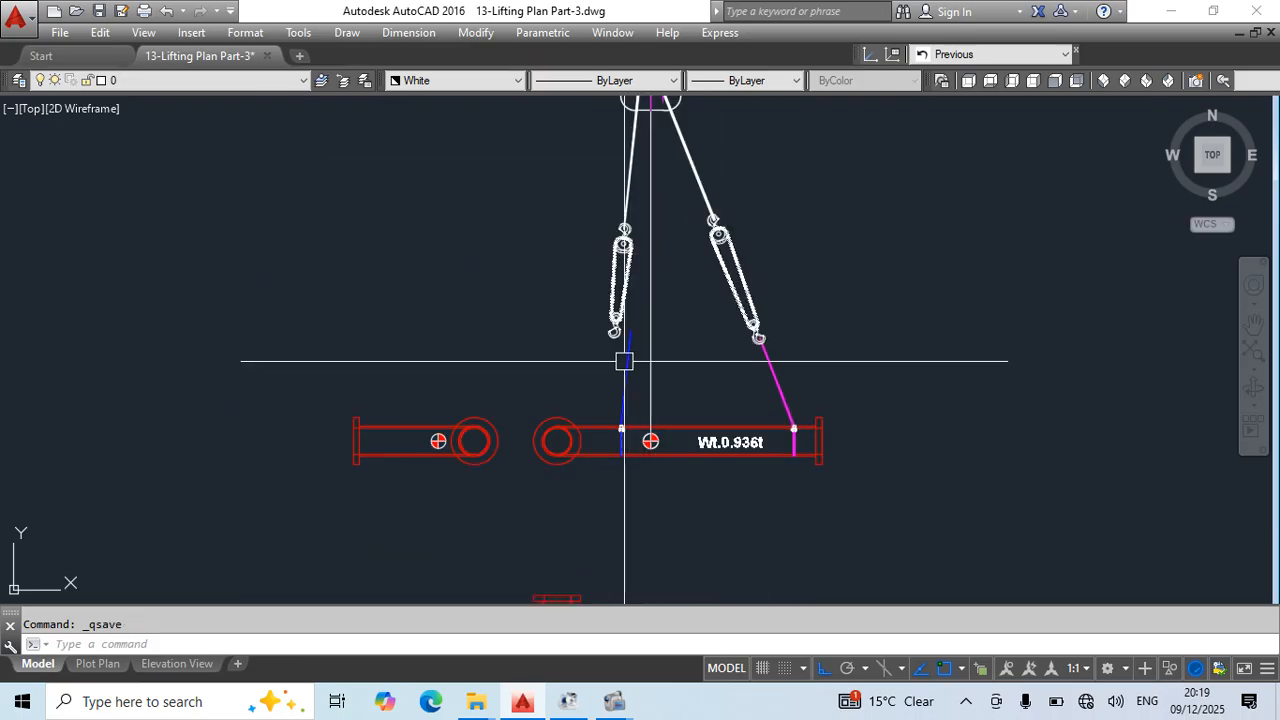
pyautogui.hotkey('ctrl', 's')
pyautogui.write('xl')
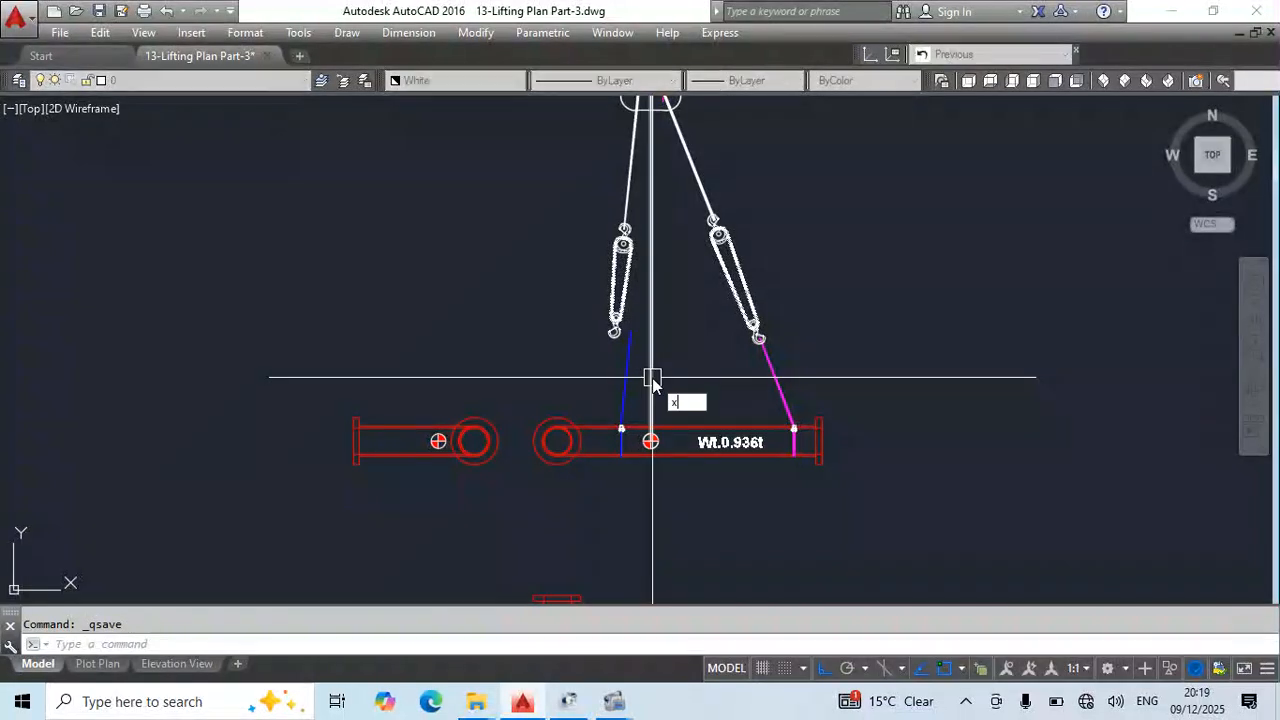
pyautogui.press('Return')
pyautogui.scroll(3, 623, 453)
pyautogui.scroll(3, 611, 382)
pyautogui.click(612, 382)
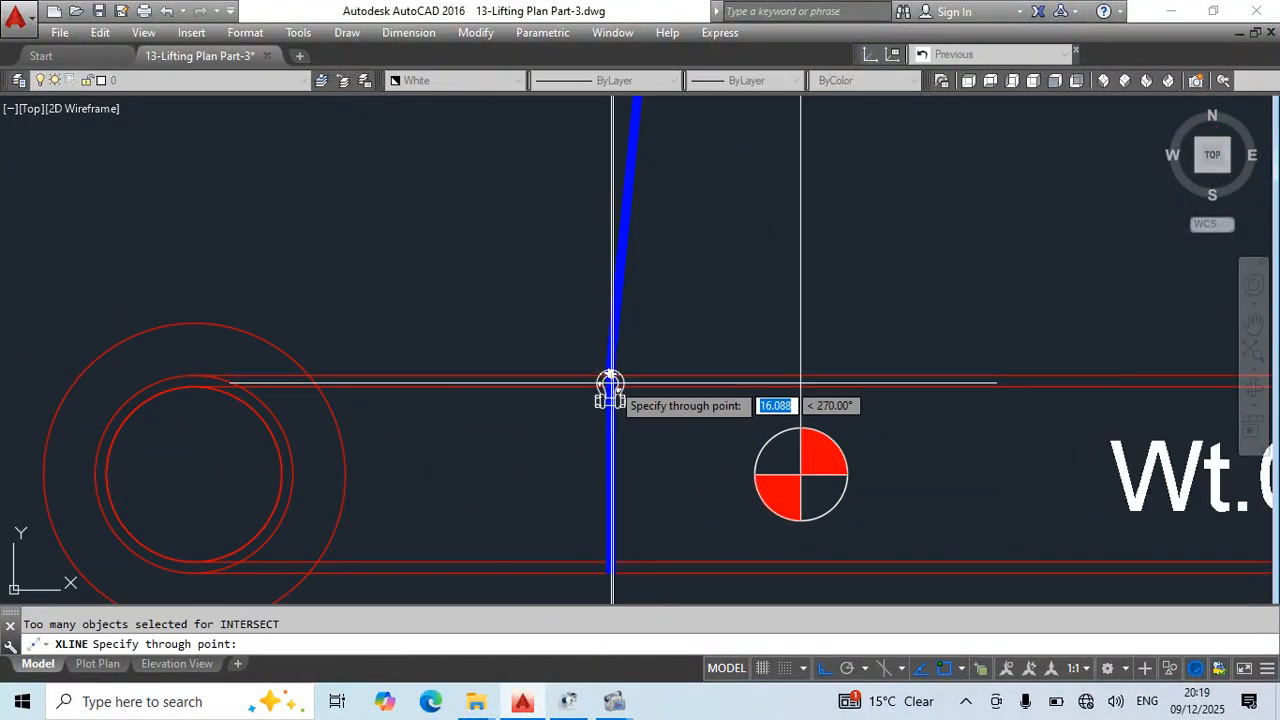
pyautogui.press('Escape')
# - Draw a construction line from the shackle at the blue sling through the centre of the elevation's crane hook
pyautogui.scroll(2, 614, 385)
pyautogui.write('xl')
pyautogui.press('Return')
pyautogui.scroll(4, 610, 385)
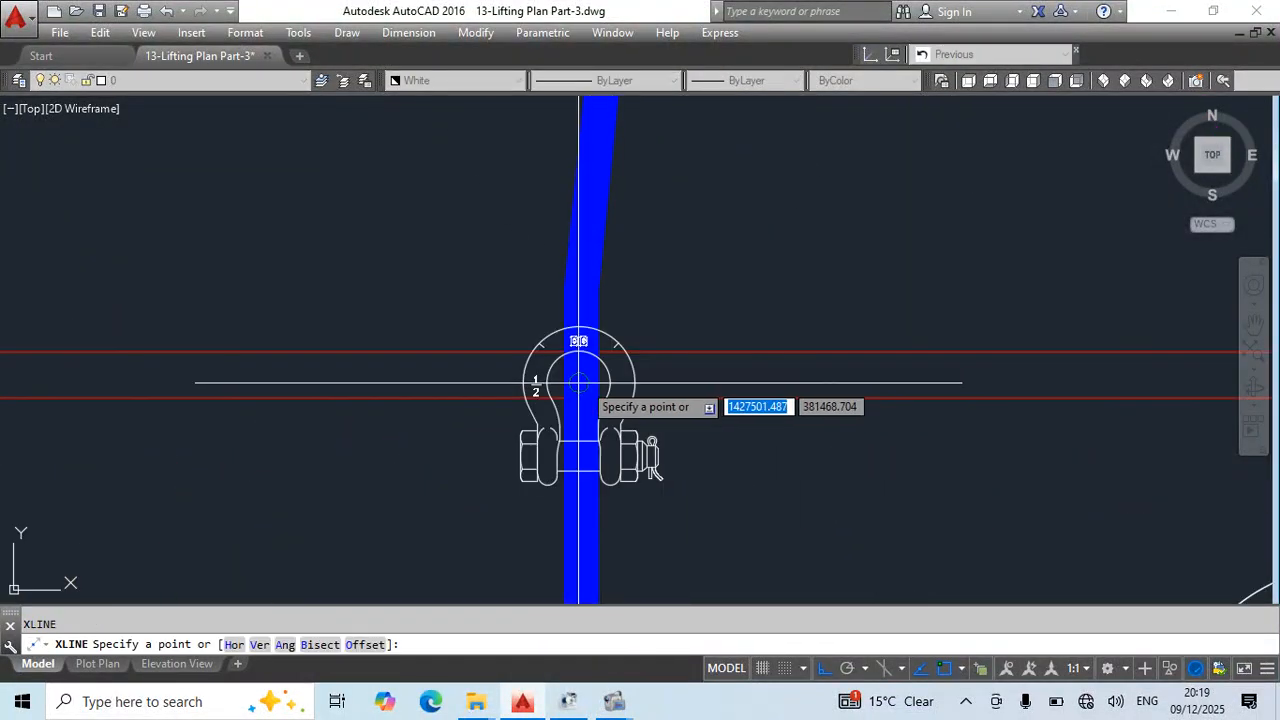
pyautogui.click(590, 382)
pyautogui.scroll(-10, 666, 240)
pyautogui.scroll(7, 725, 378)
pyautogui.moveTo(724, 204); pyautogui.dragTo(713, 520, button='middle')
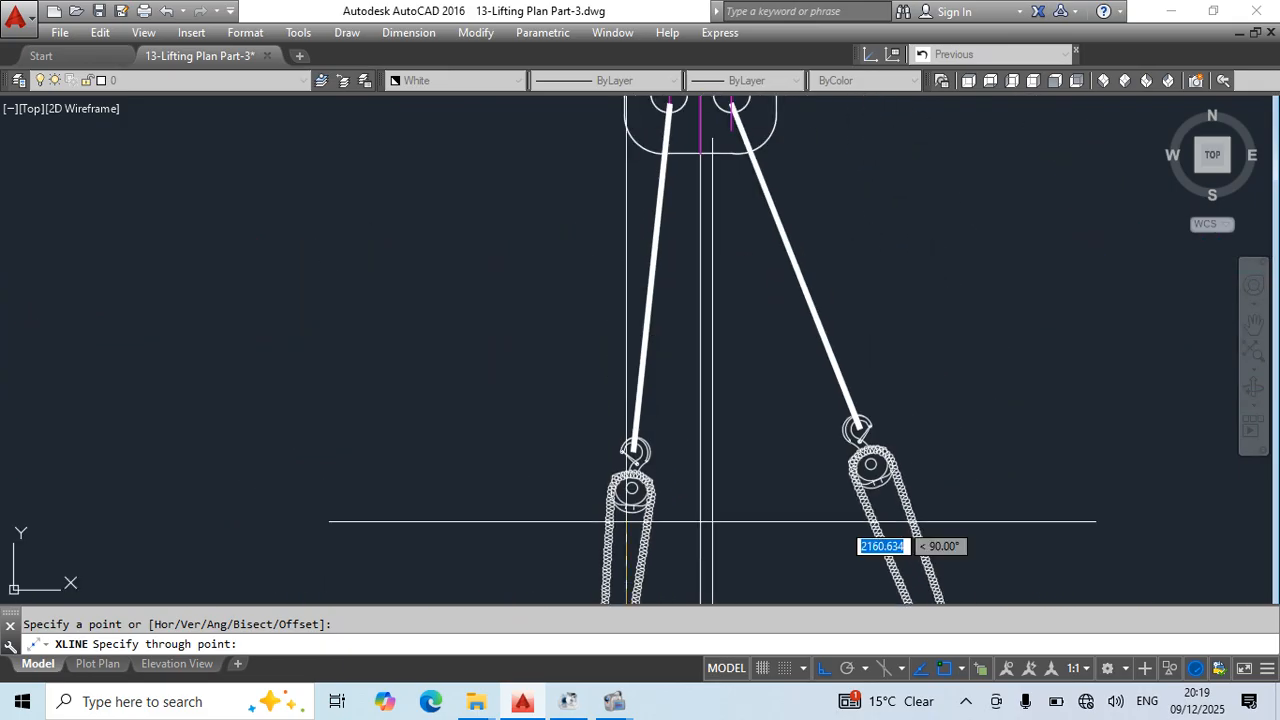
pyautogui.moveTo(685, 139); pyautogui.dragTo(699, 357, button='middle')
pyautogui.scroll(6, 712, 325)
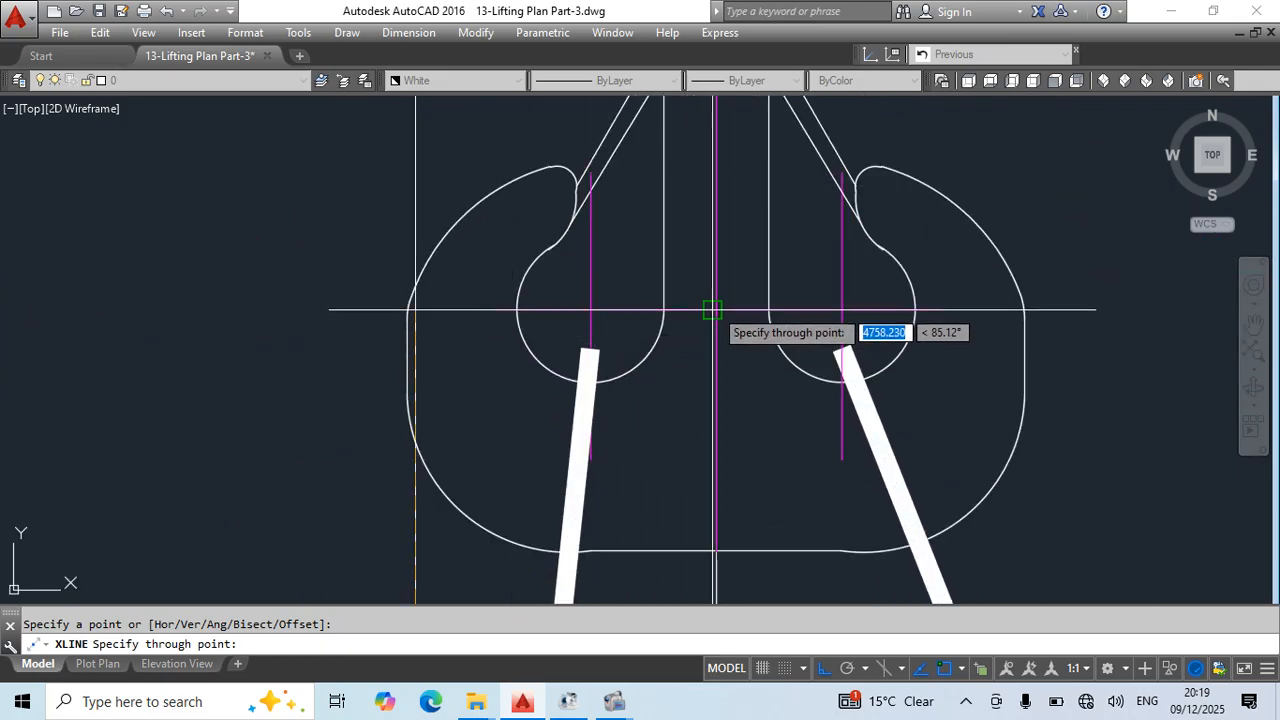
pyautogui.press('Escape')
# - Copy the reference rig's red slings, edge-view chain block and magenta sling loop, by the hook's centre, onto the elevation's crane hook centre
pyautogui.scroll(-5, 716, 330)
pyautogui.scroll(-3, 686, 369)
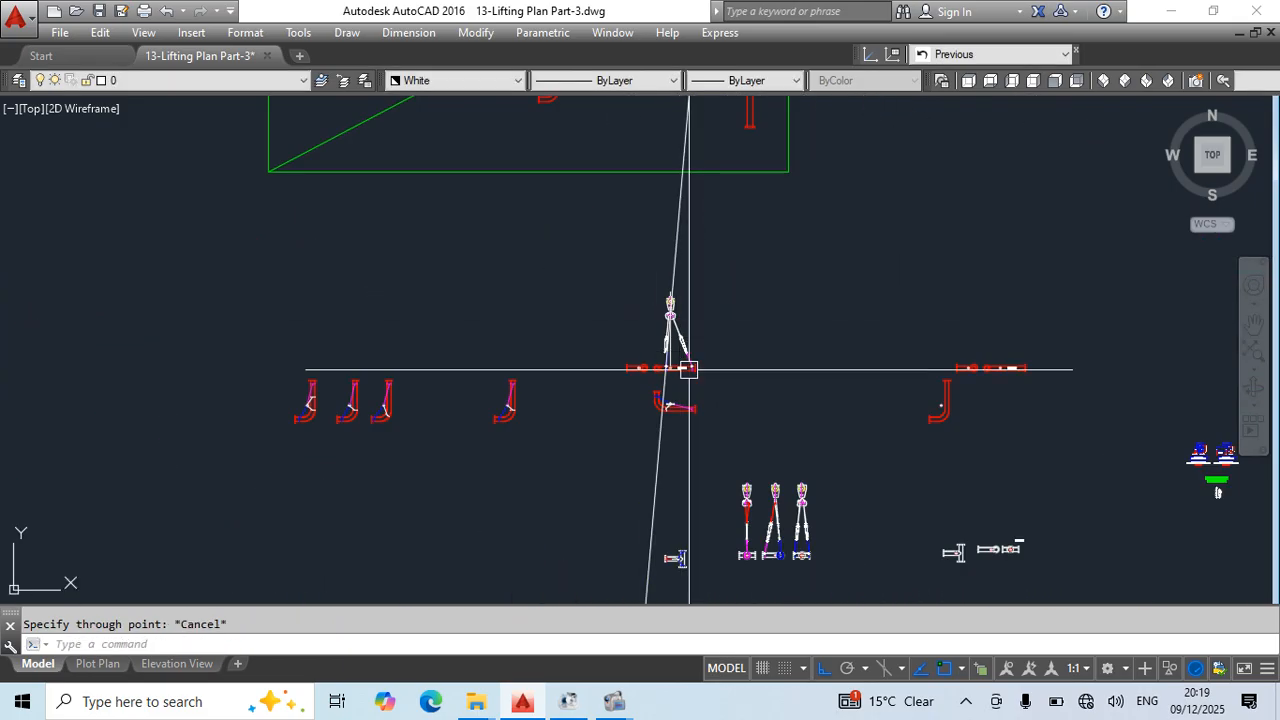
pyautogui.scroll(5, 597, 289)
pyautogui.scroll(2, 744, 429)
pyautogui.click(747, 370)
pyautogui.click(514, 371)
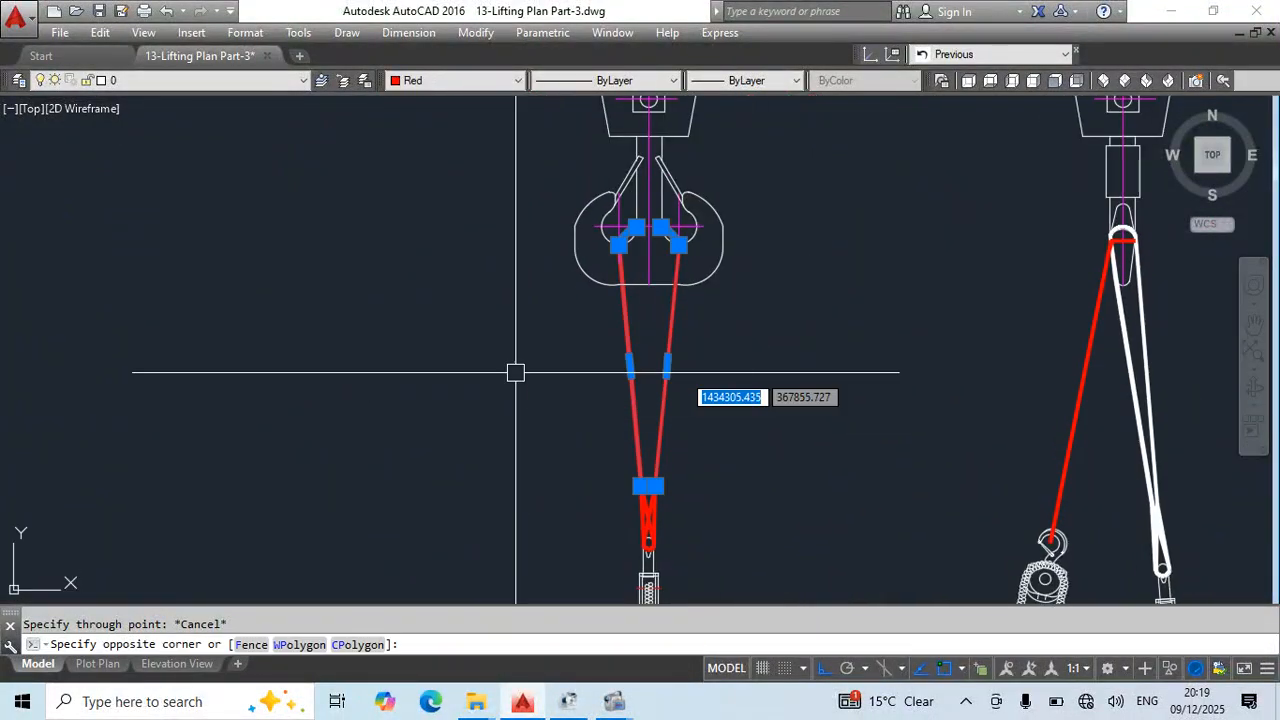
pyautogui.moveTo(759, 530); pyautogui.dragTo(764, 448, button='middle')
pyautogui.click(743, 407)
pyautogui.click(573, 489)
pyautogui.moveTo(783, 510); pyautogui.dragTo(797, 327, button='middle')
pyautogui.scroll(-4, 787, 335)
pyautogui.scroll(3, 746, 418)
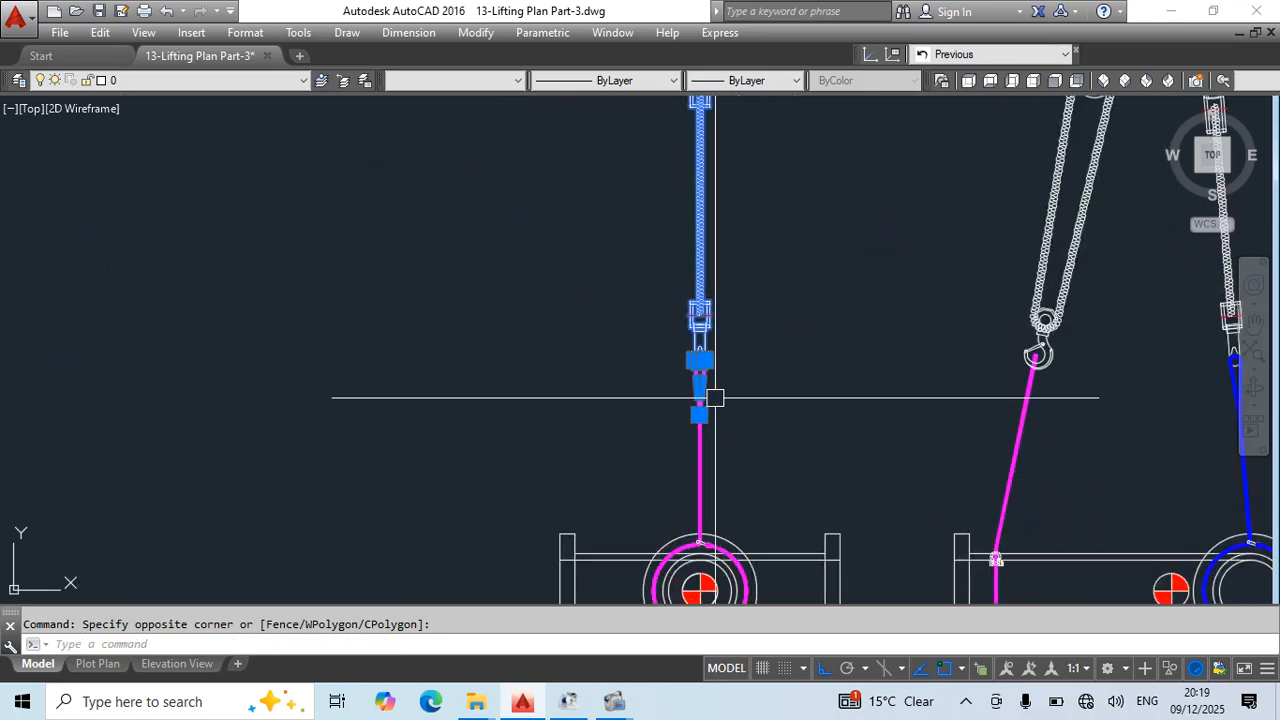
pyautogui.moveTo(715, 398); pyautogui.dragTo(830, 541, button='middle')
pyautogui.press('space')
pyautogui.scroll(-3, 798, 230)
pyautogui.moveTo(798, 230); pyautogui.dragTo(786, 672, button='middle')
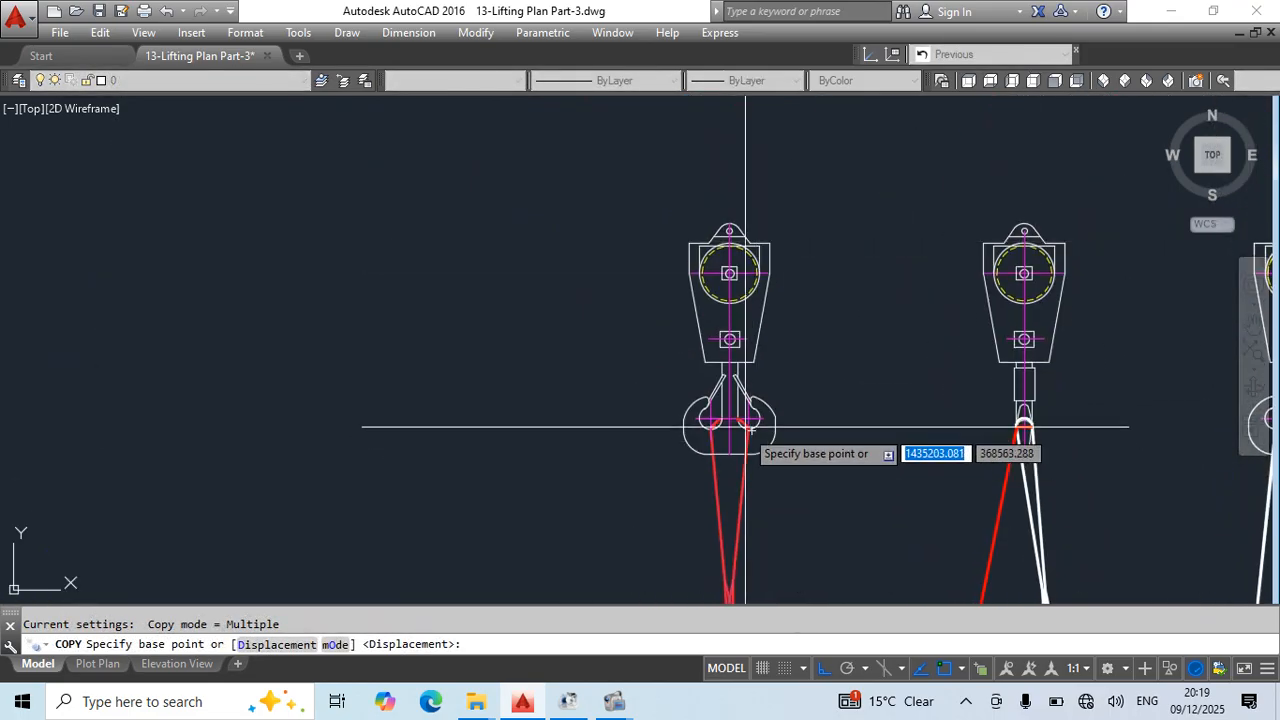
pyautogui.scroll(5, 748, 421)
pyautogui.scroll(5, 702, 413)
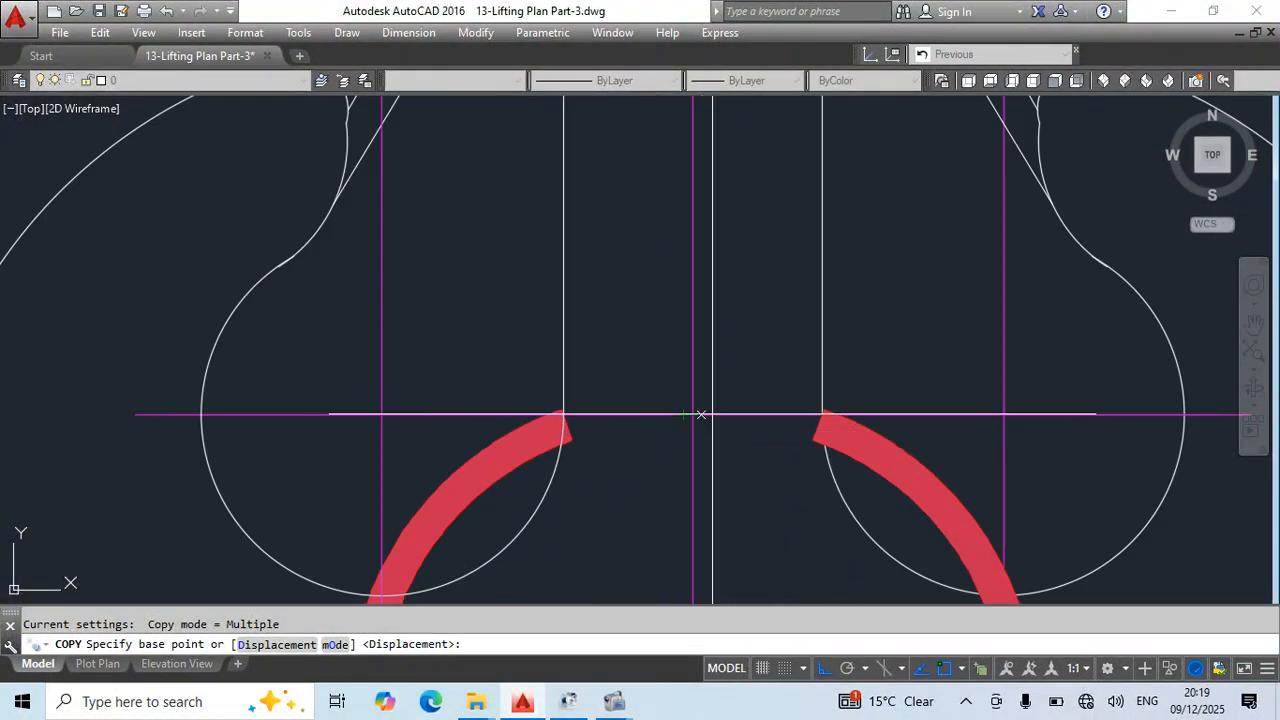
pyautogui.click(702, 413)
pyautogui.scroll(-8, 702, 413)
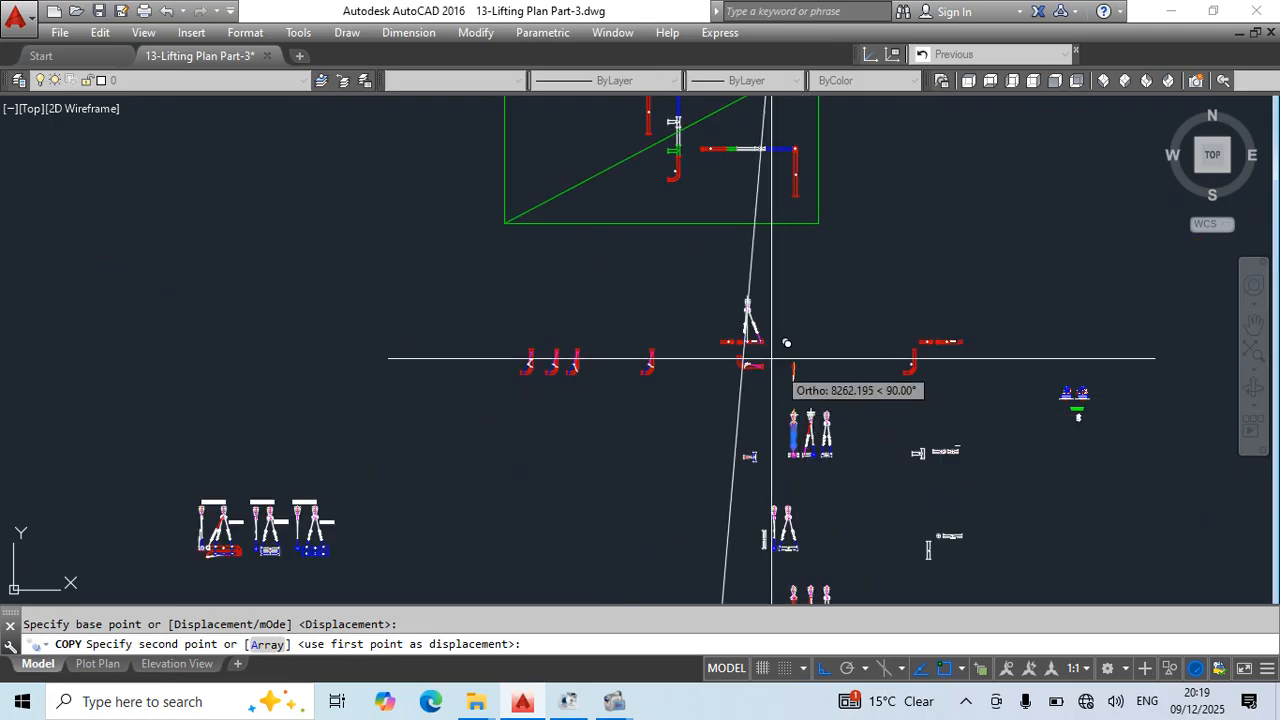
pyautogui.scroll(5, 757, 286)
pyautogui.scroll(5, 757, 286)
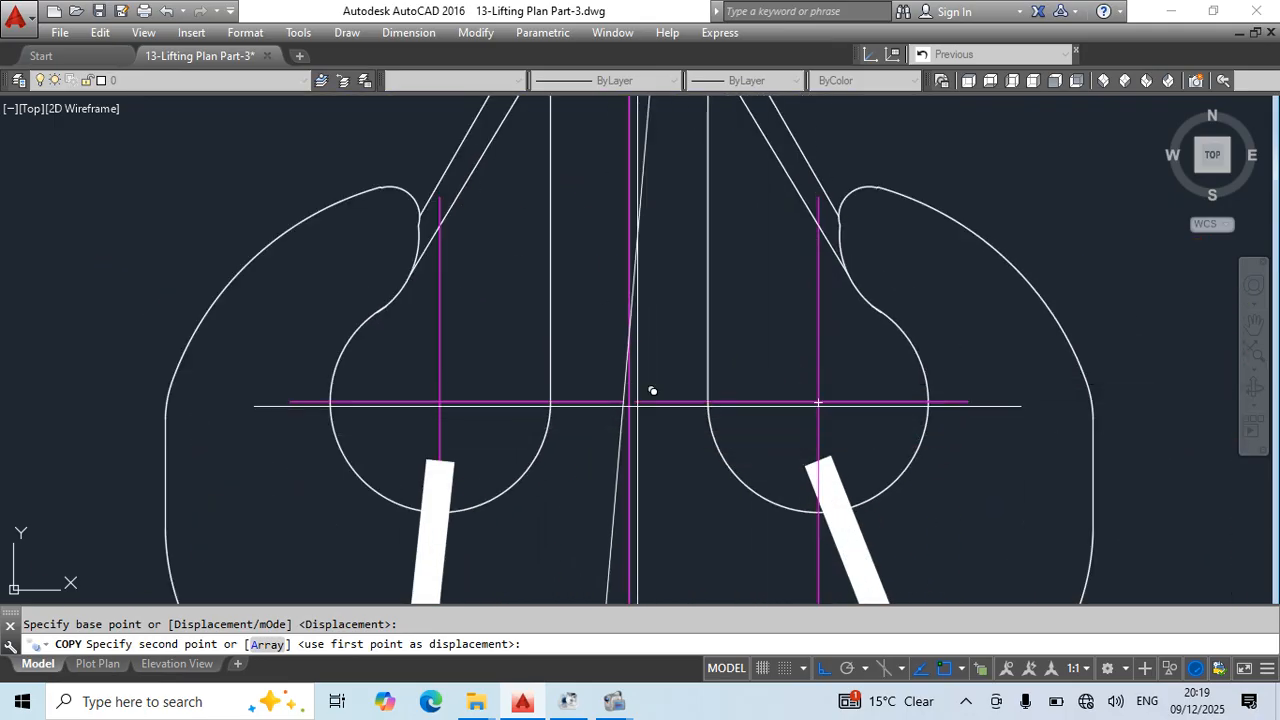
pyautogui.scroll(-6, 637, 405)
pyautogui.press('Escape')
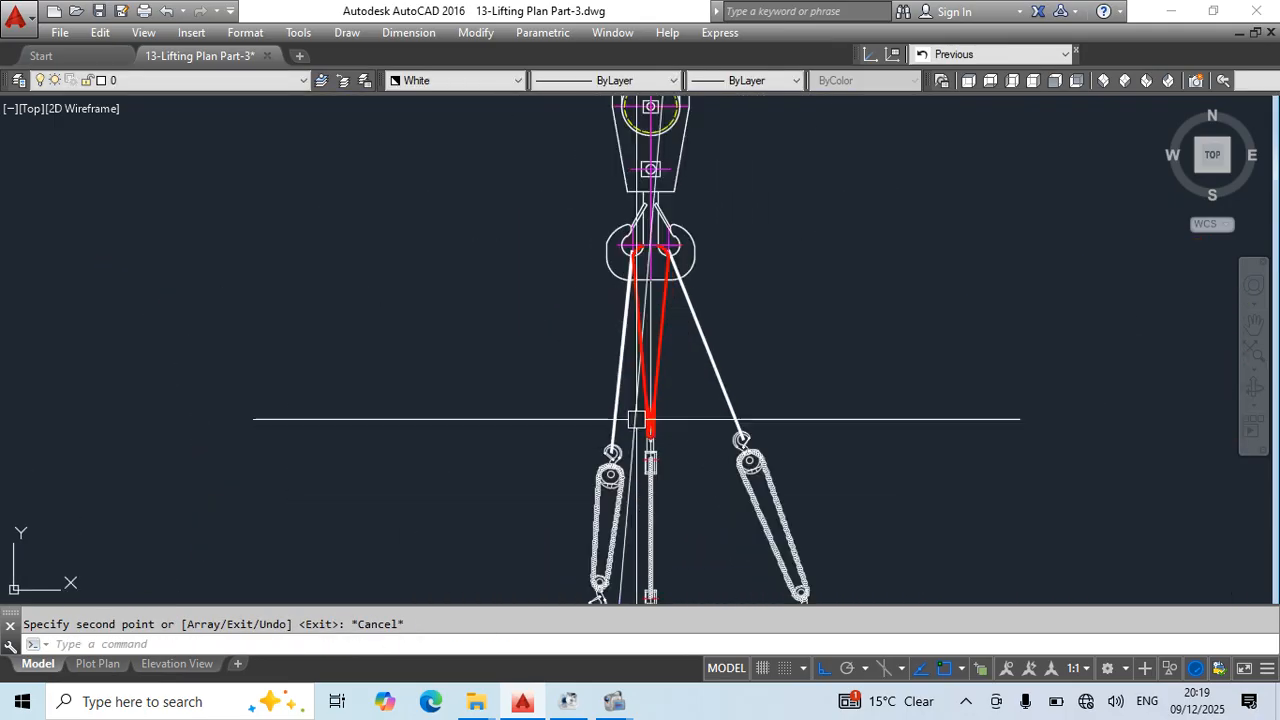
# - Erase the slanted construction line running through the elevation's crane hook
pyautogui.scroll(-2, 626, 424)
pyautogui.scroll(2, 659, 299)
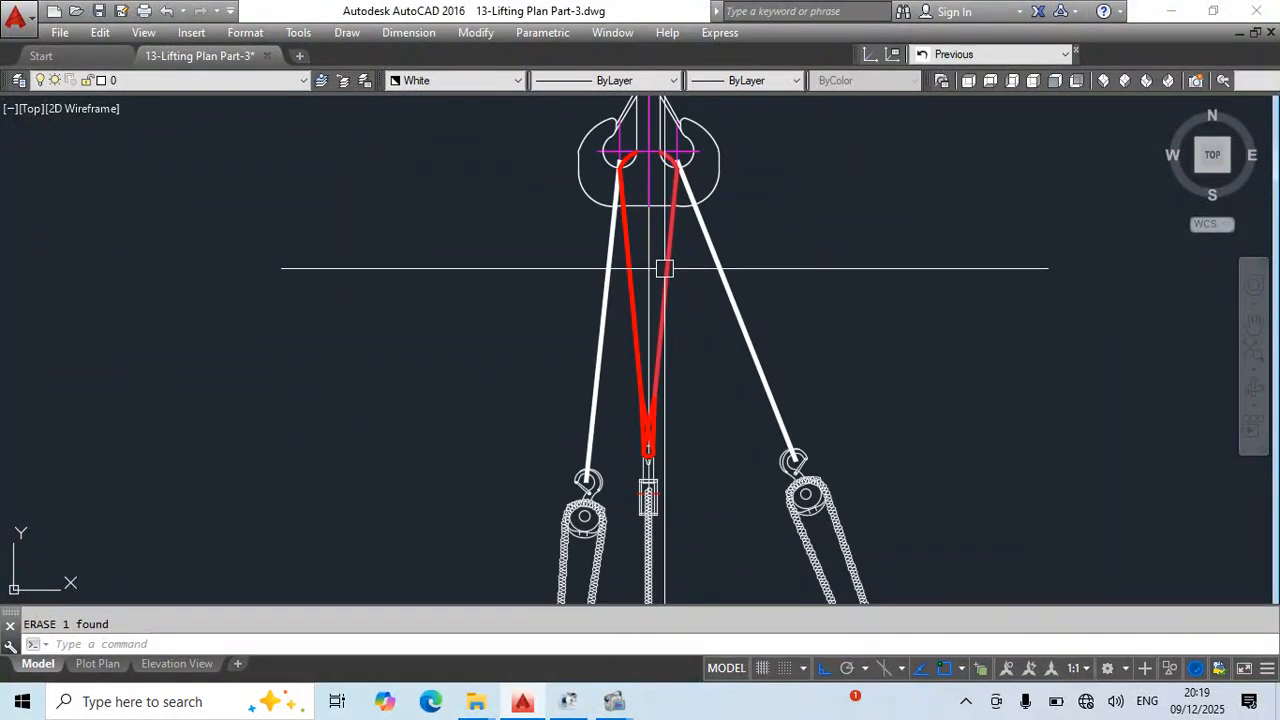
pyautogui.click(656, 486)
pyautogui.scroll(-4, 641, 376)
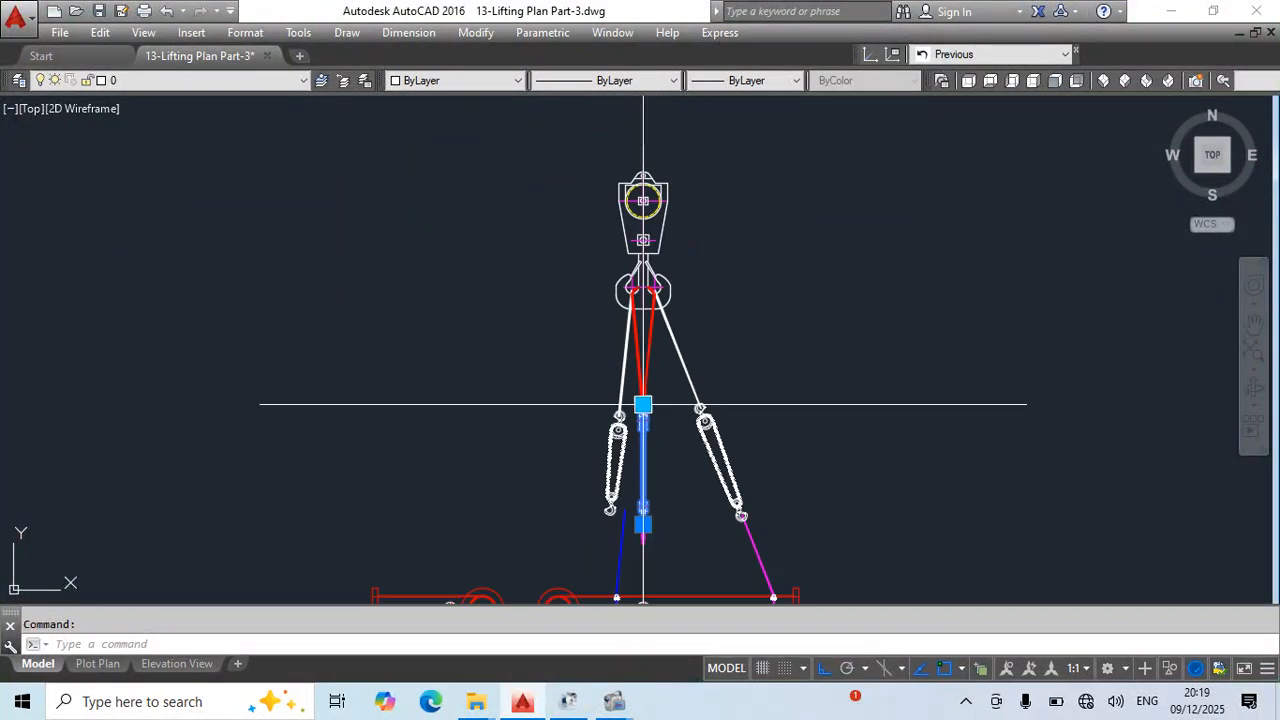
pyautogui.moveTo(680, 391); pyautogui.dragTo(640, 383, button='middle')
pyautogui.scroll(1, 674, 423)
pyautogui.scroll(3, 587, 400)
pyautogui.press('Escape')
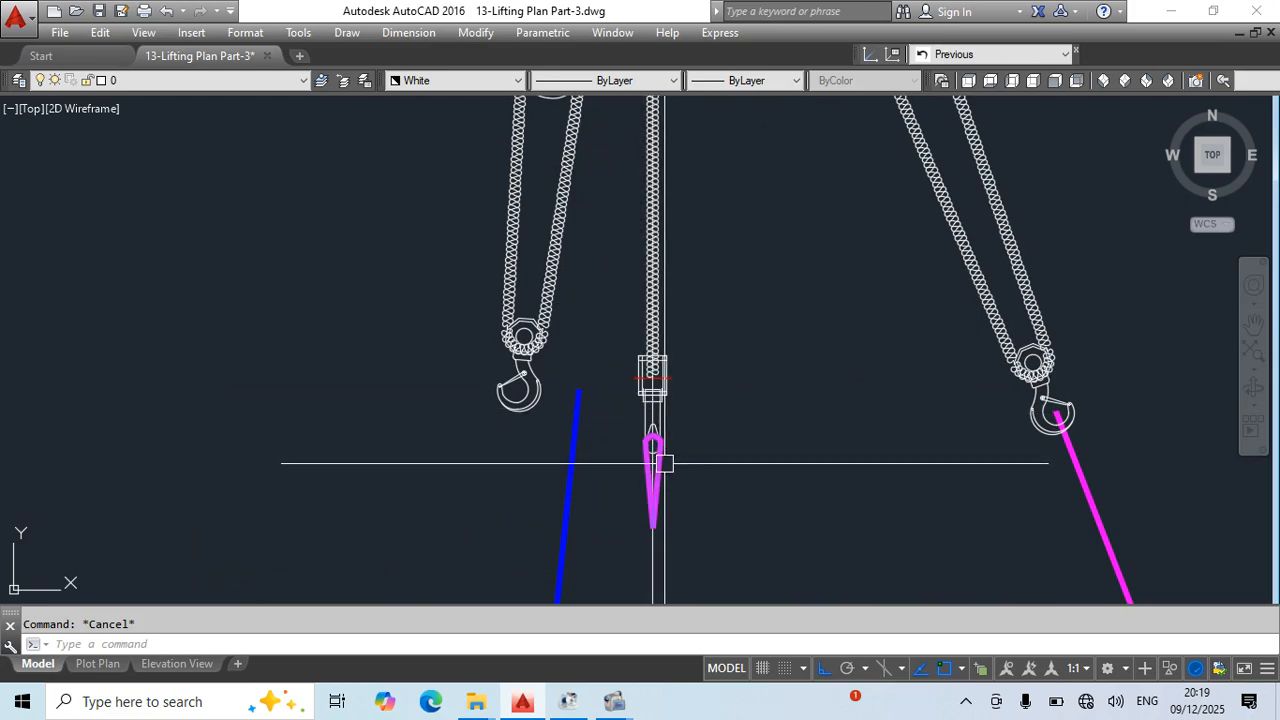
# - Move the magenta sling loop by the centre of its curved eye onto the upper end of the blue sling line
pyautogui.scroll(3, 659, 468)
pyautogui.write('m')
pyautogui.press('Return')
pyautogui.click(636, 413)
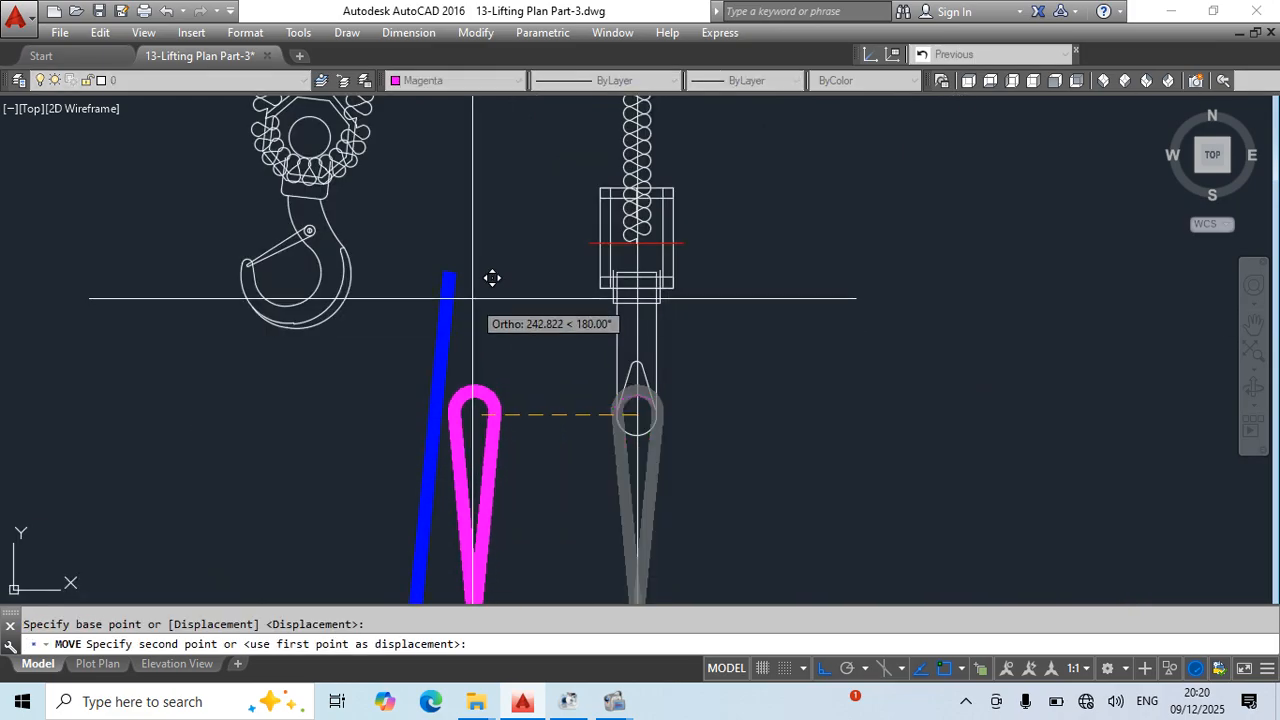
pyautogui.click(449, 271)
pyautogui.press('Escape')
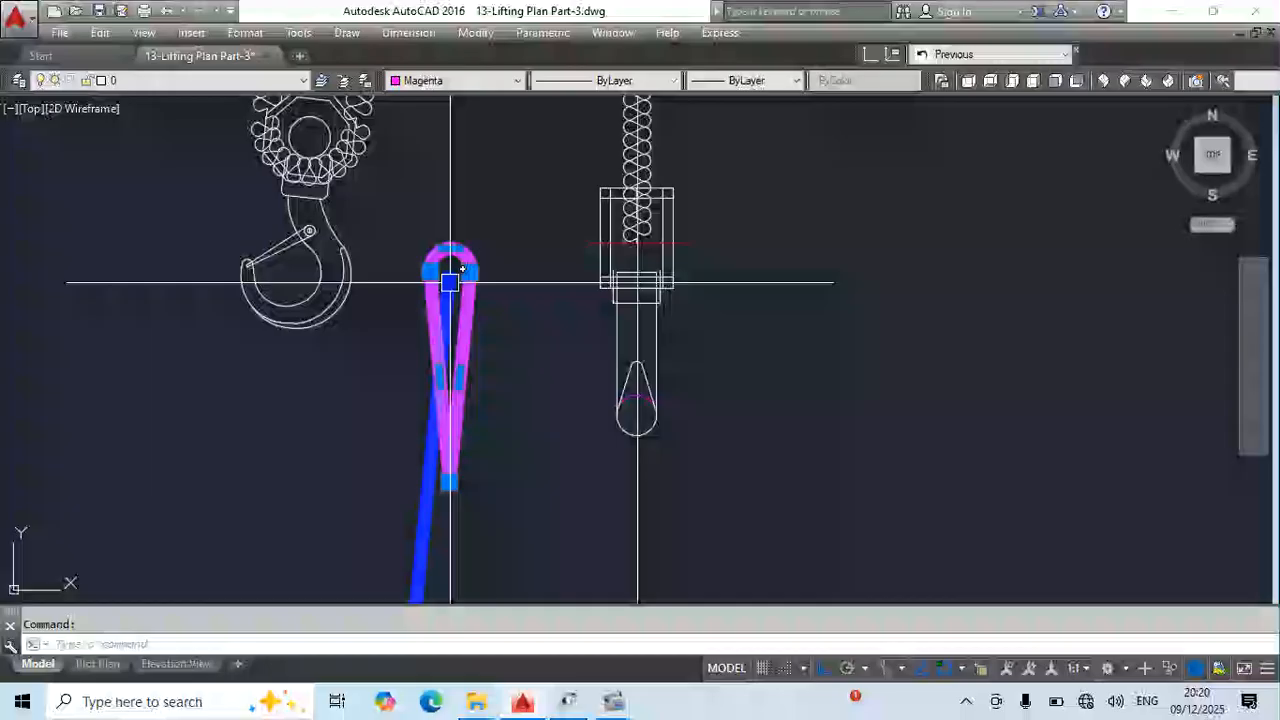
# - Rotate the magenta loop about its eye's centre to bring its tip onto the blue sling line, and shorten that line to the tip
pyautogui.moveTo(518, 343); pyautogui.dragTo(562, 381, button='middle')
pyautogui.write('ro')
pyautogui.press('Return')
pyautogui.click(494, 309)
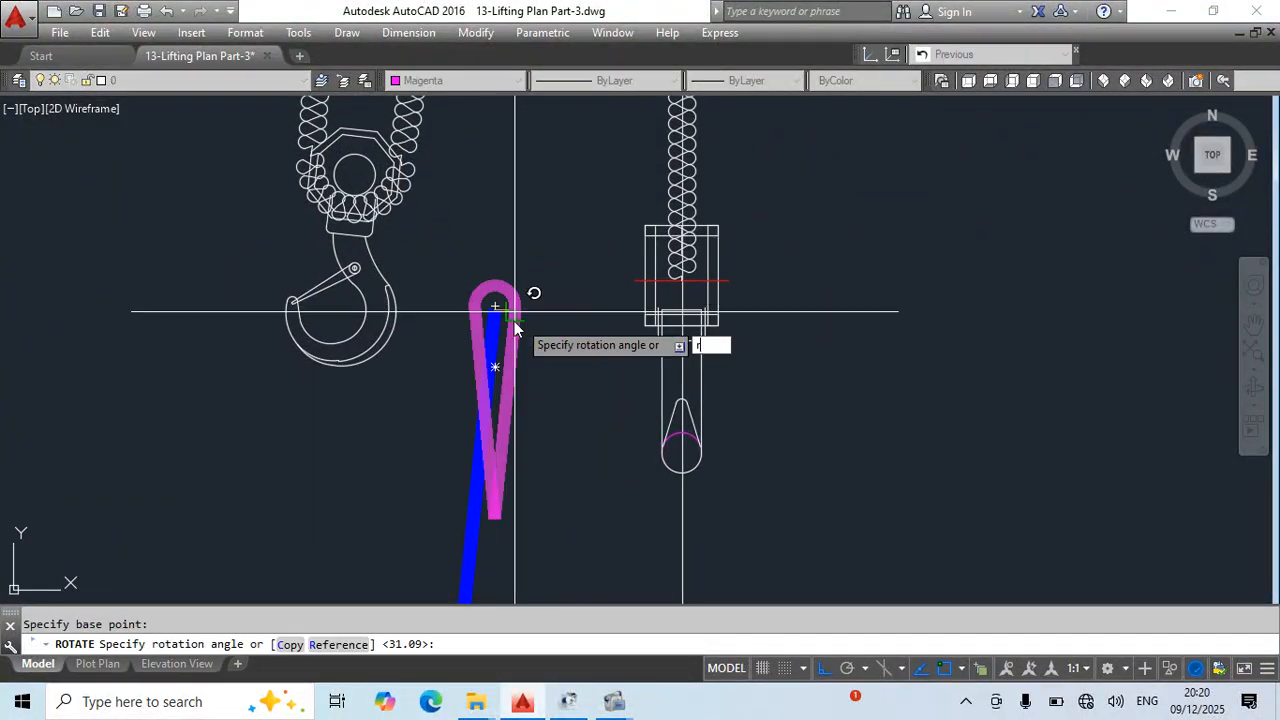
pyautogui.write('r')
pyautogui.press('Return')
pyautogui.click(494, 307)
pyautogui.click(495, 521)
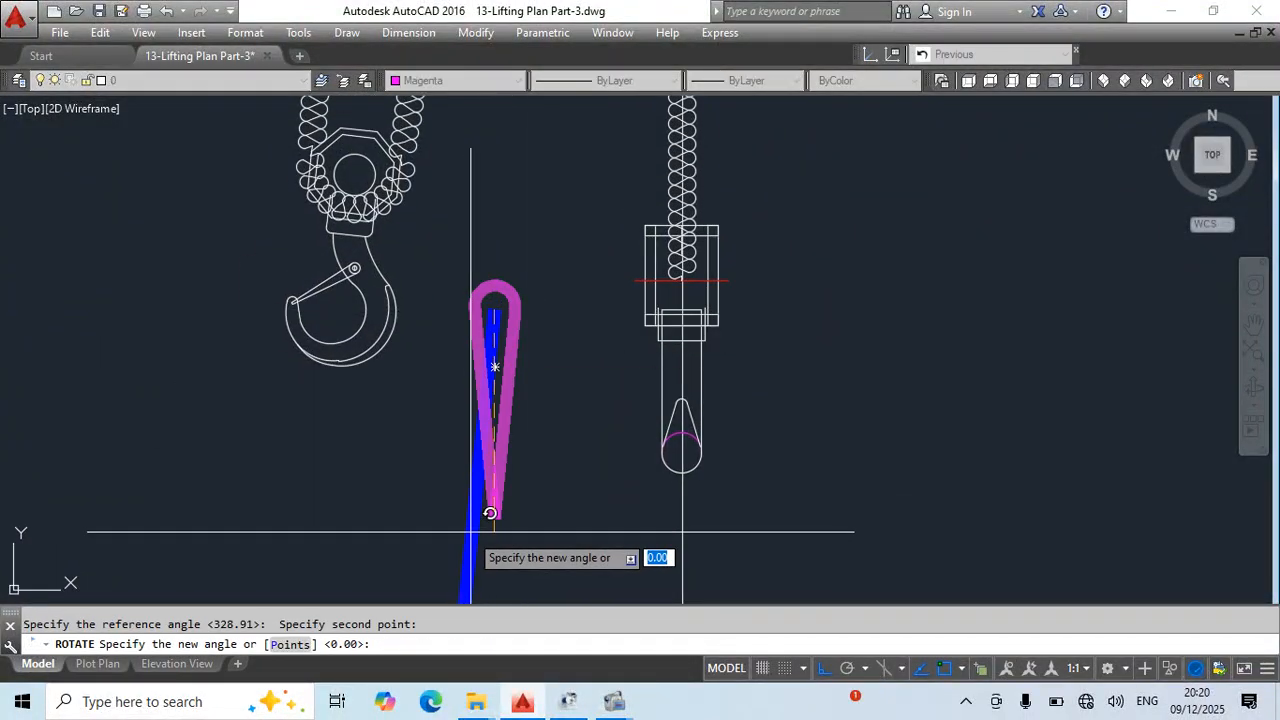
pyautogui.press('Escape')
pyautogui.click(494, 309)
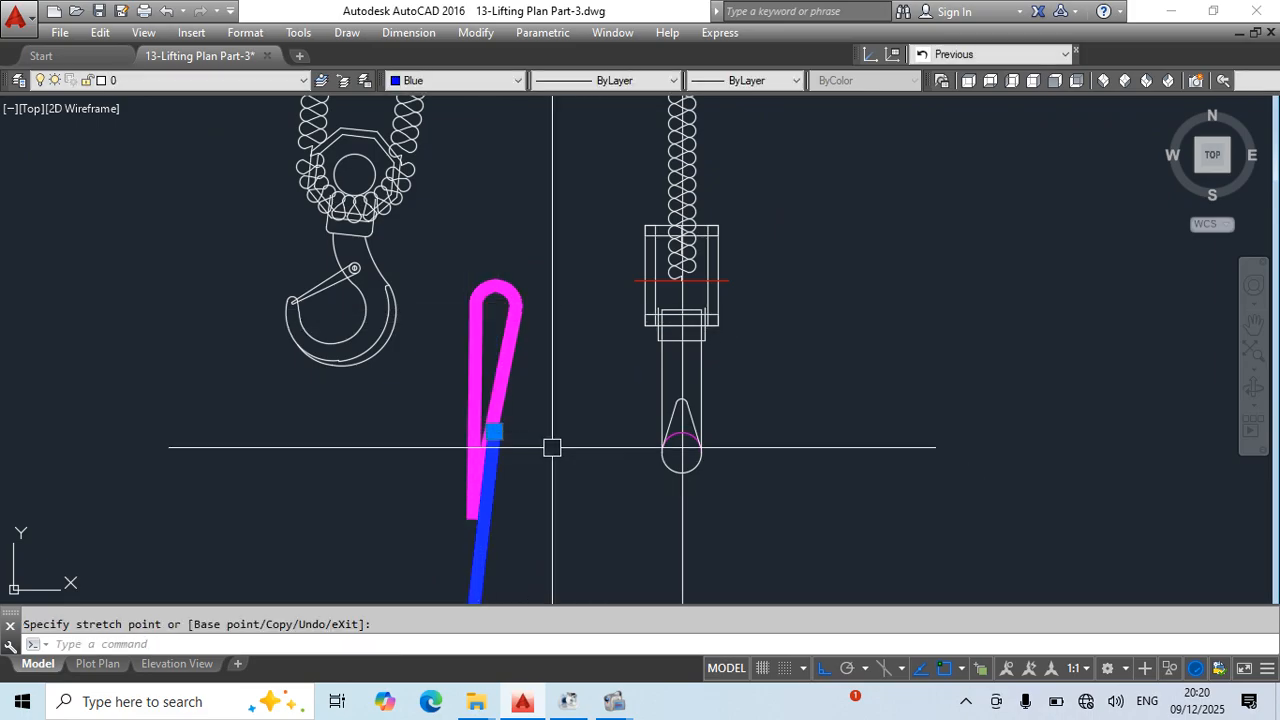
pyautogui.press('Escape')
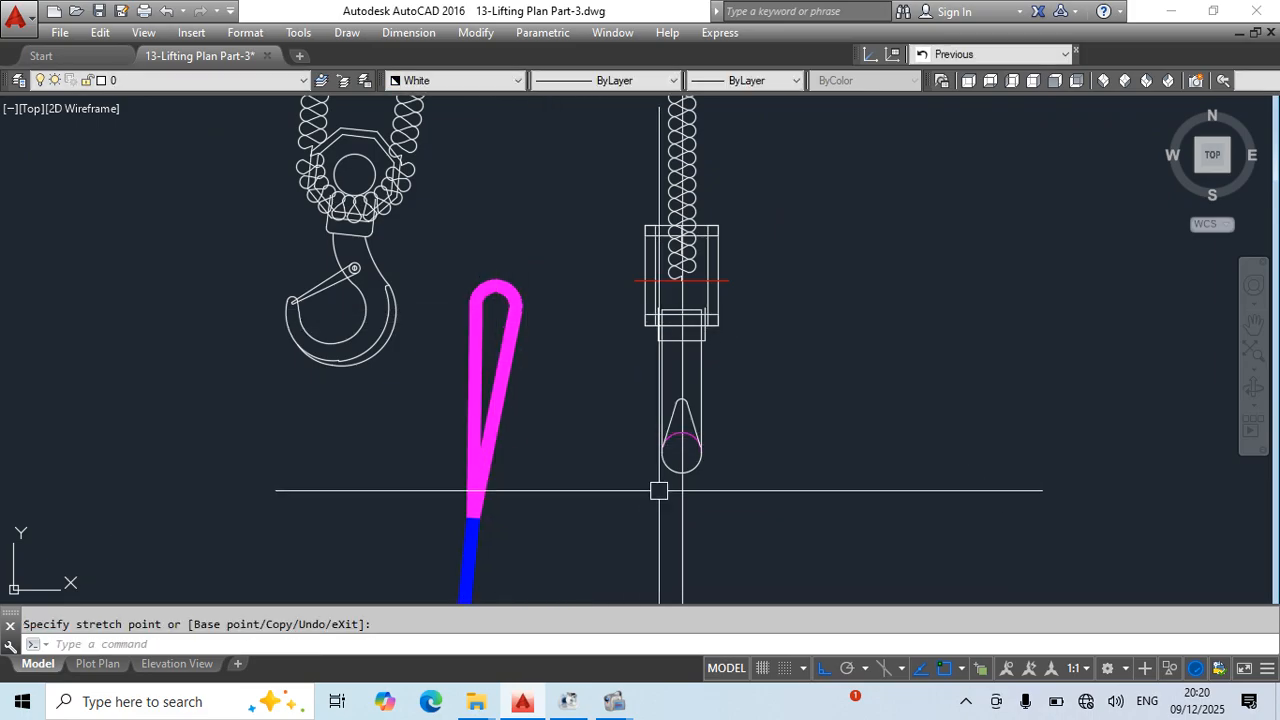
# - Move the edge-view chain block by its lower hook circle's centre onto the centre of the magenta loop's eye
pyautogui.click(682, 459)
pyautogui.write('m')
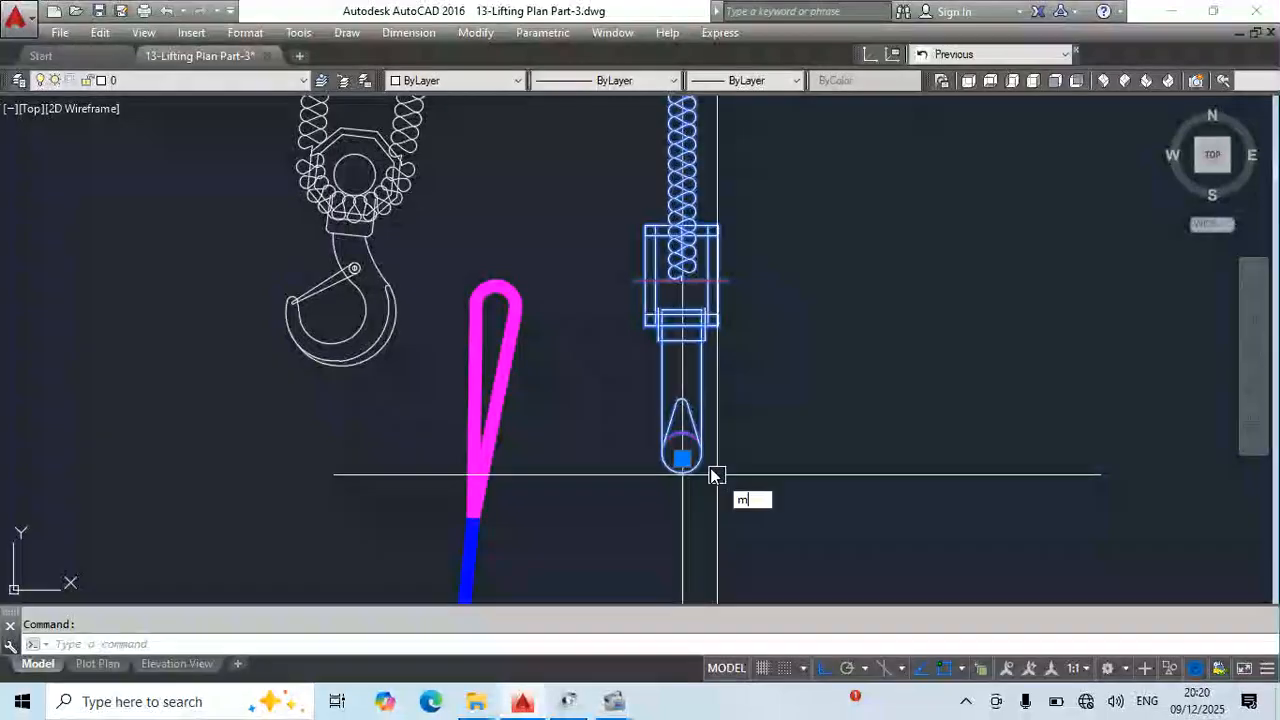
pyautogui.press('Return')
pyautogui.click(682, 457)
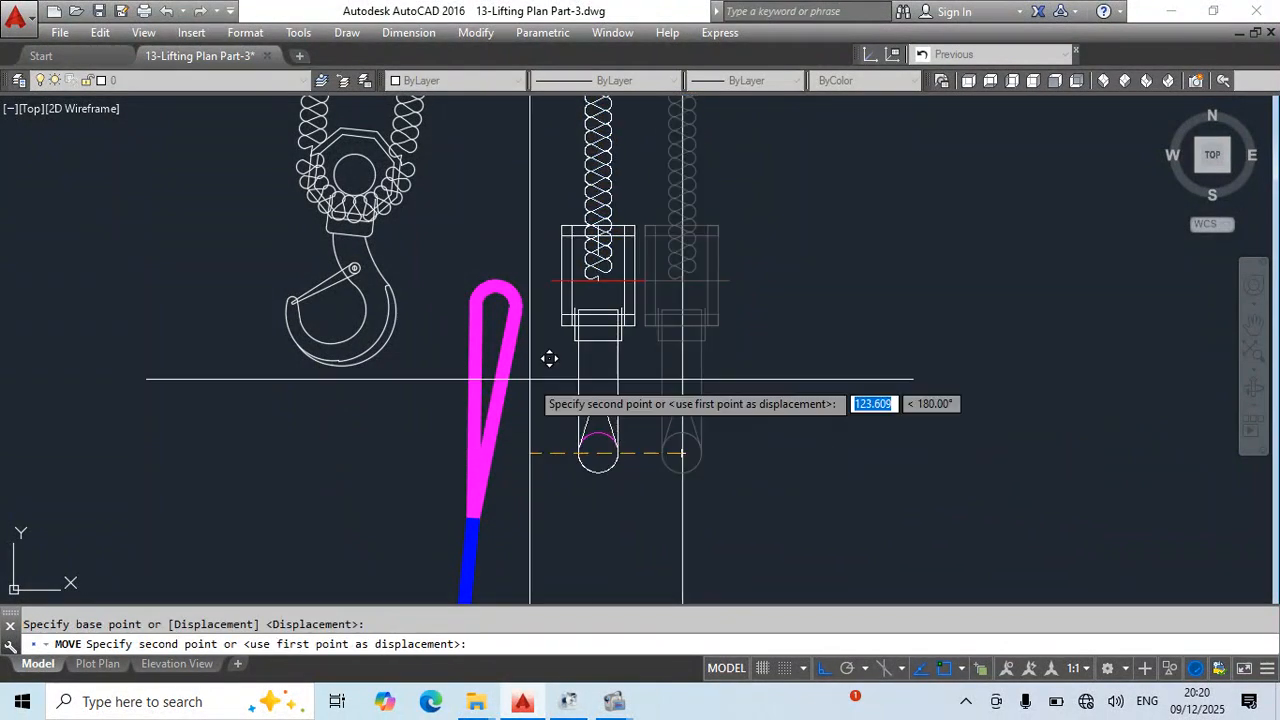
pyautogui.click(497, 313)
pyautogui.press('Escape')
pyautogui.scroll(-6, 580, 407)
pyautogui.moveTo(642, 408); pyautogui.dragTo(657, 465, button='middle')
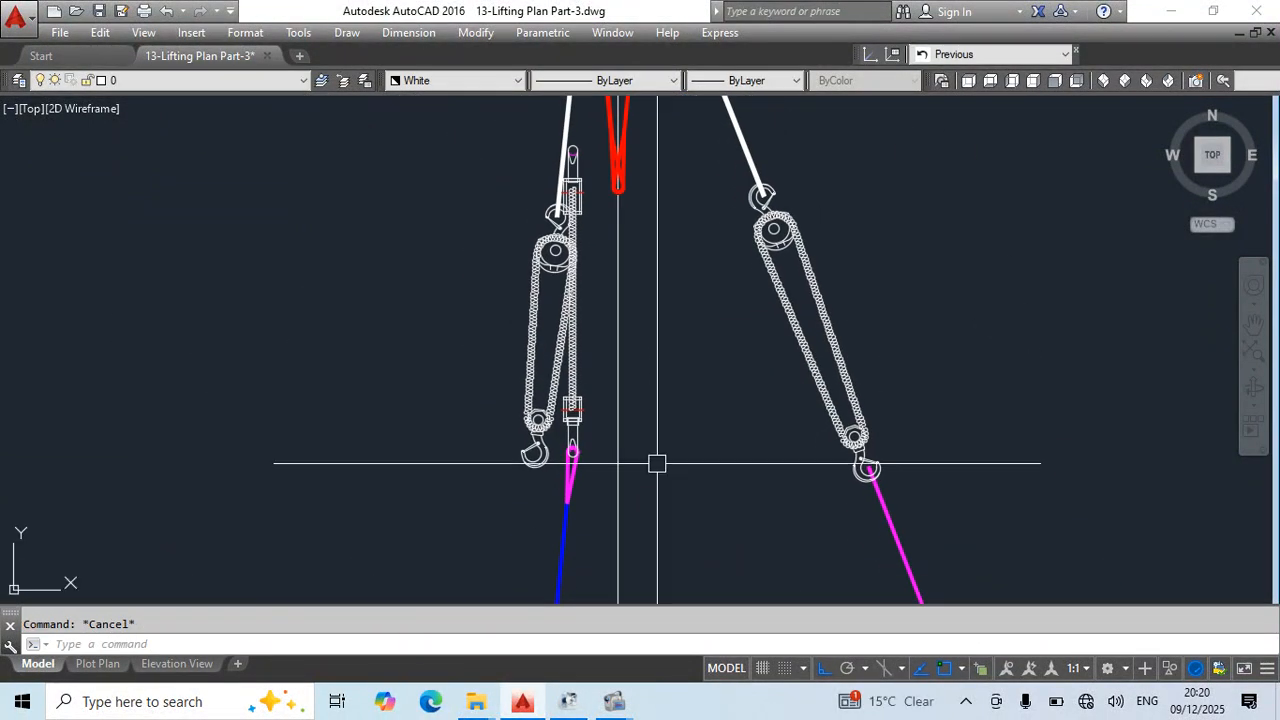
# - Stretch the blue sling's bend point down into the bow of the shackle on the spool
pyautogui.write('x')
pyautogui.press('Return')
pyautogui.moveTo(594, 523); pyautogui.dragTo(637, 231, button='middle')
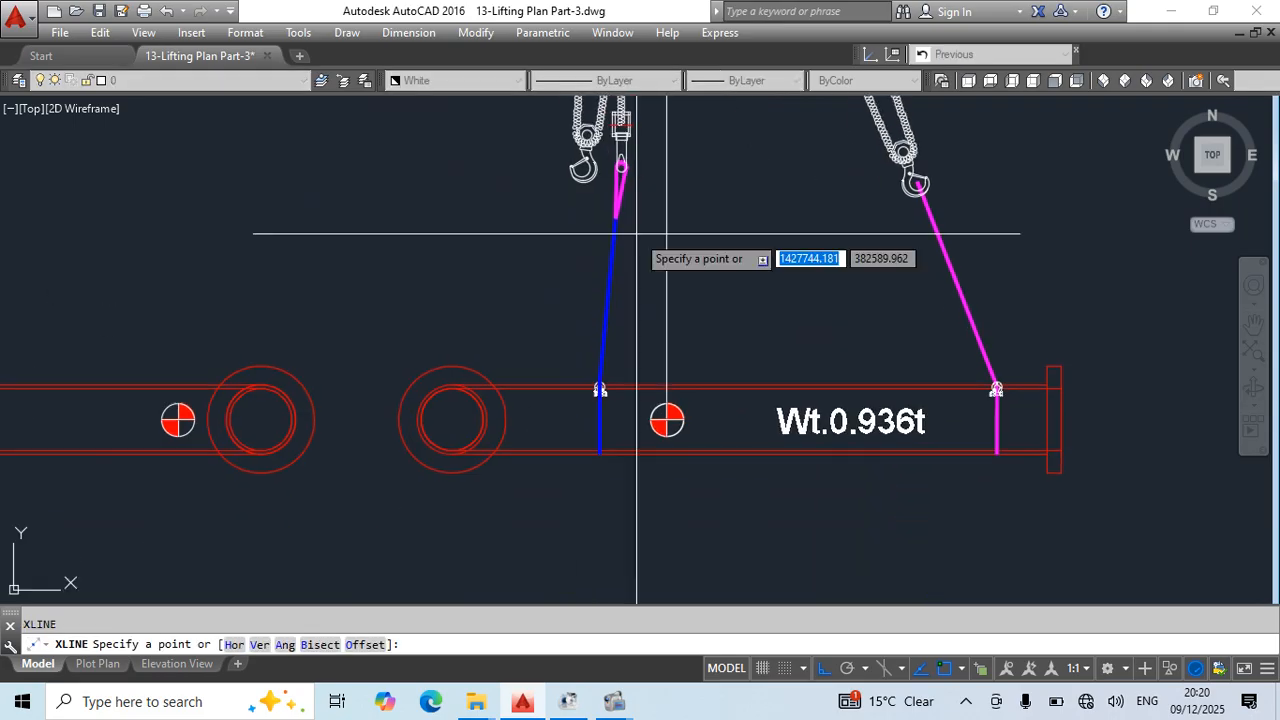
pyautogui.scroll(10, 613, 388)
pyautogui.click(479, 372)
pyautogui.press('Escape')
pyautogui.click(494, 289)
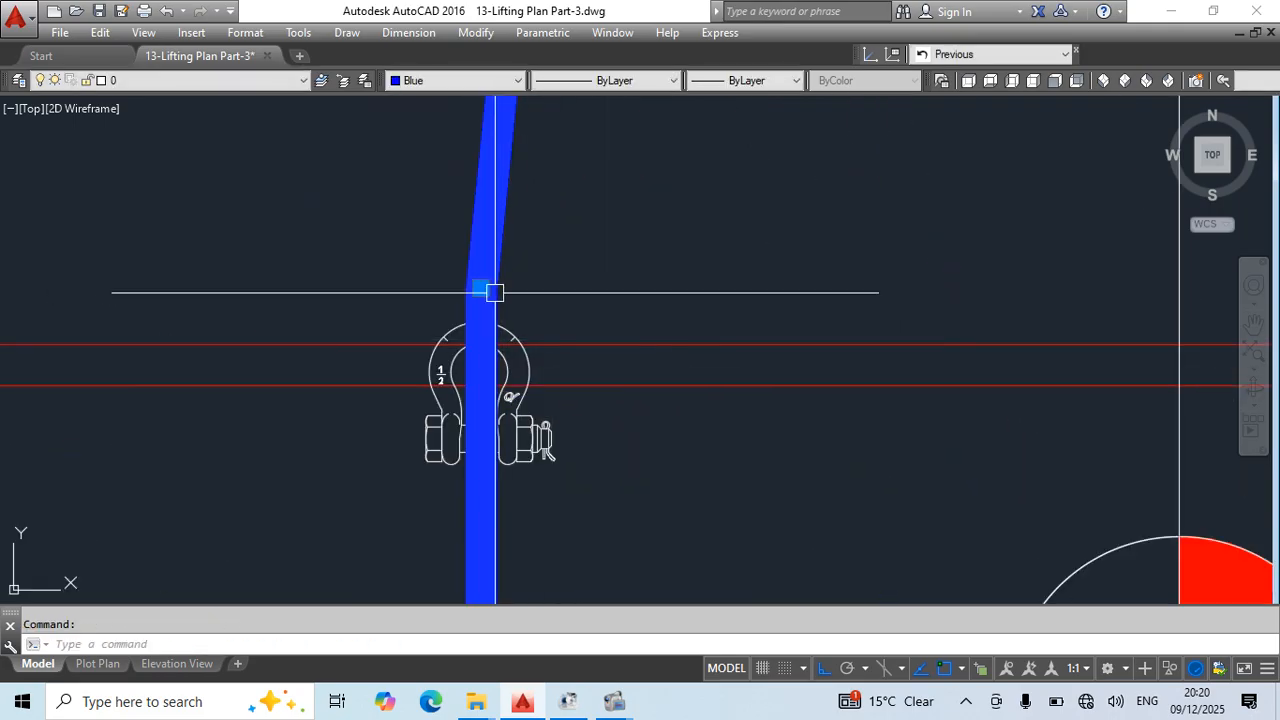
pyautogui.click(494, 289)
pyautogui.press('Escape')
# - Draw a slanted construction line from the blue sling's bend in the shackle through the crane hook's centre
pyautogui.write('x')
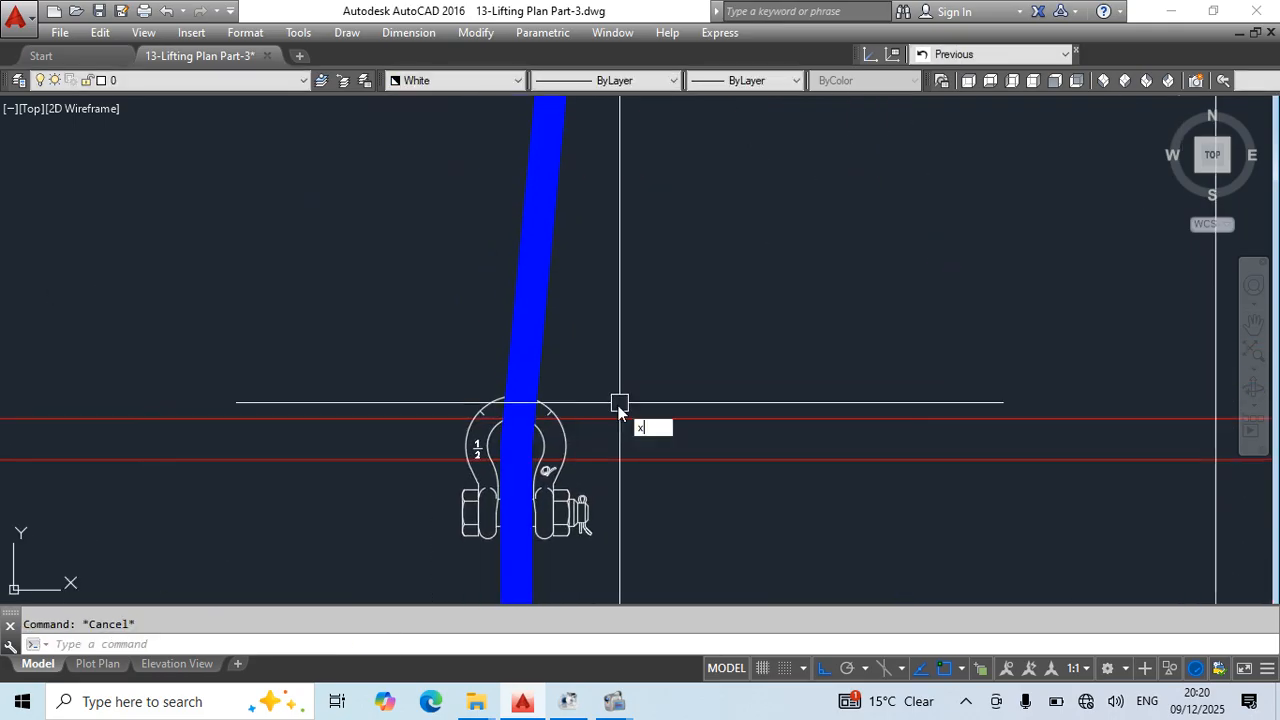
pyautogui.write('l')
pyautogui.press('Return')
pyautogui.click(514, 446)
pyautogui.scroll(-4, 690, 303)
pyautogui.moveTo(731, 140); pyautogui.dragTo(734, 597, button='middle')
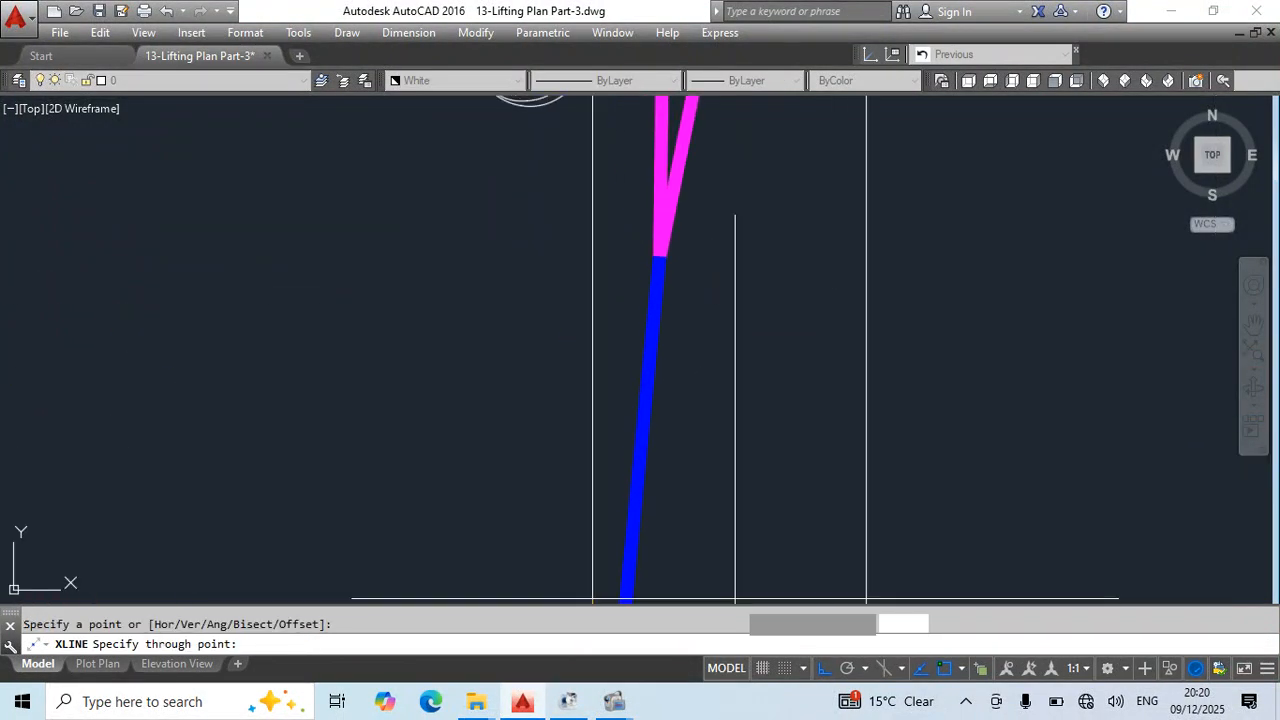
pyautogui.scroll(-6, 686, 290)
pyautogui.moveTo(690, 272); pyautogui.dragTo(684, 480, button='middle')
pyautogui.scroll(12, 720, 240)
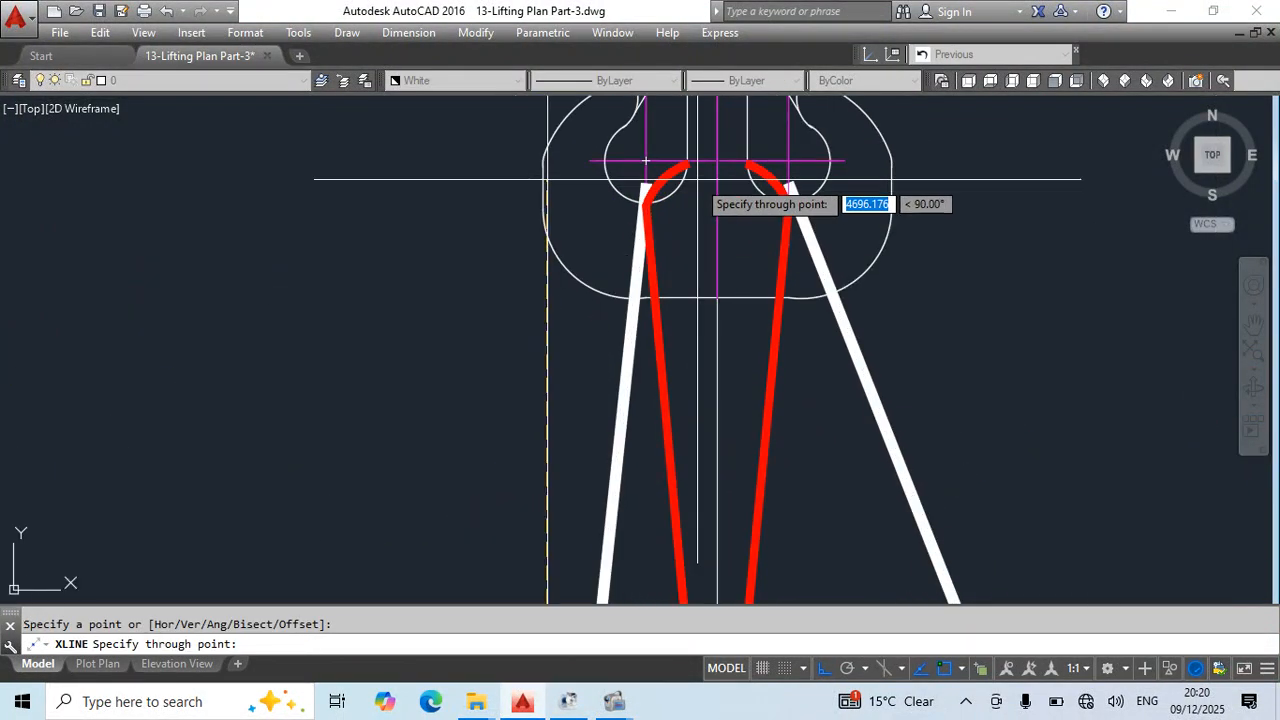
pyautogui.scroll(4, 740, 160)
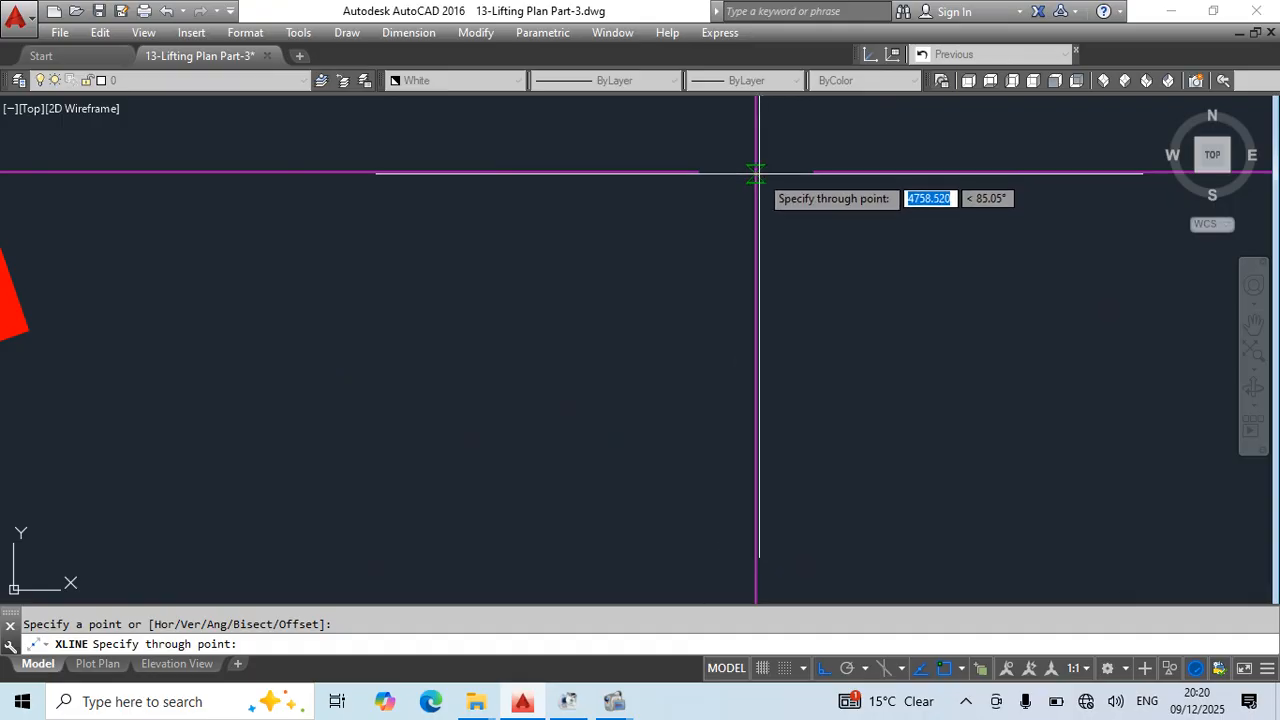
pyautogui.press('Escape')
# - Swing the edge-view chain block by its upper end grip to align it with the slanted construction line
pyautogui.scroll(-6, 697, 309)
pyautogui.moveTo(690, 323); pyautogui.dragTo(727, 227, button='middle')
pyautogui.press('Escape')
pyautogui.scroll(4, 613, 292)
pyautogui.click(599, 275)
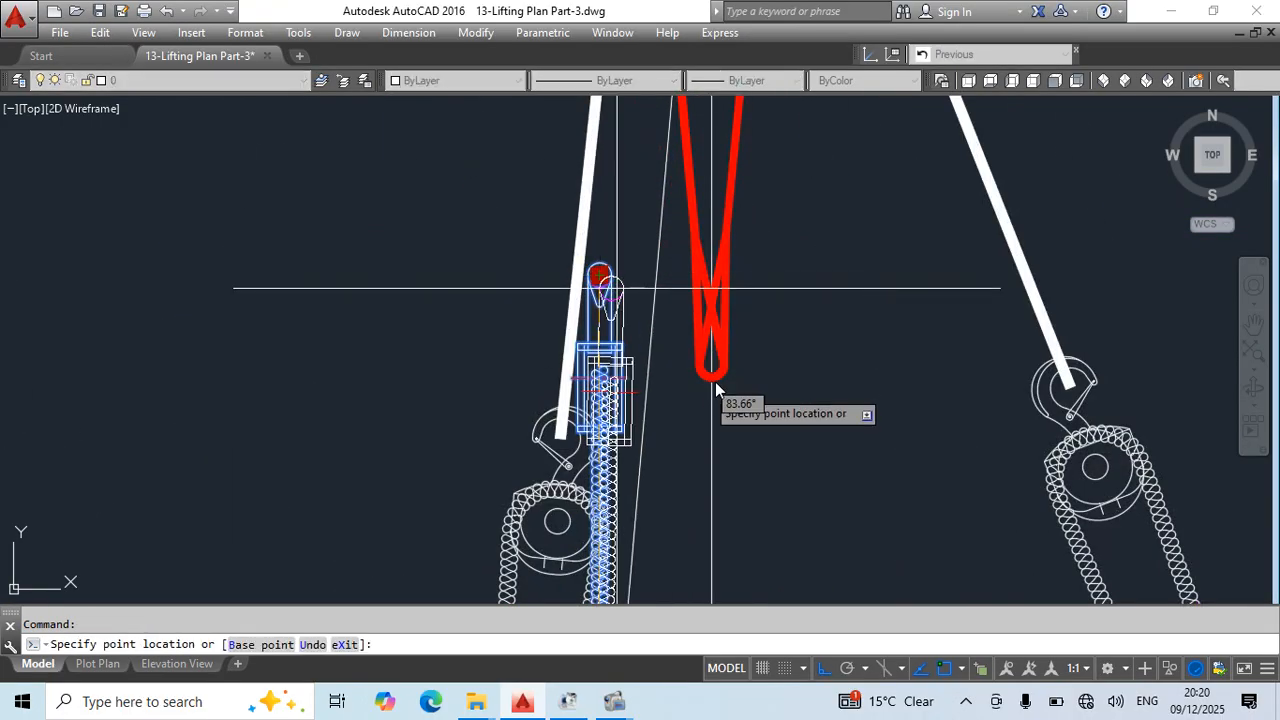
pyautogui.press('Escape')
pyautogui.scroll(-4, 706, 457)
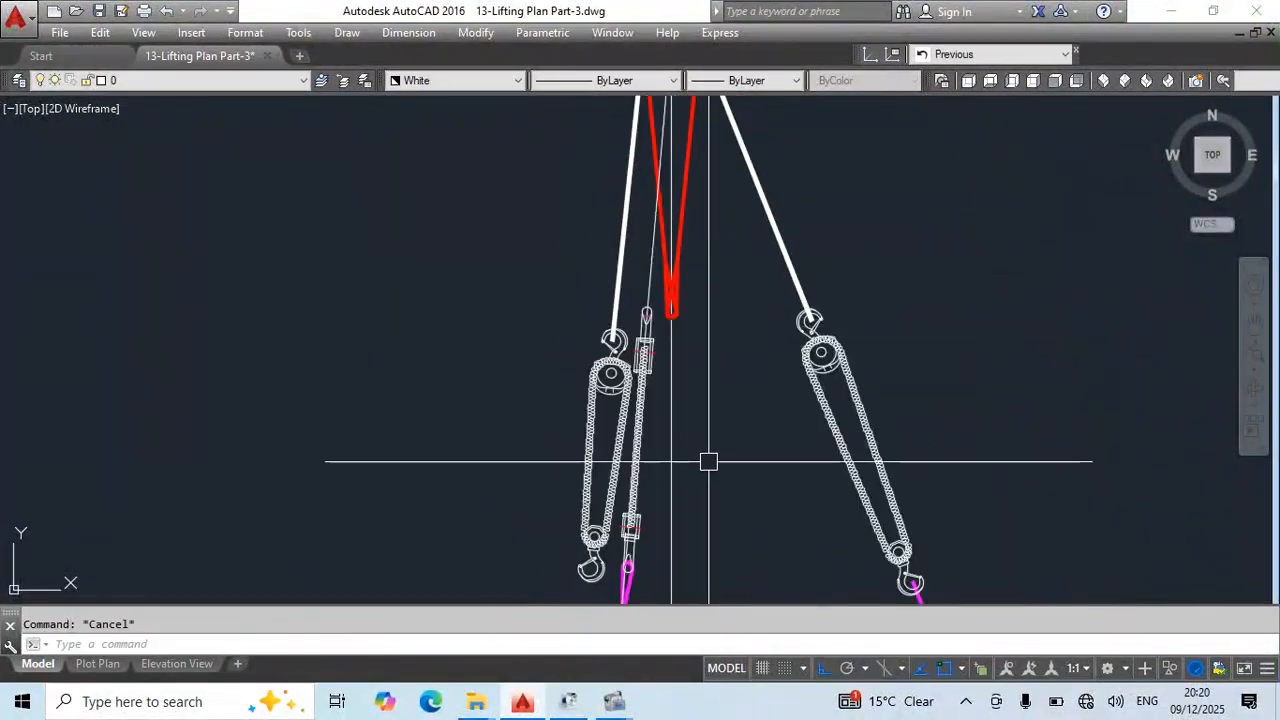
# - Move the edge-view chain block and magenta loop together horizontally, by the lower hook circle's centre, onto the slanted construction line
pyautogui.scroll(5, 650, 486)
pyautogui.scroll(2, 677, 441)
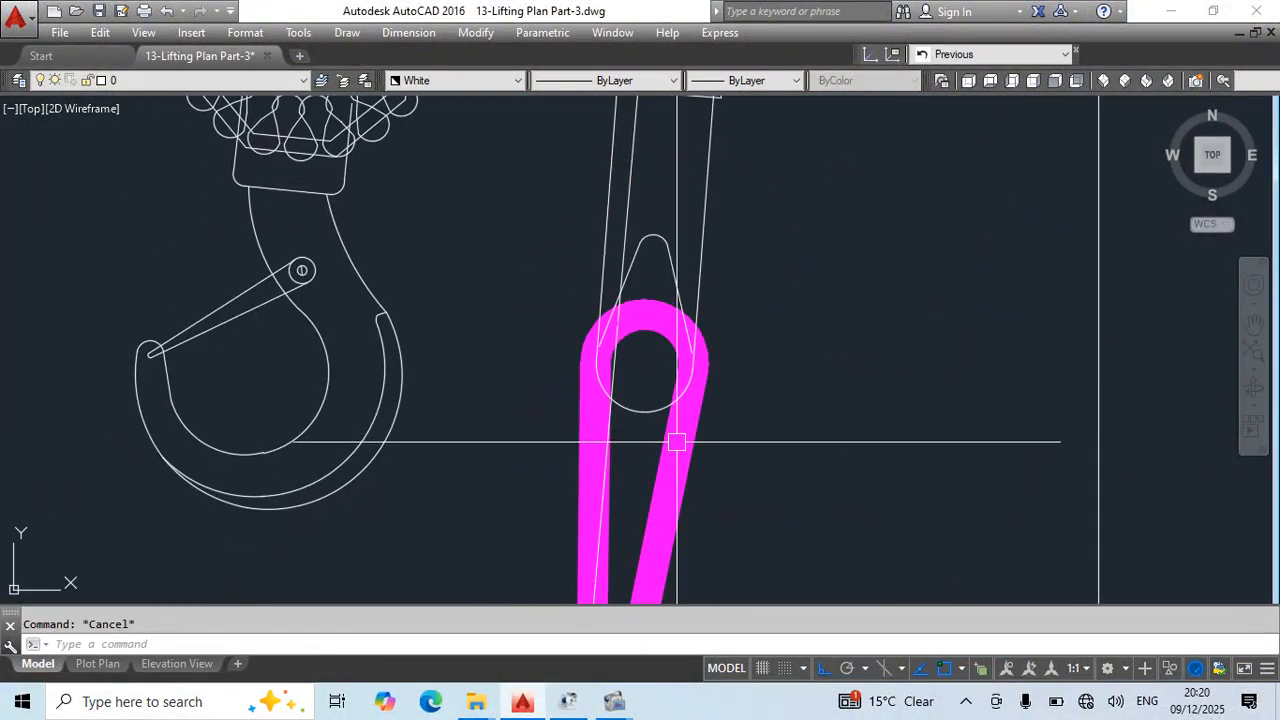
pyautogui.click(691, 379)
pyautogui.click(673, 459)
pyautogui.press('Escape')
pyautogui.click(722, 397)
pyautogui.click(674, 408)
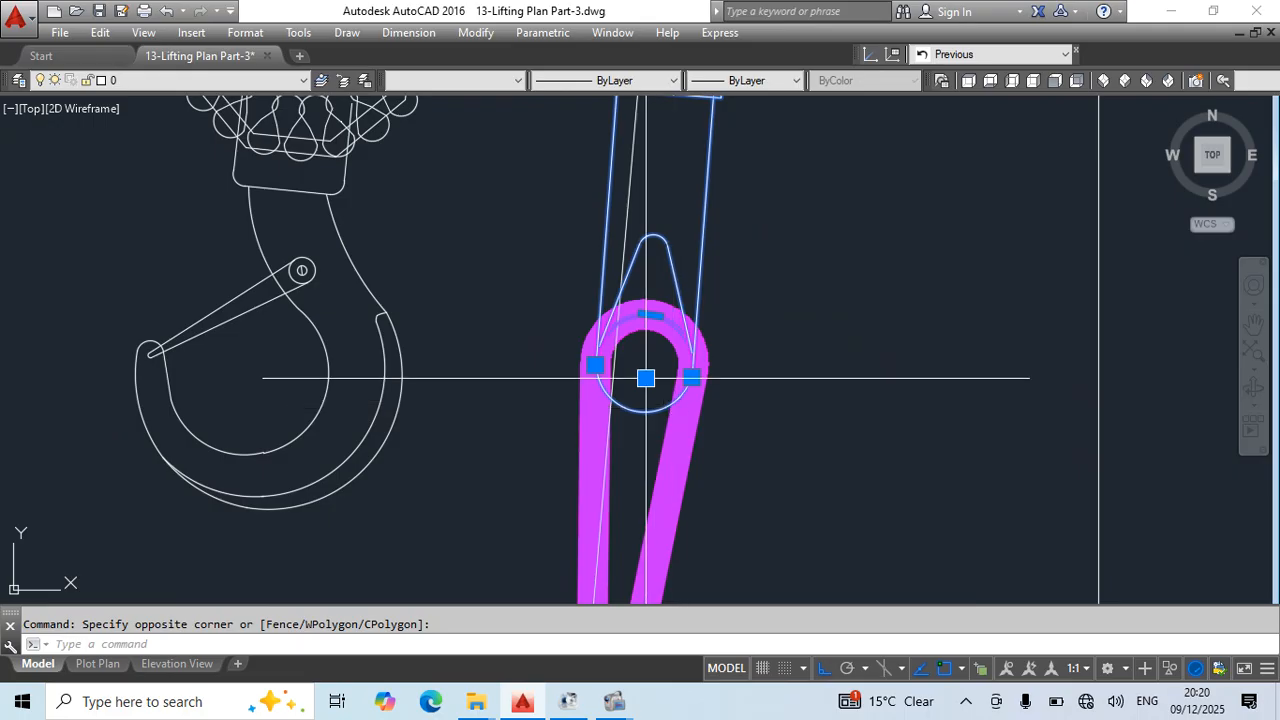
pyautogui.write('m')
pyautogui.press('Return')
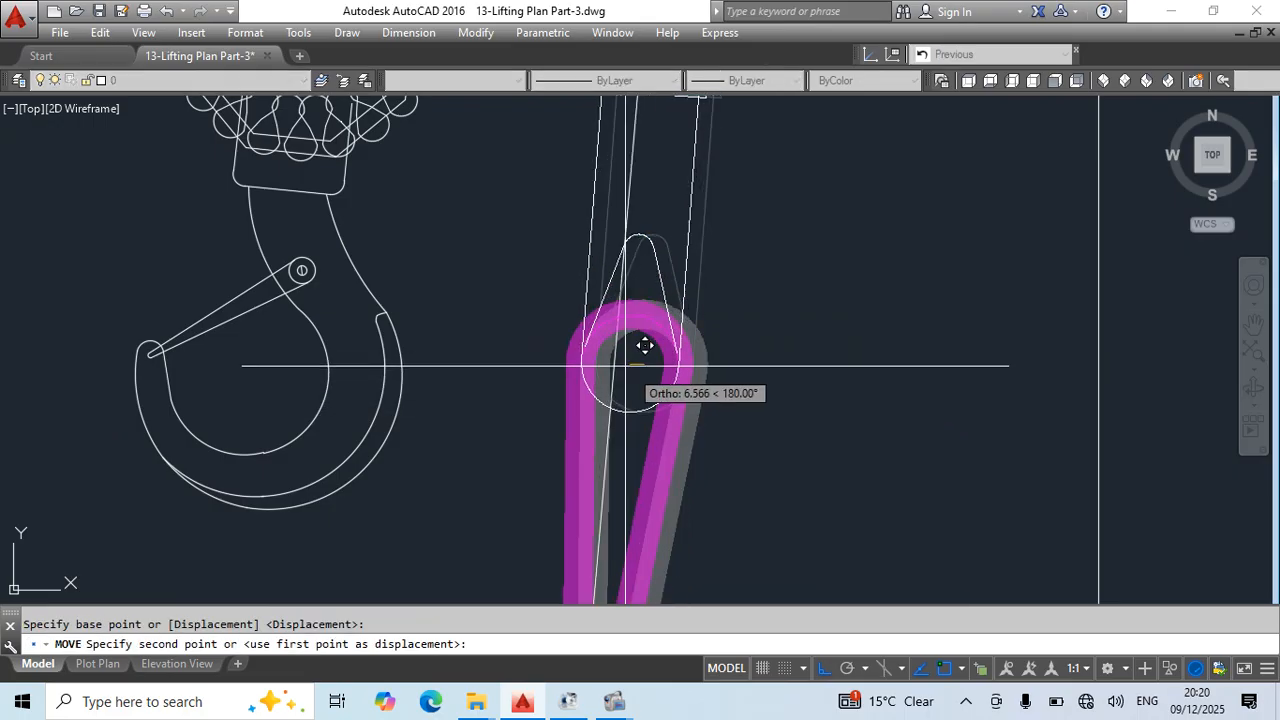
pyautogui.click(615, 361)
# - Stretch the blue sling's upper end to the magenta loop's tip and adjust the loop's tip to close the joint
pyautogui.scroll(-5, 614, 364)
pyautogui.scroll(6, 665, 466)
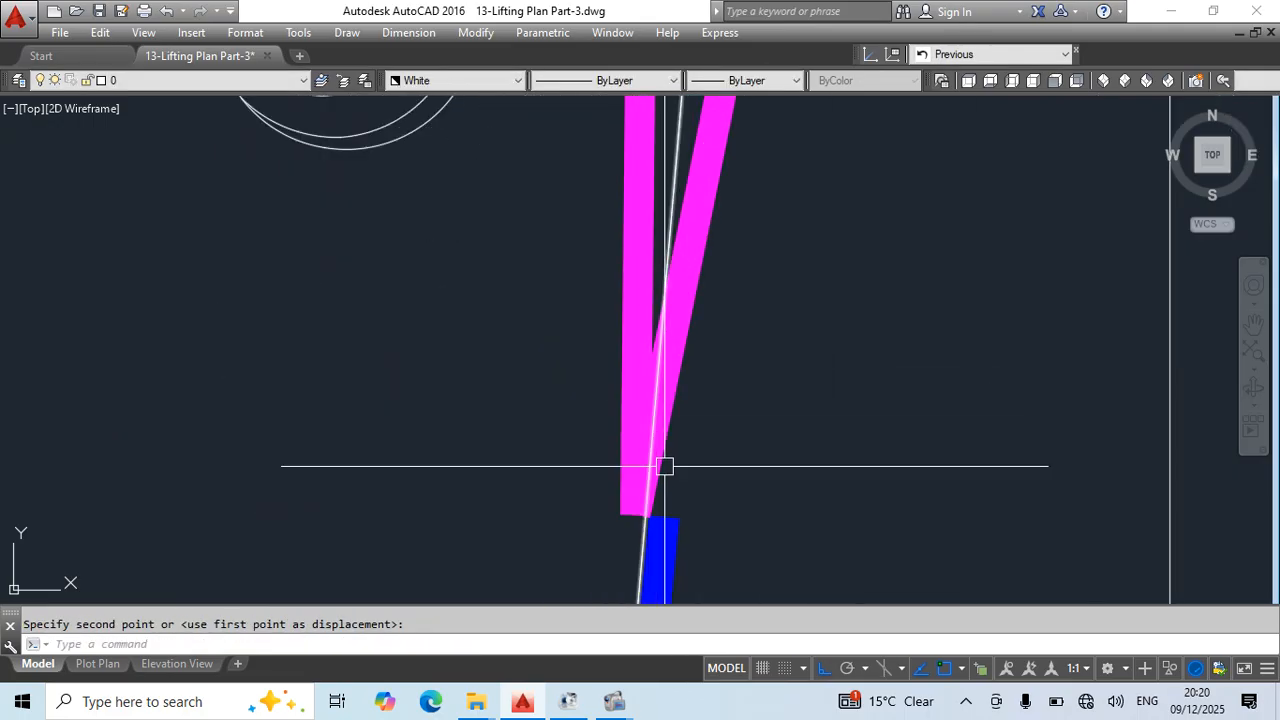
pyautogui.click(665, 517)
pyautogui.click(647, 527)
pyautogui.press('Escape')
pyautogui.scroll(5, 646, 494)
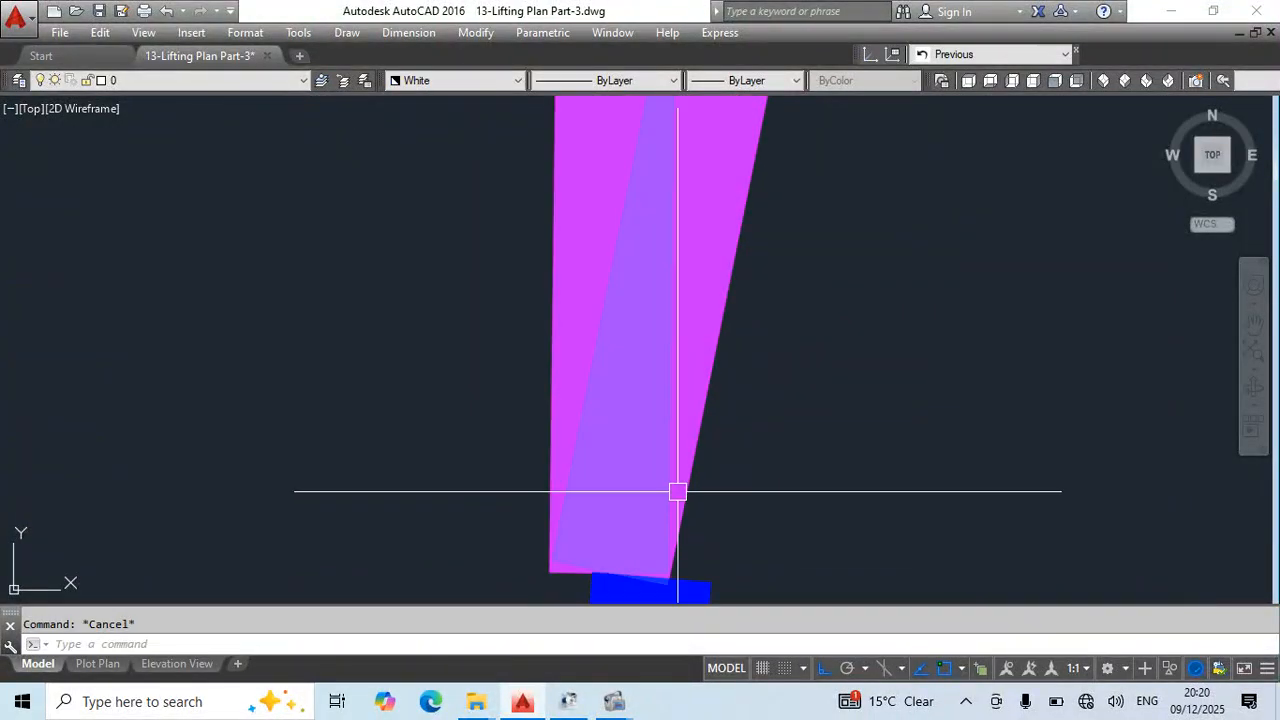
pyautogui.click(680, 491)
pyautogui.moveTo(666, 571); pyautogui.dragTo(629, 374, button='middle')
pyautogui.click(573, 381)
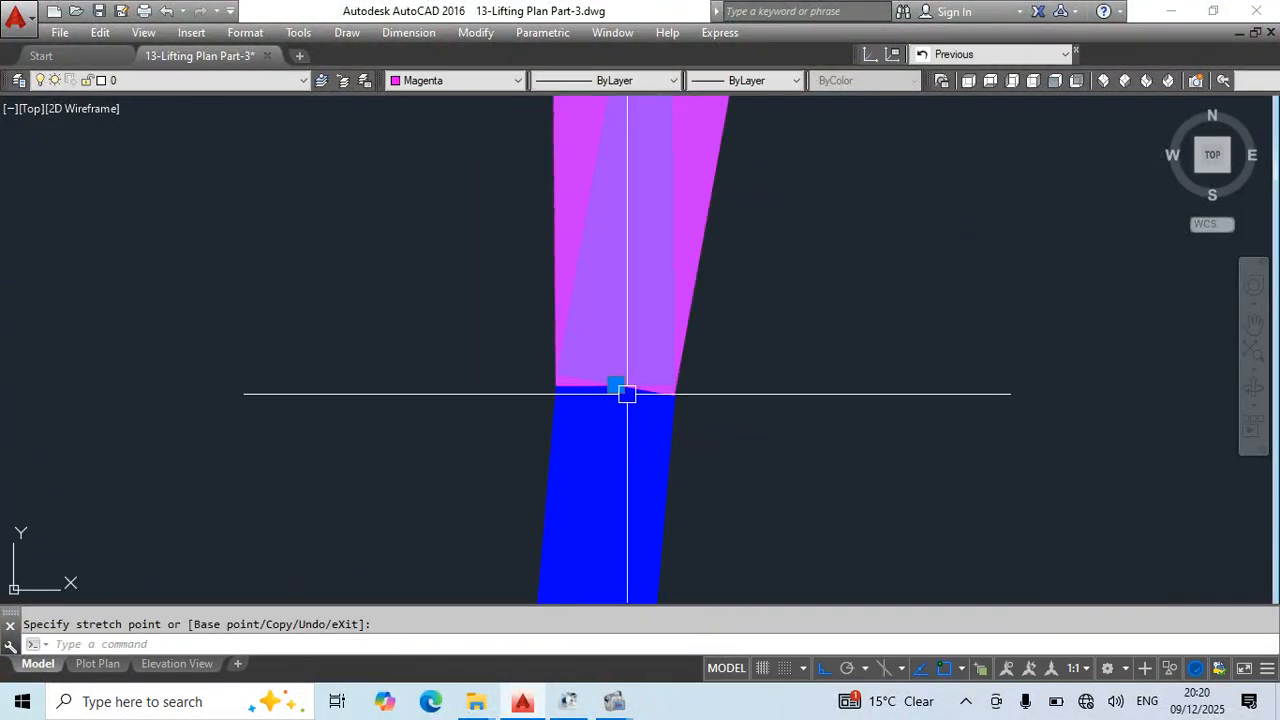
pyautogui.click(618, 386)
pyautogui.press('Escape')
# - Reposition the edge-view chain block's upper end grip so the upper hook circle is centred on the slanted construction line
pyautogui.scroll(-5, 749, 309)
pyautogui.moveTo(739, 267); pyautogui.dragTo(745, 599, button='middle')
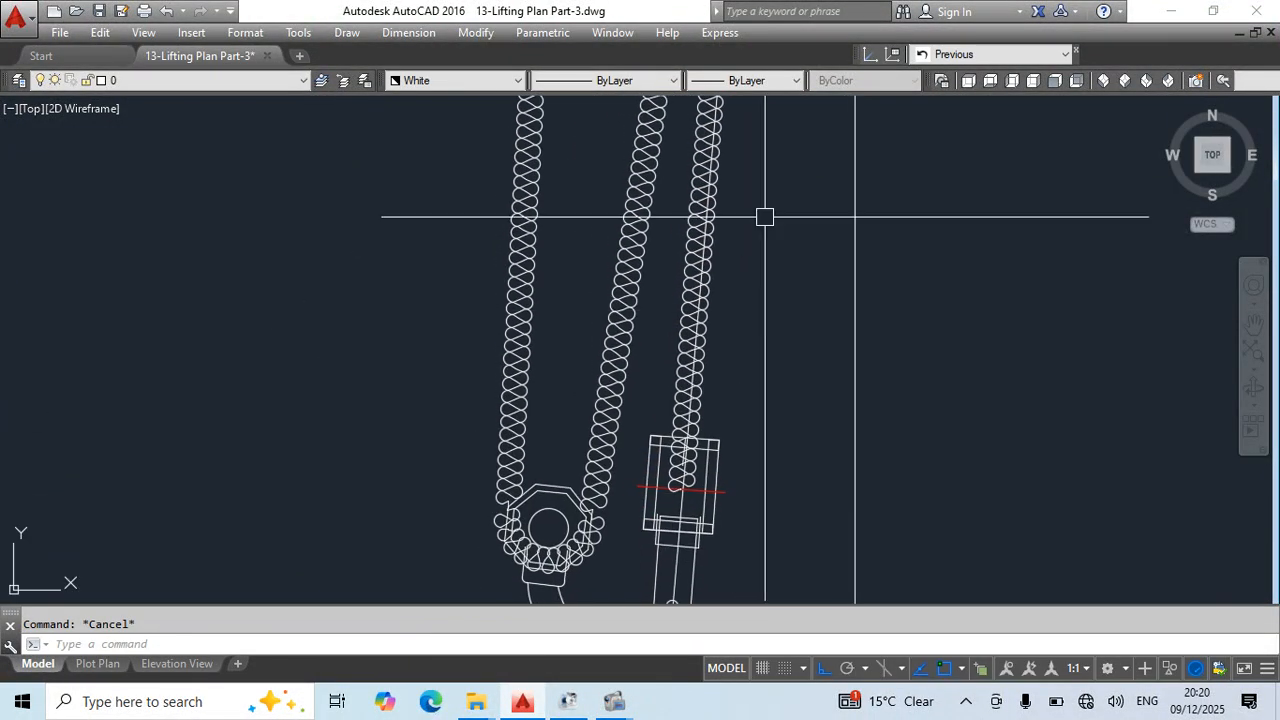
pyautogui.moveTo(763, 214); pyautogui.dragTo(749, 590, button='middle')
pyautogui.moveTo(757, 280); pyautogui.dragTo(751, 584, button='middle')
pyautogui.scroll(4, 735, 300)
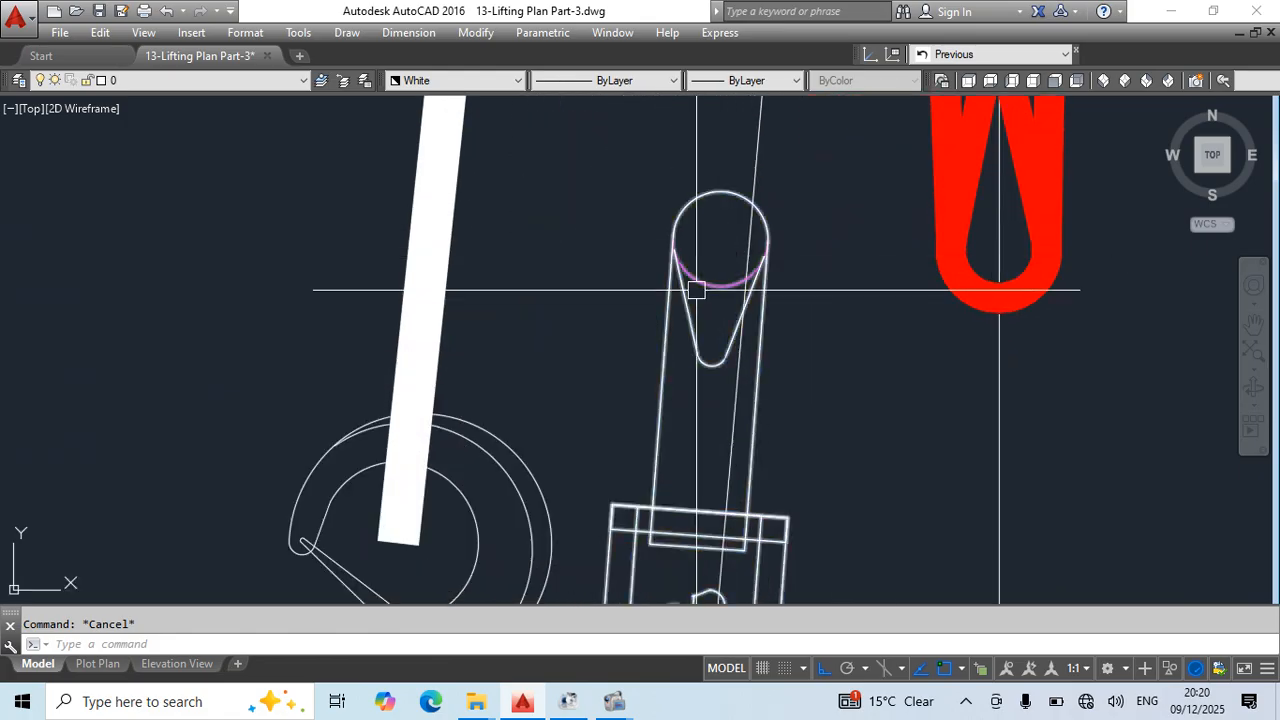
pyautogui.click(730, 246)
pyautogui.click(749, 239)
pyautogui.press('Escape')
# - Move the two crossed red sling loops by their eye onto the edge-view chain block's upper hook circle
pyautogui.moveTo(953, 242); pyautogui.dragTo(811, 355, button='middle')
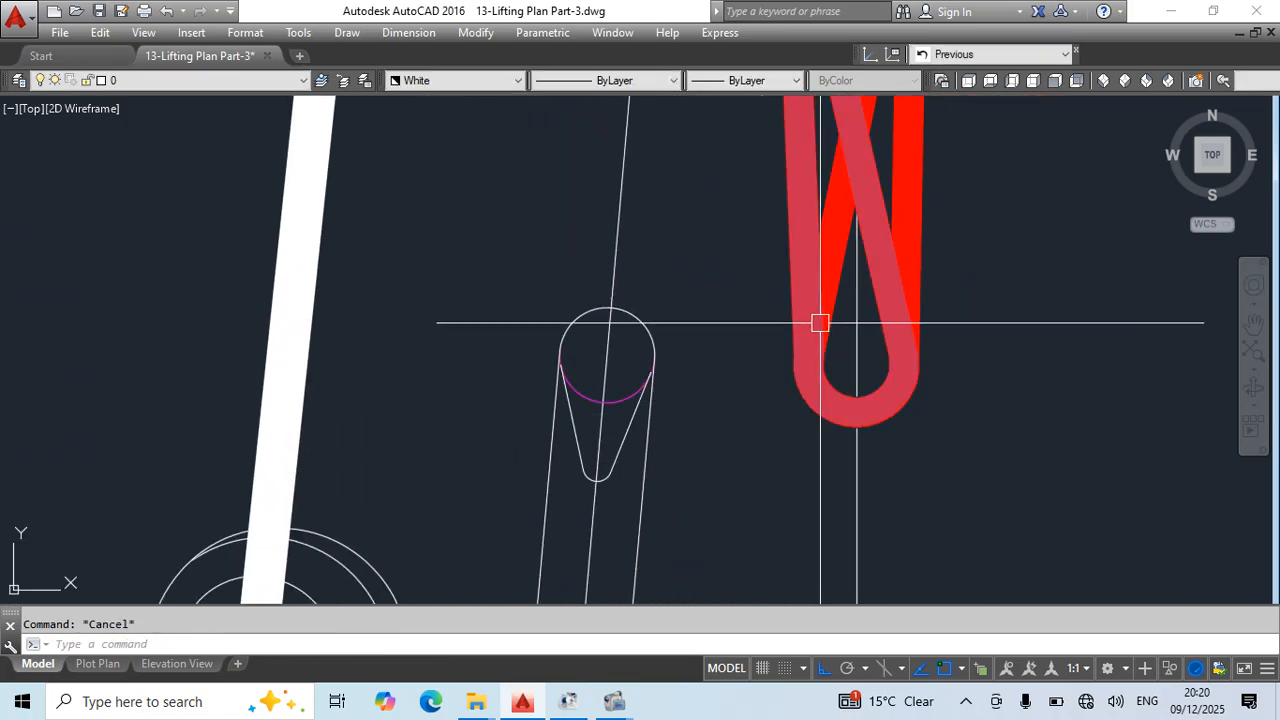
pyautogui.scroll(-4, 820, 322)
pyautogui.moveTo(889, 342); pyautogui.dragTo(854, 408, button='middle')
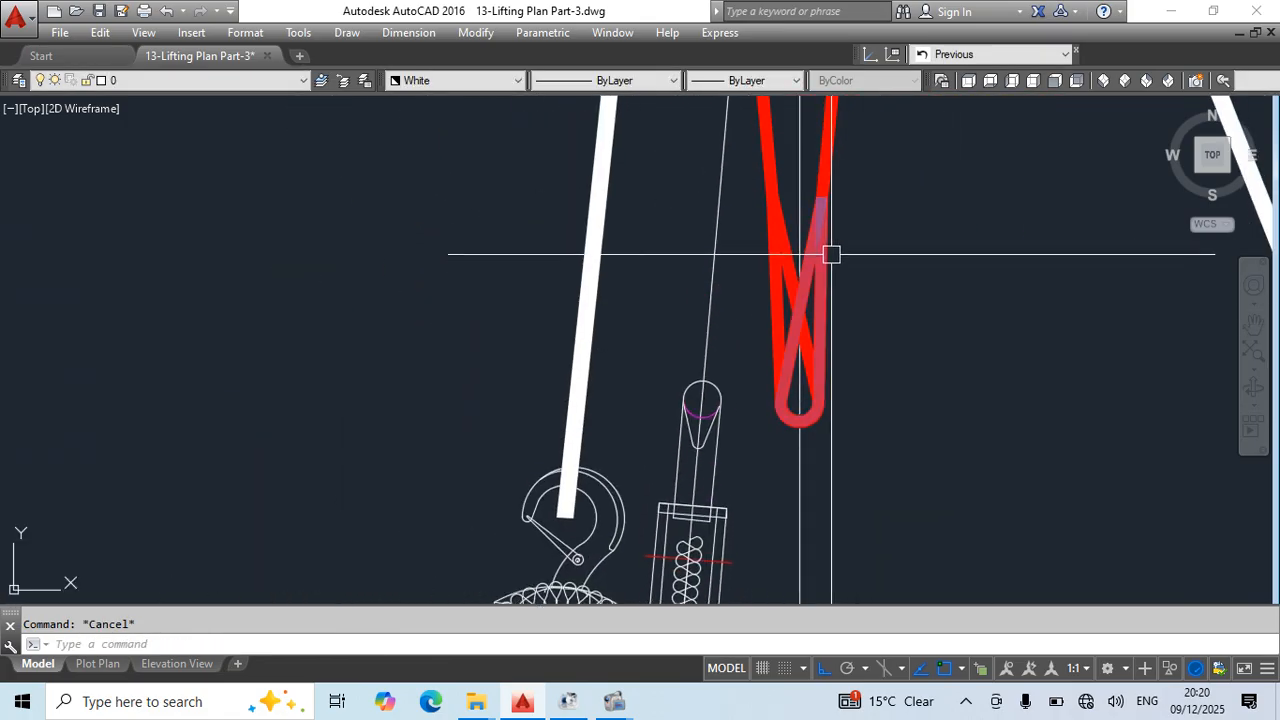
pyautogui.write('m')
pyautogui.press('Return')
pyautogui.click(798, 421)
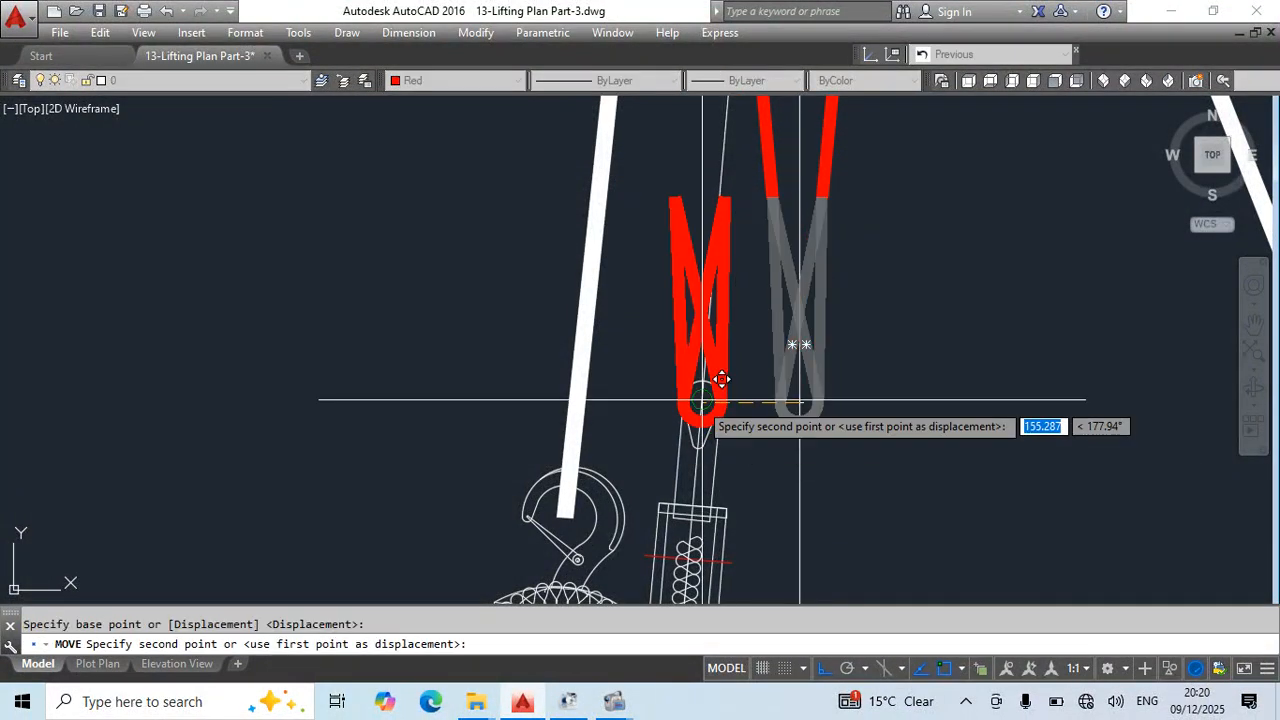
pyautogui.click(701, 422)
pyautogui.press('Escape')
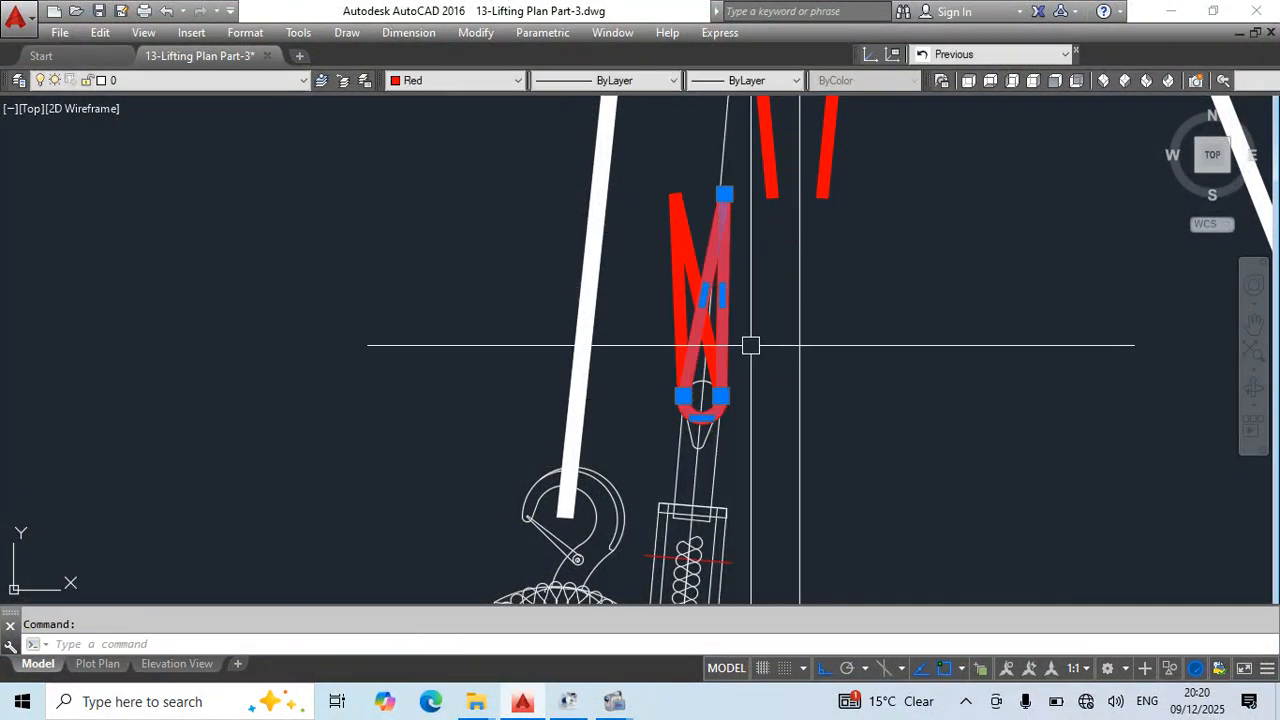
# - Rotate the right-leaning red loop by reference about its eye's centre, aiming its tip at the right red sling's crane hook end
pyautogui.press('Return')
pyautogui.scroll(4, 715, 374)
pyautogui.click(675, 414)
pyautogui.write('r')
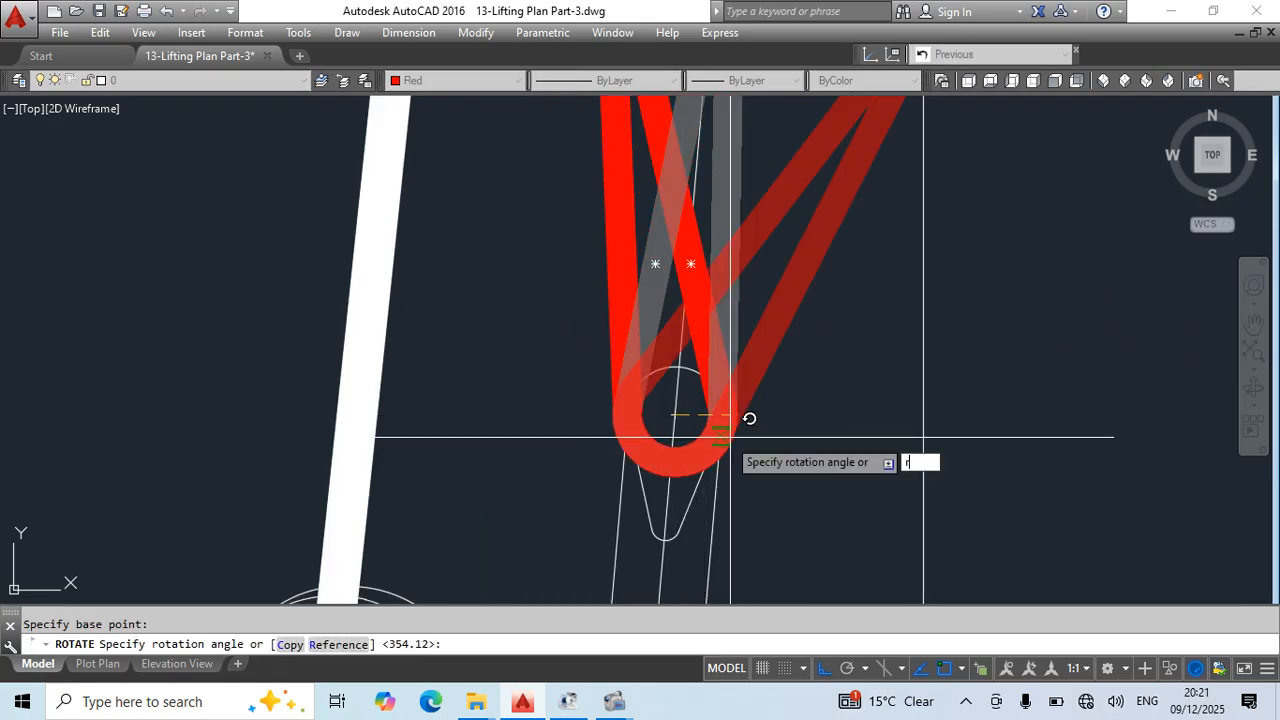
pyautogui.press('Return')
pyautogui.click(675, 416)
pyautogui.scroll(-6, 726, 298)
pyautogui.moveTo(730, 291); pyautogui.dragTo(713, 437, button='middle')
pyautogui.scroll(2, 714, 360)
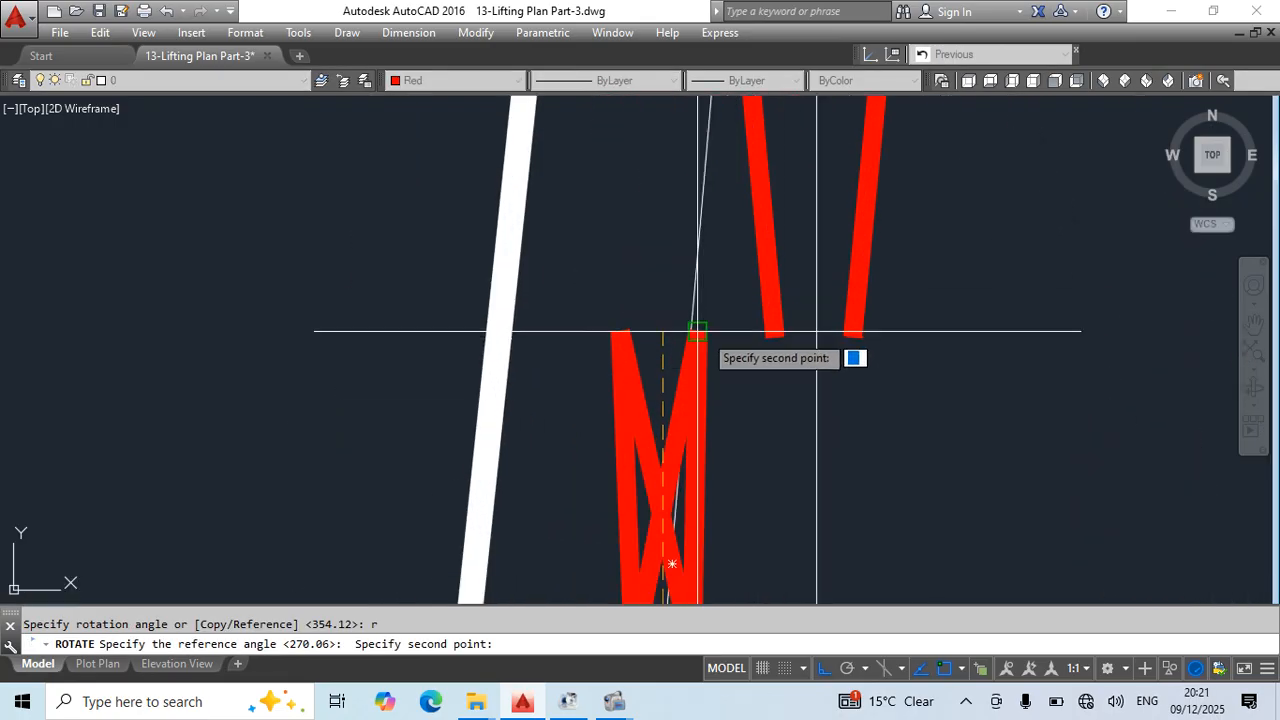
pyautogui.click(694, 357)
pyautogui.click(822, 668)
pyautogui.scroll(-3, 783, 483)
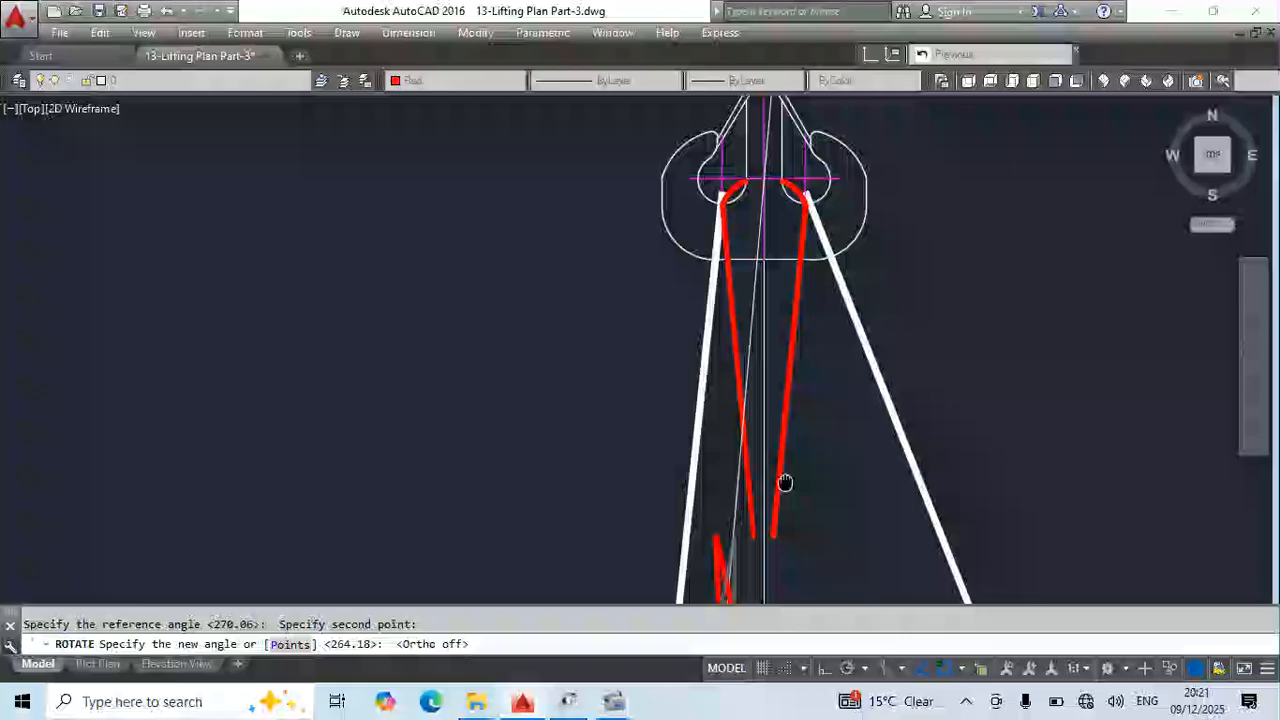
pyautogui.scroll(3, 805, 250)
pyautogui.press('Escape')
# - Stretch the right red sling's lower end onto the tip of the right-leaning red loop
pyautogui.scroll(-3, 800, 330)
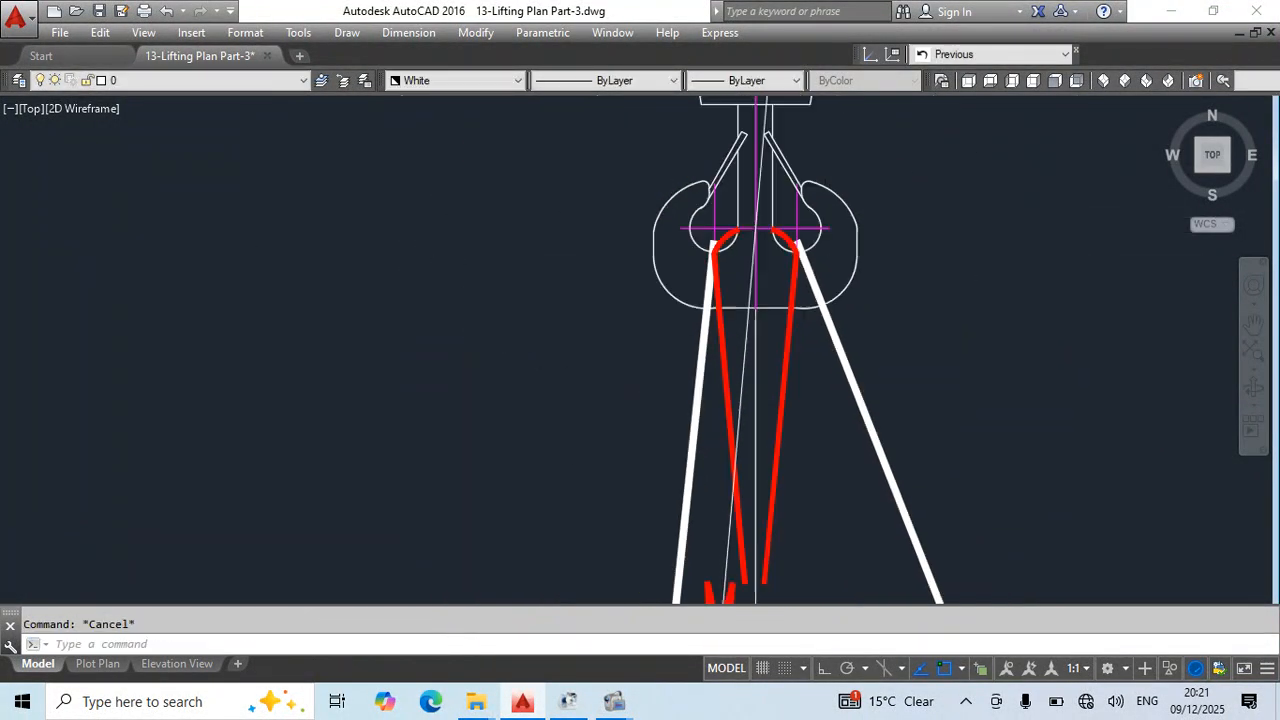
pyautogui.scroll(3, 749, 382)
pyautogui.click(754, 396)
pyautogui.scroll(4, 754, 394)
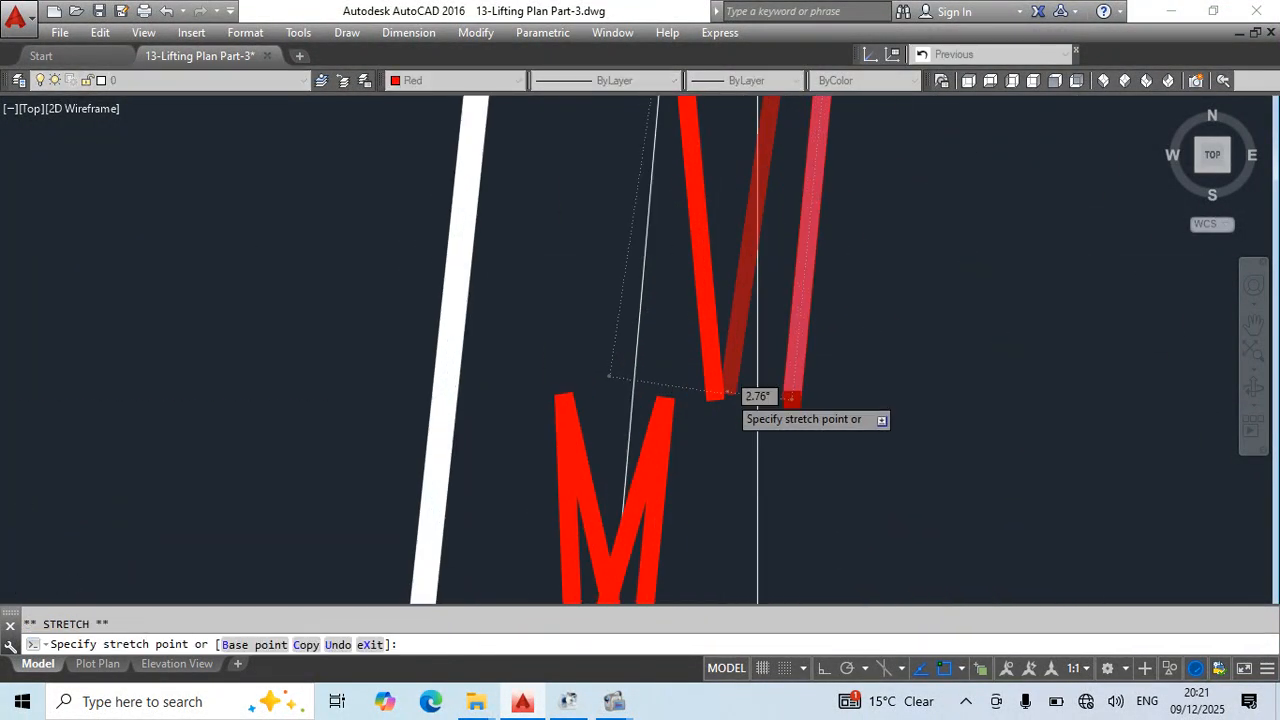
pyautogui.press('Escape')
# - Rotate the left-leaning red loop by reference about its eye's centre, aiming its tip at the left red sling's crane hook end
pyautogui.click(470, 411)
pyautogui.moveTo(515, 448); pyautogui.dragTo(670, 306, button='middle')
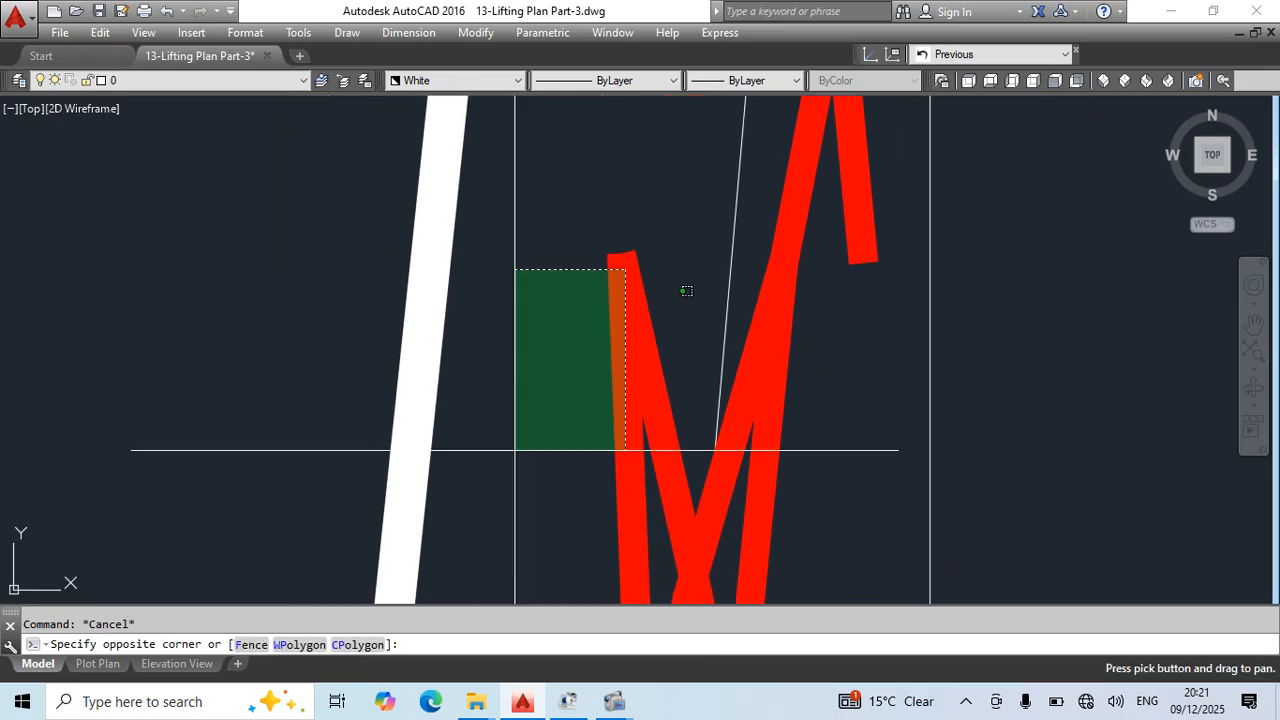
pyautogui.click(541, 364)
pyautogui.moveTo(653, 387); pyautogui.dragTo(638, 275, button='middle')
pyautogui.scroll(2, 638, 275)
pyautogui.press('Return')
pyautogui.scroll(-2, 639, 407)
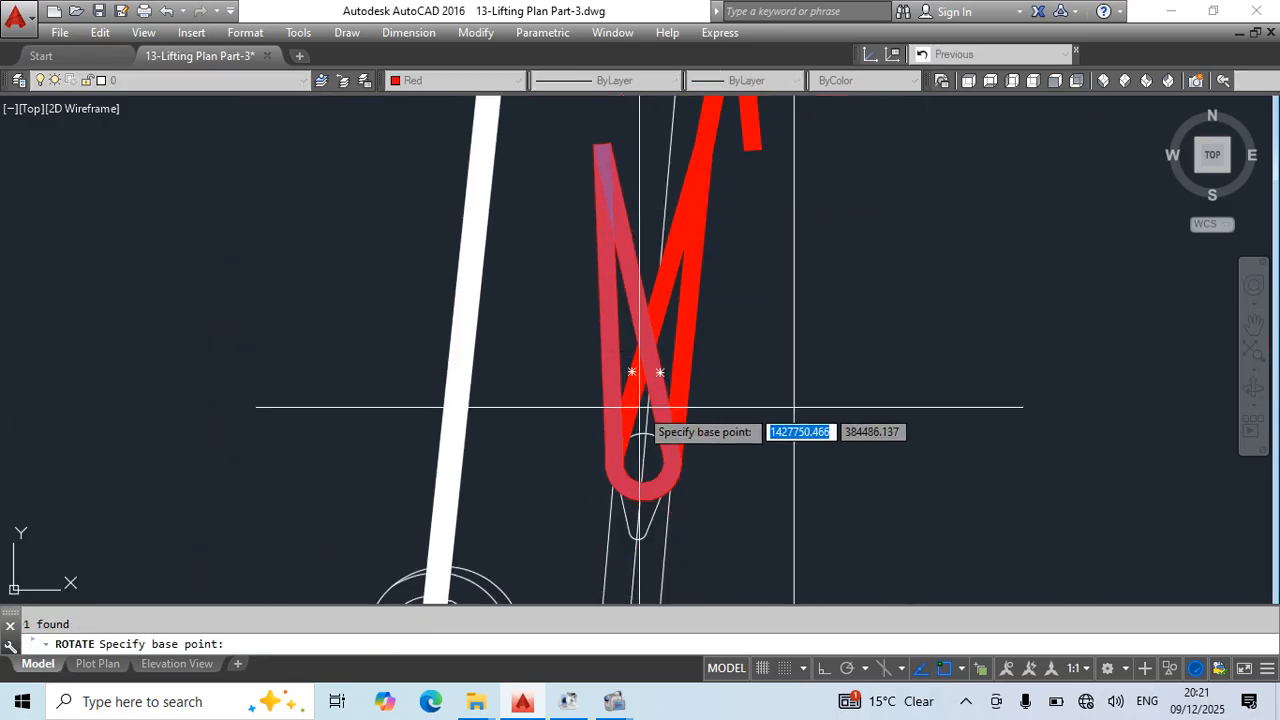
pyautogui.click(641, 463)
pyautogui.write('r')
pyautogui.press('Return')
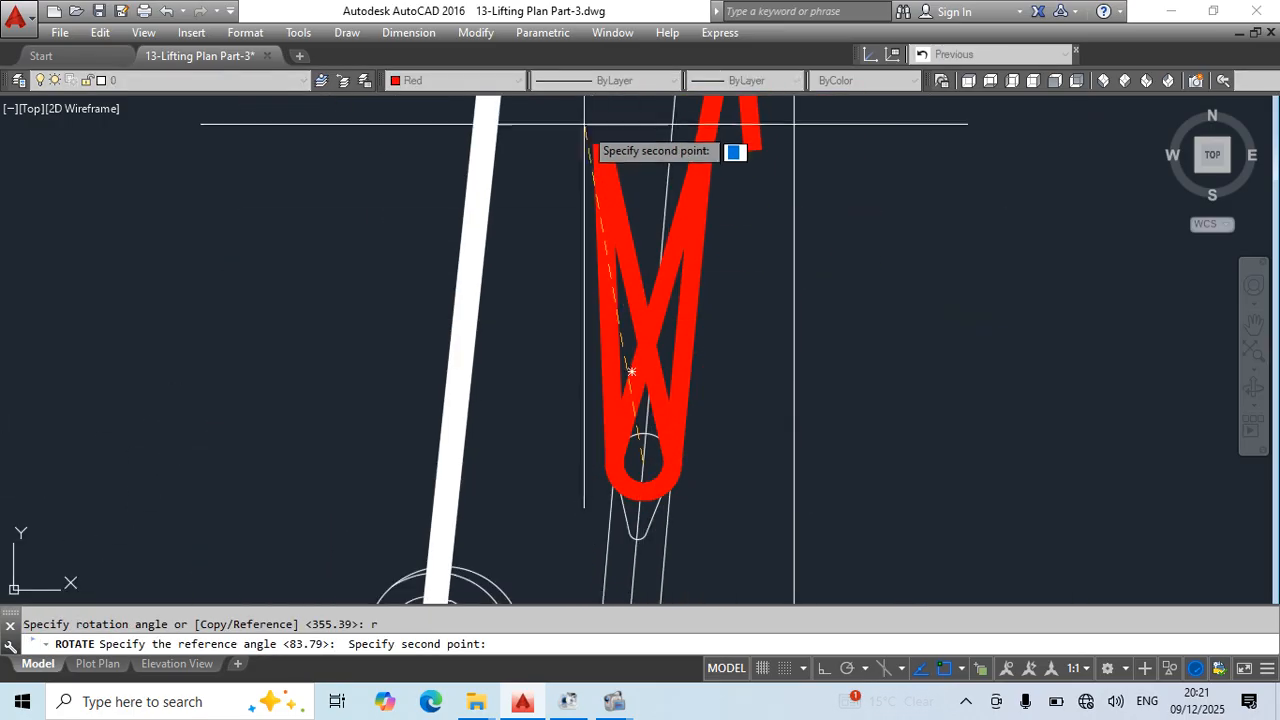
pyautogui.click(601, 145)
pyautogui.scroll(-3, 703, 386)
pyautogui.scroll(4, 657, 220)
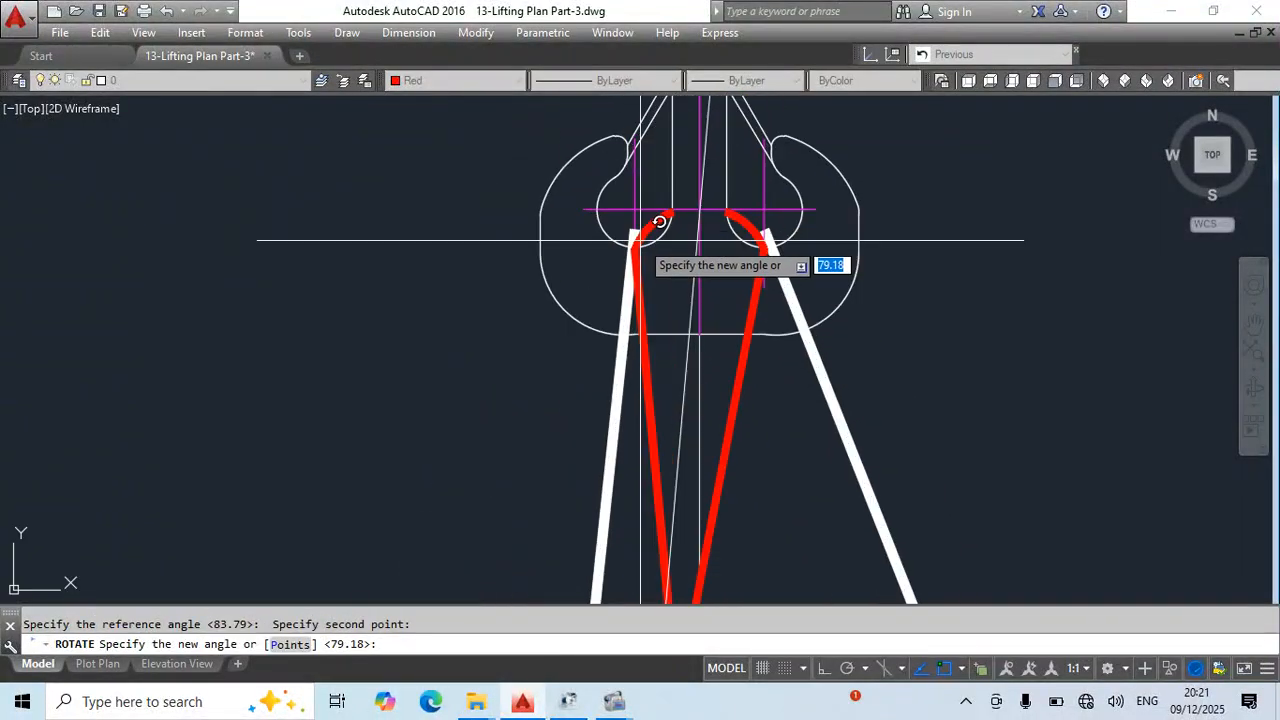
pyautogui.press('Escape')
# - Stretch the left red sling's lower end onto the tip of the left-leaning red loop
pyautogui.scroll(-3, 723, 329)
pyautogui.scroll(2, 678, 233)
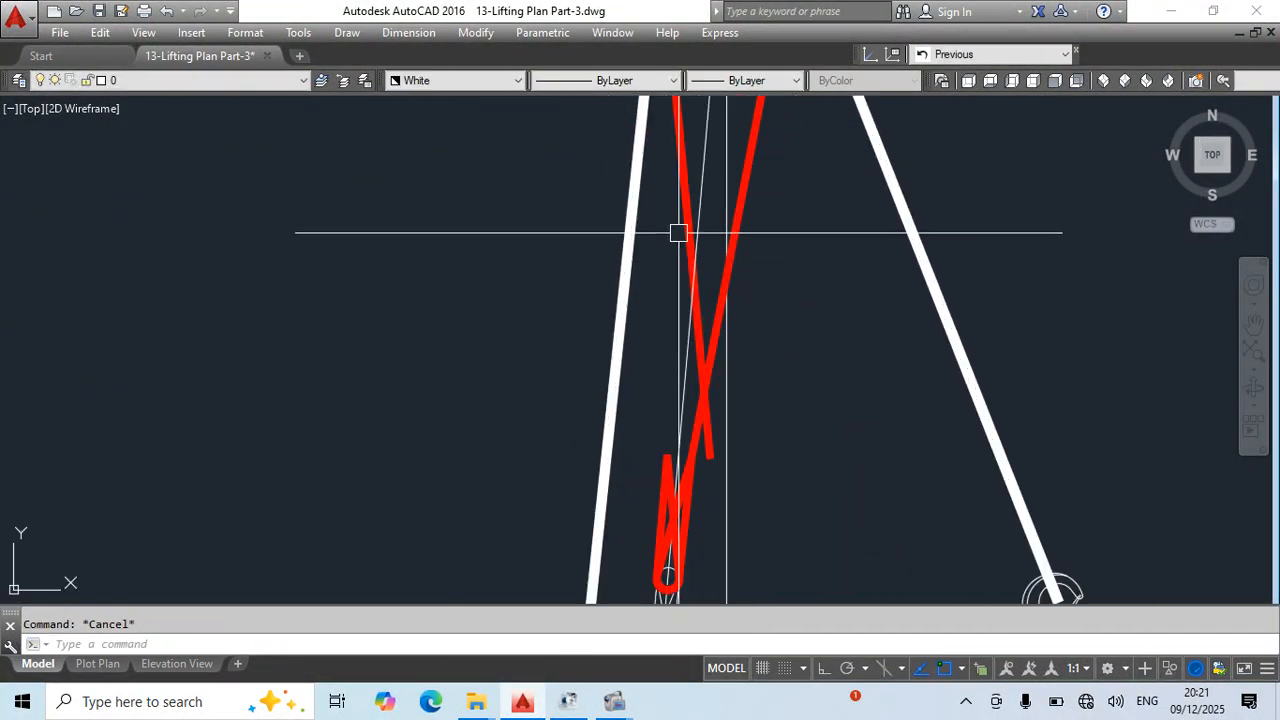
pyautogui.click(709, 458)
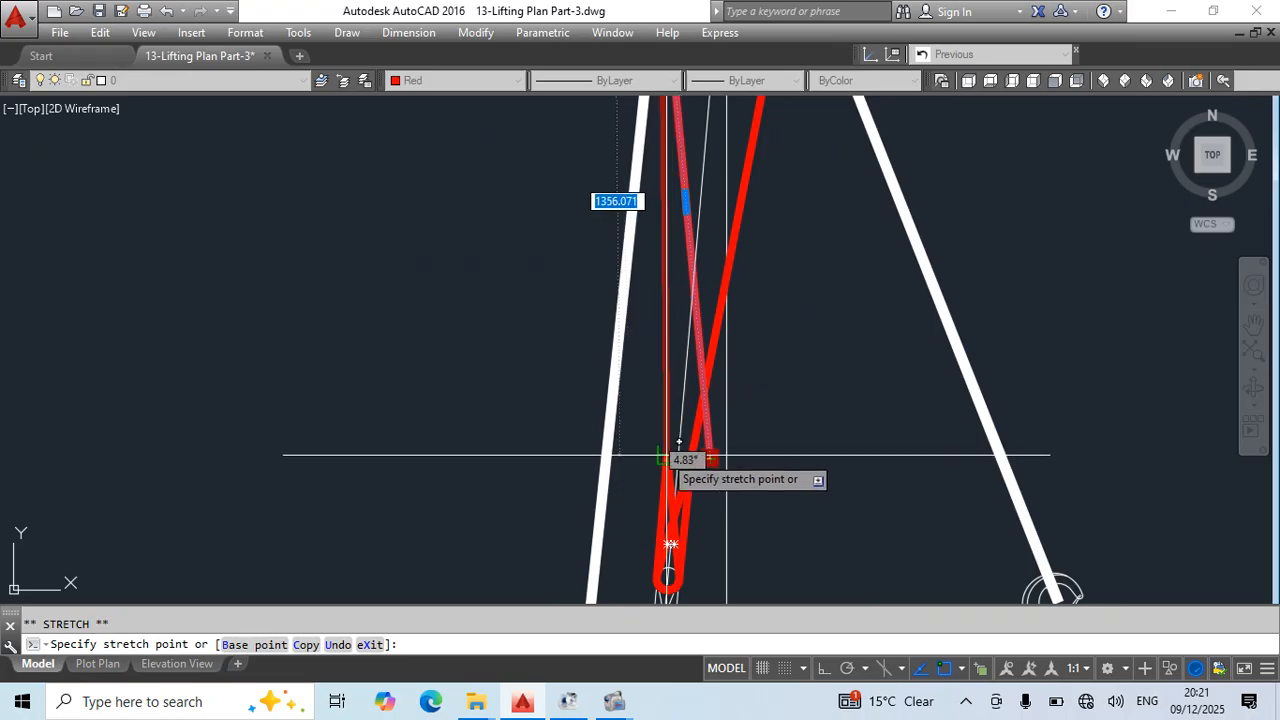
pyautogui.press('Escape')
pyautogui.scroll(-3, 966, 486)
pyautogui.moveTo(966, 486); pyautogui.dragTo(913, 351, button='middle')
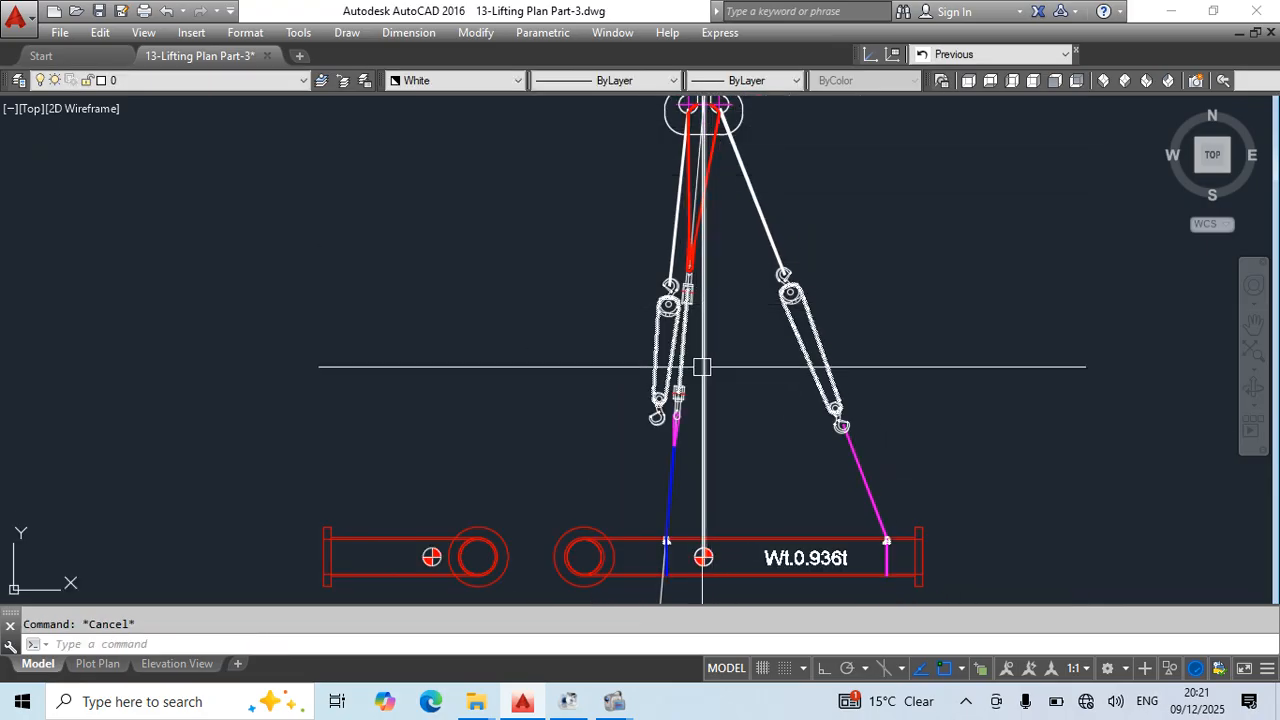
# - Erase the slanted construction line running from the crane hook past the spool's left sling point
pyautogui.moveTo(781, 506); pyautogui.dragTo(823, 290, button='middle')
pyautogui.click(736, 416)
pyautogui.click(654, 442)
pyautogui.write('e')
pyautogui.press('space')
pyautogui.press('Escape')
pyautogui.moveTo(1011, 235); pyautogui.dragTo(1007, 333, button='middle')
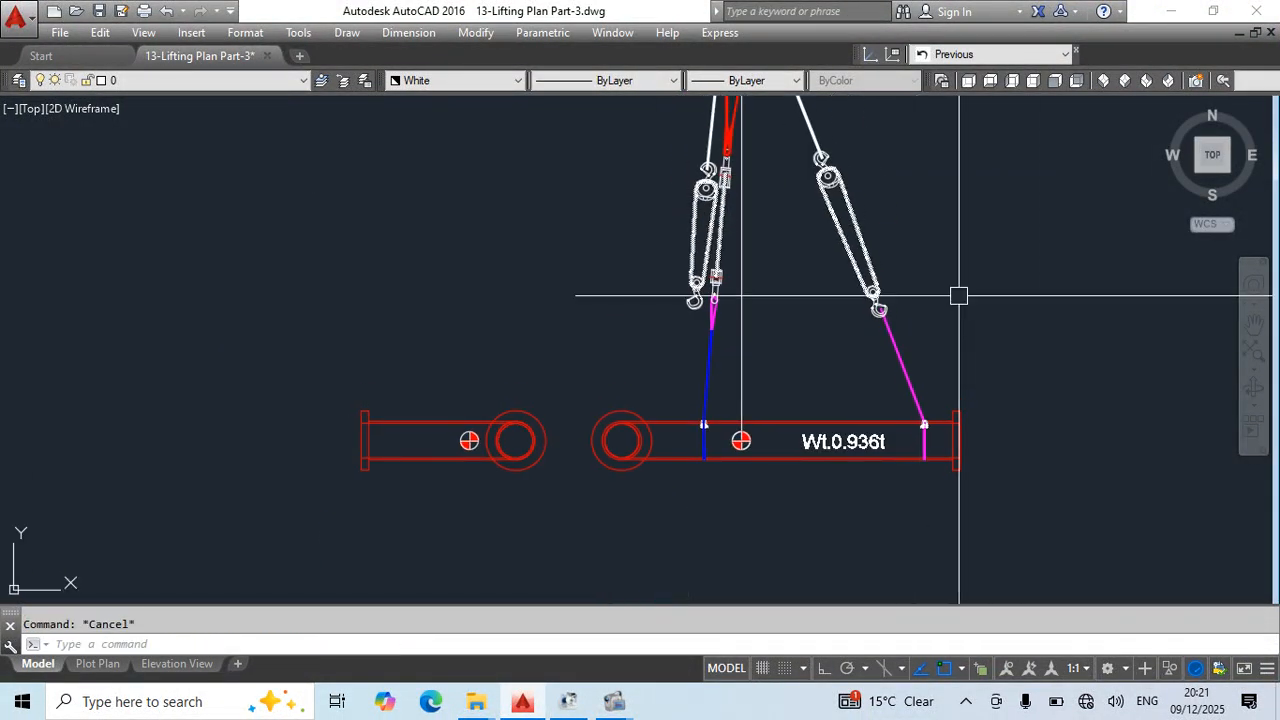
pyautogui.press('space')
pyautogui.scroll(2, 706, 326)
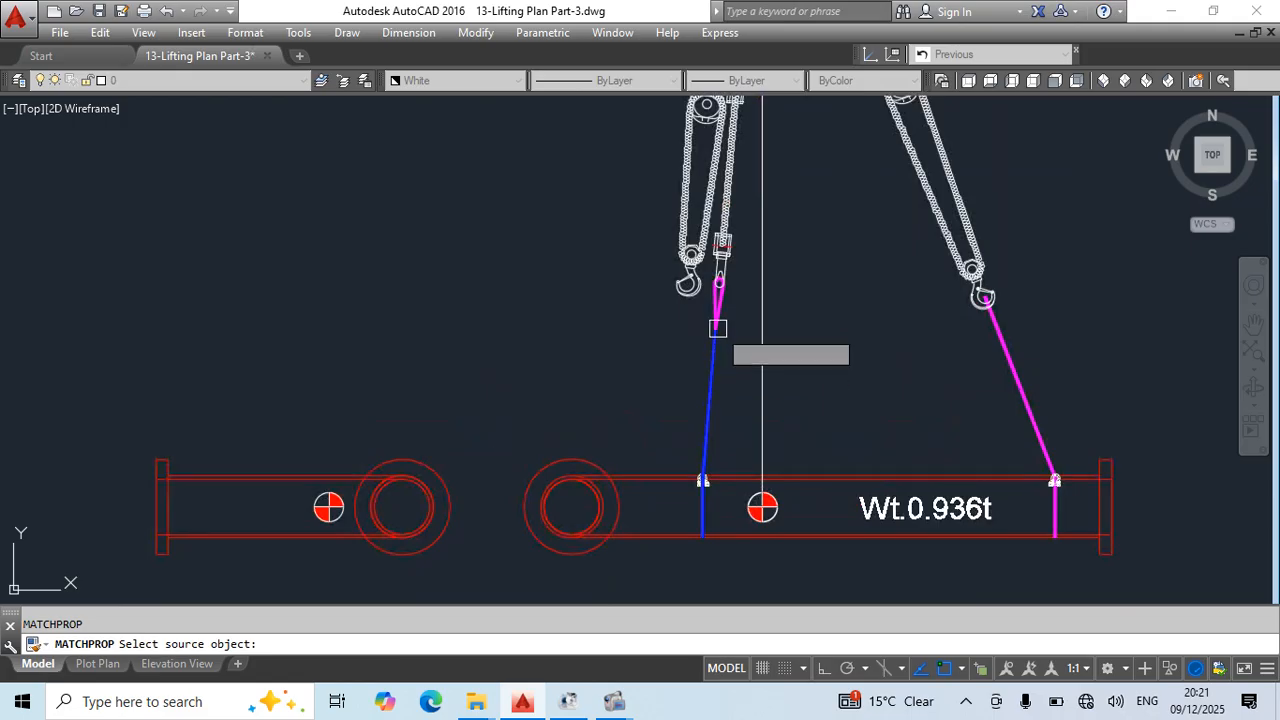
pyautogui.moveTo(717, 329); pyautogui.dragTo(714, 320, button='middle')
pyautogui.scroll(2, 722, 314)
pyautogui.press('Escape')
# - Change the colour of the spool's left lower sling and its magenta loop to White
pyautogui.click(734, 278)
pyautogui.click(650, 385)
pyautogui.moveTo(711, 479); pyautogui.dragTo(739, 362, button='middle')
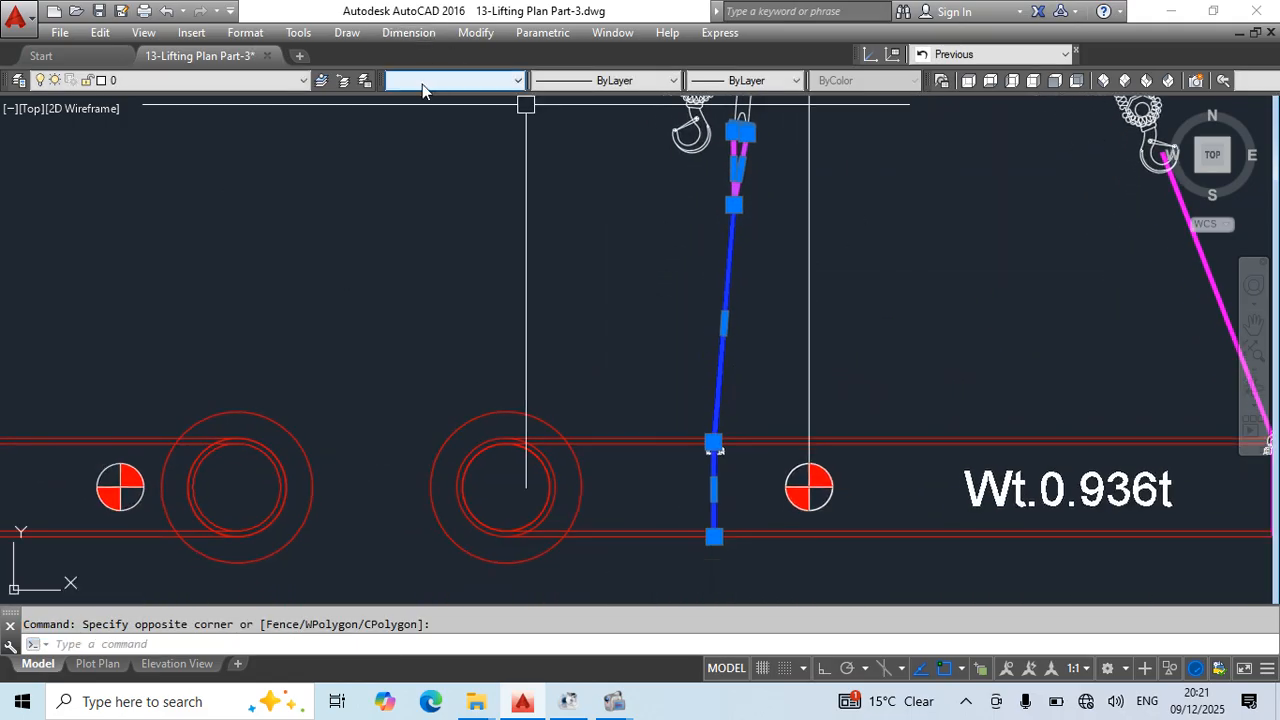
pyautogui.click(455, 80)
pyautogui.click(432, 226)
pyautogui.press('Escape')
pyautogui.scroll(-3, 769, 460)
pyautogui.moveTo(769, 460)
pyautogui.mouseDown(button='middle')
pyautogui.moveTo(737, 129)
pyautogui.moveTo(729, 434)
pyautogui.moveTo(769, 429)
pyautogui.moveTo(768, 450)
pyautogui.mouseUp(button='middle')
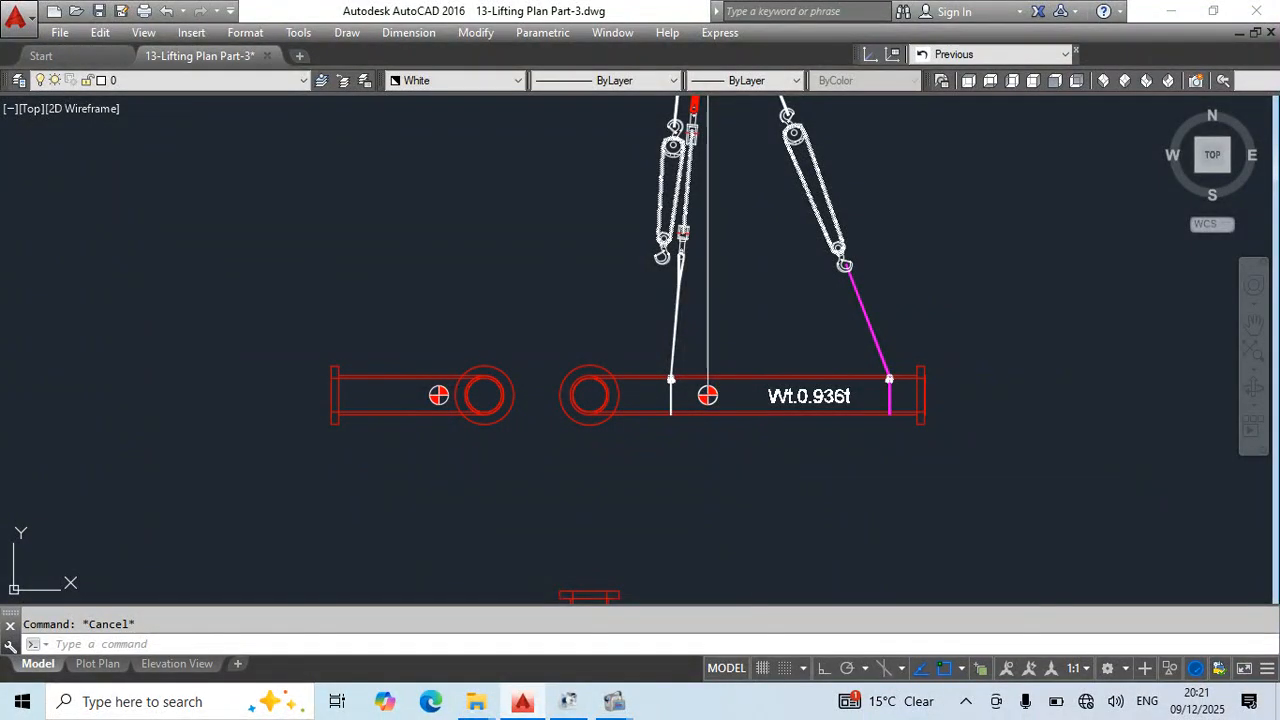
# - Save the drawing and compare the reference rigging elevations with the elbow spool's elevation
pyautogui.scroll(-2, 610, 360)
pyautogui.moveTo(624, 340); pyautogui.dragTo(634, 143, button='middle')
pyautogui.scroll(-2, 646, 320)
pyautogui.moveTo(652, 430); pyautogui.dragTo(634, 103, button='middle')
pyautogui.scroll(4, 957, 519)
pyautogui.moveTo(957, 519); pyautogui.dragTo(640, 436, button='middle')
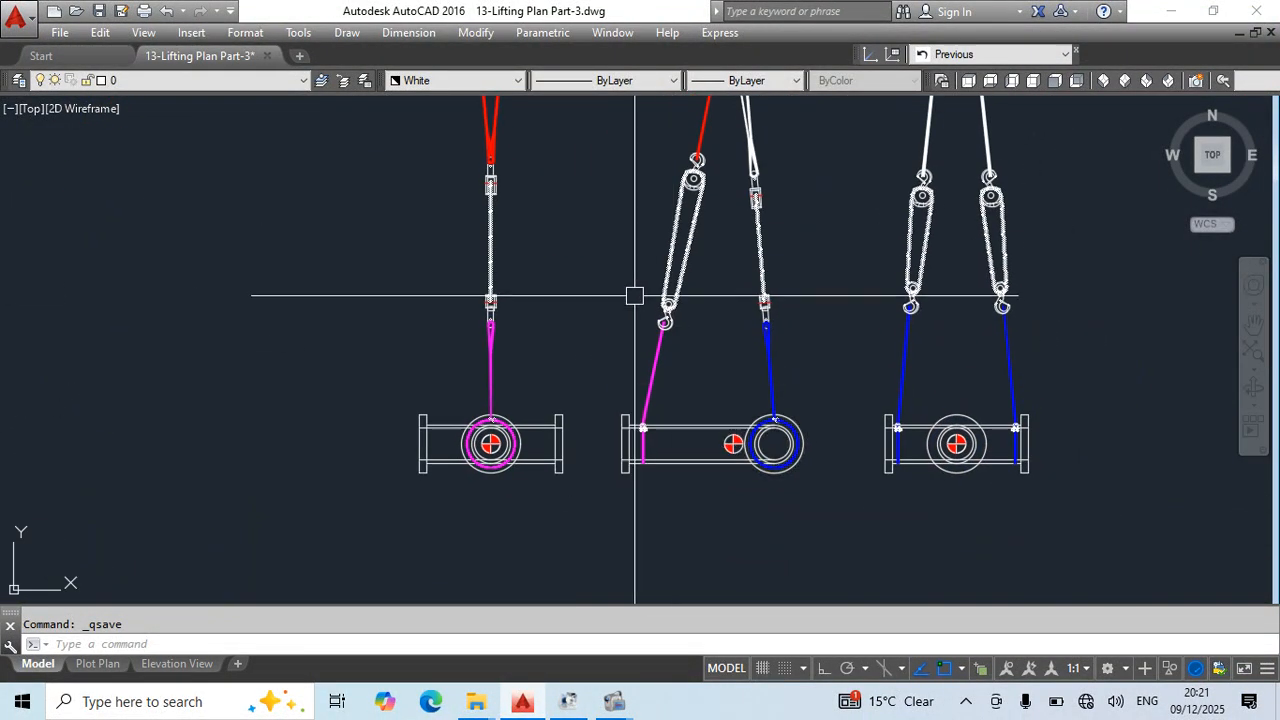
pyautogui.click(726, 155)
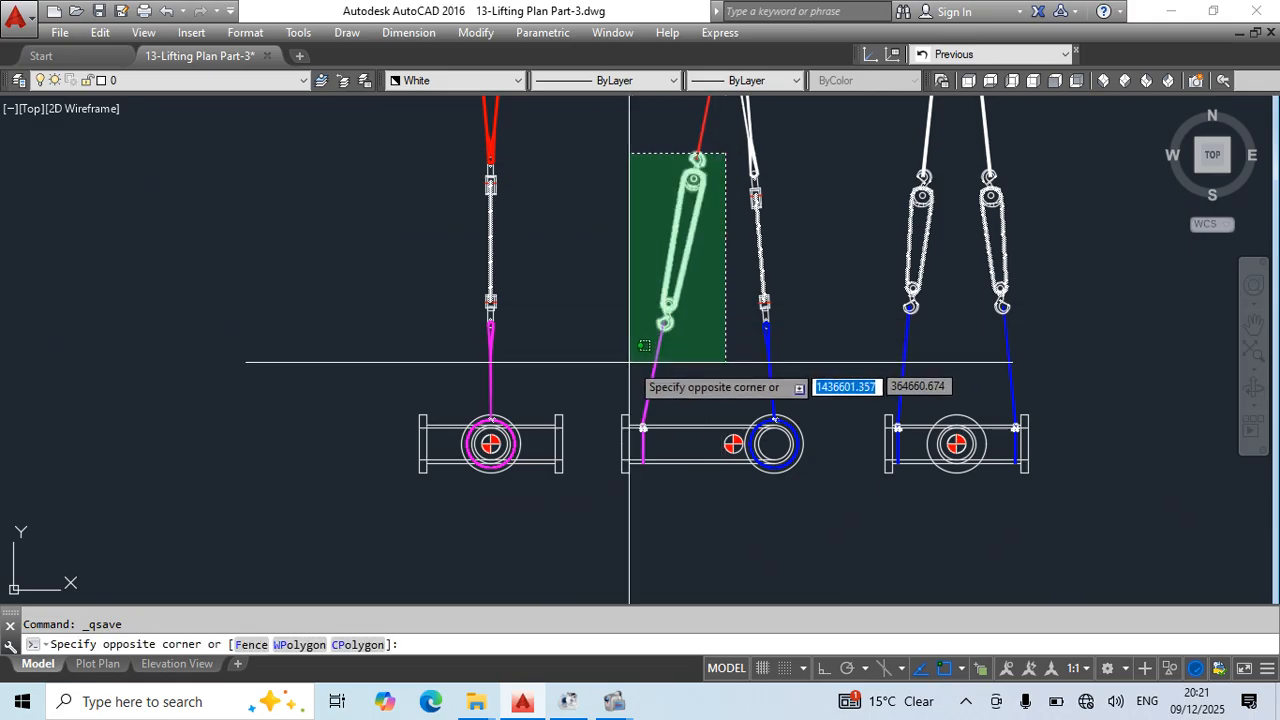
pyautogui.press('Escape')
pyautogui.scroll(-5, 656, 284)
pyautogui.moveTo(625, 170); pyautogui.dragTo(725, 590, button='middle')
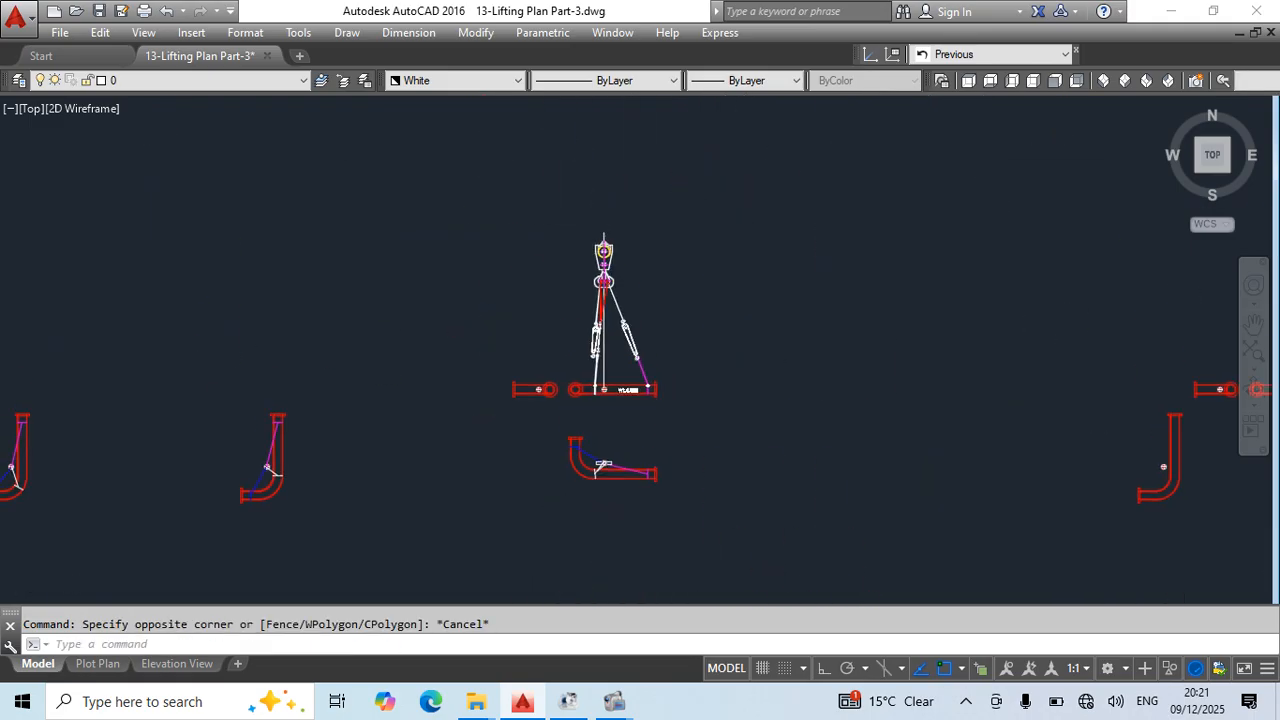
pyautogui.scroll(2, 574, 385)
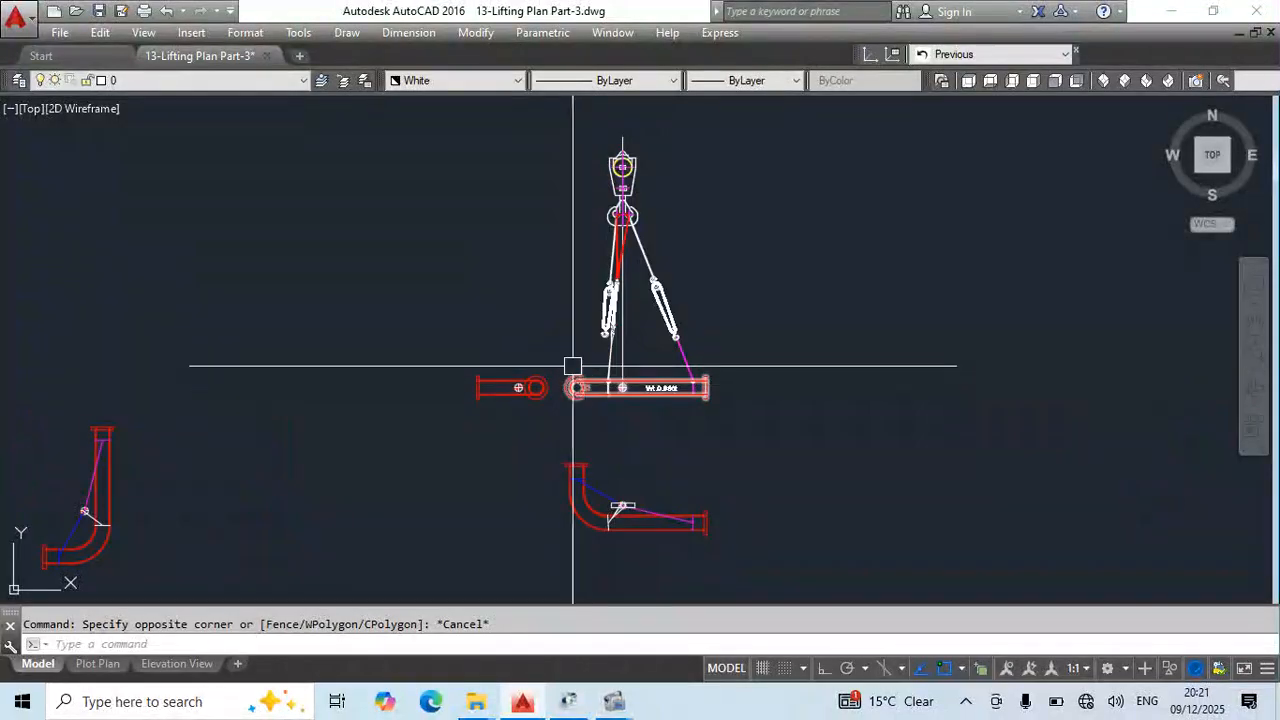
pyautogui.scroll(-4, 574, 303)
pyautogui.scroll(8, 698, 563)
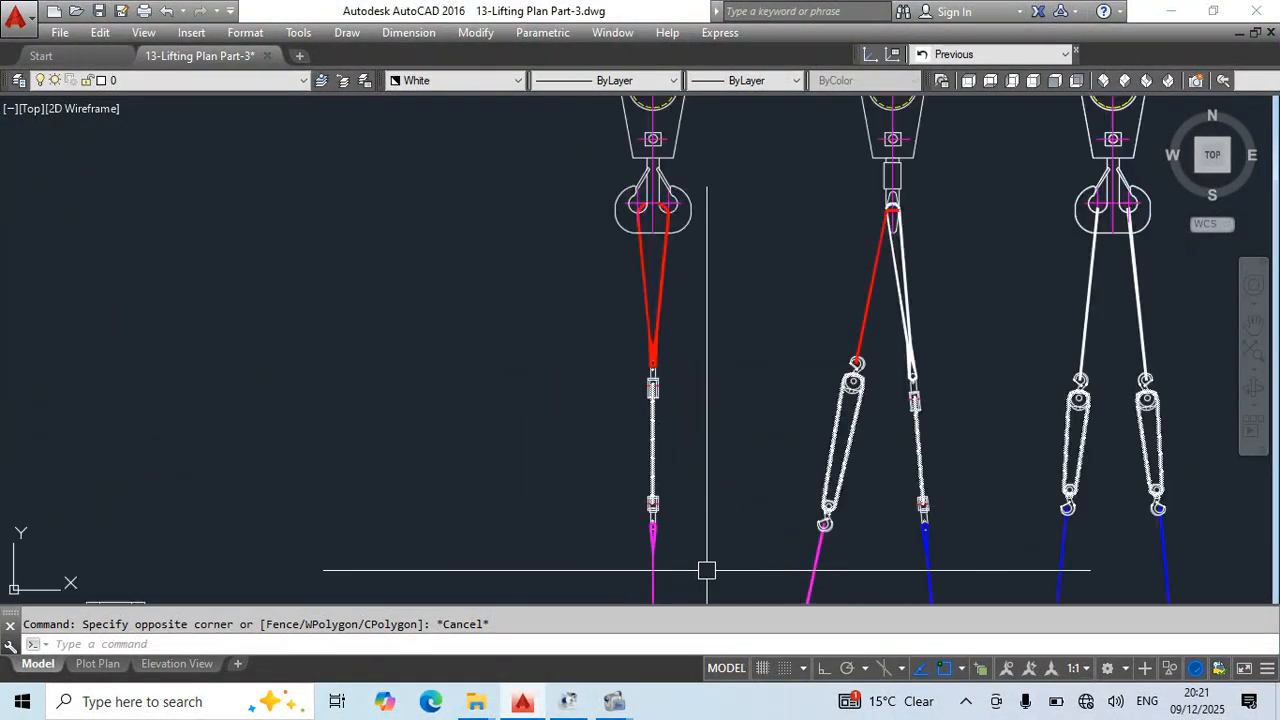
# - Copy the middle reference view's white sling, chain block, blue choked sling and shackle onto the centre of the spool's elbow end in elevation
pyautogui.moveTo(842, 562); pyautogui.dragTo(600, 317, button='middle')
pyautogui.scroll(4, 708, 270)
pyautogui.click(717, 206)
pyautogui.click(641, 314)
pyautogui.moveTo(718, 263); pyautogui.dragTo(694, 581, button='middle')
pyautogui.scroll(-4, 723, 237)
pyautogui.moveTo(741, 300)
pyautogui.mouseDown(button='middle')
pyautogui.moveTo(717, 491)
pyautogui.moveTo(669, 117)
pyautogui.mouseUp(button='middle')
pyautogui.click(674, 305)
pyautogui.click(623, 406)
pyautogui.scroll(8, 665, 212)
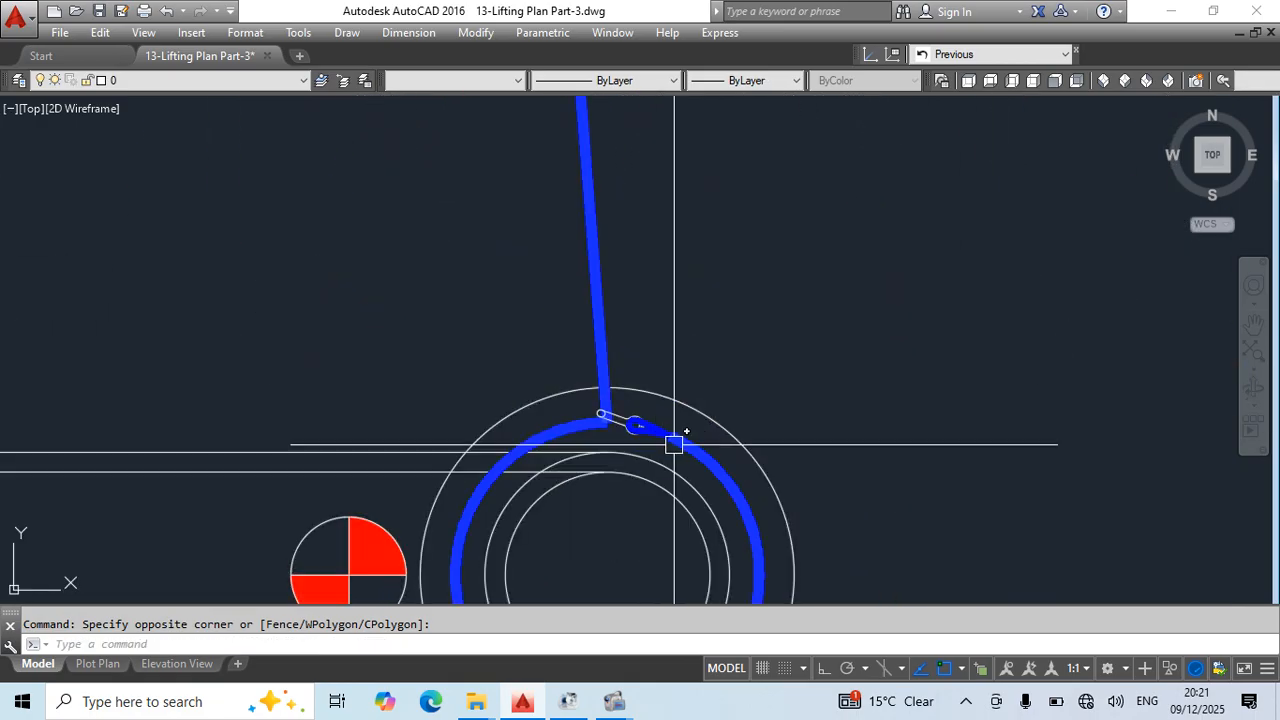
pyautogui.scroll(5, 645, 424)
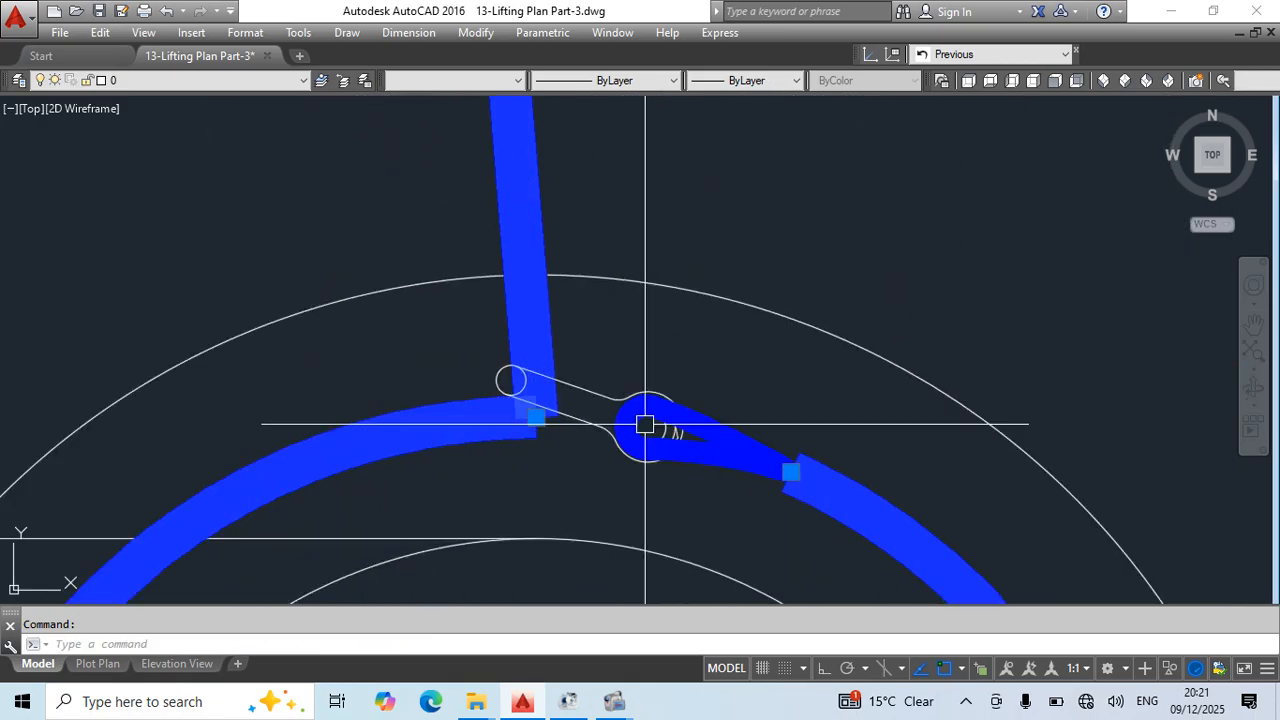
pyautogui.click(580, 313)
pyautogui.scroll(-5, 651, 306)
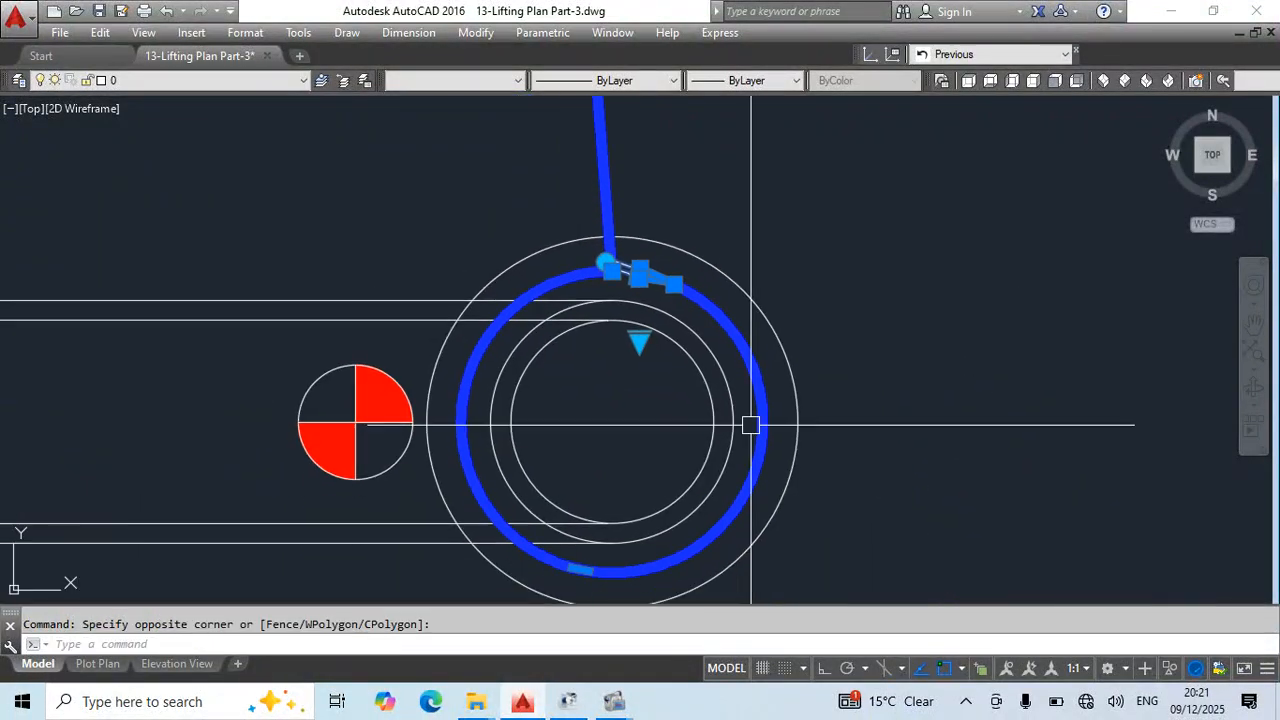
pyautogui.write('o')
pyautogui.press('Return')
pyautogui.click(615, 428)
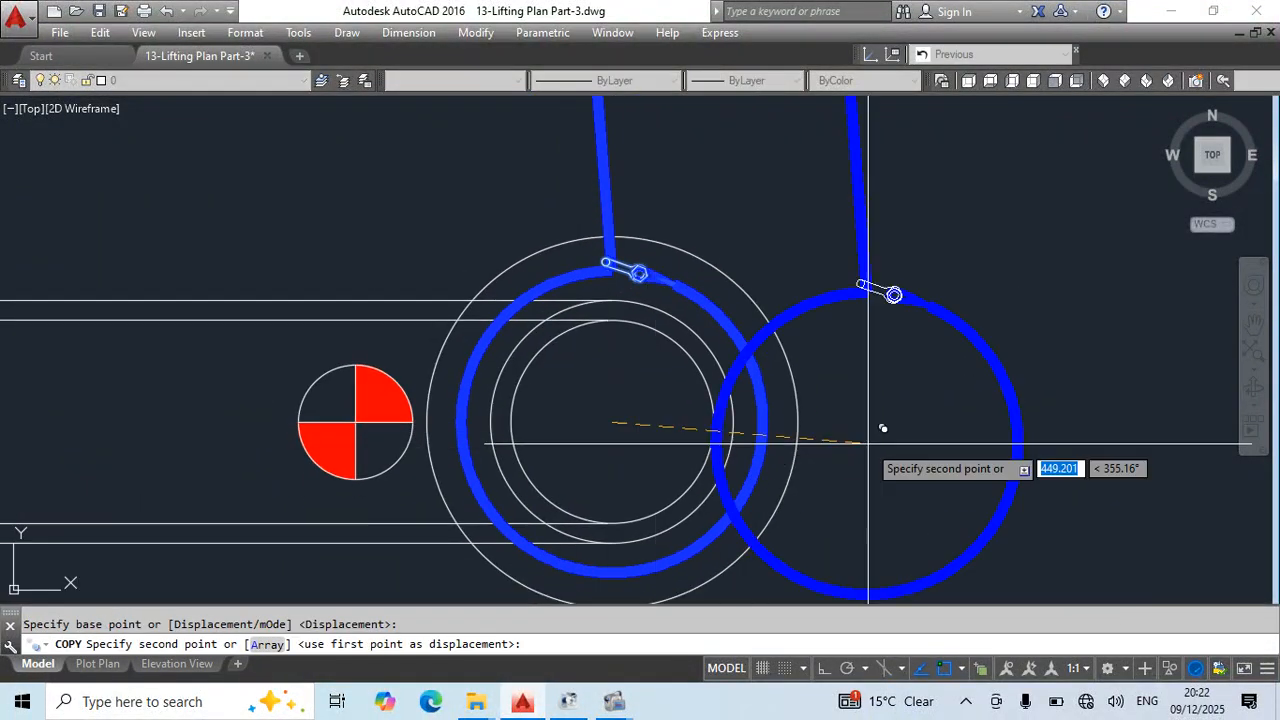
pyautogui.scroll(-8, 873, 410)
pyautogui.moveTo(762, 118); pyautogui.dragTo(875, 449, button='middle')
pyautogui.scroll(-4, 841, 394)
pyautogui.moveTo(676, 208); pyautogui.dragTo(782, 434, button='middle')
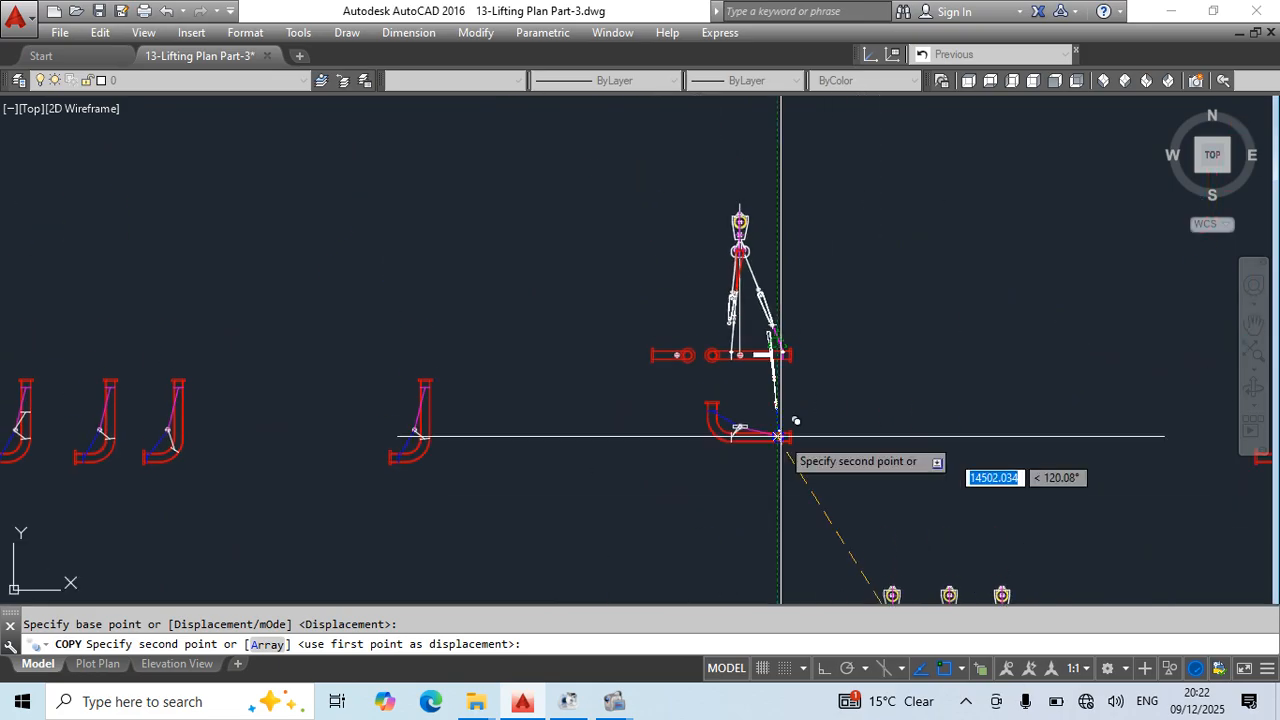
pyautogui.scroll(8, 711, 356)
pyautogui.scroll(4, 711, 357)
pyautogui.click(776, 426)
pyautogui.press('Escape')
pyautogui.scroll(-4, 733, 277)
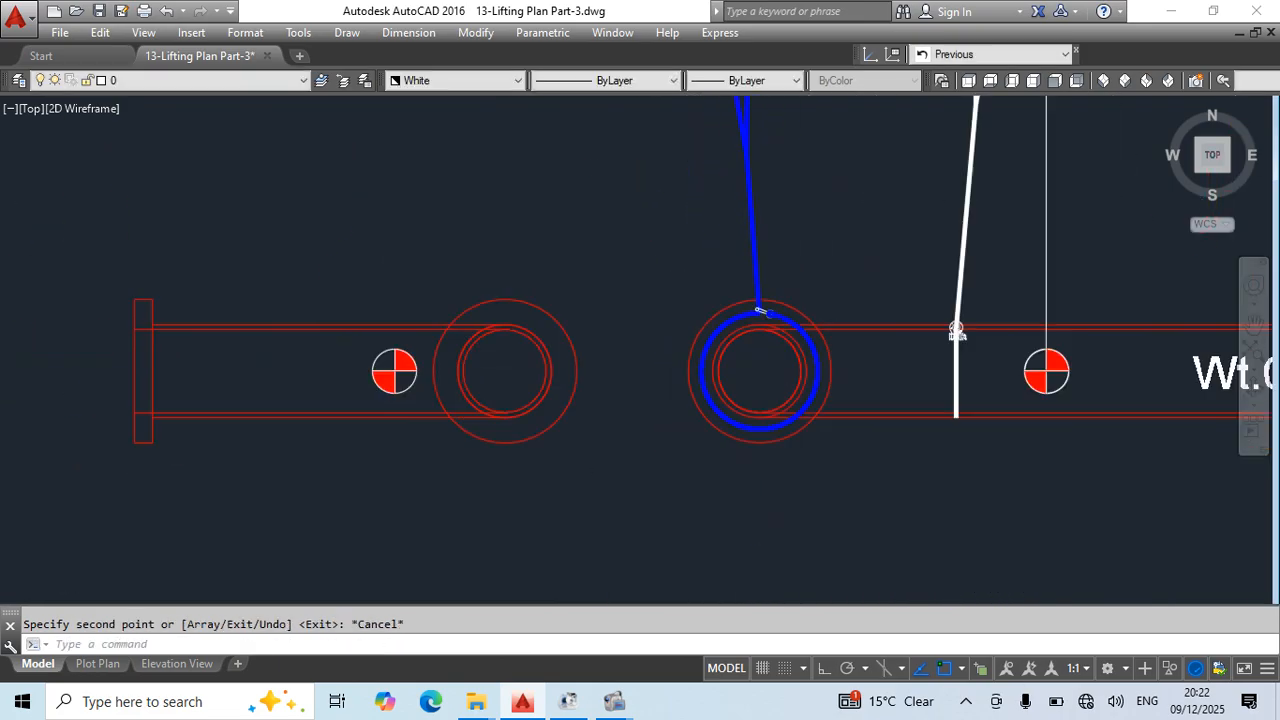
# - Delete the chain block hanging from the left white sling
pyautogui.moveTo(768, 108); pyautogui.dragTo(735, 280, button='middle')
pyautogui.press('Escape')
pyautogui.moveTo(733, 129)
pyautogui.mouseDown(button='middle')
pyautogui.moveTo(733, 266)
pyautogui.moveTo(651, 451)
pyautogui.moveTo(671, 176)
pyautogui.mouseUp(button='middle')
pyautogui.press('Delete')
pyautogui.press('Escape')
# - Draw a circle of about 1938 radius centred on the left white sling's crane hook end, reaching its lower end
pyautogui.write('c')
pyautogui.press('Return')
pyautogui.scroll(6, 700, 203)
pyautogui.click(697, 235)
pyautogui.scroll(-4, 697, 237)
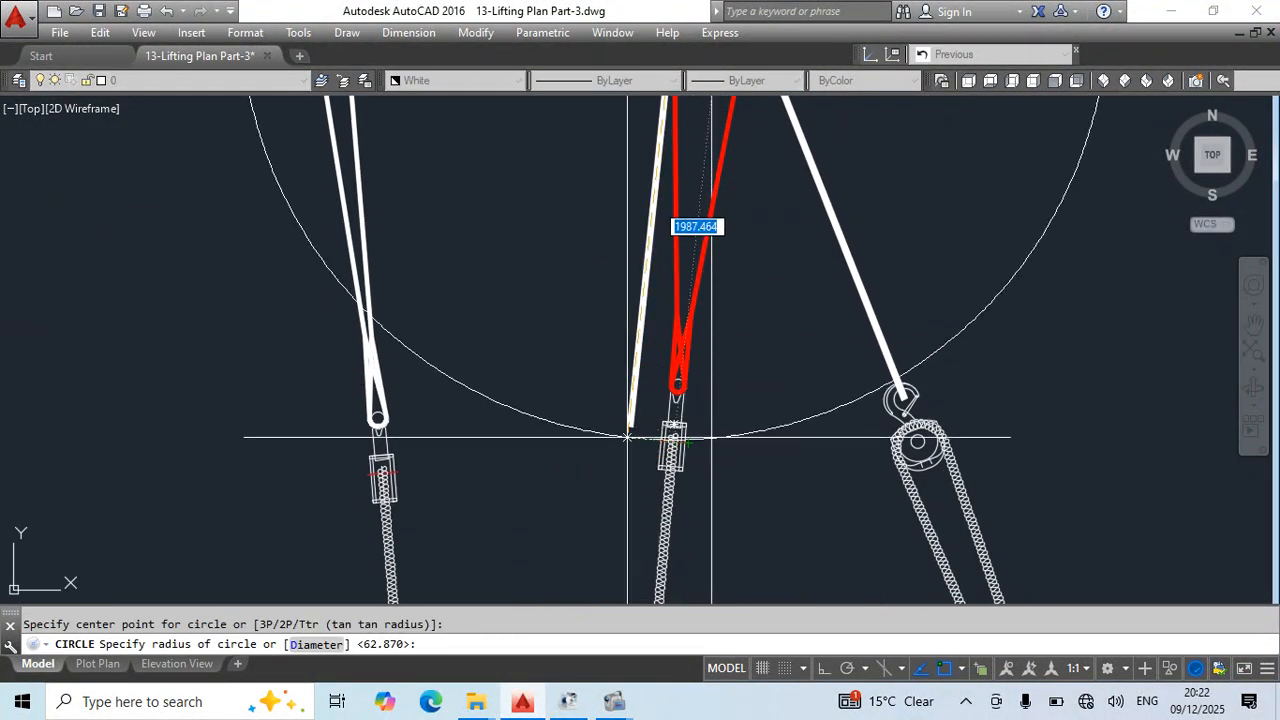
pyautogui.press('Escape')
# - Mirror the copied blue choked sling, shackle and chain block about the vertical through the elbow end's centre, erasing the originals
pyautogui.scroll(-4, 660, 457)
pyautogui.scroll(8, 575, 430)
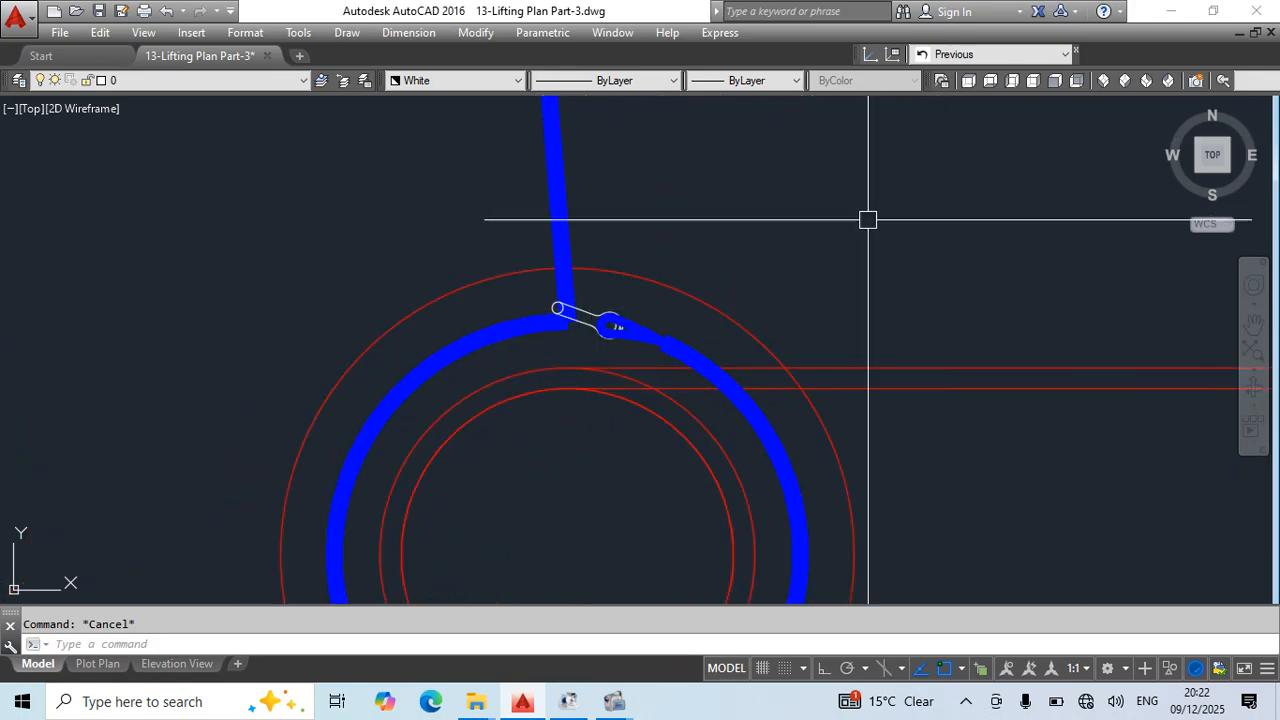
pyautogui.scroll(4, 587, 289)
pyautogui.click(632, 292)
pyautogui.click(517, 329)
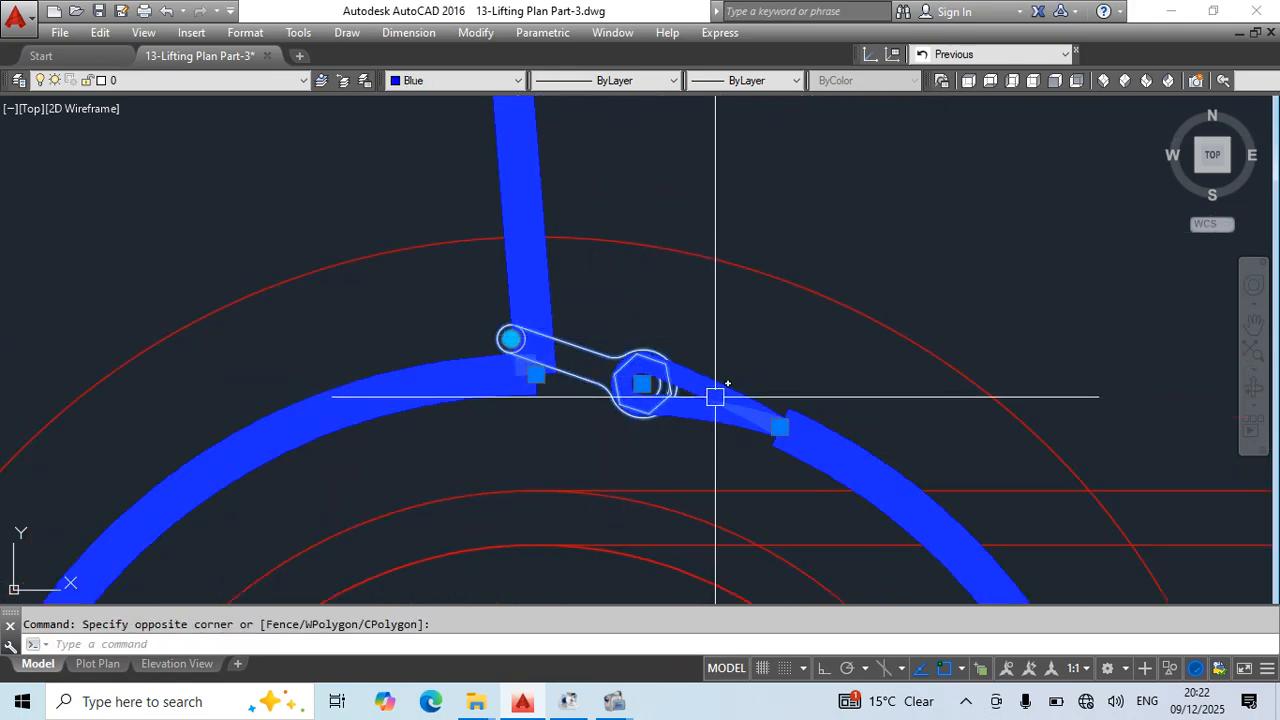
pyautogui.click(571, 252)
pyautogui.click(488, 286)
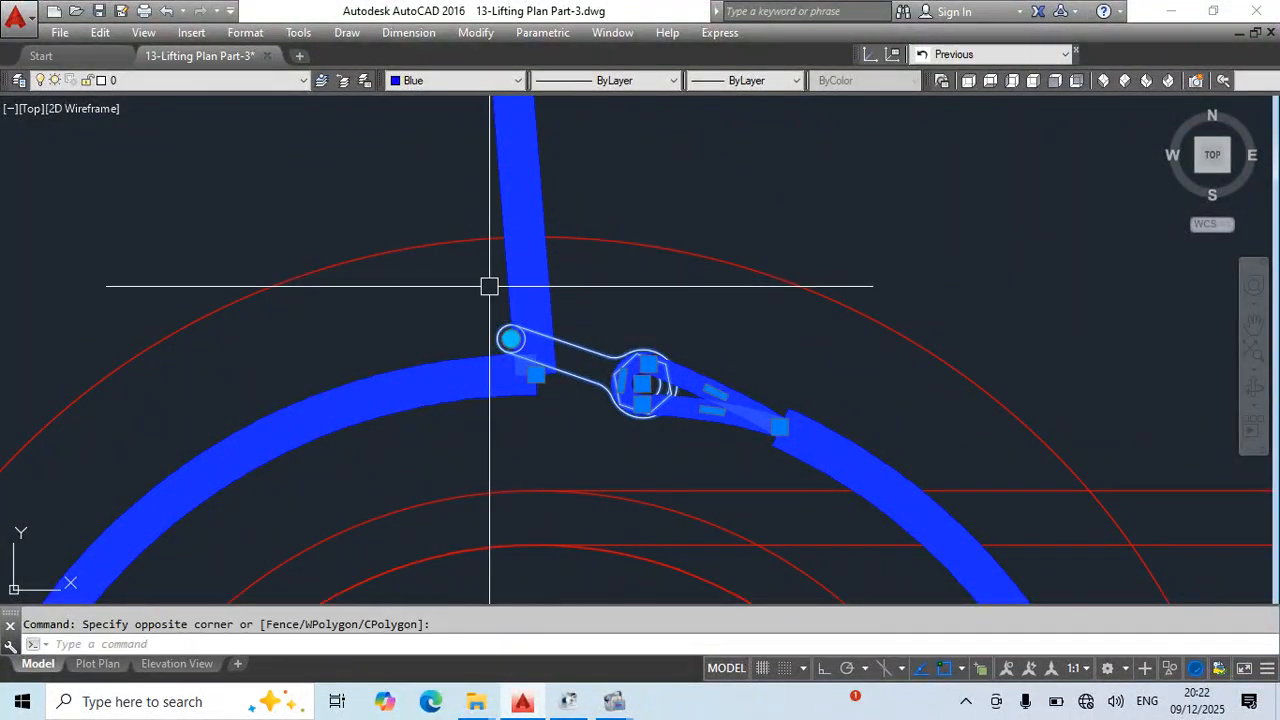
pyautogui.scroll(-6, 610, 266)
pyautogui.moveTo(666, 263); pyautogui.dragTo(674, 595, button='middle')
pyautogui.scroll(-4, 656, 400)
pyautogui.click(658, 203)
pyautogui.click(552, 238)
pyautogui.moveTo(711, 414); pyautogui.dragTo(714, 268, button='middle')
pyautogui.write('mi')
pyautogui.press('Return')
pyautogui.scroll(3, 664, 391)
pyautogui.scroll(4, 619, 301)
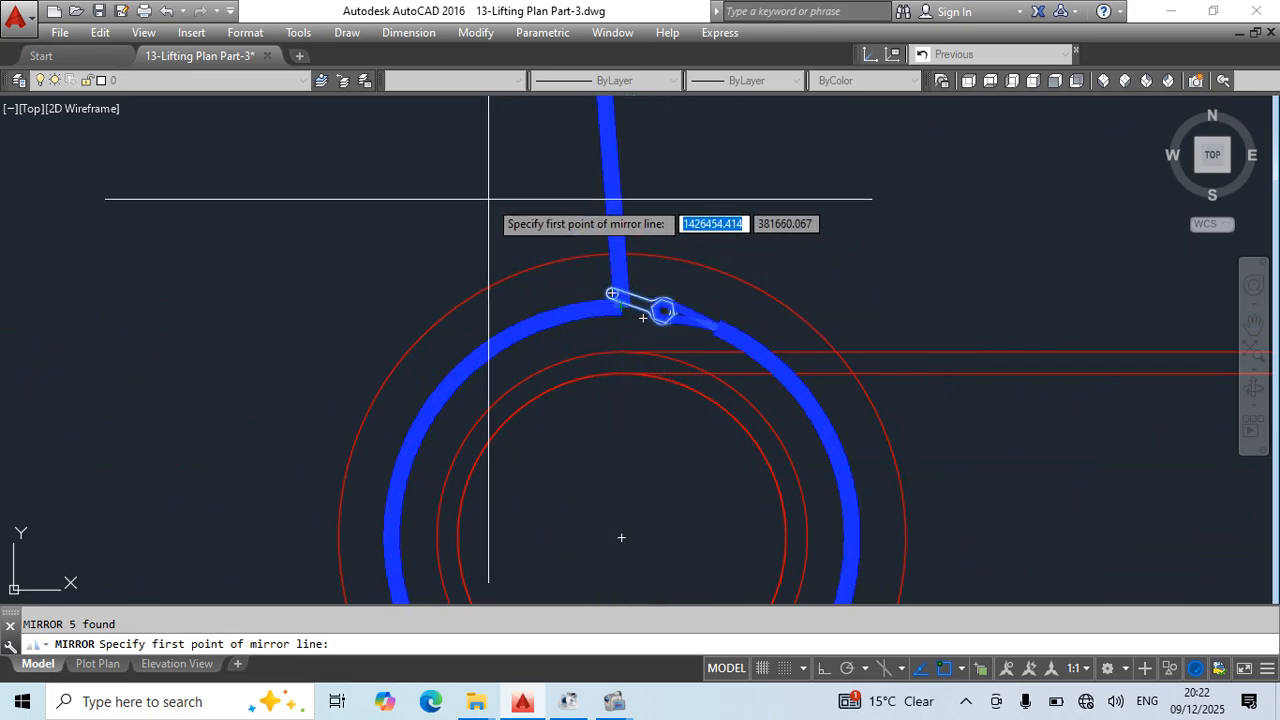
pyautogui.scroll(-2, 610, 232)
pyautogui.click(618, 423)
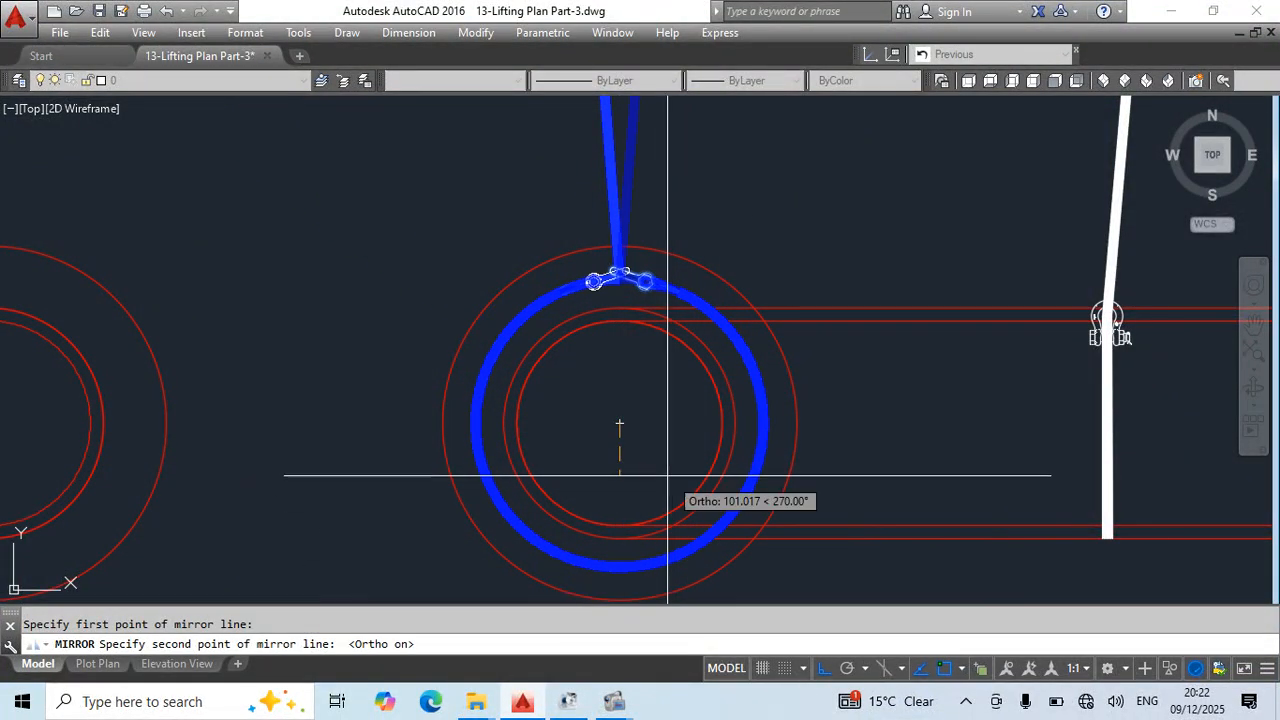
pyautogui.click(623, 496)
pyautogui.press('Up')
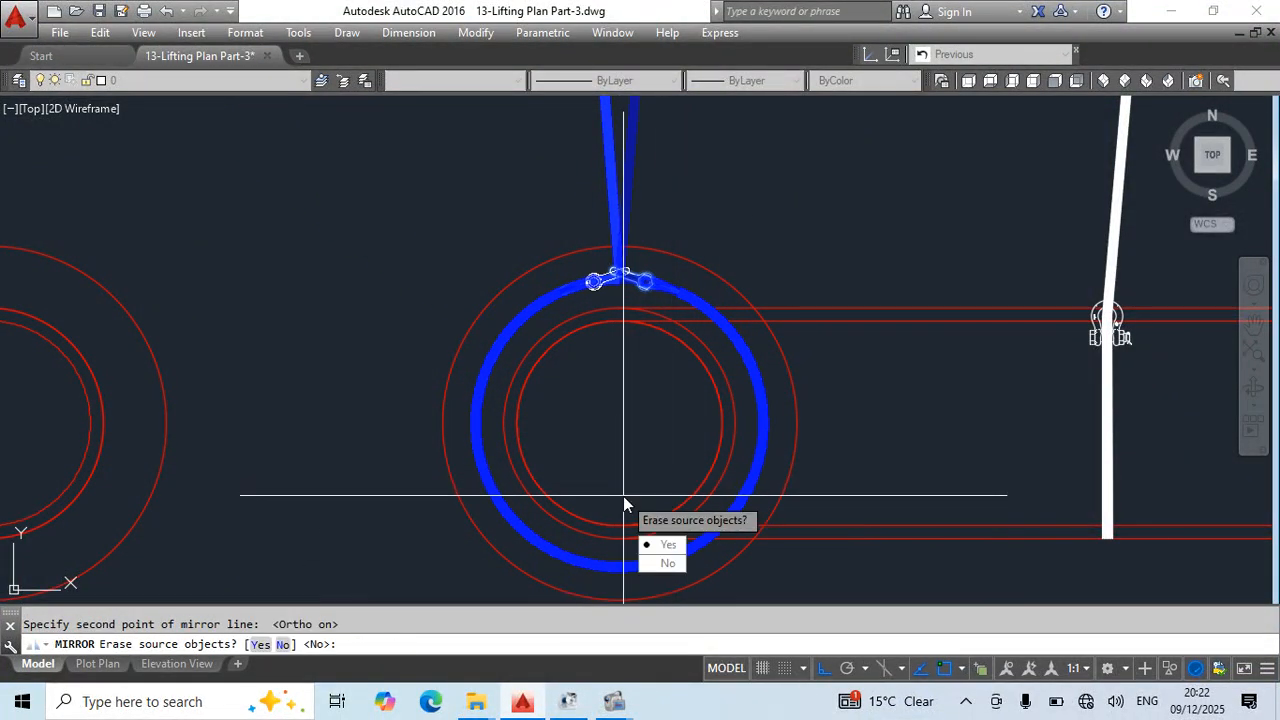
pyautogui.press('Return')
pyautogui.scroll(4, 607, 272)
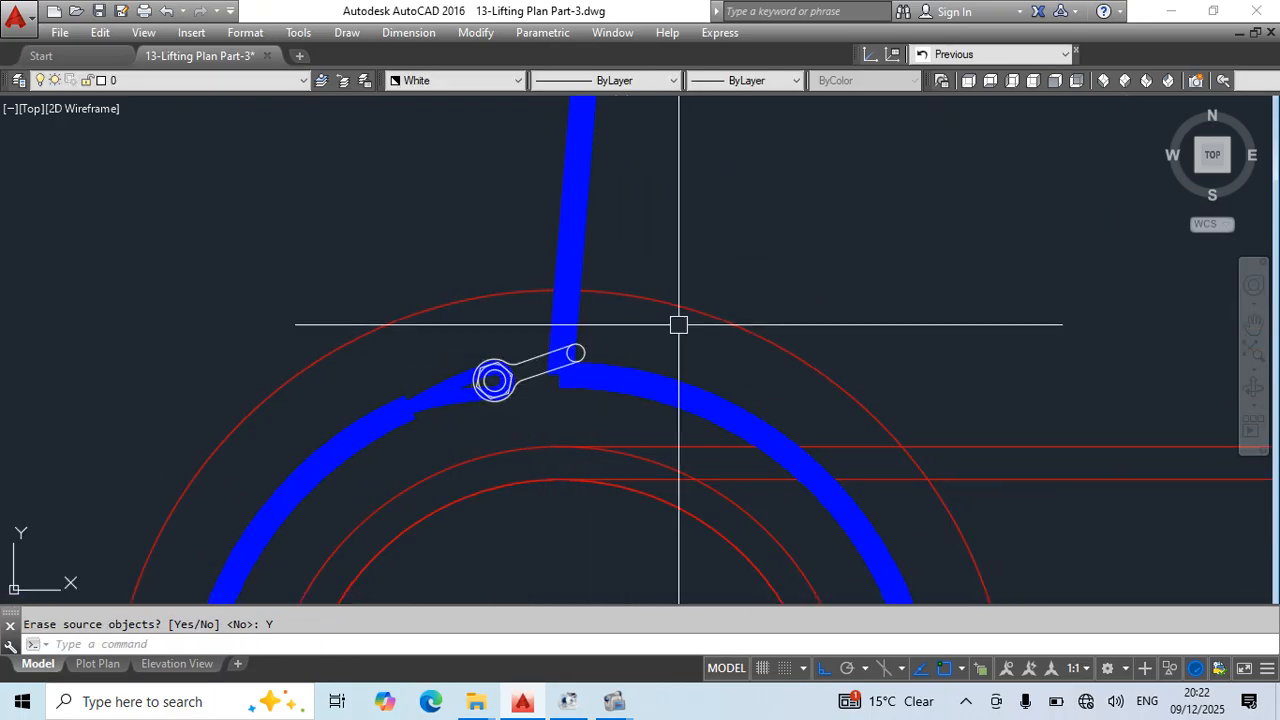
pyautogui.scroll(-6, 740, 500)
# - Draw a circle centred on the blue sling's lower end at the choke, reaching the chain block's lower eye
pyautogui.scroll(4, 600, 531)
pyautogui.write('c')
pyautogui.press('Return')
pyautogui.scroll(2, 575, 531)
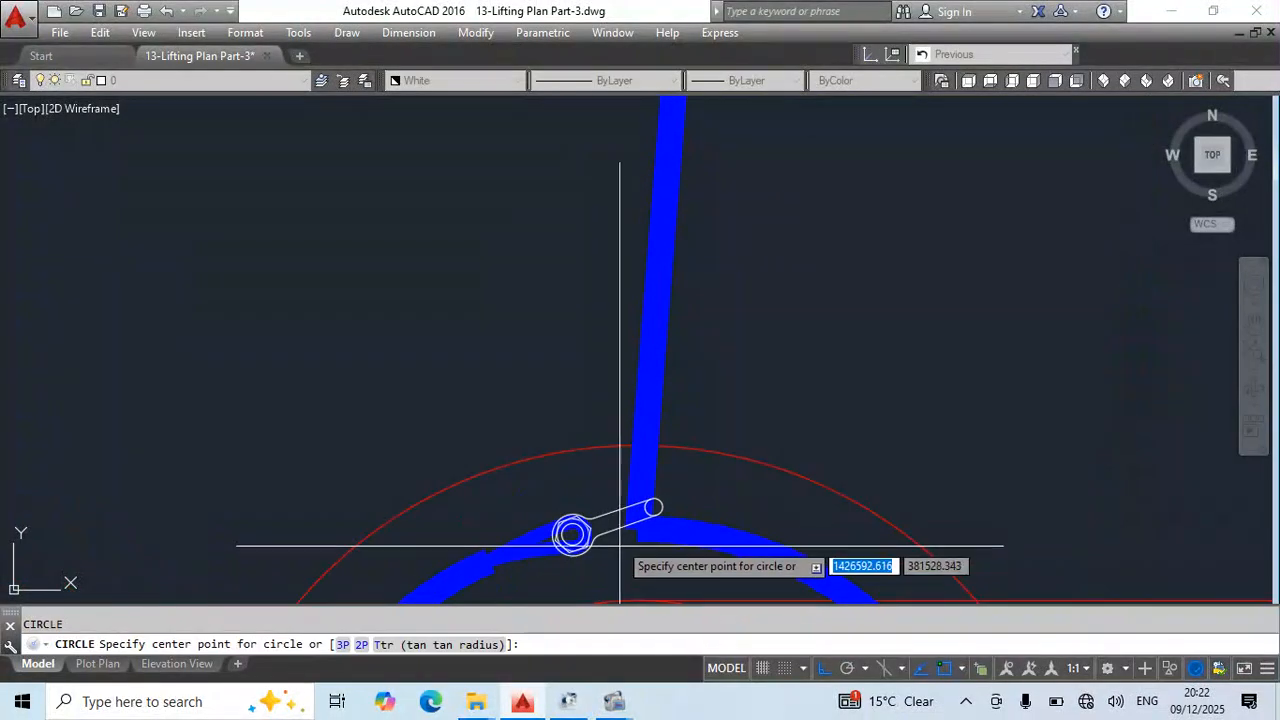
pyautogui.click(638, 521)
pyautogui.scroll(-5, 650, 430)
pyautogui.scroll(6, 650, 280)
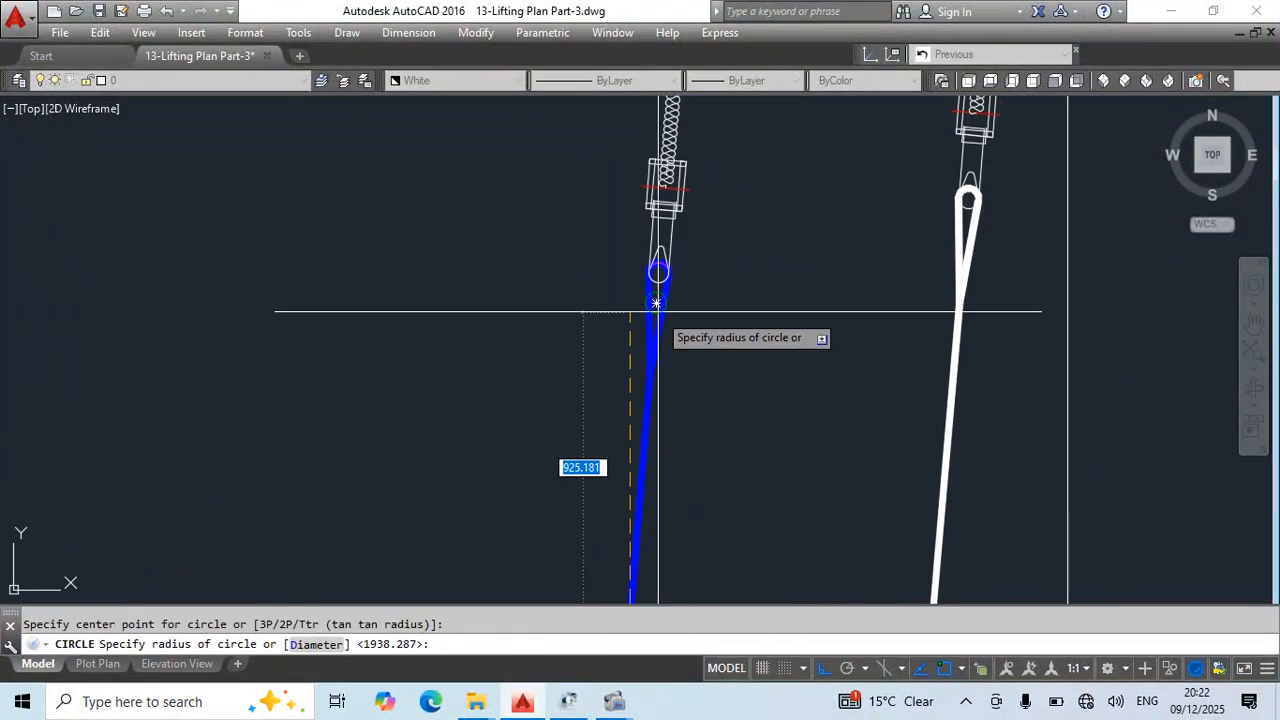
pyautogui.click(629, 246)
pyautogui.scroll(-5, 676, 292)
pyautogui.press('Escape')
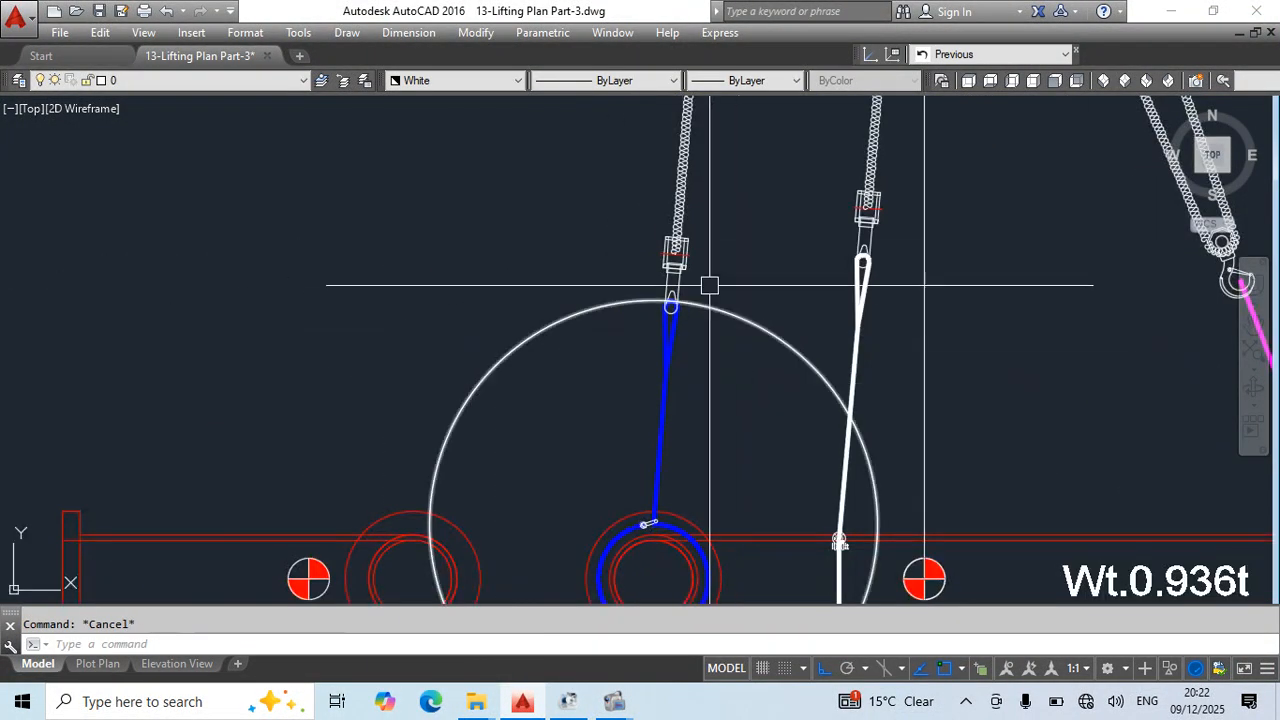
# - Draw a construction line from the blue sling's choke point through the left white sling's crane hook end
pyautogui.click(682, 249)
pyautogui.scroll(-1, 763, 332)
pyautogui.moveTo(823, 370); pyautogui.dragTo(792, 468, button='middle')
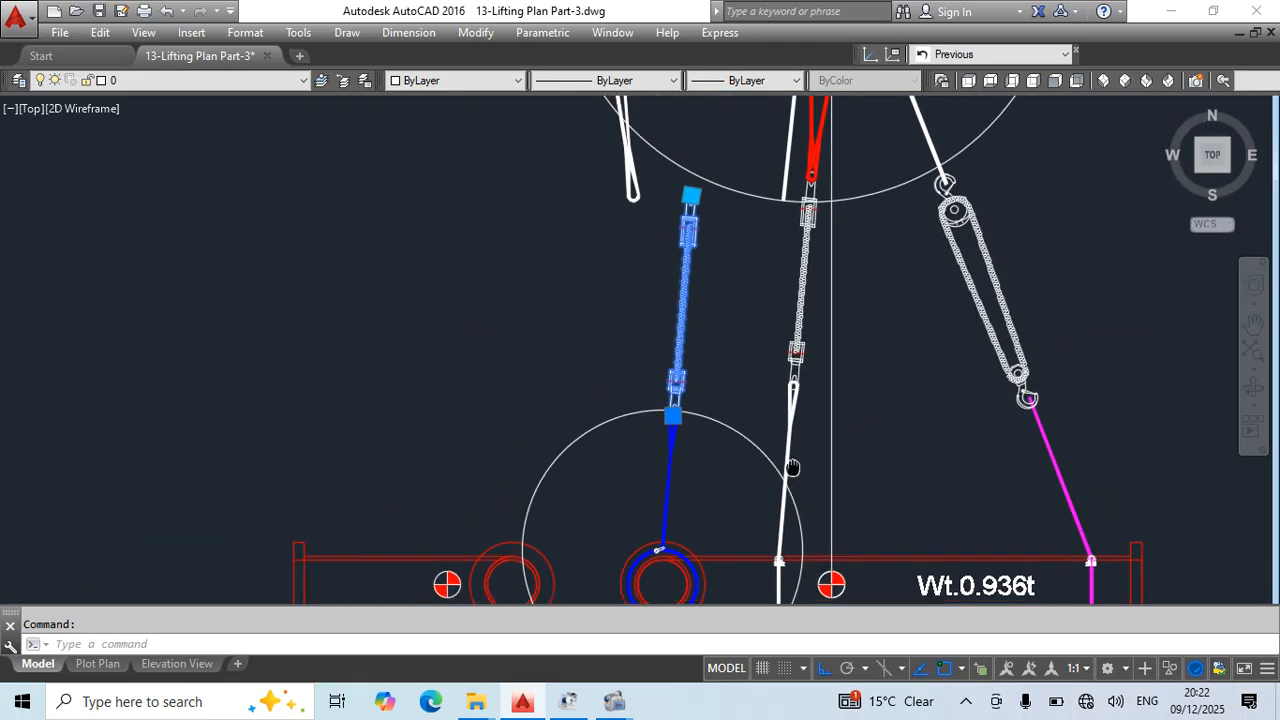
pyautogui.moveTo(713, 511); pyautogui.dragTo(722, 432, button='middle')
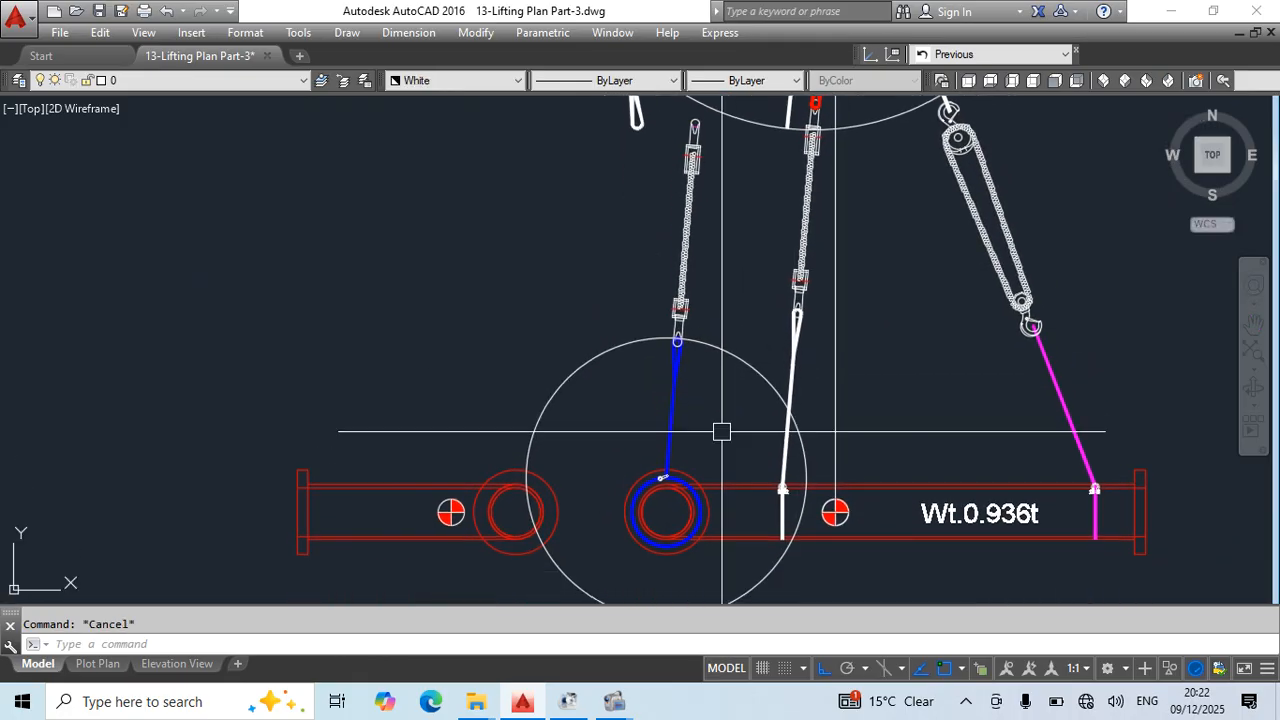
pyautogui.press('Return')
pyautogui.scroll(8, 722, 432)
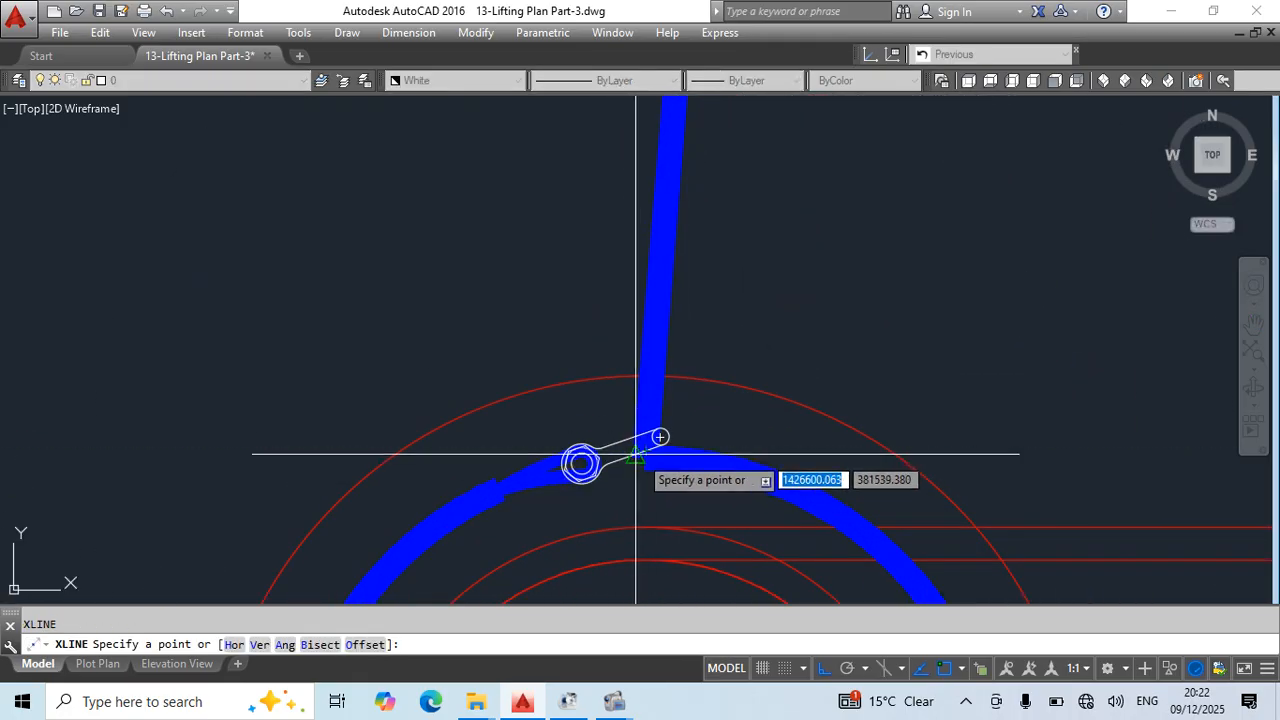
pyautogui.click(636, 454)
pyautogui.scroll(-10, 700, 308)
pyautogui.scroll(6, 740, 190)
pyautogui.moveTo(820, 198); pyautogui.dragTo(774, 374, button='middle')
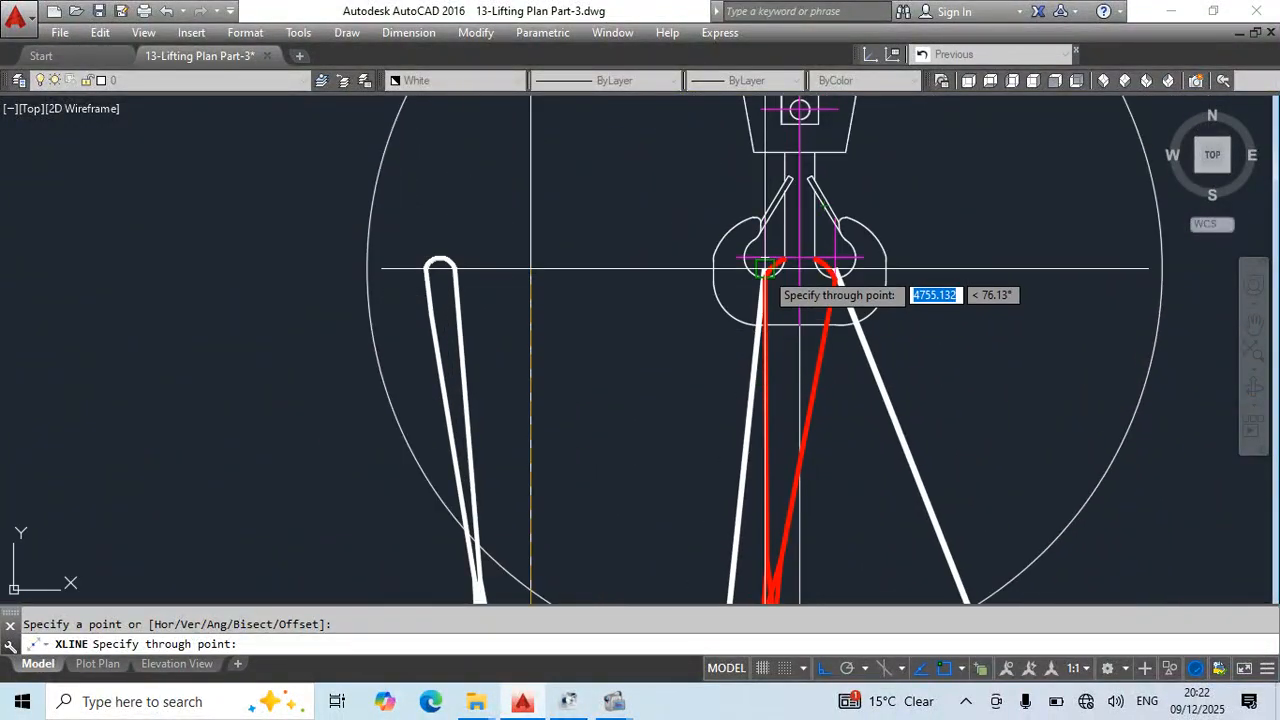
pyautogui.scroll(5, 766, 268)
pyautogui.press('Escape')
pyautogui.scroll(-9, 745, 390)
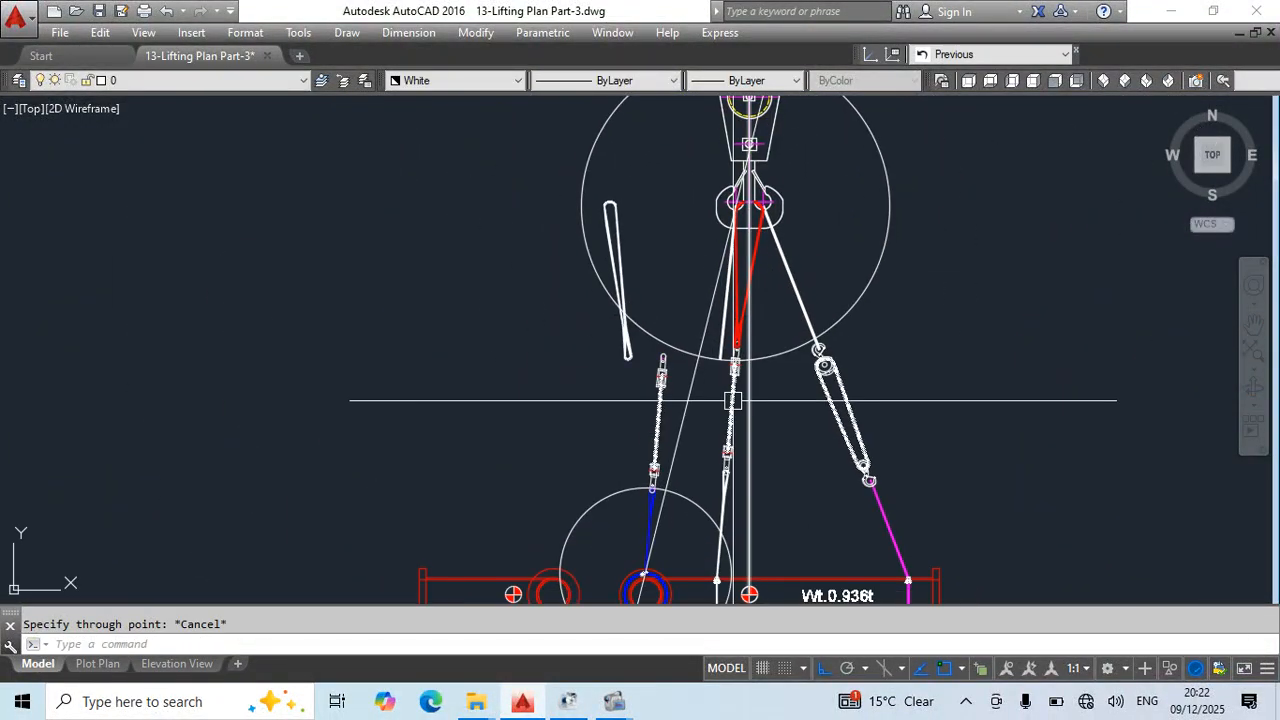
# - Stretch the left white sling's lower end to the intersection of the upper circle and the slanted construction line
pyautogui.scroll(5, 717, 360)
pyautogui.click(732, 334)
pyautogui.click(726, 360)
pyautogui.click(673, 351)
pyautogui.press('Escape')
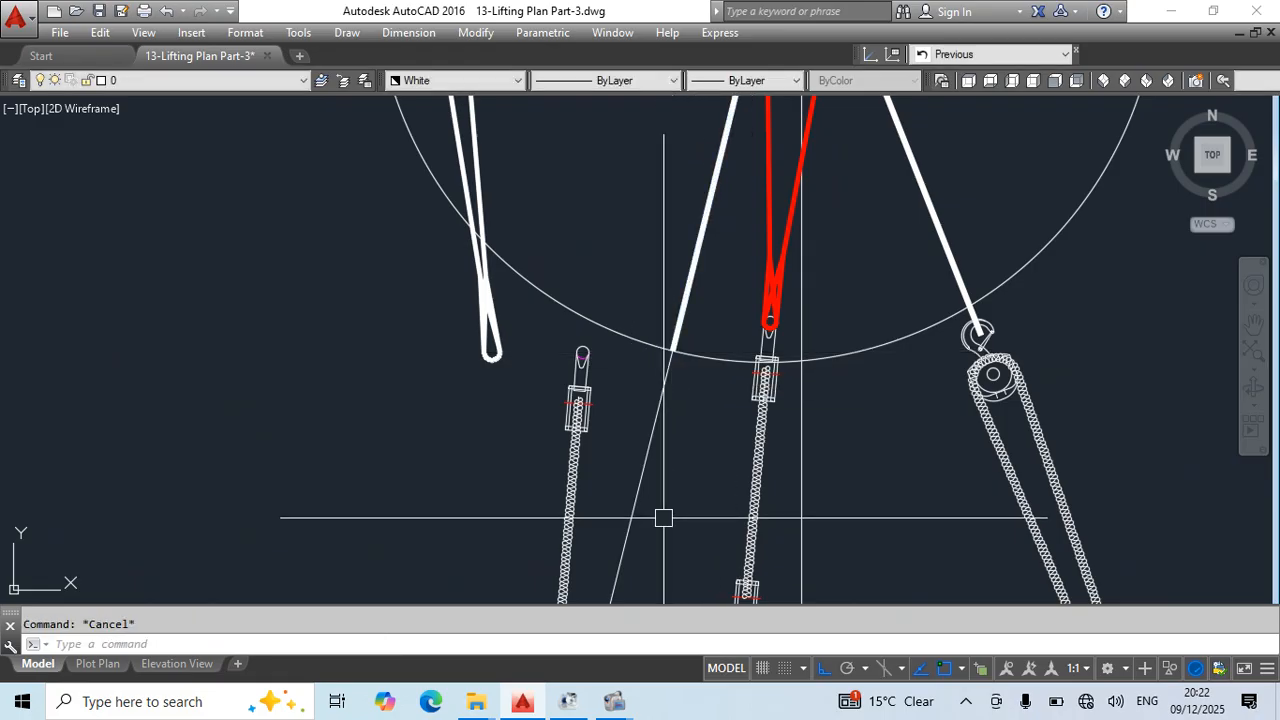
pyautogui.moveTo(664, 518); pyautogui.dragTo(741, 236, button='middle')
pyautogui.scroll(5, 641, 429)
pyautogui.click(631, 440)
pyautogui.moveTo(631, 440); pyautogui.dragTo(662, 330, button='middle')
pyautogui.press('Return')
pyautogui.scroll(-3, 658, 288)
pyautogui.press('Escape')
# - Rotate the left chain block and blue sling loop about the blue sling's choke point, by reference, onto the slanted construction line
pyautogui.click(644, 288)
pyautogui.click(640, 350)
pyautogui.write('r')
pyautogui.press('Return')
pyautogui.scroll(2, 660, 320)
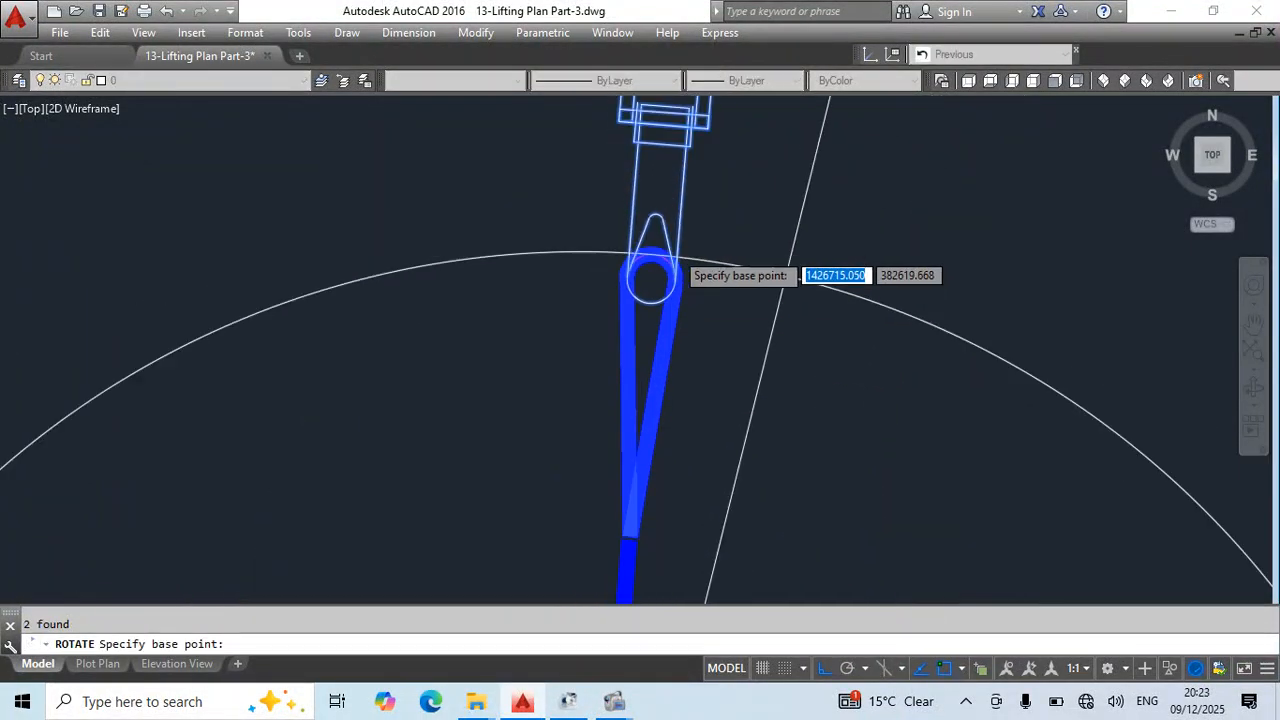
pyautogui.scroll(-3, 651, 490)
pyautogui.scroll(3, 663, 441)
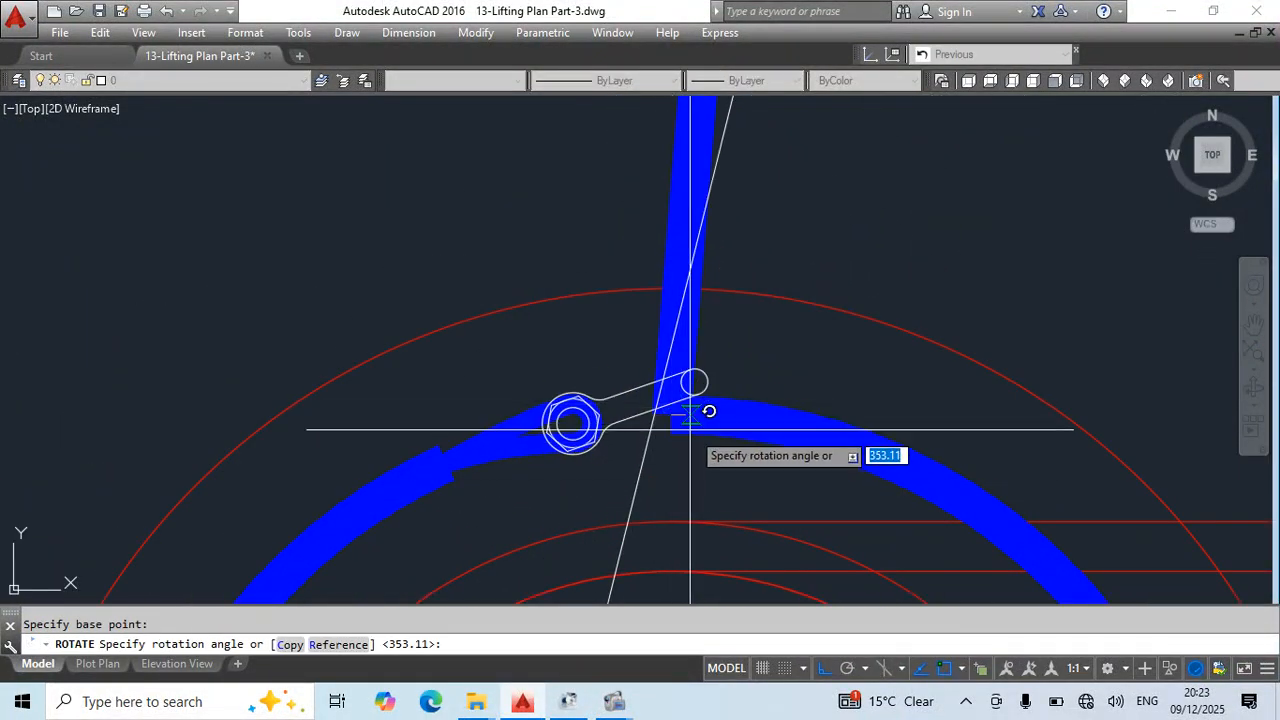
pyautogui.click(671, 414)
pyautogui.scroll(-5, 747, 284)
pyautogui.moveTo(748, 140); pyautogui.dragTo(691, 600, button='middle')
pyautogui.scroll(2, 686, 453)
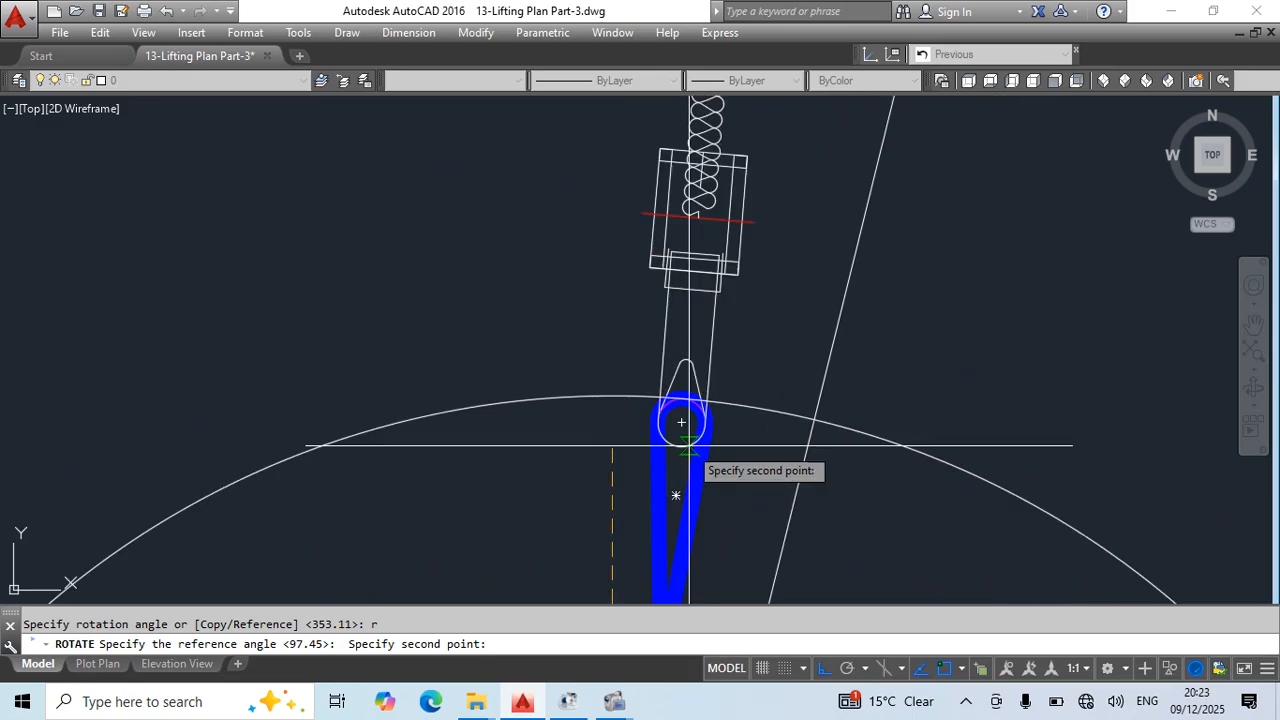
pyautogui.click(681, 422)
pyautogui.press('Escape')
pyautogui.scroll(-3, 826, 383)
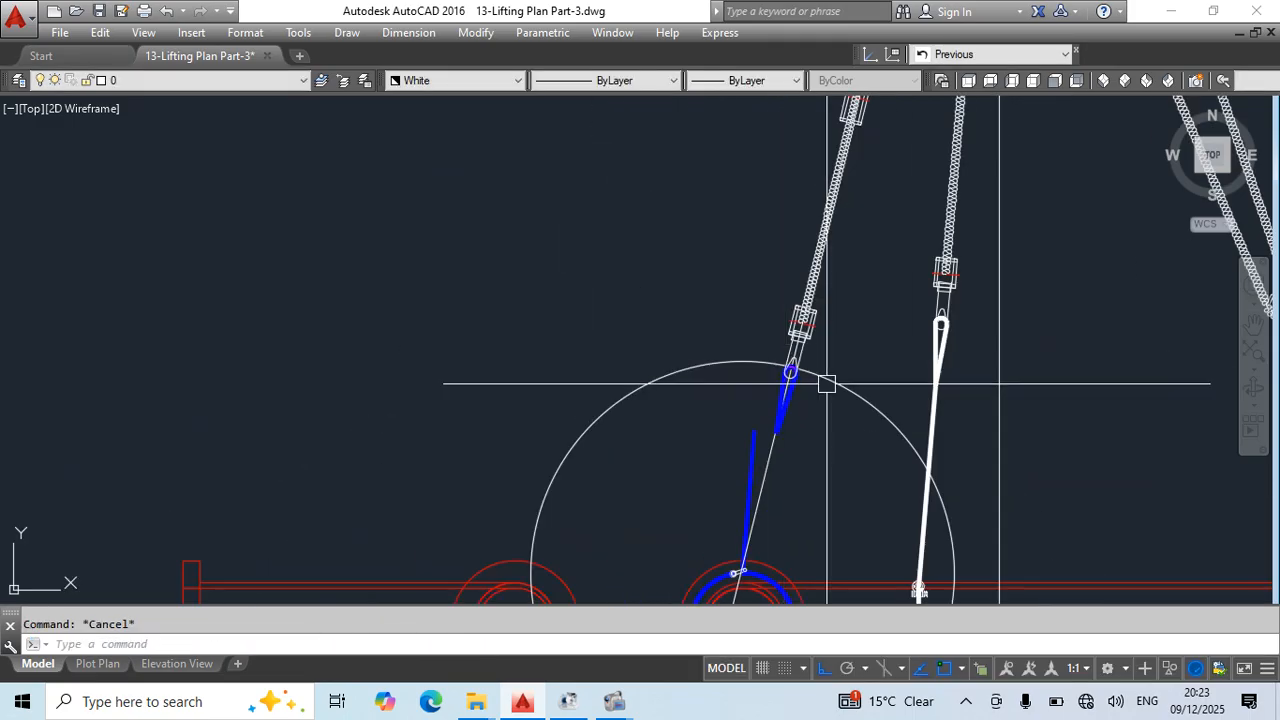
# - Stretch the blue choked sling's straight leg so its upper end meets the lower tip of the rotated blue sling loop
pyautogui.click(755, 449)
pyautogui.scroll(3, 757, 440)
pyautogui.click(750, 402)
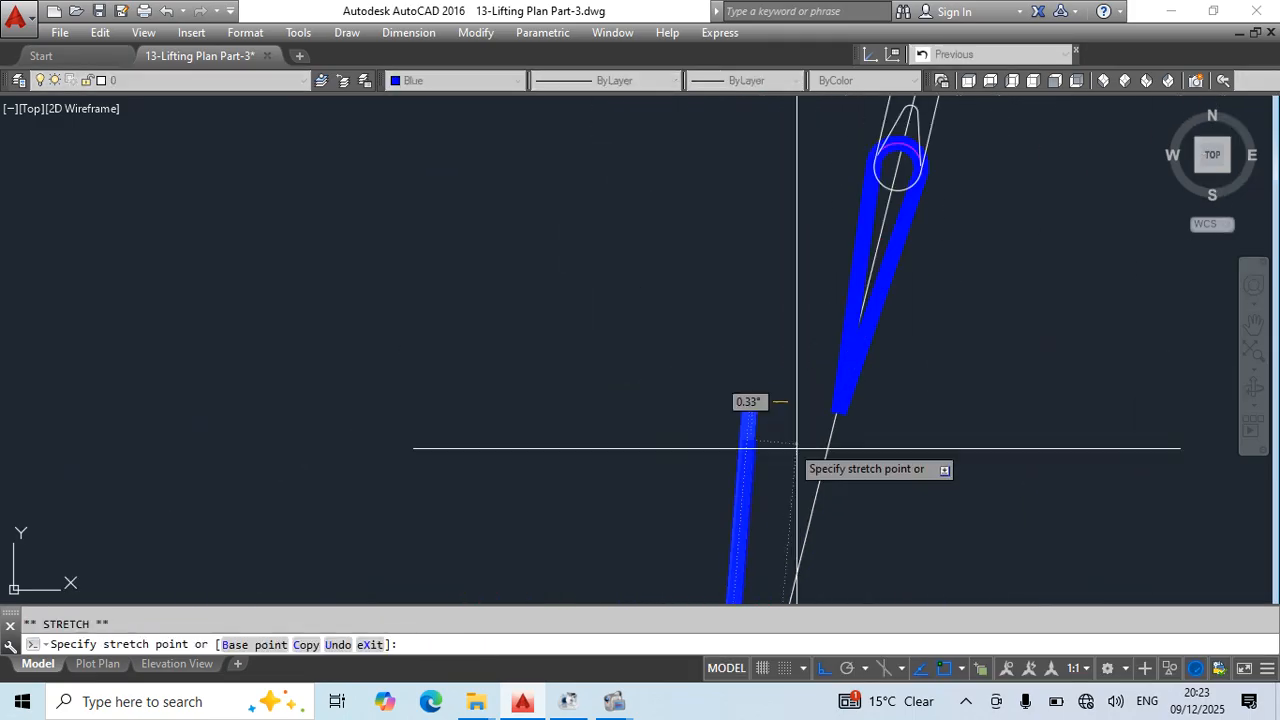
pyautogui.click(836, 420)
pyautogui.press('Escape')
pyautogui.scroll(-2, 826, 366)
pyautogui.scroll(4, 907, 526)
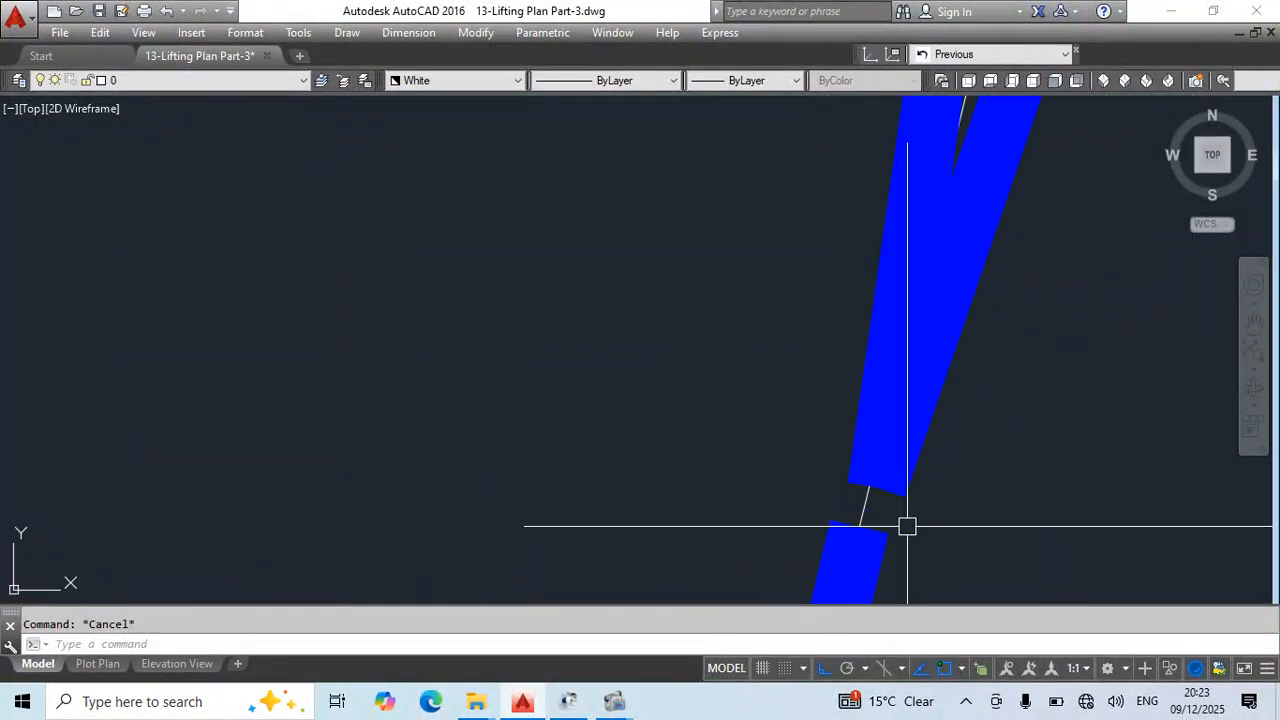
pyautogui.click(858, 527)
pyautogui.click(878, 495)
pyautogui.press('Escape')
pyautogui.scroll(-5, 834, 346)
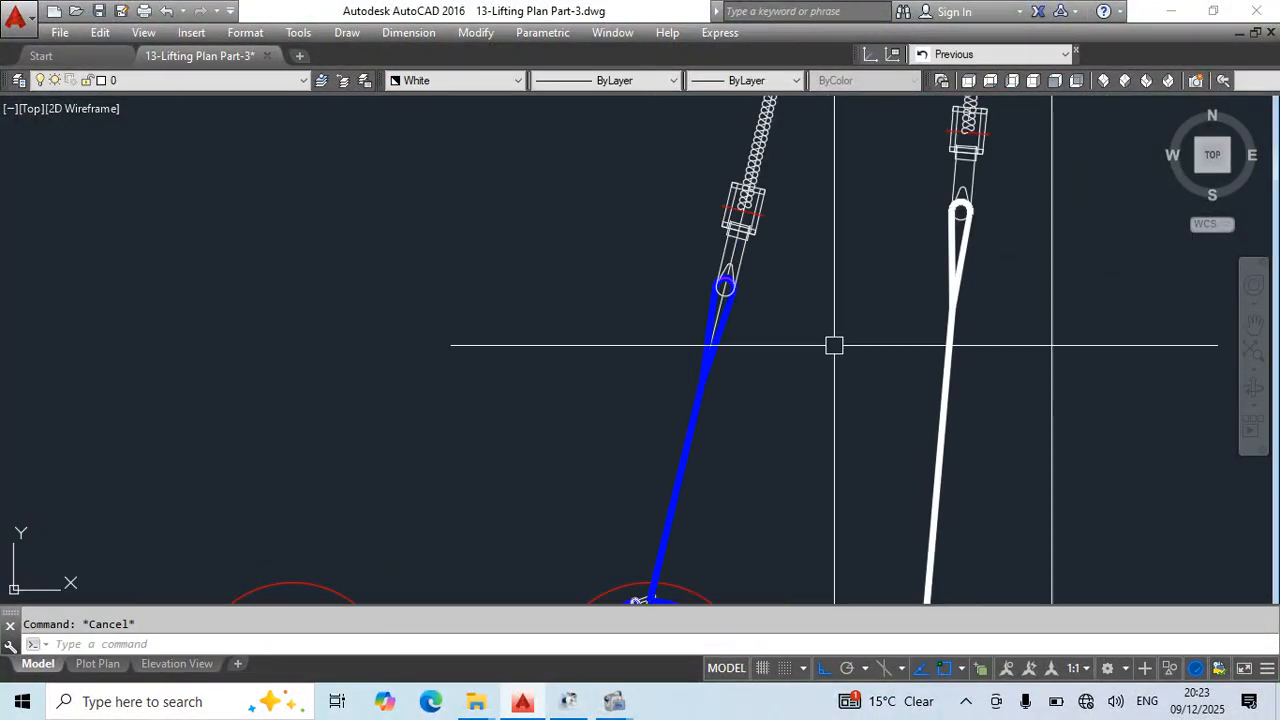
# - Move the left chain block so its upper eye meets the left white sling's lower end, and save the drawing
pyautogui.moveTo(835, 325); pyautogui.dragTo(732, 703, button='middle')
pyautogui.scroll(3, 720, 380)
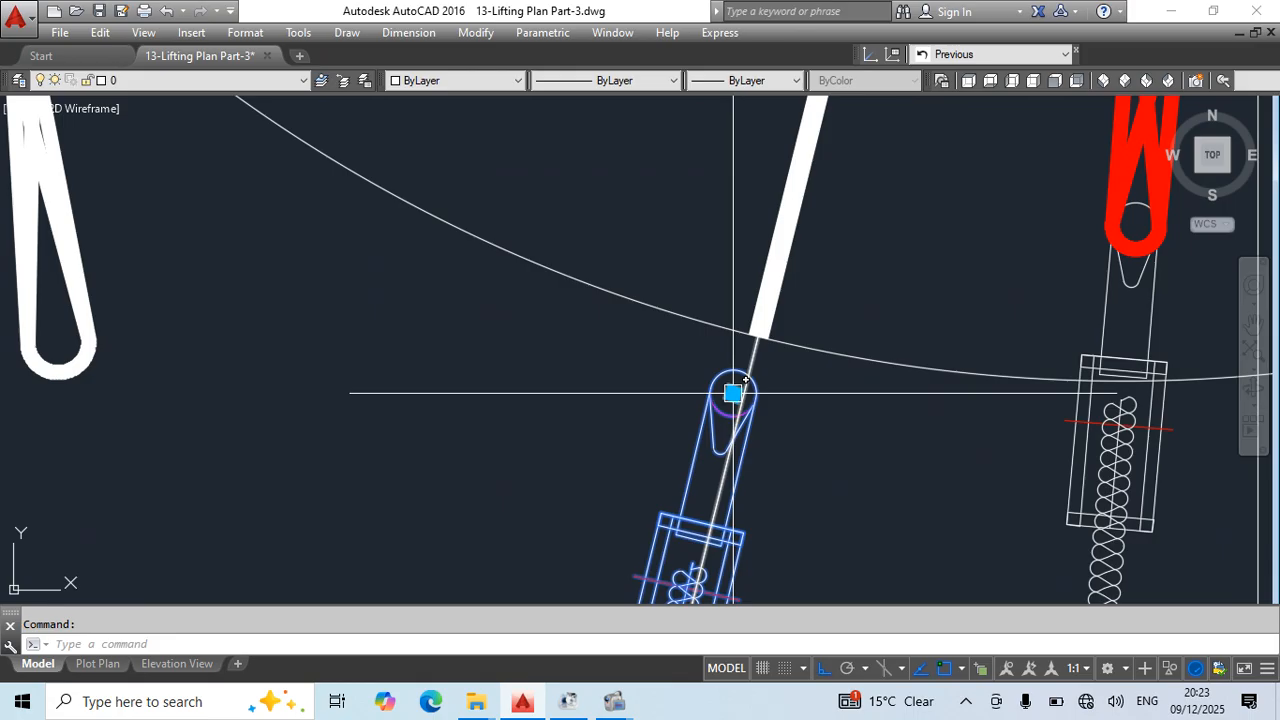
pyautogui.click(733, 393)
pyautogui.click(757, 335)
pyautogui.press('Escape')
pyautogui.scroll(-4, 857, 386)
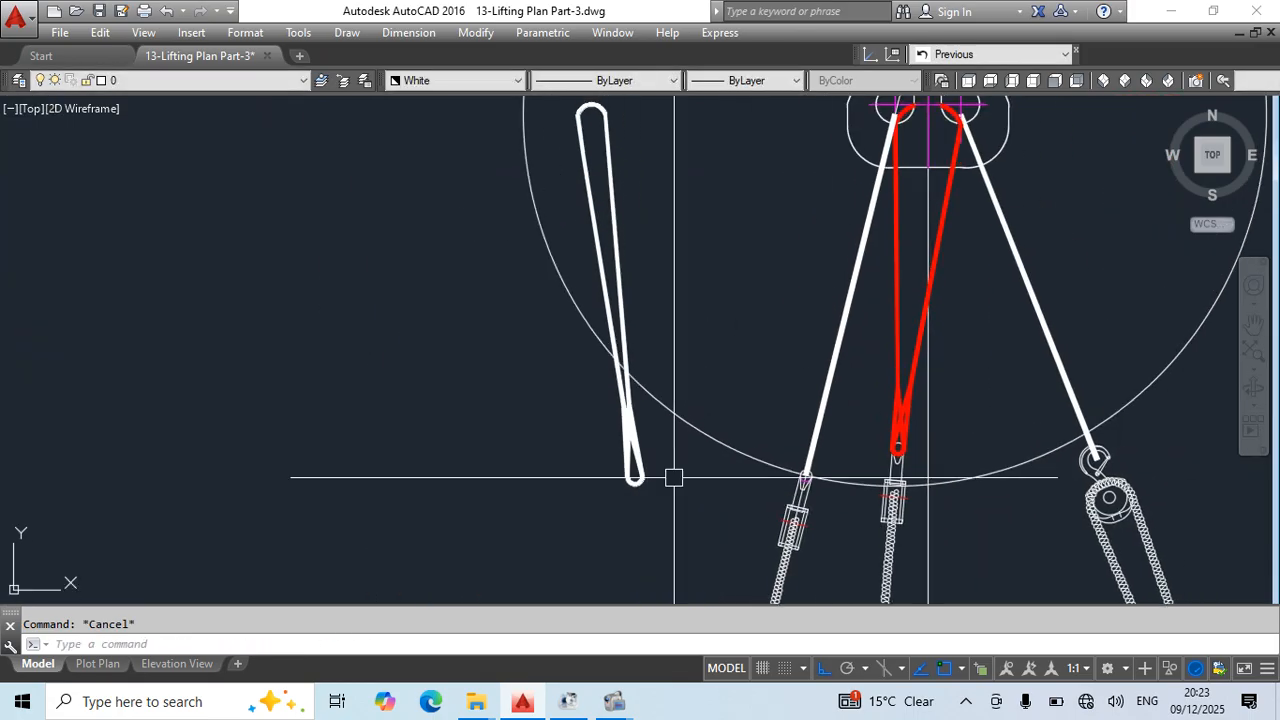
pyautogui.moveTo(679, 496); pyautogui.dragTo(668, 537, button='middle')
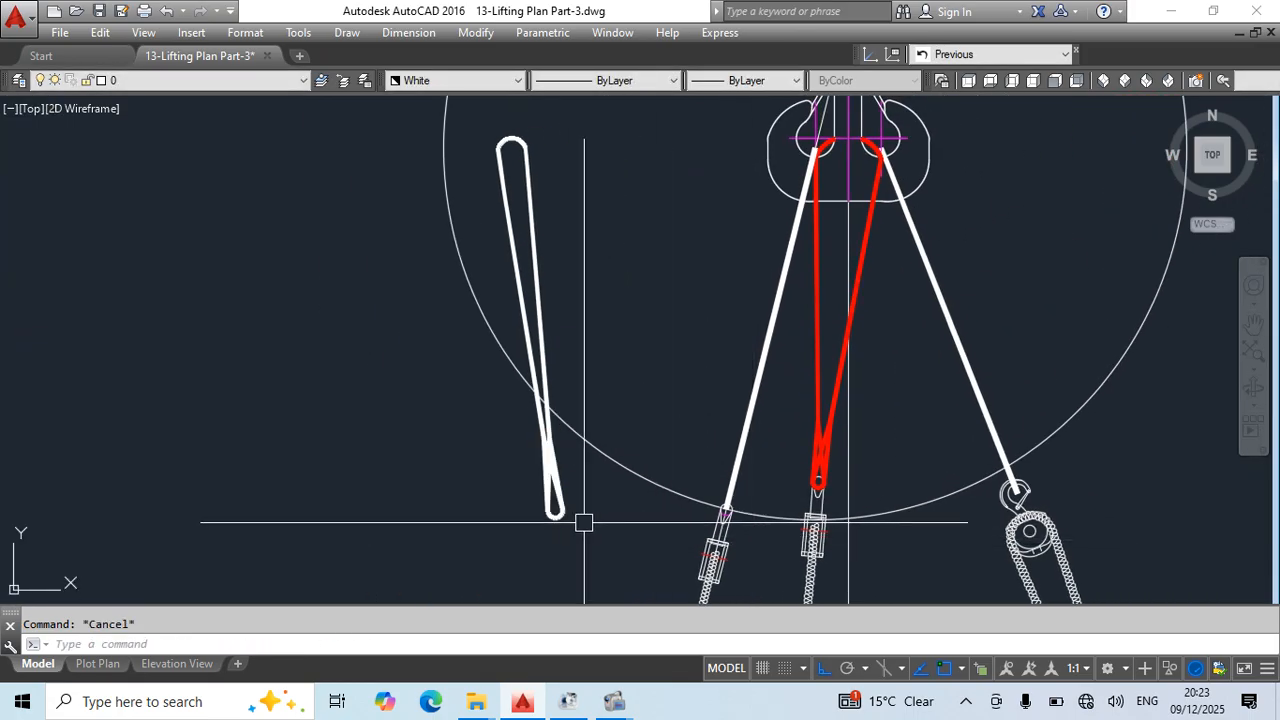
pyautogui.hotkey('ctrl', 's')
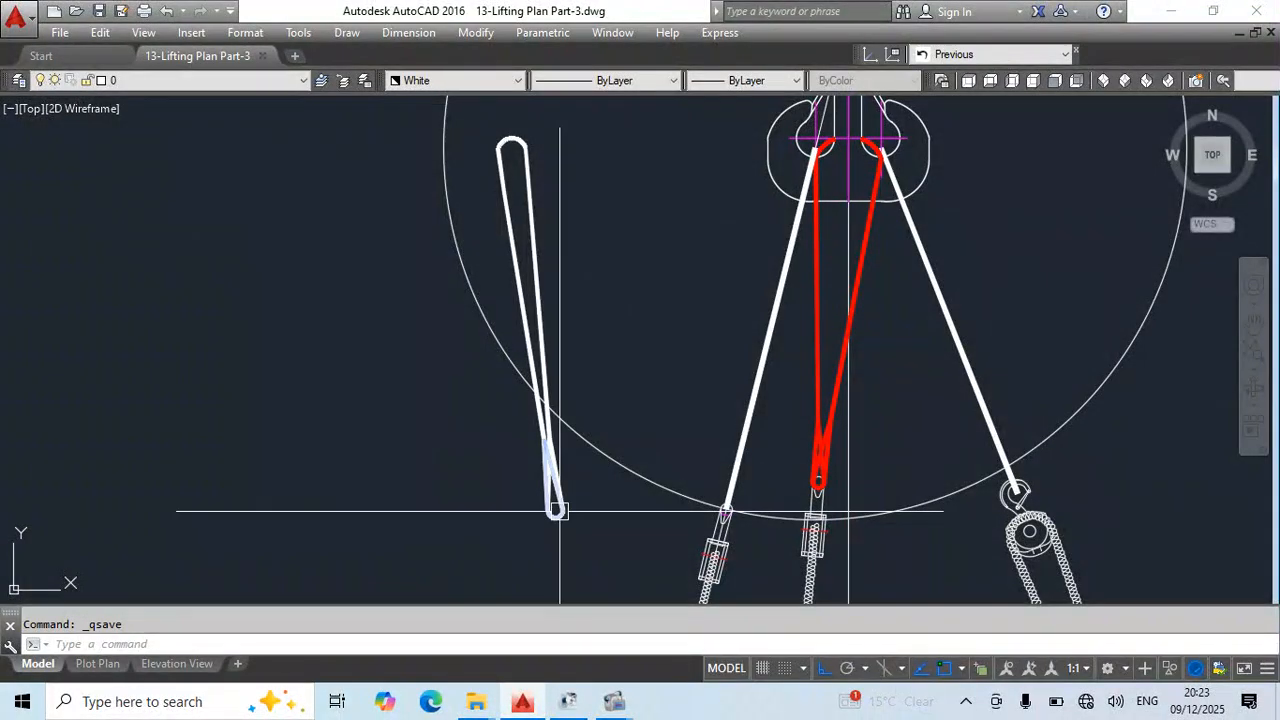
# - Copy the loose white sling's lower loop from its eye centre to the left white sling's lower end
pyautogui.click(561, 511)
pyautogui.scroll(4, 565, 533)
pyautogui.click(536, 478)
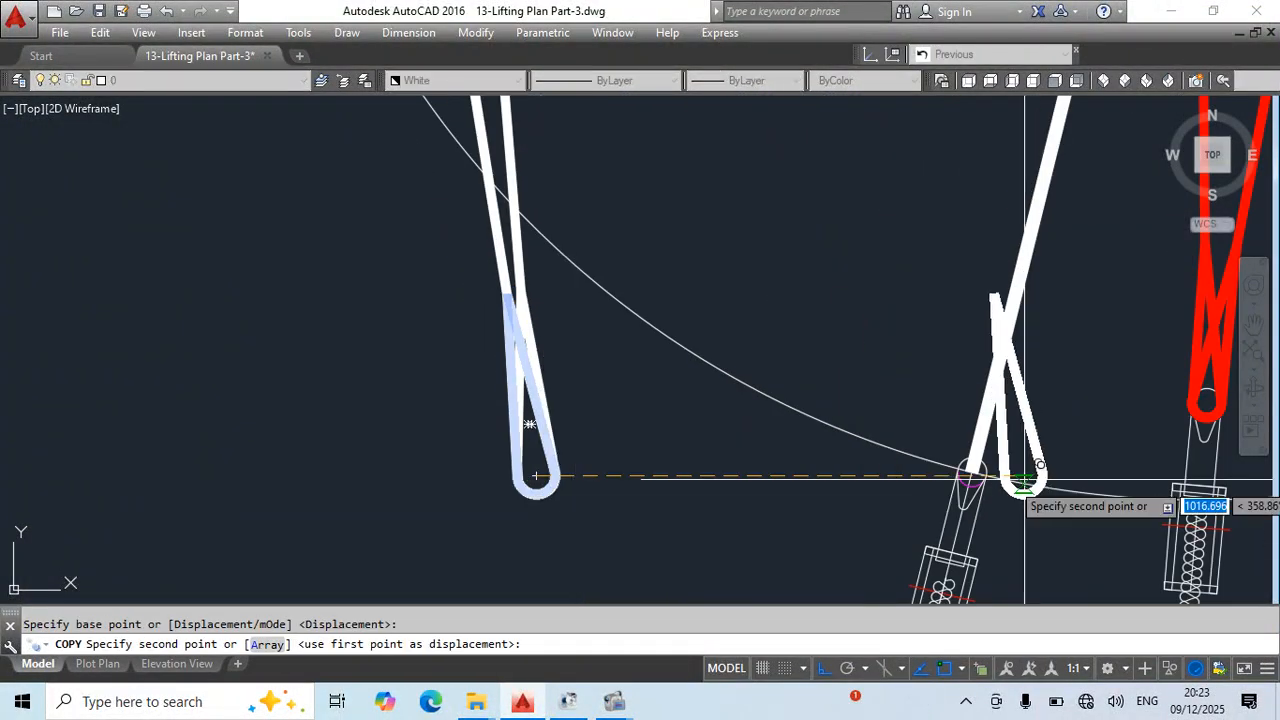
pyautogui.click(970, 472)
pyautogui.press('Escape')
# - Try to rotate the copied white loop into line with the left white sling, and undo the rotation
pyautogui.click(942, 345)
pyautogui.scroll(2, 976, 430)
pyautogui.moveTo(976, 430); pyautogui.dragTo(837, 398, button='middle')
pyautogui.write('ro')
pyautogui.press('Return')
pyautogui.scroll(2, 850, 466)
pyautogui.scroll(-4, 812, 463)
pyautogui.press('Escape')
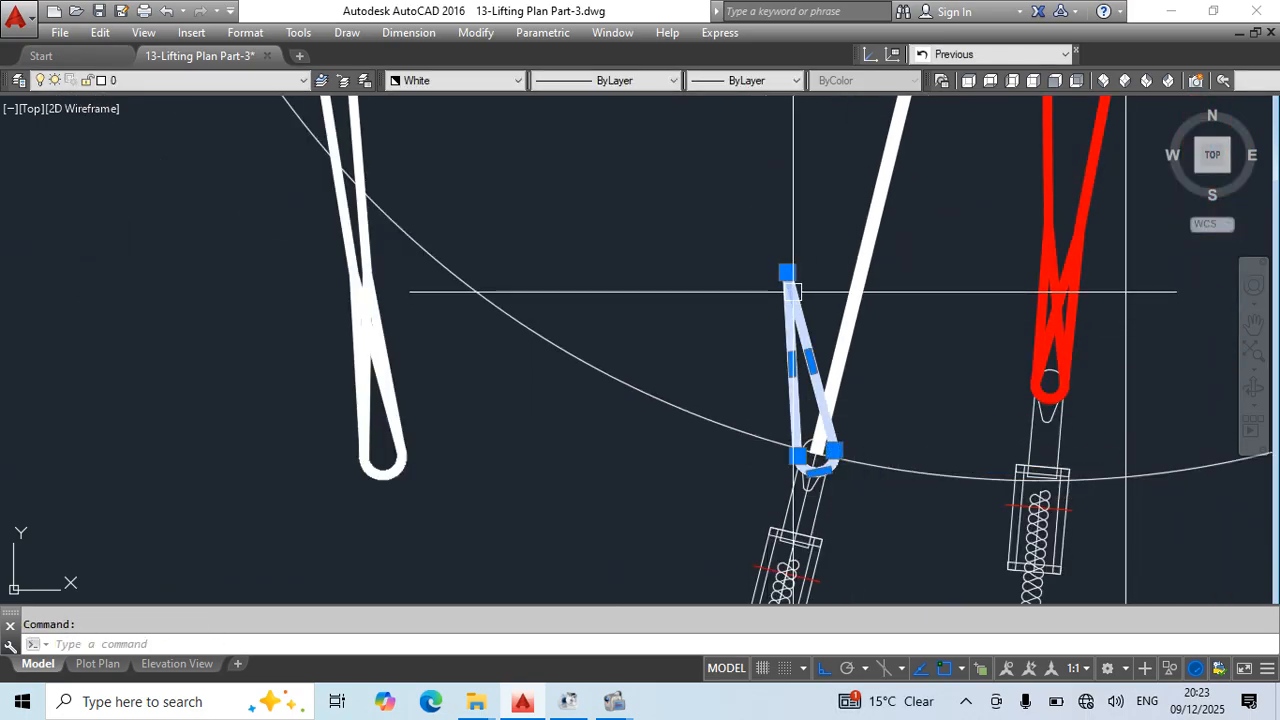
pyautogui.click(786, 277)
pyautogui.scroll(2, 857, 280)
pyautogui.press('Escape')
pyautogui.scroll(2, 828, 470)
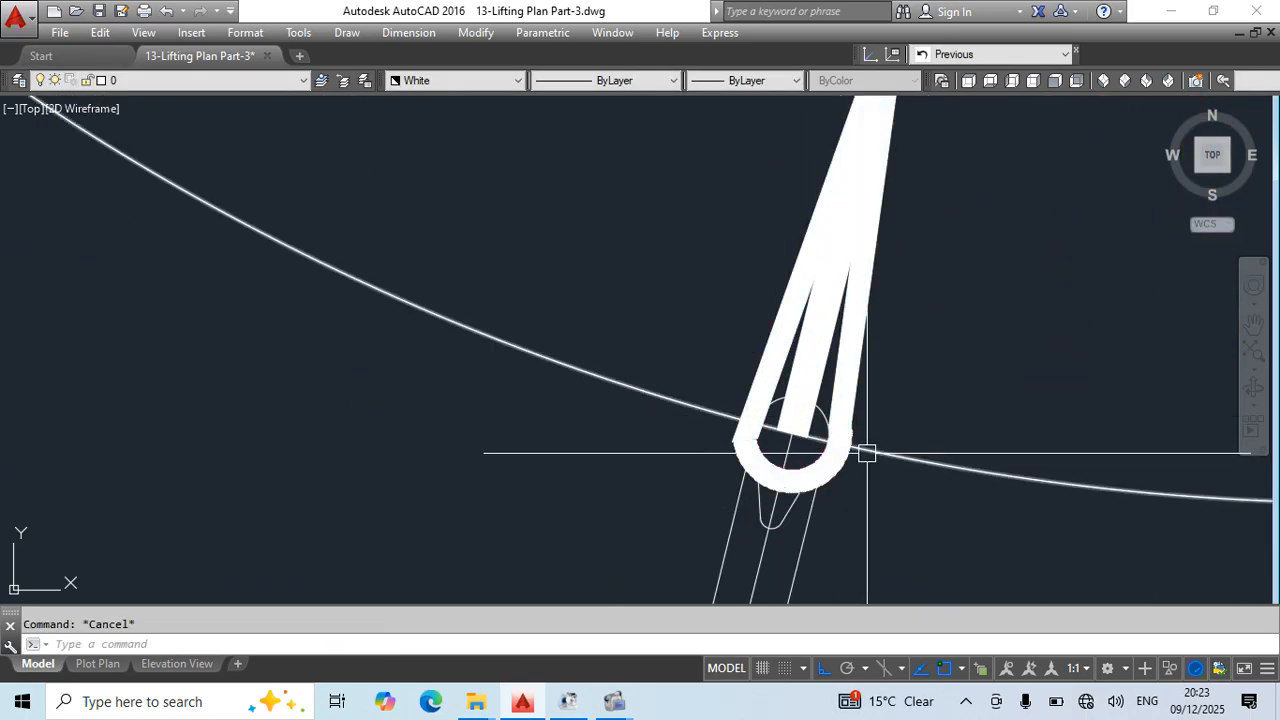
pyautogui.hotkey('ctrl', 'z')
pyautogui.hotkey('ctrl', 'z')
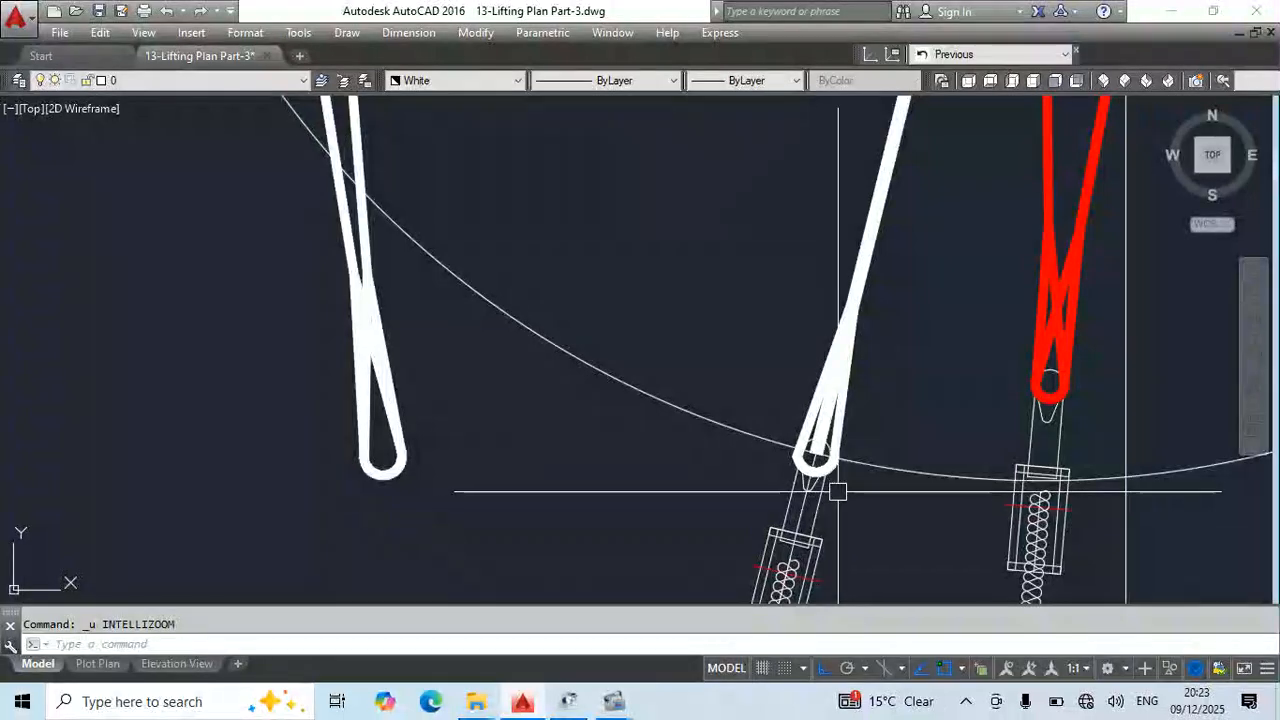
# - Rotate the copied white loop by reference about the left white sling's lower end so its tip lies on the sling's axis
pyautogui.moveTo(877, 482); pyautogui.dragTo(810, 471, button='middle')
pyautogui.write('ro')
pyautogui.press('Return')
pyautogui.scroll(4, 768, 456)
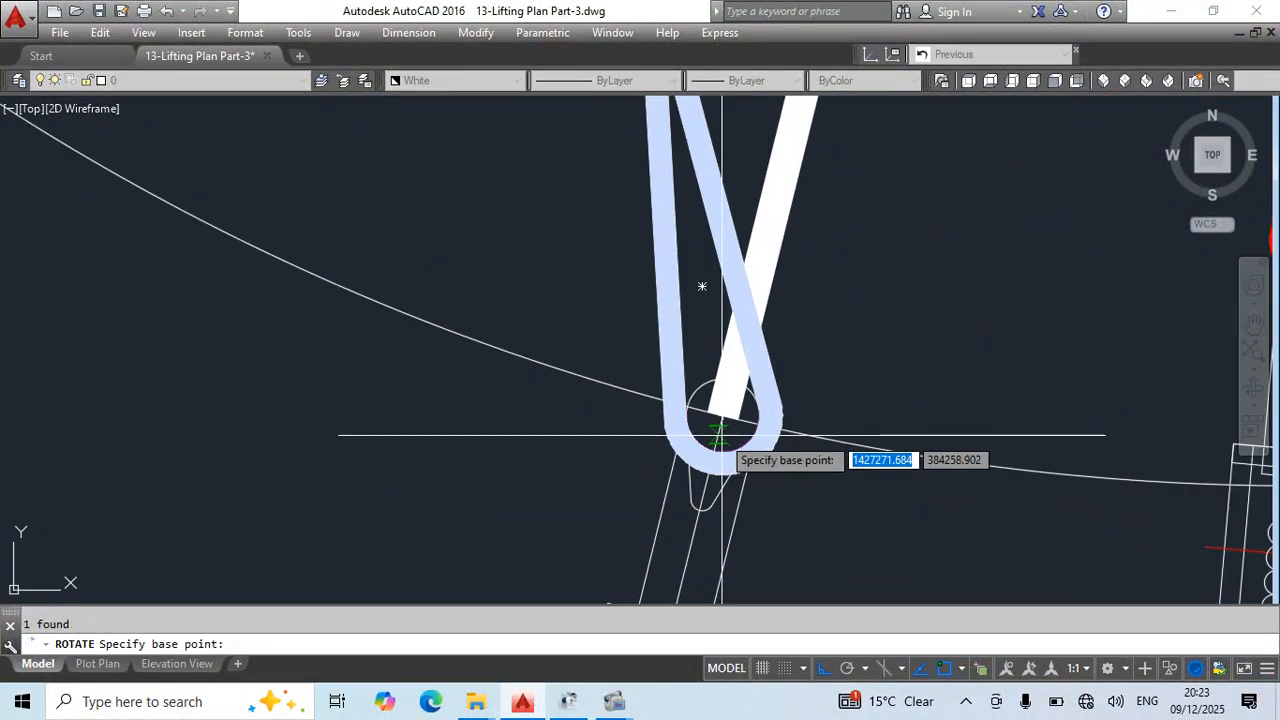
pyautogui.click(722, 415)
pyautogui.write('r')
pyautogui.press('Return')
pyautogui.click(722, 415)
pyautogui.scroll(-3, 722, 415)
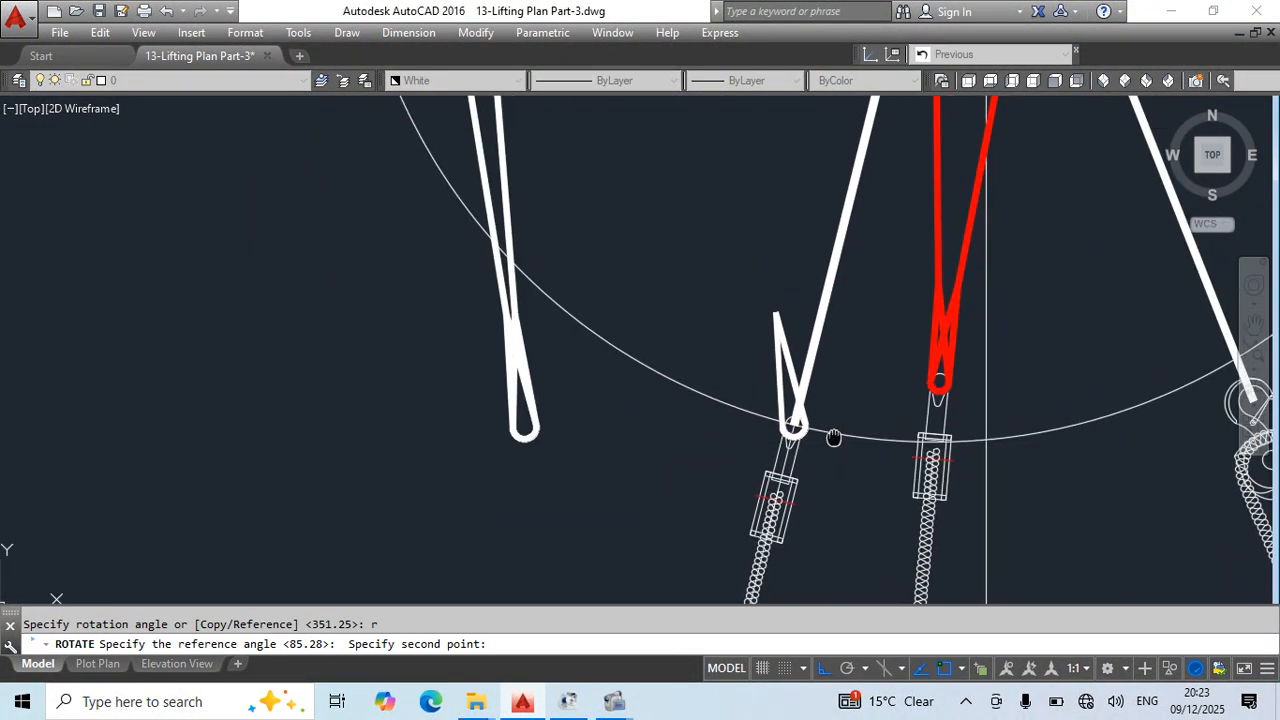
pyautogui.scroll(5, 714, 400)
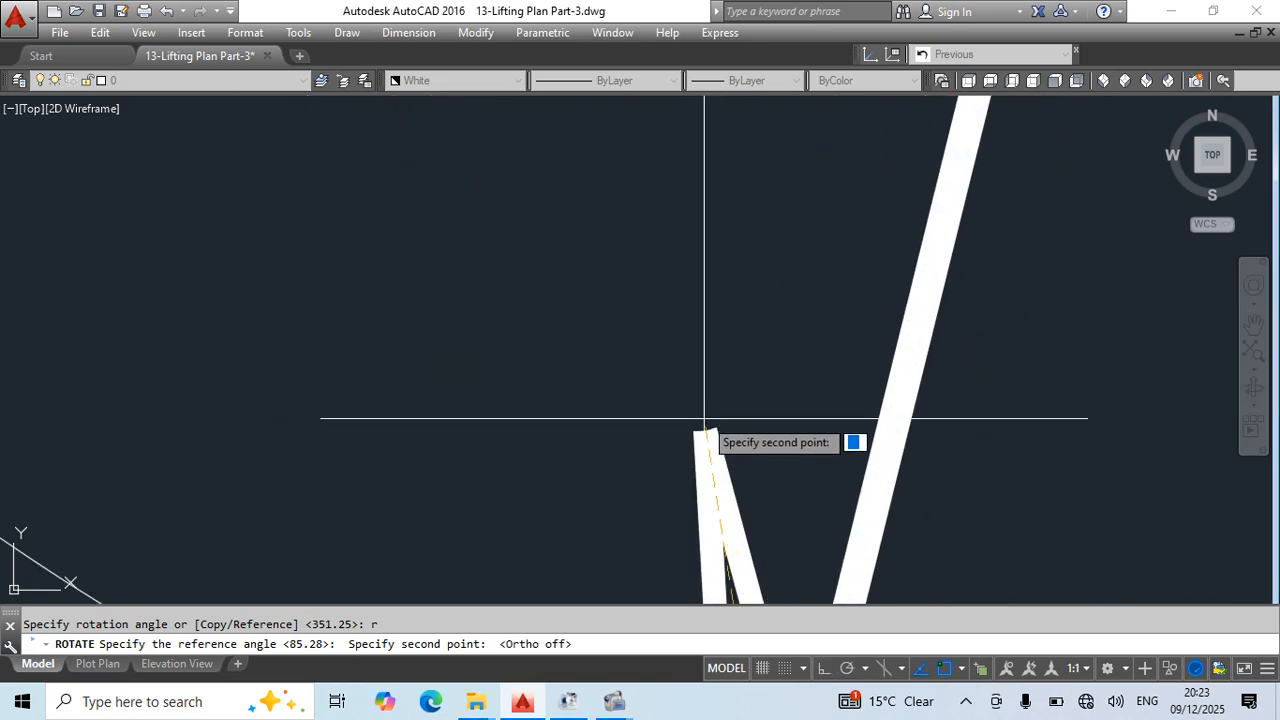
pyautogui.click(705, 426)
pyautogui.press('Escape')
pyautogui.scroll(-3, 715, 490)
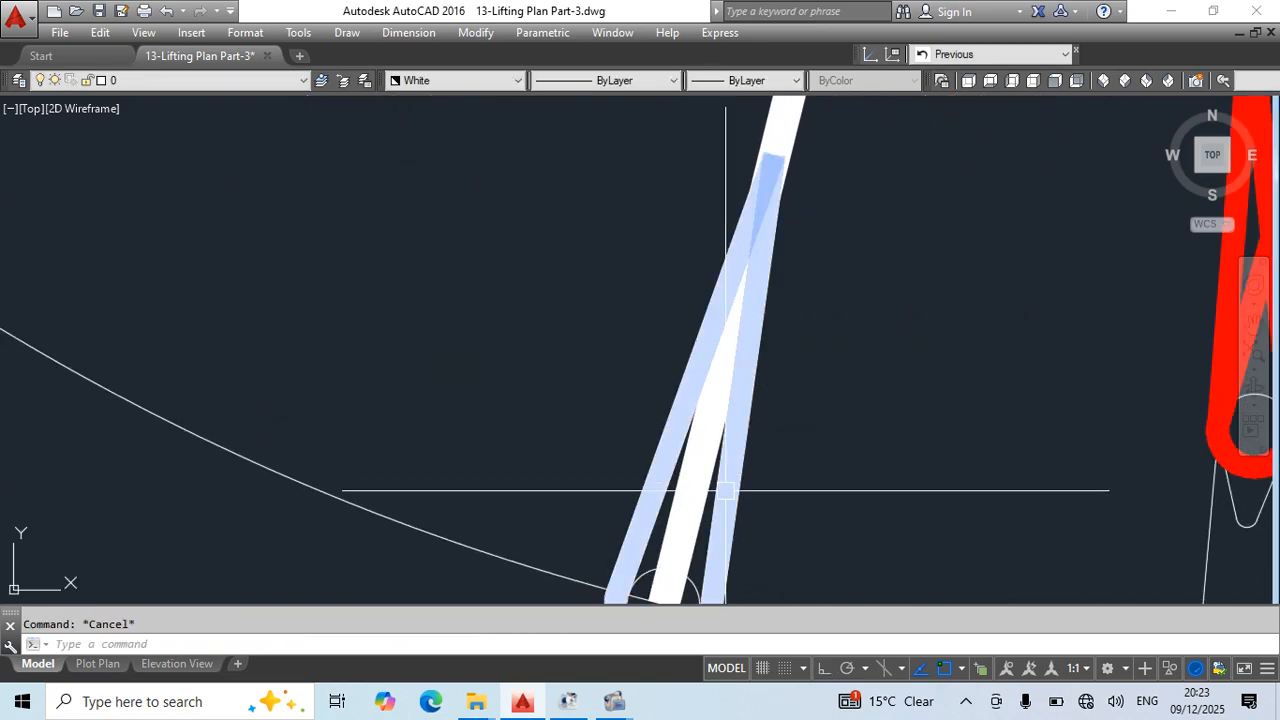
# - Shorten the left white sling by stretching its lower end up to the tip of the rotated white loop
pyautogui.scroll(1, 695, 490)
pyautogui.click(695, 490)
pyautogui.click(843, 229)
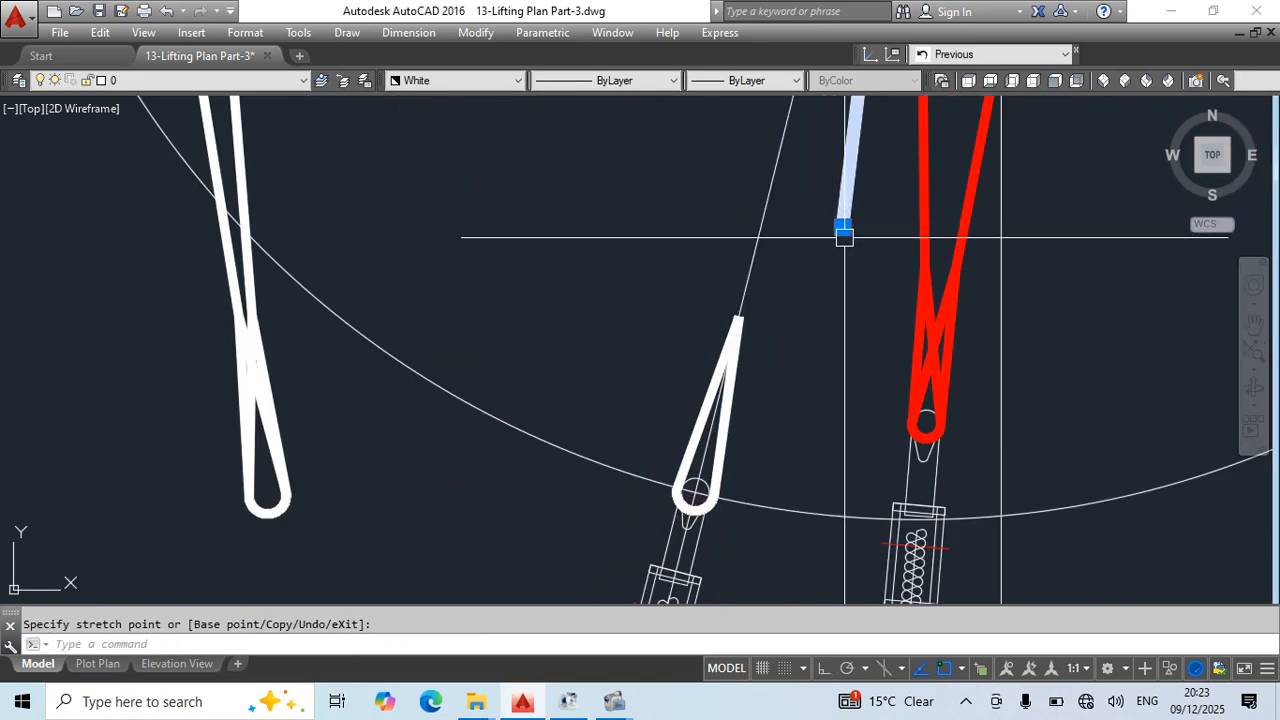
pyautogui.click(843, 229)
pyautogui.press('Escape')
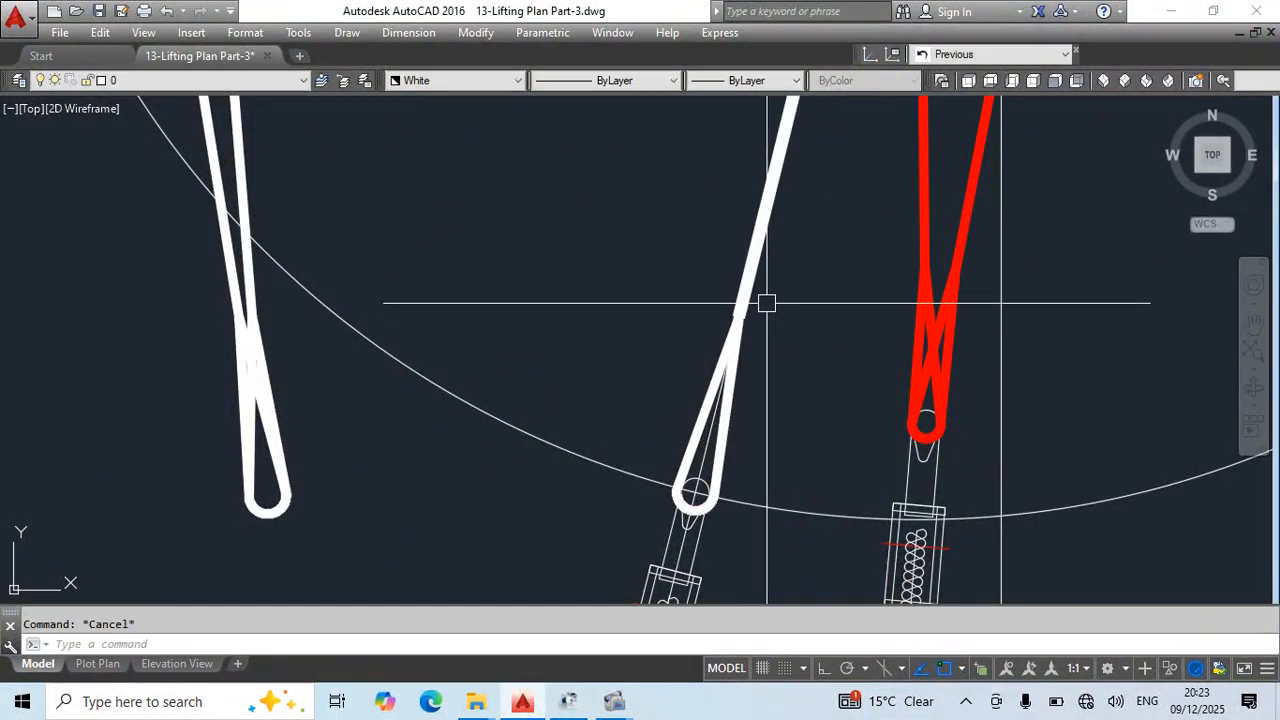
pyautogui.scroll(-3, 777, 420)
pyautogui.moveTo(777, 420); pyautogui.dragTo(742, 447, button='middle')
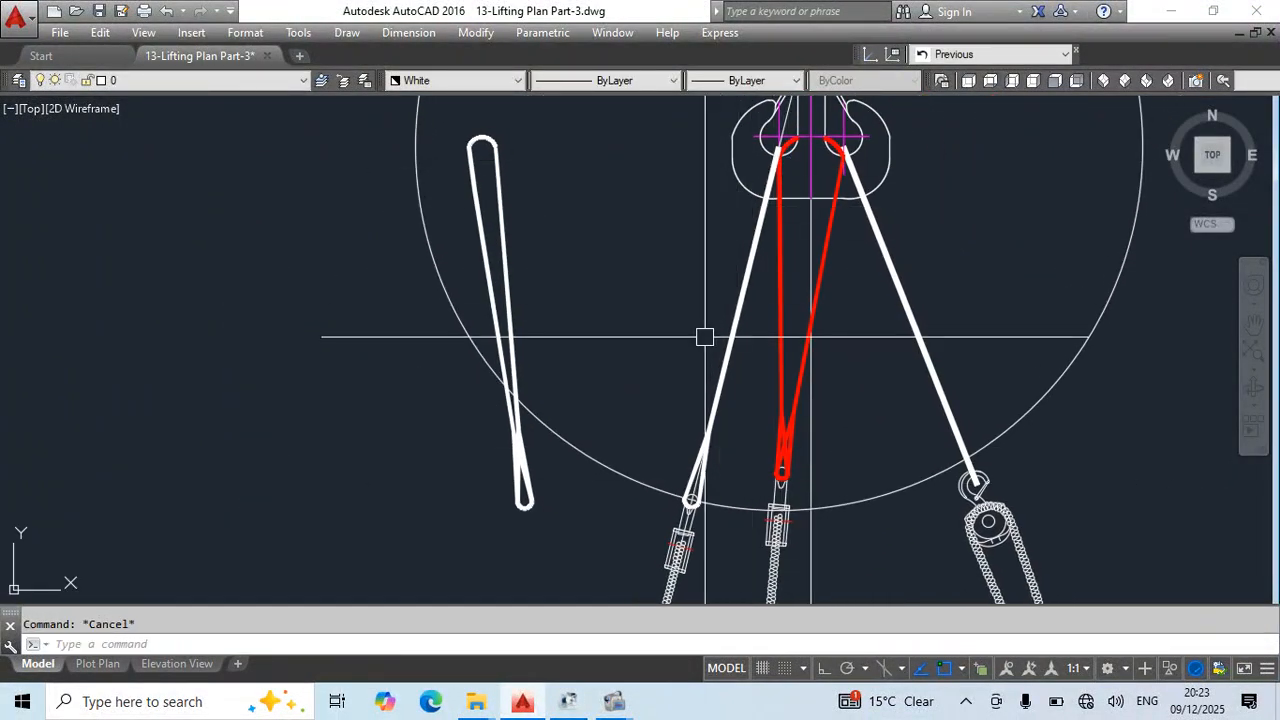
# - Erase the large upper circle and the slanted construction line through the left rigging, and save the drawing
pyautogui.moveTo(672, 489); pyautogui.dragTo(656, 355, button='middle')
pyautogui.moveTo(700, 391); pyautogui.dragTo(710, 347, button='middle')
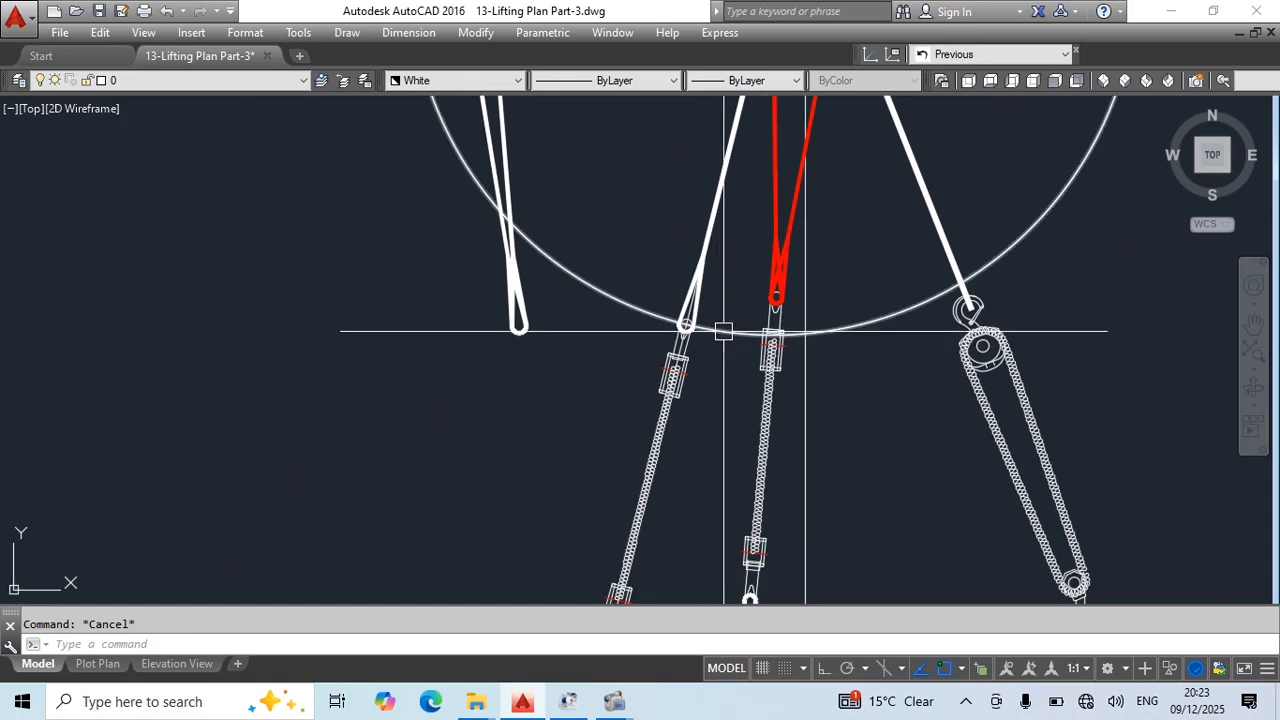
pyautogui.click(723, 331)
pyautogui.press('Delete')
pyautogui.moveTo(709, 433)
pyautogui.mouseDown(button='middle')
pyautogui.moveTo(714, 411)
pyautogui.moveTo(677, 337)
pyautogui.moveTo(737, 140)
pyautogui.mouseUp(button='middle')
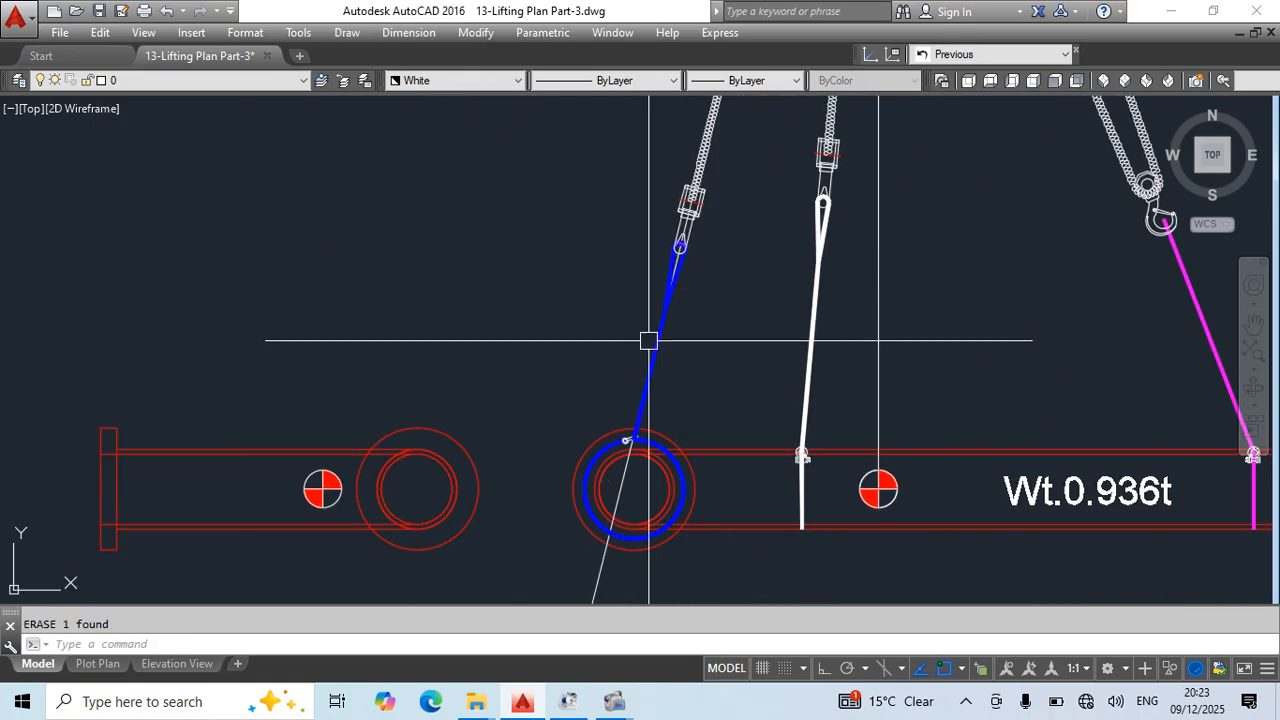
pyautogui.click(620, 575)
pyautogui.click(555, 558)
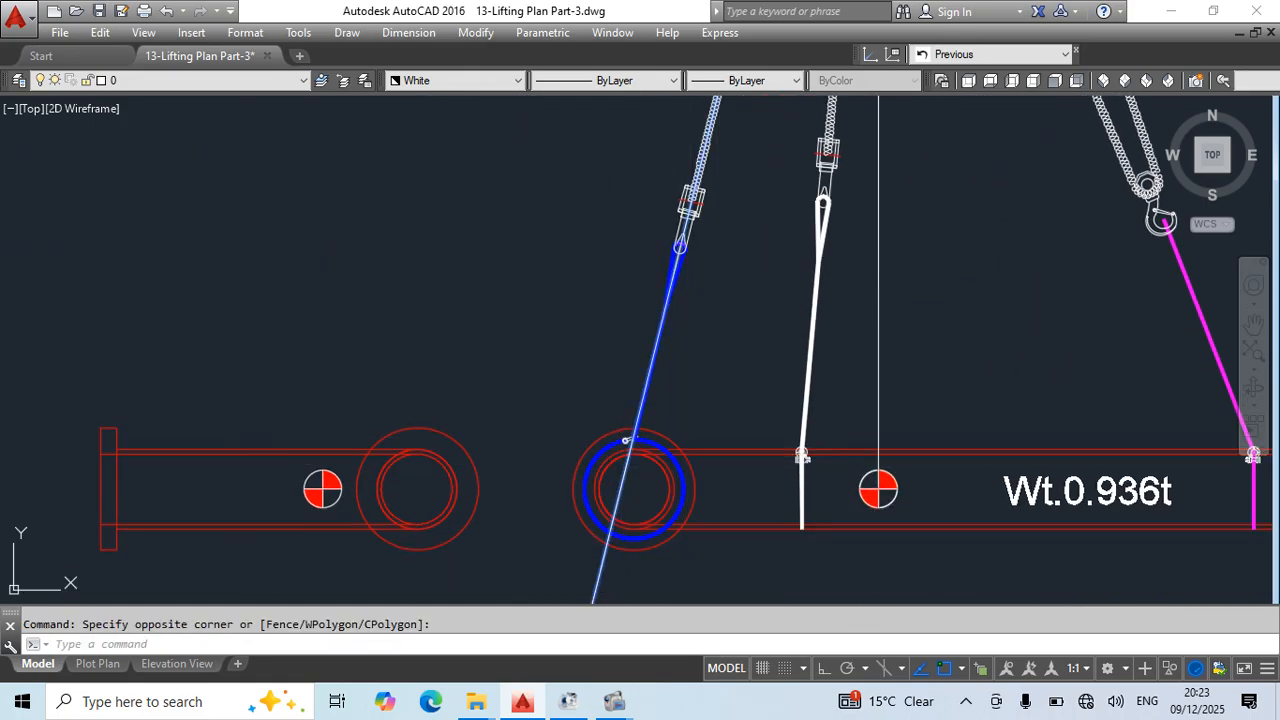
pyautogui.hotkey('ctrl', 's')
# - Set the draw order of the blue sling at the choke shackle to Front and save the drawing
pyautogui.scroll(5, 612, 516)
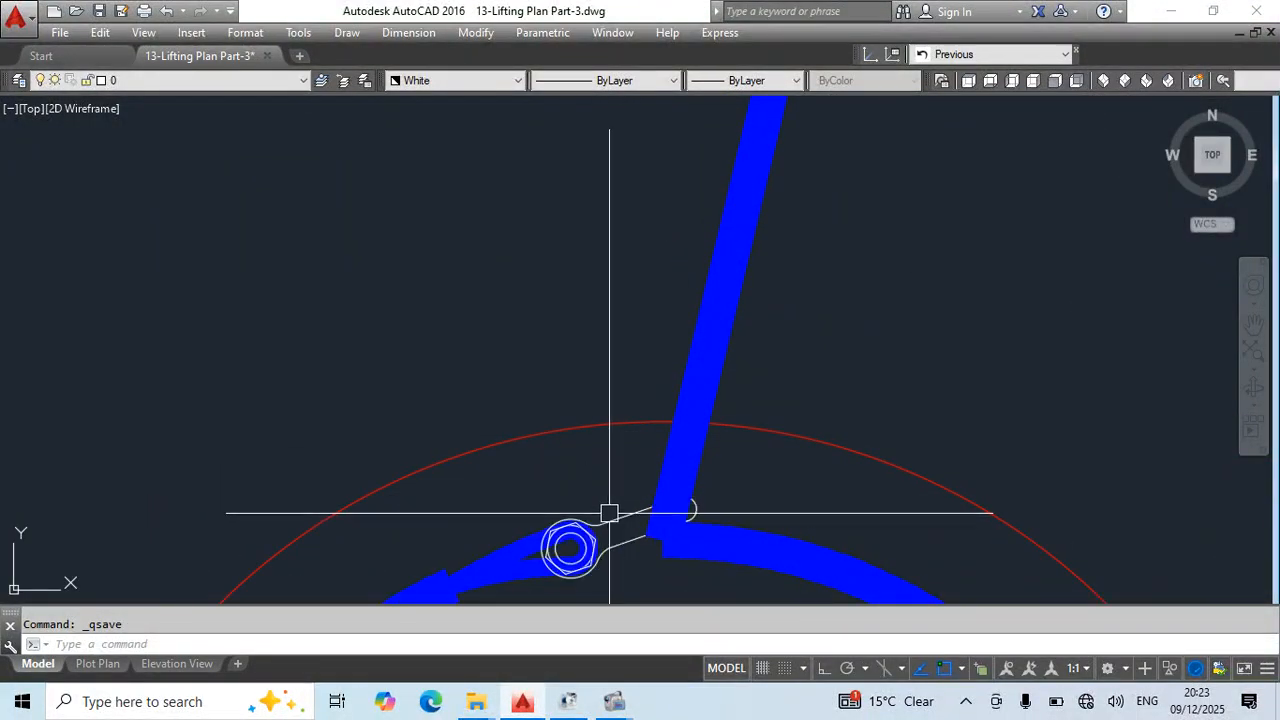
pyautogui.press('Return')
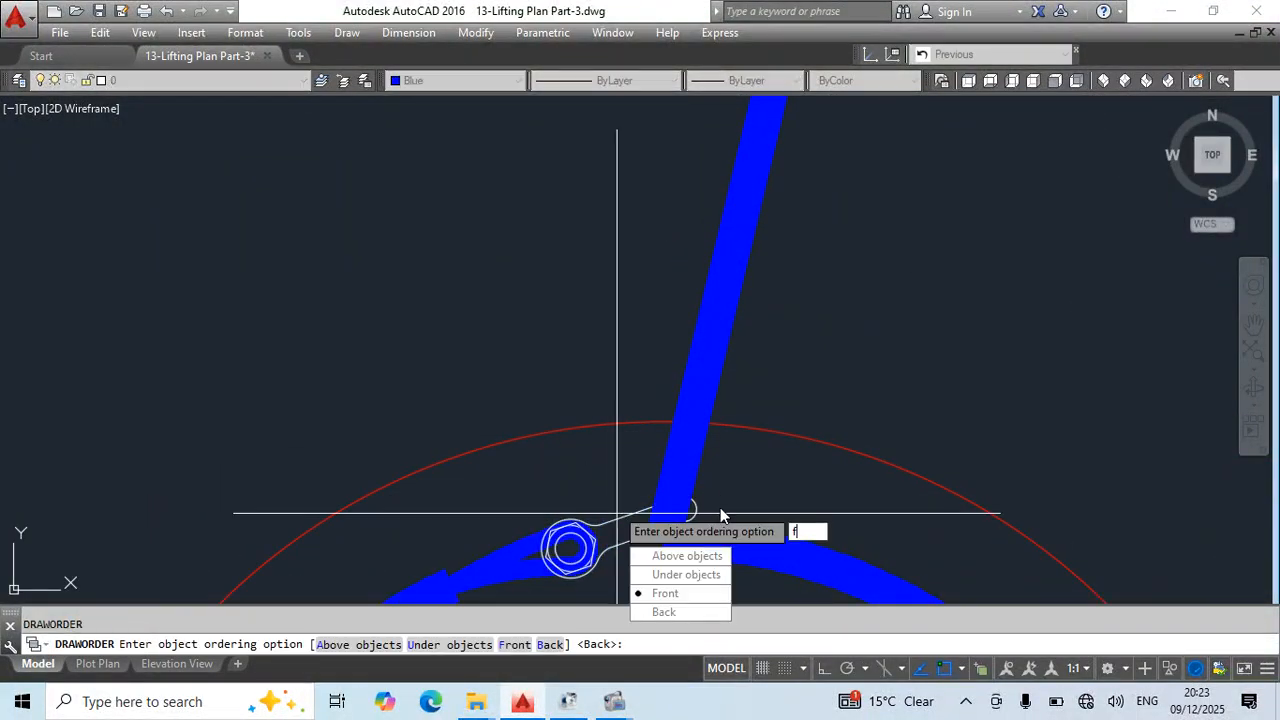
pyautogui.press('Escape')
pyautogui.scroll(-4, 740, 363)
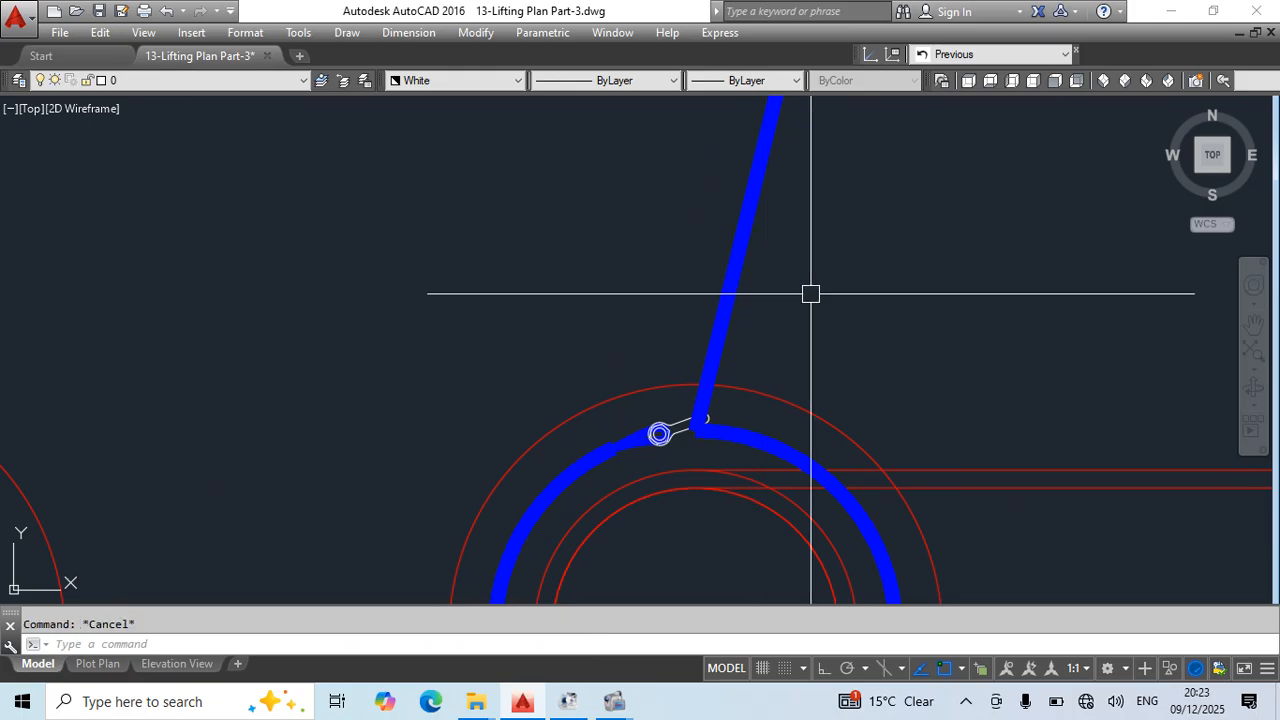
pyautogui.scroll(-6, 812, 366)
pyautogui.moveTo(952, 252); pyautogui.dragTo(863, 483, button='middle')
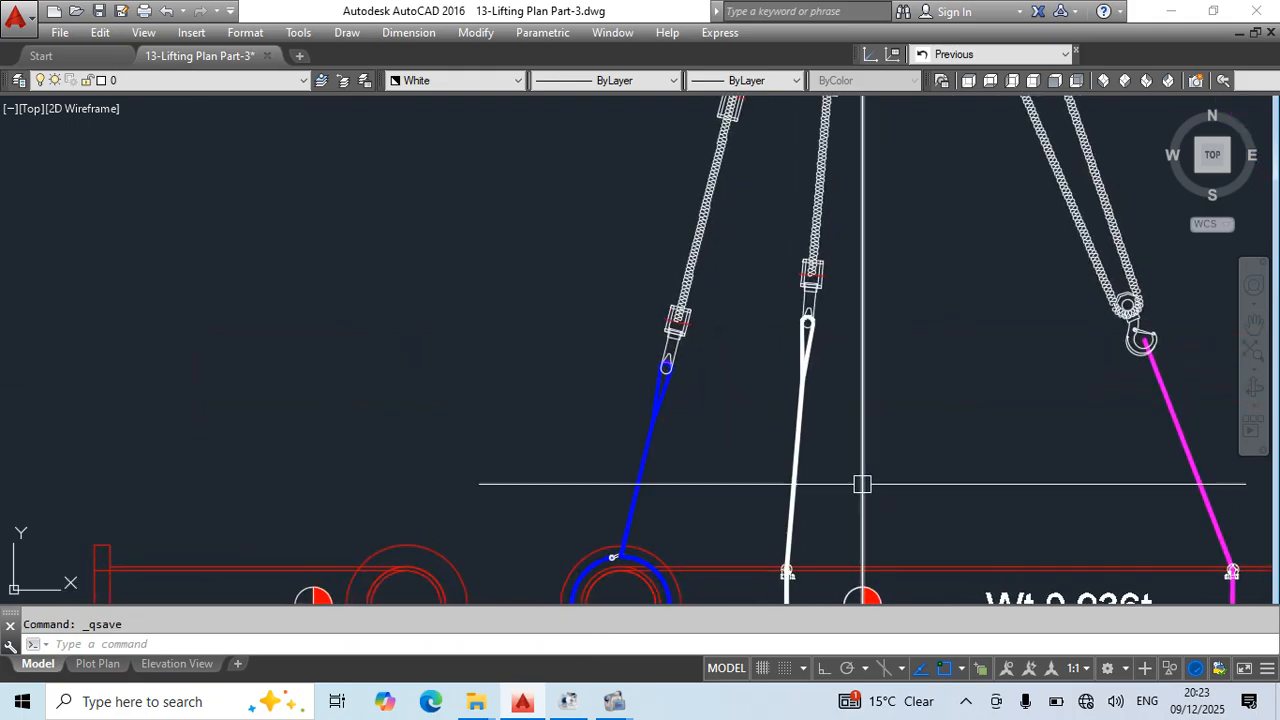
pyautogui.moveTo(867, 353); pyautogui.dragTo(837, 297, button='middle')
pyautogui.press('Escape')
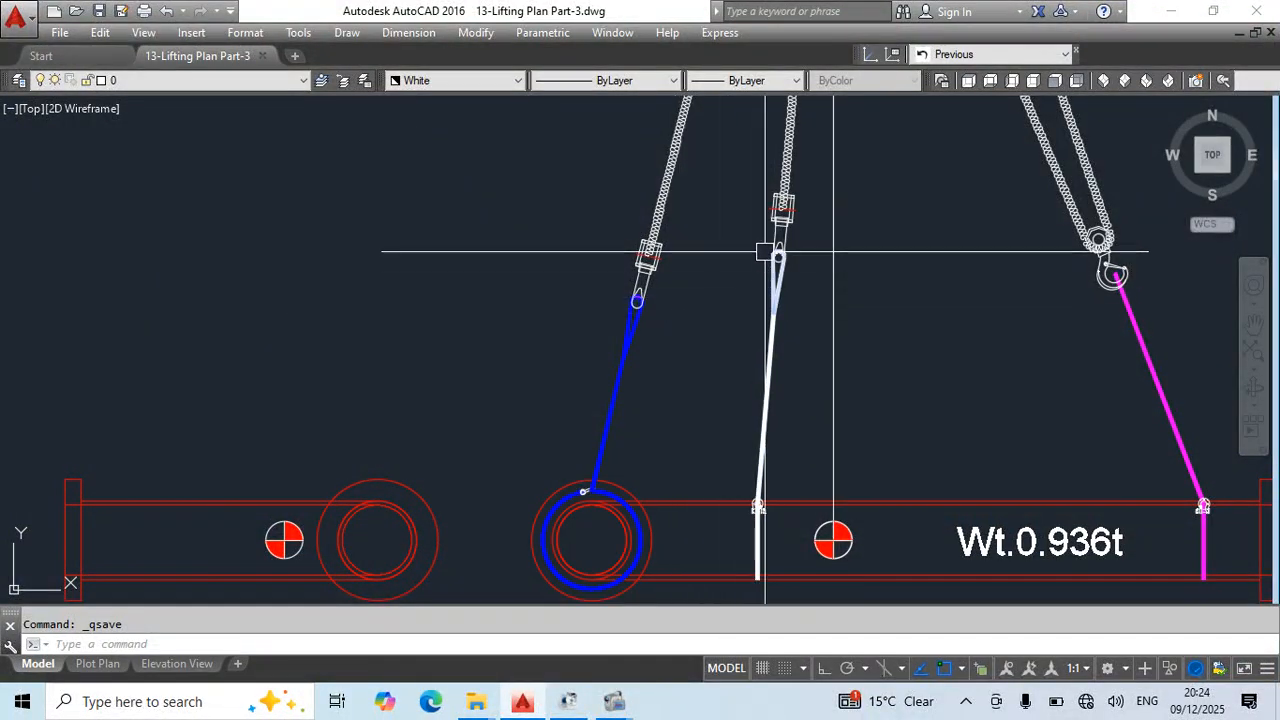
# - Erase the loose spare white sling to the left of the crane hook and save the drawing
pyautogui.moveTo(870, 315); pyautogui.dragTo(699, 286, button='middle')
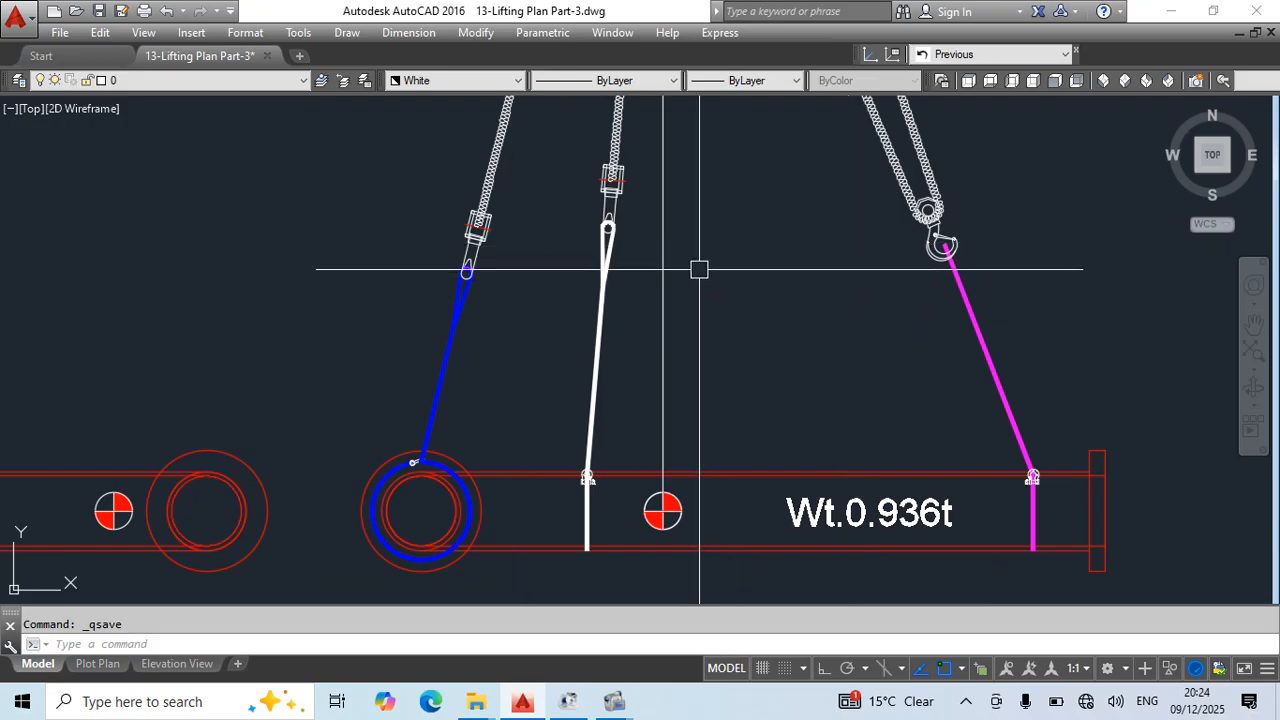
pyautogui.scroll(-3, 970, 365)
pyautogui.scroll(2, 706, 346)
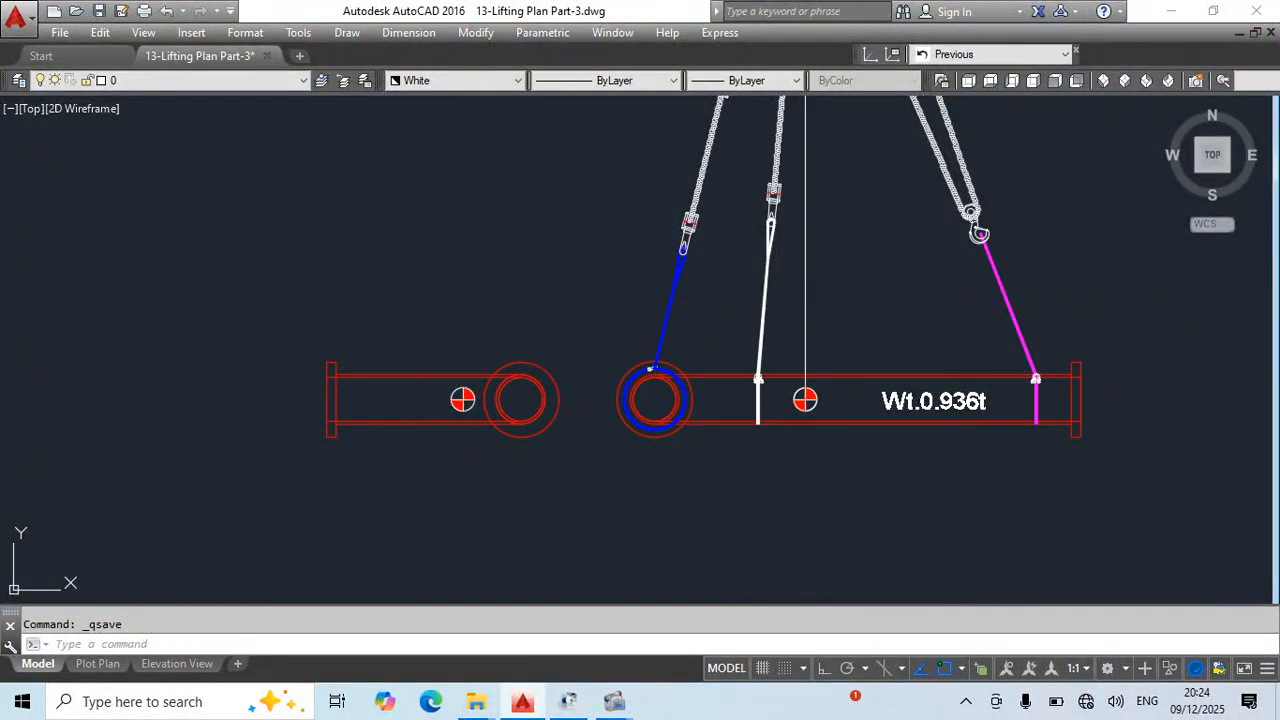
pyautogui.scroll(-3, 809, 271)
pyautogui.scroll(5, 830, 319)
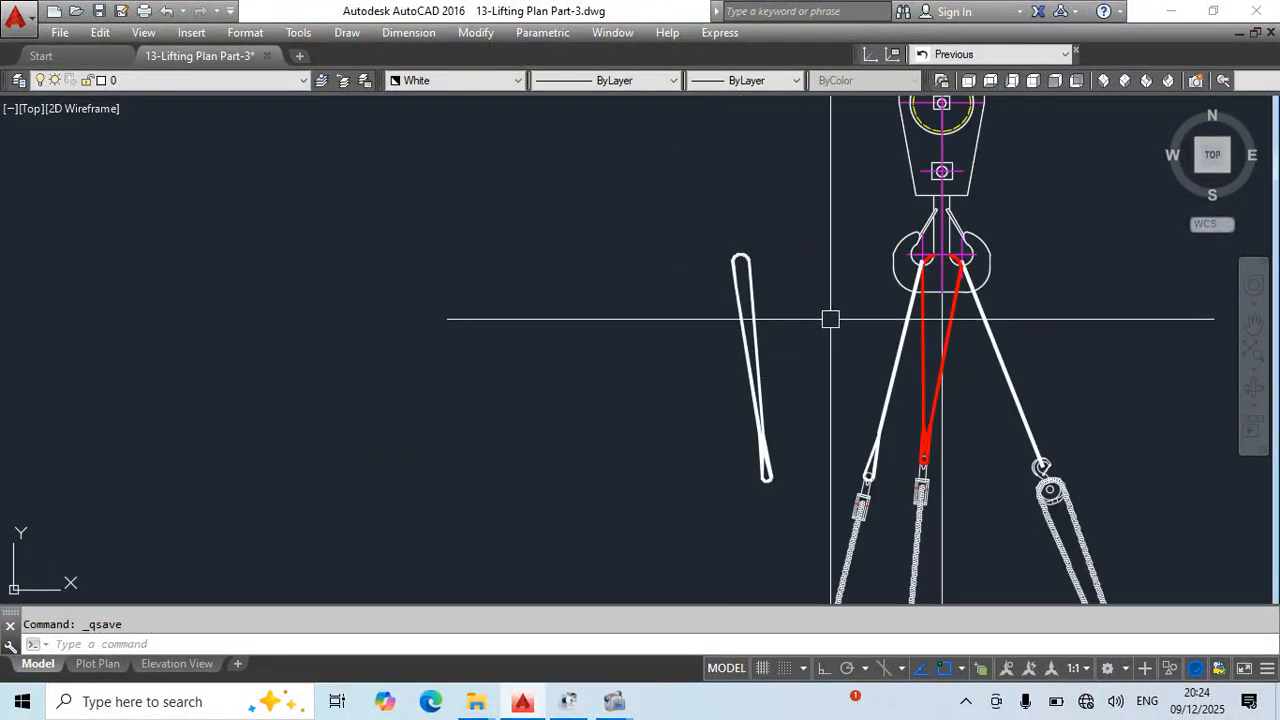
pyautogui.click(822, 236)
pyautogui.click(609, 474)
pyautogui.write('e')
pyautogui.press('space')
pyautogui.scroll(-4, 755, 281)
pyautogui.moveTo(989, 484); pyautogui.dragTo(932, 404, button='middle')
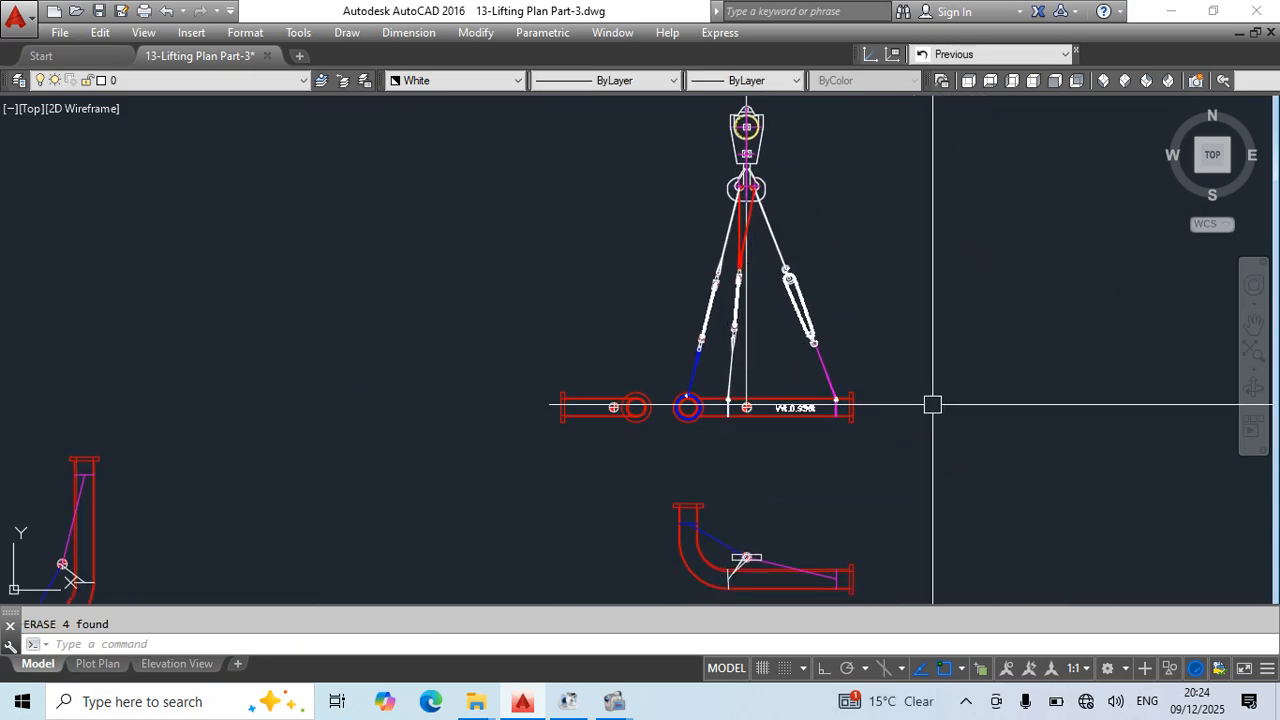
pyautogui.scroll(2, 625, 433)
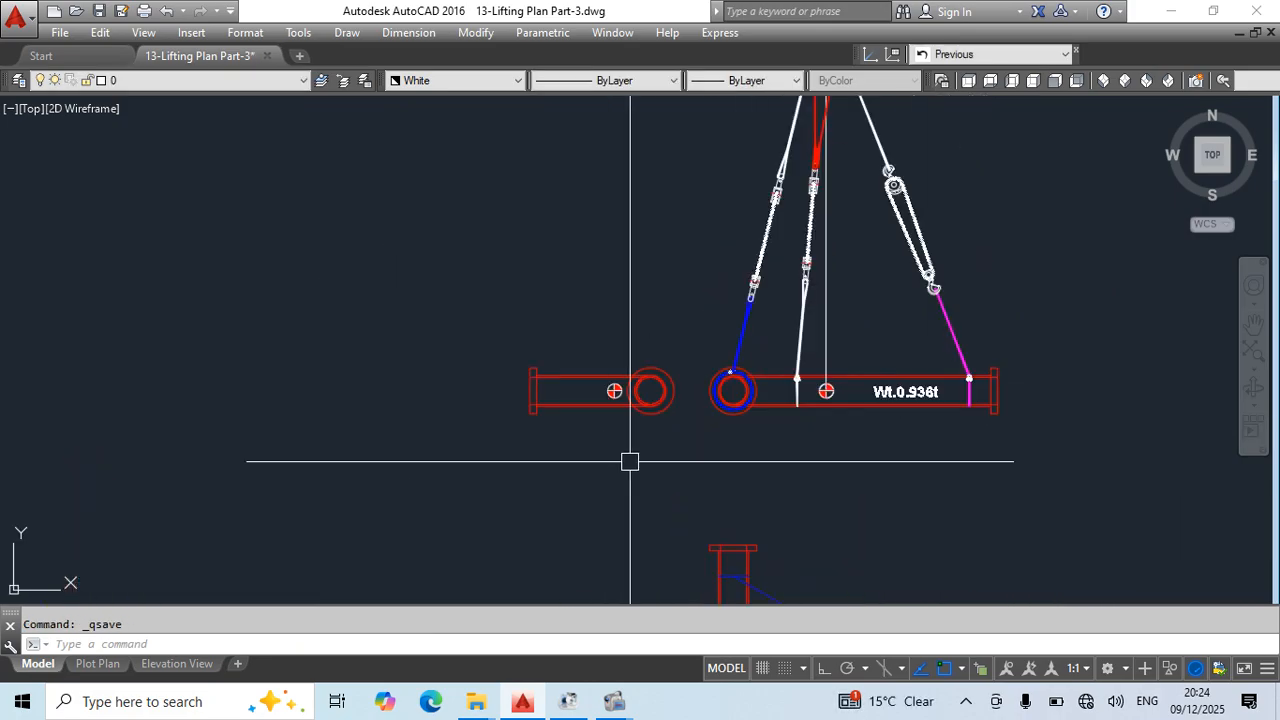
# - Erase the vertical construction line above the centre-of-gravity mark in the main elevation and save the drawing
pyautogui.moveTo(970, 458); pyautogui.dragTo(966, 457, button='middle')
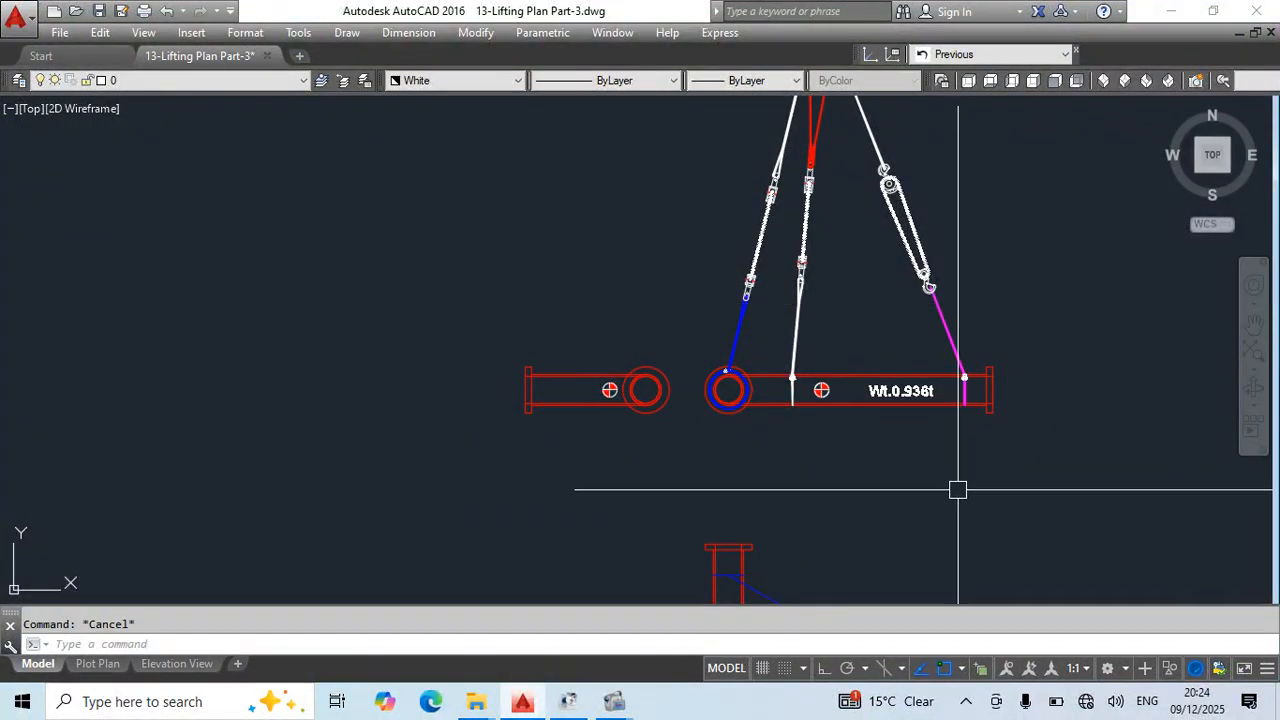
pyautogui.hotkey('ctrl', 's')
pyautogui.scroll(-2, 951, 329)
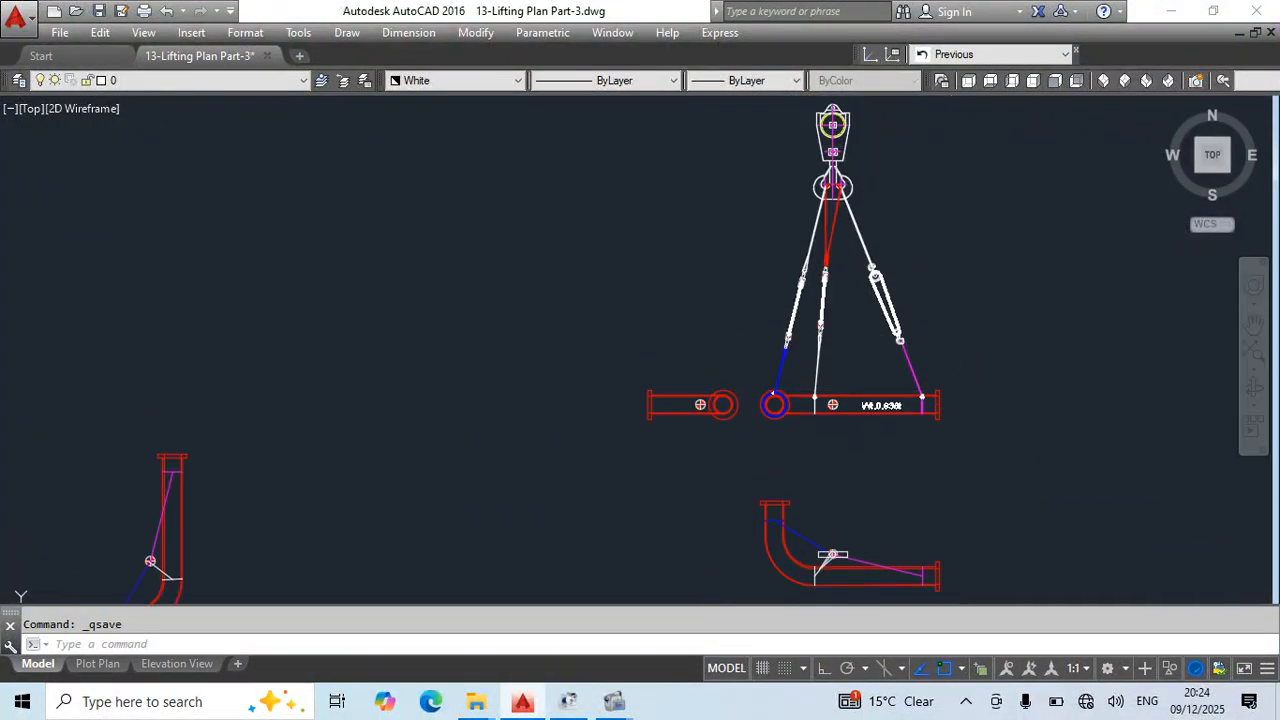
pyautogui.scroll(8, 817, 196)
pyautogui.scroll(-8, 1014, 317)
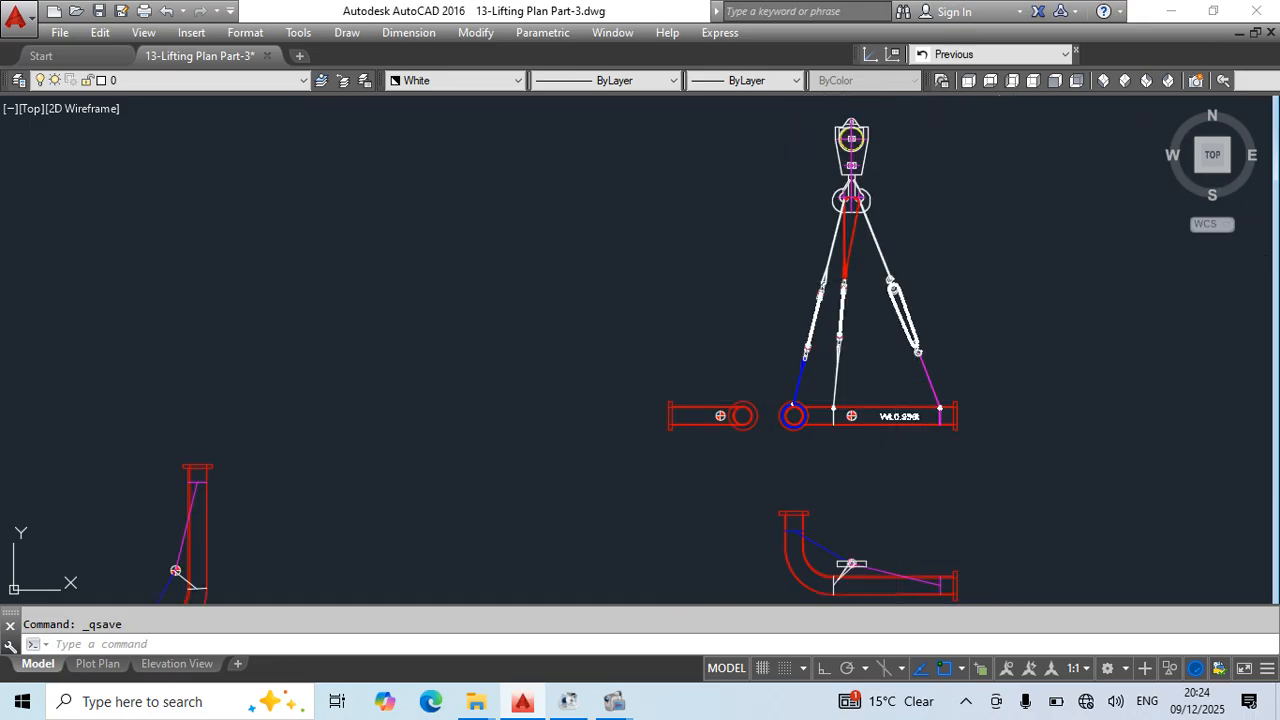
pyautogui.click(617, 383)
pyautogui.click(770, 475)
pyautogui.scroll(4, 765, 457)
pyautogui.write('m')
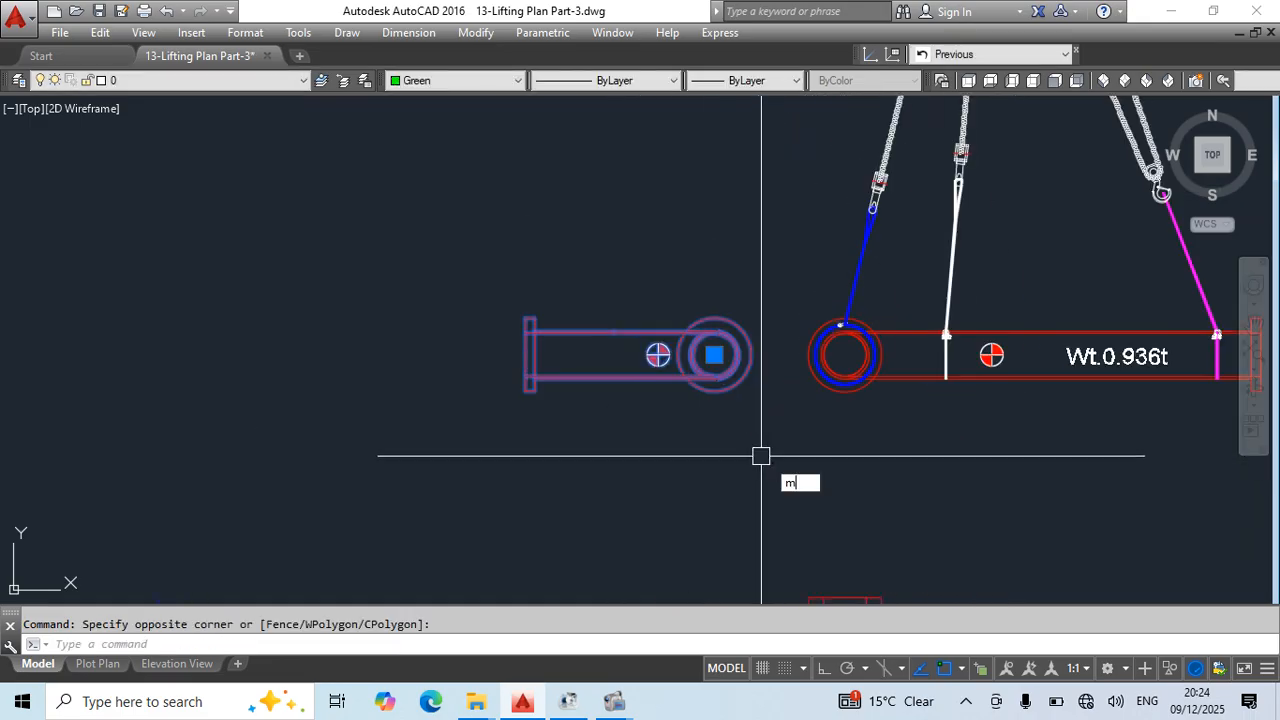
pyautogui.press('space')
pyautogui.click(776, 460)
pyautogui.press('Escape')
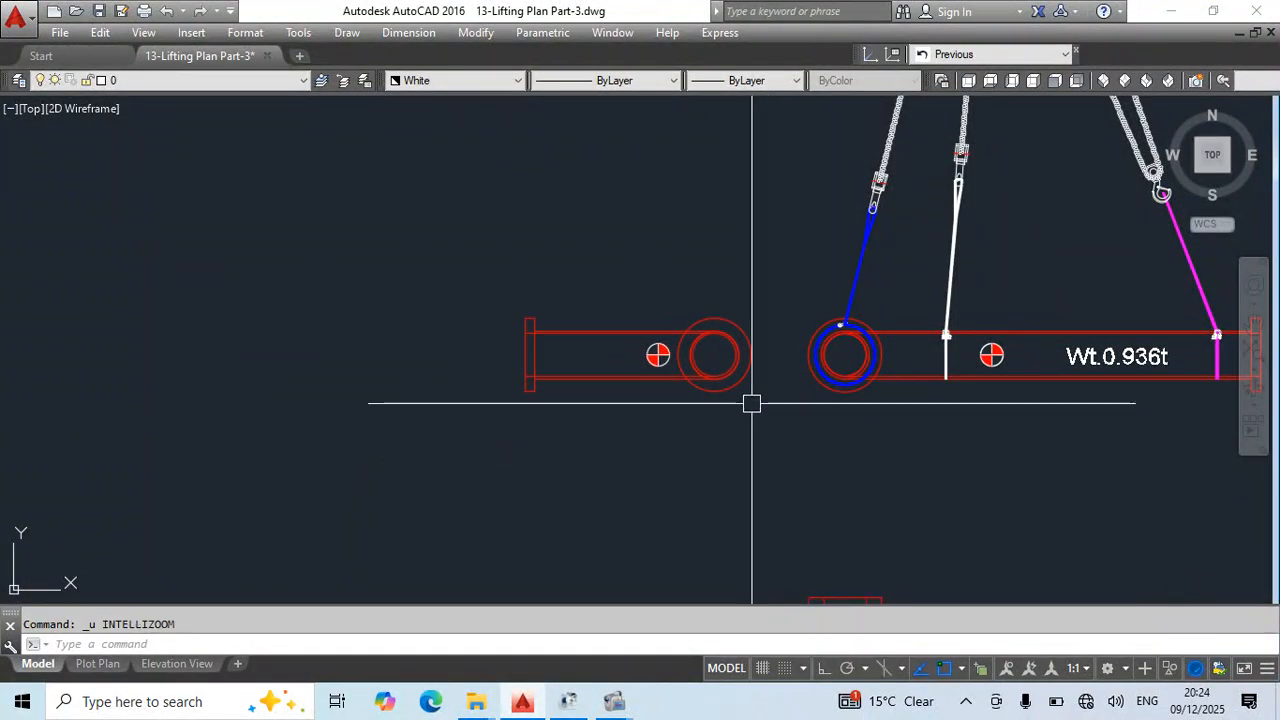
# - Move the pipe's side view with its centre-of-gravity mark horizontally farther left of the main elevation and save the drawing
pyautogui.click(744, 379)
pyautogui.write('m')
pyautogui.press('space')
pyautogui.click(900, 515)
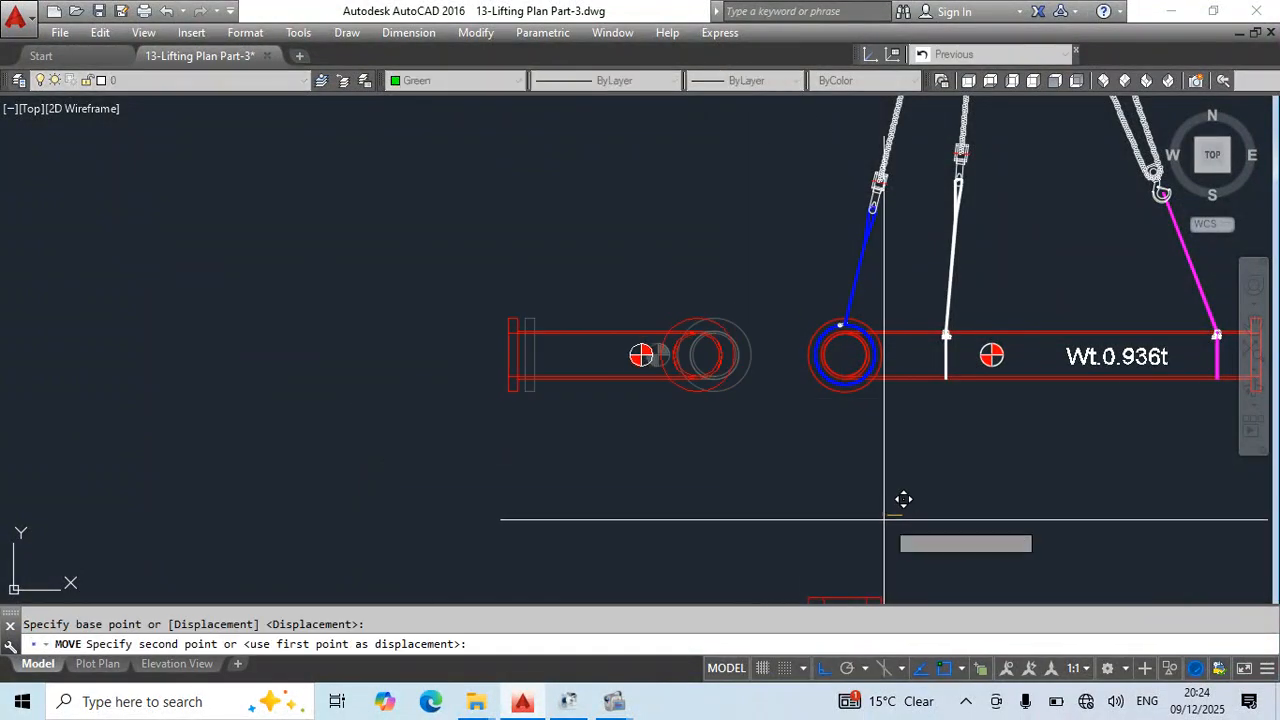
pyautogui.click(769, 529)
pyautogui.press('Escape')
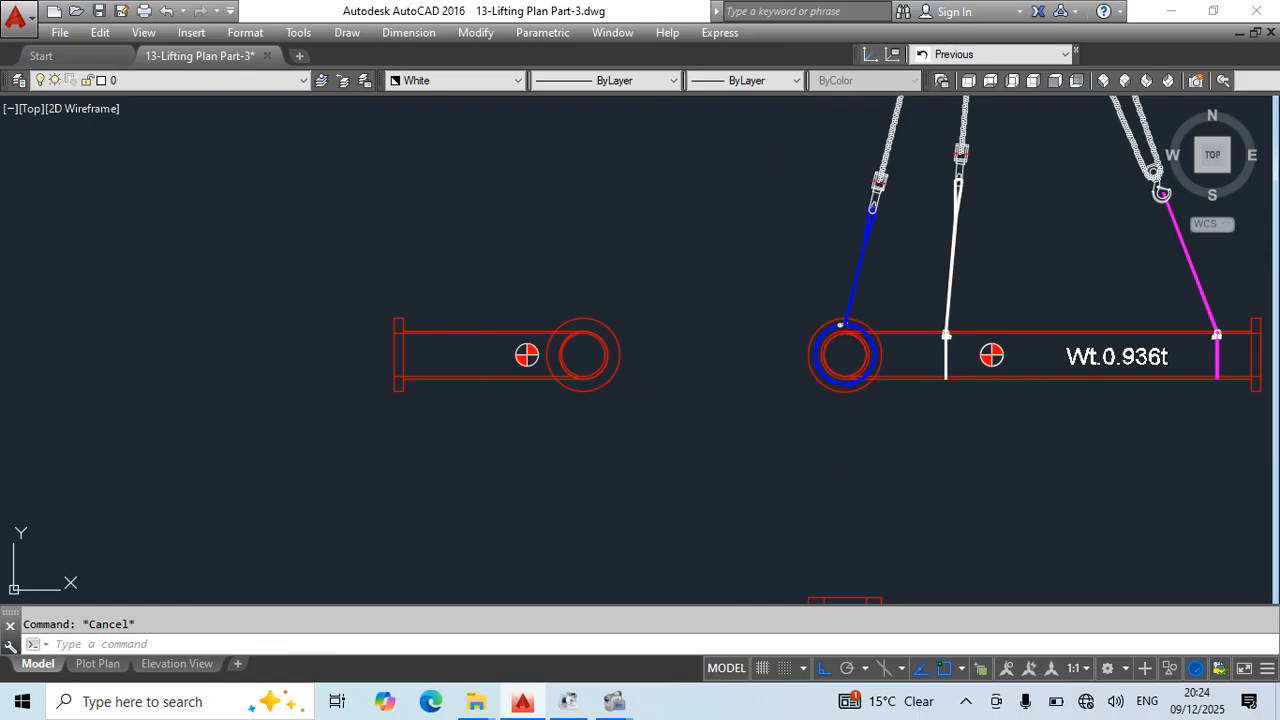
pyautogui.scroll(-1, 880, 347)
pyautogui.scroll(5, 871, 360)
pyautogui.scroll(-4, 871, 297)
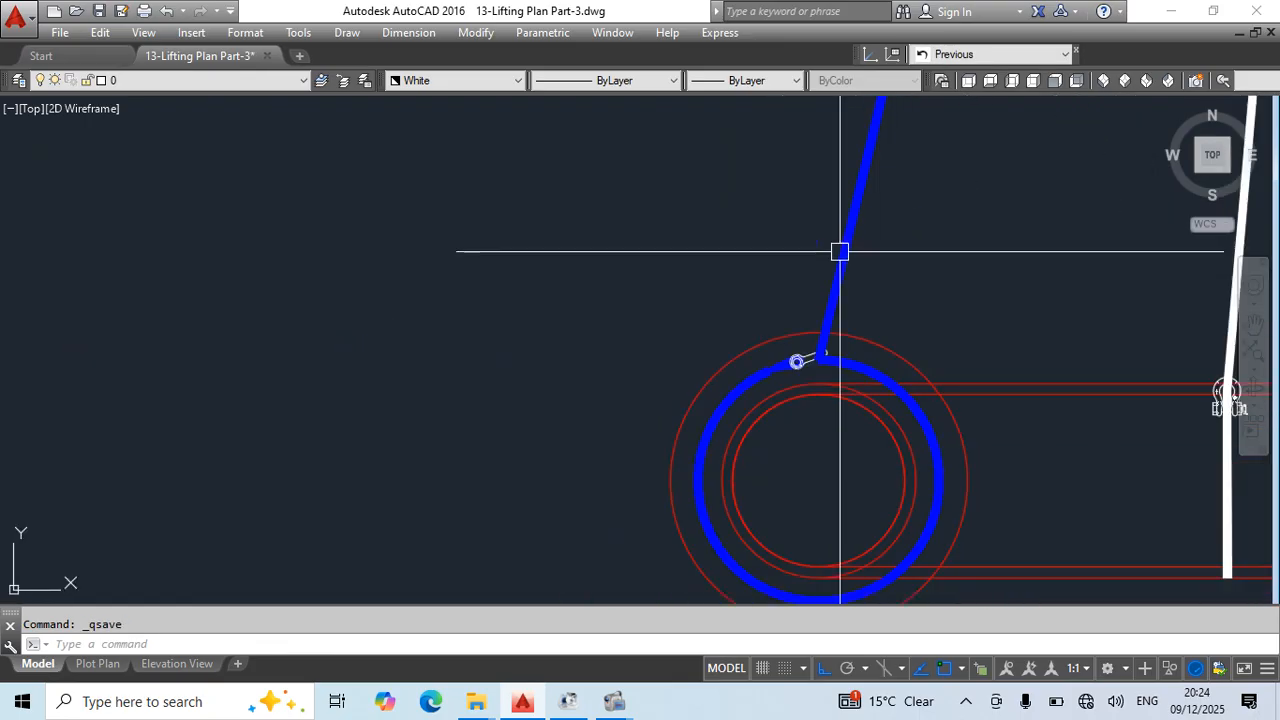
# - Mirror the left rigging leg (white sling, chain block, blue sling, shackle and choke loop) leftward about a vertical line, keeping the originals
pyautogui.moveTo(908, 129); pyautogui.dragTo(871, 430, button='middle')
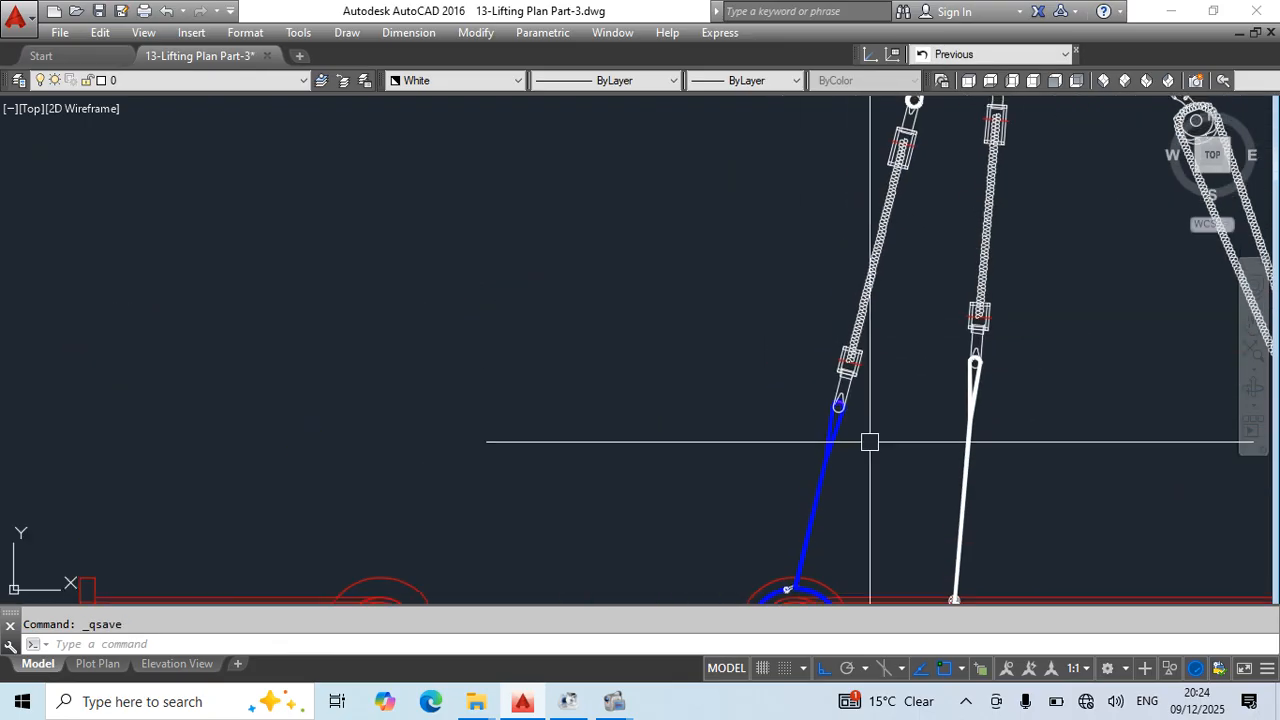
pyautogui.moveTo(938, 109); pyautogui.dragTo(929, 217, button='middle')
pyautogui.click(940, 228)
pyautogui.click(832, 303)
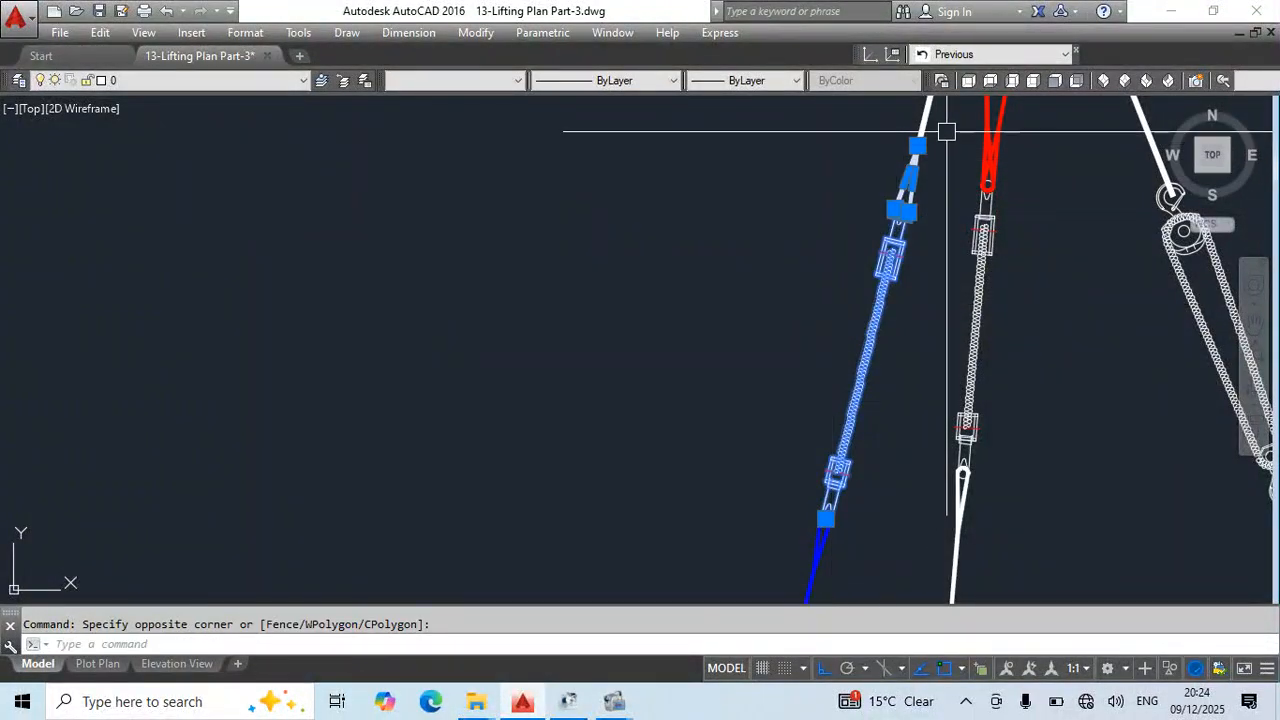
pyautogui.moveTo(852, 482); pyautogui.dragTo(905, 310, button='middle')
pyautogui.click(934, 317)
pyautogui.click(772, 419)
pyautogui.scroll(4, 857, 538)
pyautogui.moveTo(889, 539); pyautogui.dragTo(864, 374, button='middle')
pyautogui.scroll(3, 738, 351)
pyautogui.click(784, 322)
pyautogui.click(777, 347)
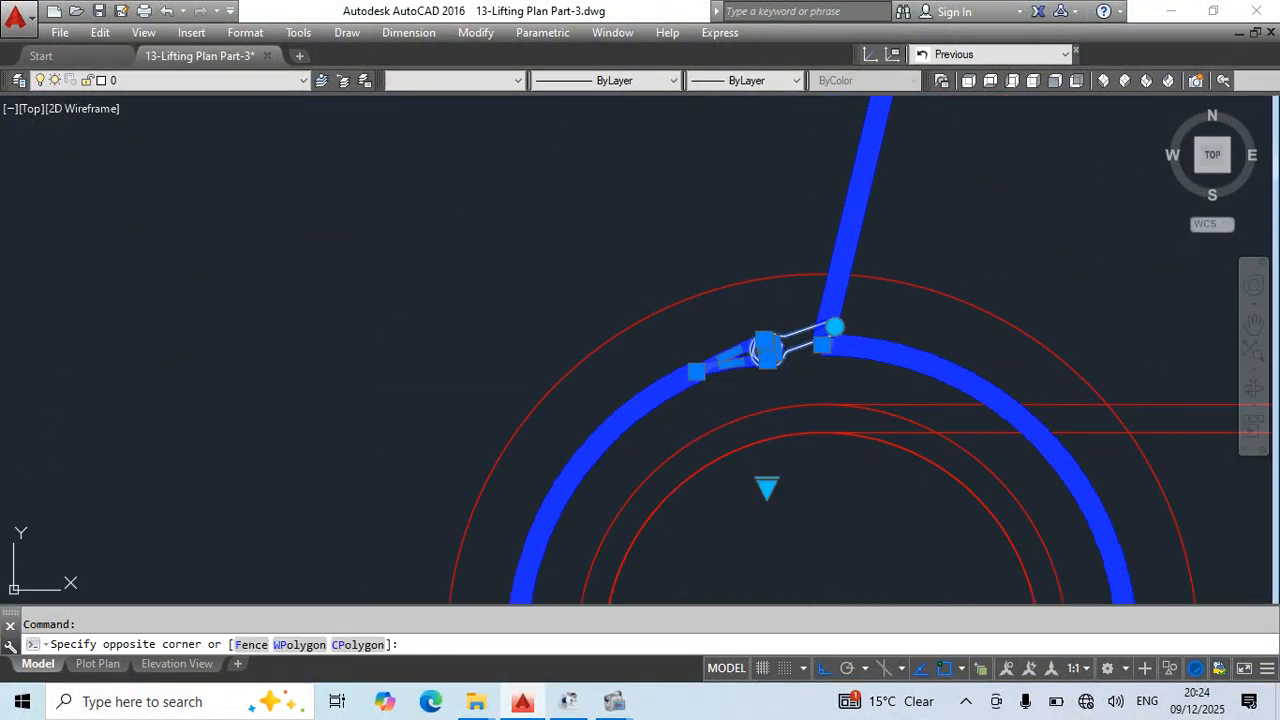
pyautogui.scroll(-2, 830, 412)
pyautogui.moveTo(859, 459); pyautogui.dragTo(918, 338, button='middle')
pyautogui.press('Return')
pyautogui.scroll(-3, 918, 338)
pyautogui.click(755, 214)
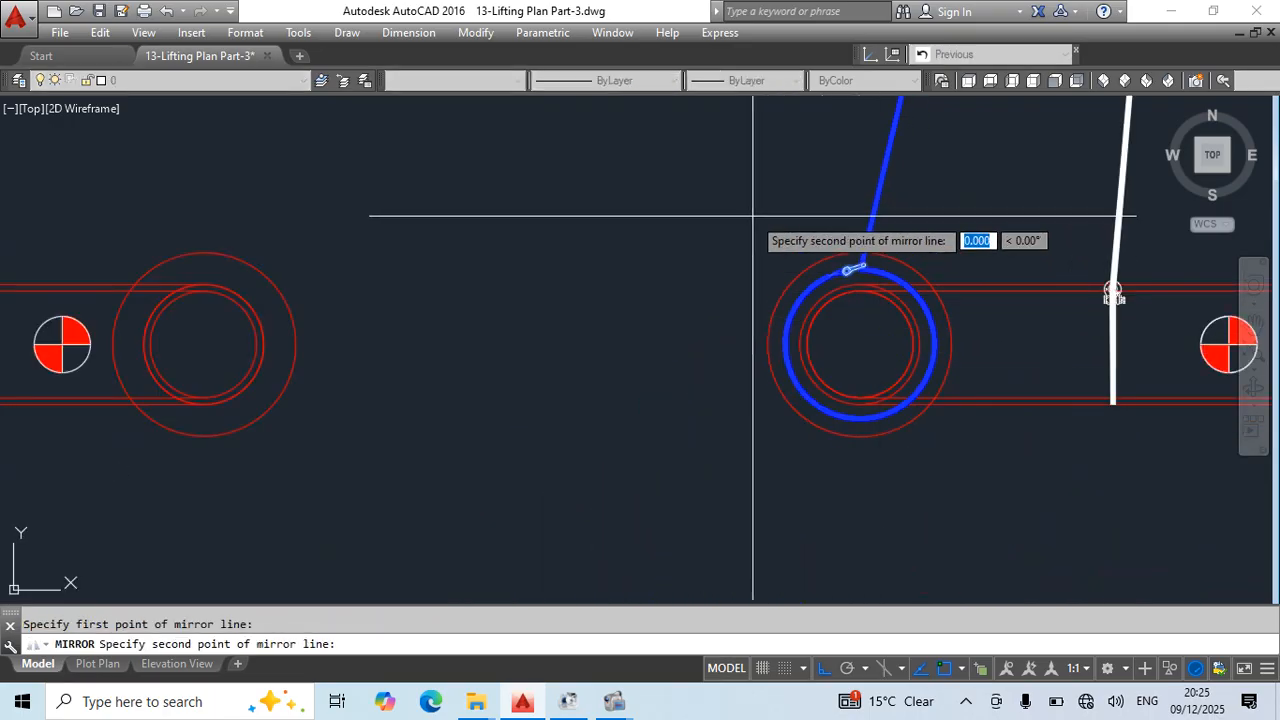
pyautogui.click(714, 297)
pyautogui.scroll(-3, 714, 297)
pyautogui.moveTo(738, 309); pyautogui.dragTo(745, 492, button='middle')
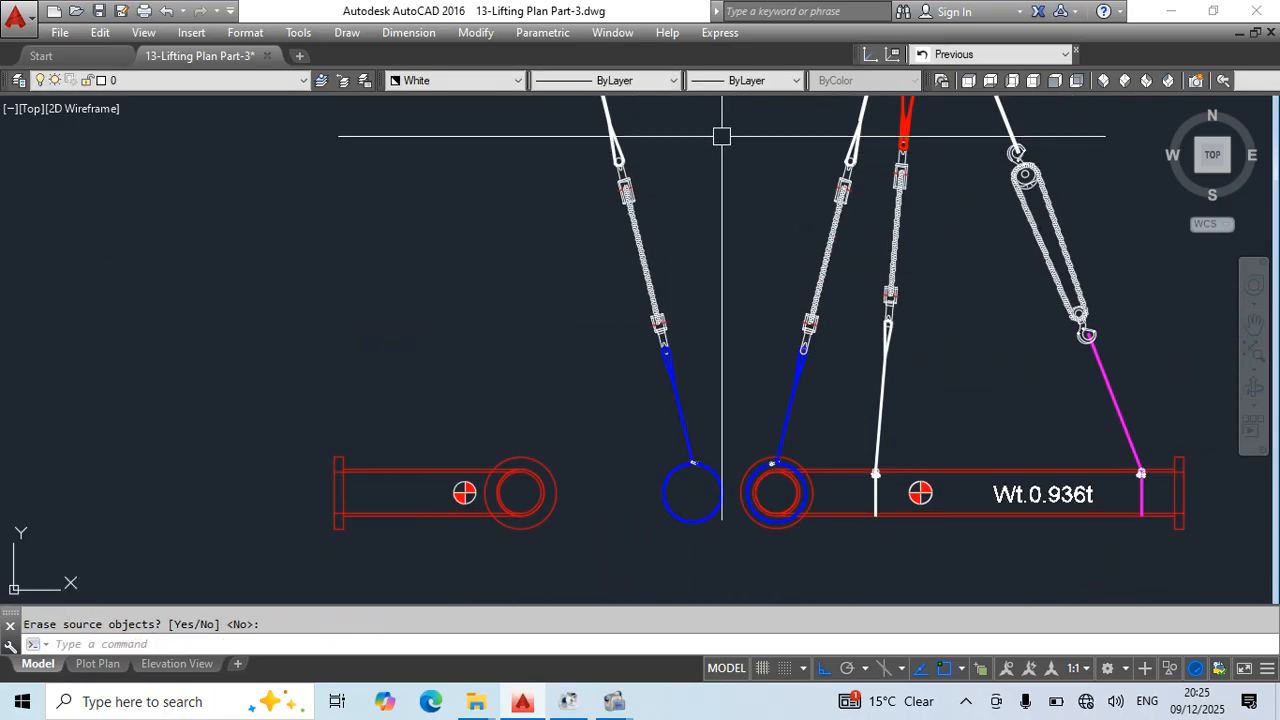
pyautogui.click(720, 136)
pyautogui.click(564, 316)
pyautogui.click(727, 340)
pyautogui.click(614, 471)
pyautogui.click(750, 430)
pyautogui.click(666, 563)
pyautogui.moveTo(738, 398); pyautogui.dragTo(797, 372, button='middle')
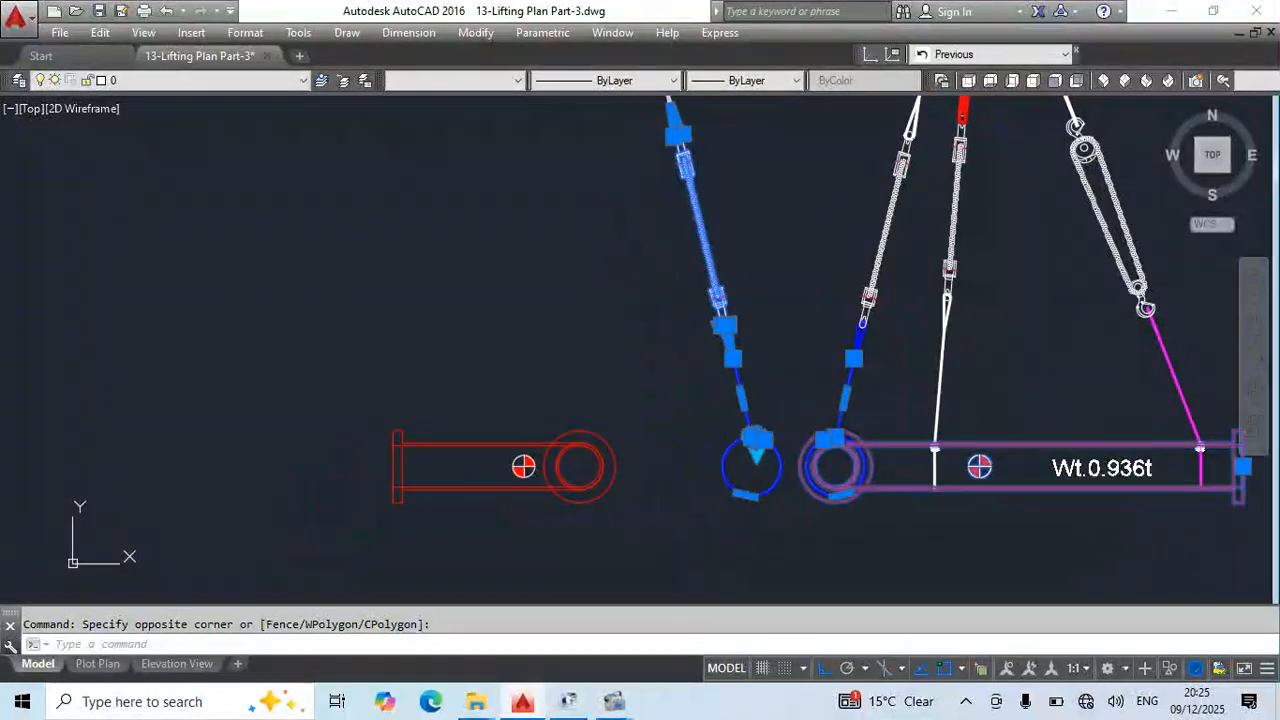
pyautogui.press('Escape')
# - Move the mirrored rigging leg by its blue choke circle's centre onto the centre of the side view's round pipe end
pyautogui.click(791, 357)
pyautogui.click(691, 576)
pyautogui.moveTo(773, 262); pyautogui.dragTo(779, 351, button='middle')
pyautogui.click(781, 330)
pyautogui.click(756, 382)
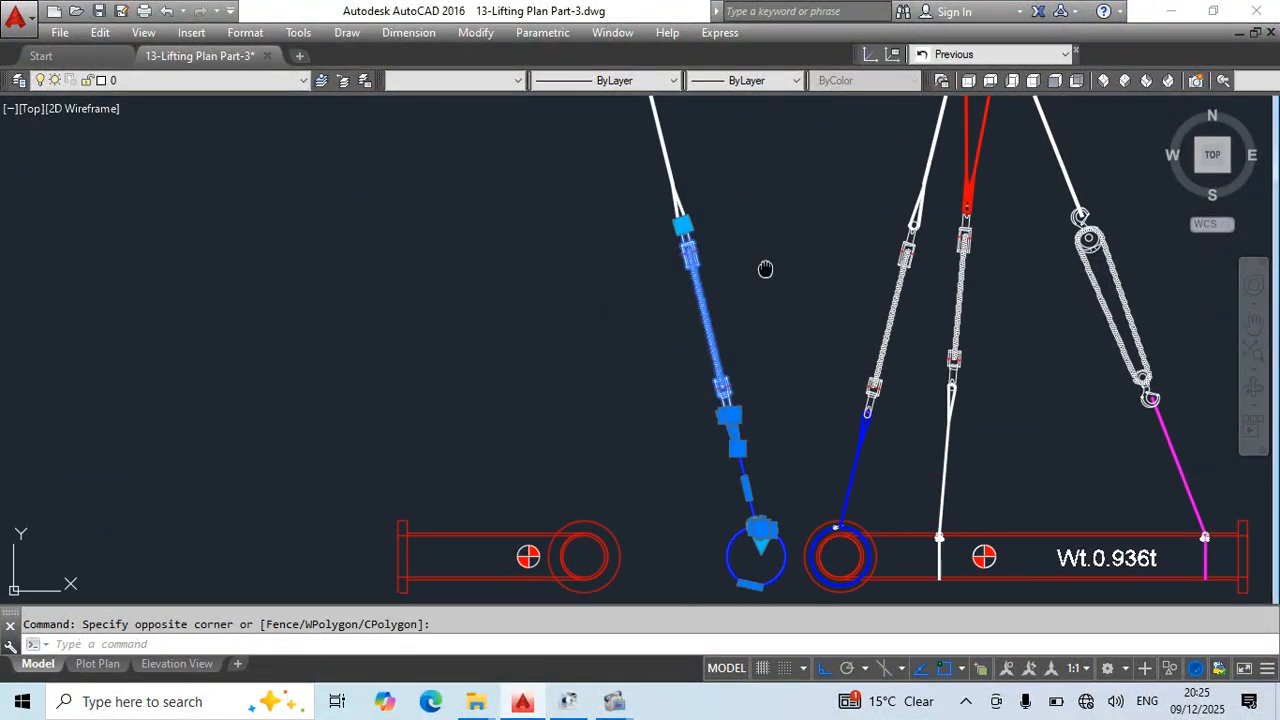
pyautogui.scroll(3, 757, 157)
pyautogui.scroll(-3, 693, 252)
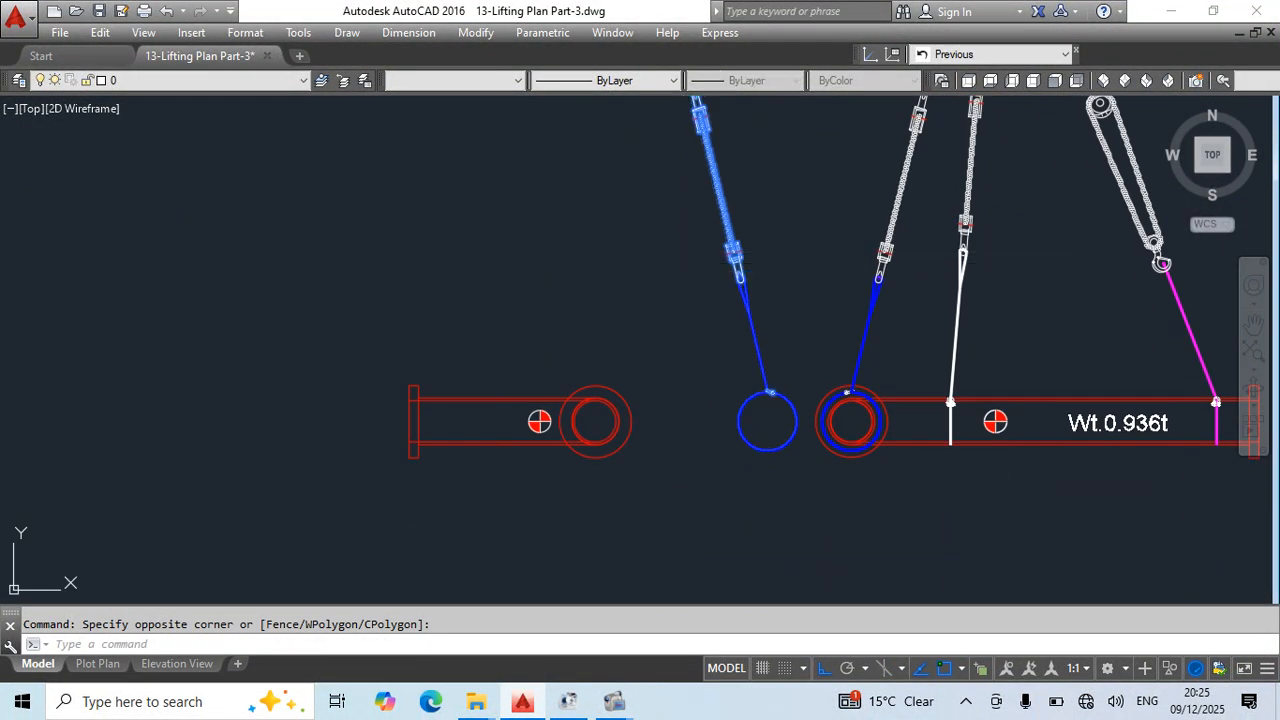
pyautogui.write('m')
pyautogui.press('Return')
pyautogui.click(767, 421)
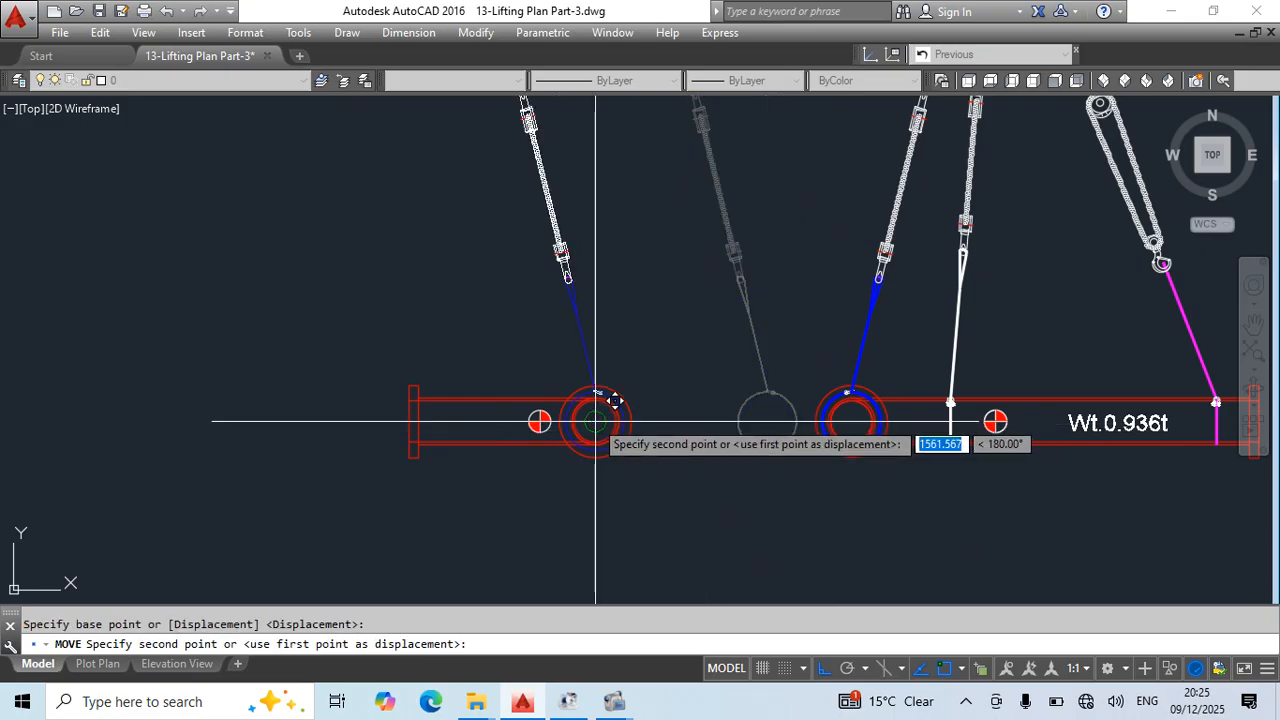
pyautogui.press('Escape')
pyautogui.scroll(2, 576, 314)
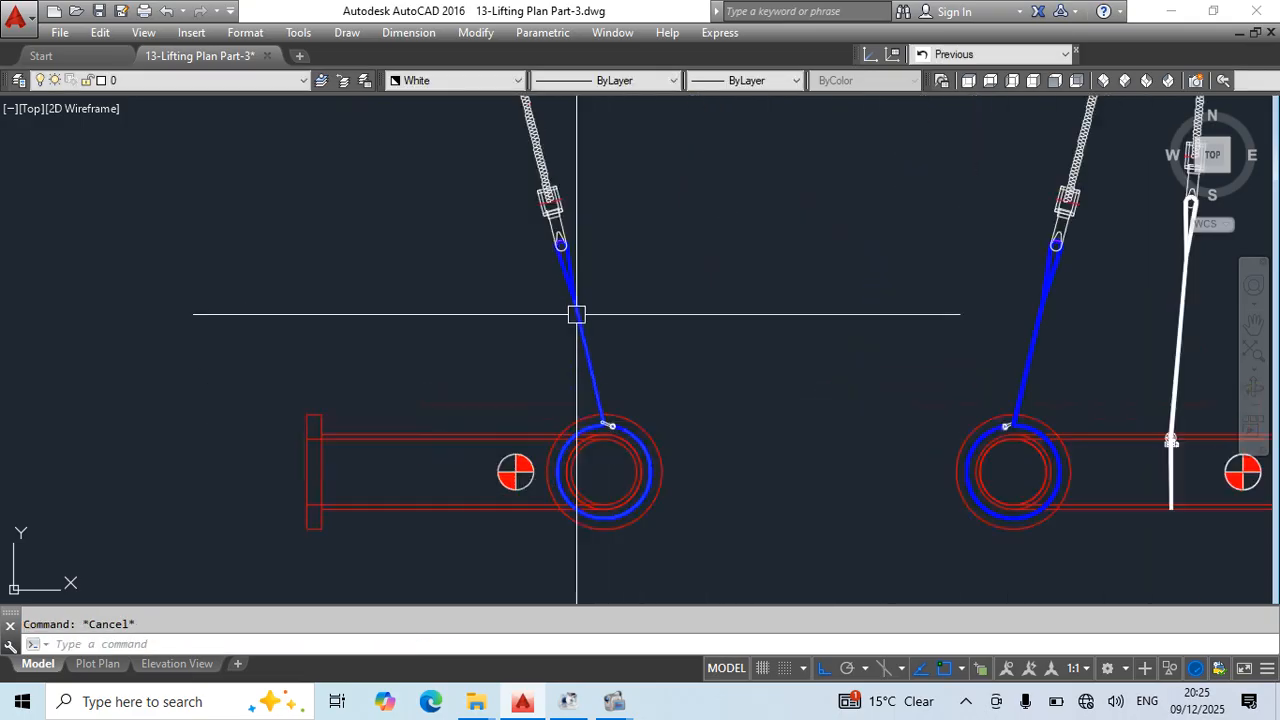
pyautogui.click(576, 314)
pyautogui.click(543, 320)
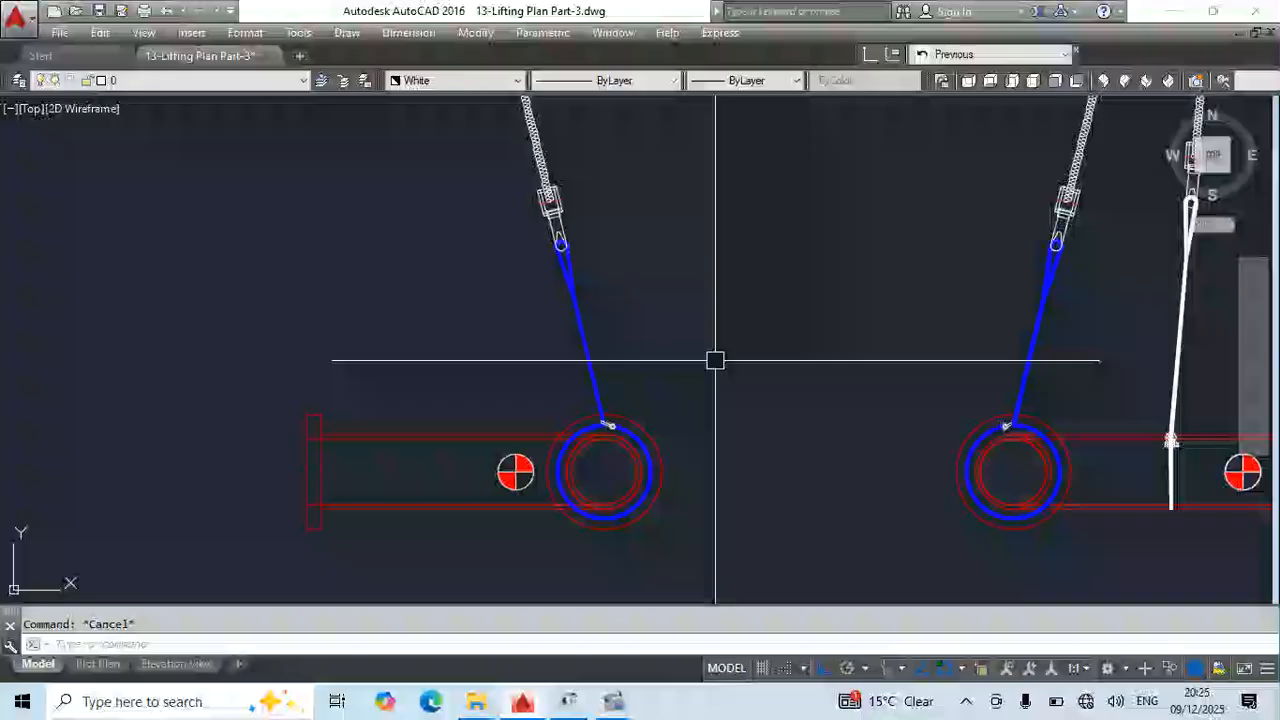
# - Draw a vertical line upward from the centre-of-gravity mark of the side view, past the mirrored rigging
pyautogui.write('l')
pyautogui.press('Return')
pyautogui.scroll(3, 526, 480)
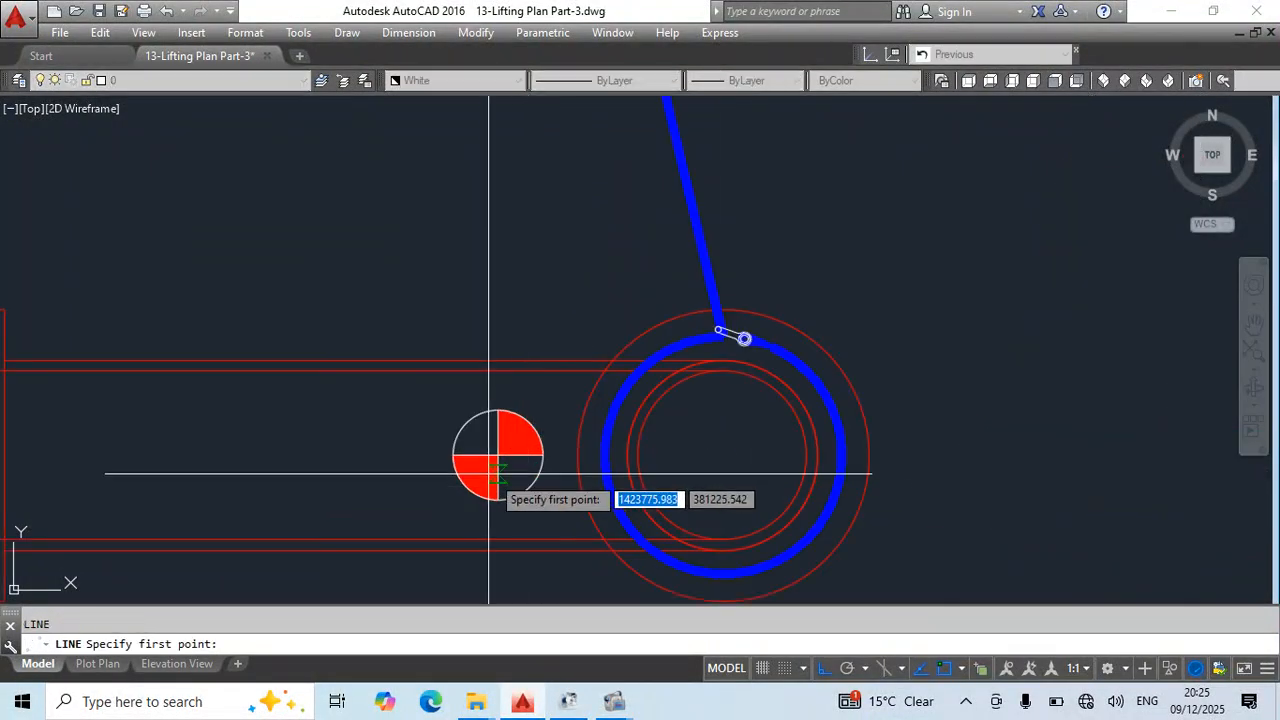
pyautogui.click(497, 454)
pyautogui.scroll(-6, 605, 333)
pyautogui.moveTo(641, 256); pyautogui.dragTo(661, 469, button='middle')
pyautogui.click(711, 149)
pyautogui.press('Escape')
pyautogui.press('Escape')
pyautogui.moveTo(735, 405); pyautogui.dragTo(682, 144, button='middle')
pyautogui.moveTo(838, 383); pyautogui.dragTo(789, 180, button='middle')
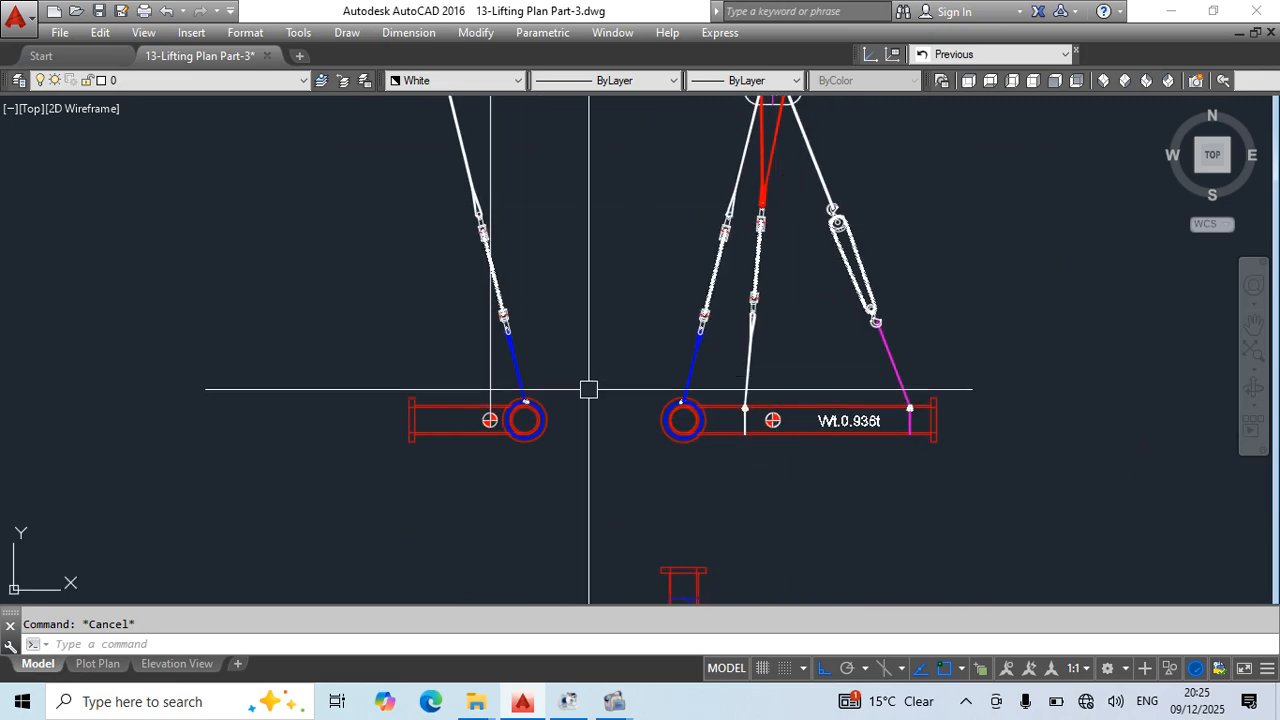
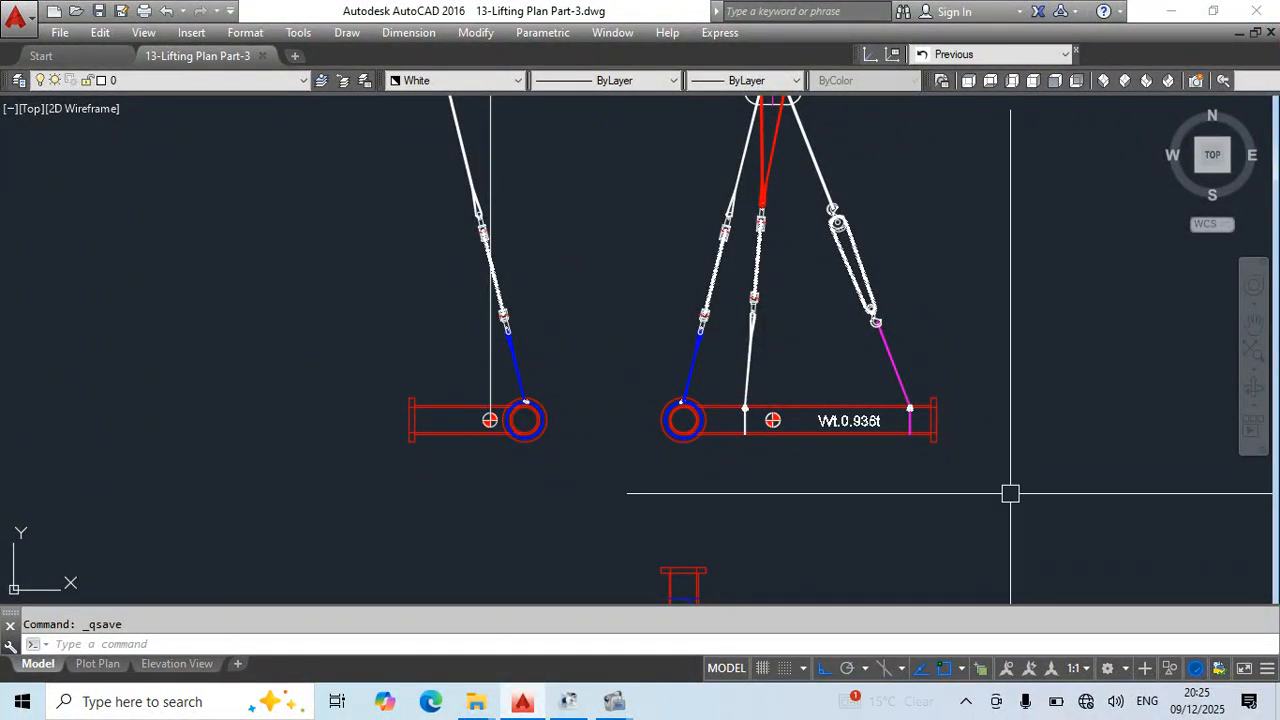
# - Copy the side-view hook block from the middle lower rigging elevation to beside the upper side view's vertical centre-of-gravity line
pyautogui.scroll(-4, 686, 360)
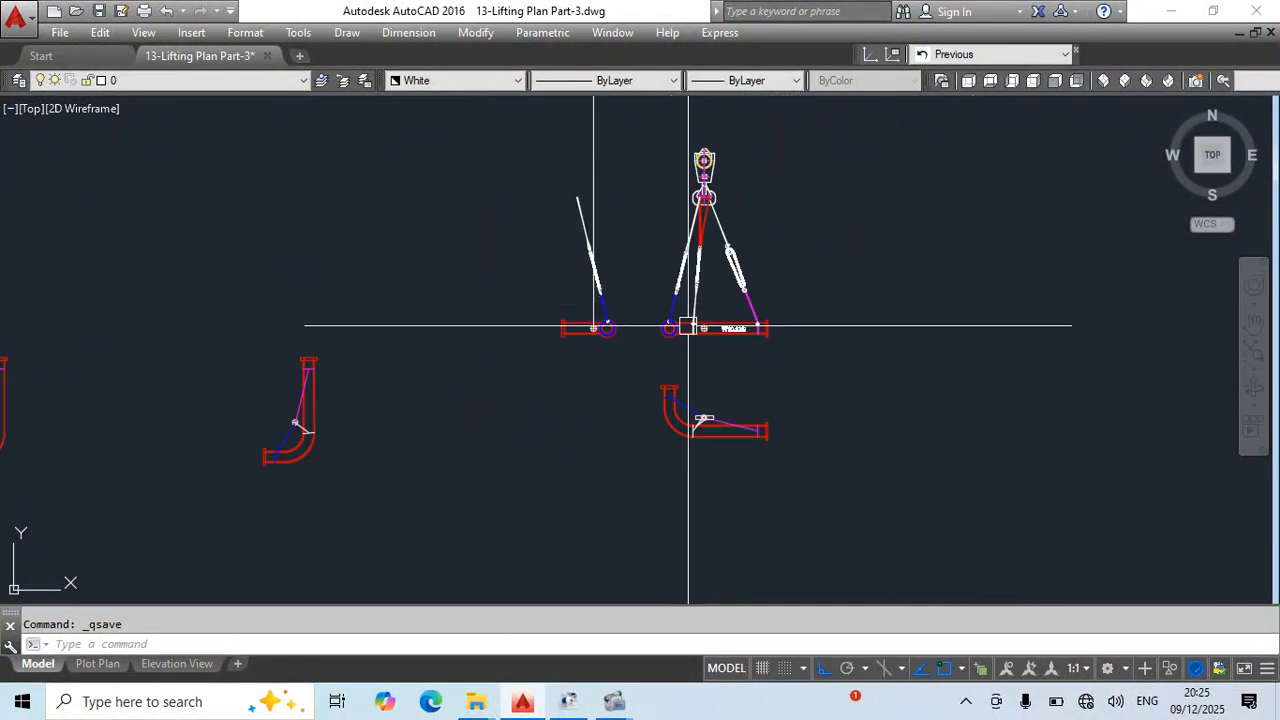
pyautogui.scroll(-4, 626, 251)
pyautogui.scroll(6, 700, 393)
pyautogui.click(709, 434)
pyautogui.moveTo(771, 455); pyautogui.dragTo(846, 420, button='middle')
pyautogui.write('co')
pyautogui.press('space')
pyautogui.click(763, 415)
pyautogui.scroll(-6, 625, 280)
pyautogui.moveTo(645, 318); pyautogui.dragTo(692, 449, button='middle')
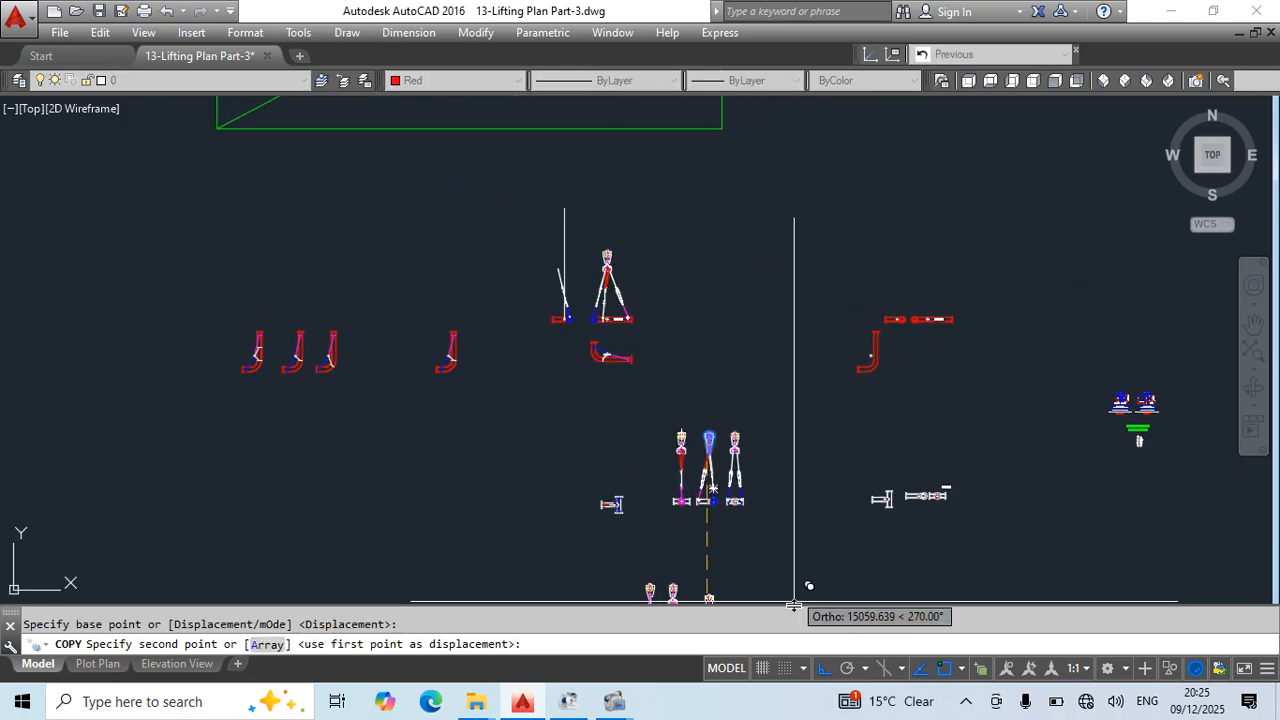
pyautogui.click(822, 668)
pyautogui.scroll(5, 543, 277)
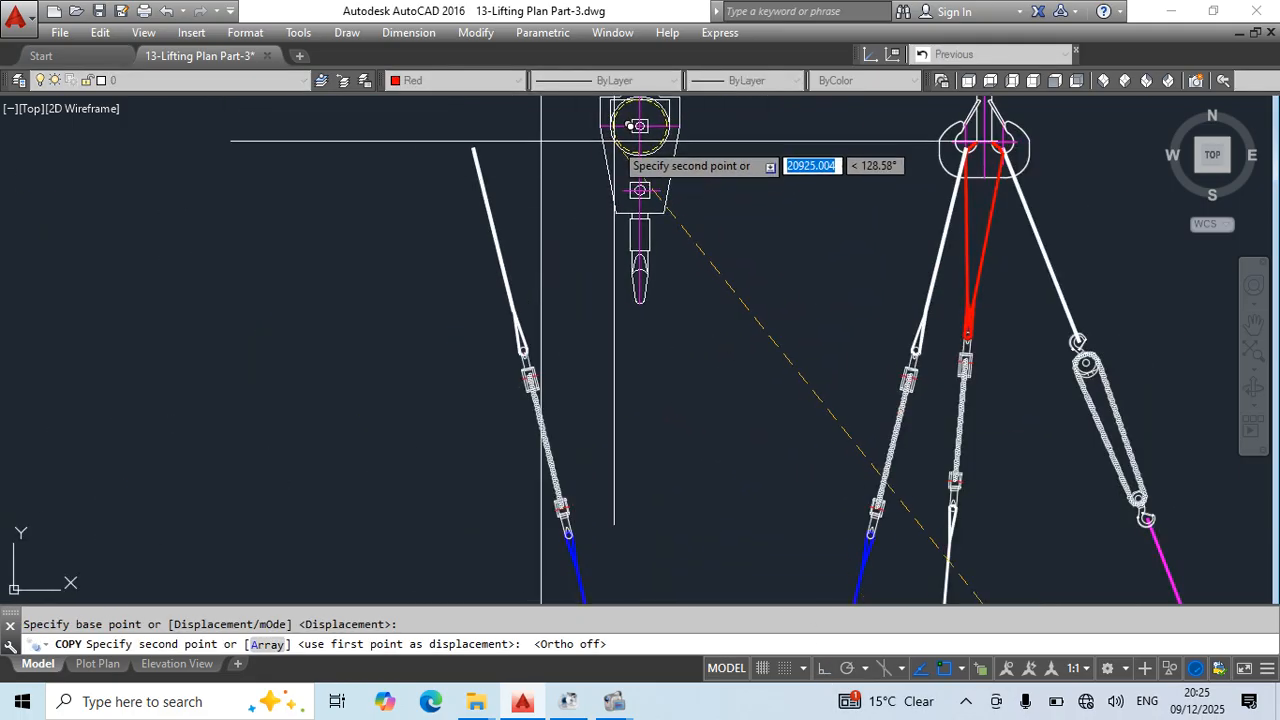
pyautogui.moveTo(612, 220); pyautogui.dragTo(656, 267, button='middle')
pyautogui.click(656, 267)
pyautogui.press('Escape')
# - Draw a horizontal construction line through the top of the front-view hook block and delete the stray sloped construction line
pyautogui.moveTo(808, 271); pyautogui.dragTo(686, 400, button='middle')
pyautogui.write('xl')
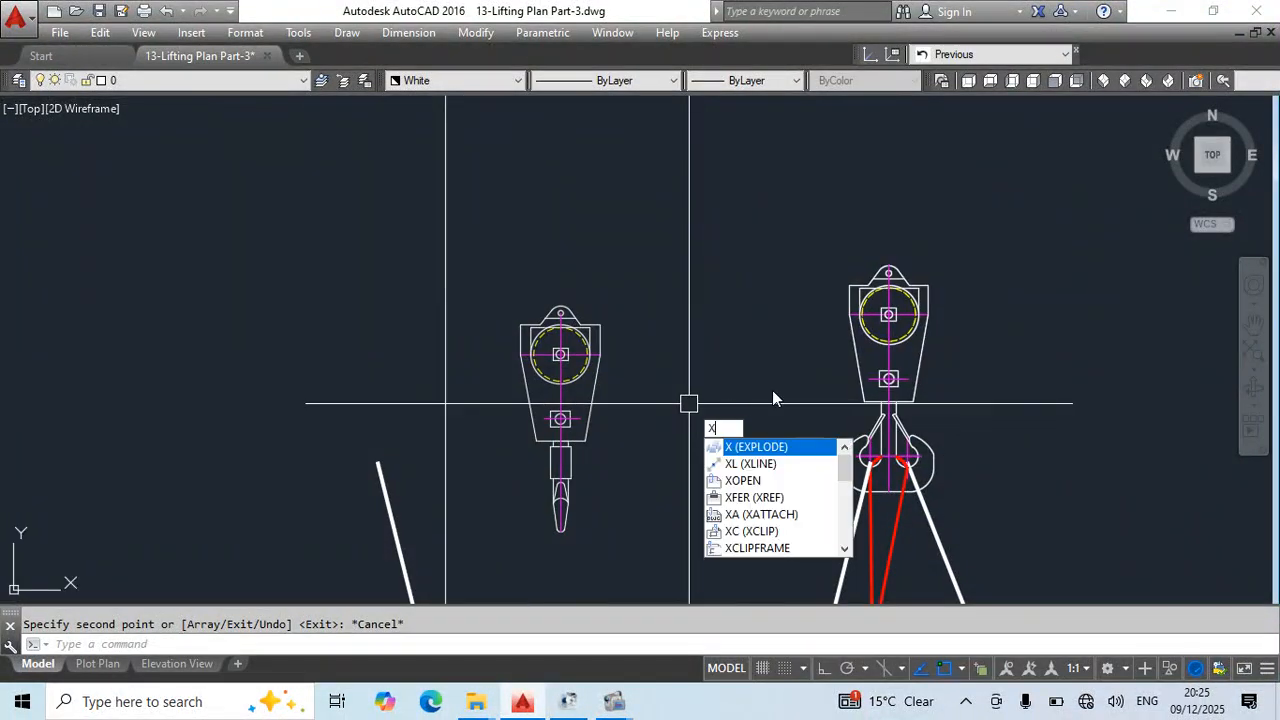
pyautogui.press('space')
pyautogui.click(882, 252)
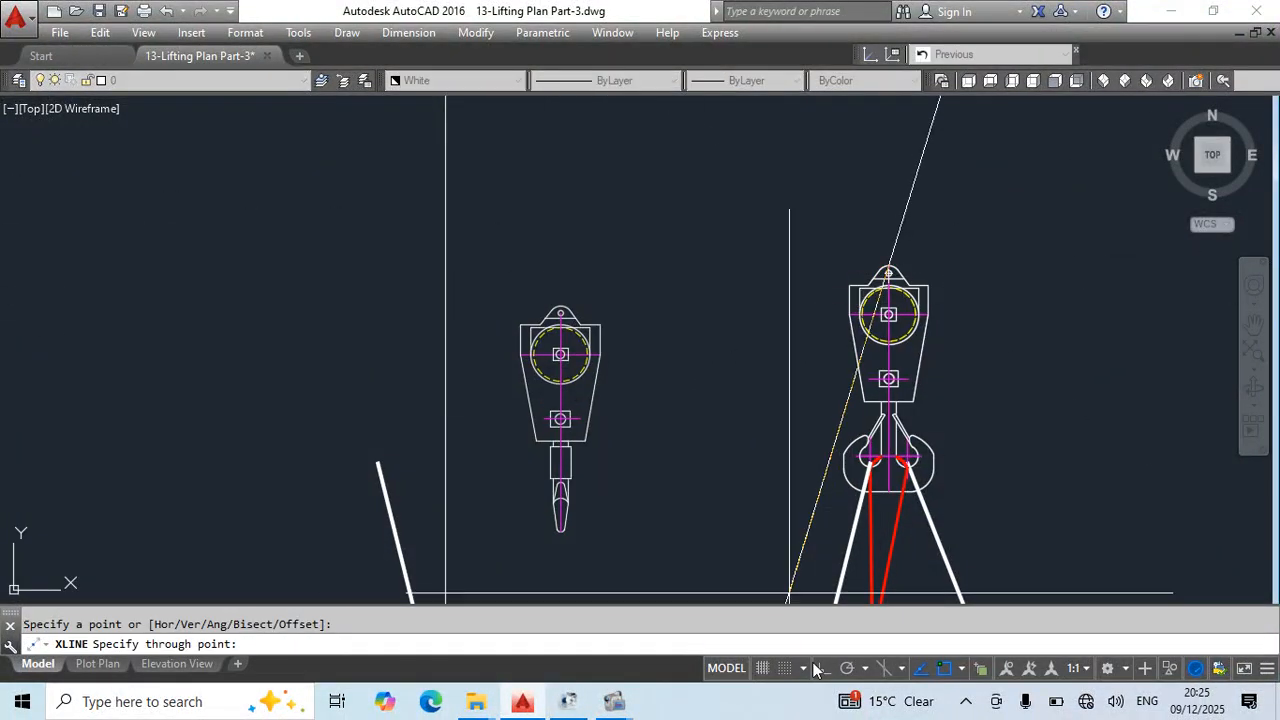
pyautogui.click(596, 327)
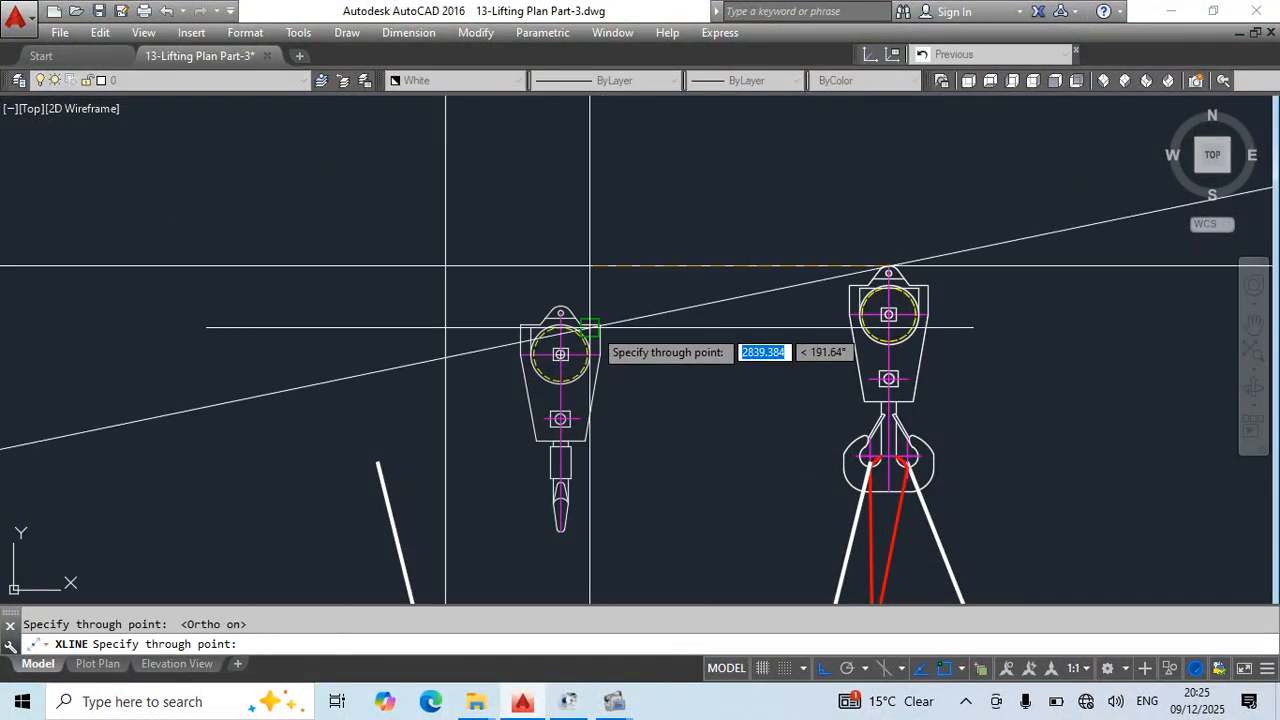
pyautogui.click(506, 231)
pyautogui.press('Escape')
pyautogui.click(469, 357)
pyautogui.press('Delete')
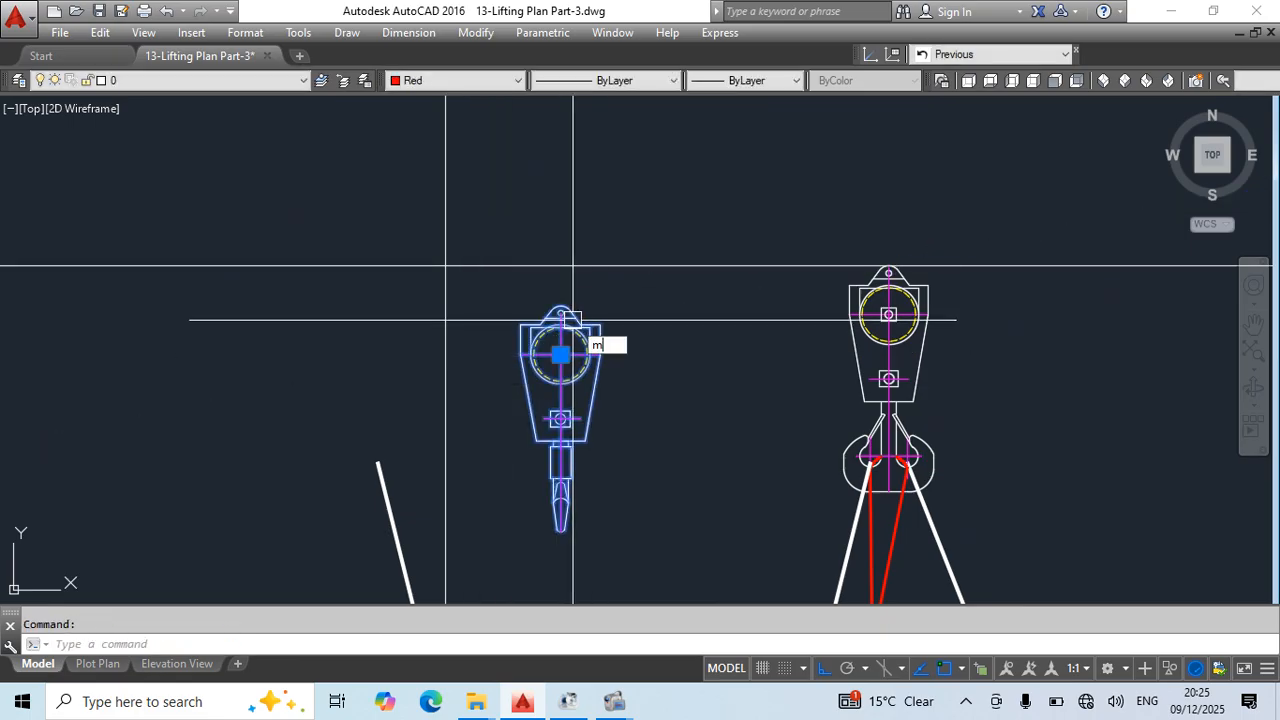
# - Move the side-view hook block by its top to the intersection of the horizontal and vertical construction lines and save the drawing
pyautogui.press('Return')
pyautogui.click(561, 307)
pyautogui.click(446, 267)
pyautogui.press('Escape')
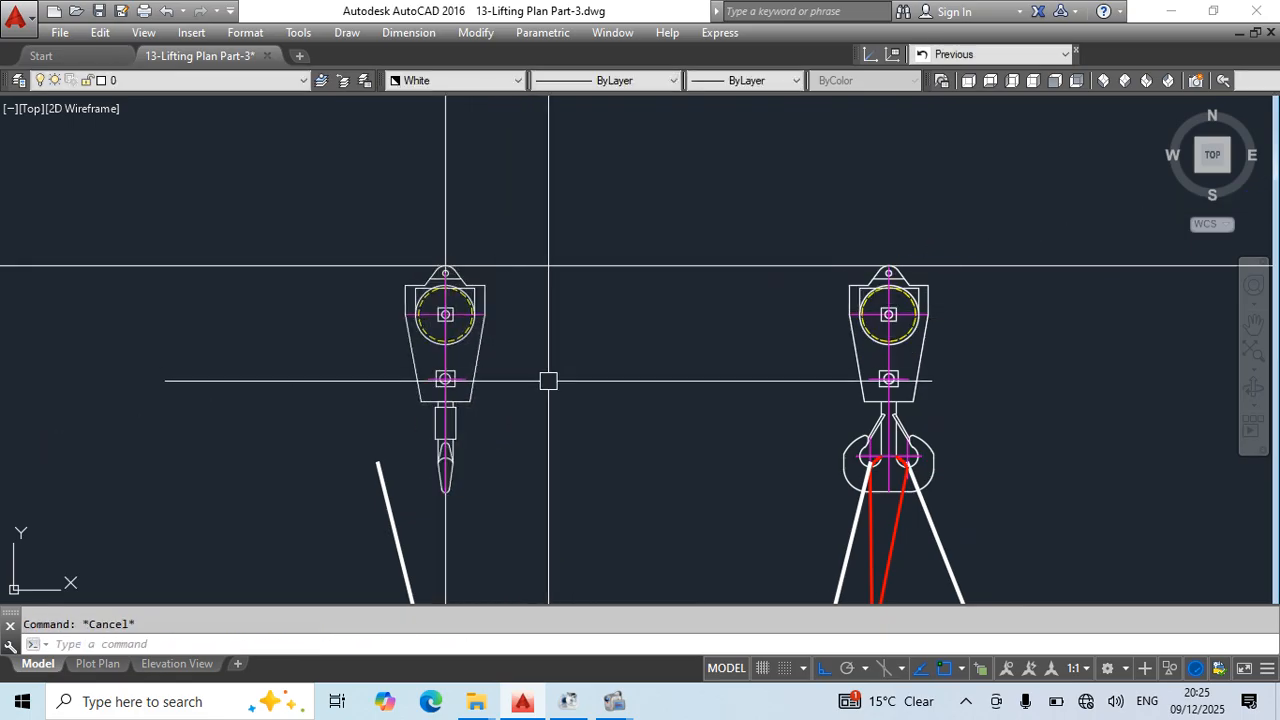
pyautogui.moveTo(548, 380); pyautogui.dragTo(631, 158, button='middle')
pyautogui.hotkey('ctrl', 's')
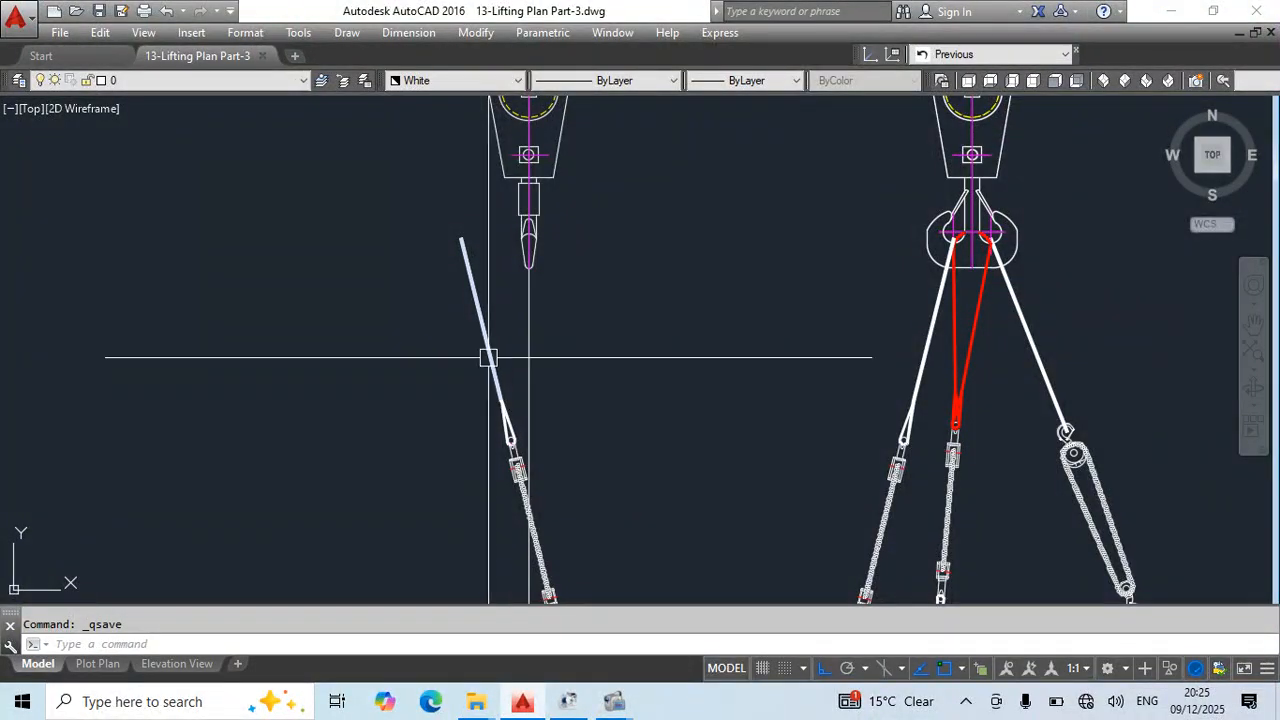
# - Rotate the side view's sling and turnbuckle assembly by reference about the shackle point so its upper end reaches the hook
pyautogui.click(504, 364)
pyautogui.click(412, 458)
pyautogui.moveTo(491, 478); pyautogui.dragTo(493, 293, button='middle')
pyautogui.click(409, 223)
pyautogui.click(612, 472)
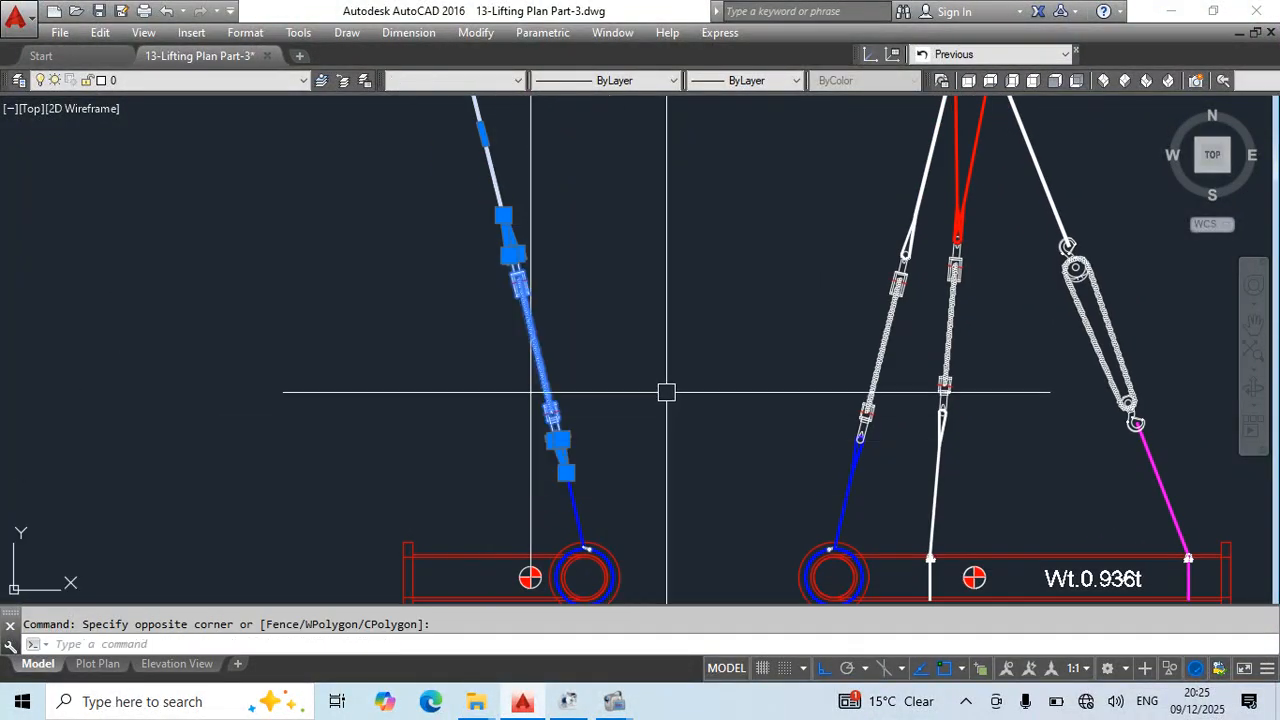
pyautogui.click(664, 391)
pyautogui.click(557, 495)
pyautogui.moveTo(618, 541); pyautogui.dragTo(626, 455, button='middle')
pyautogui.scroll(6, 626, 455)
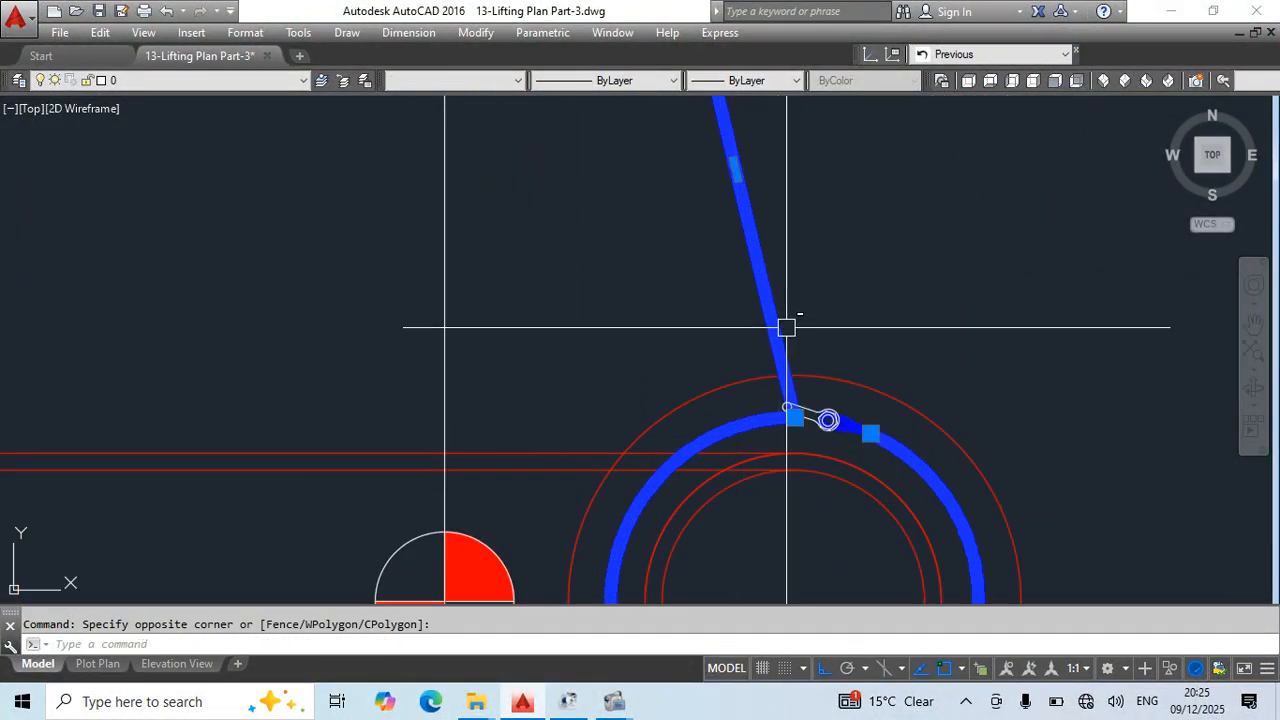
pyautogui.press('Escape')
pyautogui.moveTo(786, 327); pyautogui.dragTo(716, 393, button='middle')
pyautogui.press('Return')
pyautogui.scroll(2, 669, 445)
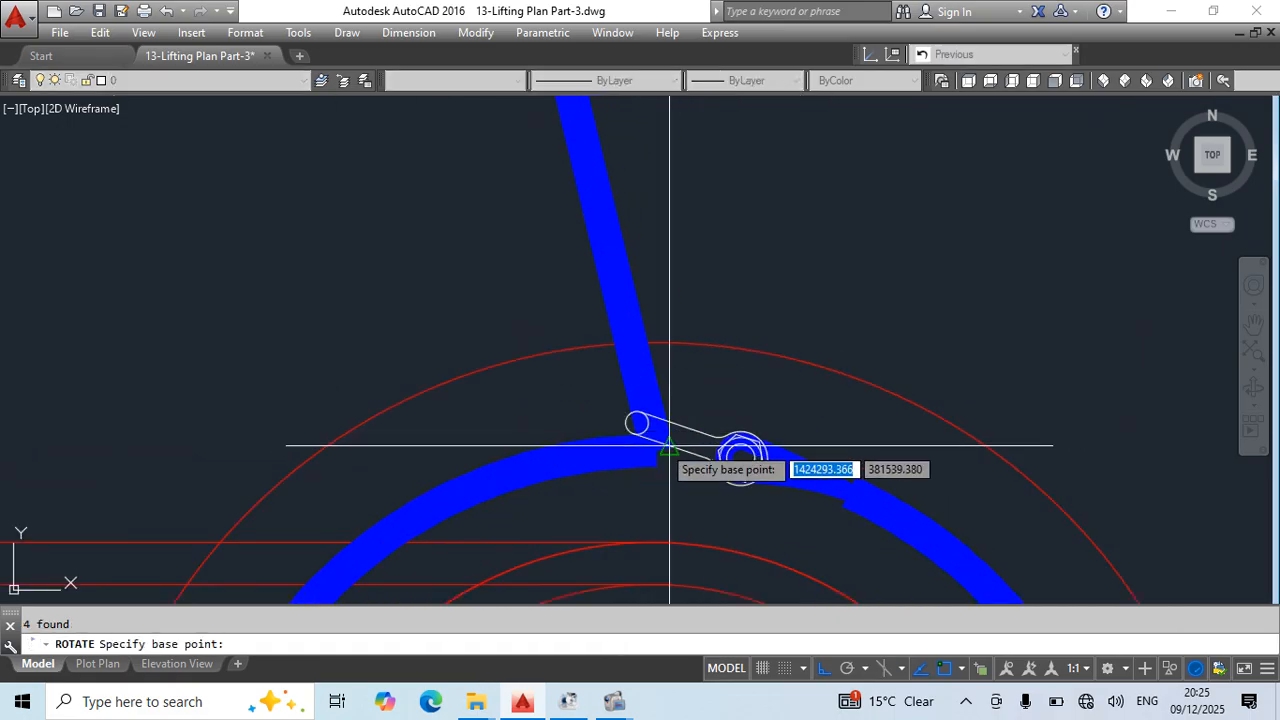
pyautogui.click(656, 450)
pyautogui.write('r')
pyautogui.press('Return')
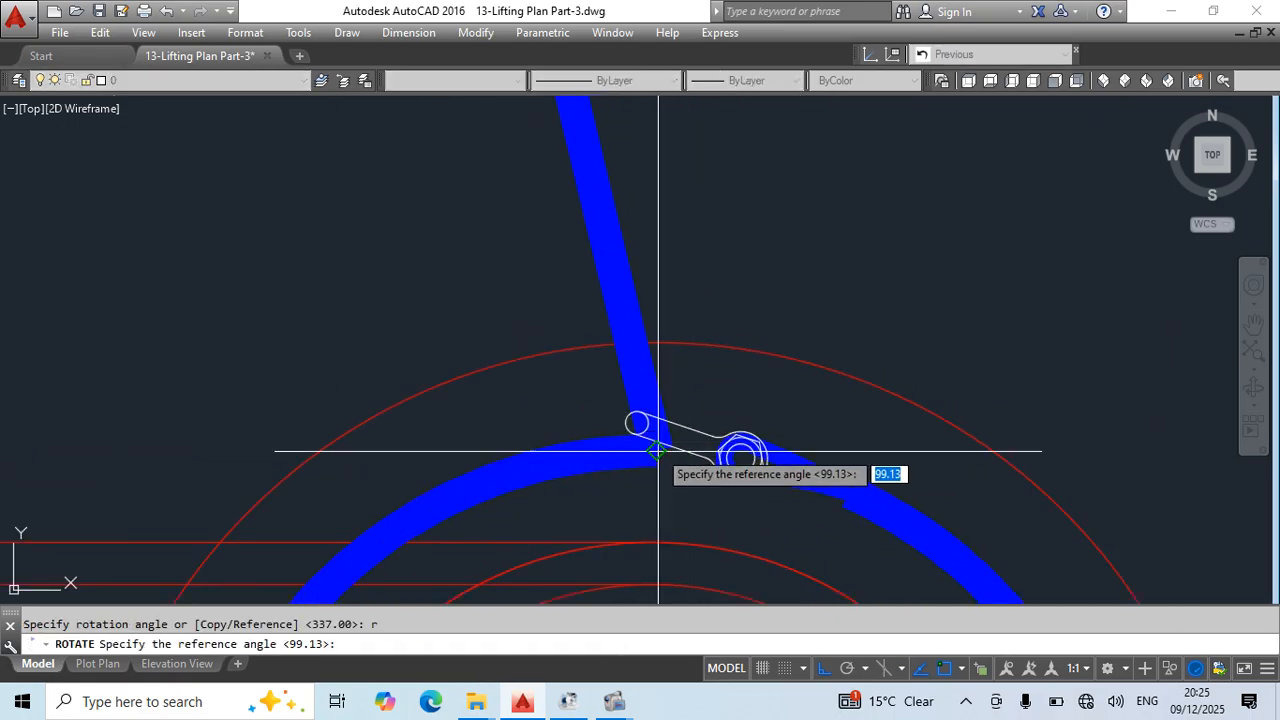
pyautogui.click(656, 450)
pyautogui.scroll(-3, 746, 354)
pyautogui.scroll(5, 738, 328)
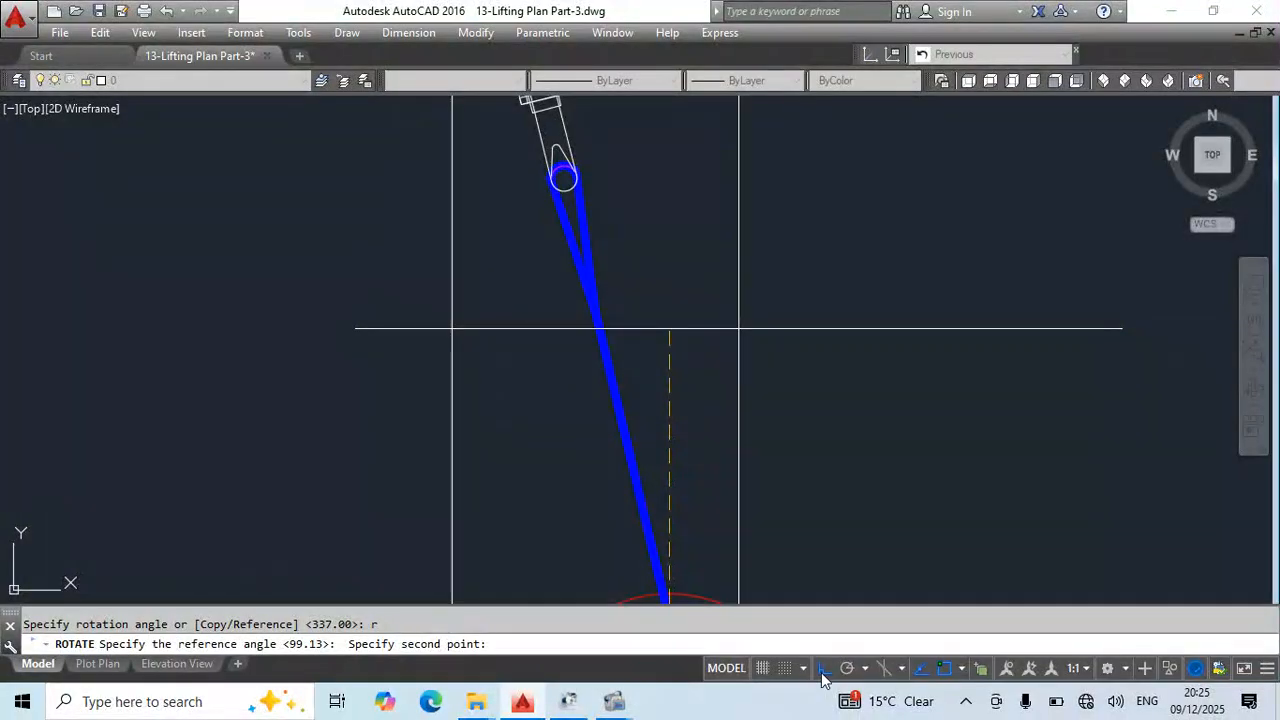
pyautogui.click(821, 673)
pyautogui.moveTo(571, 215); pyautogui.dragTo(611, 463, button='middle')
pyautogui.scroll(-4, 676, 426)
pyautogui.moveTo(595, 135); pyautogui.dragTo(562, 365, button='middle')
pyautogui.moveTo(510, 150); pyautogui.dragTo(555, 358, button='middle')
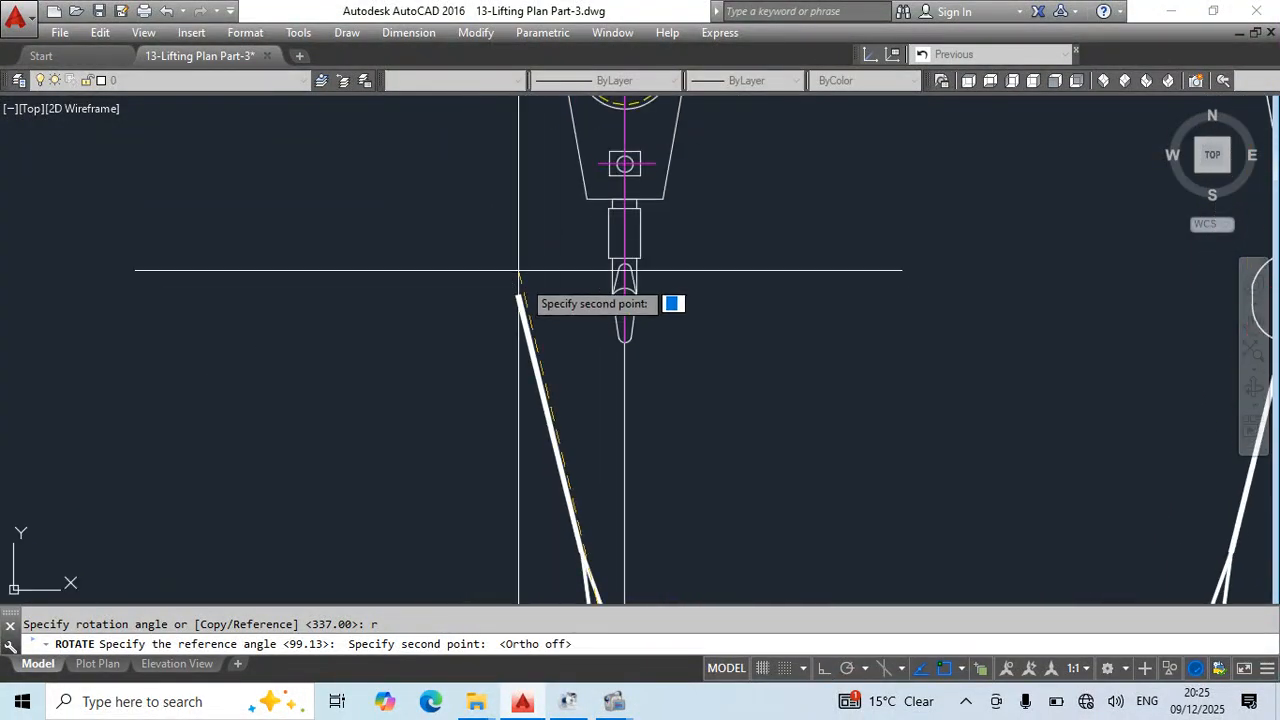
pyautogui.click(517, 296)
pyautogui.scroll(-3, 629, 260)
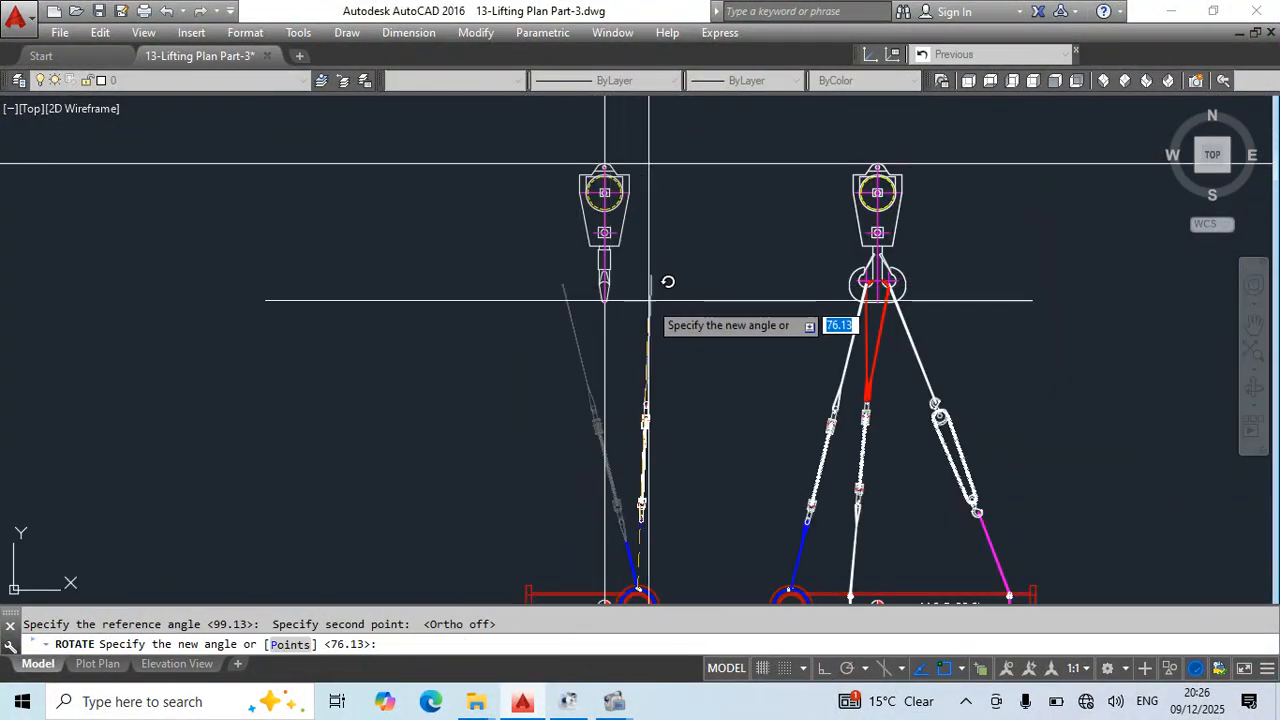
pyautogui.scroll(6, 623, 264)
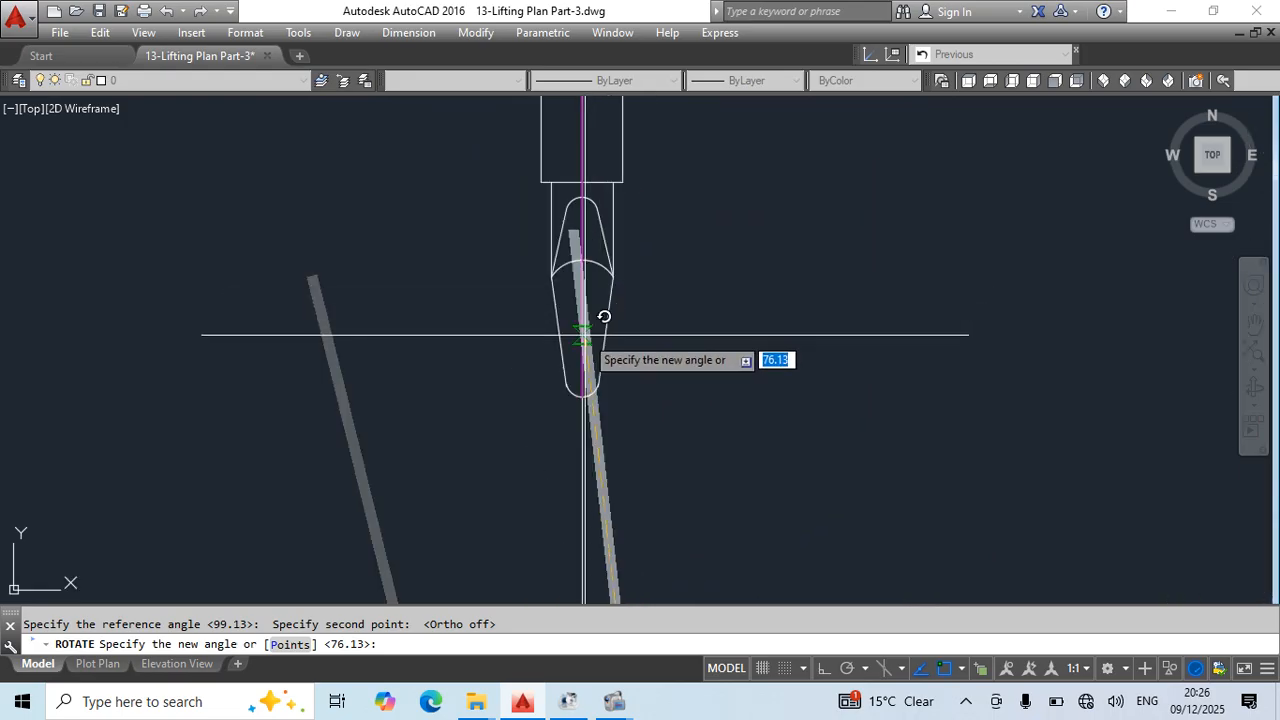
pyautogui.press('Escape')
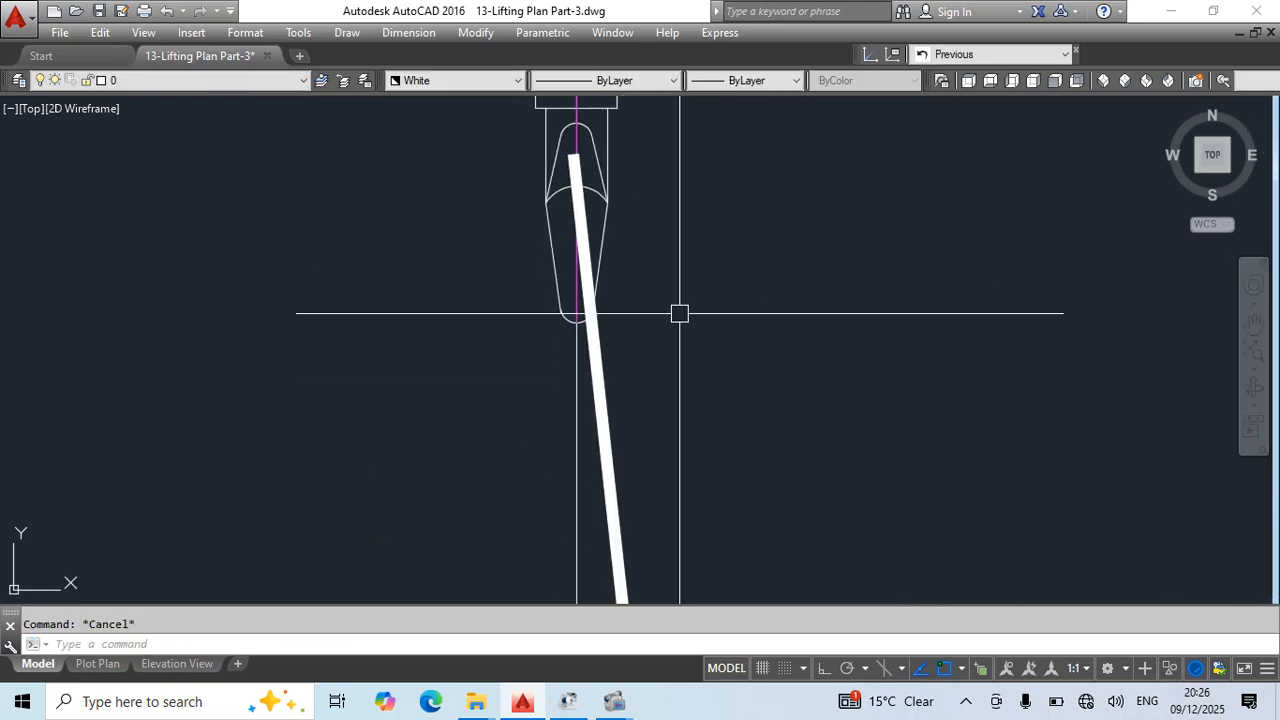
# - Draw a polyline sling eye around the side-view hook, with an arc over the hook and straight sides meeting on the sling
pyautogui.write('pl')
pyautogui.press('Return')
pyautogui.click(607, 462)
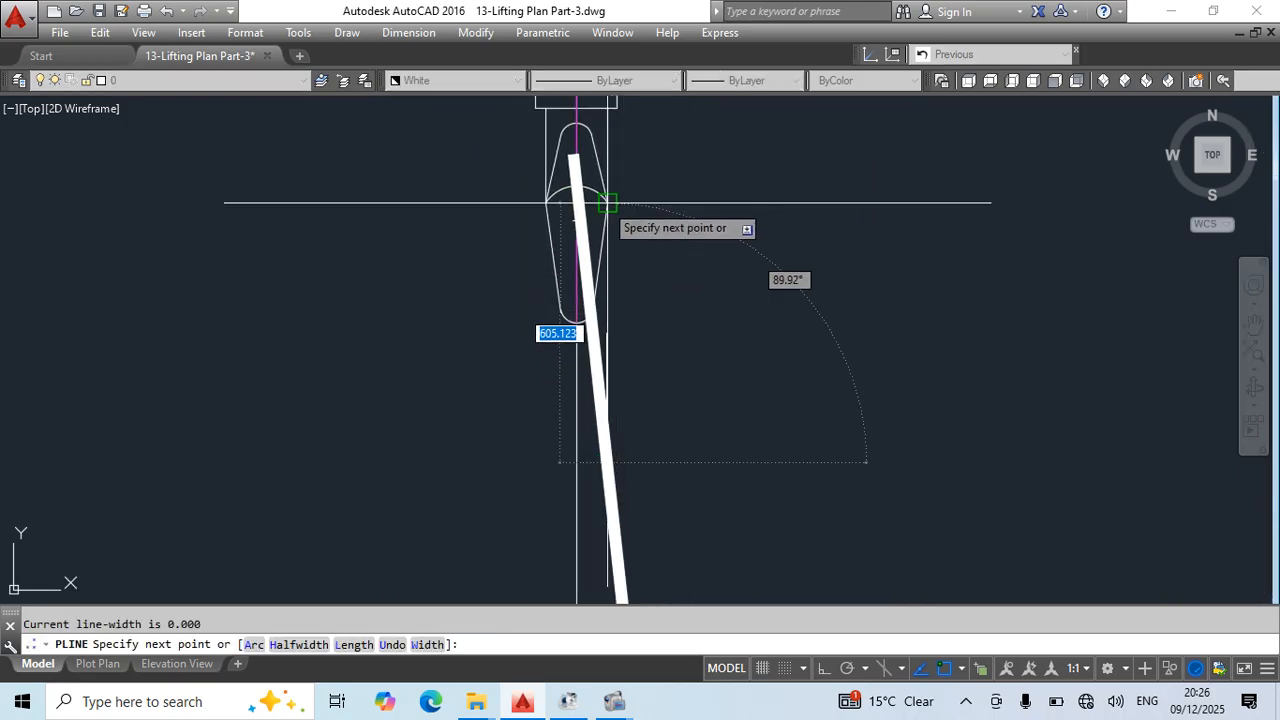
pyautogui.click(607, 200)
pyautogui.write('a')
pyautogui.press('Return')
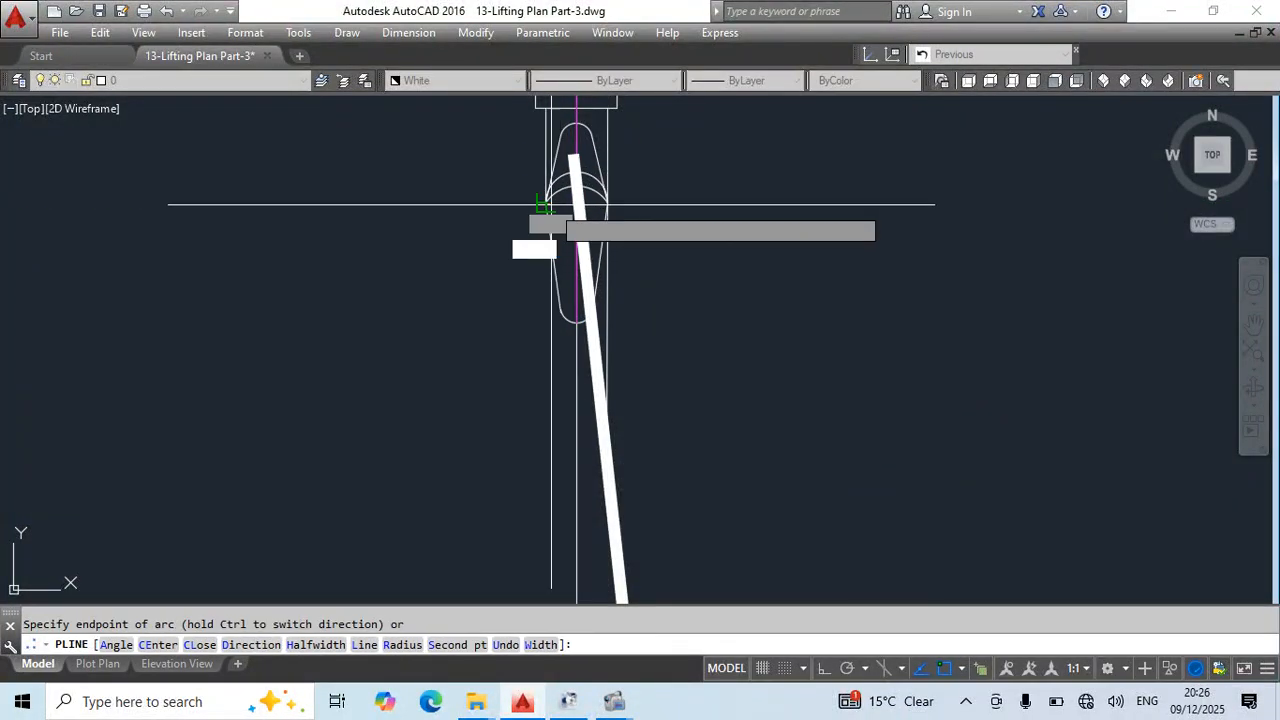
pyautogui.write('l')
pyautogui.press('Return')
pyautogui.scroll(3, 551, 270)
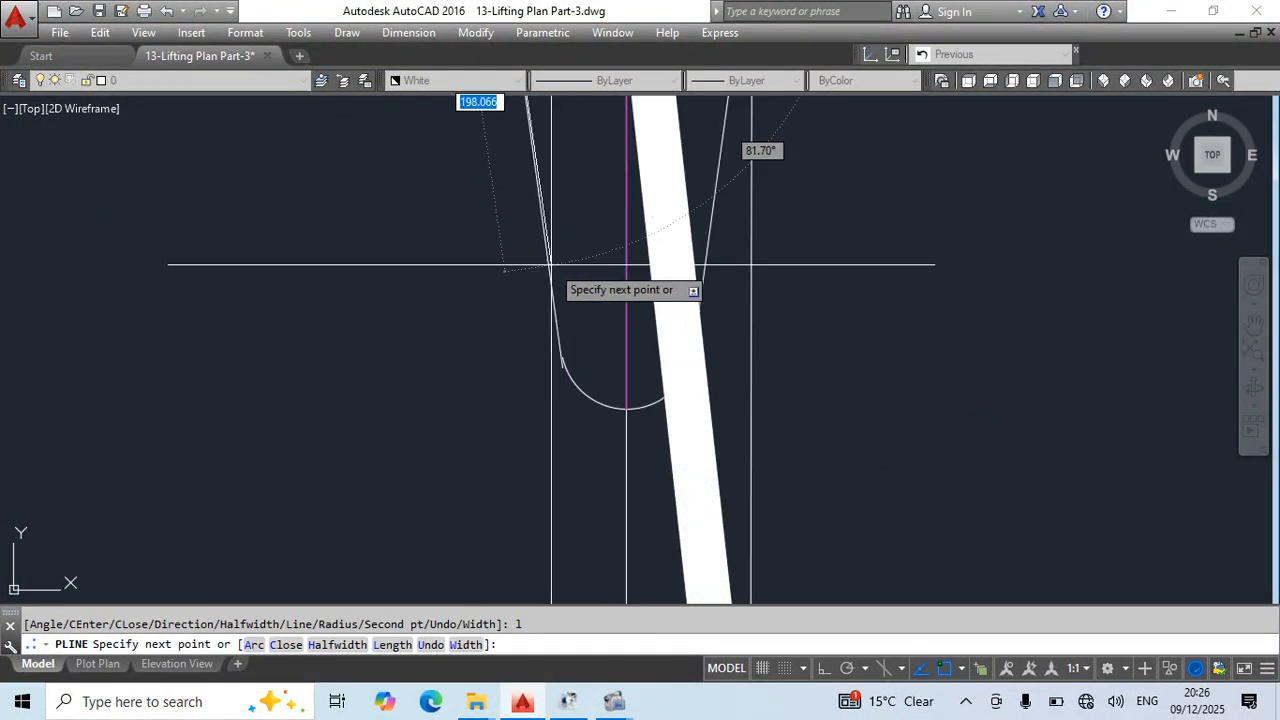
pyautogui.click(551, 266)
pyautogui.scroll(-3, 551, 266)
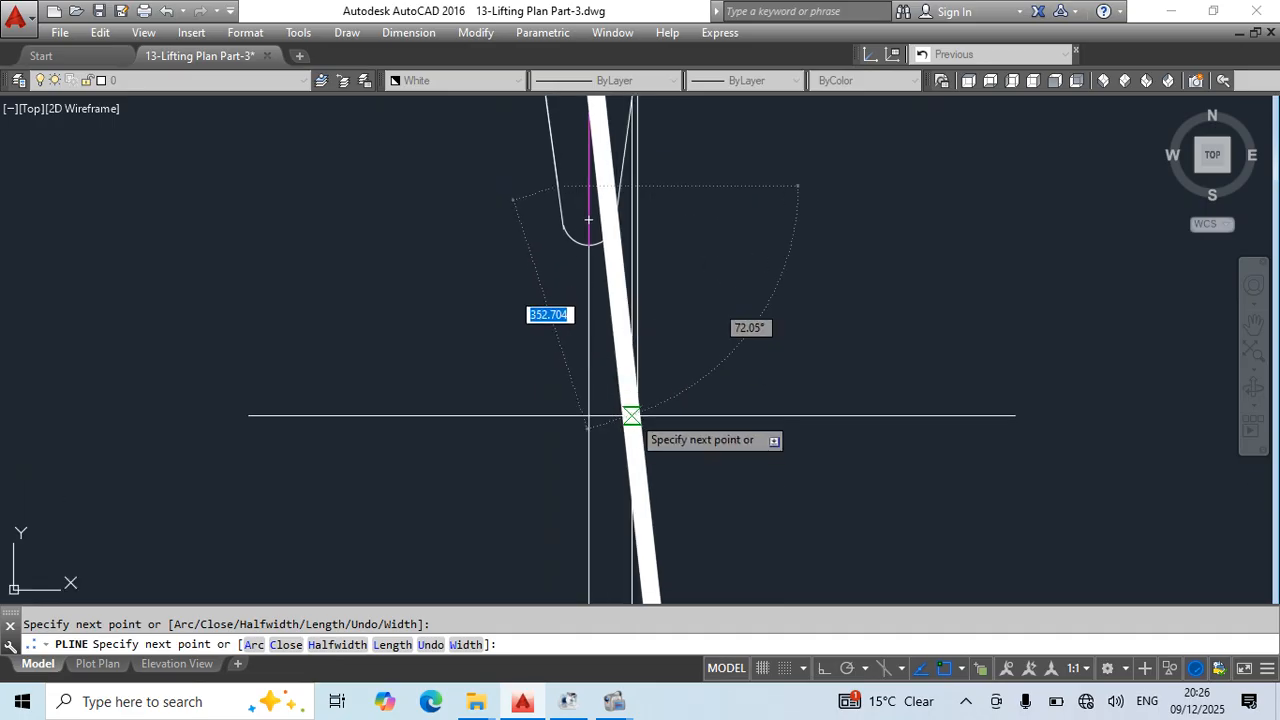
pyautogui.press('Escape')
# - Stretch the upper end of the white sling to the lower end of the new eye below the hook
pyautogui.scroll(-2, 660, 337)
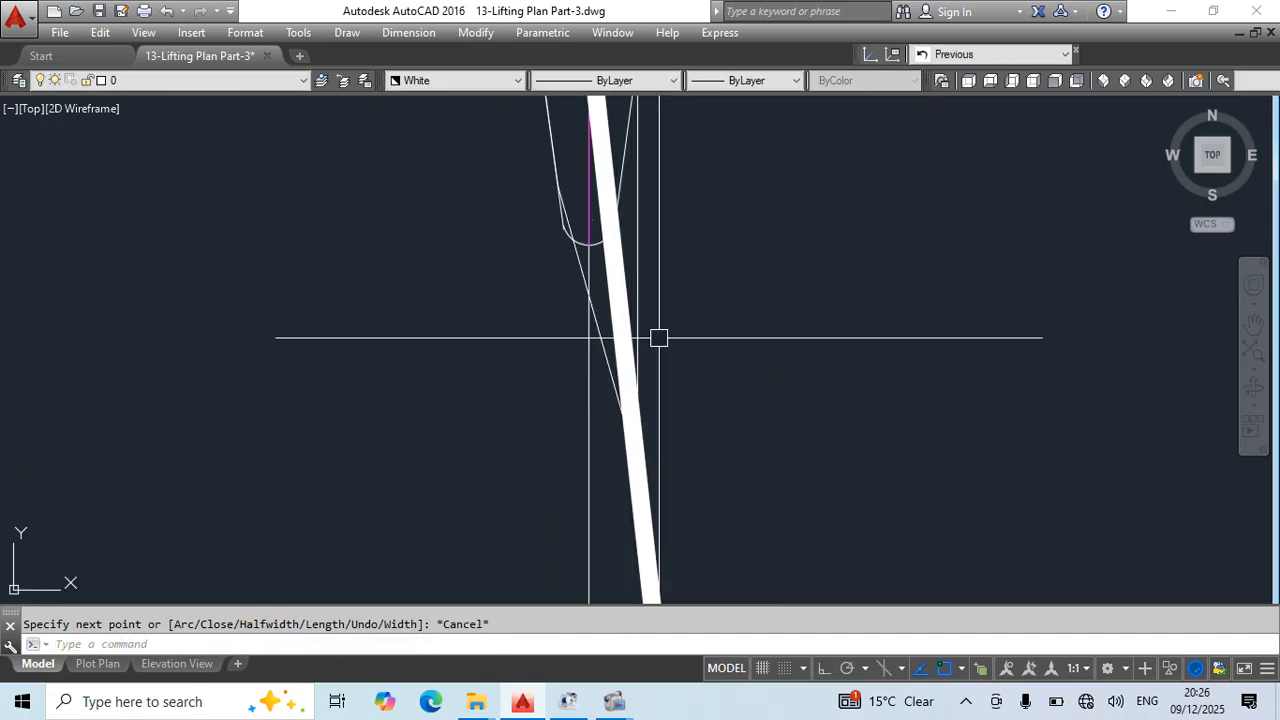
pyautogui.click(846, 331)
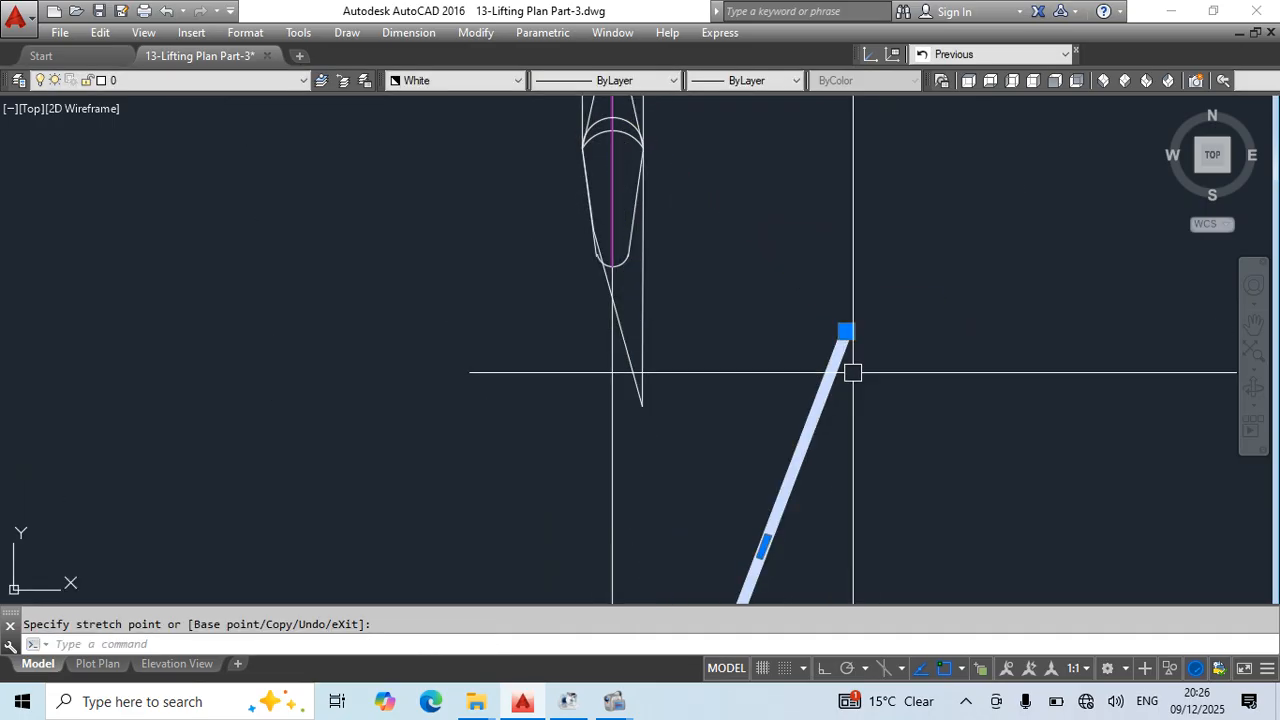
pyautogui.click(846, 331)
pyautogui.click(642, 405)
pyautogui.press('Escape')
pyautogui.moveTo(757, 451); pyautogui.dragTo(740, 312, button='middle')
# - Match the thick white sling's properties onto the polyline eye around the side-view hook
pyautogui.write('a')
pyautogui.press('Return')
pyautogui.click(653, 393)
pyautogui.click(663, 306)
pyautogui.click(602, 285)
pyautogui.press('Escape')
pyautogui.scroll(-4, 655, 251)
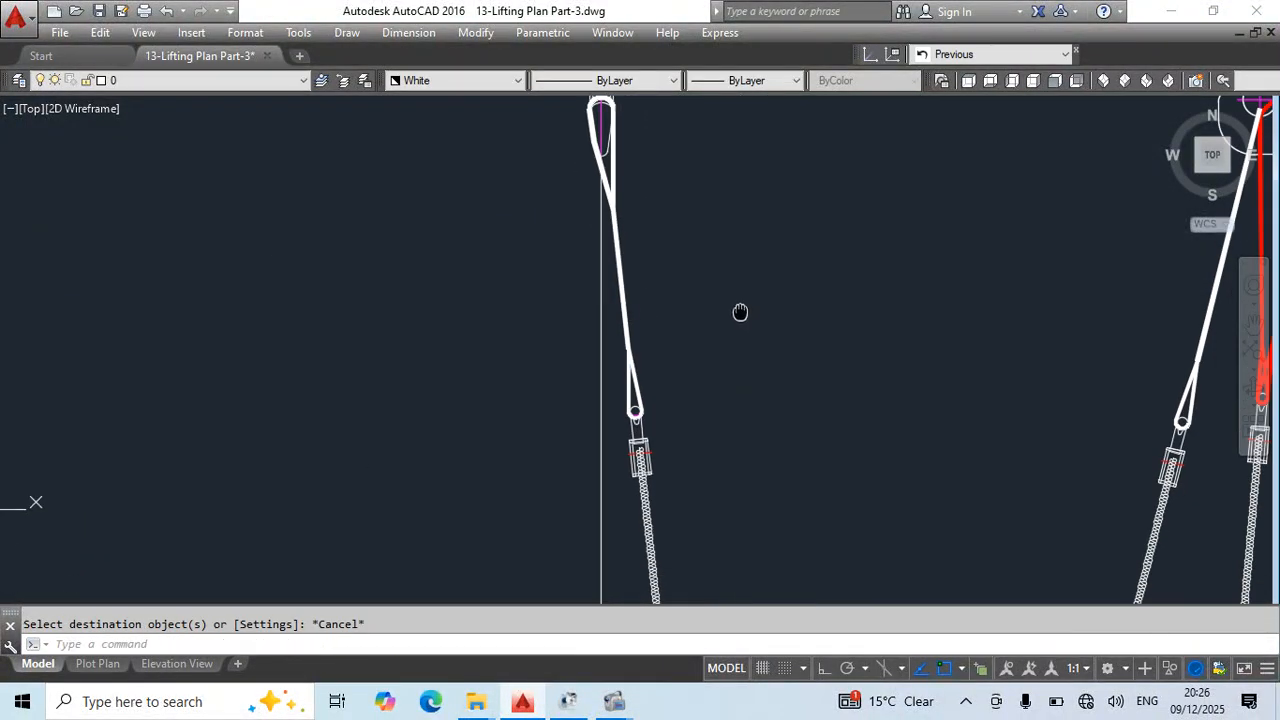
# - Stretch the upper end of the side view's blue sling to the tip of its upper eye and save the drawing
pyautogui.scroll(-3, 740, 312)
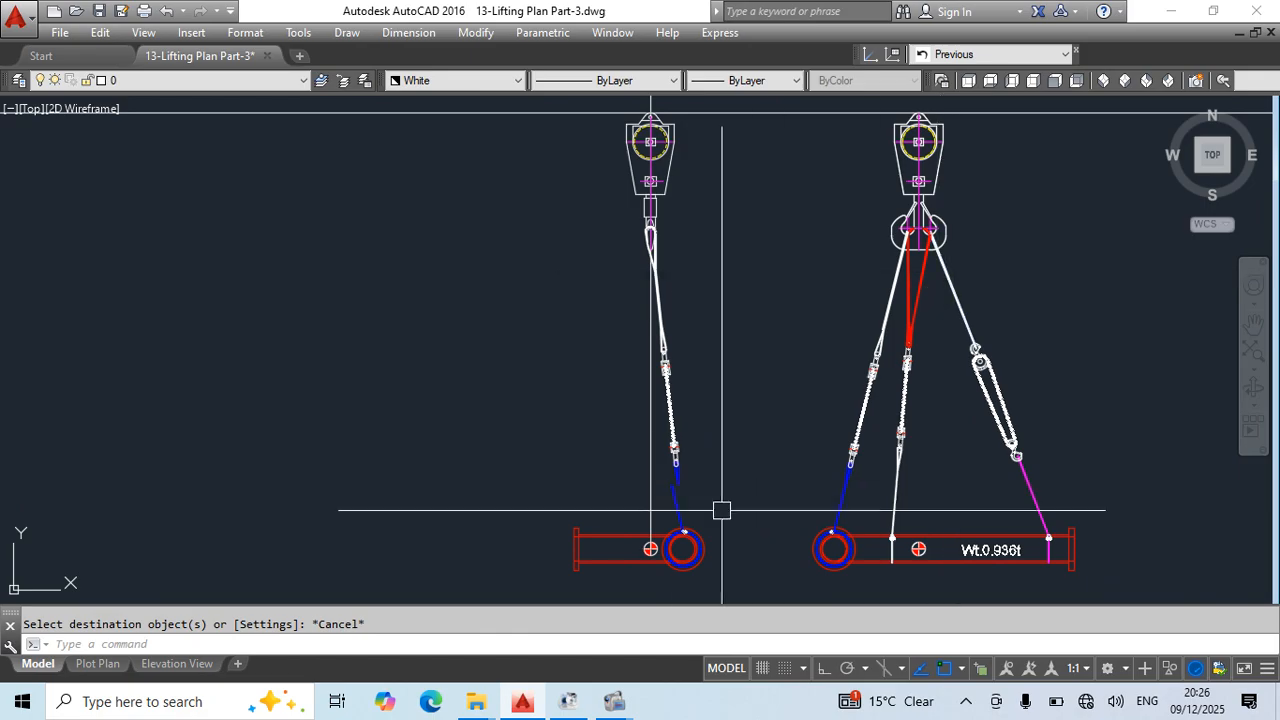
pyautogui.scroll(2, 681, 486)
pyautogui.scroll(3, 678, 499)
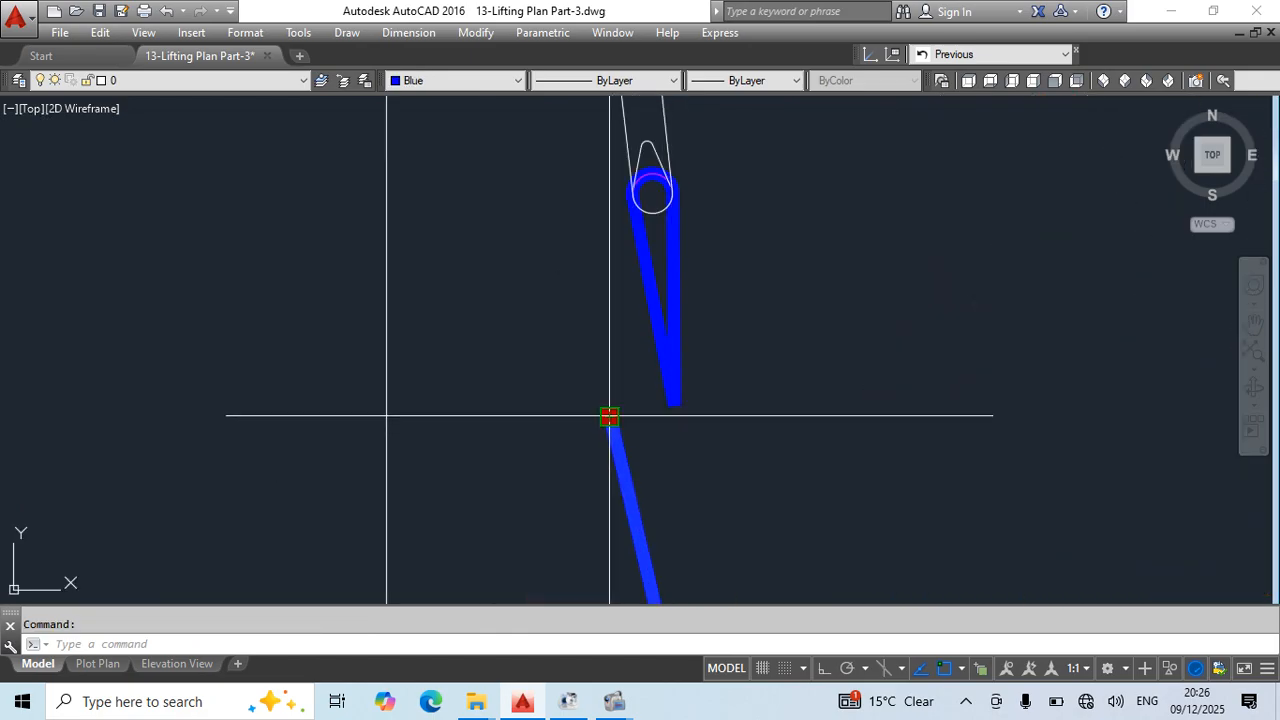
pyautogui.click(609, 416)
pyautogui.press('Escape')
pyautogui.scroll(-2, 767, 386)
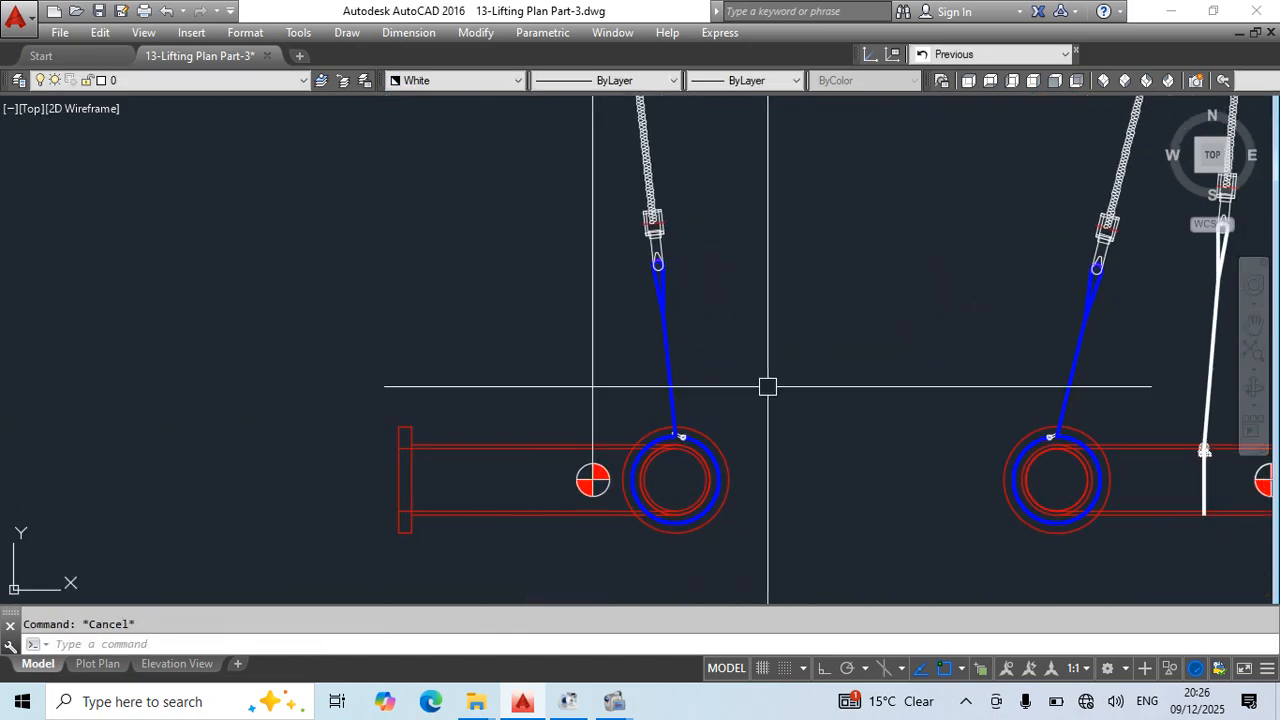
pyautogui.hotkey('ctrl', 's')
pyautogui.scroll(-2, 760, 360)
pyautogui.scroll(1, 706, 246)
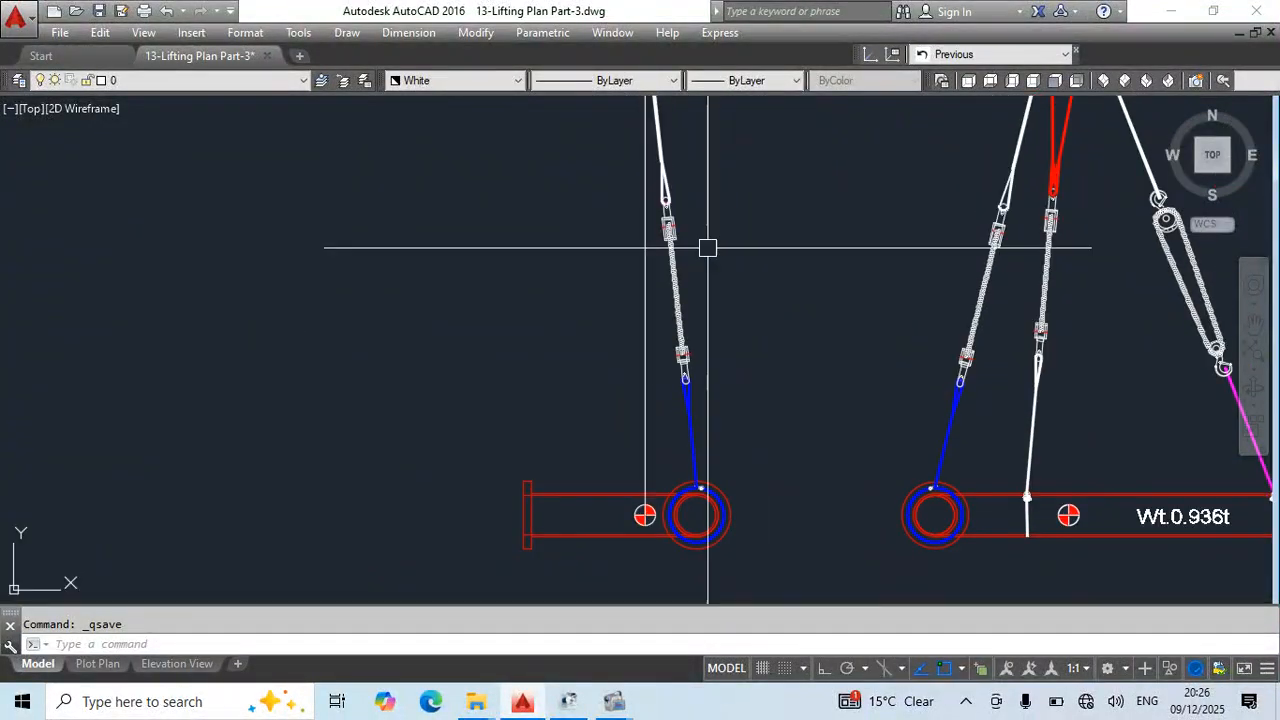
pyautogui.click(736, 140)
pyautogui.press('Escape')
pyautogui.moveTo(719, 296); pyautogui.dragTo(619, 425, button='middle')
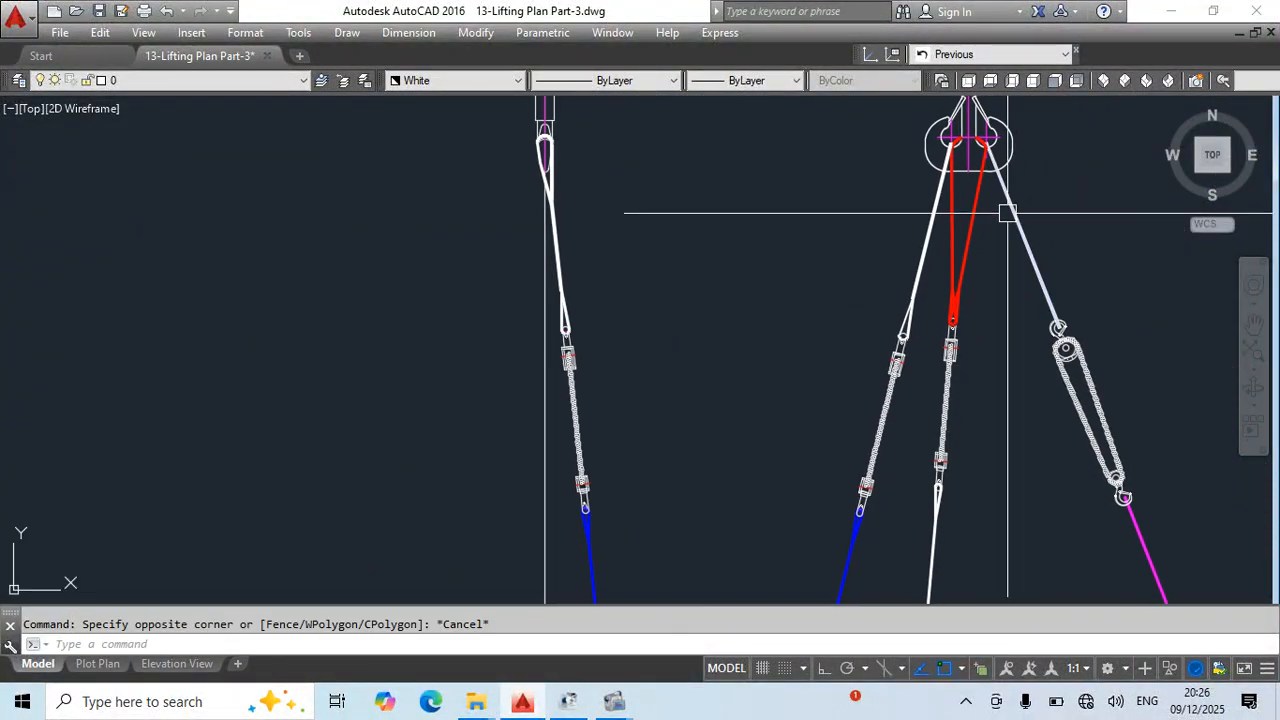
pyautogui.moveTo(974, 320); pyautogui.dragTo(889, 218, button='middle')
pyautogui.moveTo(1000, 346); pyautogui.dragTo(989, 229, button='middle')
pyautogui.scroll(4, 480, 350)
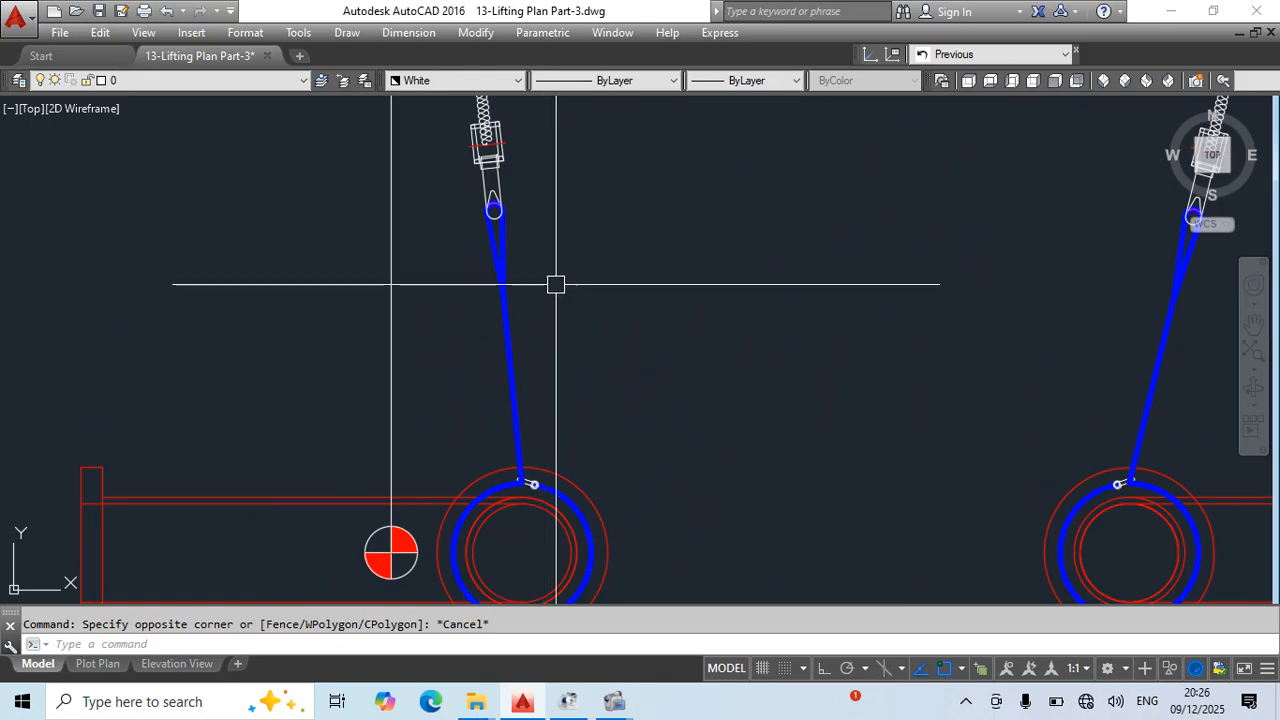
# - Change the colour of the side view's blue sling and its wrap around the pipe to magenta
pyautogui.click(556, 284)
pyautogui.click(463, 346)
pyautogui.moveTo(586, 528); pyautogui.dragTo(603, 466, button='middle')
pyautogui.click(430, 82)
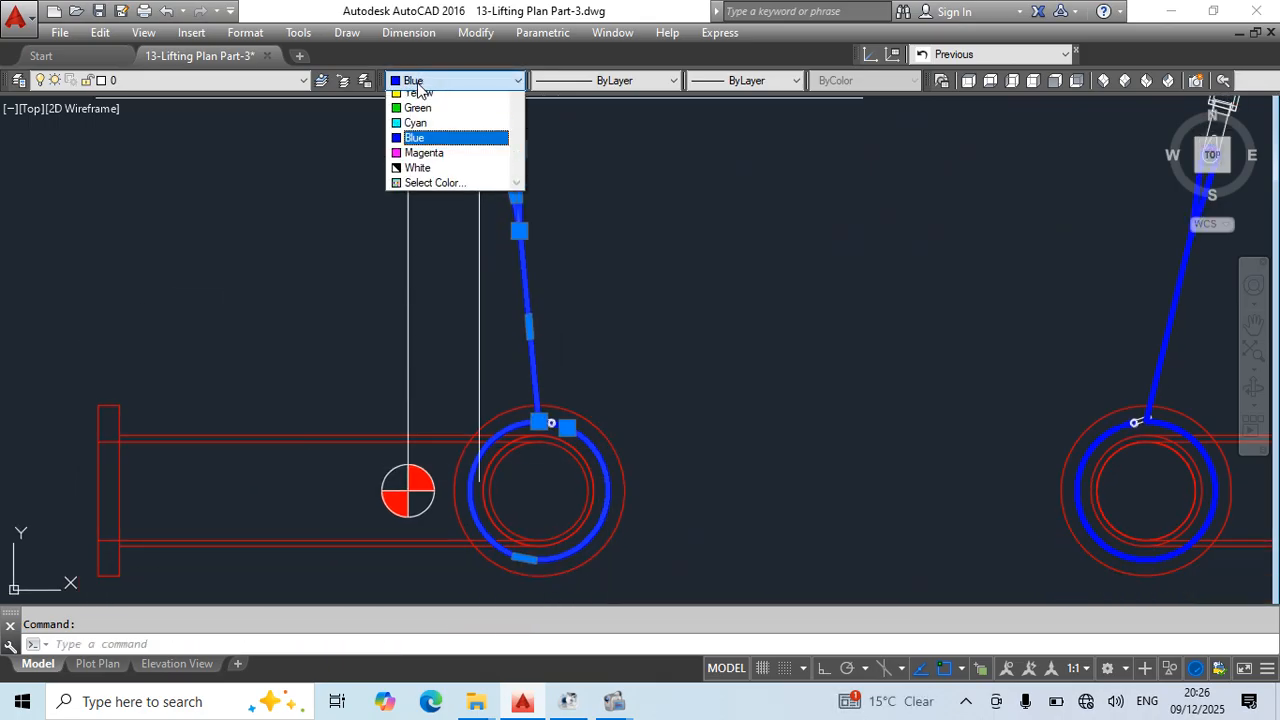
pyautogui.click(422, 206)
pyautogui.press('Escape')
pyautogui.scroll(-4, 674, 346)
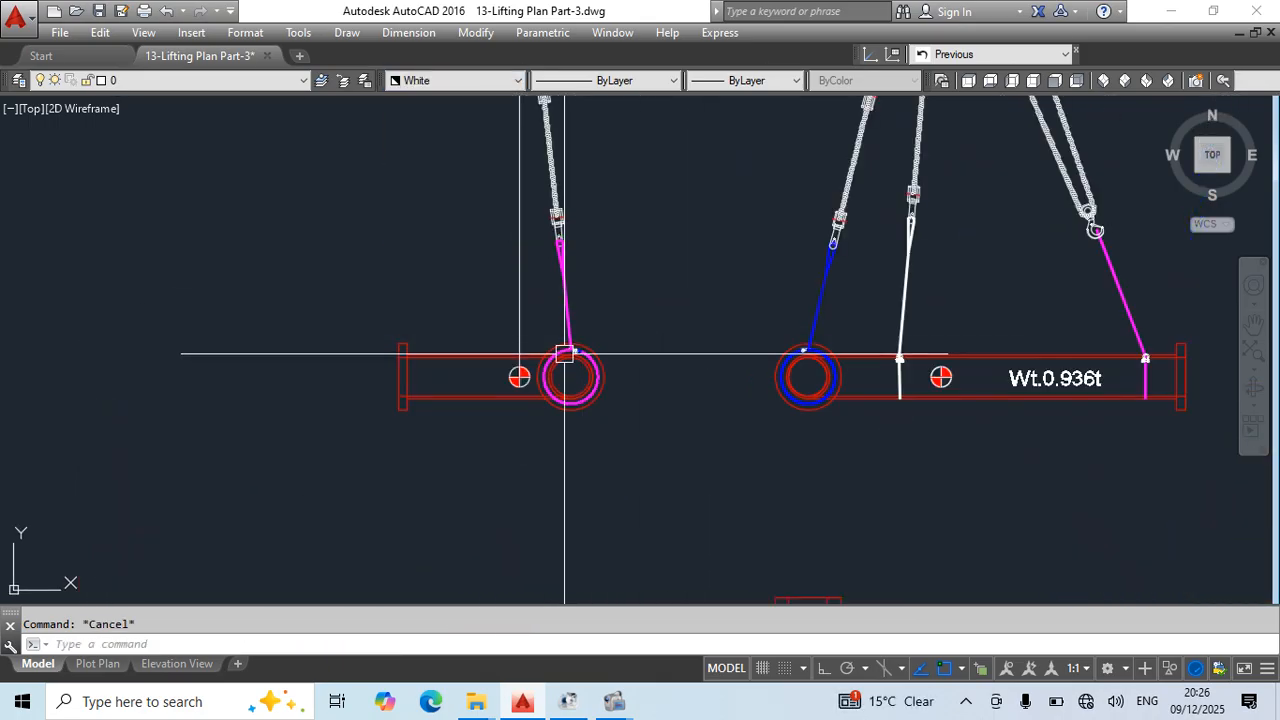
# - Change the remaining blue sling eye at the side view's choker shackle to magenta
pyautogui.scroll(8, 429, 357)
pyautogui.click(541, 217)
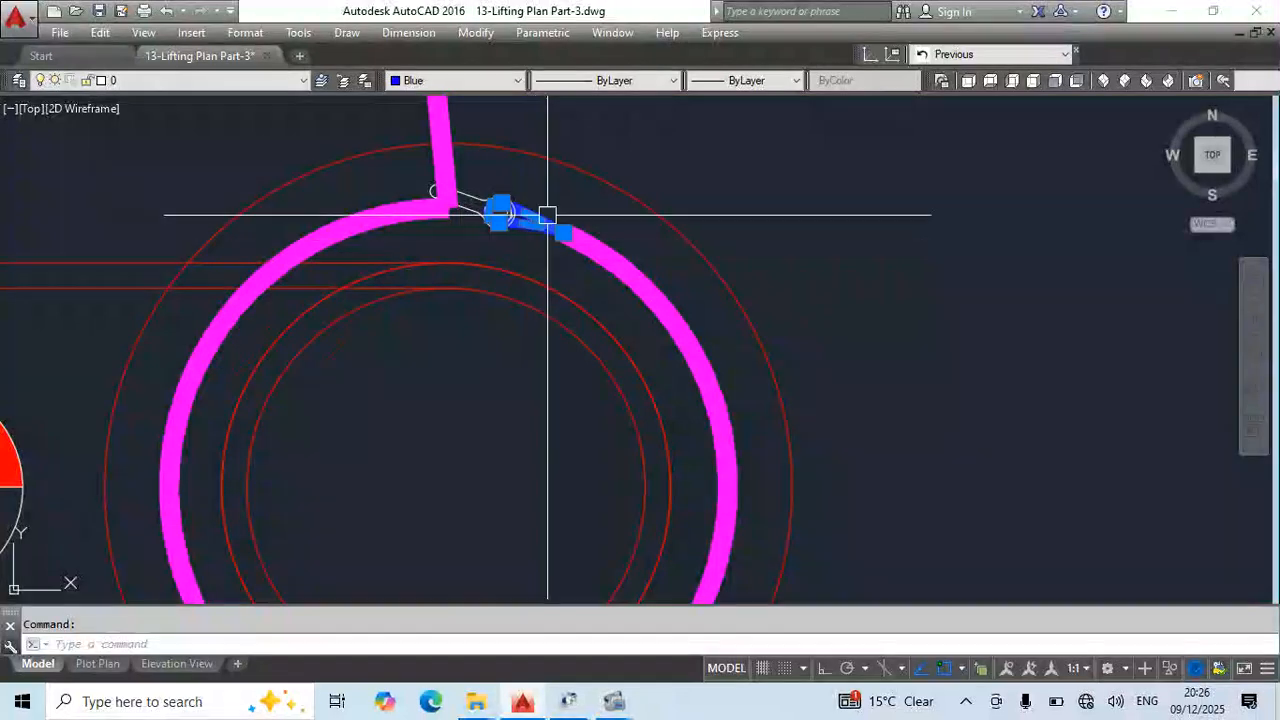
pyautogui.click(456, 81)
pyautogui.click(424, 205)
pyautogui.press('Escape')
pyautogui.scroll(-6, 620, 306)
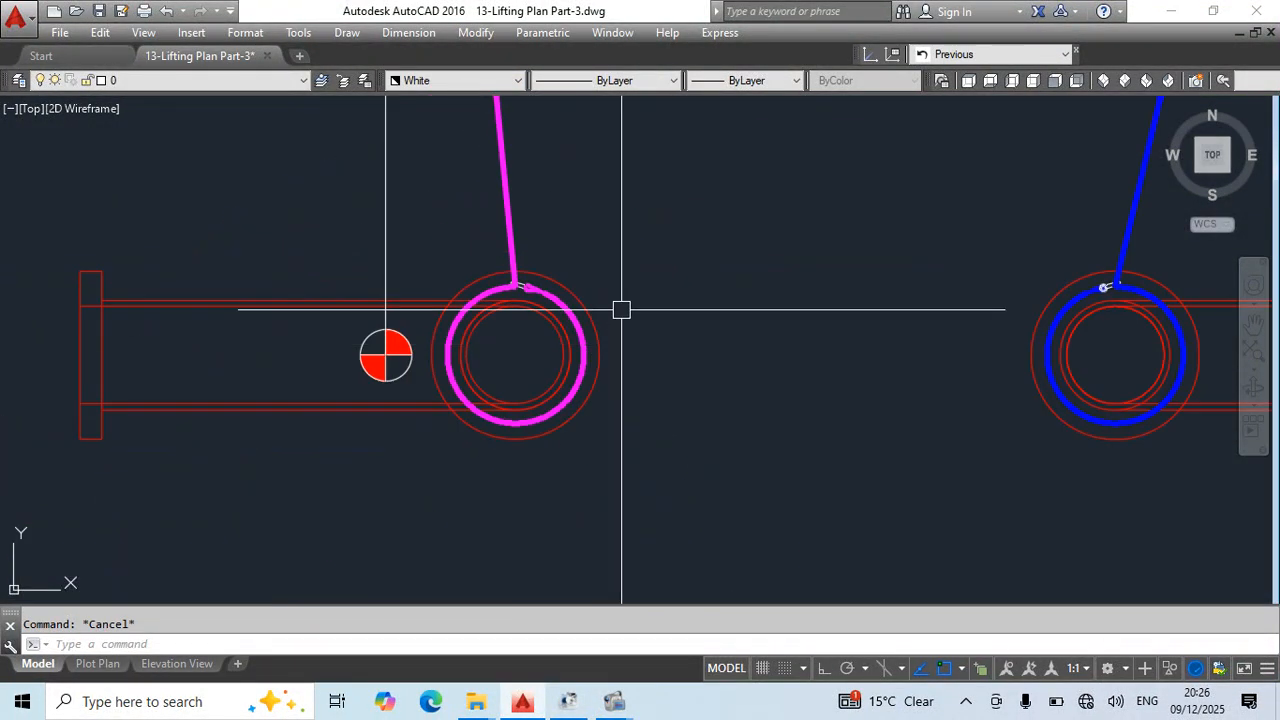
# - Save the drawing
pyautogui.hotkey('ctrl', 's')
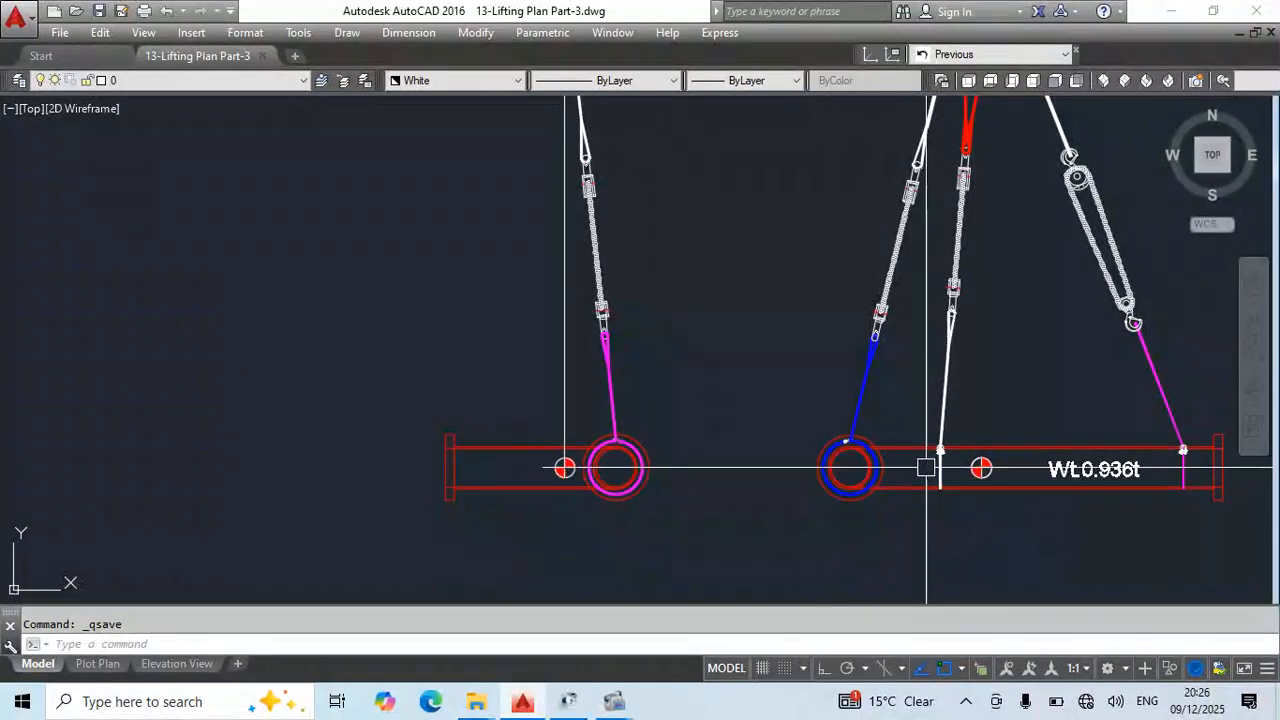
pyautogui.moveTo(653, 447); pyautogui.dragTo(548, 457, button='middle')
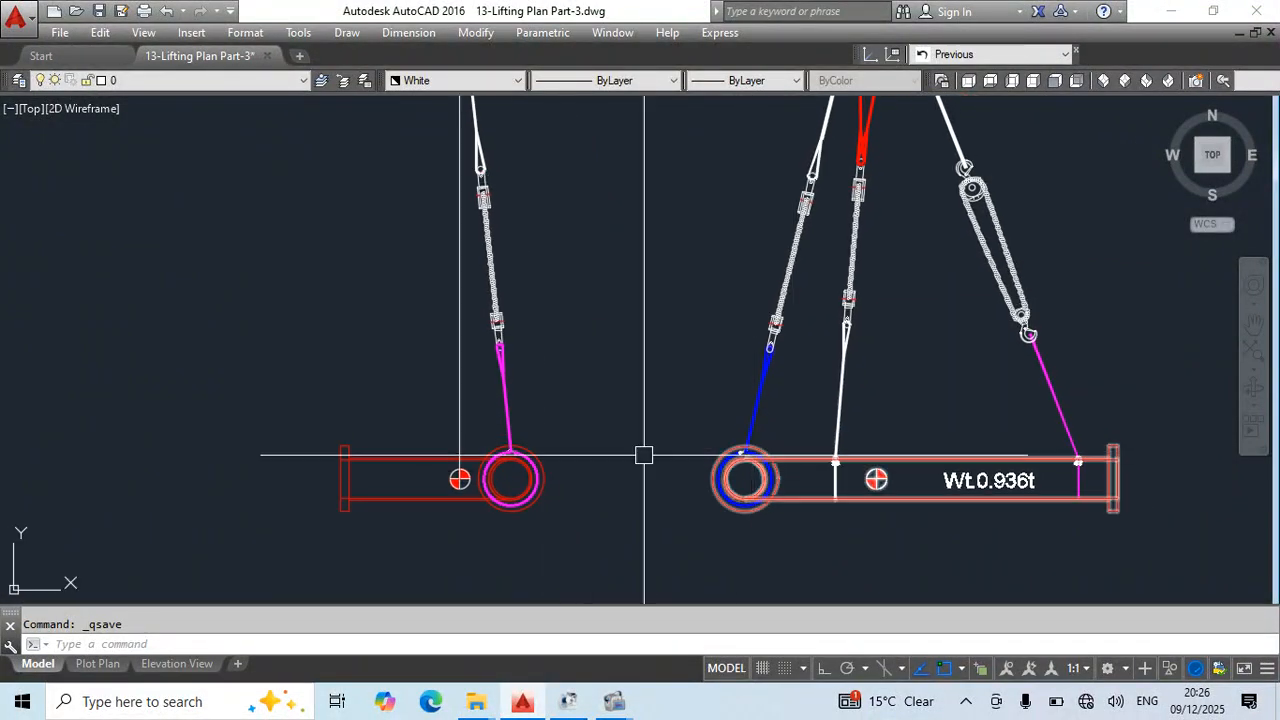
pyautogui.moveTo(496, 399); pyautogui.dragTo(515, 406, button='middle')
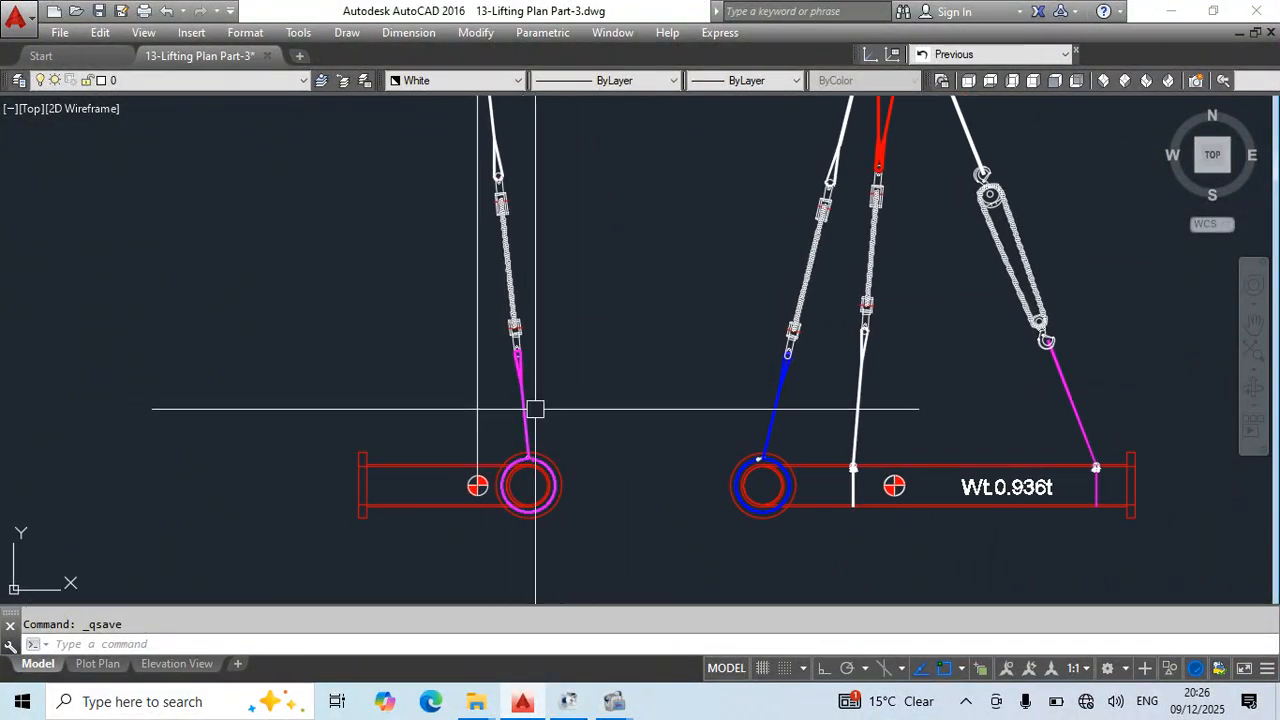
pyautogui.moveTo(892, 420); pyautogui.dragTo(840, 405, button='middle')
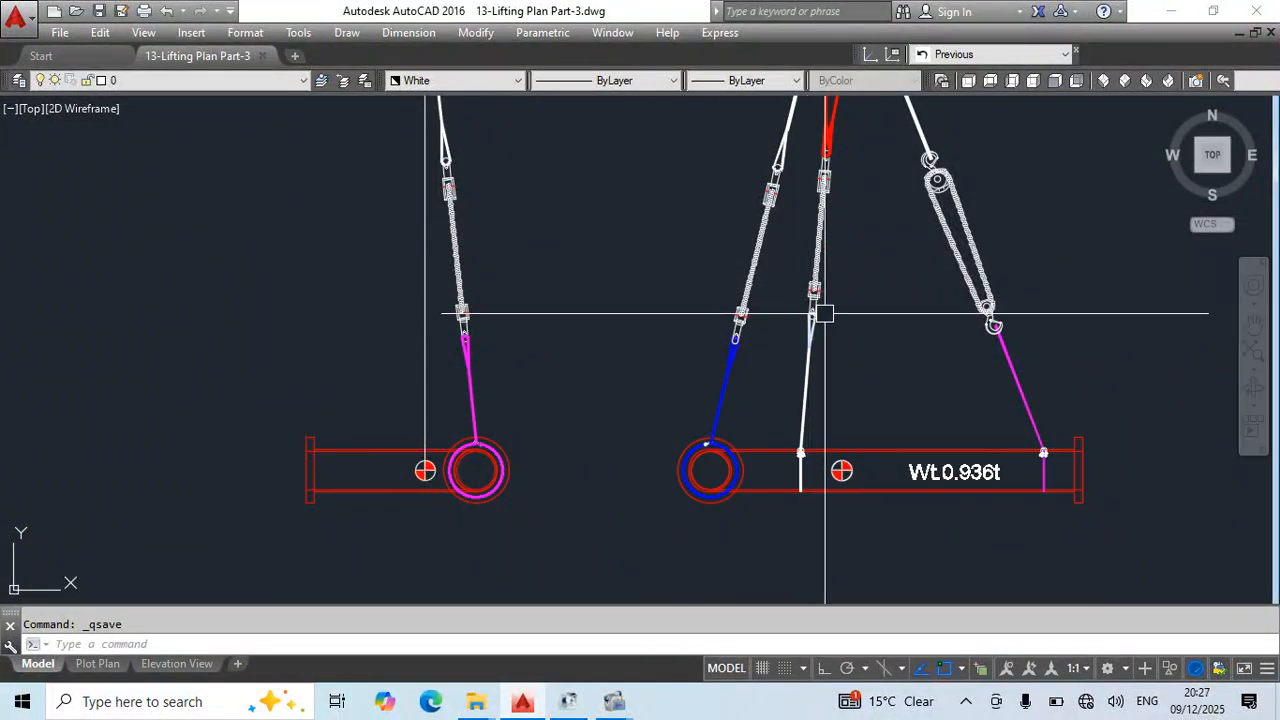
# - Copy the side view's magenta sling from the centre of the turnbuckle's lower shackle pin up to the end of the turnbuckle body
pyautogui.scroll(2, 485, 362)
pyautogui.click(486, 361)
pyautogui.click(438, 385)
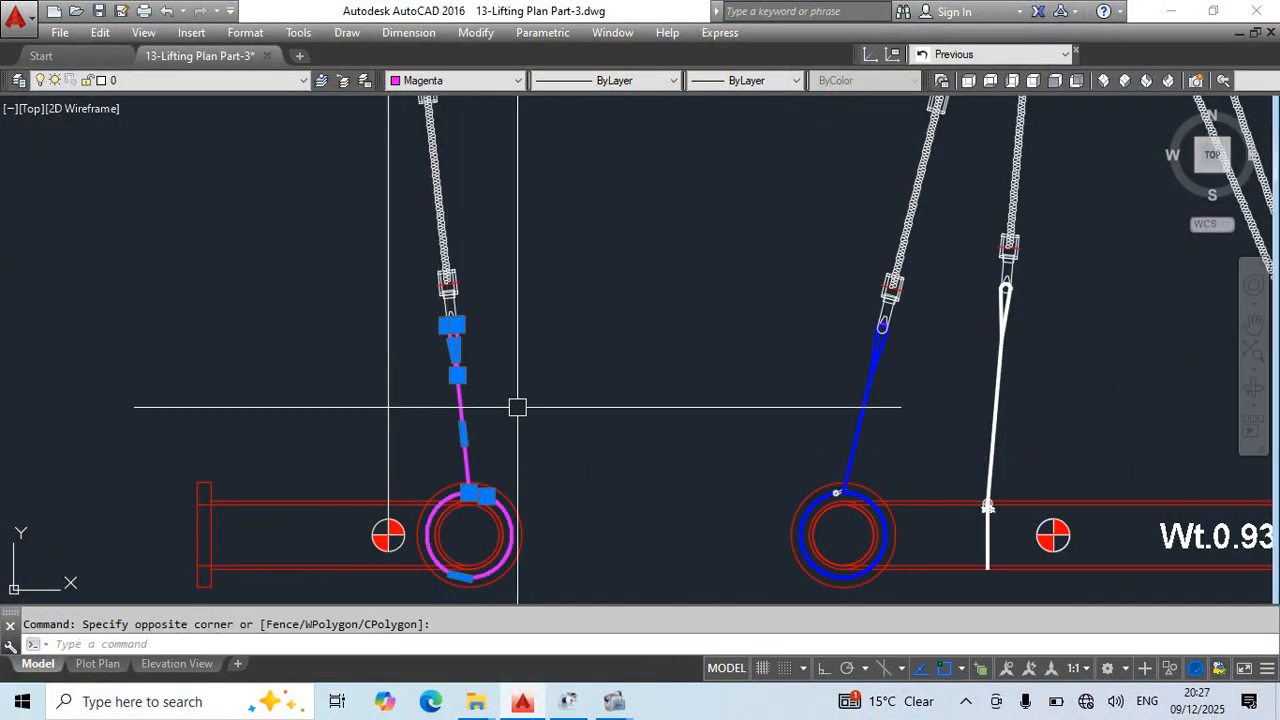
pyautogui.moveTo(517, 406); pyautogui.dragTo(538, 447, button='middle')
pyautogui.write('Co')
pyautogui.press('Return')
pyautogui.scroll(5, 480, 358)
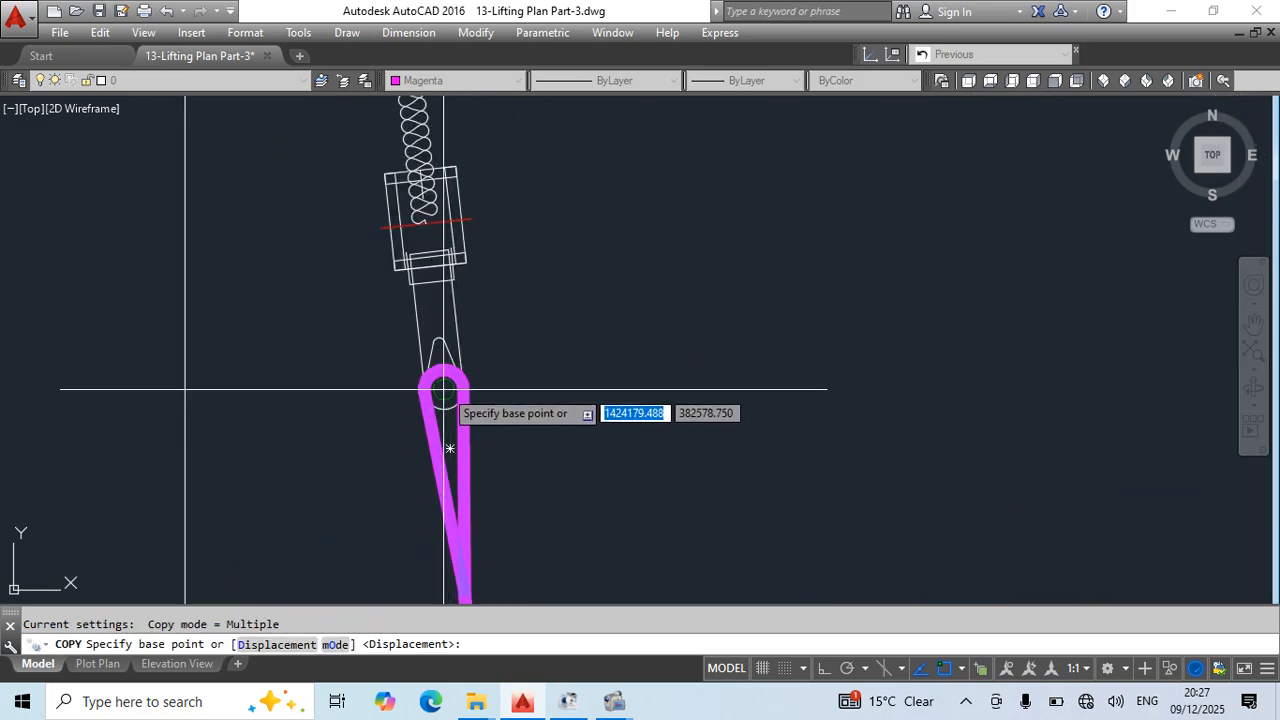
pyautogui.click(443, 389)
pyautogui.click(432, 281)
pyautogui.press('Escape')
# - Break the copied magenta sling just above the pipe and erase its wrap around the pipe
pyautogui.scroll(-5, 482, 290)
pyautogui.moveTo(550, 460); pyautogui.dragTo(540, 360, button='middle')
pyautogui.click(535, 446)
pyautogui.click(543, 471)
pyautogui.moveTo(581, 462); pyautogui.dragTo(603, 374, button='middle')
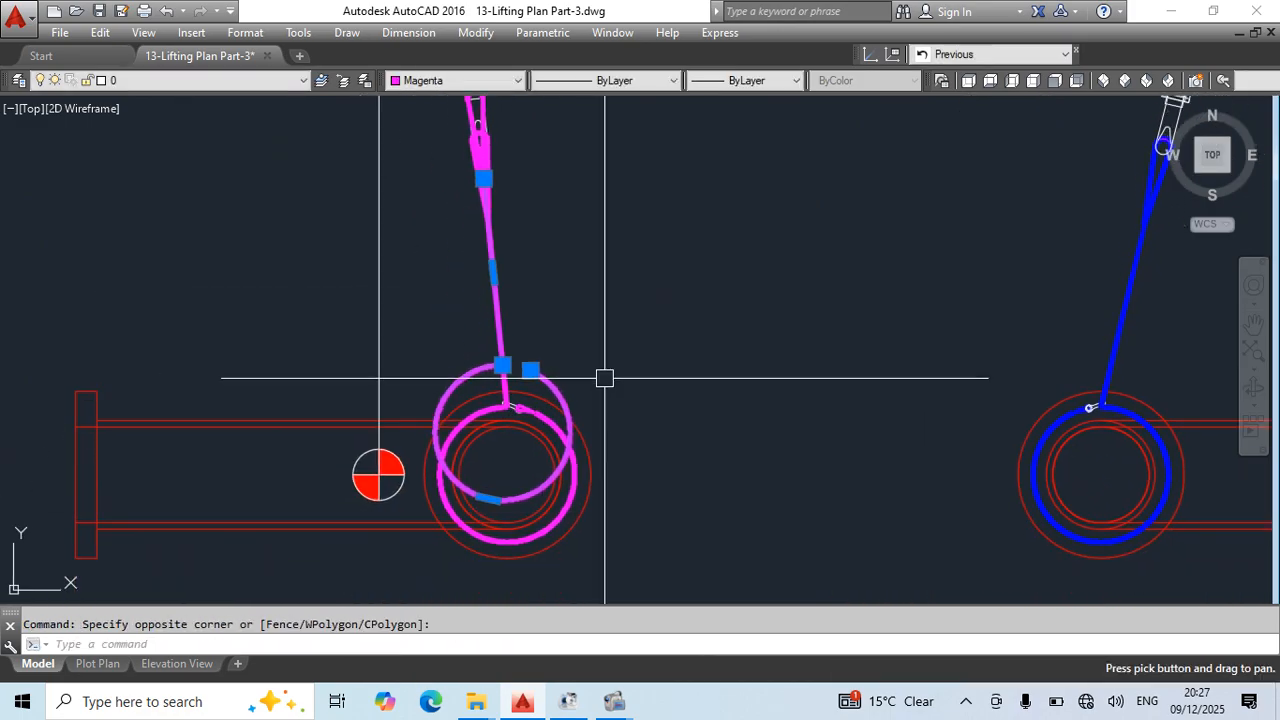
pyautogui.press('Escape')
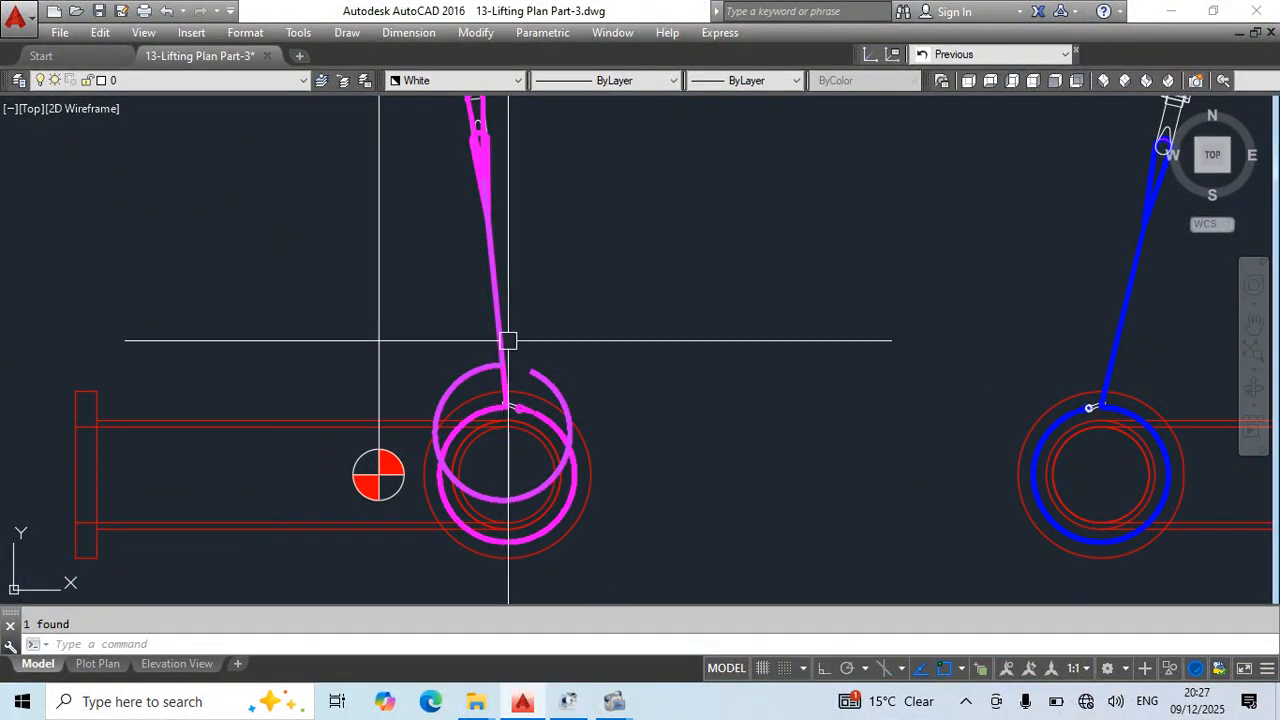
pyautogui.press('Escape')
pyautogui.write('b')
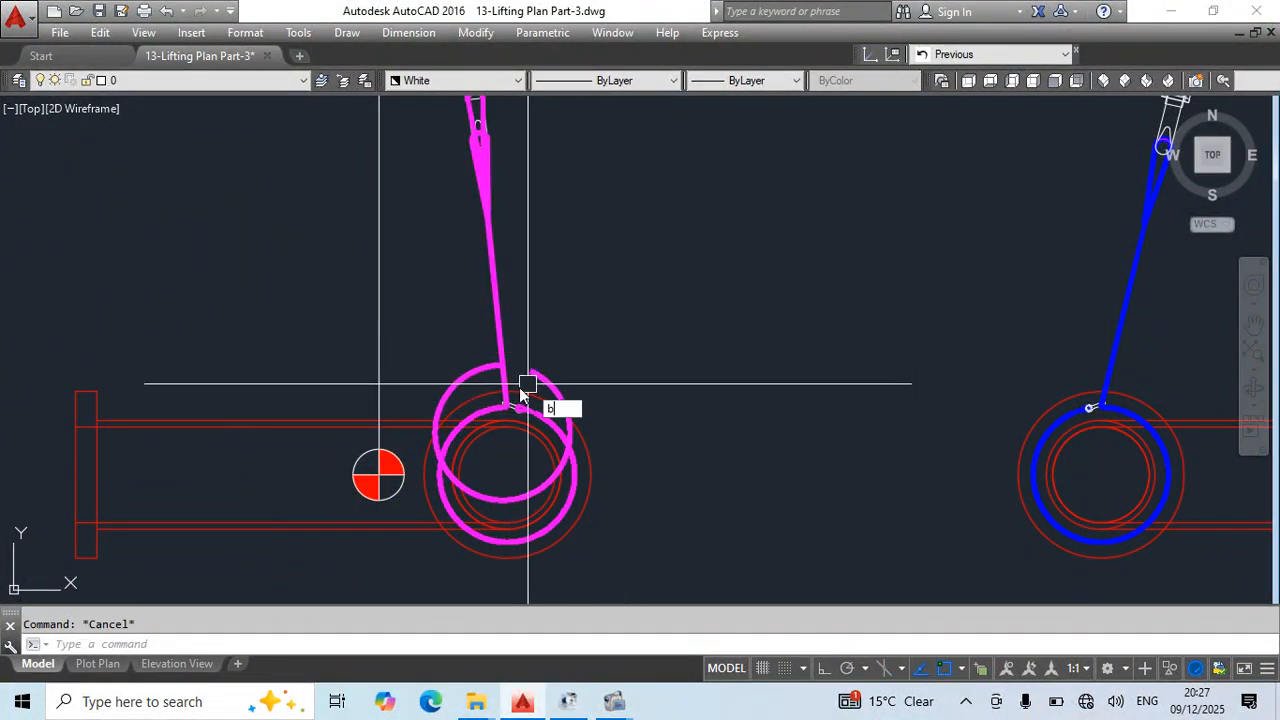
pyautogui.write('r')
pyautogui.press('Return')
pyautogui.click(452, 384)
pyautogui.click(540, 371)
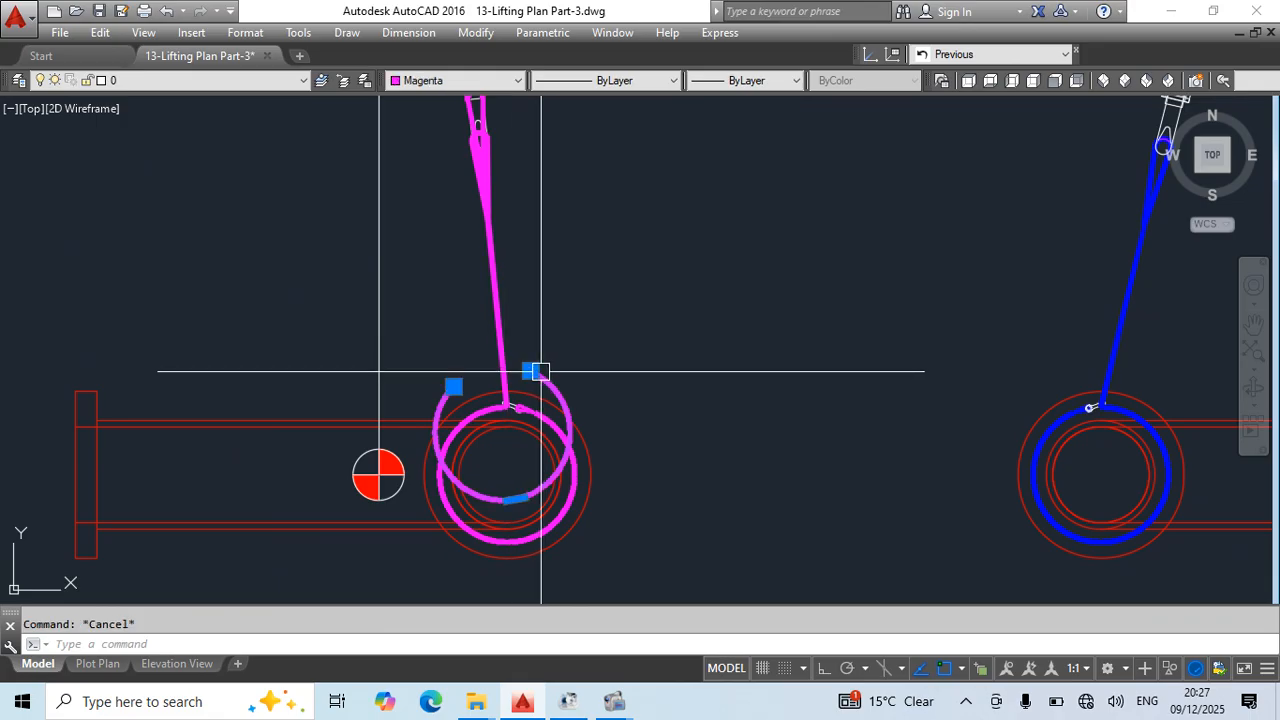
pyautogui.write('e')
pyautogui.press('Return')
# - Change the colour of the copied sling's eye and leg to white
pyautogui.moveTo(602, 362); pyautogui.dragTo(625, 472, button='middle')
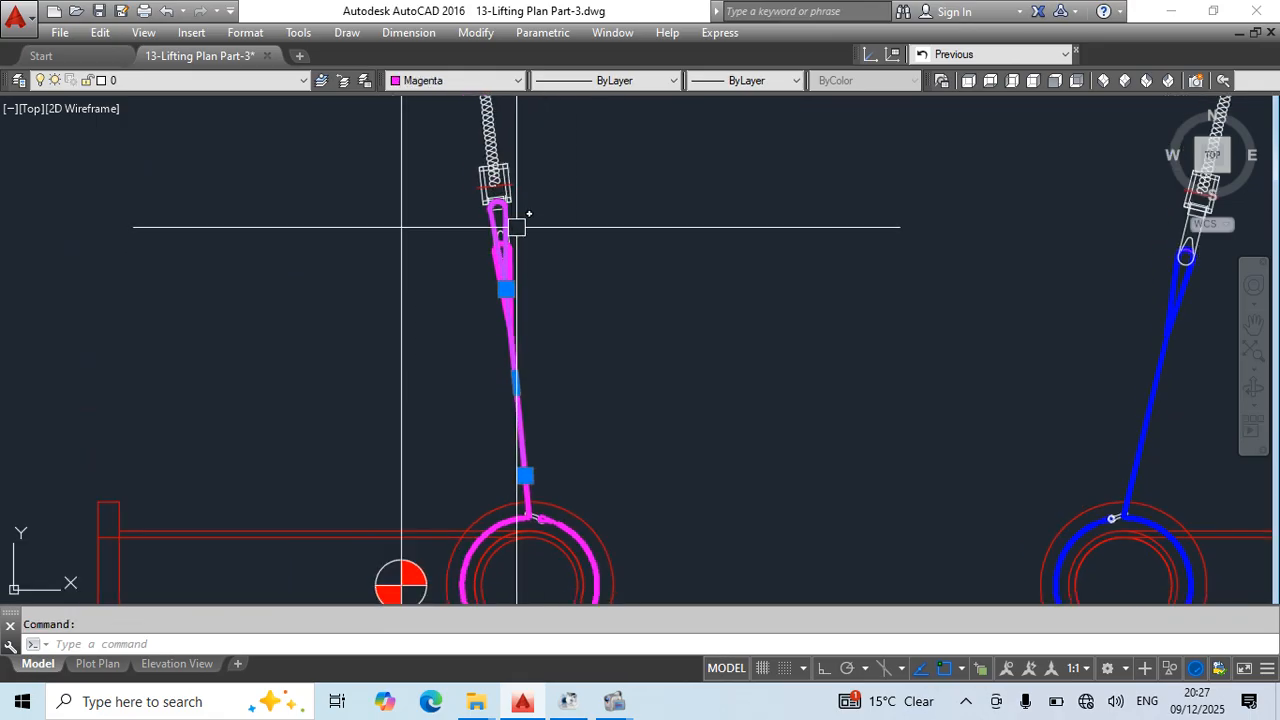
pyautogui.click(424, 80)
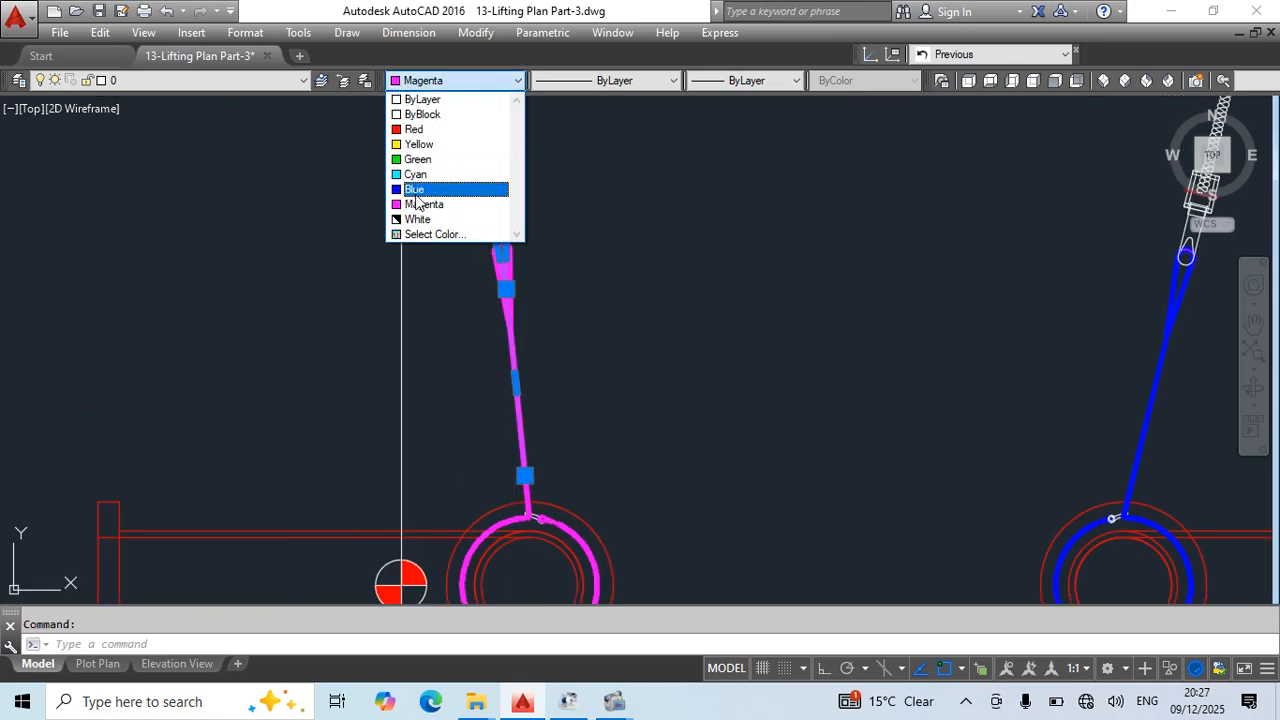
pyautogui.press('Escape')
pyautogui.press('Escape')
pyautogui.scroll(5, 629, 311)
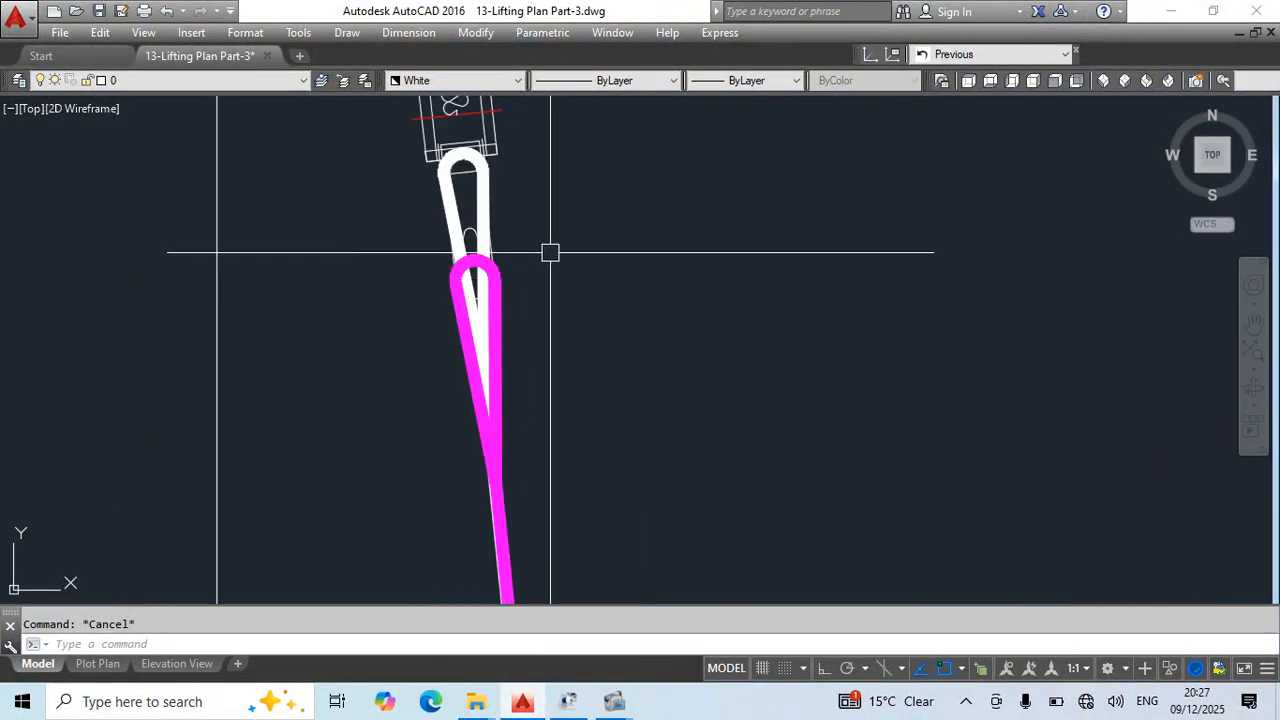
# - Send the original magenta sling eye and leg behind the white copy with Draworder
pyautogui.click(506, 280)
pyautogui.moveTo(601, 370); pyautogui.dragTo(644, 327, button='middle')
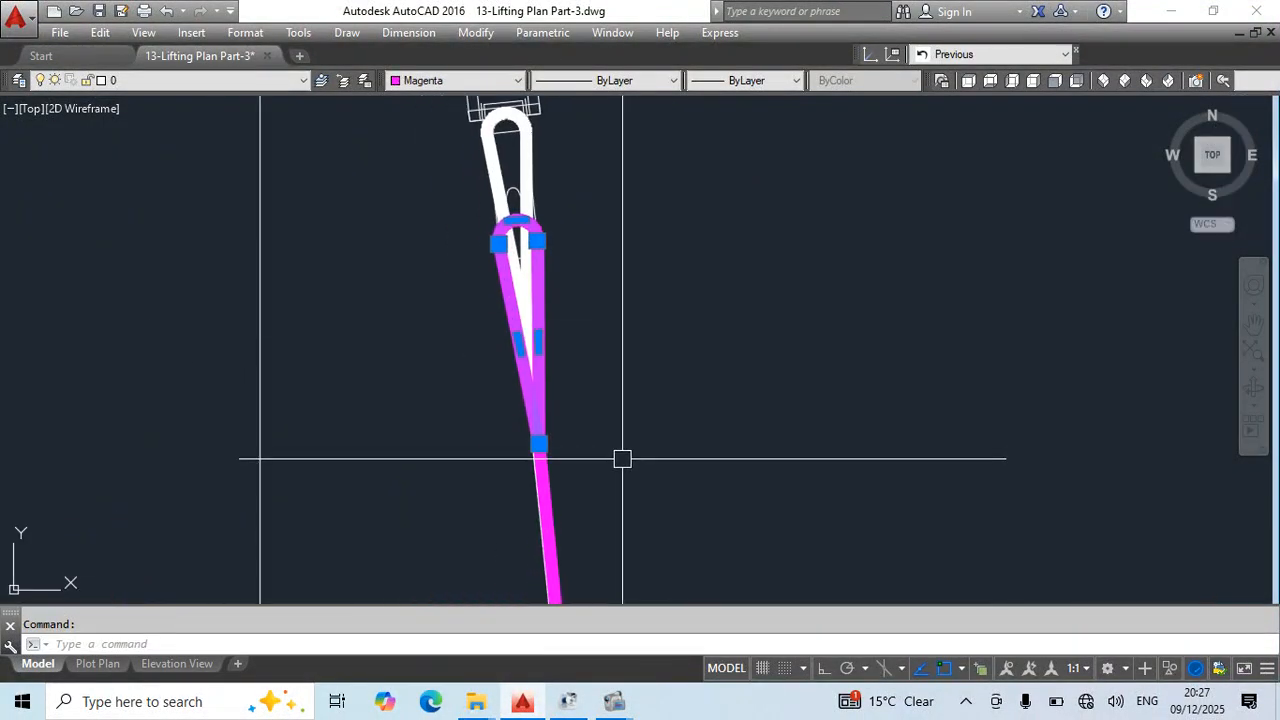
pyautogui.write('dr')
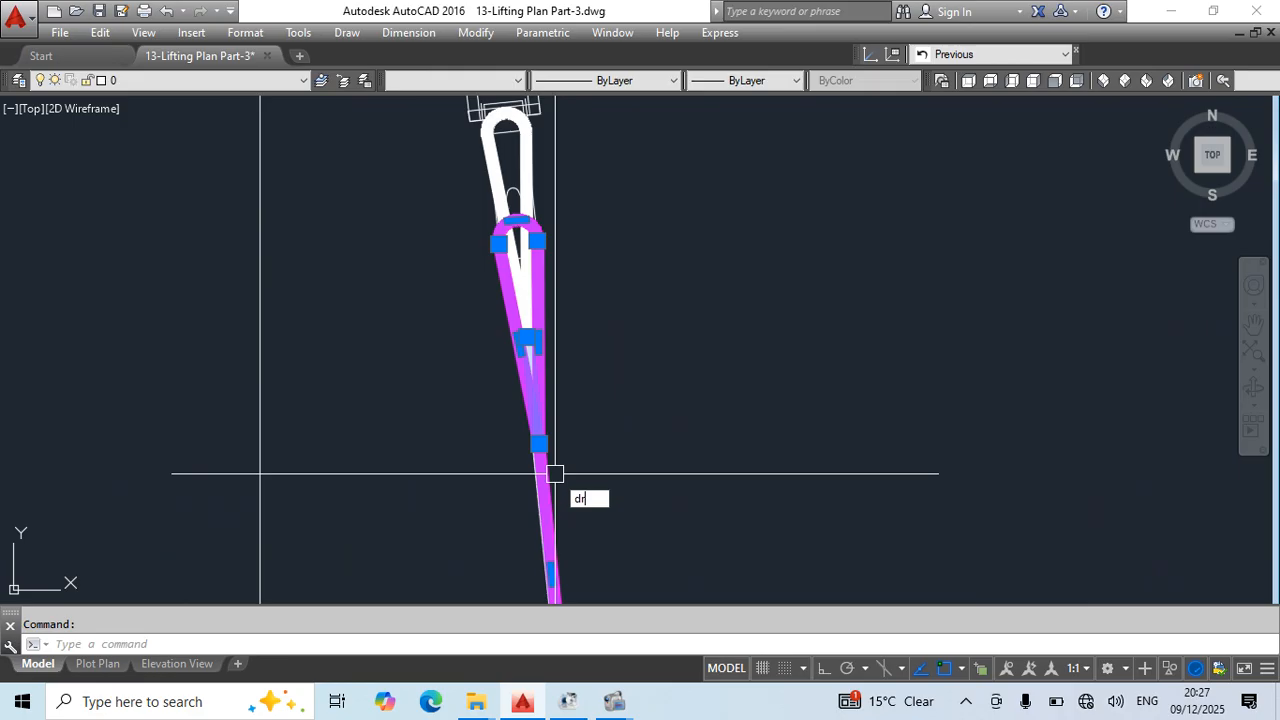
pyautogui.press('Return')
pyautogui.write('b')
pyautogui.press('Return')
pyautogui.scroll(-6, 568, 345)
pyautogui.scroll(4, 575, 404)
# - Change the colour of the original magenta sling leg and its wrap around the side-view pipe to white
pyautogui.click(534, 409)
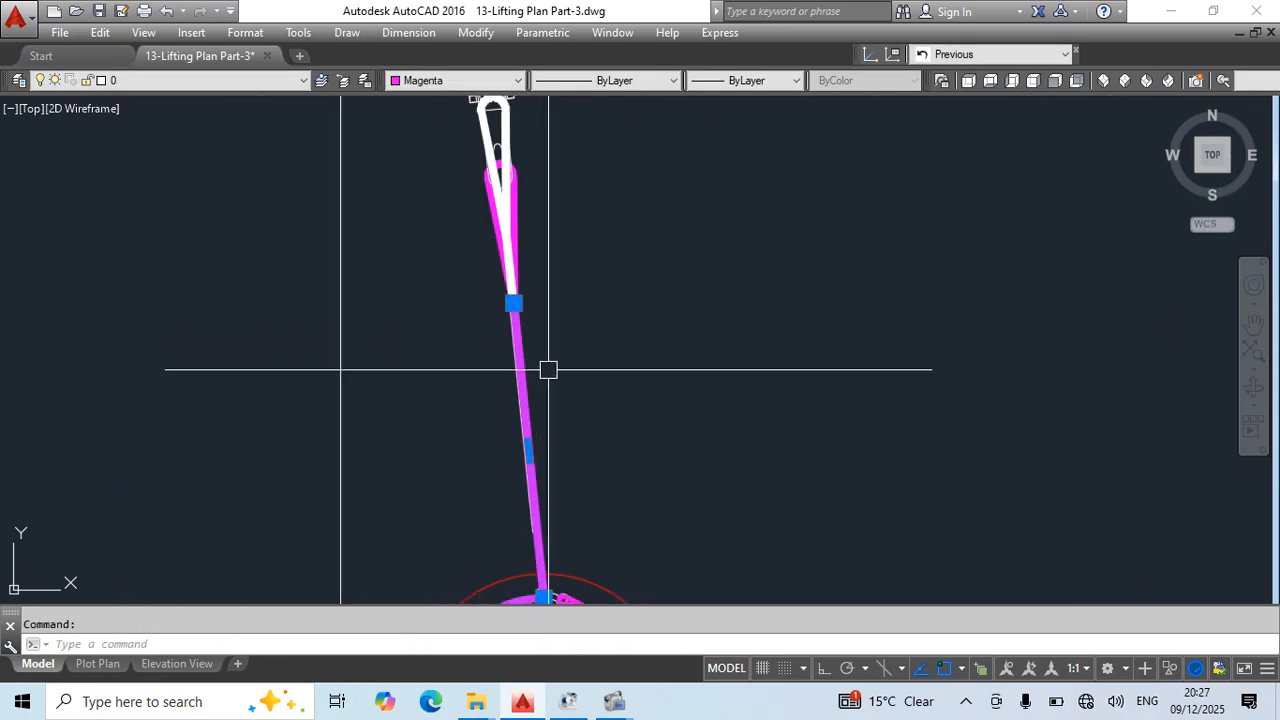
pyautogui.click(455, 80)
pyautogui.click(430, 214)
pyautogui.press('Escape')
pyautogui.scroll(-3, 578, 263)
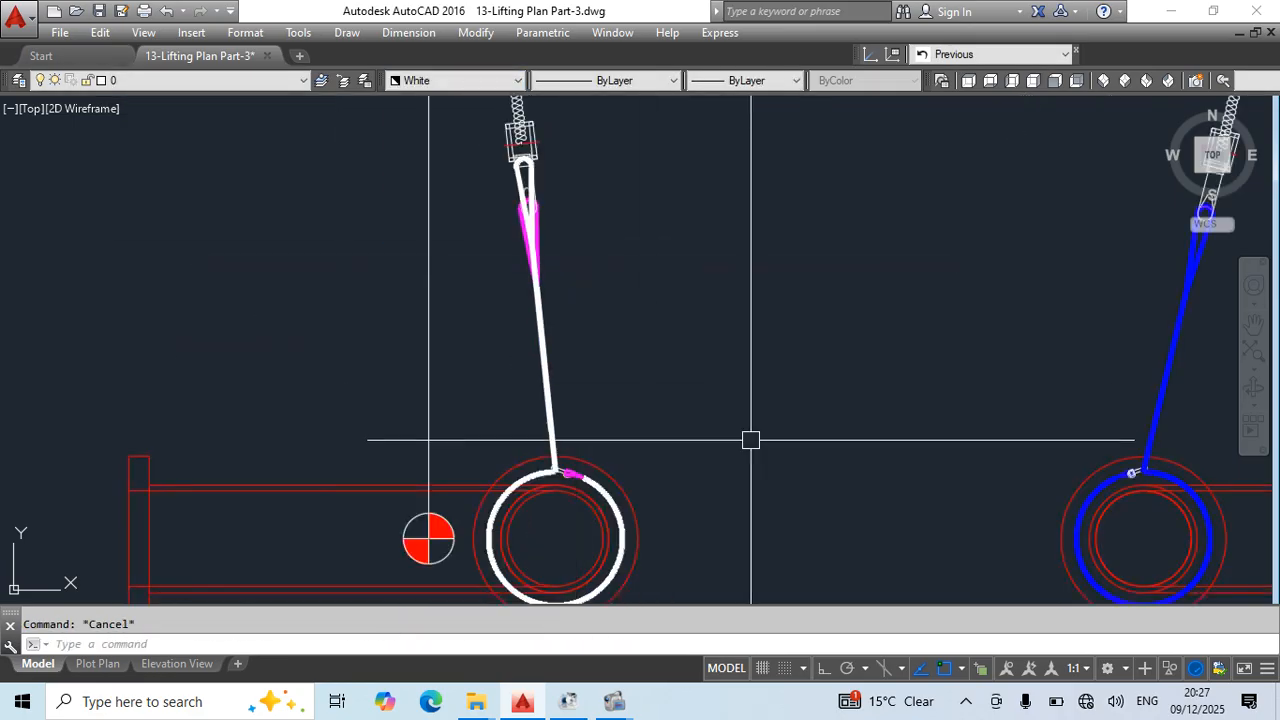
# - Change the colour of the small magenta sling eye at the side view's choker shackle to white
pyautogui.moveTo(869, 389); pyautogui.dragTo(419, 418, button='middle')
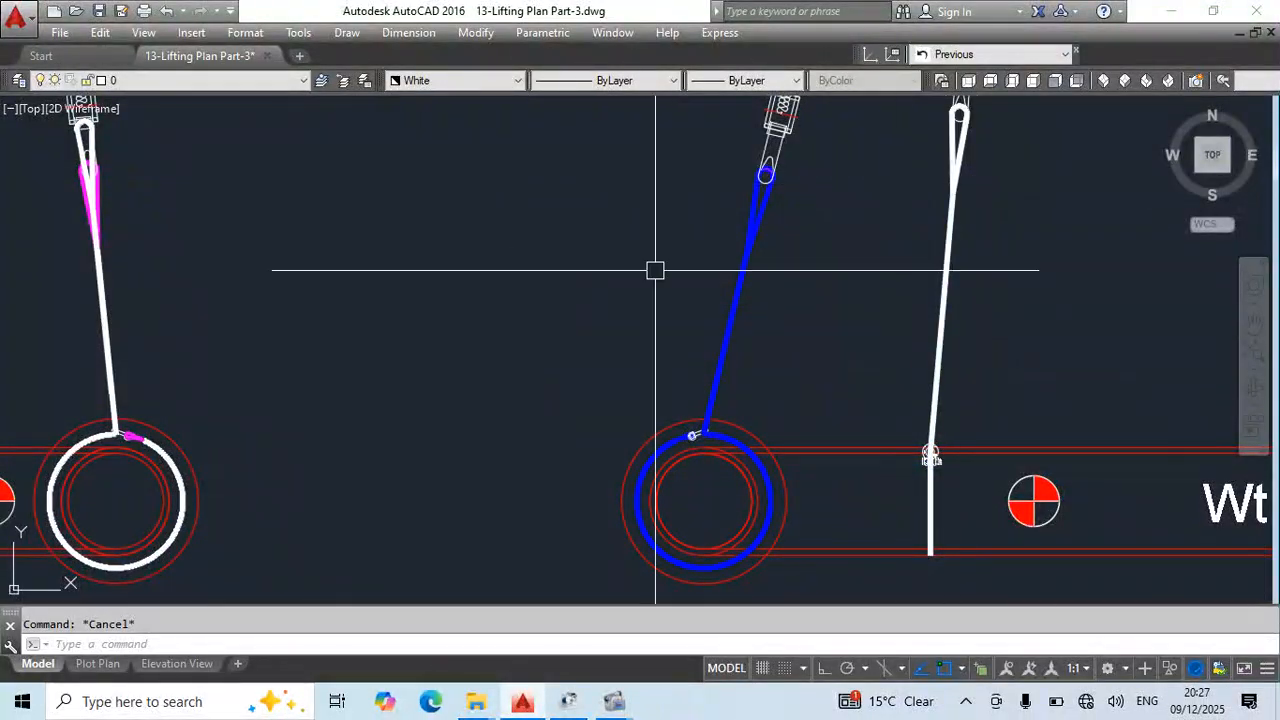
pyautogui.moveTo(279, 425); pyautogui.dragTo(609, 391, button='middle')
pyautogui.scroll(5, 511, 409)
pyautogui.click(462, 402)
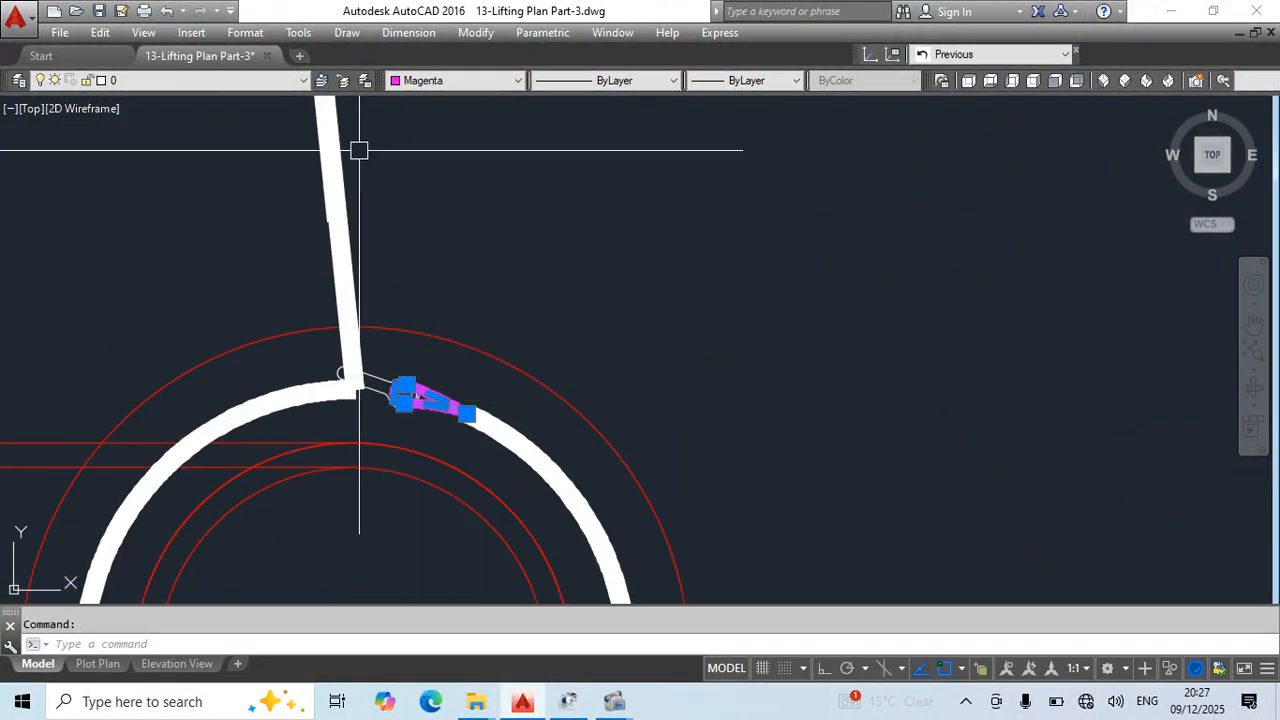
pyautogui.click(455, 80)
pyautogui.click(424, 219)
pyautogui.press('Escape')
pyautogui.scroll(-5, 666, 374)
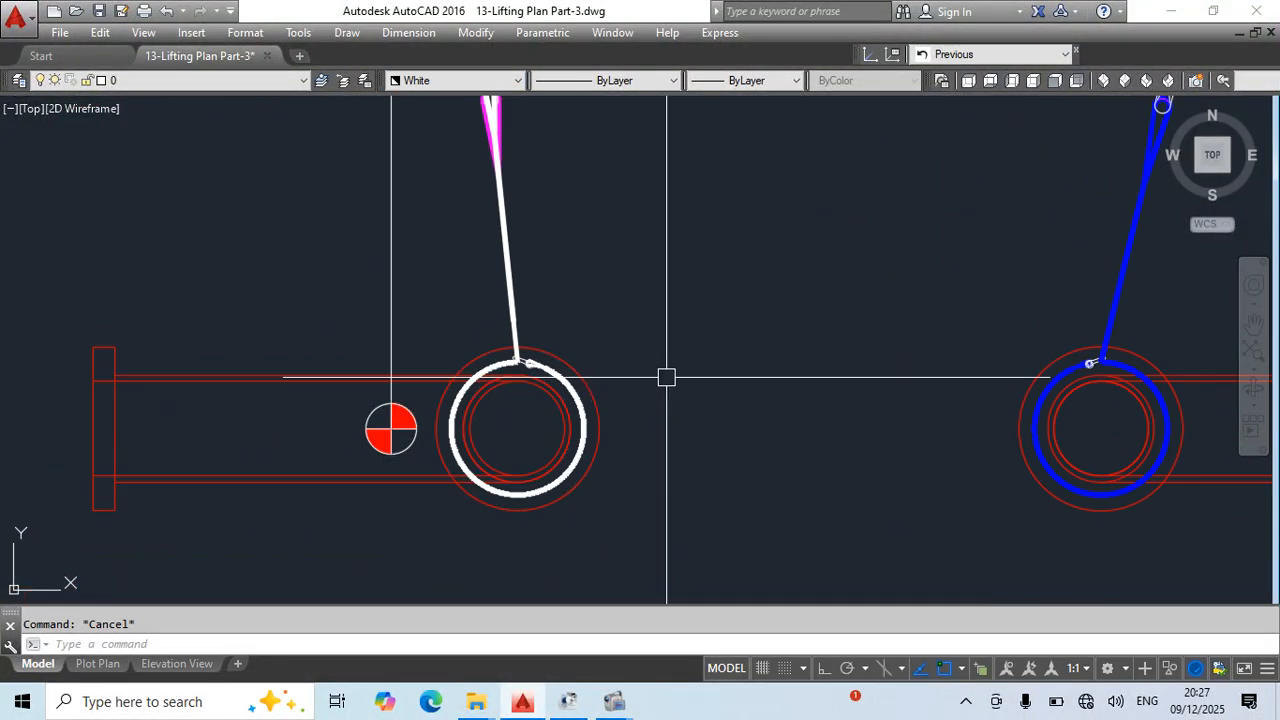
# - Copy the side view's turnbuckle from its lower shackle pin up to the eye centre of the copied white sling
pyautogui.moveTo(666, 374); pyautogui.dragTo(691, 551, button='middle')
pyautogui.scroll(-1, 543, 290)
pyautogui.moveTo(543, 295); pyautogui.dragTo(289, 301, button='middle')
pyautogui.moveTo(828, 308); pyautogui.dragTo(1091, 524, button='middle')
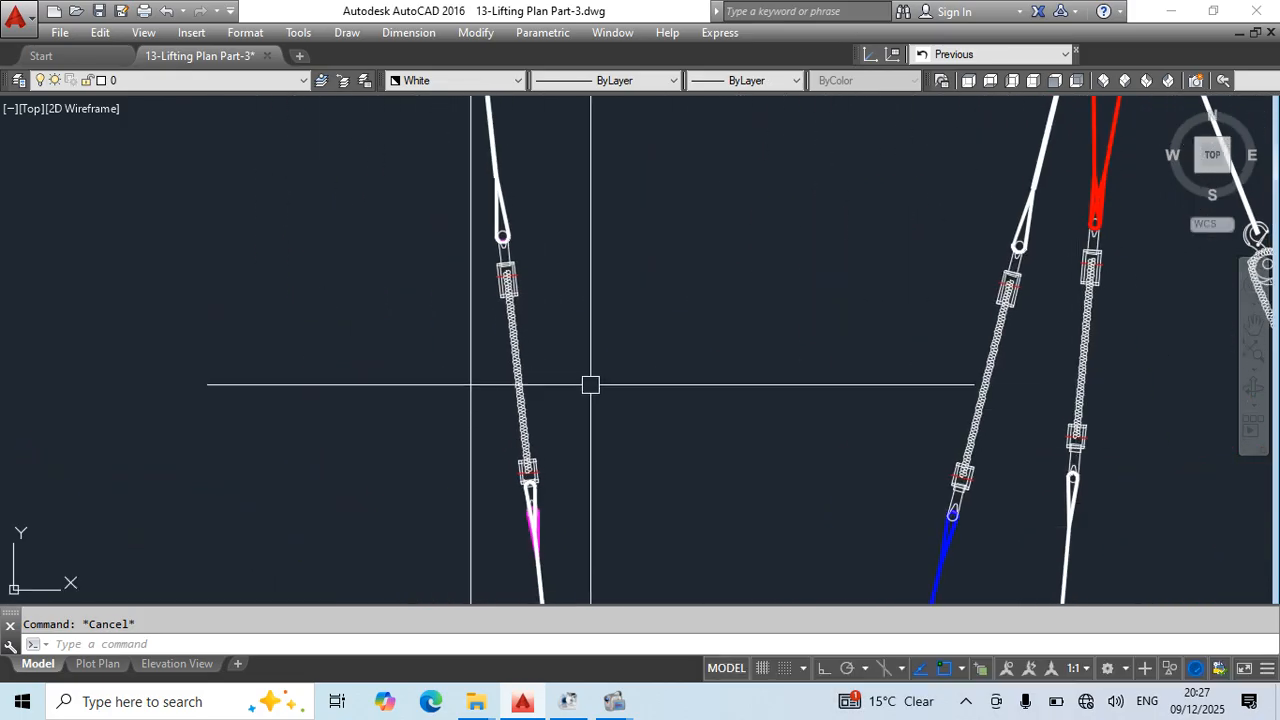
pyautogui.click(521, 401)
pyautogui.moveTo(560, 530); pyautogui.dragTo(605, 478, button='middle')
pyautogui.scroll(4, 605, 478)
pyautogui.write('co')
pyautogui.press('Return')
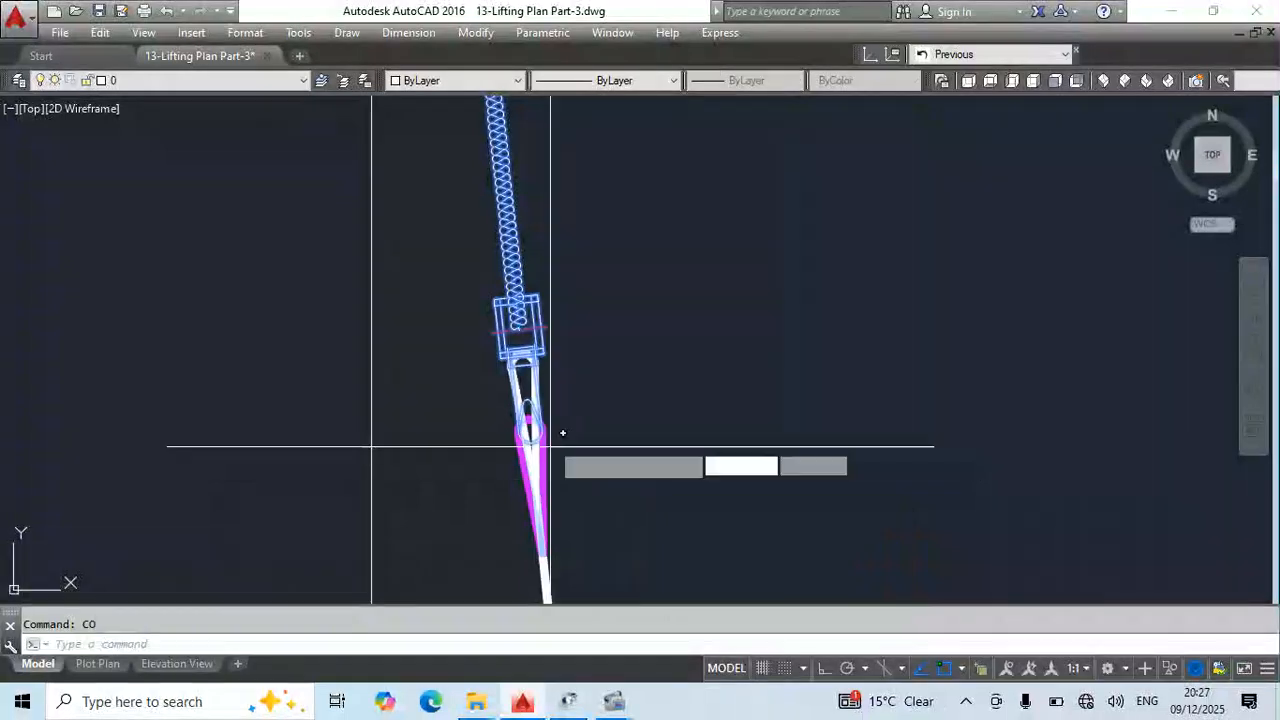
pyautogui.scroll(4, 554, 437)
pyautogui.click(497, 433)
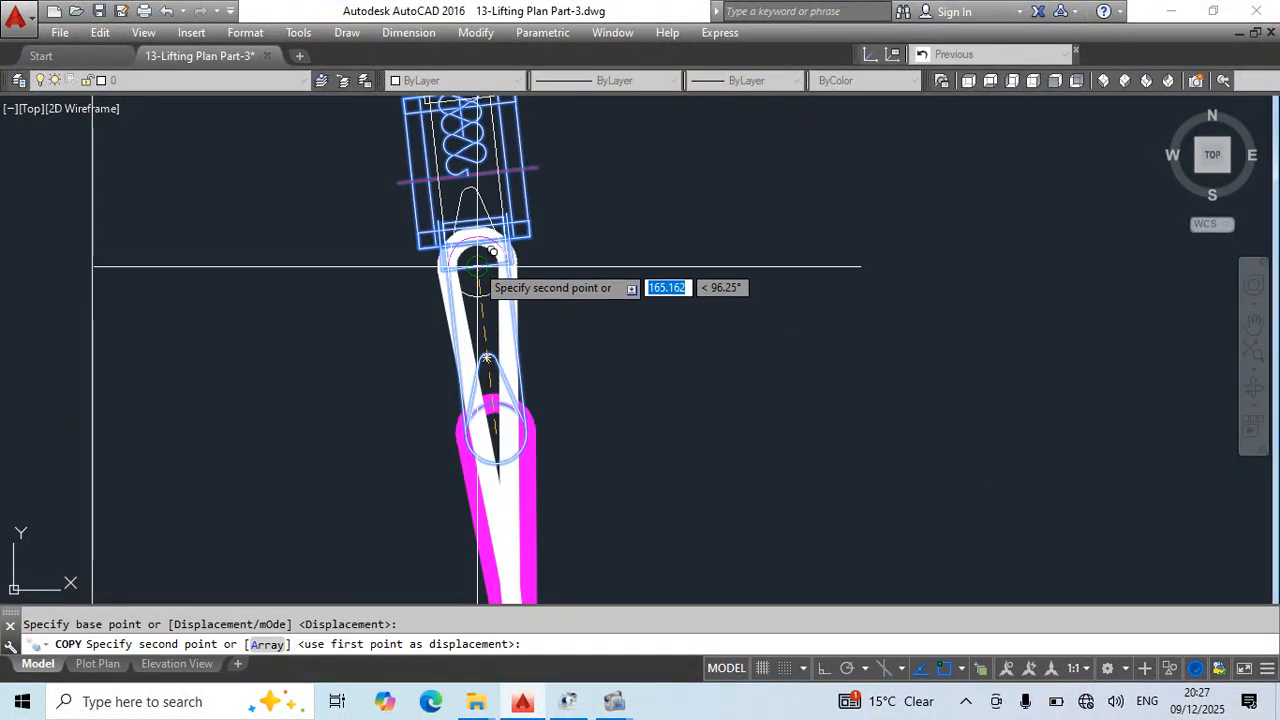
pyautogui.click(478, 267)
pyautogui.scroll(-9, 597, 449)
pyautogui.moveTo(671, 428); pyautogui.dragTo(728, 395, button='middle')
pyautogui.scroll(4, 862, 307)
pyautogui.press('Escape')
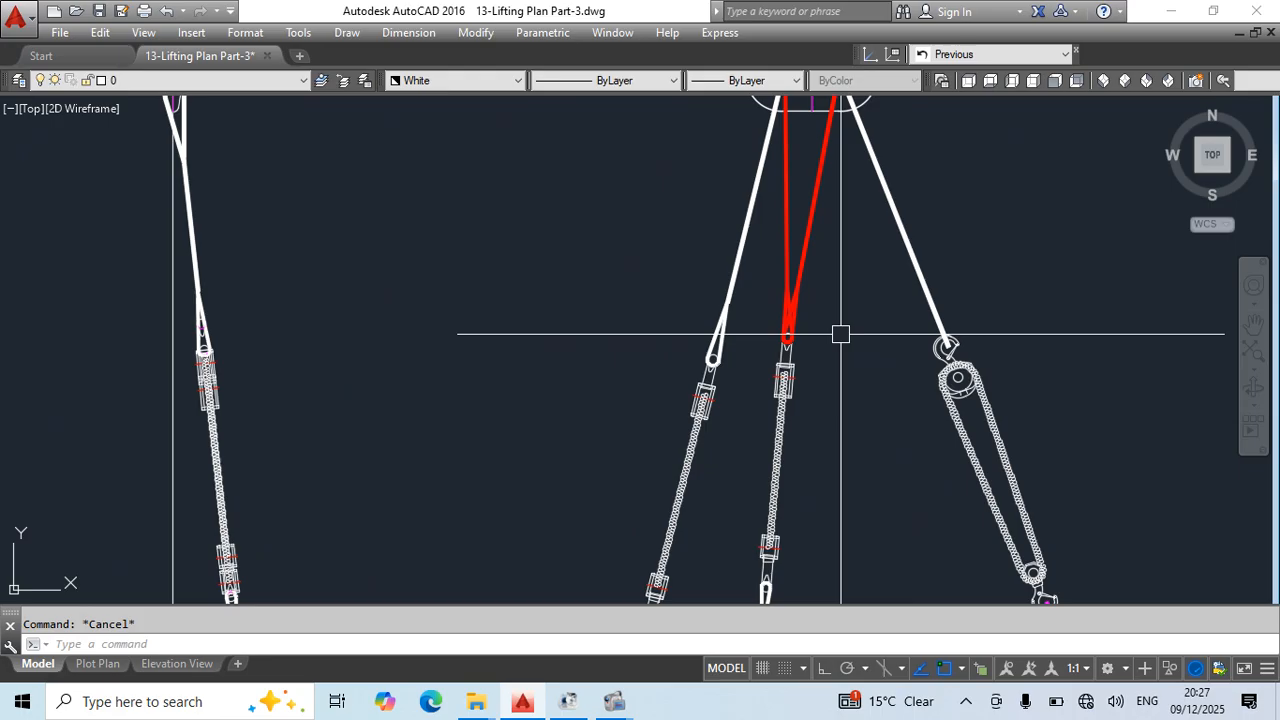
# - Copy the lower eye of the side view's upper white sling from the original turnbuckle's shackle pin to the copied turnbuckle's upper shackle
pyautogui.moveTo(344, 349); pyautogui.dragTo(577, 375, button='middle')
pyautogui.scroll(4, 434, 328)
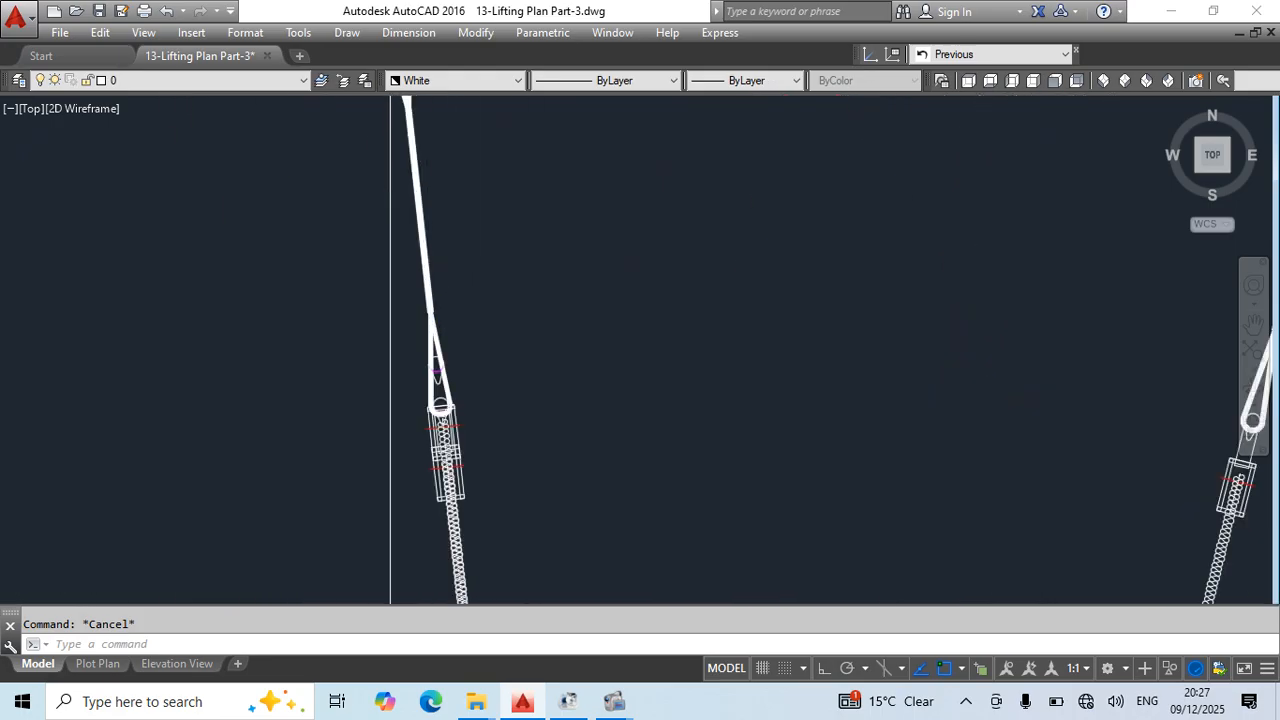
pyautogui.click(458, 407)
pyautogui.press('Escape')
pyautogui.click(447, 319)
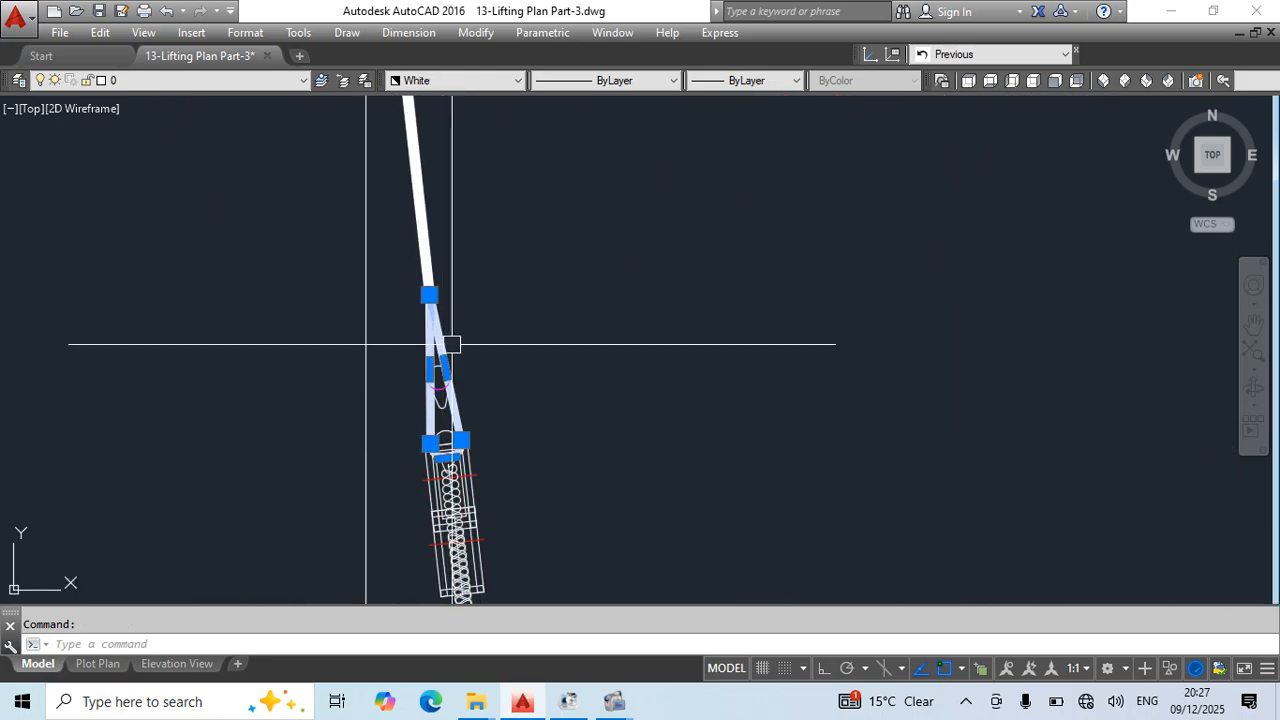
pyautogui.write('co')
pyautogui.press('Return')
pyautogui.scroll(4, 479, 421)
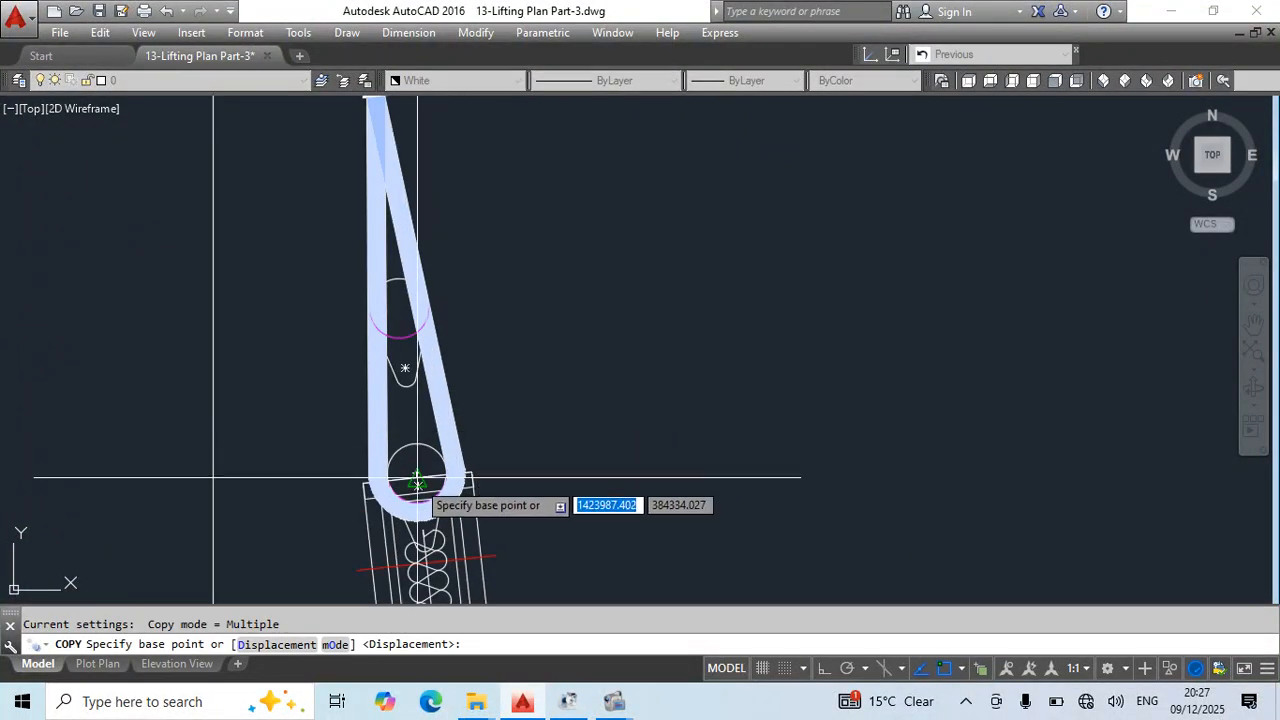
pyautogui.click(417, 480)
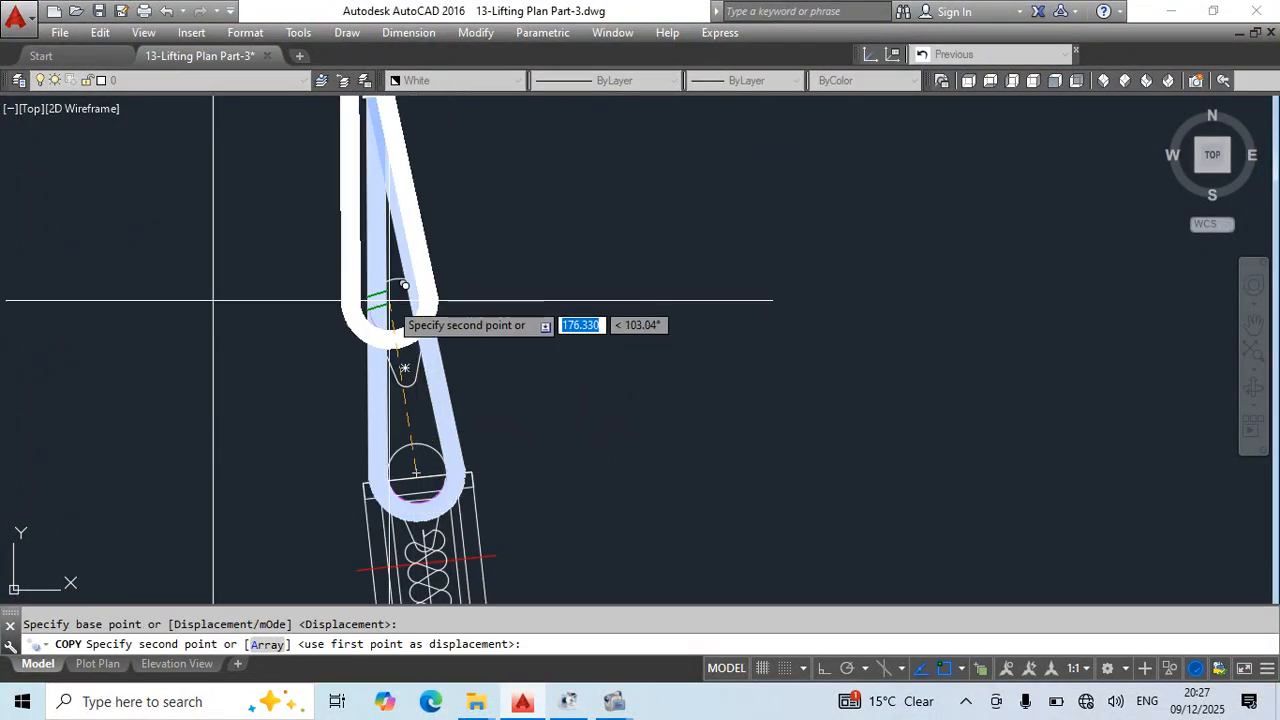
pyautogui.click(398, 307)
pyautogui.press('Escape')
# - Change the colour of the copied upper-sling eye to red
pyautogui.scroll(-7, 474, 280)
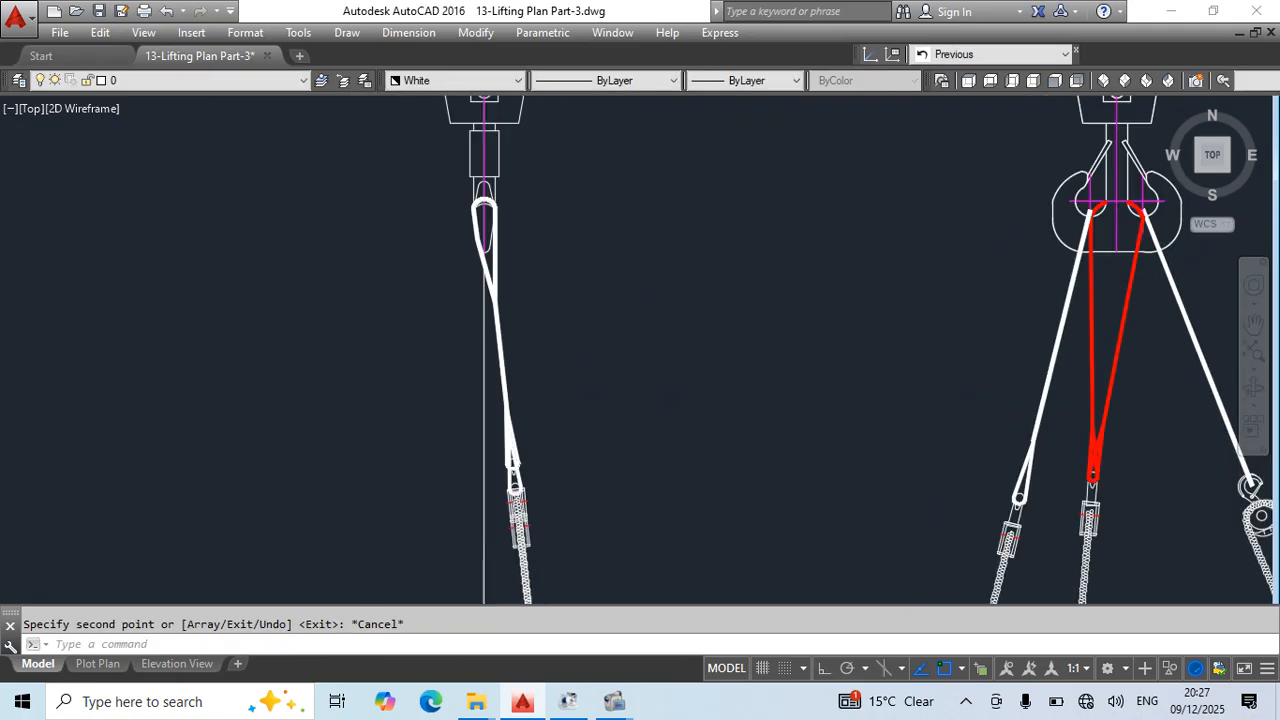
pyautogui.moveTo(585, 472); pyautogui.dragTo(497, 431, button='middle')
pyautogui.scroll(4, 437, 398)
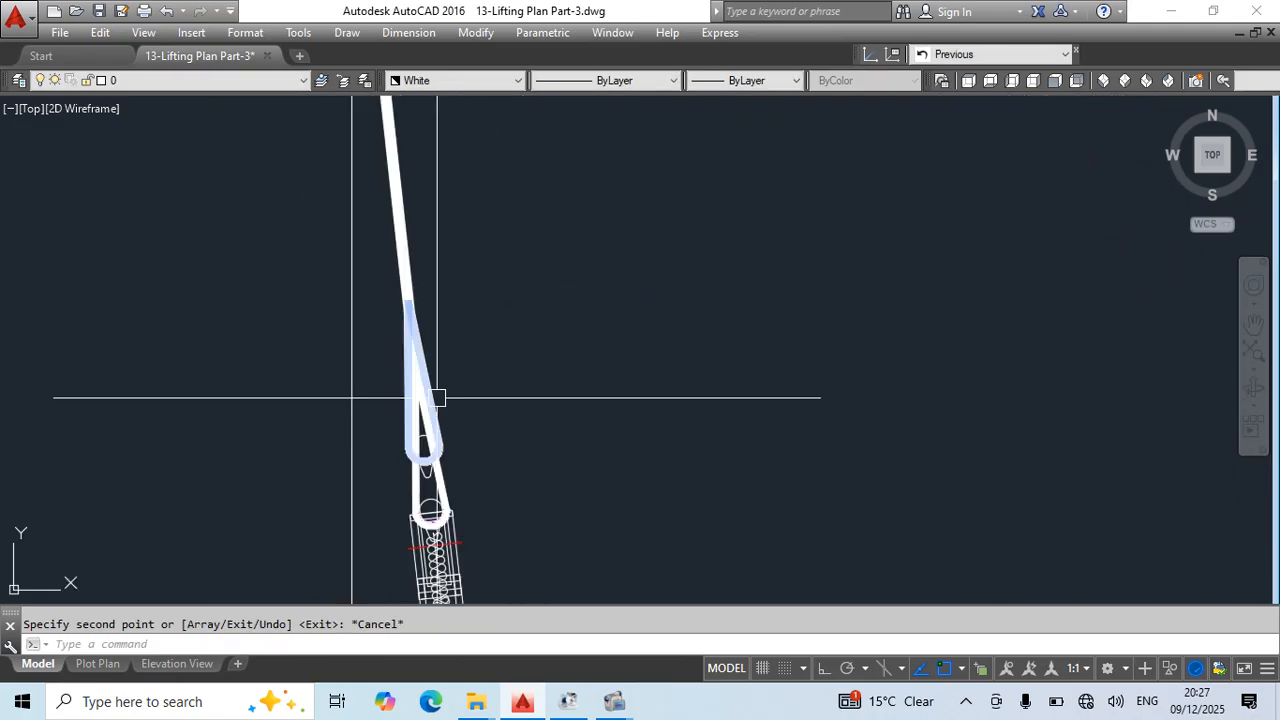
pyautogui.click(441, 420)
pyautogui.click(455, 80)
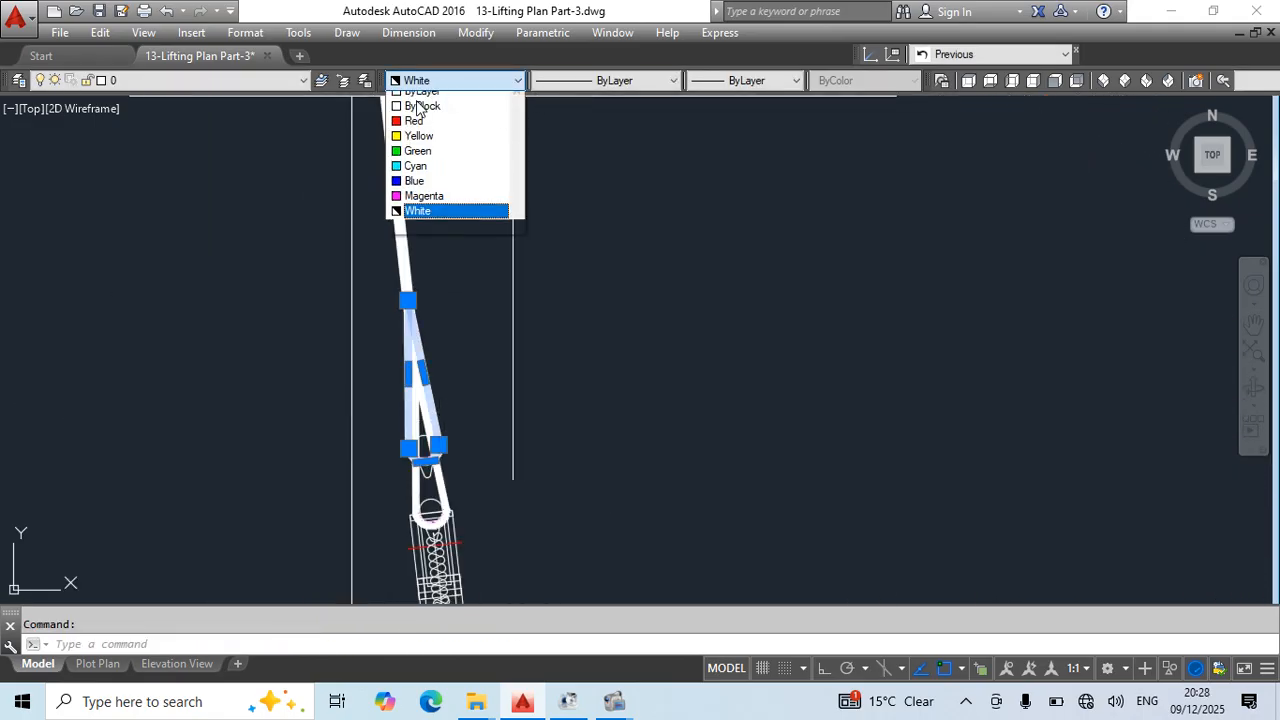
pyautogui.click(430, 158)
pyautogui.press('Escape')
pyautogui.scroll(-2, 463, 295)
pyautogui.moveTo(466, 297); pyautogui.dragTo(487, 379, button='middle')
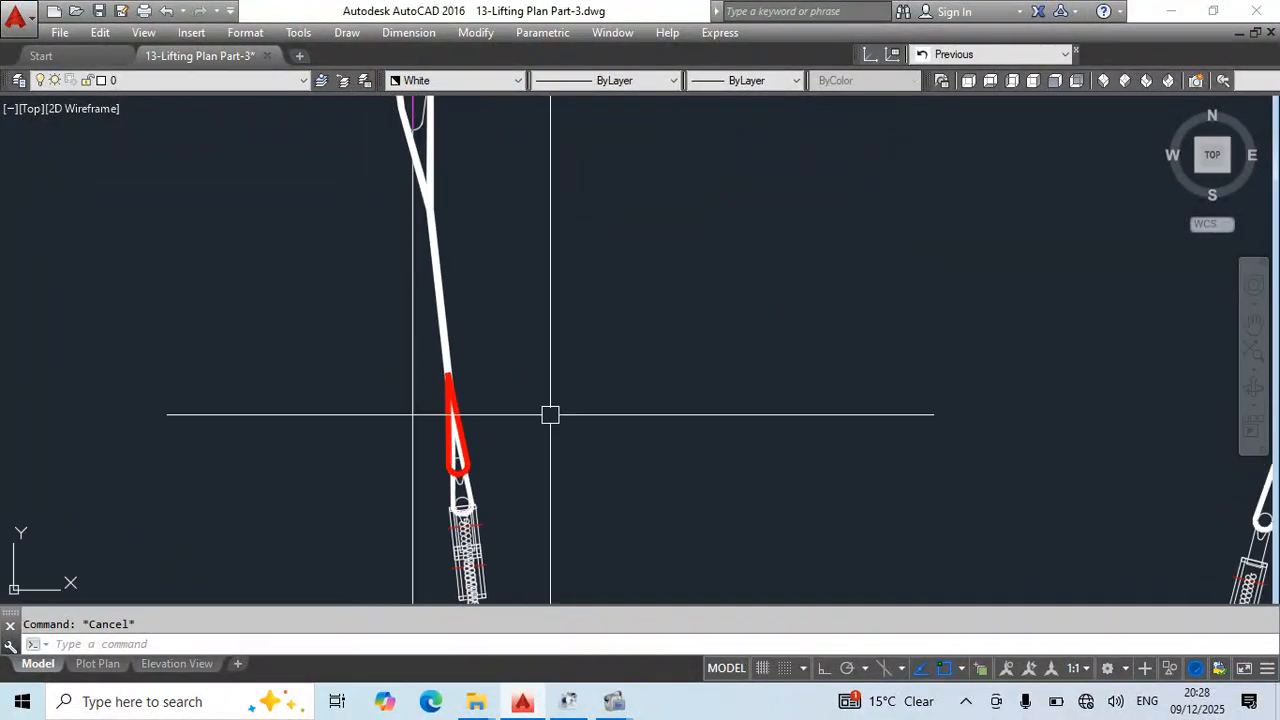
# - Bring the side view's upper white sling leg in front of the red eye with Draworder
pyautogui.press('Return')
pyautogui.press('Escape')
pyautogui.click(441, 318)
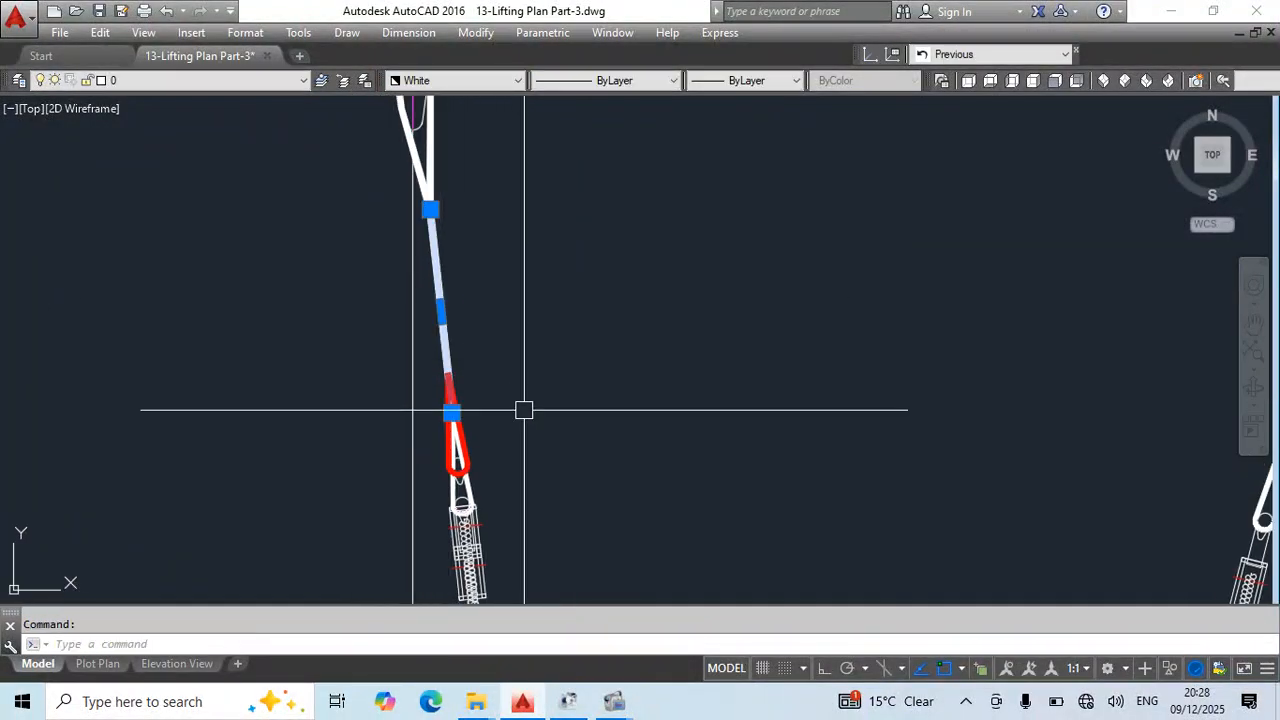
pyautogui.write('dr')
pyautogui.press('Return')
pyautogui.write('f')
pyautogui.press('Return')
# - Change the colour of the side view's upper white sling leg, between its two eyes, to red
pyautogui.click(463, 194)
pyautogui.click(436, 234)
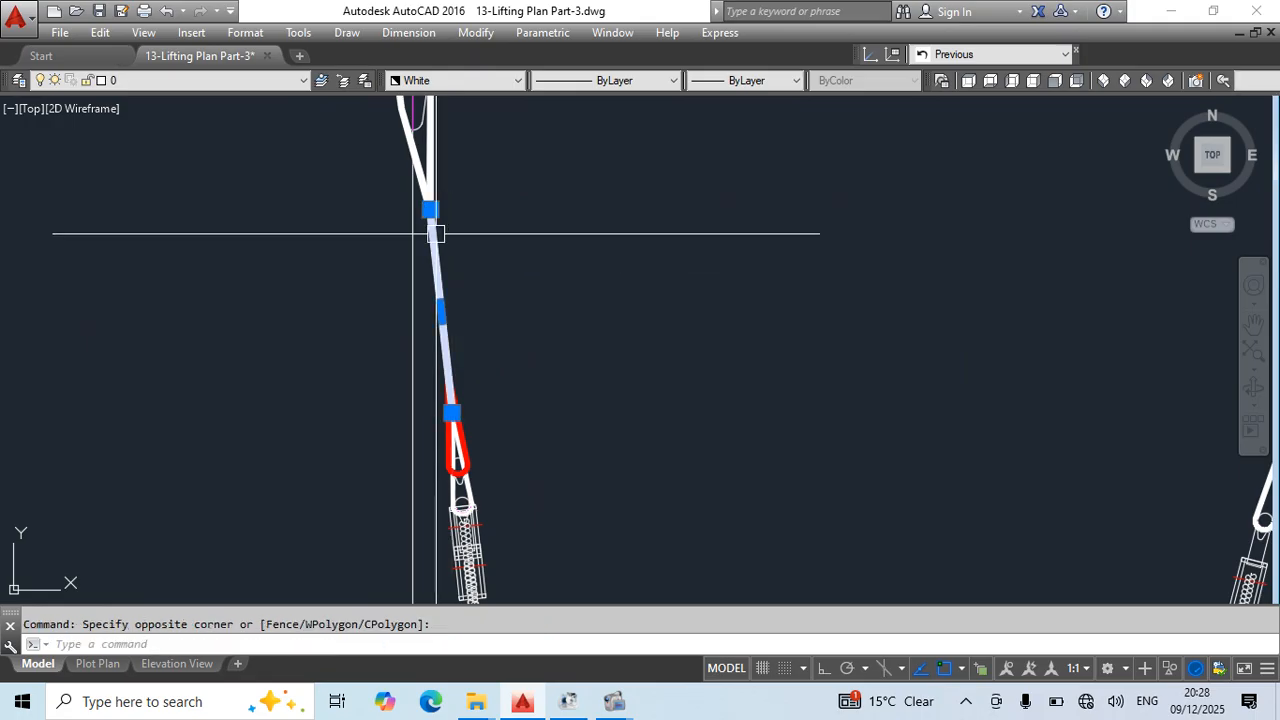
pyautogui.click(439, 183)
pyautogui.click(476, 80)
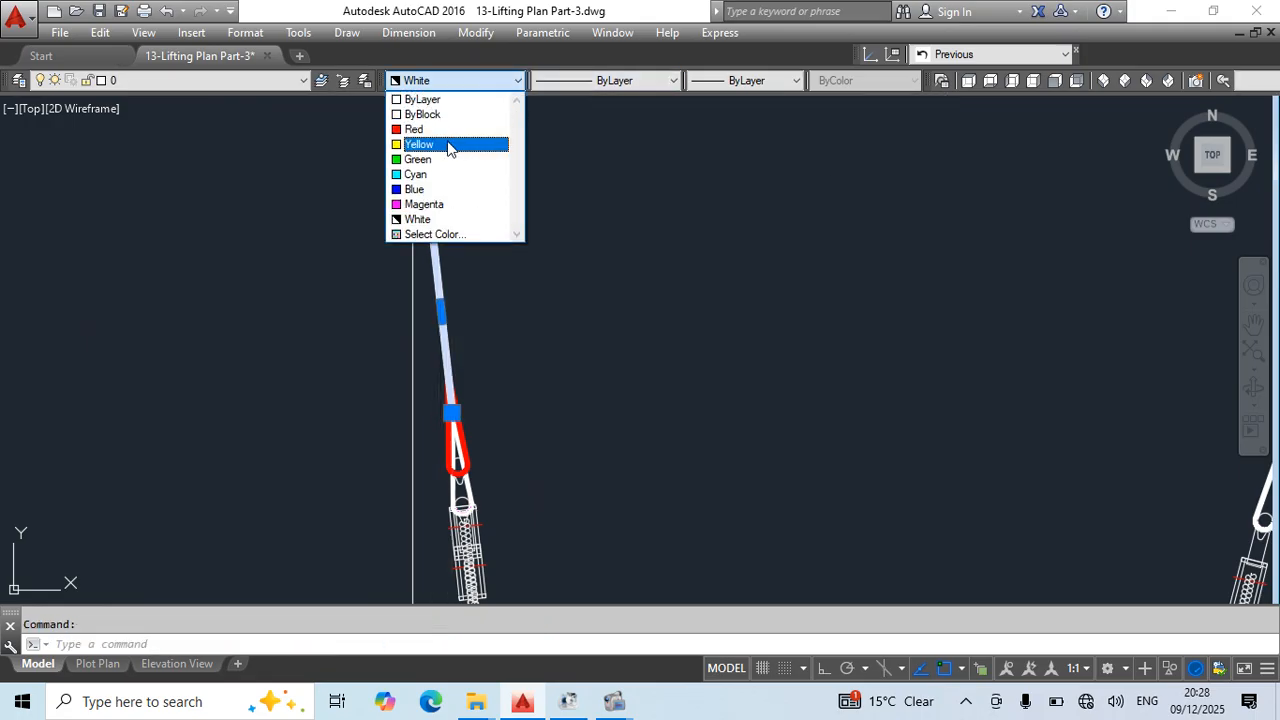
pyautogui.click(420, 128)
pyautogui.press('Escape')
pyautogui.scroll(3, 620, 354)
pyautogui.scroll(-5, 512, 393)
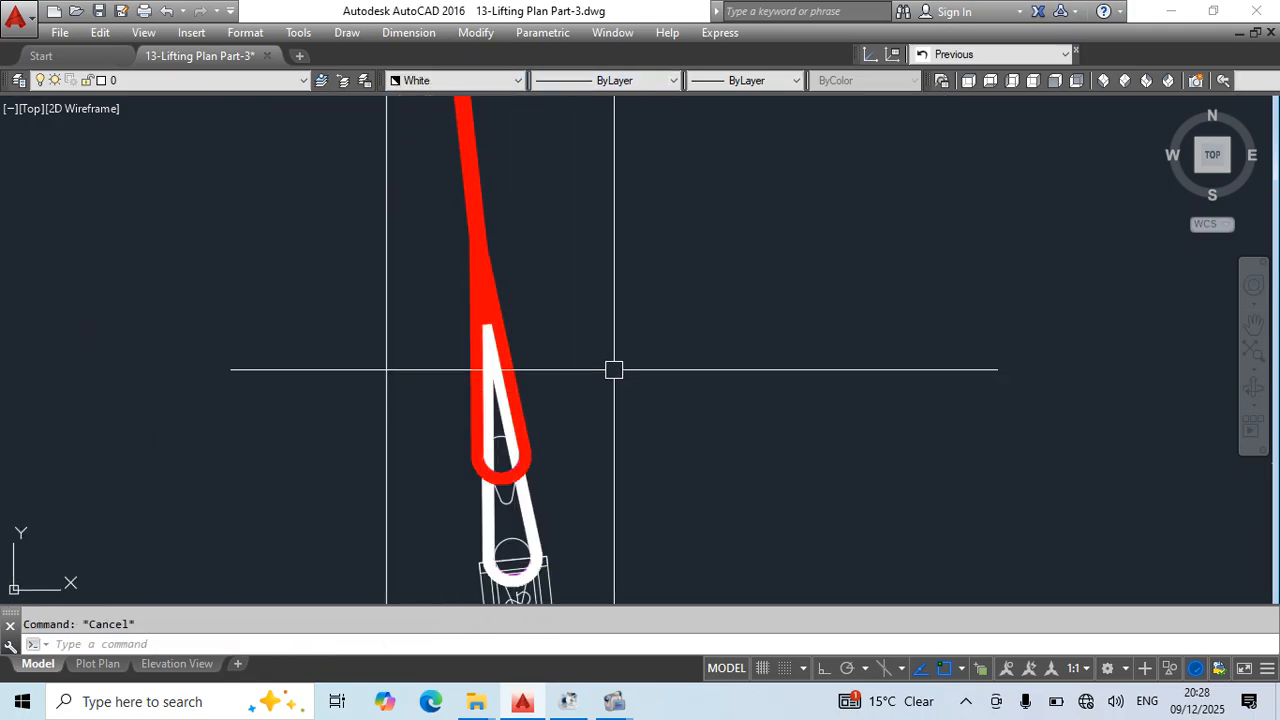
# - Bring the side view's copied turnbuckle to the front with Draworder and save the drawing
pyautogui.scroll(2, 518, 356)
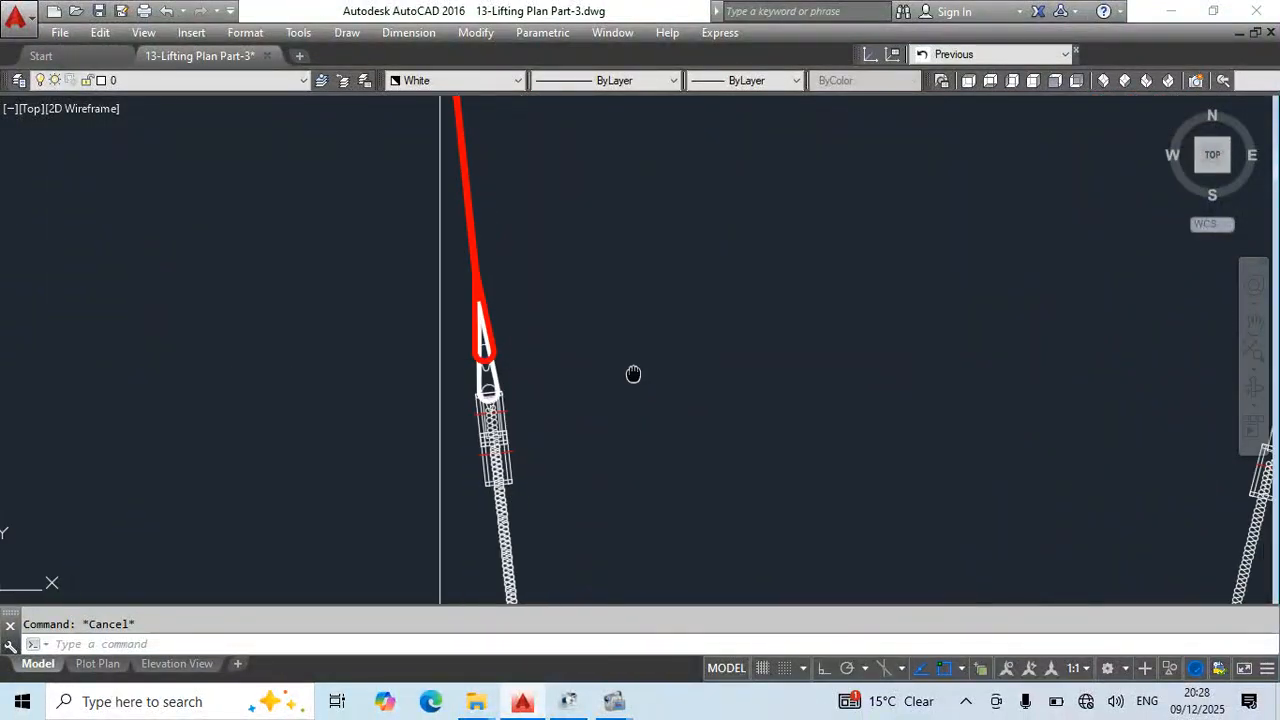
pyautogui.moveTo(631, 371); pyautogui.dragTo(148, 393, button='middle')
pyautogui.scroll(-3, 939, 389)
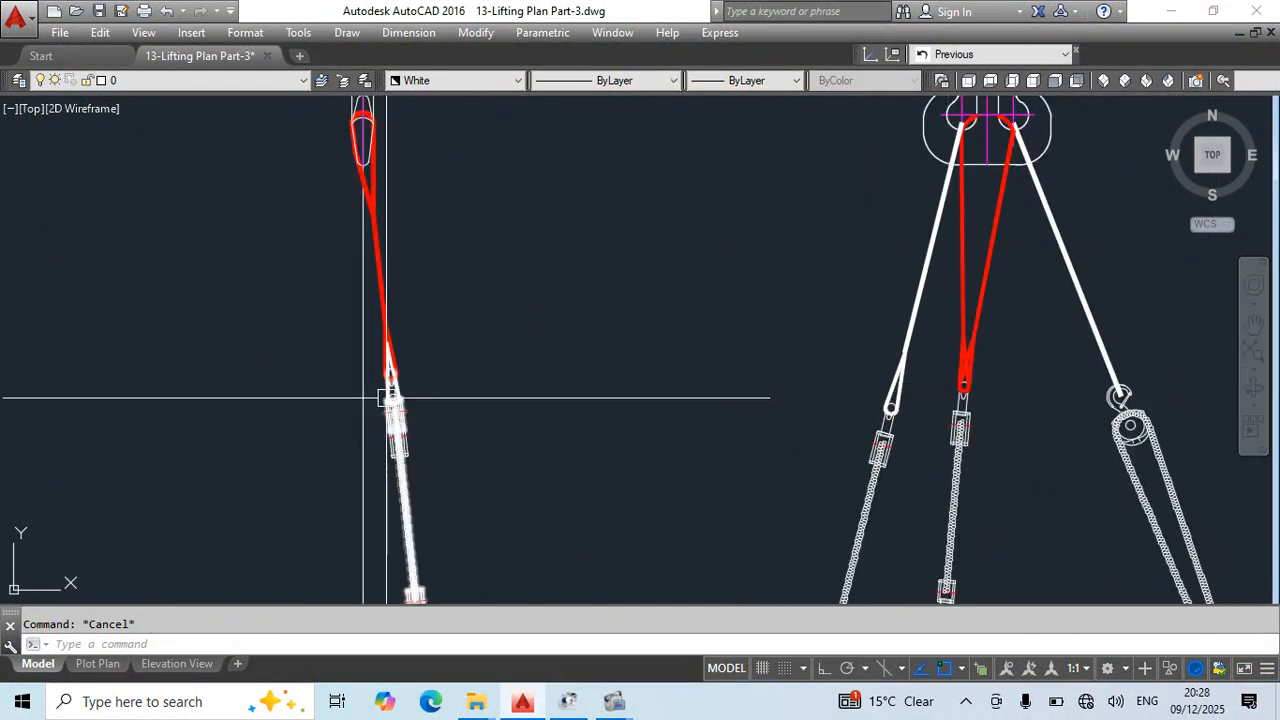
pyautogui.scroll(4, 389, 400)
pyautogui.moveTo(494, 466); pyautogui.dragTo(623, 462, button='middle')
pyautogui.scroll(-2, 775, 322)
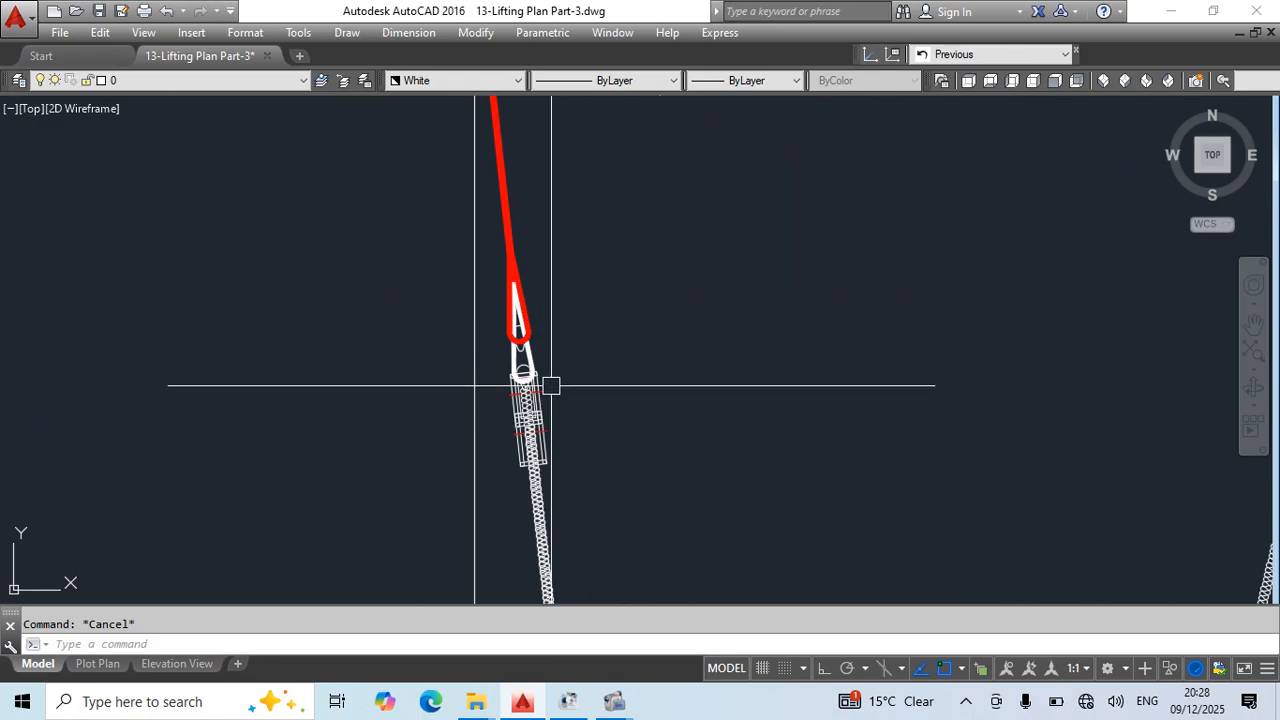
pyautogui.write('d')
pyautogui.press('Return')
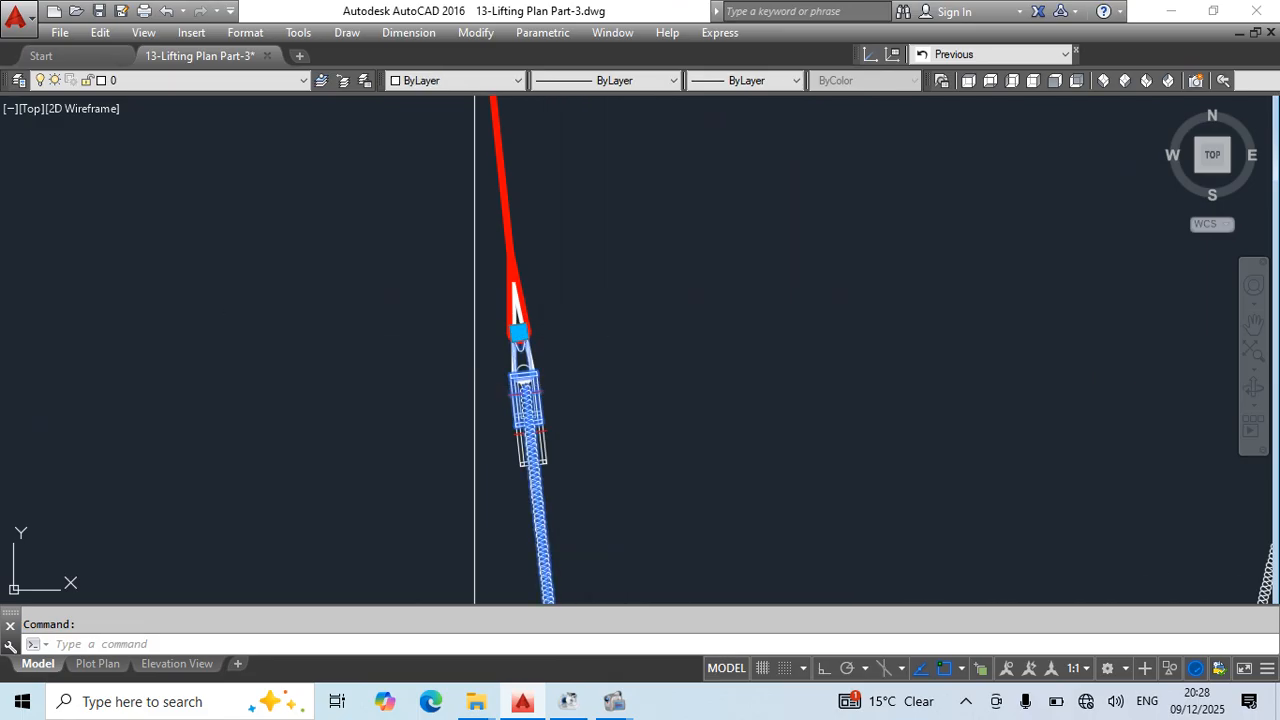
pyautogui.click(547, 386)
pyautogui.write('dr')
pyautogui.press('Return')
pyautogui.write('f')
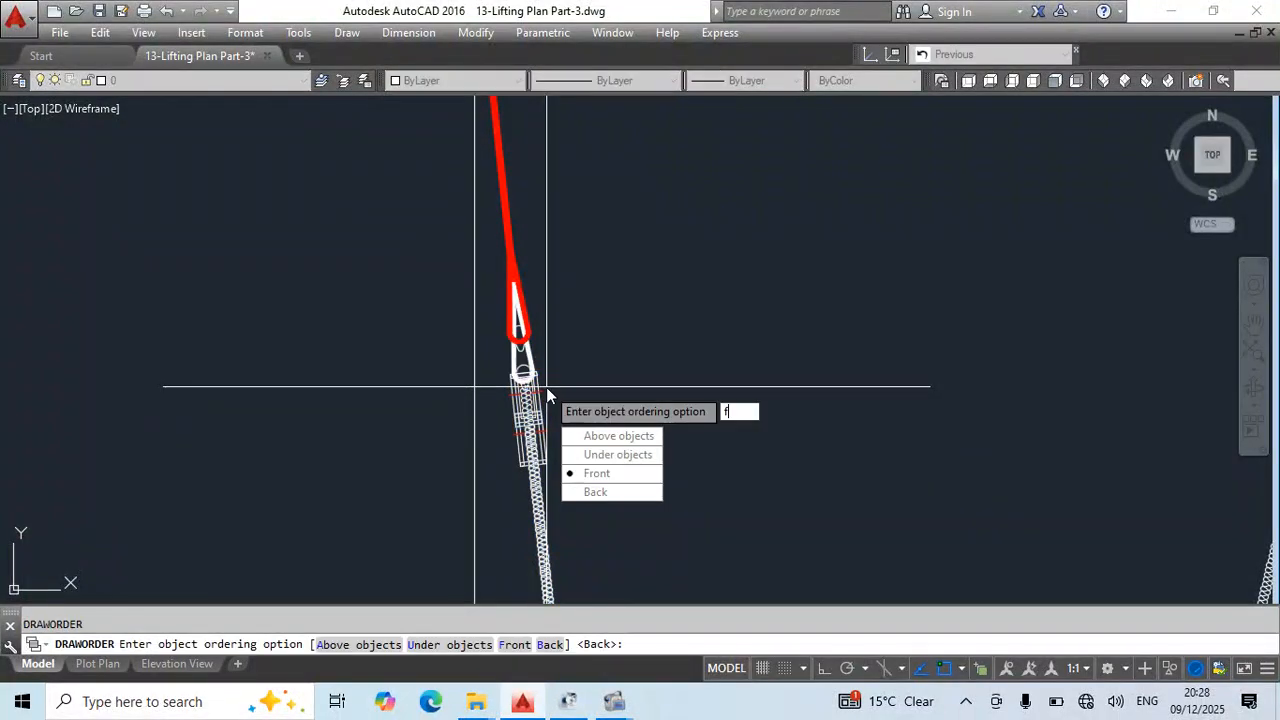
pyautogui.press('Return')
pyautogui.scroll(-4, 638, 390)
pyautogui.press('Escape')
pyautogui.hotkey('ctrl', 's')
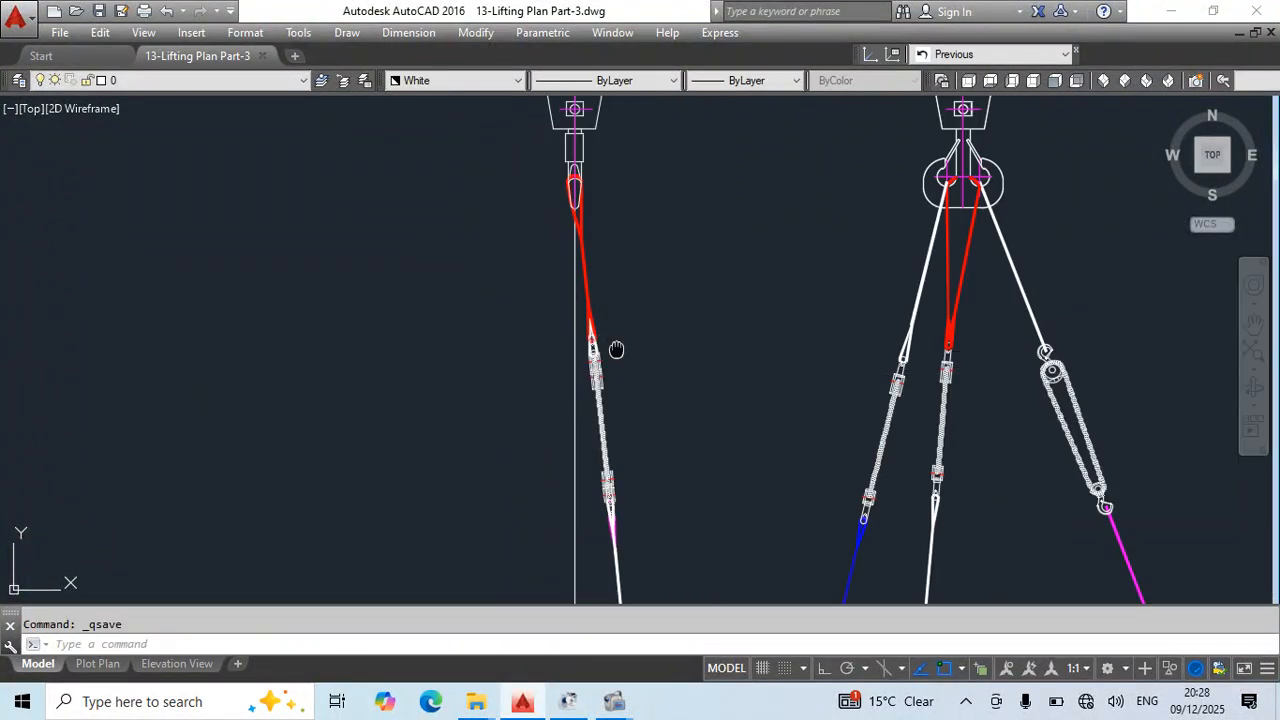
# - Compare the side view's slings and turnbuckles with the front elevation and the plan view of the spool
pyautogui.moveTo(614, 351); pyautogui.dragTo(596, 284, button='middle')
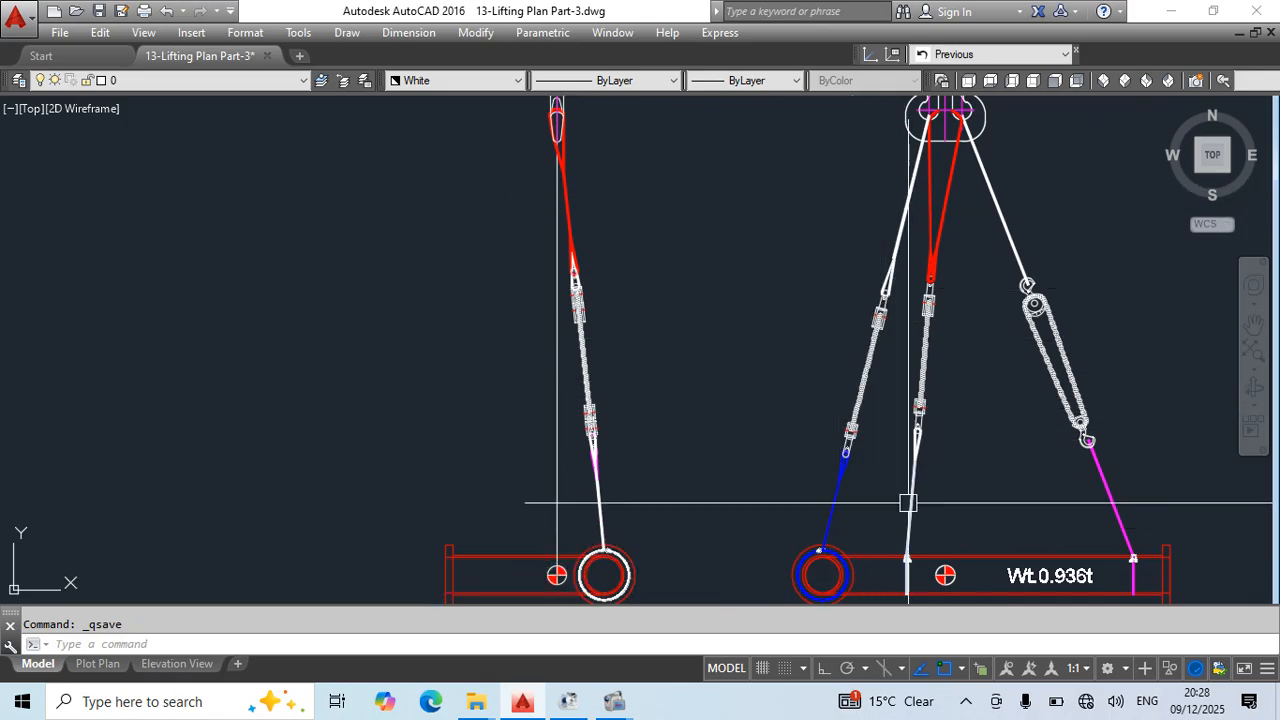
pyautogui.moveTo(924, 366); pyautogui.dragTo(905, 266, button='middle')
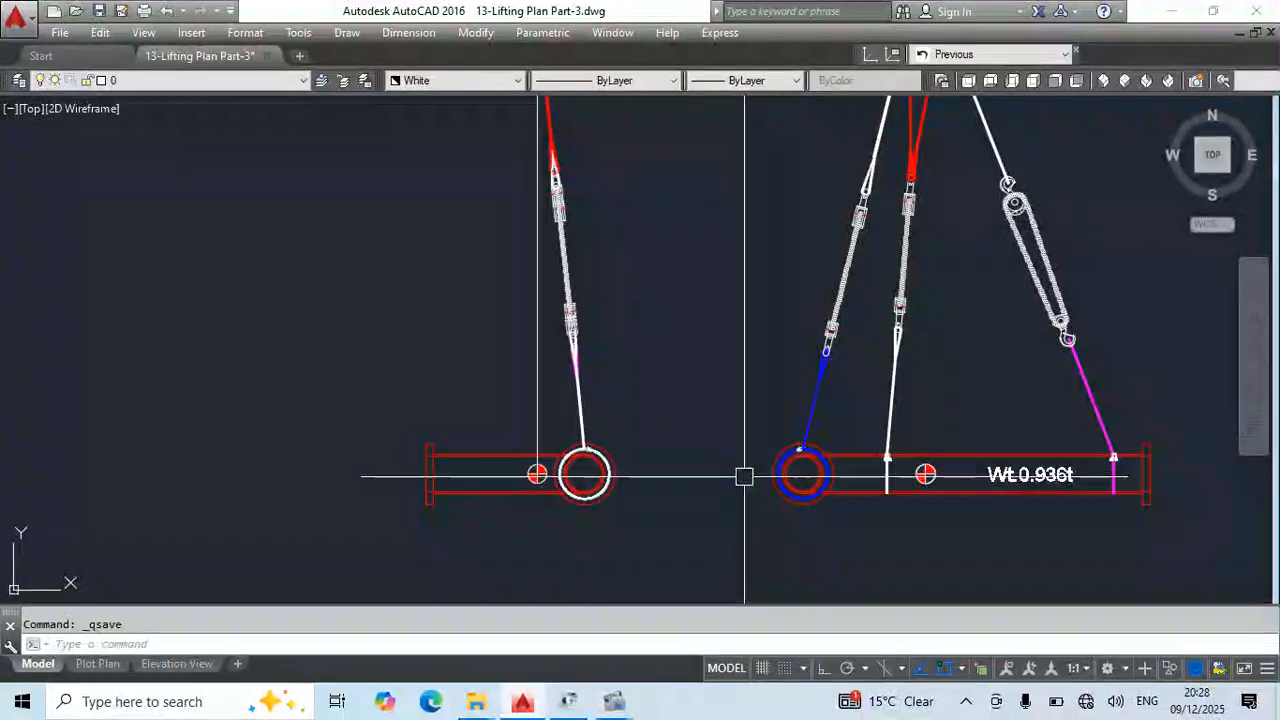
pyautogui.moveTo(891, 468)
pyautogui.mouseDown(button='middle')
pyautogui.moveTo(851, 437)
pyautogui.moveTo(716, 180)
pyautogui.mouseUp(button='middle')
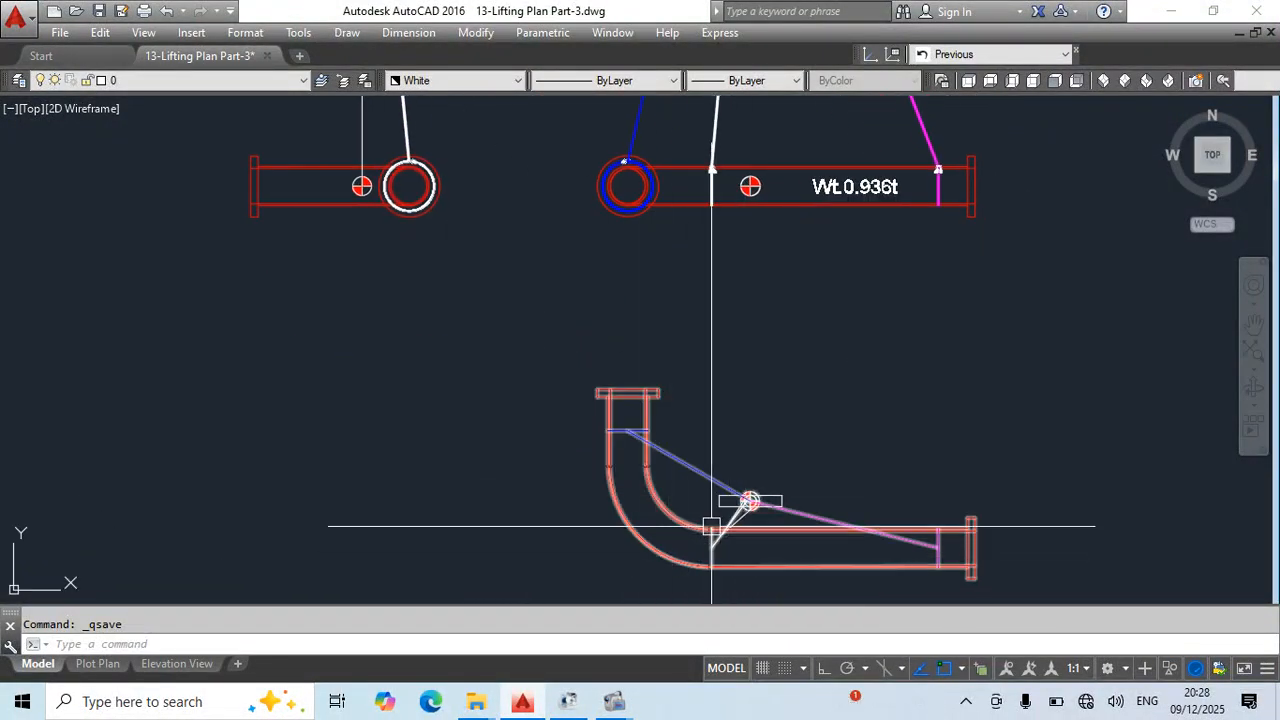
pyautogui.moveTo(733, 263); pyautogui.dragTo(725, 458, button='middle')
pyautogui.scroll(2, 470, 390)
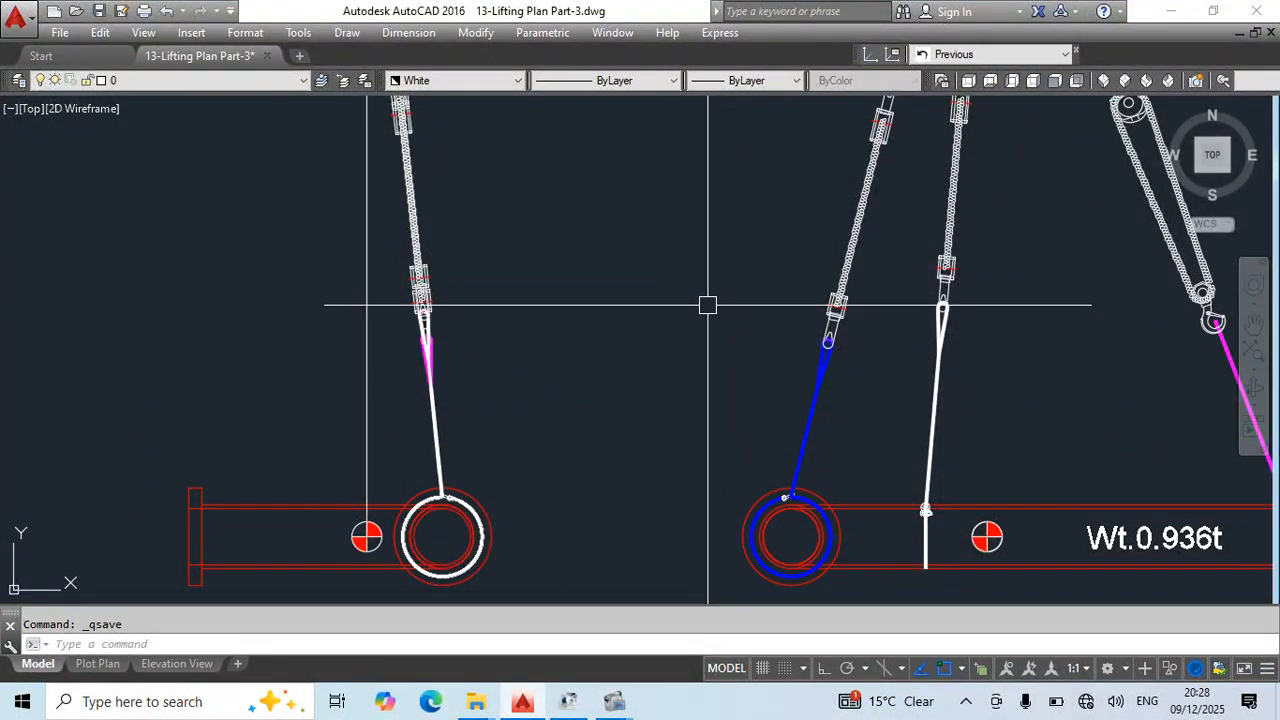
pyautogui.moveTo(708, 261); pyautogui.dragTo(695, 491, button='middle')
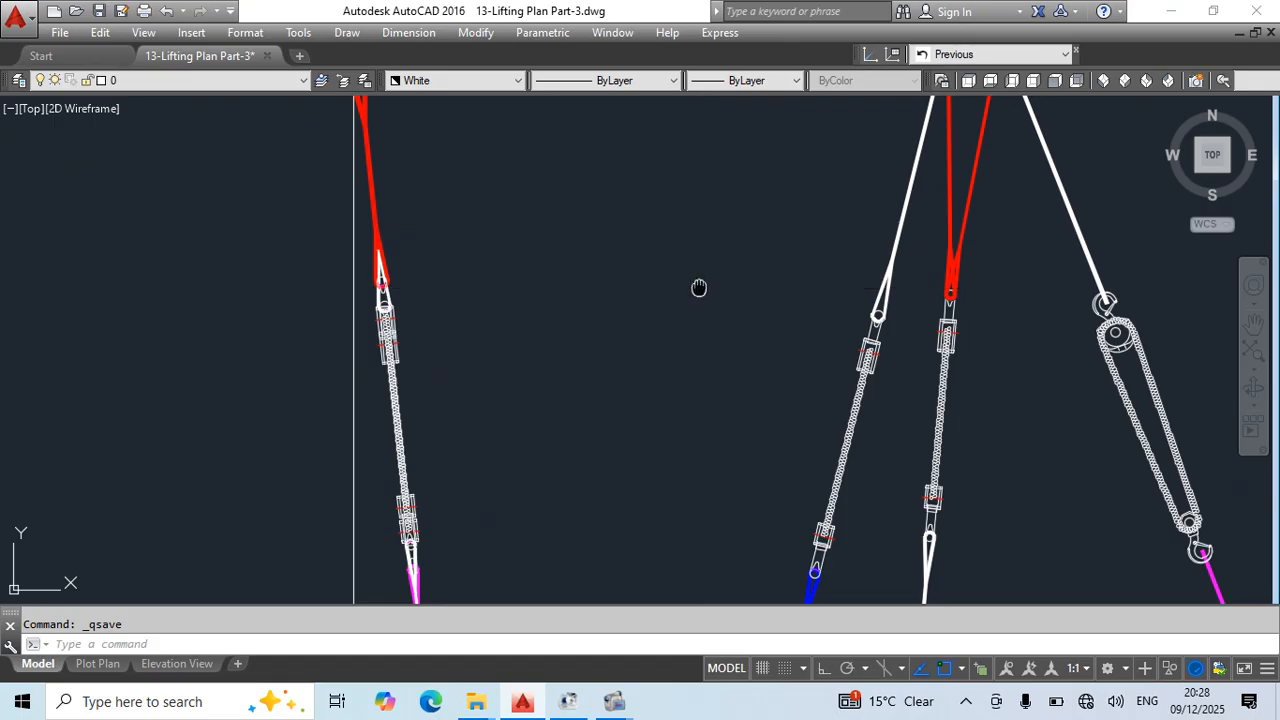
pyautogui.moveTo(699, 288); pyautogui.dragTo(690, 428, button='middle')
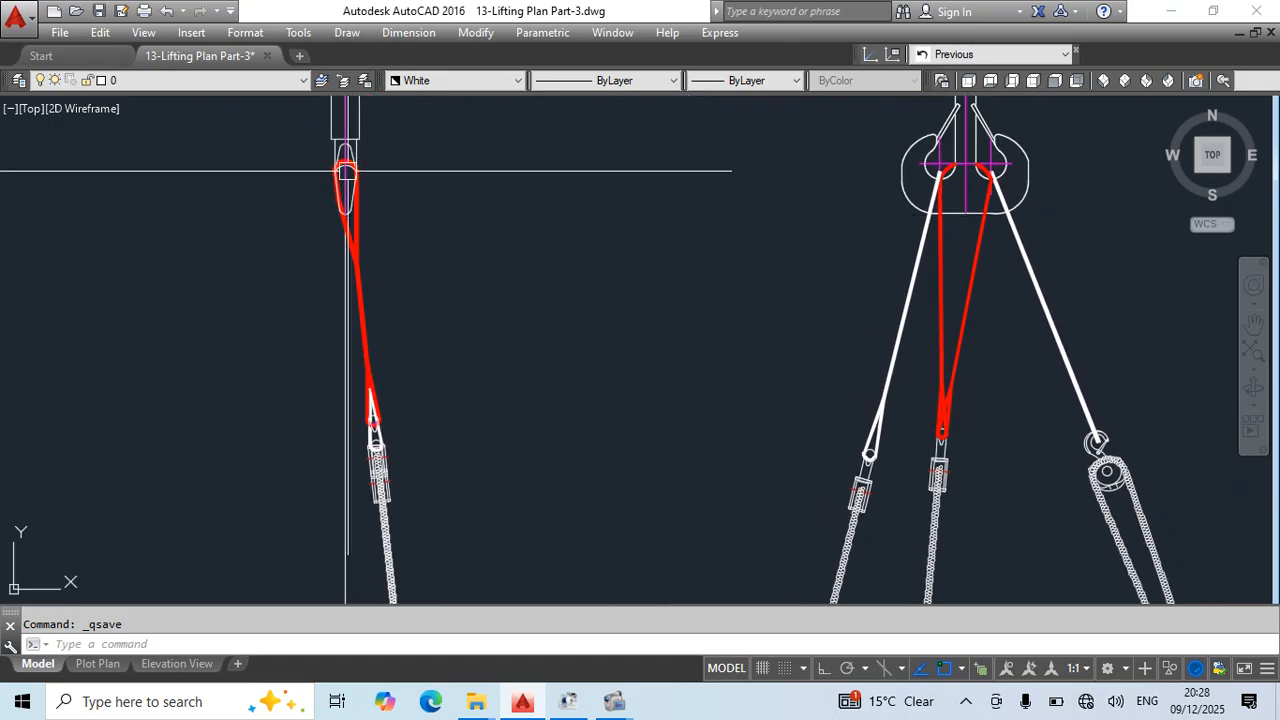
# - Try to stretch the side view's red upper eye down to the lower eye and the red leg up to the hook, and undo it
pyautogui.scroll(3, 420, 389)
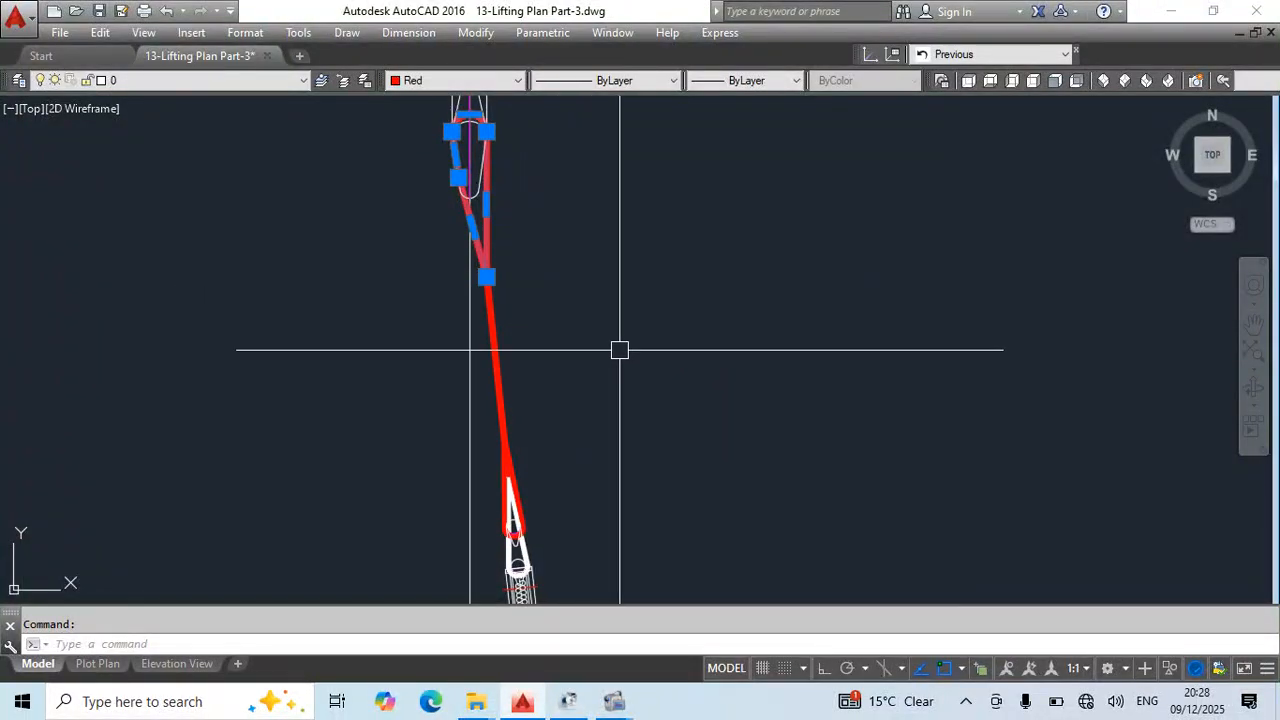
pyautogui.click(486, 277)
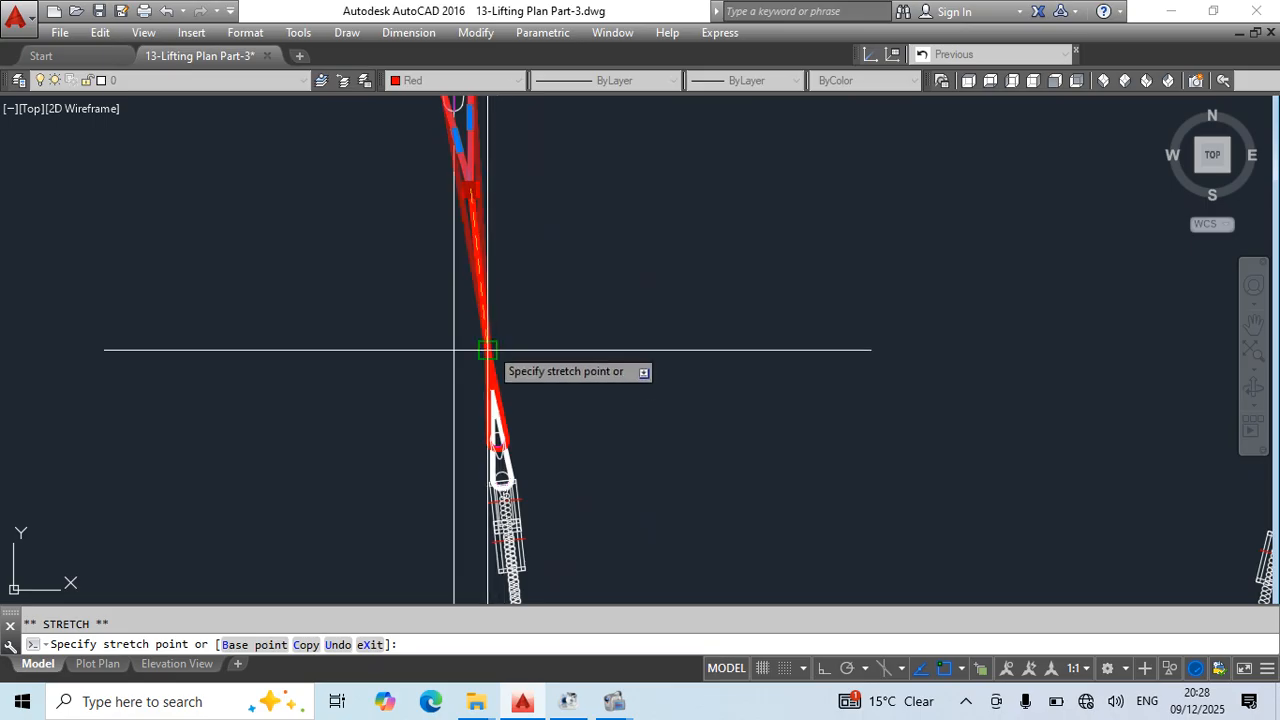
pyautogui.click(486, 349)
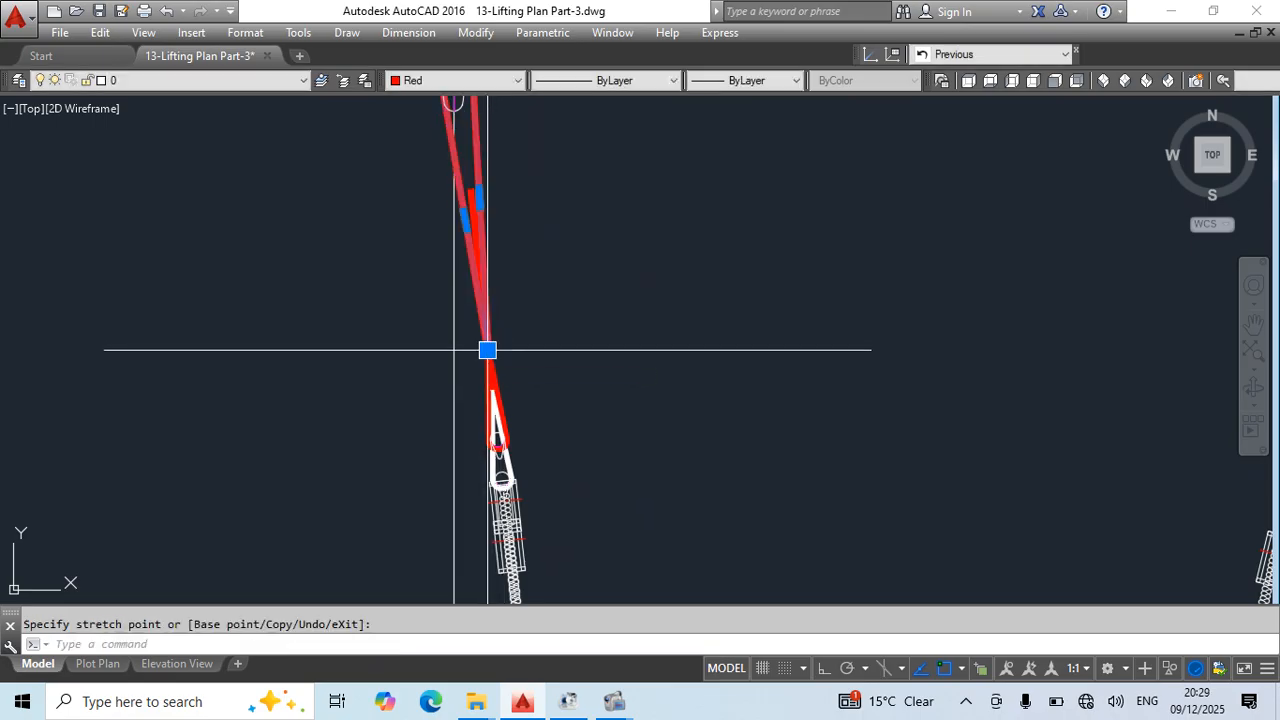
pyautogui.press('Escape')
pyautogui.scroll(-2, 640, 329)
pyautogui.scroll(5, 543, 277)
pyautogui.scroll(1, 543, 277)
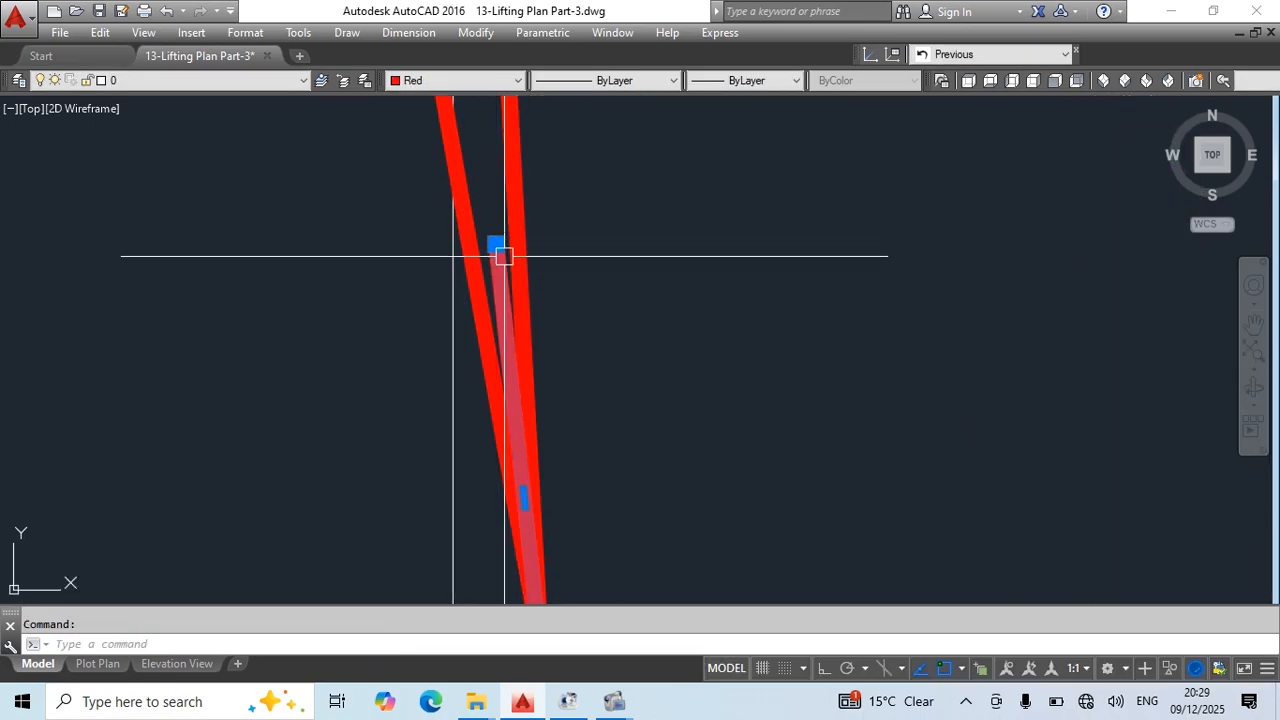
pyautogui.click(498, 248)
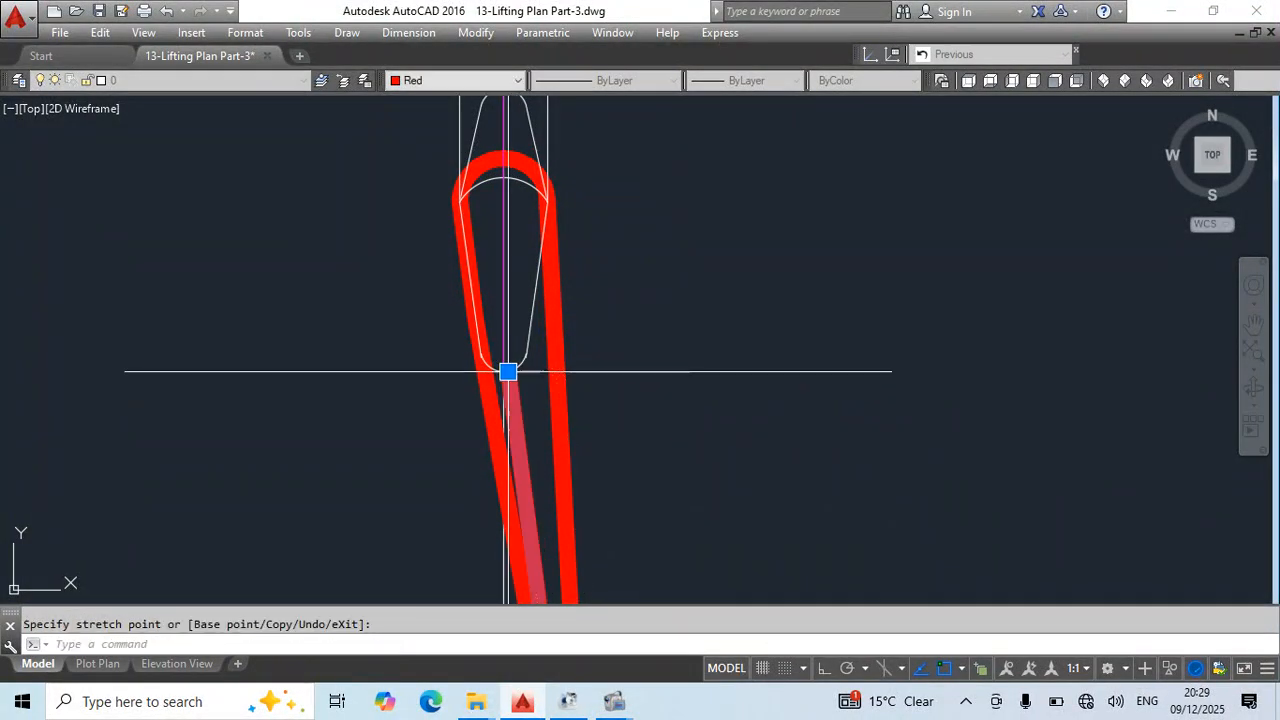
pyautogui.press('Escape')
pyautogui.hotkey('ctrl', 'z')
pyautogui.scroll(-2, 770, 408)
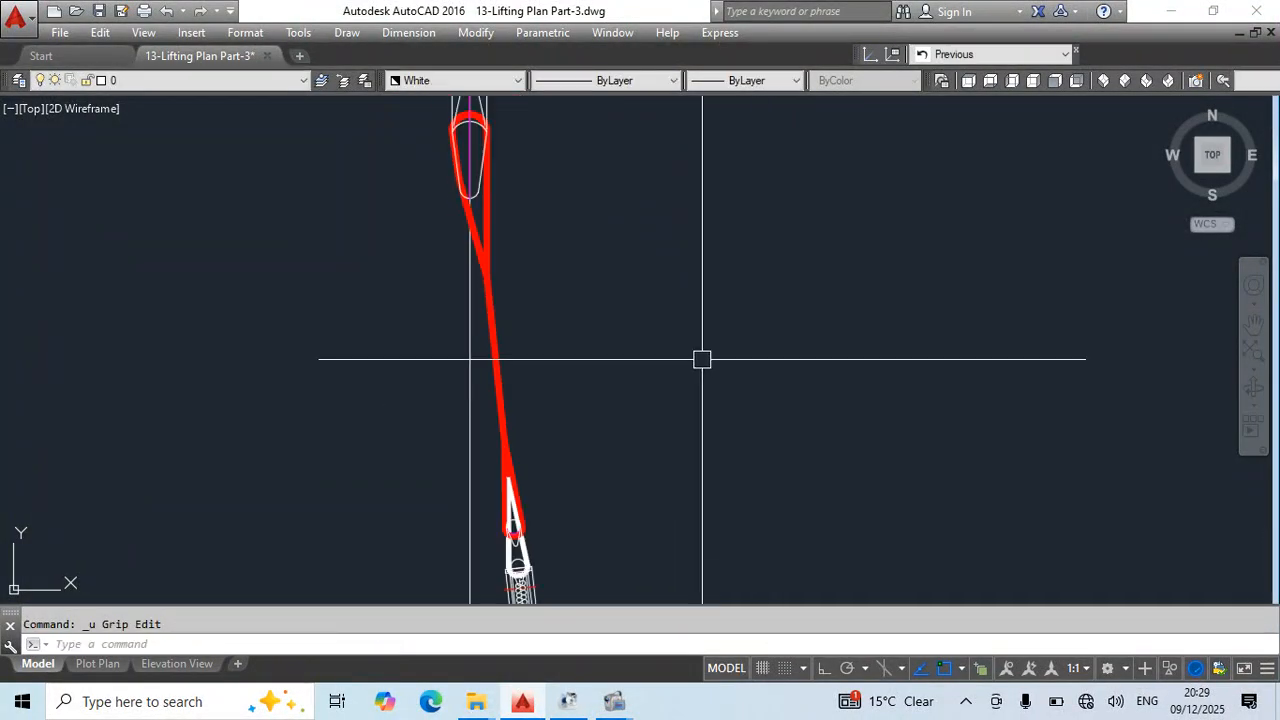
# - Copy the side view's red upper sling eye about 368 units sideways into clear space beside the sling
pyautogui.scroll(-2, 702, 359)
pyautogui.moveTo(702, 359)
pyautogui.mouseDown(button='middle')
pyautogui.moveTo(595, 283)
pyautogui.moveTo(621, 347)
pyautogui.mouseUp(button='middle')
pyautogui.scroll(4, 585, 223)
pyautogui.click(586, 223)
pyautogui.click(576, 241)
pyautogui.press('space')
pyautogui.click(591, 320)
pyautogui.click(678, 316)
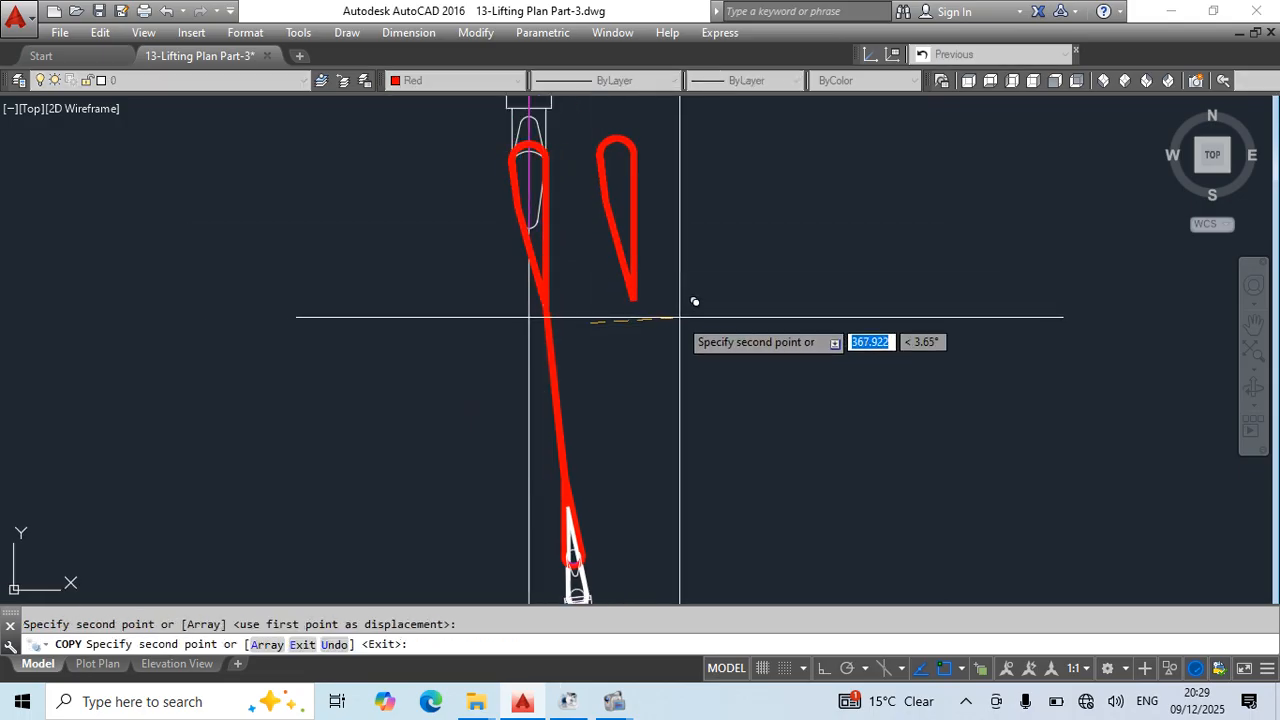
pyautogui.press('Escape')
pyautogui.click(637, 303)
pyautogui.click(633, 301)
pyautogui.press('Escape')
pyautogui.press('Escape')
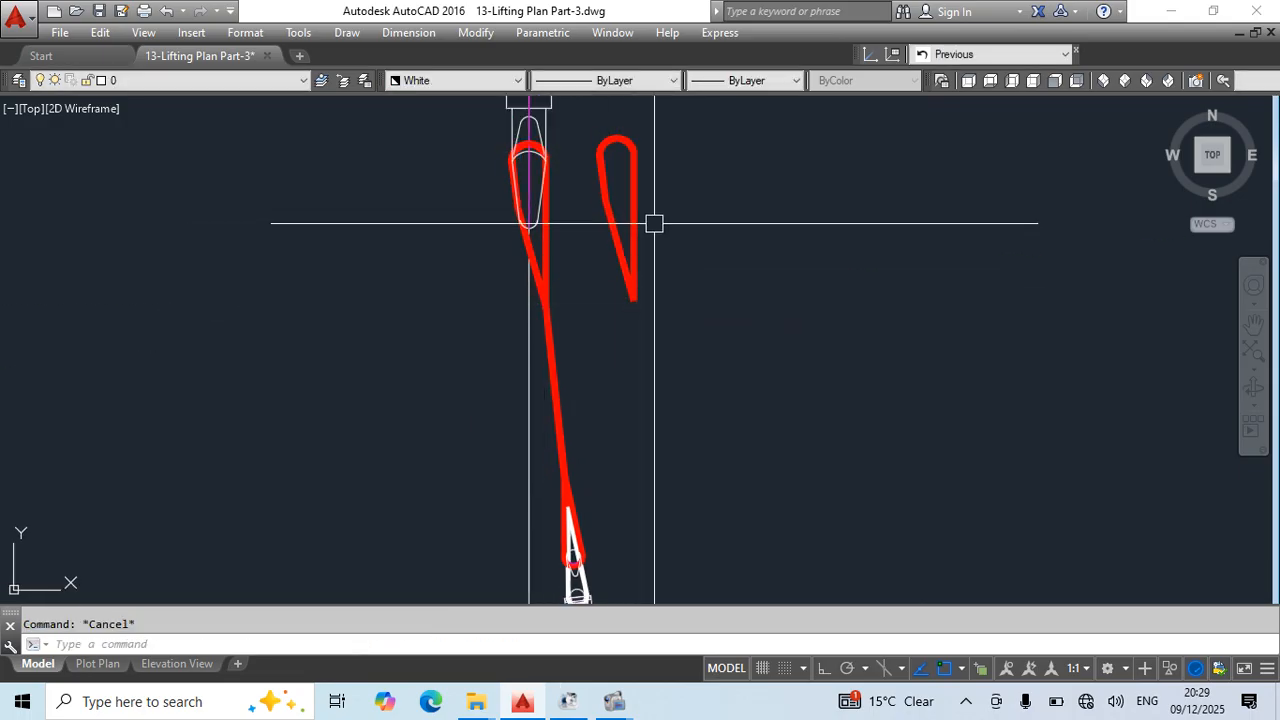
# - Move the copied red eye by its lower apex onto the junction of the original upper eye and sling leg
pyautogui.click(654, 223)
pyautogui.click(622, 252)
pyautogui.write('m')
pyautogui.press('space')
pyautogui.click(634, 300)
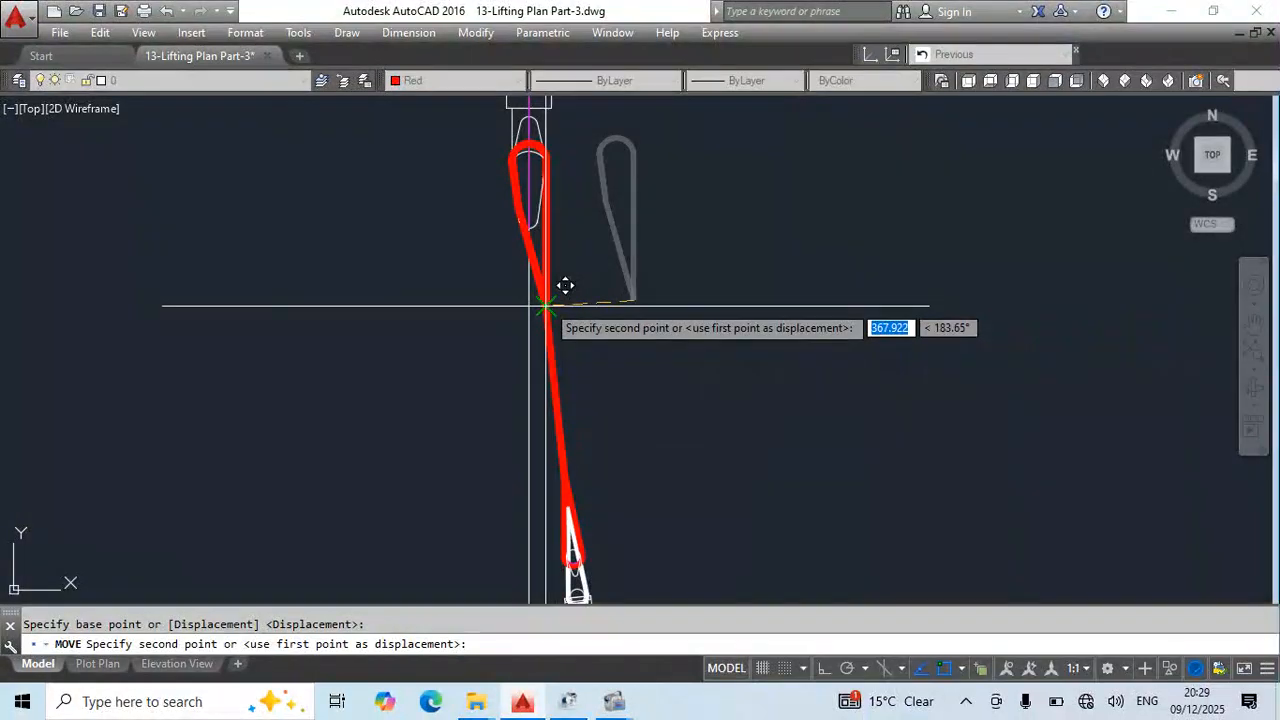
pyautogui.click(546, 304)
pyautogui.press('Escape')
# - Stretch the copied upper eye's lower apex down to the tip of the white eye on the turnbuckle
pyautogui.click(545, 304)
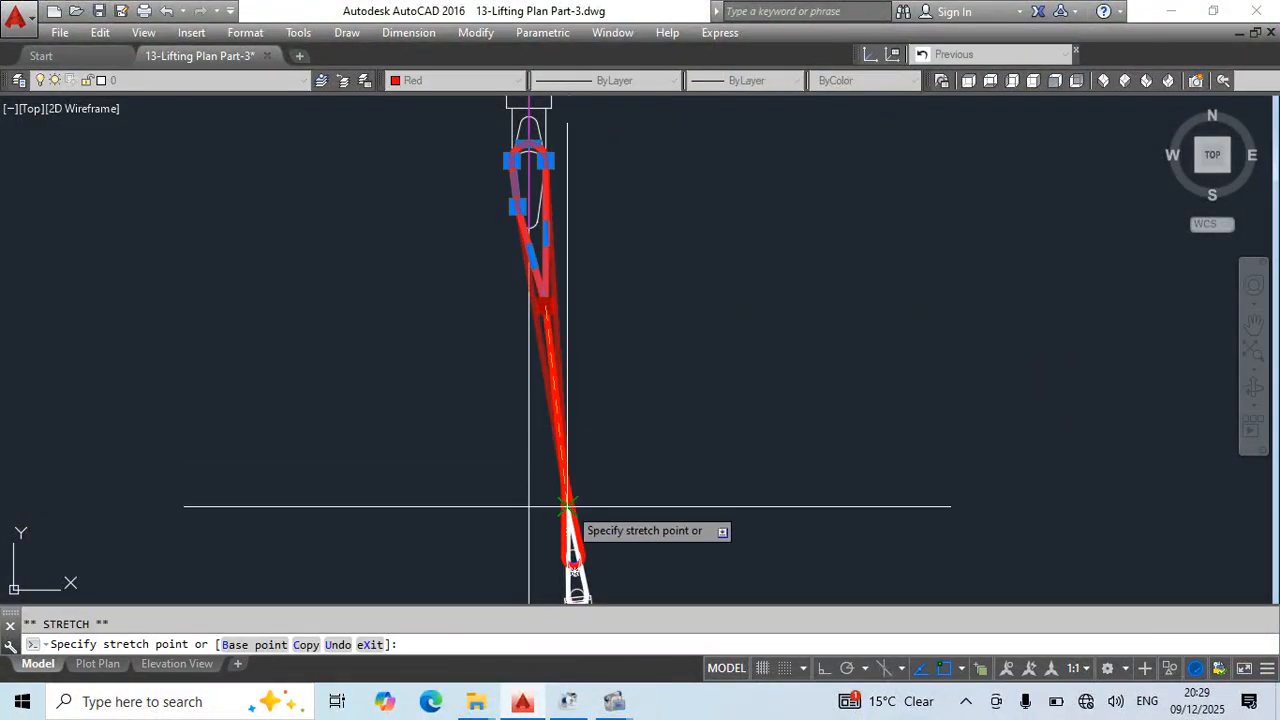
pyautogui.scroll(3, 571, 506)
pyautogui.press('Escape')
pyautogui.scroll(-3, 568, 400)
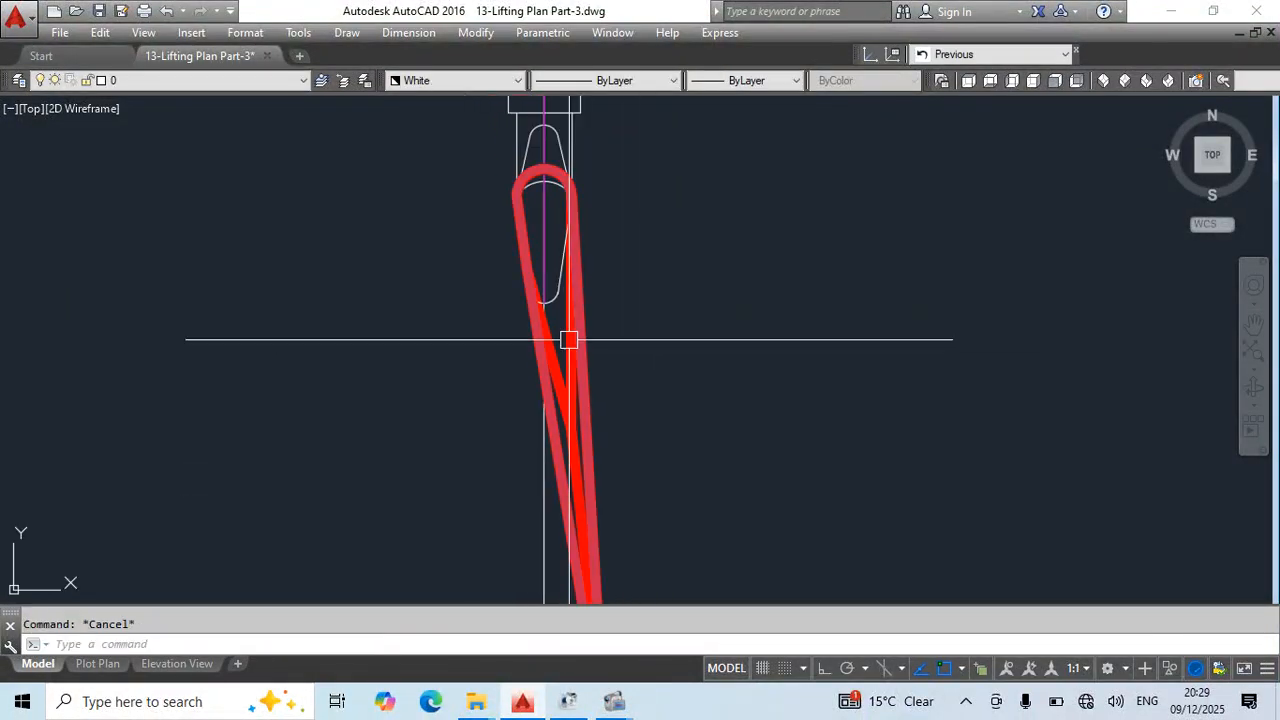
# - Change the colour of the stretched upper eye to white
pyautogui.click(460, 80)
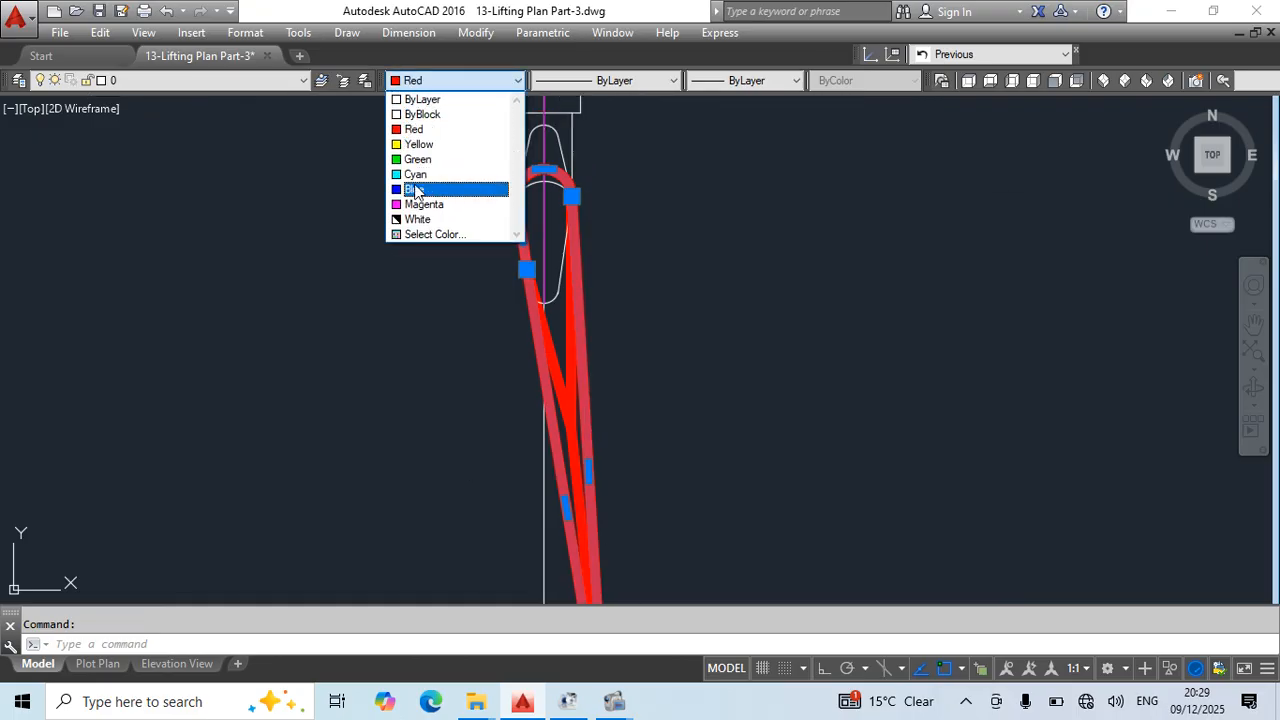
pyautogui.click(413, 219)
pyautogui.press('Escape')
pyautogui.scroll(-3, 677, 317)
pyautogui.scroll(4, 634, 397)
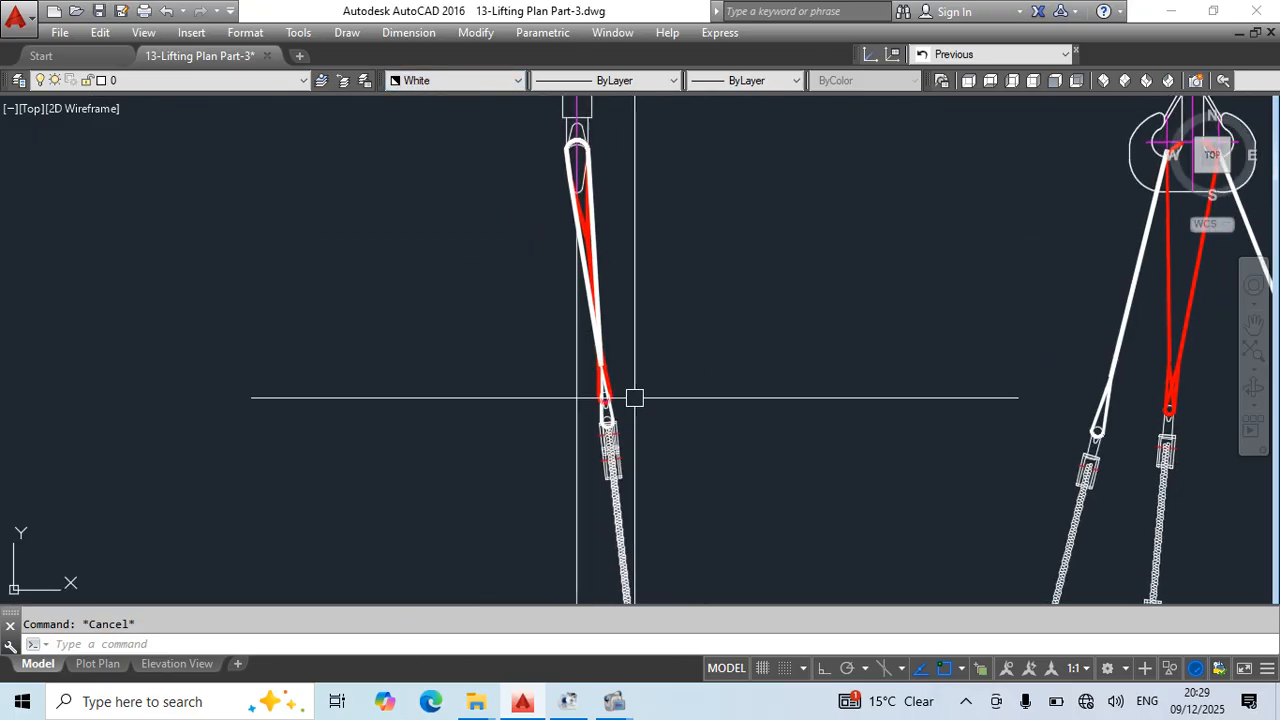
# - Try to stretch the red lower eye's apex down to the end of the white stretched sling, and save the drawing
pyautogui.click(580, 420)
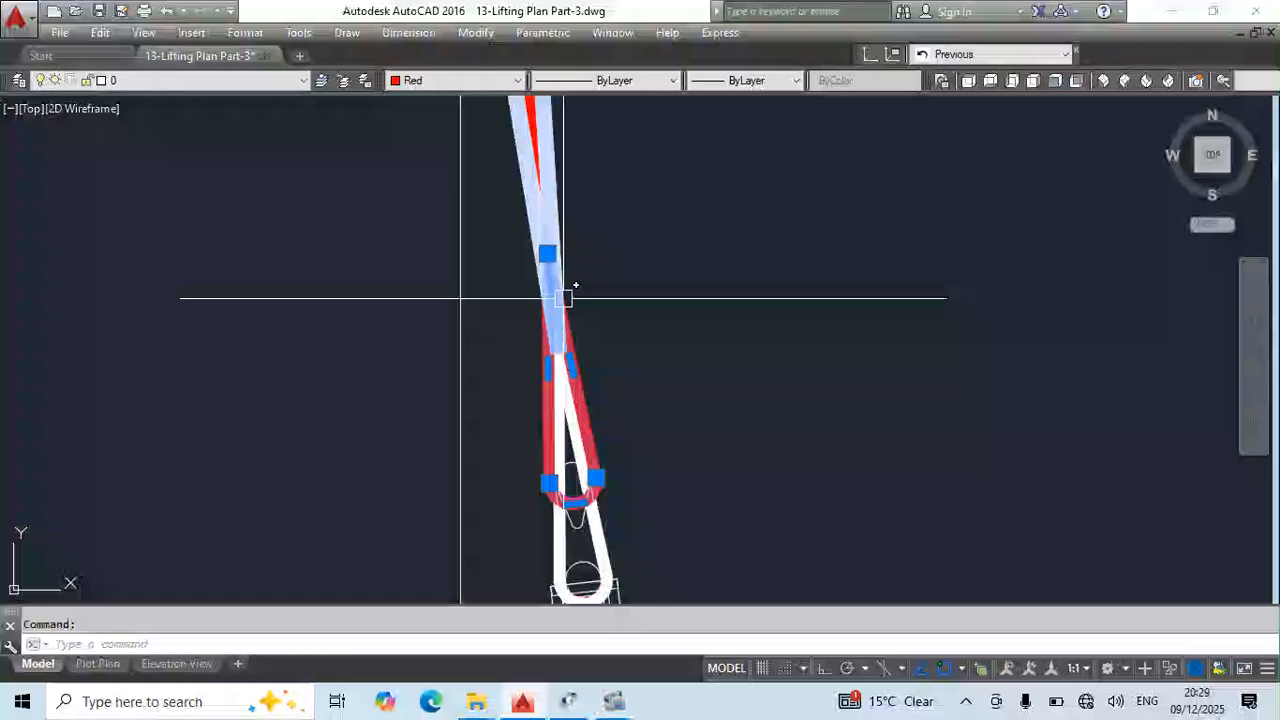
pyautogui.click(547, 253)
pyautogui.press('Escape')
pyautogui.press('Escape')
pyautogui.scroll(-2, 696, 322)
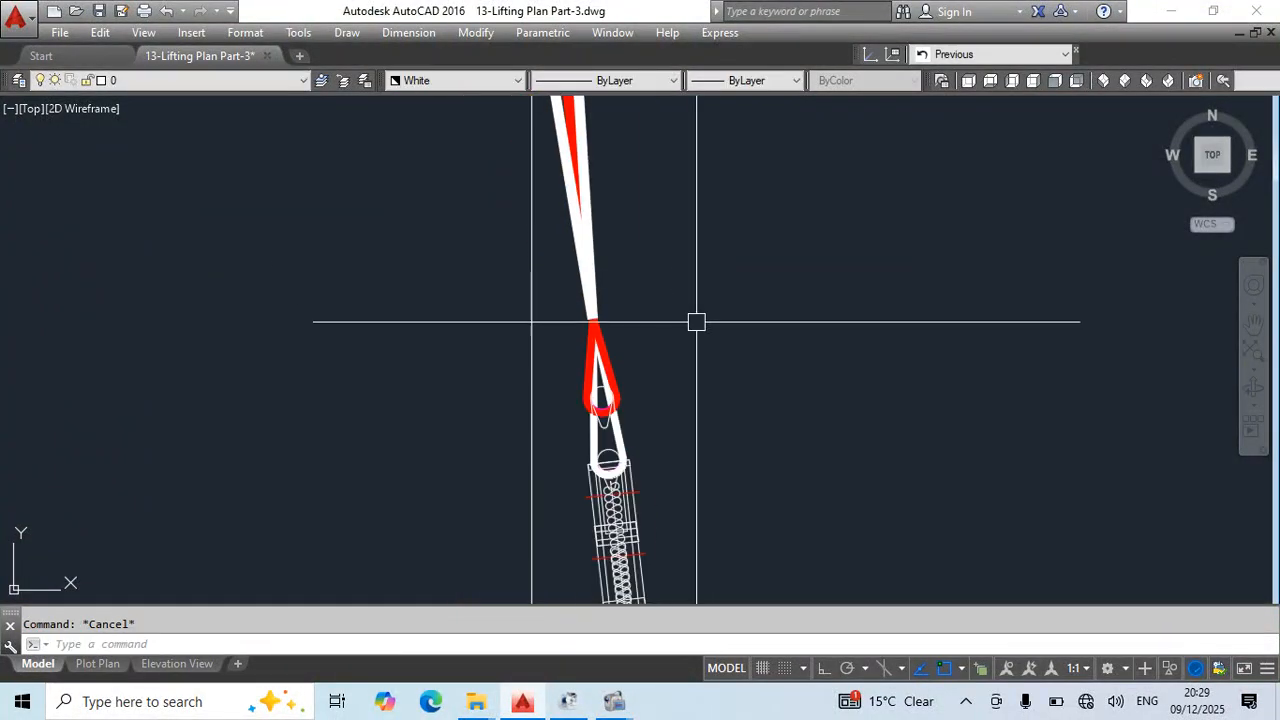
pyautogui.hotkey('ctrl', 's')
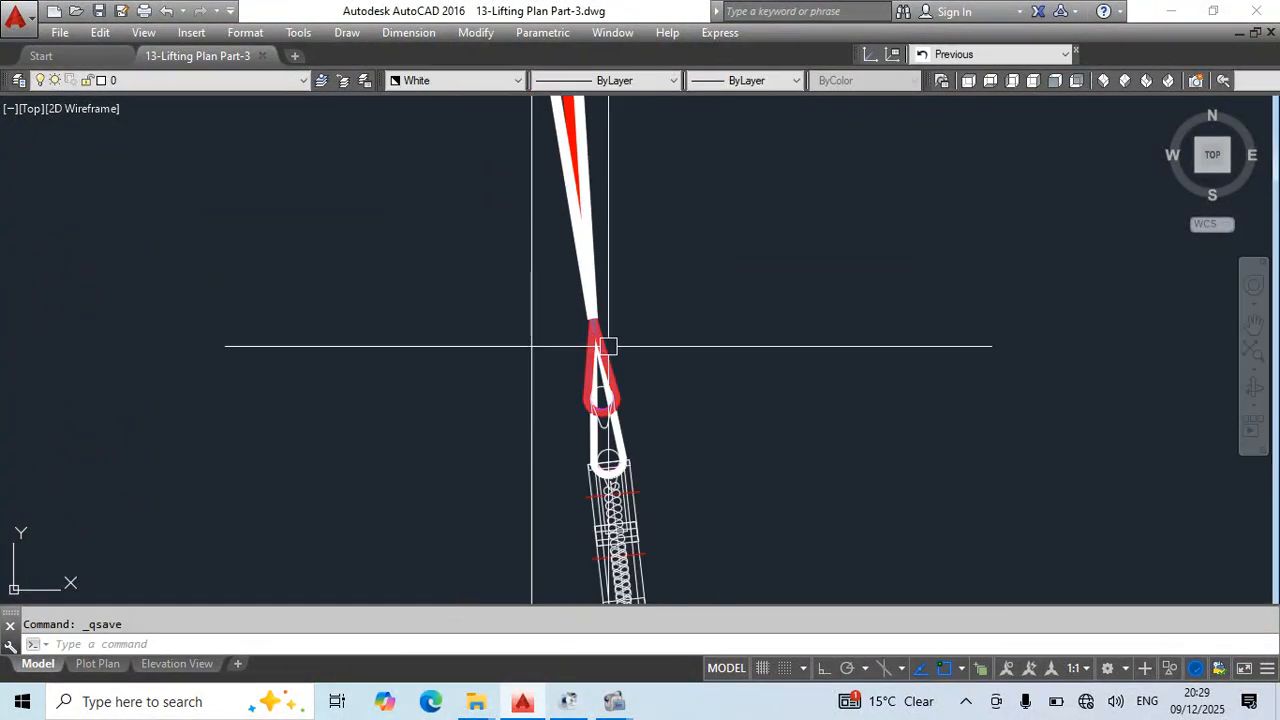
# - Stretch the red lower eye's apex back up to the lower end of the red sling leg
pyautogui.scroll(2, 628, 407)
pyautogui.scroll(-5, 613, 262)
pyautogui.moveTo(749, 348); pyautogui.dragTo(608, 389, button='middle')
pyautogui.scroll(5, 463, 323)
pyautogui.click(454, 316)
pyautogui.moveTo(445, 272); pyautogui.dragTo(529, 400, button='middle')
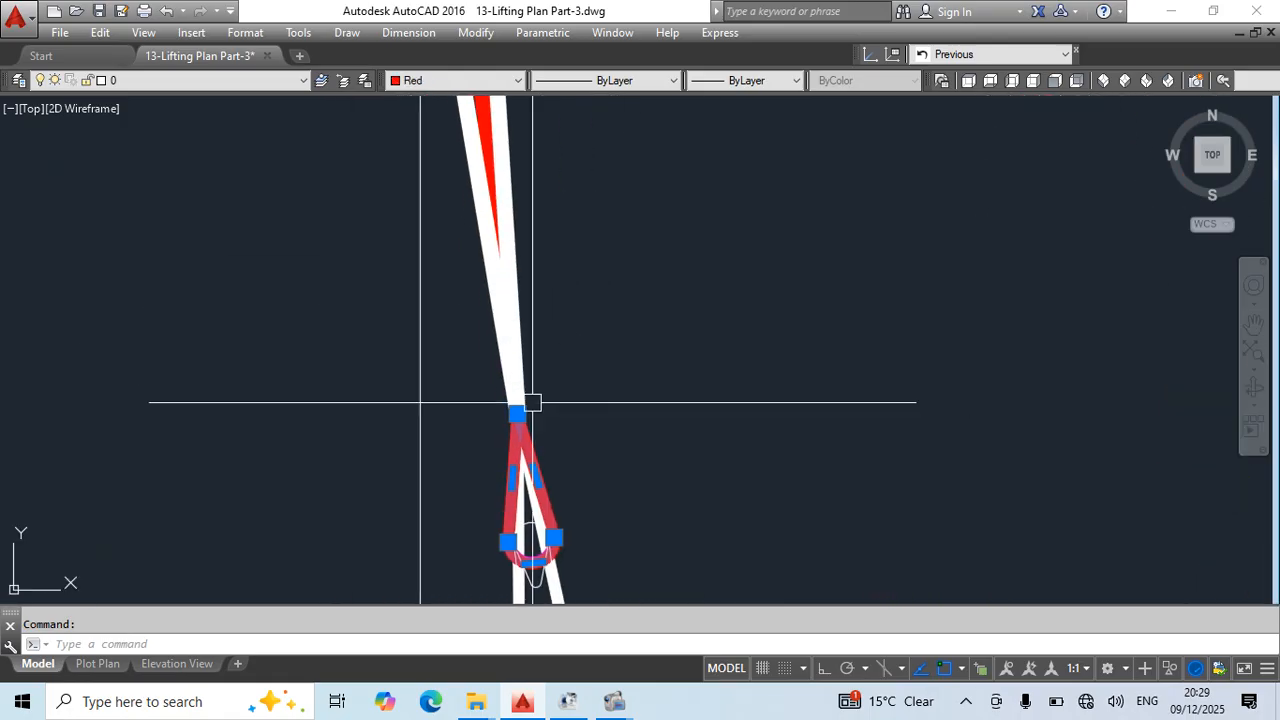
pyautogui.click(517, 413)
pyautogui.press('Escape')
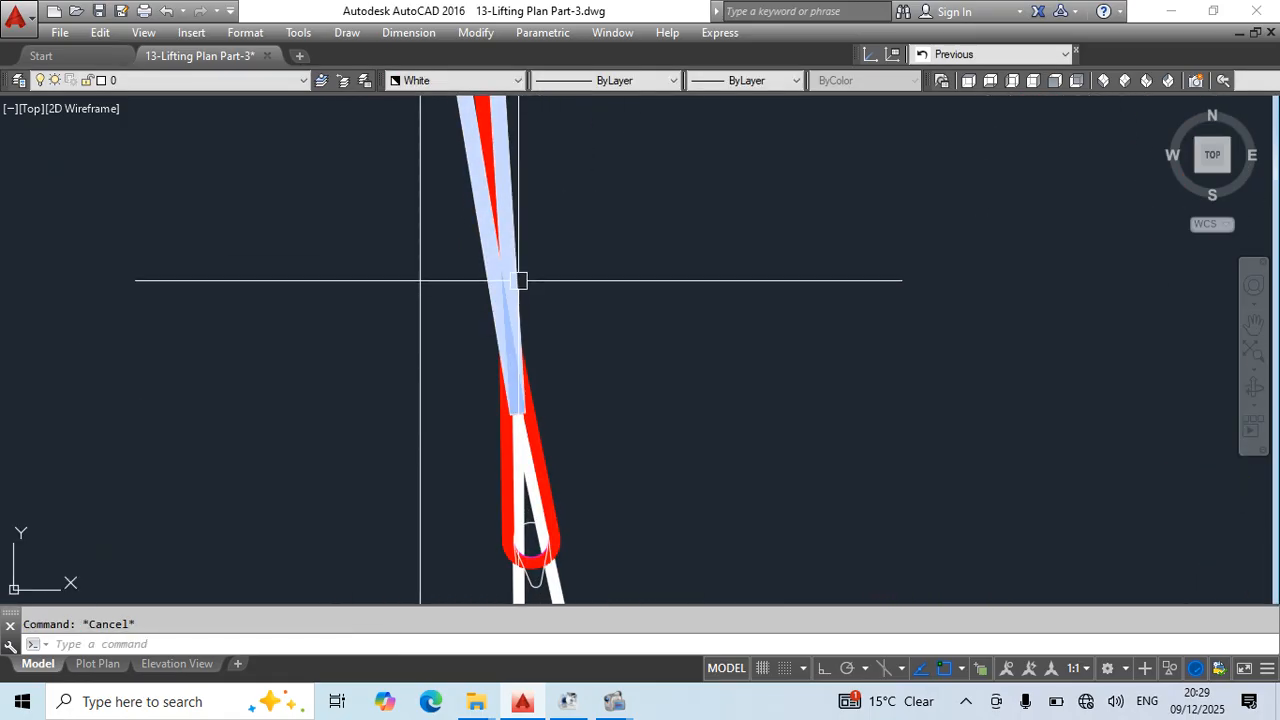
pyautogui.scroll(-2, 575, 320)
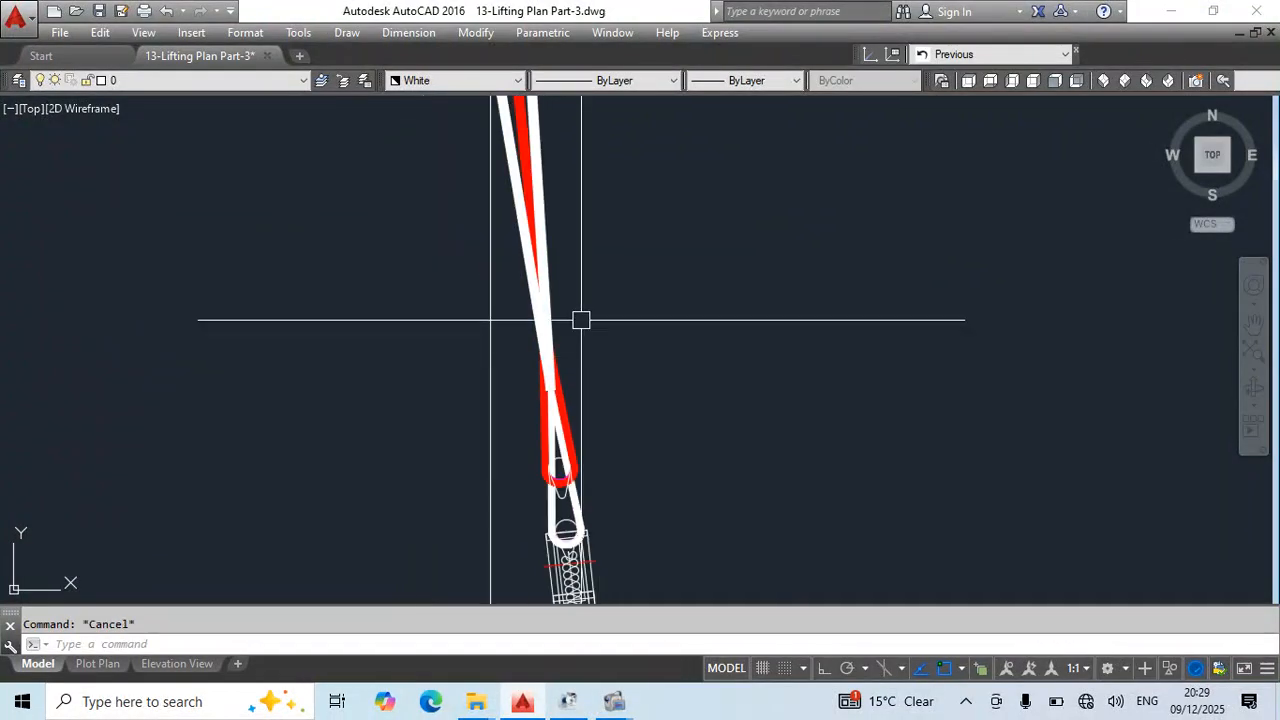
pyautogui.scroll(-3, 555, 284)
pyautogui.scroll(2, 609, 263)
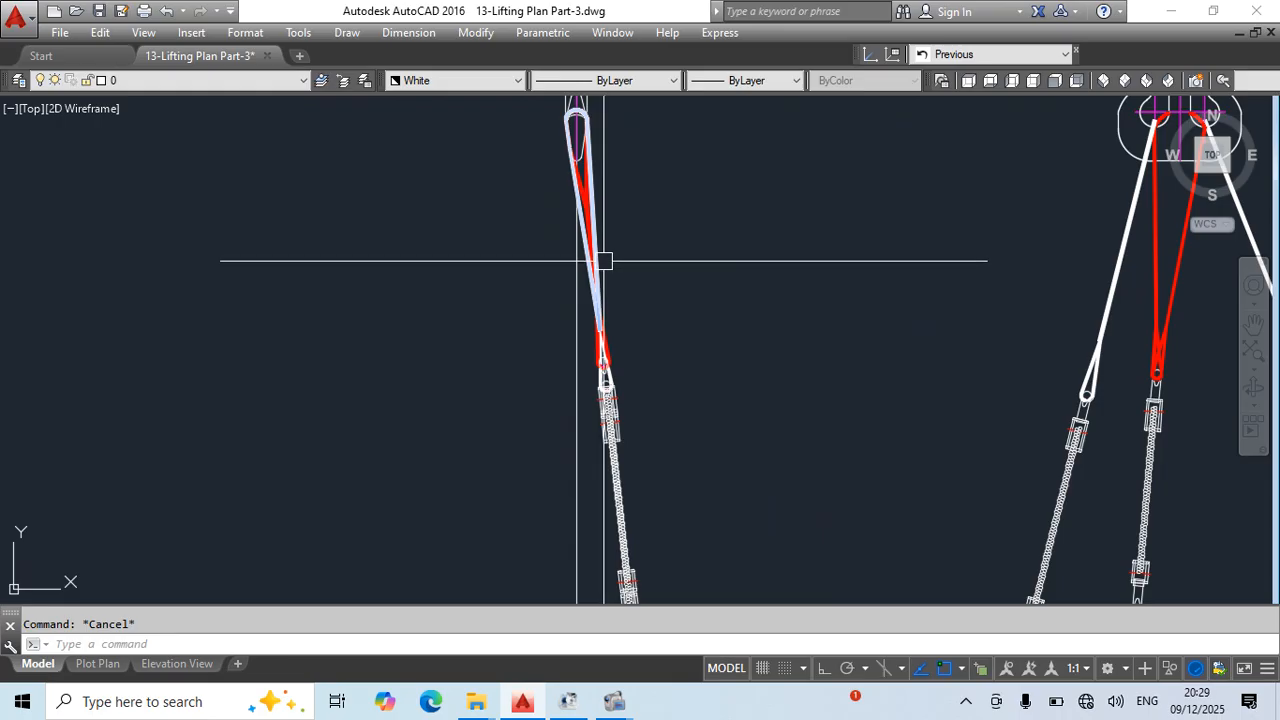
# - Change the colour of the white stretched upper eye in the side elevation to red
pyautogui.moveTo(677, 277); pyautogui.dragTo(627, 355, button='middle')
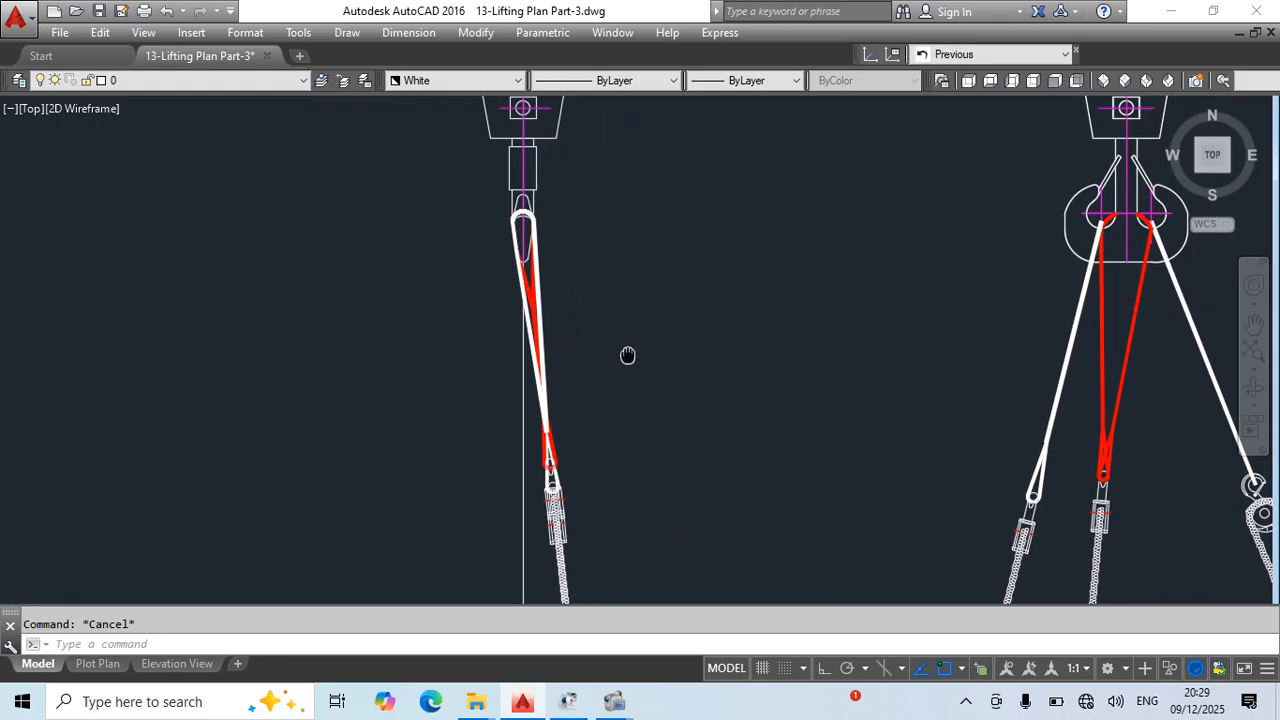
pyautogui.click(546, 384)
pyautogui.click(465, 81)
pyautogui.click(440, 129)
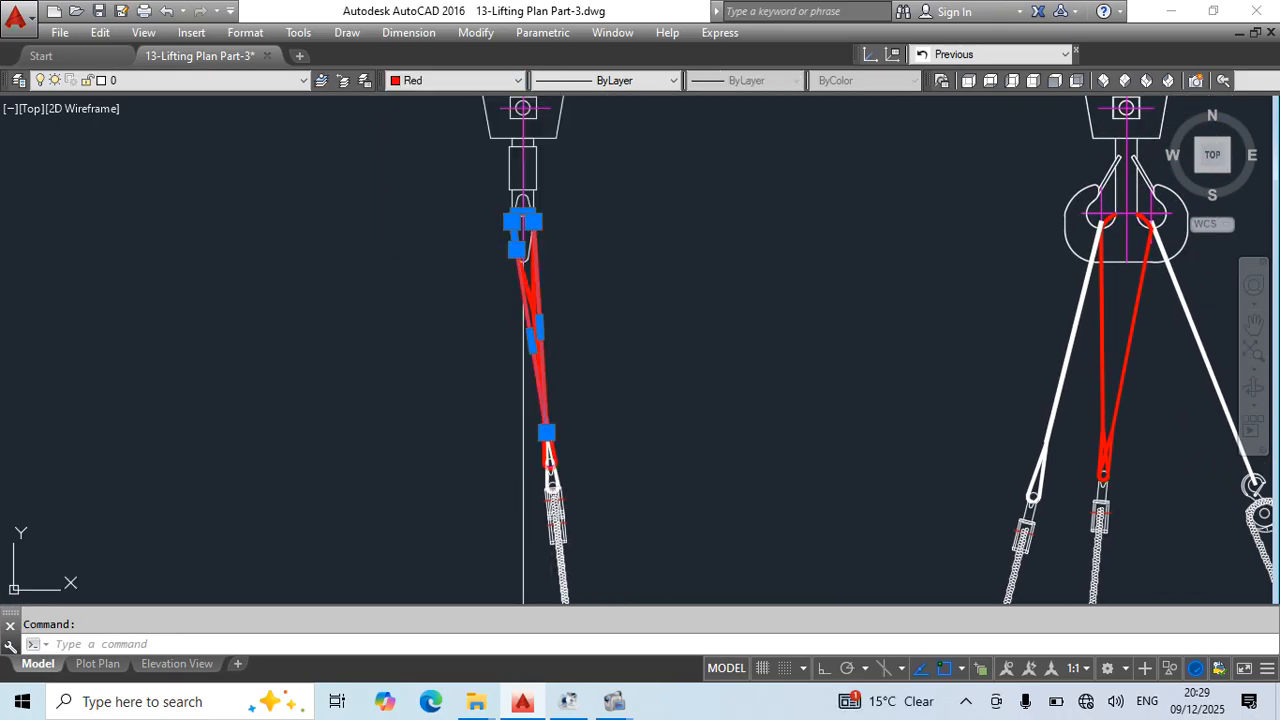
# - Change the colour of the shorter inner eye at the side elevation's hook to white
pyautogui.scroll(4, 523, 286)
pyautogui.click(433, 81)
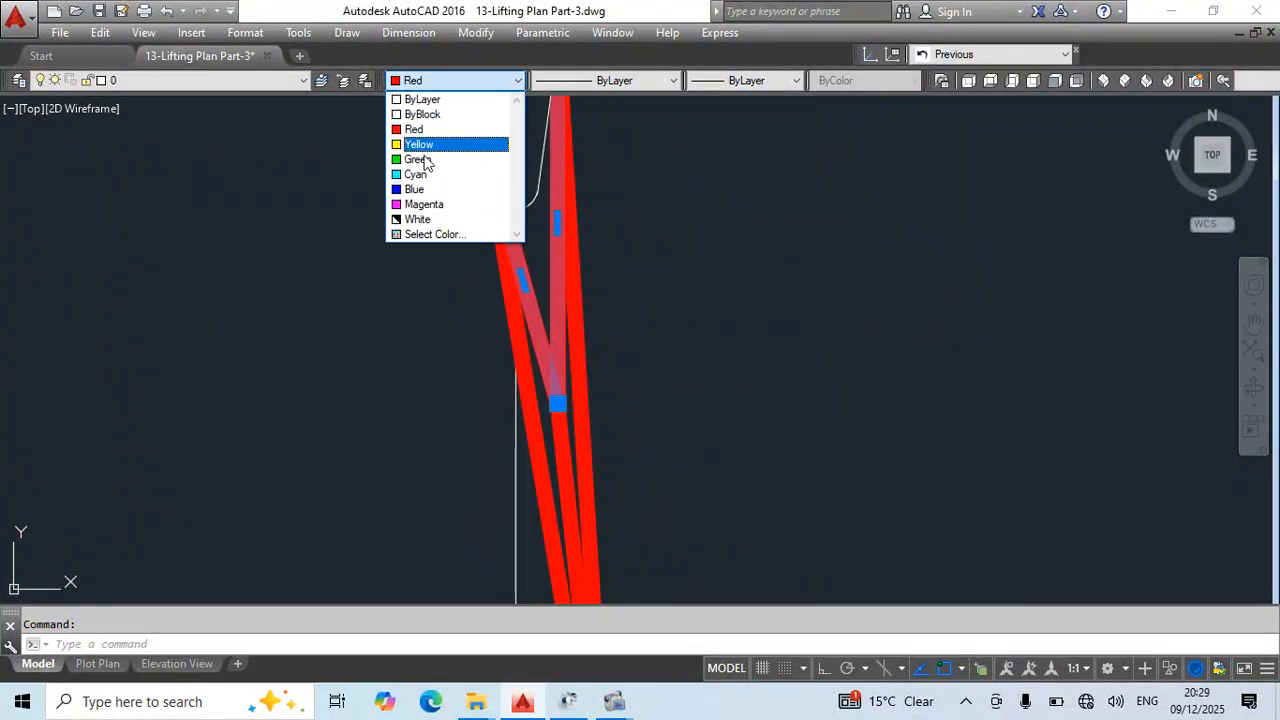
pyautogui.click(414, 219)
pyautogui.press('Escape')
pyautogui.scroll(-4, 749, 380)
pyautogui.moveTo(749, 380); pyautogui.dragTo(521, 364, button='middle')
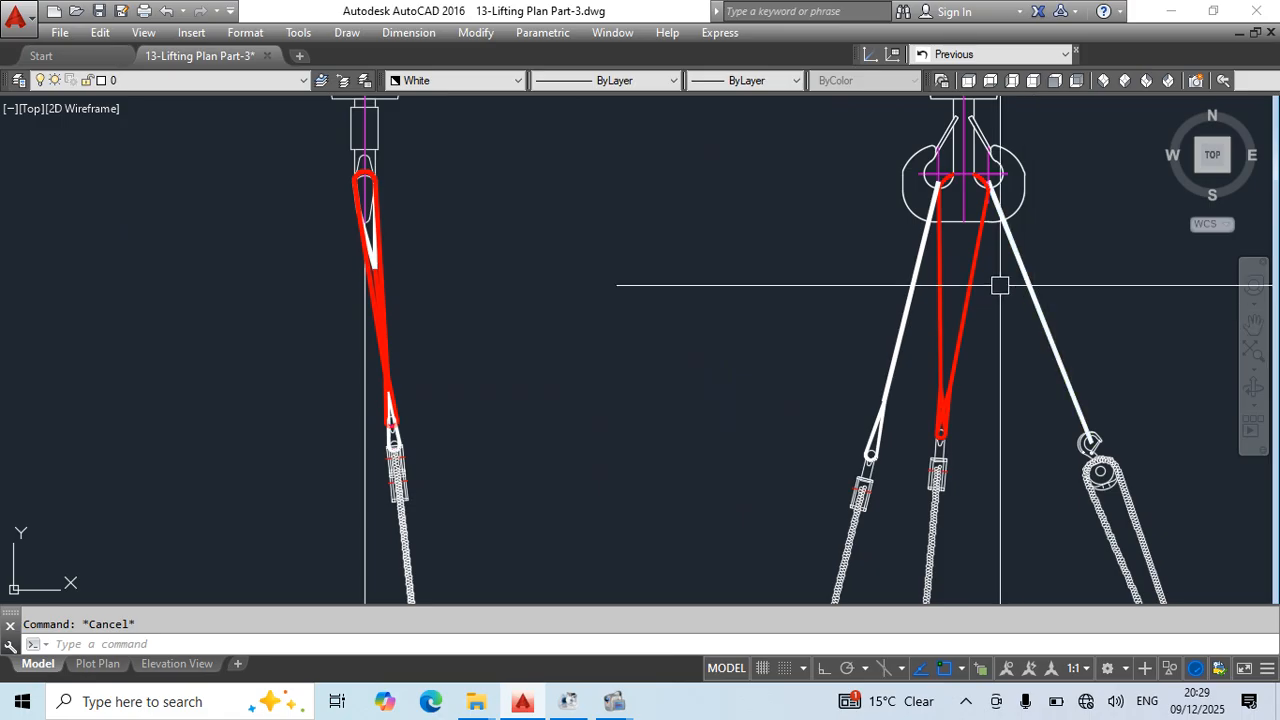
# - Stretch the inner white eye's apex down to the red eye's lower end, and save the drawing
pyautogui.scroll(6, 400, 280)
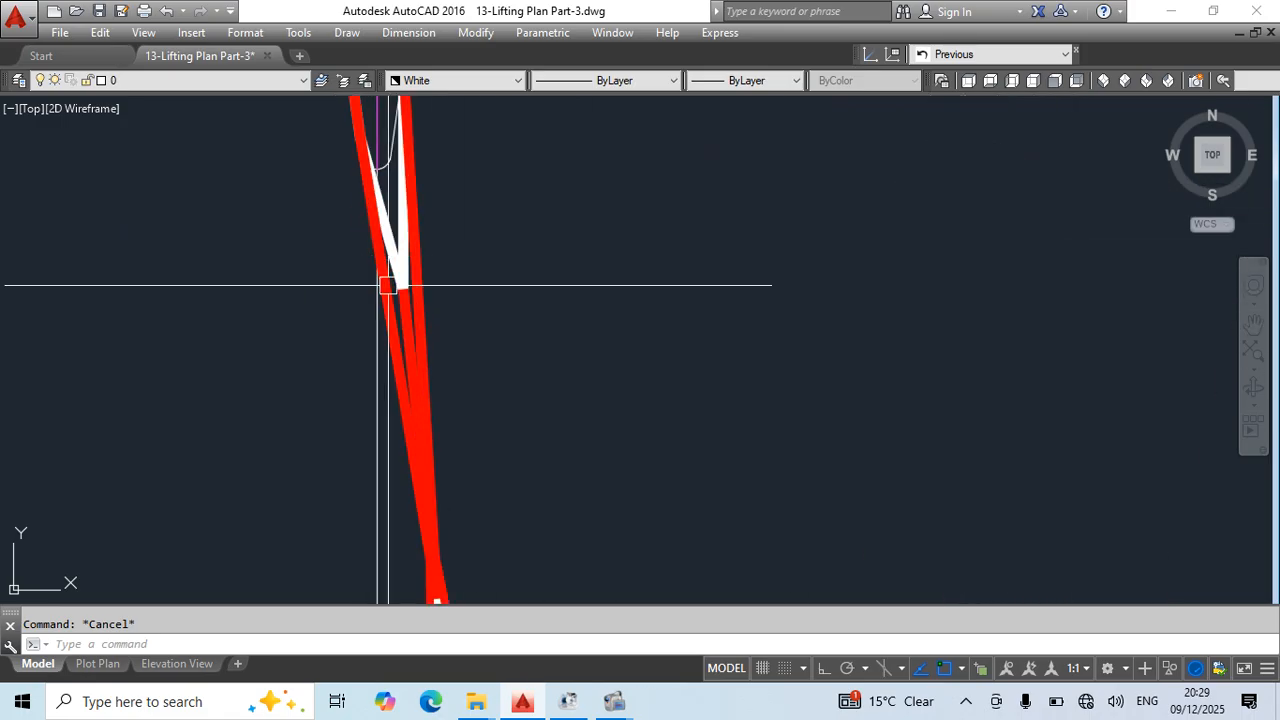
pyautogui.click(396, 283)
pyautogui.click(396, 283)
pyautogui.scroll(-5, 410, 350)
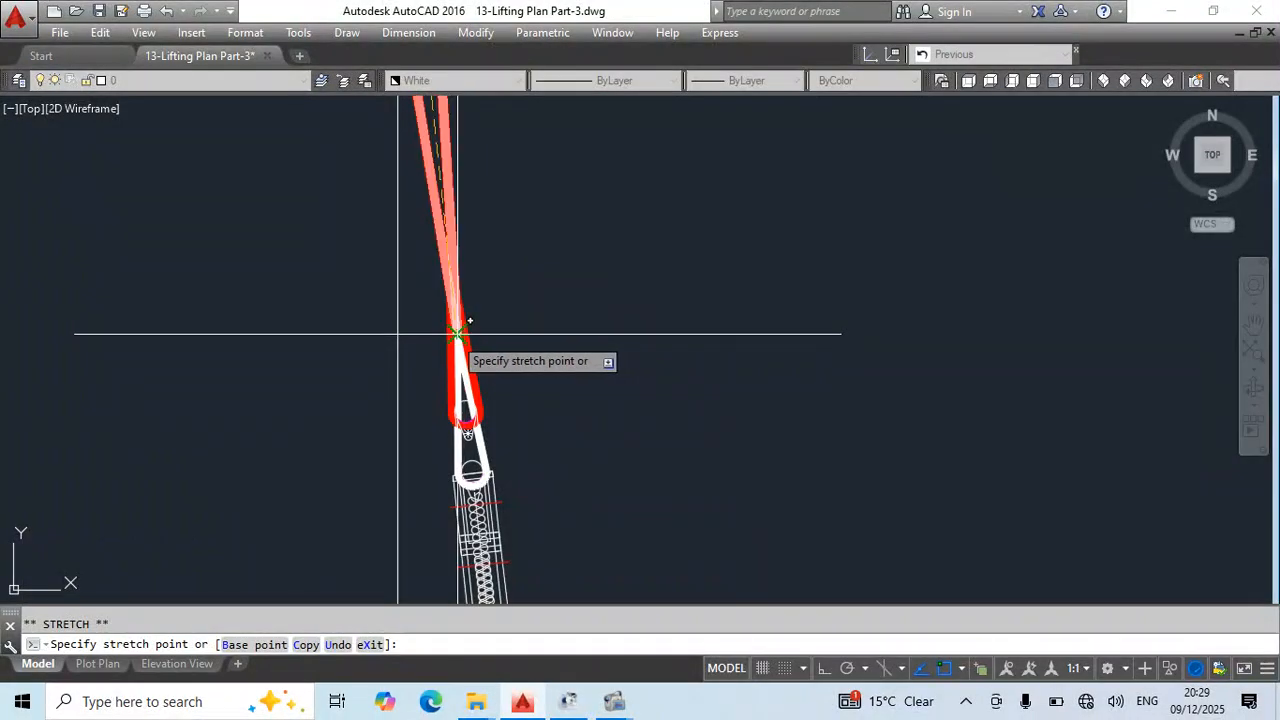
pyautogui.press('Escape')
pyautogui.scroll(-4, 590, 370)
pyautogui.hotkey('ctrl', 's')
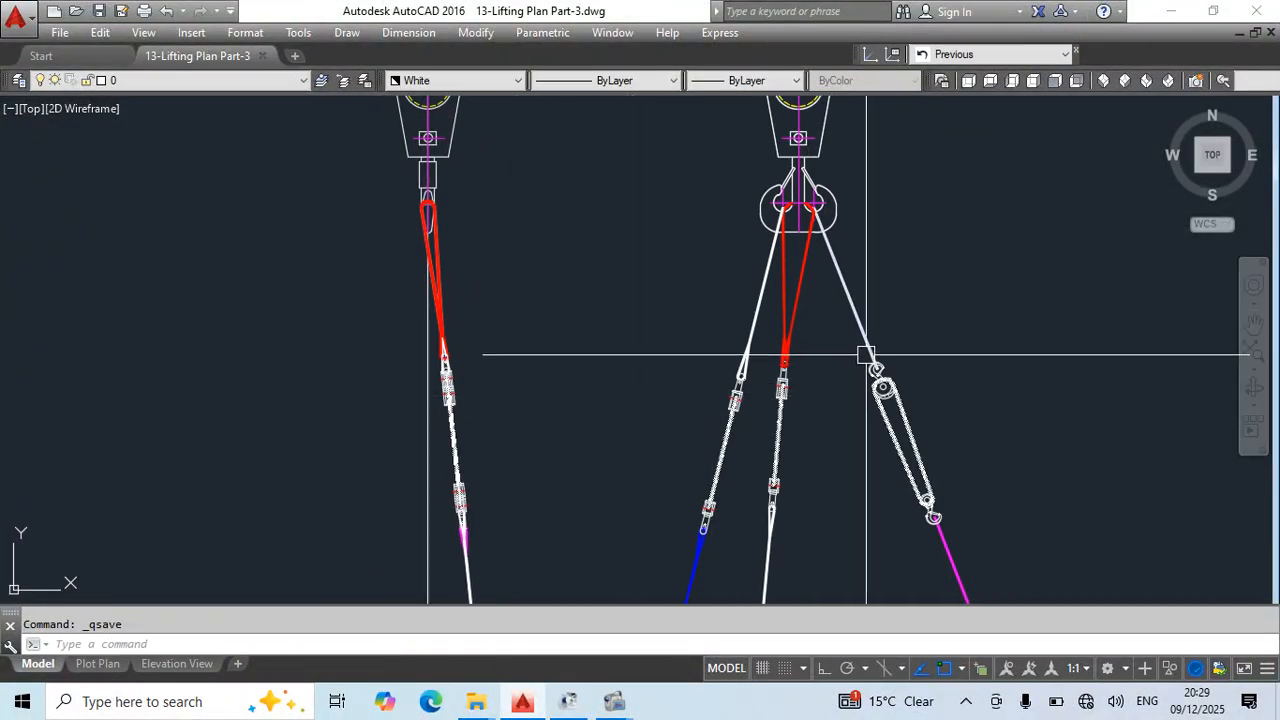
# - Change the colour of the long red upper eye in the side elevation to white, using the front elevation's slings as reference
pyautogui.scroll(5, 866, 357)
pyautogui.scroll(-2, 634, 223)
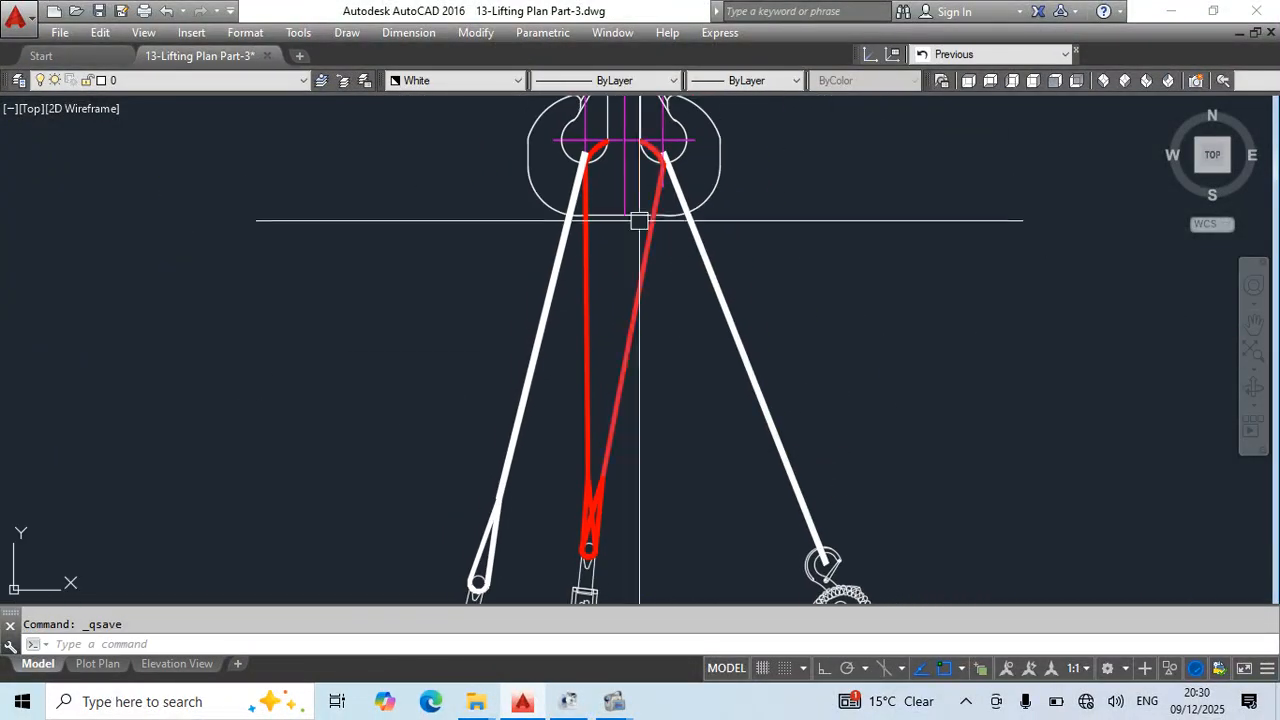
pyautogui.scroll(2, 684, 179)
pyautogui.moveTo(821, 543); pyautogui.dragTo(867, 516, button='middle')
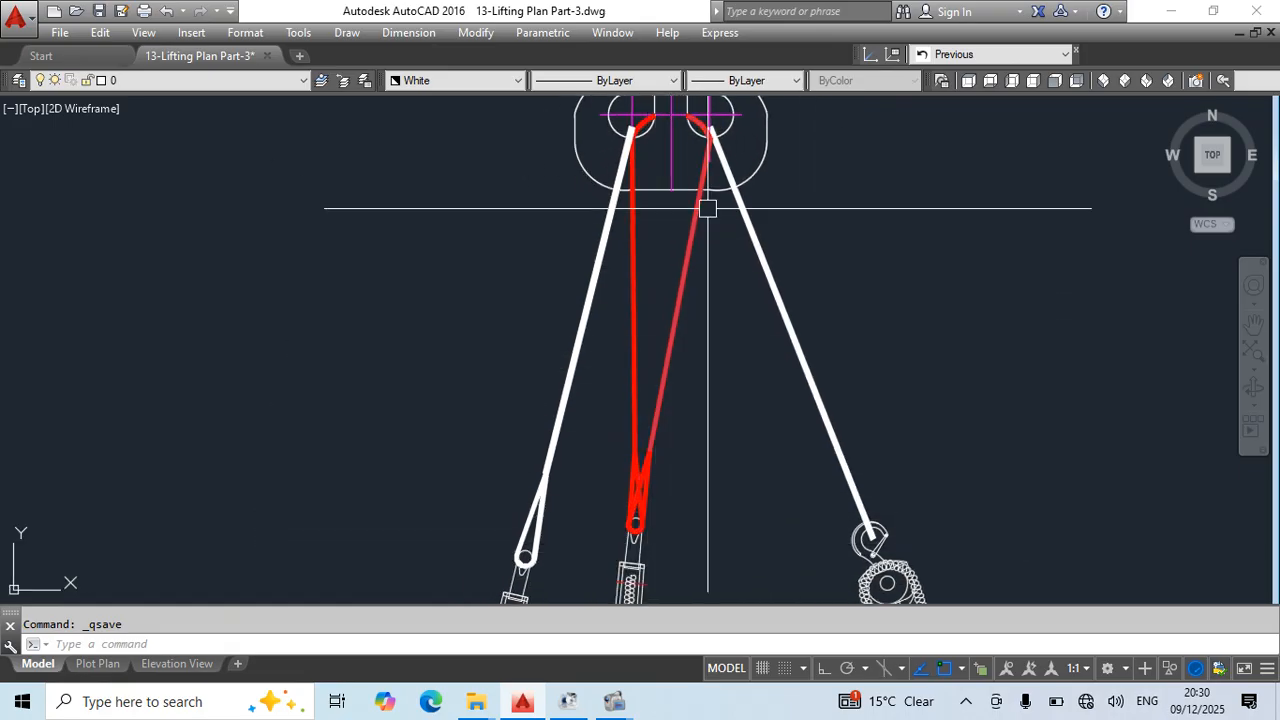
pyautogui.scroll(-7, 720, 300)
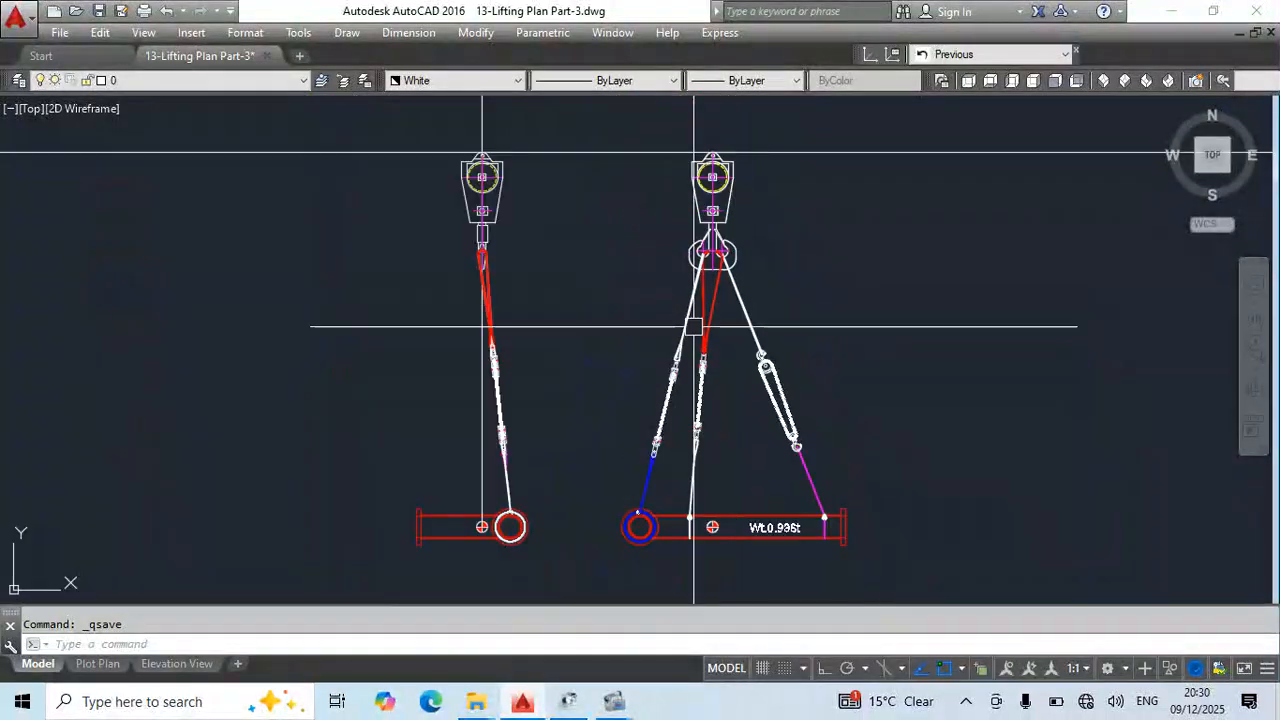
pyautogui.scroll(5, 514, 314)
pyautogui.moveTo(626, 458)
pyautogui.mouseDown(button='middle')
pyautogui.moveTo(623, 351)
pyautogui.moveTo(612, 393)
pyautogui.mouseUp(button='middle')
pyautogui.press('Escape')
pyautogui.scroll(2, 526, 212)
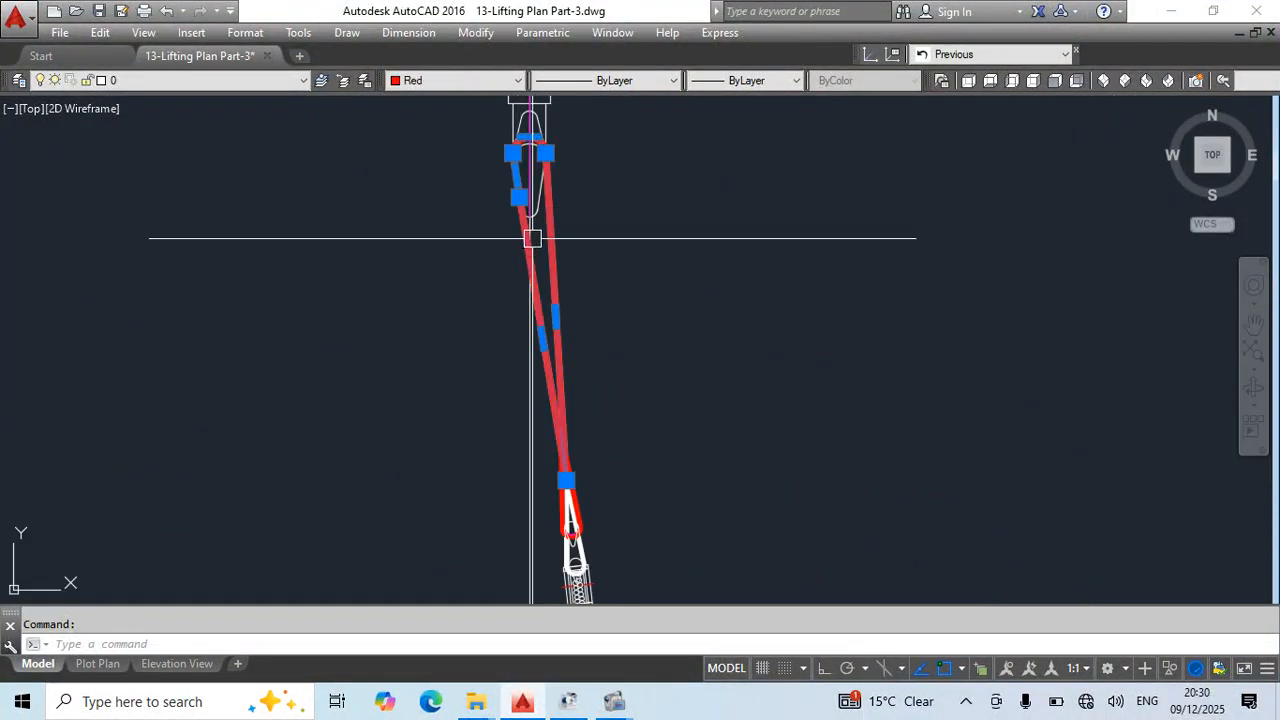
pyautogui.click(418, 219)
pyautogui.press('Escape')
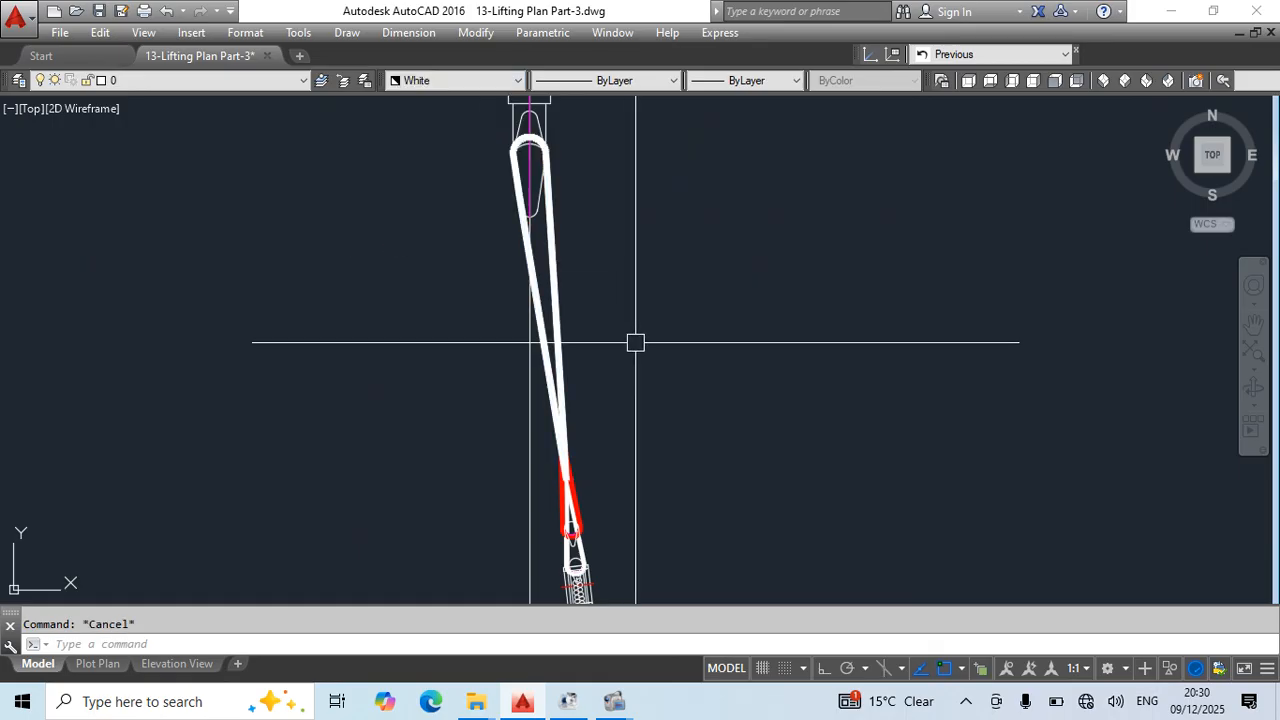
# - Draw a two-segment polyline from the white sling's lower junction up beside its inner leg and across the hook
pyautogui.press('Return')
pyautogui.scroll(3, 578, 450)
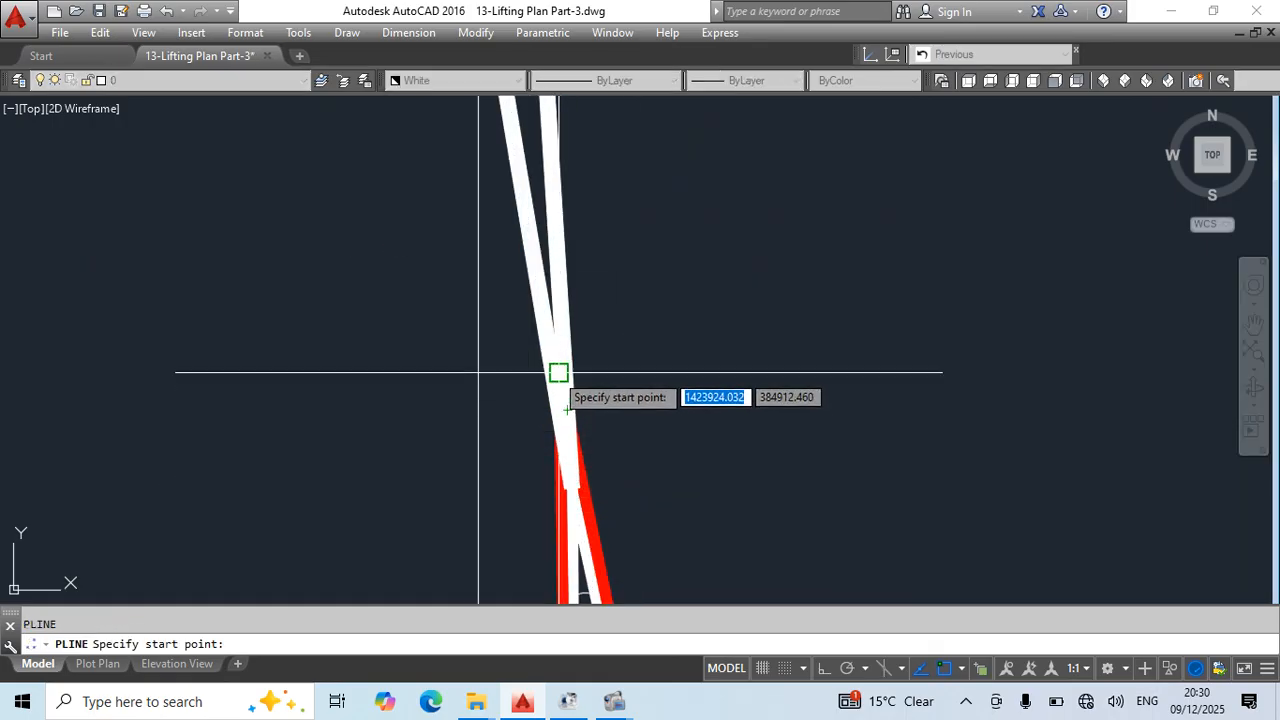
pyautogui.click(559, 372)
pyautogui.scroll(-4, 596, 275)
pyautogui.moveTo(567, 235); pyautogui.dragTo(568, 439, button='middle')
pyautogui.scroll(3, 563, 270)
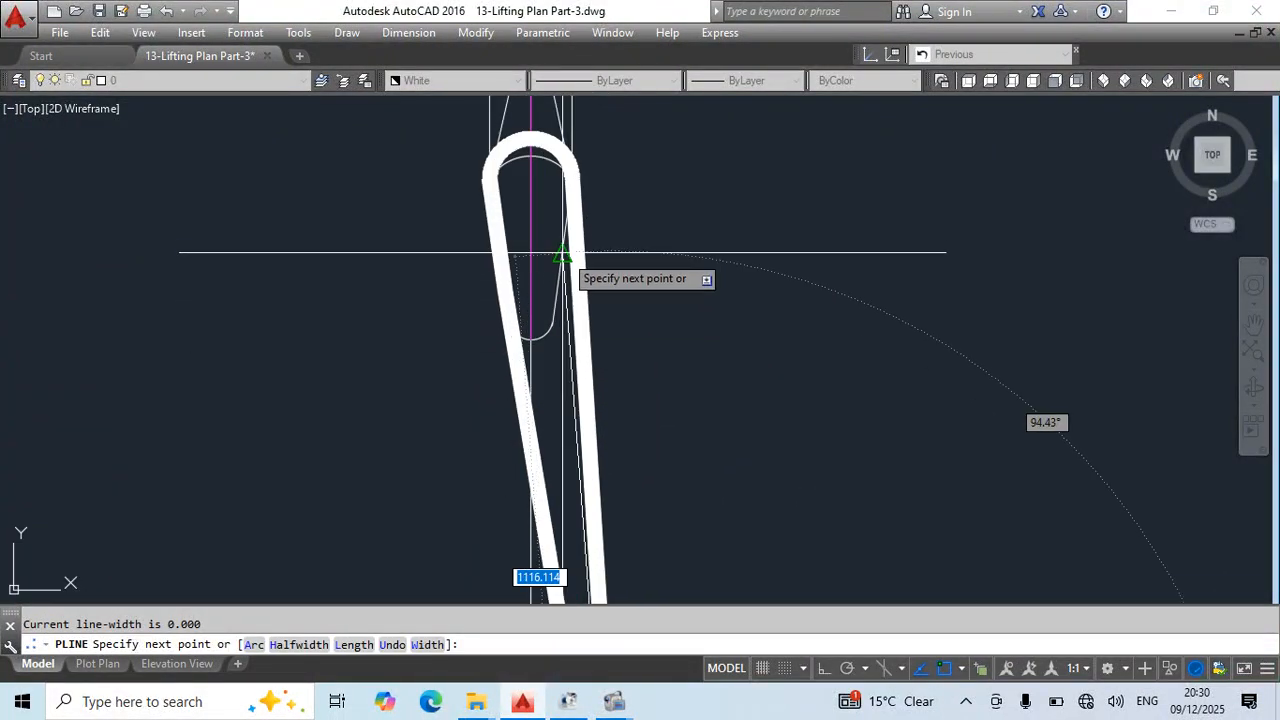
pyautogui.click(564, 230)
pyautogui.click(499, 230)
pyautogui.press('Escape')
pyautogui.moveTo(630, 342); pyautogui.dragTo(636, 284, button='middle')
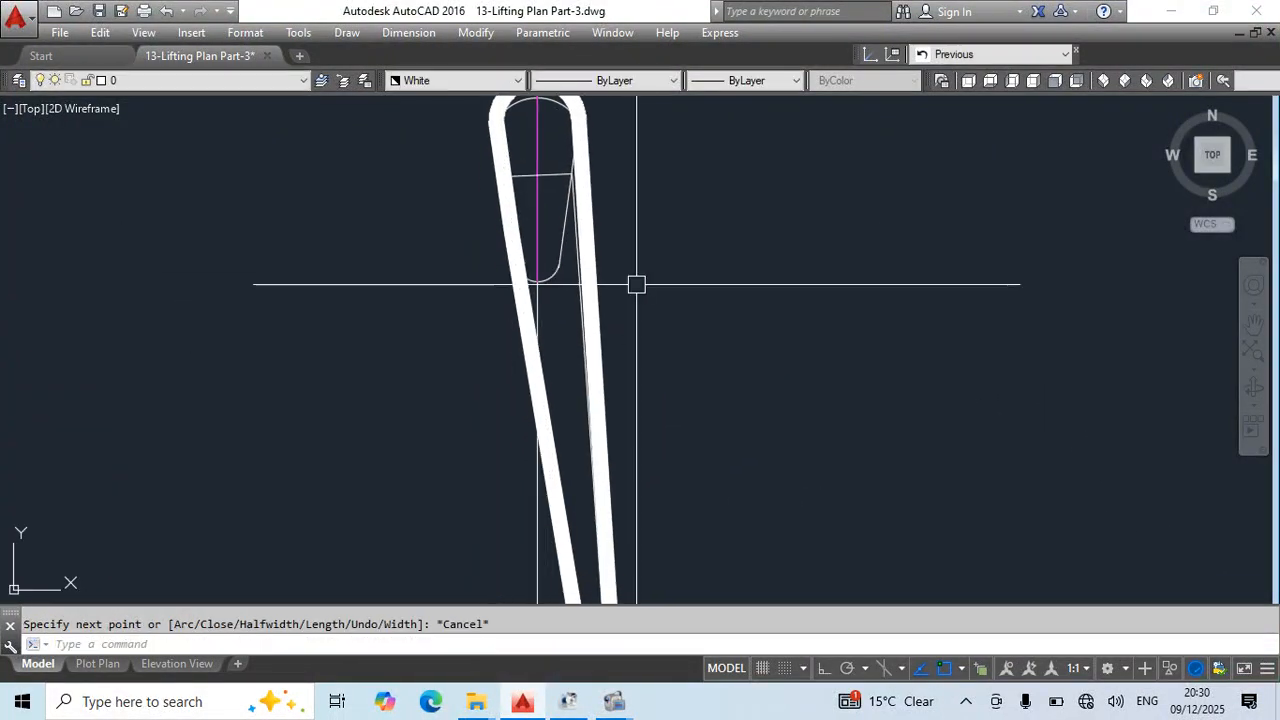
# - Match the new polyline's properties to the red lower eye above the turnbuckle
pyautogui.write('ma')
pyautogui.press('Return')
pyautogui.scroll(-4, 590, 280)
pyautogui.moveTo(611, 537); pyautogui.dragTo(548, 317, button='middle')
pyautogui.scroll(4, 536, 344)
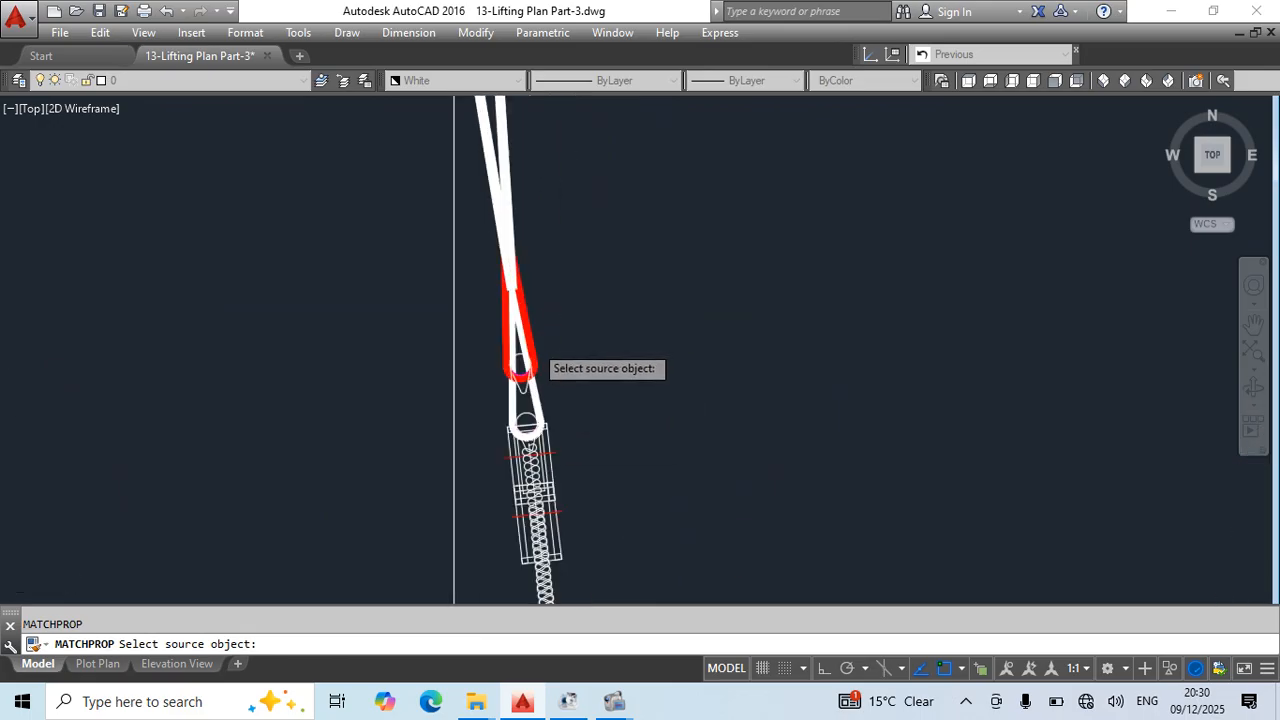
pyautogui.click(533, 319)
pyautogui.scroll(-4, 627, 199)
pyautogui.moveTo(662, 228); pyautogui.dragTo(675, 540, button='middle')
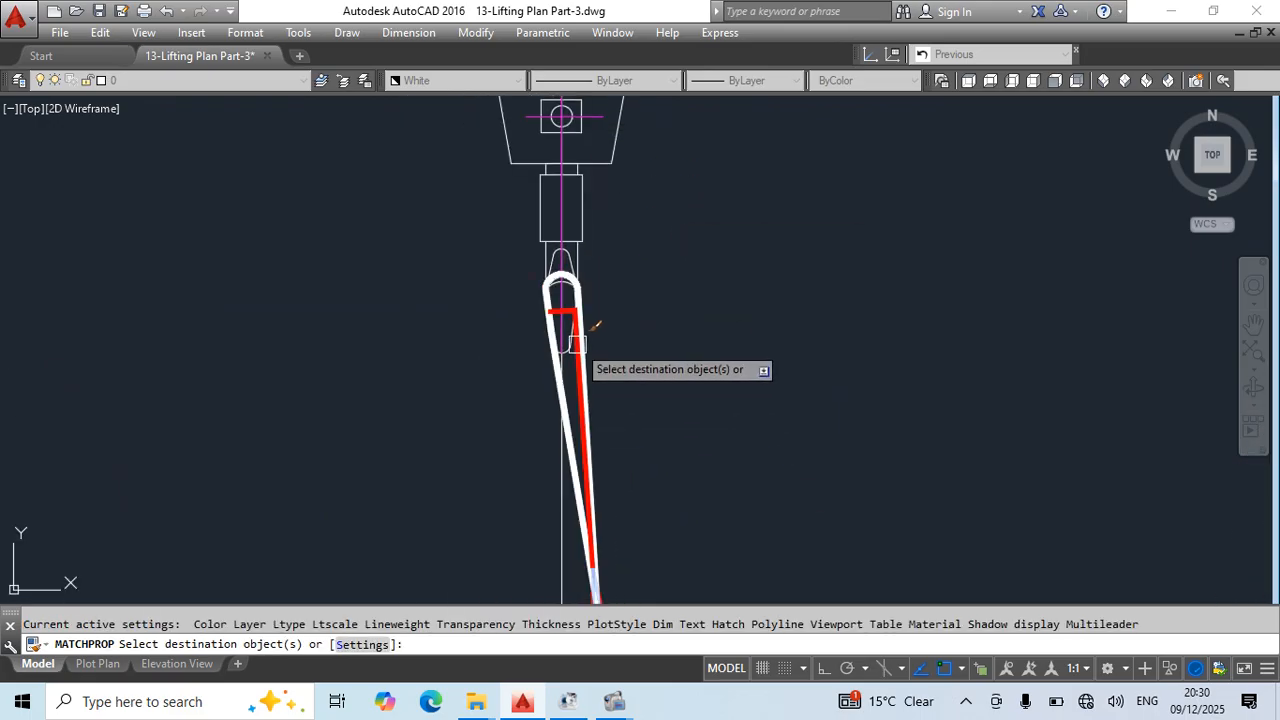
pyautogui.press('Escape')
pyautogui.scroll(-6, 664, 324)
pyautogui.scroll(5, 673, 432)
pyautogui.moveTo(782, 508)
pyautogui.mouseDown(button='middle')
pyautogui.moveTo(783, 532)
pyautogui.moveTo(692, 315)
pyautogui.moveTo(686, 217)
pyautogui.moveTo(709, 489)
pyautogui.moveTo(737, 586)
pyautogui.moveTo(743, 457)
pyautogui.moveTo(718, 310)
pyautogui.moveTo(798, 481)
pyautogui.mouseUp(button='middle')
pyautogui.press('Escape')
pyautogui.scroll(-5, 748, 392)
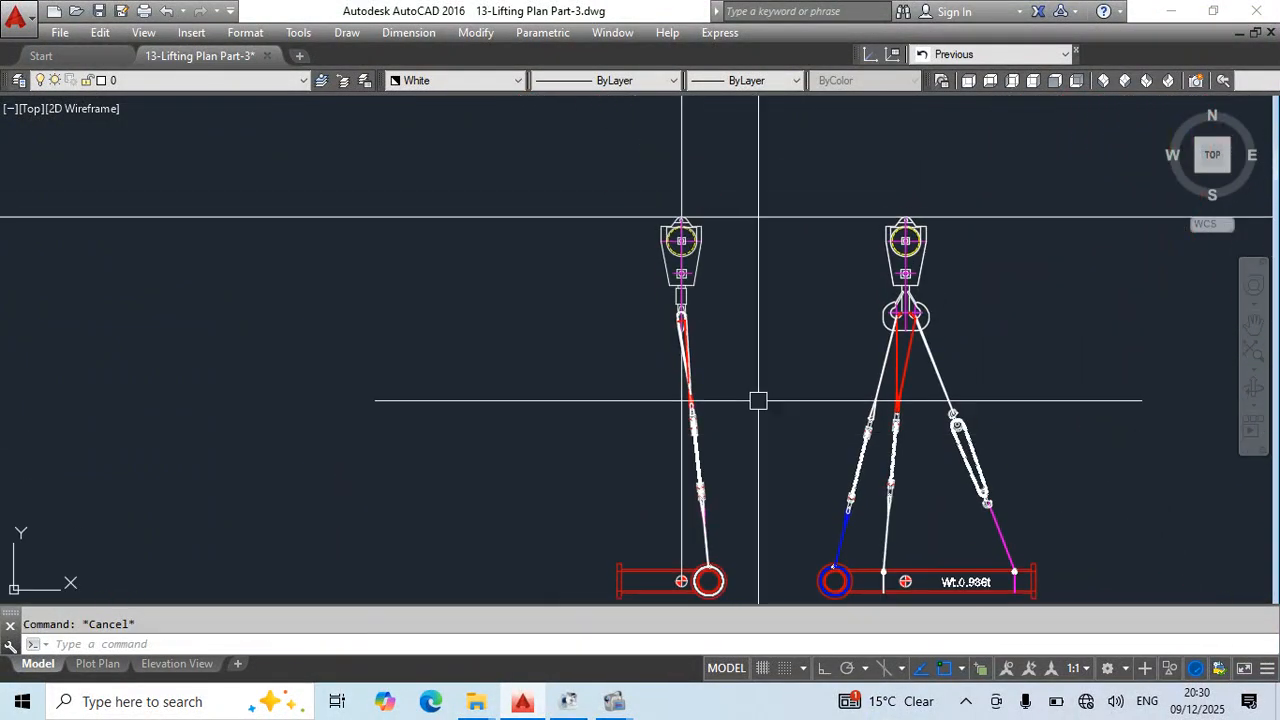
# - Erase the horizontal and vertical construction lines running through the hook blocks, and save the drawing
pyautogui.scroll(5, 707, 367)
pyautogui.scroll(-5, 760, 440)
pyautogui.press('Escape')
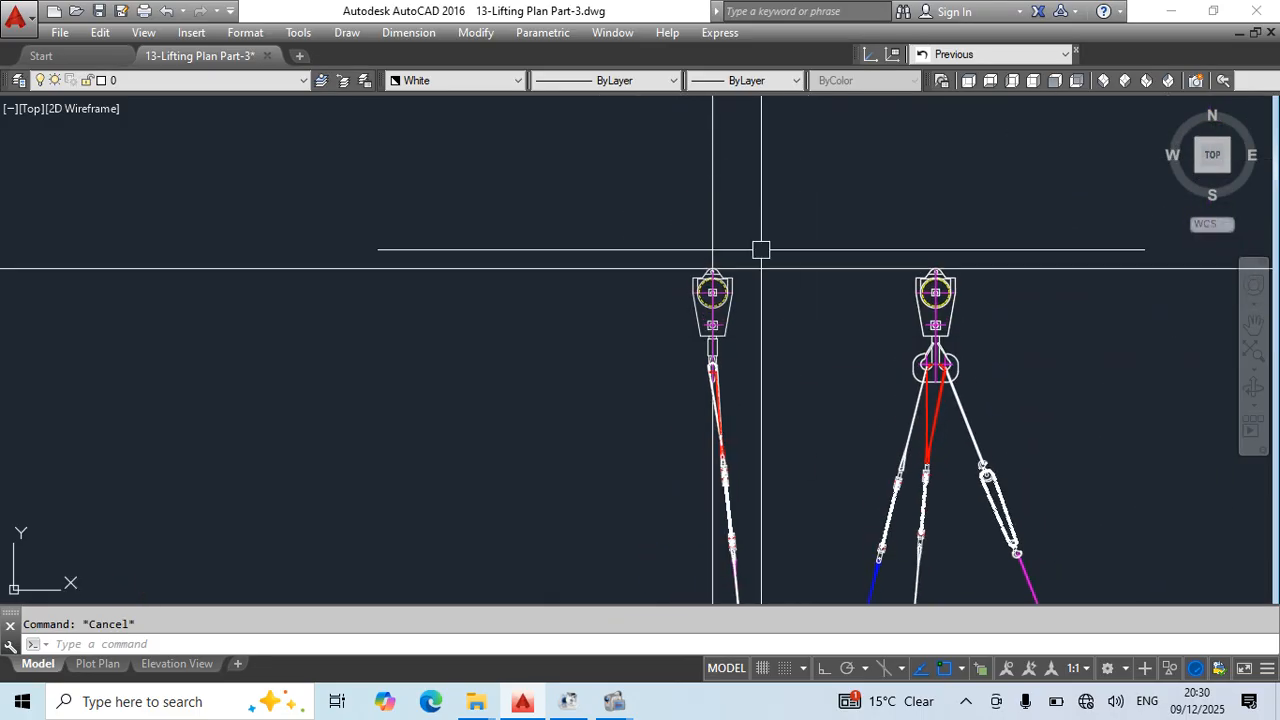
pyautogui.click(834, 226)
pyautogui.click(798, 328)
pyautogui.click(814, 208)
pyautogui.click(568, 214)
pyautogui.press('Delete')
pyautogui.press('Escape')
pyautogui.moveTo(818, 399); pyautogui.dragTo(778, 259, button='middle')
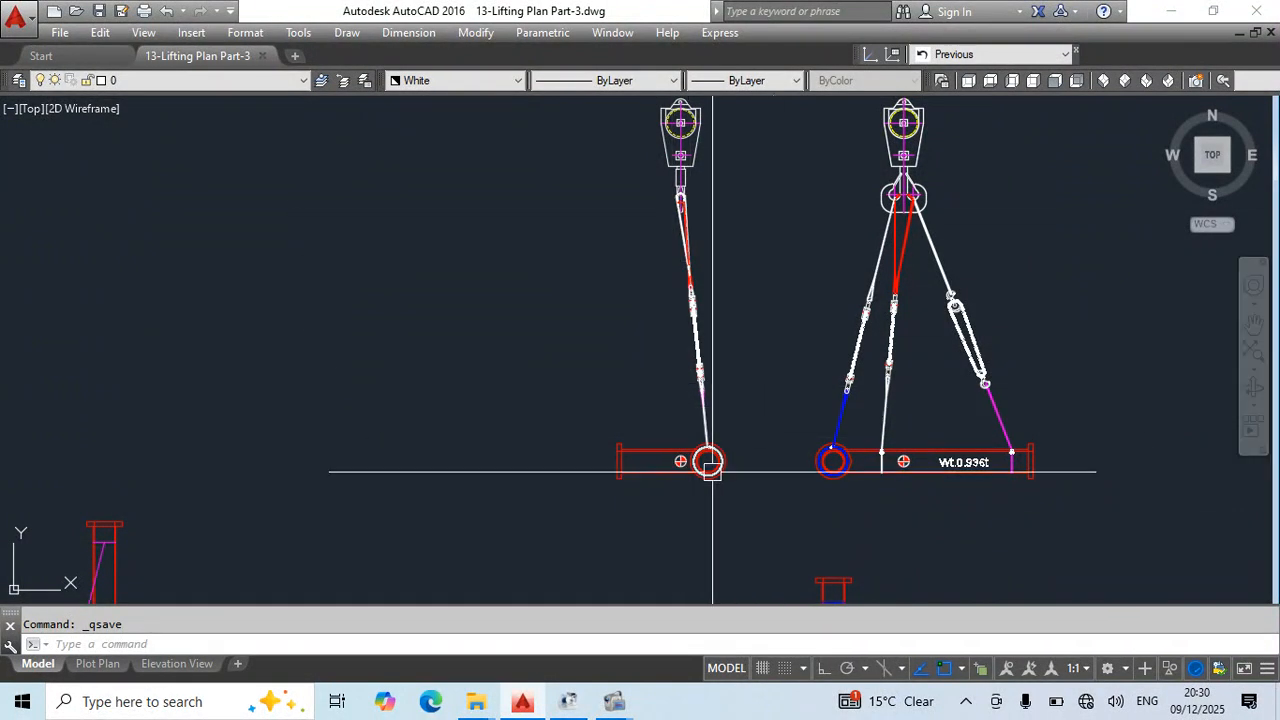
pyautogui.moveTo(711, 471); pyautogui.dragTo(789, 421, button='middle')
pyautogui.scroll(5, 756, 422)
pyautogui.write('l')
pyautogui.press('space')
pyautogui.click(778, 418)
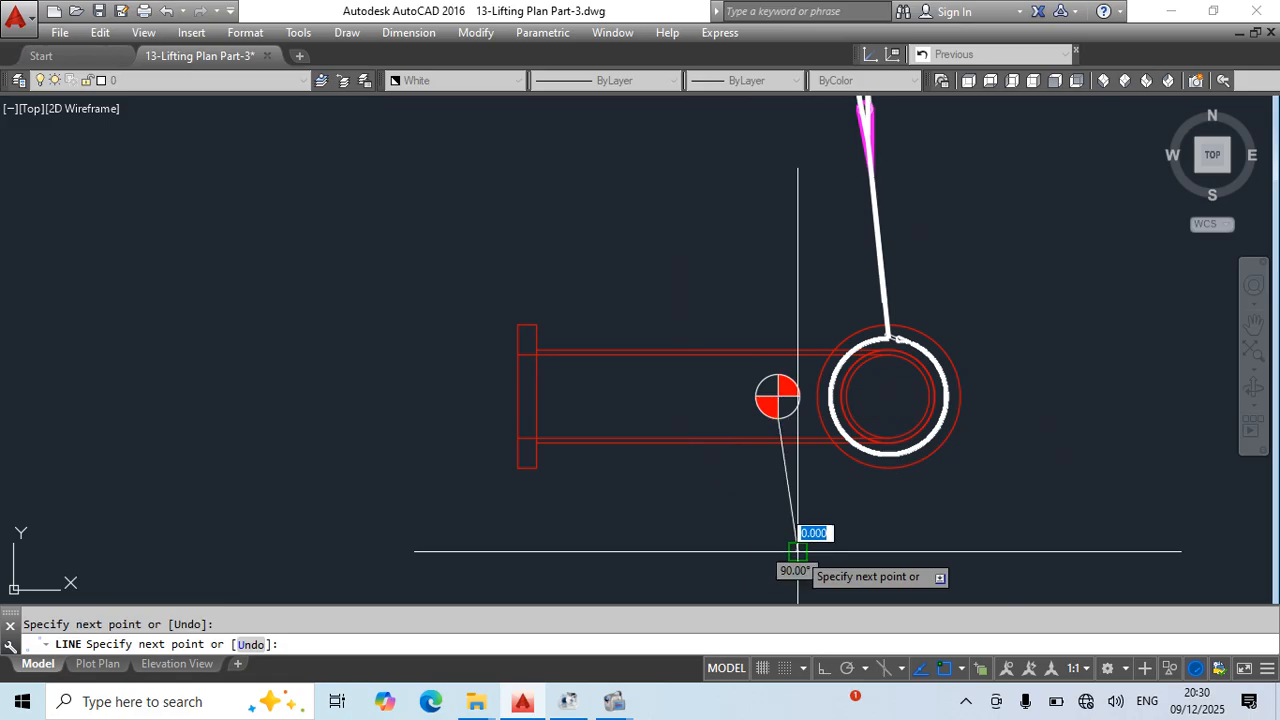
pyautogui.press('Escape')
pyautogui.hotkey('ctrl', 'z')
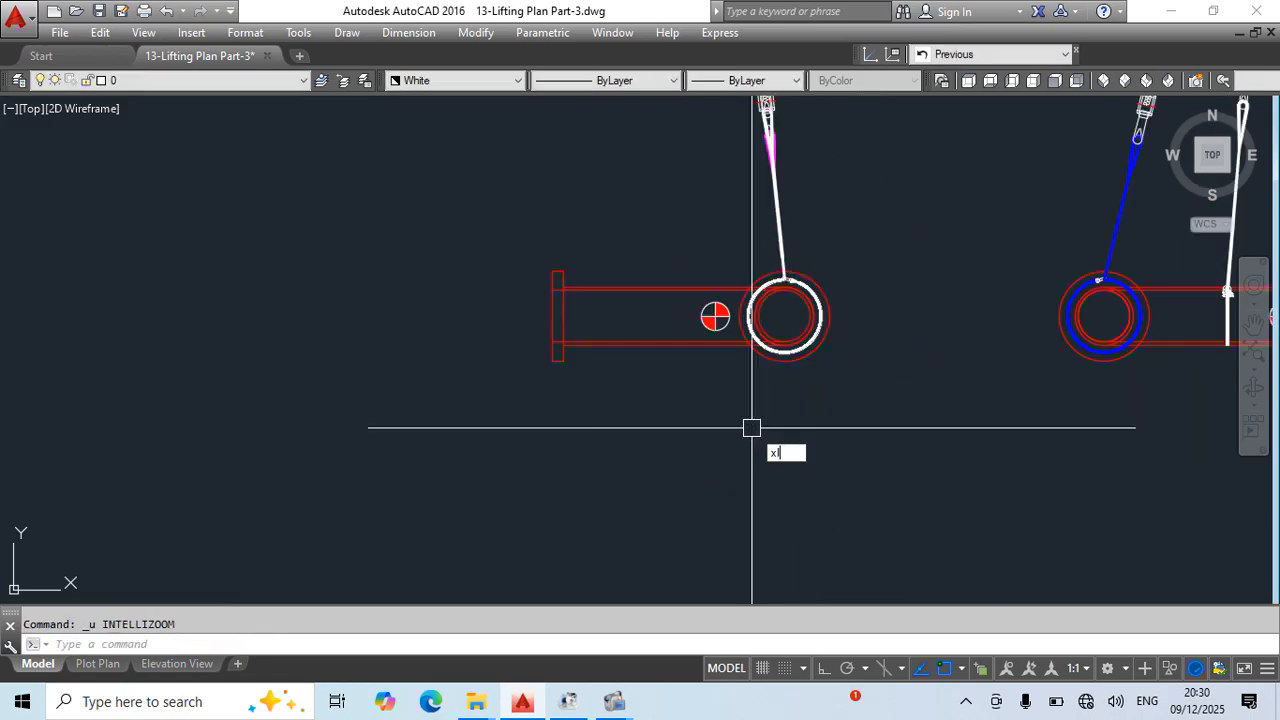
# - Draw a vertical construction line through the side elevation's centre-of-gravity symbol with ortho on, and save the drawing
pyautogui.write('xl')
pyautogui.press('space')
pyautogui.scroll(4, 729, 336)
pyautogui.click(694, 322)
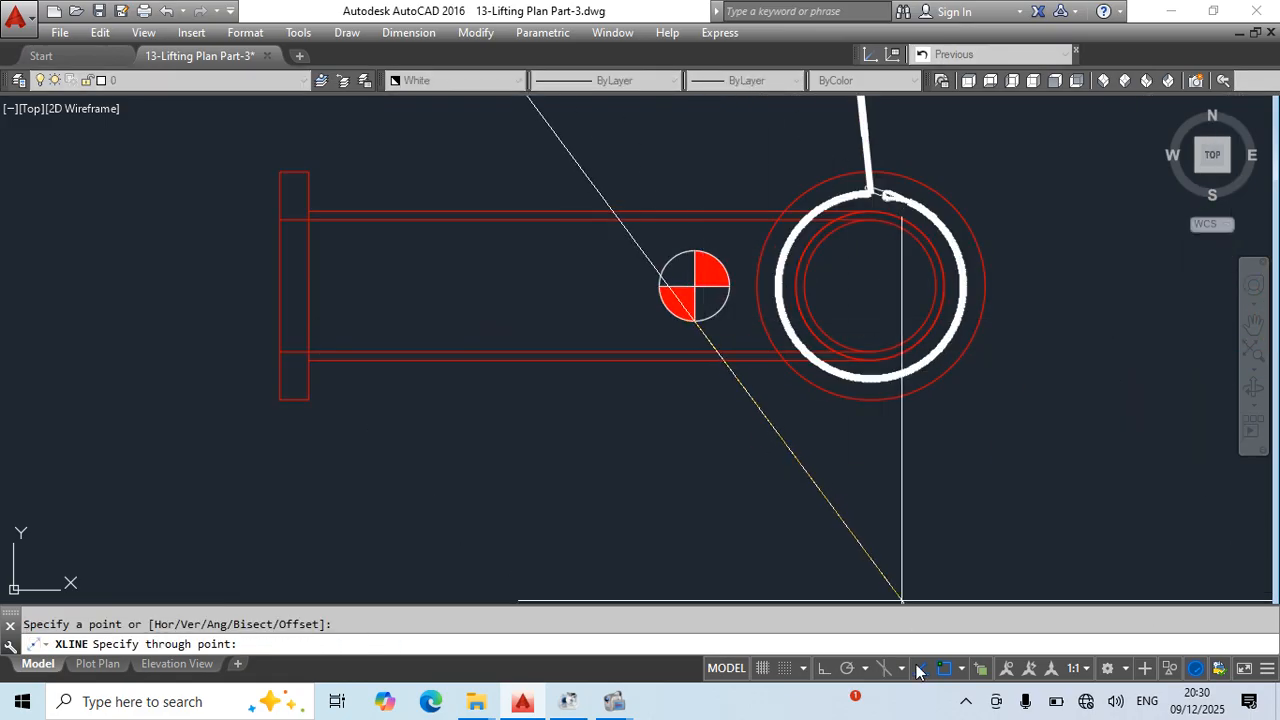
pyautogui.click(825, 672)
pyautogui.click(688, 490)
pyautogui.press('Escape')
pyautogui.scroll(-6, 836, 332)
pyautogui.moveTo(915, 380); pyautogui.dragTo(761, 446, button='middle')
pyautogui.hotkey('ctrl', 's')
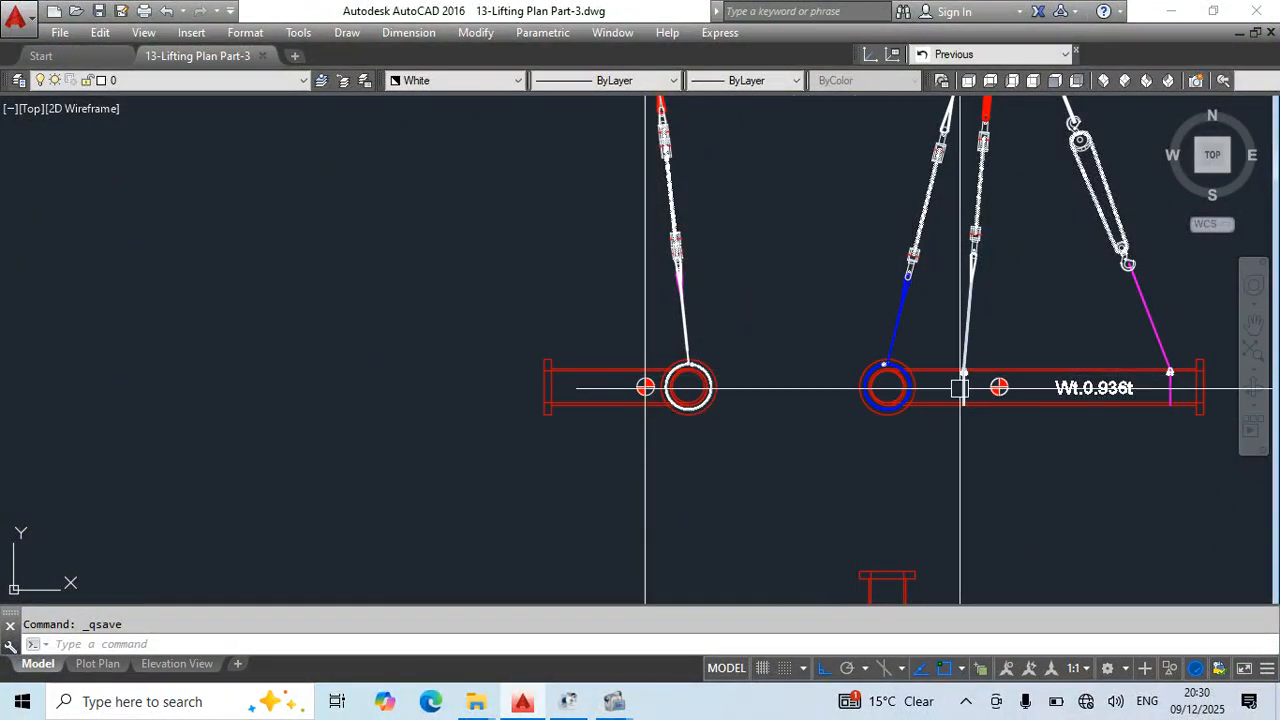
# - Mirror the front elevation's chain block leg with its magenta sling, shackle and white sling about a vertical line, keeping the originals
pyautogui.moveTo(960, 388); pyautogui.dragTo(707, 378, button='middle')
pyautogui.scroll(3, 915, 327)
pyautogui.click(931, 320)
pyautogui.click(862, 354)
pyautogui.click(857, 357)
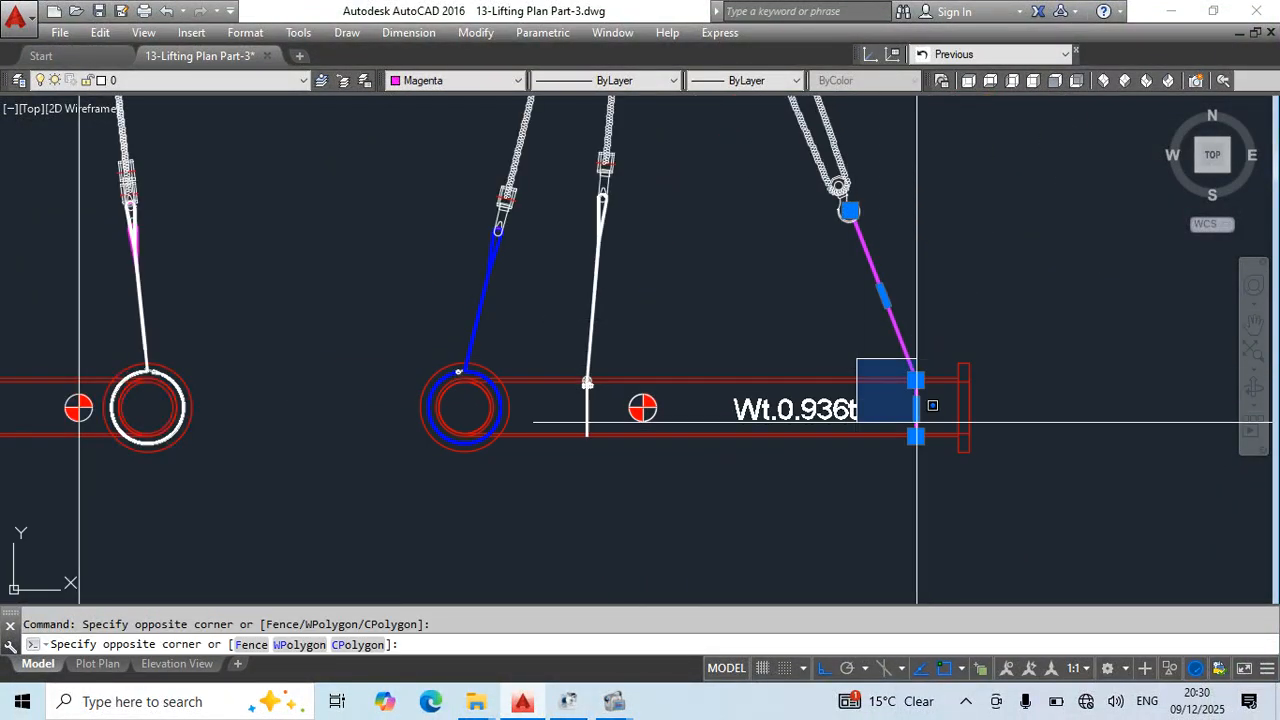
pyautogui.click(937, 472)
pyautogui.moveTo(866, 337); pyautogui.dragTo(876, 492, button='middle')
pyautogui.click(846, 300)
pyautogui.moveTo(885, 200); pyautogui.dragTo(865, 371, button='middle')
pyautogui.click(837, 229)
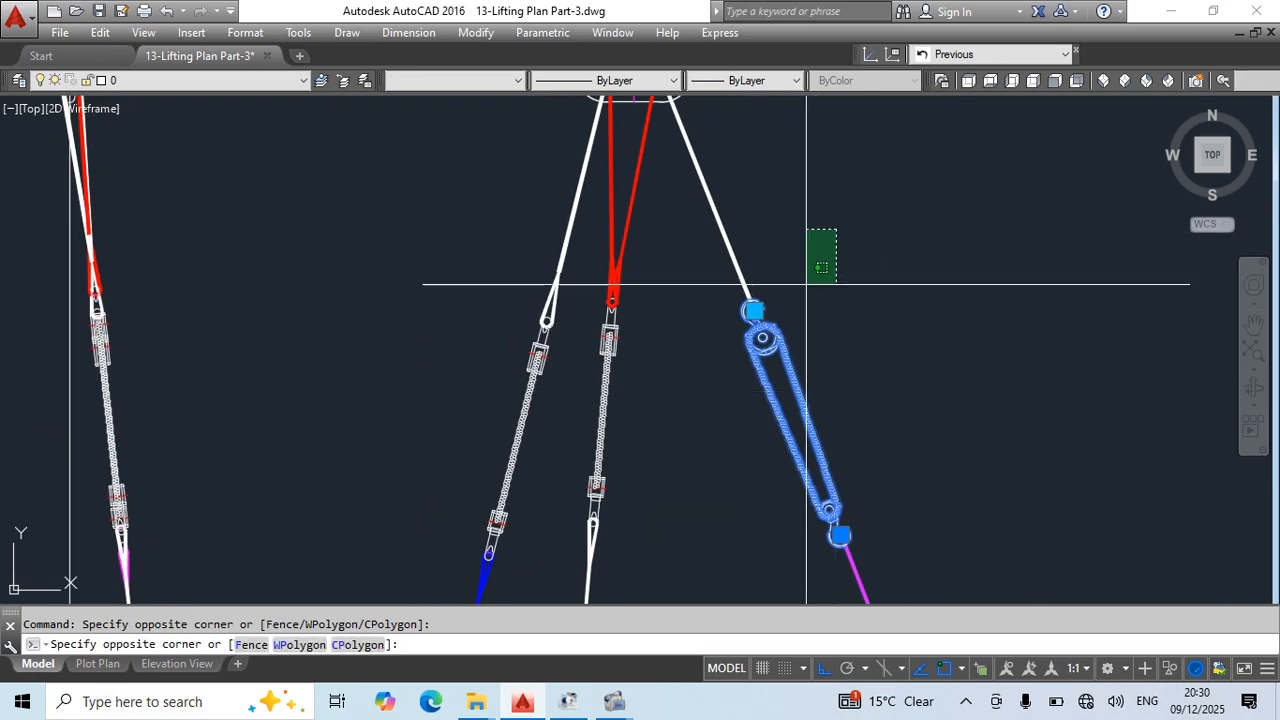
pyautogui.click(720, 290)
pyautogui.scroll(-5, 894, 306)
pyautogui.moveTo(867, 441); pyautogui.dragTo(955, 340, button='middle')
pyautogui.write('mi')
pyautogui.press('Return')
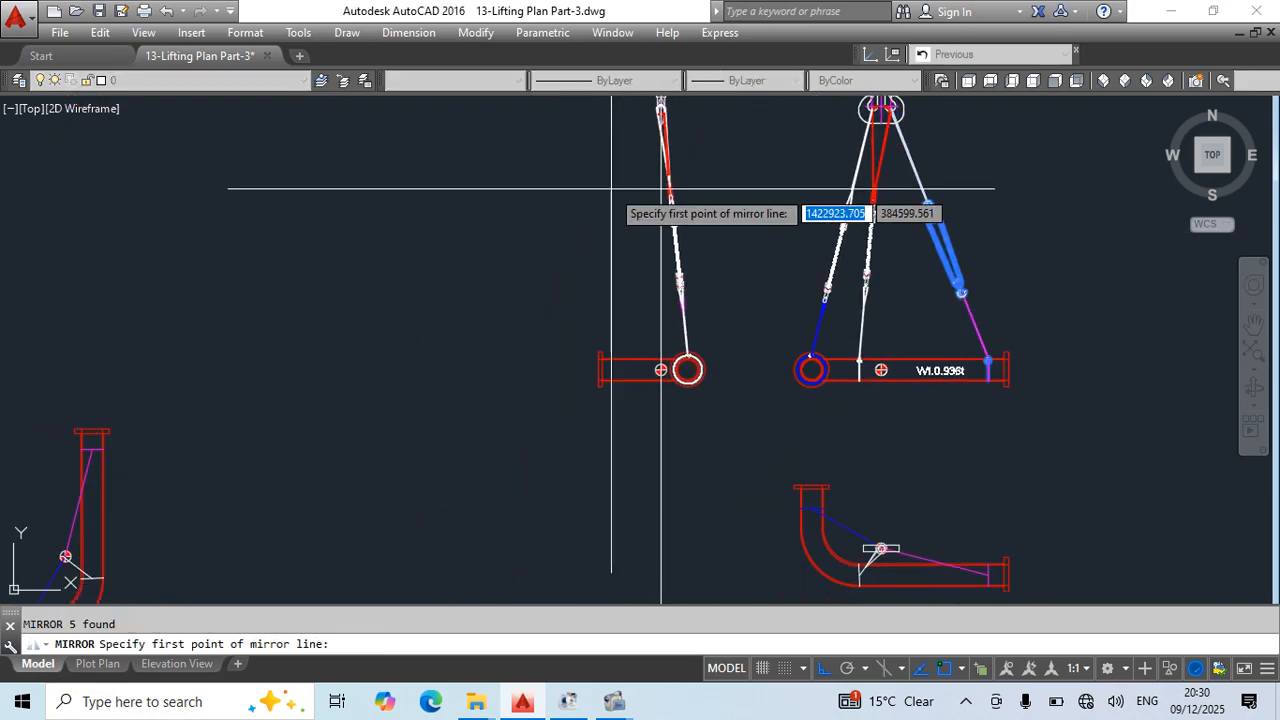
pyautogui.click(610, 189)
pyautogui.click(638, 478)
pyautogui.press('Return')
pyautogui.click(429, 160)
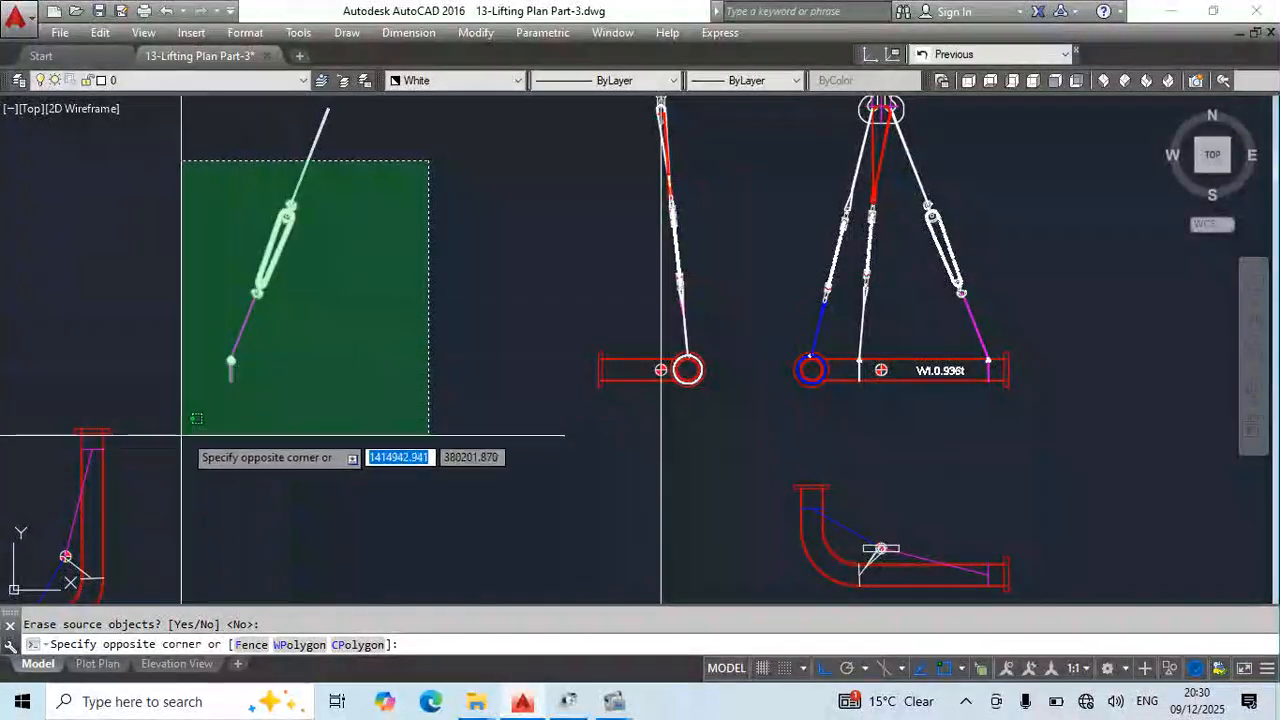
pyautogui.click(184, 437)
pyautogui.write('m')
pyautogui.press('Return')
pyautogui.click(229, 373)
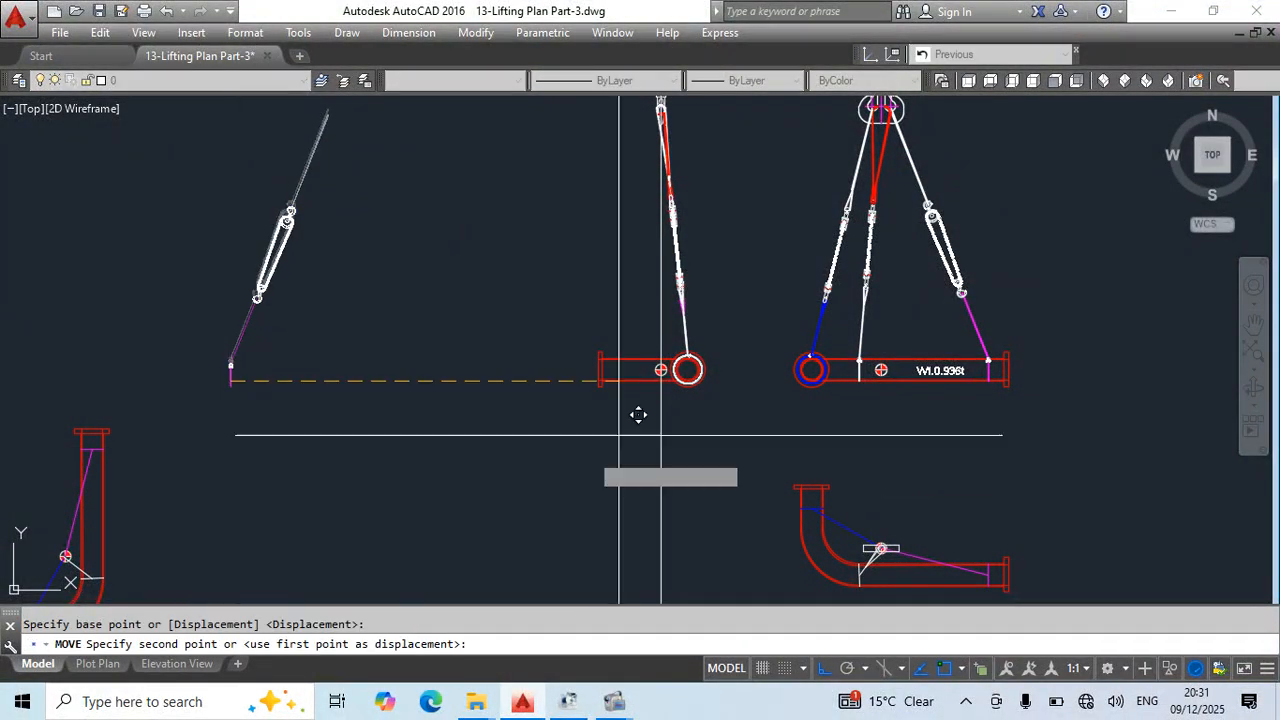
pyautogui.scroll(6, 640, 400)
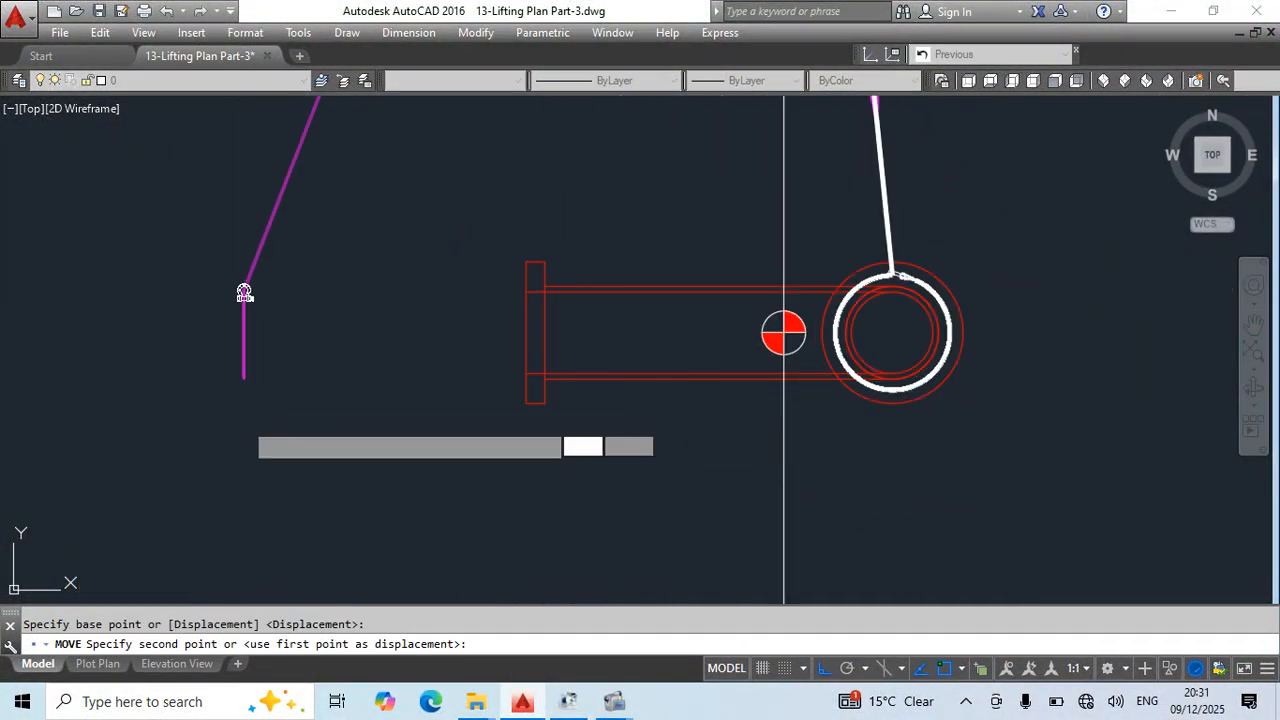
pyautogui.click(243, 422)
pyautogui.press('Escape')
# - Offset the vertical construction line through the centre of gravity by 1000 towards the side elevation's pipe flange
pyautogui.moveTo(545, 473); pyautogui.dragTo(551, 417, button='middle')
pyautogui.write('o')
pyautogui.press('Return')
pyautogui.write('1000')
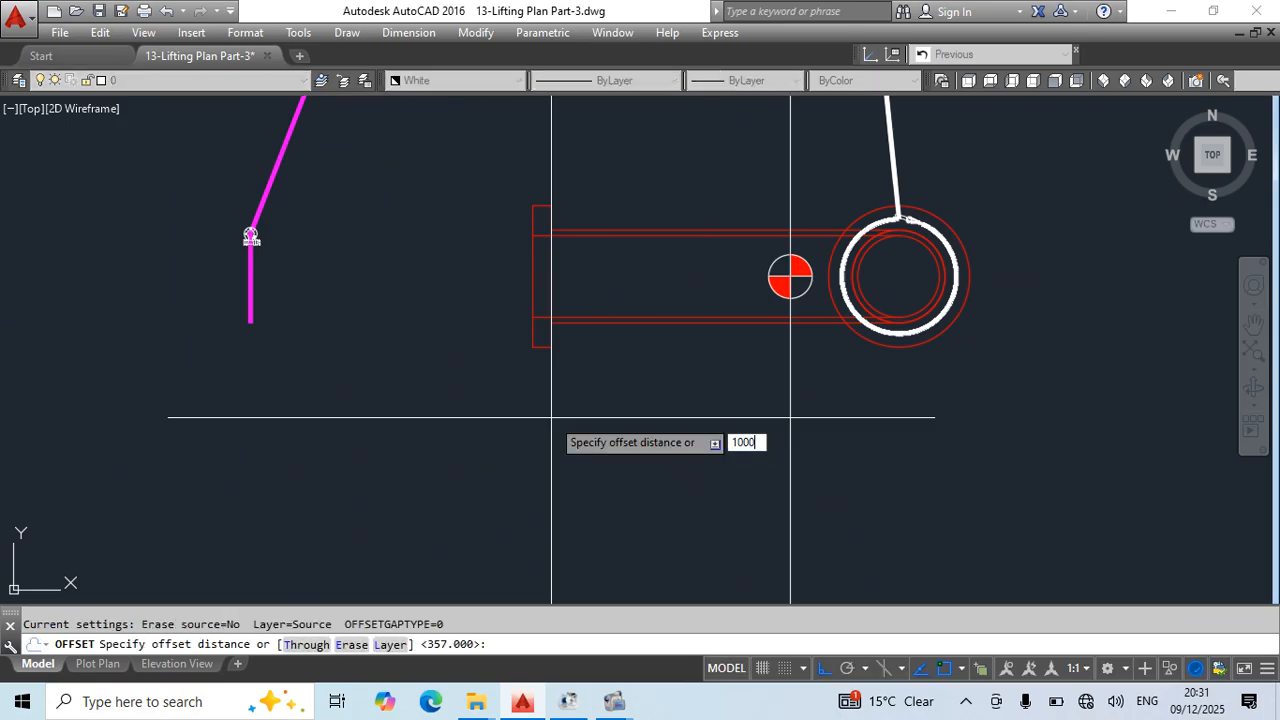
pyautogui.press('Return')
pyautogui.click(791, 408)
pyautogui.click(695, 434)
pyautogui.press('Escape')
# - Move the mirrored chain block leg from its magenta sling's lower end to where the offset line crosses the pipe's bottom edge
pyautogui.scroll(-4, 652, 380)
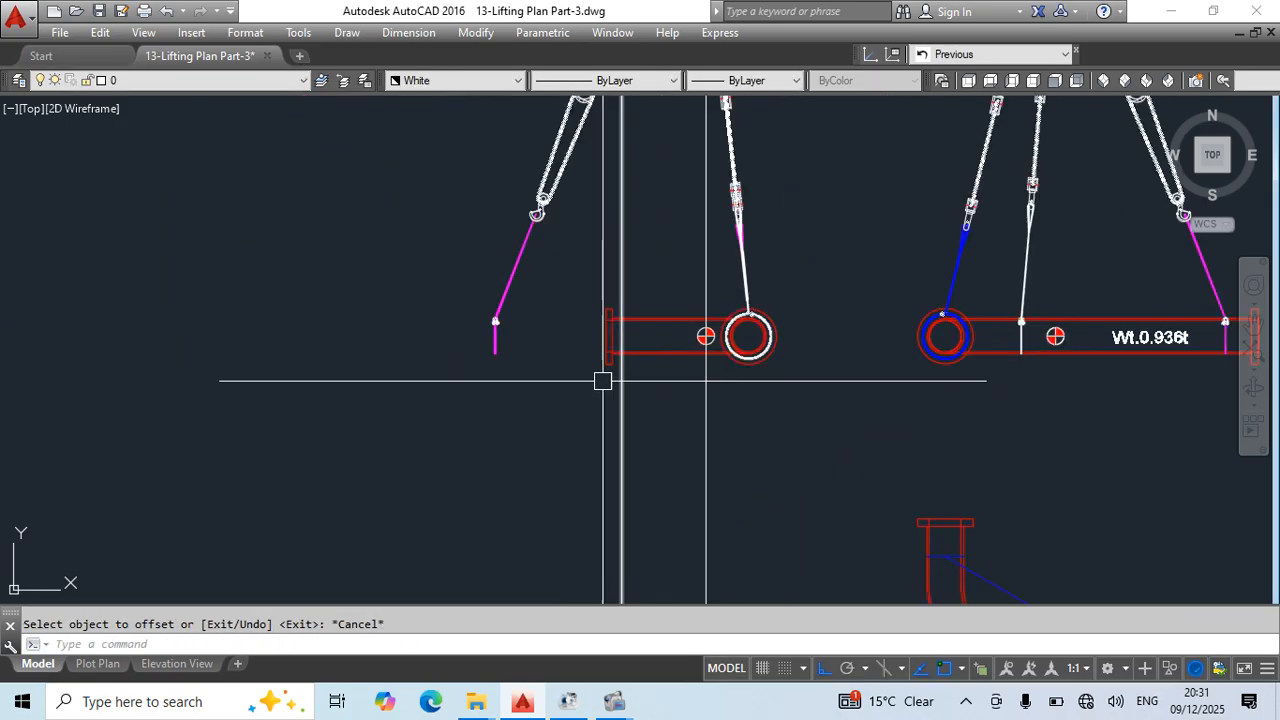
pyautogui.moveTo(603, 380); pyautogui.dragTo(612, 427, button='middle')
pyautogui.click(604, 243)
pyautogui.click(518, 343)
pyautogui.moveTo(620, 118); pyautogui.dragTo(590, 290, button='middle')
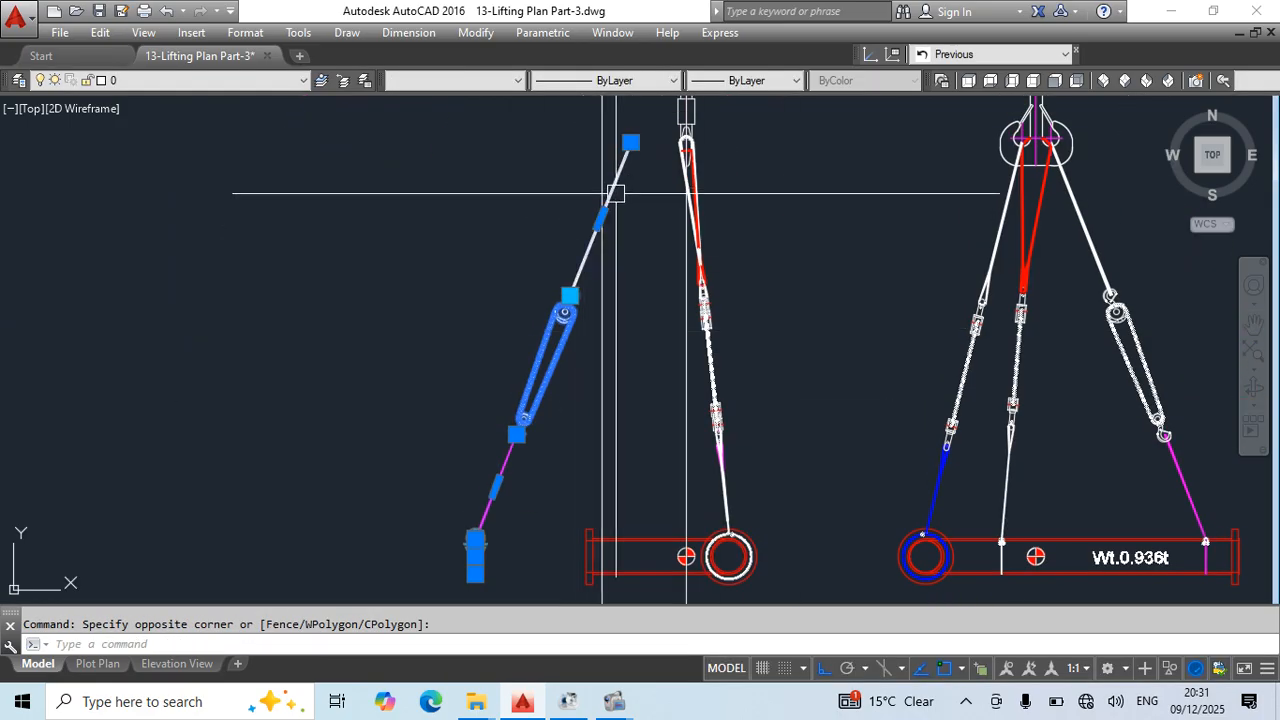
pyautogui.moveTo(621, 393); pyautogui.dragTo(637, 297, button='middle')
pyautogui.scroll(6, 516, 465)
pyautogui.write('m')
pyautogui.press('Return')
pyautogui.click(408, 528)
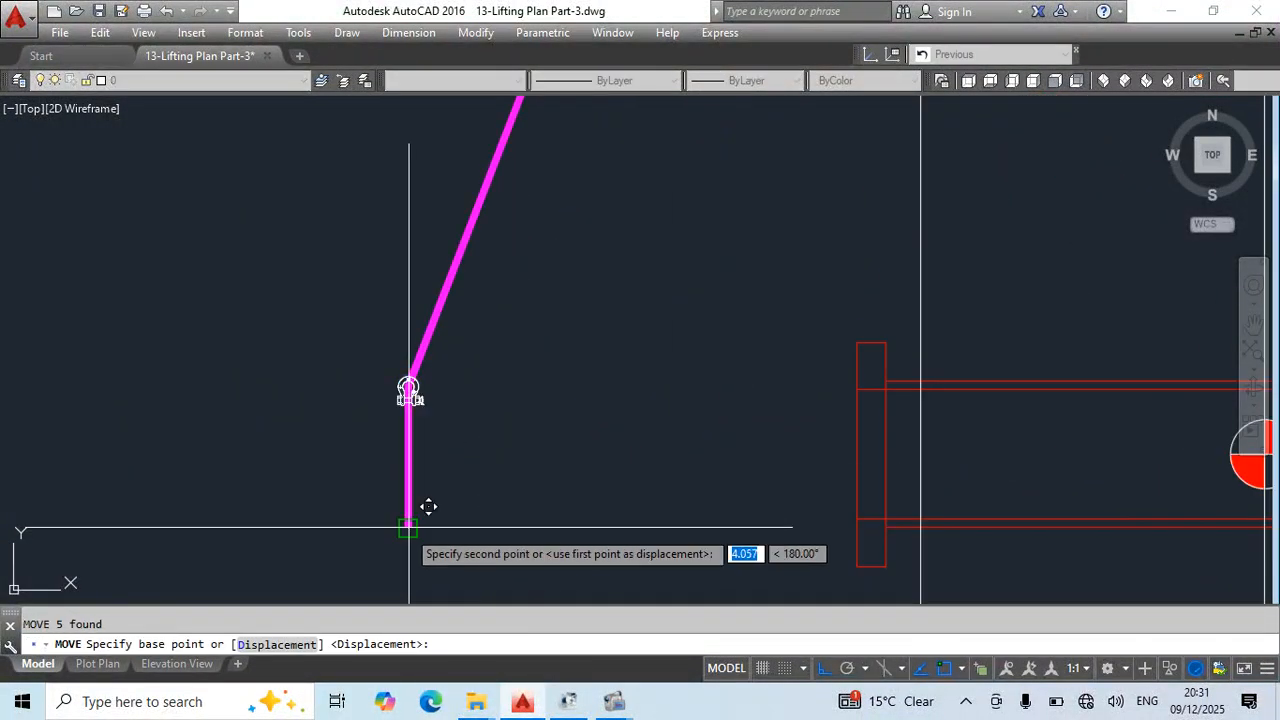
pyautogui.click(920, 527)
pyautogui.press('Escape')
pyautogui.moveTo(1004, 561); pyautogui.dragTo(875, 470, button='middle')
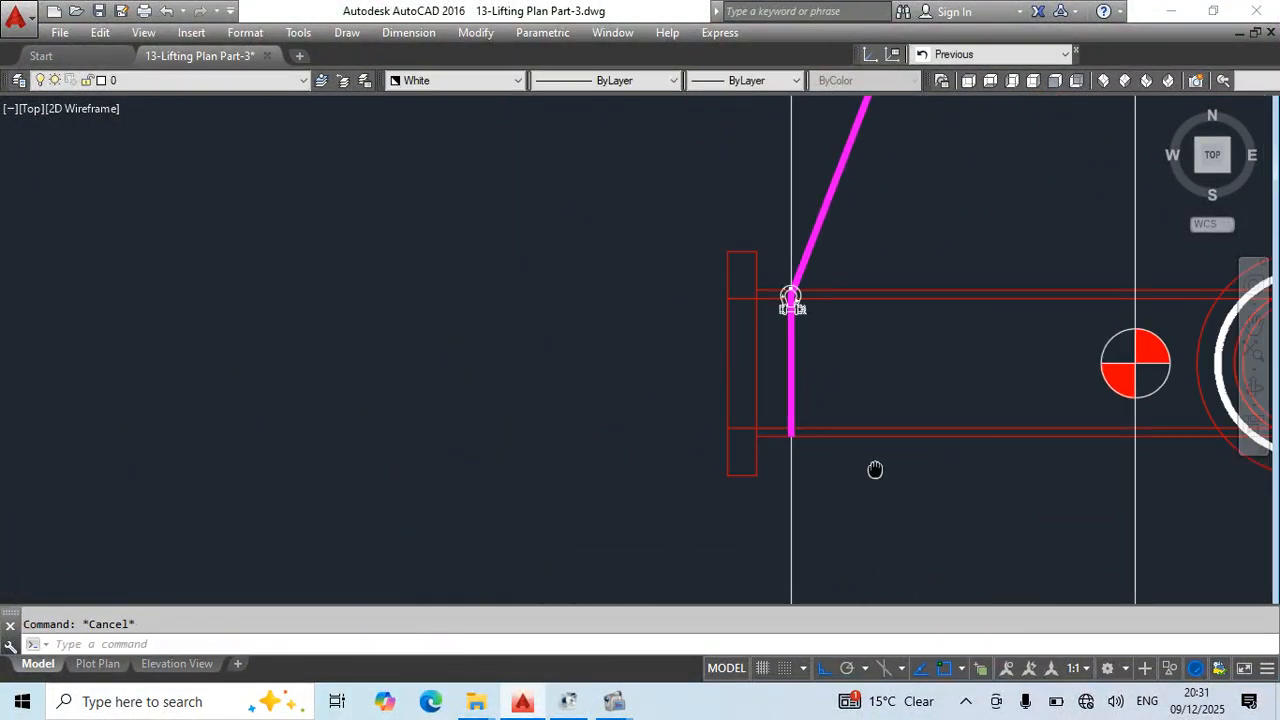
# - Erase the offset vertical construction line near the side elevation's pipe flange and save the drawing
pyautogui.click(836, 496)
pyautogui.click(748, 543)
pyautogui.write('e')
pyautogui.press('Return')
pyautogui.scroll(-5, 920, 535)
pyautogui.moveTo(936, 533)
pyautogui.mouseDown(button='middle')
pyautogui.moveTo(834, 440)
pyautogui.moveTo(692, 495)
pyautogui.mouseUp(button='middle')
pyautogui.press('Escape')
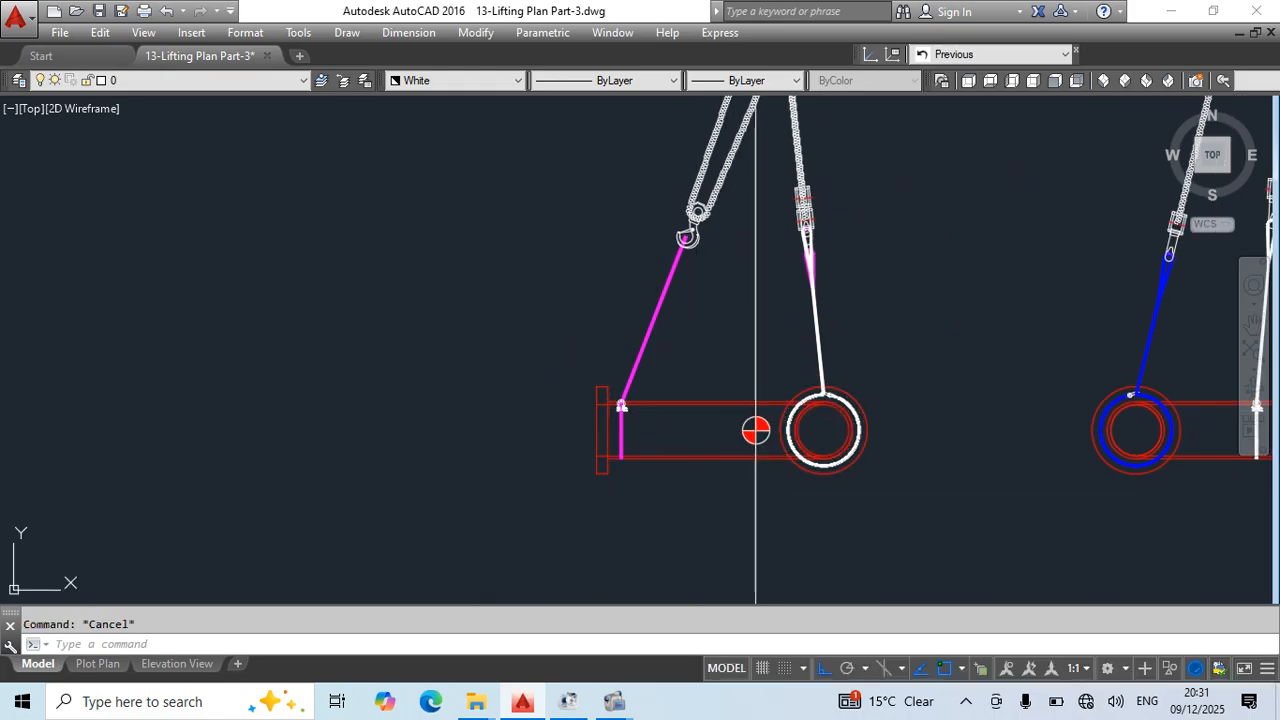
pyautogui.hotkey('ctrl', 's')
# - Change the side elevation's magenta sling below the chain block to Blue and save the drawing
pyautogui.scroll(-5, 903, 374)
pyautogui.scroll(5, 760, 280)
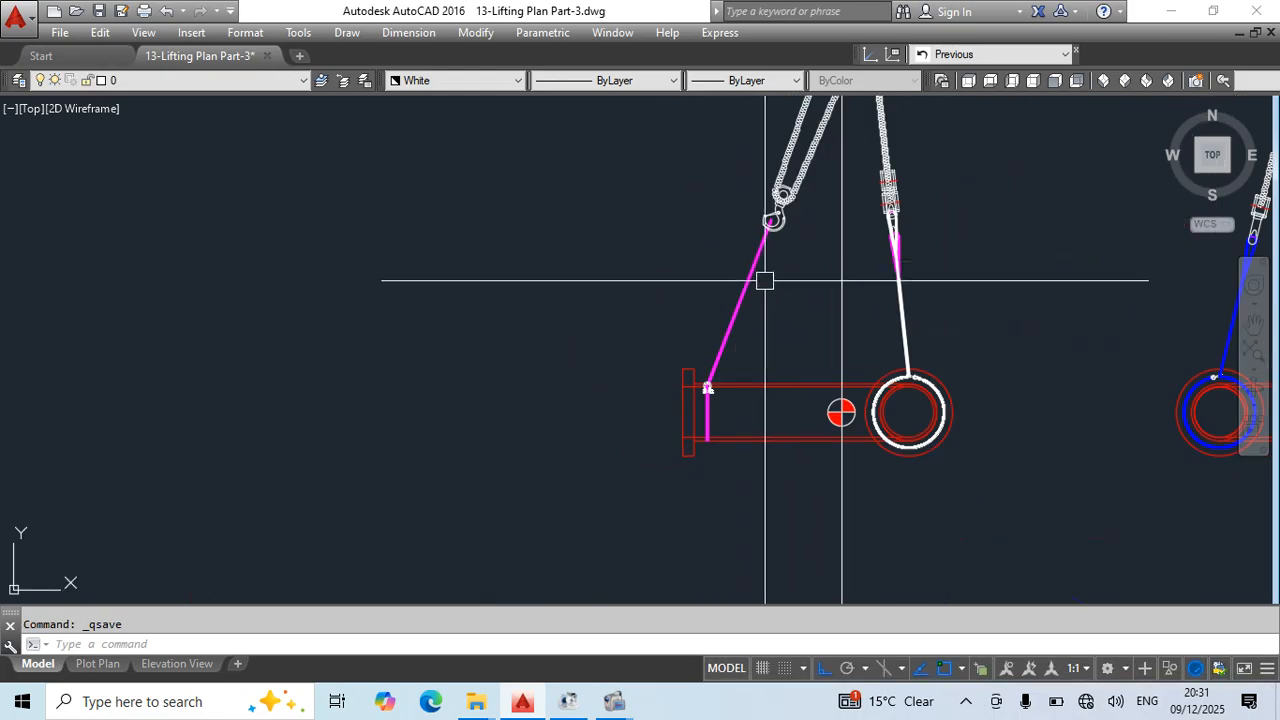
pyautogui.click(776, 259)
pyautogui.click(714, 290)
pyautogui.scroll(3, 780, 340)
pyautogui.click(470, 80)
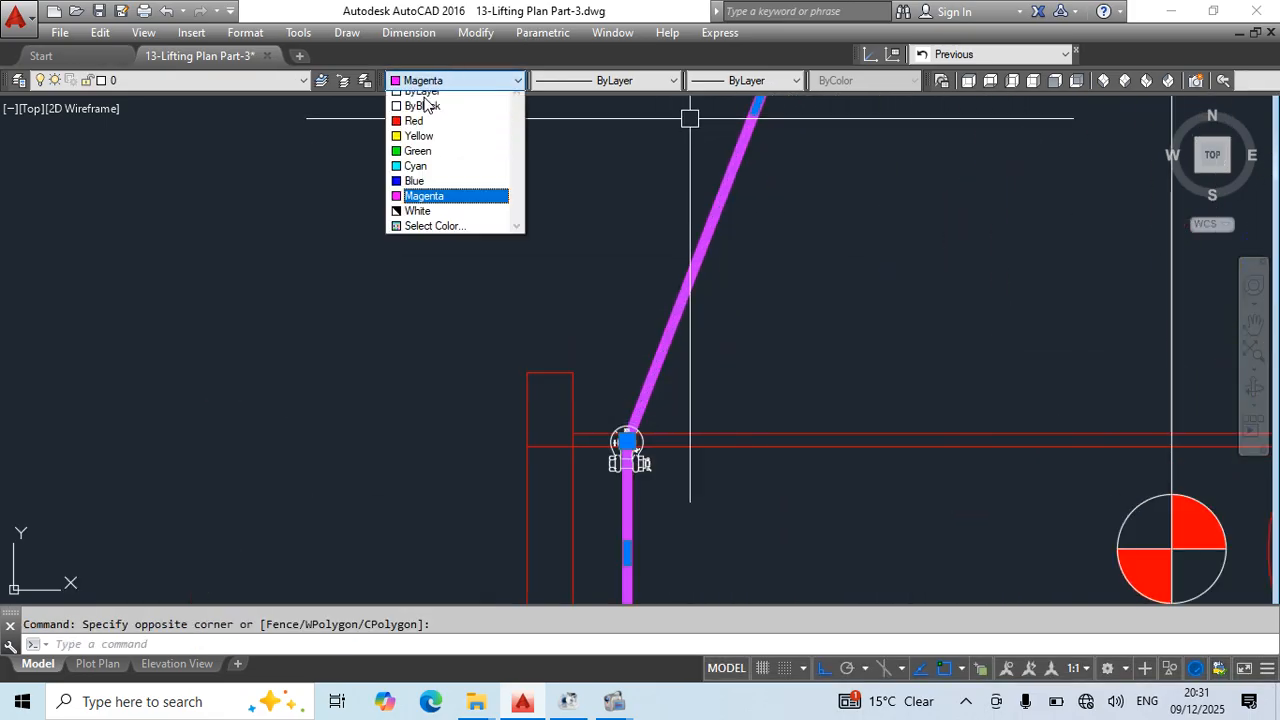
pyautogui.click(420, 190)
pyautogui.press('Escape')
pyautogui.scroll(-3, 753, 214)
pyautogui.moveTo(753, 214); pyautogui.dragTo(699, 440, button='middle')
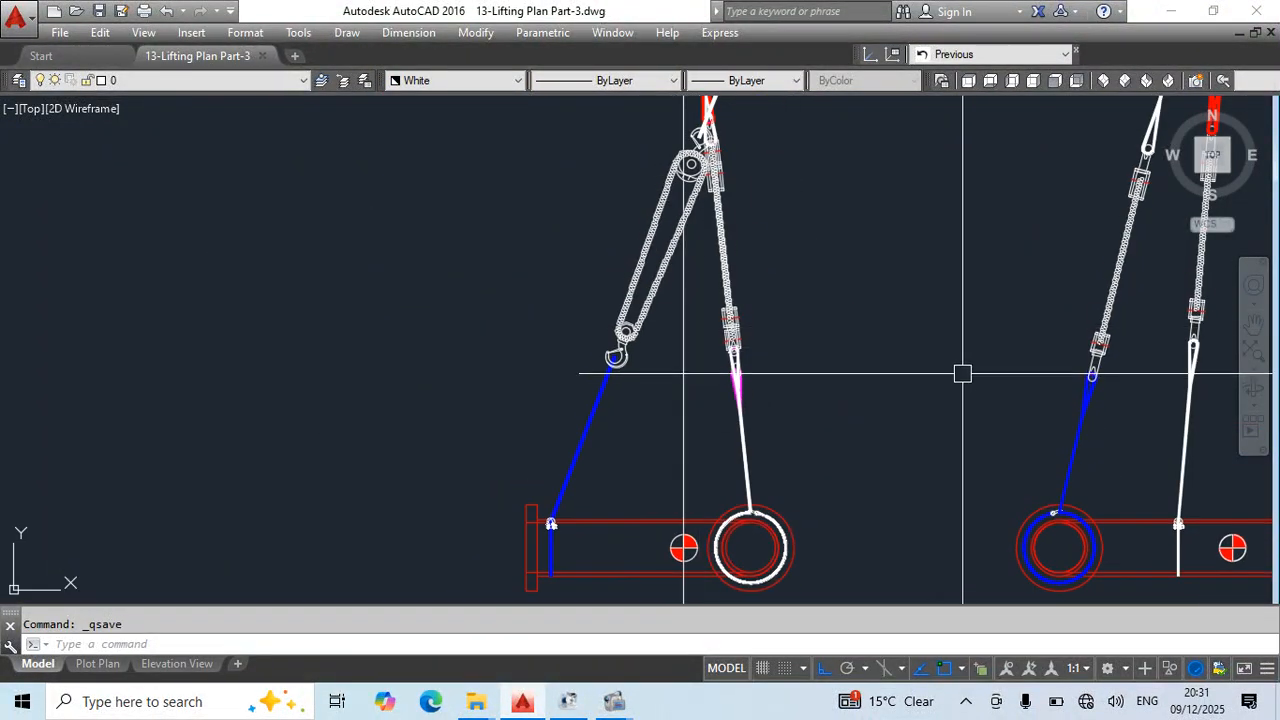
# - Close the drawing and switch to File Explorer, opening the 13-Lifting Plan for Pipe Spools folder inside 1-Crane Lifting Plan
pyautogui.press('Return')
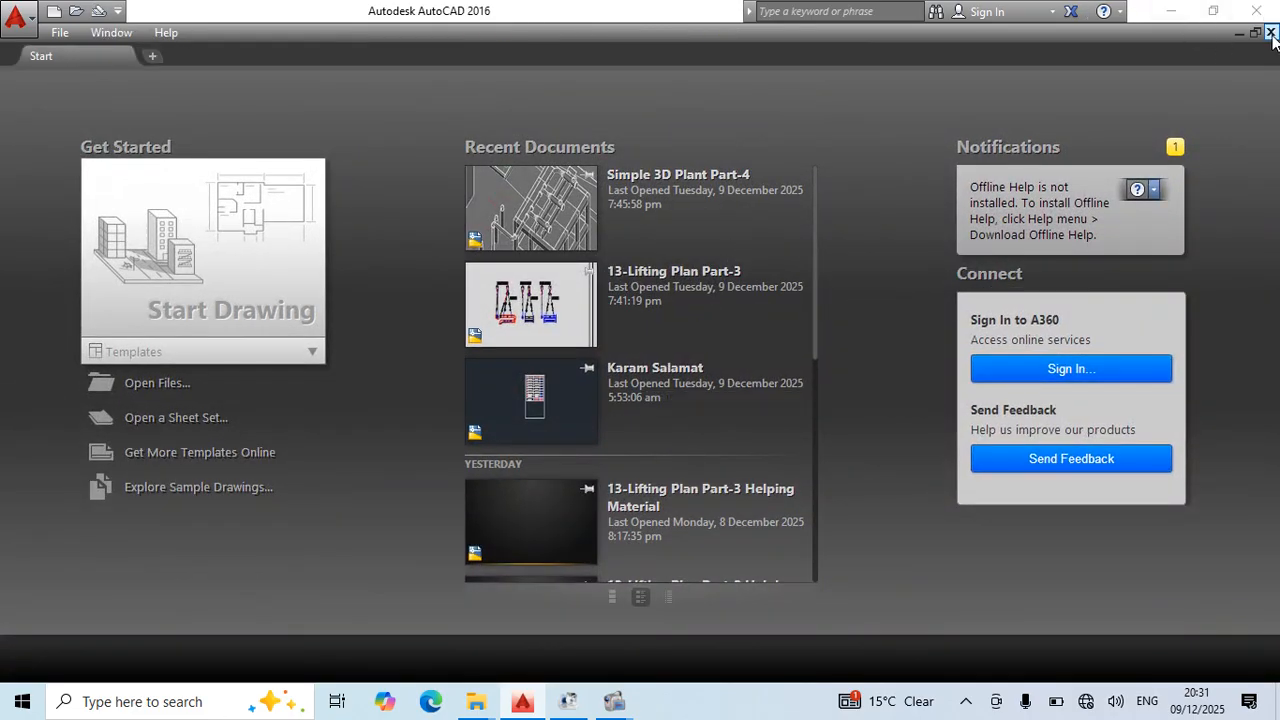
pyautogui.click(1170, 10)
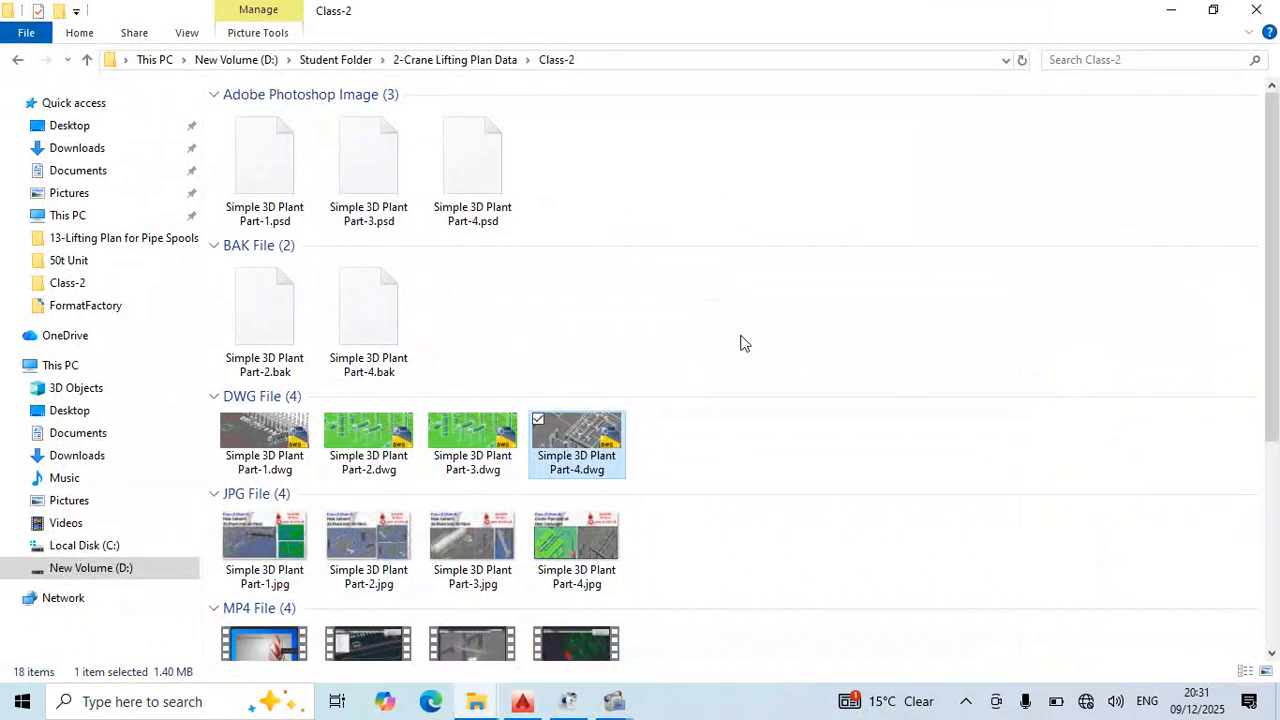
pyautogui.click(18, 61)
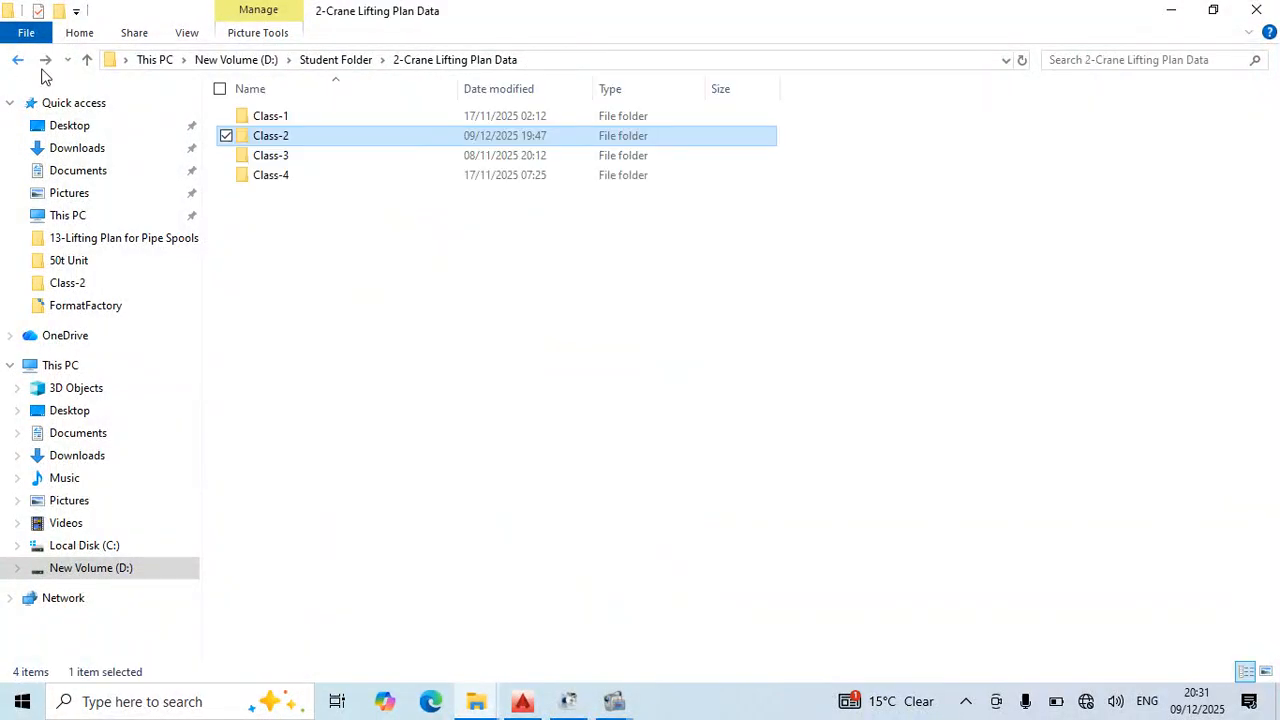
pyautogui.doubleClick(305, 117)
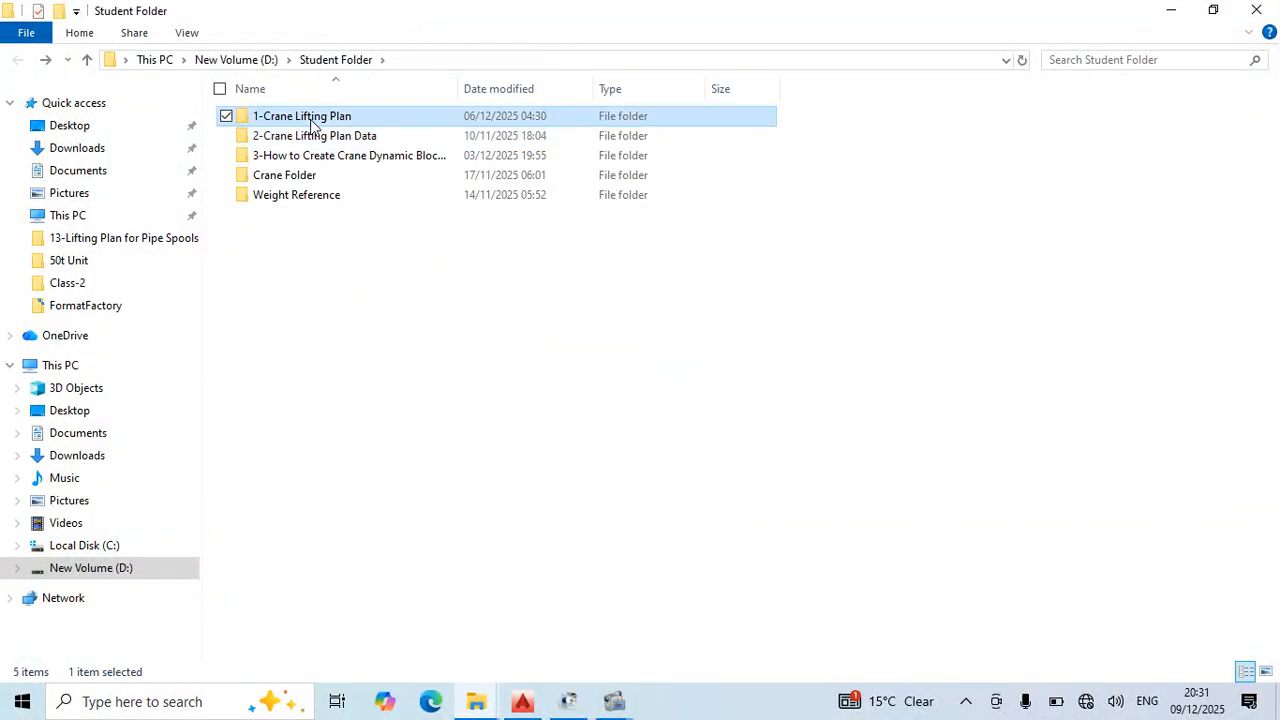
pyautogui.click(358, 358)
pyautogui.doubleClick(358, 356)
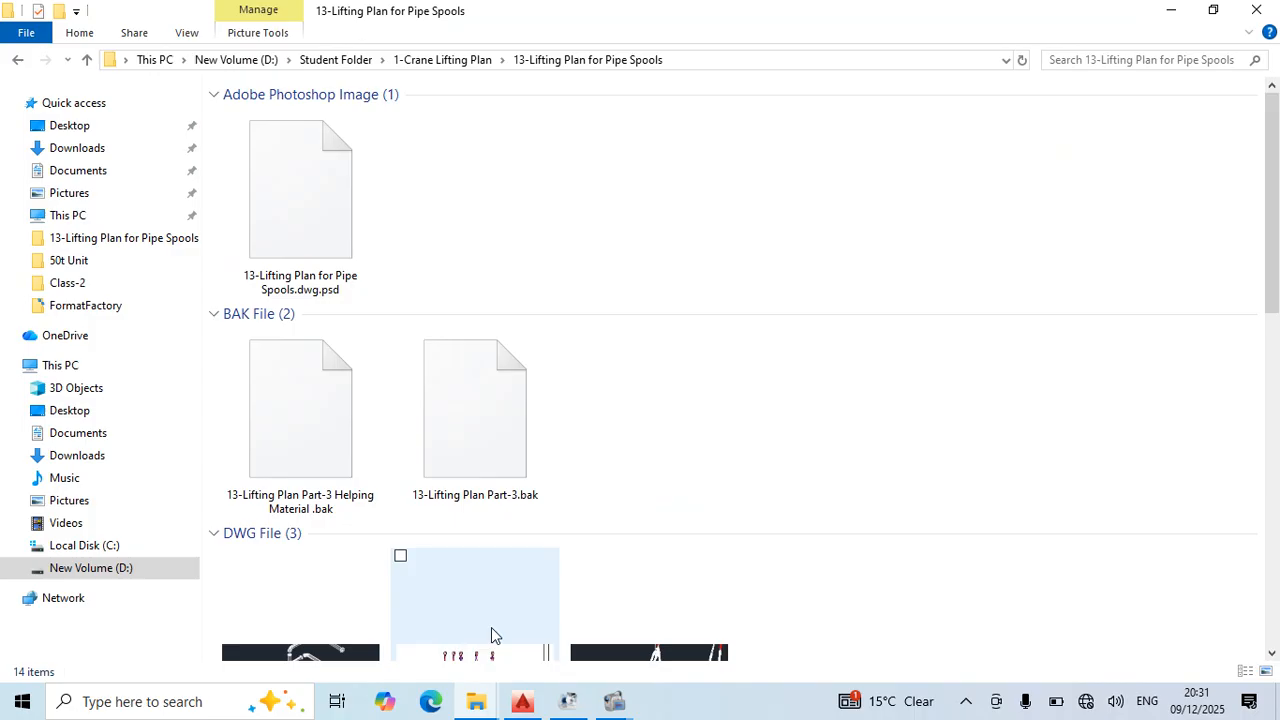
pyautogui.click(524, 704)
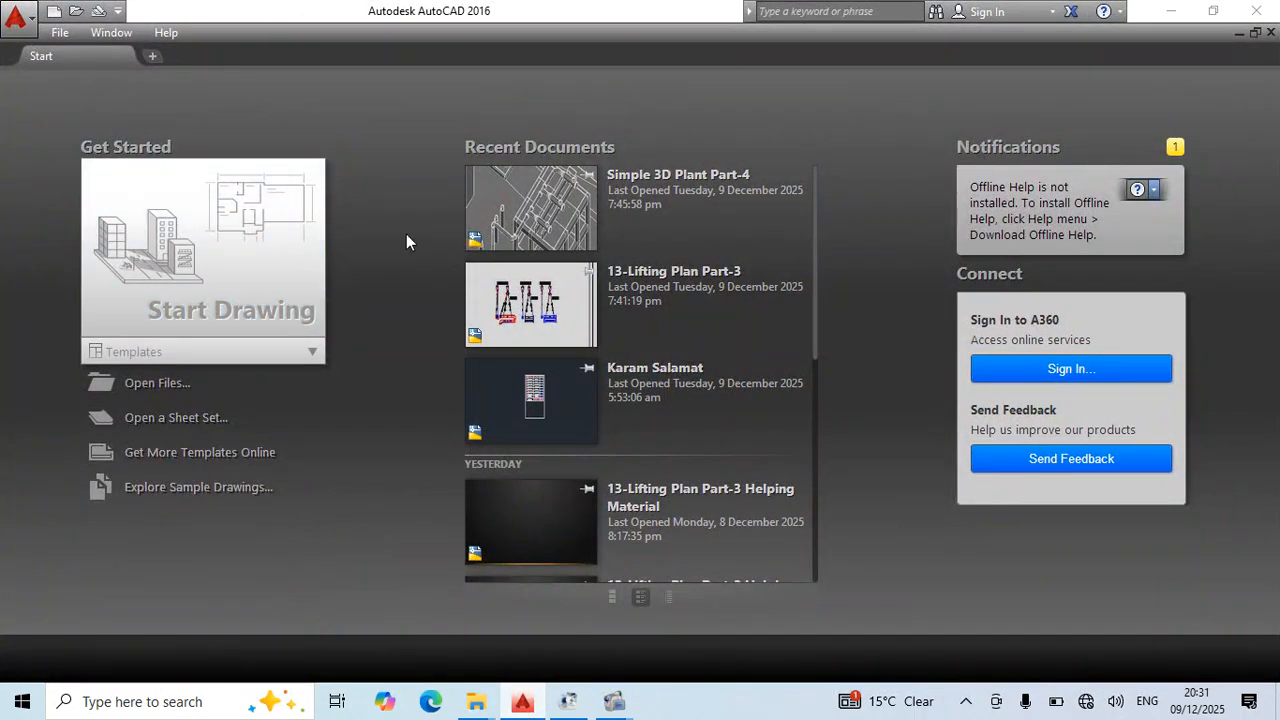
pyautogui.click(1176, 12)
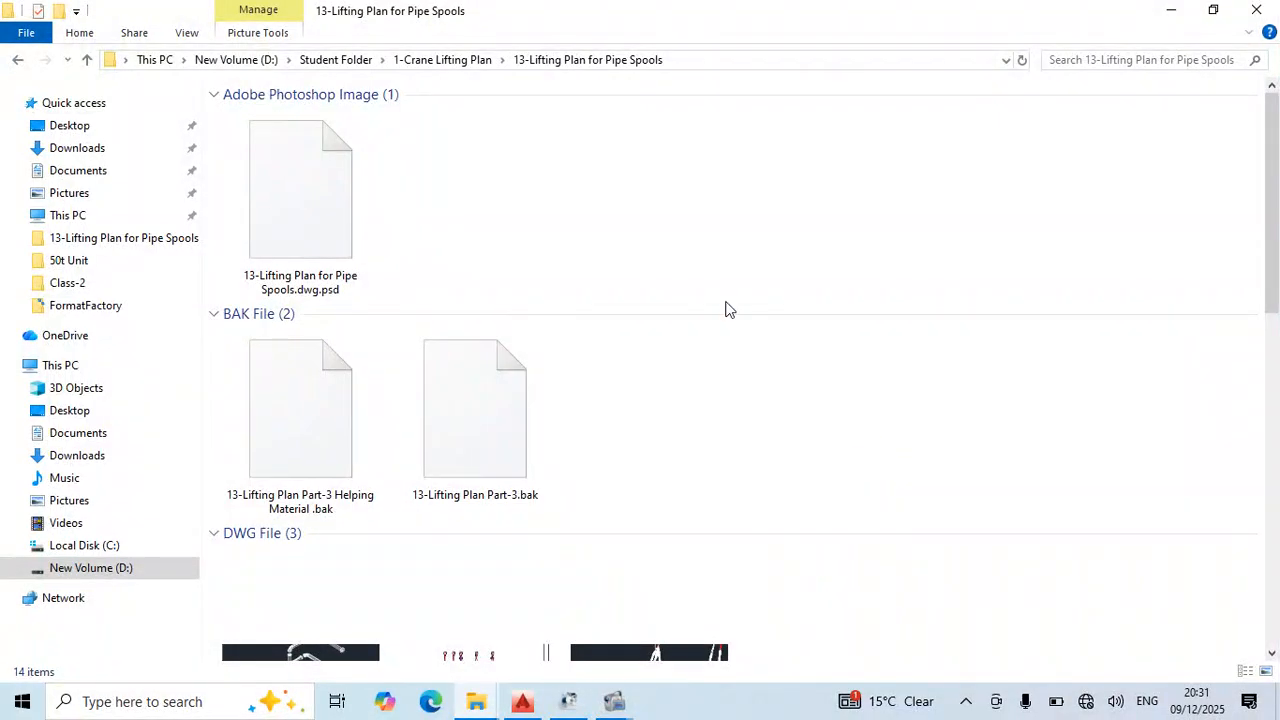
# - Refresh the folder, then reopen 13-Lifting Plan Part-3.dwg in AutoCAD and save it
pyautogui.scroll(-5, 742, 312)
pyautogui.rightClick(745, 316)
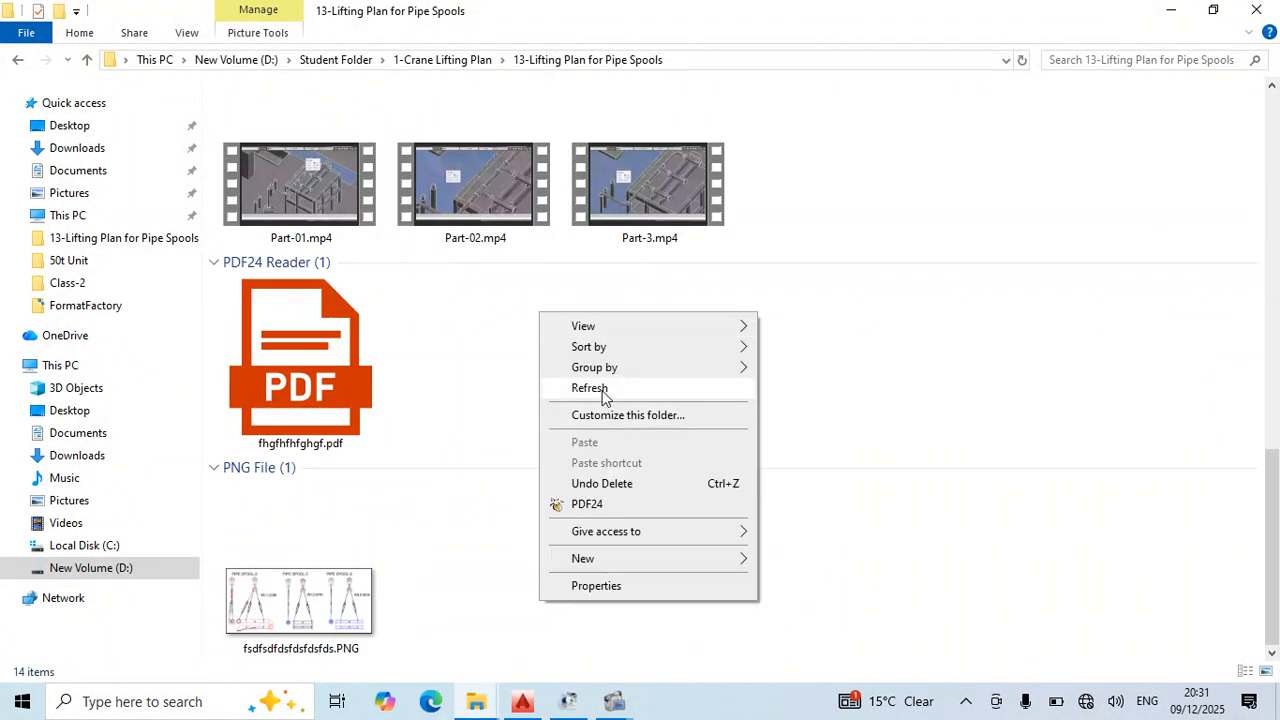
pyautogui.click(590, 388)
pyautogui.scroll(-3, 700, 420)
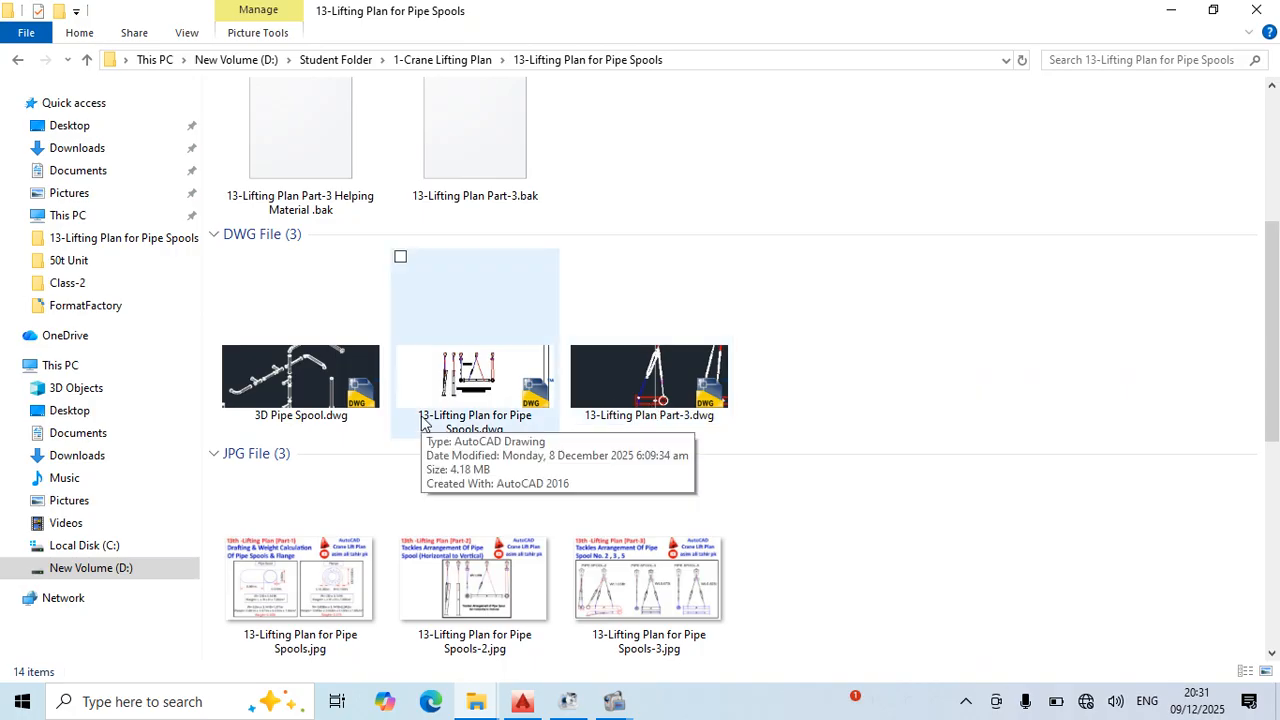
pyautogui.doubleClick(686, 390)
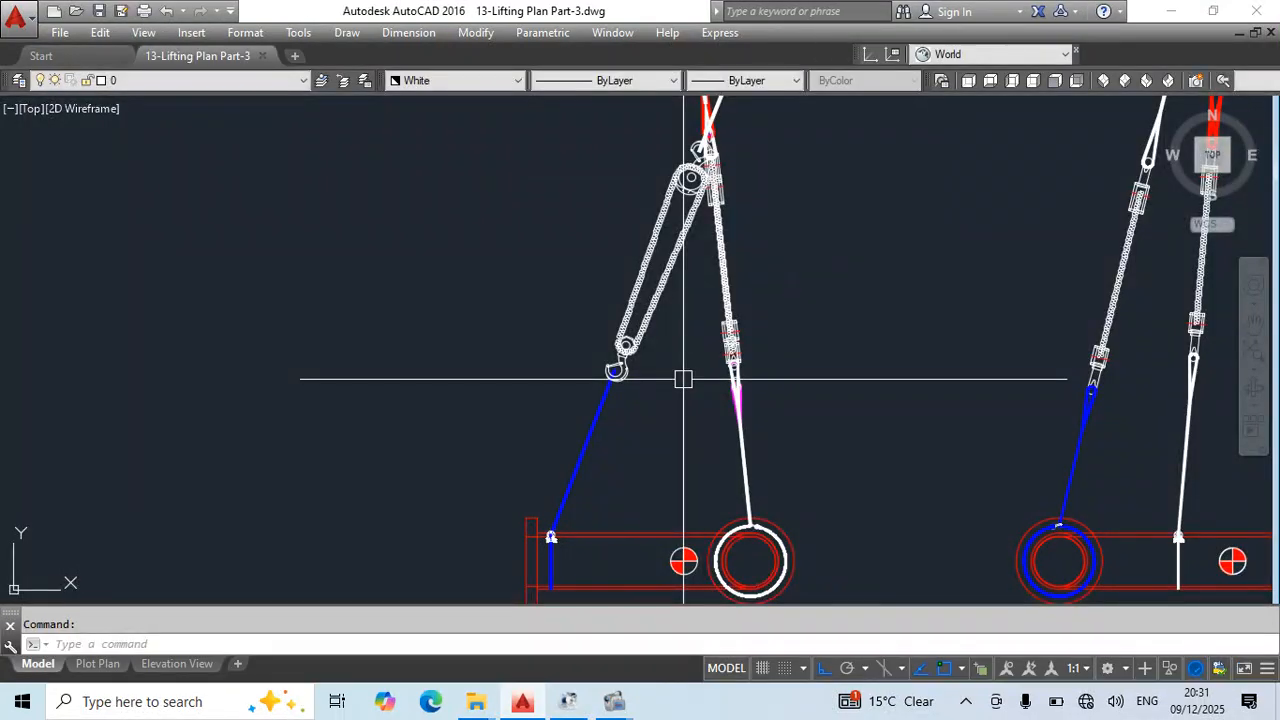
pyautogui.hotkey('ctrl', 's')
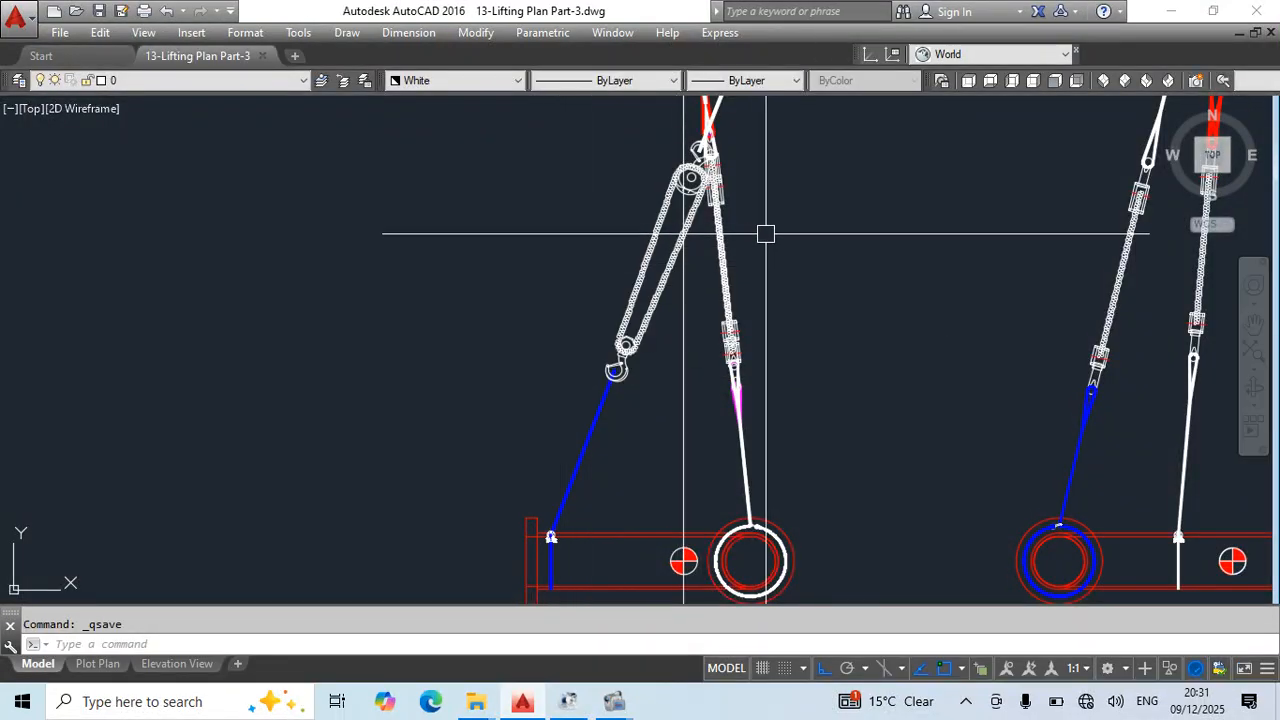
pyautogui.moveTo(766, 234); pyautogui.dragTo(733, 424, button='middle')
pyautogui.scroll(-2, 707, 266)
pyautogui.moveTo(831, 471); pyautogui.dragTo(831, 358, button='middle')
pyautogui.scroll(2, 584, 433)
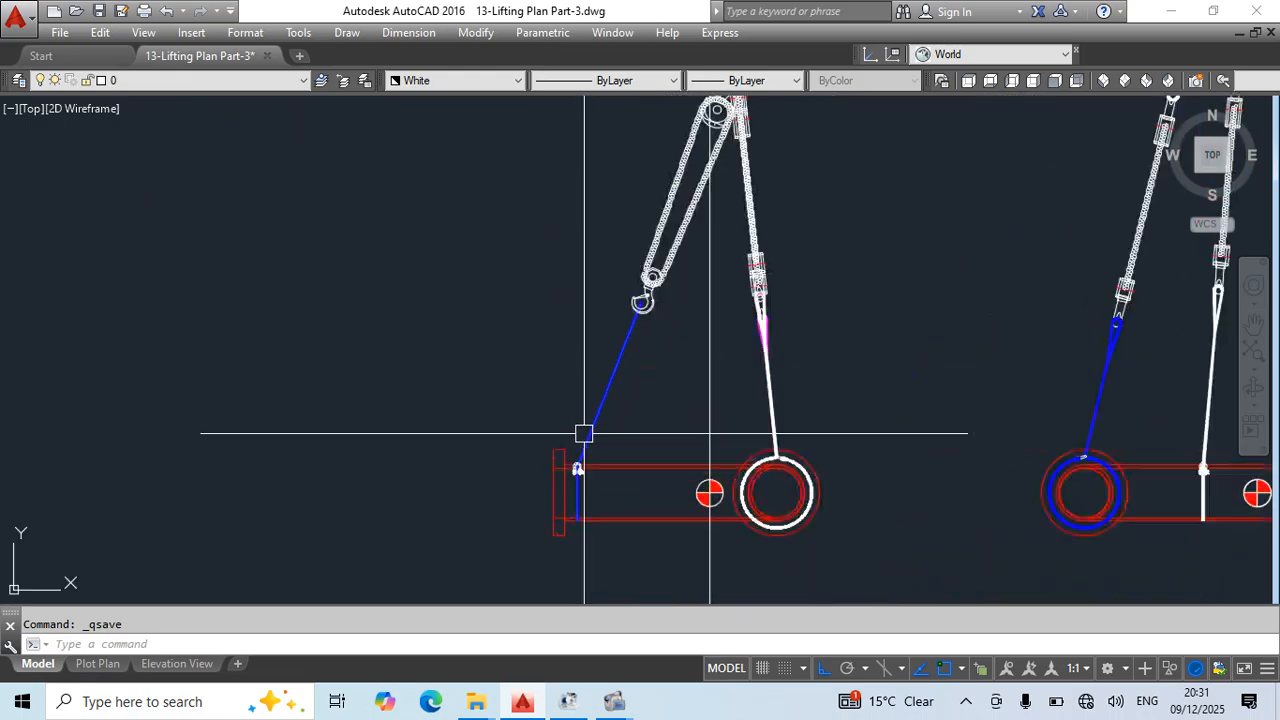
pyautogui.moveTo(700, 425); pyautogui.dragTo(587, 430, button='middle')
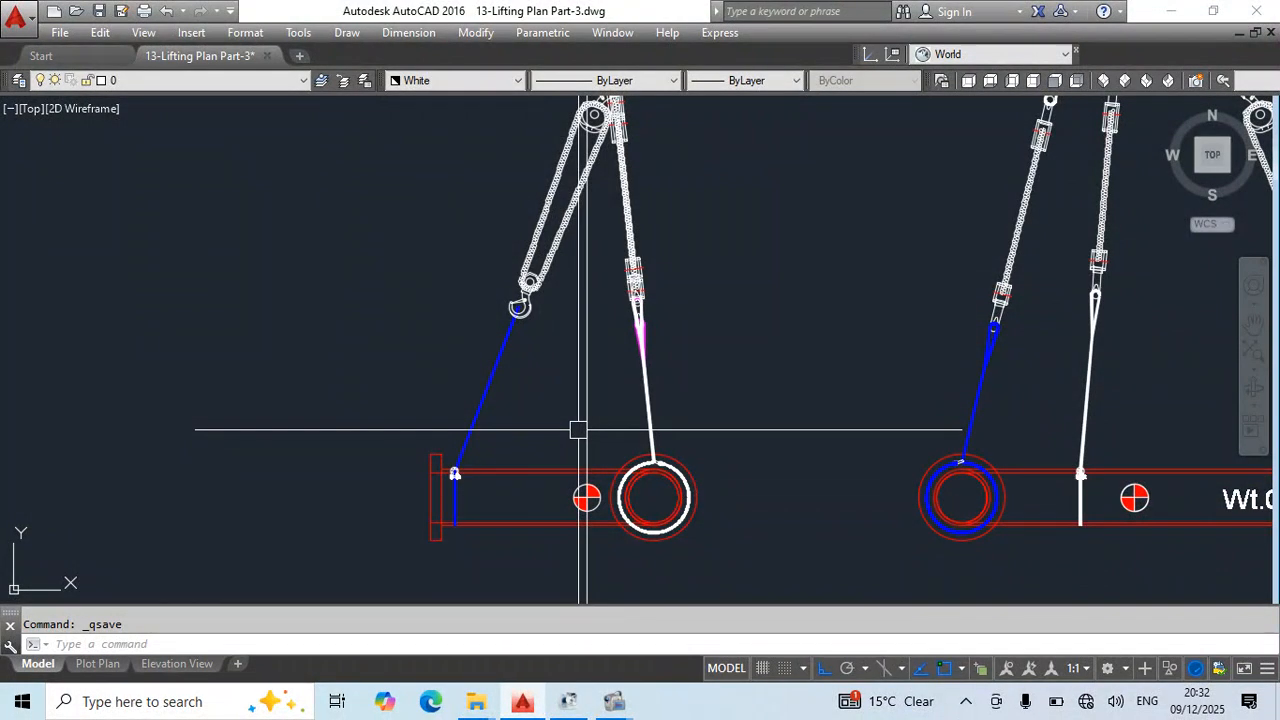
pyautogui.moveTo(609, 275)
pyautogui.mouseDown(button='middle')
pyautogui.moveTo(666, 578)
pyautogui.moveTo(663, 640)
pyautogui.mouseUp(button='middle')
pyautogui.scroll(-2, 644, 200)
pyautogui.moveTo(729, 357); pyautogui.dragTo(668, 330, button='middle')
pyautogui.moveTo(832, 507); pyautogui.dragTo(822, 419, button='middle')
pyautogui.scroll(2, 535, 380)
pyautogui.click(546, 428)
pyautogui.click(500, 375)
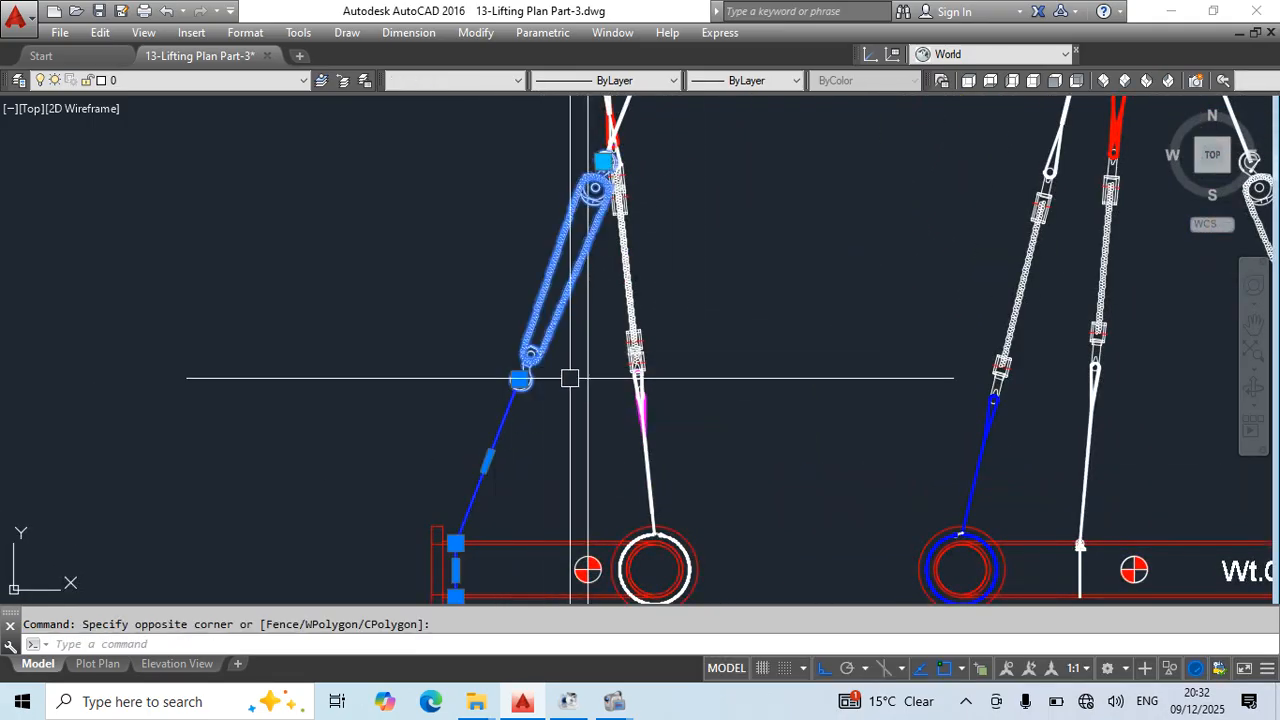
# - Break the blue sling inside the shackle's bow, separating its sloped upper part from the vertical part around the pipe
pyautogui.moveTo(561, 378); pyautogui.dragTo(549, 436, button='middle')
pyautogui.scroll(8, 546, 300)
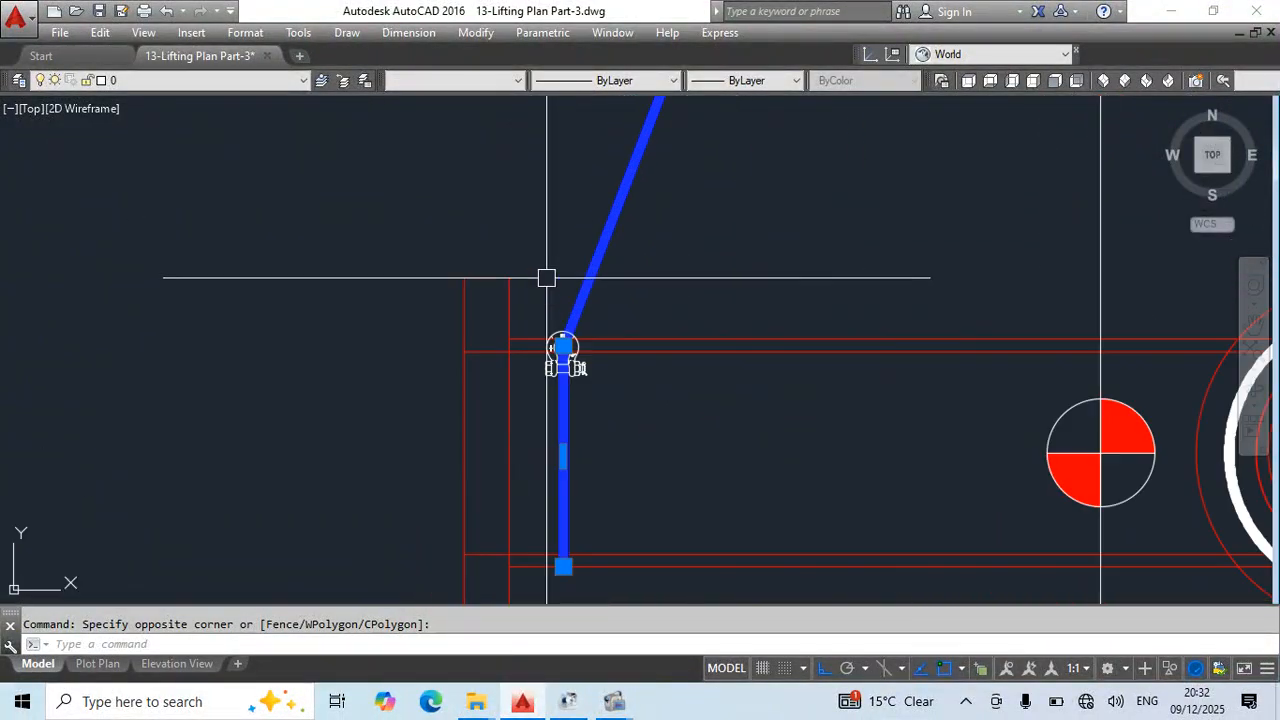
pyautogui.press('Escape')
pyautogui.write('b')
pyautogui.press('Return')
pyautogui.scroll(6, 605, 400)
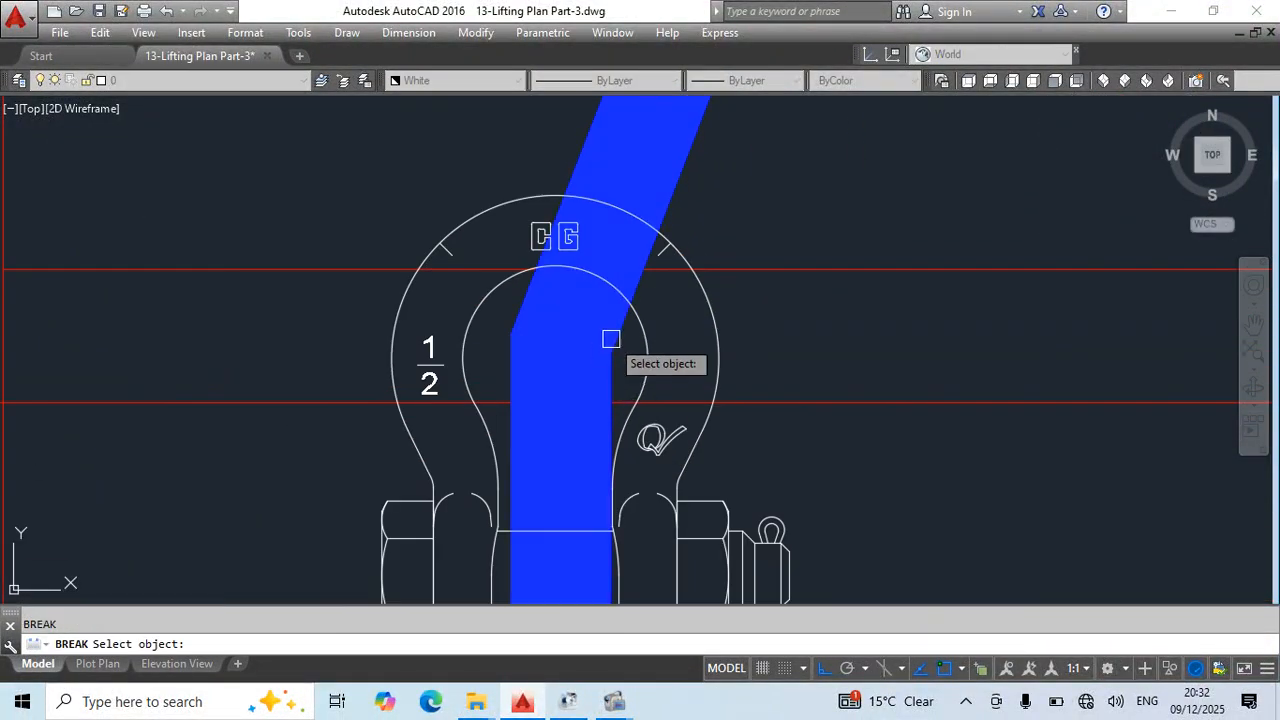
pyautogui.click(608, 342)
pyautogui.click(608, 354)
pyautogui.press('Escape')
# - Rotate the sloped blue sling, chain block and white sling about the shackle by reference, bringing the white sling's top end to the hook's centre
pyautogui.click(574, 306)
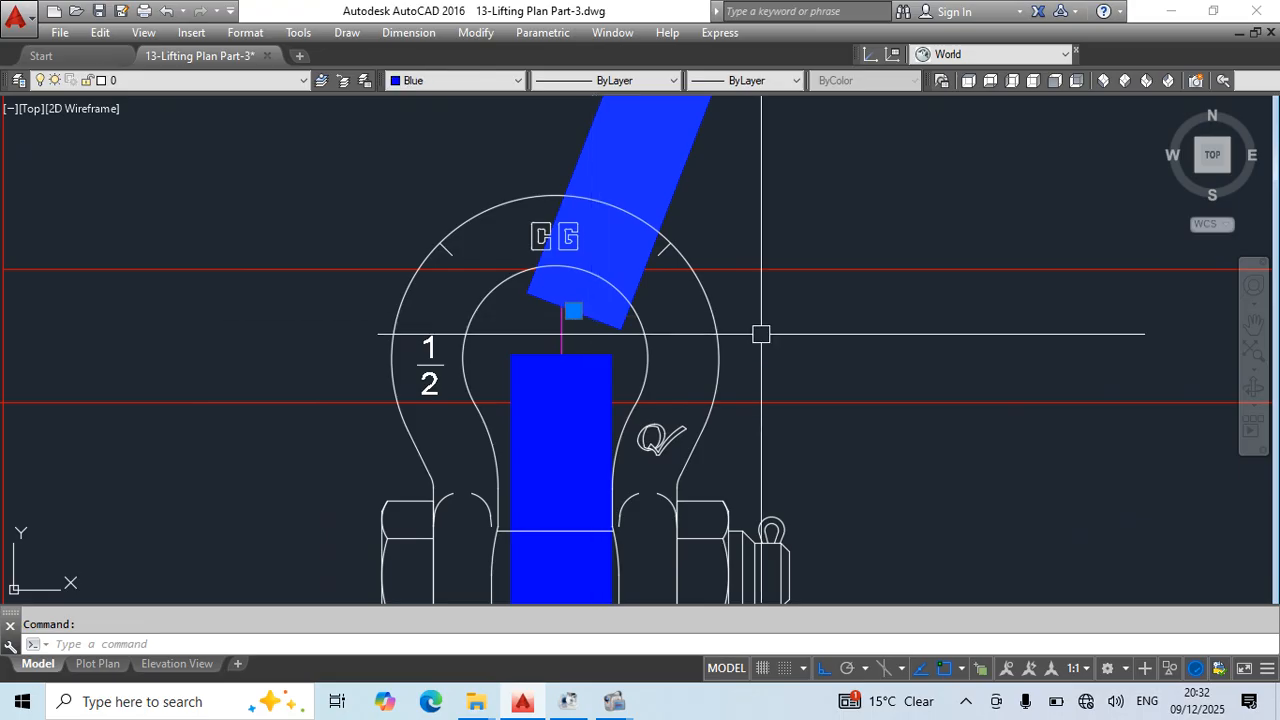
pyautogui.scroll(-6, 526, 445)
pyautogui.moveTo(712, 170); pyautogui.dragTo(537, 575, button='middle')
pyautogui.scroll(-6, 631, 400)
pyautogui.moveTo(632, 398); pyautogui.dragTo(561, 555, button='middle')
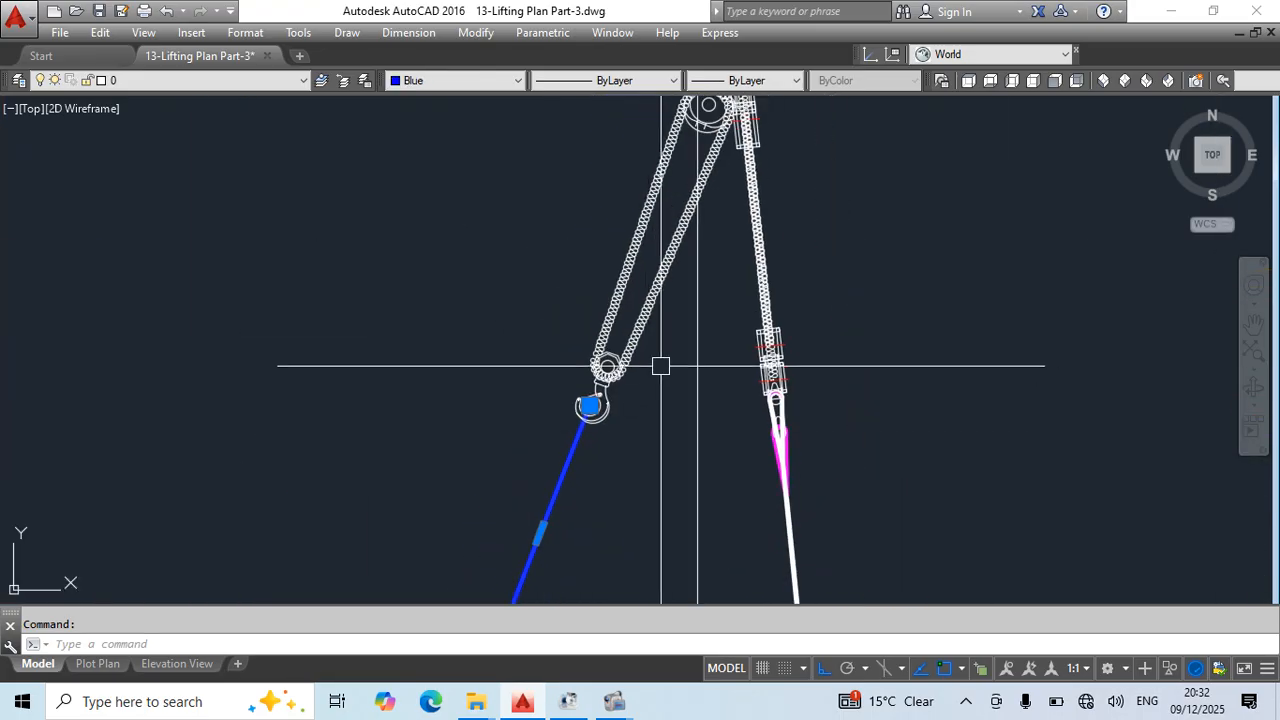
pyautogui.click(660, 366)
pyautogui.click(559, 444)
pyautogui.moveTo(695, 210); pyautogui.dragTo(543, 549, button='middle')
pyautogui.press('Escape')
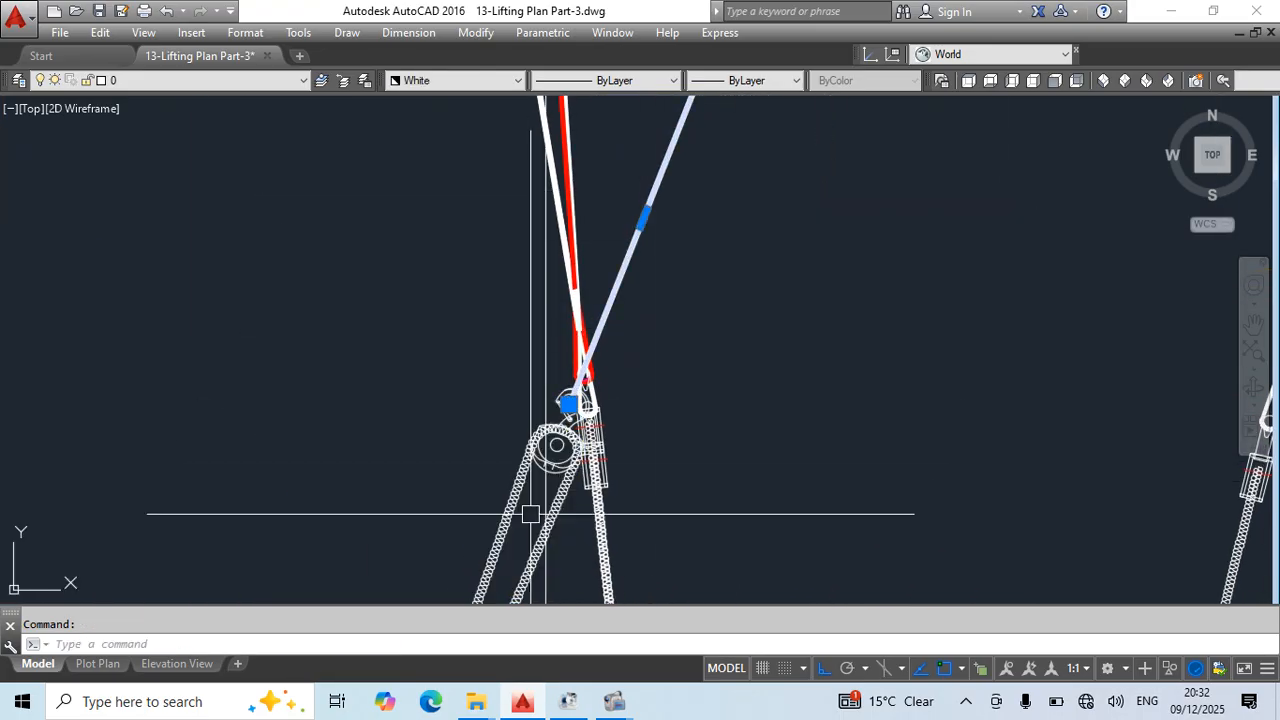
pyautogui.click(568, 520)
pyautogui.moveTo(600, 563); pyautogui.dragTo(585, 423, button='middle')
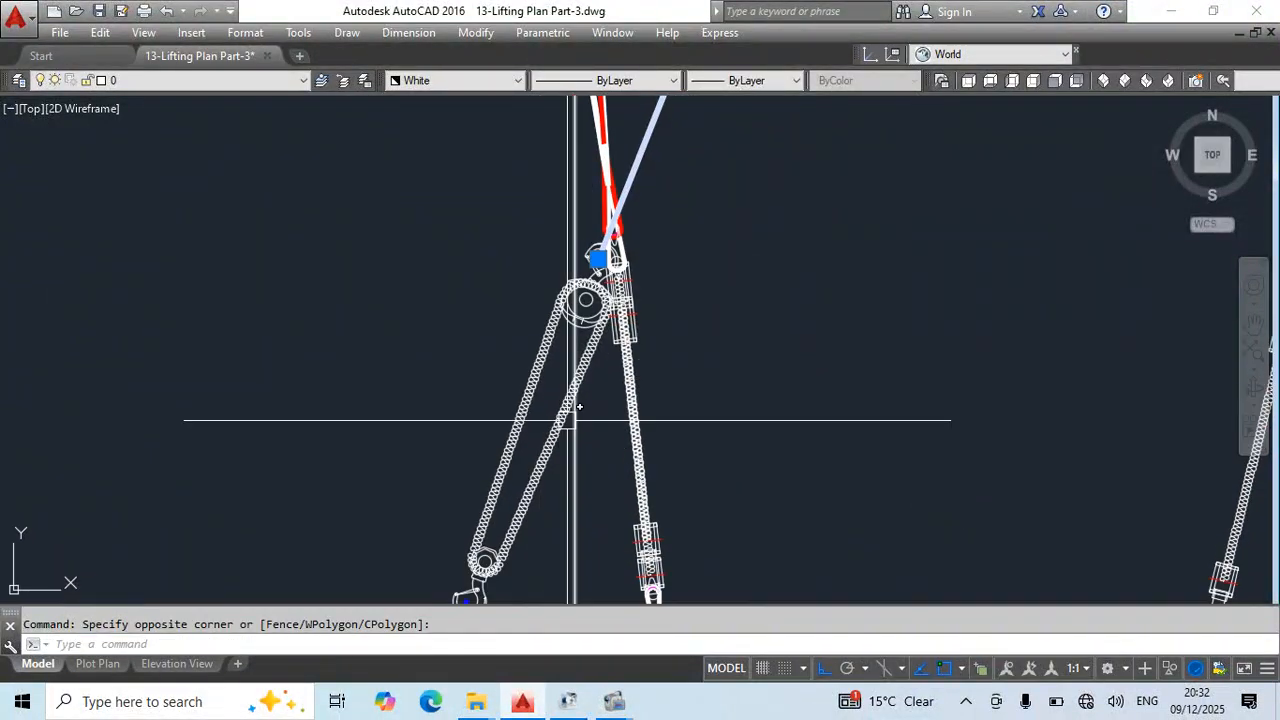
pyautogui.click(539, 478)
pyautogui.moveTo(539, 478); pyautogui.dragTo(712, 128, button='middle')
pyautogui.moveTo(667, 403); pyautogui.dragTo(719, 321, button='middle')
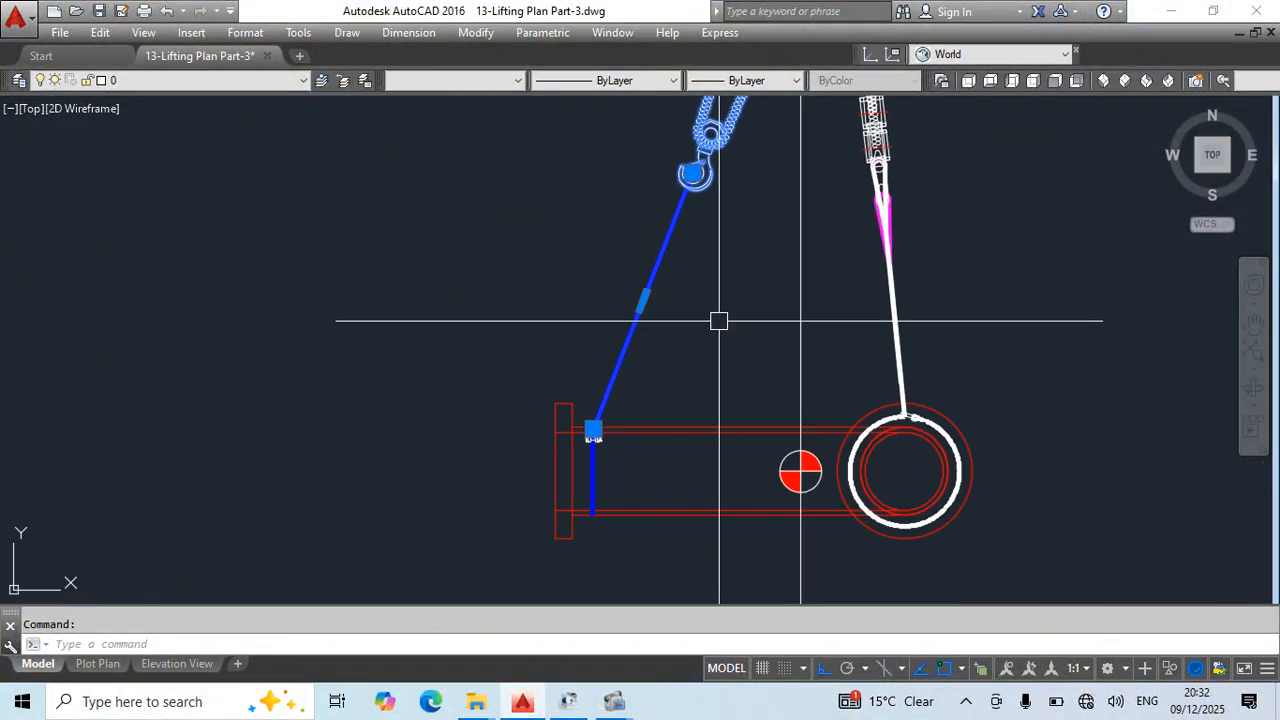
pyautogui.write('o')
pyautogui.press('Return')
pyautogui.scroll(8, 595, 426)
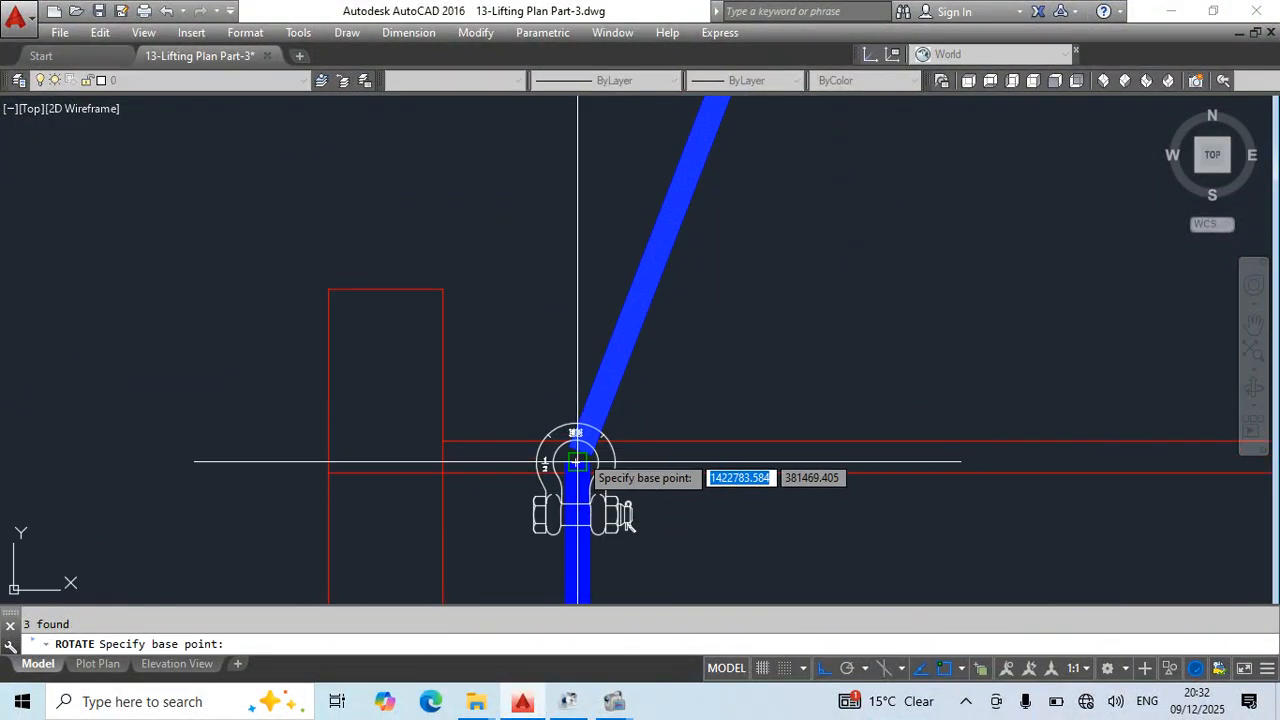
pyautogui.click(578, 455)
pyautogui.scroll(3, 576, 448)
pyautogui.write('r')
pyautogui.press('Return')
pyautogui.click(571, 452)
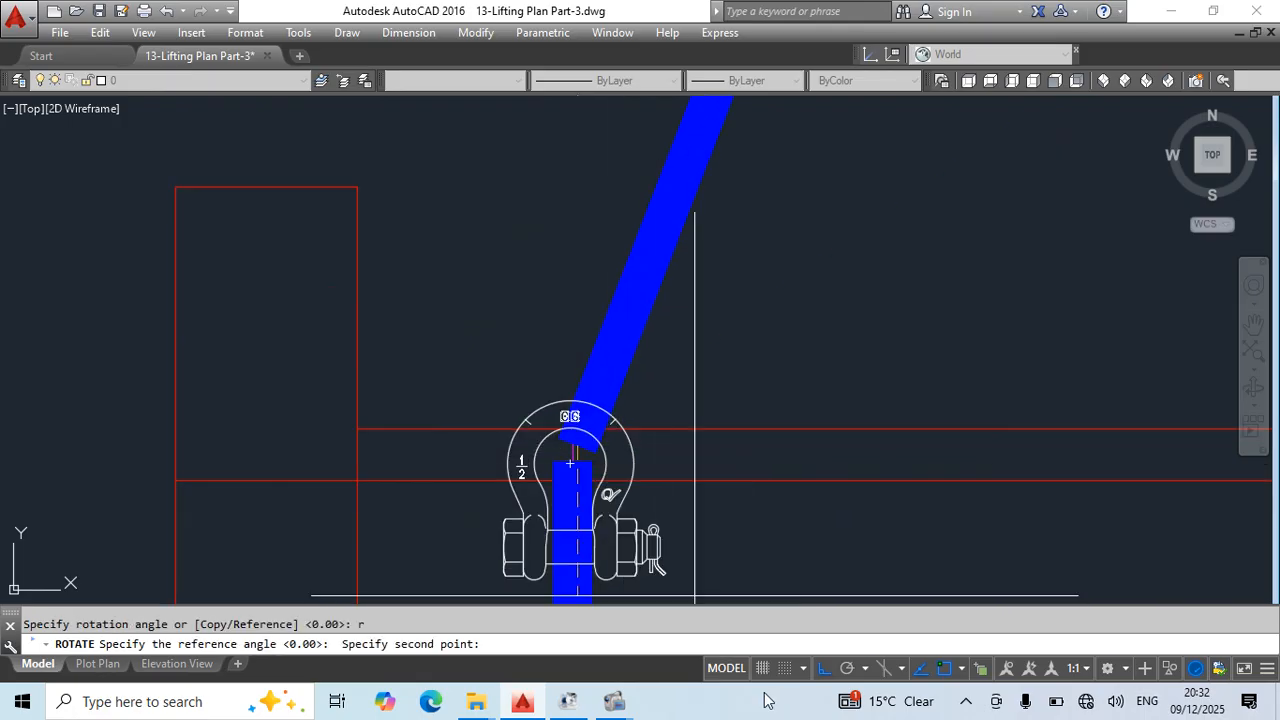
pyautogui.click(834, 672)
pyautogui.scroll(-8, 735, 255)
pyautogui.moveTo(835, 115); pyautogui.dragTo(590, 590, button='middle')
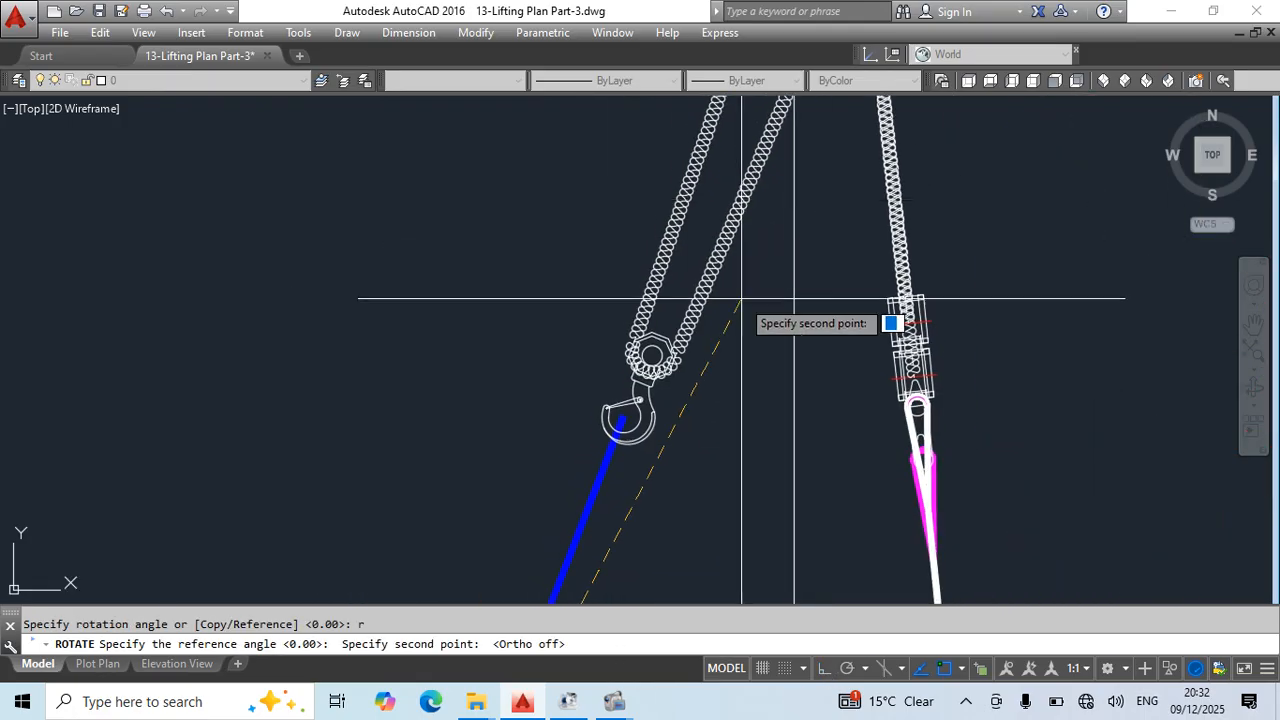
pyautogui.moveTo(775, 115); pyautogui.dragTo(645, 590, button='middle')
pyautogui.moveTo(795, 231); pyautogui.dragTo(794, 360, button='middle')
pyautogui.click(819, 187)
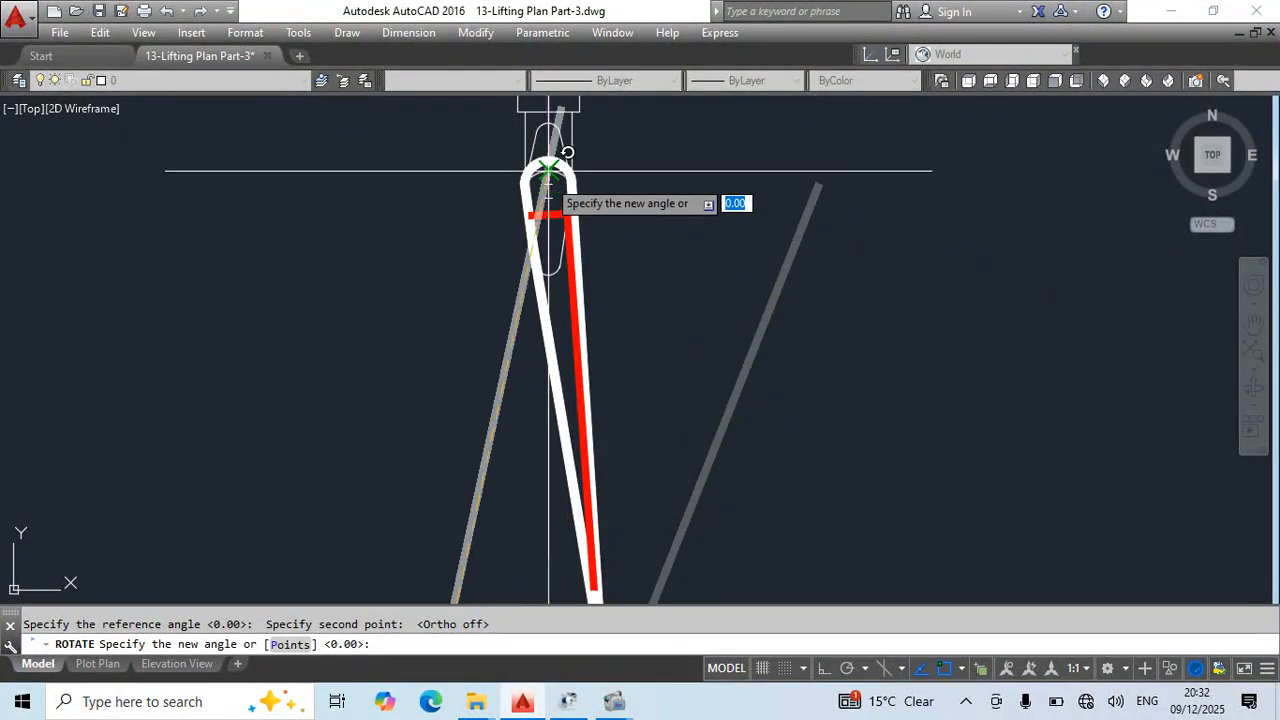
pyautogui.press('Escape')
# - Copy the white looped sling hanging from the crane hook in place, using the hook's centre as base and destination point
pyautogui.moveTo(651, 346)
pyautogui.mouseDown(button='middle')
pyautogui.moveTo(720, 323)
pyautogui.moveTo(765, 111)
pyautogui.moveTo(738, 263)
pyautogui.mouseUp(button='middle')
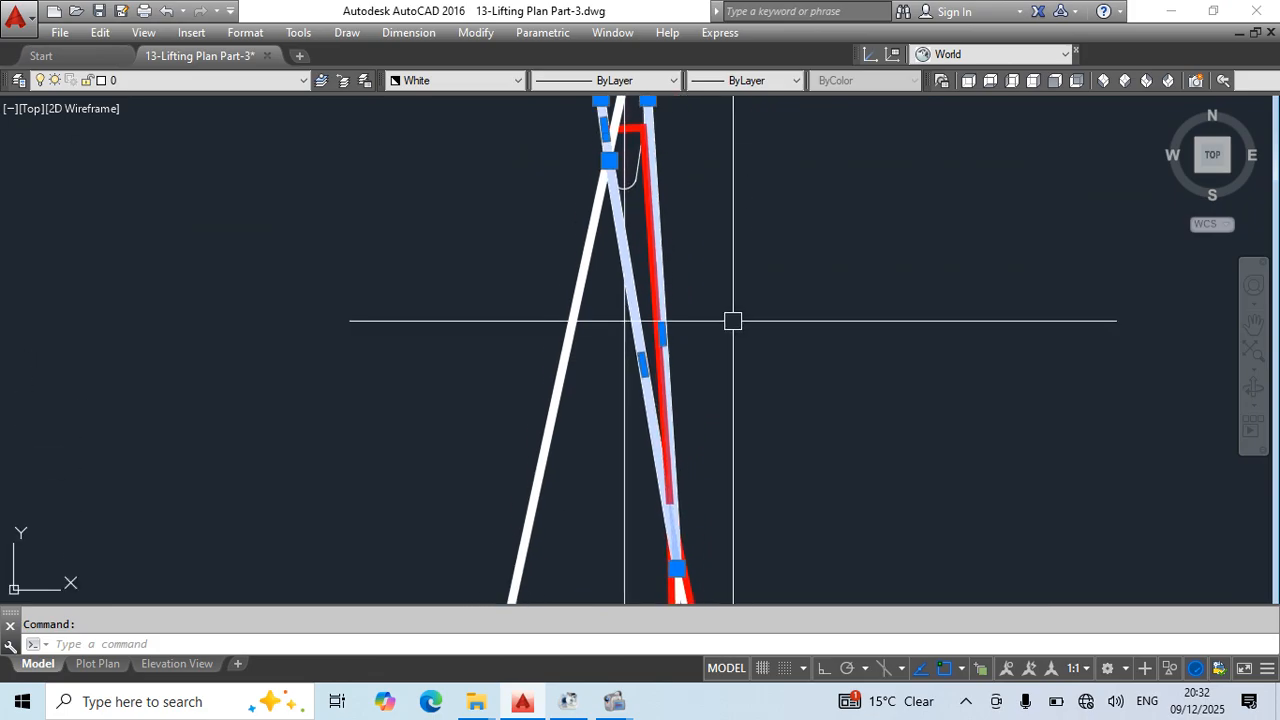
pyautogui.write('co')
pyautogui.press('Return')
pyautogui.scroll(5, 697, 220)
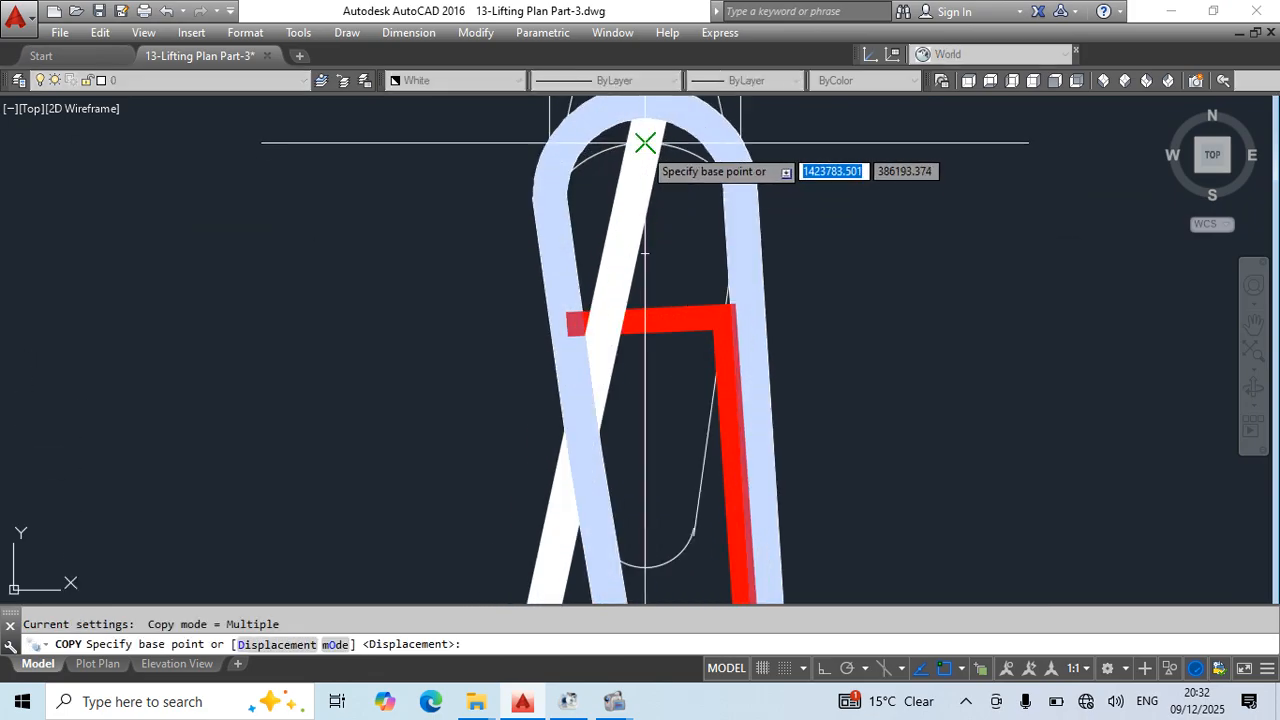
pyautogui.click(645, 143)
pyautogui.click(649, 137)
pyautogui.press('Escape')
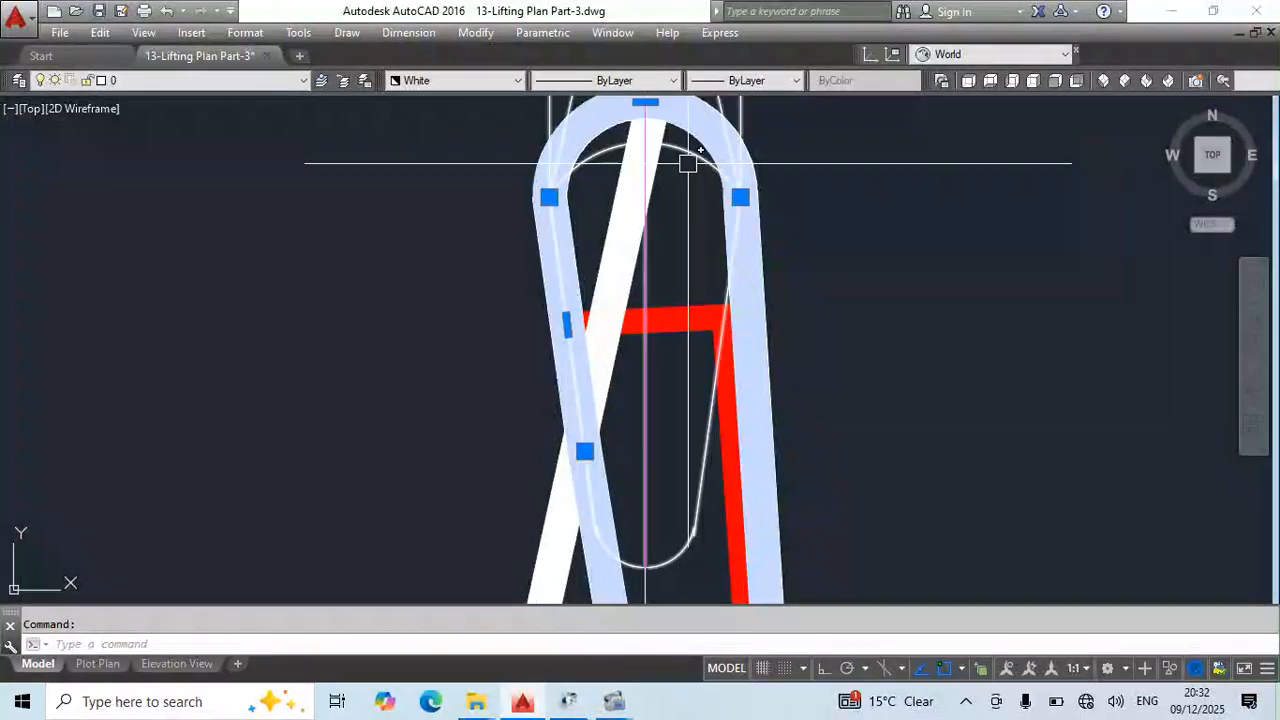
# - Rotate the copied white looped sling about the hook's centre by reference, aligning its lower end with the straight sling of the left chain block
pyautogui.write('ro')
pyautogui.press('Return')
pyautogui.click(645, 140)
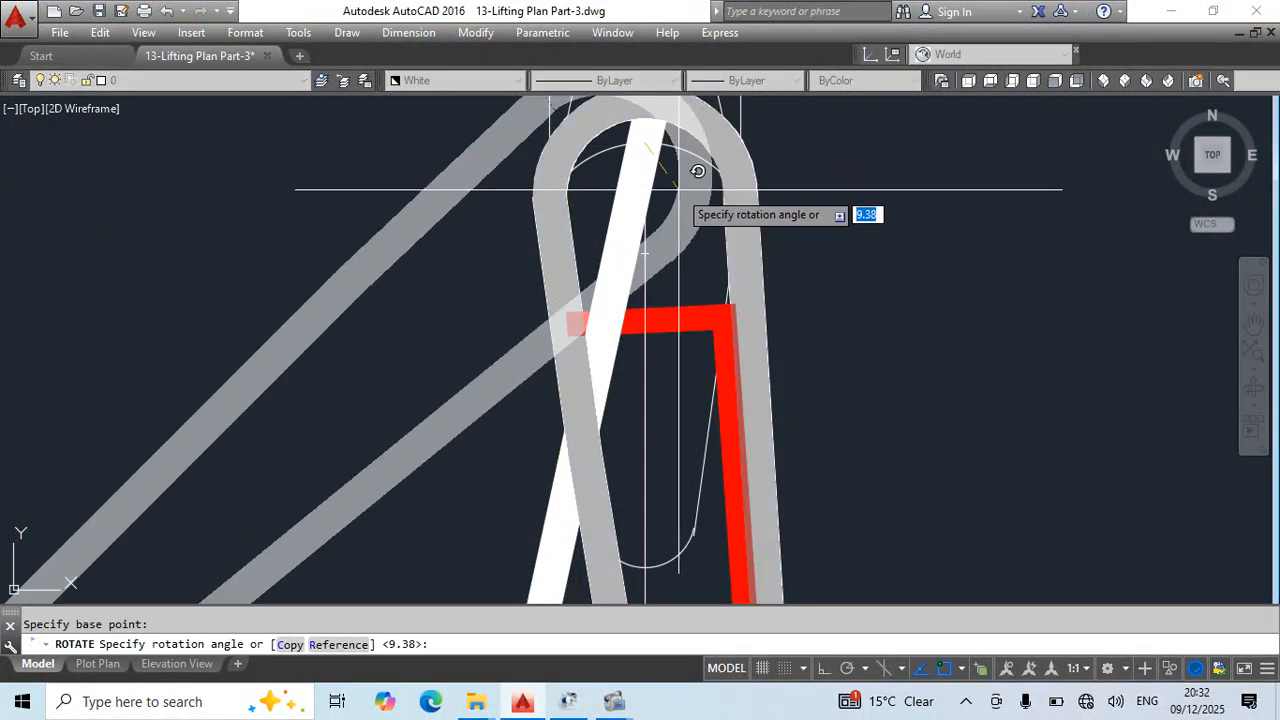
pyautogui.write('r')
pyautogui.press('Return')
pyautogui.scroll(-6, 673, 397)
pyautogui.moveTo(663, 420); pyautogui.dragTo(612, 222, button='middle')
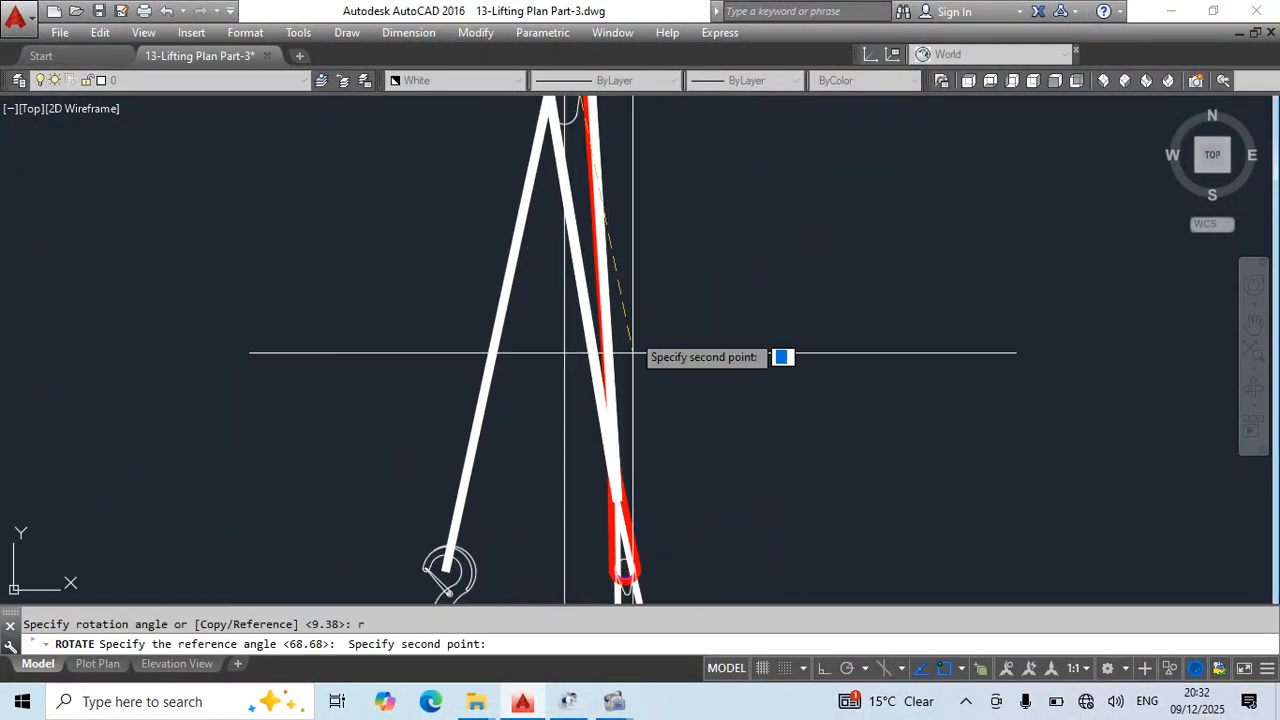
pyautogui.scroll(4, 620, 514)
pyautogui.click(612, 475)
pyautogui.scroll(-2, 620, 465)
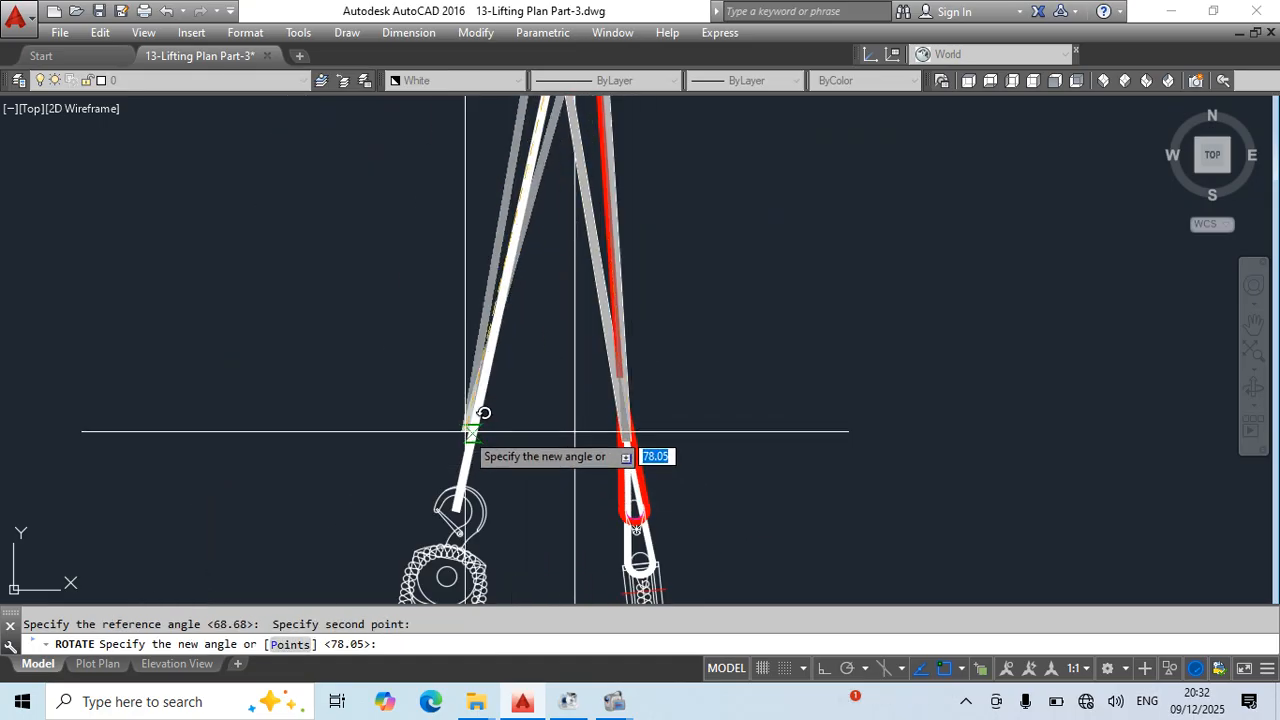
pyautogui.press('Escape')
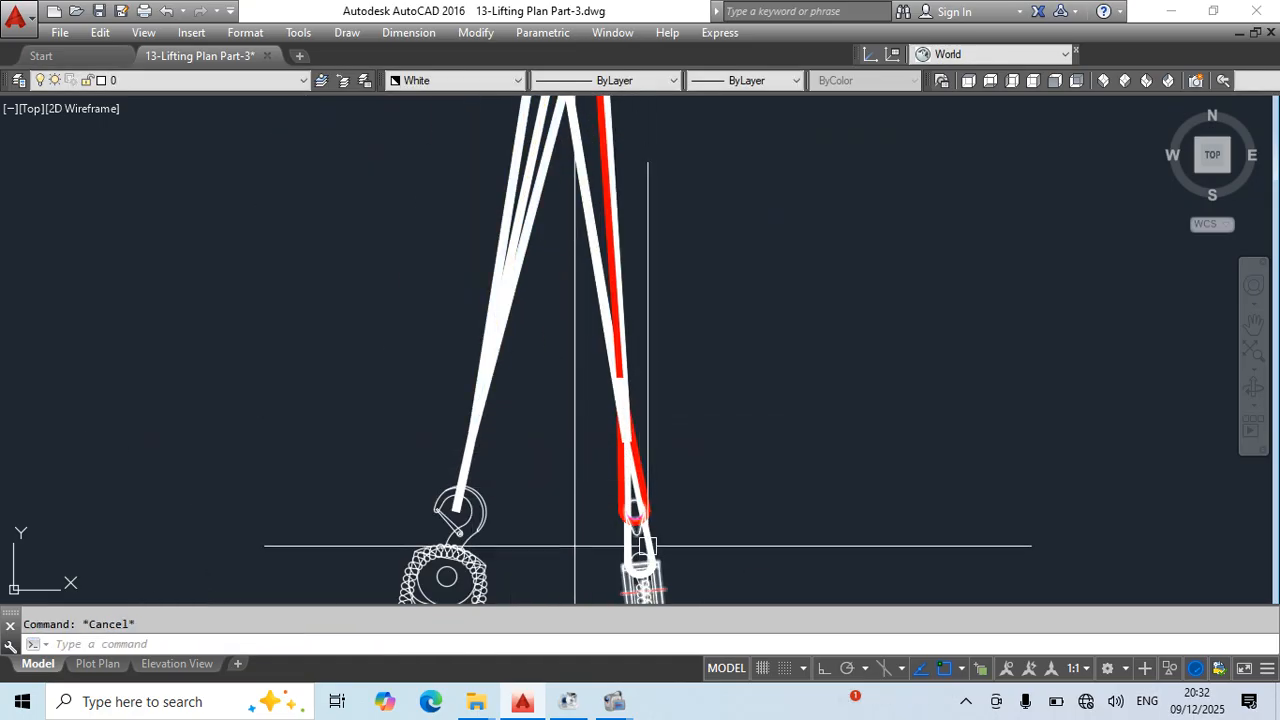
pyautogui.scroll(2, 648, 545)
pyautogui.moveTo(700, 489); pyautogui.dragTo(743, 466, button='middle')
pyautogui.write('co')
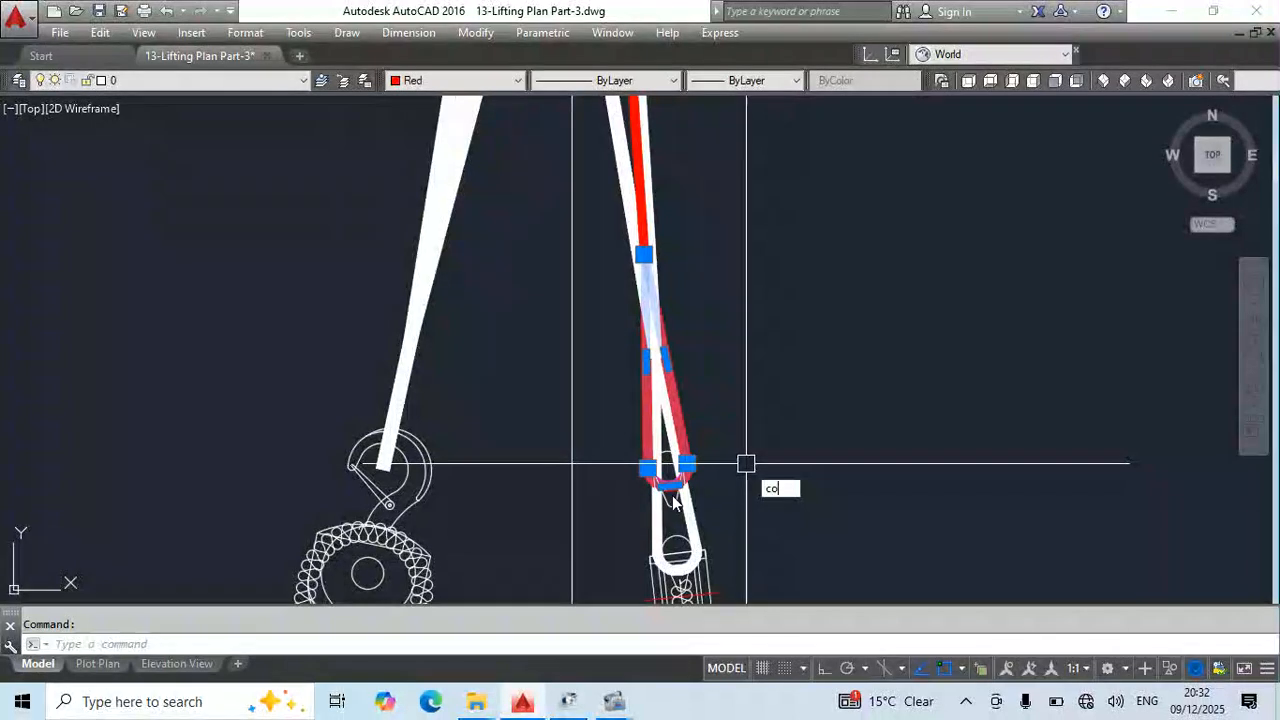
pyautogui.press('Return')
pyautogui.click(667, 466)
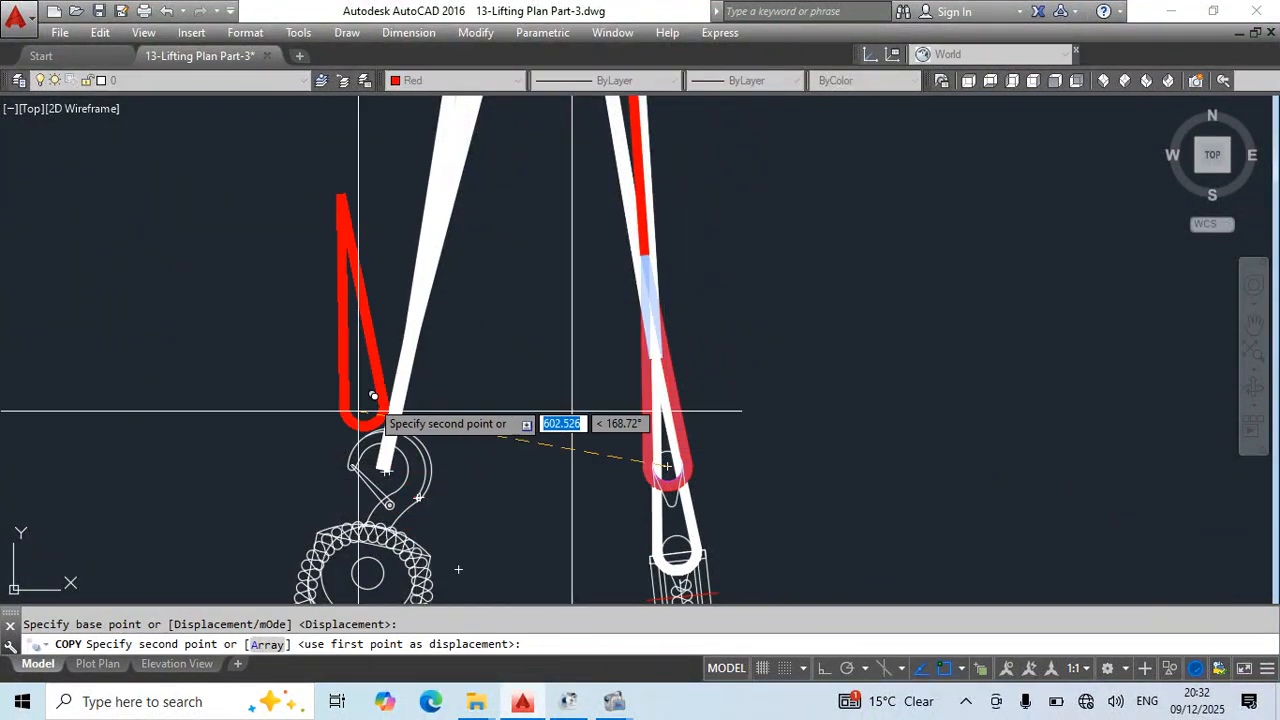
pyautogui.press('Escape')
# - Shorten the left chain block's straight white sling in the side elevation by moving its top end down to the looped sling's lower tip
pyautogui.scroll(-4, 608, 369)
pyautogui.moveTo(674, 357); pyautogui.dragTo(654, 567, button='middle')
pyautogui.scroll(2, 562, 337)
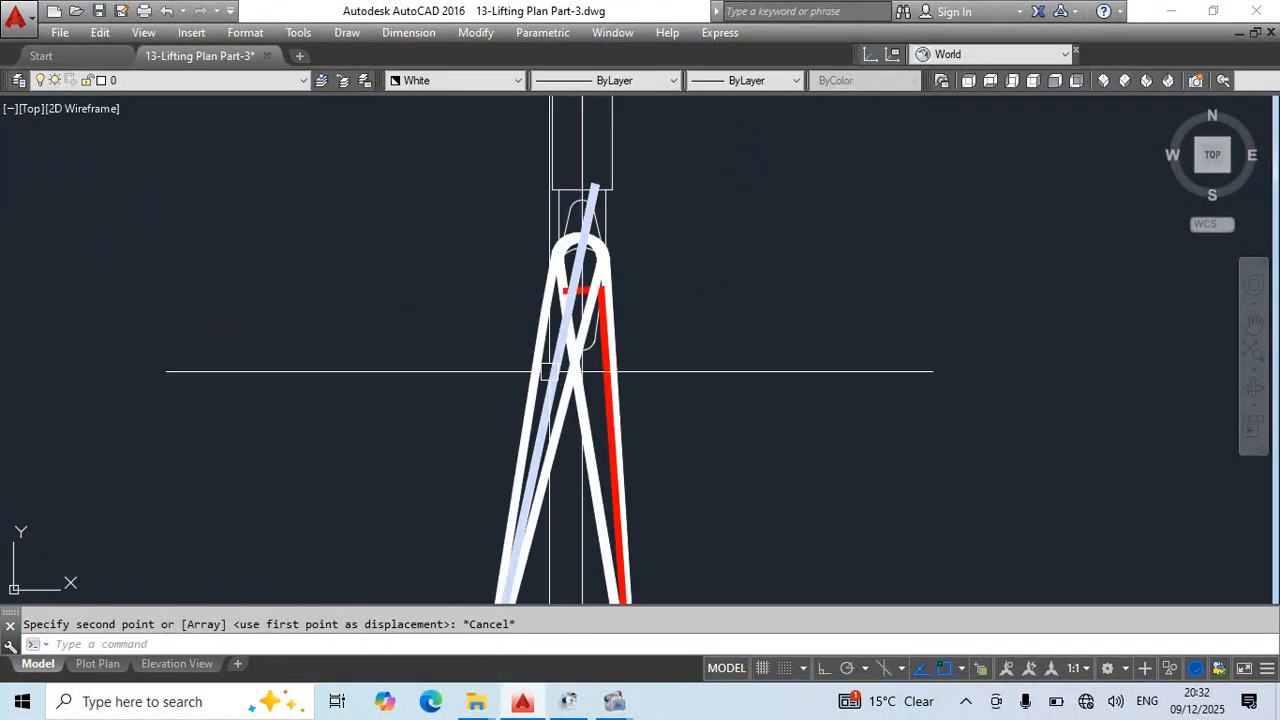
pyautogui.click(582, 215)
pyautogui.click(595, 185)
pyautogui.scroll(-3, 595, 187)
pyautogui.scroll(5, 563, 405)
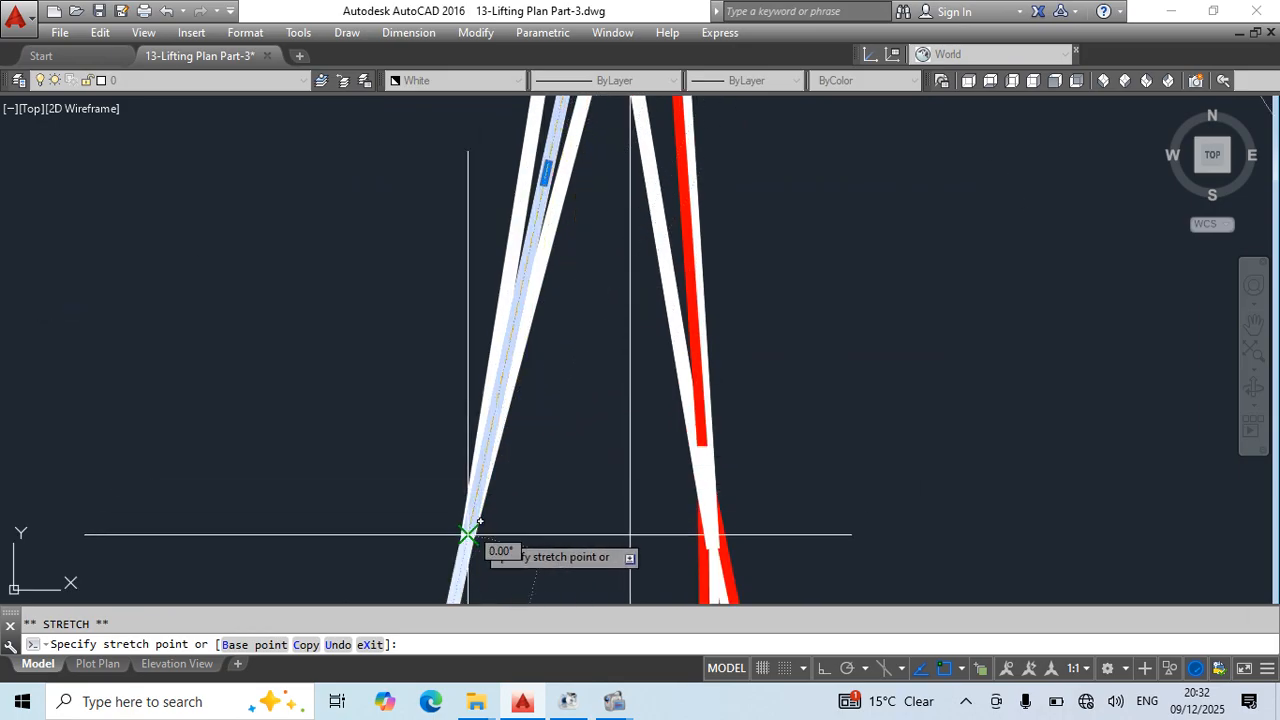
pyautogui.moveTo(506, 551); pyautogui.dragTo(585, 436, button='middle')
pyautogui.click(543, 418)
pyautogui.press('Escape')
pyautogui.scroll(-4, 632, 292)
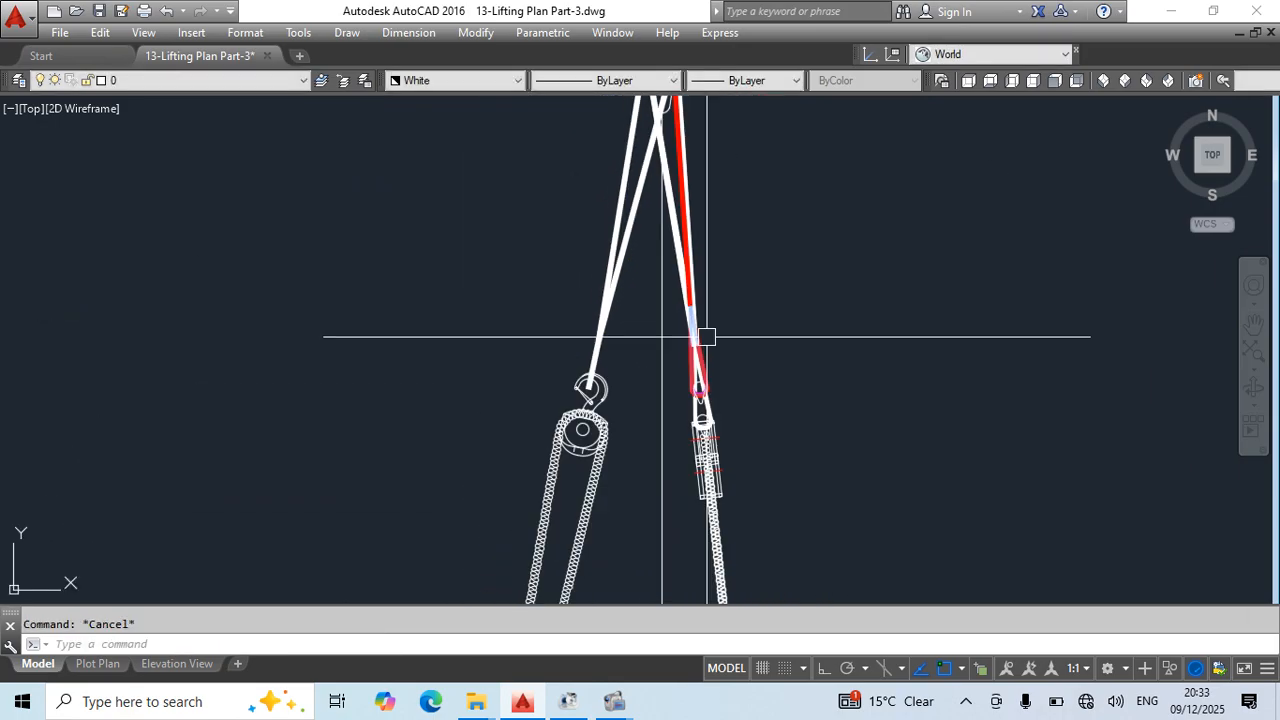
# - Change the front elevation's left white sling, including its loop at the chain block, to index colour 5, Blue
pyautogui.moveTo(706, 337)
pyautogui.mouseDown(button='middle')
pyautogui.moveTo(661, 482)
pyautogui.moveTo(603, 452)
pyautogui.mouseUp(button='middle')
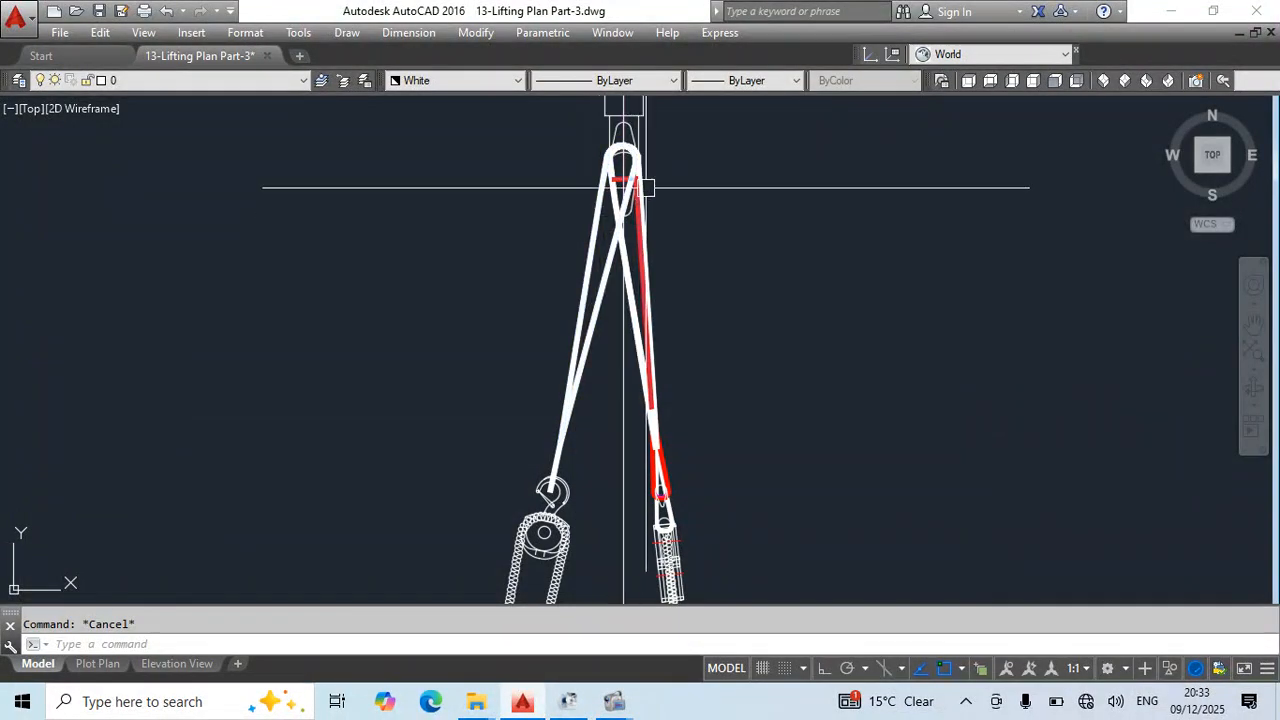
pyautogui.scroll(-2, 560, 440)
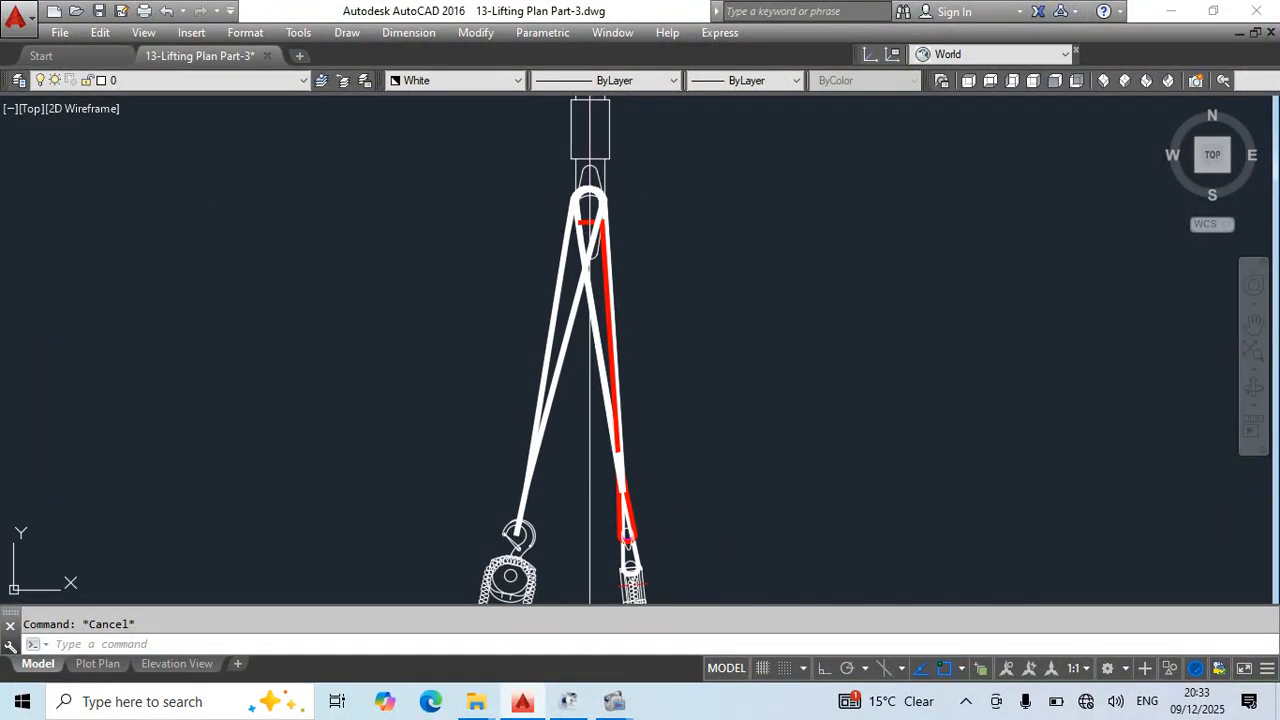
pyautogui.scroll(10, 580, 317)
pyautogui.scroll(-12, 589, 341)
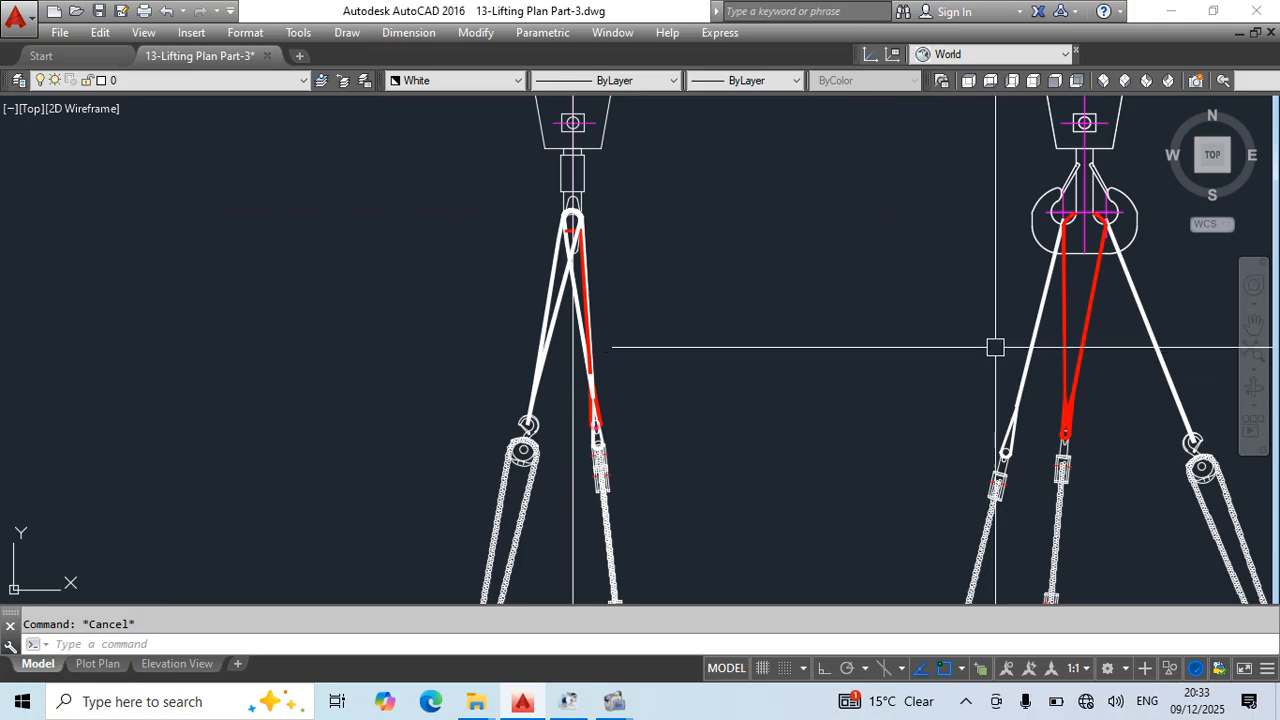
pyautogui.scroll(2, 1020, 380)
pyautogui.click(1046, 400)
pyautogui.click(982, 450)
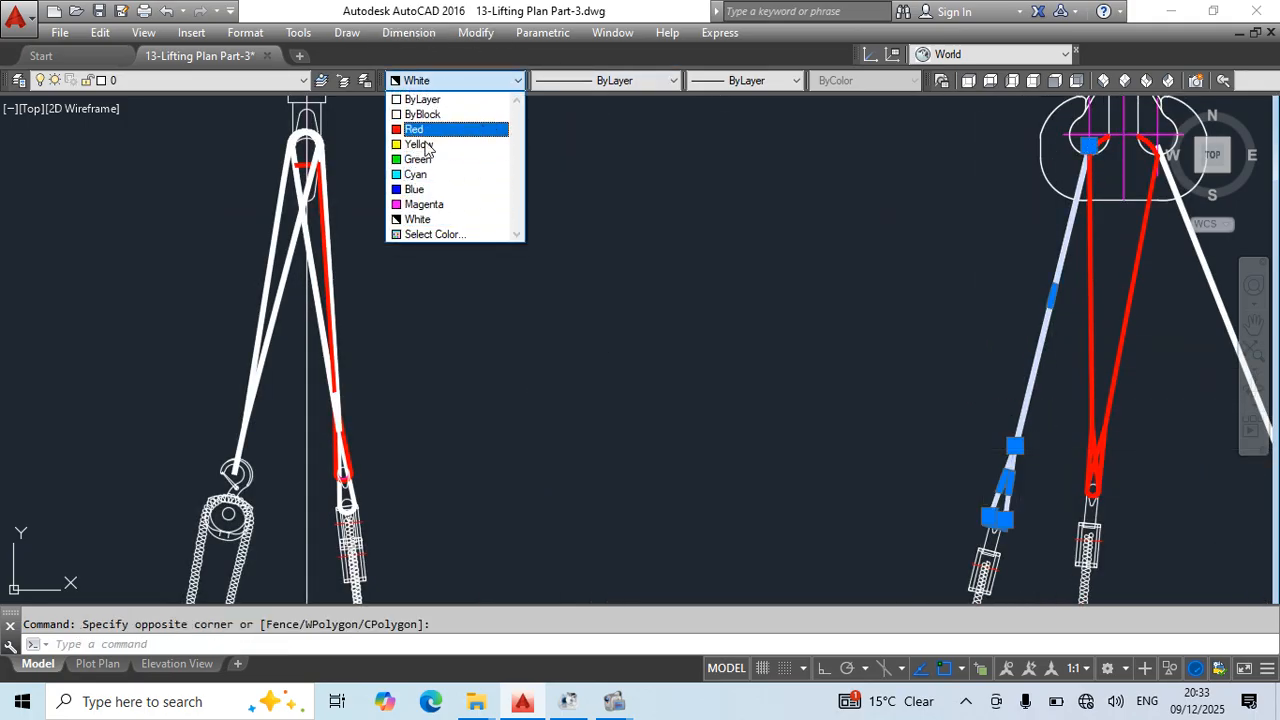
pyautogui.click(443, 235)
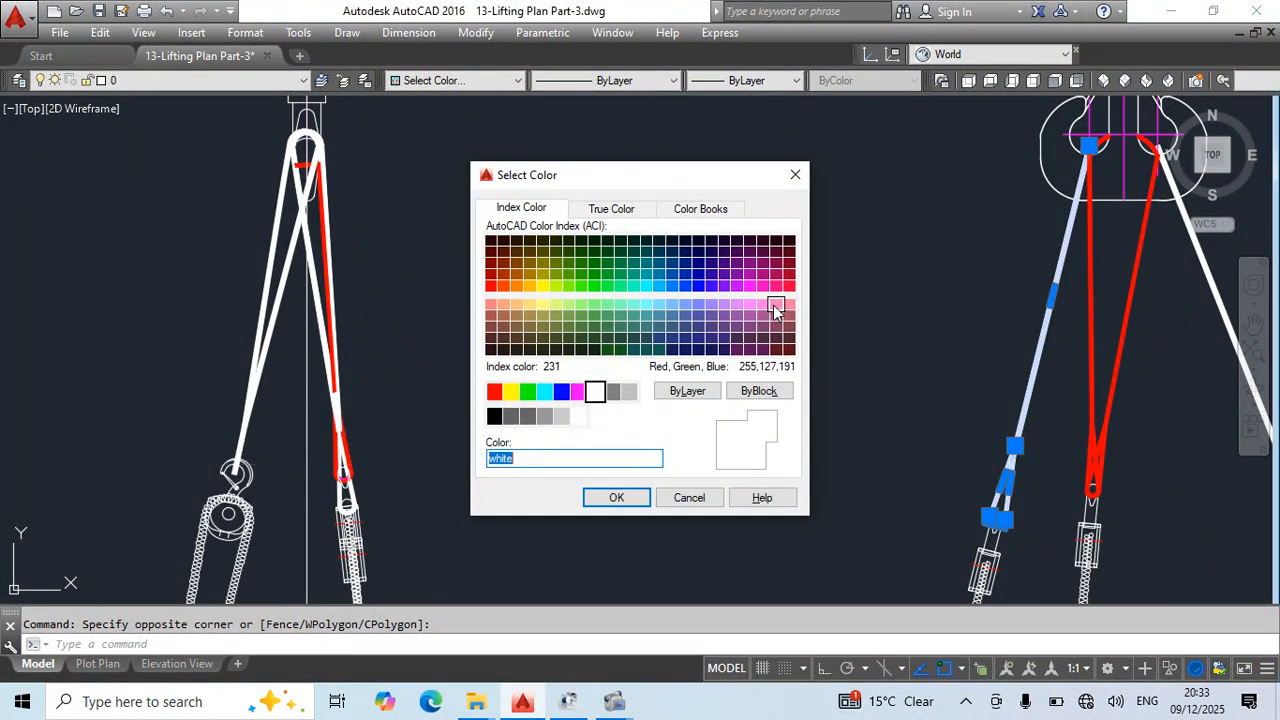
pyautogui.click(562, 392)
pyautogui.click(617, 498)
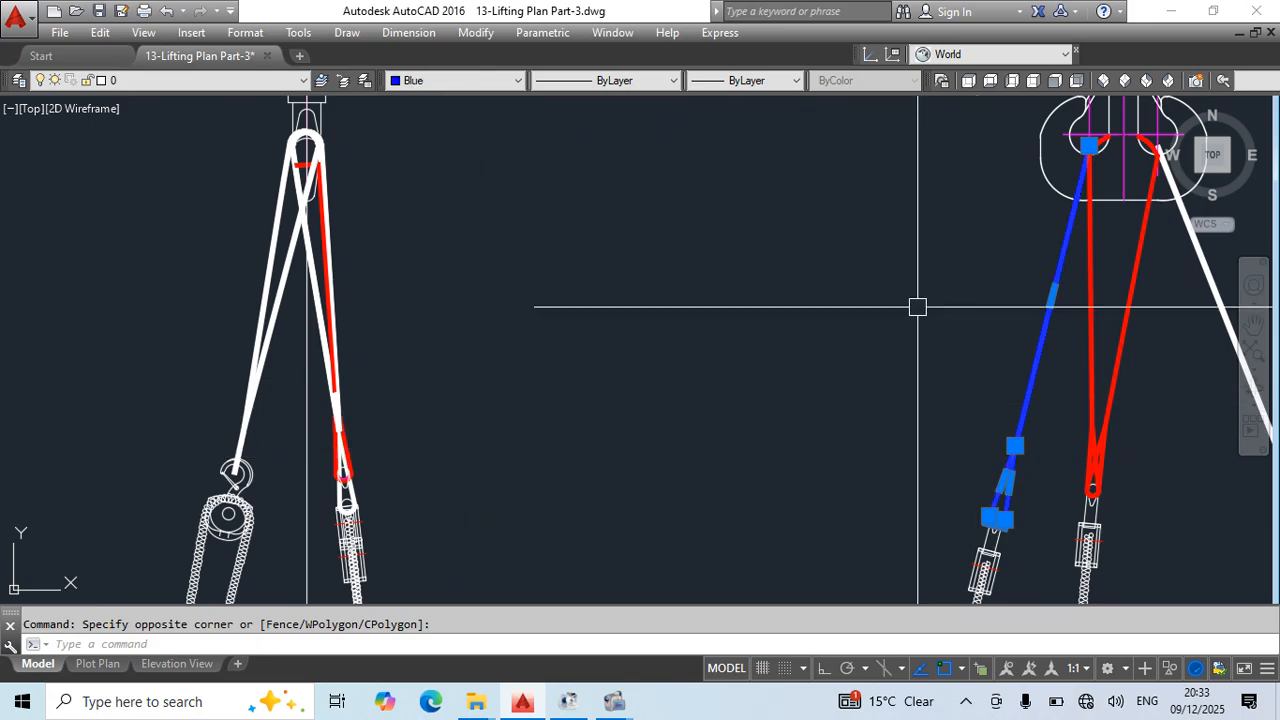
pyautogui.press('Escape')
# - Change the looped sling leading to the left chain block in the side elevation to Blue
pyautogui.scroll(-3, 674, 354)
pyautogui.scroll(5, 503, 345)
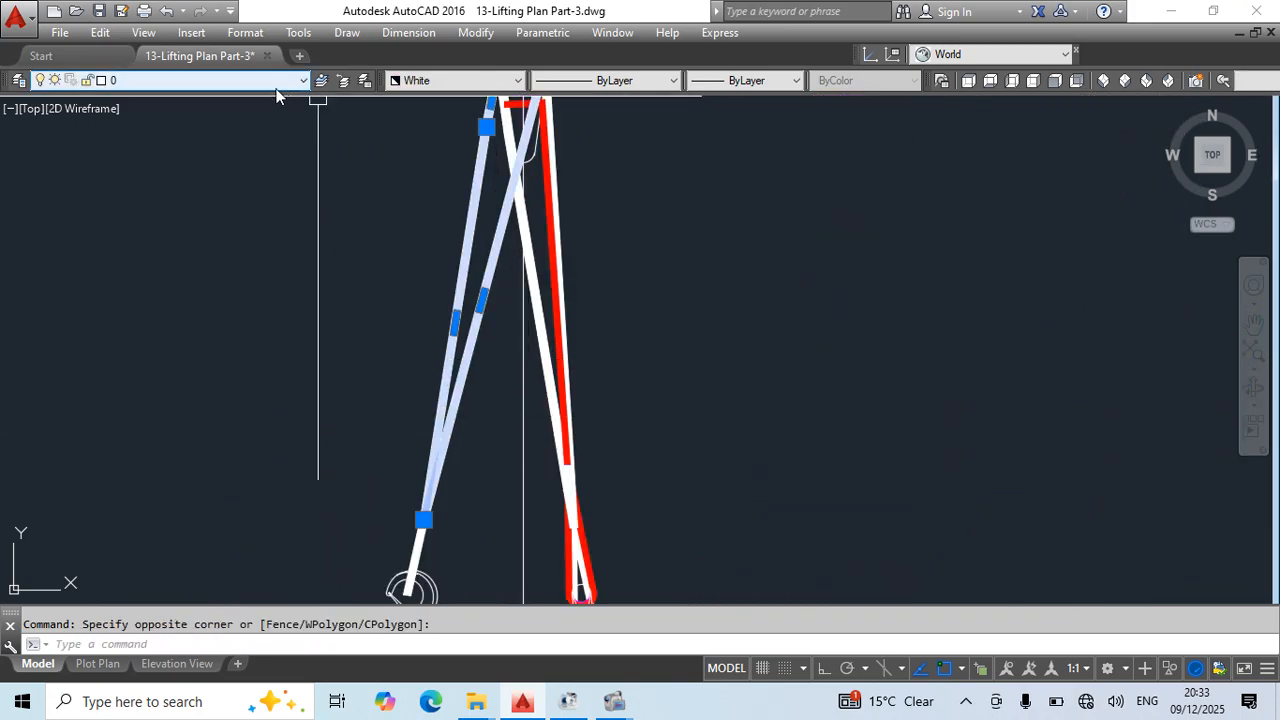
pyautogui.click(455, 80)
pyautogui.click(420, 190)
pyautogui.press('Escape')
pyautogui.scroll(-3, 657, 271)
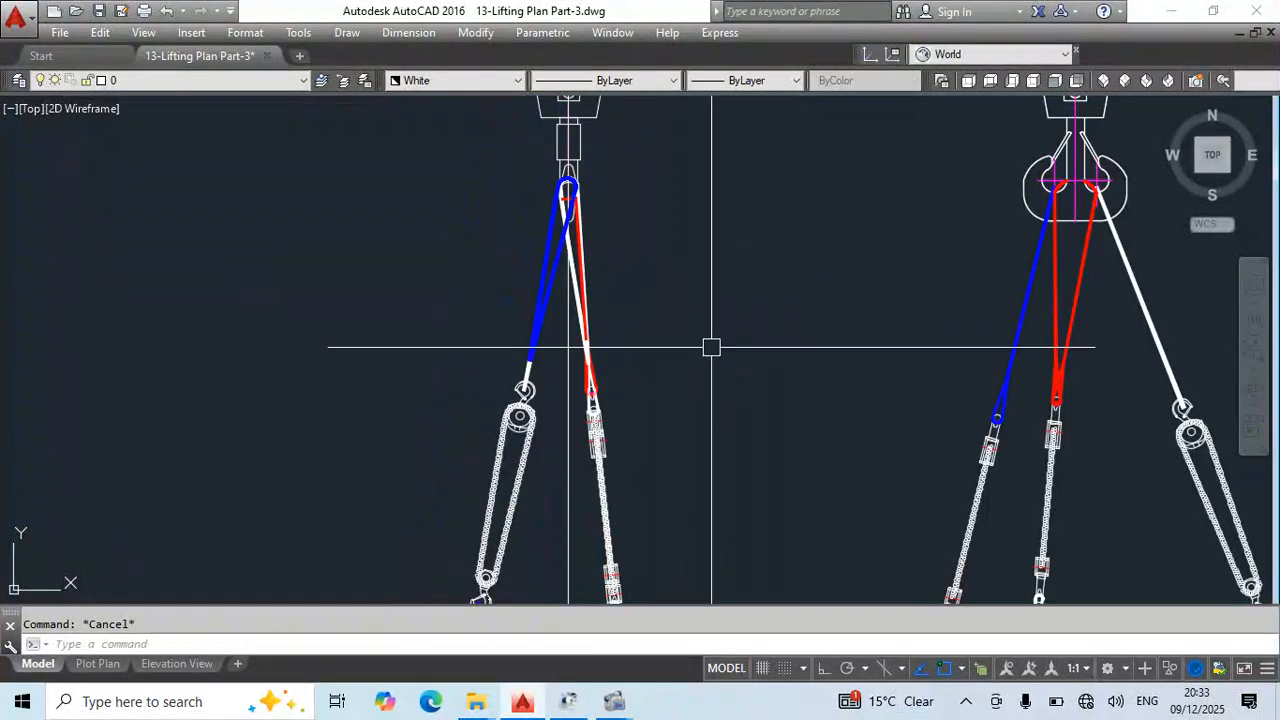
# - Match the short straight sling above the left chain block's hook to the blue looped sling's properties and save the drawing
pyautogui.scroll(3, 541, 319)
pyautogui.write('ma')
pyautogui.press('Return')
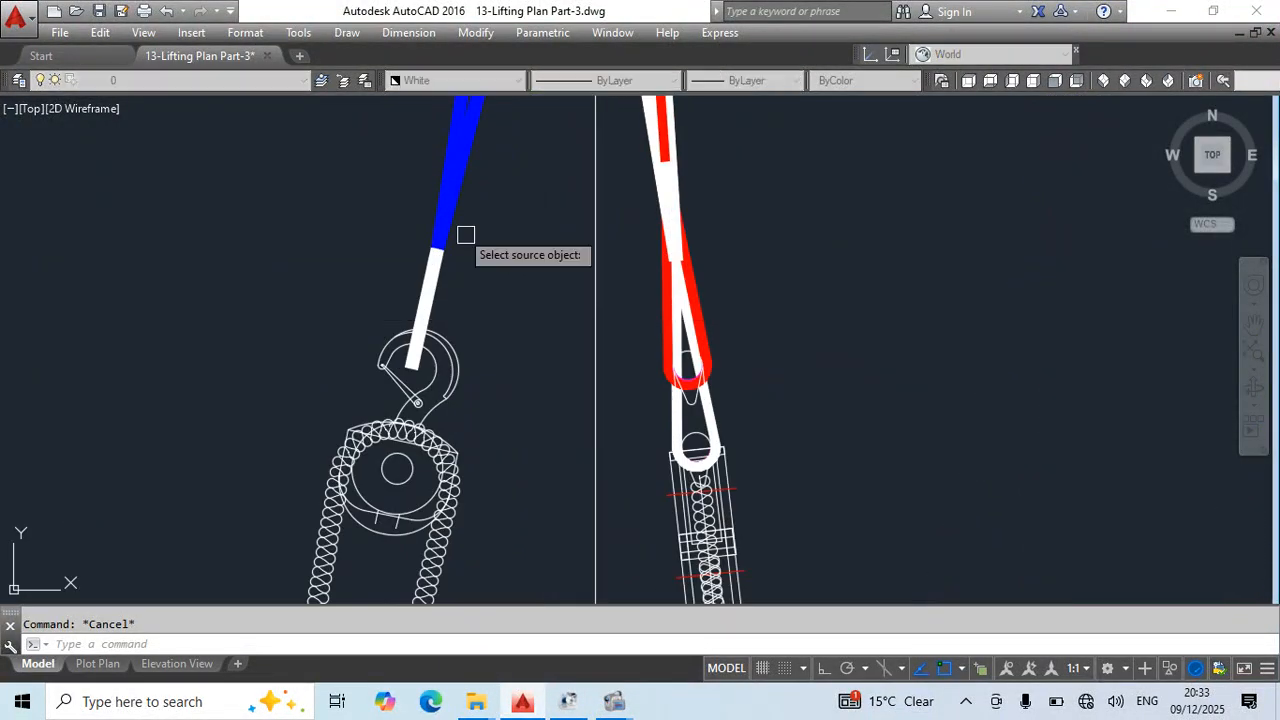
pyautogui.click(447, 224)
pyautogui.click(476, 250)
pyautogui.click(412, 290)
pyautogui.press('Escape')
pyautogui.scroll(-5, 600, 262)
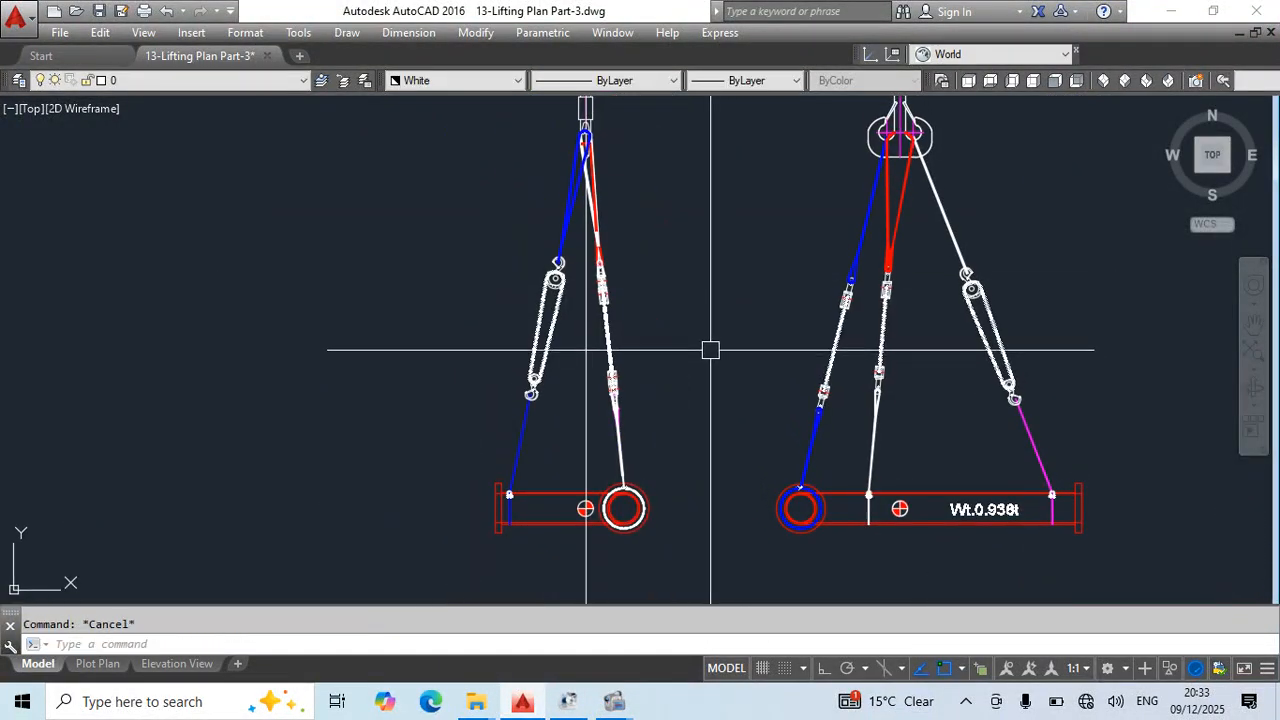
pyautogui.hotkey('ctrl', 's')
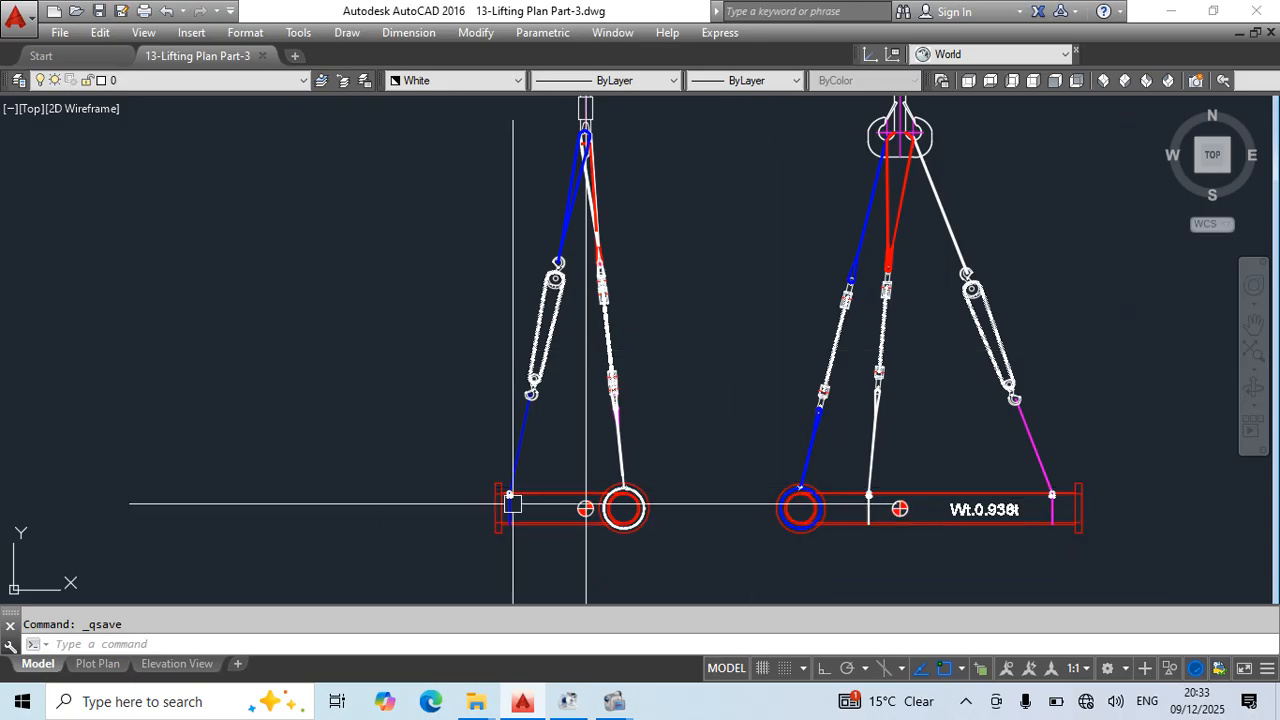
# - Erase the vertical construction line running through the side elevation's centre of gravity symbol
pyautogui.moveTo(687, 509); pyautogui.dragTo(680, 387, button='middle')
pyautogui.click(651, 469)
pyautogui.click(483, 517)
pyautogui.write('e')
pyautogui.press('Return')
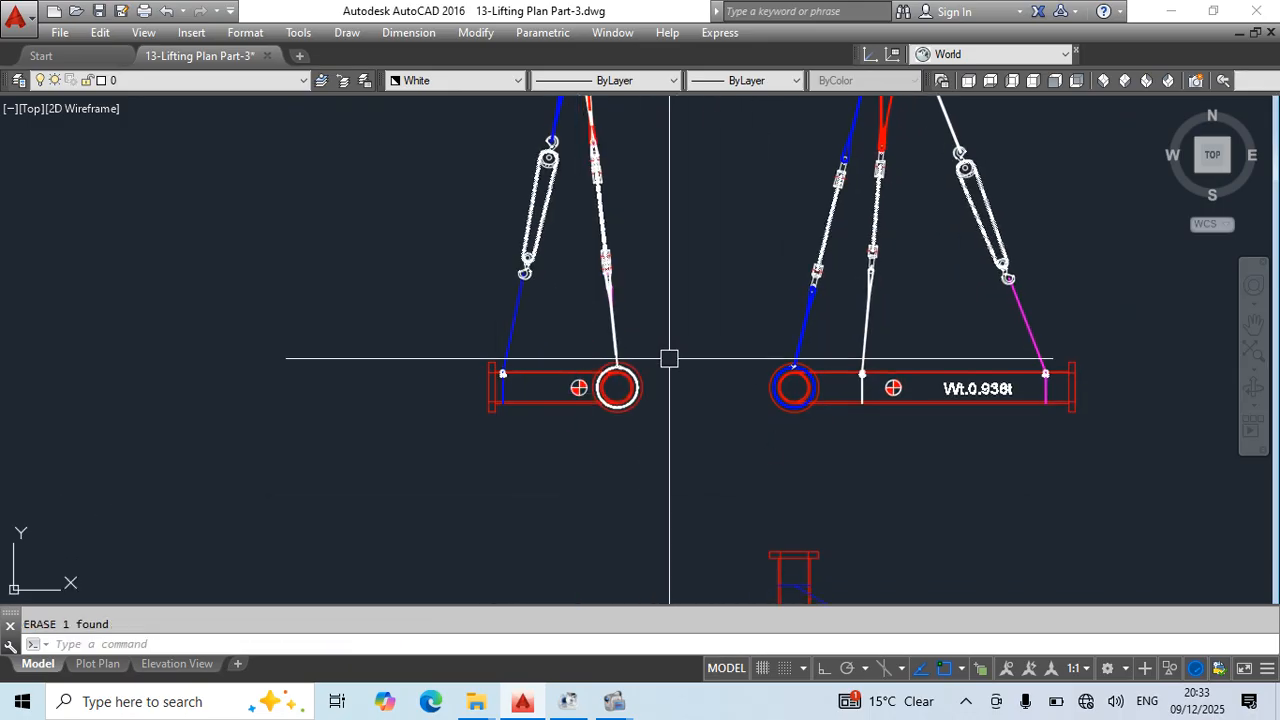
# - Rotate the hook rectangle and white looped sling in the plan view clockwise about the centre of gravity, orienting the rectangle between the blue and magenta slings
pyautogui.moveTo(673, 330); pyautogui.dragTo(494, 463, button='middle')
pyautogui.scroll(-4, 612, 260)
pyautogui.scroll(4, 680, 450)
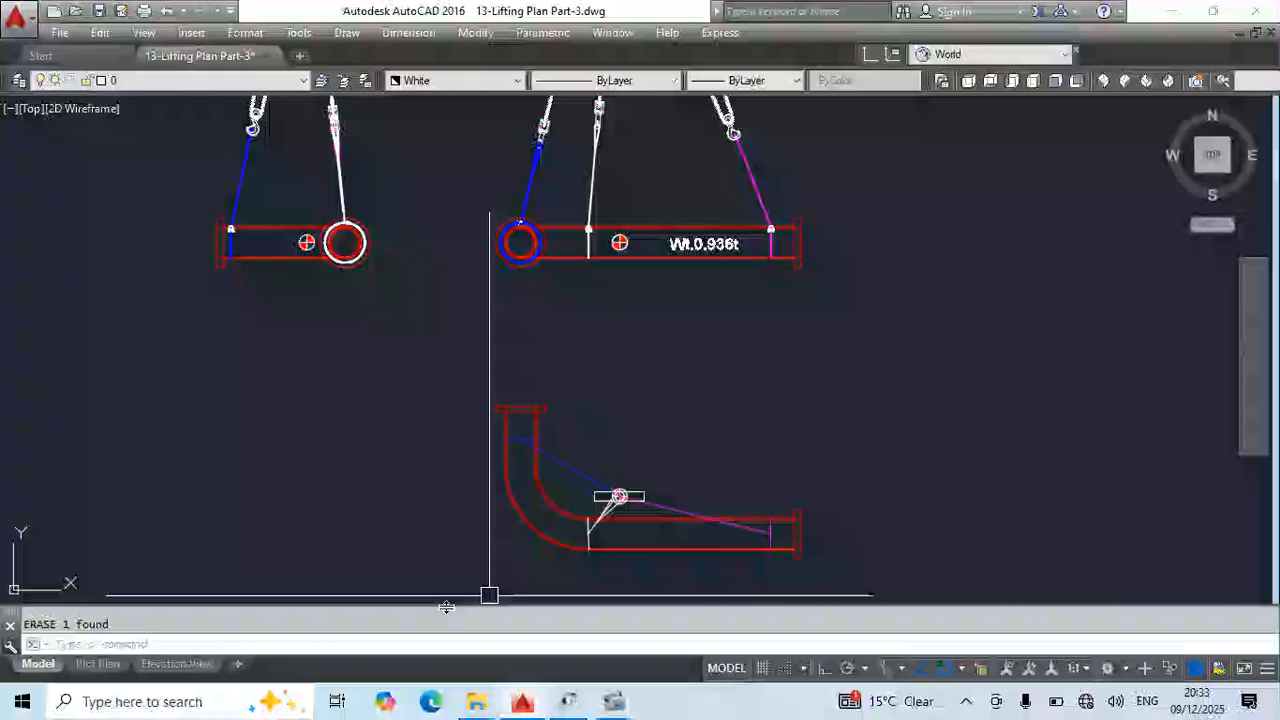
pyautogui.click(920, 366)
pyautogui.press('Escape')
pyautogui.scroll(5, 598, 515)
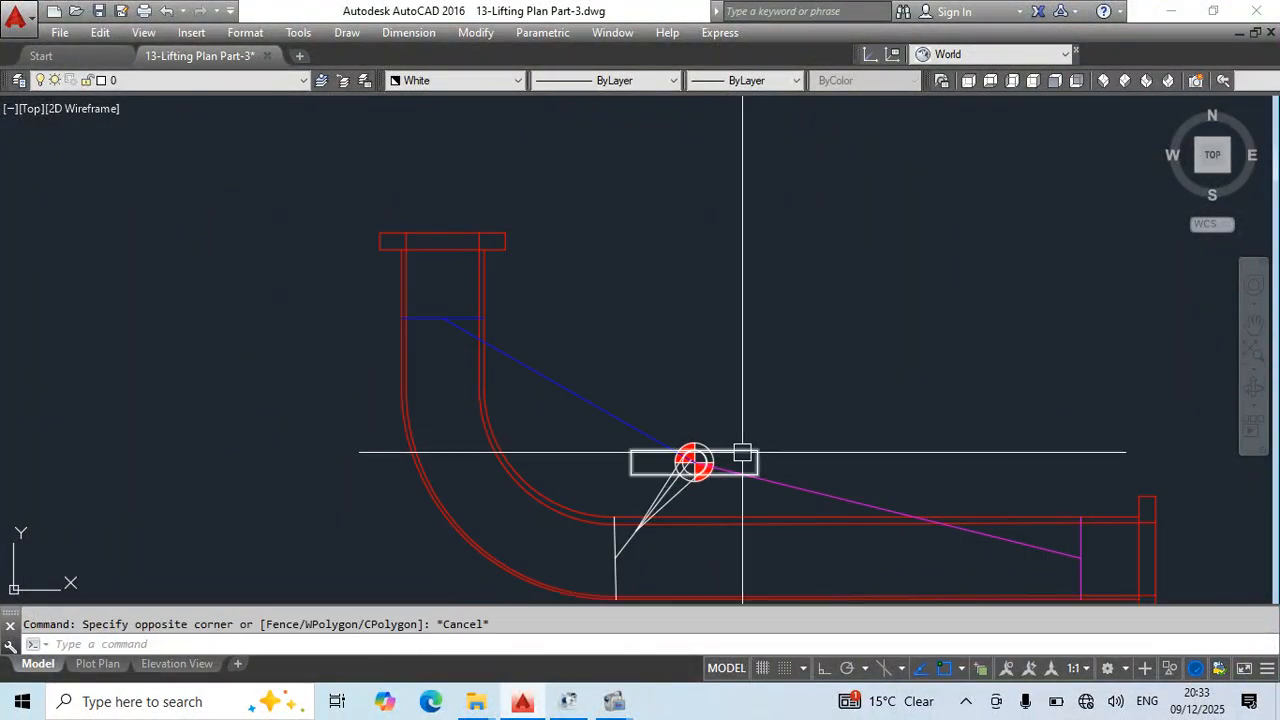
pyautogui.click(743, 451)
pyautogui.scroll(4, 700, 461)
pyautogui.click(737, 434)
pyautogui.scroll(-1, 676, 394)
pyautogui.moveTo(676, 394); pyautogui.dragTo(604, 338, button='middle')
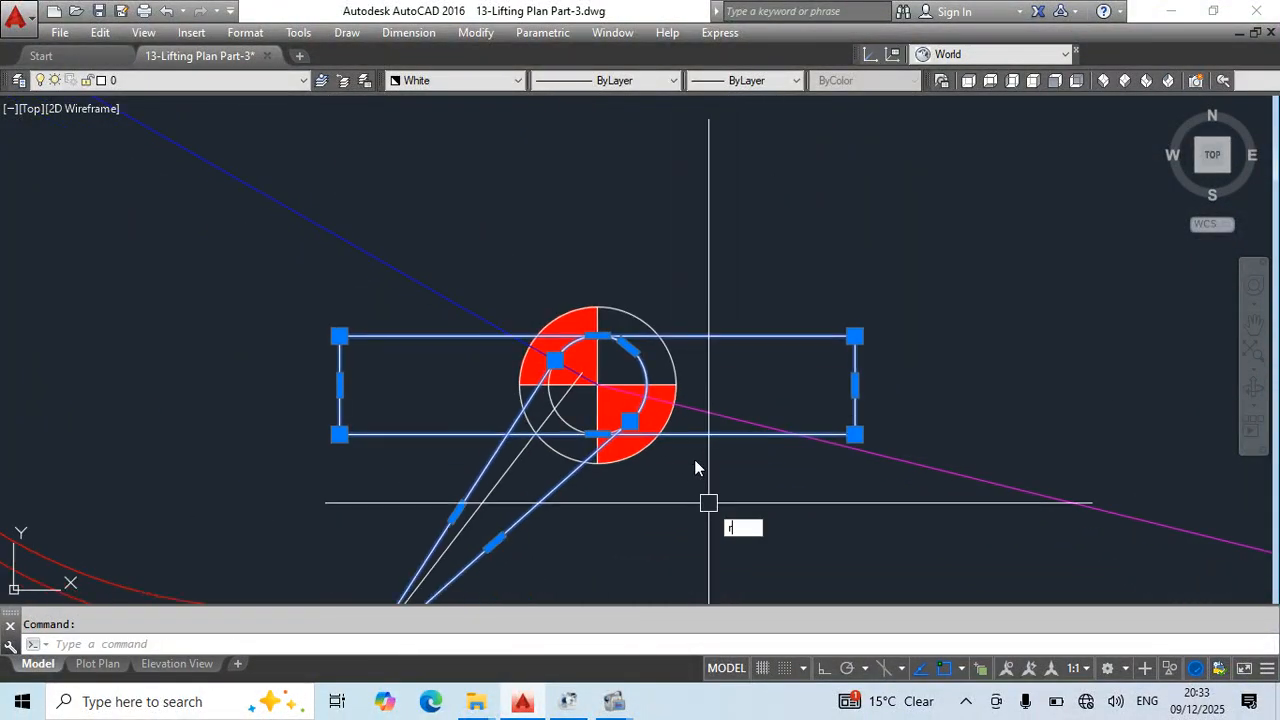
pyautogui.write('o')
pyautogui.press('Return')
pyautogui.click(597, 384)
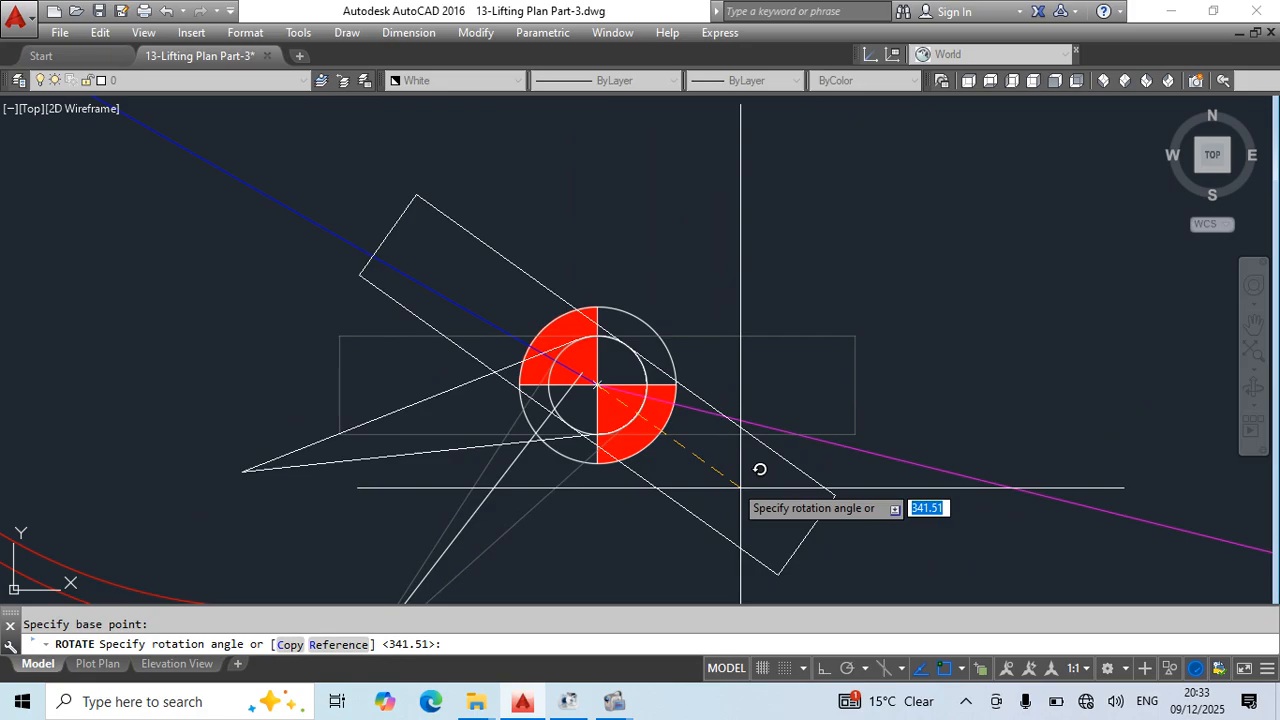
pyautogui.click(1043, 517)
pyautogui.press('Escape')
# - Stretch the lower tip of the plan view's looped sling onto the straight white sling
pyautogui.scroll(-4, 563, 446)
pyautogui.scroll(2, 365, 326)
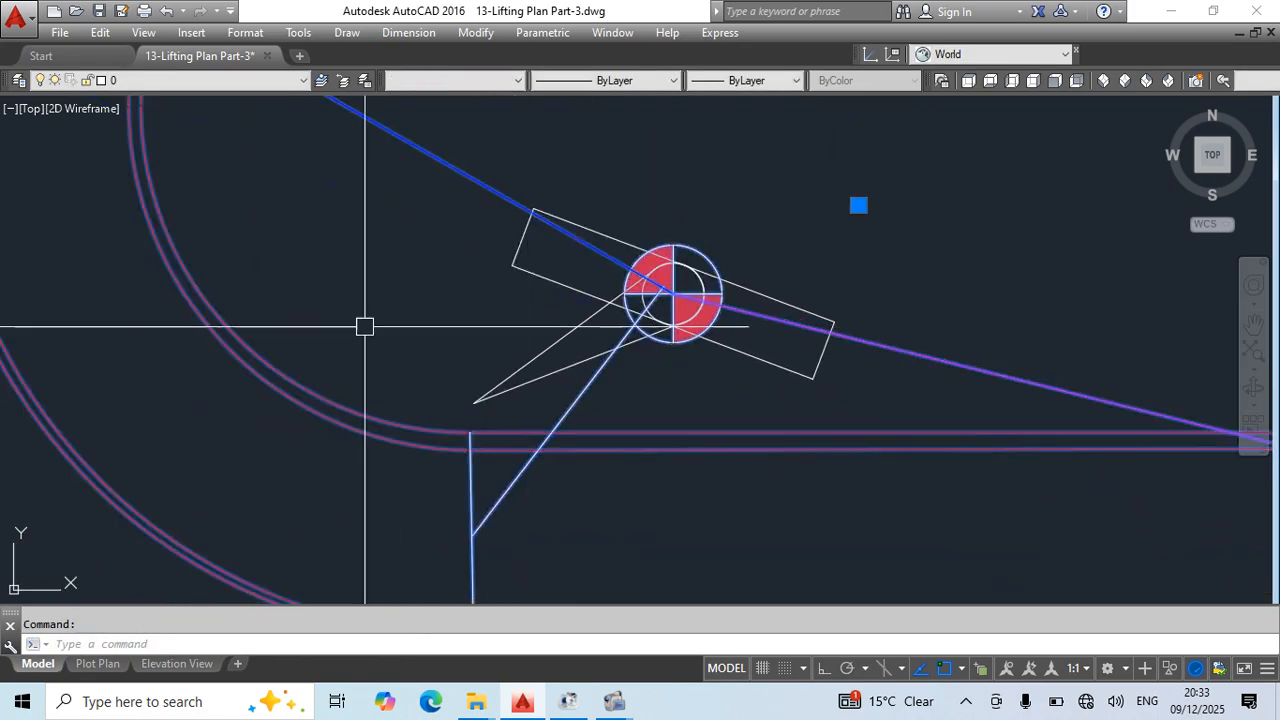
pyautogui.click(518, 405)
pyautogui.click(473, 403)
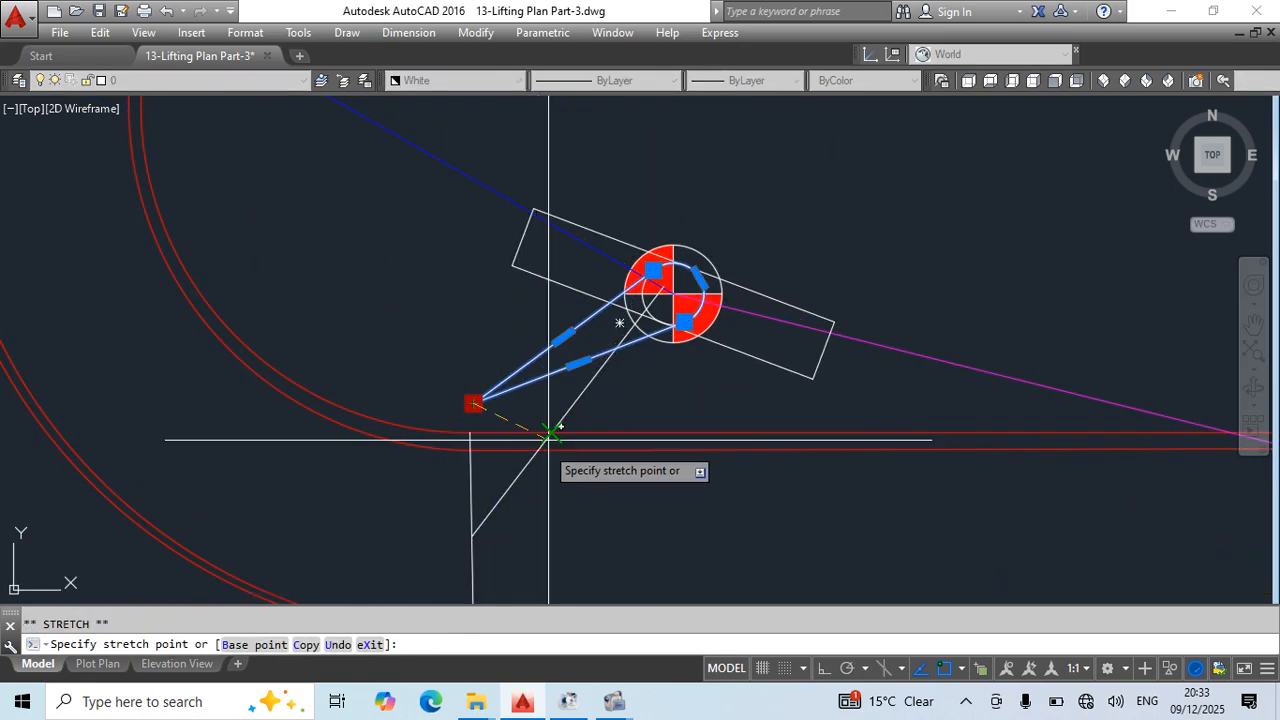
pyautogui.press('Escape')
pyautogui.scroll(2, 623, 323)
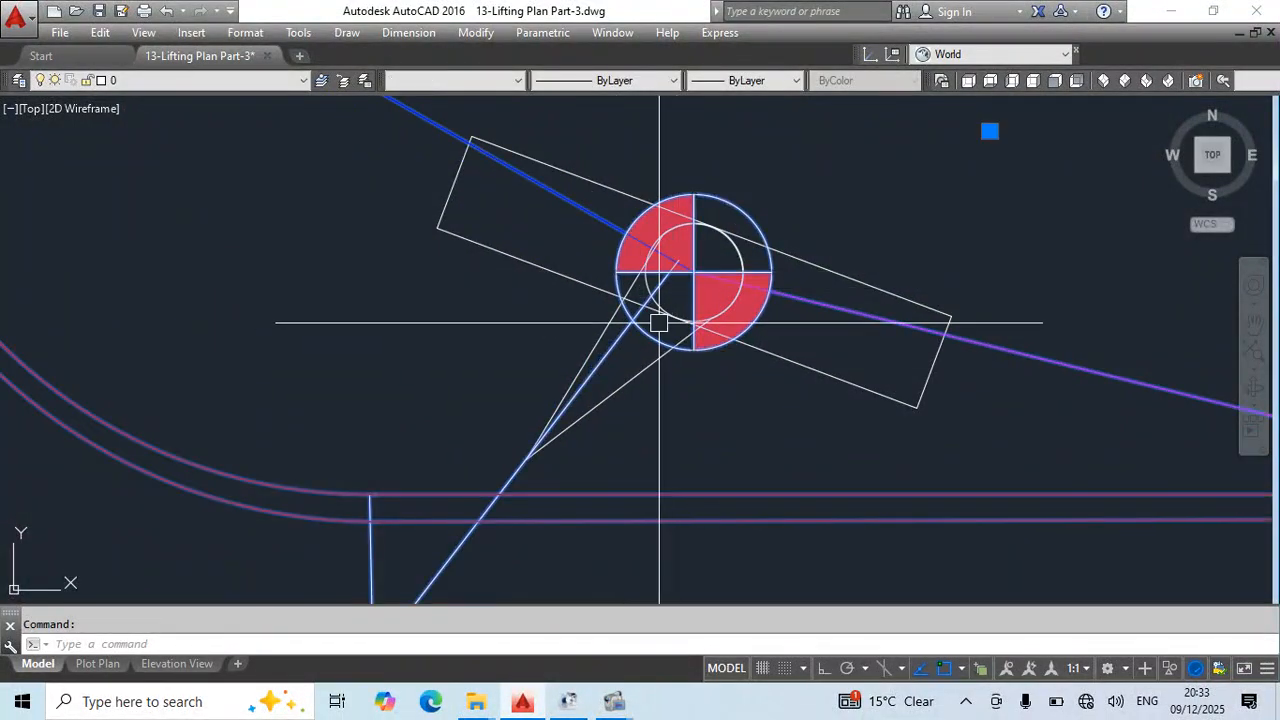
pyautogui.scroll(-4, 576, 358)
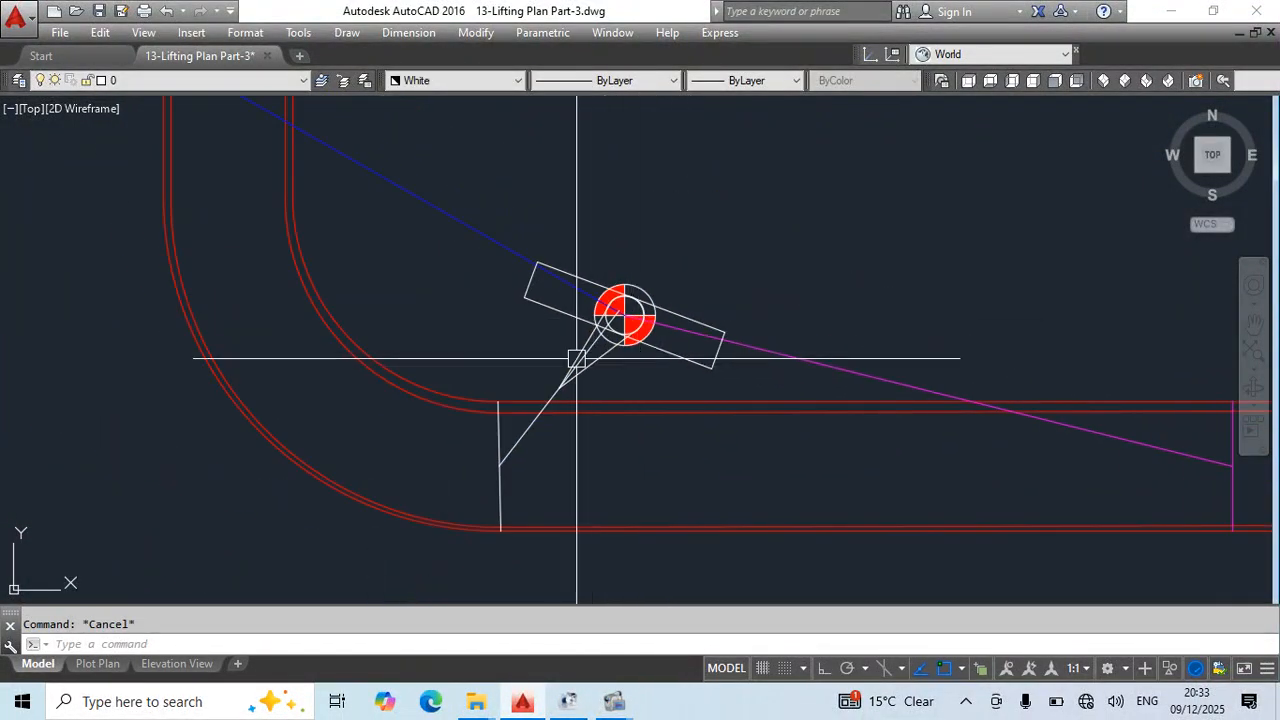
# - Snap the plan view's straight white sling to the hook's centre, then shorten its upper end to its midpoint at the looped sling's lower tip
pyautogui.scroll(-5, 605, 402)
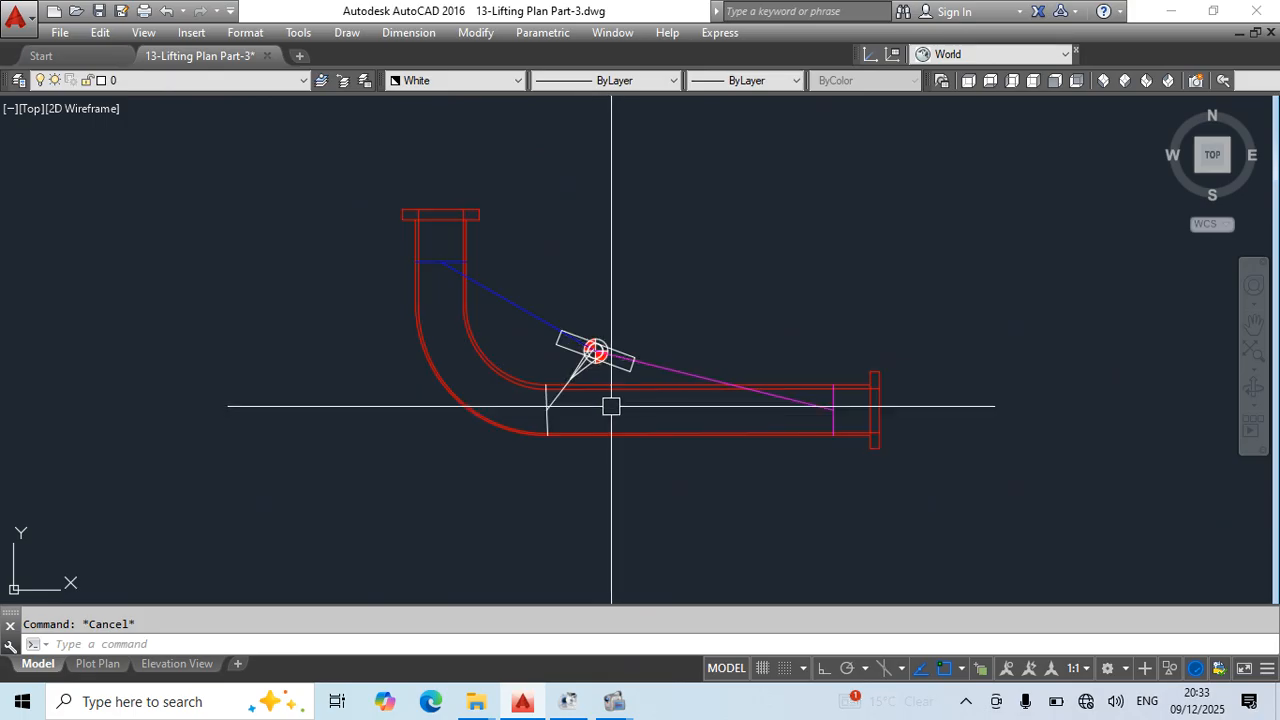
pyautogui.scroll(7, 595, 385)
pyautogui.click(546, 288)
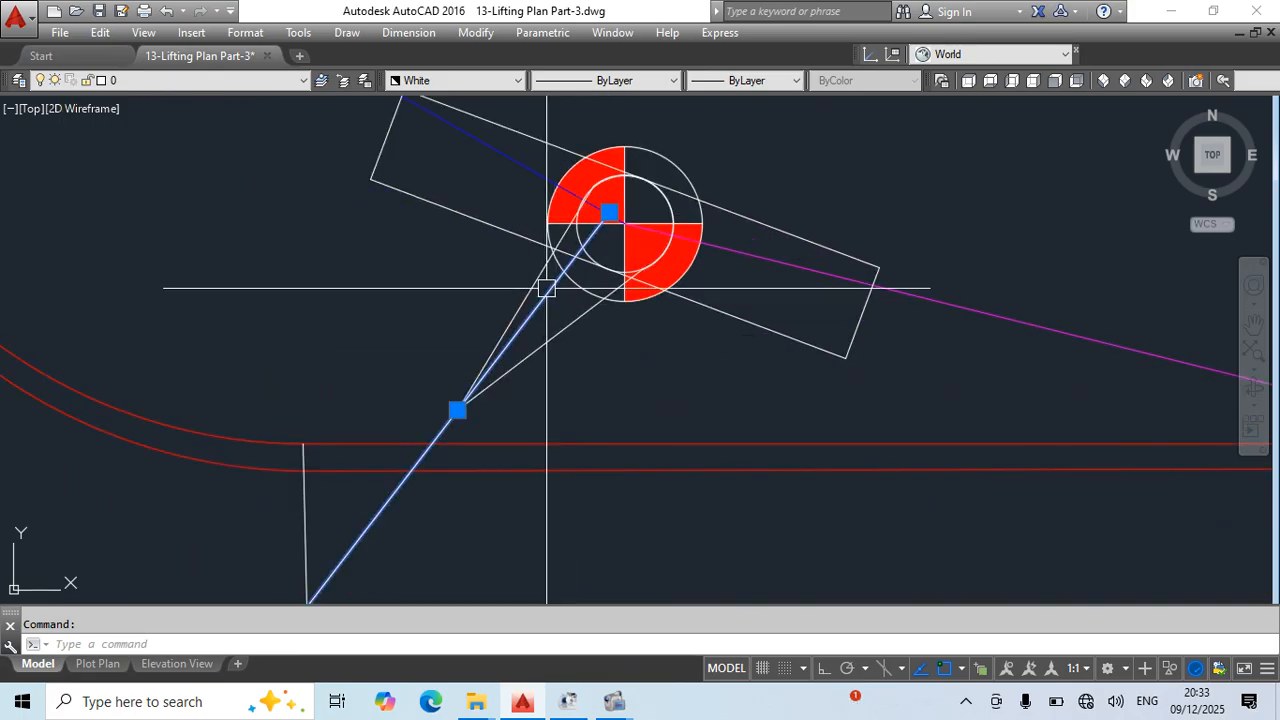
pyautogui.click(609, 212)
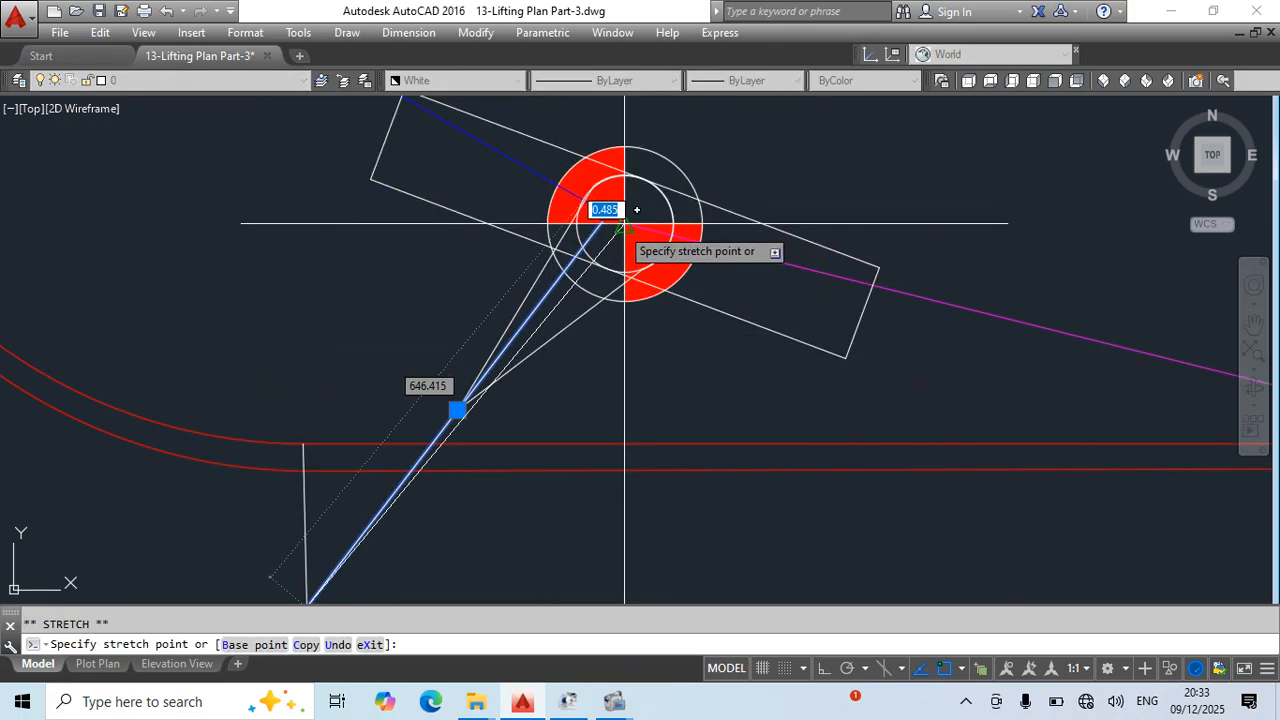
pyautogui.press('Escape')
pyautogui.click(465, 414)
pyautogui.press('Escape')
pyautogui.scroll(-4, 509, 490)
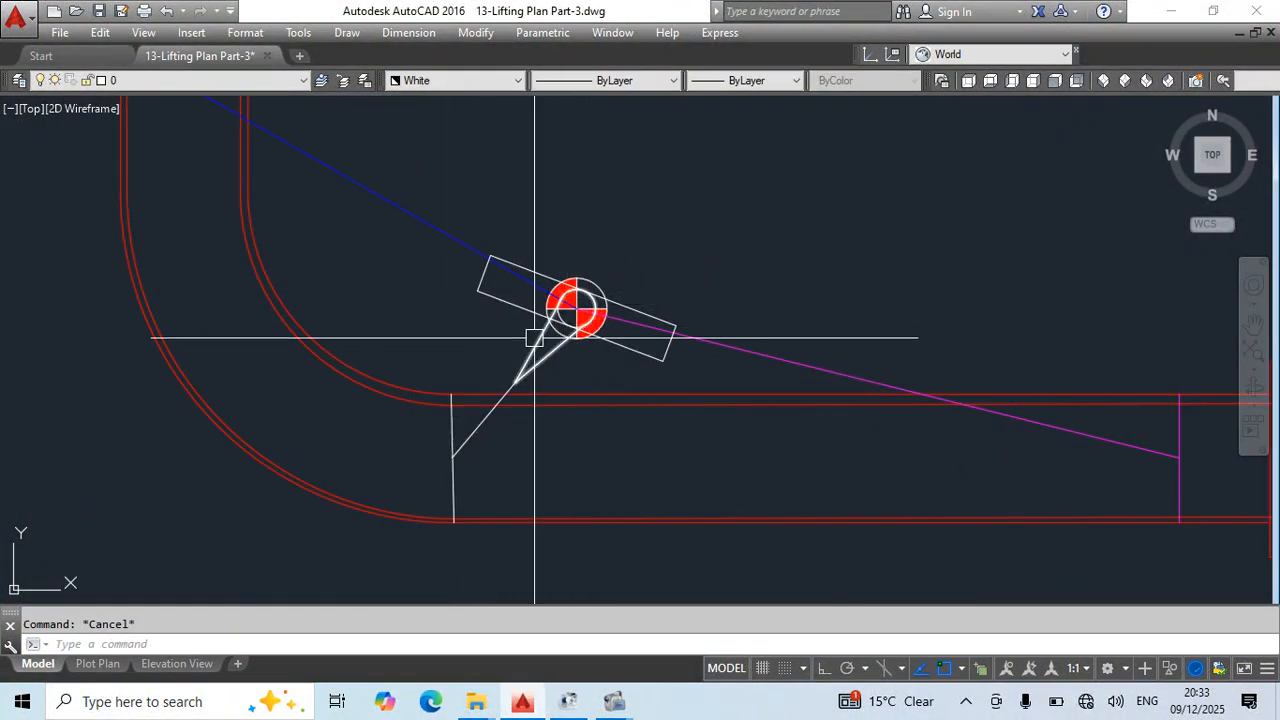
pyautogui.scroll(-4, 534, 337)
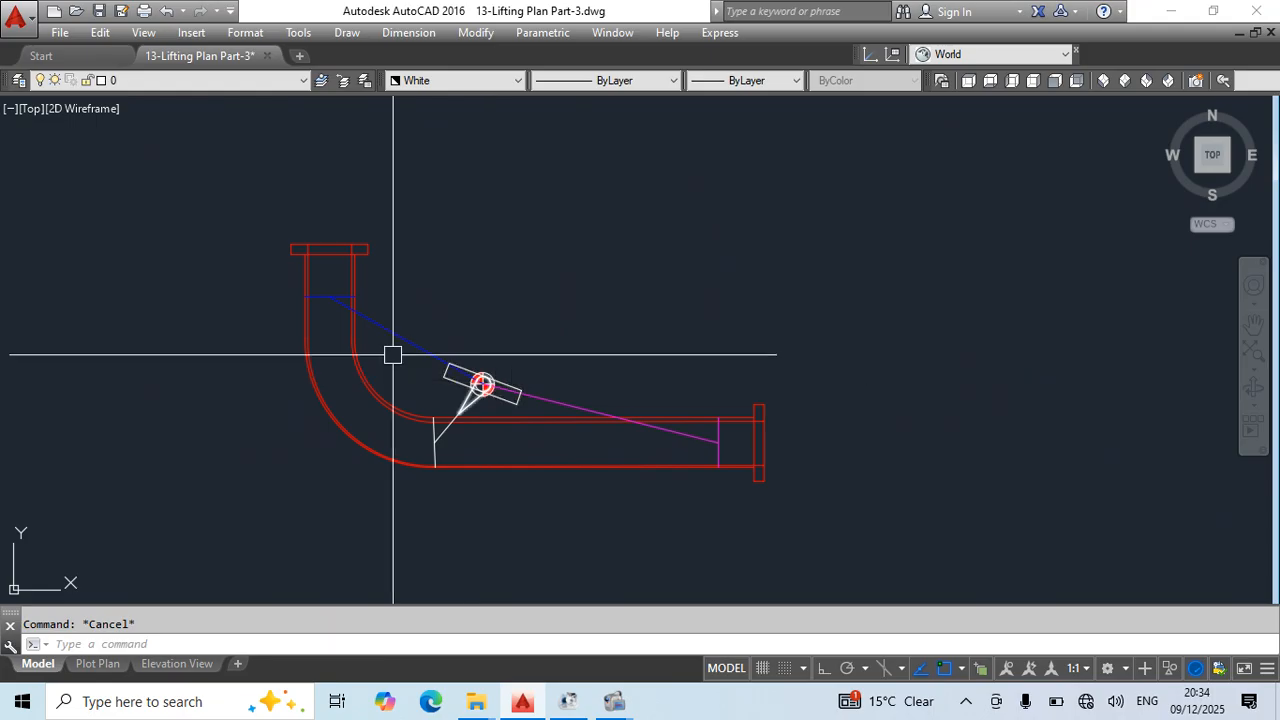
pyautogui.scroll(-6, 393, 355)
pyautogui.moveTo(509, 340); pyautogui.dragTo(706, 471, button='middle')
pyautogui.scroll(2, 549, 357)
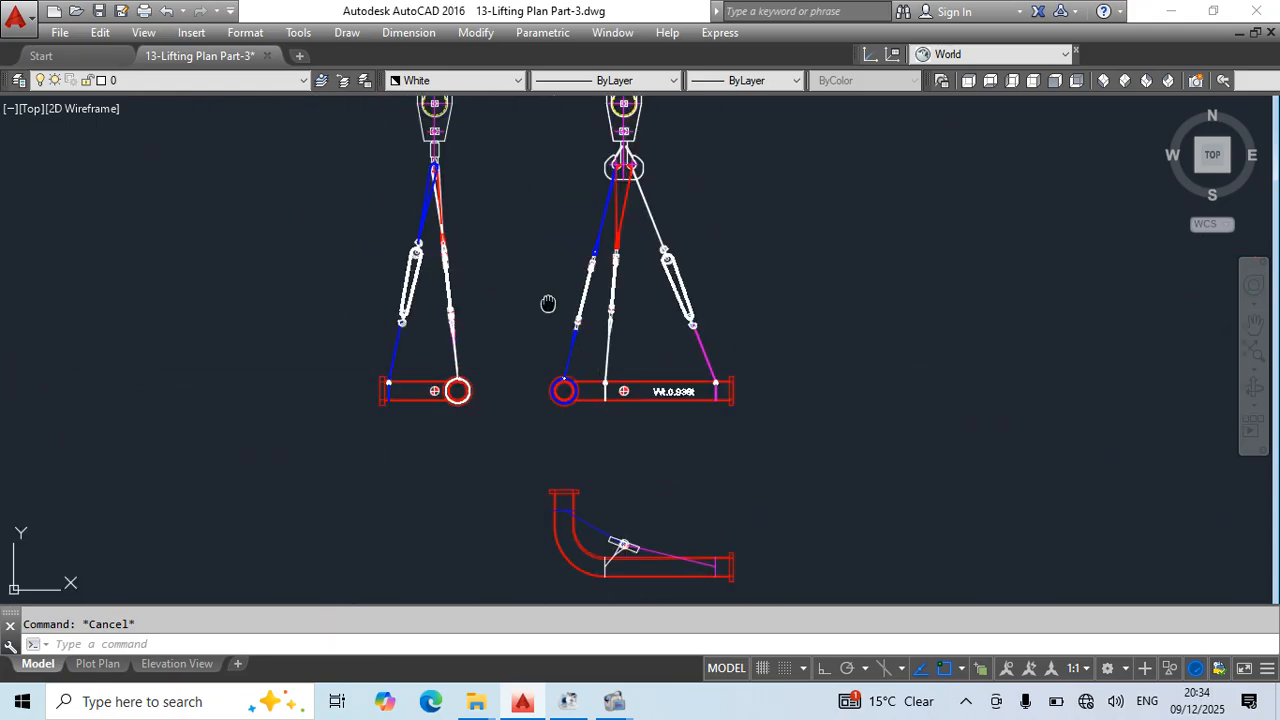
# - Look over the pipe spool's elevations and the other lifting arrangements in the column below it
pyautogui.moveTo(548, 303); pyautogui.dragTo(585, 486, button='middle')
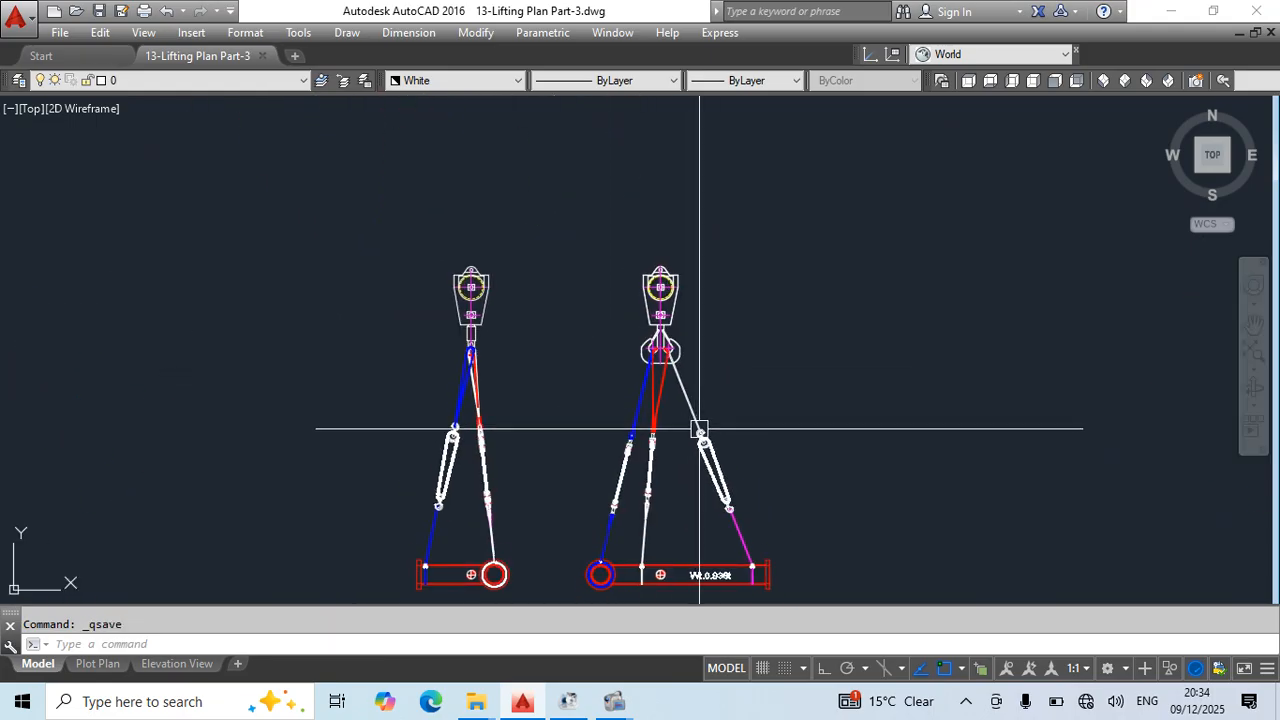
pyautogui.moveTo(699, 429); pyautogui.dragTo(839, 226, button='middle')
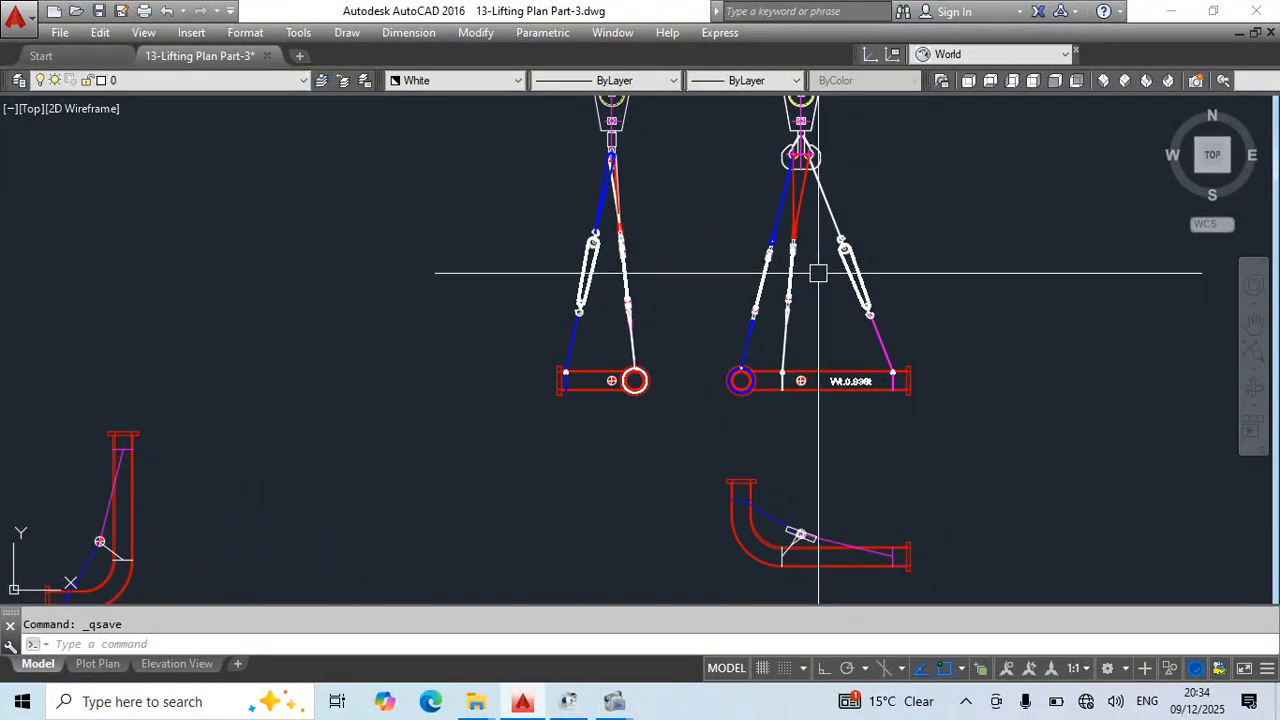
pyautogui.scroll(-8, 818, 273)
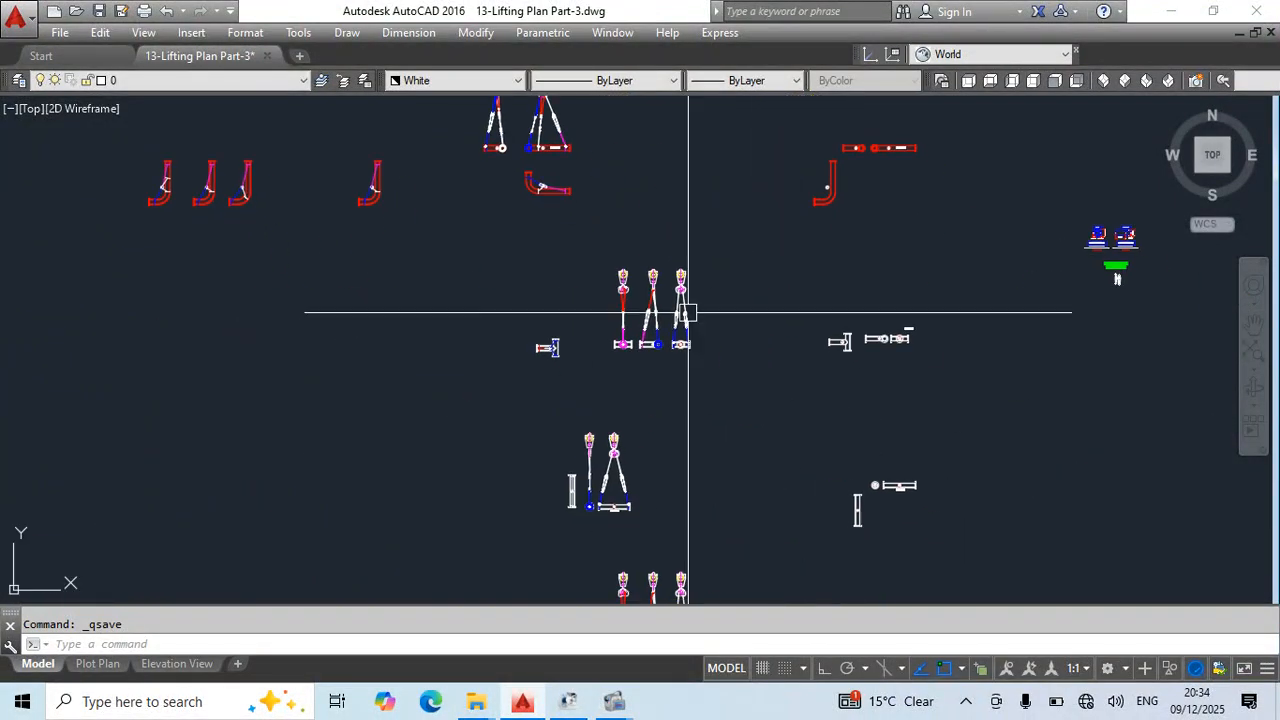
pyautogui.scroll(-6, 661, 318)
pyautogui.moveTo(754, 565); pyautogui.dragTo(703, 474, button='middle')
pyautogui.scroll(8, 606, 481)
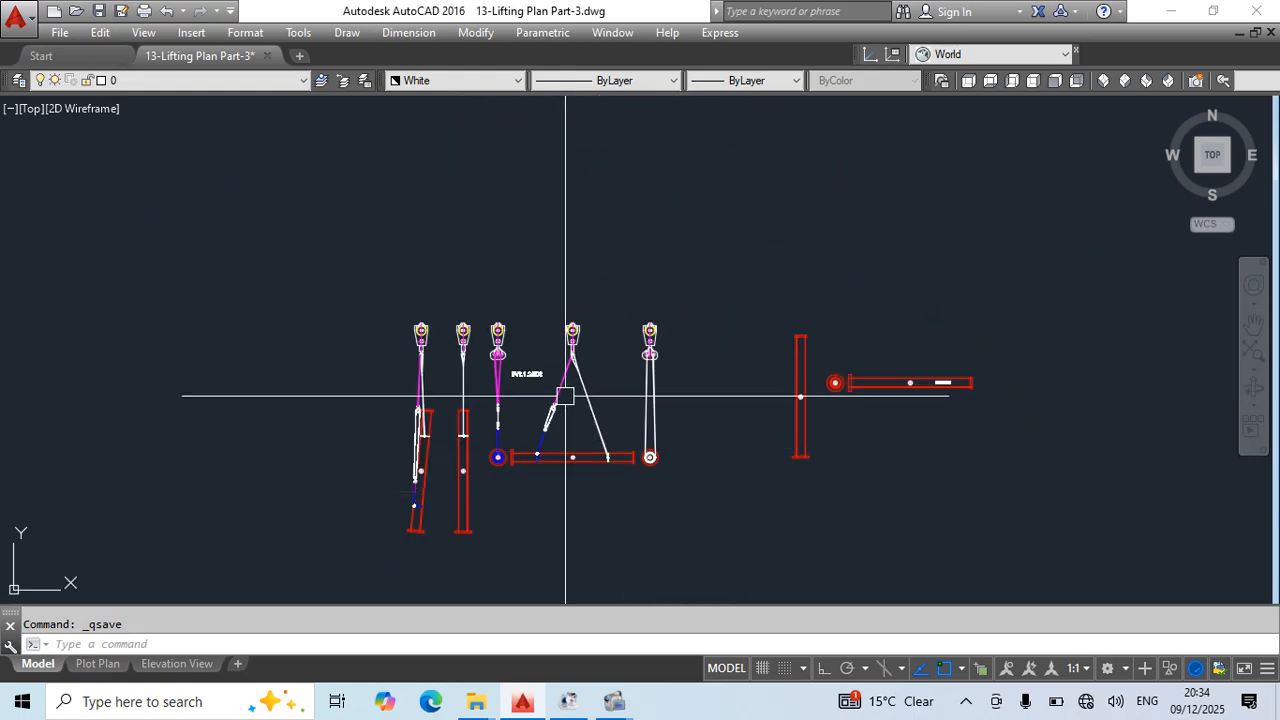
pyautogui.scroll(-5, 566, 396)
pyautogui.scroll(3, 499, 365)
pyautogui.scroll(2, 540, 340)
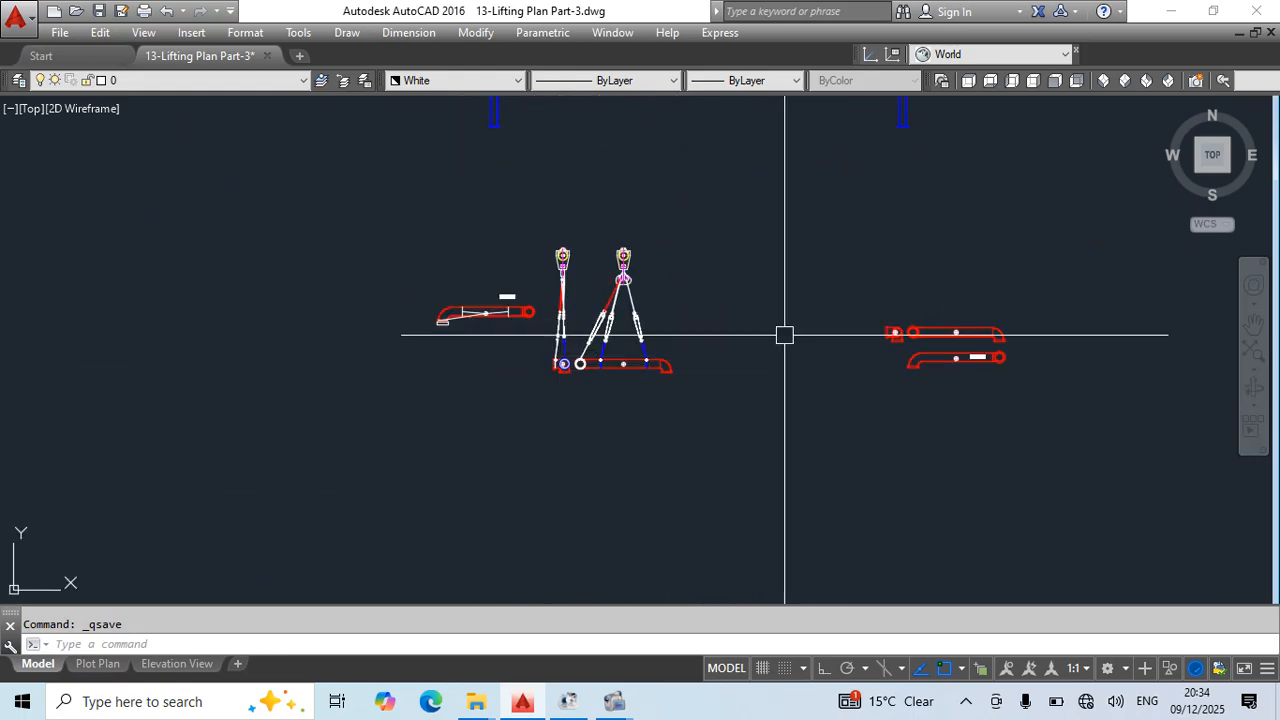
pyautogui.scroll(3, 500, 331)
pyautogui.scroll(-3, 781, 265)
pyautogui.moveTo(781, 265); pyautogui.dragTo(681, 600, button='middle')
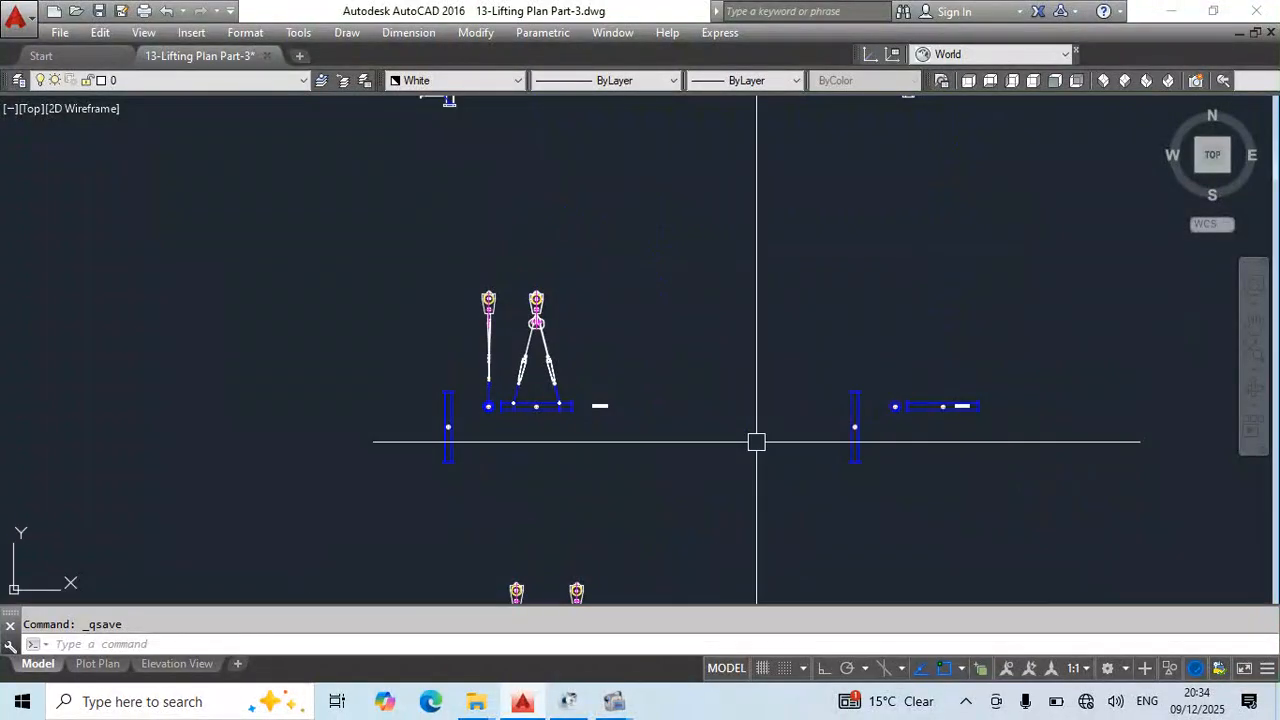
pyautogui.scroll(-2, 614, 316)
pyautogui.moveTo(677, 322); pyautogui.dragTo(630, 505, button='middle')
pyautogui.moveTo(667, 347); pyautogui.dragTo(668, 550, button='middle')
pyautogui.moveTo(694, 350); pyautogui.dragTo(700, 550, button='middle')
pyautogui.moveTo(642, 332); pyautogui.dragTo(827, 443, button='middle')
# - Examine the slings, chain blocks and lifting points in the pipe spool's two elevations and the plan view beneath them
pyautogui.scroll(4, 421, 366)
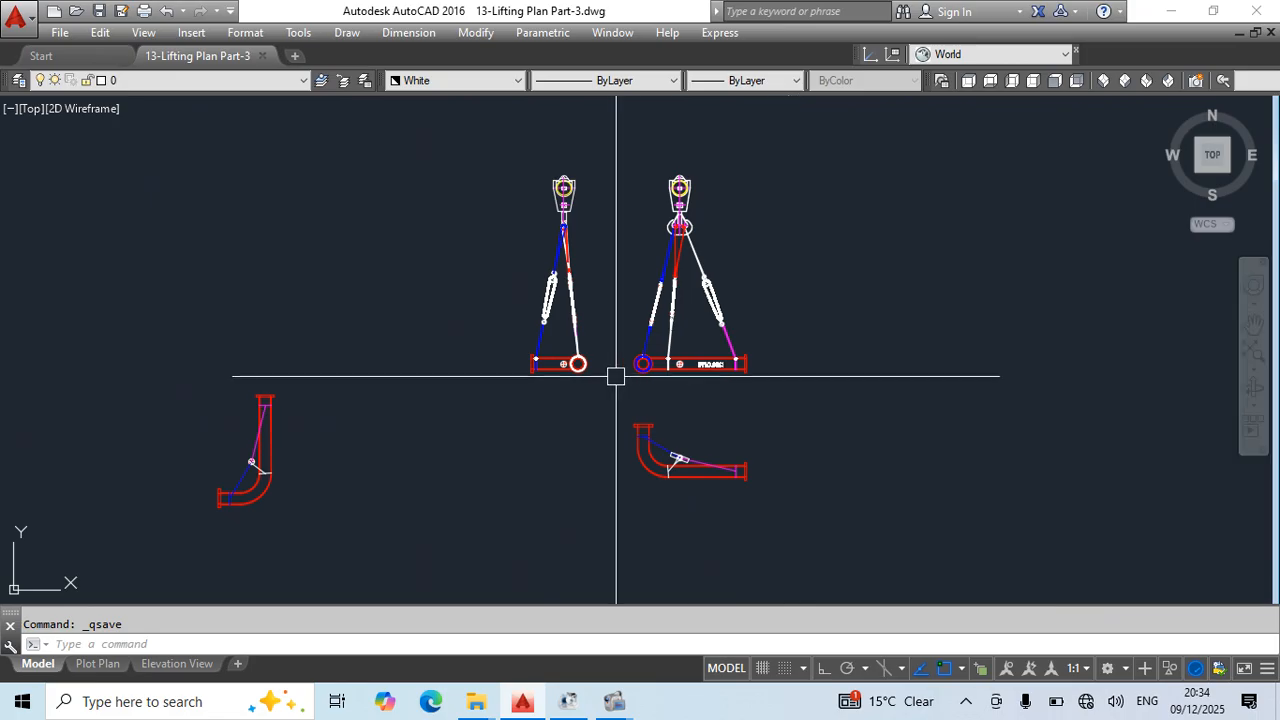
pyautogui.scroll(4, 617, 352)
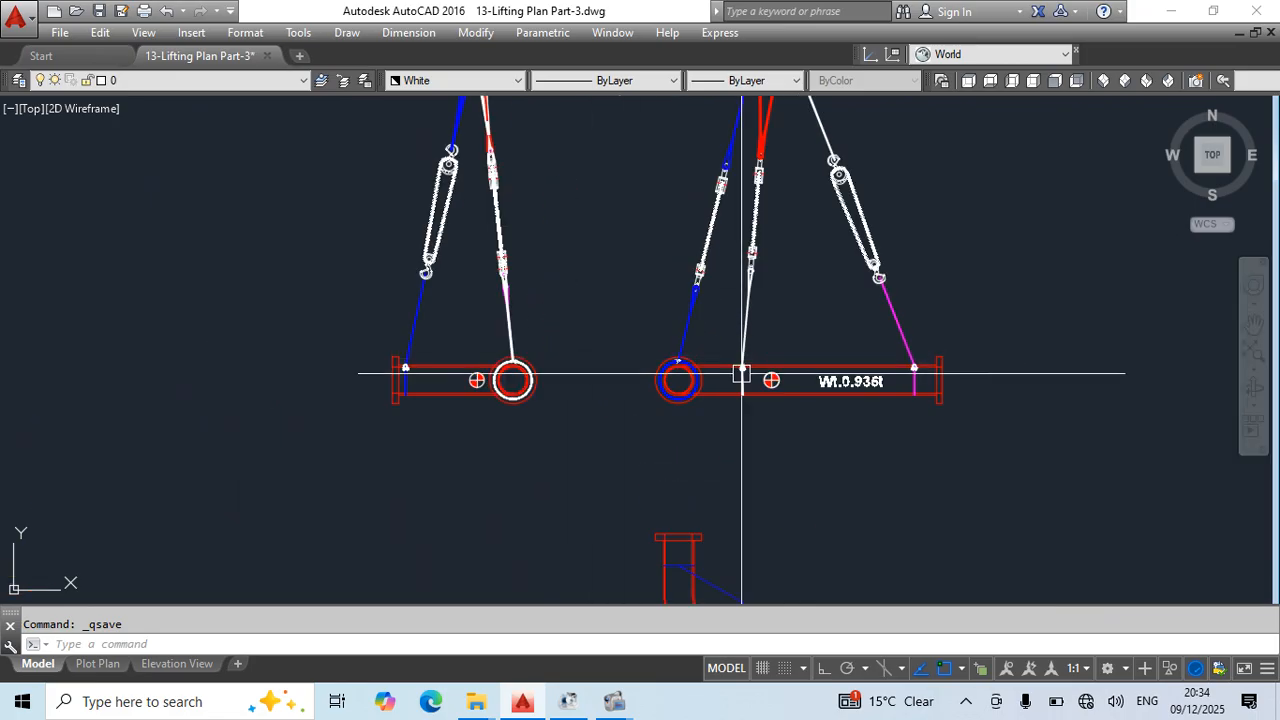
pyautogui.scroll(-2, 690, 320)
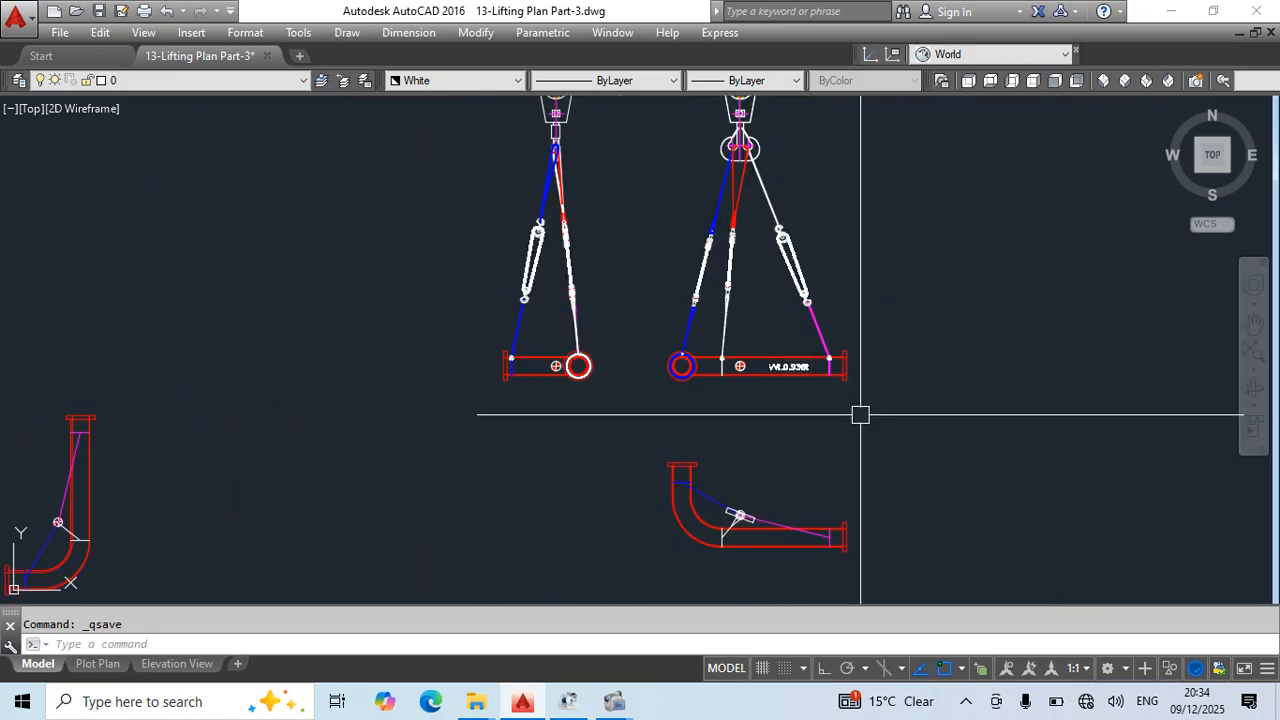
pyautogui.scroll(2, 800, 290)
pyautogui.moveTo(841, 295); pyautogui.dragTo(690, 262, button='middle')
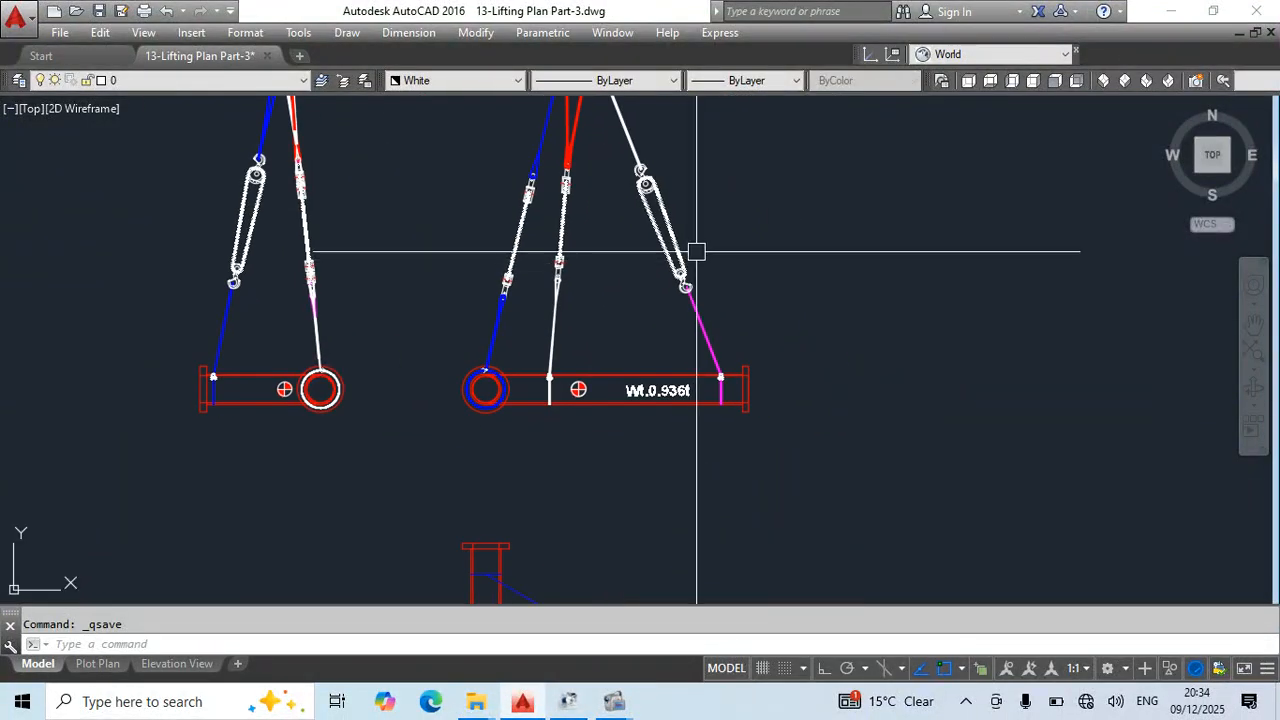
pyautogui.scroll(-3, 756, 312)
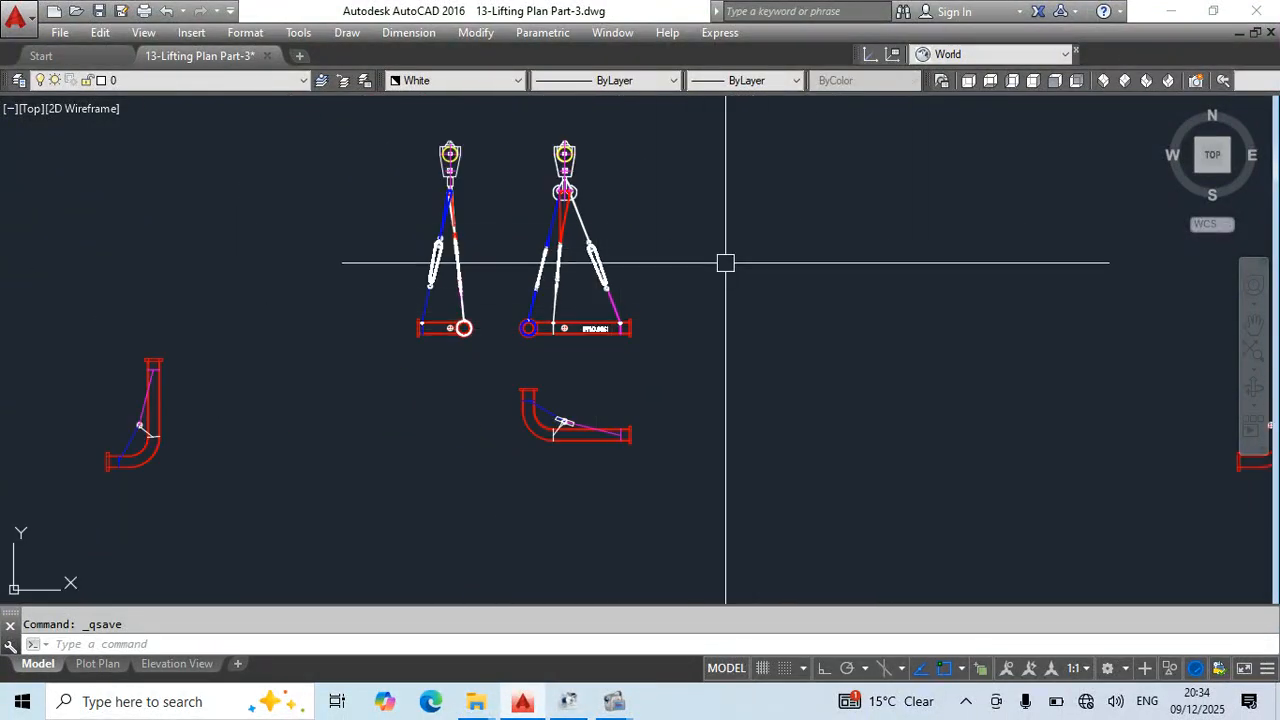
# - Examine the V-225 vessel's tackles arrangement and its Tools & Tackles Calculation tables for the main and tail cranes, highlighting them temporarily
pyautogui.scroll(-12, 854, 328)
pyautogui.scroll(3, 636, 310)
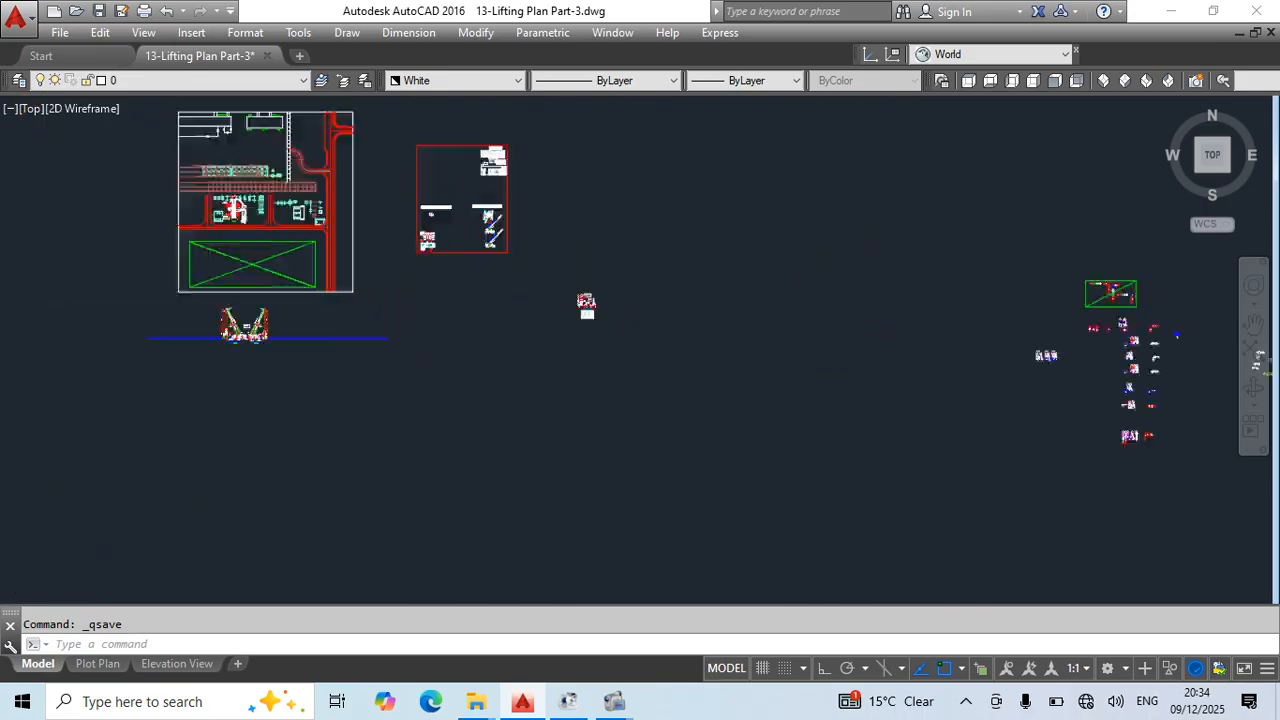
pyautogui.scroll(4, 643, 303)
pyautogui.scroll(6, 450, 318)
pyautogui.moveTo(540, 348); pyautogui.dragTo(743, 252, button='middle')
pyautogui.scroll(-3, 560, 284)
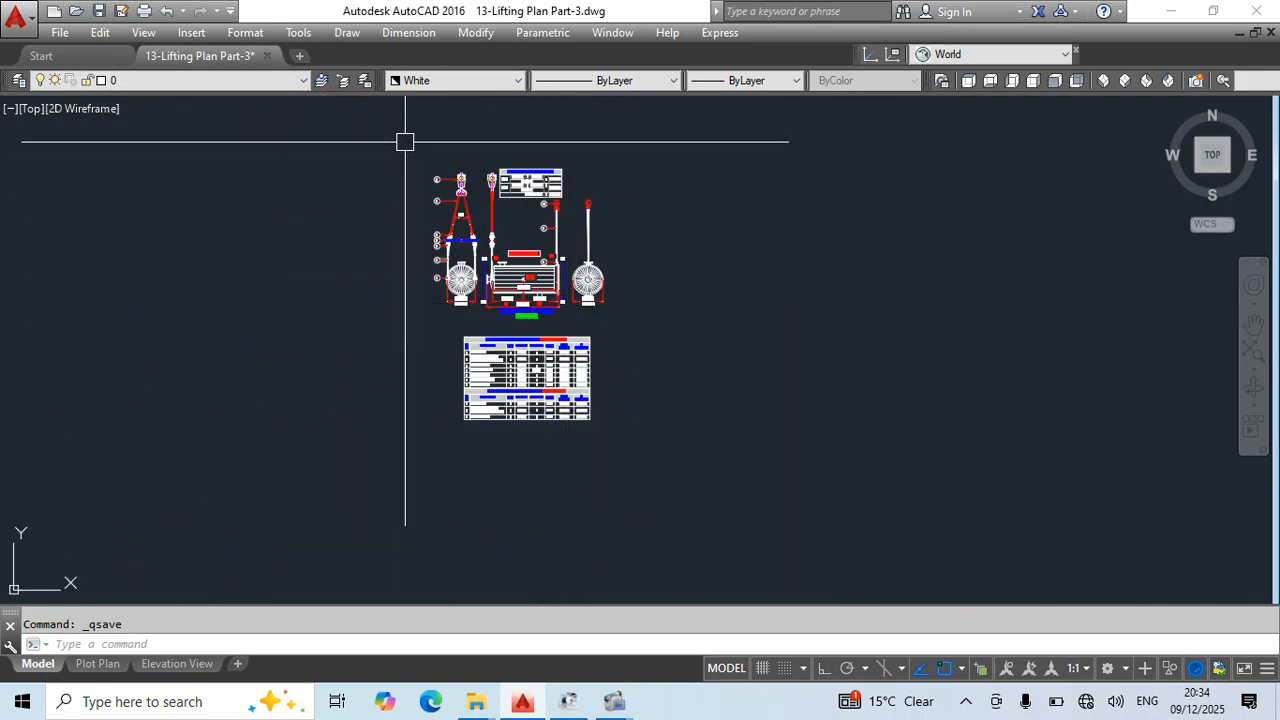
pyautogui.click(405, 141)
pyautogui.click(663, 477)
pyautogui.scroll(4, 539, 334)
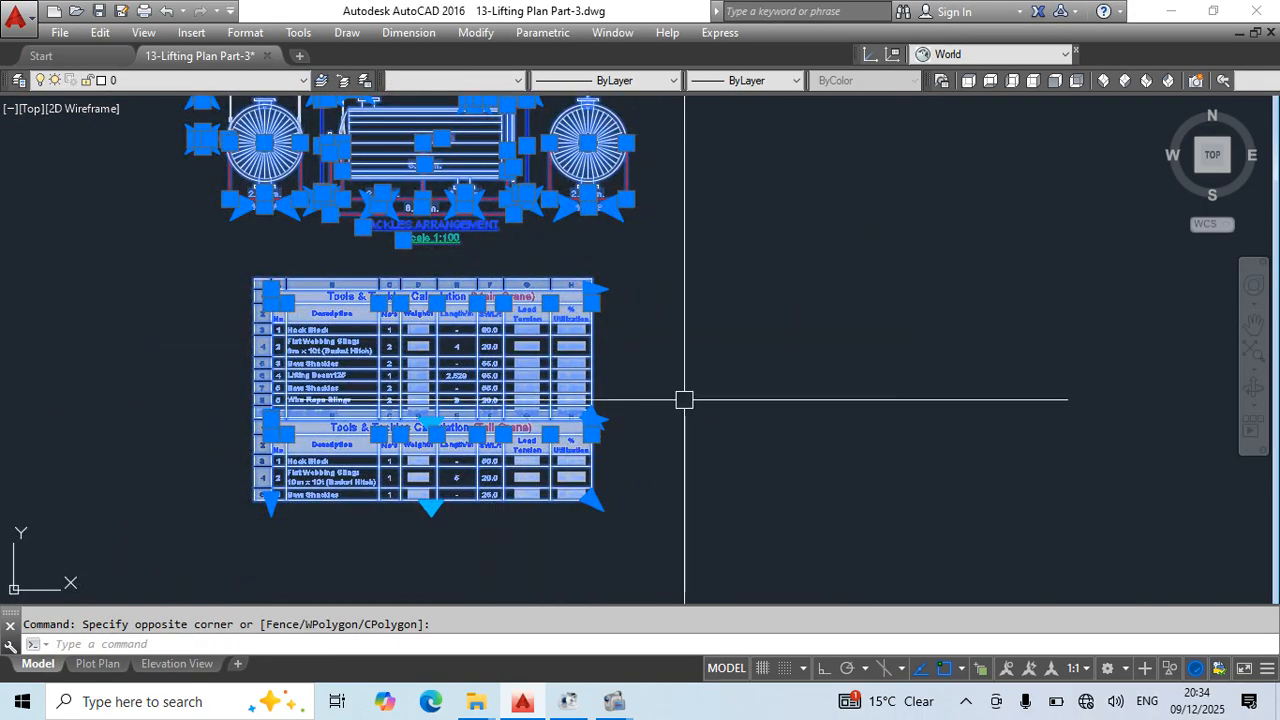
pyautogui.moveTo(684, 400); pyautogui.dragTo(888, 565, button='middle')
pyautogui.press('Escape')
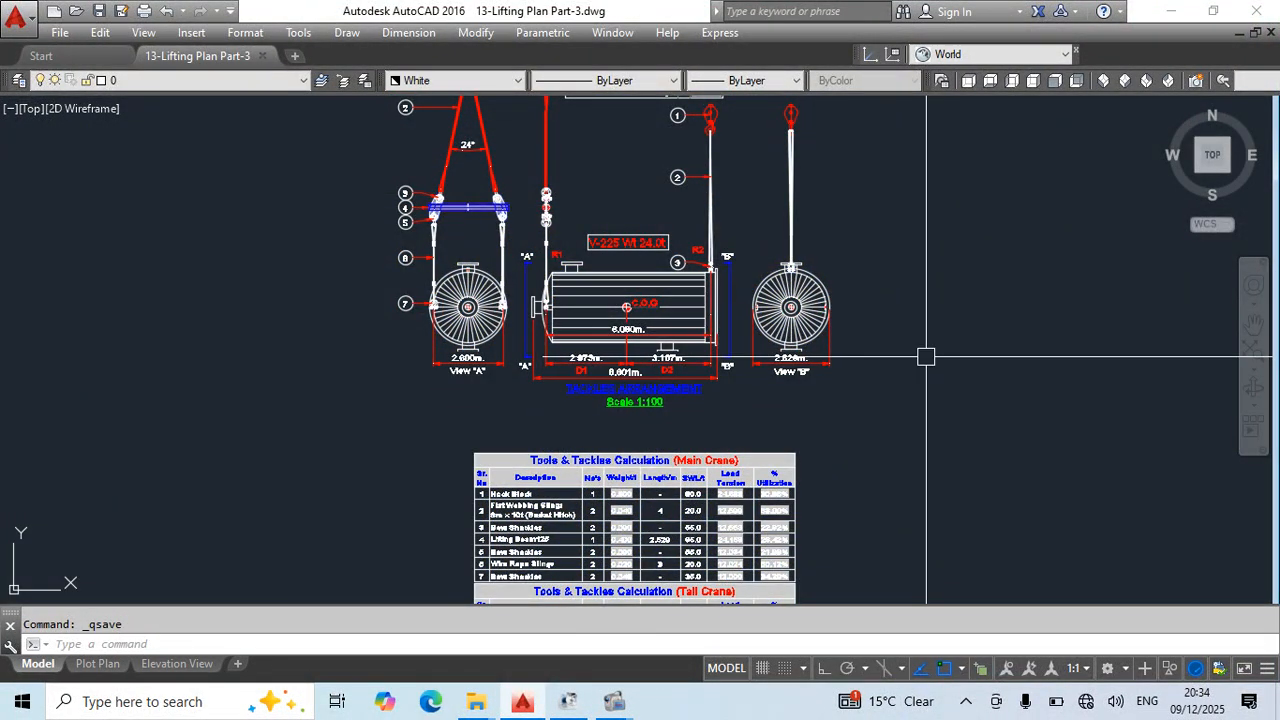
# - Select the whole group of pipe spool layouts and lifting arrangements, and review the highlighted drawings across the group
pyautogui.scroll(-4, 829, 358)
pyautogui.scroll(5, 623, 330)
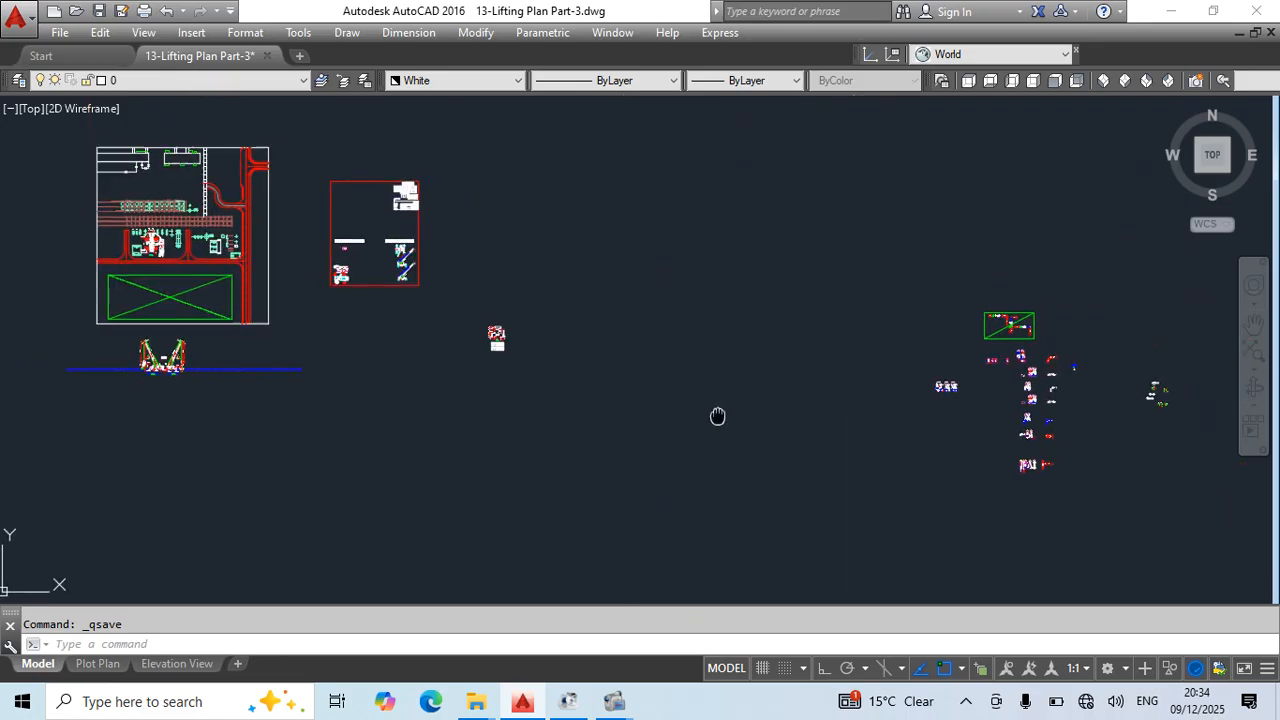
pyautogui.moveTo(473, 384); pyautogui.dragTo(530, 334, button='middle')
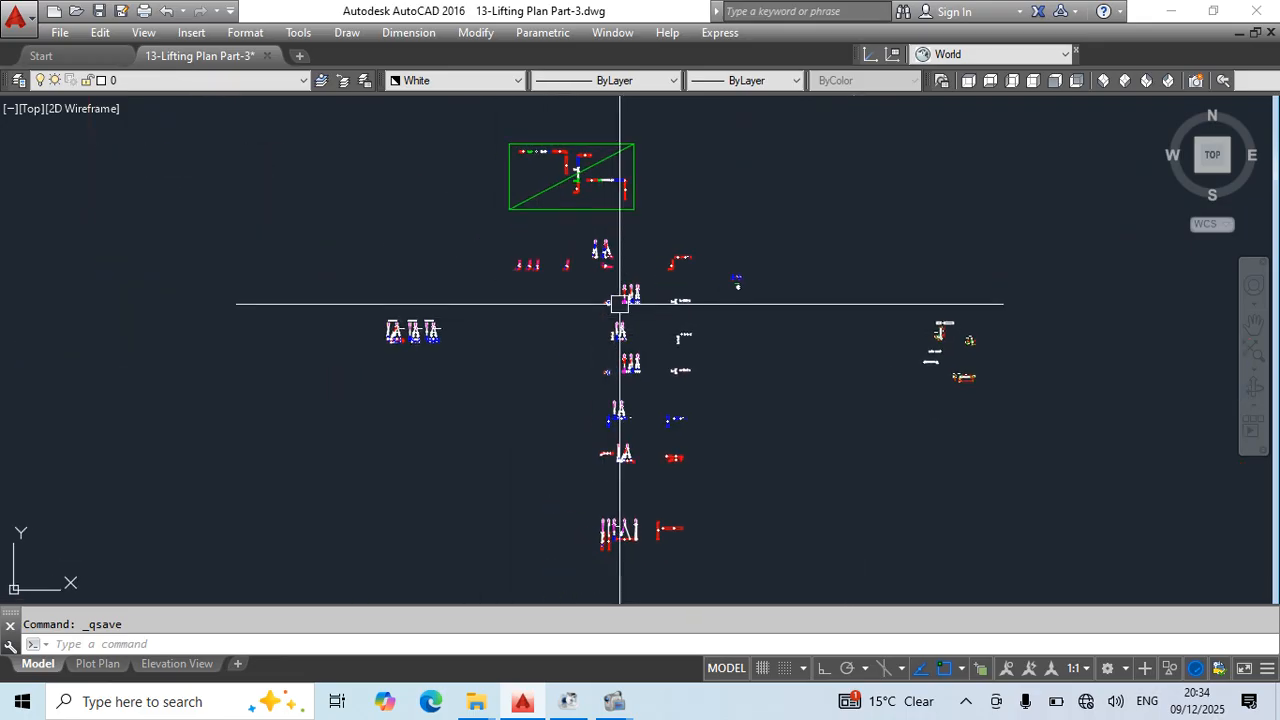
pyautogui.scroll(-2, 505, 325)
pyautogui.click(393, 156)
pyautogui.click(857, 542)
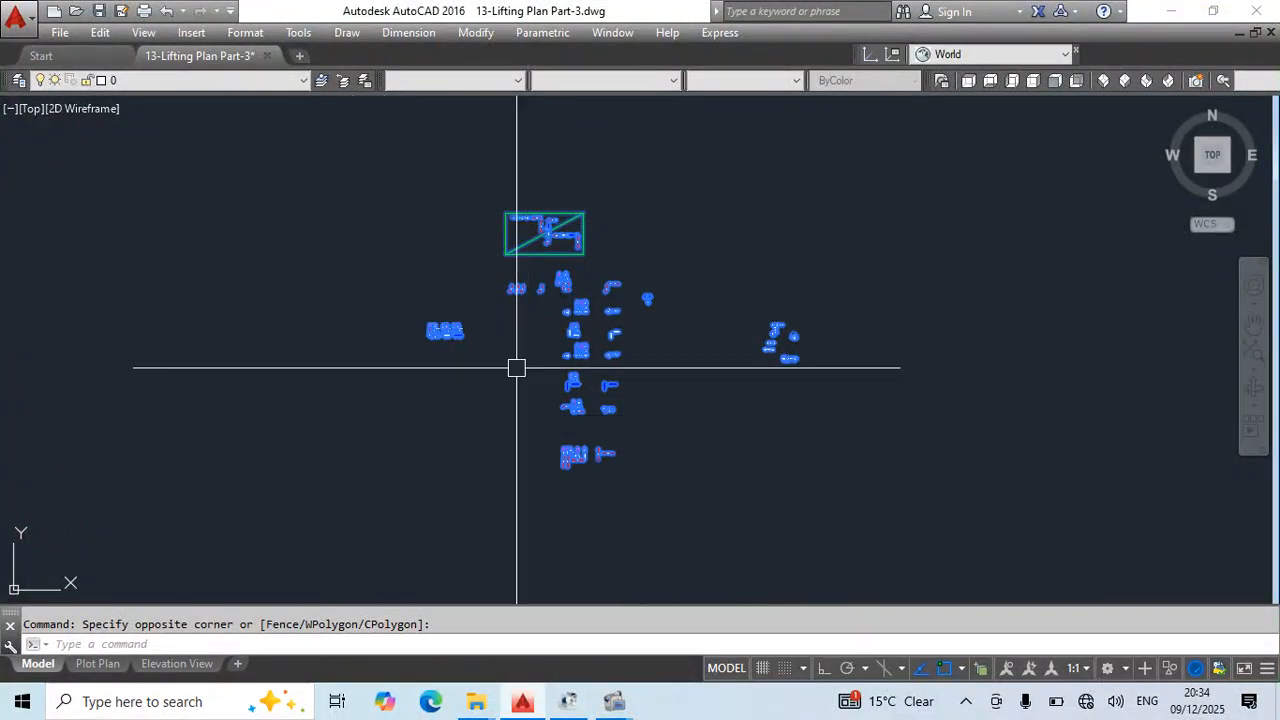
pyautogui.scroll(5, 602, 240)
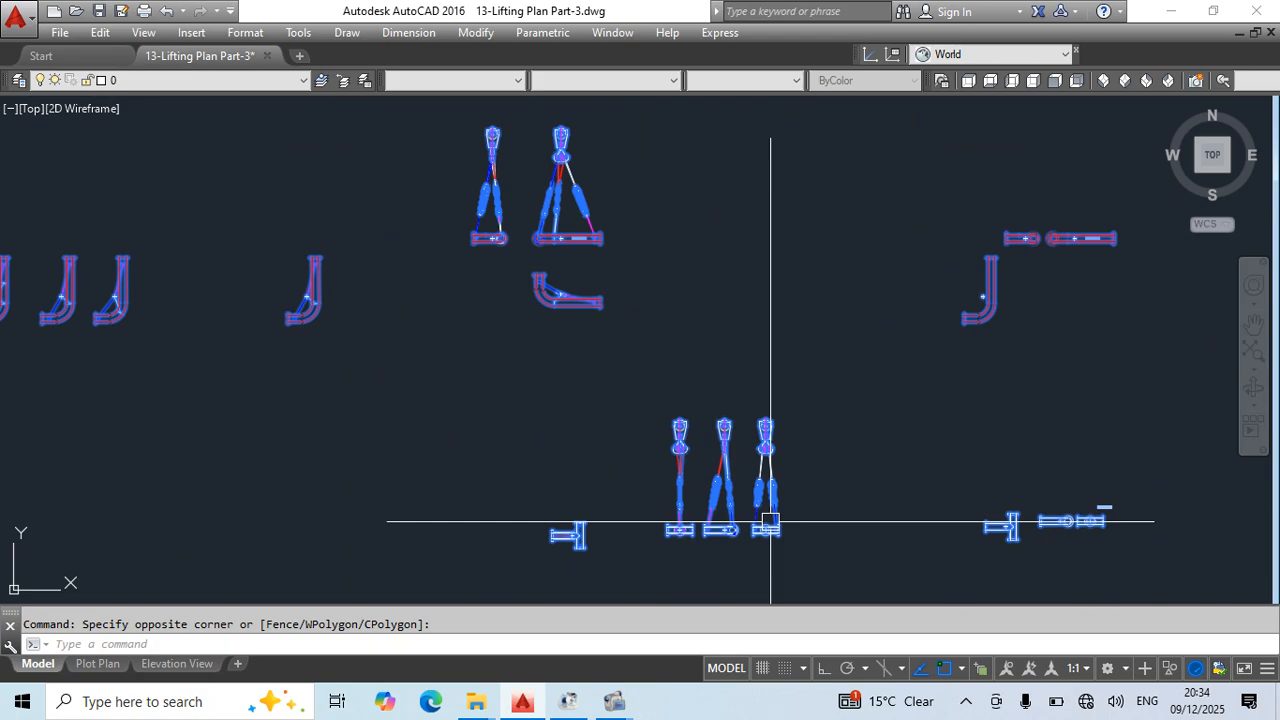
pyautogui.scroll(-4, 614, 240)
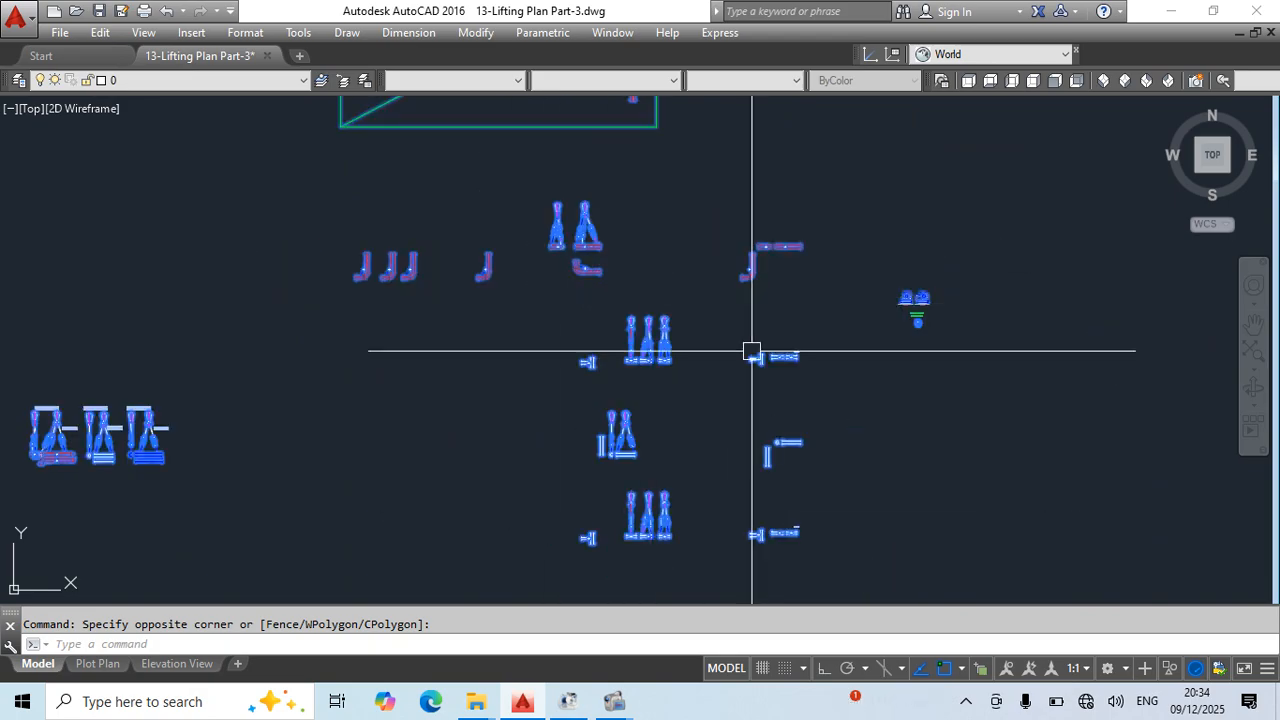
pyautogui.scroll(-2, 611, 312)
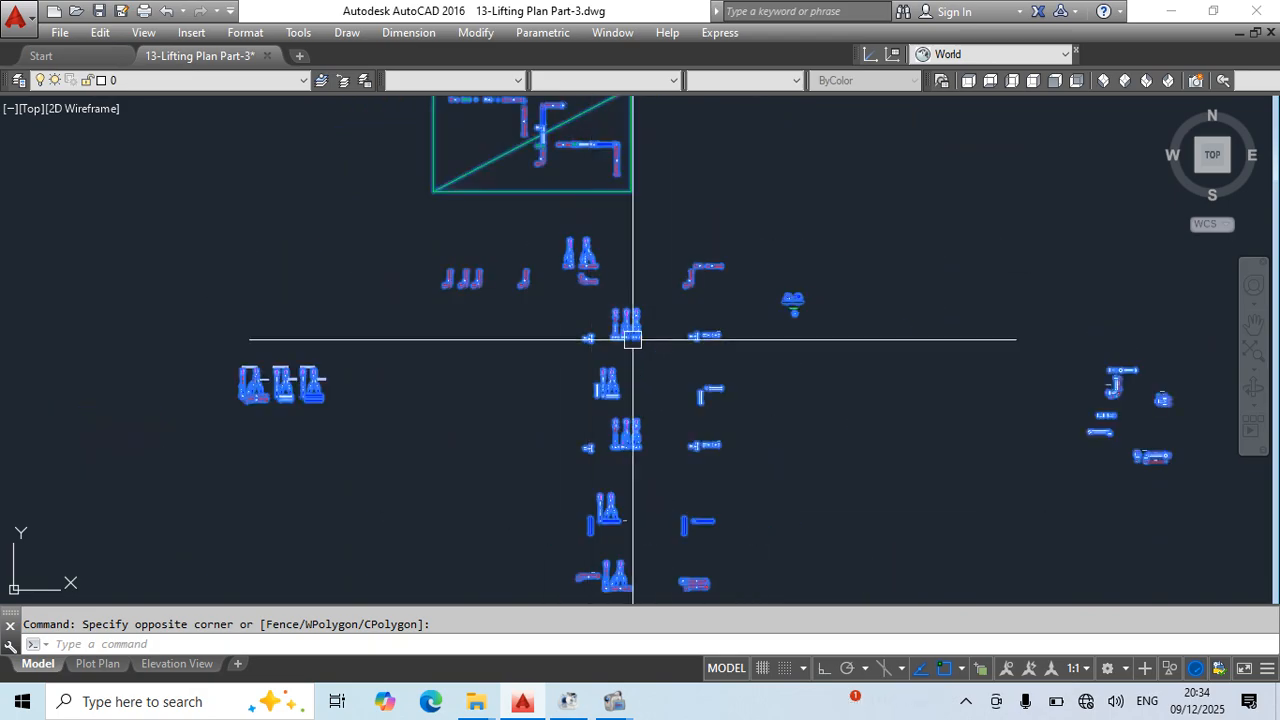
pyautogui.scroll(-4, 523, 223)
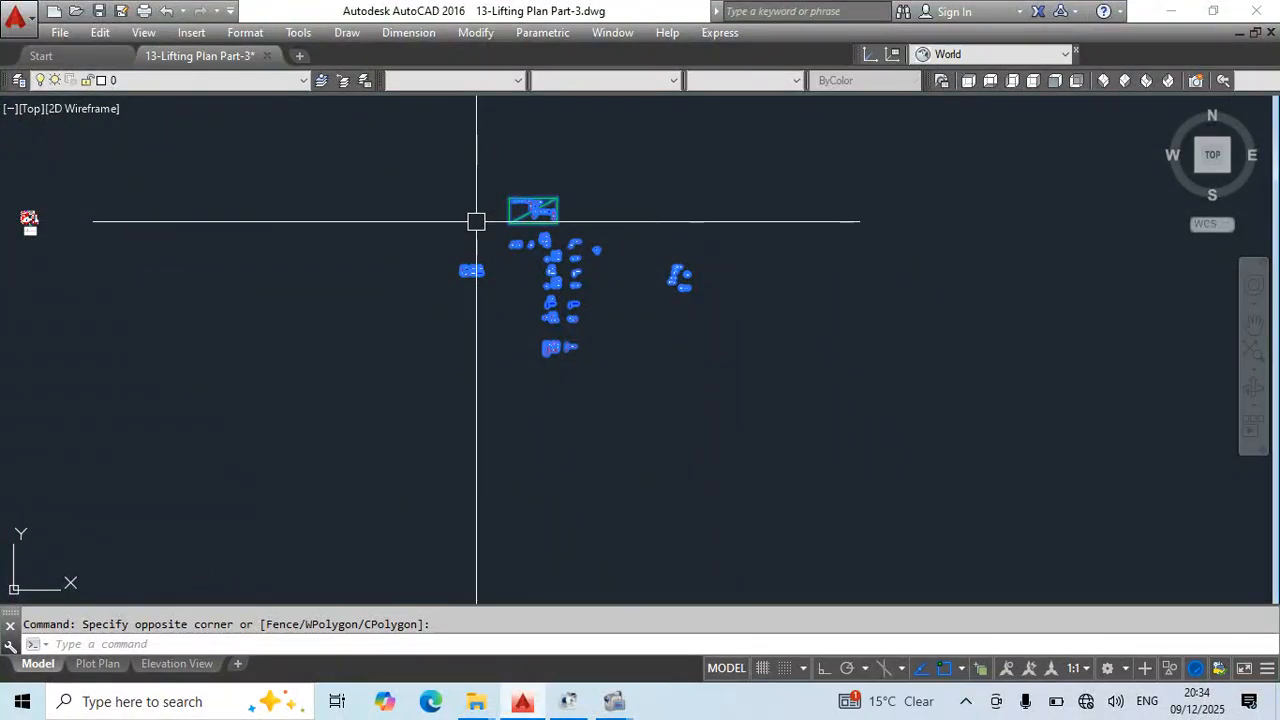
pyautogui.scroll(4, 522, 274)
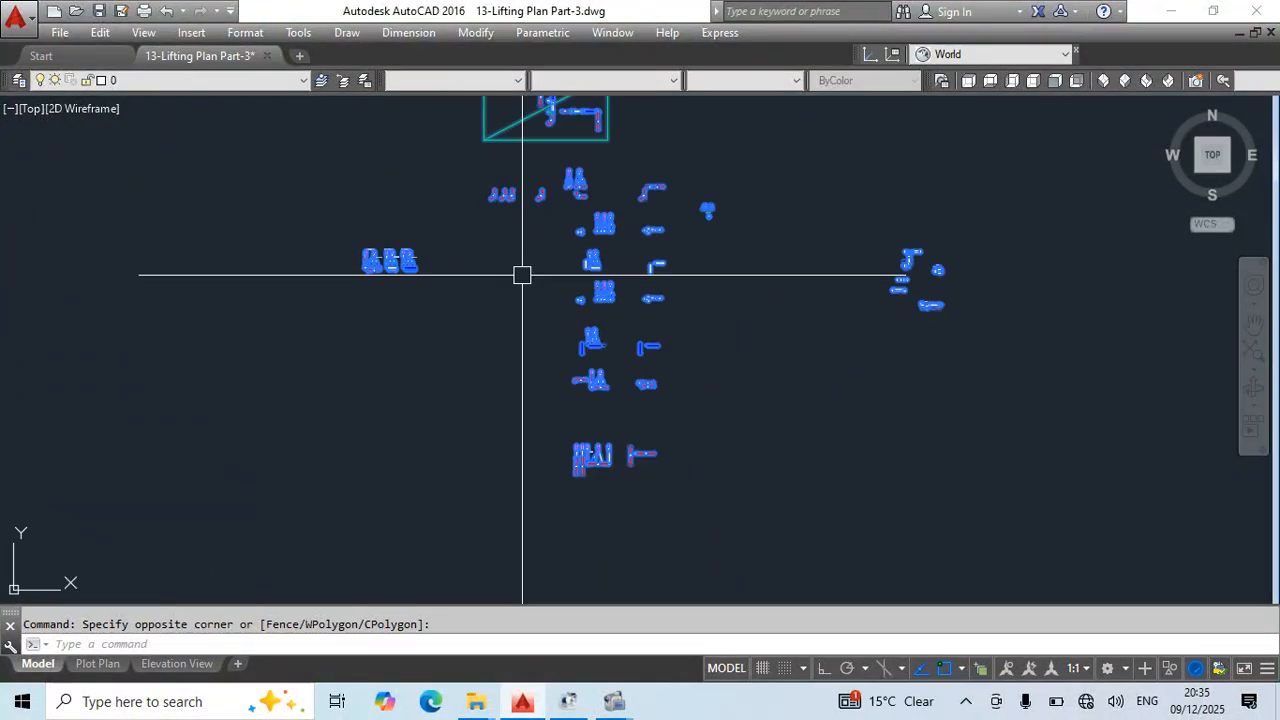
pyautogui.scroll(2, 522, 275)
pyautogui.moveTo(528, 292)
pyautogui.mouseDown(button='middle')
pyautogui.moveTo(543, 338)
pyautogui.moveTo(580, 343)
pyautogui.mouseUp(button='middle')
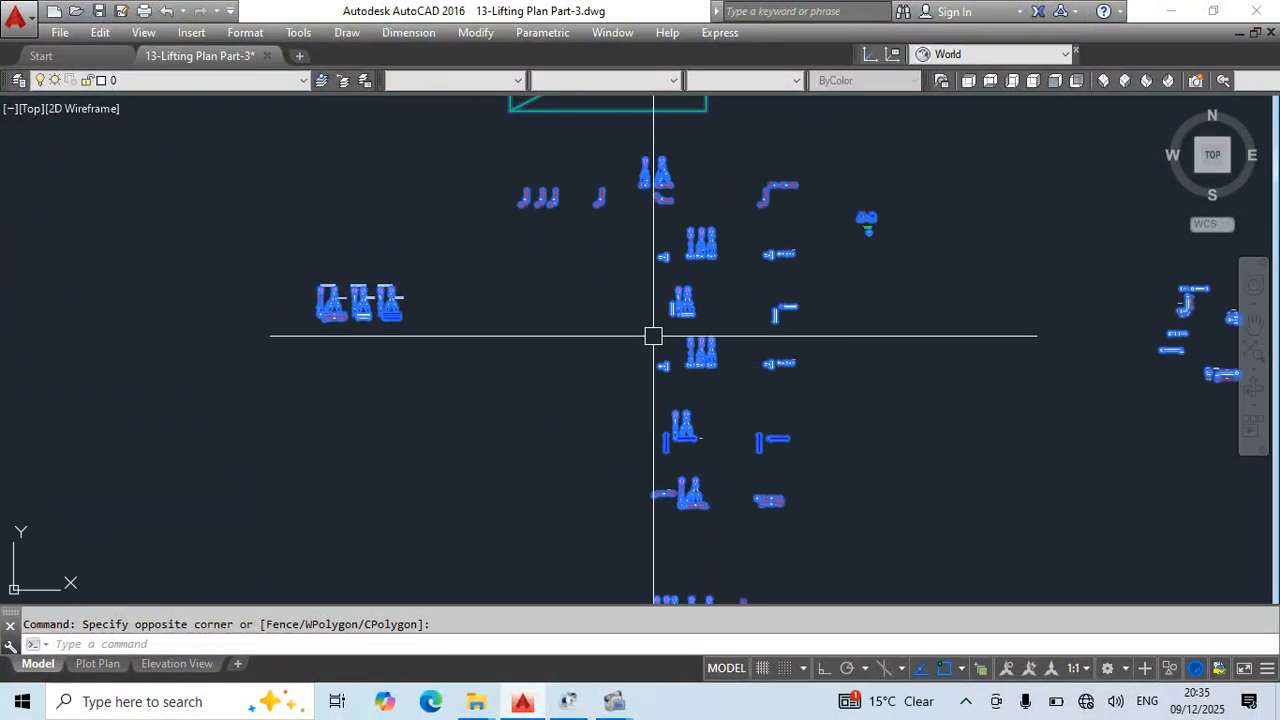
pyautogui.moveTo(650, 364); pyautogui.dragTo(768, 506, button='middle')
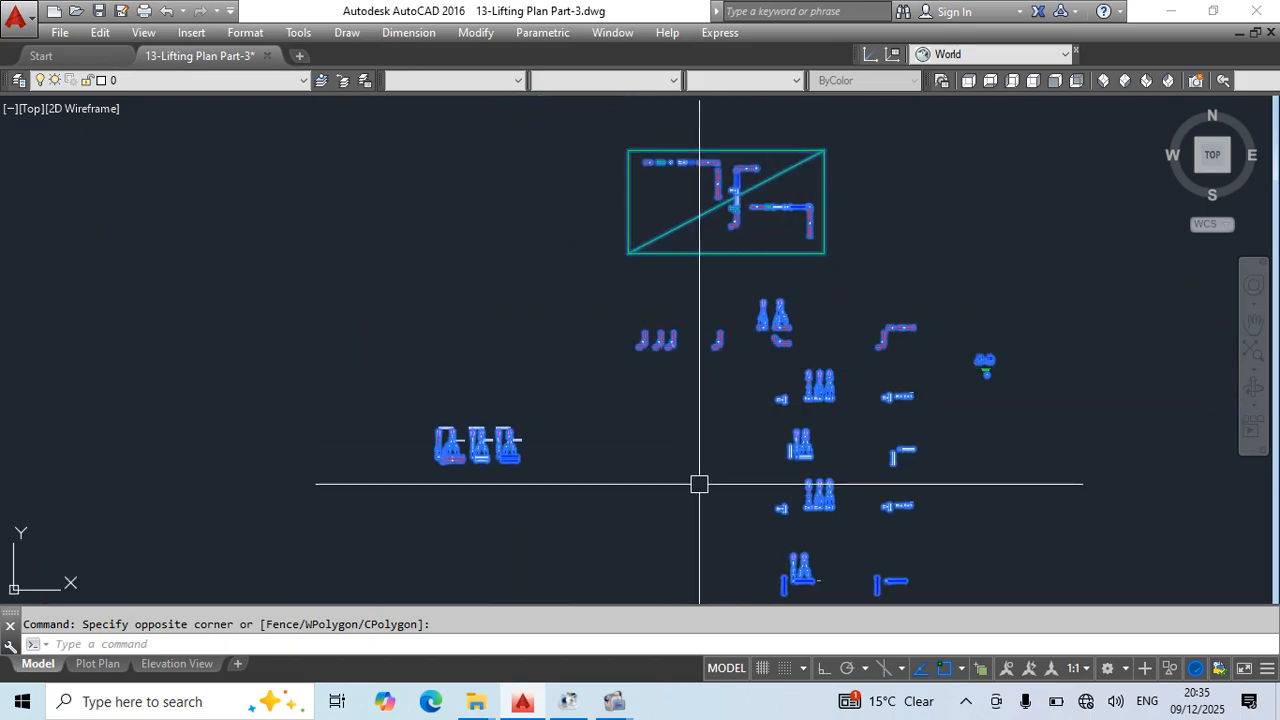